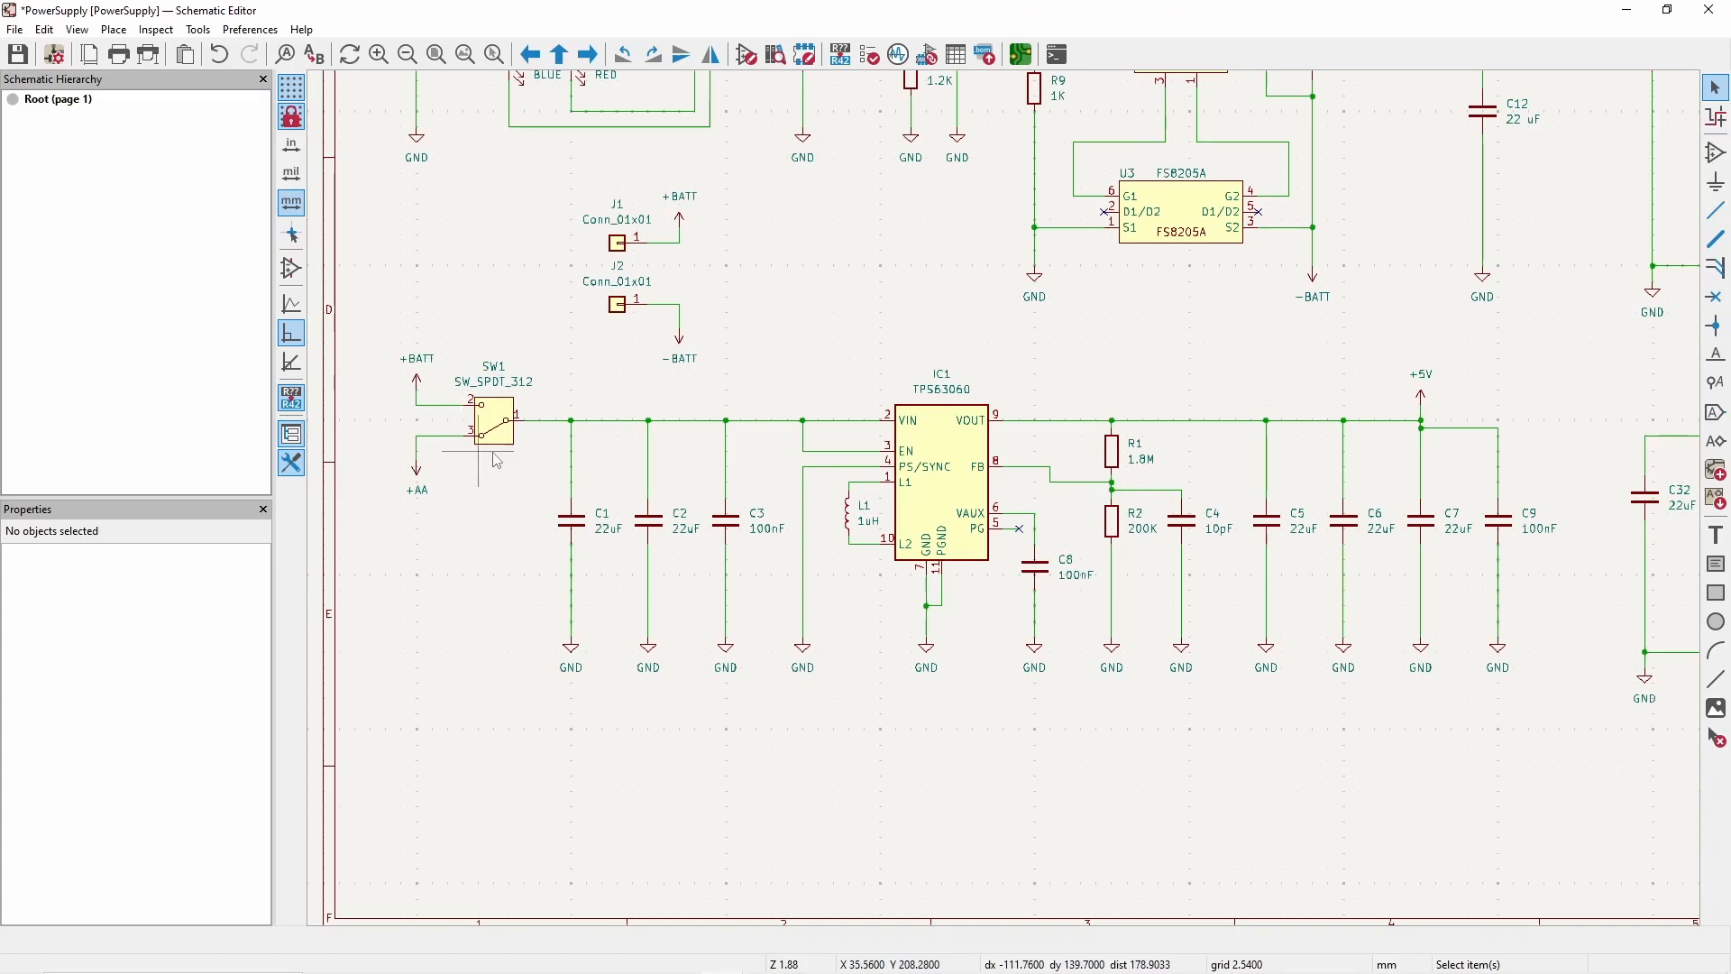
- Move the J3 and J4 connectors, with their AA power symbols and voltage note, to below switch SW1
{"action": "scroll", "coordinate": [570, 344], "scroll_direction": "down", "scroll_amount": 3}
{"action": "scroll", "coordinate": [1008, 507], "scroll_direction": "up", "scroll_amount": 3}
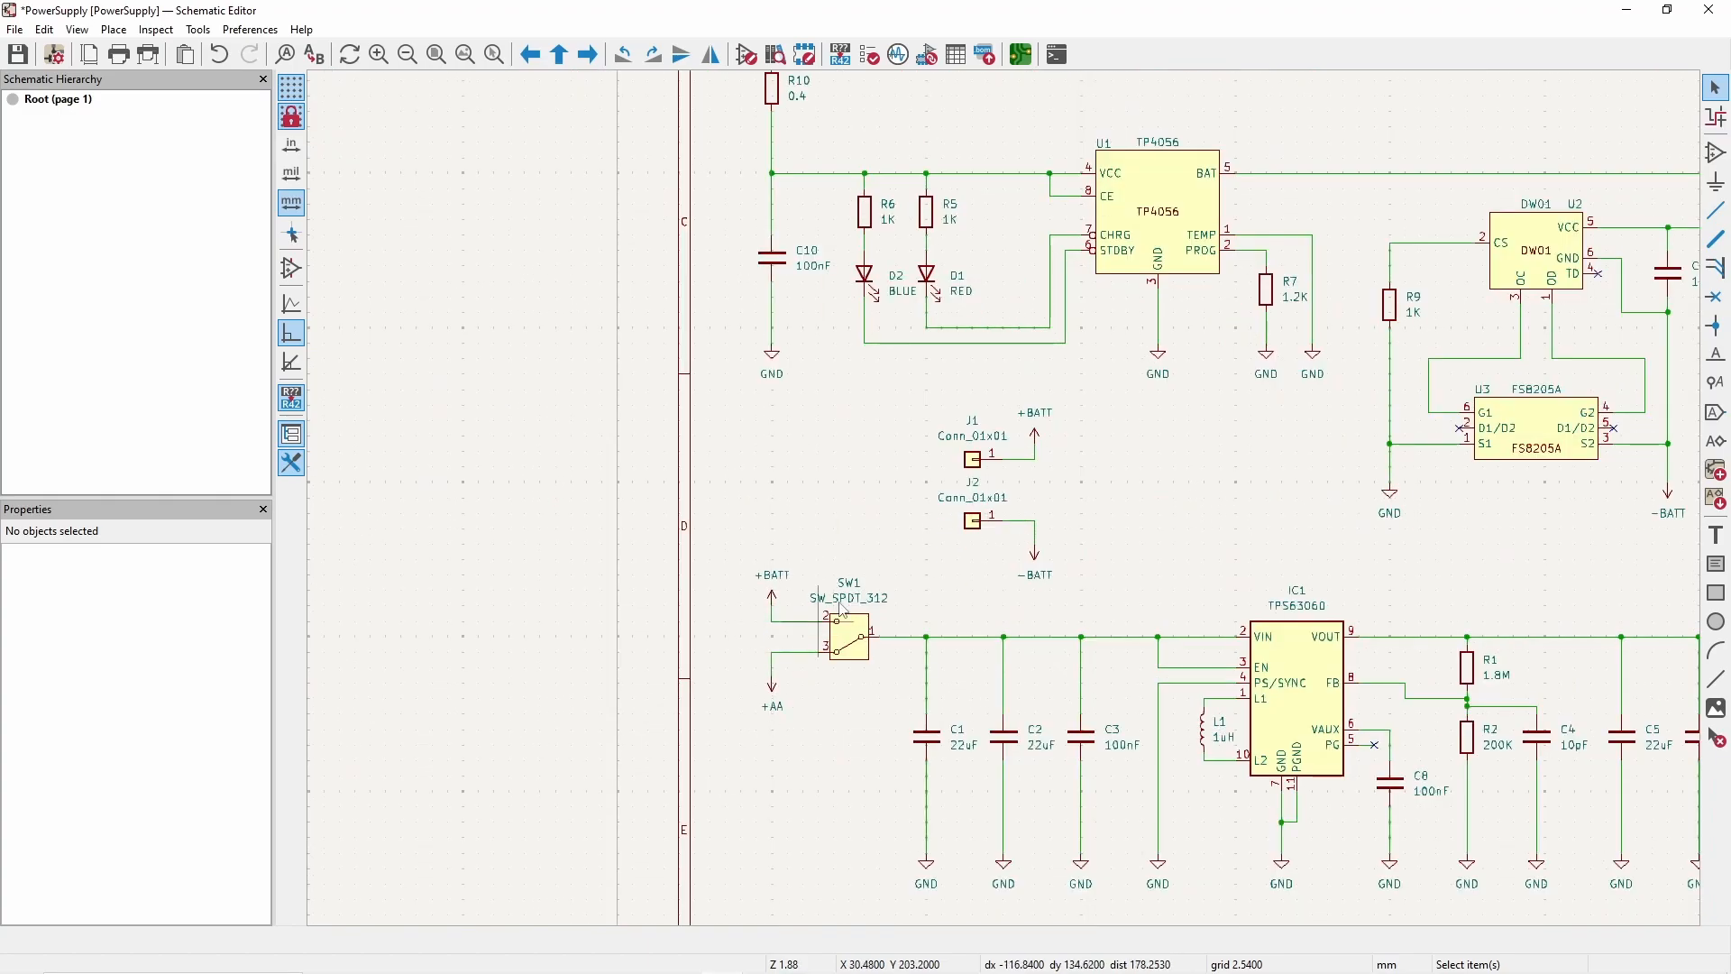
{"action": "scroll", "coordinate": [935, 532], "scroll_direction": "down", "scroll_amount": 2}
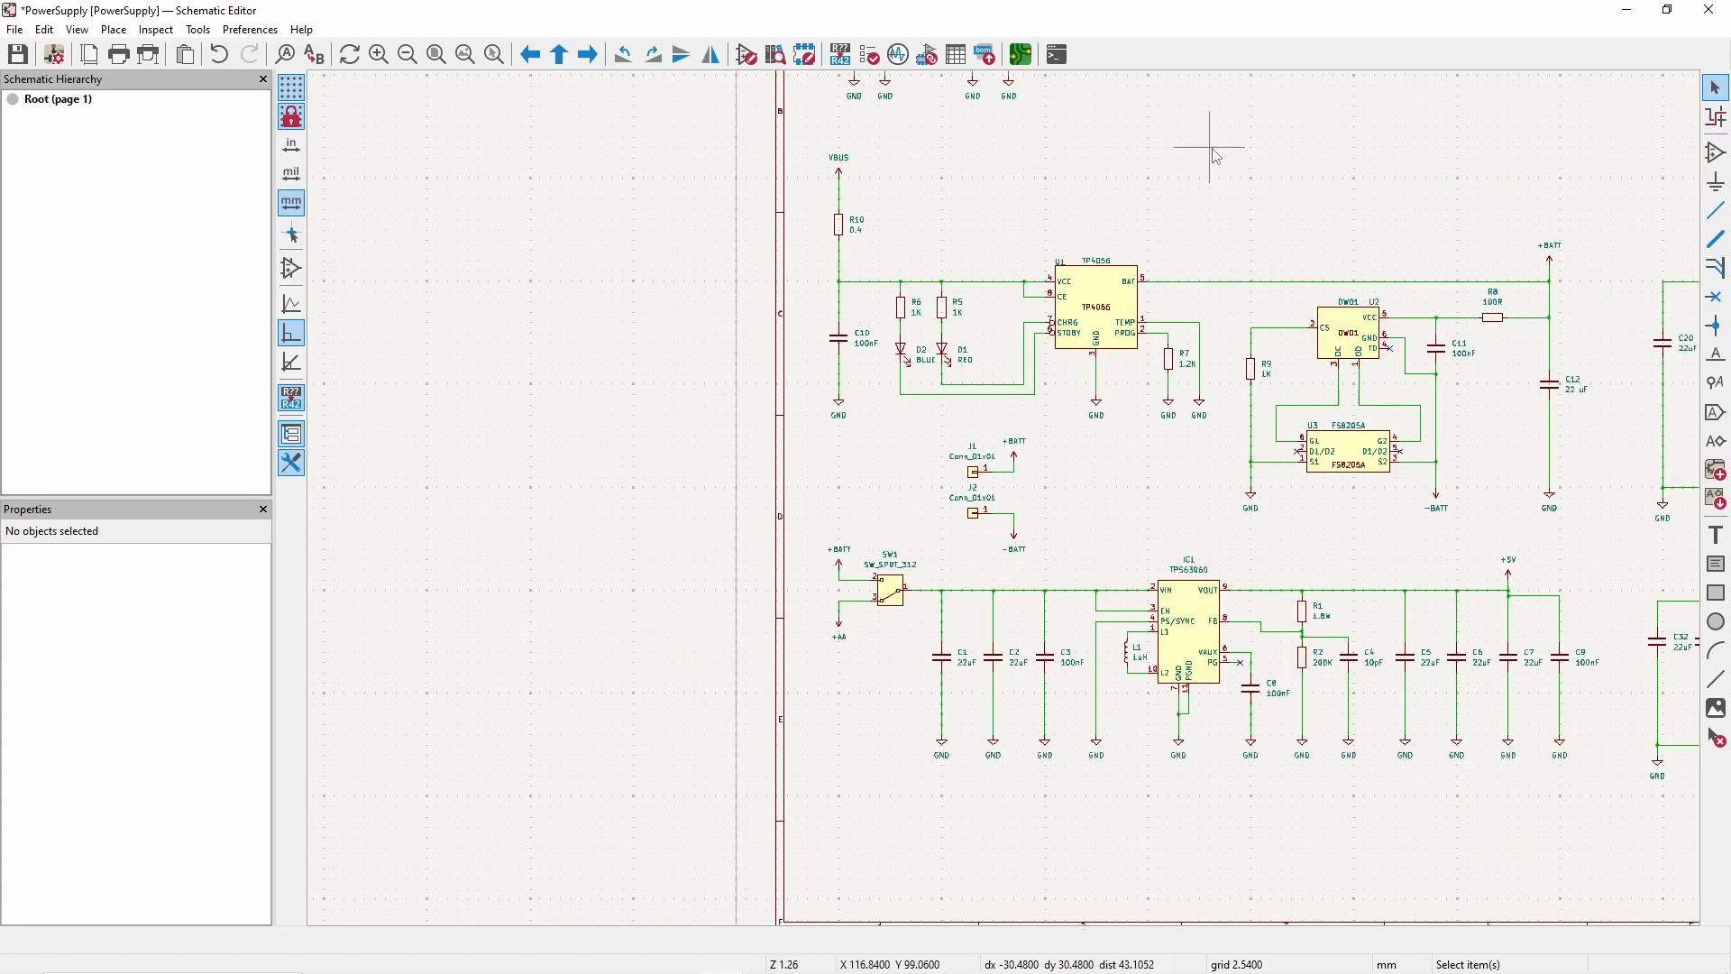
{"action": "scroll", "coordinate": [1116, 318], "scroll_direction": "down", "scroll_amount": 2}
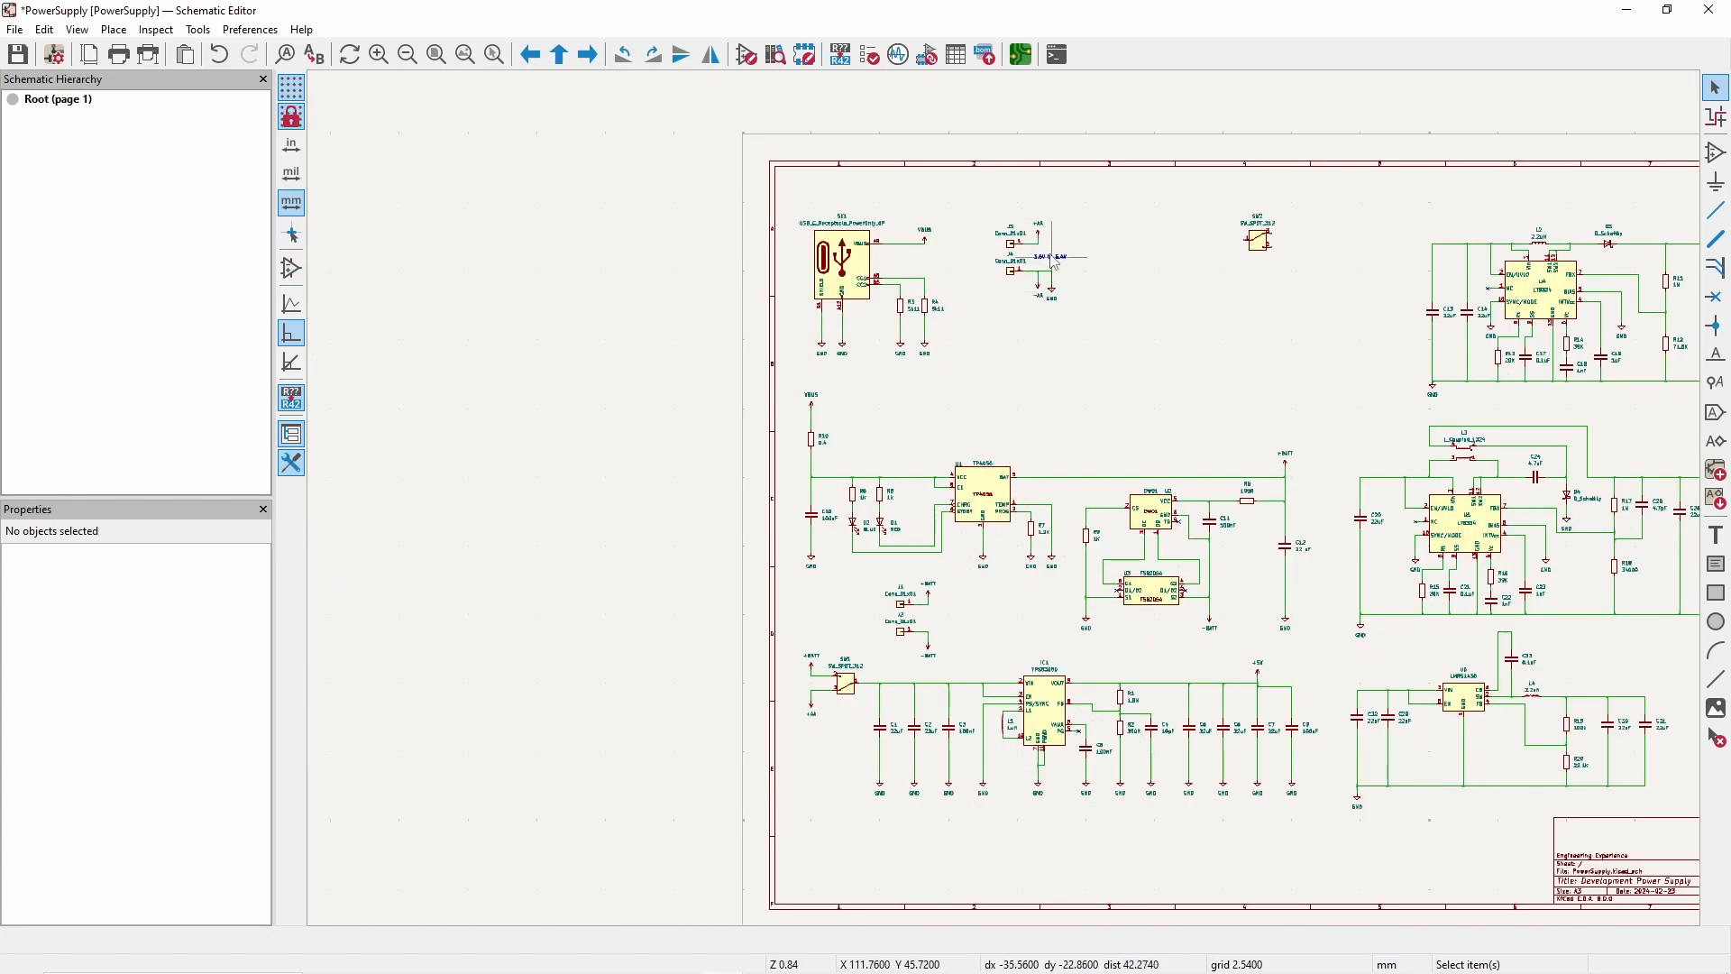
{"action": "left_click_drag", "start_coordinate": [991, 198], "coordinate": [960, 287]}
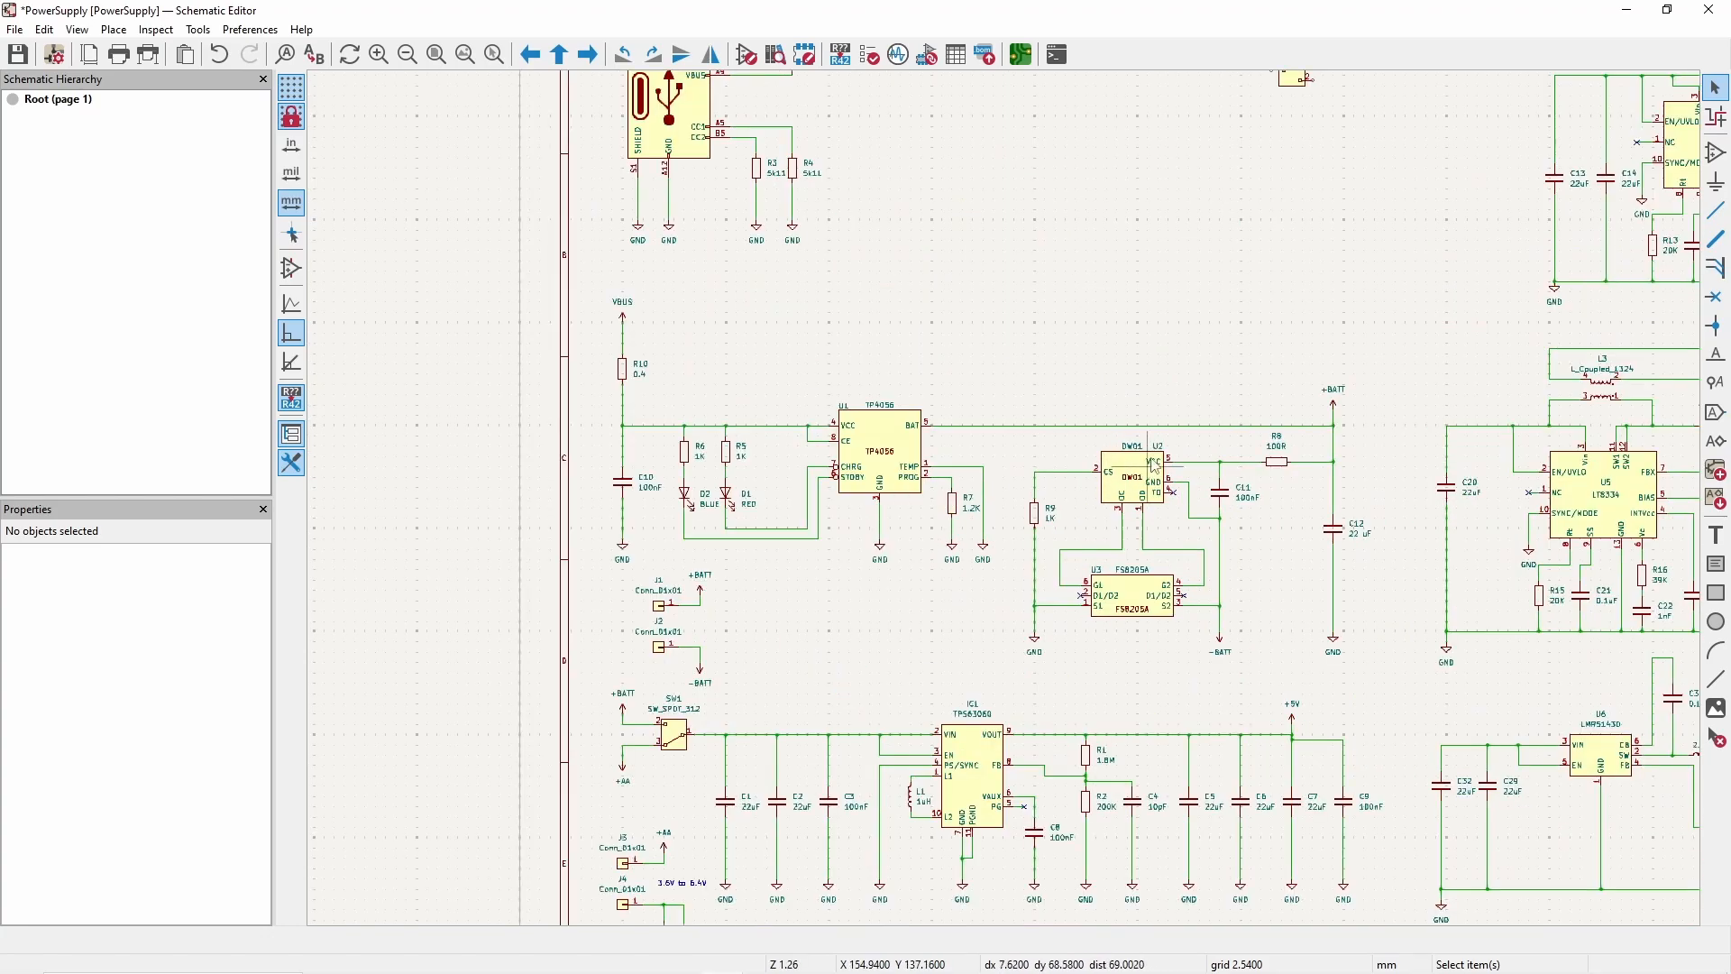
- Wire pin 2 of switch SW2 to the USB receptacle's VBUS line
{"action": "scroll", "coordinate": [1177, 302], "scroll_direction": "down", "scroll_amount": 1}
{"action": "scroll", "coordinate": [981, 387], "scroll_direction": "up", "scroll_amount": 1}
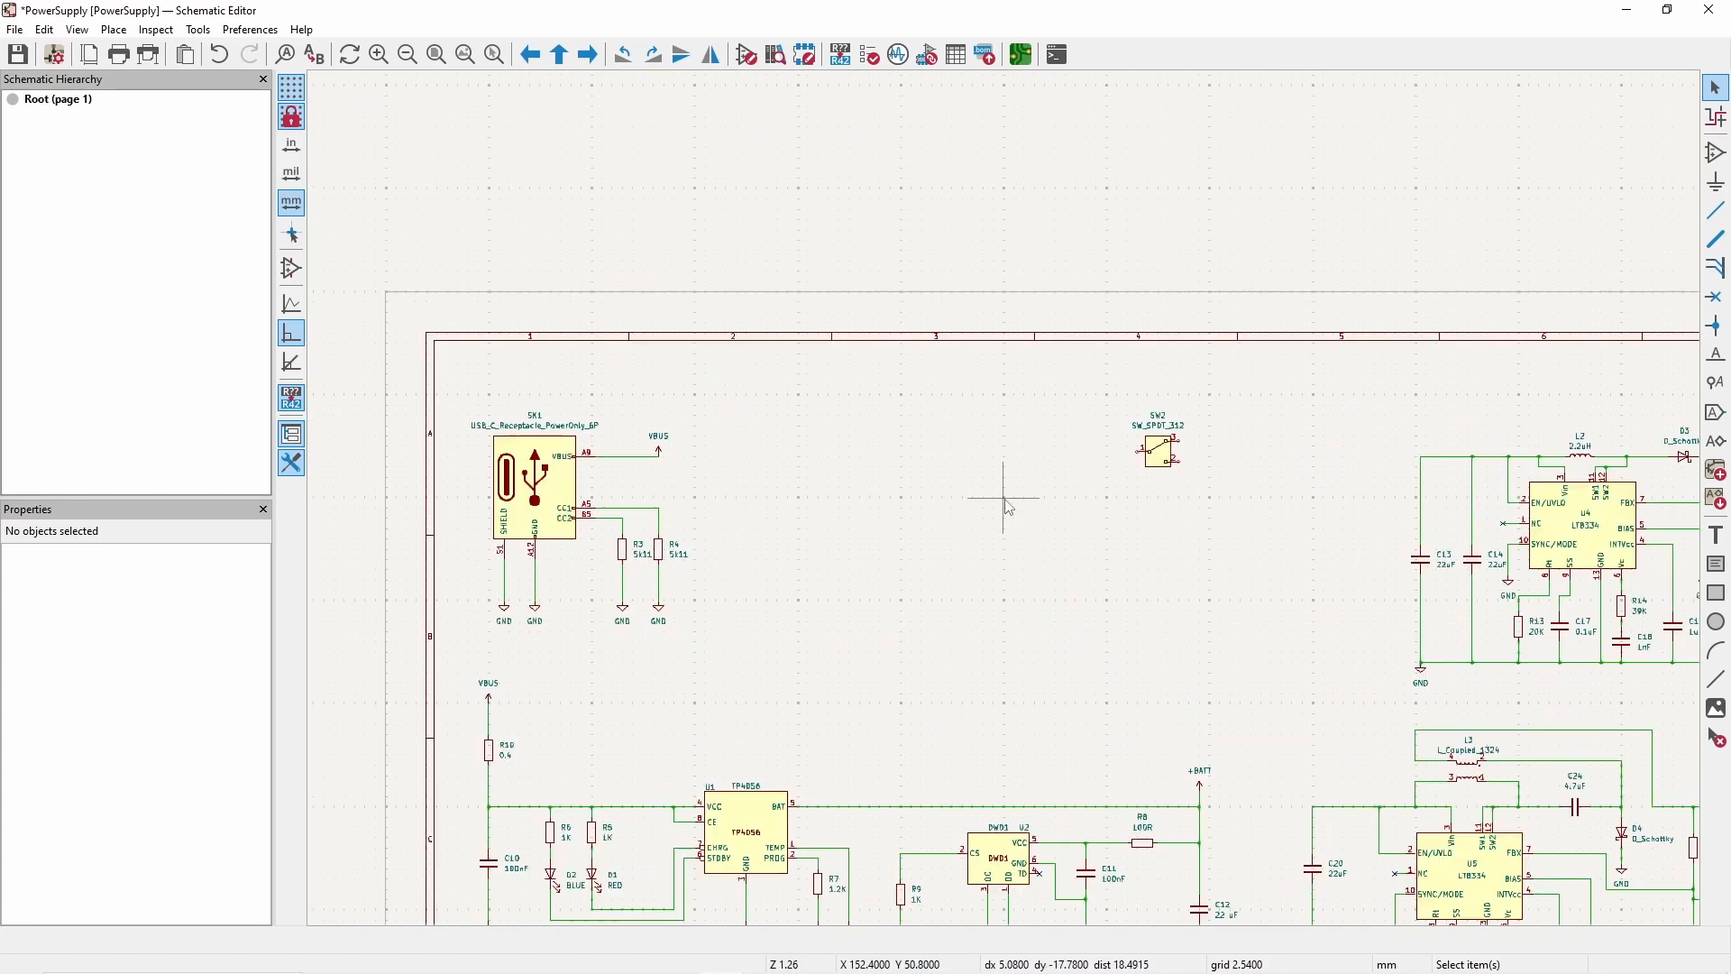
{"action": "scroll", "coordinate": [981, 503], "scroll_direction": "up", "scroll_amount": 1}
{"action": "left_click", "coordinate": [1167, 443]}
{"action": "scroll", "coordinate": [1142, 442], "scroll_direction": "up", "scroll_amount": 3}
{"action": "key", "text": "w"}
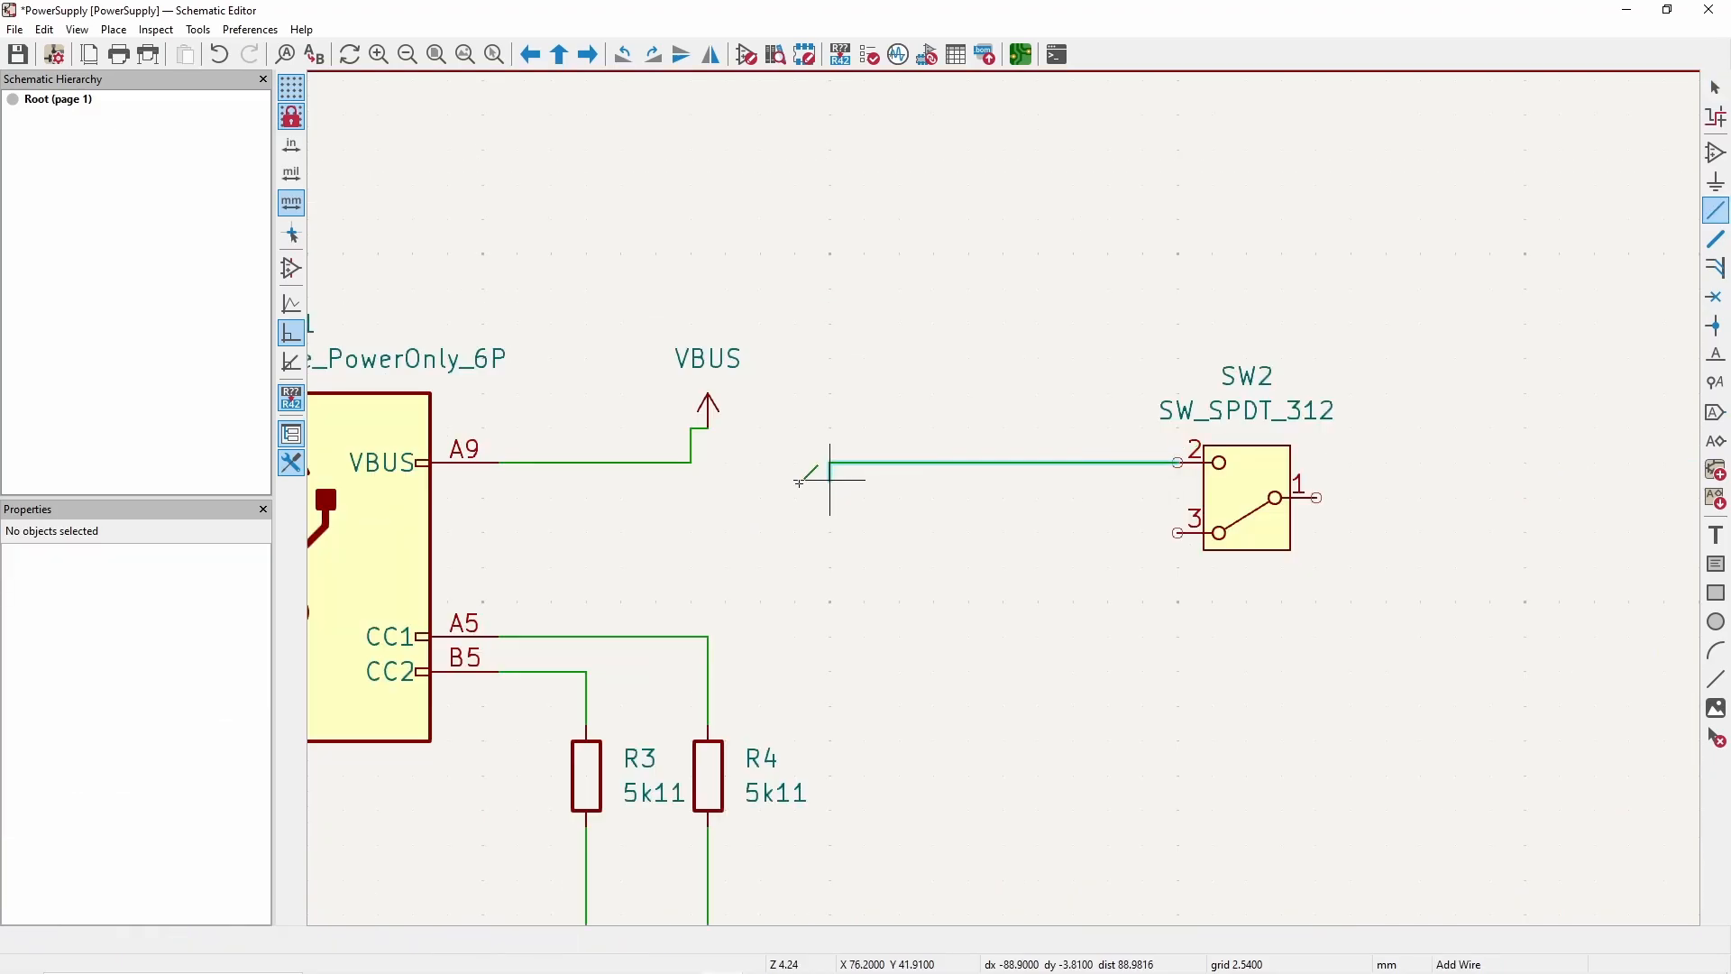
{"action": "left_click", "coordinate": [708, 463]}
{"action": "key", "text": "Escape"}
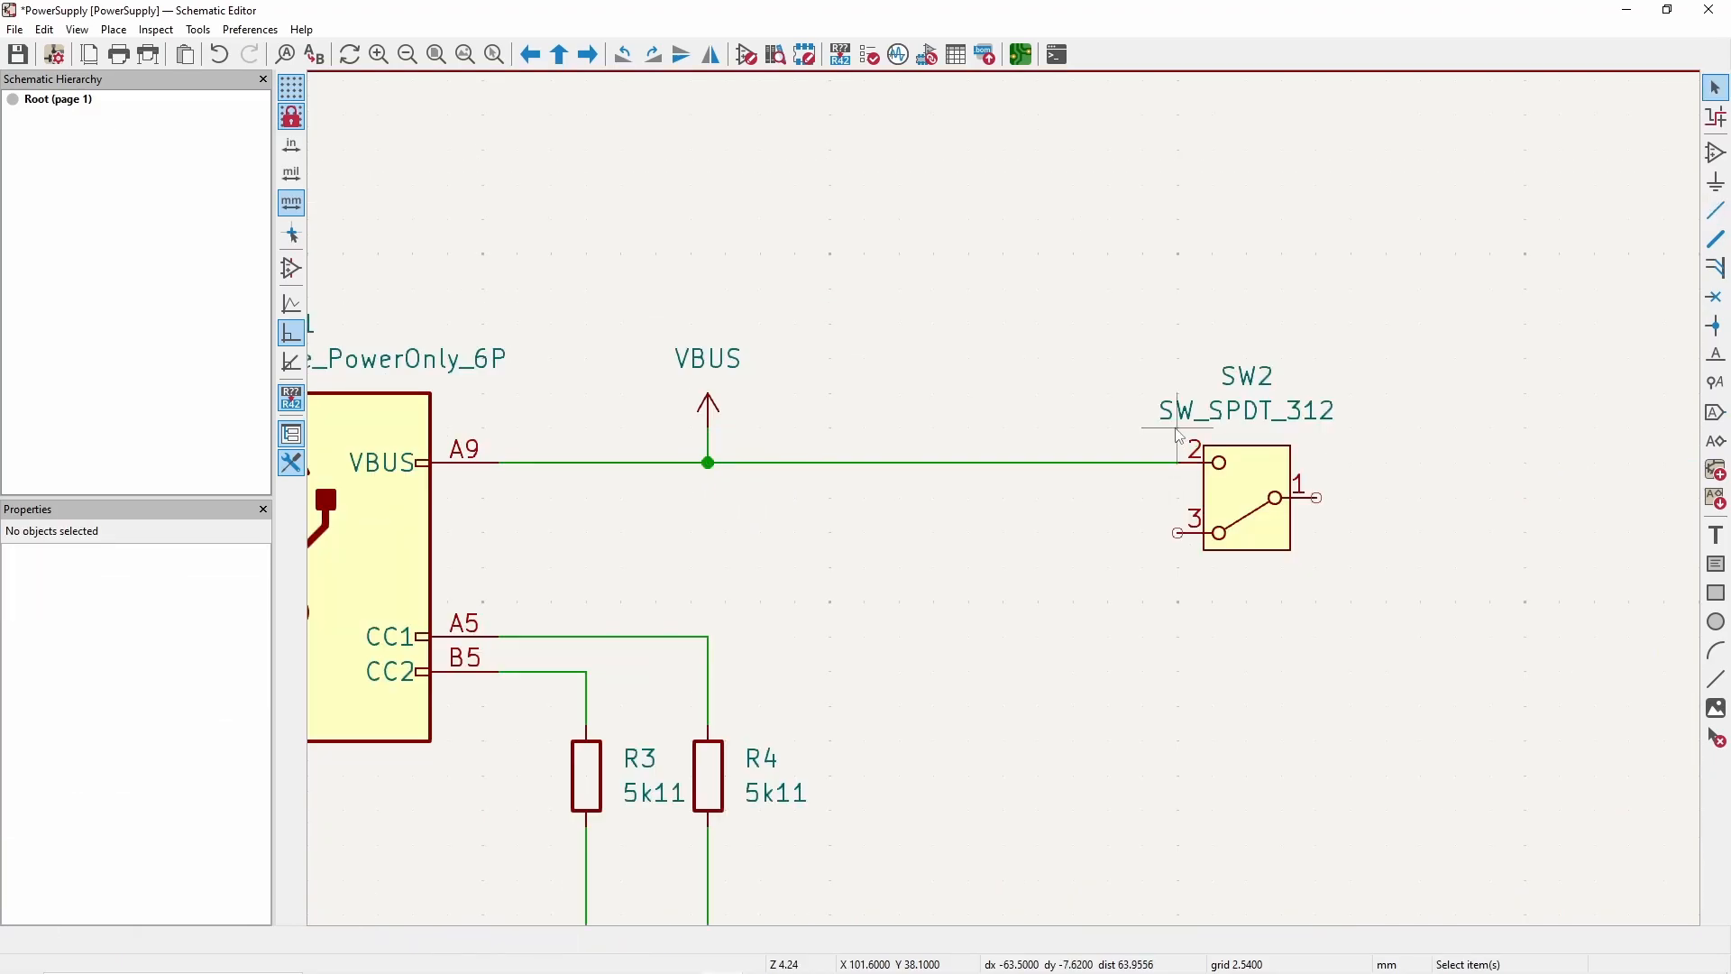
- Place a downward-pointing +5V power symbol below SW2 and wire it to the switch's pin 3
{"action": "scroll", "coordinate": [1001, 505], "scroll_direction": "down", "scroll_amount": 6}
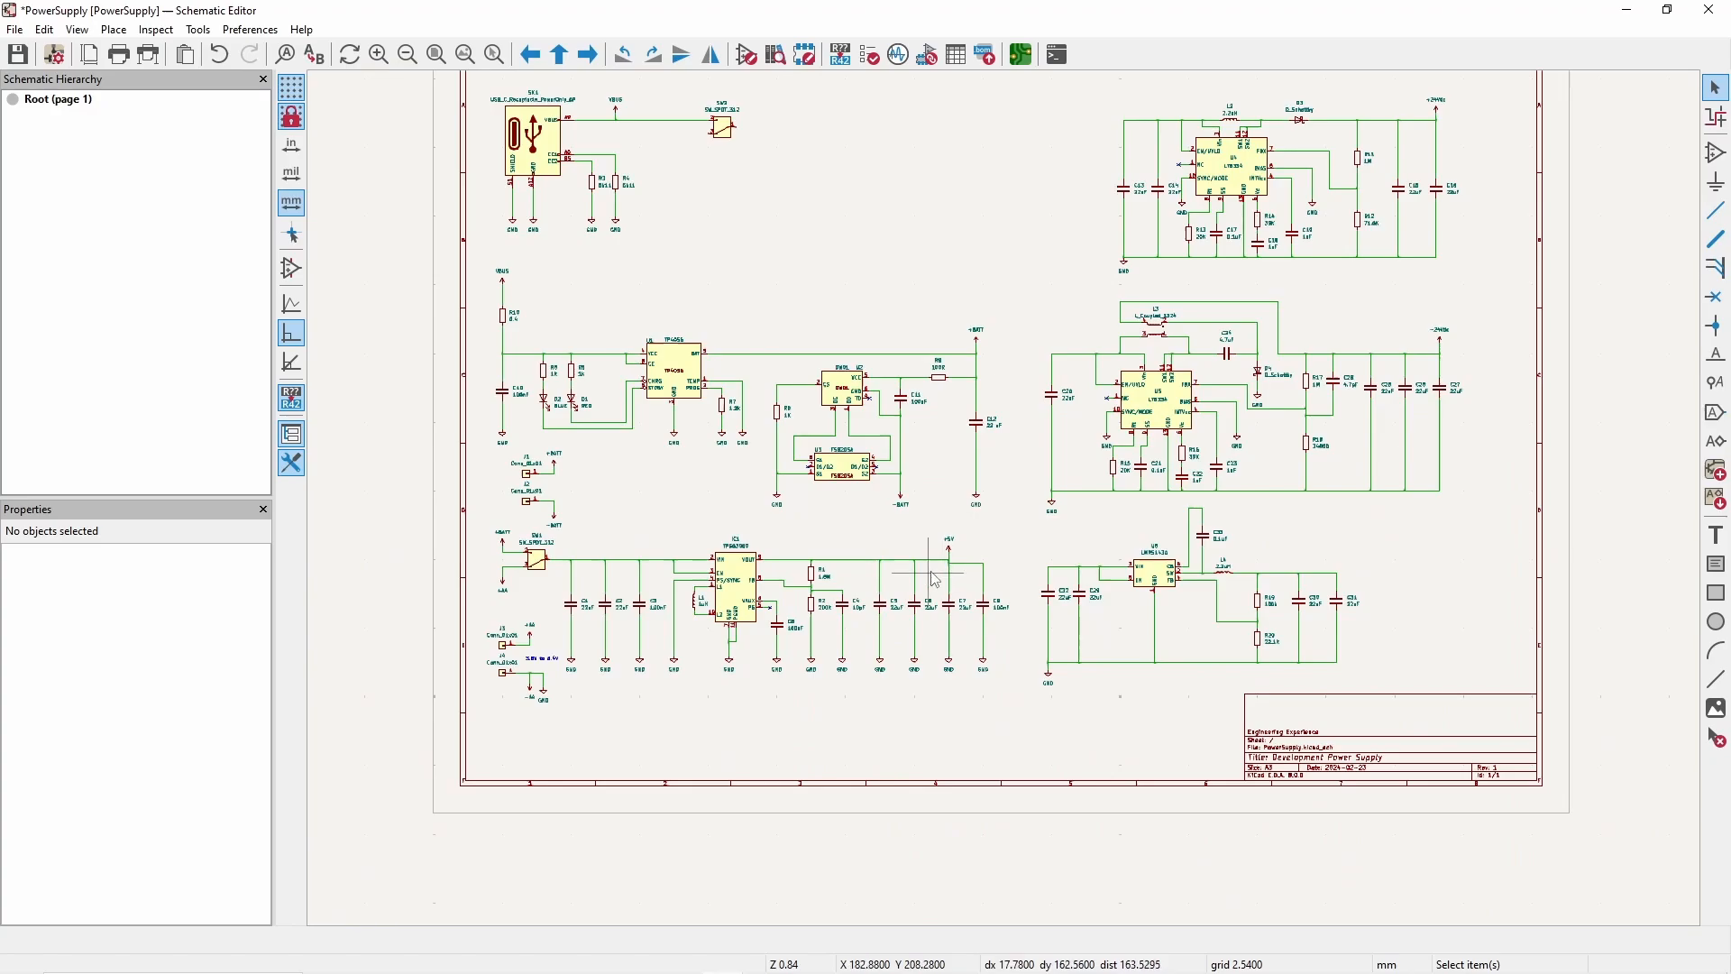
{"action": "scroll", "coordinate": [935, 578], "scroll_direction": "up", "scroll_amount": 1}
{"action": "left_click", "coordinate": [1037, 476]}
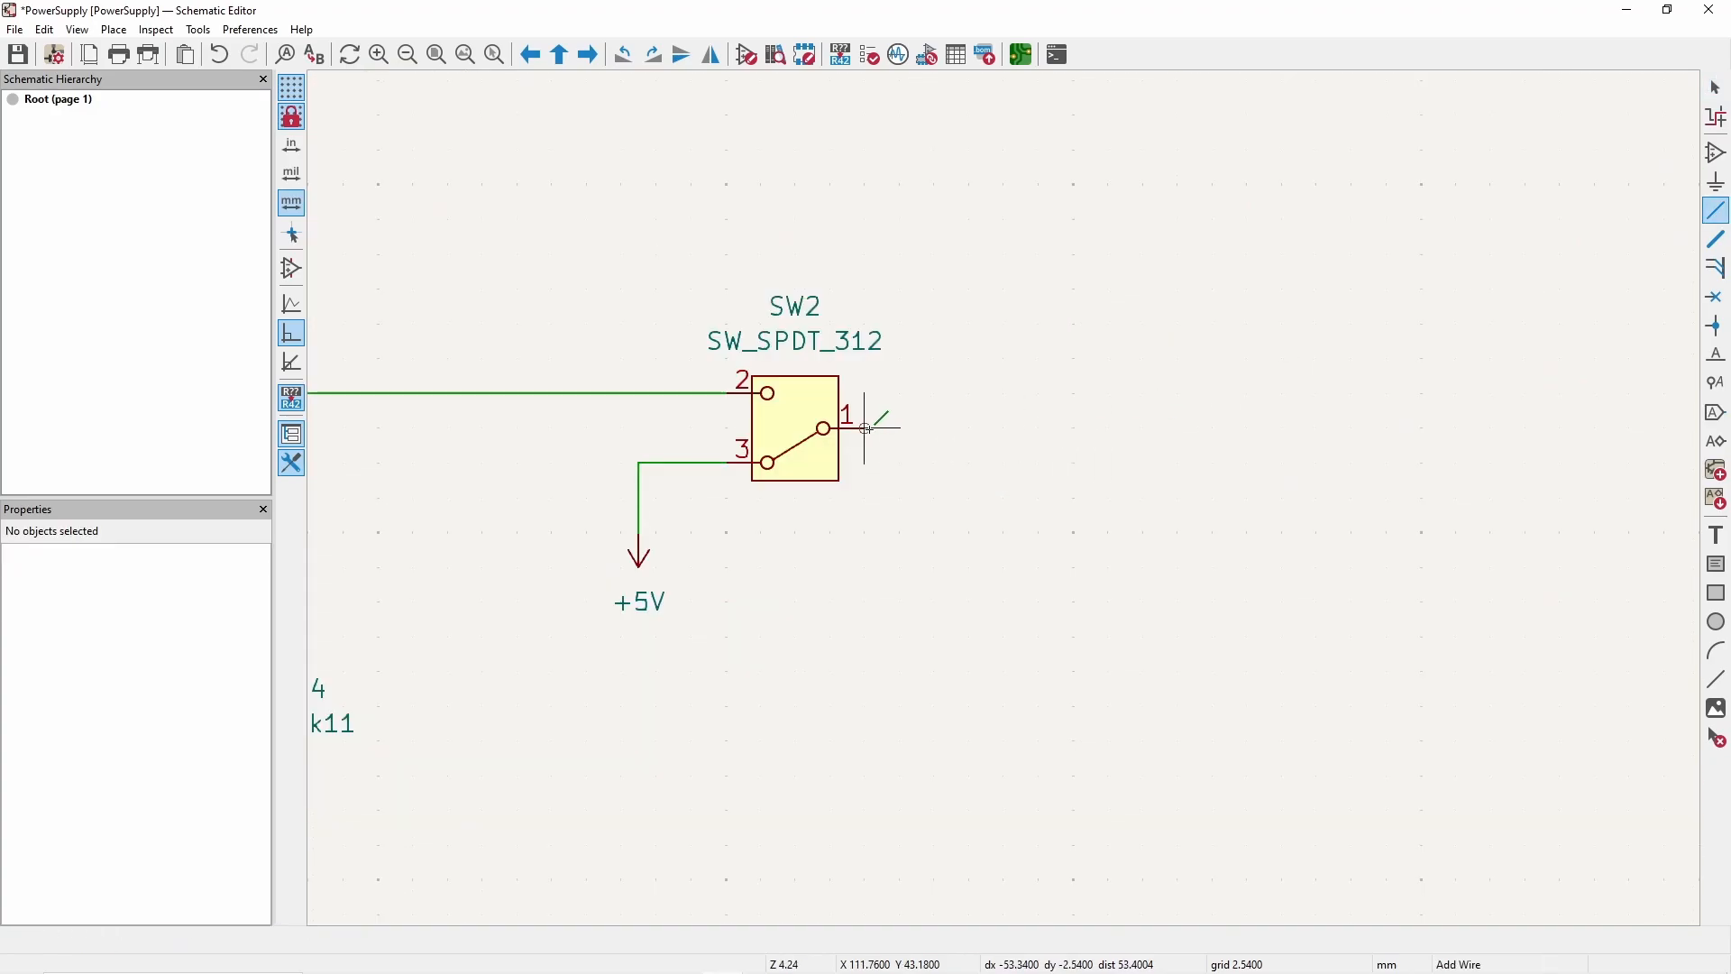
- Draw a horizontal wire outward from pin 1 of switch SW2
{"action": "left_click", "coordinate": [866, 428]}
{"action": "key", "text": "Escape"}
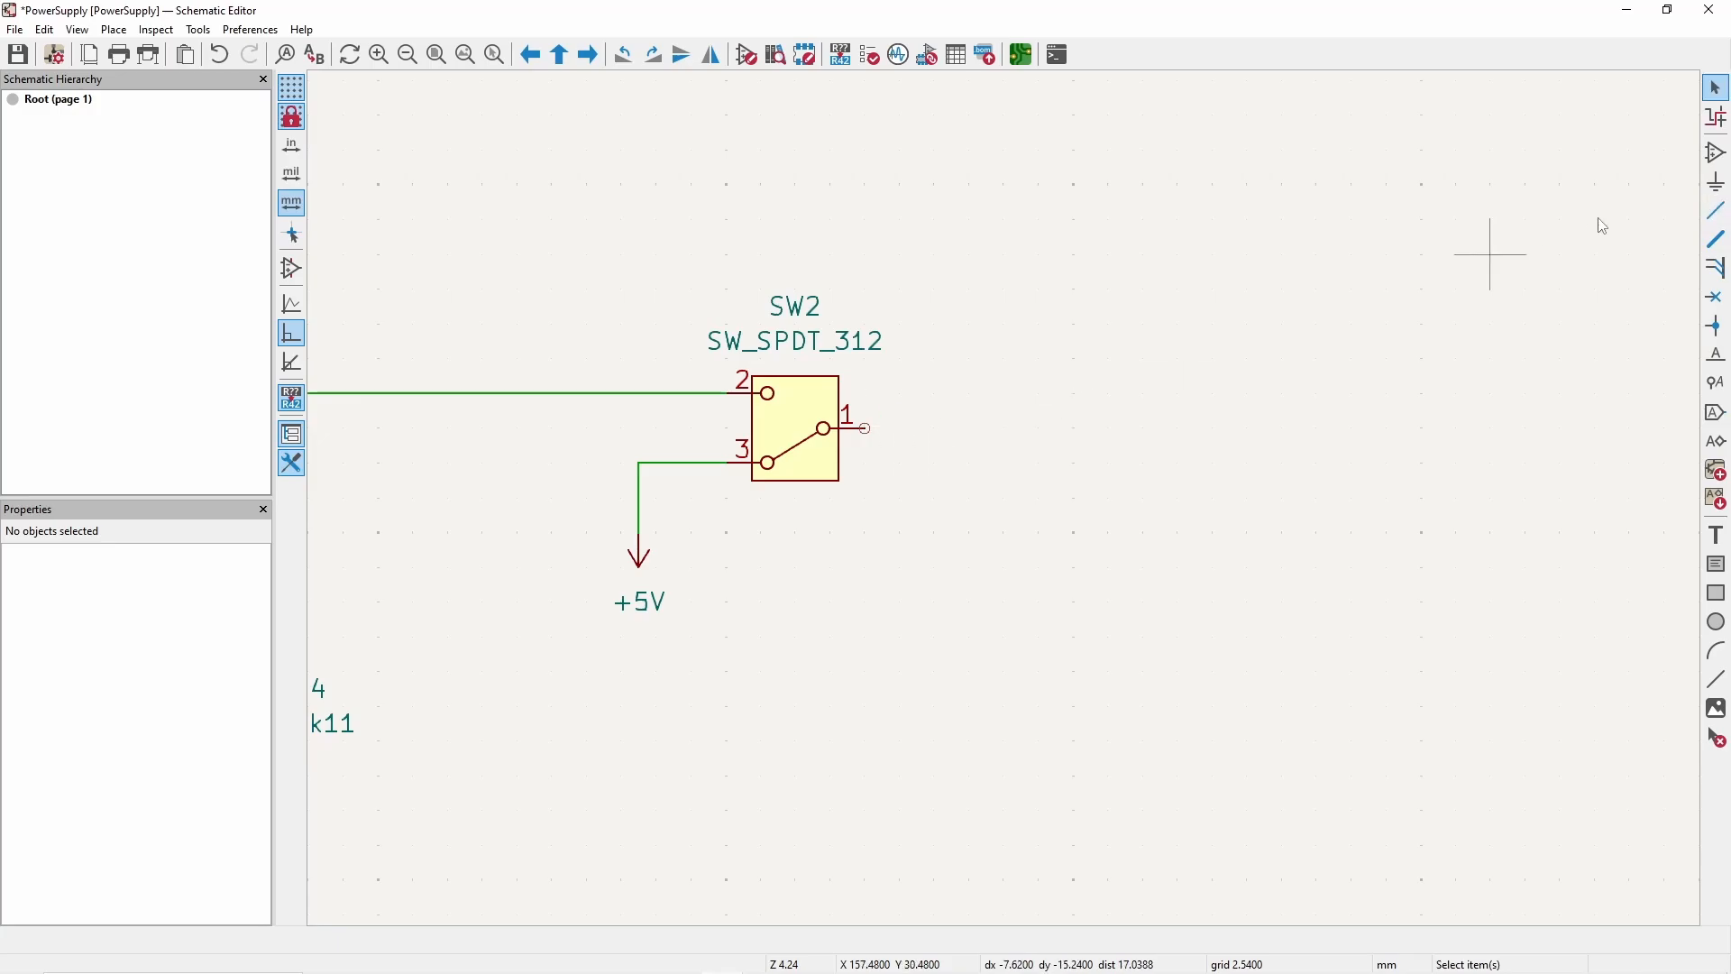
{"action": "left_click", "coordinate": [1718, 211]}
{"action": "left_click", "coordinate": [868, 427]}
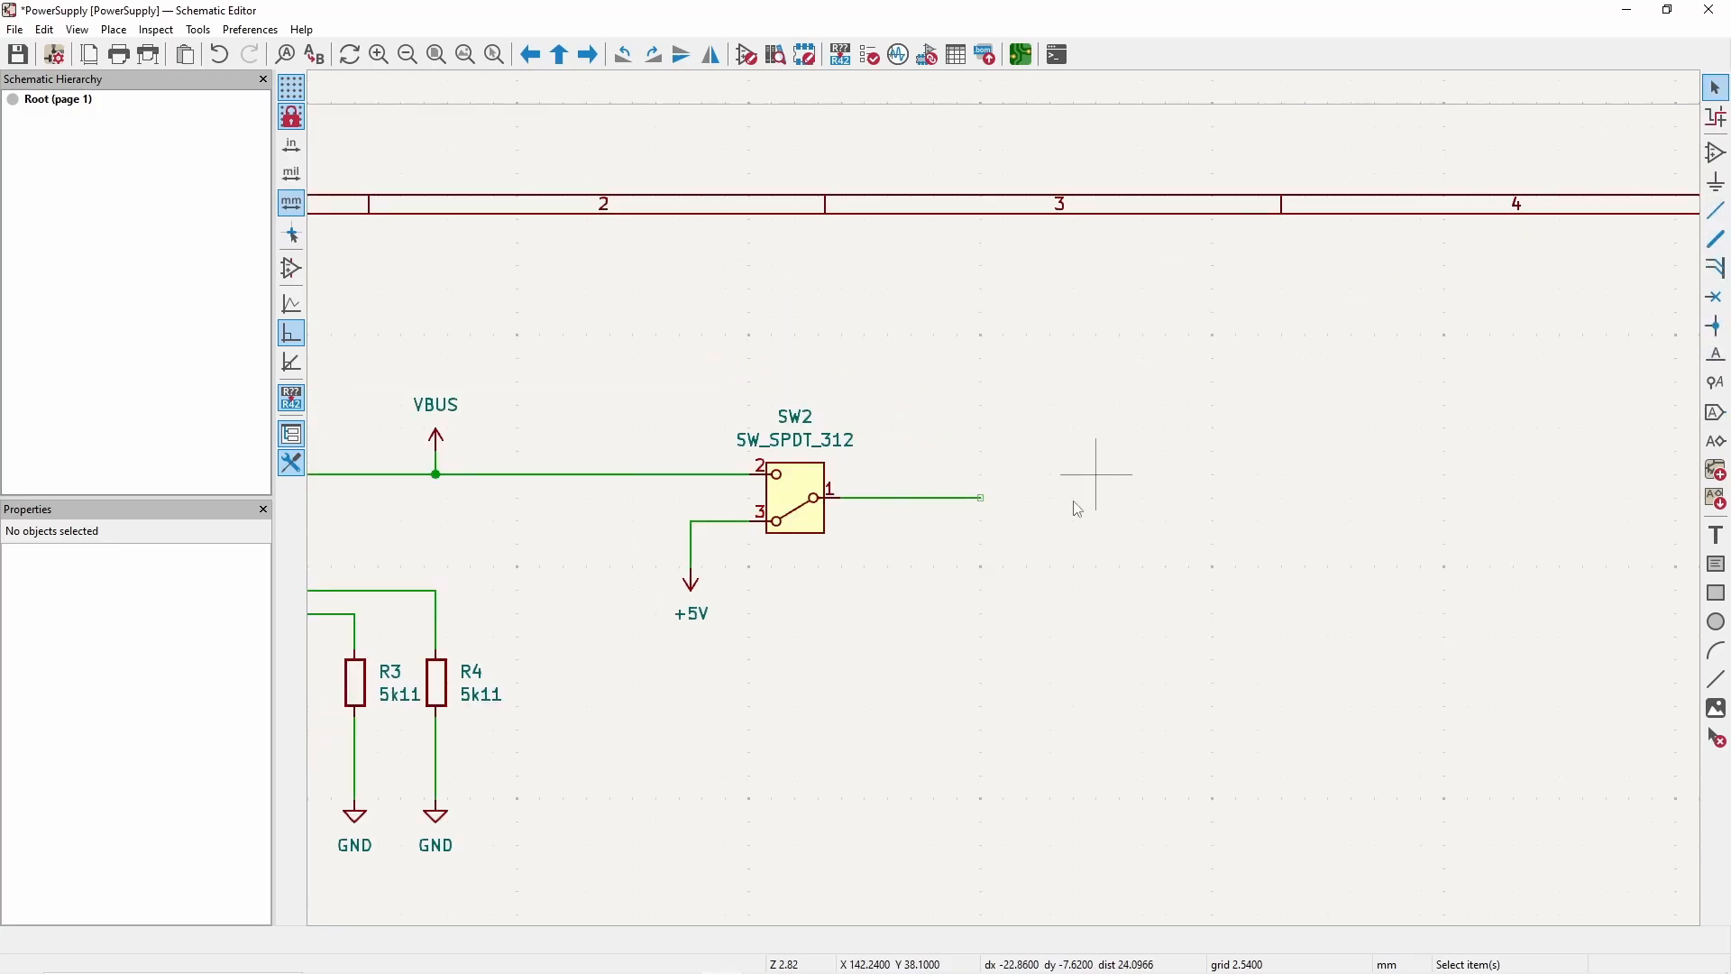
- Add a +5C power symbol above the open end of SW2's pin 1 wire and connect it to that wire
{"action": "key", "text": "a"}
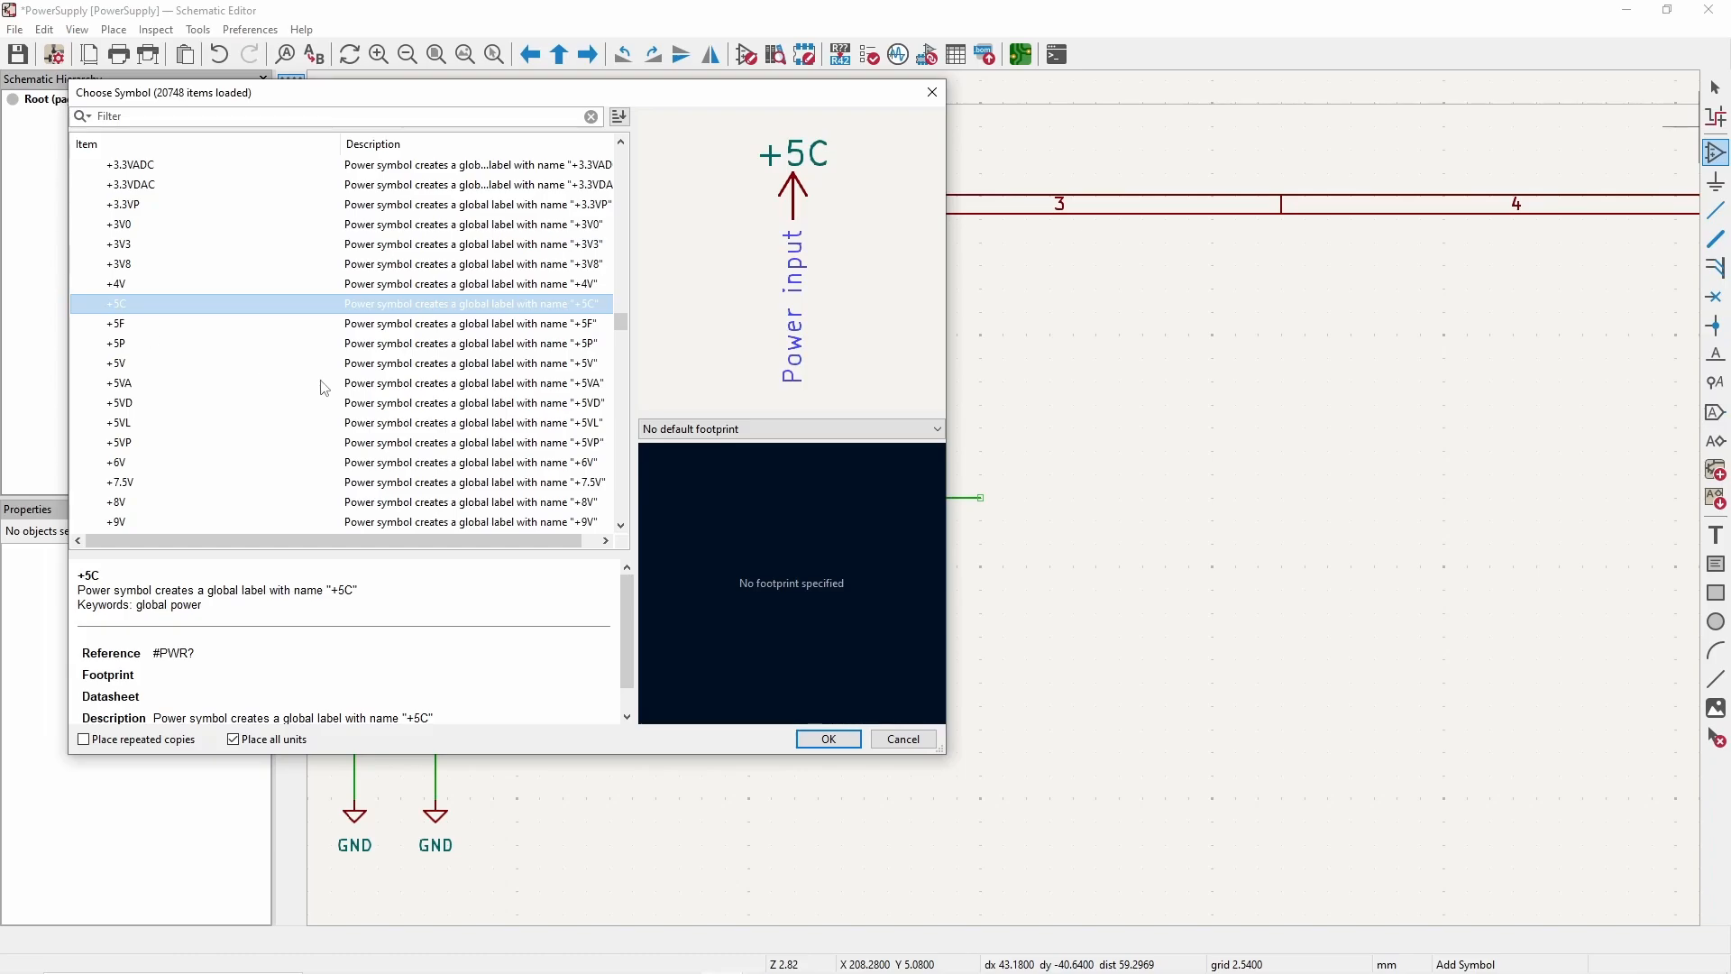
{"action": "left_click", "coordinate": [829, 739]}
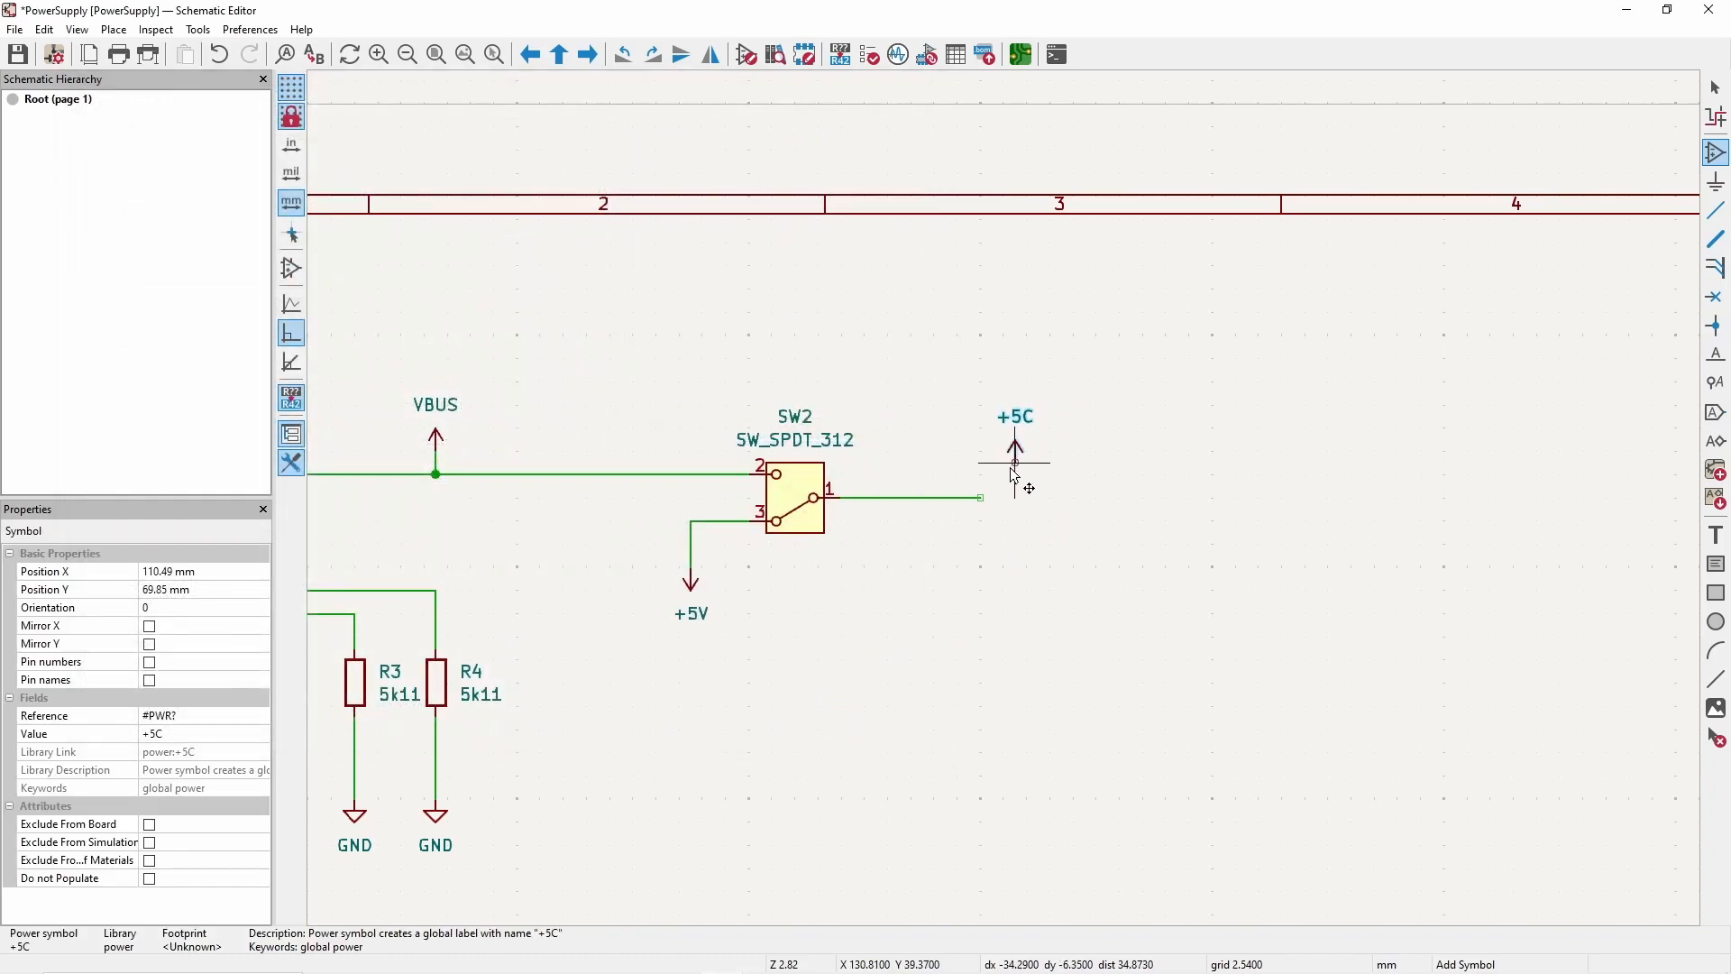
{"action": "scroll", "coordinate": [1015, 476], "scroll_direction": "up", "scroll_amount": 3}
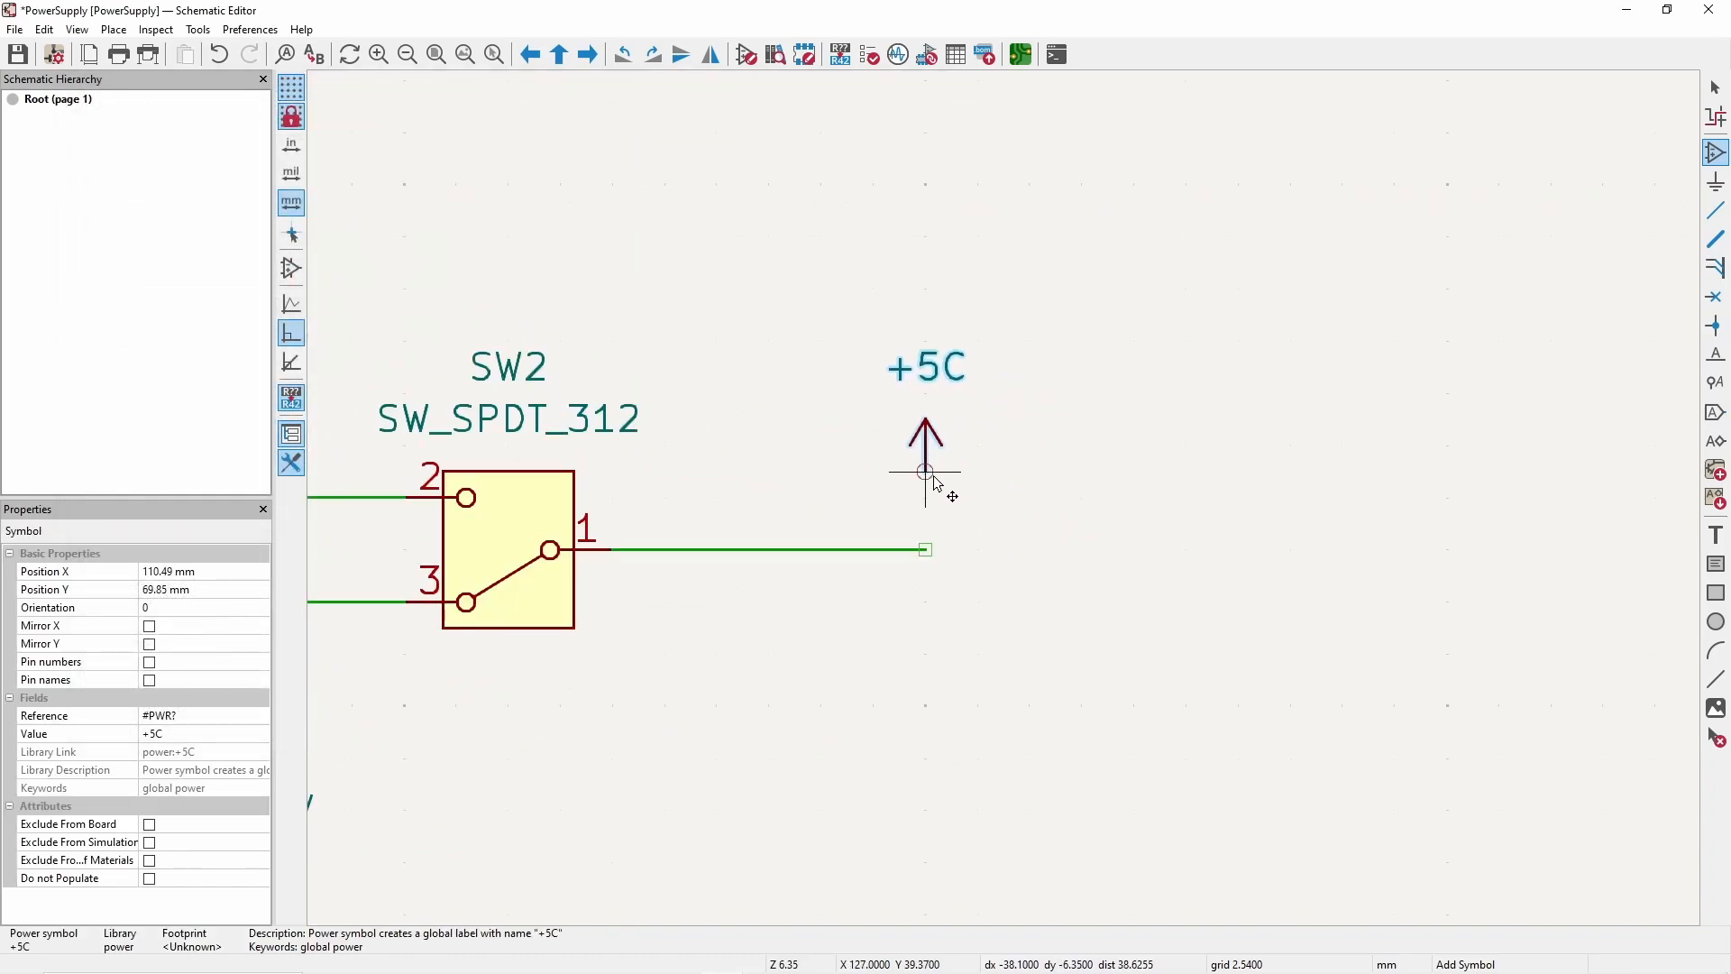
{"action": "key", "text": "Escape"}
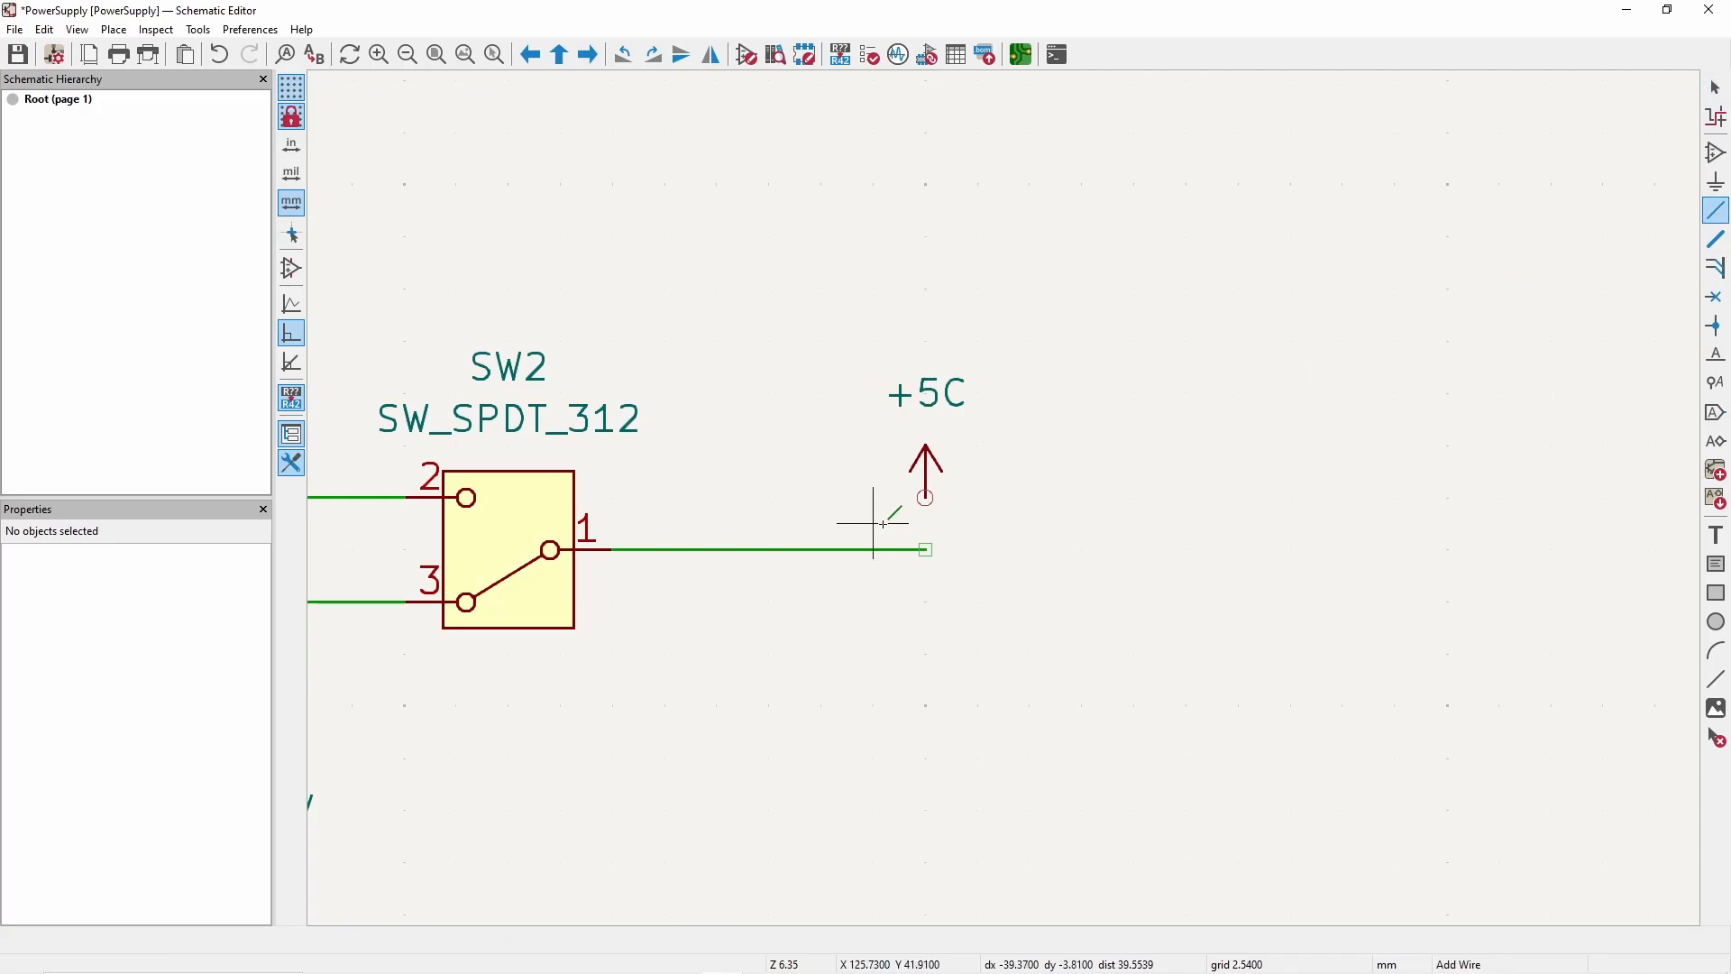
{"action": "left_click", "coordinate": [926, 549]}
{"action": "key", "text": "Escape"}
- Copy the +5C power symbol to the input line of the U4 converter above C13 and connect it
{"action": "scroll", "coordinate": [1003, 501], "scroll_direction": "down", "scroll_amount": 3}
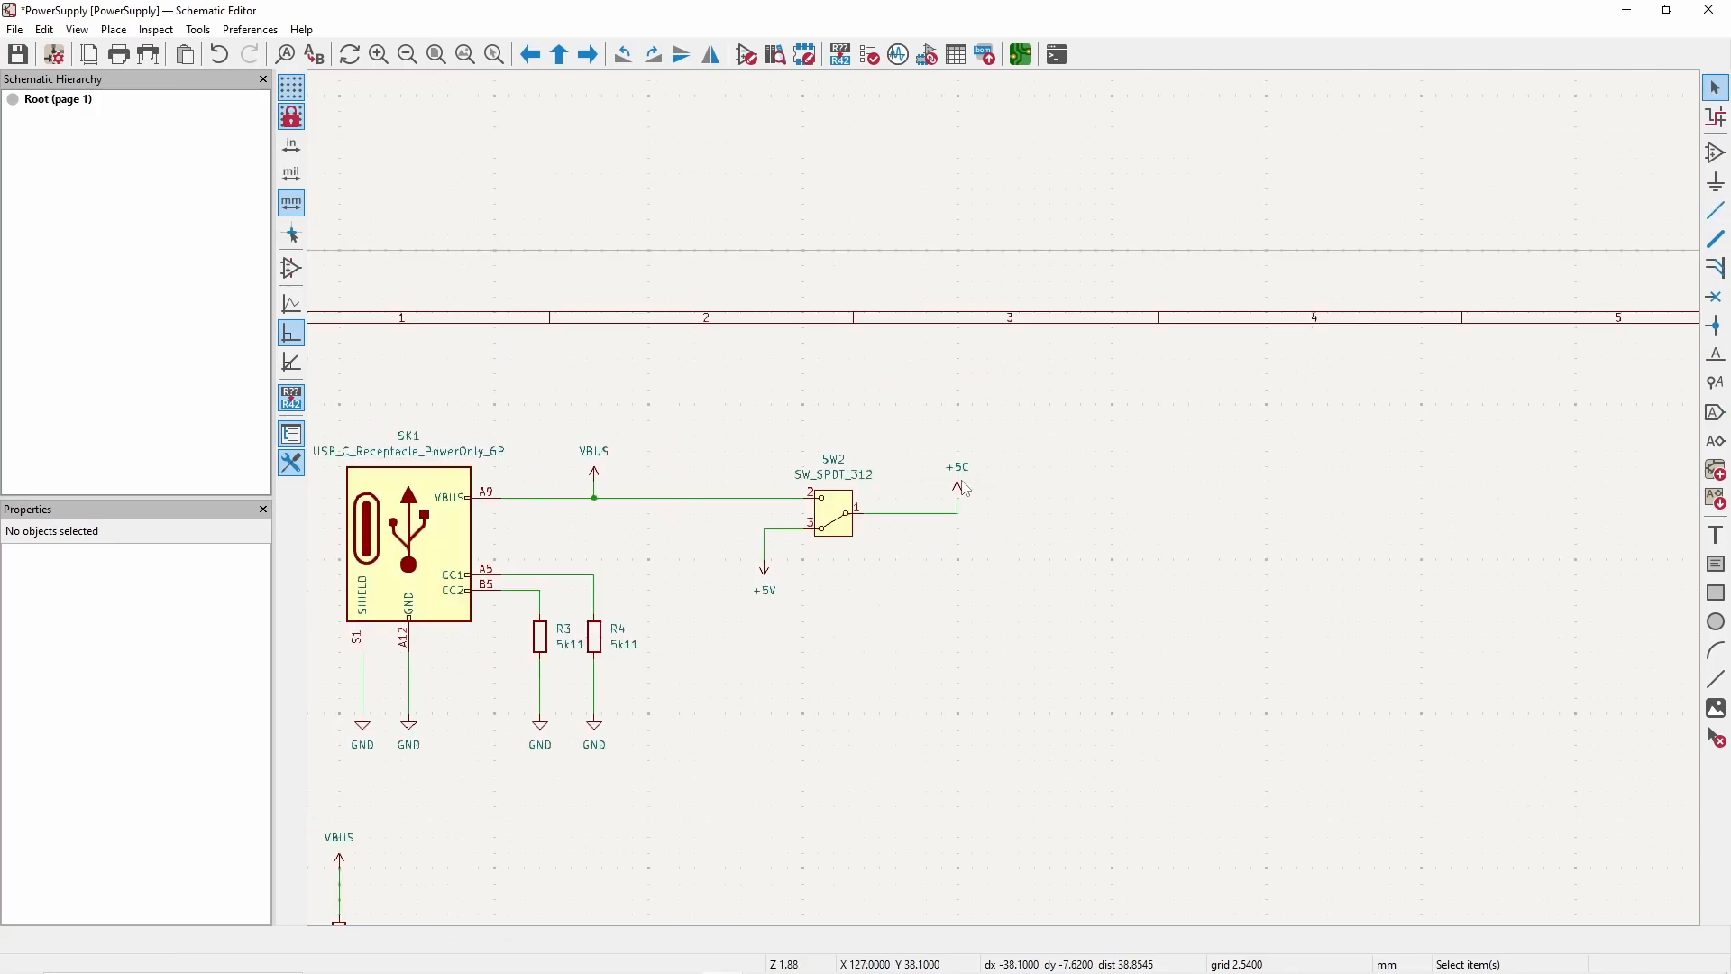
{"action": "left_click", "coordinate": [960, 497]}
{"action": "left_click", "coordinate": [967, 491]}
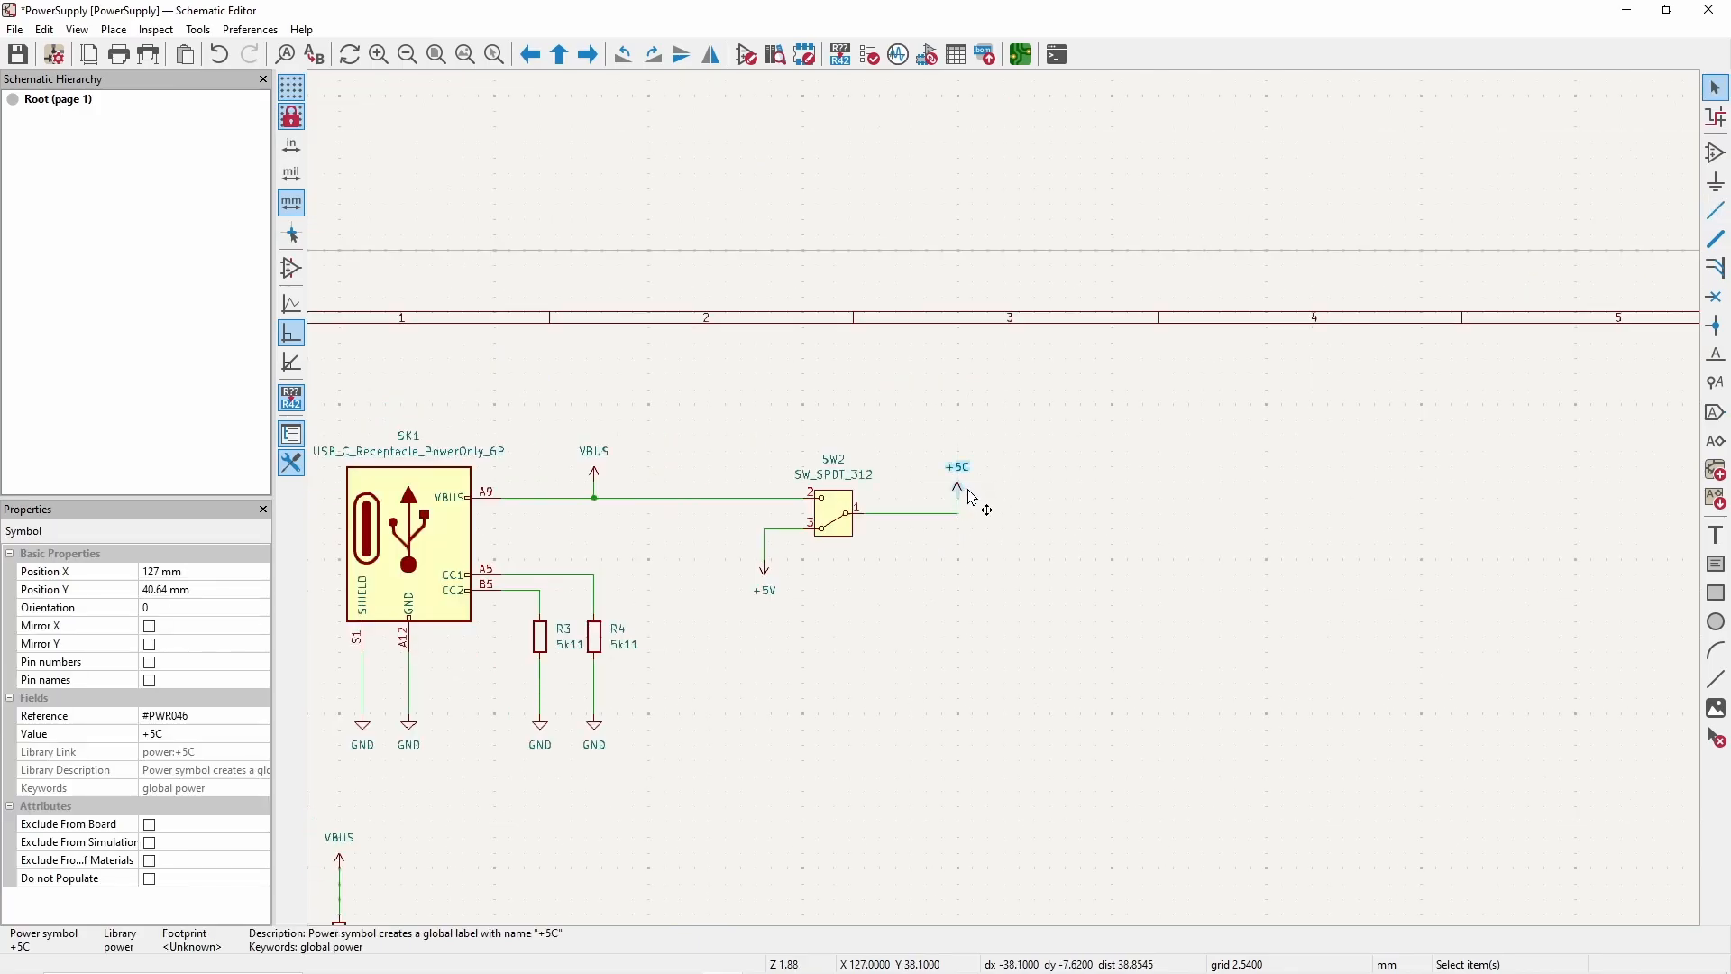
{"action": "left_click", "coordinate": [1234, 565]}
{"action": "scroll", "coordinate": [1098, 530], "scroll_direction": "down", "scroll_amount": 6}
{"action": "scroll", "coordinate": [1008, 509], "scroll_direction": "up", "scroll_amount": 6}
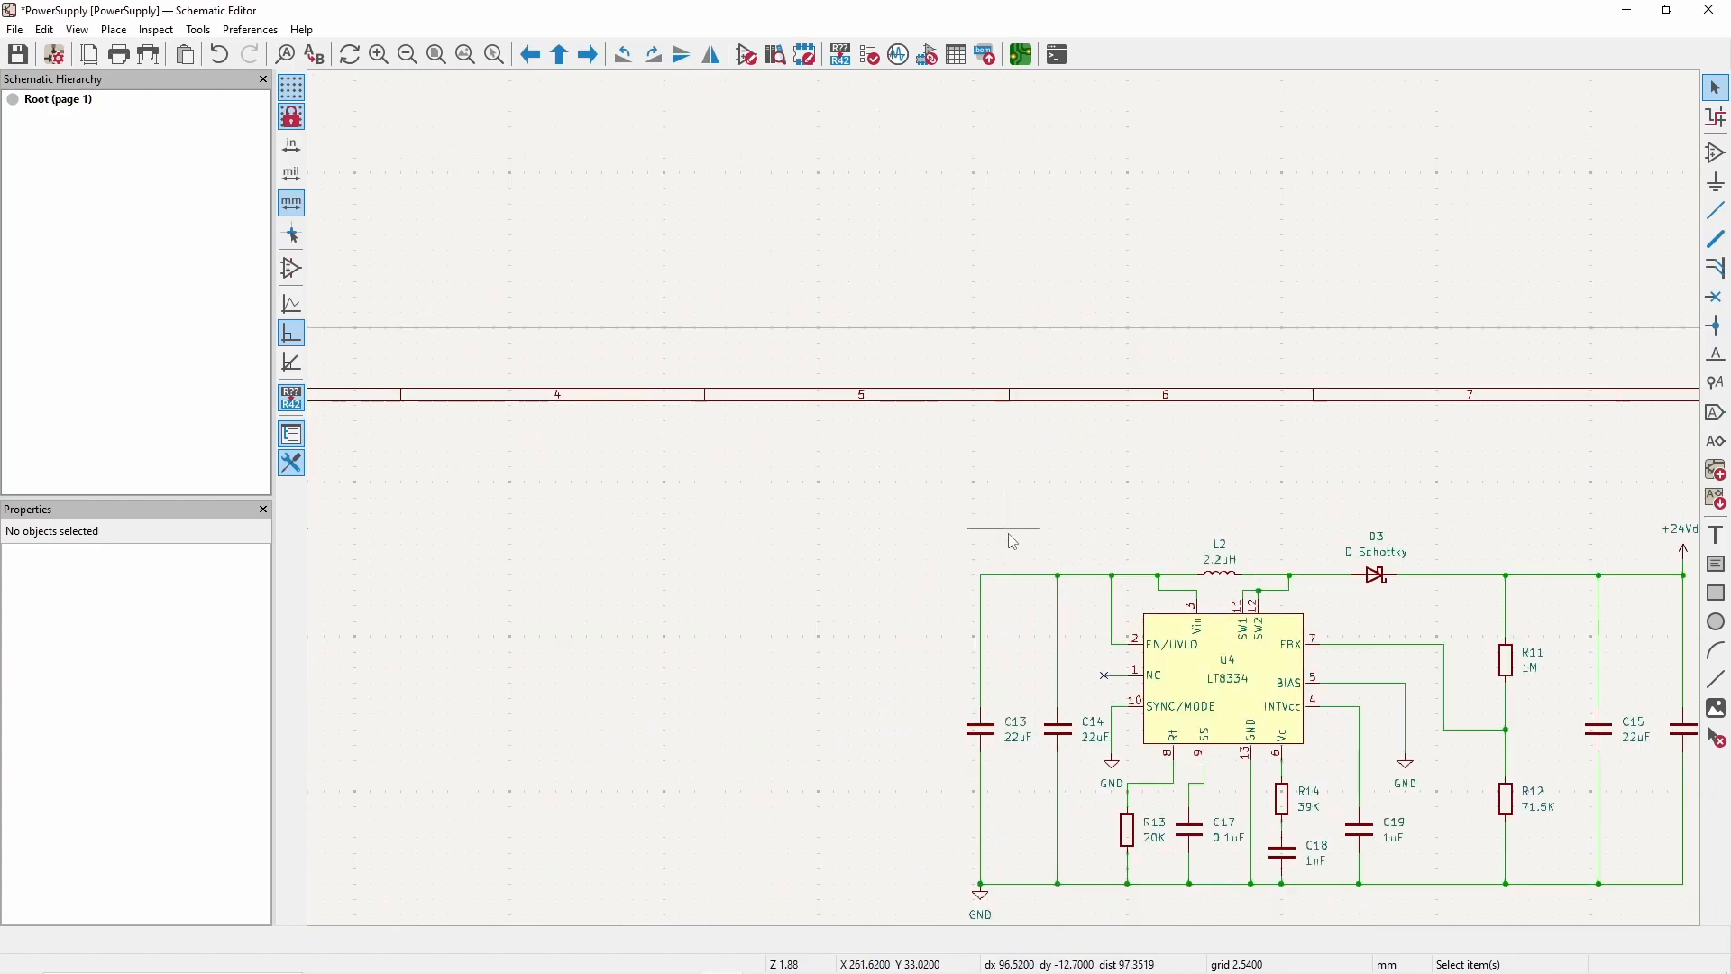
{"action": "left_click", "coordinate": [1006, 467]}
{"action": "scroll", "coordinate": [988, 530], "scroll_direction": "up", "scroll_amount": 4}
{"action": "left_click", "coordinate": [980, 521]}
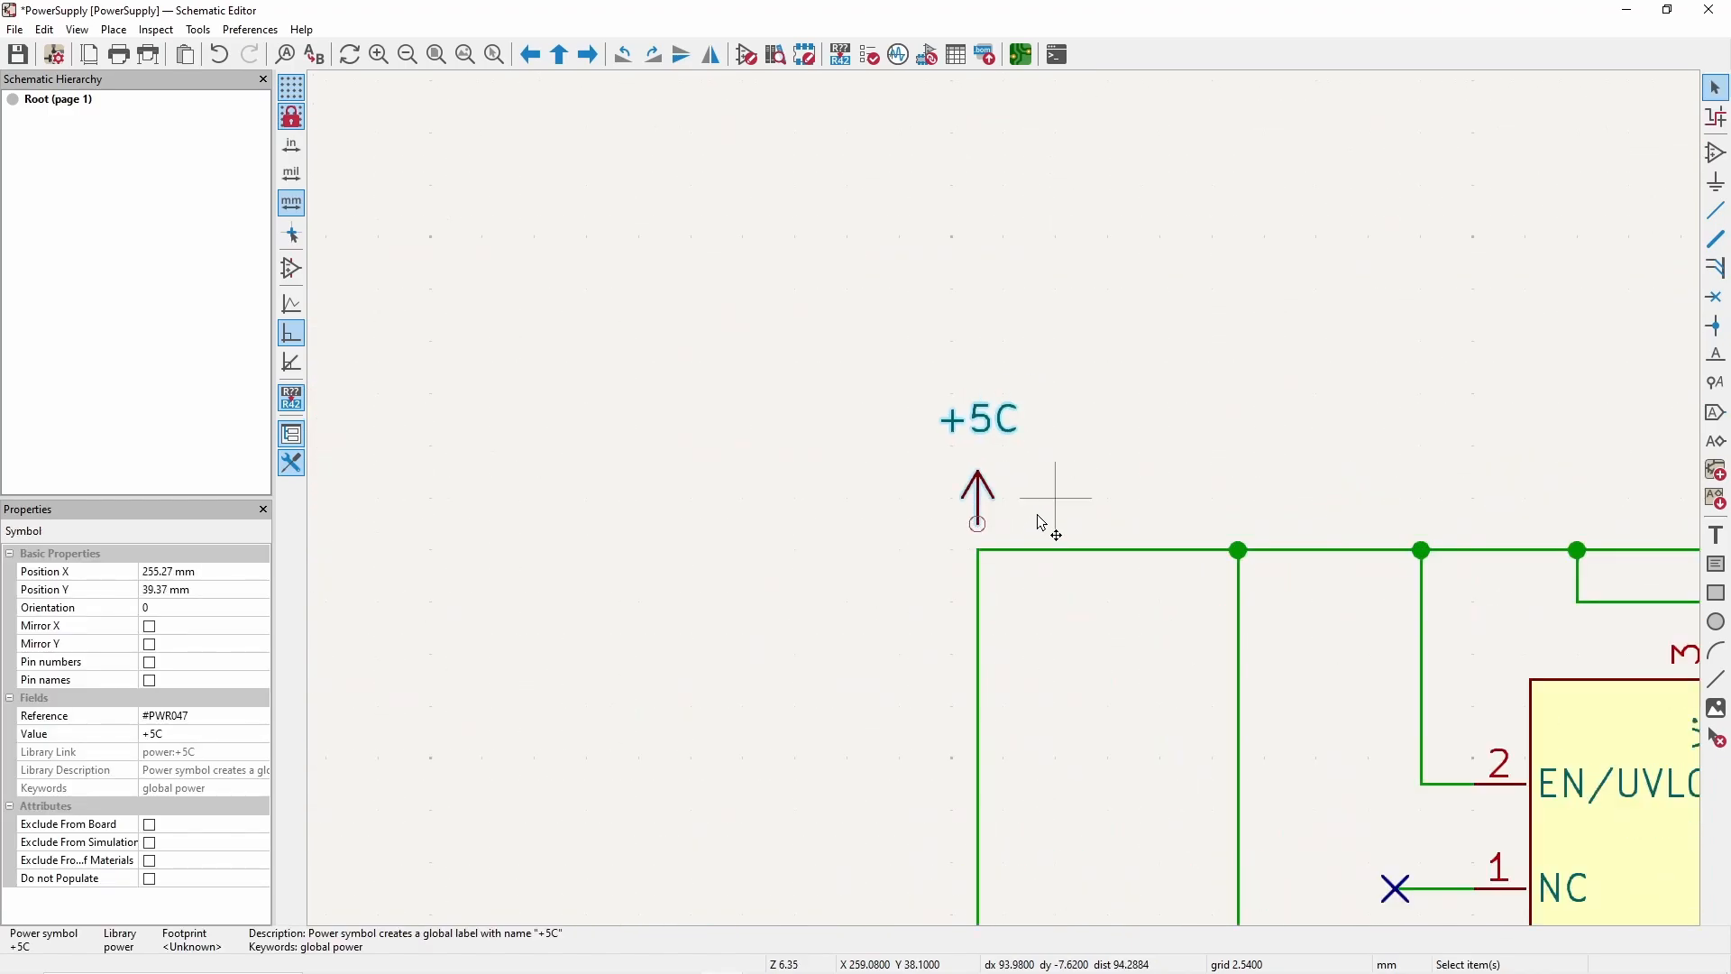
{"action": "left_click", "coordinate": [978, 547]}
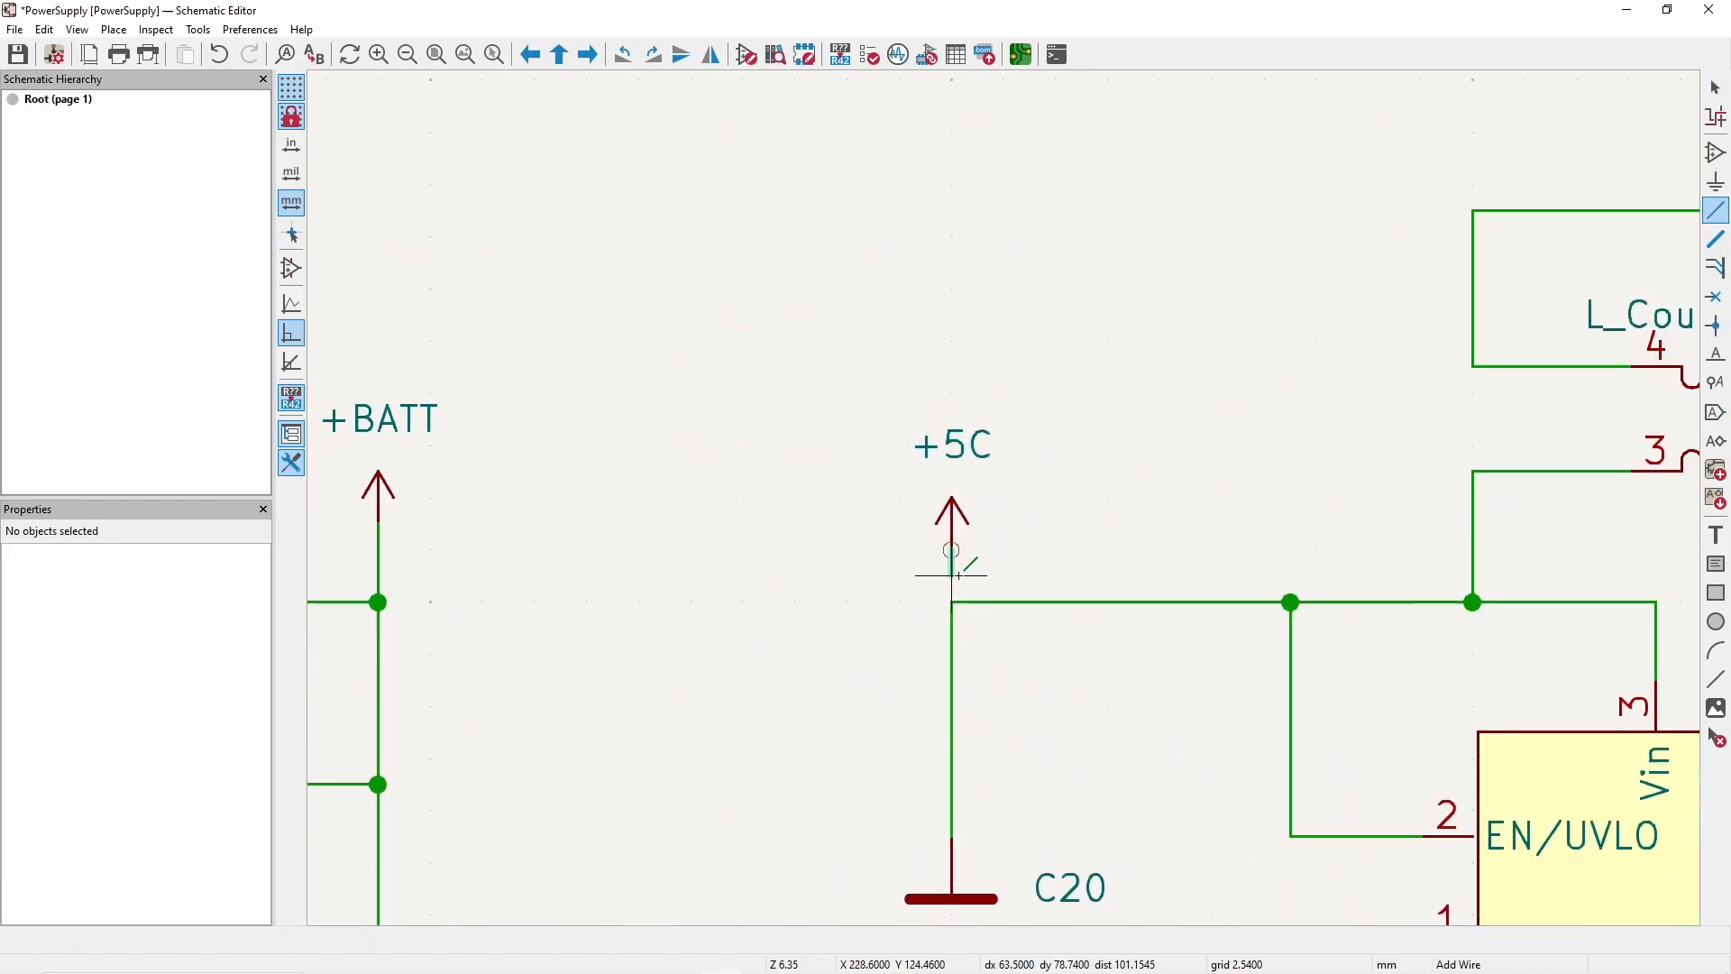
- Connect copies of the +5C power symbol to the U5 converter input at C20 and the U6 converter input at C32
{"action": "left_click", "coordinate": [952, 599]}
{"action": "scroll", "coordinate": [1001, 606], "scroll_direction": "down", "scroll_amount": 6}
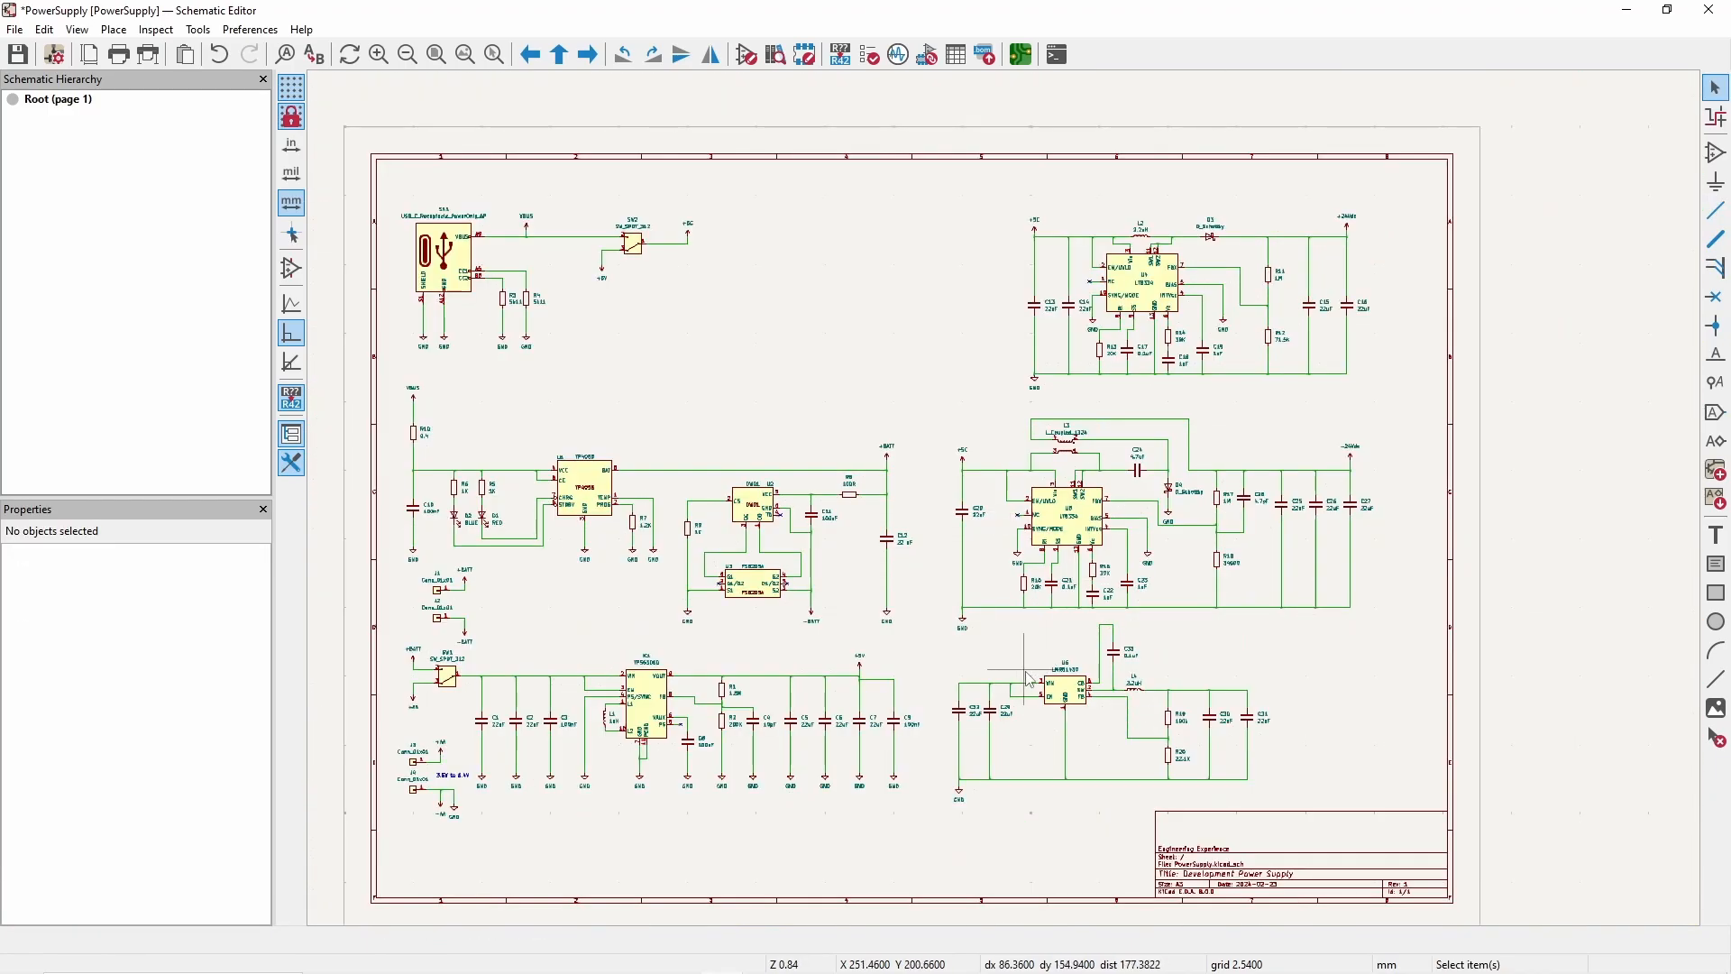
{"action": "scroll", "coordinate": [1025, 672], "scroll_direction": "up", "scroll_amount": 3}
{"action": "key", "text": "ctrl+v"}
{"action": "left_click", "coordinate": [787, 523]}
{"action": "key", "text": "w"}
{"action": "left_click", "coordinate": [785, 545]}
{"action": "scroll", "coordinate": [892, 477], "scroll_direction": "down", "scroll_amount": 2}
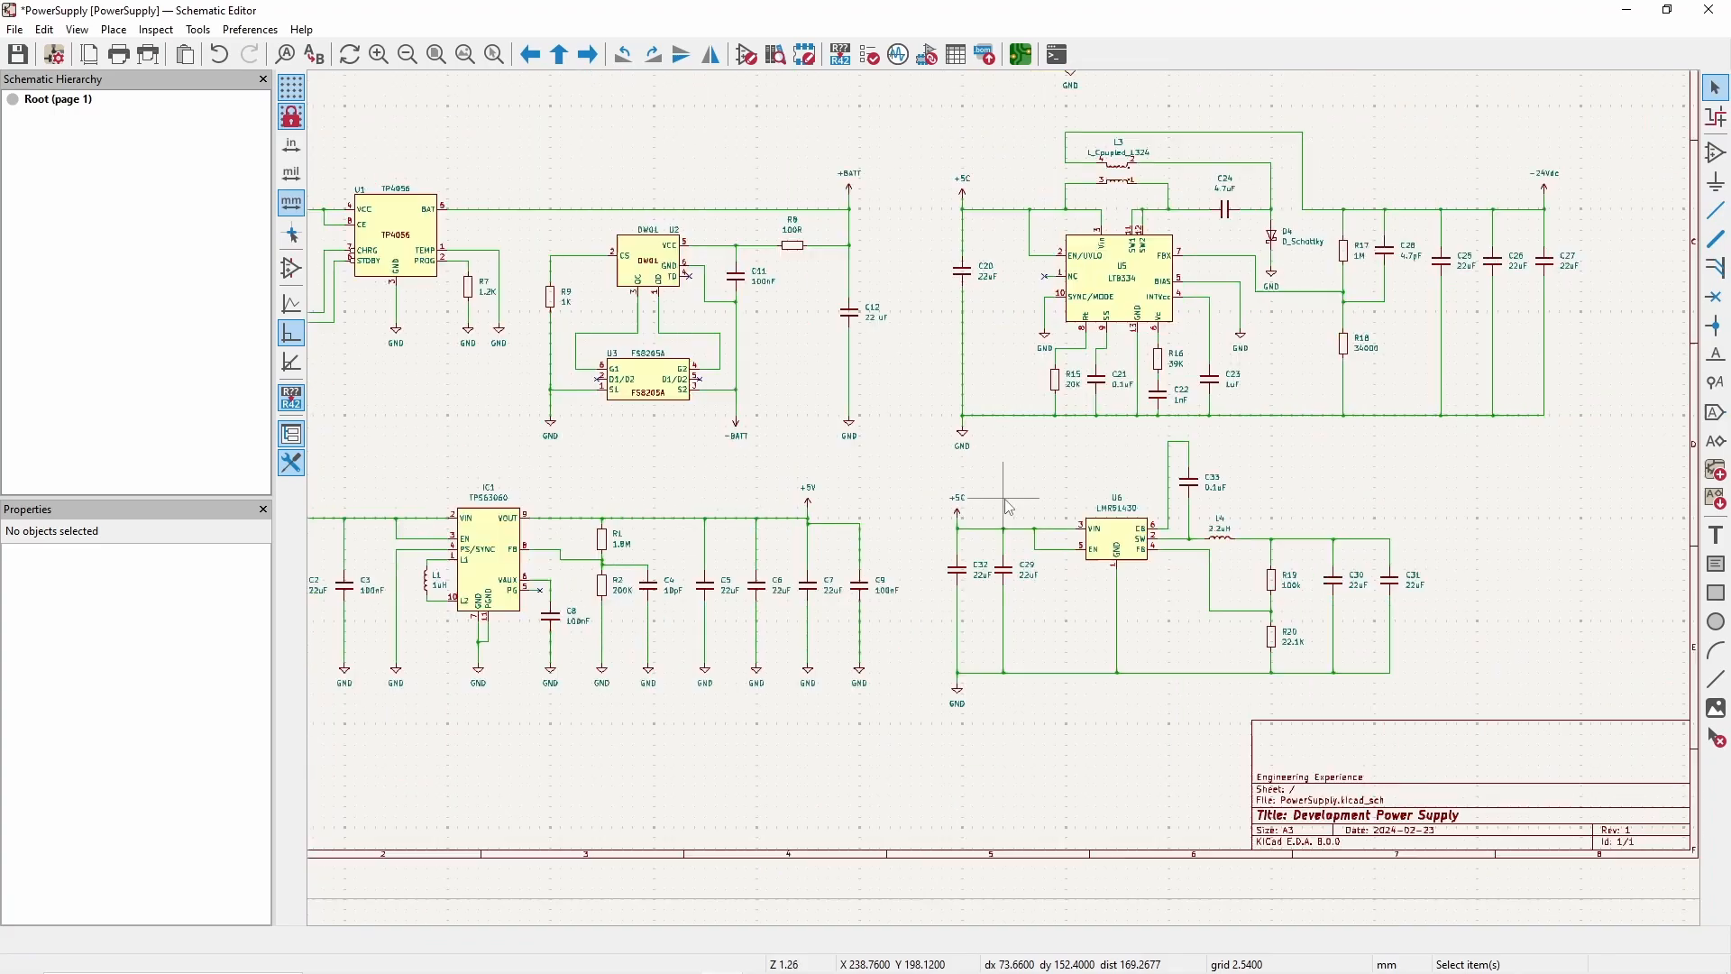
- Examine the schematic's USB input, power switches, battery charging and protection circuits, and the converter sections
{"action": "scroll", "coordinate": [1009, 507], "scroll_direction": "down", "scroll_amount": 3}
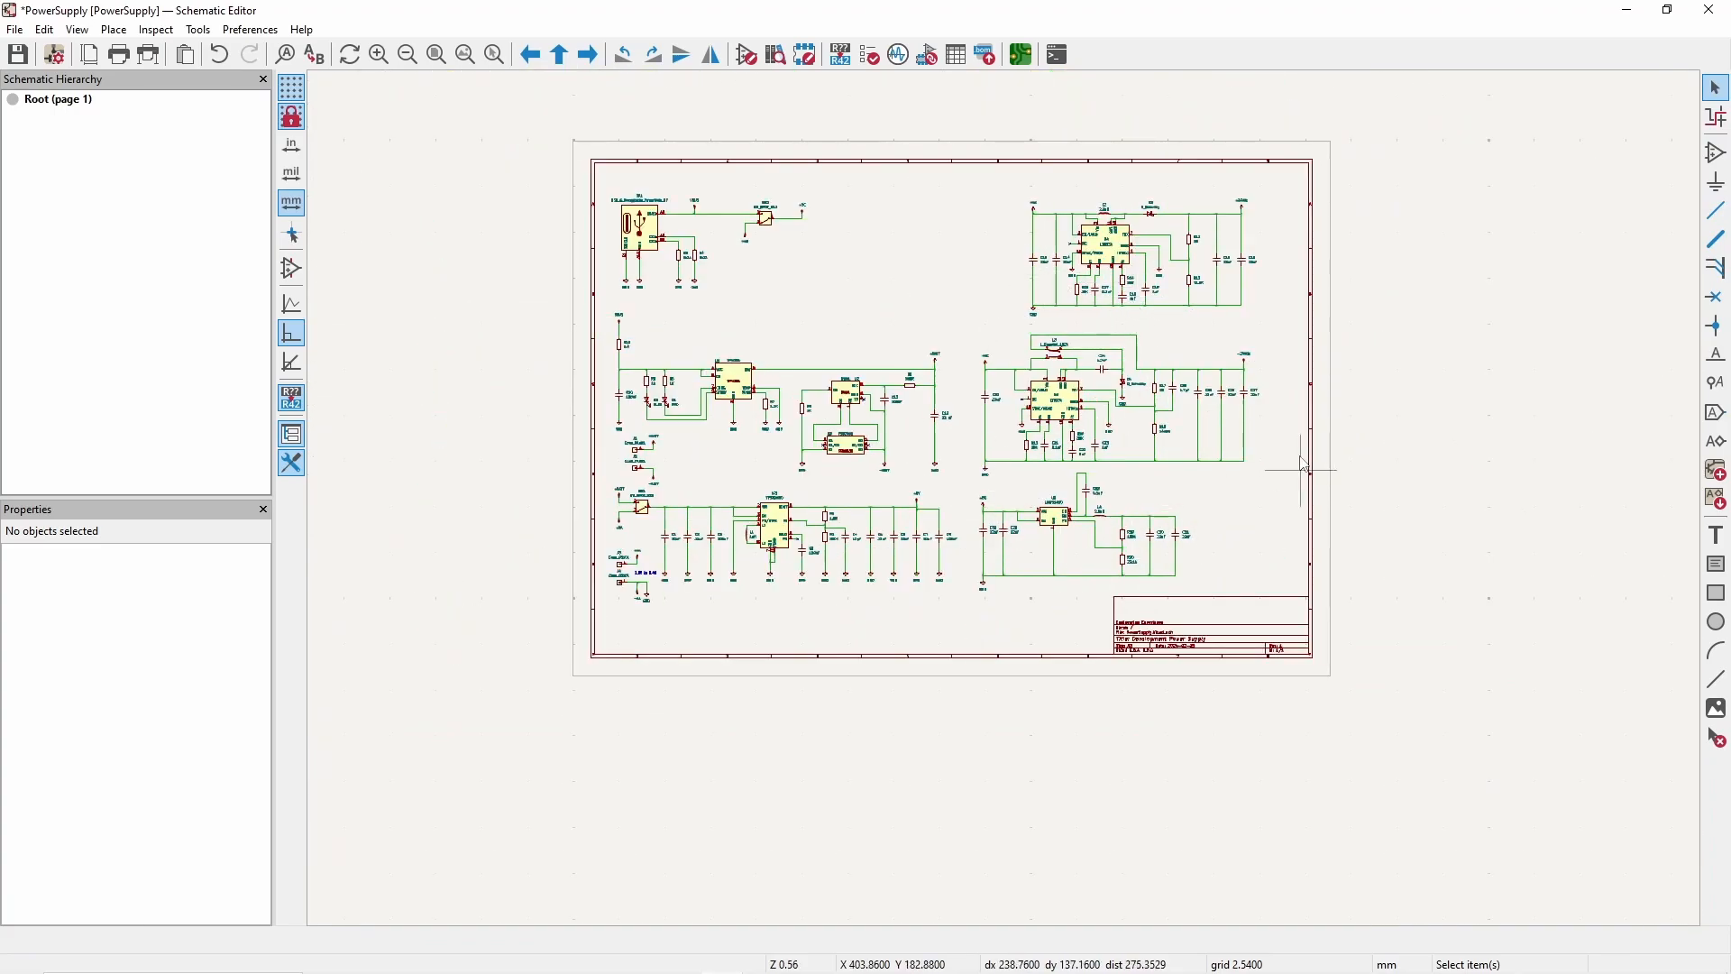
{"action": "scroll", "coordinate": [686, 166], "scroll_direction": "up", "scroll_amount": 3}
{"action": "scroll", "coordinate": [1187, 591], "scroll_direction": "down", "scroll_amount": 3}
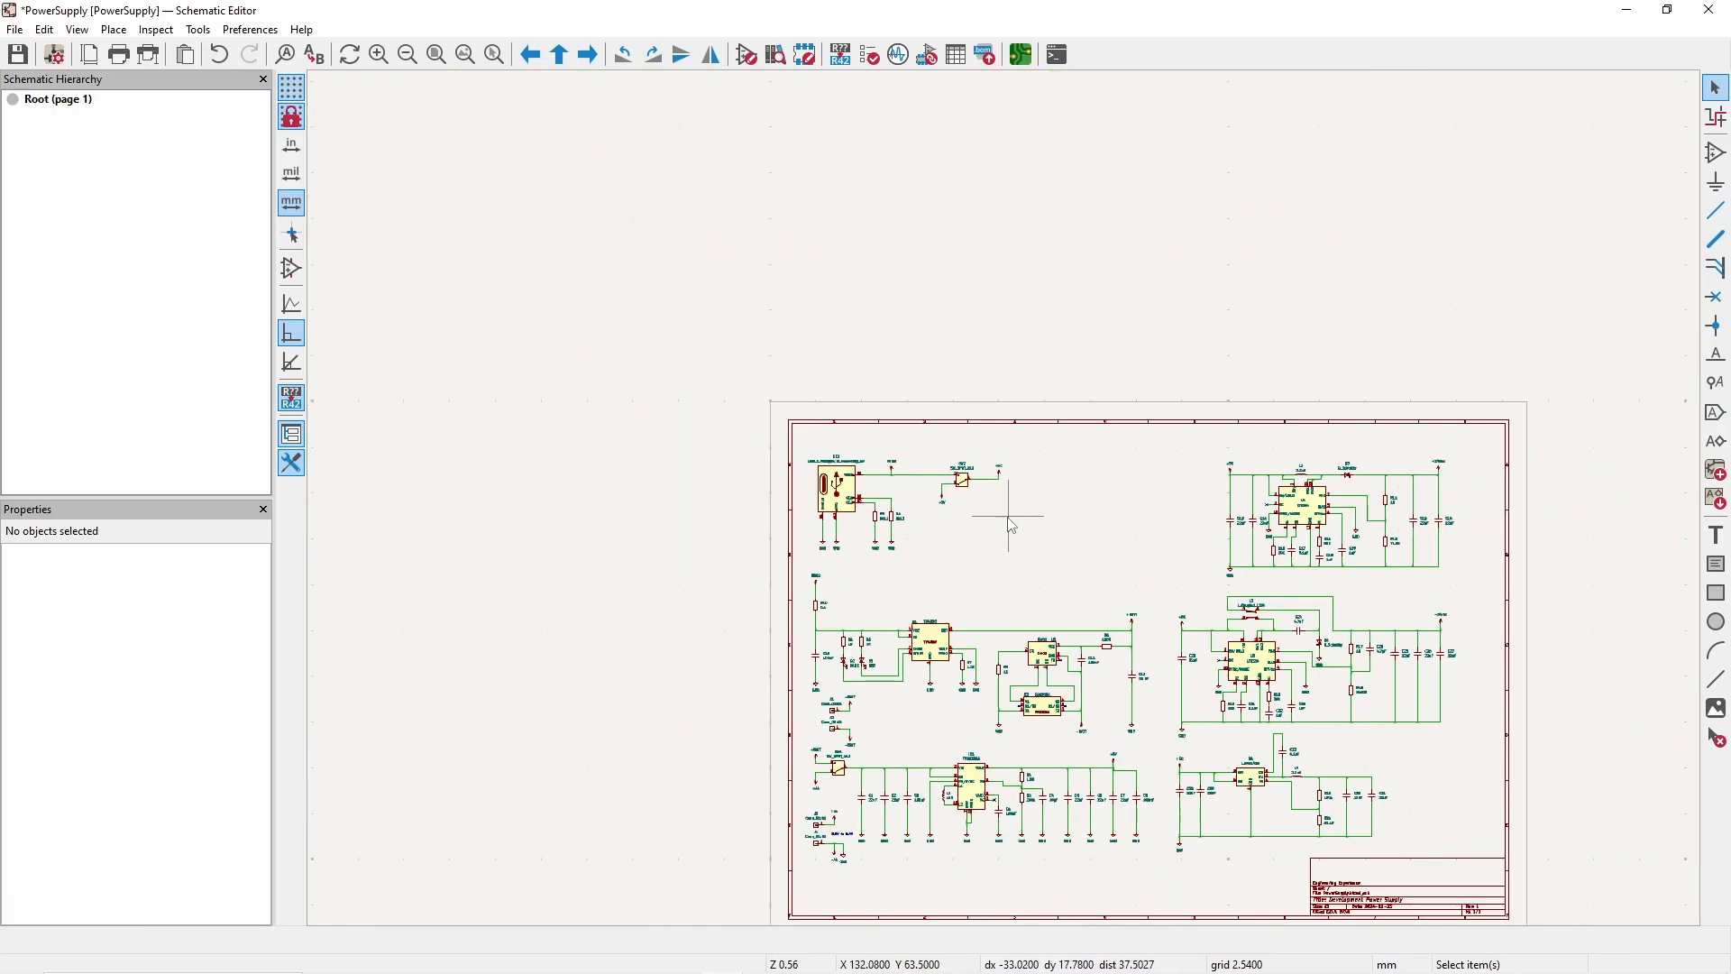
{"action": "scroll", "coordinate": [920, 451], "scroll_direction": "up", "scroll_amount": 3}
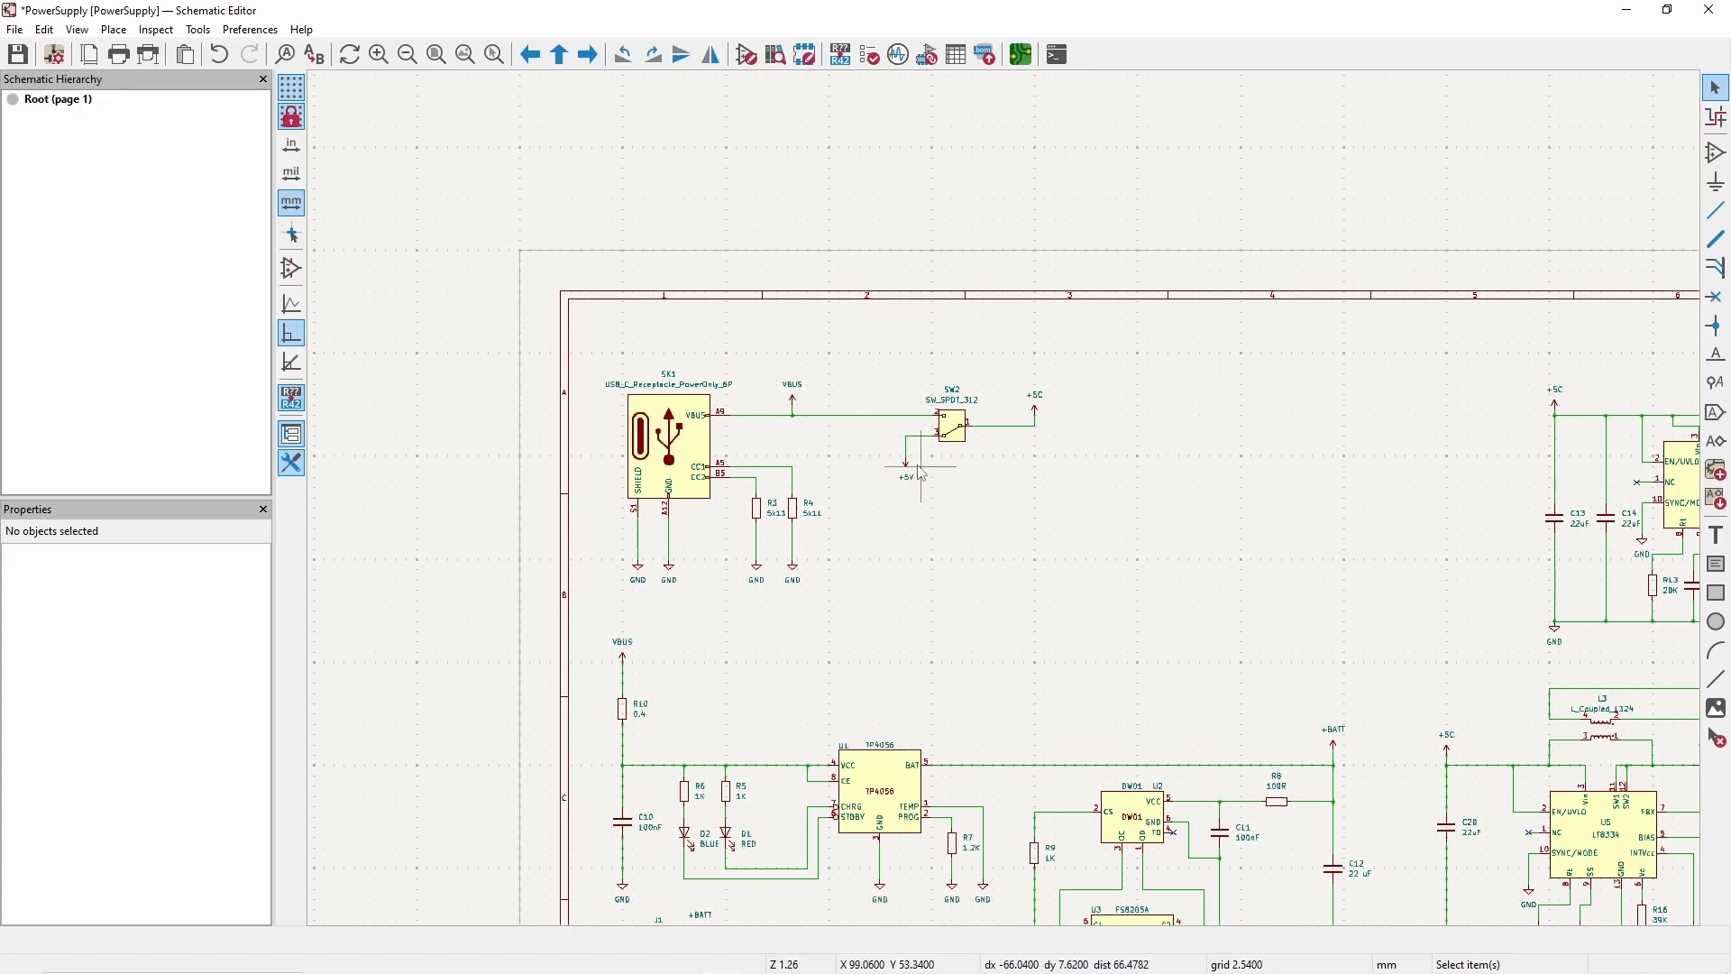
{"action": "scroll", "coordinate": [926, 512], "scroll_direction": "down", "scroll_amount": 2}
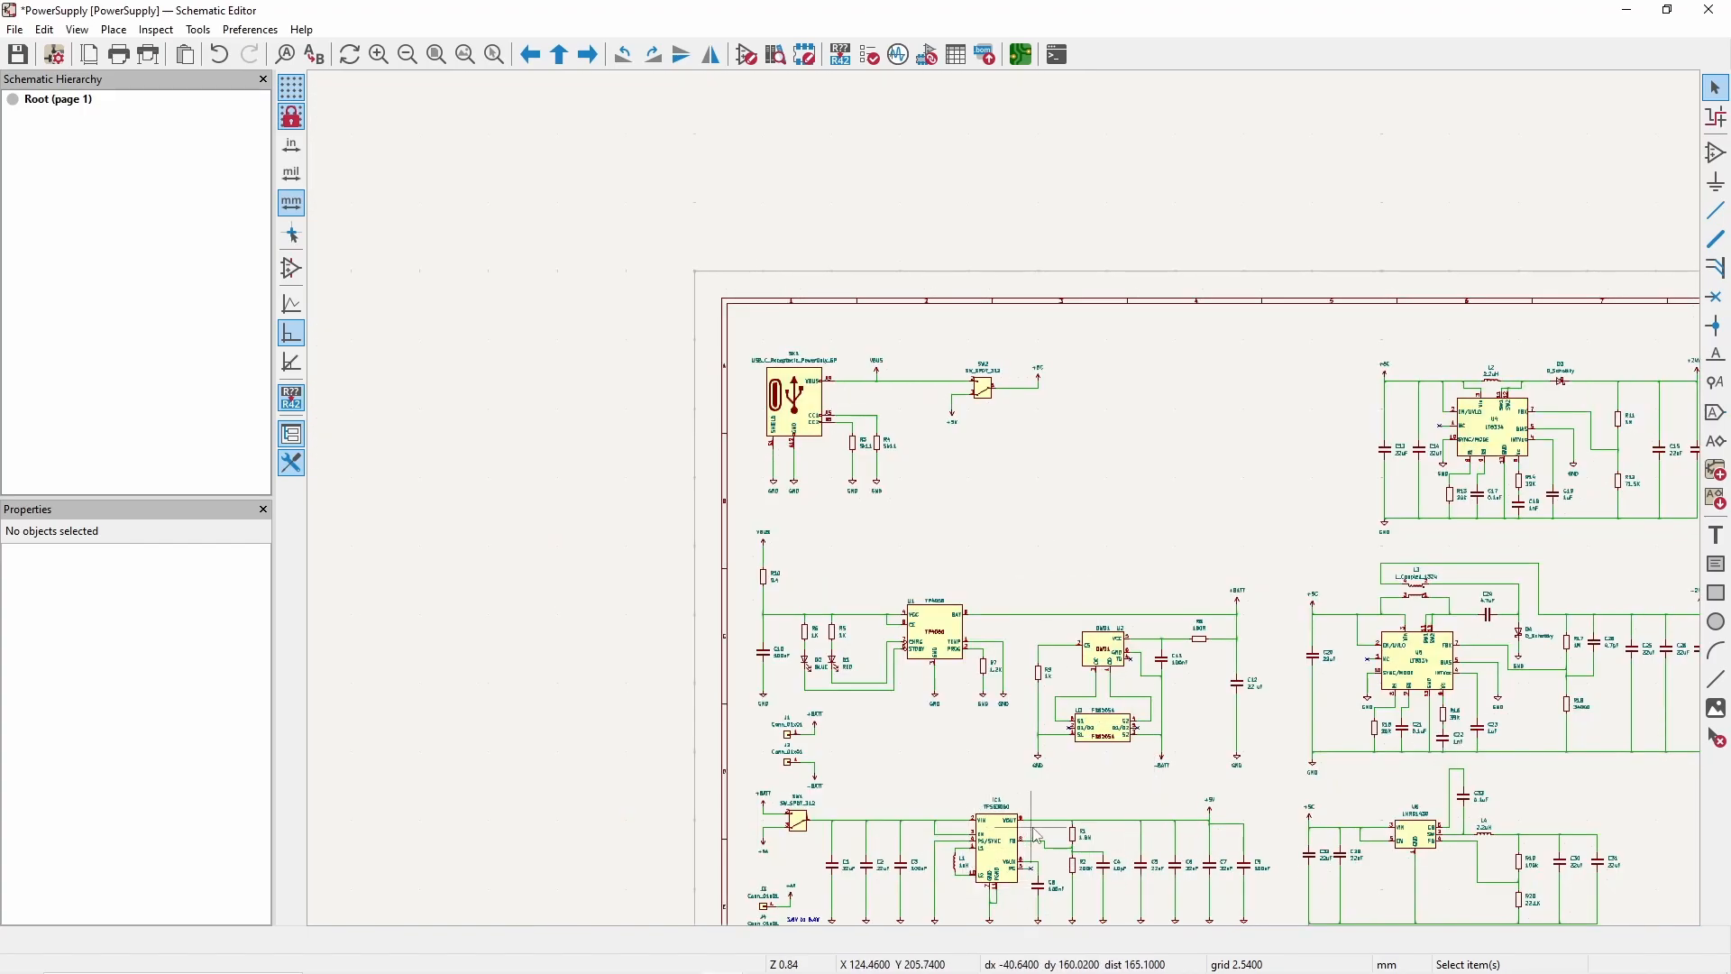
{"action": "scroll", "coordinate": [1055, 467], "scroll_direction": "up", "scroll_amount": 3}
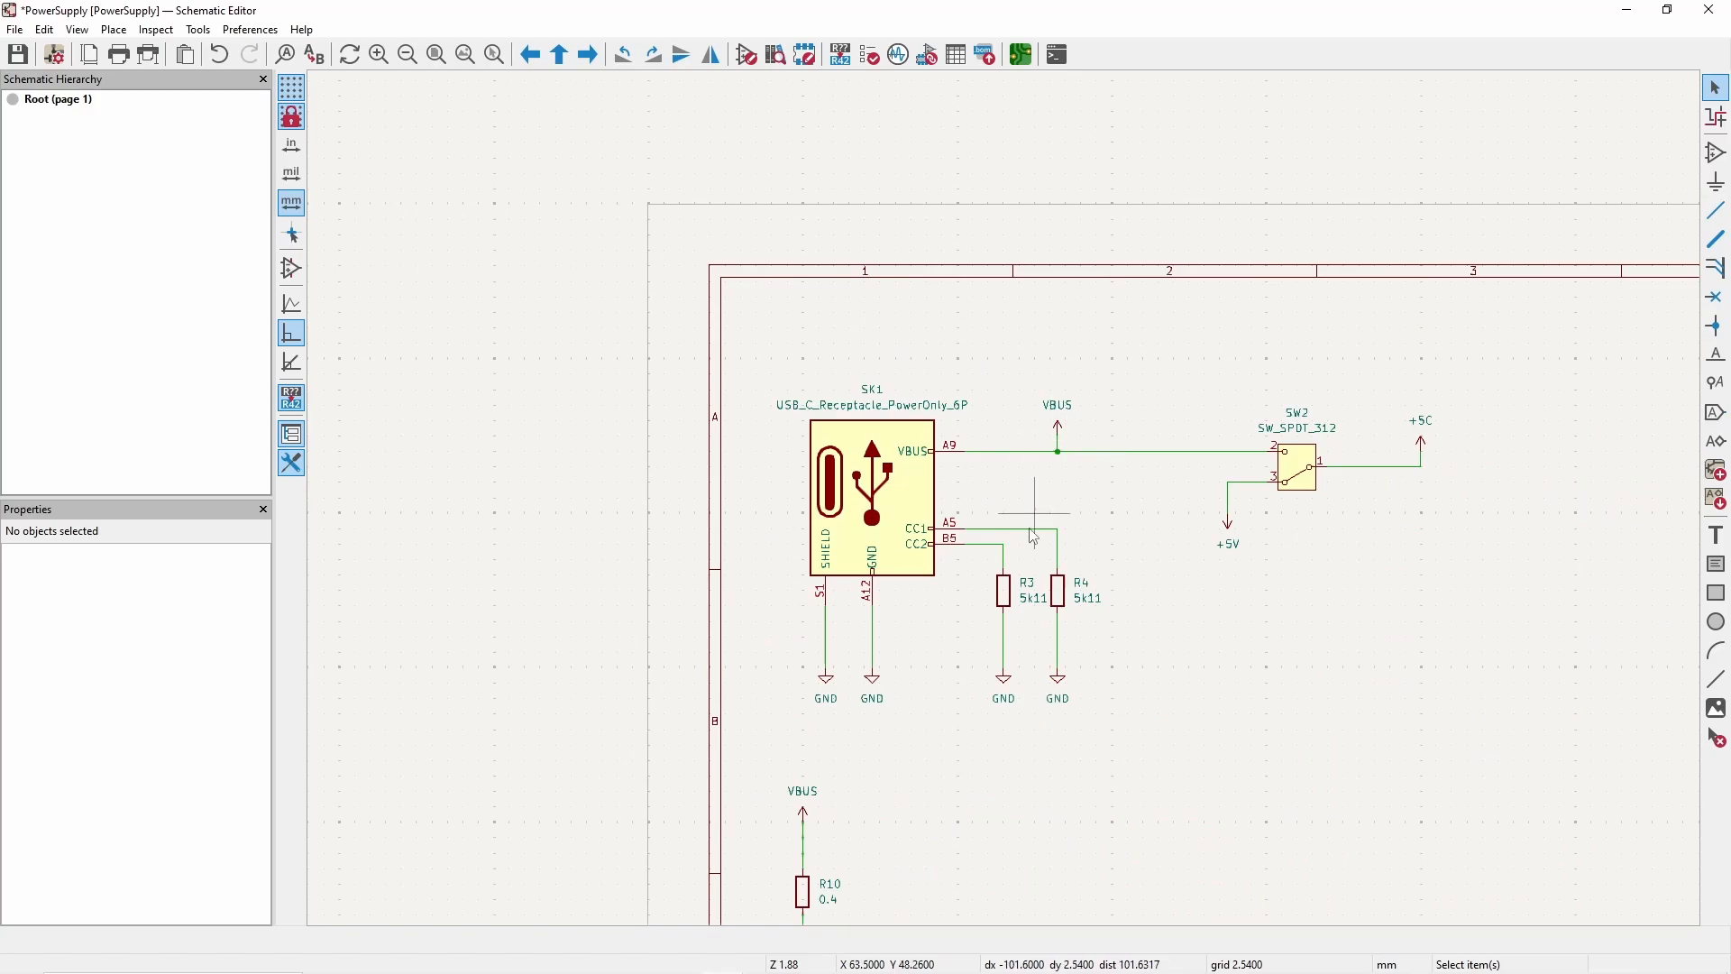
{"action": "scroll", "coordinate": [1036, 536], "scroll_direction": "down", "scroll_amount": 3}
{"action": "scroll", "coordinate": [638, 341], "scroll_direction": "up", "scroll_amount": 2}
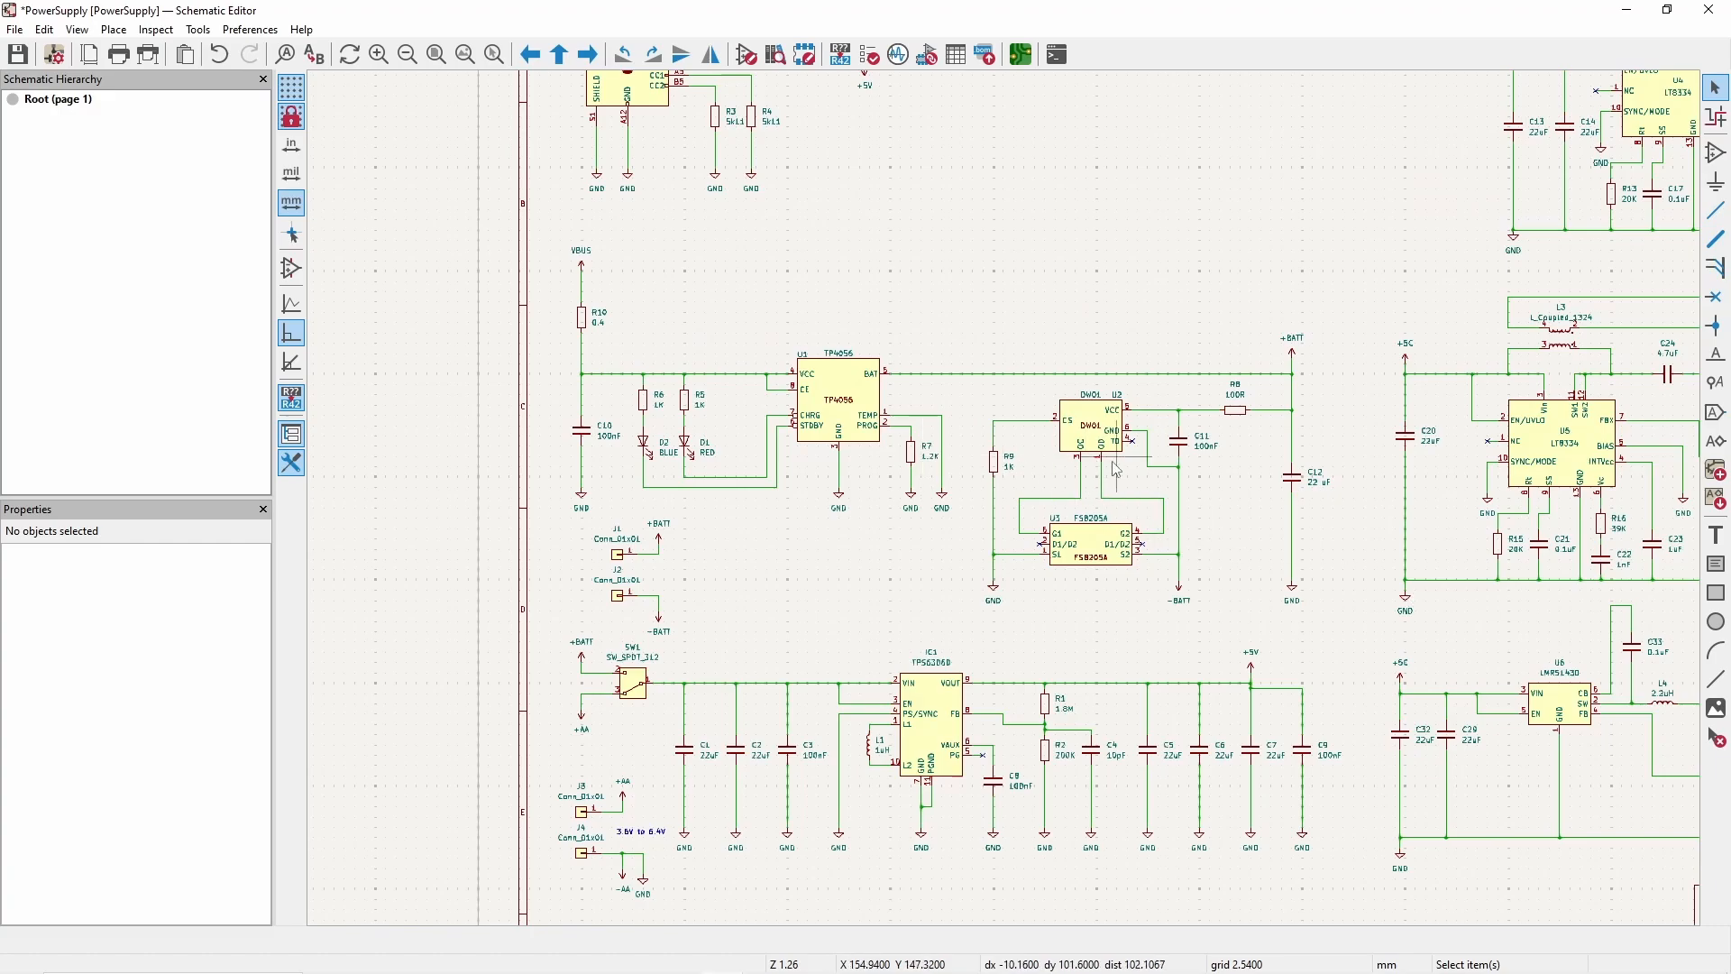
{"action": "scroll", "coordinate": [1109, 481], "scroll_direction": "down", "scroll_amount": 3}
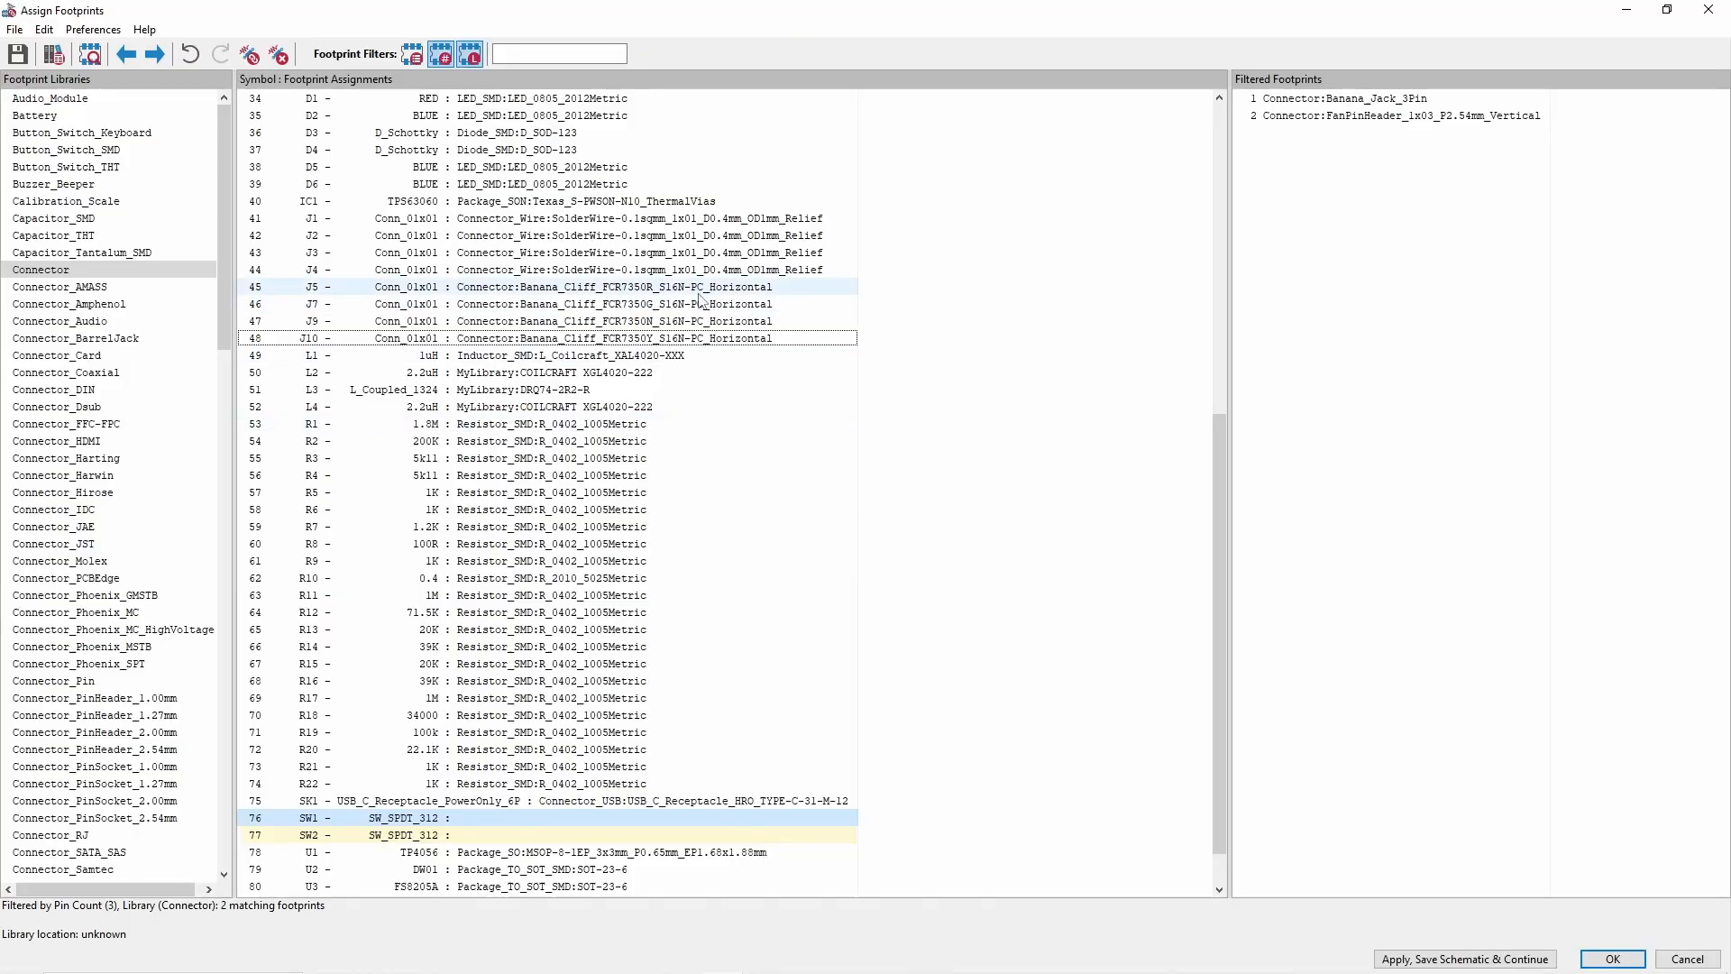
- Check the banana socket footprints and assign Connector:Banana_Cliff_FCR7350B_S16N-PC_Horizontal to connector J10
{"action": "left_click", "coordinate": [631, 286]}
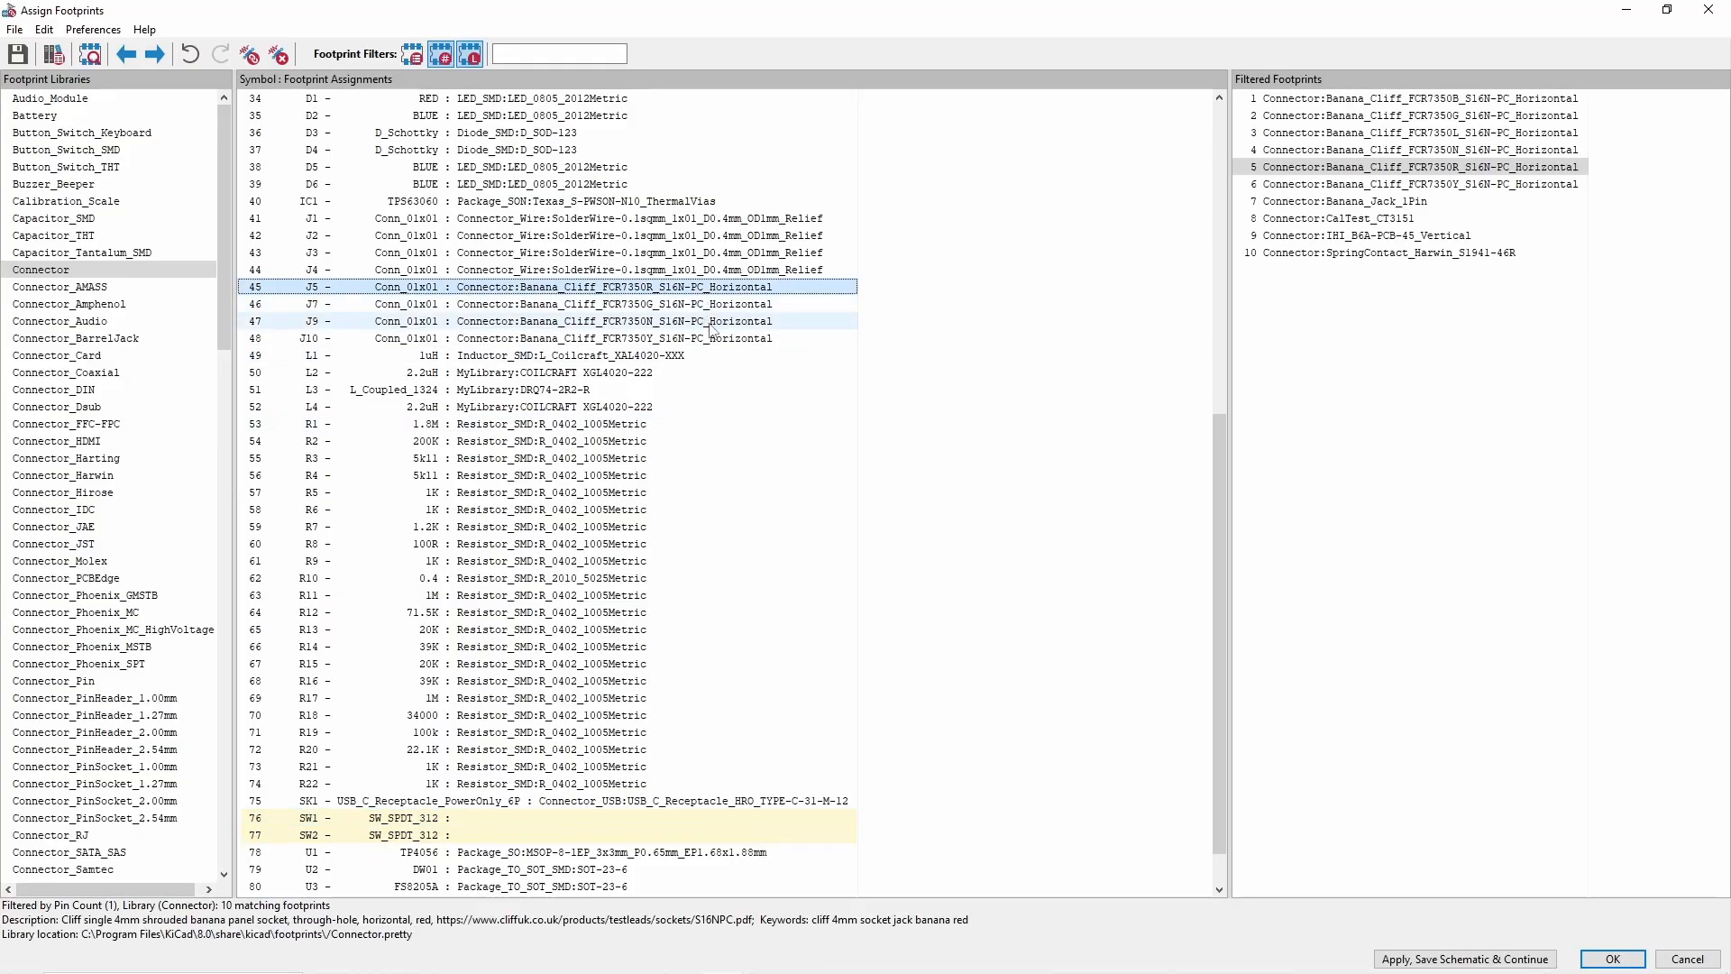
{"action": "left_click", "coordinate": [712, 338]}
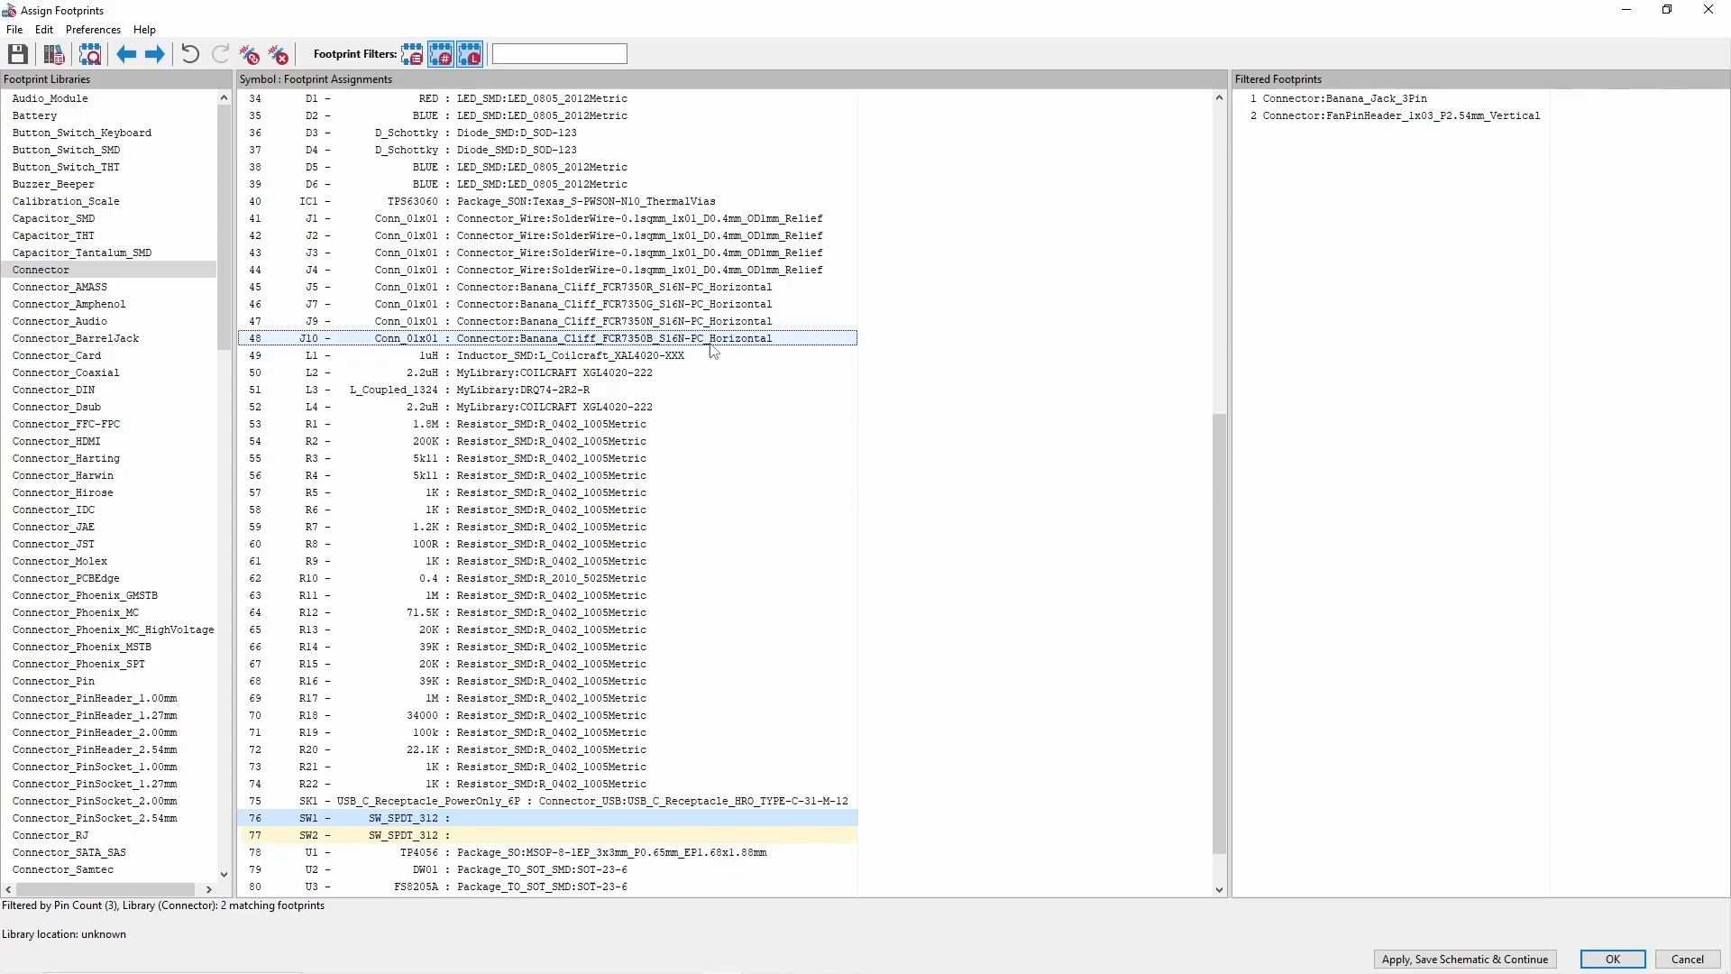
{"action": "left_click", "coordinate": [707, 340]}
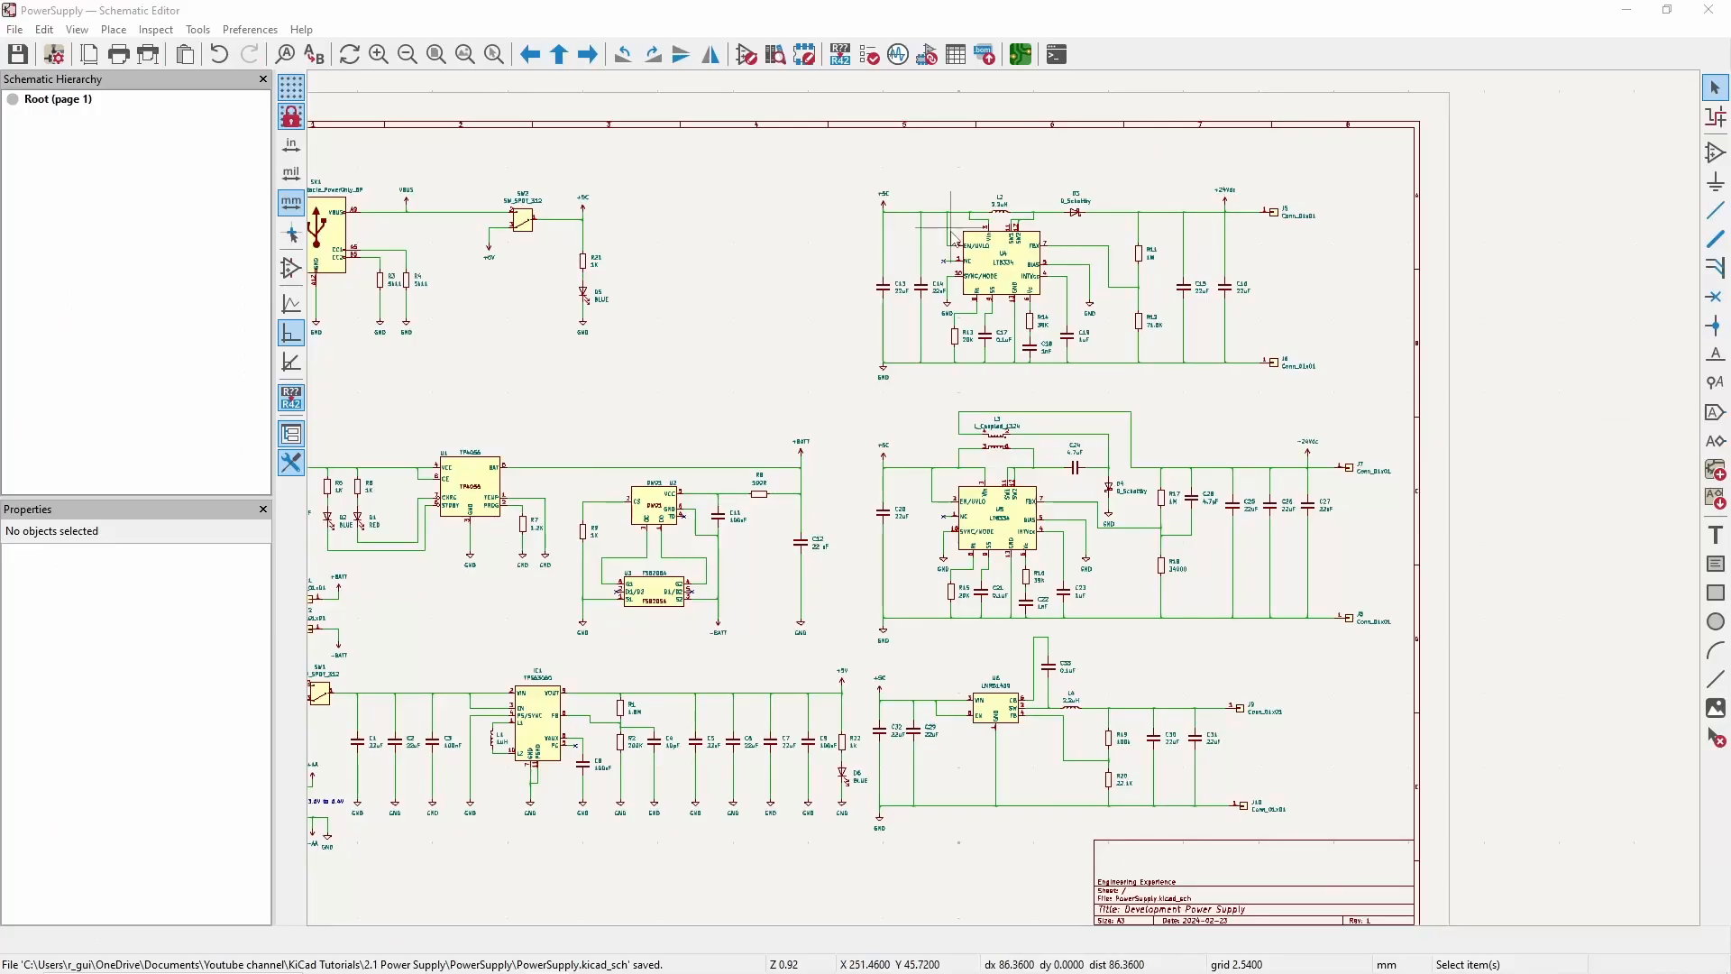
- Switch to the PCB Editor and update the board from the schematic
{"action": "left_click", "coordinate": [1024, 57]}
{"action": "left_click", "coordinate": [797, 54]}
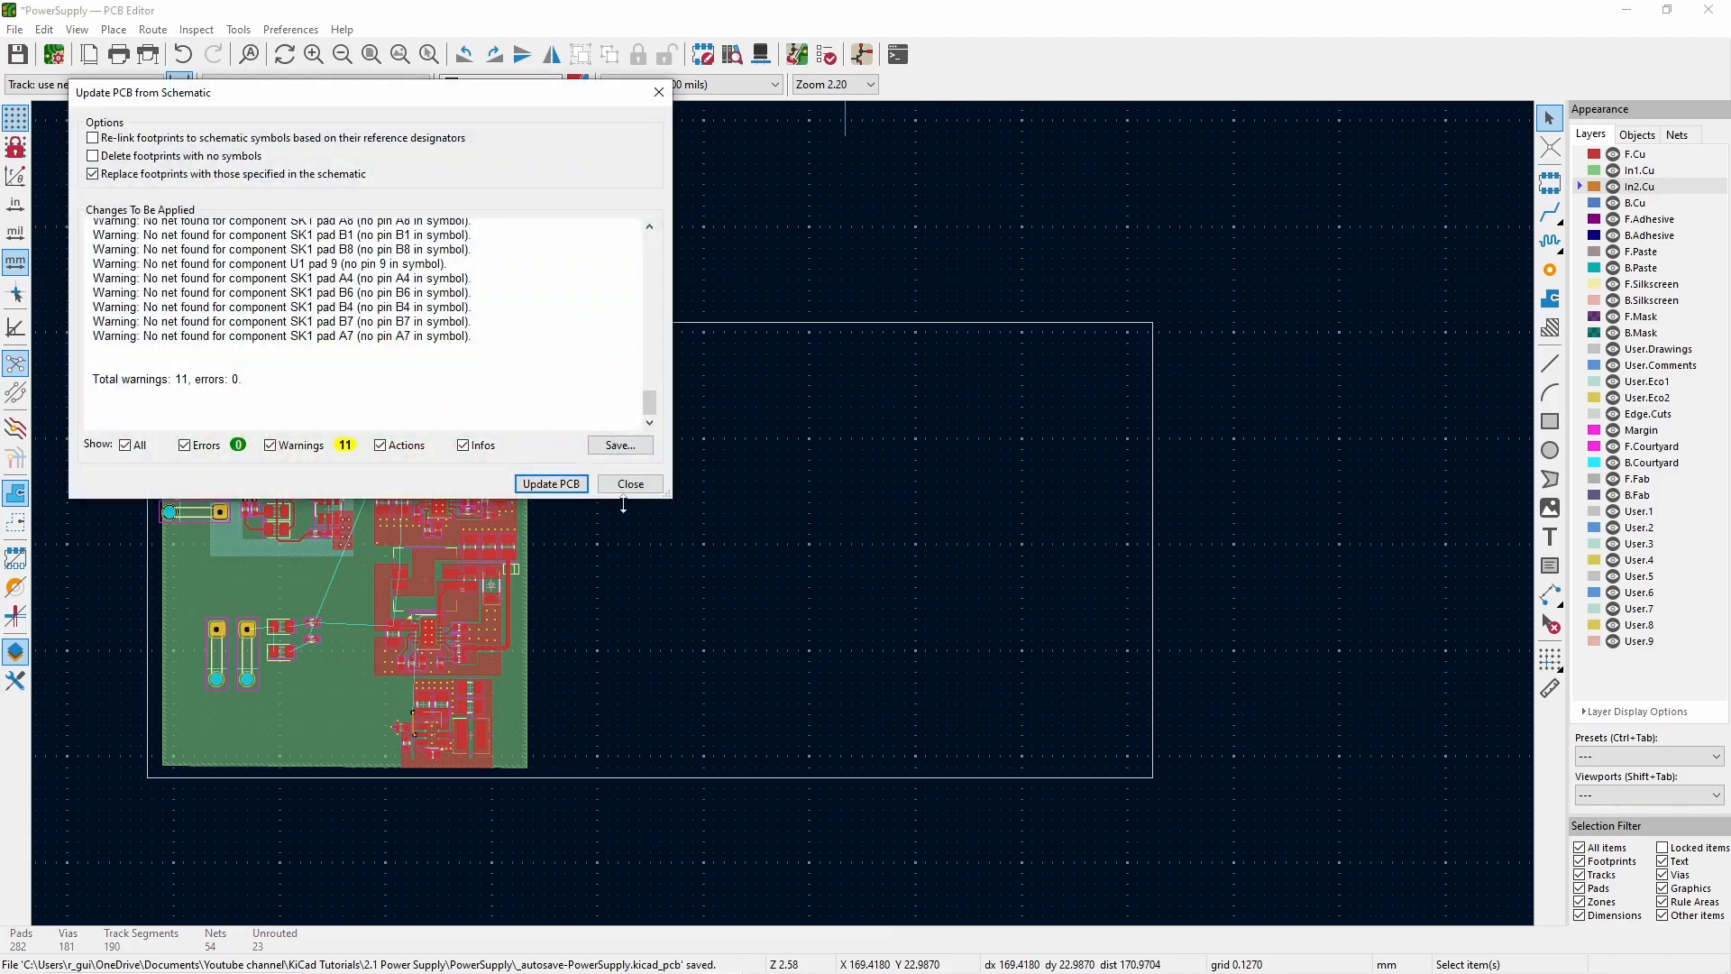
{"action": "left_click", "coordinate": [551, 484]}
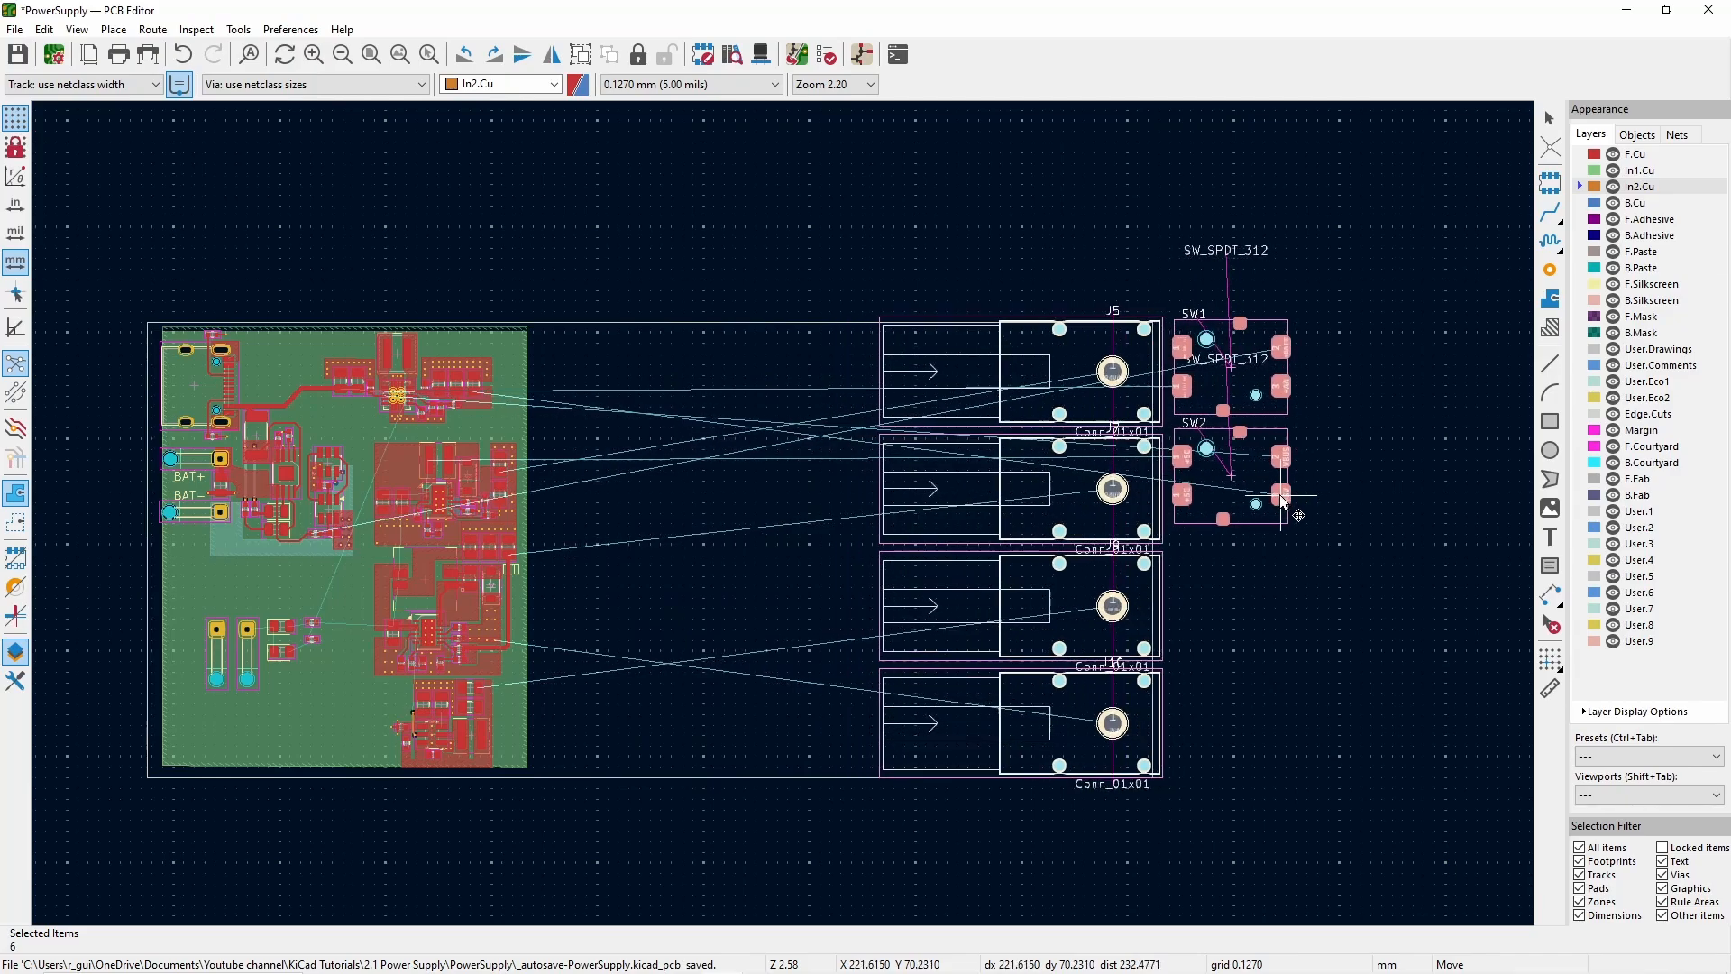
- Place the group of four banana sockets and two switches with the sockets aligned to the board's far edge
{"action": "left_click", "coordinate": [1272, 499]}
{"action": "left_click", "coordinate": [1257, 507]}
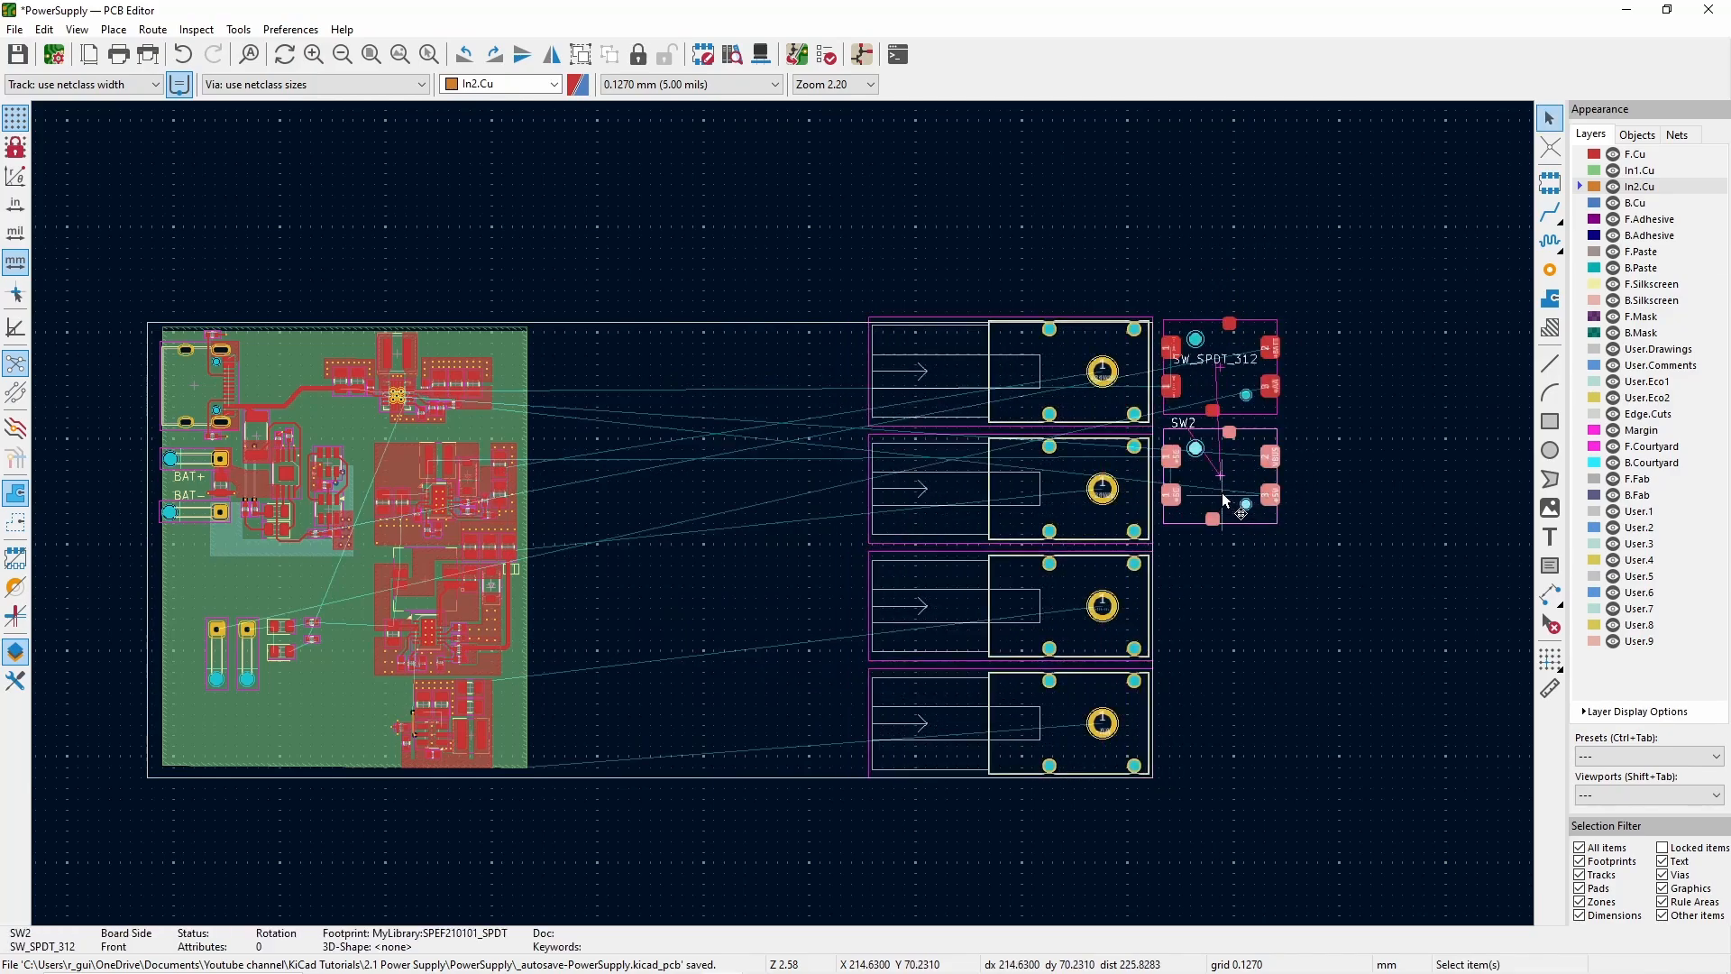
- Move both switches outside the board and line up the four banana sockets beside the converters with their openings facing outward
{"action": "left_click_drag", "start_coordinate": [1221, 493], "coordinate": [647, 277]}
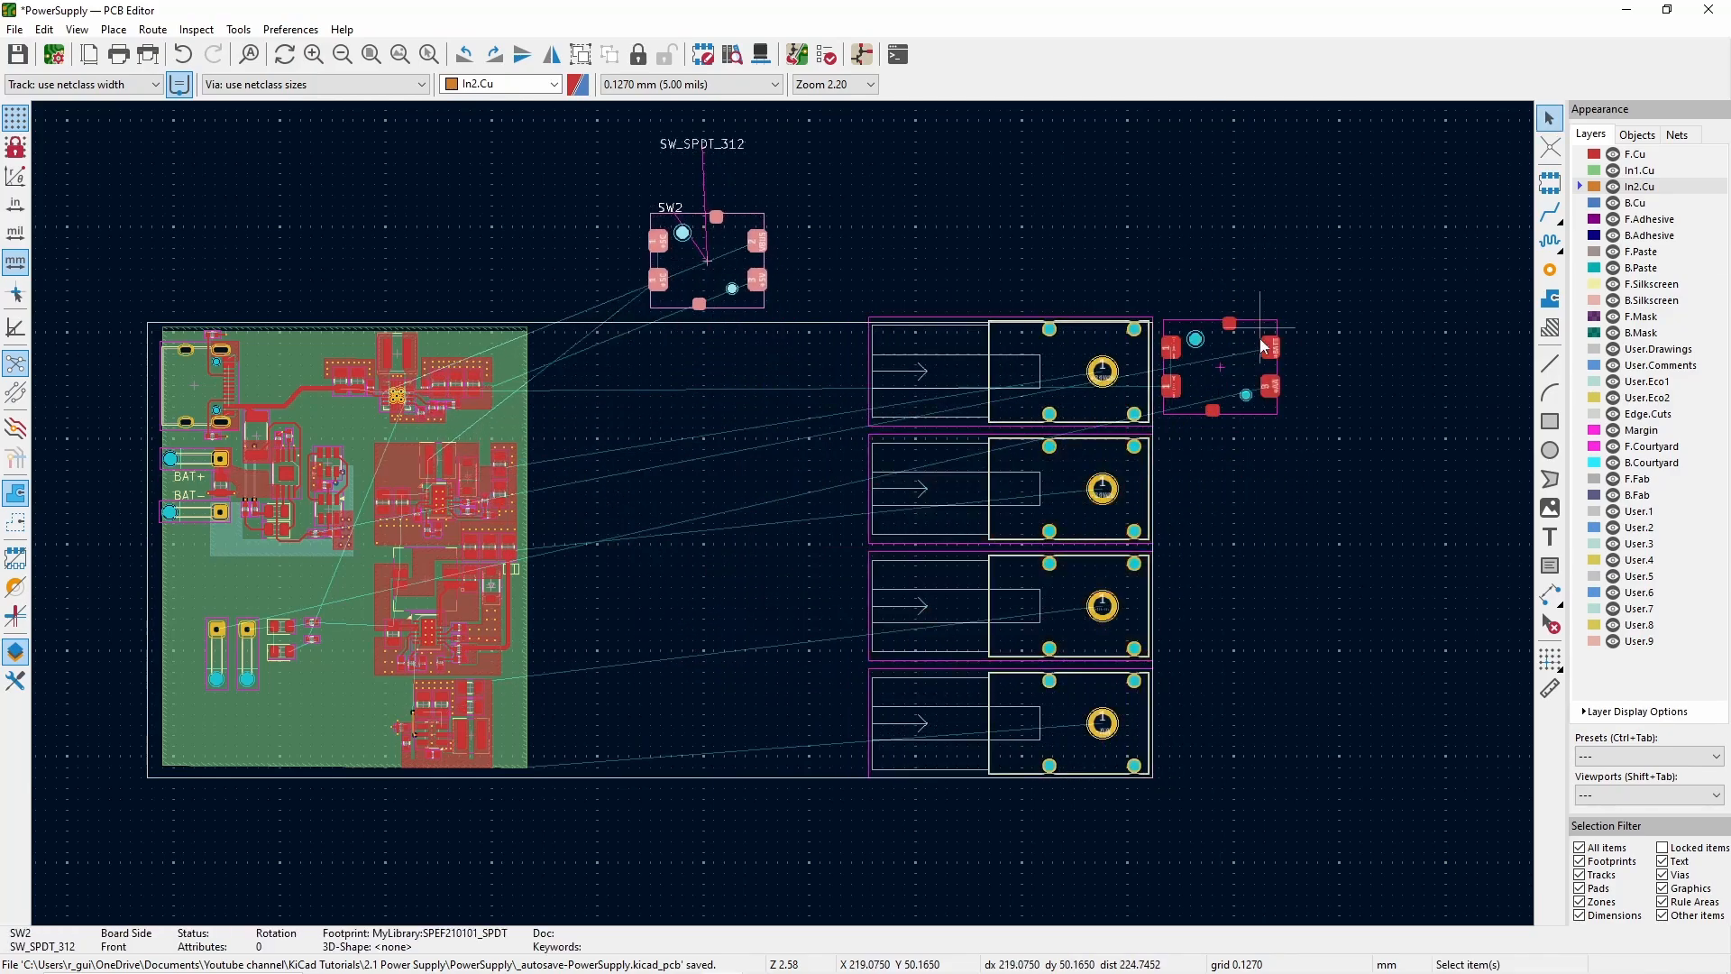
{"action": "left_click_drag", "start_coordinate": [1211, 353], "coordinate": [370, 236]}
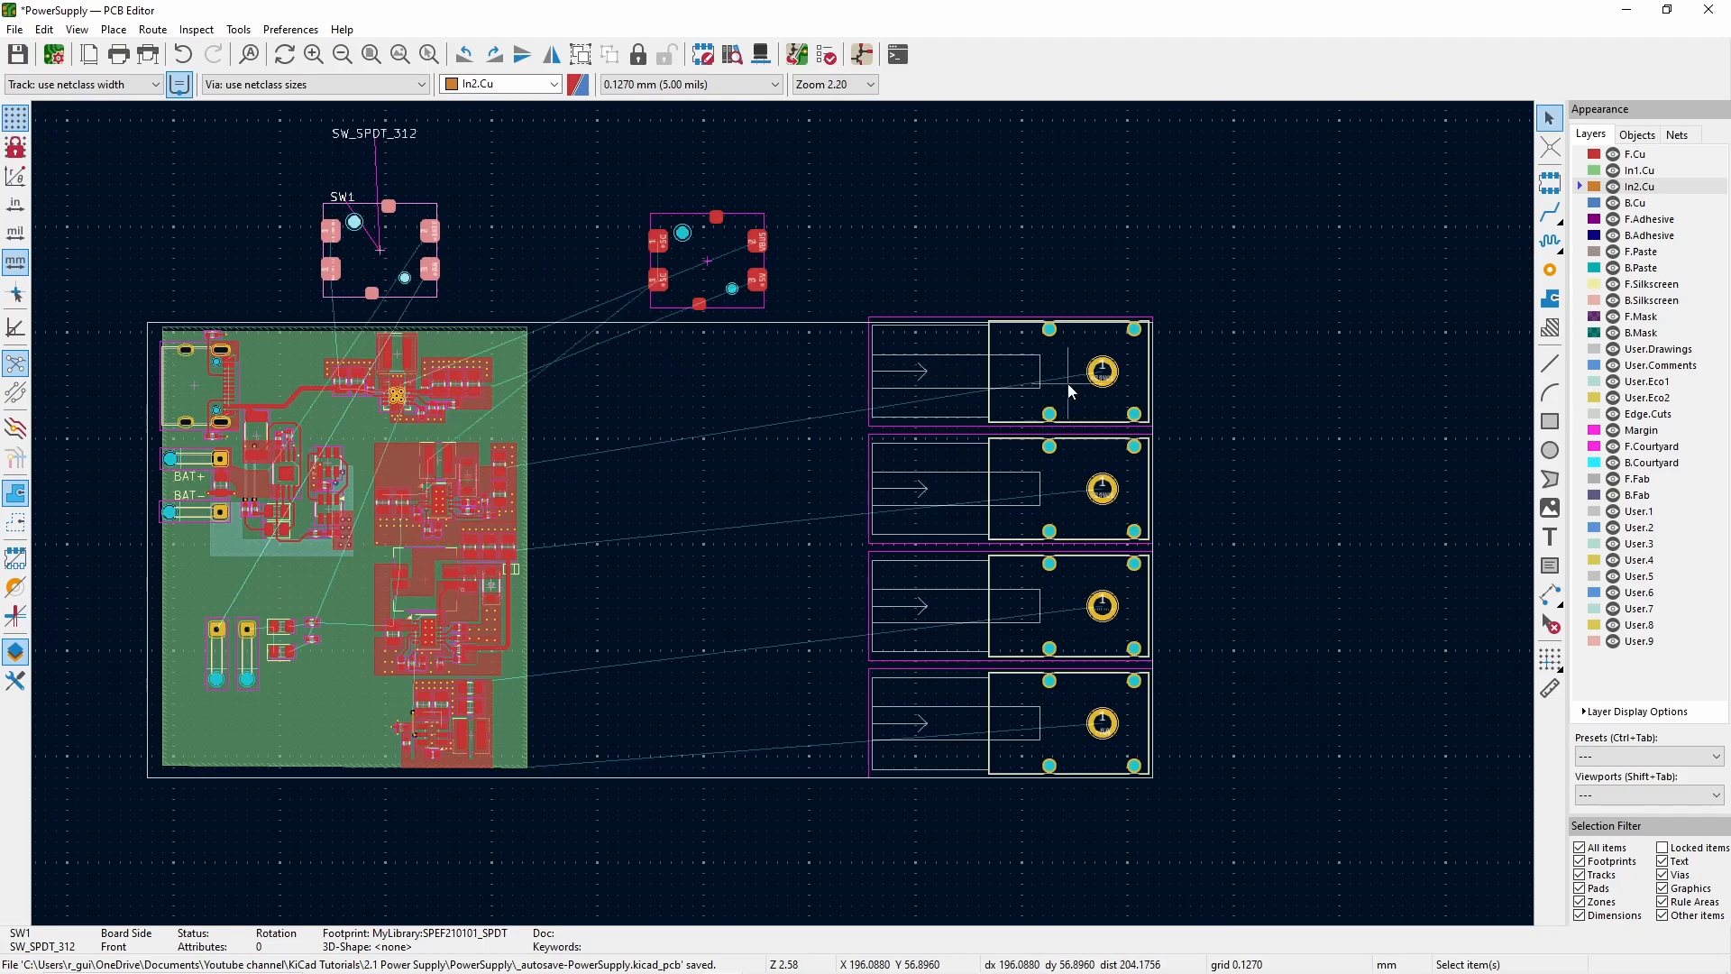
{"action": "left_click_drag", "start_coordinate": [1004, 373], "coordinate": [873, 384]}
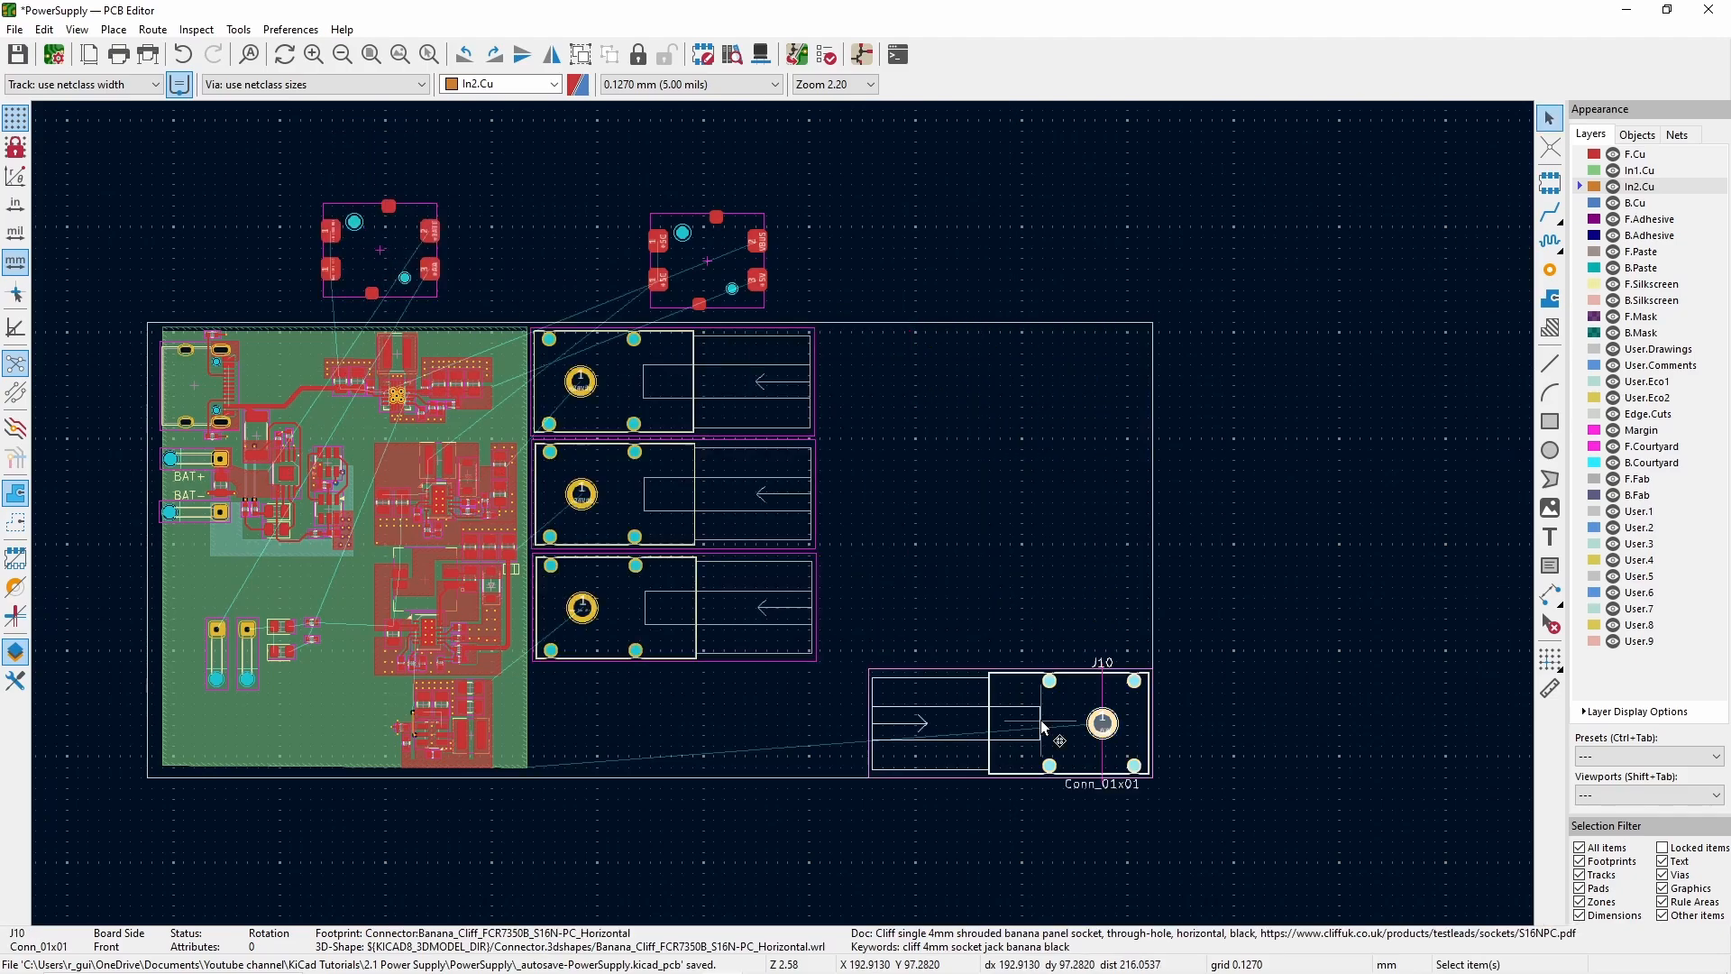
{"action": "left_click_drag", "start_coordinate": [1040, 719], "coordinate": [675, 720]}
{"action": "key", "text": "Escape"}
{"action": "scroll", "coordinate": [596, 535], "scroll_direction": "up", "scroll_amount": 2}
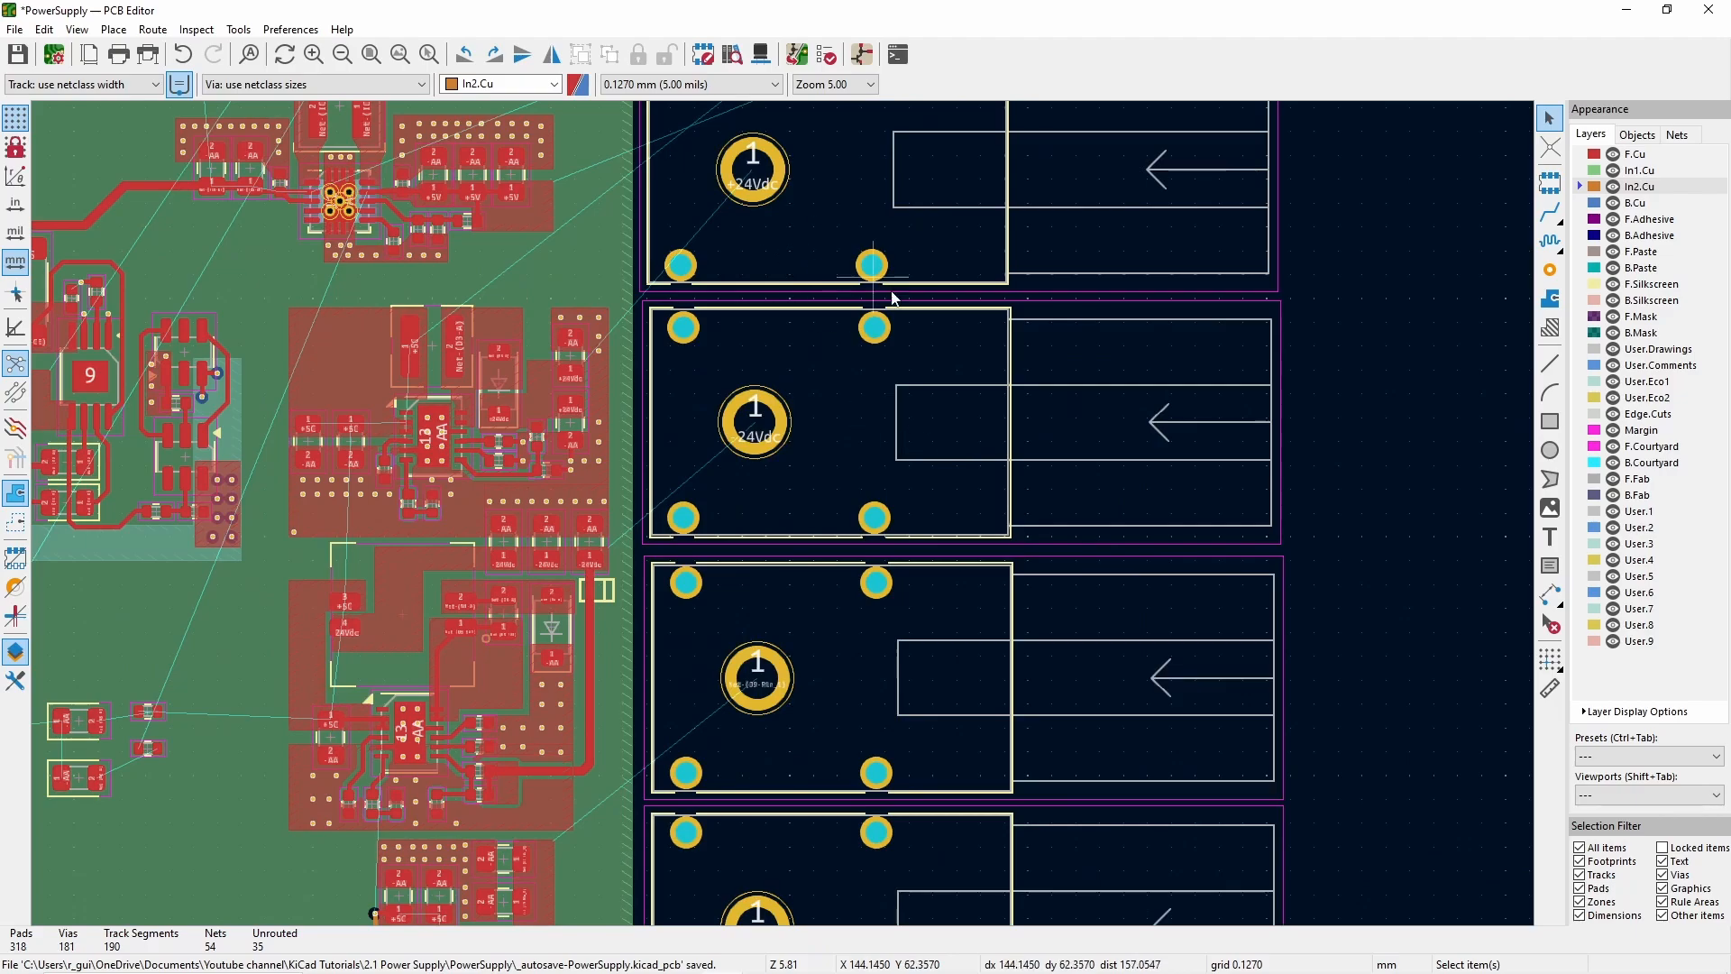
{"action": "scroll", "coordinate": [906, 293], "scroll_direction": "down", "scroll_amount": 2}
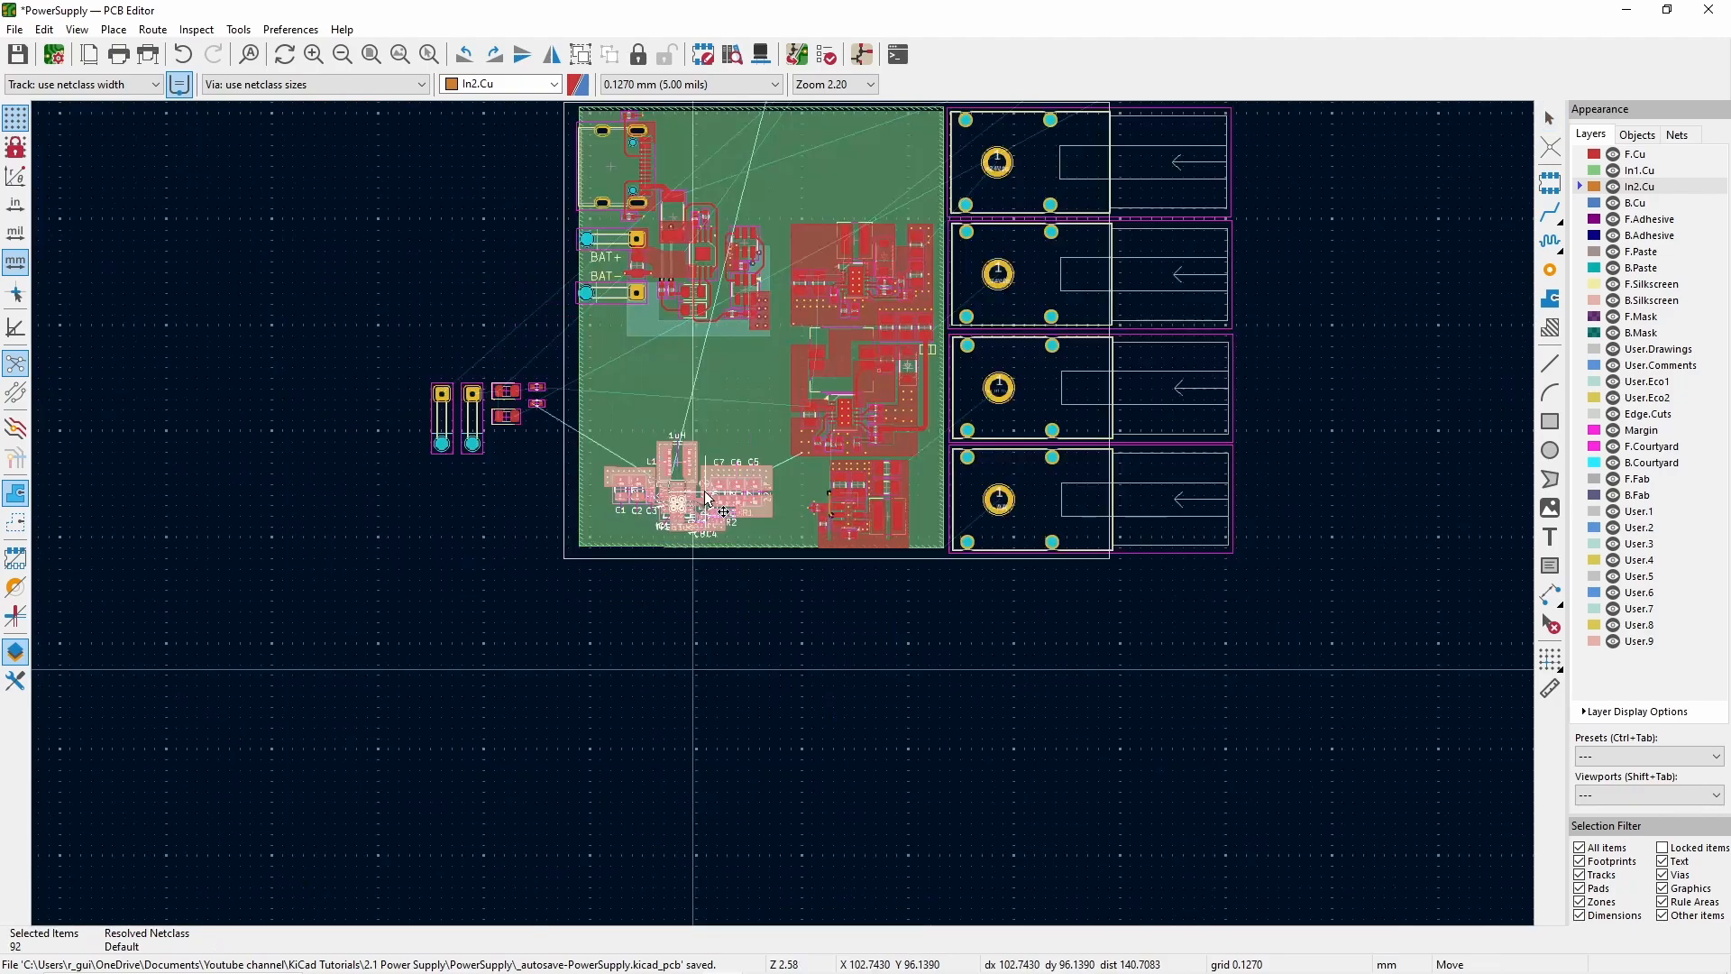
- Place SW1 and SW2 in the free area below the charging circuit and the IC1 converter block above the other converters
{"action": "left_click_drag", "start_coordinate": [710, 503], "coordinate": [728, 495]}
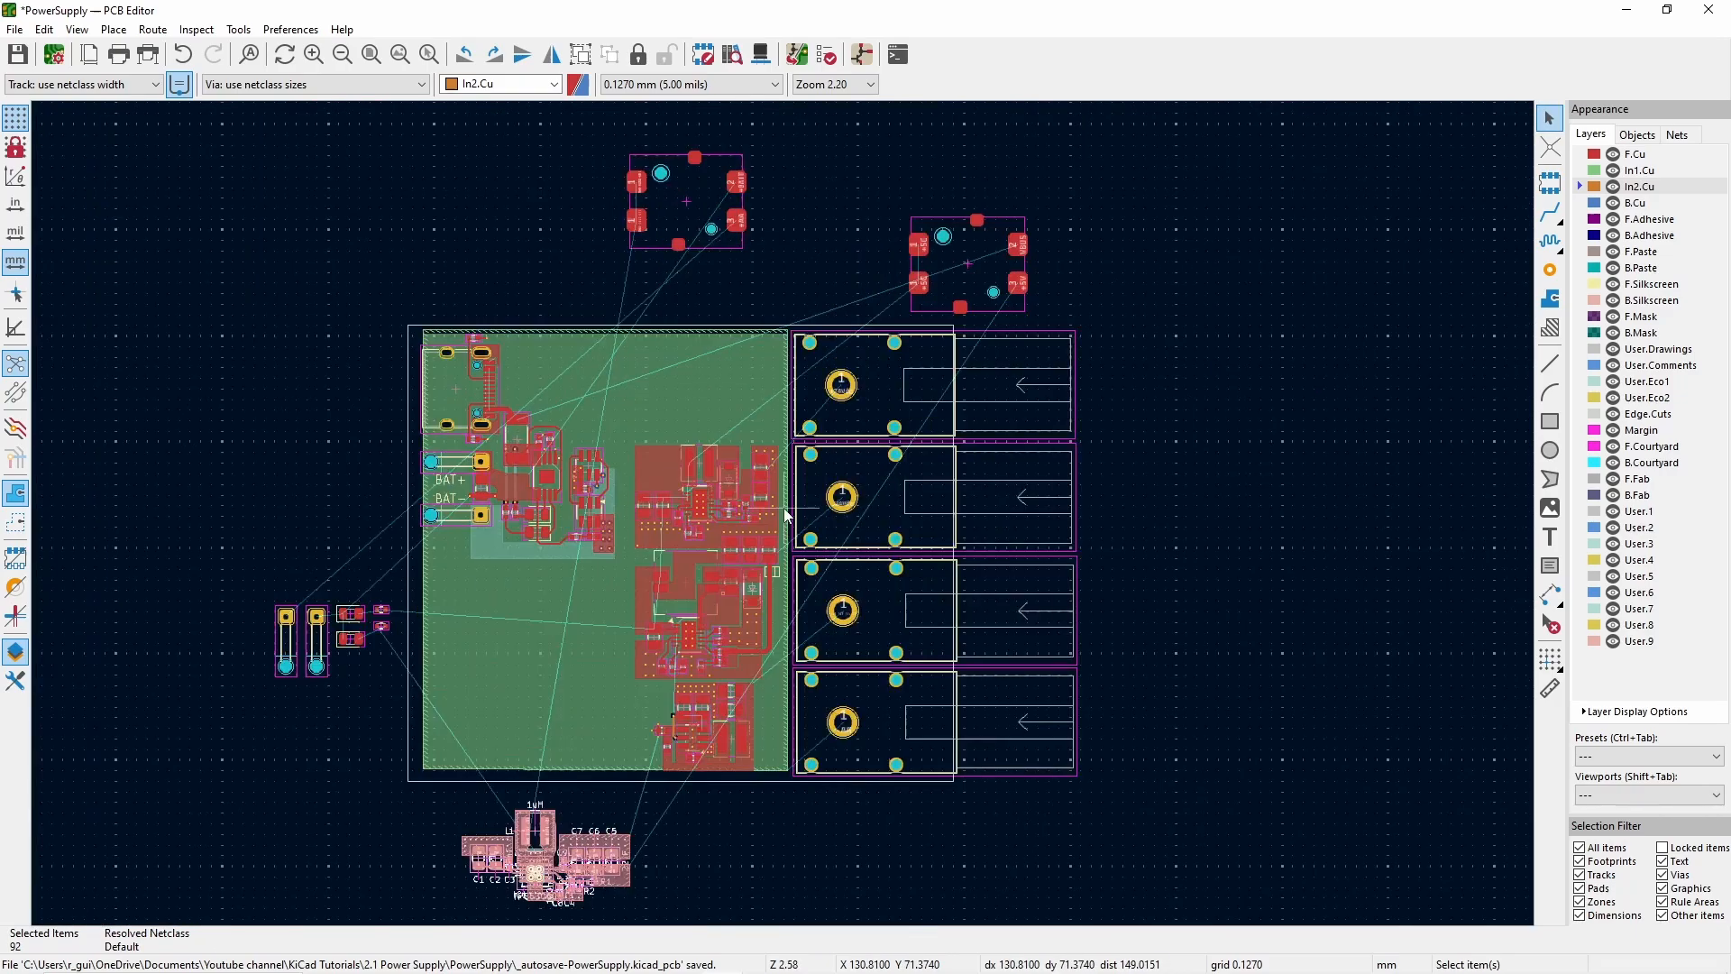
{"action": "left_click_drag", "start_coordinate": [685, 201], "coordinate": [517, 623]}
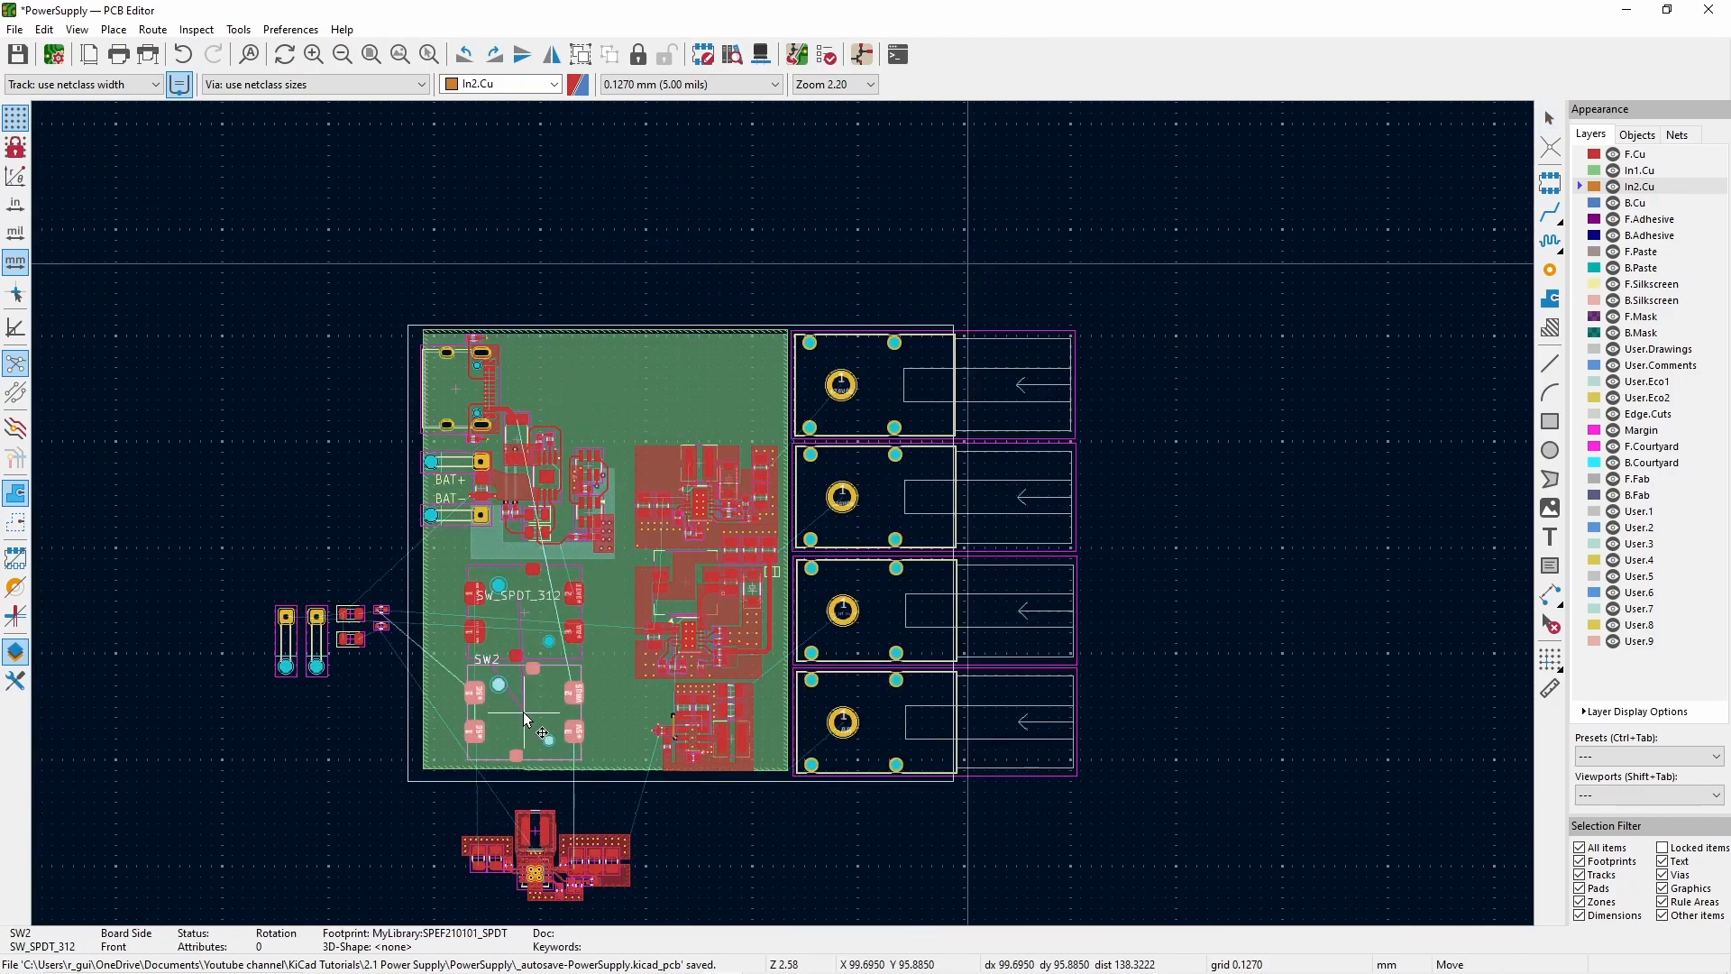
{"action": "left_click_drag", "start_coordinate": [442, 794], "coordinate": [697, 393]}
{"action": "left_click_drag", "start_coordinate": [260, 573], "coordinate": [395, 683]}
{"action": "left_click_drag", "start_coordinate": [317, 641], "coordinate": [546, 276]}
- View the board in 3D to check the placement of the banana sockets, switches and converter blocks
{"action": "left_click", "coordinate": [71, 36]}
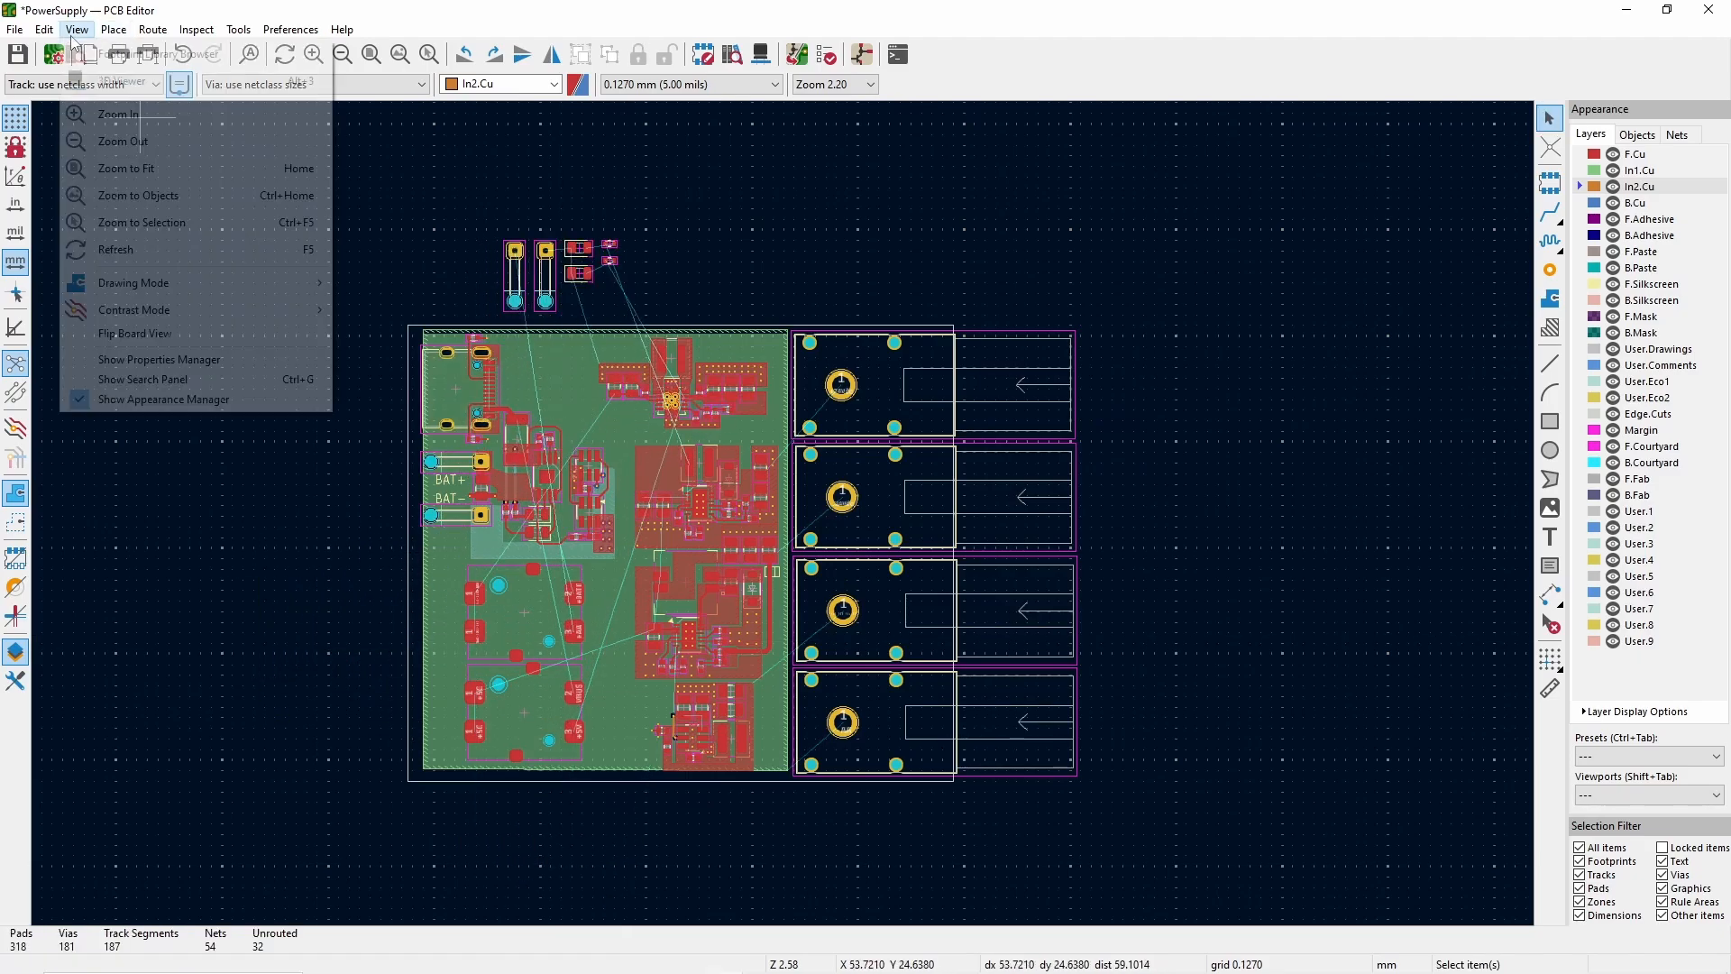
{"action": "left_click", "coordinate": [122, 81]}
{"action": "left_click_drag", "start_coordinate": [1064, 577], "coordinate": [1091, 972]}
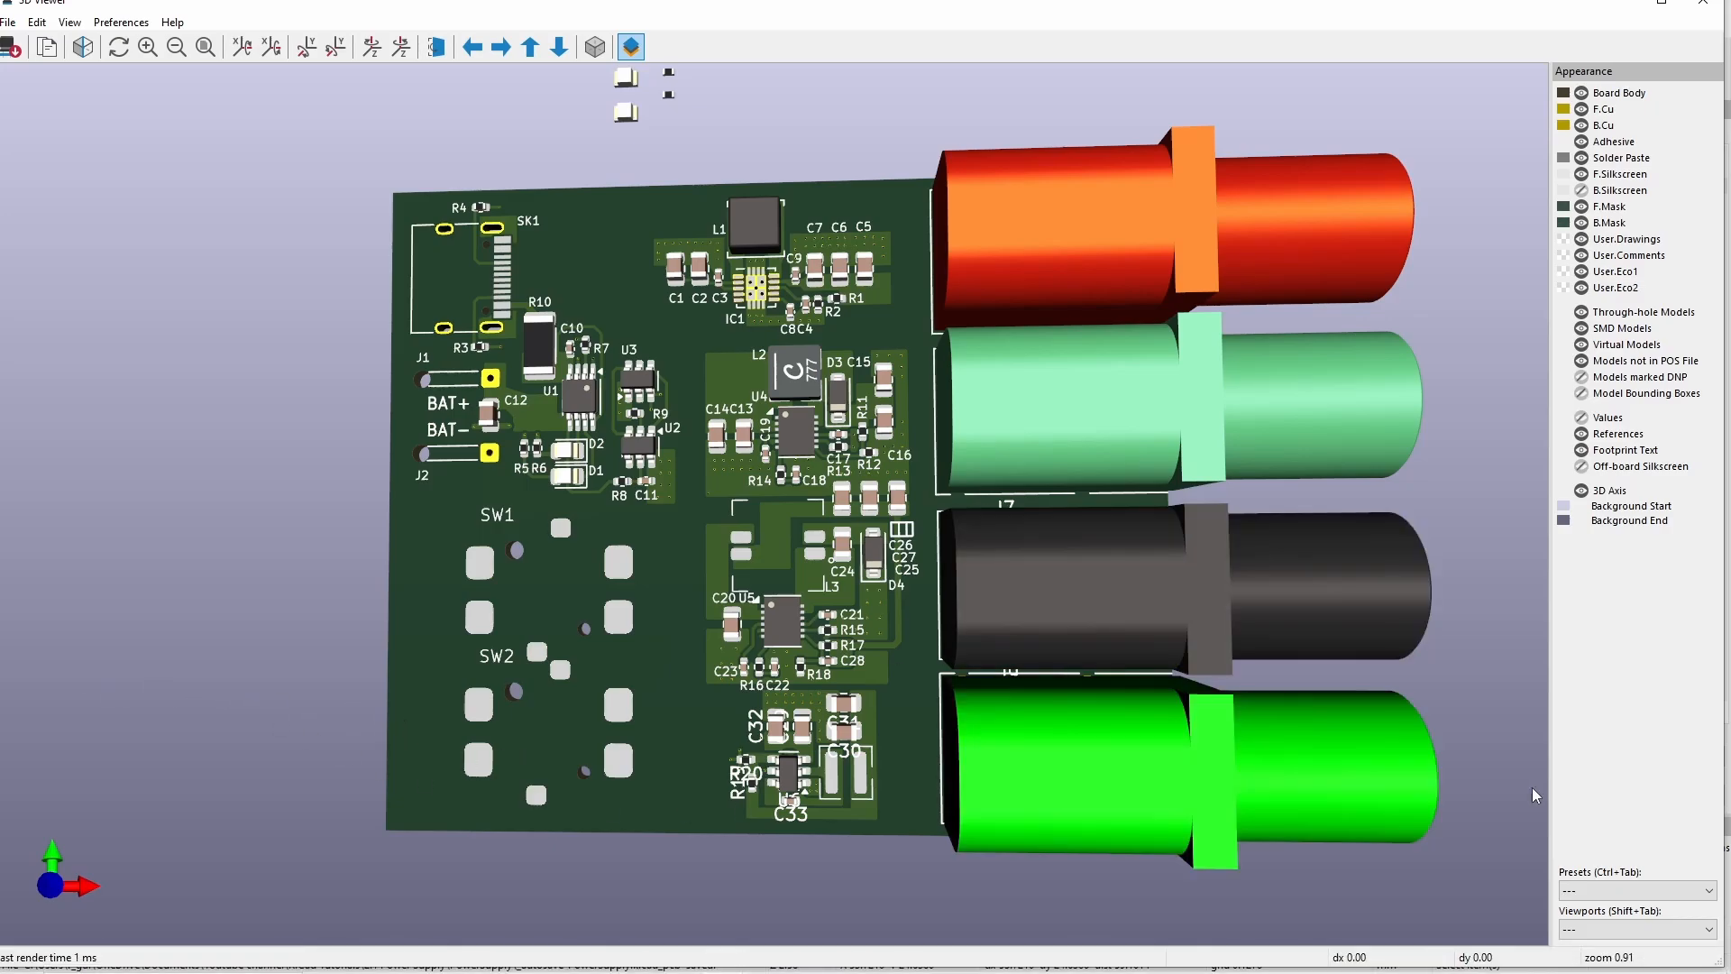
{"action": "left_click", "coordinate": [1729, 812]}
- Move the USB input and battery charging block to the board's lower corner and set SW2 aside outside the board
{"action": "scroll", "coordinate": [427, 634], "scroll_direction": "up", "scroll_amount": 1}
{"action": "left_click", "coordinate": [992, 107]}
{"action": "key", "text": "m"}
{"action": "middle_click_drag", "start_coordinate": [987, 418], "coordinate": [781, 511]}
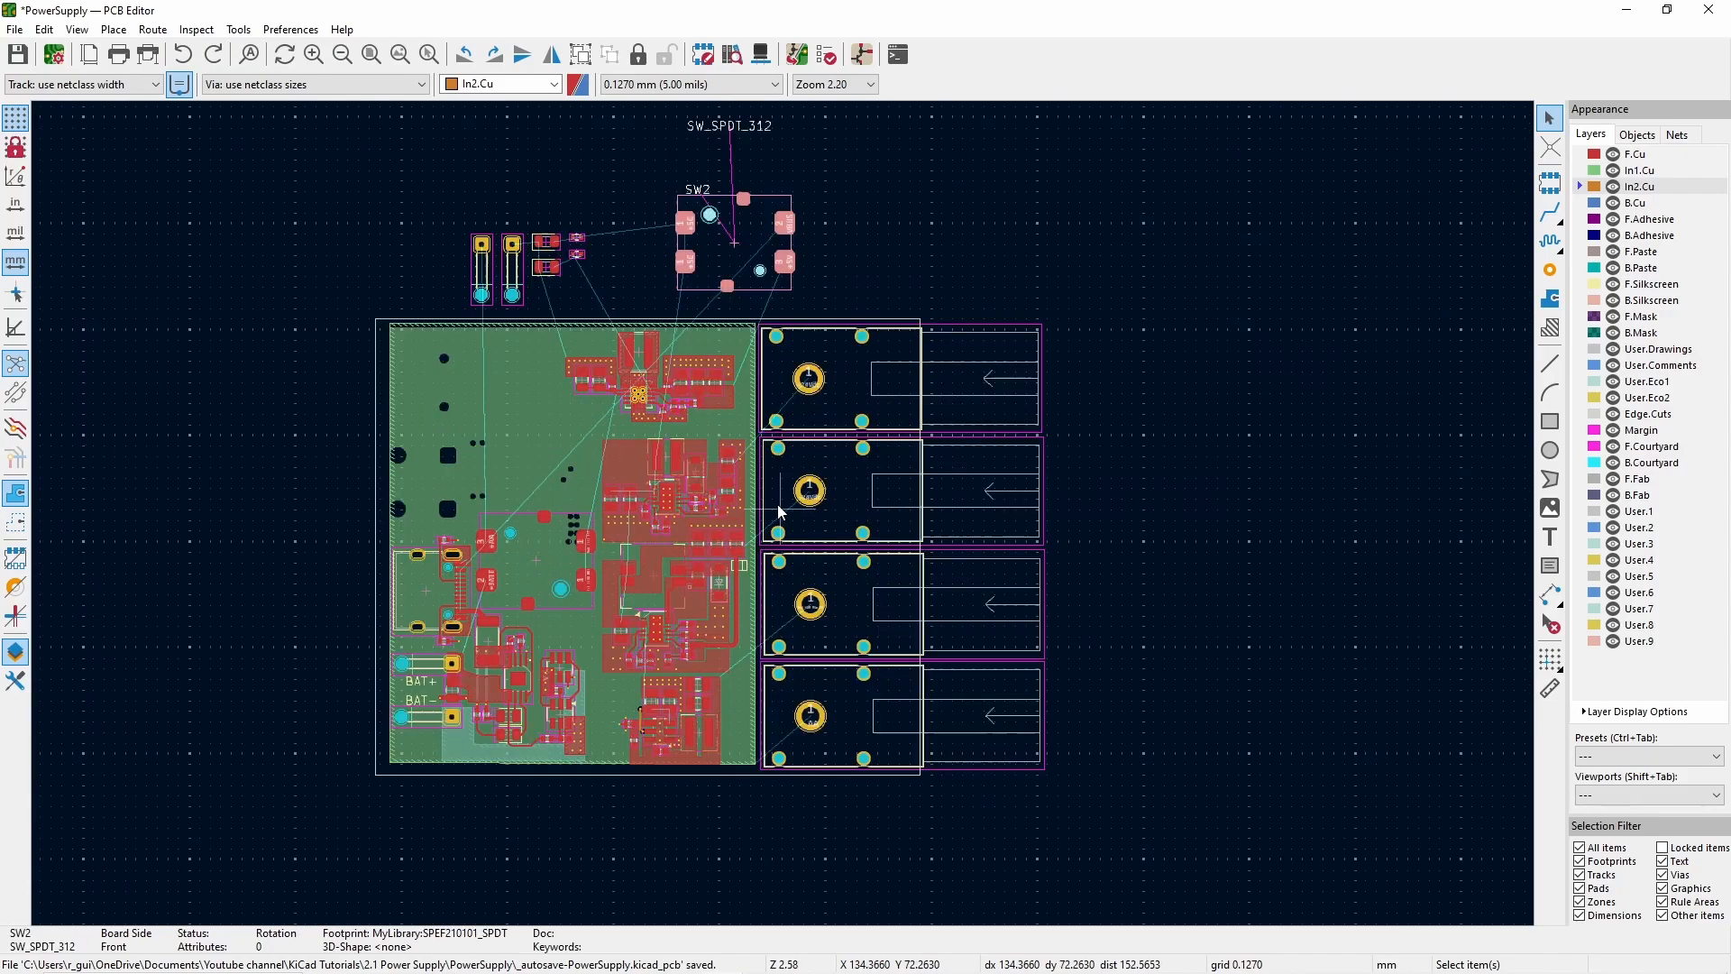
- Rotate both slide switches to 180° and stack SW2 above SW1 over the charging block
{"action": "scroll", "coordinate": [548, 411], "scroll_direction": "up", "scroll_amount": 5}
{"action": "left_click", "coordinate": [826, 620]}
{"action": "middle_click_drag", "start_coordinate": [920, 689], "coordinate": [754, 572]}
{"action": "key", "text": "r"}
{"action": "key", "text": "r"}
{"action": "key", "text": "m"}
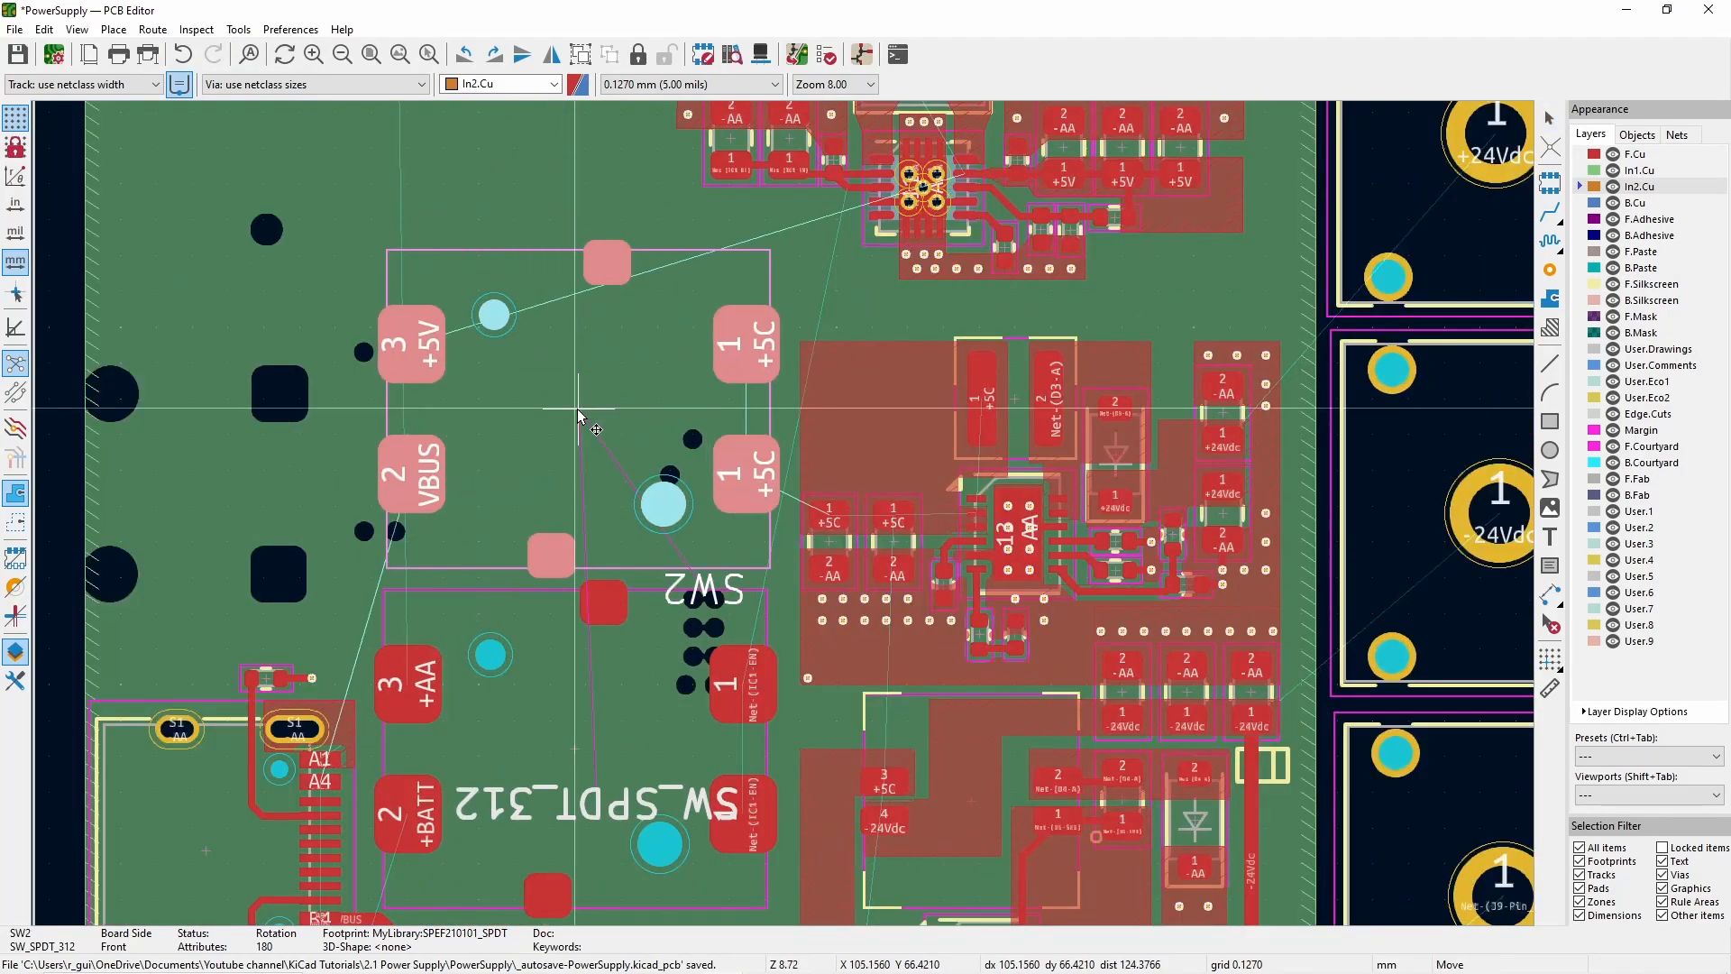
{"action": "left_click", "coordinate": [576, 403]}
{"action": "scroll", "coordinate": [575, 402], "scroll_direction": "down", "scroll_amount": 2}
{"action": "key", "text": "Escape"}
- Rotate the two AA battery wire connectors, J3 and its ground counterpart, to -90° and place them one above the other along the board's side edge
{"action": "scroll", "coordinate": [999, 730], "scroll_direction": "up", "scroll_amount": 1}
{"action": "scroll", "coordinate": [786, 494], "scroll_direction": "down", "scroll_amount": 2}
{"action": "scroll", "coordinate": [773, 184], "scroll_direction": "up", "scroll_amount": 2}
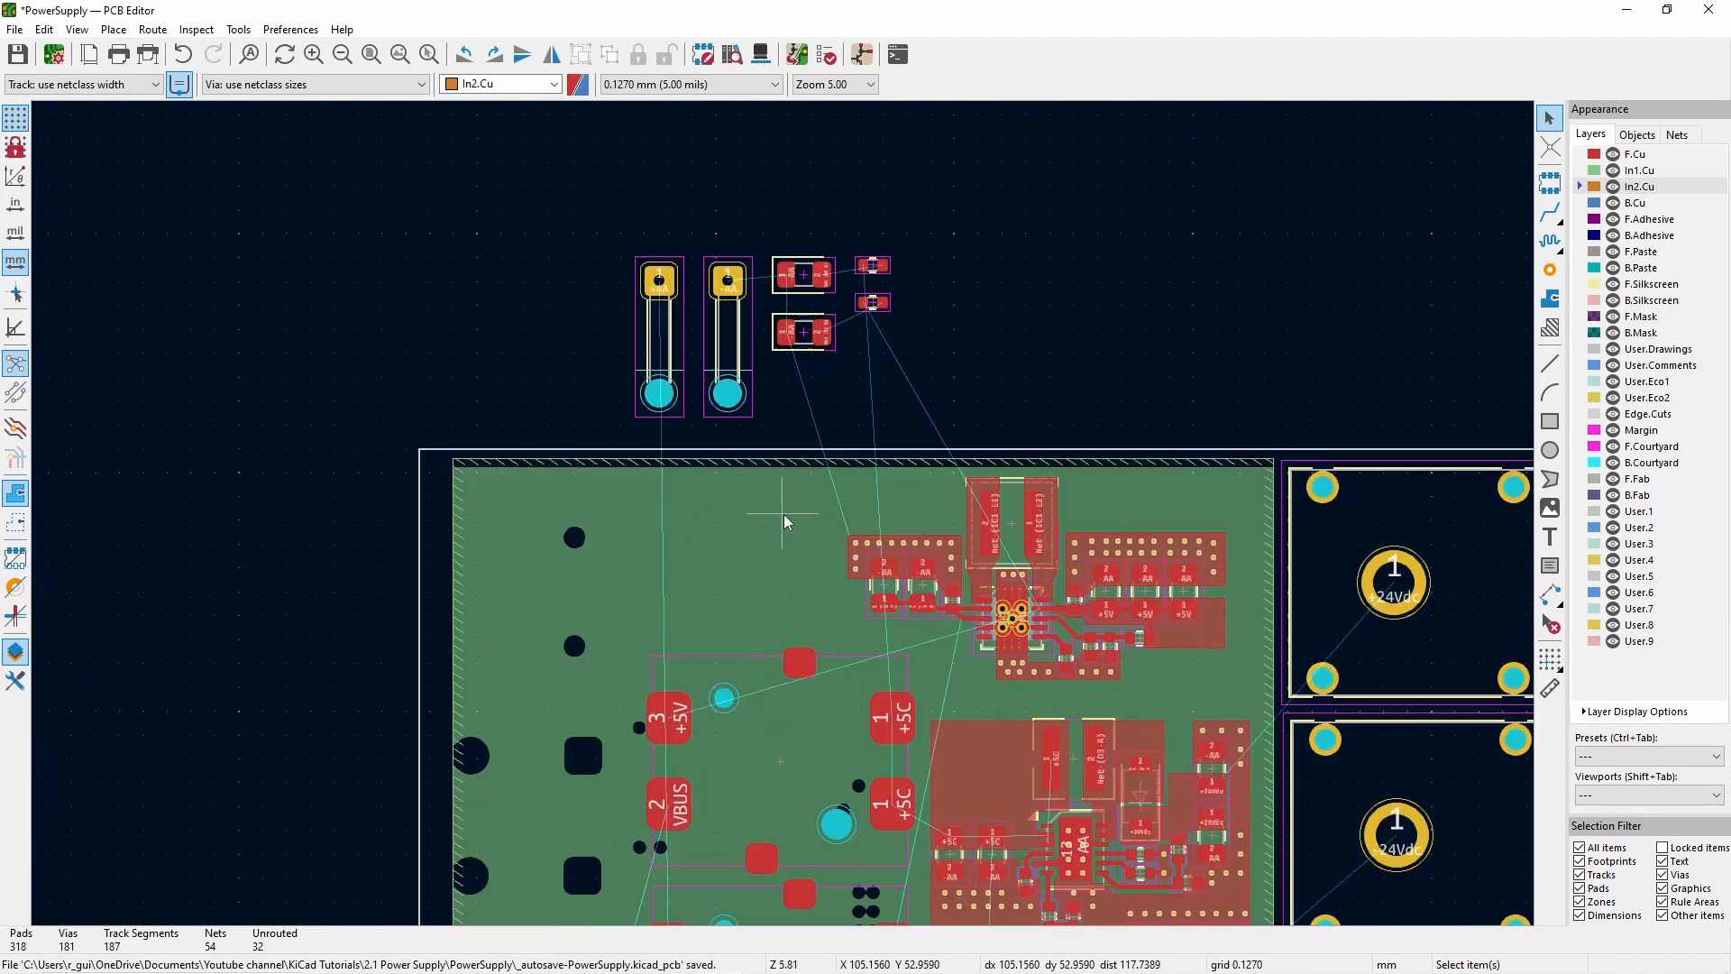
{"action": "key", "text": "m"}
{"action": "key", "text": "r"}
{"action": "key", "text": "r"}
{"action": "key", "text": "r"}
{"action": "left_click", "coordinate": [535, 550]}
{"action": "key", "text": "m"}
{"action": "key", "text": "r"}
{"action": "key", "text": "r"}
{"action": "key", "text": "r"}
{"action": "scroll", "coordinate": [540, 608], "scroll_direction": "up", "scroll_amount": 3}
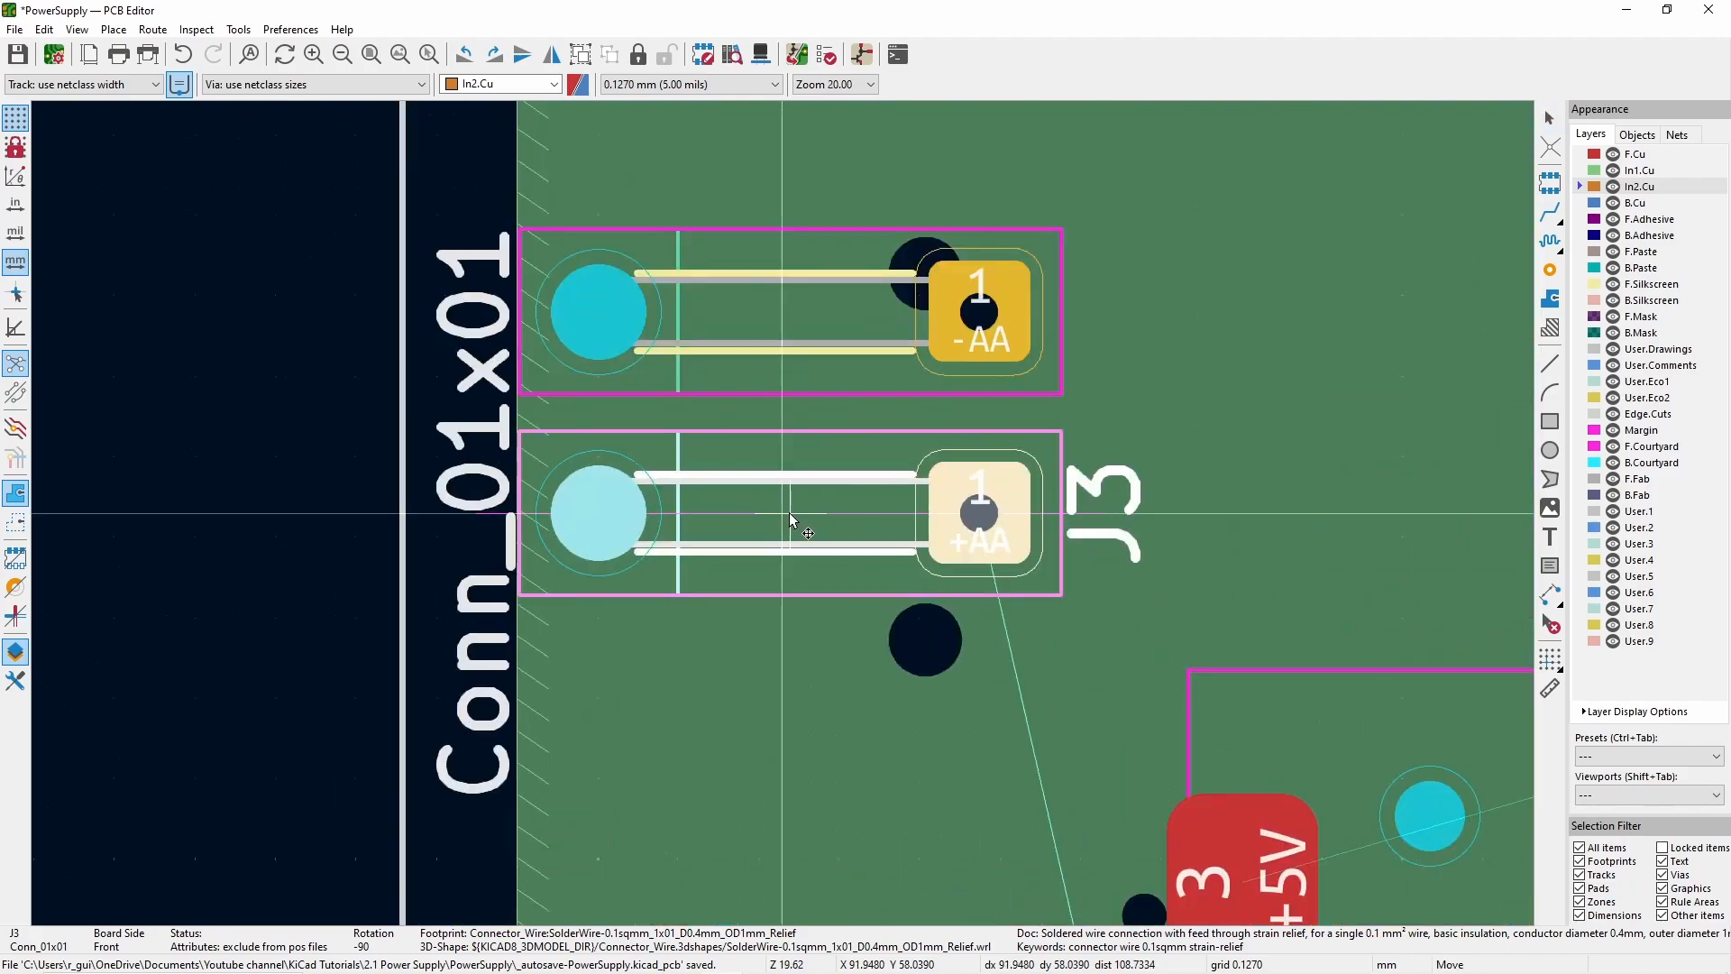
{"action": "left_click", "coordinate": [794, 520]}
{"action": "scroll", "coordinate": [794, 521], "scroll_direction": "down", "scroll_amount": 3}
{"action": "scroll", "coordinate": [1172, 253], "scroll_direction": "up", "scroll_amount": 2}
- Rotate LED D6 to -90° and place it near IC1's input capacitors by the board's upper edge
{"action": "key", "text": "m"}
{"action": "scroll", "coordinate": [289, 830], "scroll_direction": "down", "scroll_amount": 2}
{"action": "left_click", "coordinate": [1064, 321]}
{"action": "scroll", "coordinate": [958, 290], "scroll_direction": "up", "scroll_amount": 2}
{"action": "scroll", "coordinate": [863, 633], "scroll_direction": "down", "scroll_amount": 2}
{"action": "scroll", "coordinate": [792, 683], "scroll_direction": "up", "scroll_amount": 4}
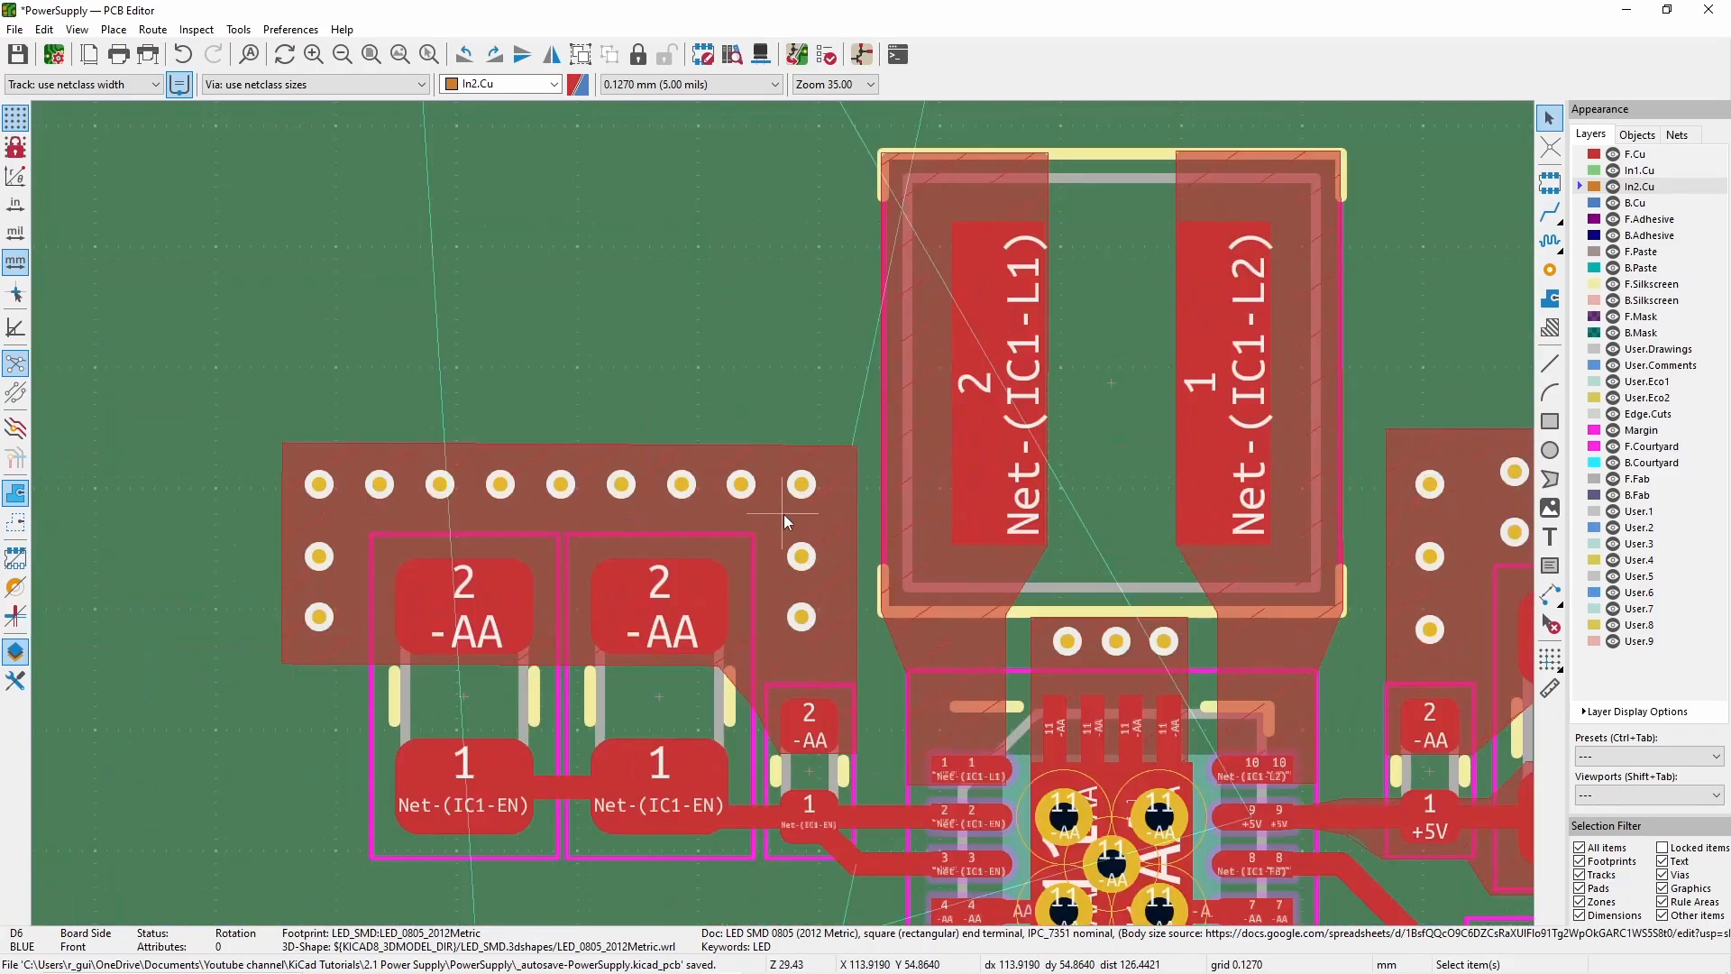
{"action": "scroll", "coordinate": [785, 514], "scroll_direction": "down", "scroll_amount": 4}
{"action": "scroll", "coordinate": [848, 370], "scroll_direction": "up", "scroll_amount": 3}
{"action": "scroll", "coordinate": [582, 710], "scroll_direction": "down", "scroll_amount": 3}
{"action": "mouse_move", "coordinate": [695, 967]}
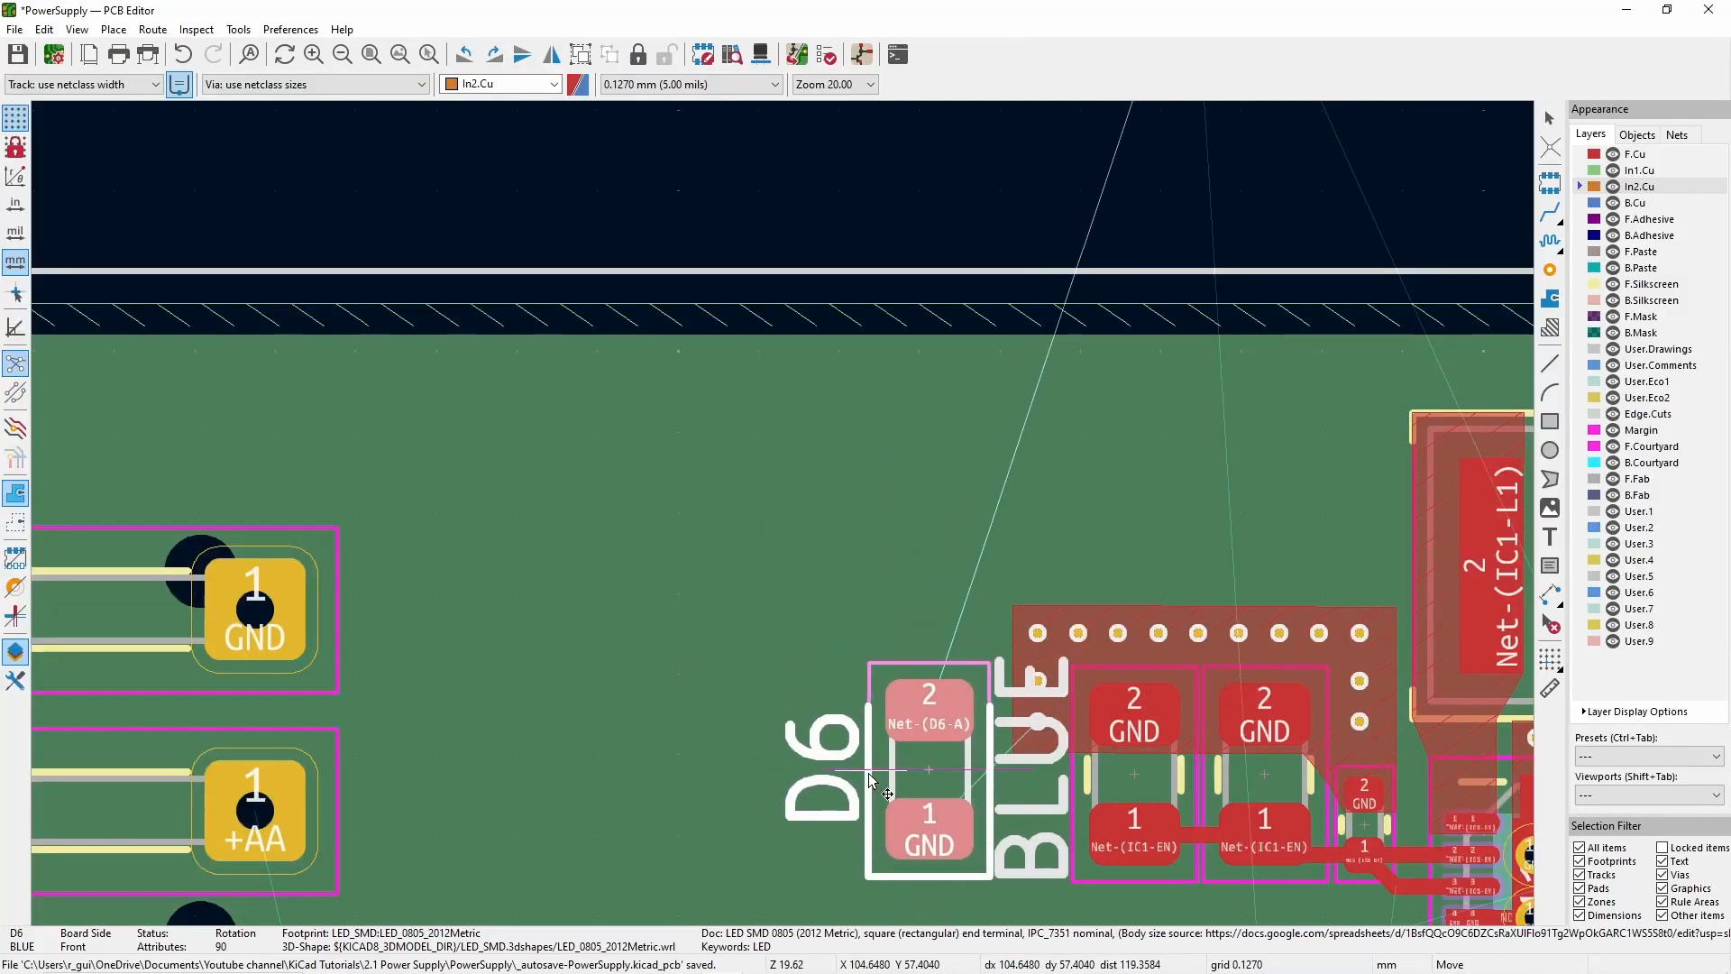
{"action": "key", "text": "r"}
{"action": "key", "text": "r"}
{"action": "scroll", "coordinate": [838, 616], "scroll_direction": "down", "scroll_amount": 3}
{"action": "left_click", "coordinate": [832, 445]}
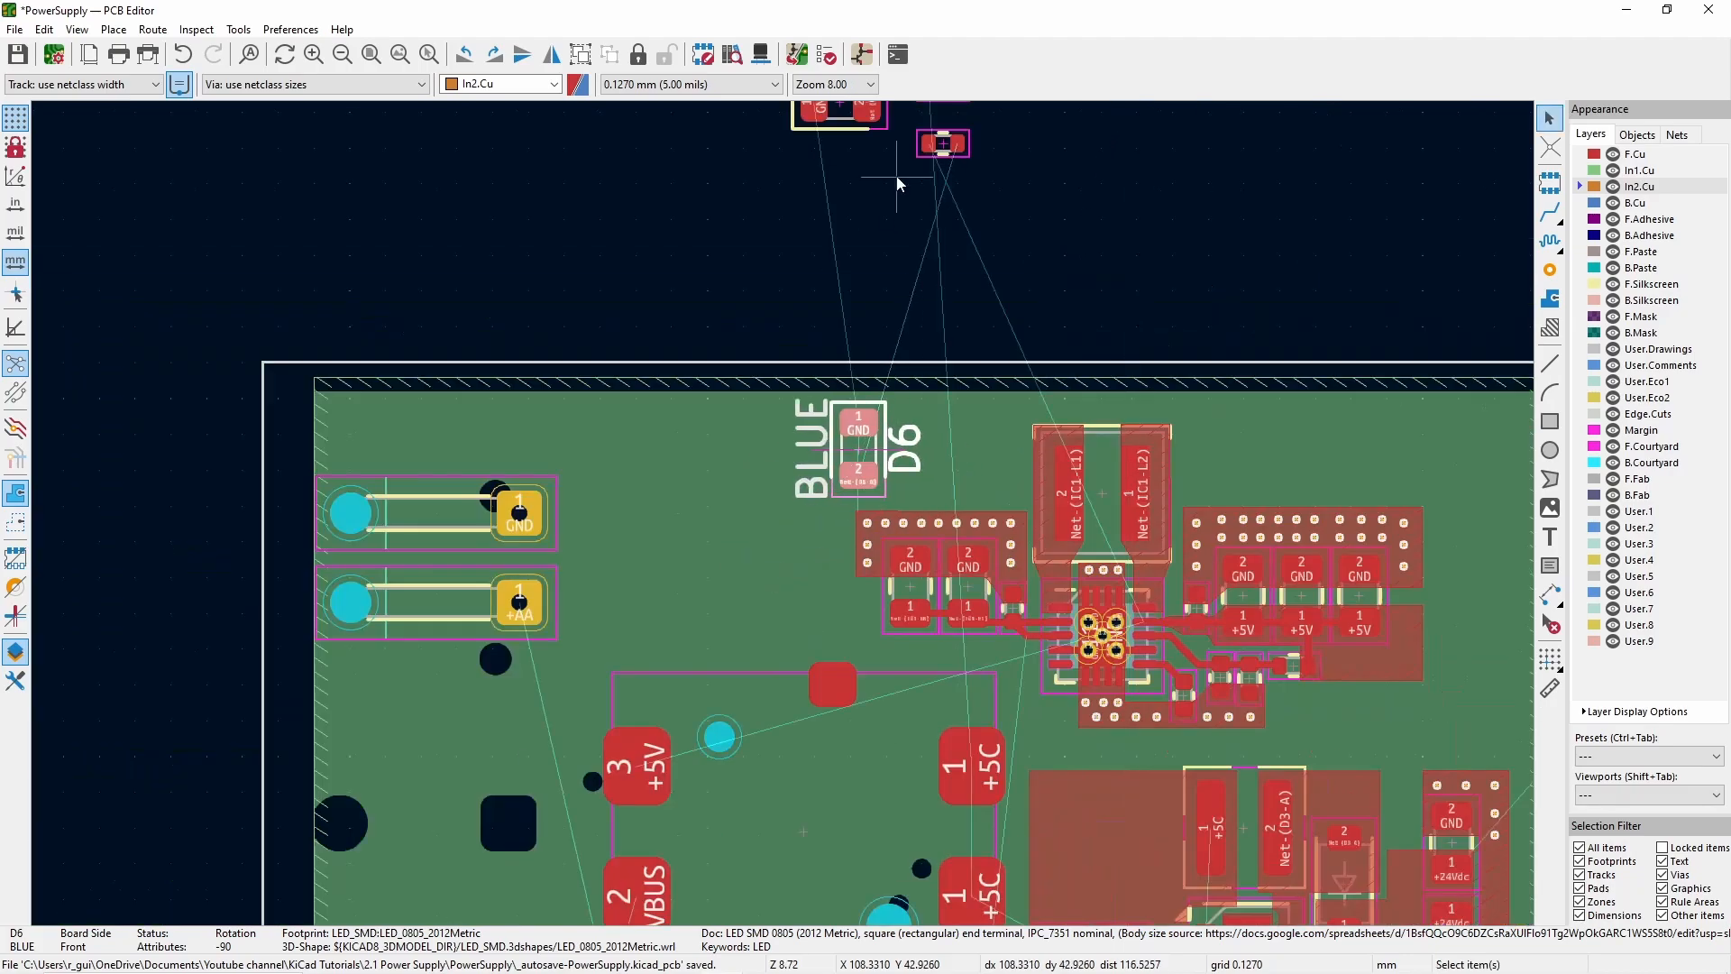
- Turn D6's 1K resistor by 90° and place it beside IC1's output capacitors, with D6 directly above it
{"action": "left_click", "coordinate": [943, 143]}
{"action": "key", "text": "m"}
{"action": "scroll", "coordinate": [1428, 629], "scroll_direction": "up", "scroll_amount": 3}
{"action": "key", "text": "r"}
{"action": "left_click", "coordinate": [815, 483]}
{"action": "scroll", "coordinate": [839, 582], "scroll_direction": "down", "scroll_amount": 3}
{"action": "key", "text": "m"}
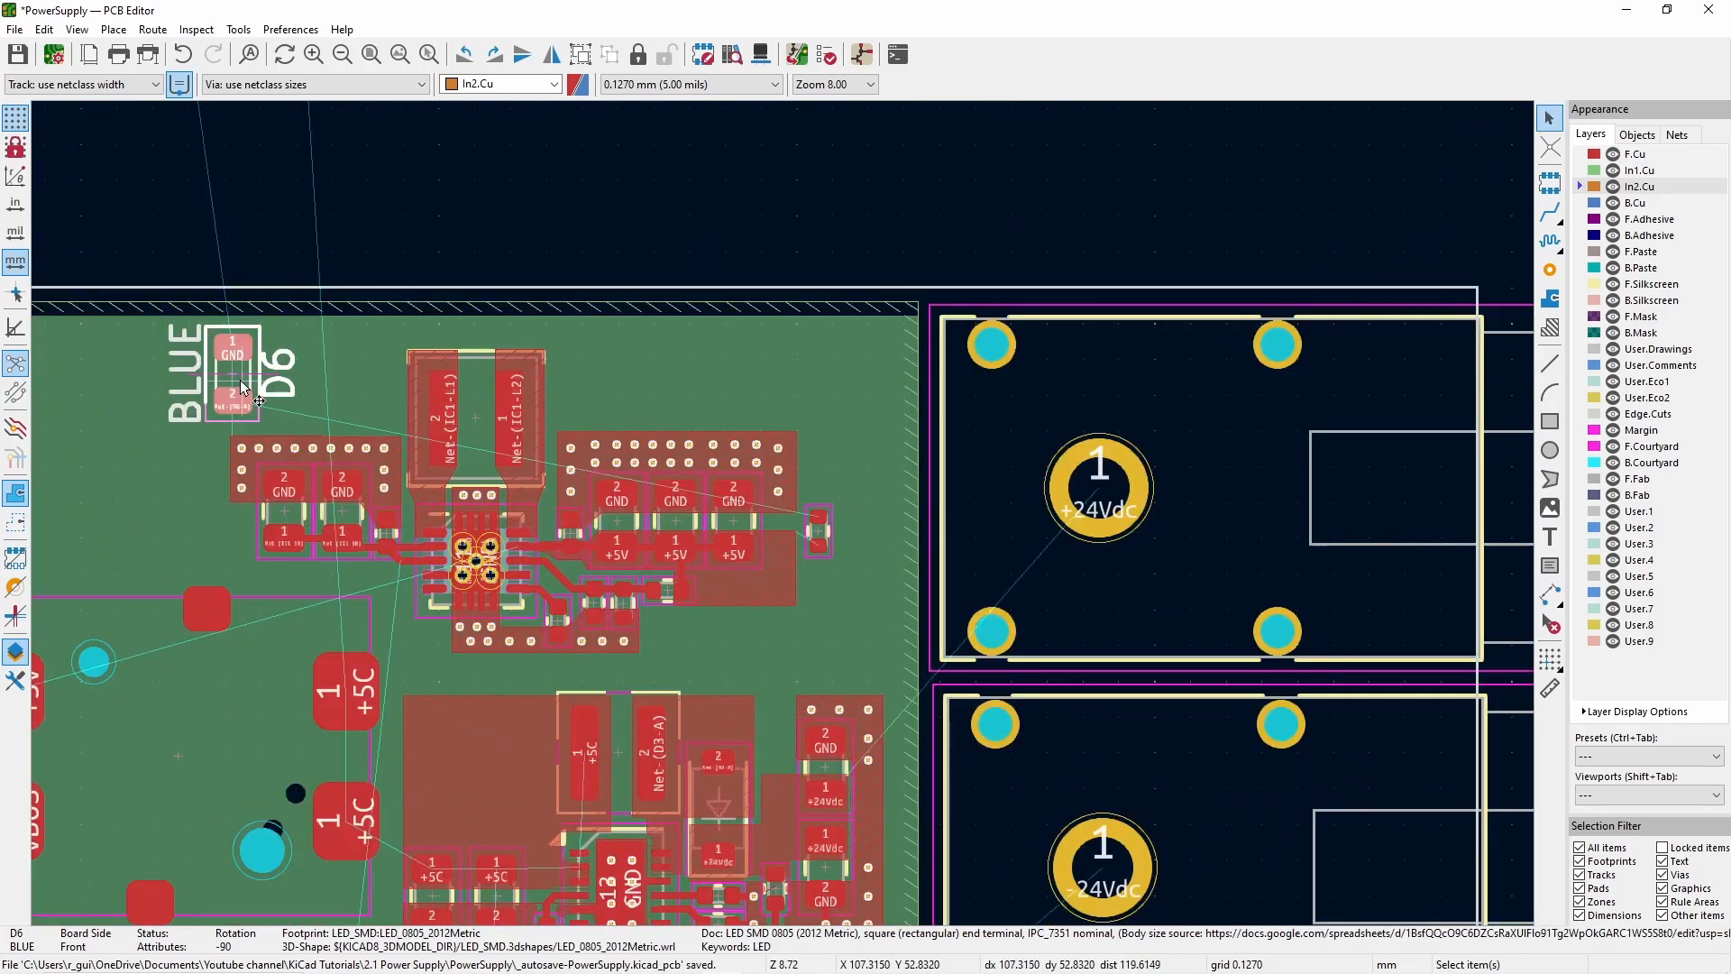
{"action": "left_click", "coordinate": [811, 460]}
{"action": "scroll", "coordinate": [801, 586], "scroll_direction": "down", "scroll_amount": 3}
- Place LED D5 just below SW1, above the battery charging circuit
{"action": "key", "text": "m"}
{"action": "scroll", "coordinate": [766, 433], "scroll_direction": "down", "scroll_amount": 3}
{"action": "scroll", "coordinate": [732, 631], "scroll_direction": "up", "scroll_amount": 3}
{"action": "scroll", "coordinate": [735, 570], "scroll_direction": "down", "scroll_amount": 3}
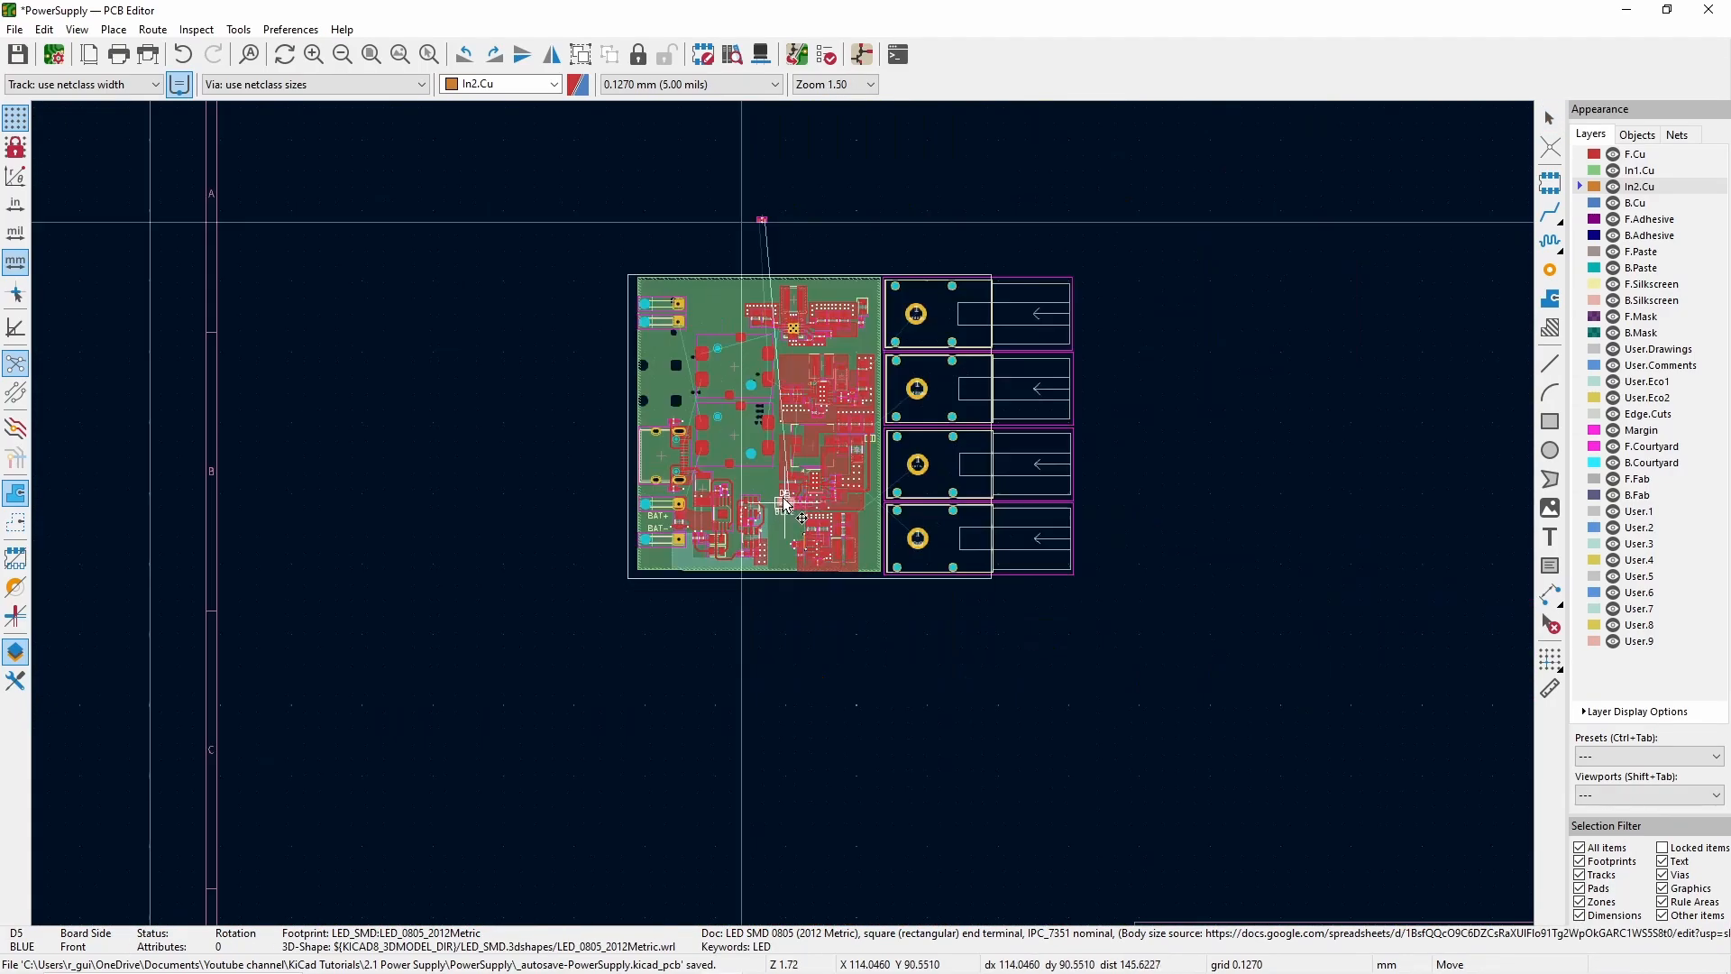
{"action": "scroll", "coordinate": [776, 463], "scroll_direction": "up", "scroll_amount": 4}
{"action": "left_click", "coordinate": [685, 588]}
- Rotate the 1K resistor R21 to 180° and place it next to LED D5
{"action": "scroll", "coordinate": [699, 559], "scroll_direction": "down", "scroll_amount": 4}
{"action": "key", "text": "m"}
{"action": "scroll", "coordinate": [782, 776], "scroll_direction": "up", "scroll_amount": 3}
{"action": "scroll", "coordinate": [758, 483], "scroll_direction": "up", "scroll_amount": 3}
{"action": "key", "text": "r"}
{"action": "key", "text": "r"}
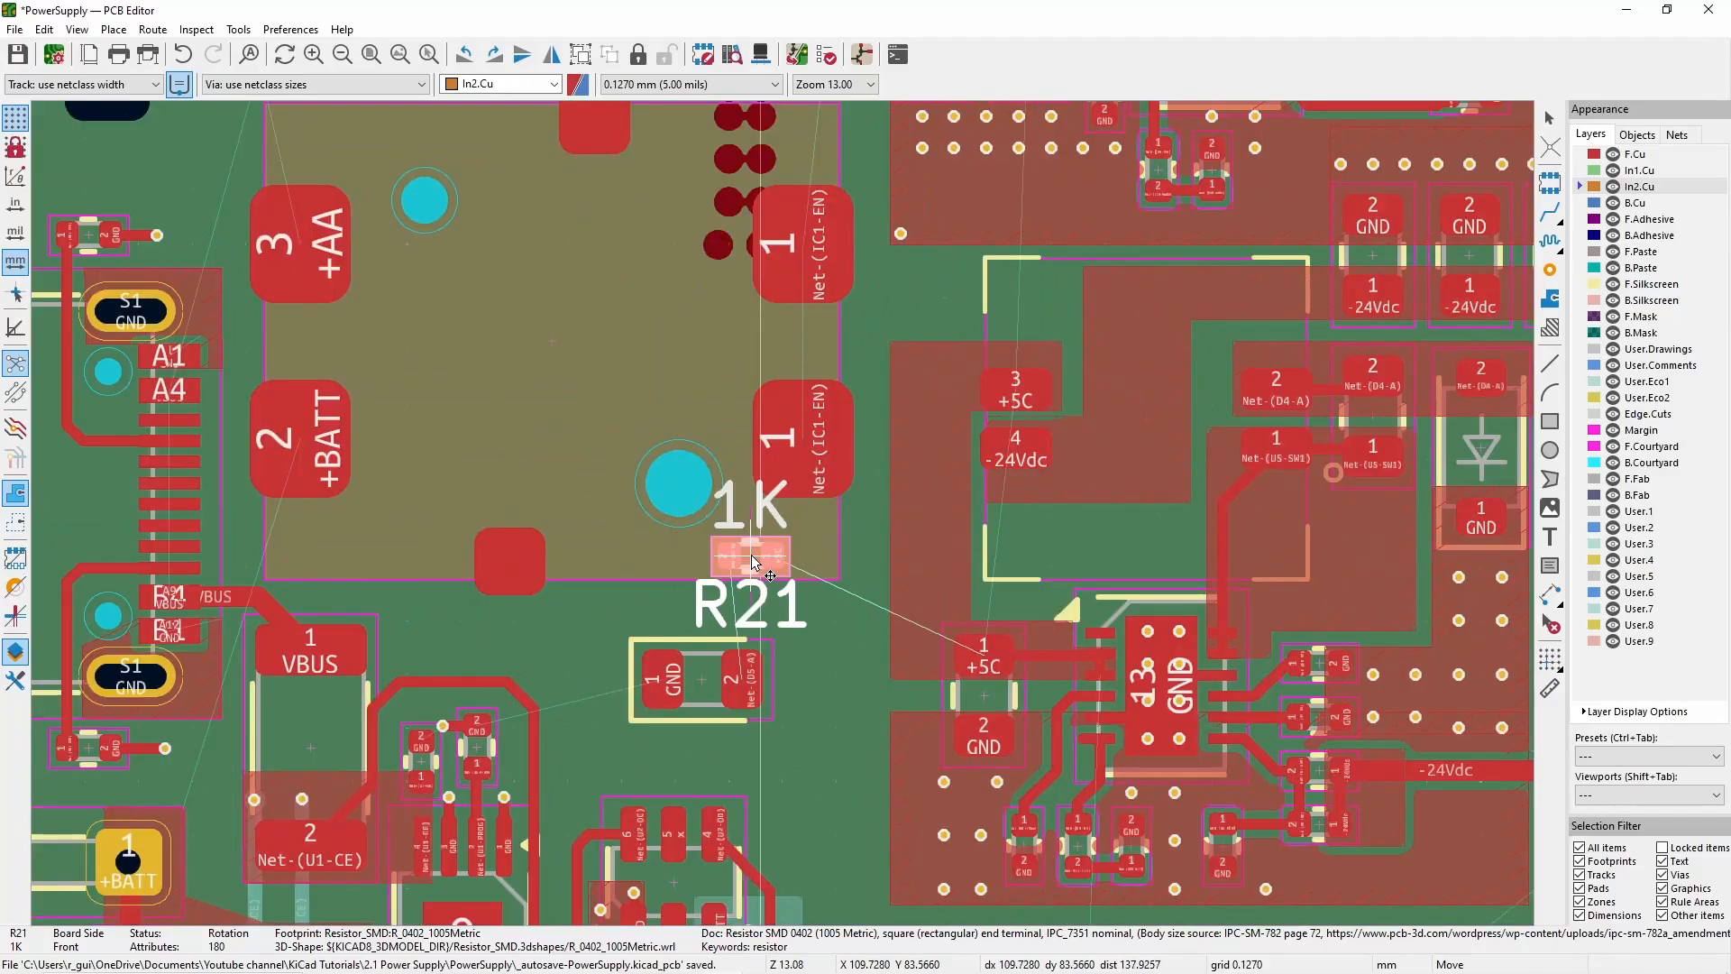
{"action": "left_click", "coordinate": [740, 409]}
{"action": "scroll", "coordinate": [874, 379], "scroll_direction": "down", "scroll_amount": 3}
- Try moving SW1 off the board and SW2 down into the space above LED D5
{"action": "left_click", "coordinate": [758, 647]}
{"action": "key", "text": "m"}
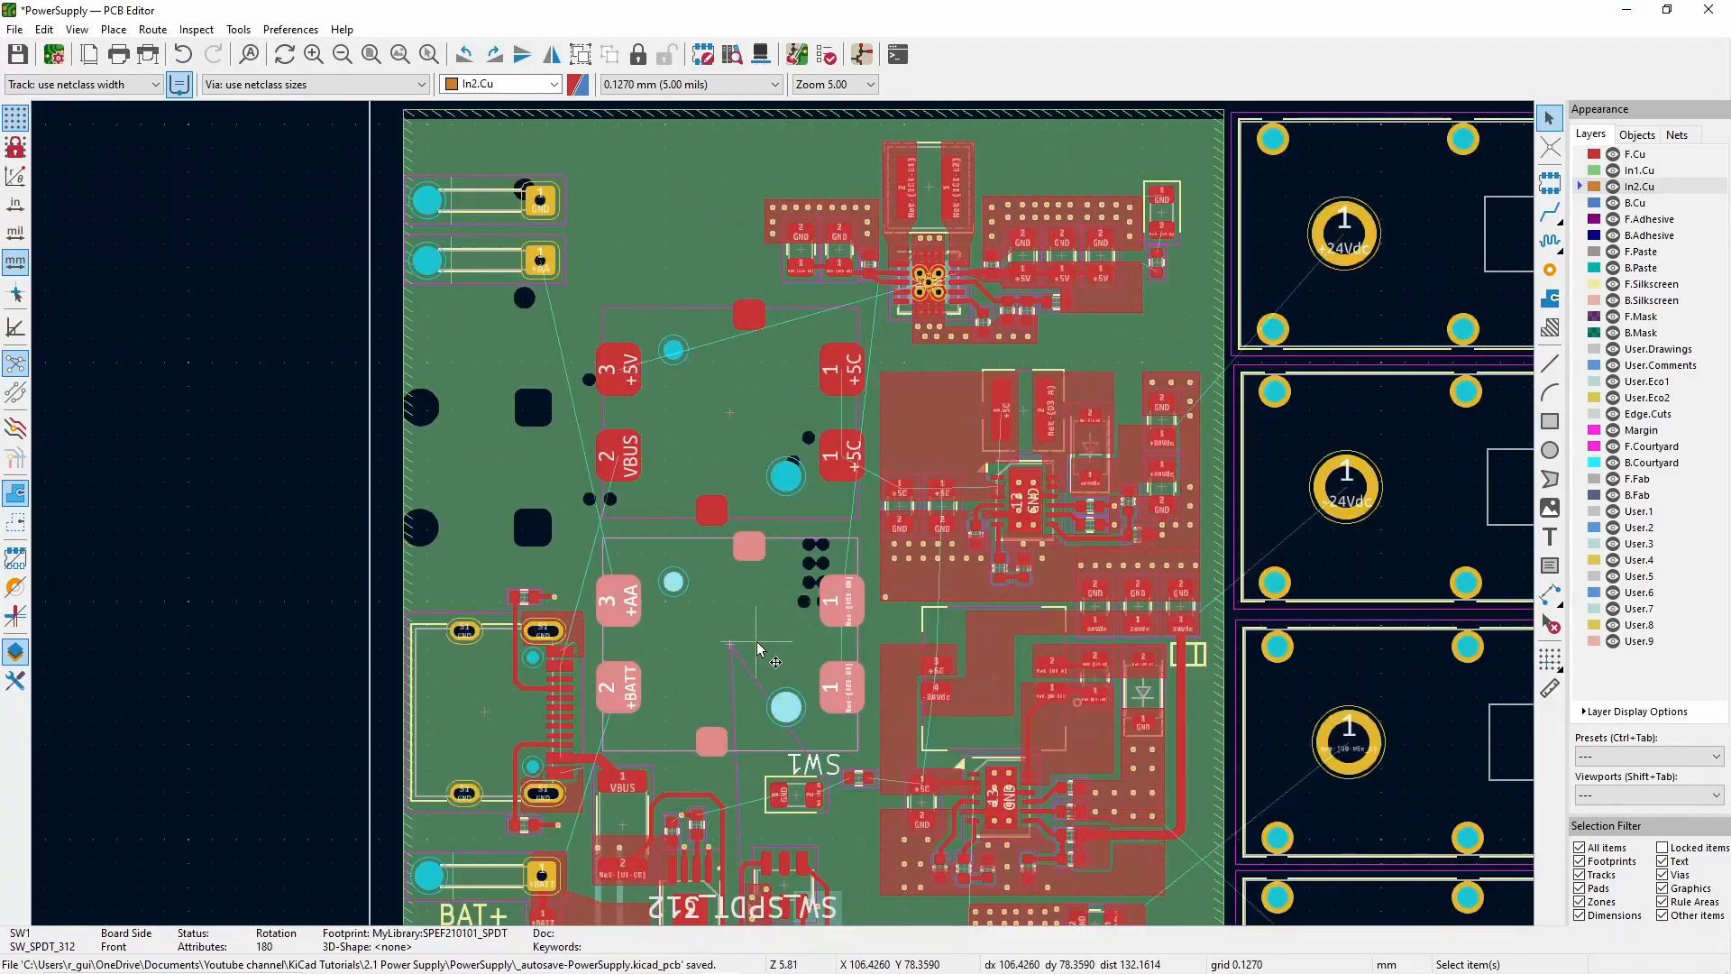
{"action": "middle_click_drag", "start_coordinate": [737, 643], "coordinate": [760, 491]}
{"action": "left_click", "coordinate": [205, 406]}
{"action": "left_click", "coordinate": [754, 271]}
{"action": "key", "text": "m"}
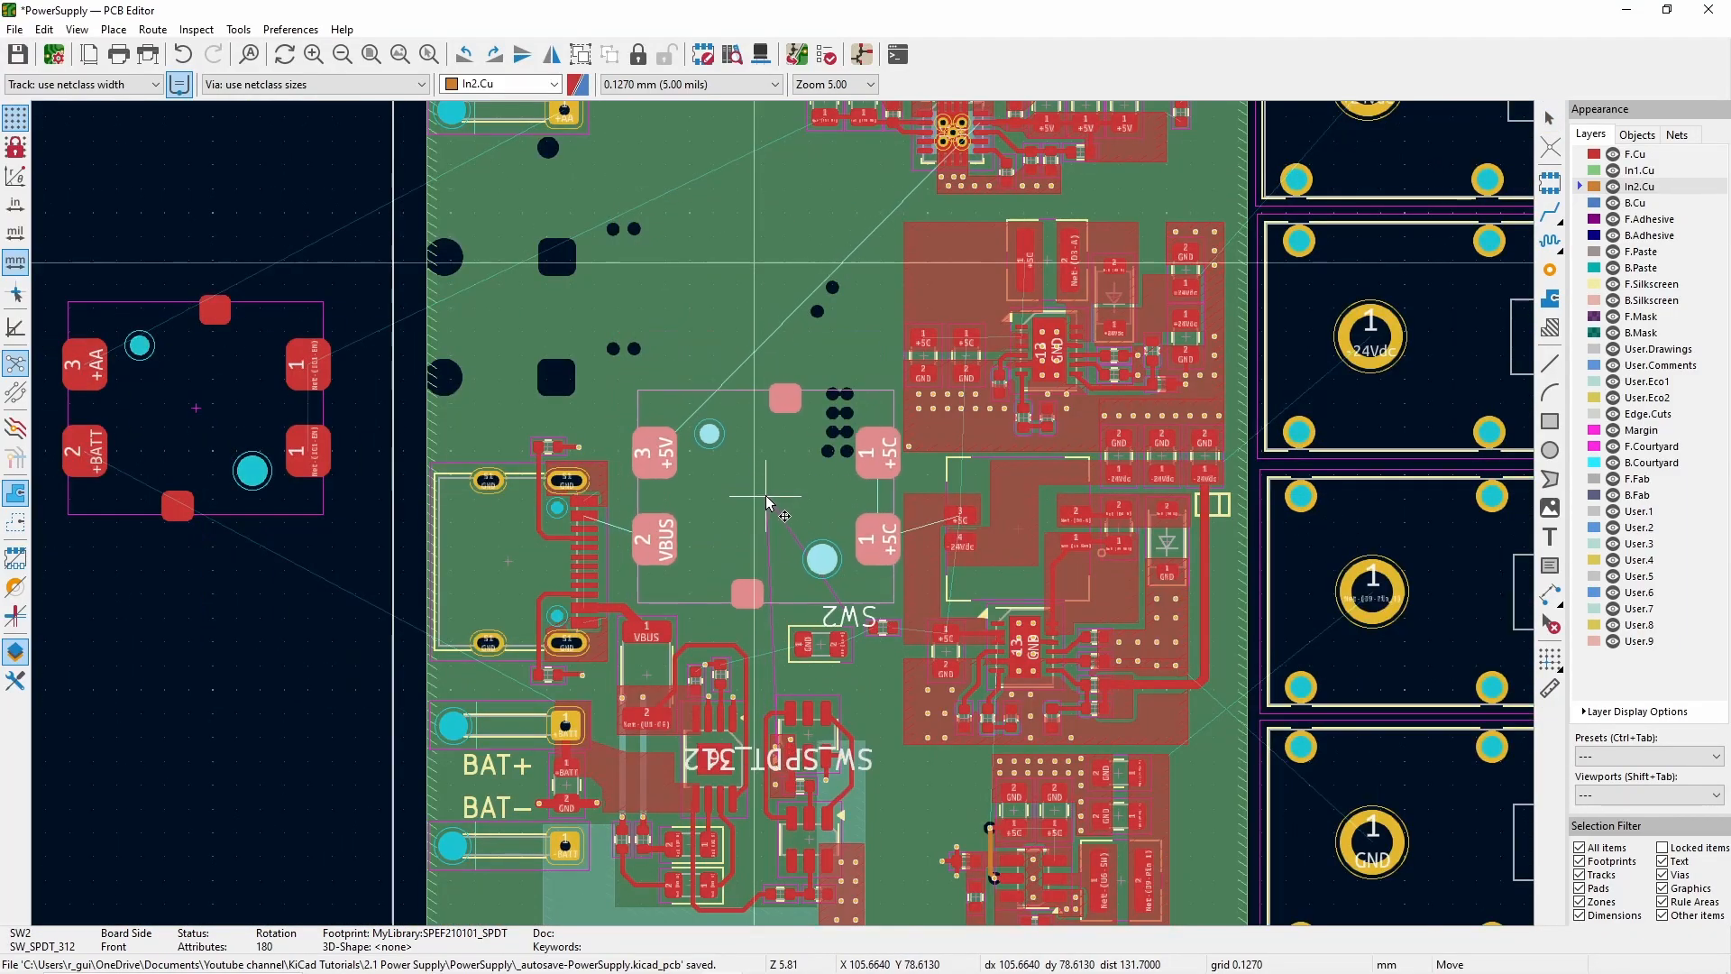
{"action": "left_click", "coordinate": [759, 500]}
{"action": "key", "text": "ctrl+z"}
{"action": "key", "text": "ctrl+z"}
{"action": "key", "text": "Escape"}
- Make B.Cu the active layer and save the board
{"action": "scroll", "coordinate": [756, 499], "scroll_direction": "down", "scroll_amount": 2}
{"action": "scroll", "coordinate": [902, 365], "scroll_direction": "up", "scroll_amount": 3}
{"action": "scroll", "coordinate": [781, 514], "scroll_direction": "down", "scroll_amount": 3}
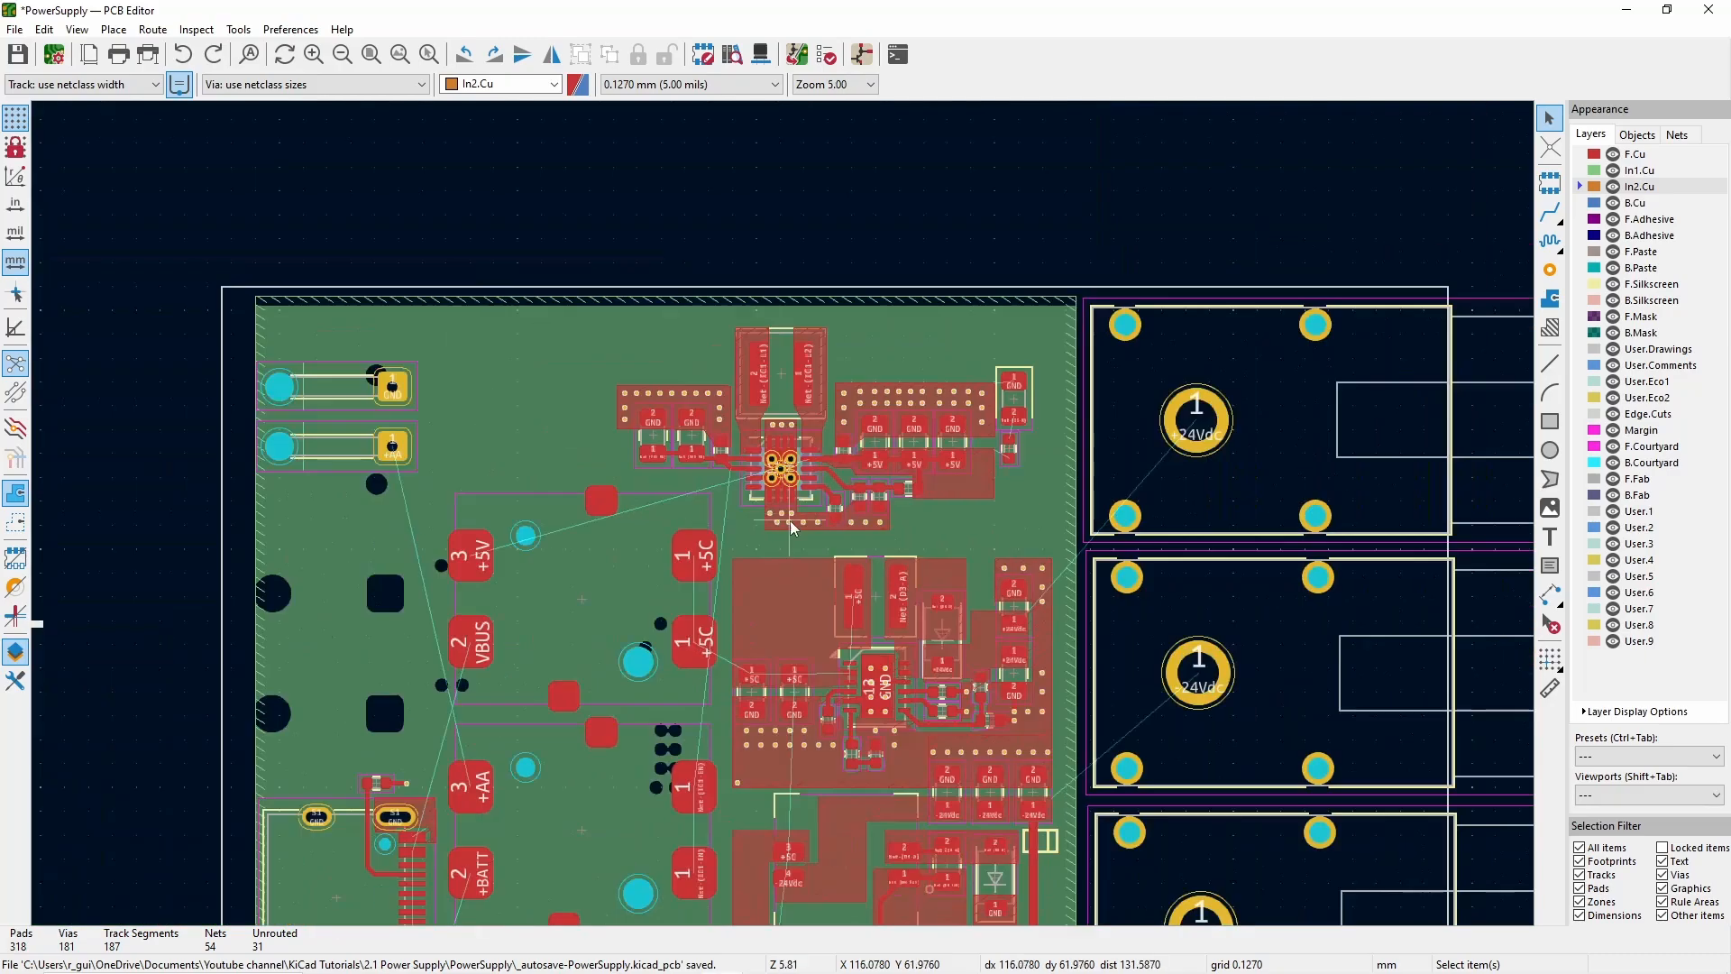
{"action": "scroll", "coordinate": [556, 425], "scroll_direction": "up", "scroll_amount": 2}
{"action": "scroll", "coordinate": [1131, 493], "scroll_direction": "down", "scroll_amount": 2}
{"action": "scroll", "coordinate": [690, 689], "scroll_direction": "up", "scroll_amount": 4}
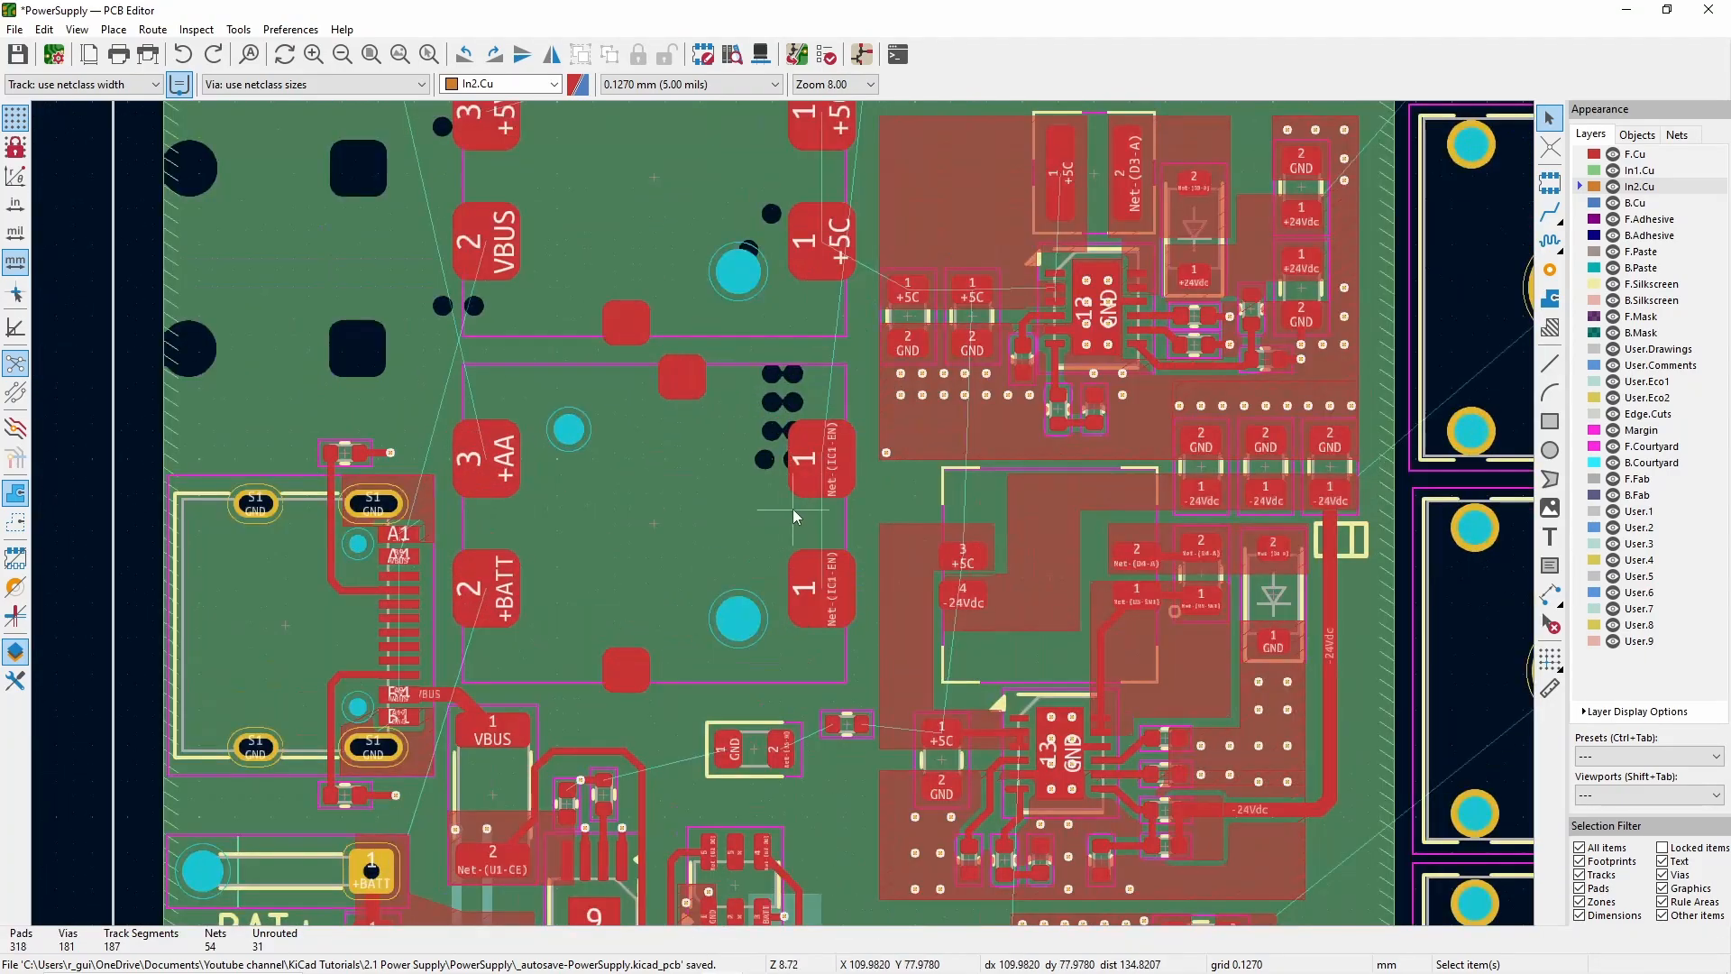
{"action": "scroll", "coordinate": [650, 672], "scroll_direction": "down", "scroll_amount": 2}
{"action": "left_click", "coordinate": [1636, 157]}
{"action": "left_click", "coordinate": [1638, 204]}
{"action": "scroll", "coordinate": [1368, 286], "scroll_direction": "down", "scroll_amount": 2}
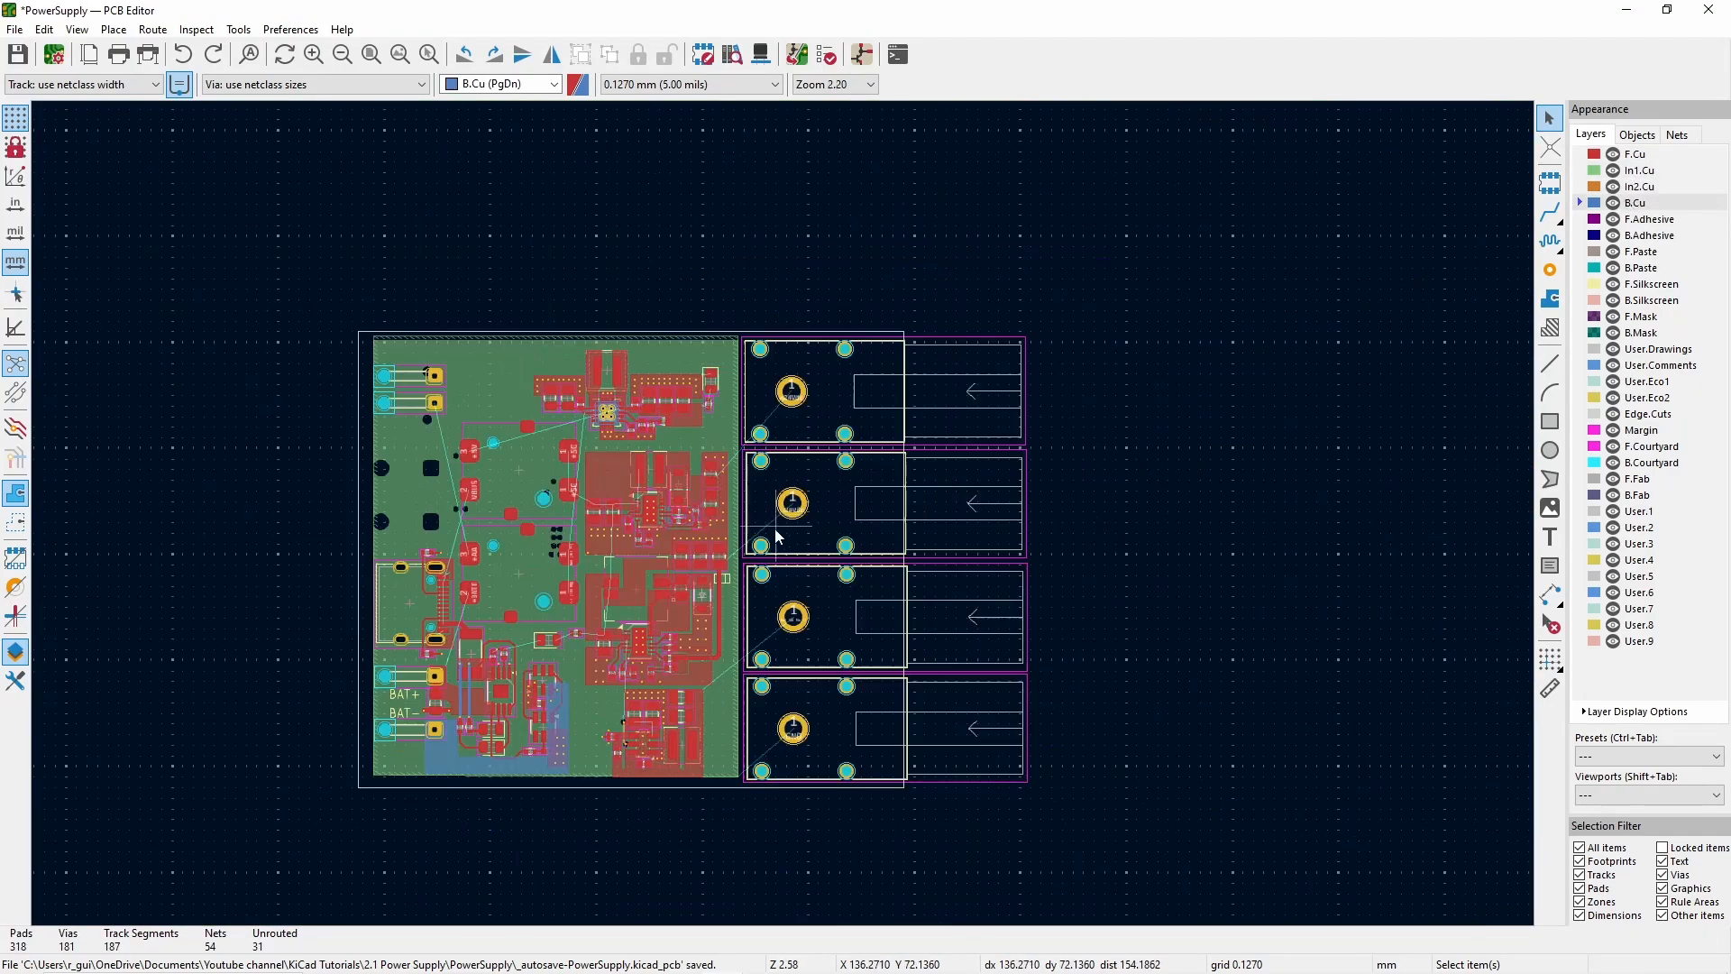
{"action": "scroll", "coordinate": [773, 530], "scroll_direction": "up", "scroll_amount": 1}
{"action": "left_click", "coordinate": [18, 55]}
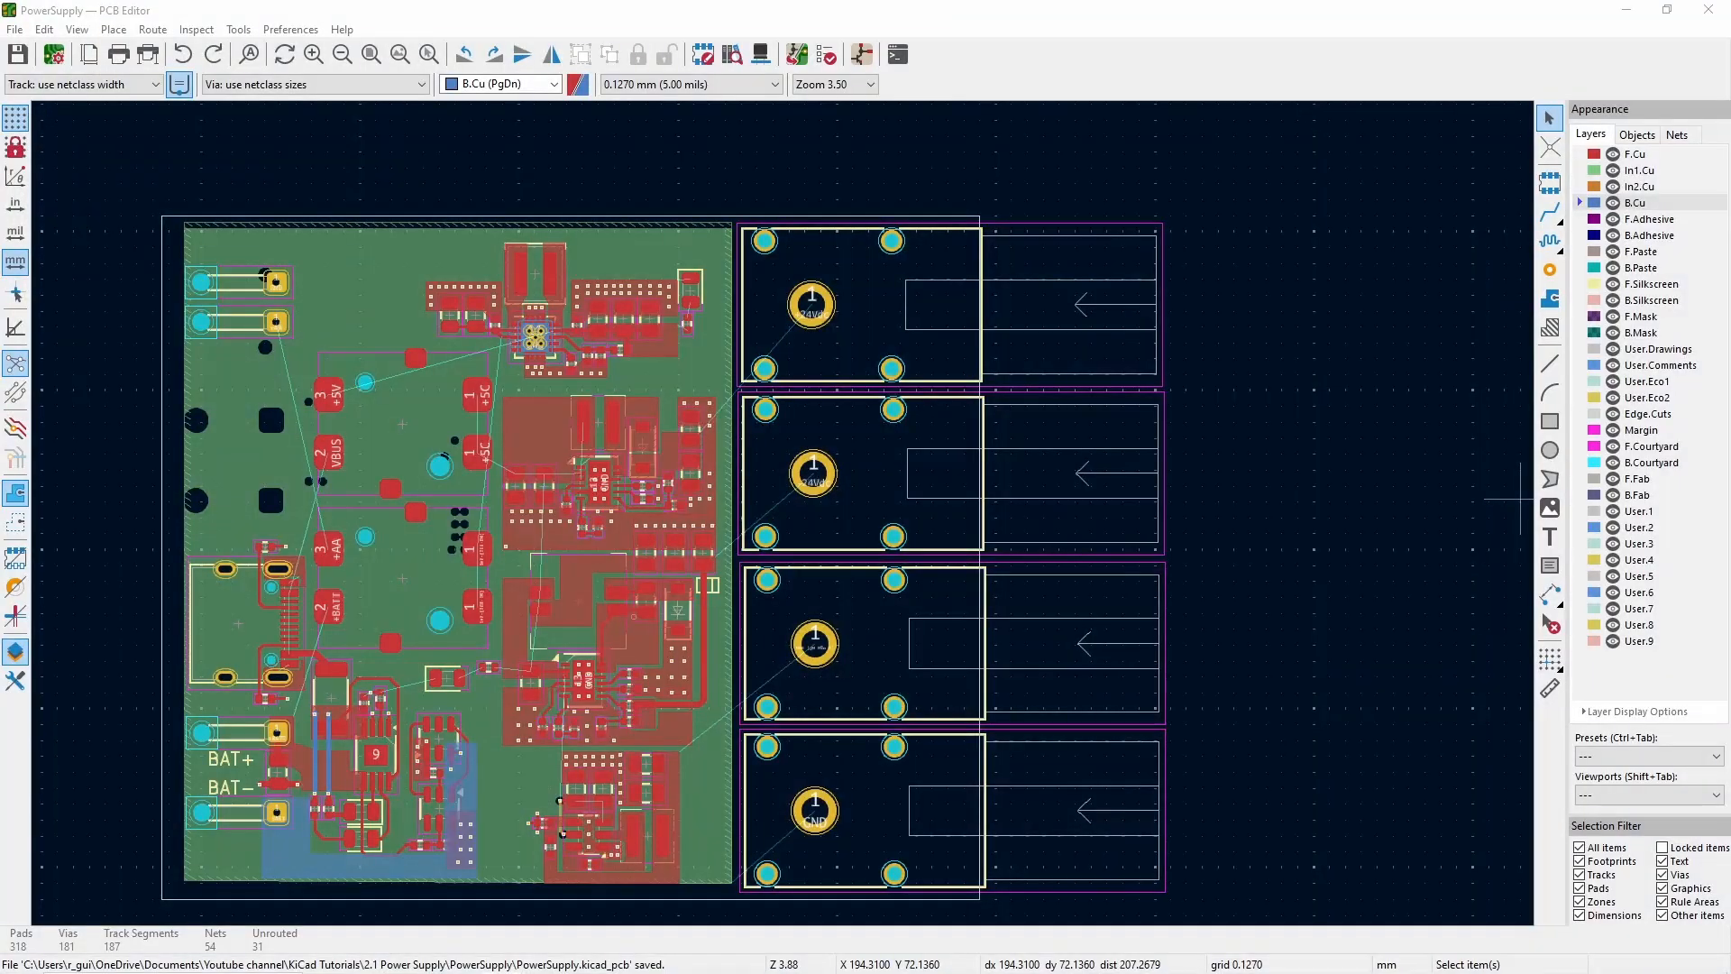
- Set the X position of wire connector J1 to 94.923 mm in its footprint properties
{"action": "scroll", "coordinate": [227, 726], "scroll_direction": "up", "scroll_amount": 4}
{"action": "double_click", "coordinate": [848, 802]}
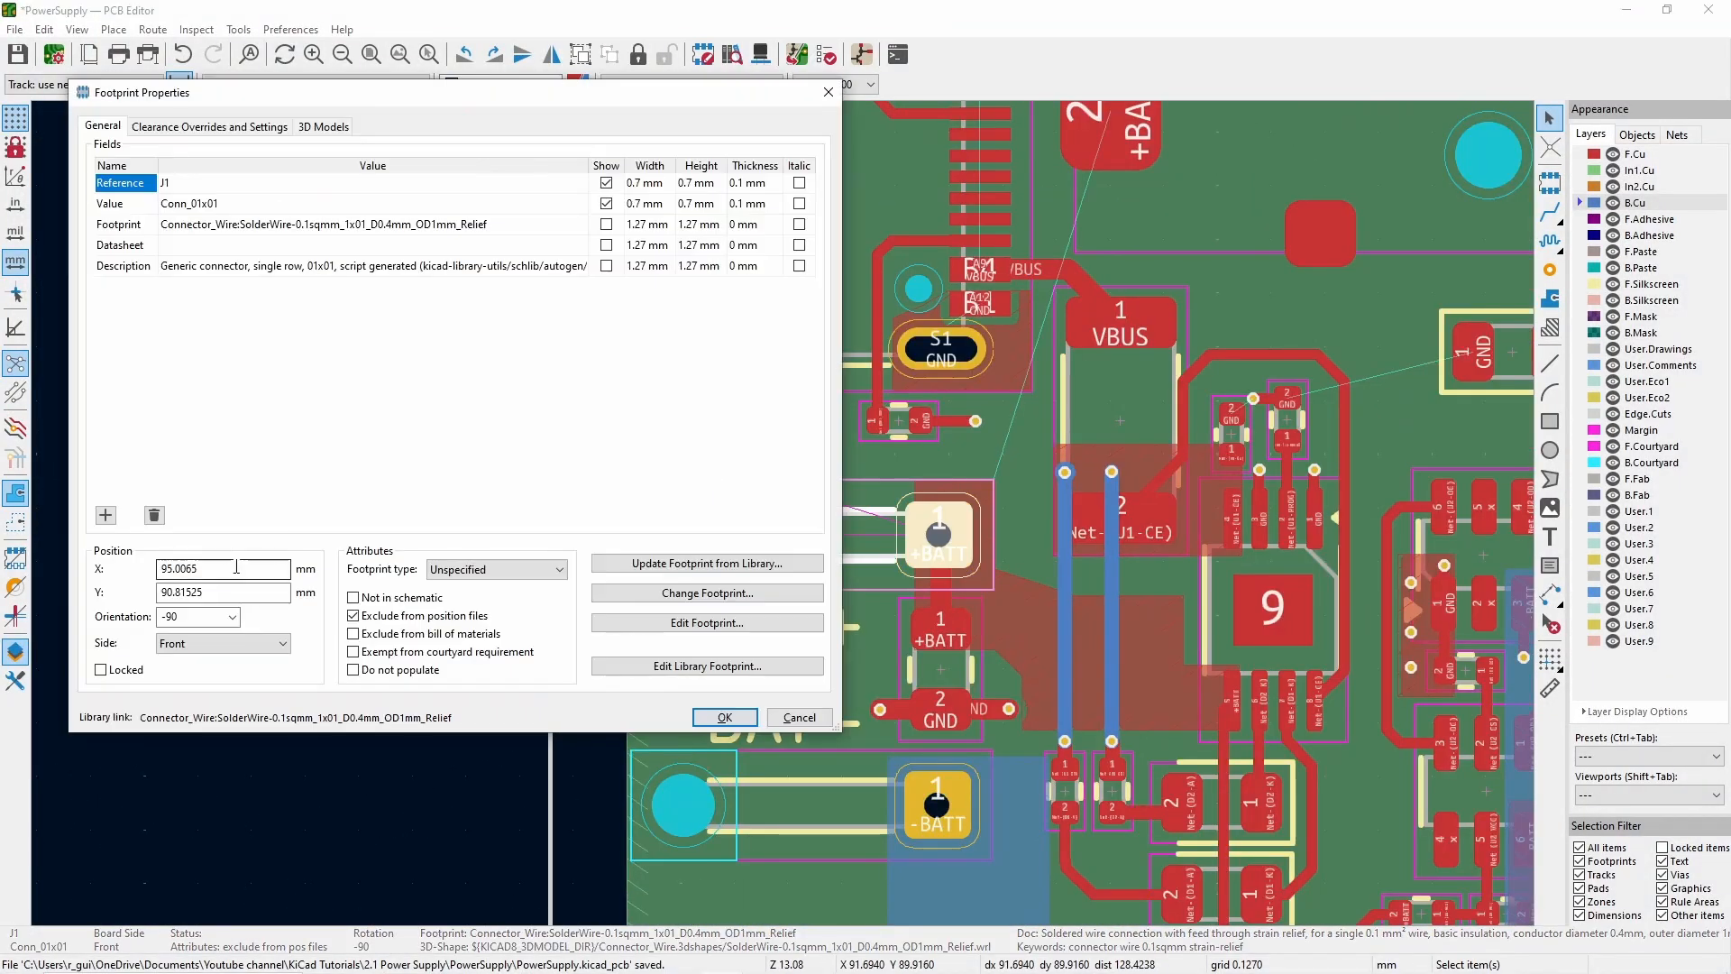
{"action": "double_click", "coordinate": [244, 570]}
{"action": "type", "text": "94.923"}
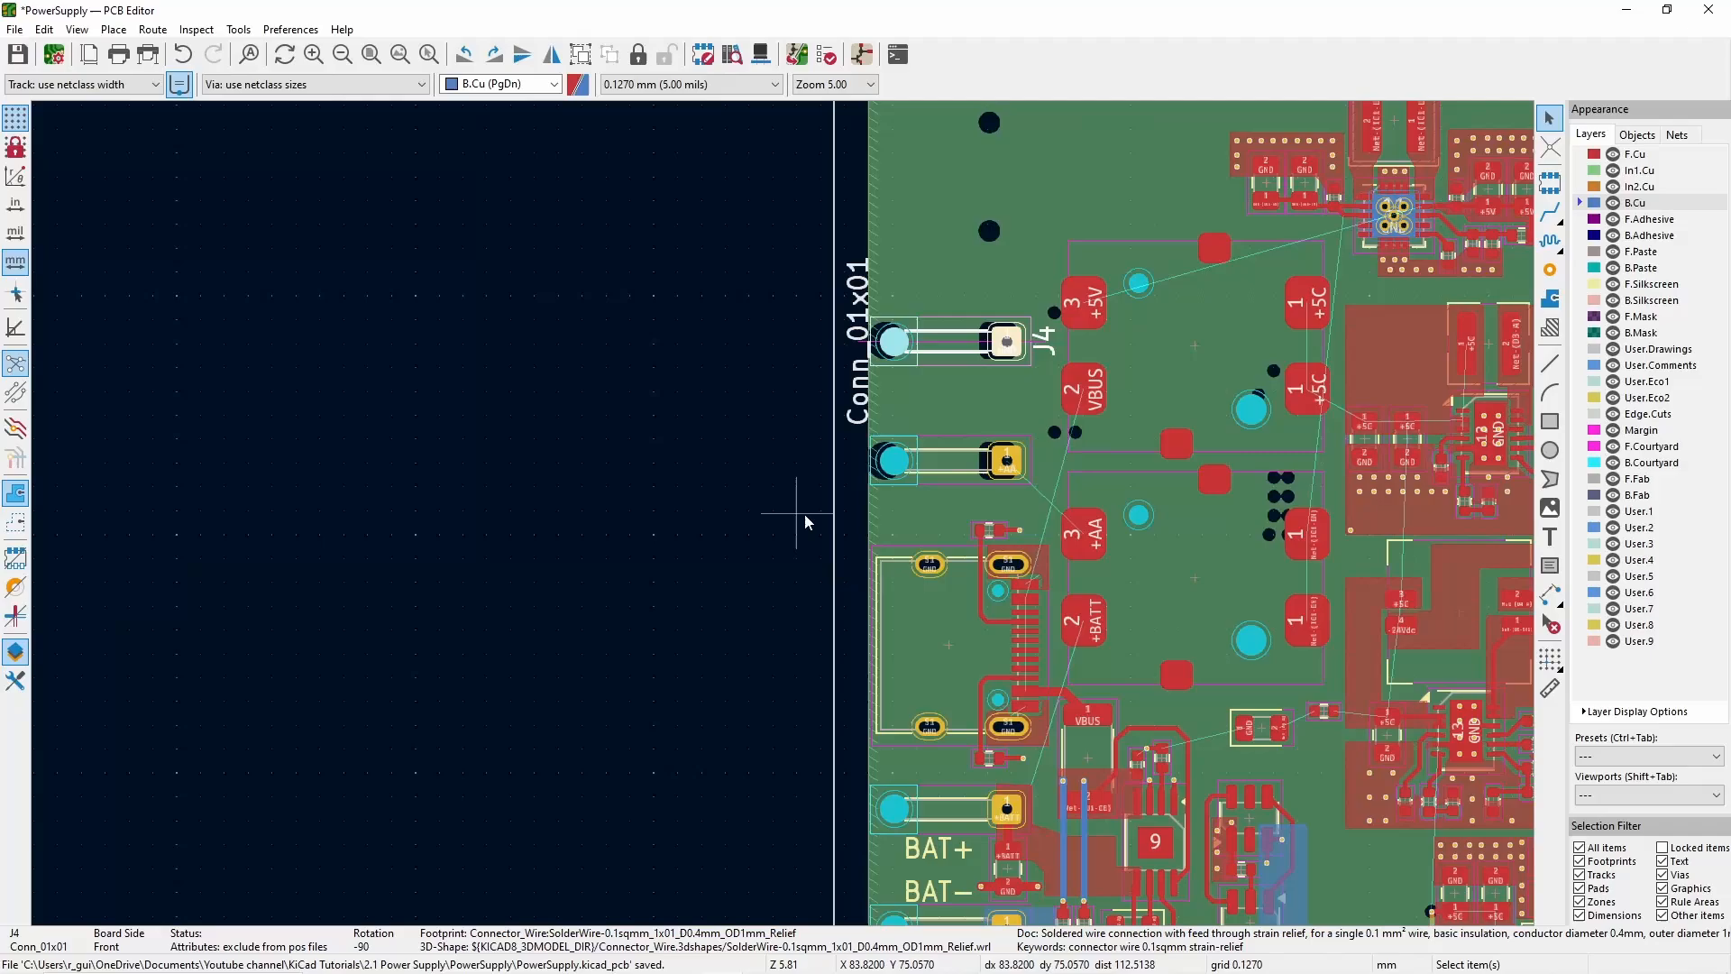
- Move the whole IC1 converter block, together with LED D6 and its 1K resistor, up against the board's upper edge
{"action": "scroll", "coordinate": [783, 514], "scroll_direction": "up", "scroll_amount": 5}
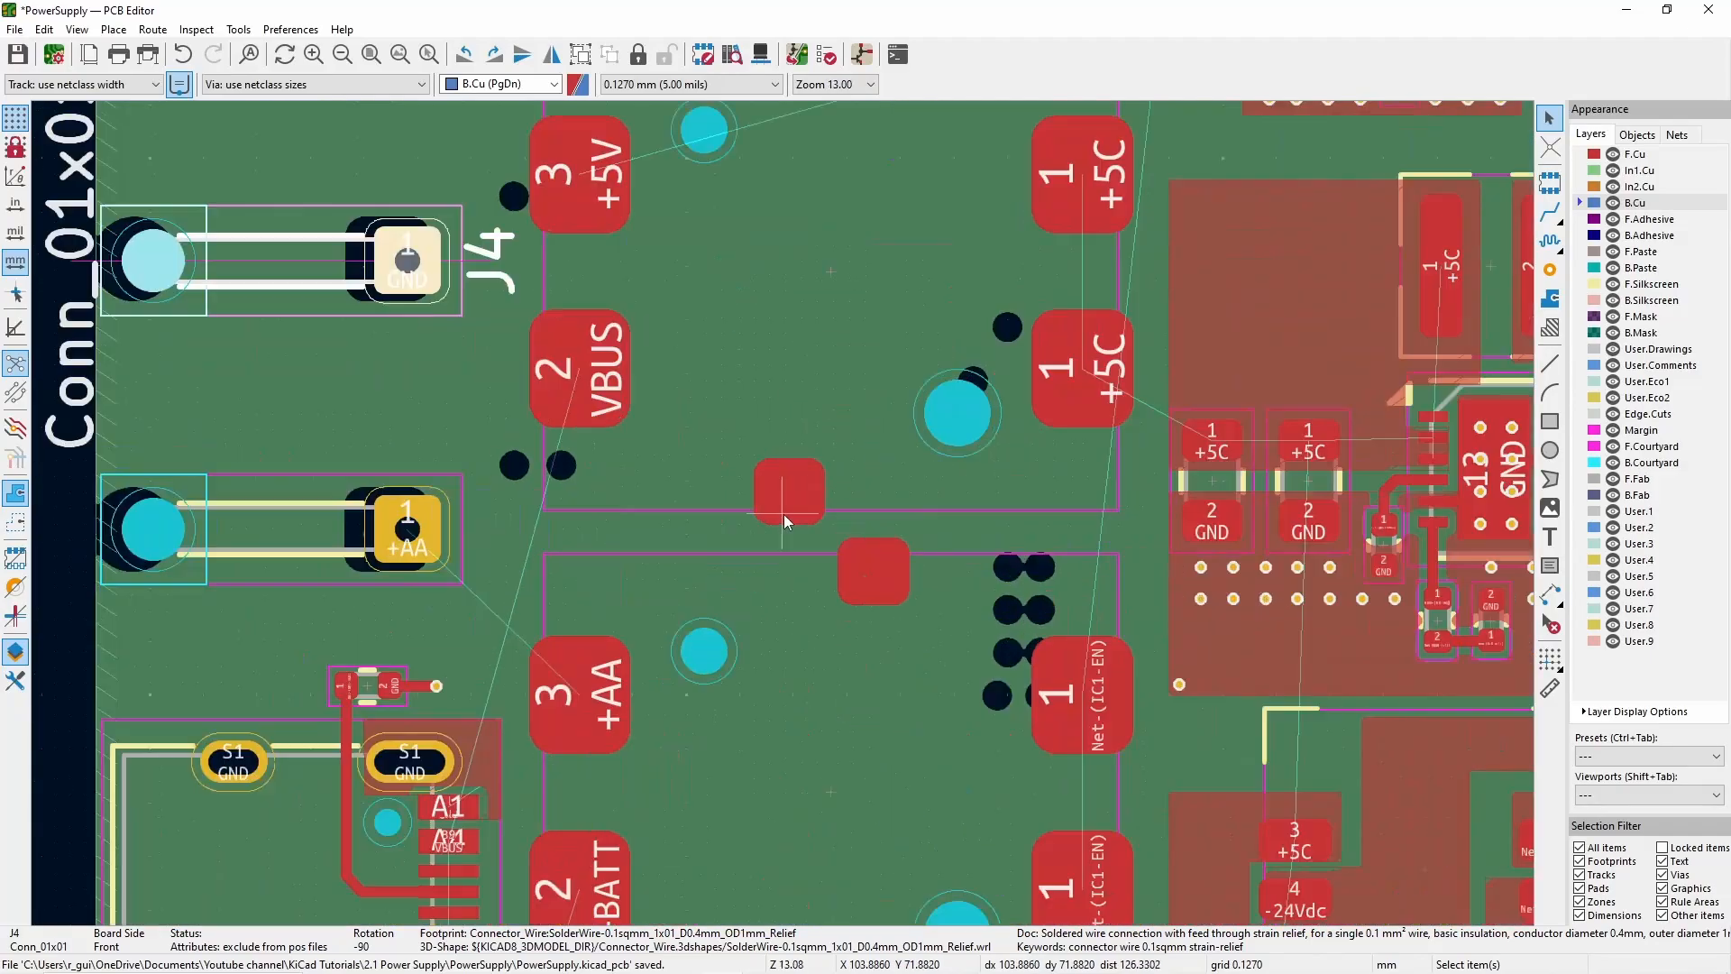
{"action": "scroll", "coordinate": [783, 514], "scroll_direction": "down", "scroll_amount": 5}
{"action": "scroll", "coordinate": [868, 510], "scroll_direction": "up", "scroll_amount": 5}
{"action": "left_click", "coordinate": [869, 510]}
{"action": "scroll", "coordinate": [869, 510], "scroll_direction": "up", "scroll_amount": 1}
{"action": "scroll", "coordinate": [783, 512], "scroll_direction": "down", "scroll_amount": 4}
{"action": "left_click", "coordinate": [918, 251]}
{"action": "scroll", "coordinate": [918, 251], "scroll_direction": "up", "scroll_amount": 2}
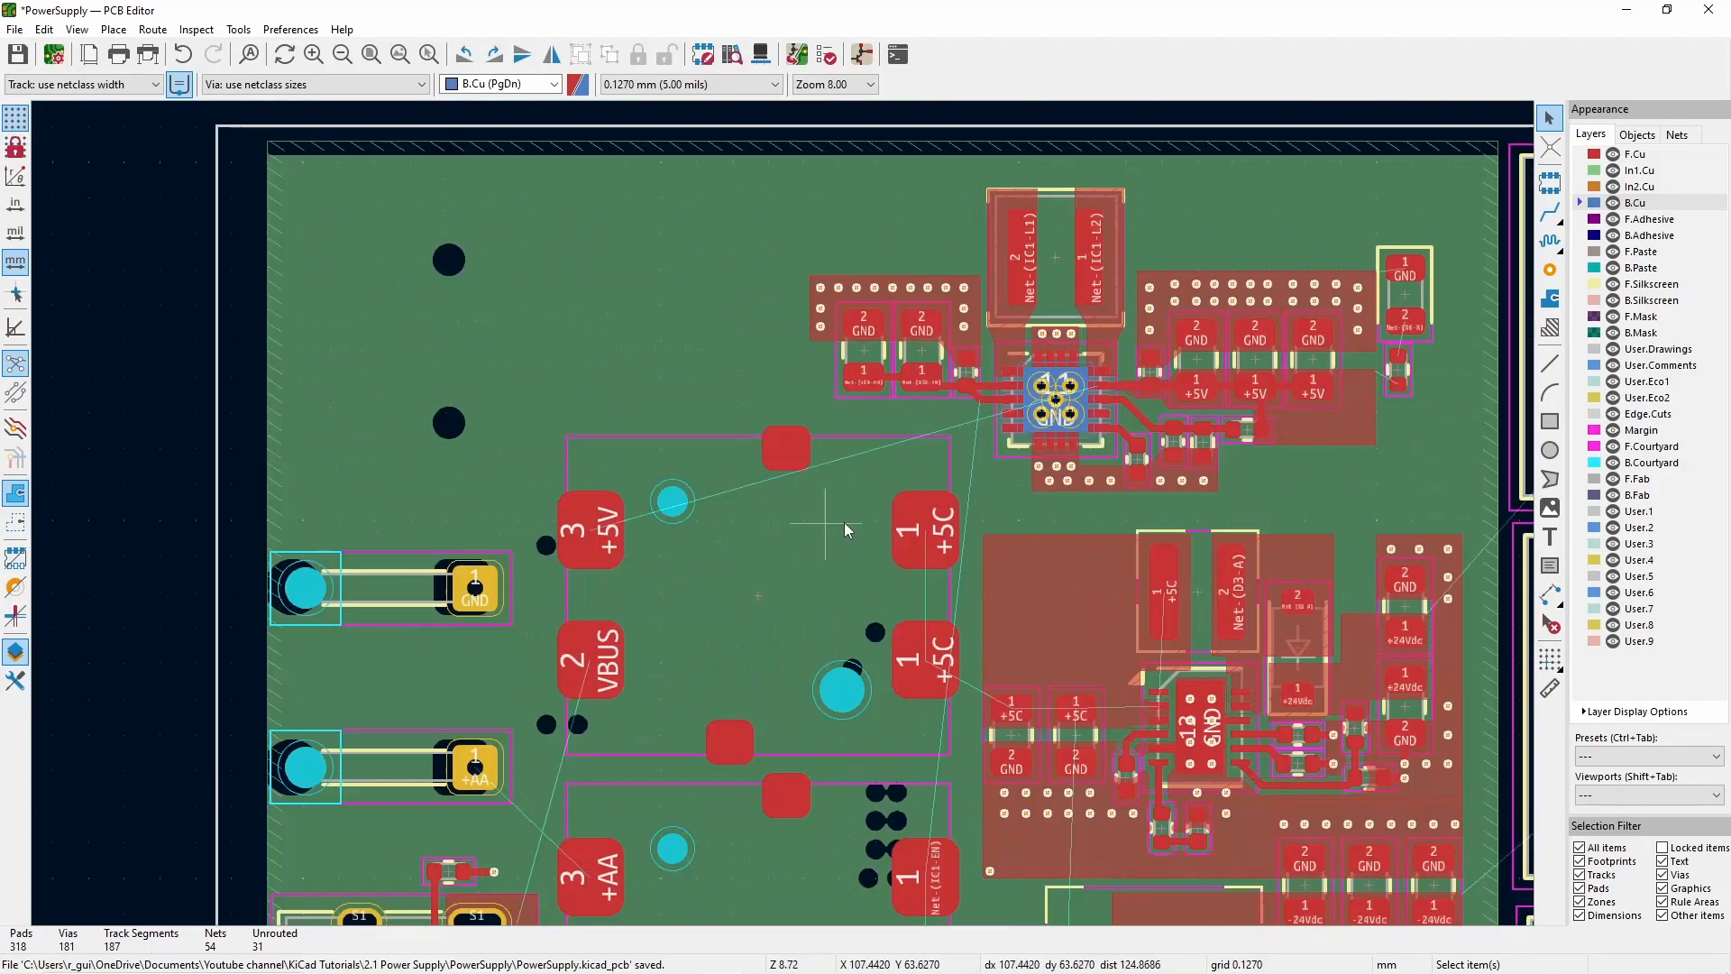
{"action": "scroll", "coordinate": [1086, 472], "scroll_direction": "up", "scroll_amount": 1}
{"action": "scroll", "coordinate": [715, 377], "scroll_direction": "down", "scroll_amount": 2}
{"action": "left_click_drag", "start_coordinate": [588, 293], "coordinate": [1052, 579]}
{"action": "scroll", "coordinate": [861, 549], "scroll_direction": "up", "scroll_amount": 1}
{"action": "key", "text": "m"}
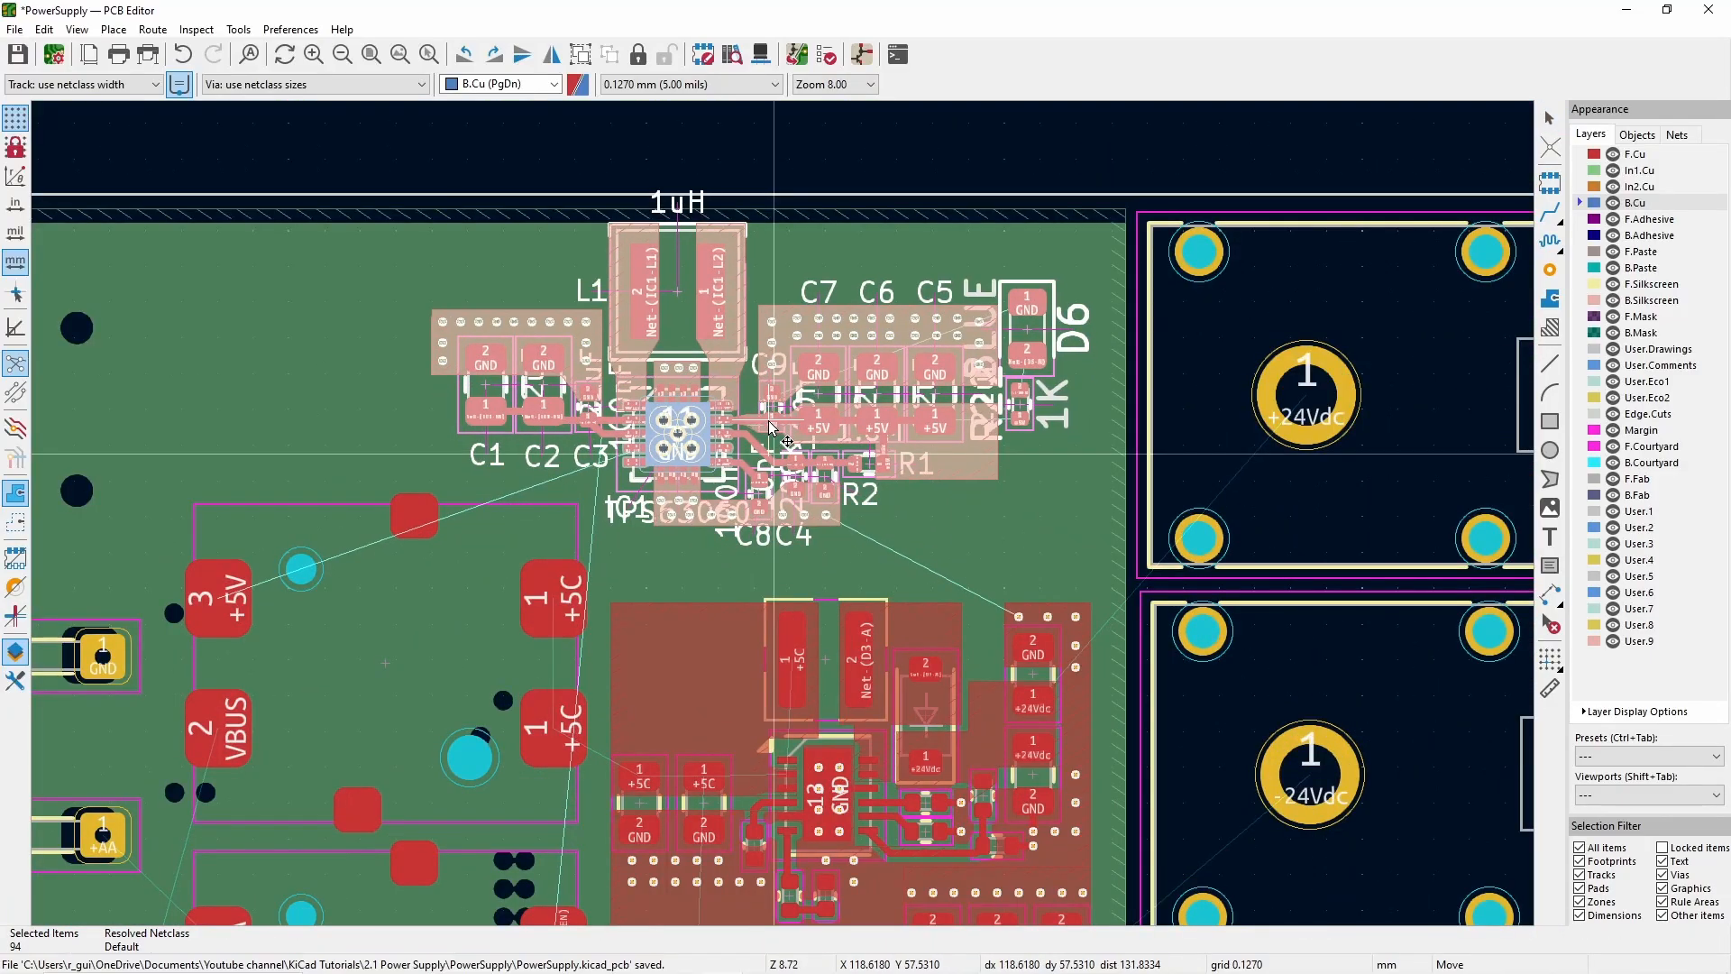
{"action": "left_click", "coordinate": [771, 426]}
- Refill all copper zones to match the new footprint positions
{"action": "scroll", "coordinate": [774, 431], "scroll_direction": "down", "scroll_amount": 2}
{"action": "scroll", "coordinate": [642, 784], "scroll_direction": "up", "scroll_amount": 2}
{"action": "scroll", "coordinate": [783, 512], "scroll_direction": "down", "scroll_amount": 2}
{"action": "scroll", "coordinate": [784, 261], "scroll_direction": "up", "scroll_amount": 2}
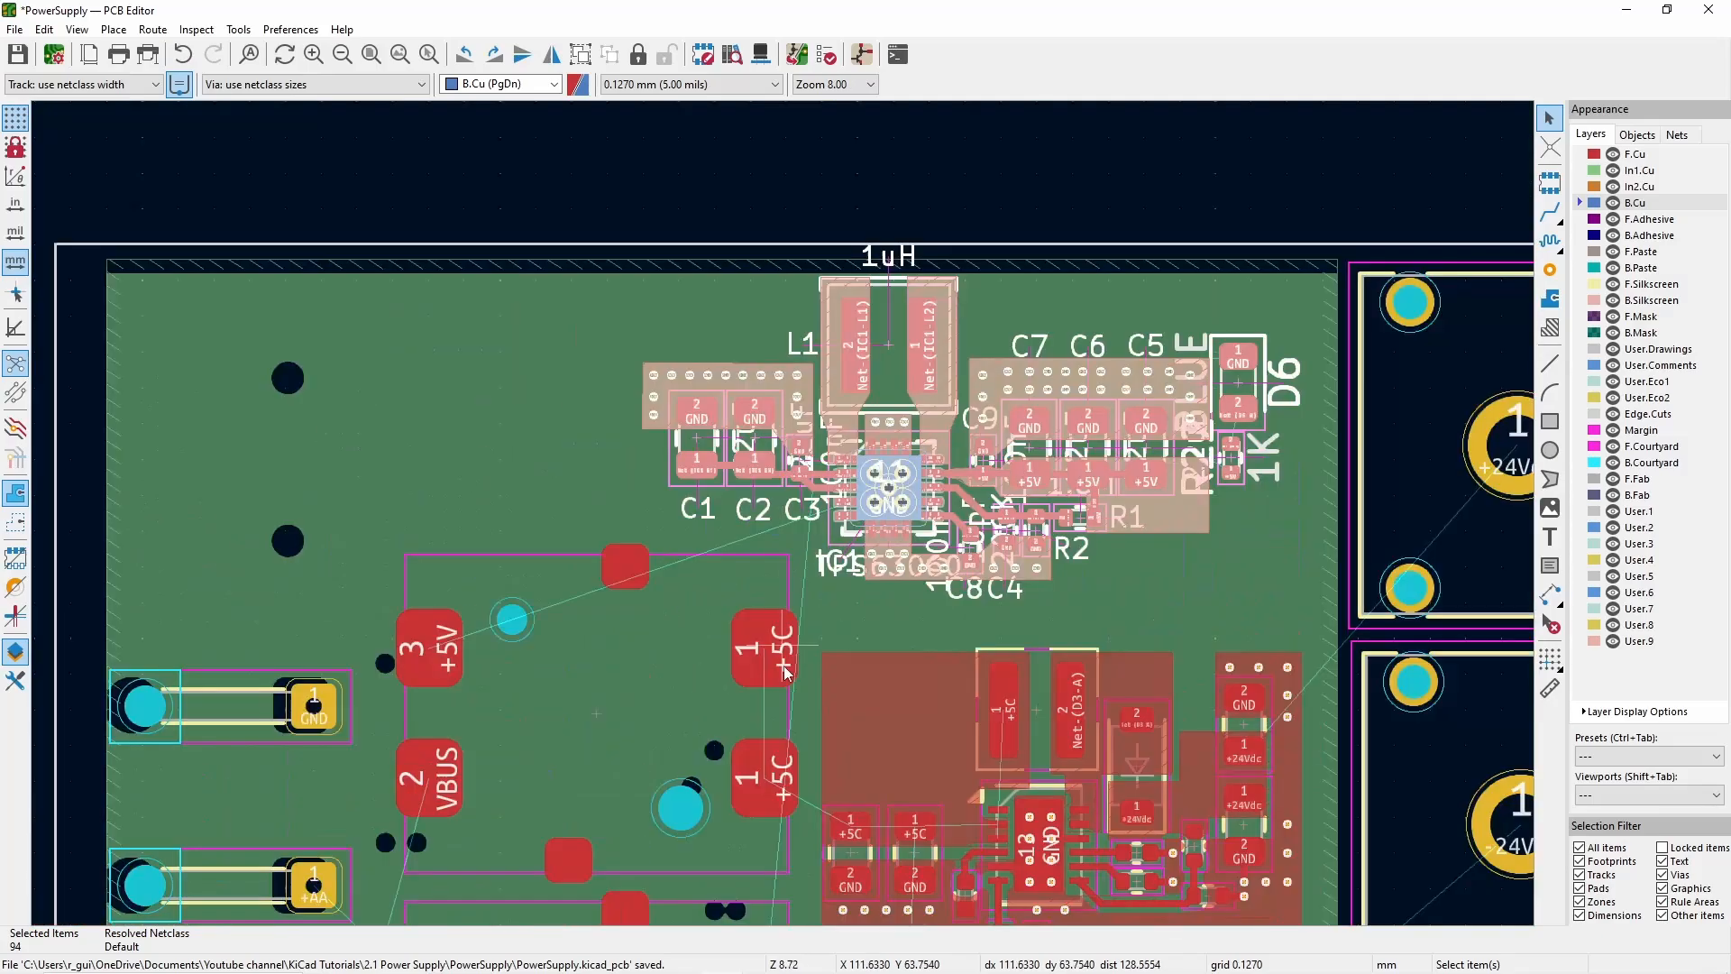
{"action": "scroll", "coordinate": [783, 666], "scroll_direction": "down", "scroll_amount": 2}
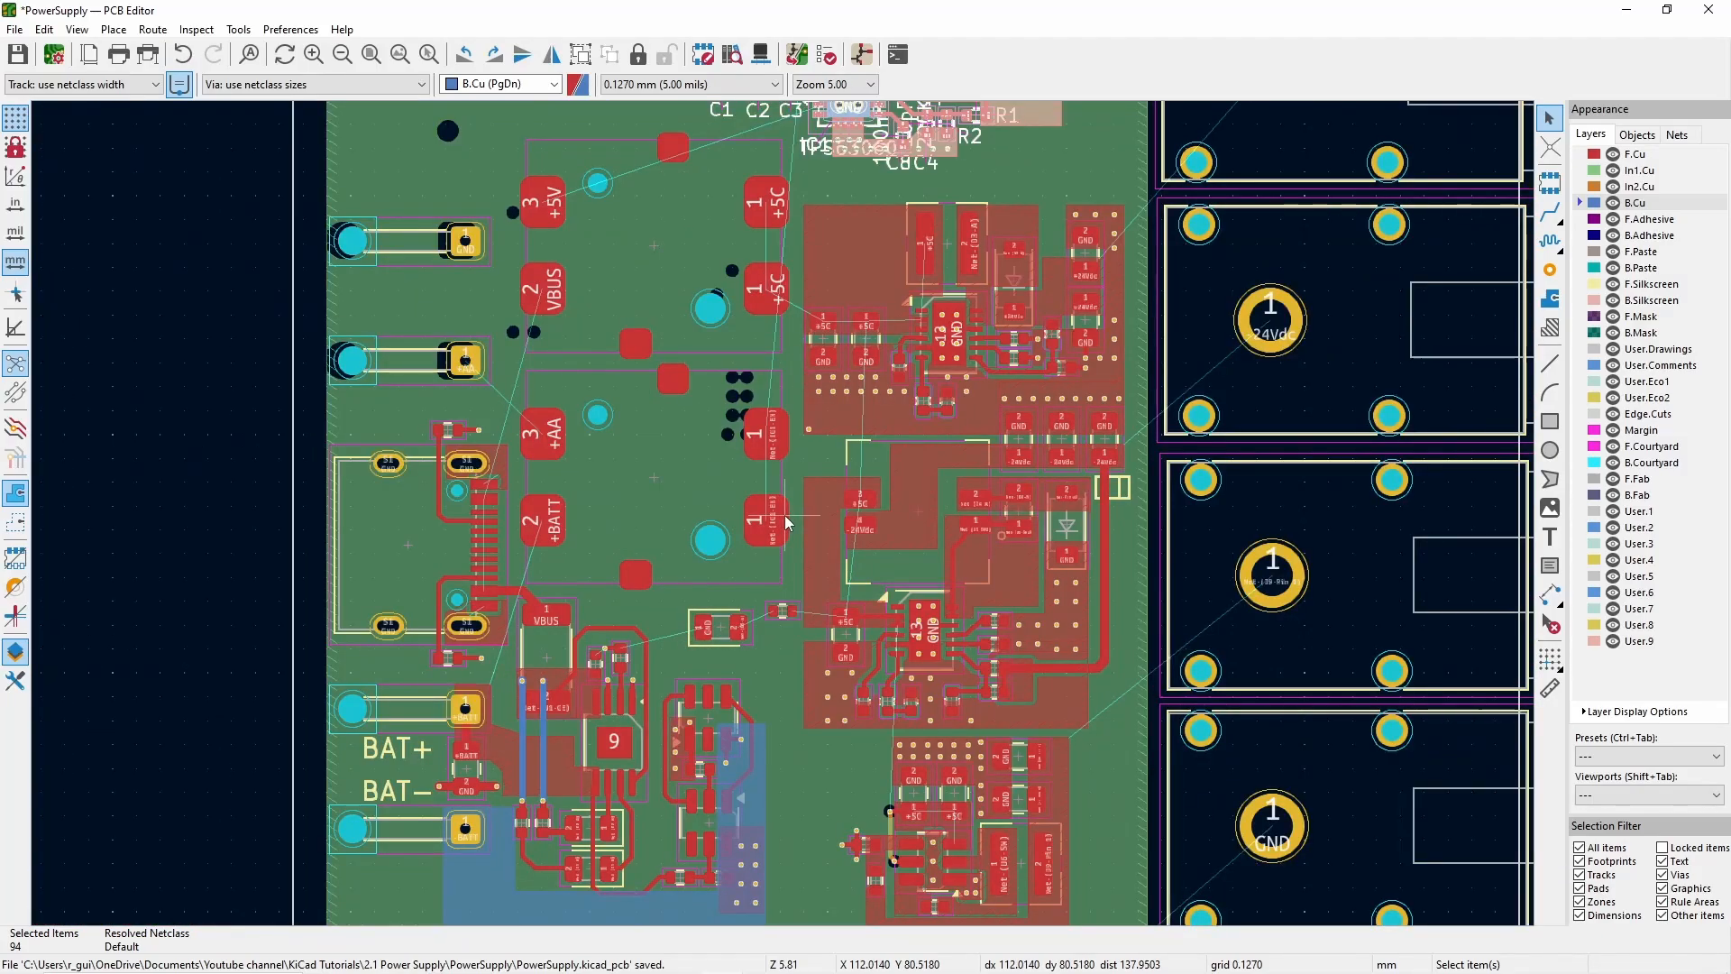
{"action": "scroll", "coordinate": [726, 790], "scroll_direction": "up", "scroll_amount": 2}
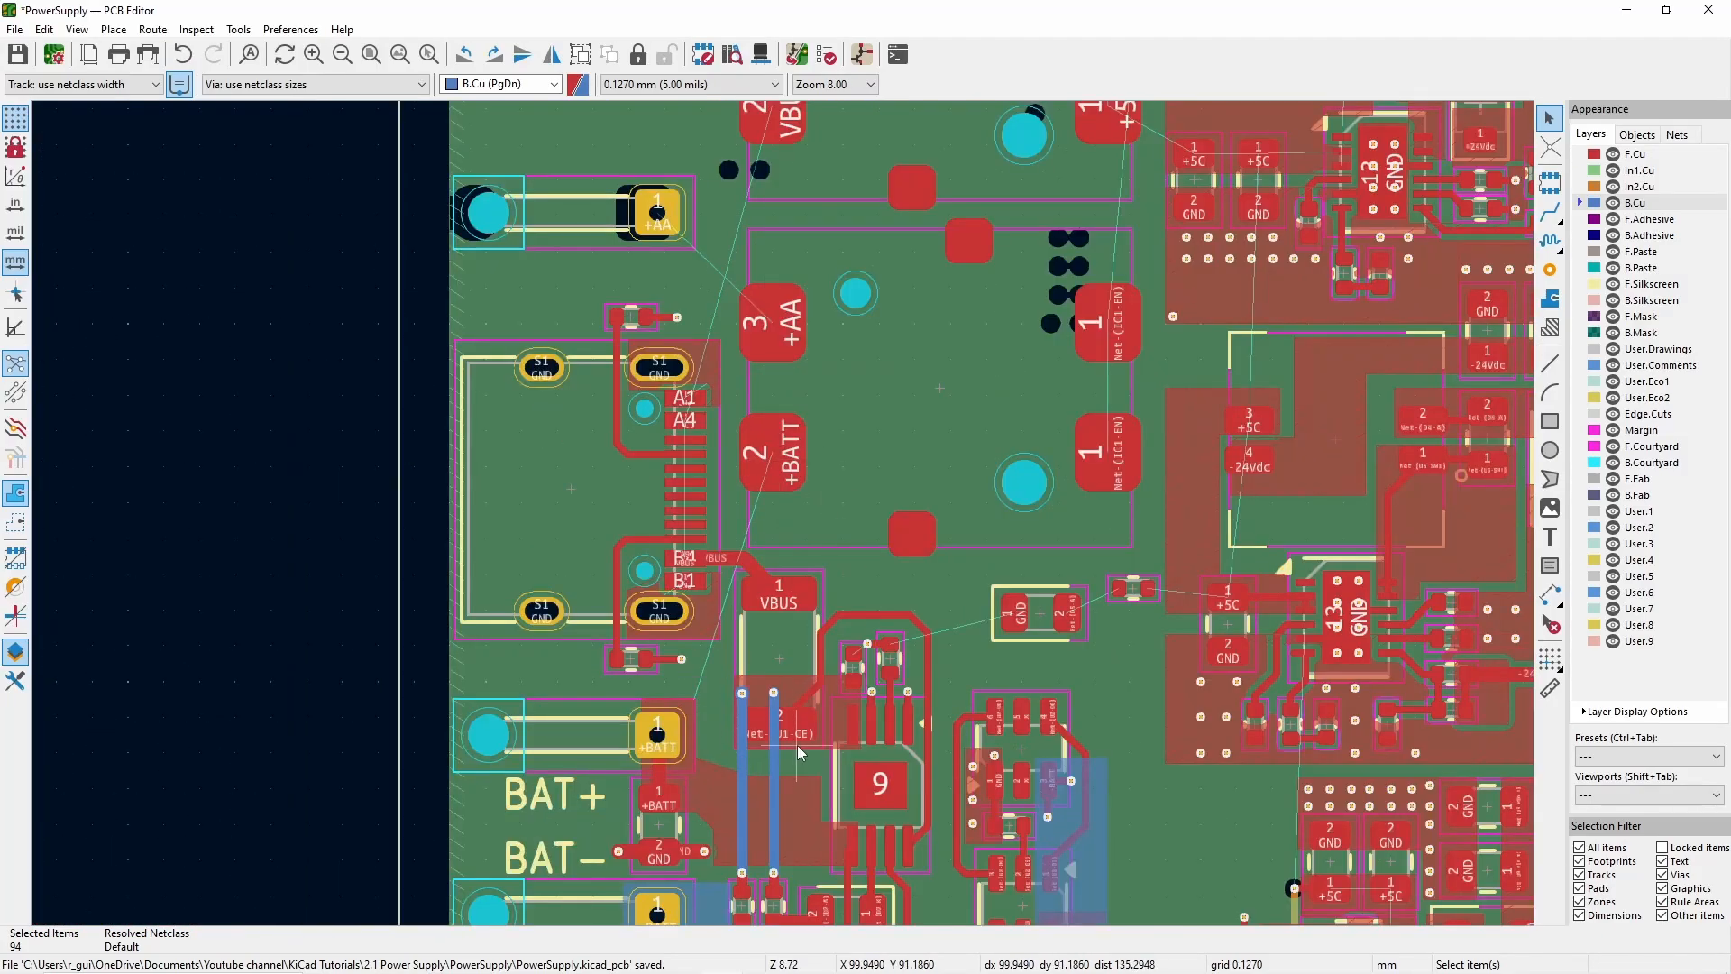
{"action": "key", "text": "b"}
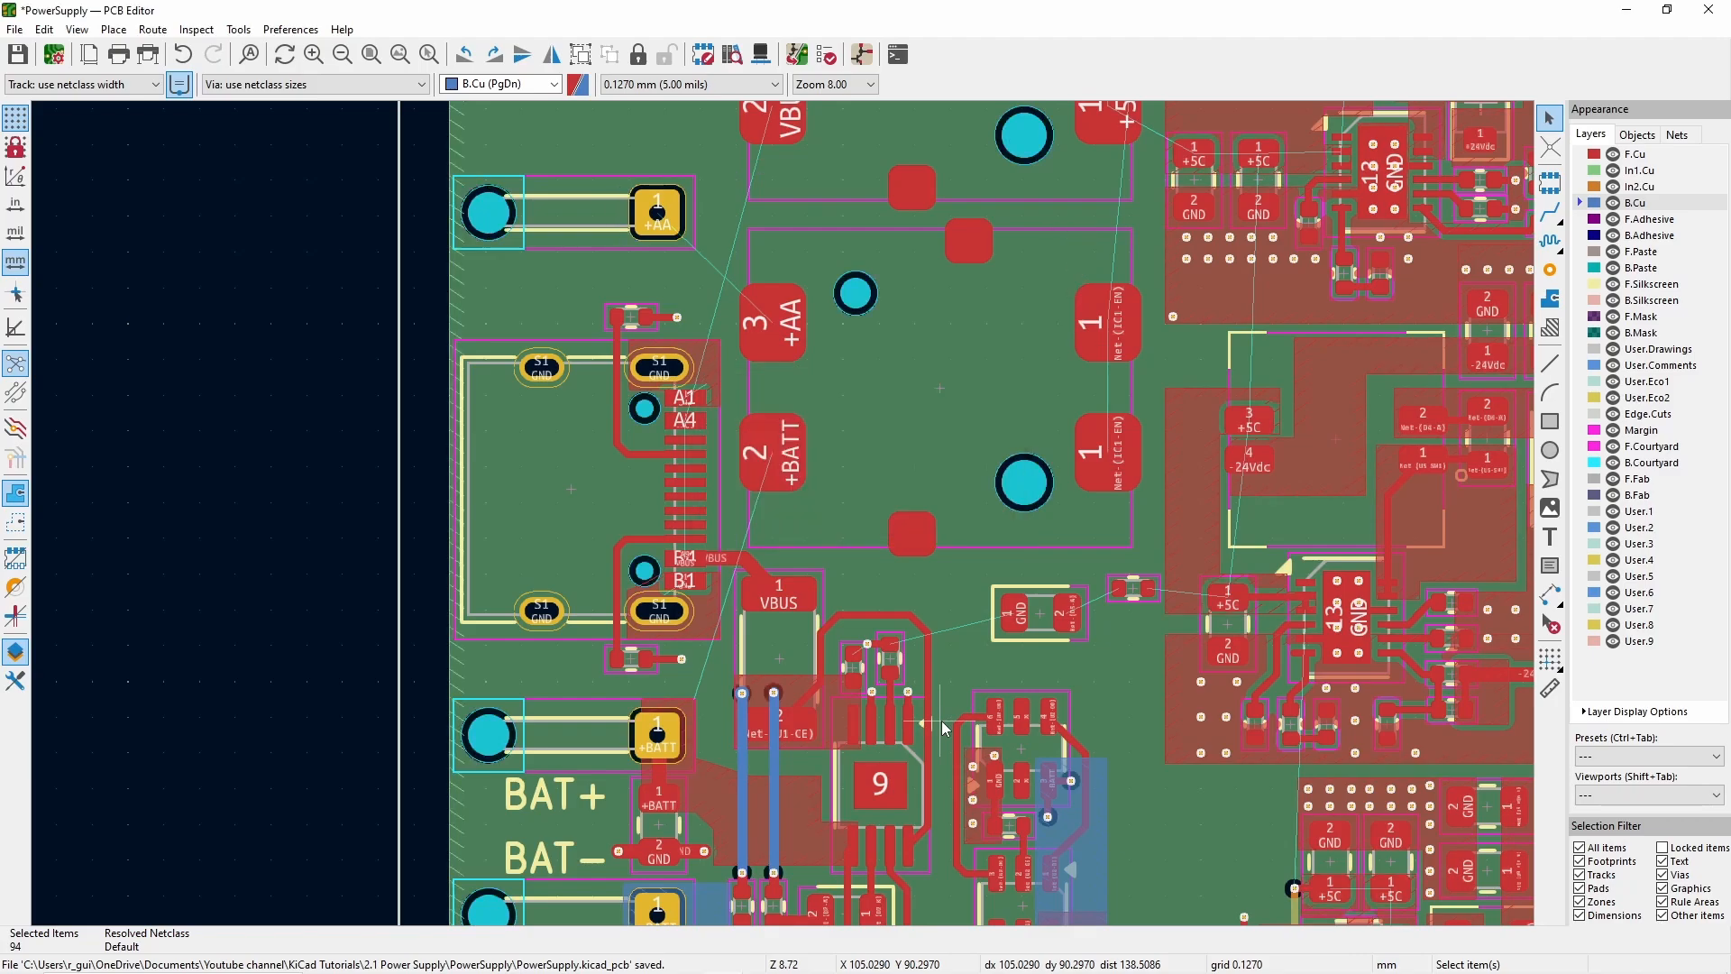
{"action": "scroll", "coordinate": [874, 669], "scroll_direction": "up", "scroll_amount": 5}
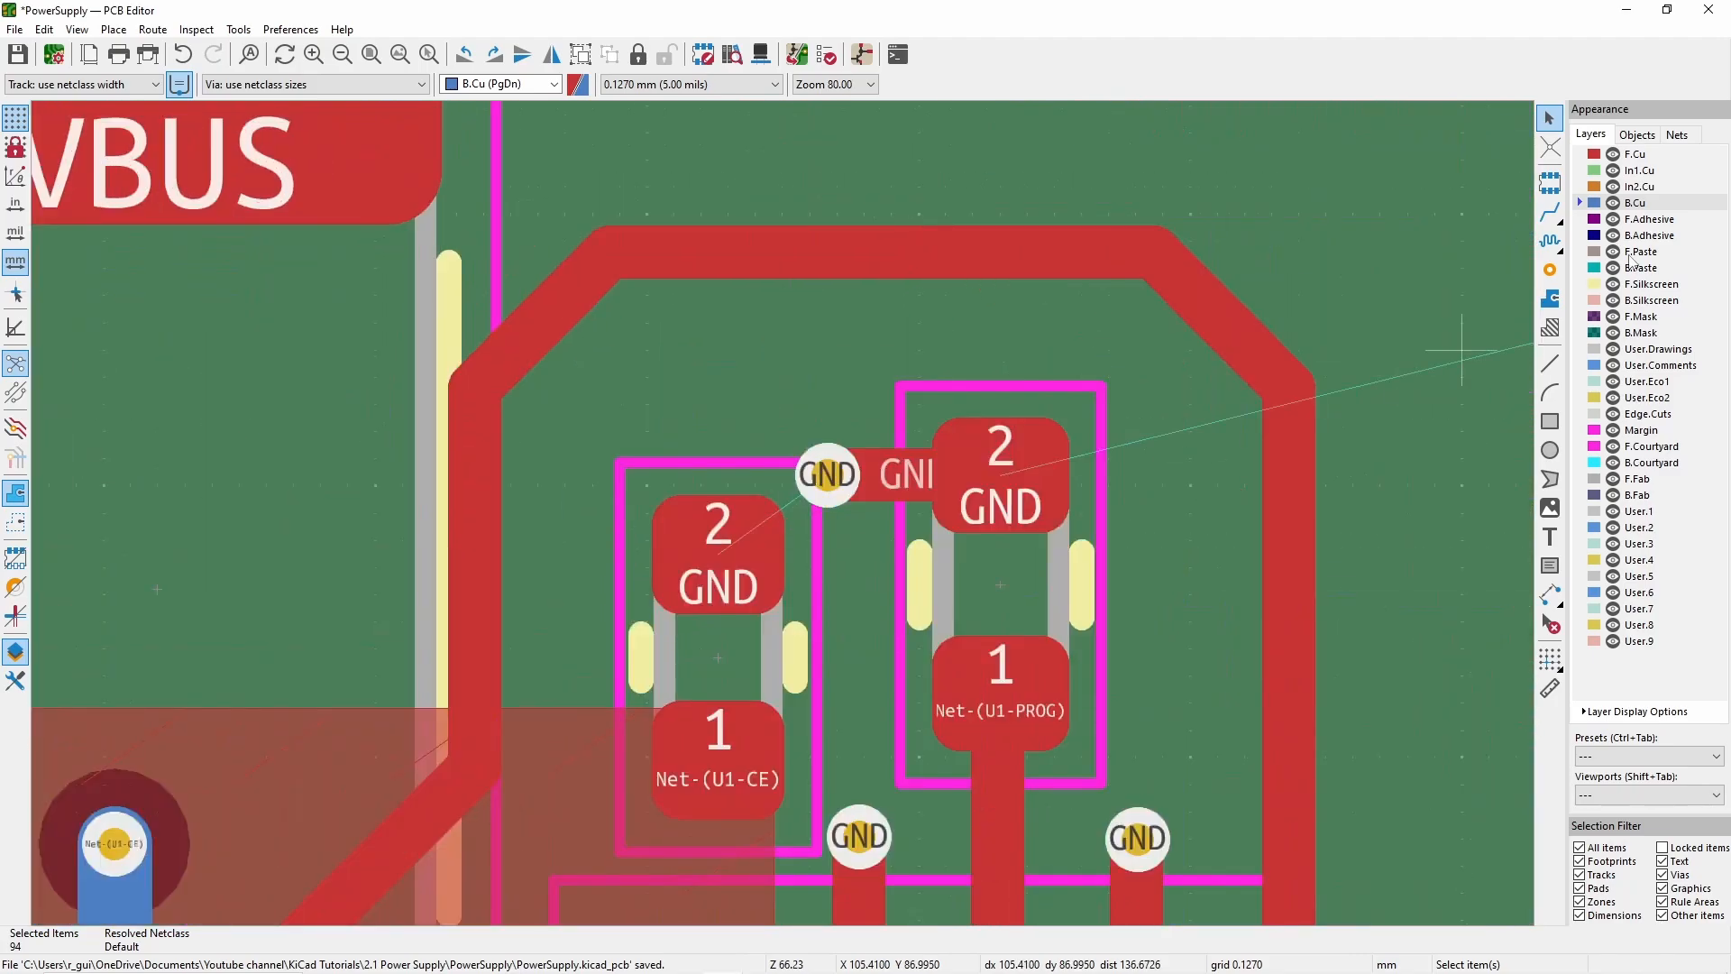
- Set the grid to 0.0100 mm and choose the 0.300/0.150 mm via size for track routing
{"action": "left_click", "coordinate": [1550, 212]}
{"action": "left_click", "coordinate": [719, 552]}
{"action": "key", "text": "Escape"}
{"action": "key", "text": "Escape"}
{"action": "left_click", "coordinate": [719, 85]}
{"action": "left_click", "coordinate": [678, 388]}
{"action": "key", "text": "x"}
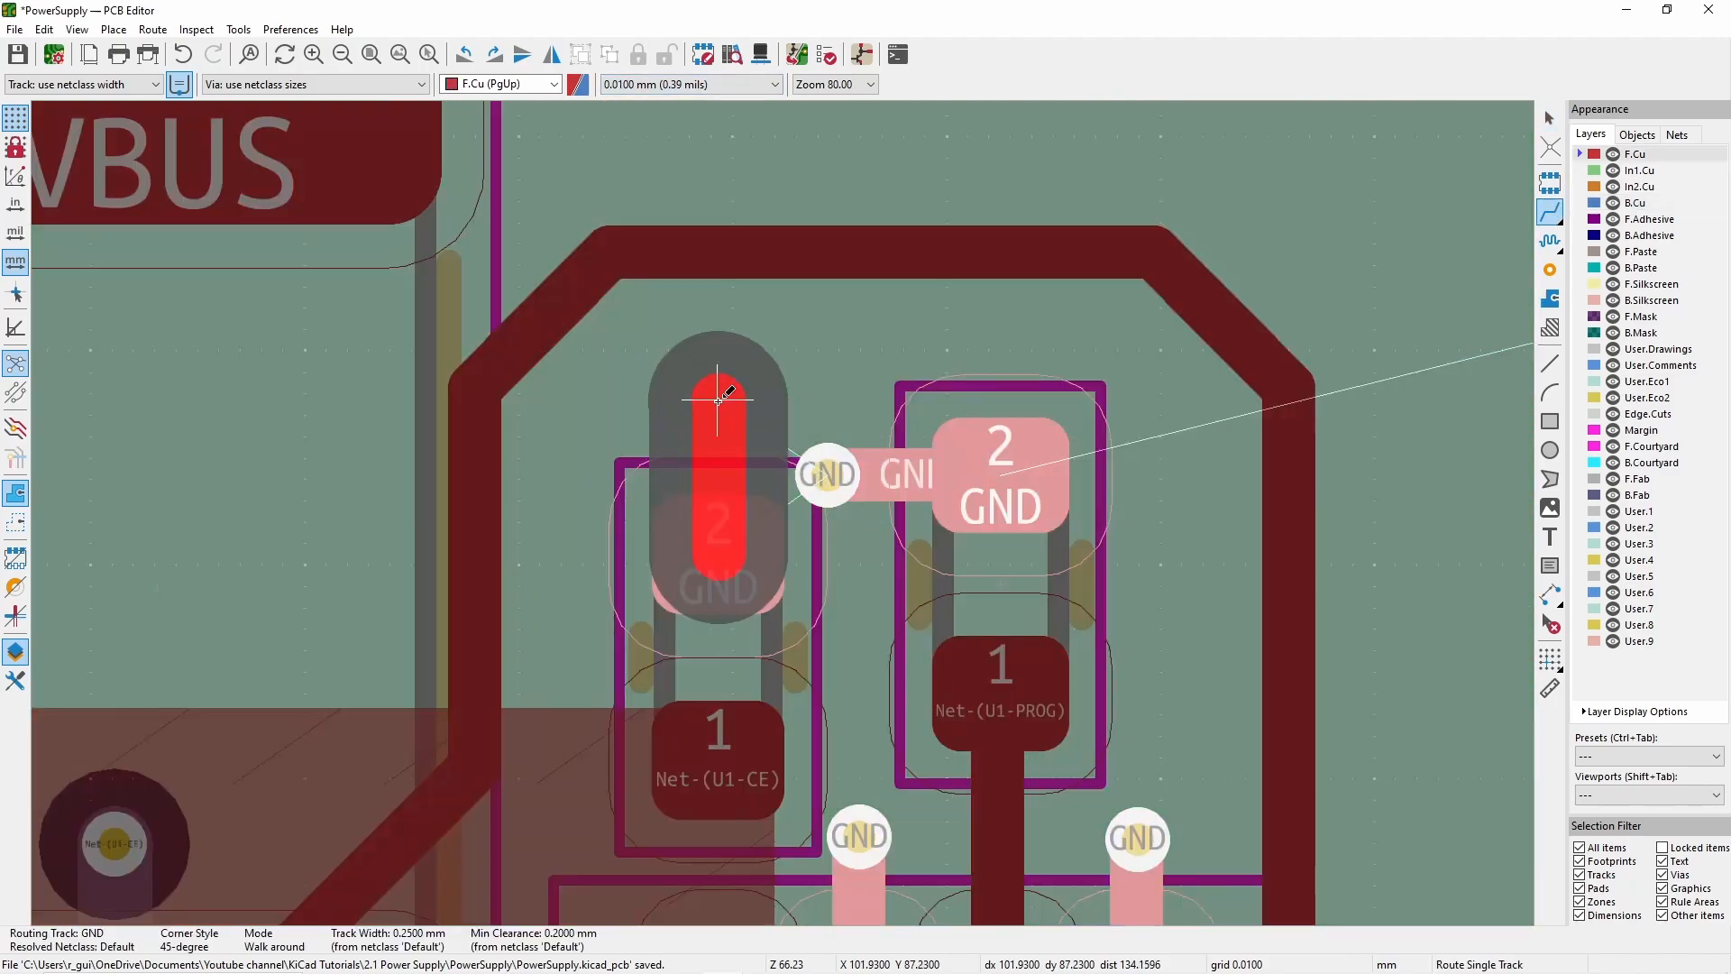
{"action": "key", "text": "Escape"}
{"action": "left_click", "coordinate": [329, 86]}
{"action": "left_click", "coordinate": [315, 117]}
- Route a short GND track from pad 2 of the Net-(U1-CE) component upward to a via, and refill all copper zones
{"action": "left_click", "coordinate": [718, 553]}
{"action": "key", "text": "v"}
{"action": "left_click", "coordinate": [719, 419]}
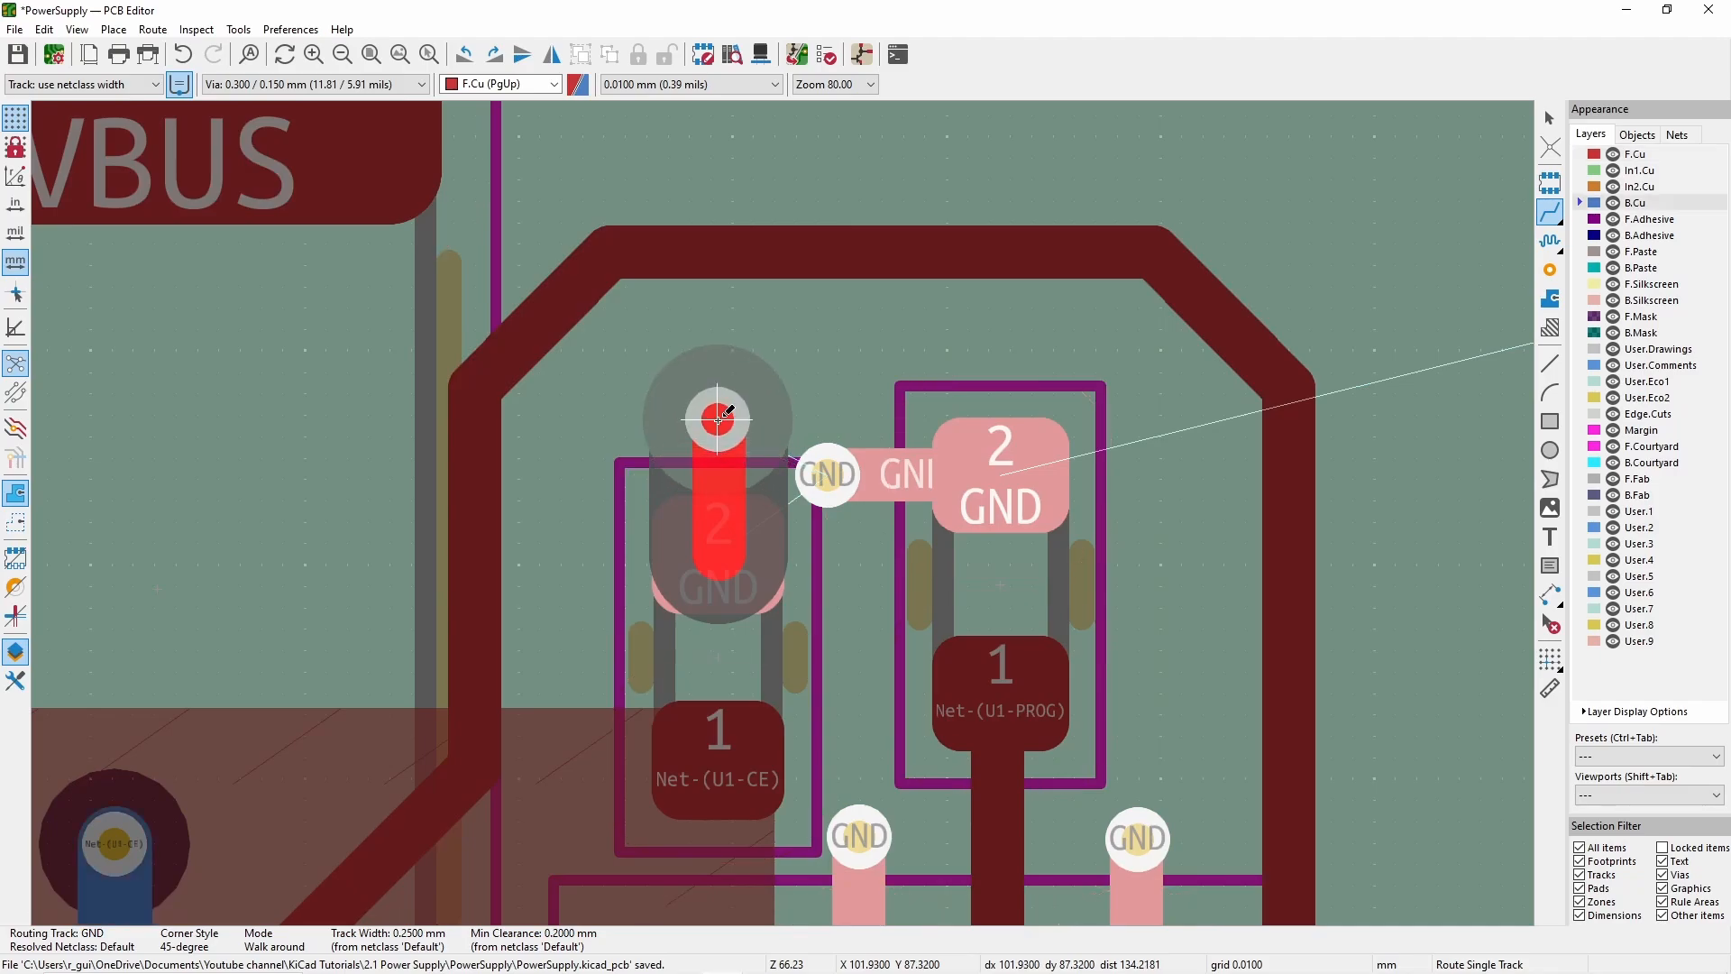
{"action": "key", "text": "Escape"}
{"action": "key", "text": "Escape"}
{"action": "scroll", "coordinate": [750, 462], "scroll_direction": "down", "scroll_amount": 2}
{"action": "scroll", "coordinate": [958, 559], "scroll_direction": "down", "scroll_amount": 1}
{"action": "key", "text": "b"}
{"action": "scroll", "coordinate": [1245, 182], "scroll_direction": "down", "scroll_amount": 1}
{"action": "scroll", "coordinate": [784, 514], "scroll_direction": "down", "scroll_amount": 2}
{"action": "left_click", "coordinate": [786, 569]}
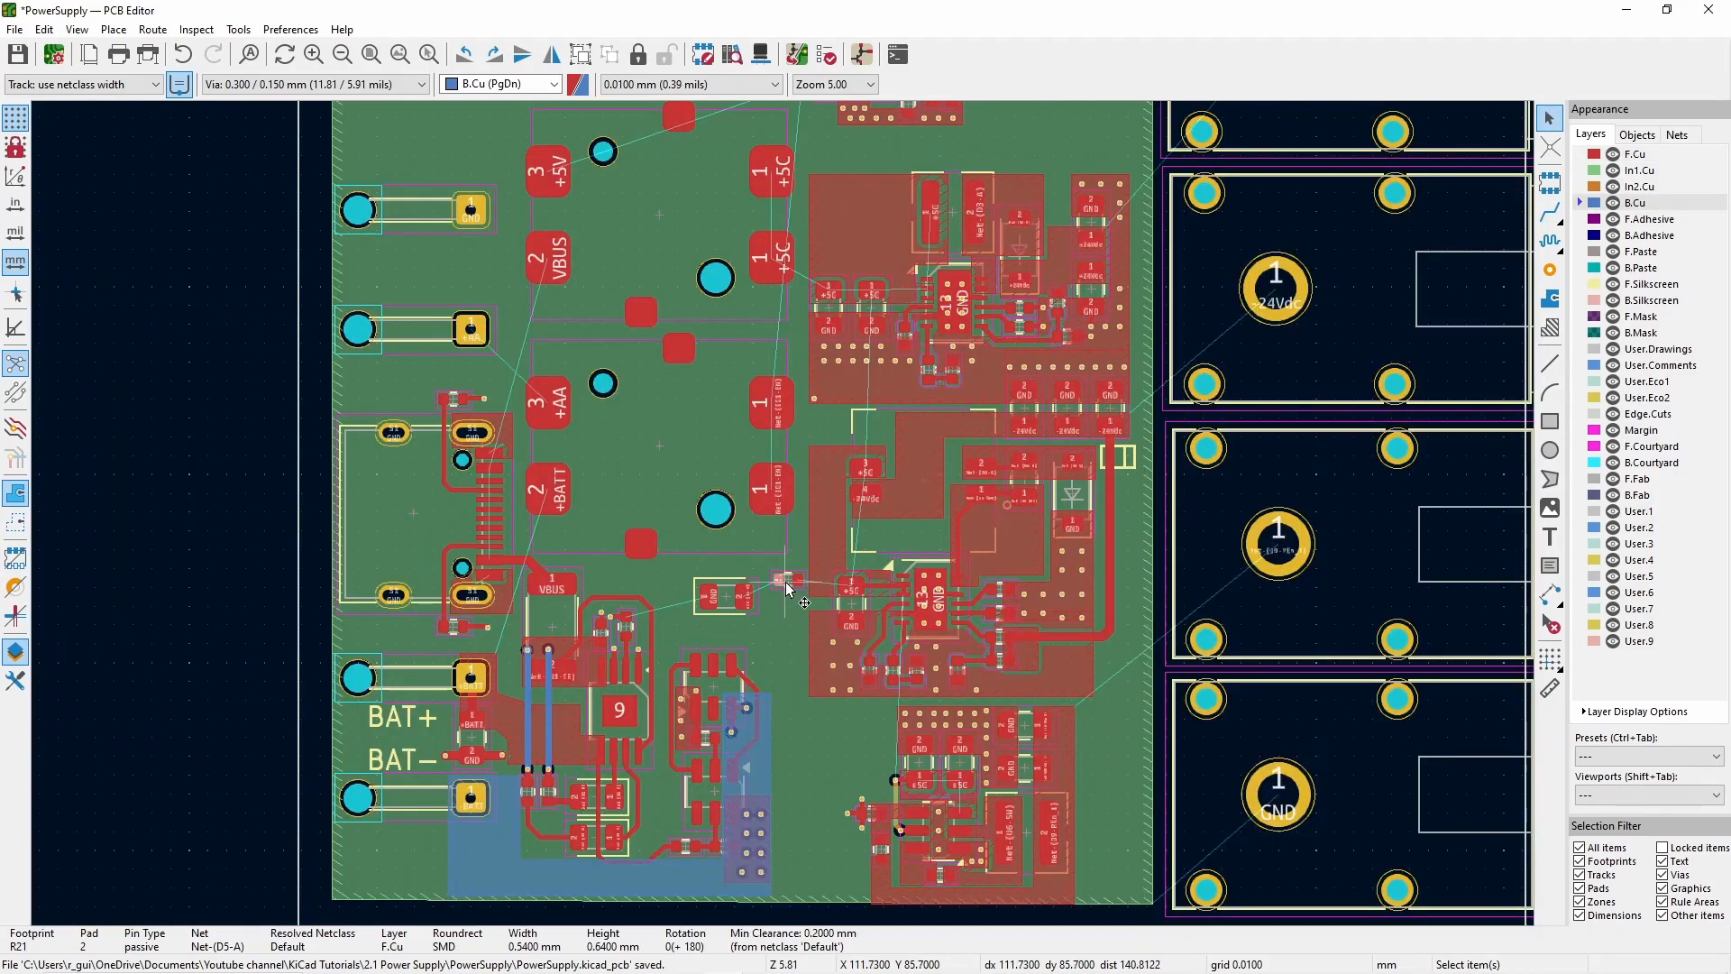
{"action": "left_click", "coordinate": [795, 569]}
- Start a copper zone on B.Cu for the +5V net beside the switch's +5V pad, using a 0.1270 mm grid
{"action": "scroll", "coordinate": [714, 918], "scroll_direction": "down", "scroll_amount": 1}
{"action": "scroll", "coordinate": [823, 365], "scroll_direction": "up", "scroll_amount": 3}
{"action": "middle_click_drag", "start_coordinate": [809, 443], "coordinate": [1031, 479]}
{"action": "left_click", "coordinate": [1550, 299]}
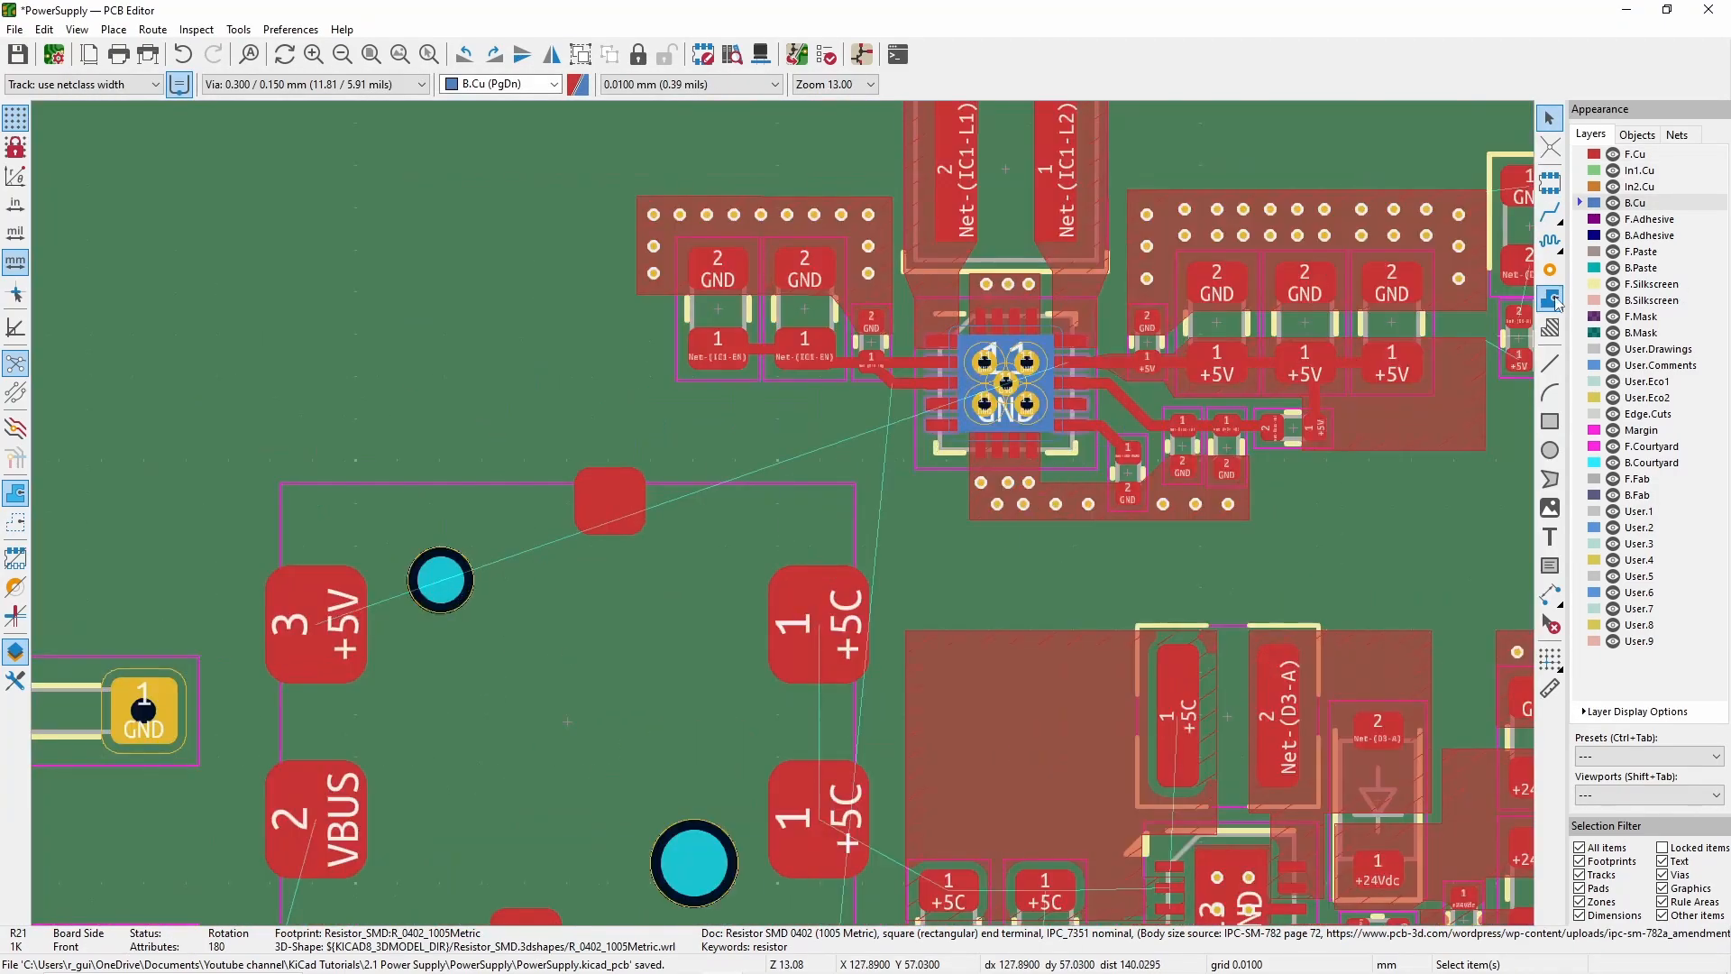
{"action": "middle_click_drag", "start_coordinate": [464, 606], "coordinate": [784, 524]}
{"action": "scroll", "coordinate": [785, 524], "scroll_direction": "up", "scroll_amount": 1}
{"action": "left_click", "coordinate": [482, 641]}
{"action": "left_click", "coordinate": [289, 204]}
{"action": "left_click", "coordinate": [715, 657]}
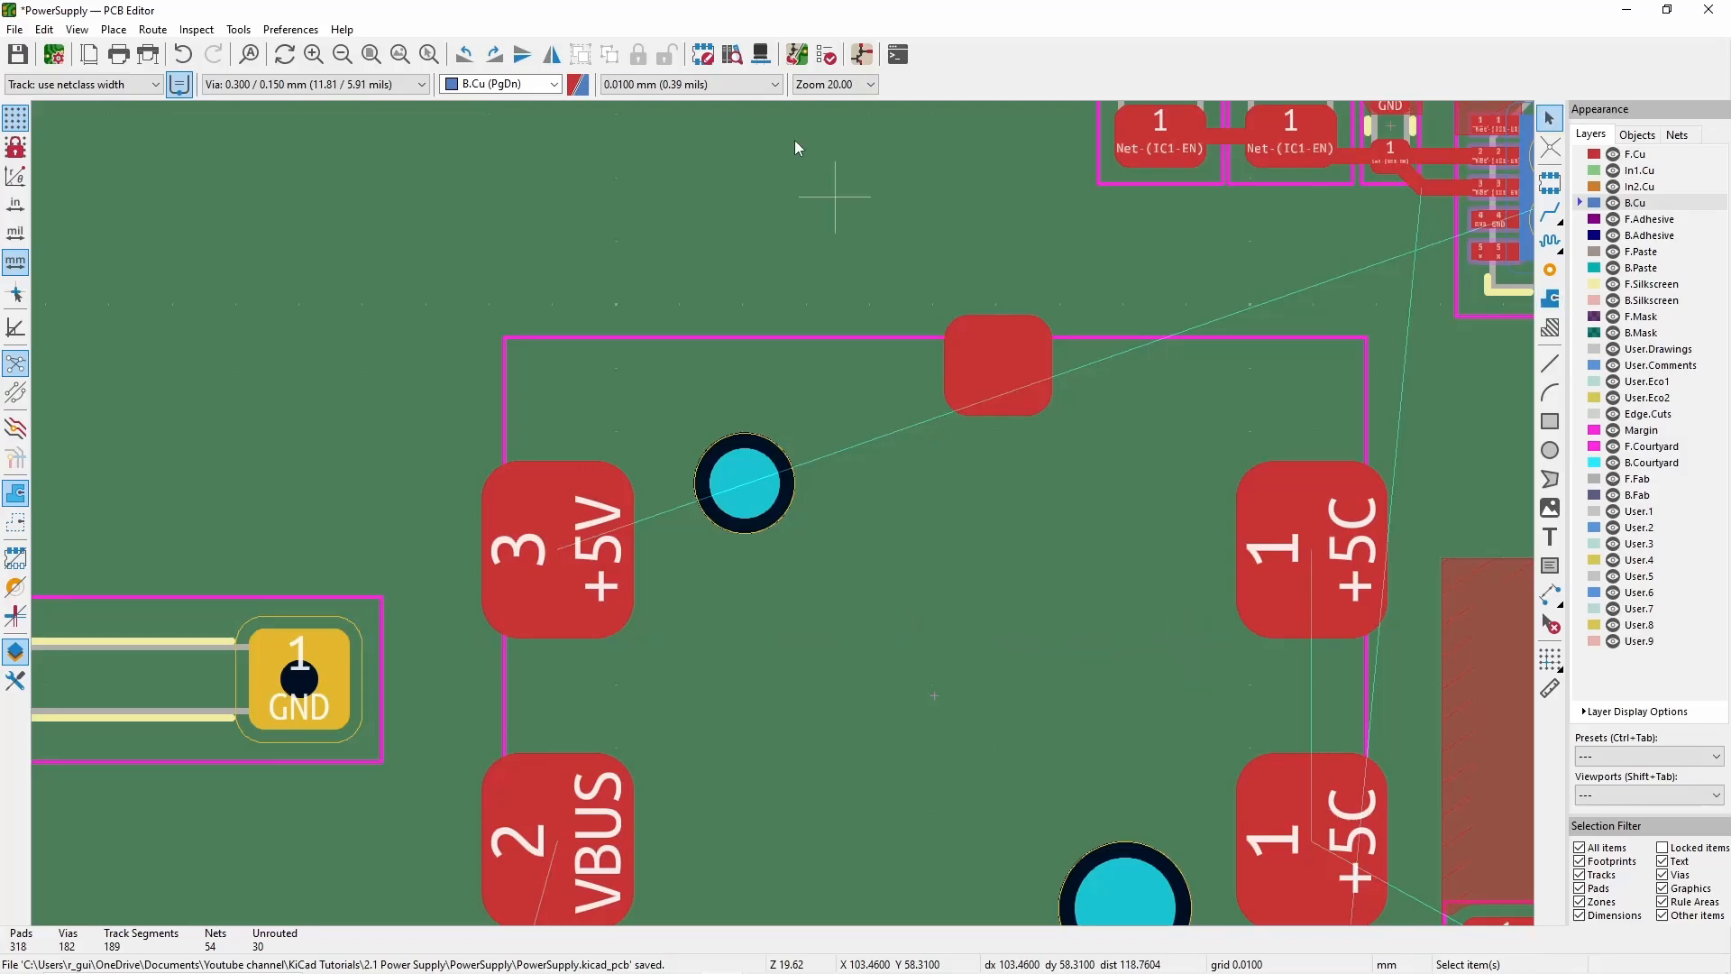
{"action": "left_click", "coordinate": [686, 84]}
{"action": "left_click", "coordinate": [685, 225]}
{"action": "left_click", "coordinate": [477, 639]}
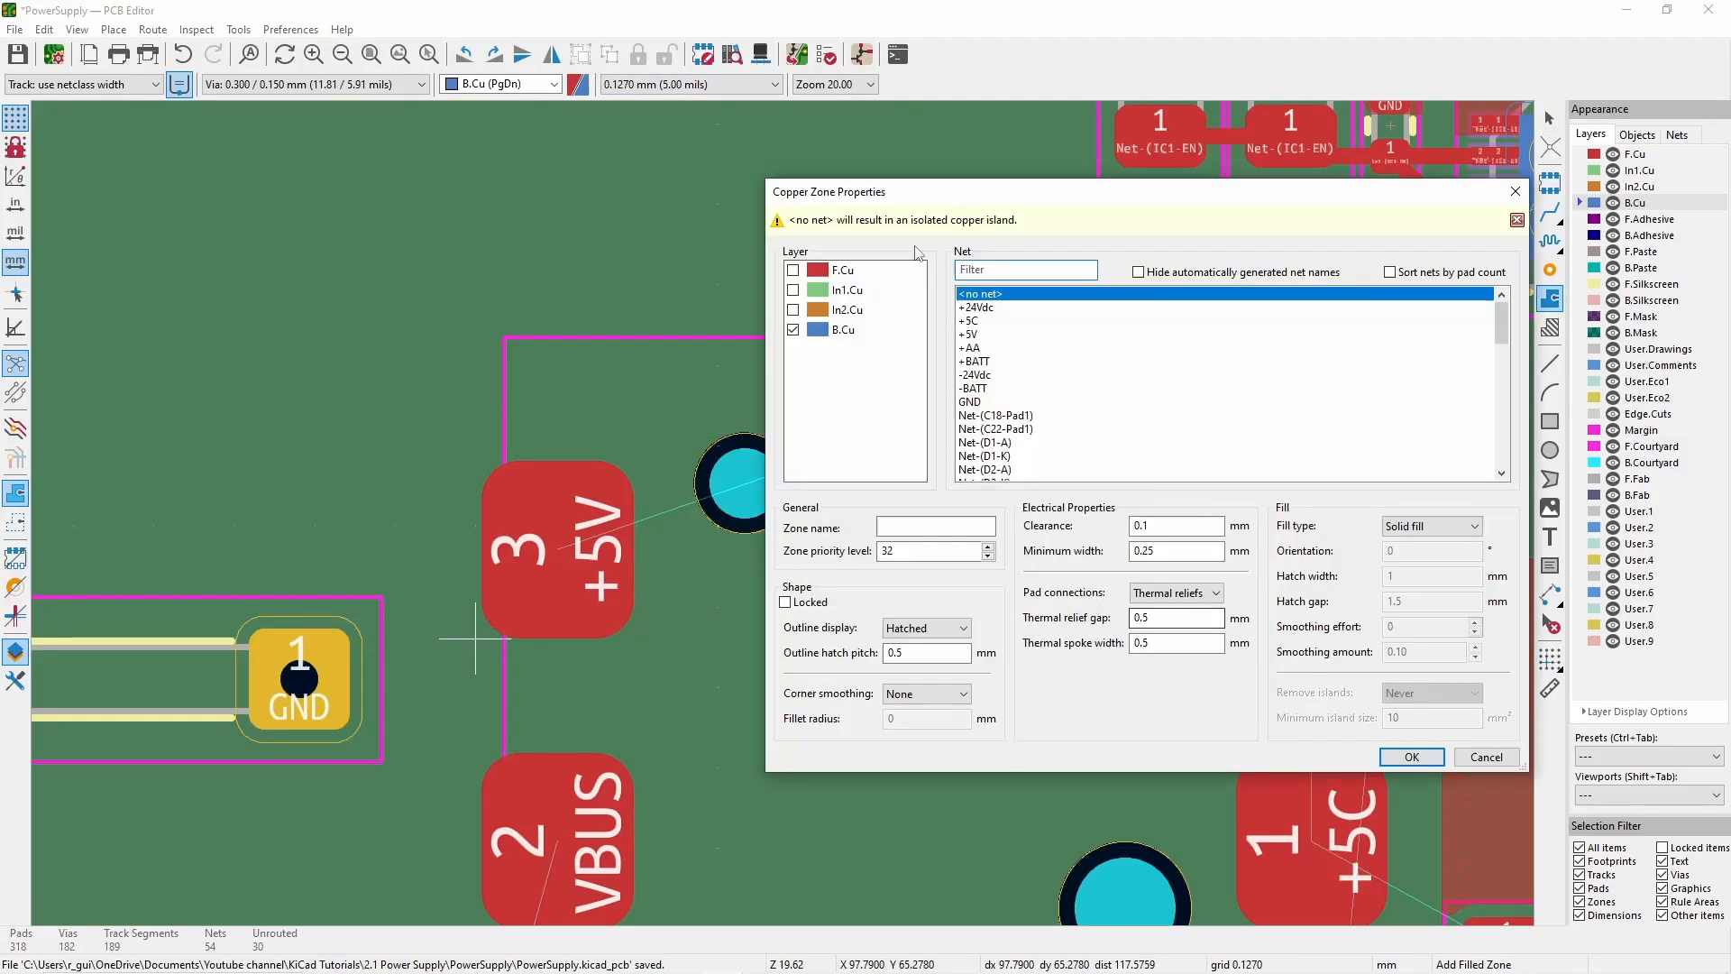
{"action": "left_click", "coordinate": [972, 272]}
{"action": "type", "text": "5v"}
{"action": "left_click", "coordinate": [971, 310]}
{"action": "left_click", "coordinate": [1410, 753]}
- Draw the +5V zone's corners from the switch's +5V pad toward the IC1 block, close the outline and open its properties
{"action": "left_click", "coordinate": [1162, 639]}
{"action": "left_click", "coordinate": [1161, 414]}
{"action": "scroll", "coordinate": [1162, 415], "scroll_direction": "down", "scroll_amount": 3}
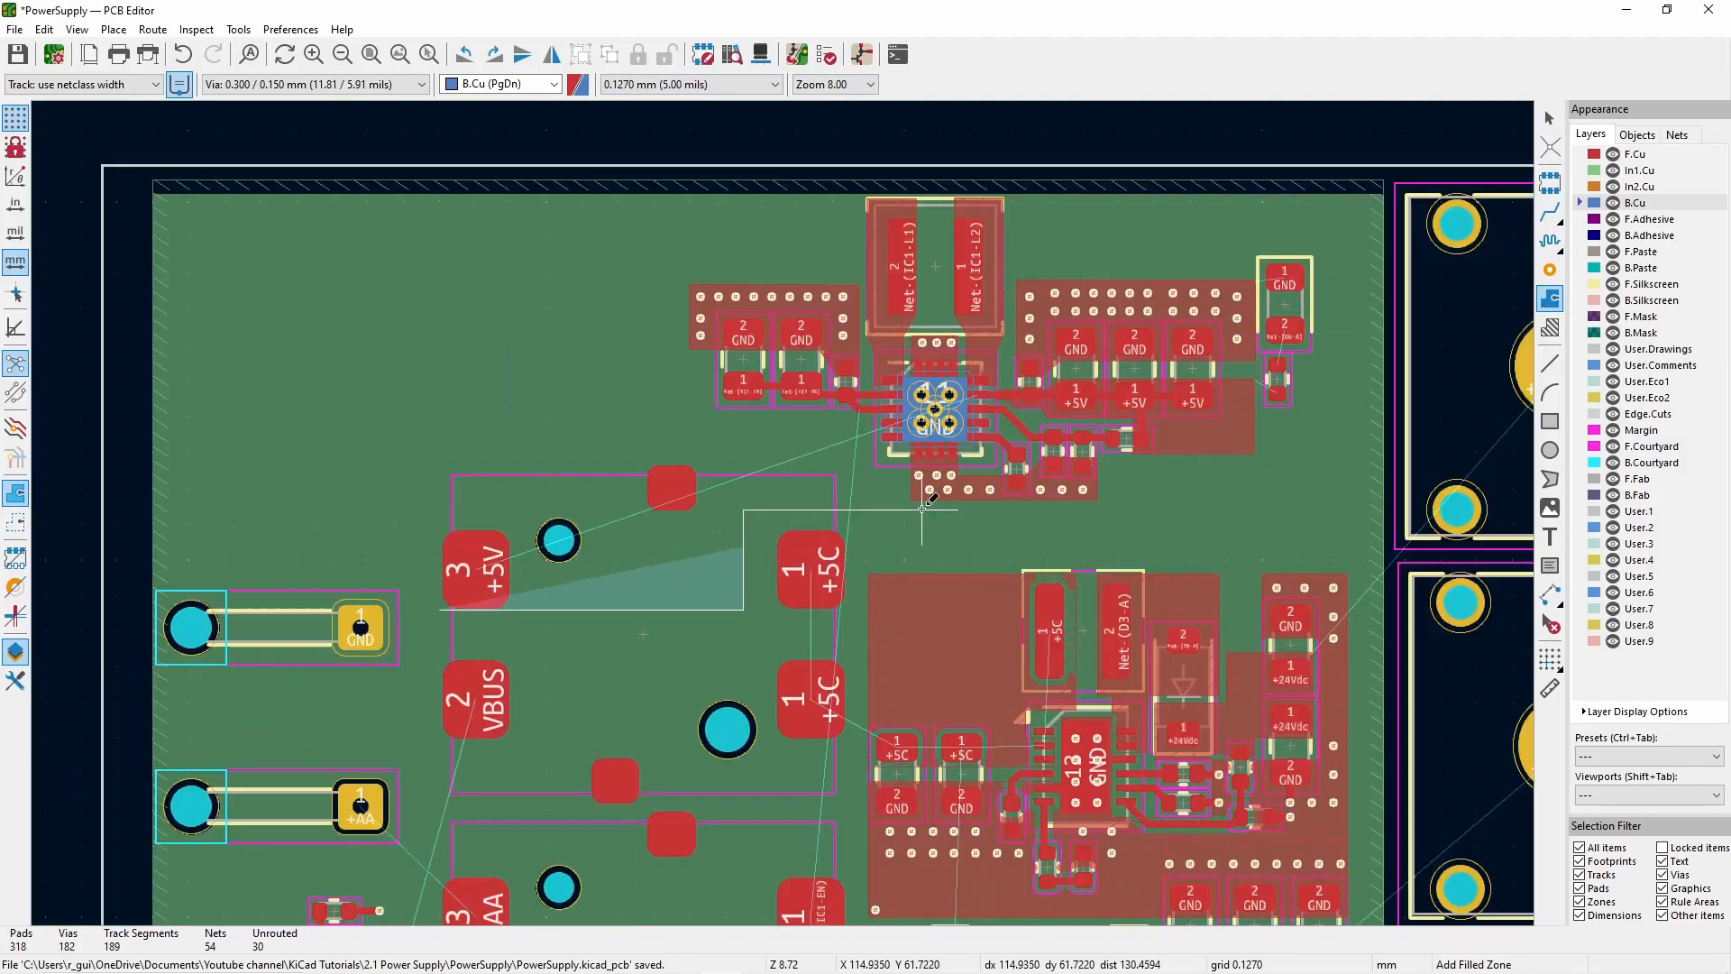
{"action": "scroll", "coordinate": [1047, 510], "scroll_direction": "up", "scroll_amount": 3}
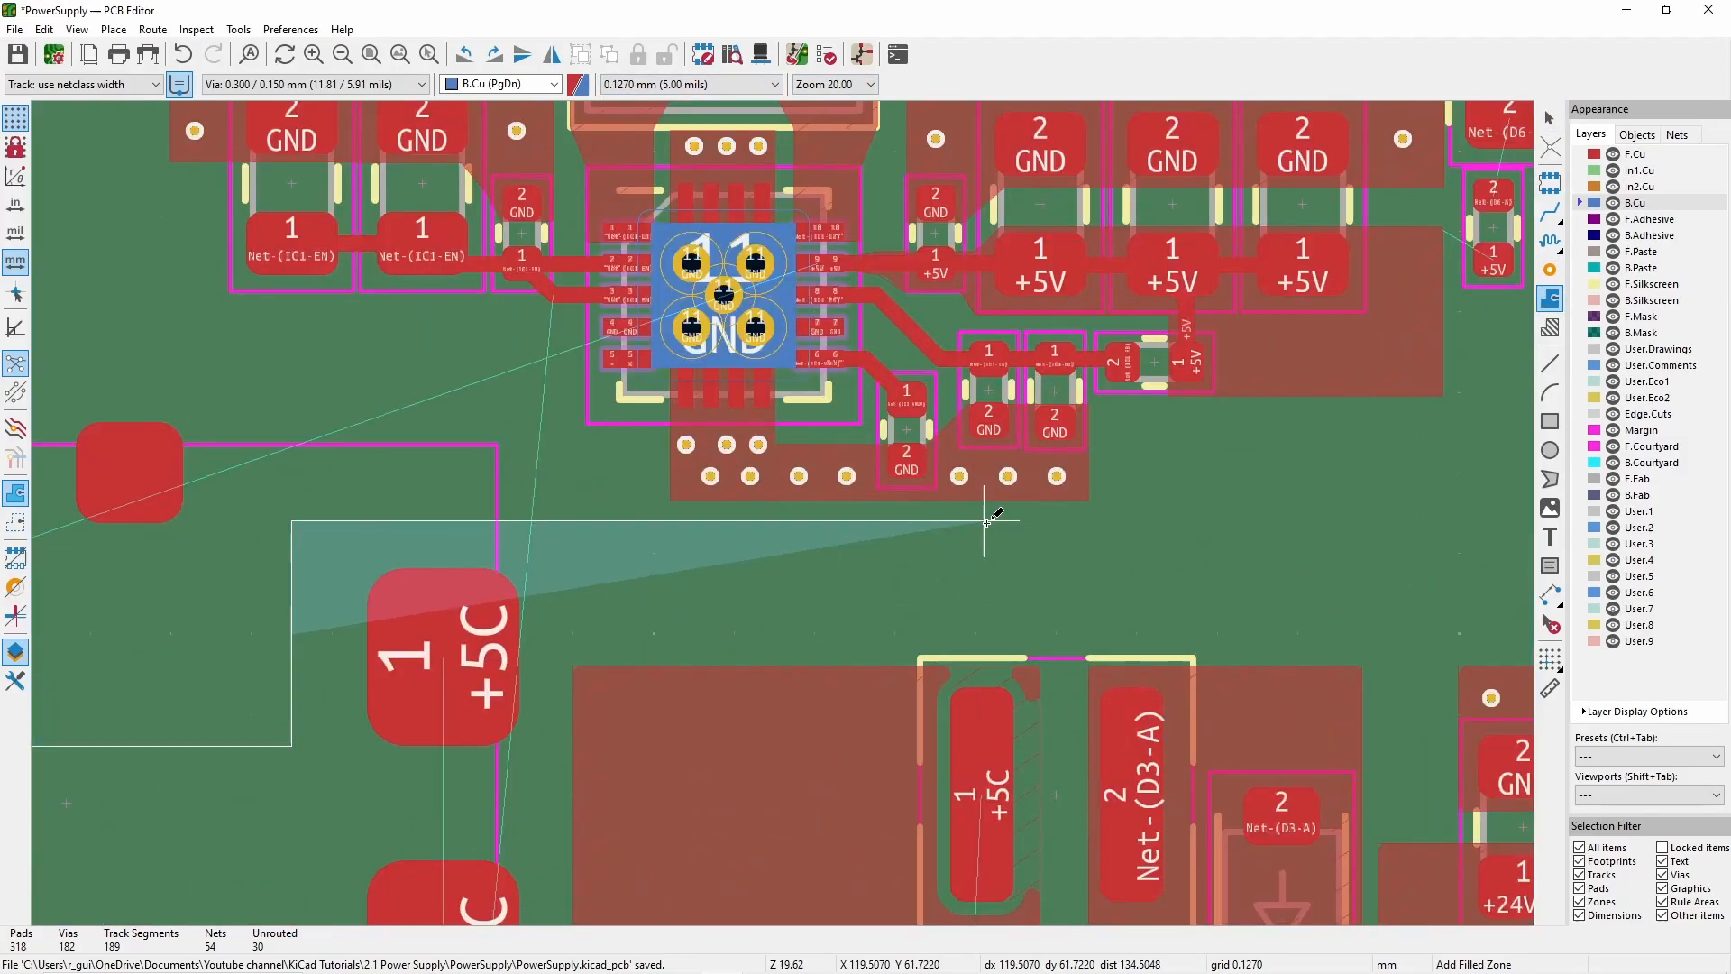
{"action": "right_click", "coordinate": [289, 563]}
{"action": "left_click", "coordinate": [334, 599]}
{"action": "left_click_drag", "start_coordinate": [291, 522], "coordinate": [291, 554]}
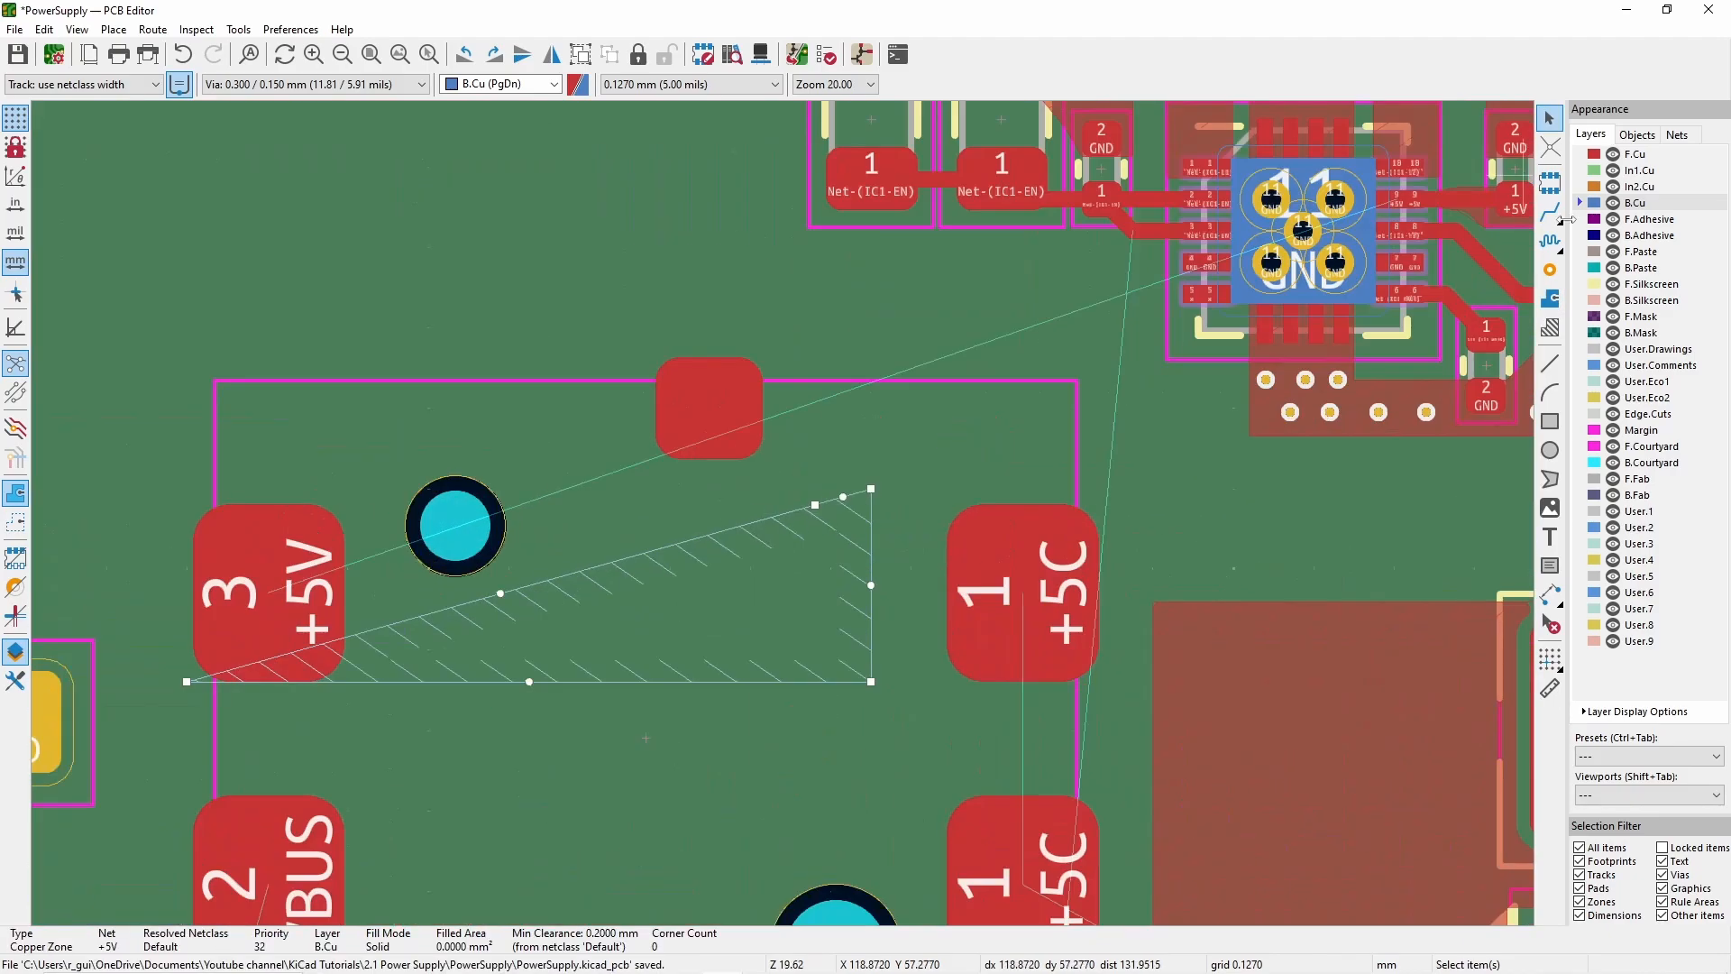
{"action": "key", "text": "e"}
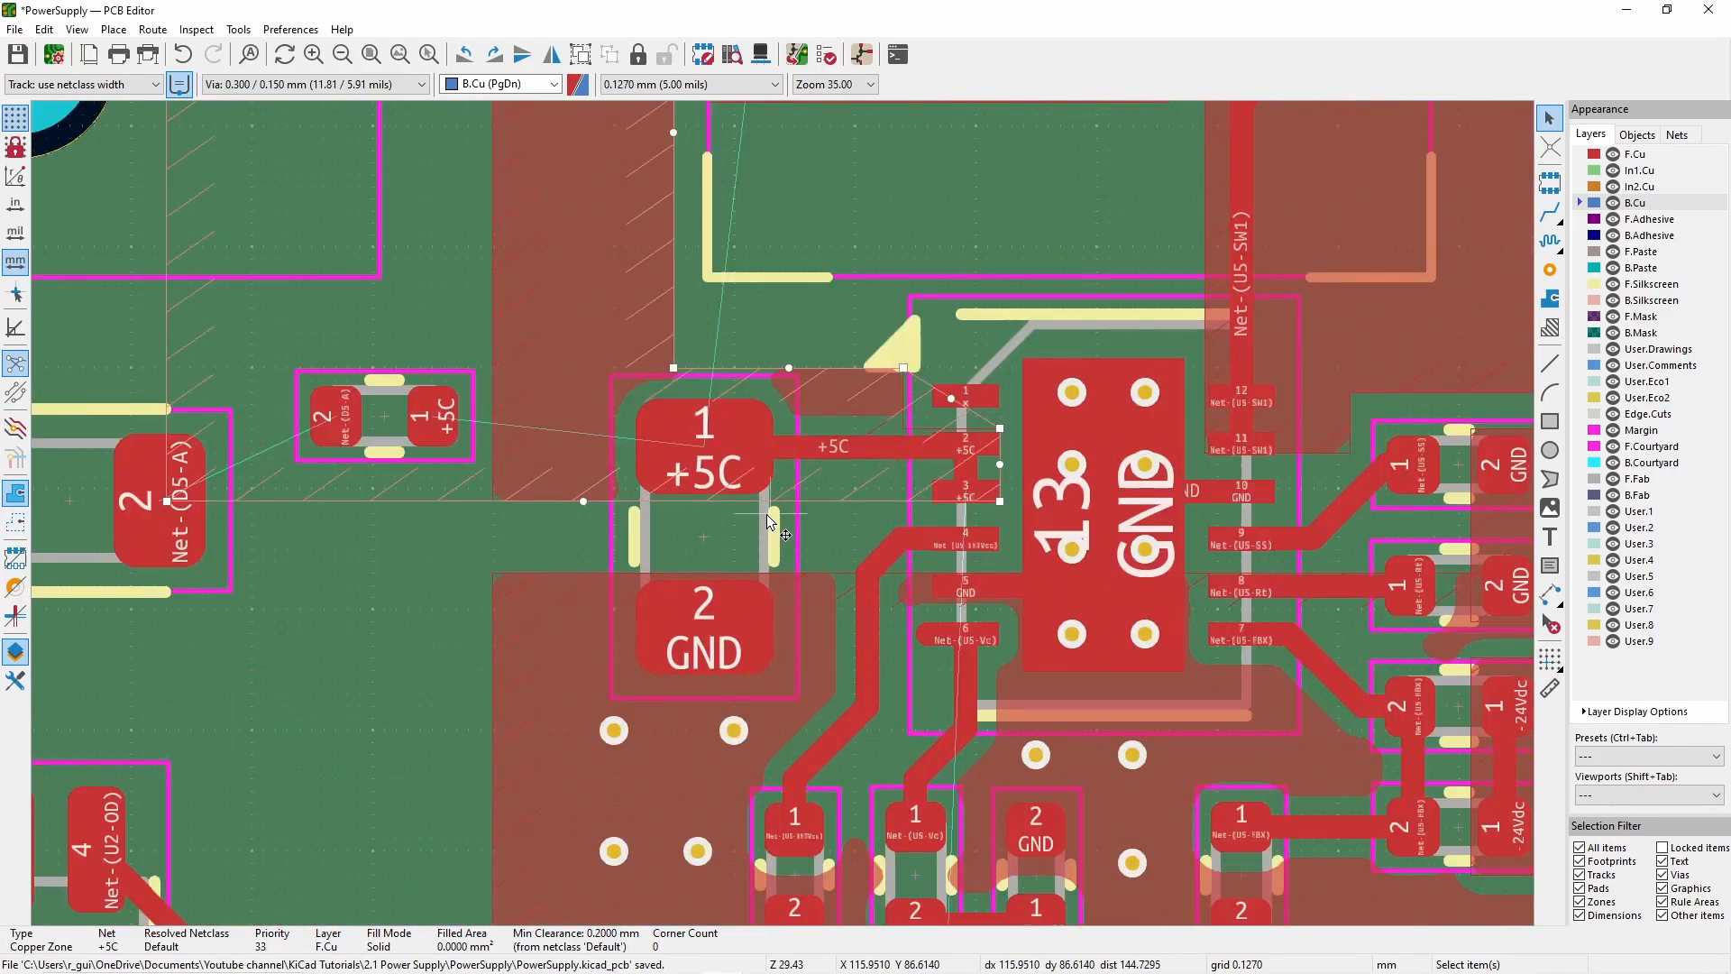
- Extend the F.Cu +5C zone down past the U5 block and across to the +5C pads of the U6 input capacitors
{"action": "scroll", "coordinate": [767, 514], "scroll_direction": "down", "scroll_amount": 3}
{"action": "scroll", "coordinate": [869, 753], "scroll_direction": "up", "scroll_amount": 1}
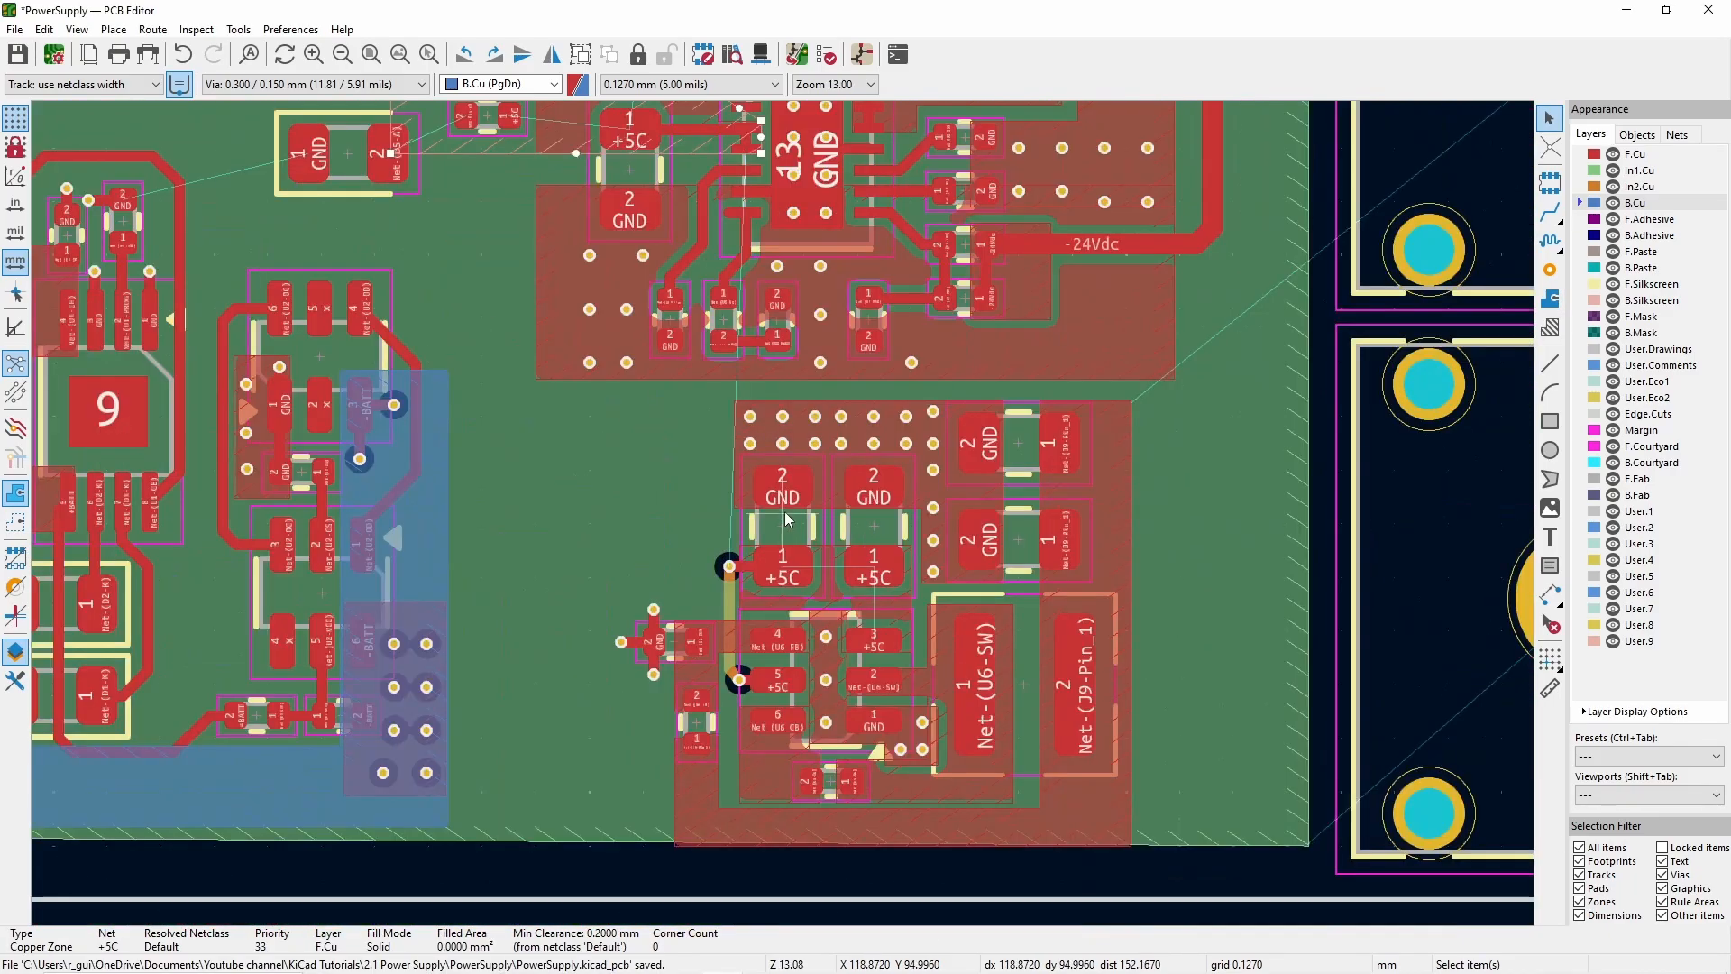
{"action": "scroll", "coordinate": [782, 514], "scroll_direction": "down", "scroll_amount": 1}
{"action": "scroll", "coordinate": [639, 323], "scroll_direction": "up", "scroll_amount": 2}
{"action": "left_click_drag", "start_coordinate": [516, 412], "coordinate": [734, 673]}
{"action": "scroll", "coordinate": [570, 912], "scroll_direction": "down", "scroll_amount": 1}
{"action": "scroll", "coordinate": [783, 513], "scroll_direction": "up", "scroll_amount": 1}
{"action": "middle_click_drag", "start_coordinate": [760, 781], "coordinate": [792, 546]}
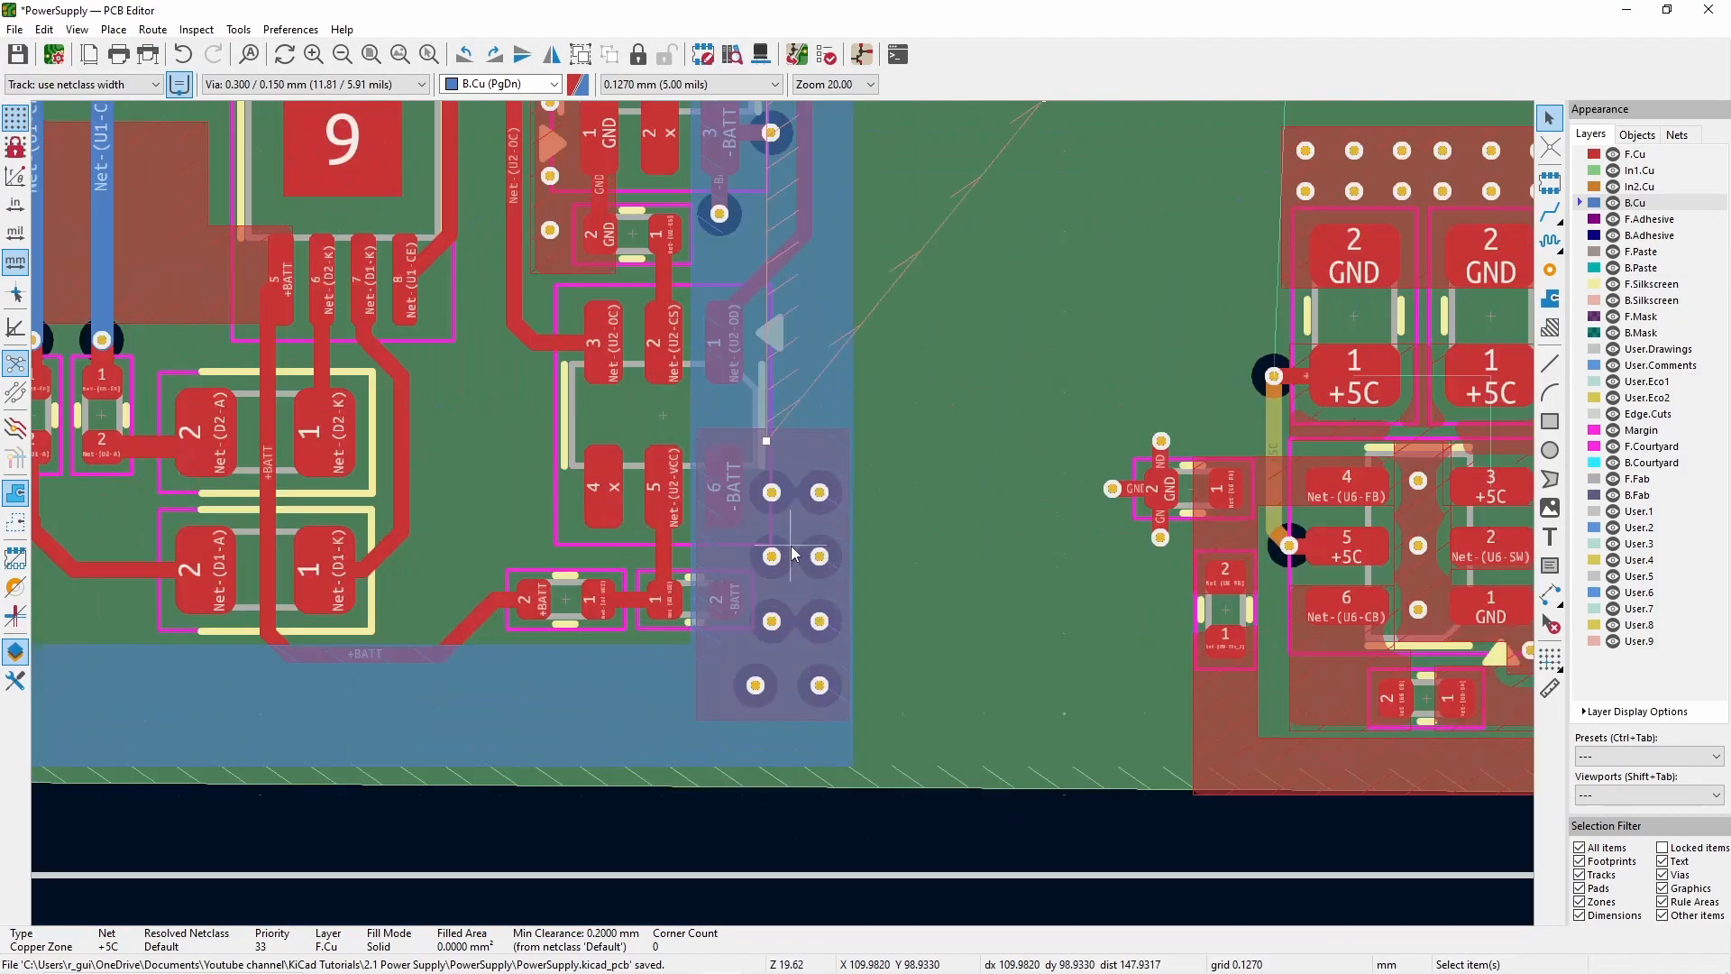
{"action": "left_click_drag", "start_coordinate": [766, 439], "coordinate": [767, 787]}
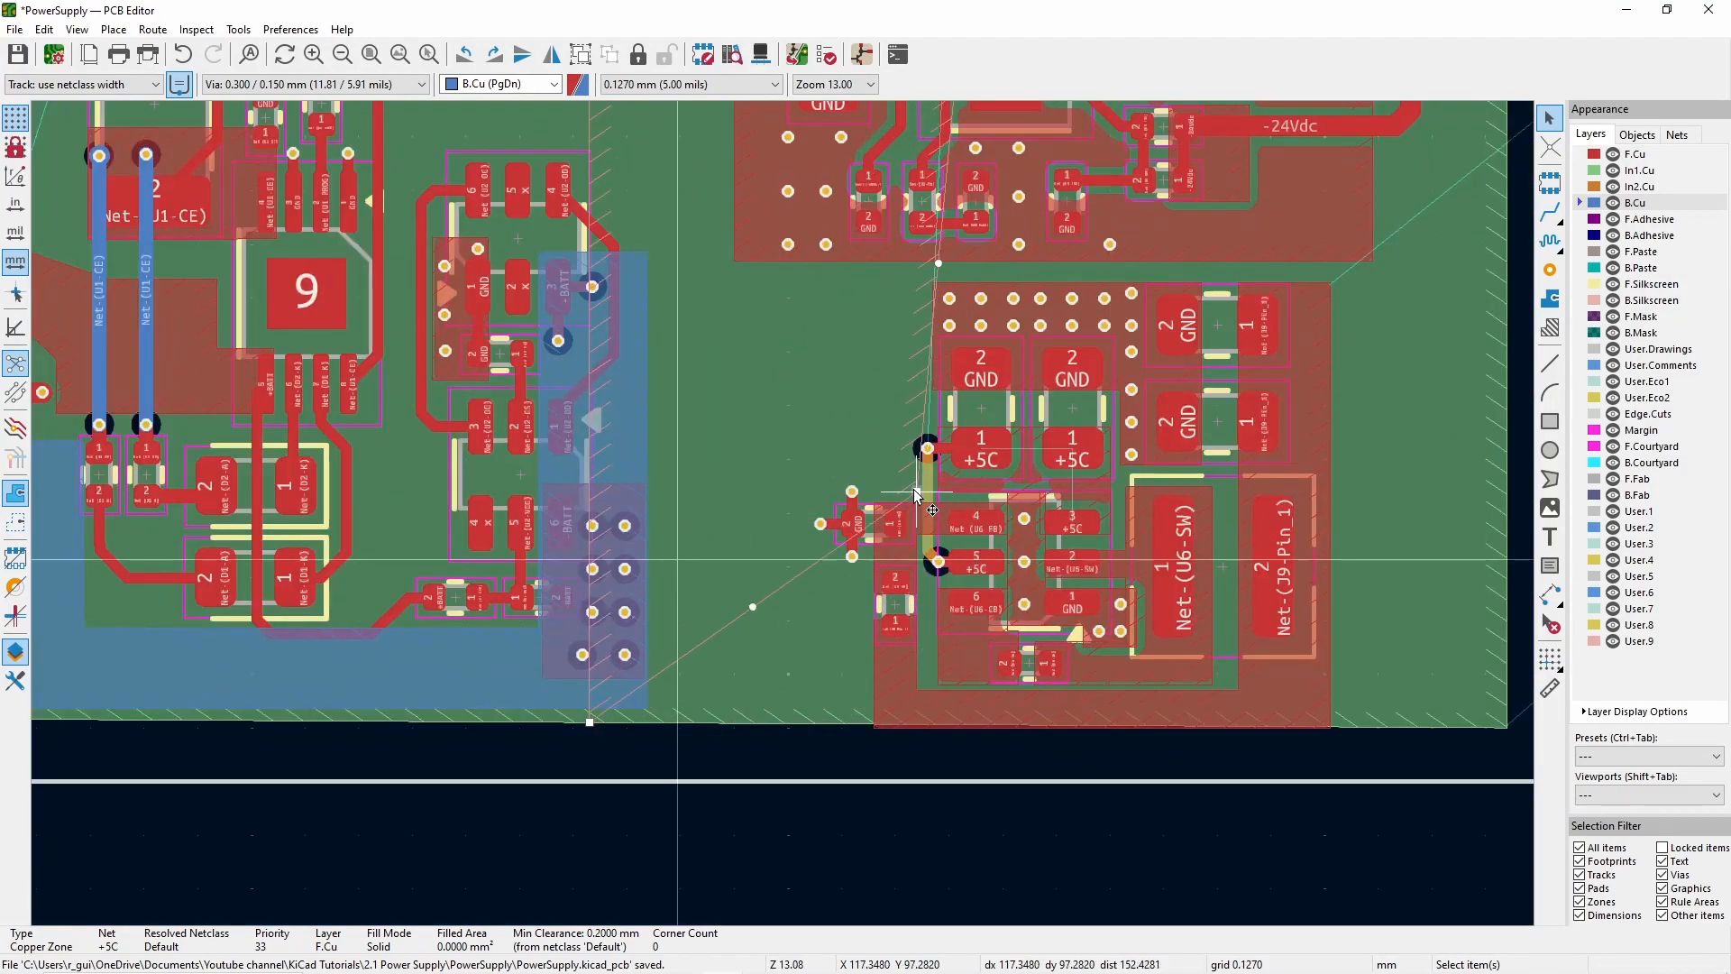
{"action": "left_click", "coordinate": [589, 509]}
{"action": "scroll", "coordinate": [801, 566], "scroll_direction": "up", "scroll_amount": 1}
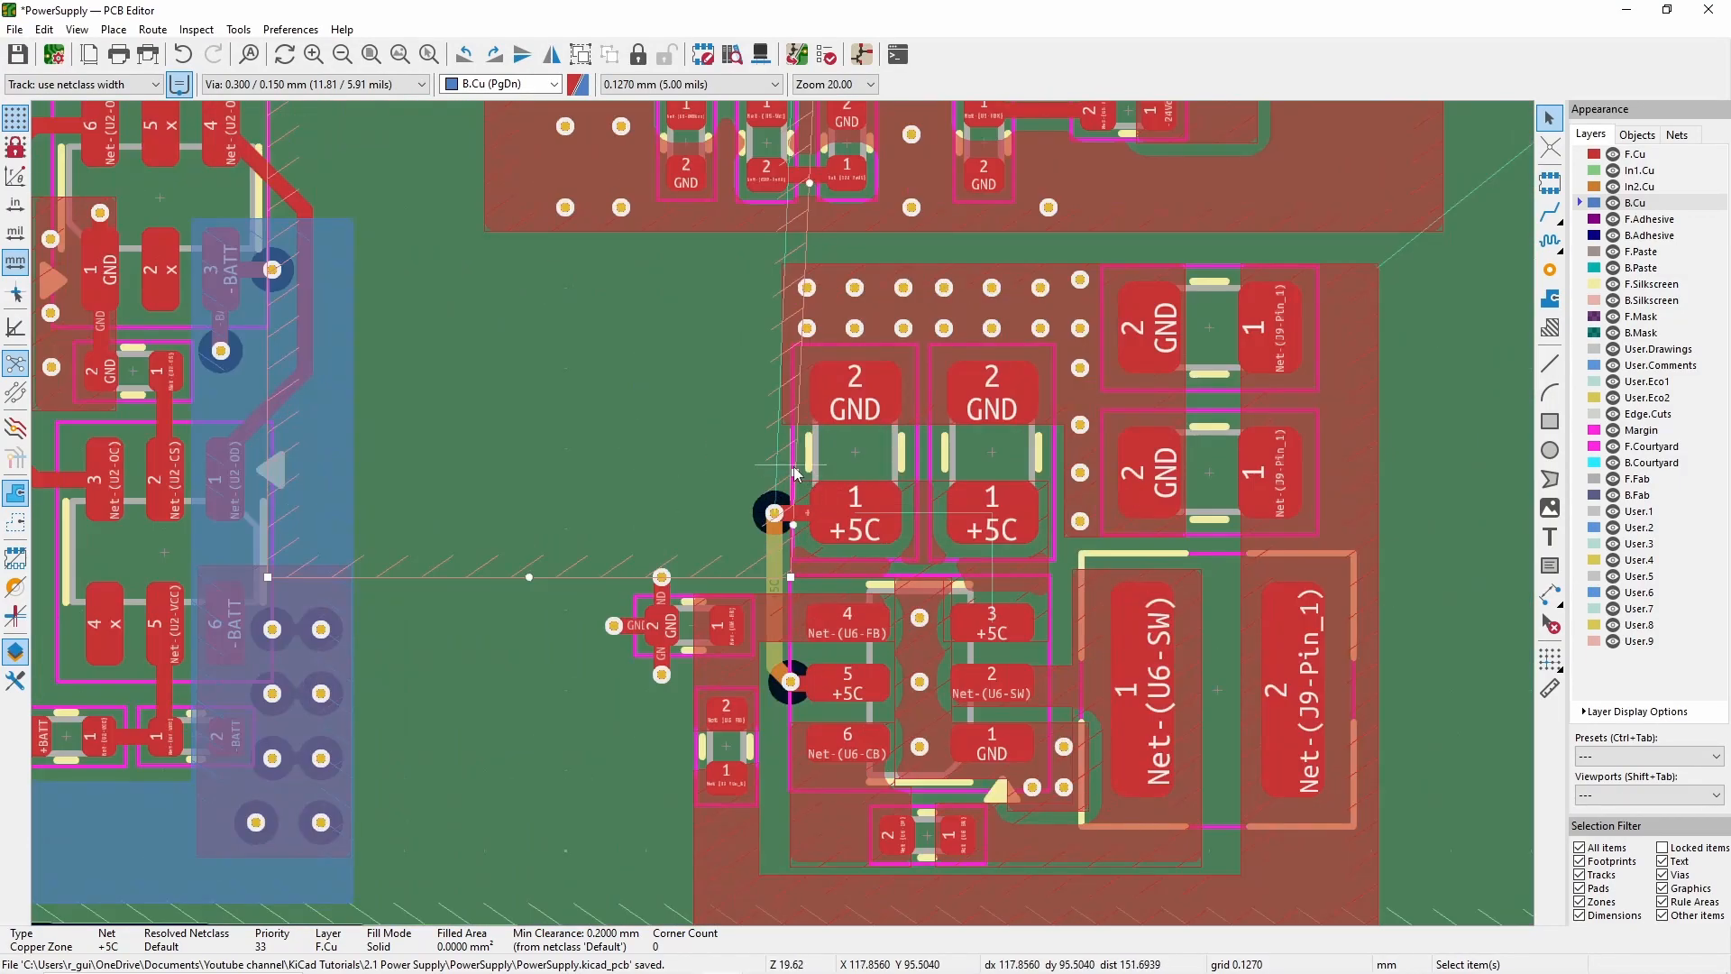
{"action": "scroll", "coordinate": [1037, 451], "scroll_direction": "up", "scroll_amount": 3}
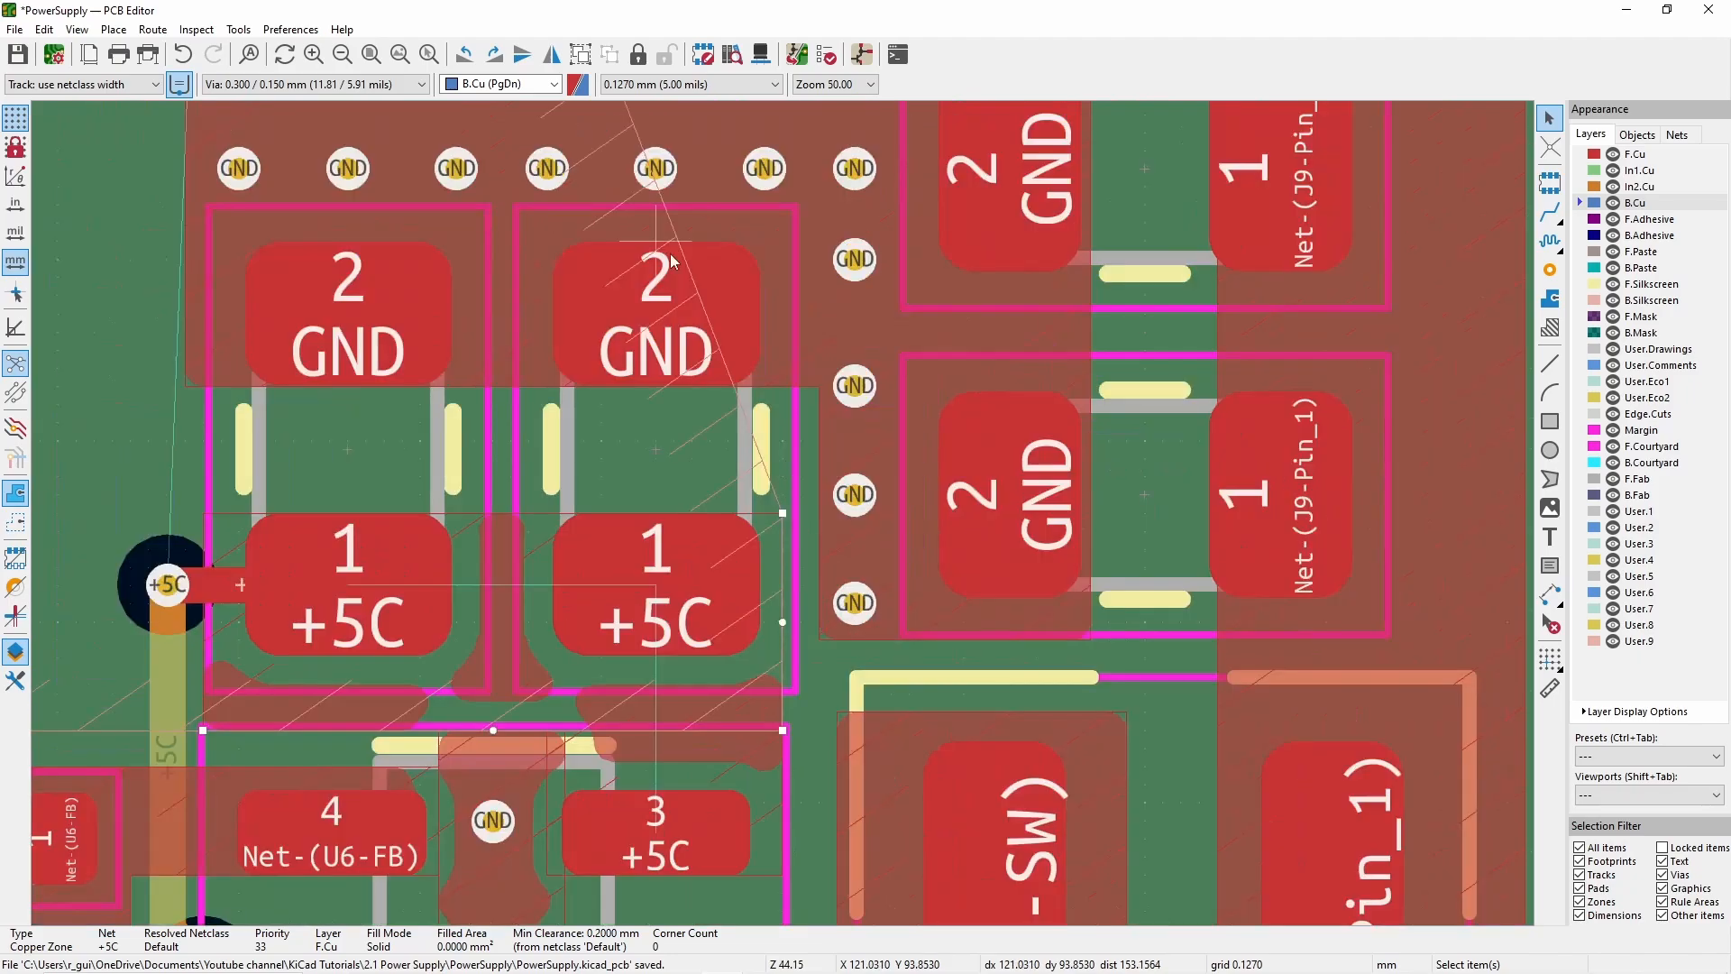
{"action": "scroll", "coordinate": [813, 401], "scroll_direction": "down", "scroll_amount": 5}
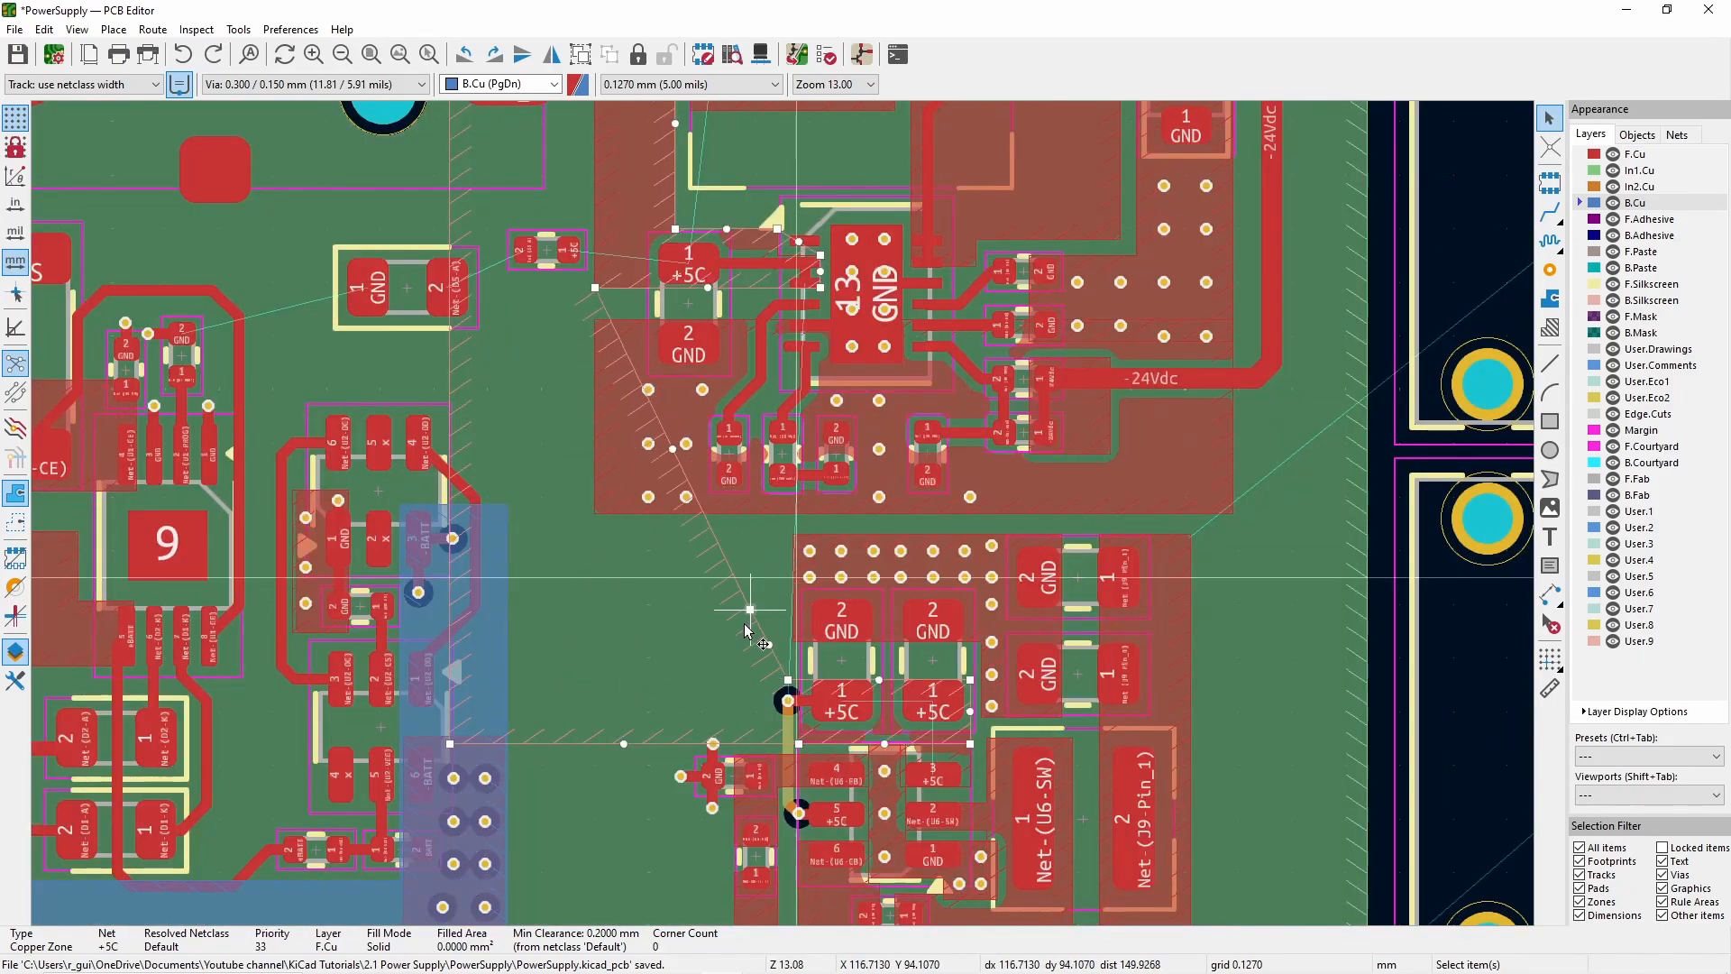
- Reshape the inner corner of the +5C zone beside the U6 capacitors and refill all copper zones
{"action": "key", "text": "b"}
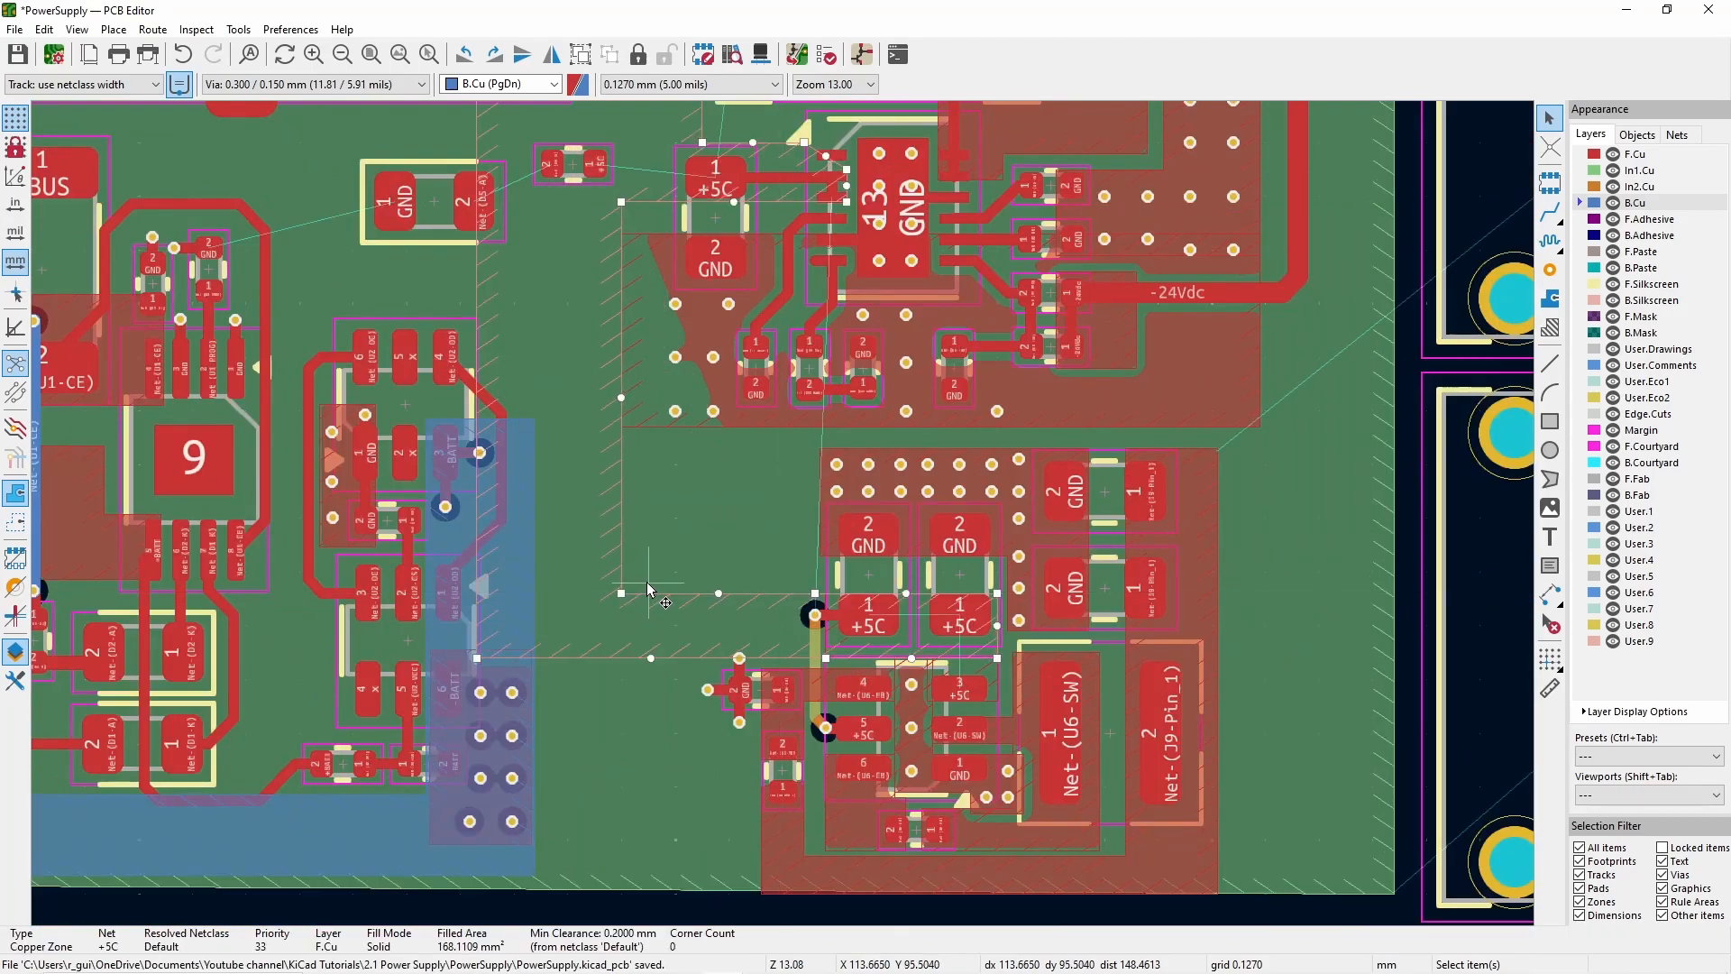
{"action": "key", "text": "b"}
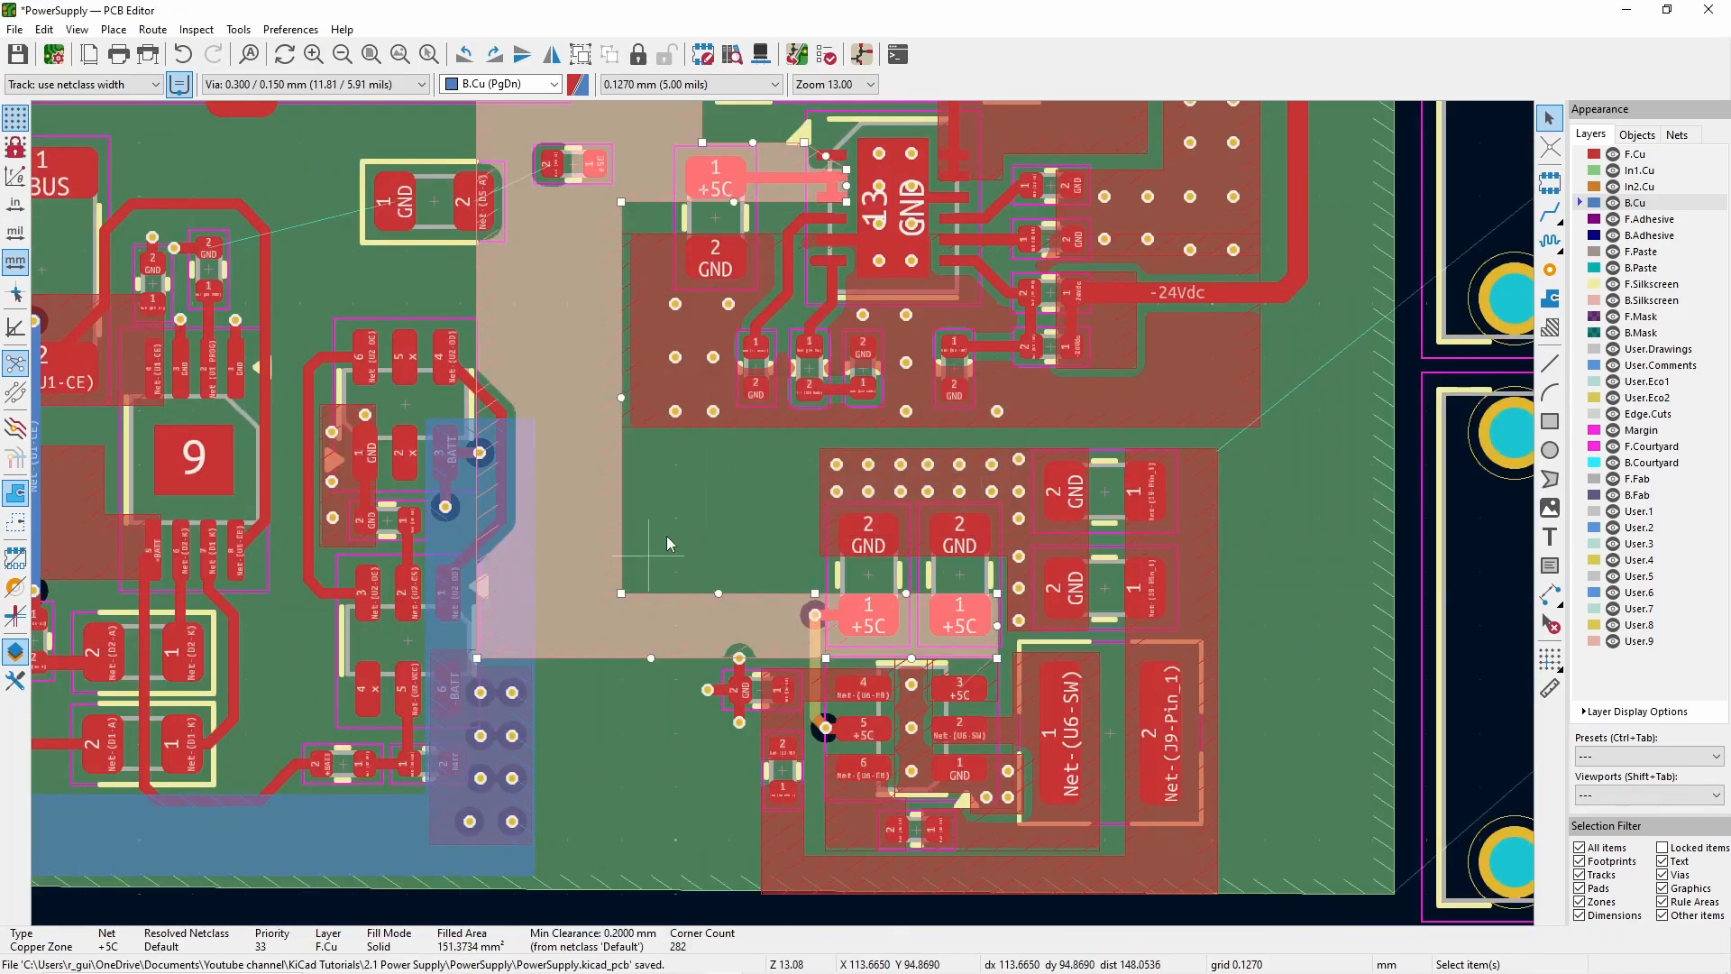
{"action": "left_click", "coordinate": [666, 537]}
{"action": "scroll", "coordinate": [658, 545], "scroll_direction": "up", "scroll_amount": 2}
{"action": "scroll", "coordinate": [659, 581], "scroll_direction": "down", "scroll_amount": 2}
{"action": "left_click", "coordinate": [761, 593]}
{"action": "middle_click_drag", "start_coordinate": [761, 592], "coordinate": [1034, 502]}
{"action": "left_click_drag", "start_coordinate": [1088, 502], "coordinate": [1079, 503]}
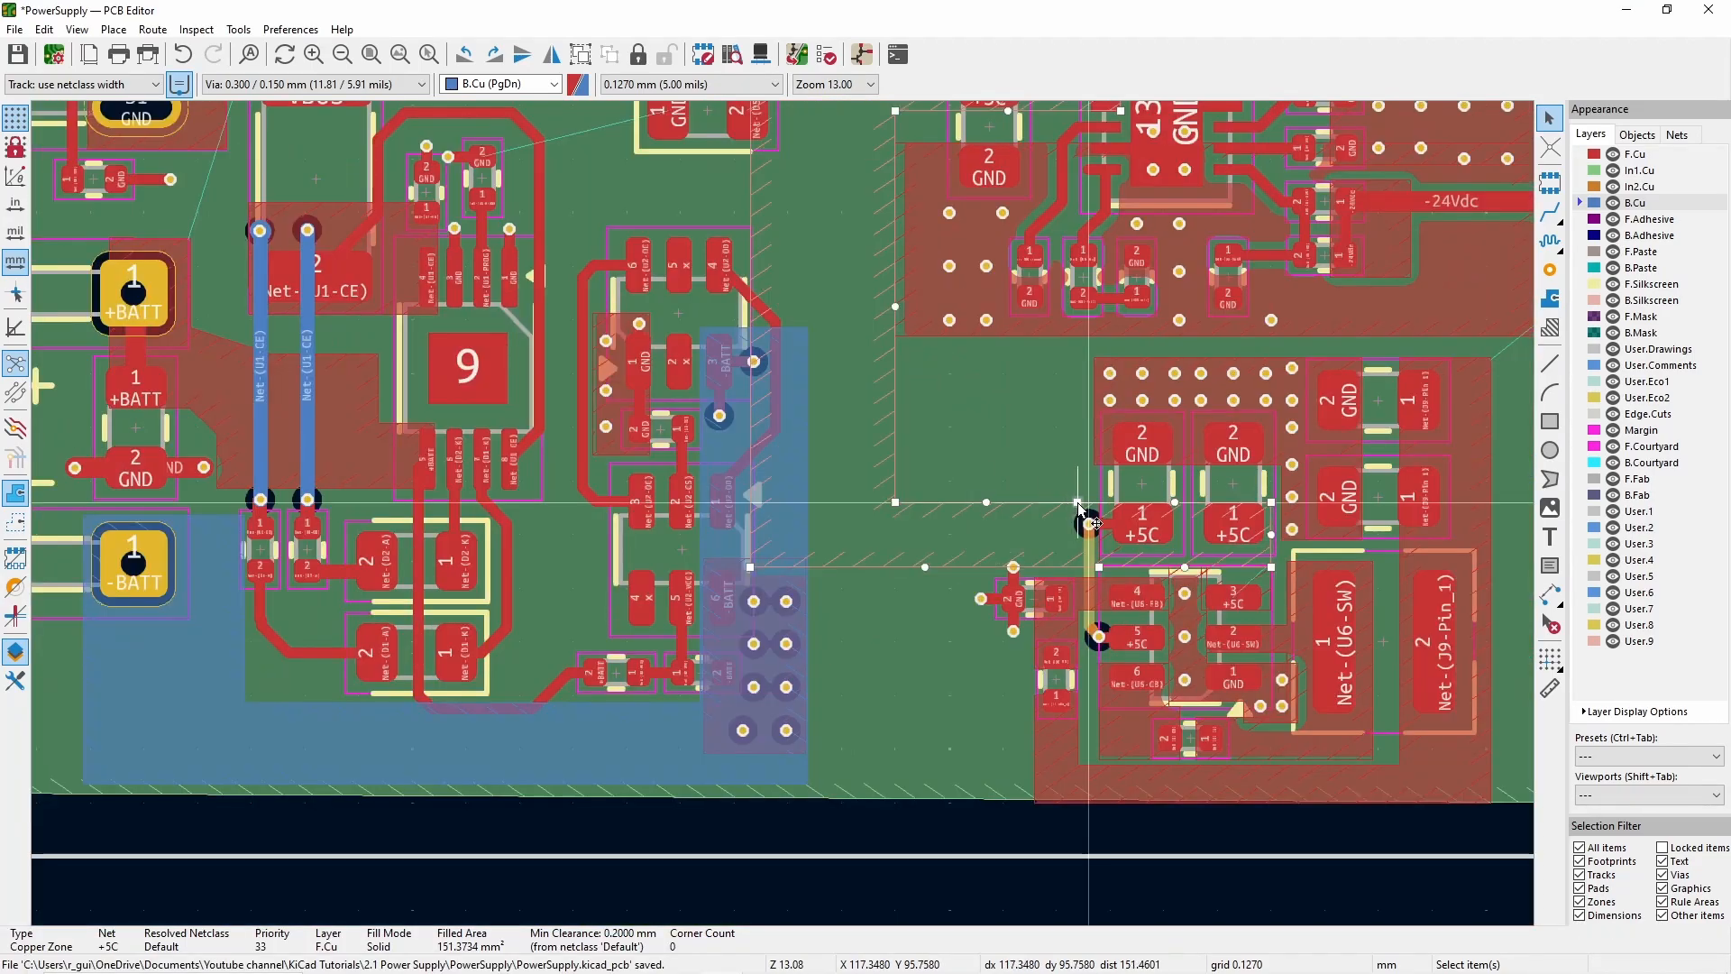
{"action": "key", "text": "b"}
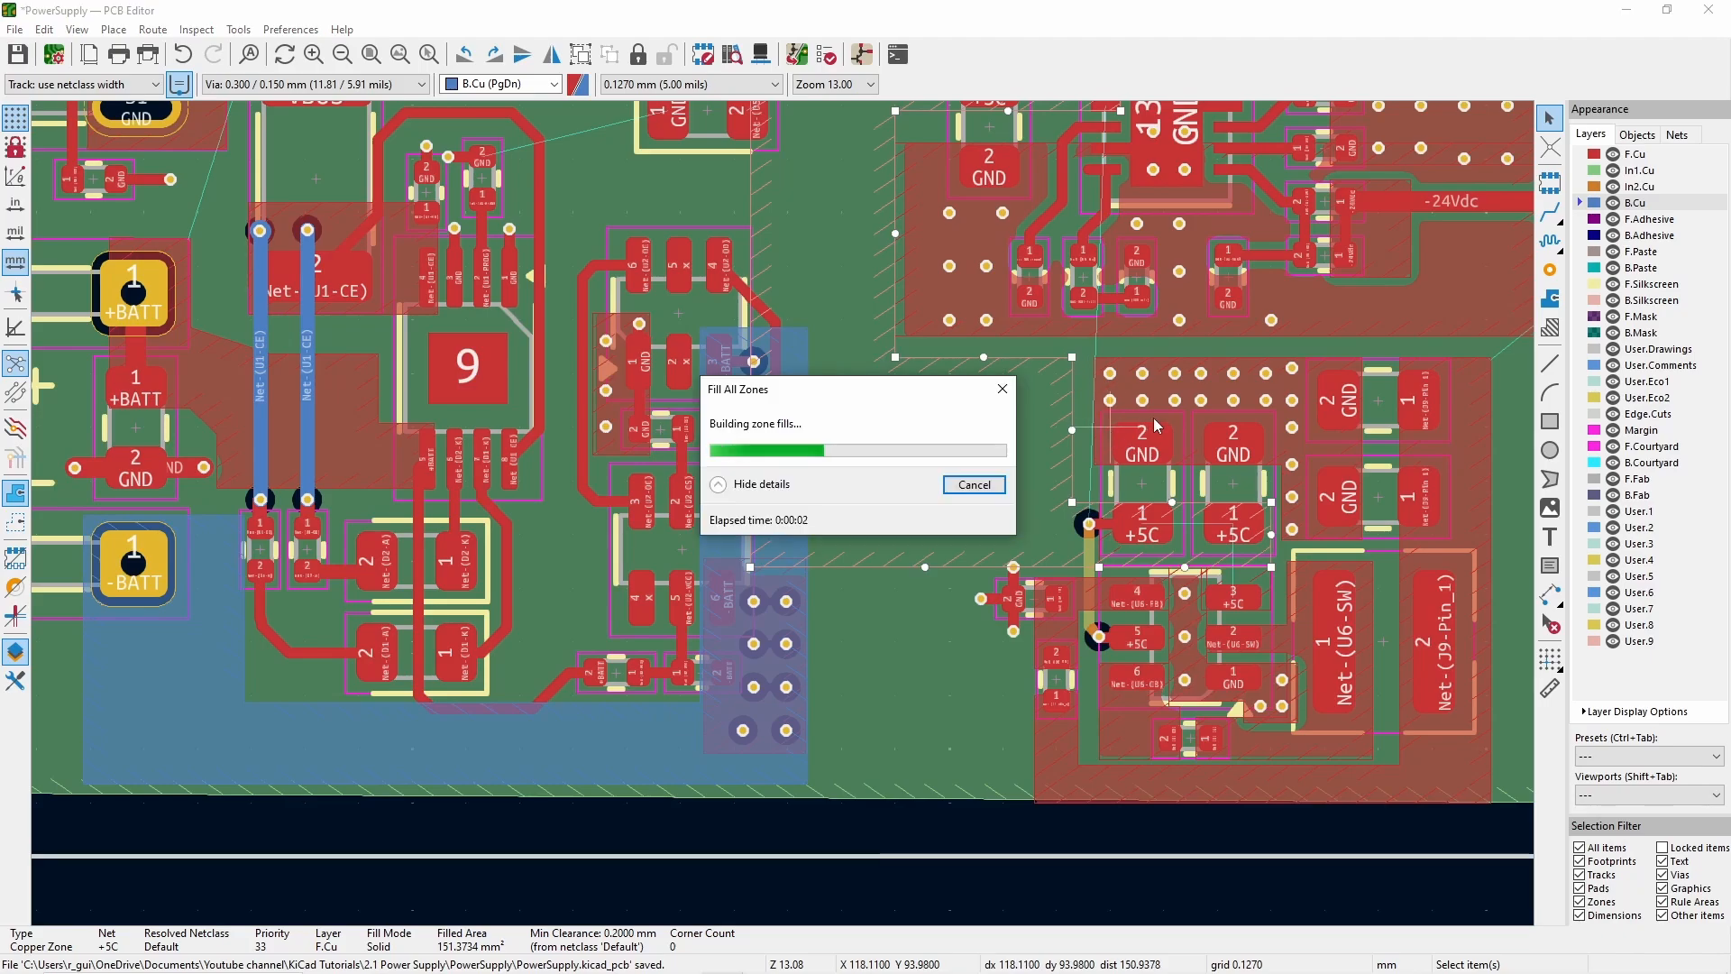
- Adjust the +5C zone outline around the input pins of the U5 converter and refill all copper zones
{"action": "scroll", "coordinate": [1107, 631], "scroll_direction": "down", "scroll_amount": 2}
{"action": "middle_click_drag", "start_coordinate": [1107, 632], "coordinate": [781, 711]}
{"action": "scroll", "coordinate": [622, 529], "scroll_direction": "up", "scroll_amount": 4}
{"action": "left_click_drag", "start_coordinate": [768, 533], "coordinate": [748, 533]}
{"action": "scroll", "coordinate": [748, 534], "scroll_direction": "down", "scroll_amount": 2}
{"action": "middle_click_drag", "start_coordinate": [747, 534], "coordinate": [796, 757]}
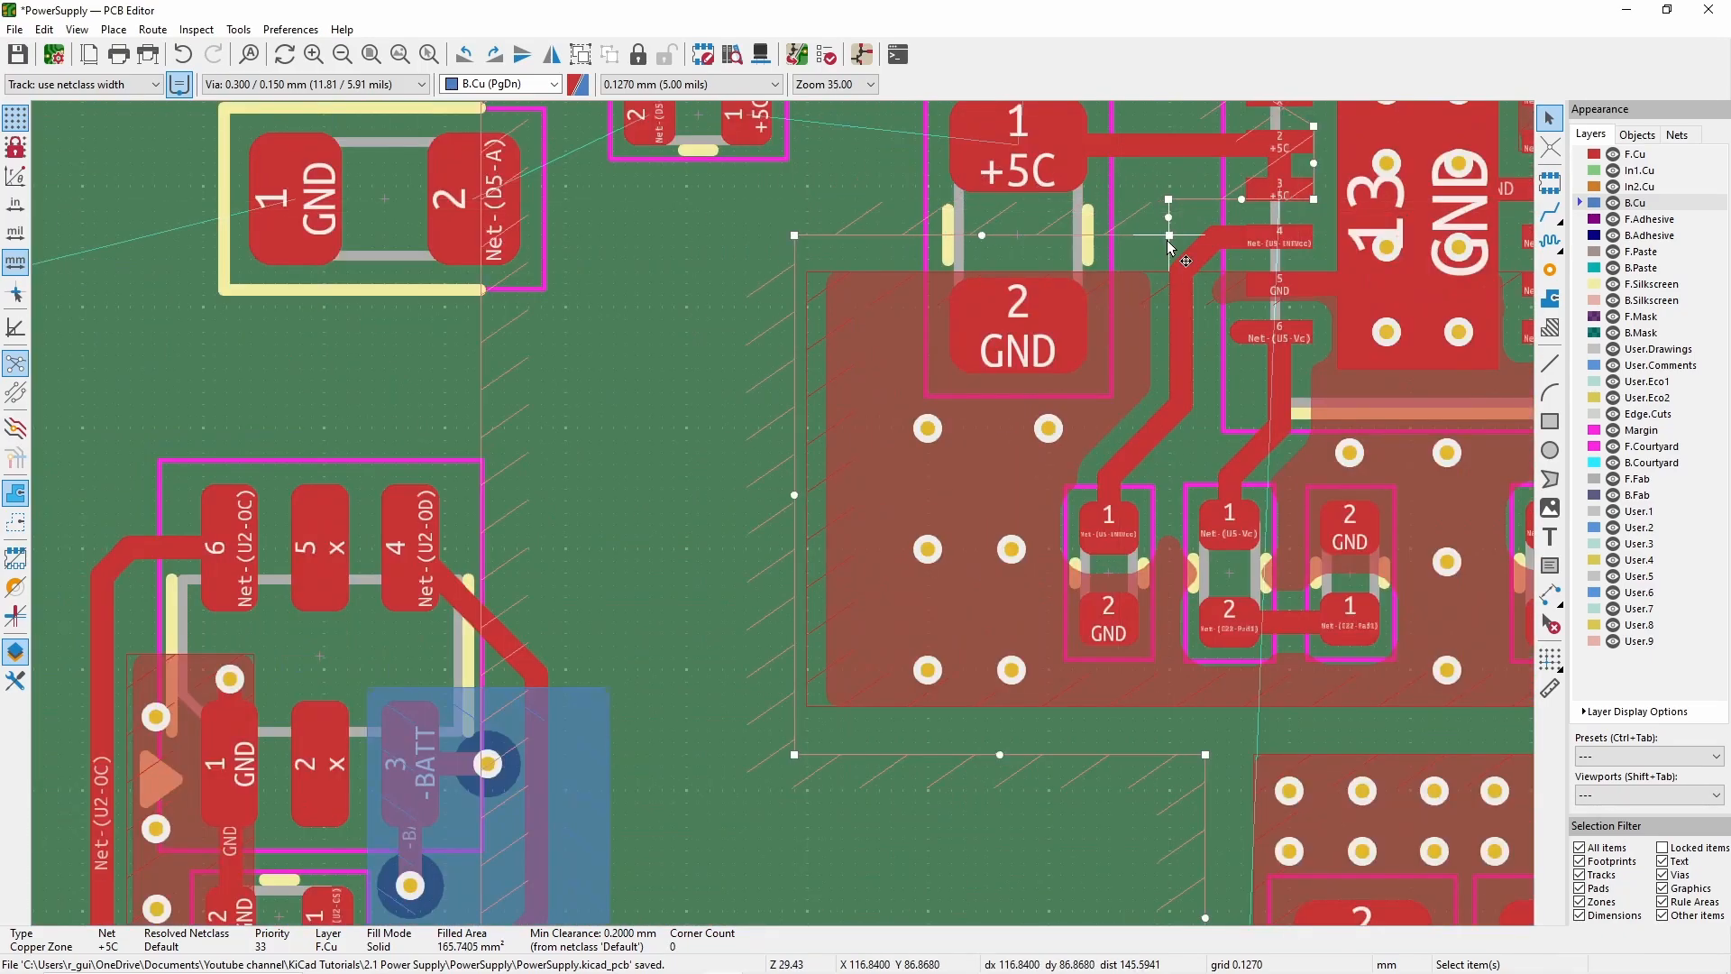
{"action": "key", "text": "b"}
{"action": "scroll", "coordinate": [1169, 246], "scroll_direction": "down", "scroll_amount": 4}
{"action": "scroll", "coordinate": [667, 457], "scroll_direction": "up", "scroll_amount": 3}
{"action": "scroll", "coordinate": [747, 527], "scroll_direction": "up", "scroll_amount": 2}
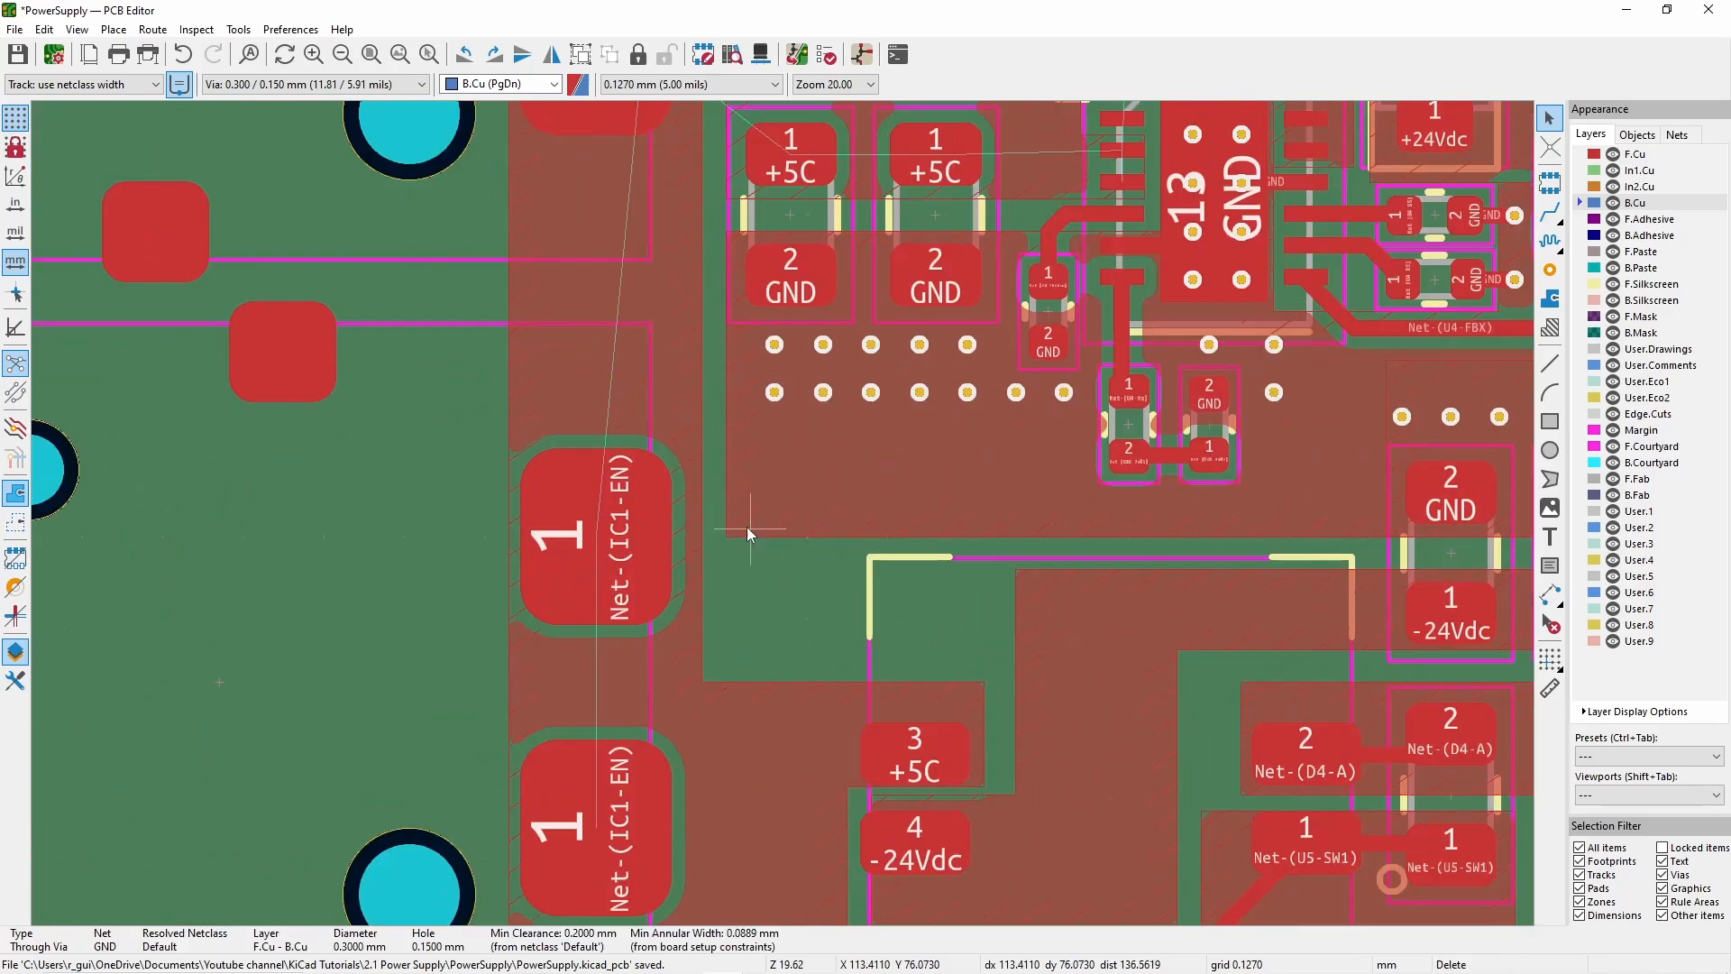
{"action": "scroll", "coordinate": [783, 516], "scroll_direction": "down", "scroll_amount": 3}
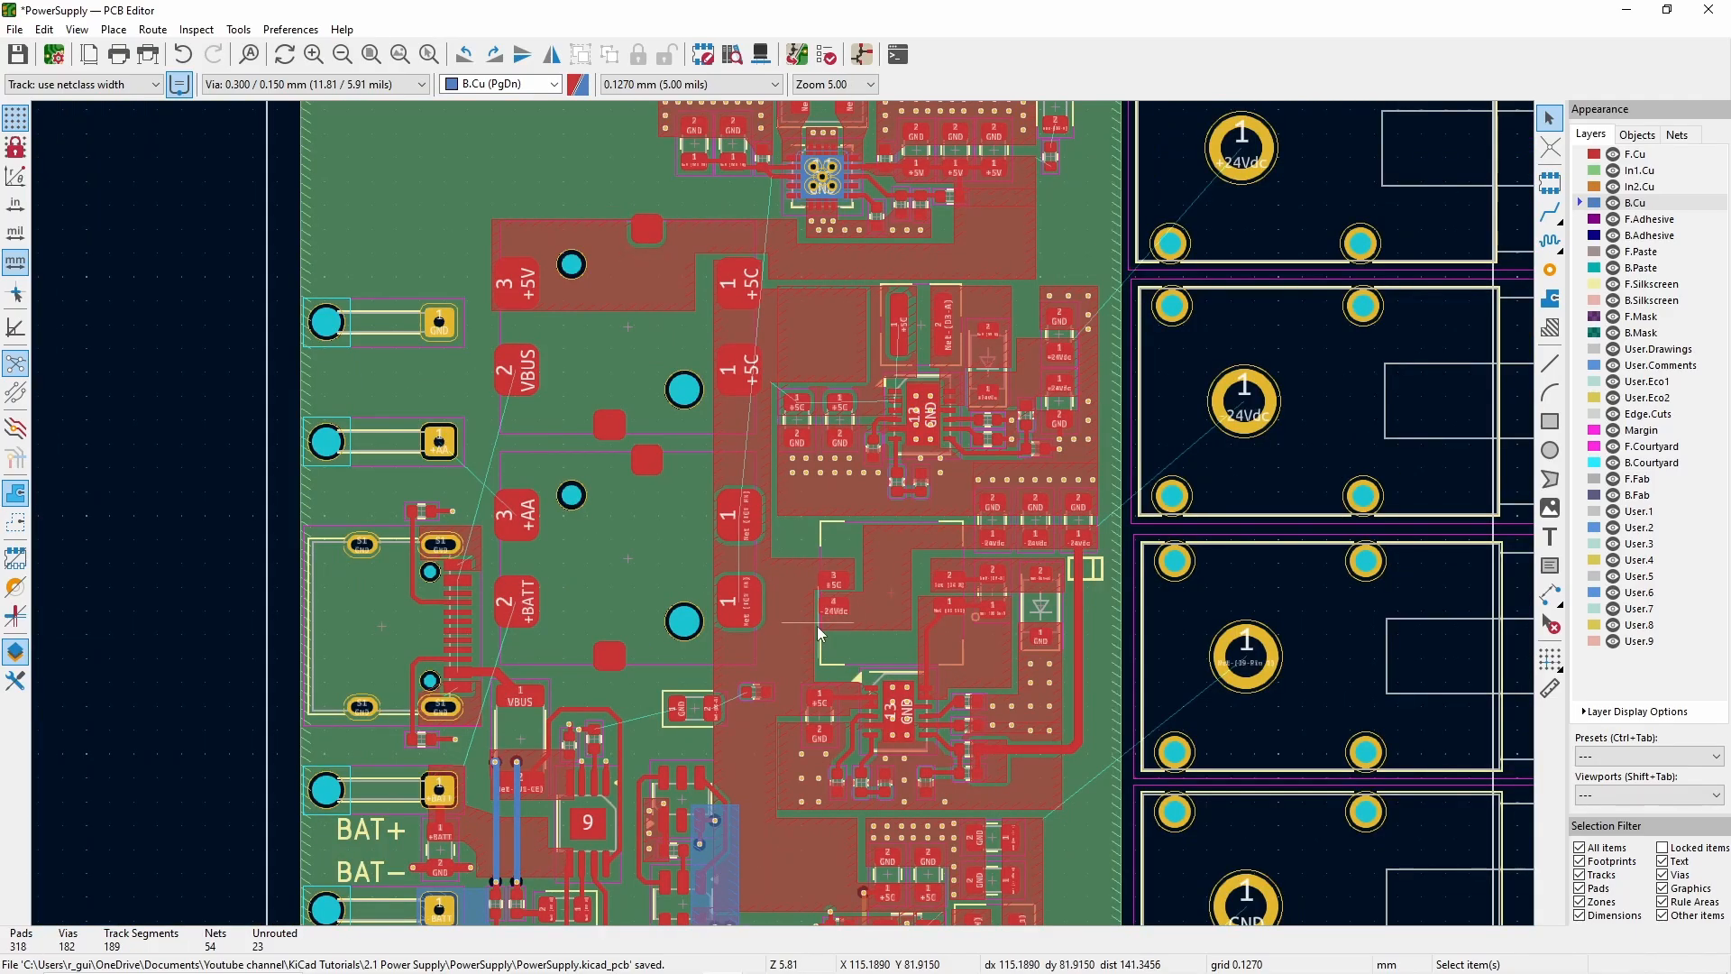
{"action": "scroll", "coordinate": [813, 586], "scroll_direction": "up", "scroll_amount": 2}
{"action": "middle_click_drag", "start_coordinate": [656, 492], "coordinate": [702, 514]}
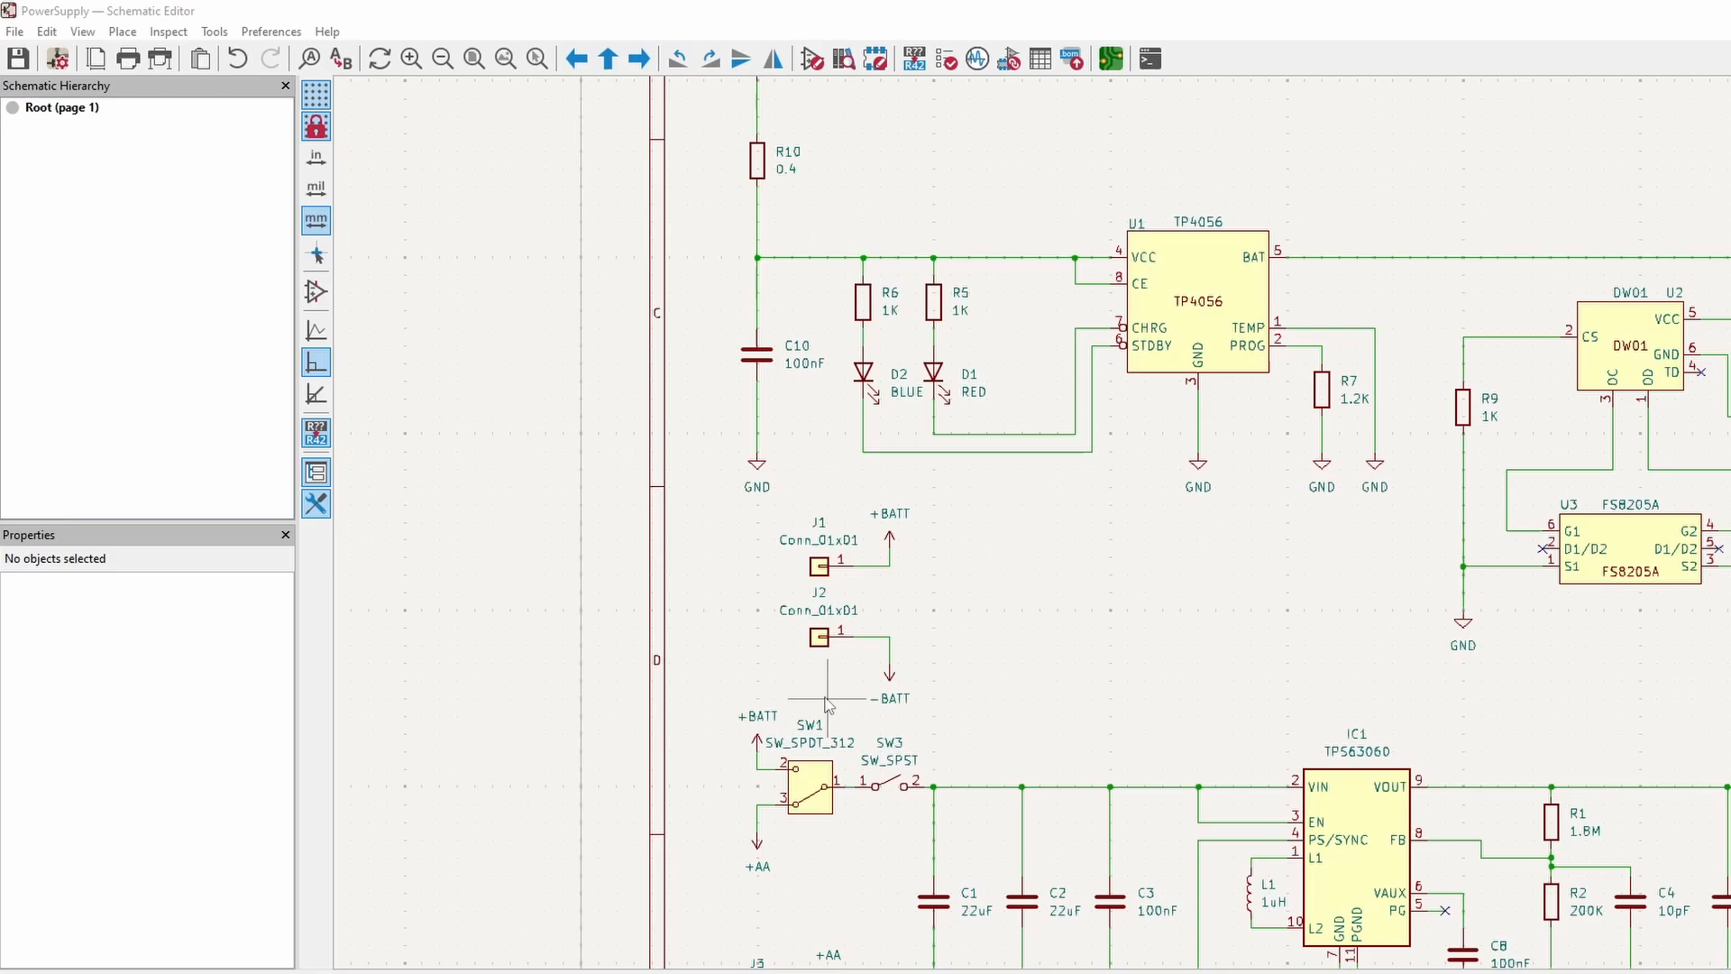
- Switch to the PCB Editor and update the board from the schematic, adding H1 to H4 and SW3 and replacing the SW1 and SW2 footprints
{"action": "left_click", "coordinate": [1107, 70]}
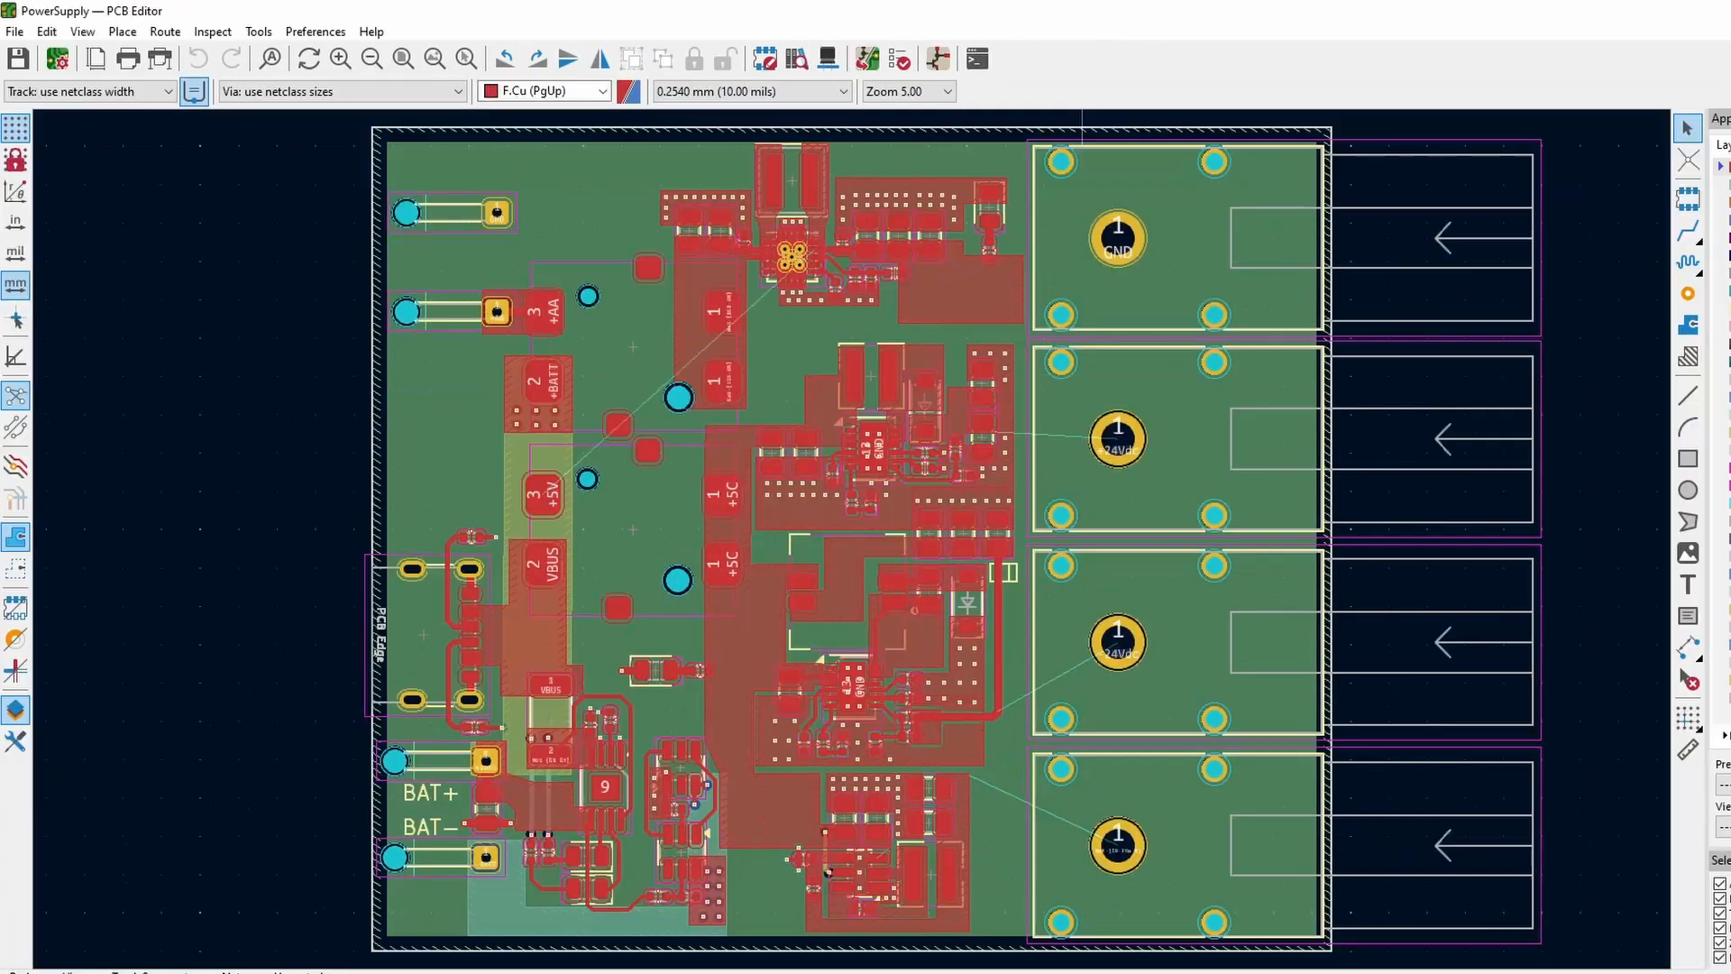
{"action": "left_click", "coordinate": [869, 63]}
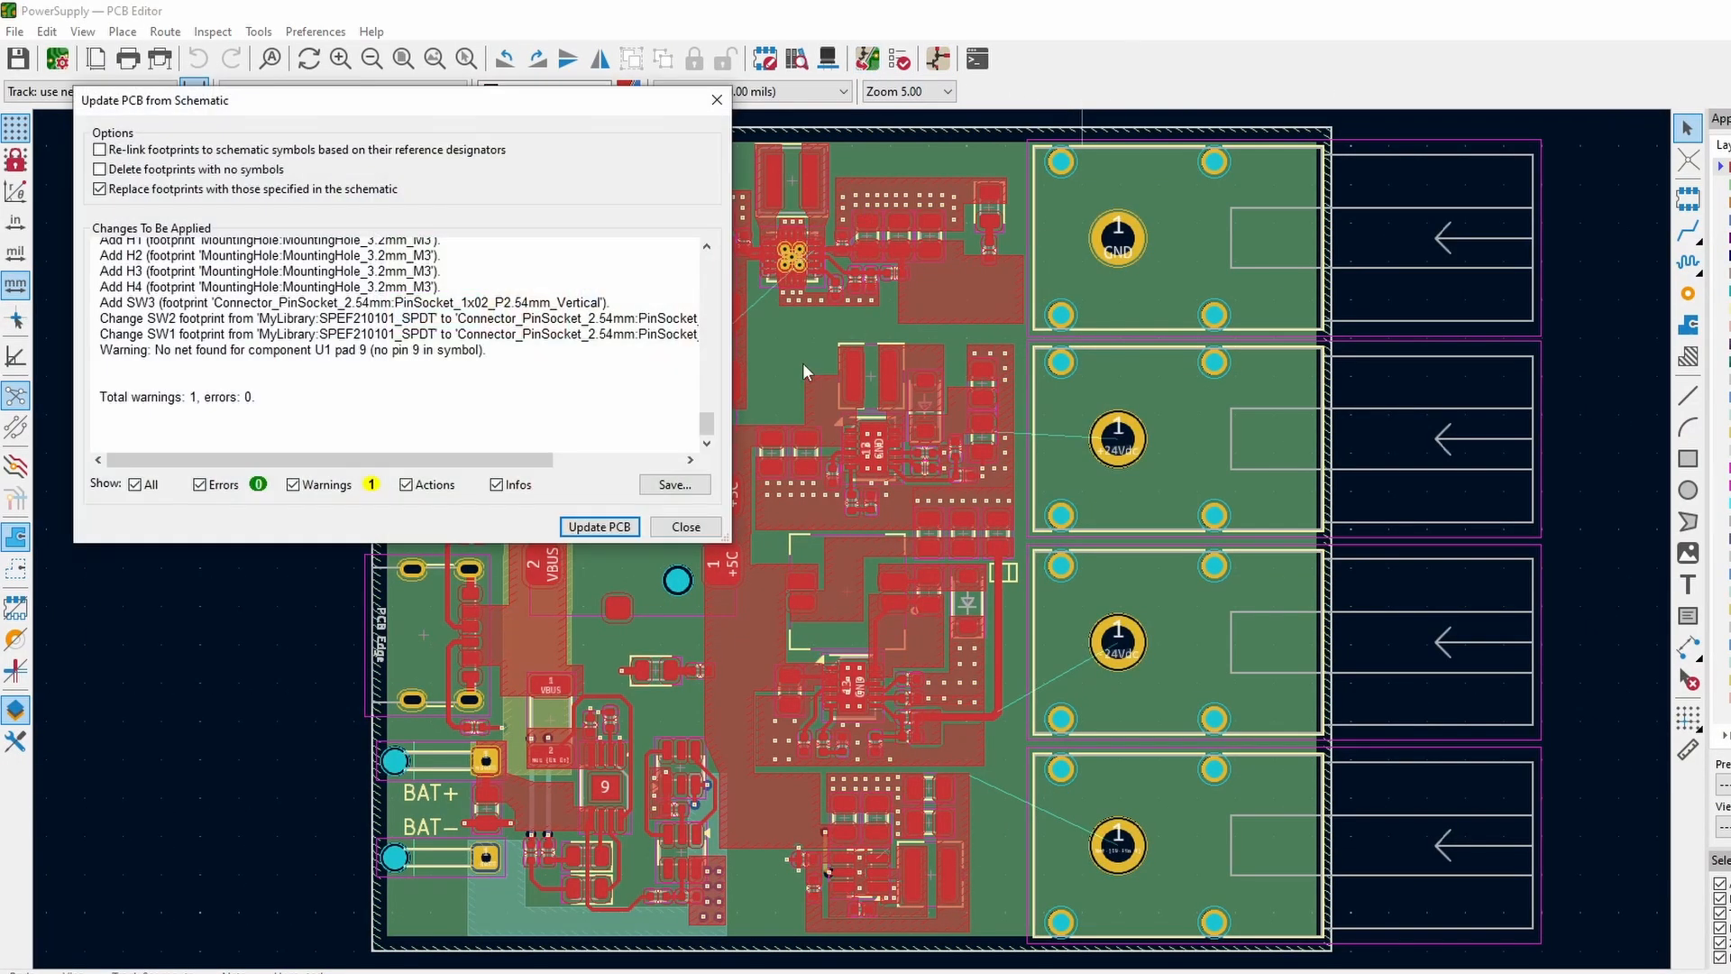
{"action": "left_click", "coordinate": [612, 532]}
{"action": "left_click", "coordinate": [684, 527]}
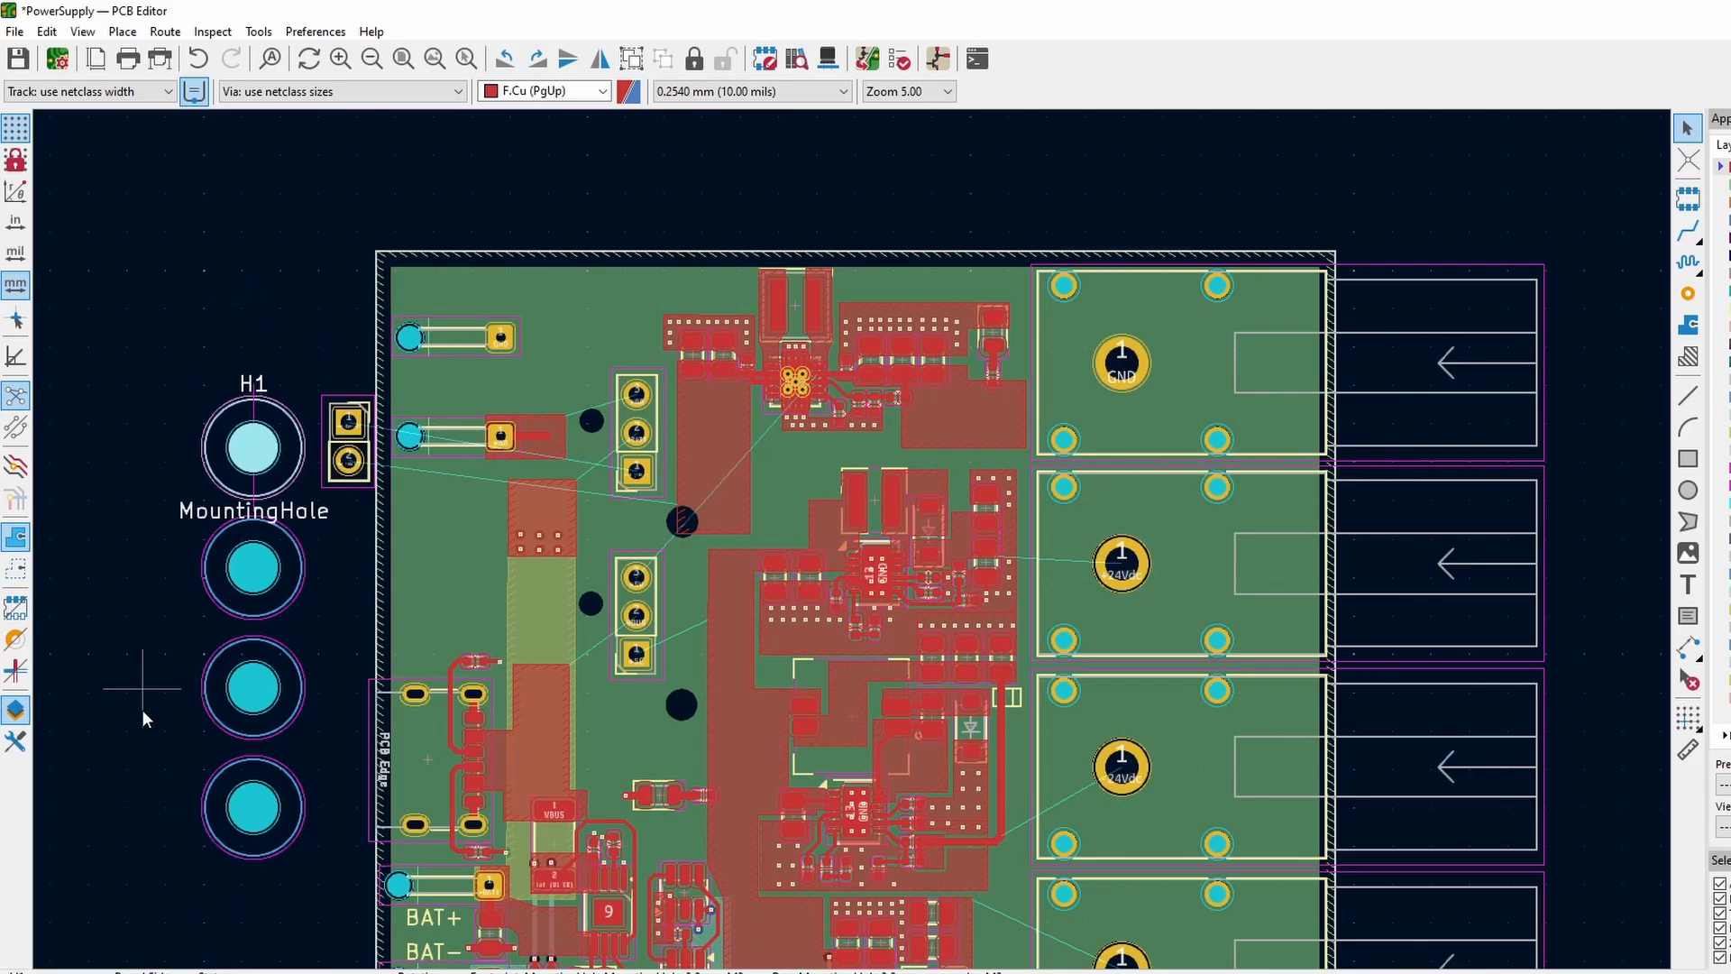
- Shift switch socket SW1 and place two-pin socket SW3 horizontally on the board beside its pad 1
{"action": "scroll", "coordinate": [142, 711], "scroll_direction": "down", "scroll_amount": 2}
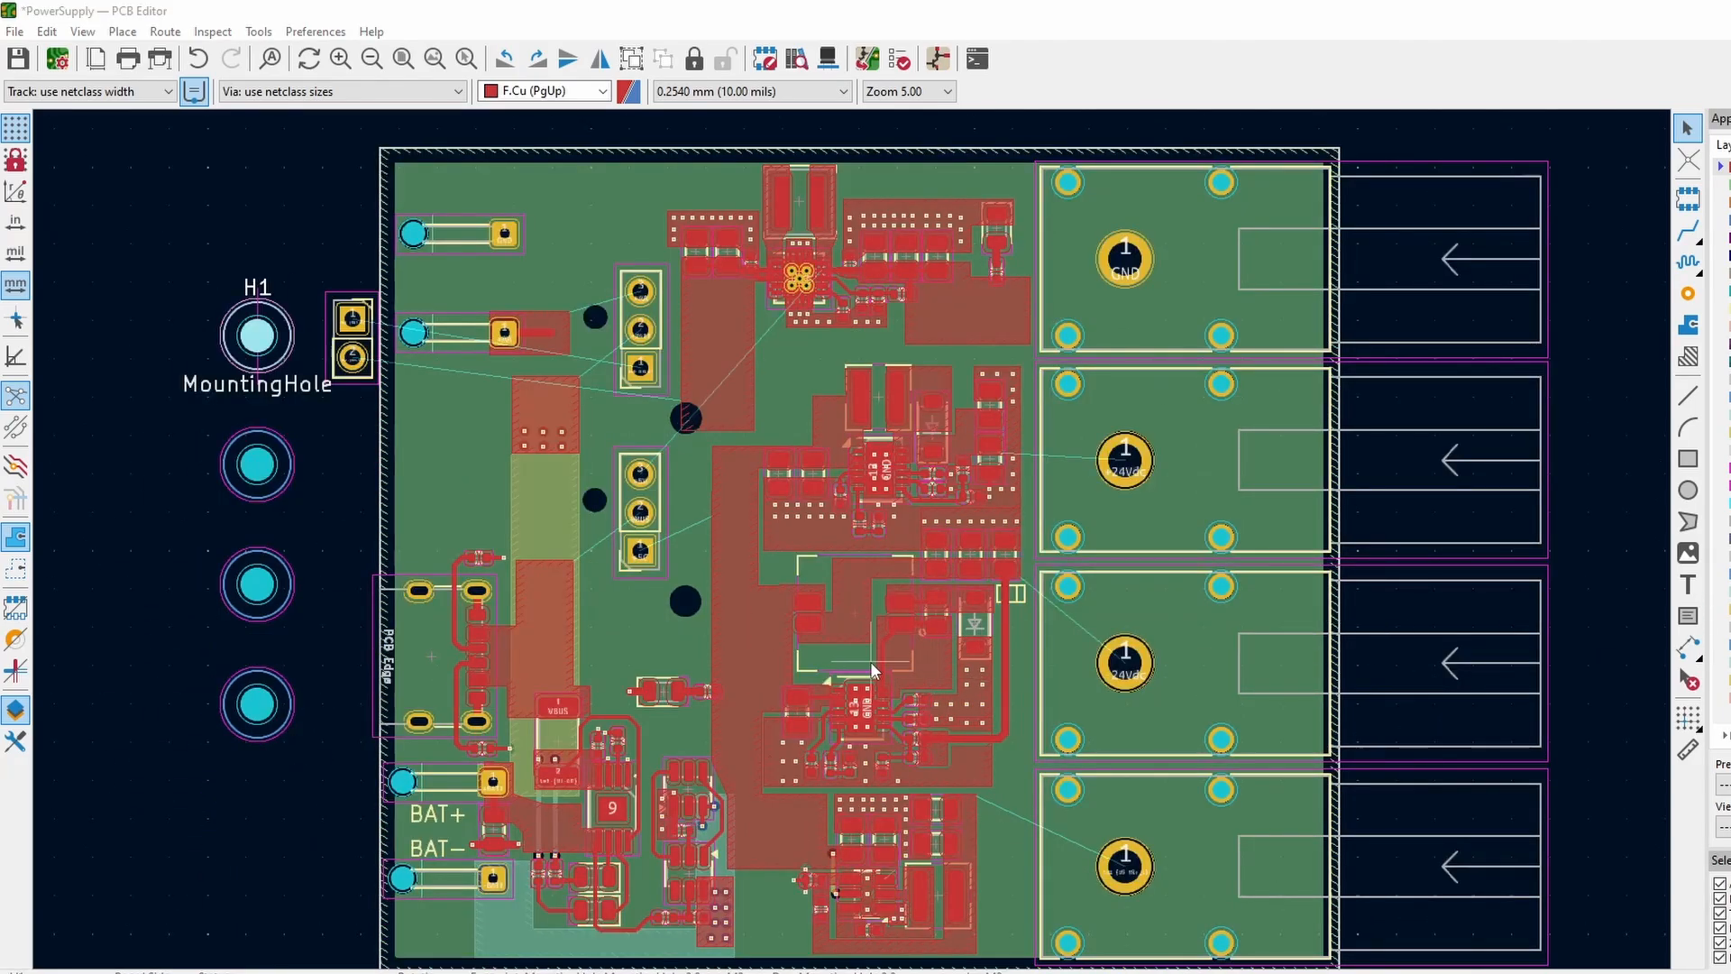
{"action": "scroll", "coordinate": [848, 648], "scroll_direction": "down", "scroll_amount": 2}
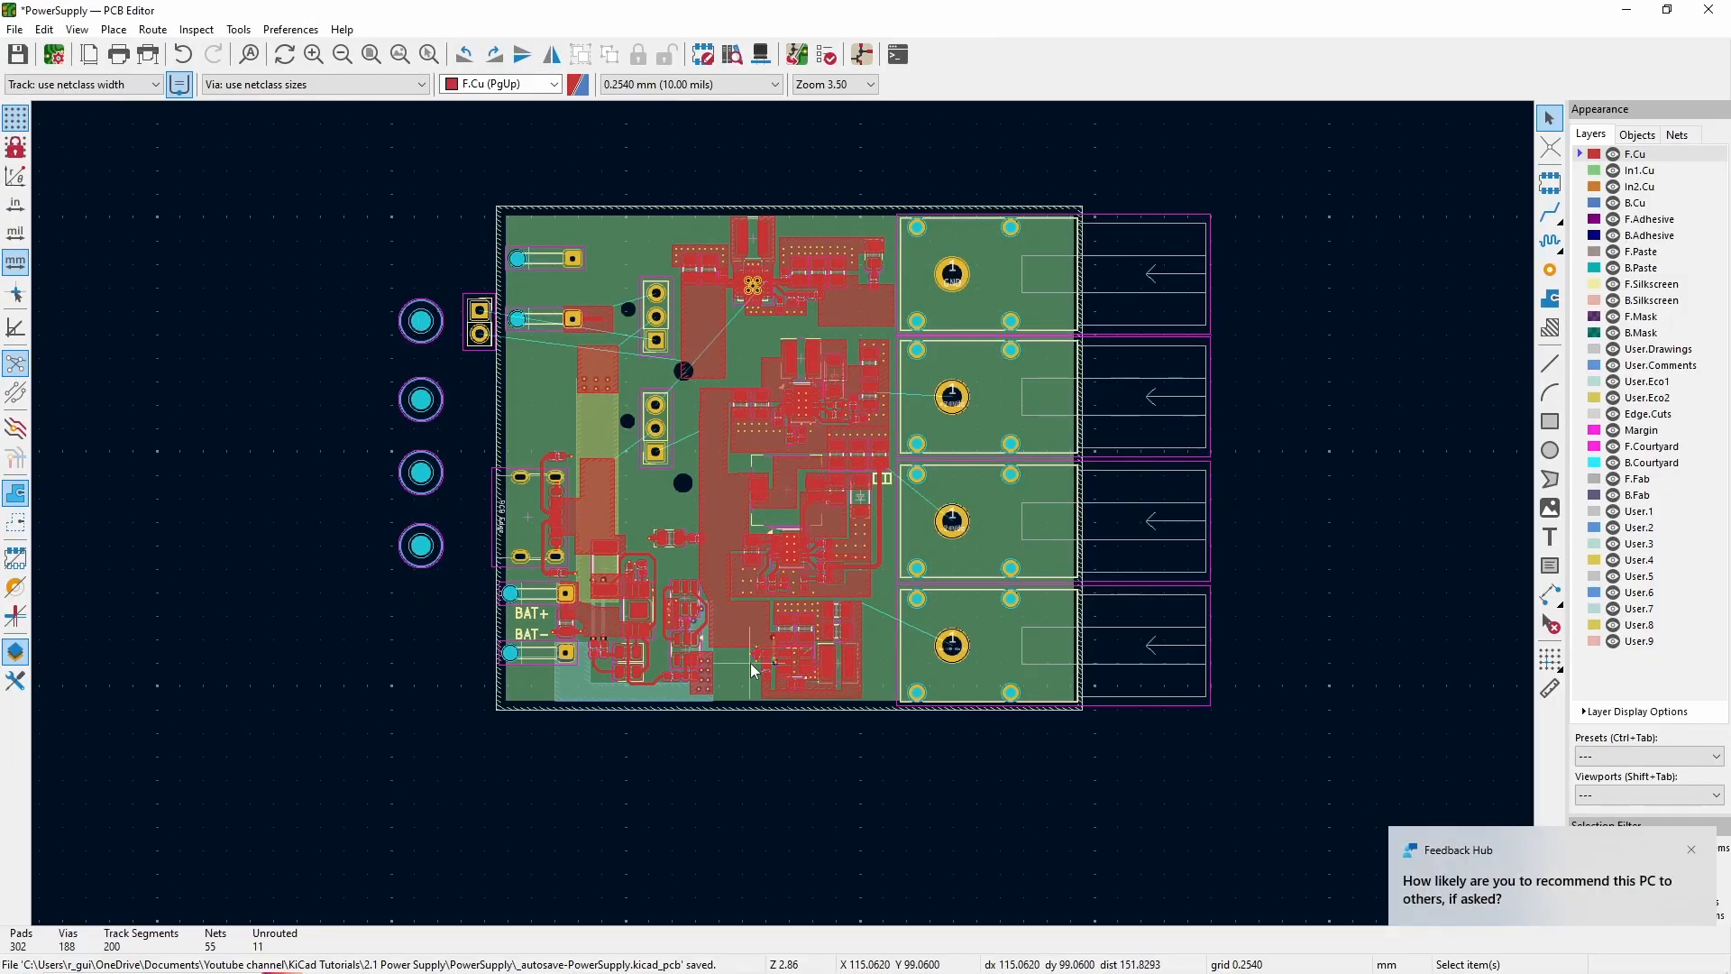
{"action": "scroll", "coordinate": [645, 225], "scroll_direction": "up", "scroll_amount": 5}
{"action": "scroll", "coordinate": [667, 505], "scroll_direction": "down", "scroll_amount": 4}
{"action": "scroll", "coordinate": [487, 551], "scroll_direction": "up", "scroll_amount": 3}
{"action": "key", "text": "Delete"}
{"action": "left_click_drag", "start_coordinate": [664, 434], "coordinate": [798, 505]}
{"action": "left_click_drag", "start_coordinate": [236, 431], "coordinate": [955, 581]}
{"action": "key", "text": "r"}
{"action": "key", "text": "r"}
{"action": "key", "text": "r"}
{"action": "scroll", "coordinate": [922, 842], "scroll_direction": "down", "scroll_amount": 2}
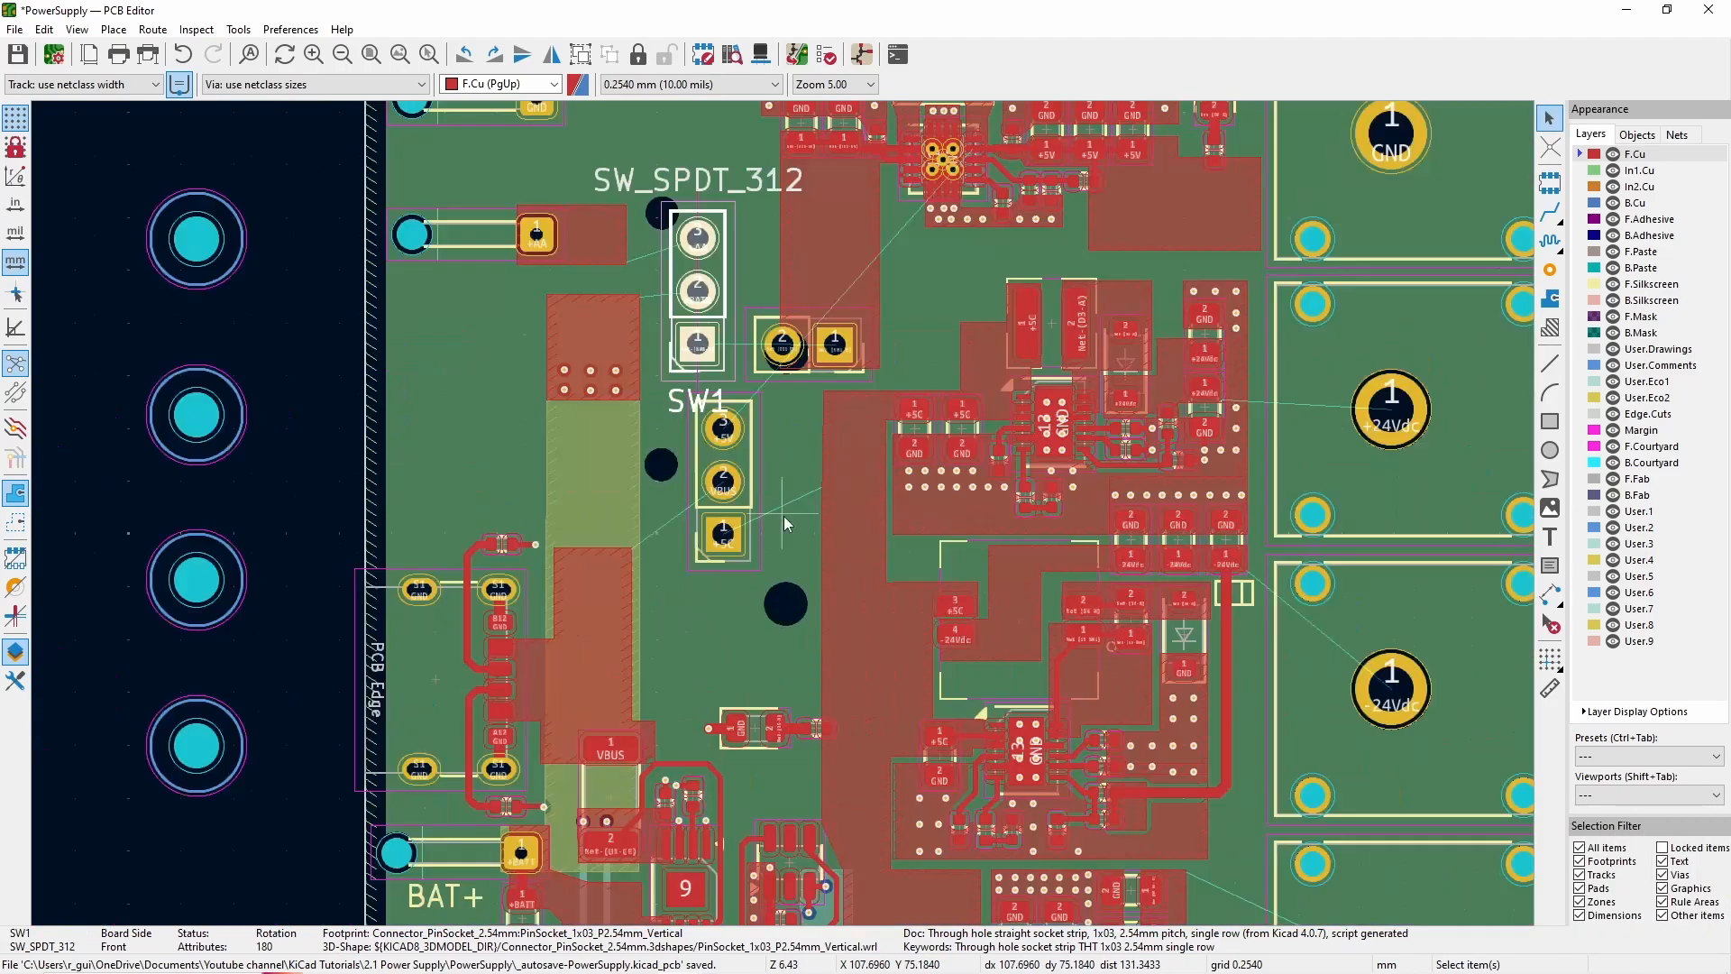
- Move switch socket SW2 down between SW1 and LED D5, keeping it vertical at 180 degrees rotation
{"action": "scroll", "coordinate": [757, 480], "scroll_direction": "up", "scroll_amount": 2}
{"action": "mouse_move", "coordinate": [783, 514]}
{"action": "left_mouse_down"}
{"action": "mouse_move", "coordinate": [829, 498]}
{"action": "mouse_move", "coordinate": [745, 544]}
{"action": "mouse_move", "coordinate": [792, 492]}
{"action": "left_mouse_up"}
{"action": "scroll", "coordinate": [832, 497], "scroll_direction": "down", "scroll_amount": 1}
{"action": "key", "text": "r"}
{"action": "scroll", "coordinate": [745, 544], "scroll_direction": "up", "scroll_amount": 2}
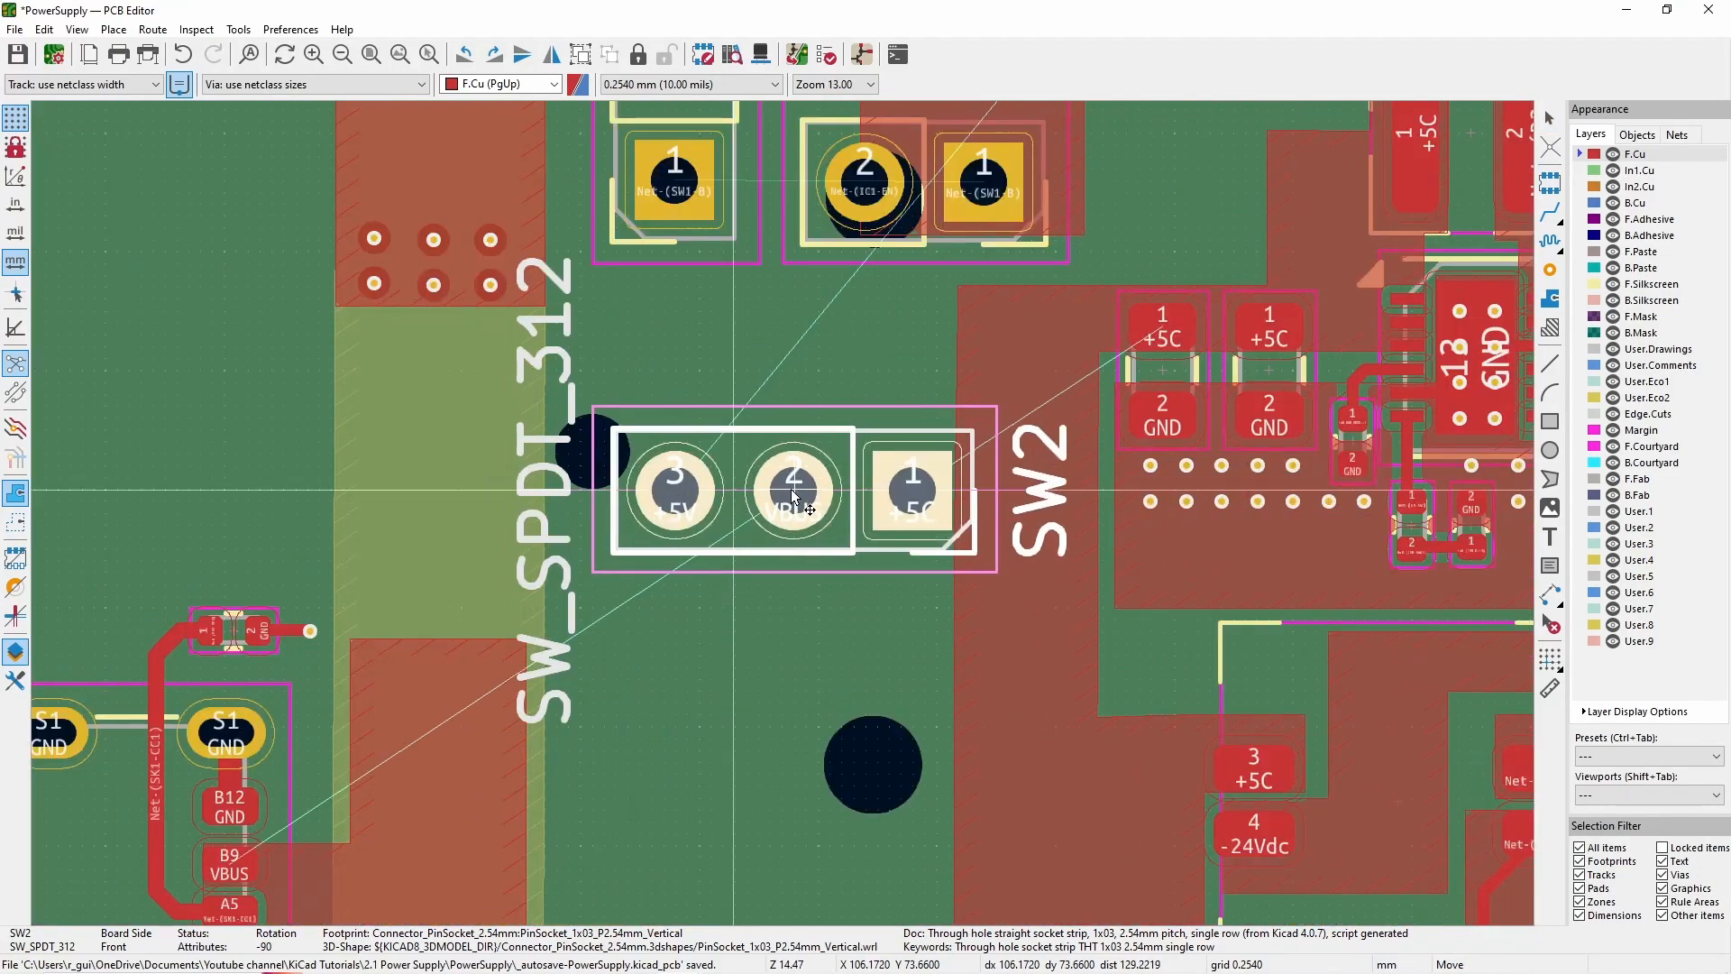
{"action": "key", "text": "r"}
{"action": "scroll", "coordinate": [794, 500], "scroll_direction": "down", "scroll_amount": 2}
{"action": "scroll", "coordinate": [787, 520], "scroll_direction": "down", "scroll_amount": 2}
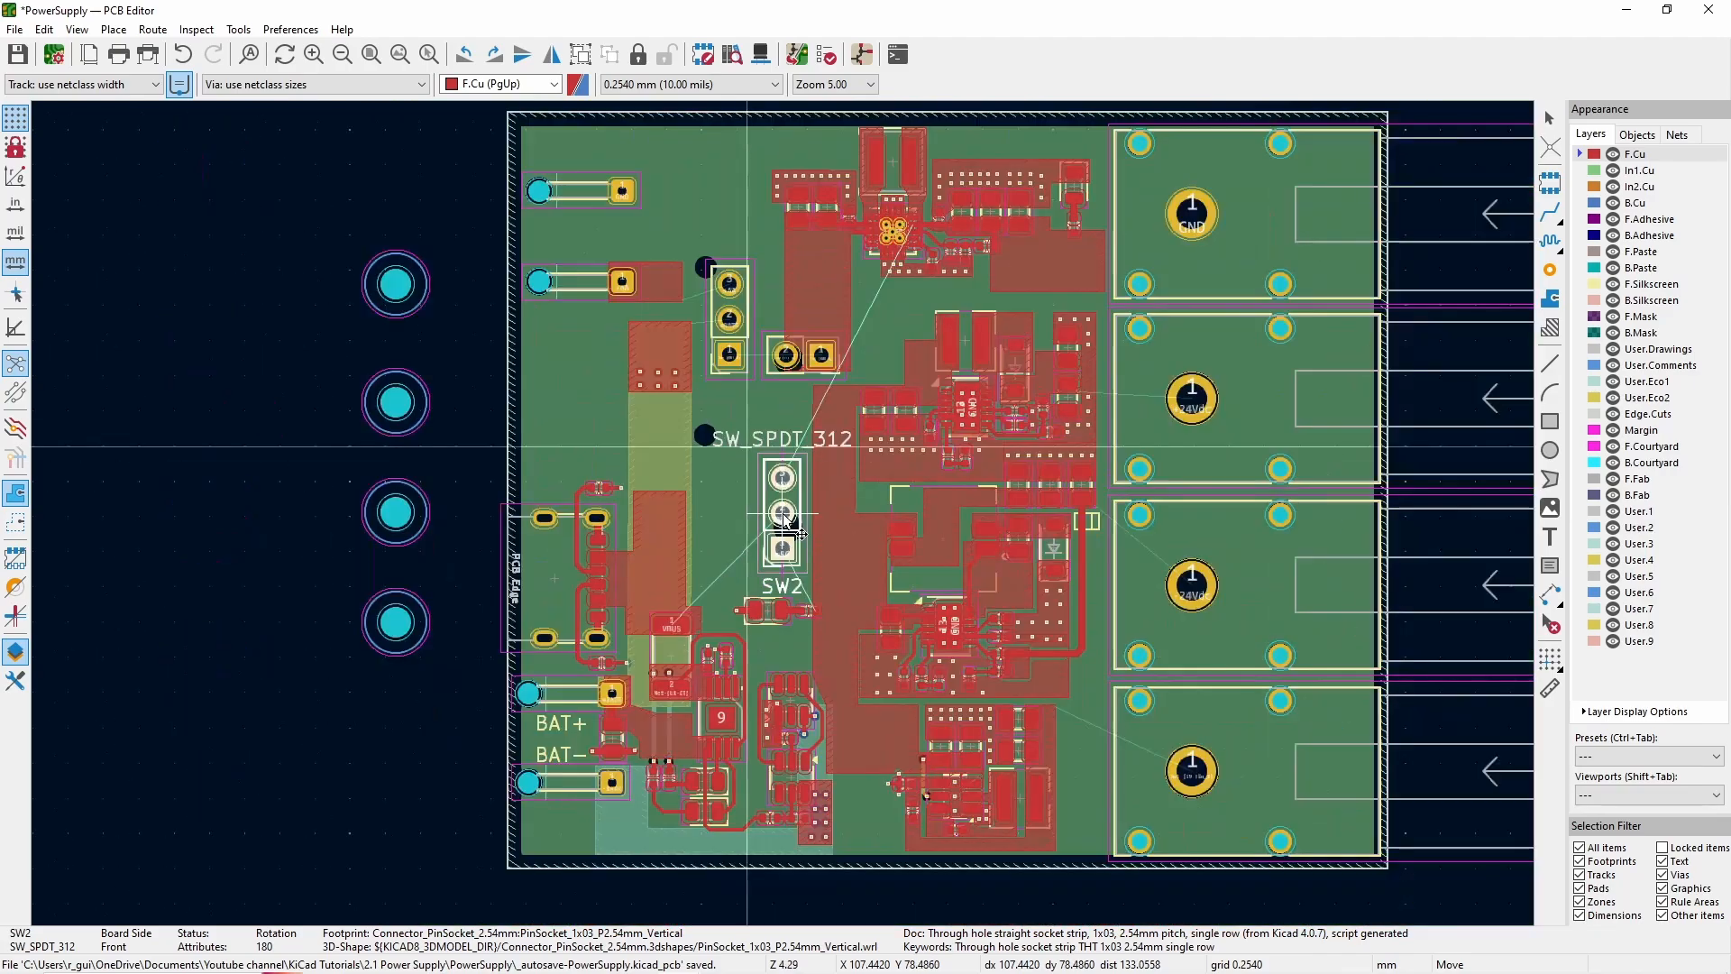
{"action": "middle_click_drag", "start_coordinate": [724, 591], "coordinate": [696, 546]}
{"action": "left_click", "coordinate": [647, 378]}
{"action": "key", "text": "Escape"}
- Hide the In2.Cu layer and remove the +BATT copper patch with its vias beside SW1
{"action": "left_click", "coordinate": [1613, 171]}
{"action": "left_click", "coordinate": [1613, 187]}
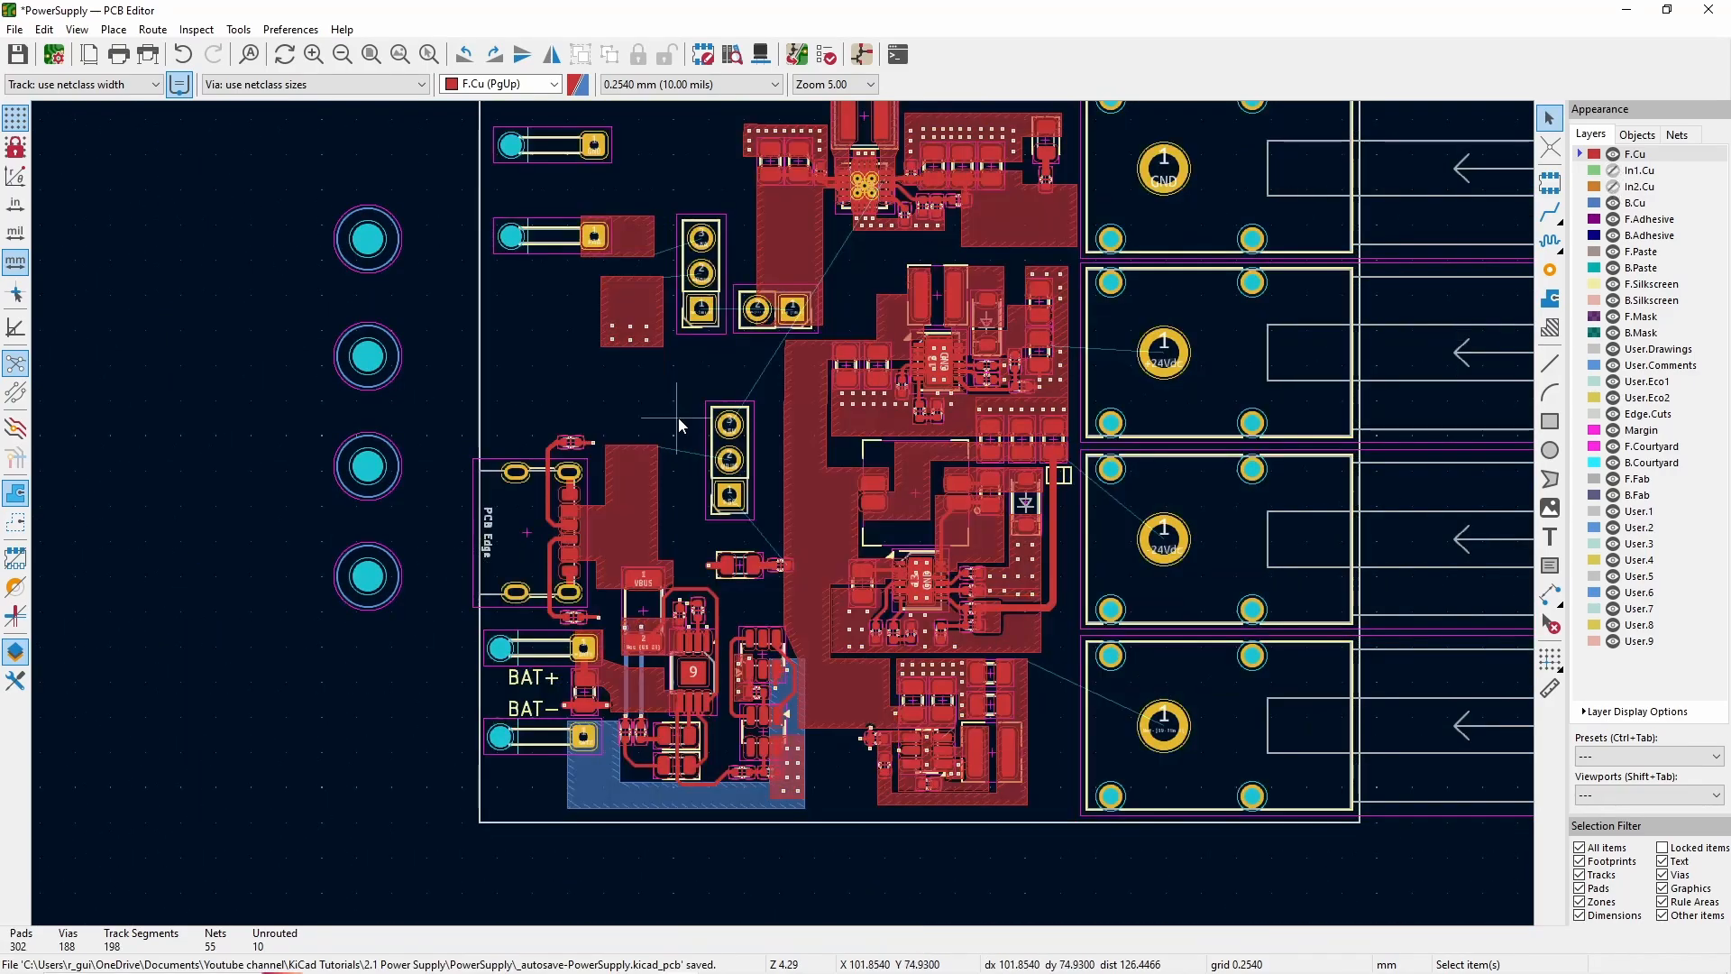
{"action": "left_click", "coordinate": [1614, 171]}
{"action": "left_click", "coordinate": [654, 341]}
{"action": "scroll", "coordinate": [894, 835], "scroll_direction": "up", "scroll_amount": 2}
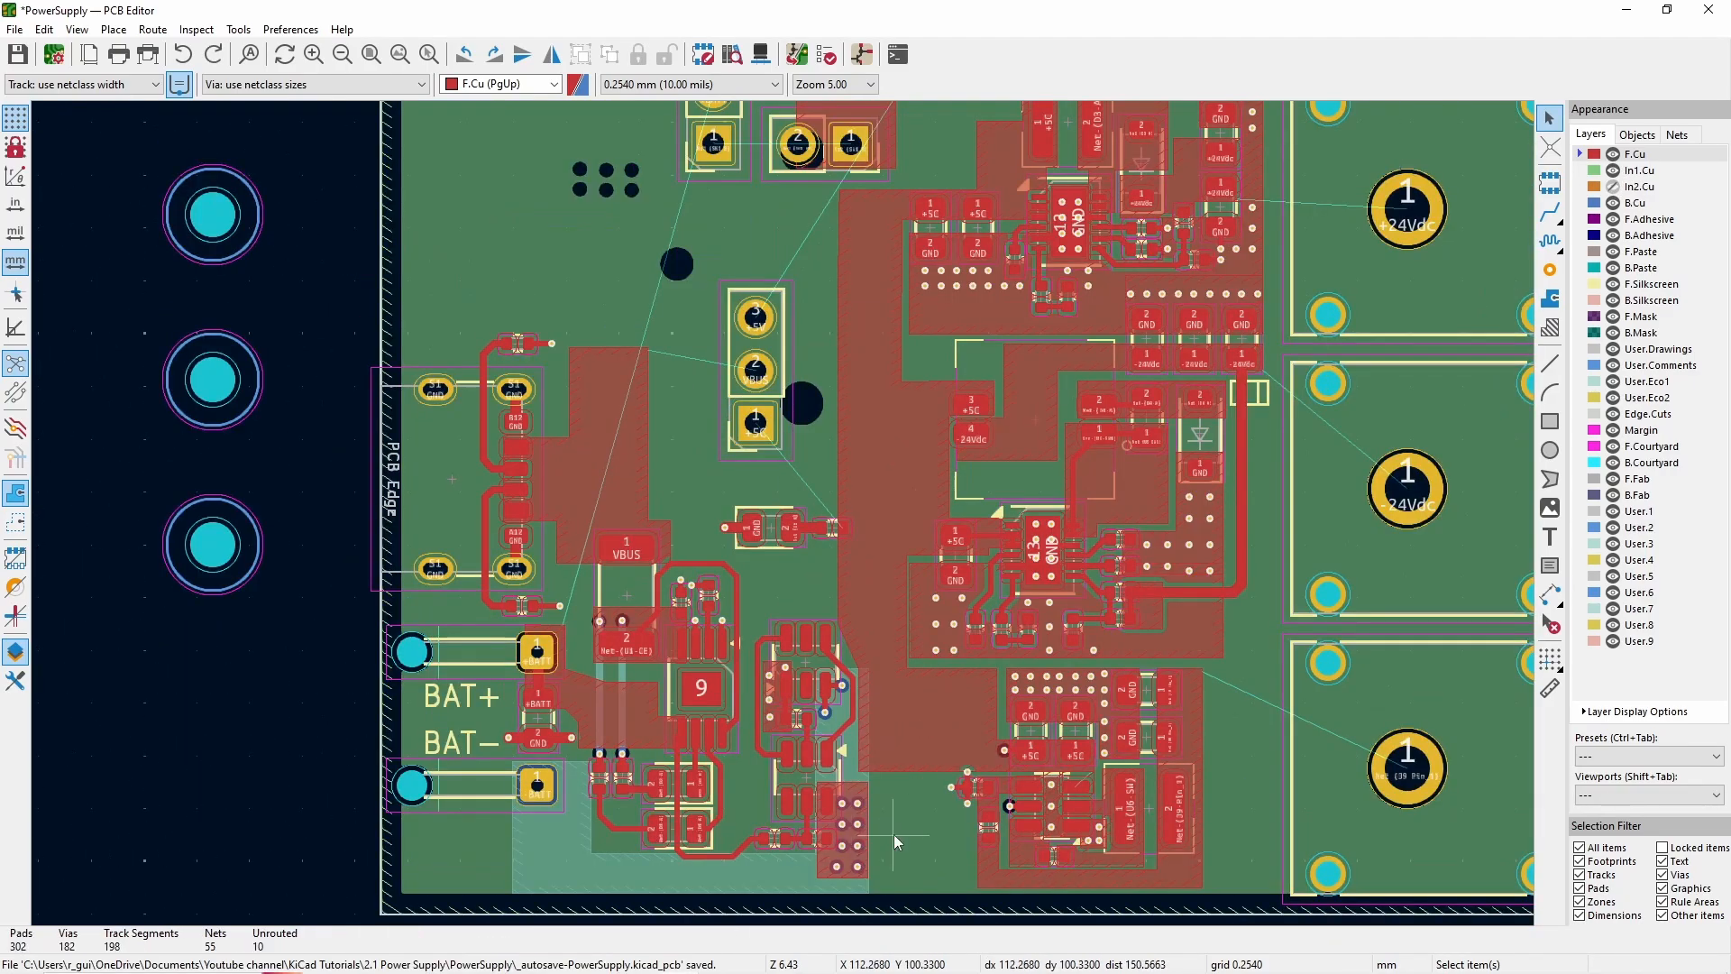
- Hide the In1.Cu layer and move the U6 converter block with its zones and vias closer to output jack J9
{"action": "scroll", "coordinate": [864, 702], "scroll_direction": "up", "scroll_amount": 1}
{"action": "left_click_drag", "start_coordinate": [930, 799], "coordinate": [476, 378]}
{"action": "left_click_drag", "start_coordinate": [900, 781], "coordinate": [505, 383]}
{"action": "left_click", "coordinate": [695, 475]}
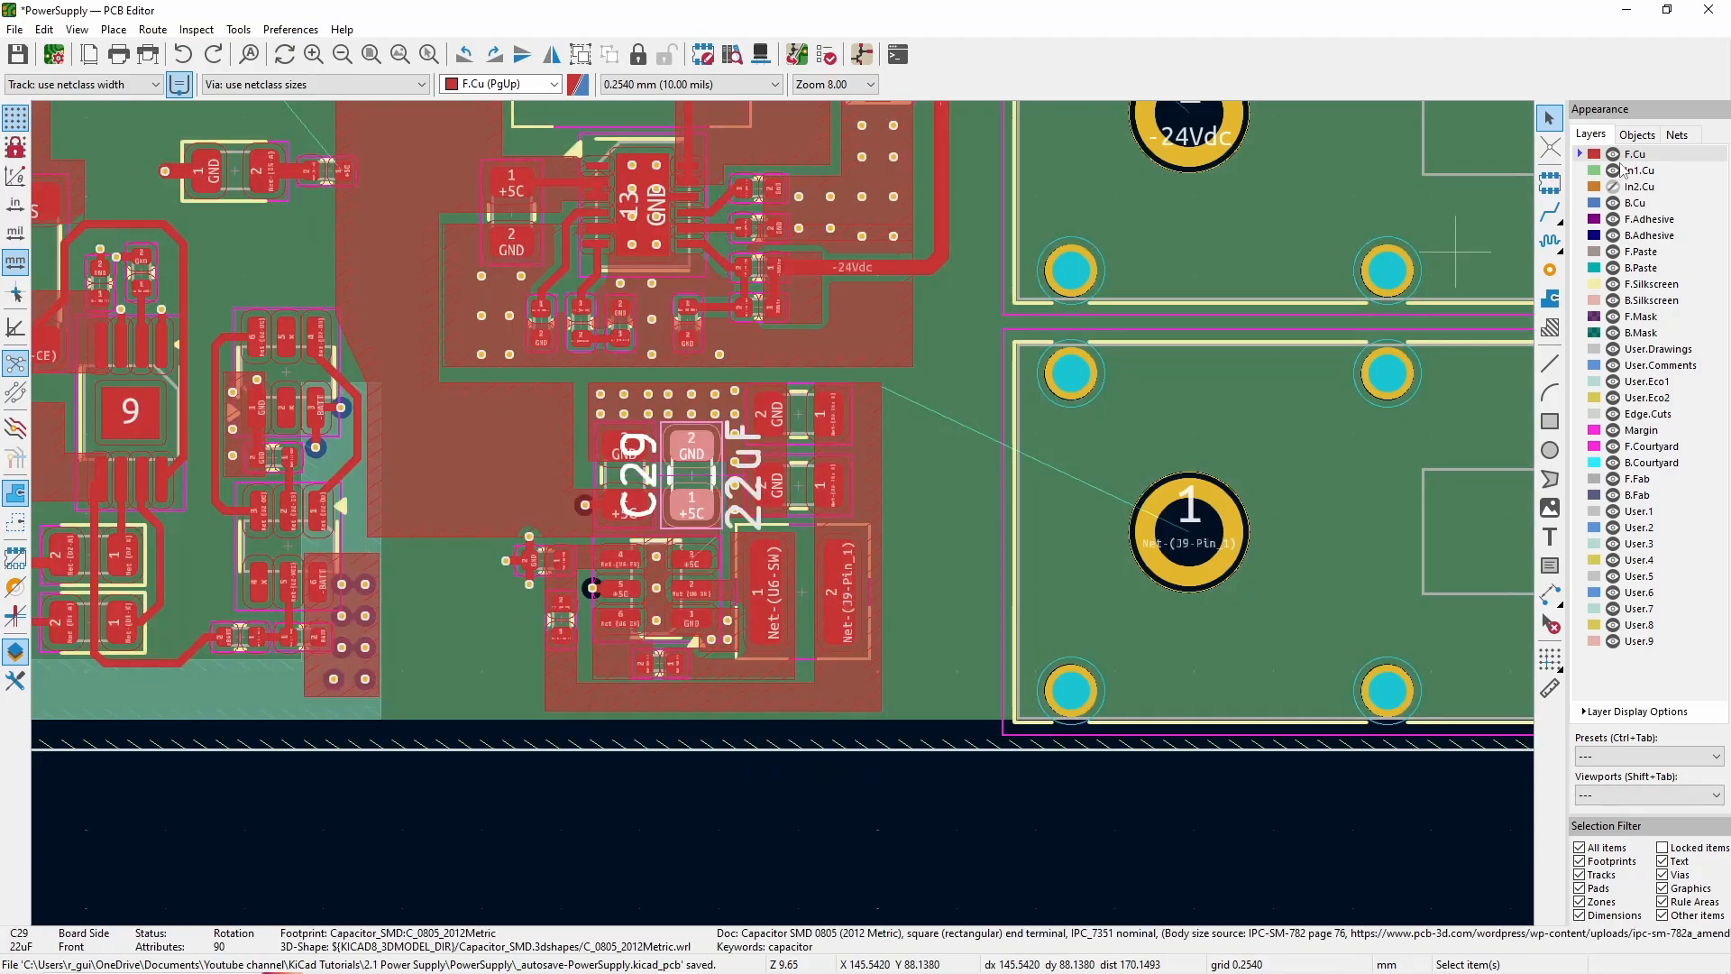
{"action": "left_click", "coordinate": [1613, 171]}
{"action": "left_click_drag", "start_coordinate": [895, 744], "coordinate": [500, 377]}
{"action": "left_click_drag", "start_coordinate": [672, 608], "coordinate": [774, 616]}
- Reshape the +5C front-copper zone outward and extend it over the +5C pads of U6's input capacitors, refilling the zones
{"action": "left_click", "coordinate": [464, 456]}
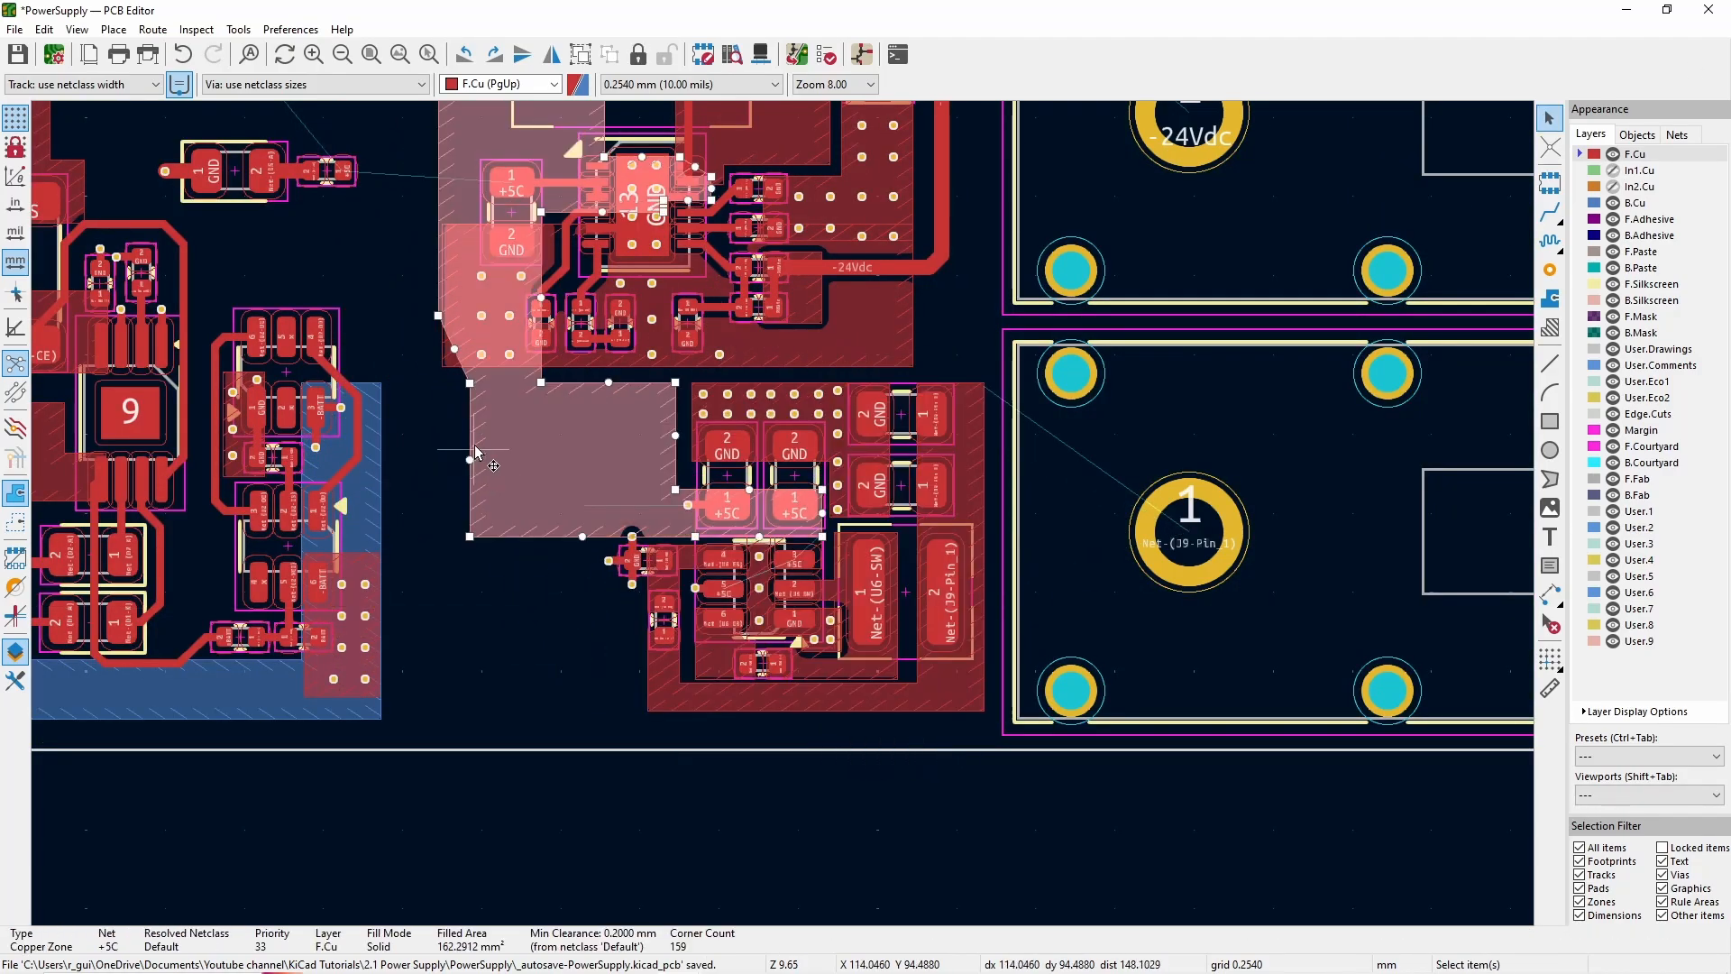
{"action": "left_click_drag", "start_coordinate": [372, 433], "coordinate": [613, 422]}
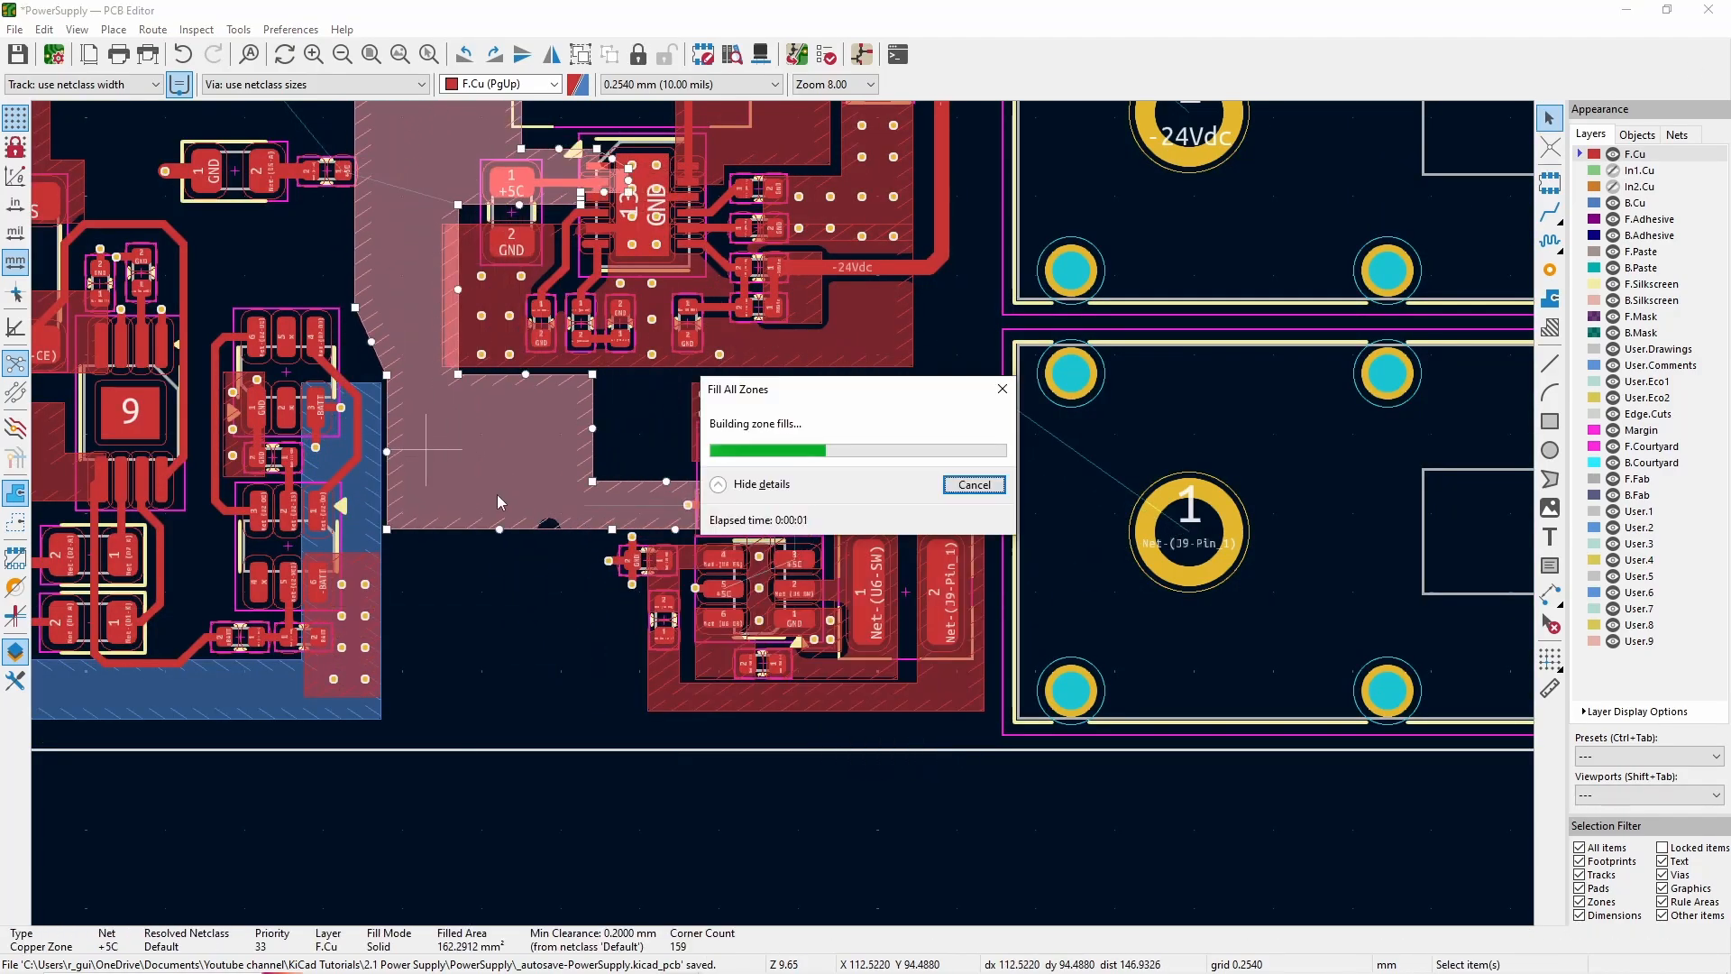
{"action": "scroll", "coordinate": [748, 465], "scroll_direction": "up", "scroll_amount": 6}
{"action": "left_click_drag", "start_coordinate": [681, 515], "coordinate": [1103, 513]}
{"action": "left_click_drag", "start_coordinate": [685, 756], "coordinate": [1104, 754]}
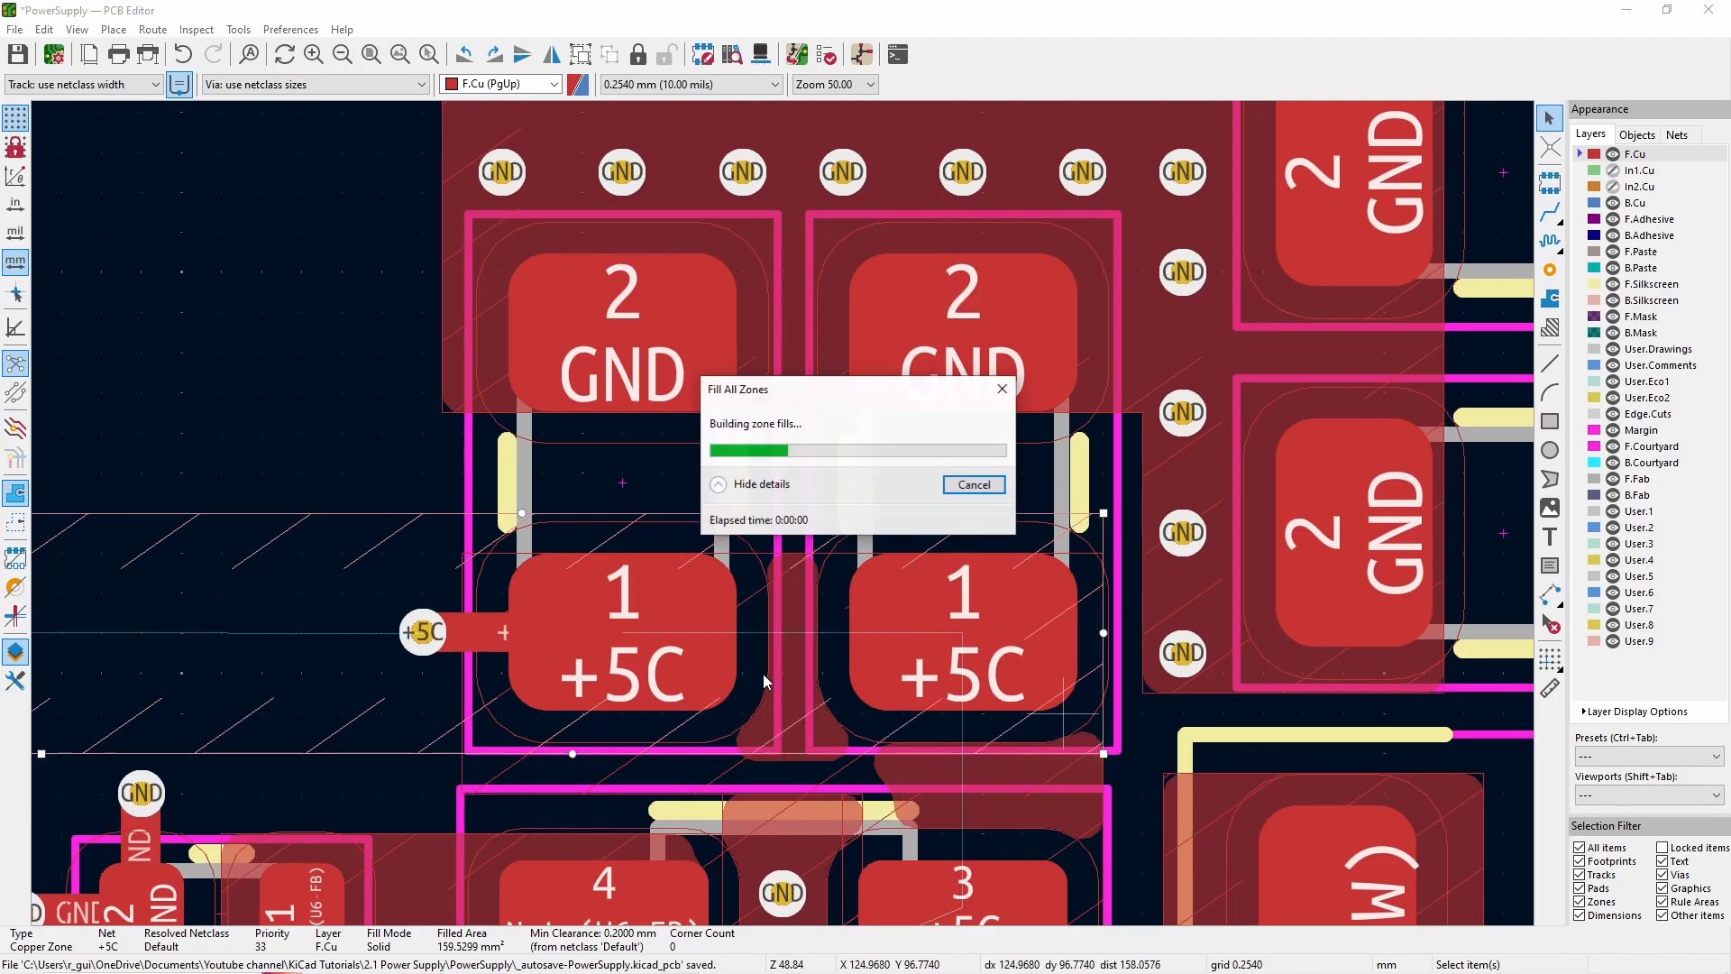
- Delete the -BATT back-copper zone running from the BAT- pad to the battery protection circuit
{"action": "scroll", "coordinate": [763, 631], "scroll_direction": "down", "scroll_amount": 5, "text": "ctrl"}
{"action": "scroll", "coordinate": [793, 498], "scroll_direction": "down", "scroll_amount": 7}
{"action": "left_click", "coordinate": [630, 561]}
{"action": "scroll", "coordinate": [630, 560], "scroll_direction": "up", "scroll_amount": 3, "text": "ctrl"}
{"action": "scroll", "coordinate": [1443, 505], "scroll_direction": "up", "scroll_amount": 3}
{"action": "left_click", "coordinate": [447, 732]}
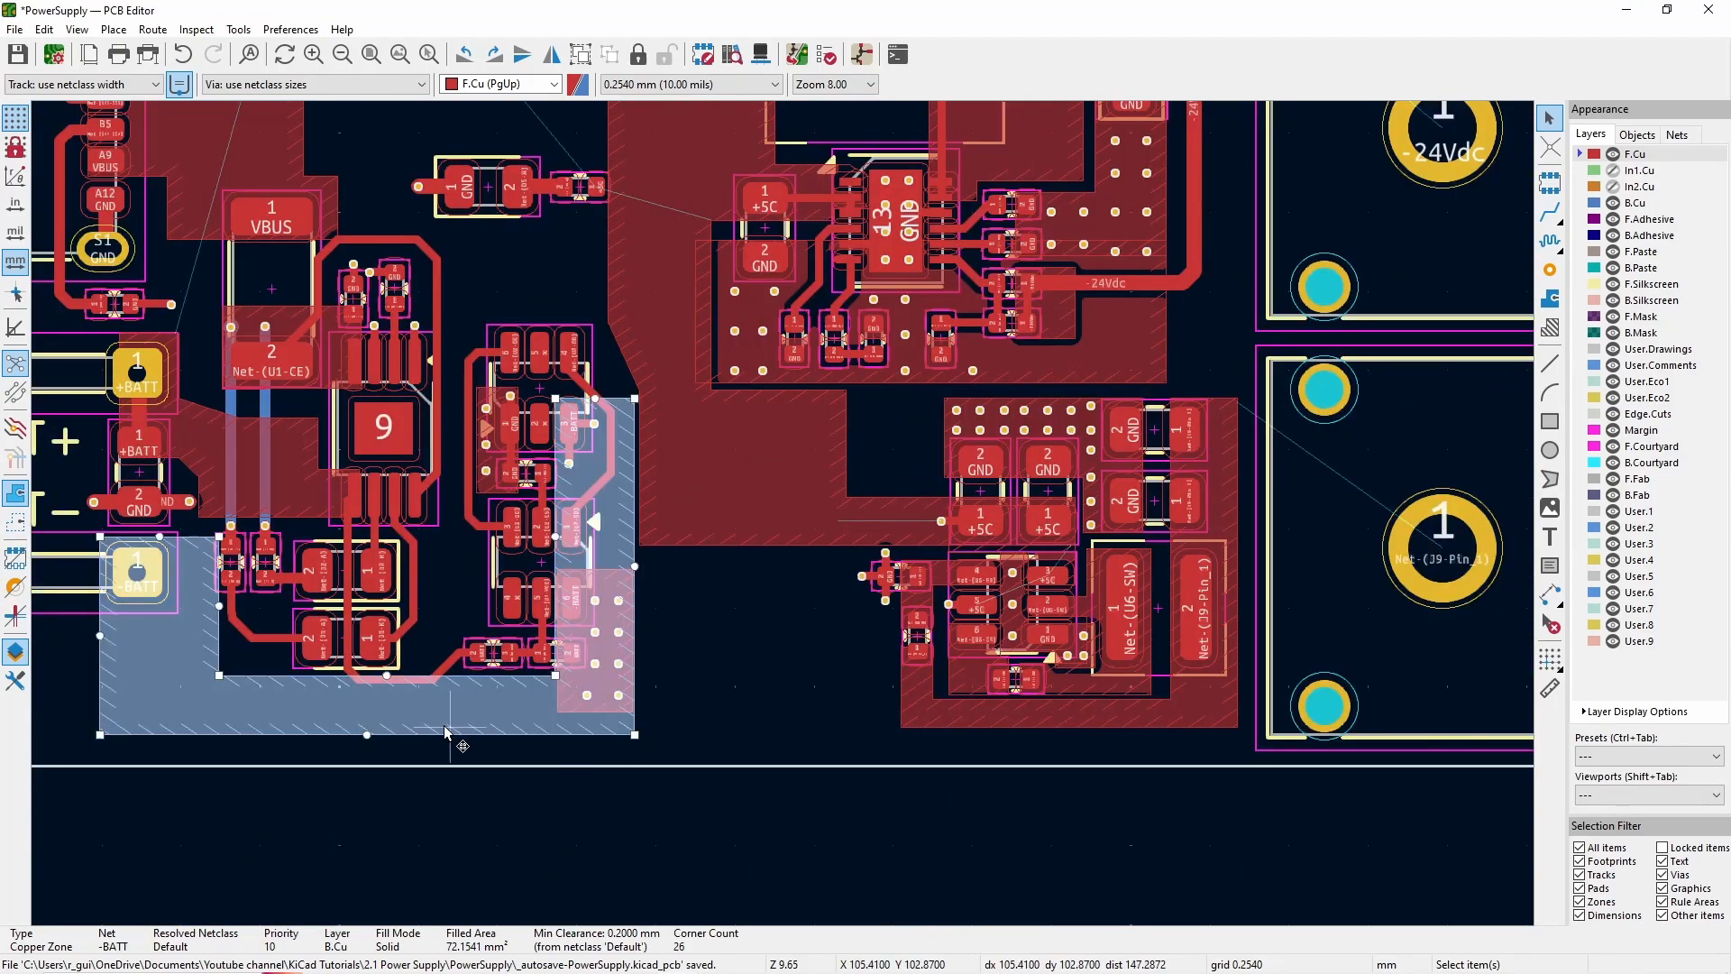
{"action": "left_click_drag", "start_coordinate": [219, 676], "coordinate": [226, 669]}
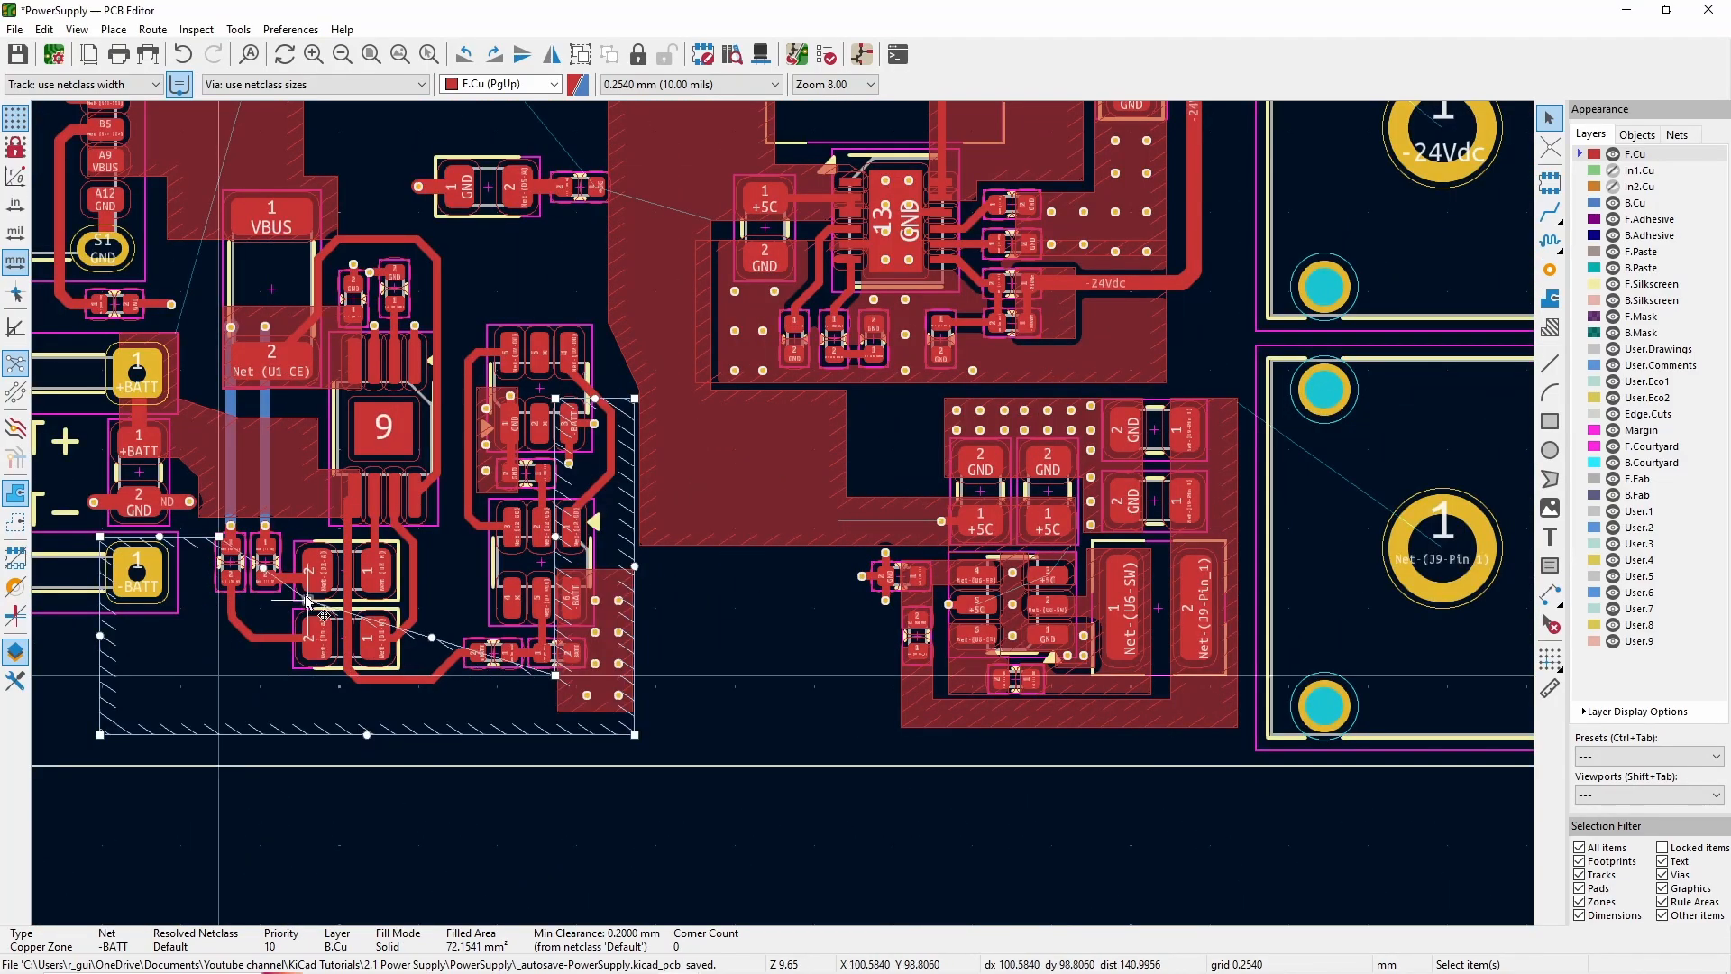
{"action": "key", "text": "ctrl+z"}
{"action": "key", "text": "Delete"}
- Try to shift the battery charger and protection block together with its copper toward the converters
{"action": "scroll", "coordinate": [577, 514], "scroll_direction": "down", "scroll_amount": 2}
{"action": "scroll", "coordinate": [787, 521], "scroll_direction": "up", "scroll_amount": 2, "text": "ctrl"}
{"action": "scroll", "coordinate": [737, 378], "scroll_direction": "up", "scroll_amount": 1}
{"action": "left_click_drag", "start_coordinate": [904, 724], "coordinate": [585, 330]}
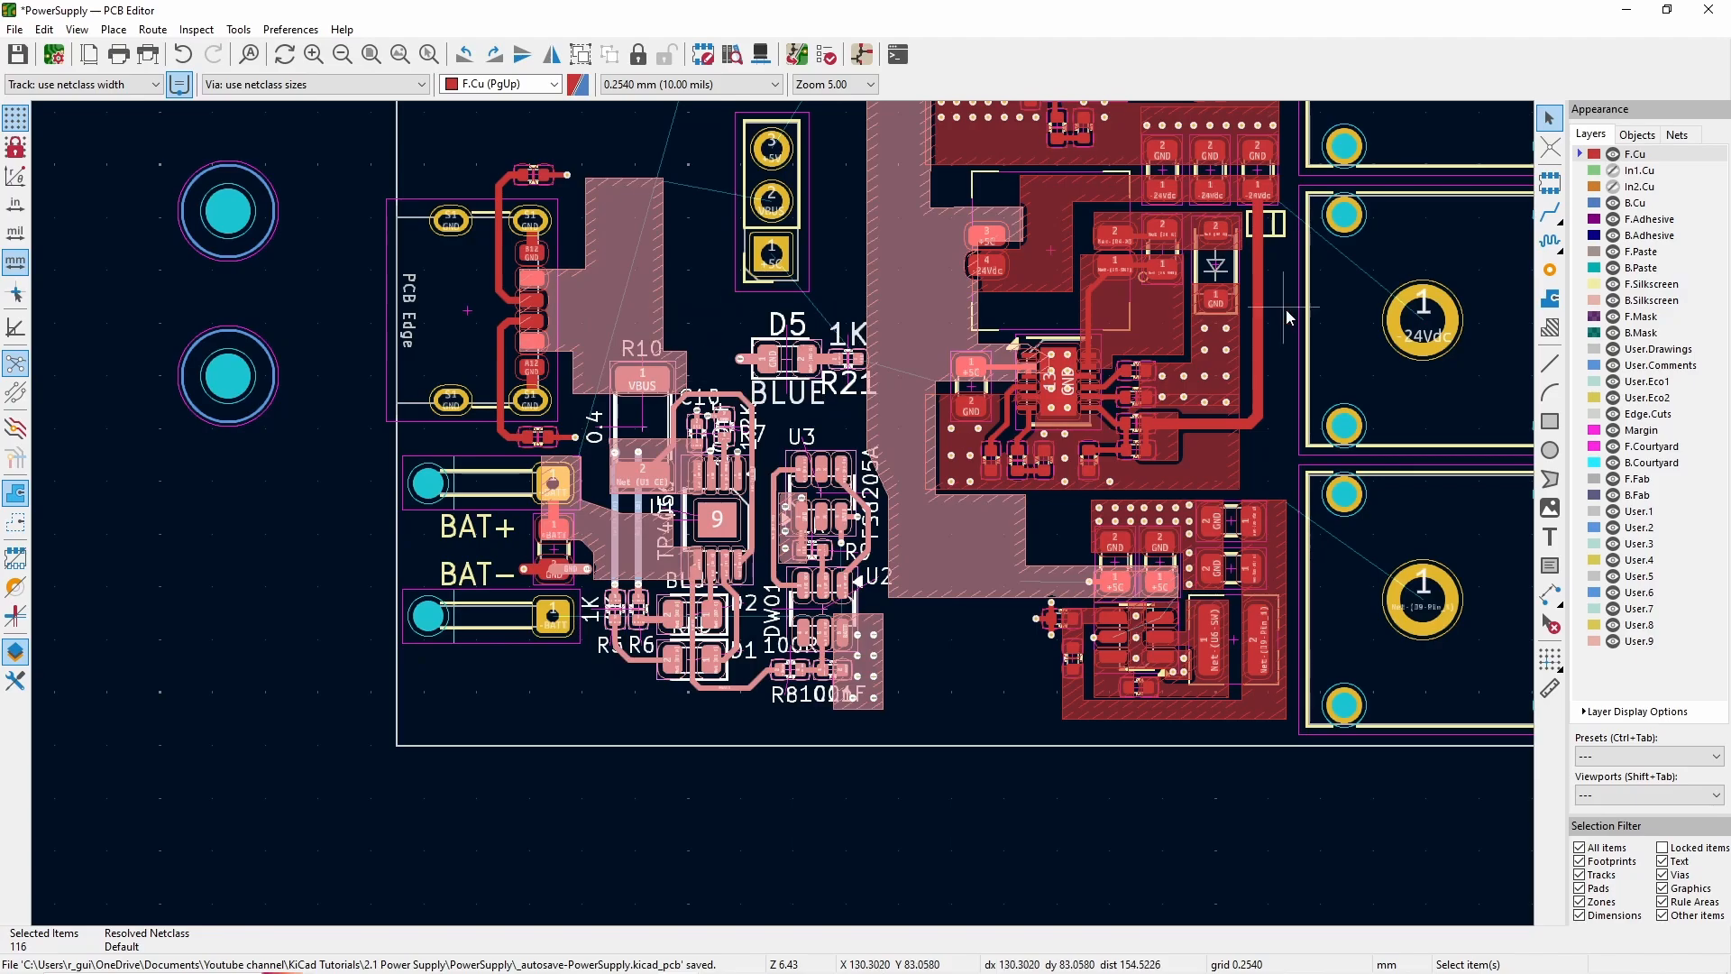
{"action": "right_click", "coordinate": [870, 315]}
{"action": "left_click", "coordinate": [852, 290]}
{"action": "left_click_drag", "start_coordinate": [917, 731], "coordinate": [606, 346]}
{"action": "left_click_drag", "start_coordinate": [665, 287], "coordinate": [709, 324]}
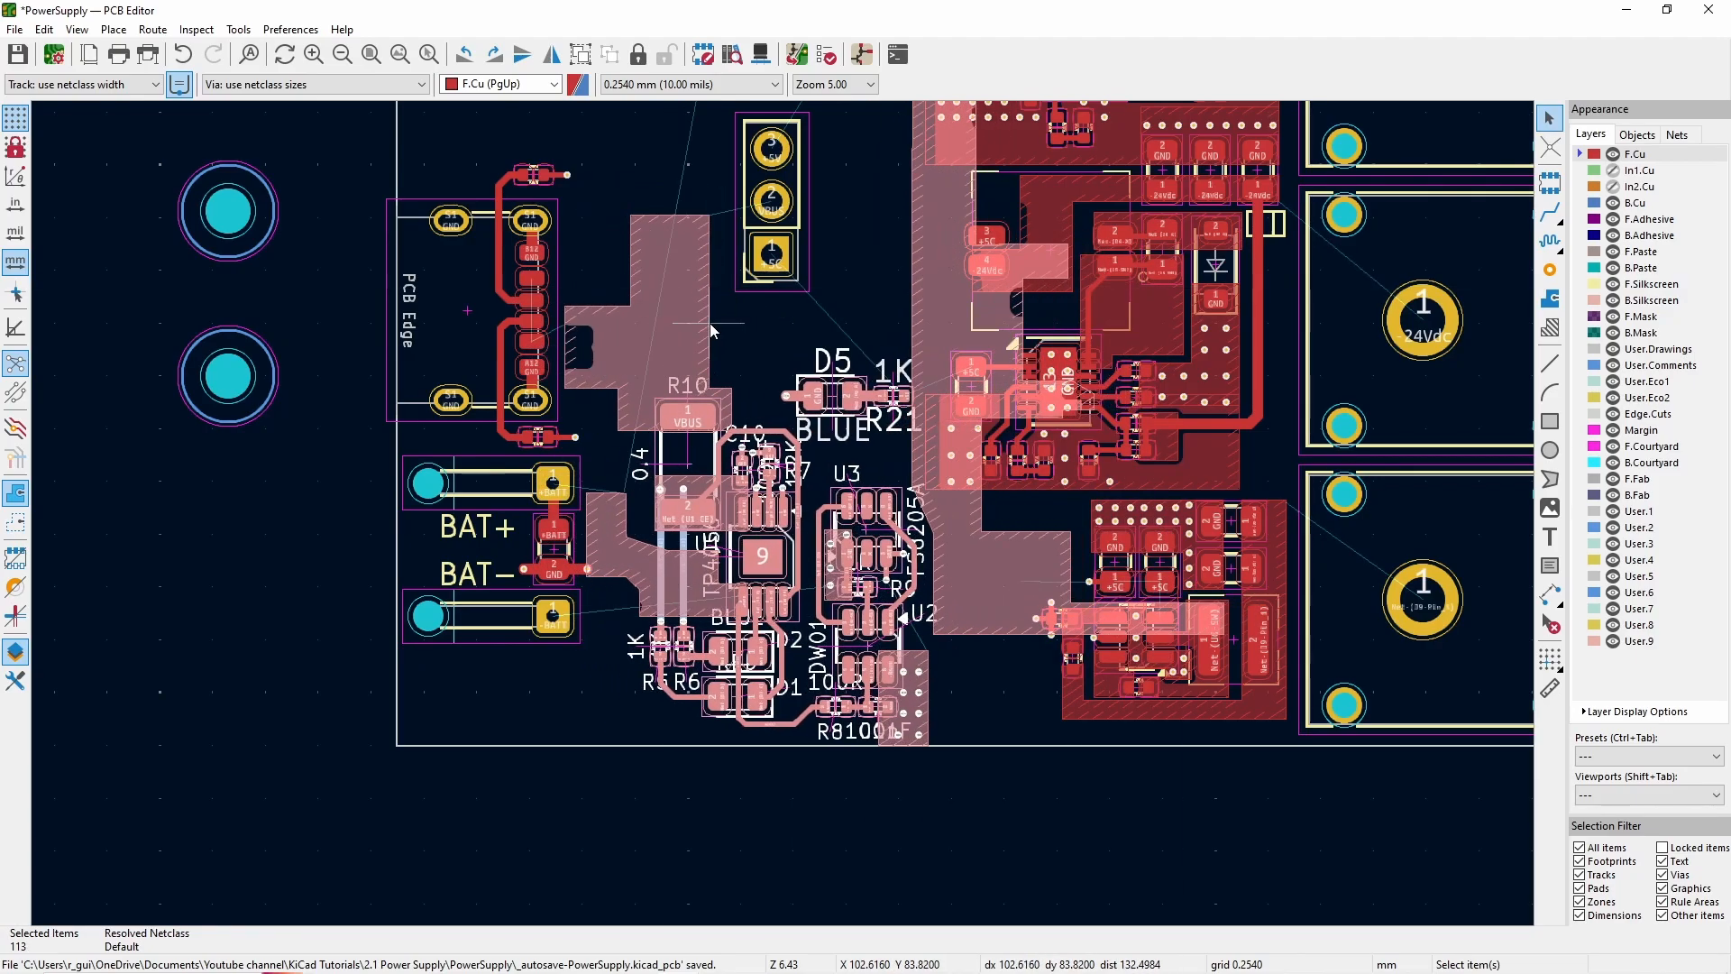
{"action": "key", "text": "ctrl+z"}
- Park the VBUS and +5C copper zones in the empty area outside the board's left edge
{"action": "scroll", "coordinate": [1037, 798], "scroll_direction": "up", "scroll_amount": 1}
{"action": "scroll", "coordinate": [696, 519], "scroll_direction": "down", "scroll_amount": 1}
{"action": "scroll", "coordinate": [494, 241], "scroll_direction": "up", "scroll_amount": 1}
{"action": "scroll", "coordinate": [494, 241], "scroll_direction": "down", "scroll_amount": 2}
{"action": "left_click_drag", "start_coordinate": [494, 240], "coordinate": [199, 236]}
{"action": "scroll", "coordinate": [856, 483], "scroll_direction": "down", "scroll_amount": 2}
{"action": "left_click_drag", "start_coordinate": [856, 483], "coordinate": [435, 510]}
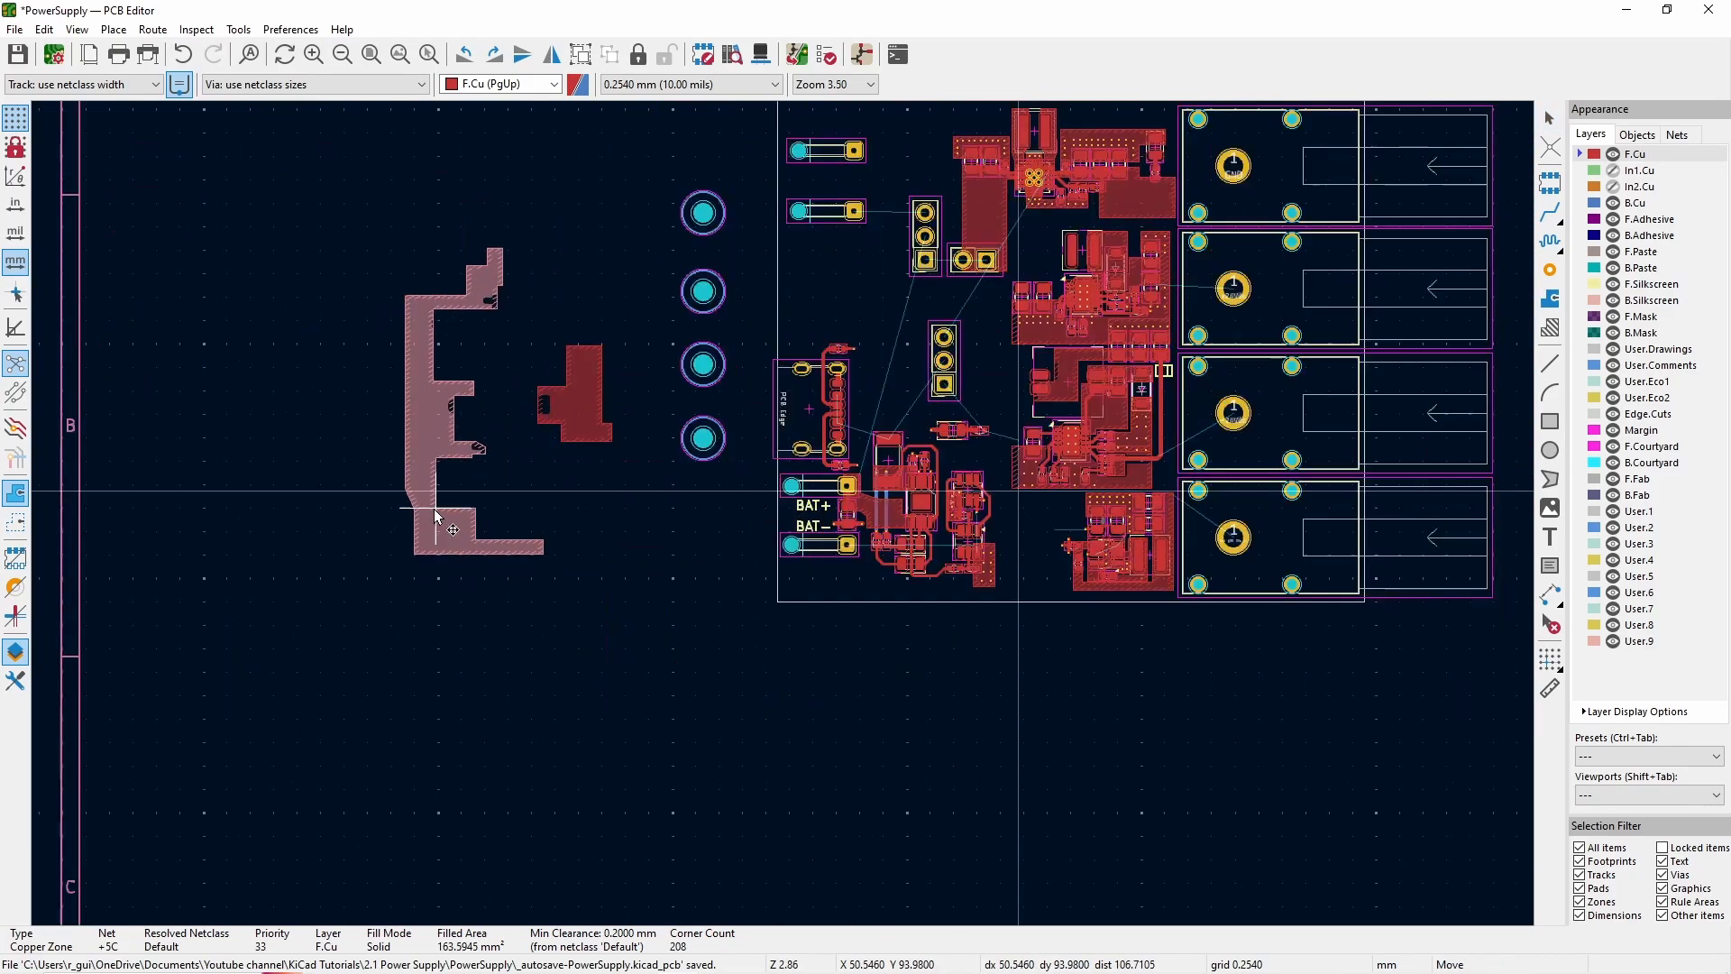
- Move LED D5 and its resistor R21 out of the board area beside the unplaced mounting holes
{"action": "scroll", "coordinate": [987, 496], "scroll_direction": "up", "scroll_amount": 3}
{"action": "left_click_drag", "start_coordinate": [893, 380], "coordinate": [583, 258]}
{"action": "scroll", "coordinate": [799, 323], "scroll_direction": "down", "scroll_amount": 2}
{"action": "left_click_drag", "start_coordinate": [767, 499], "coordinate": [246, 276]}
- Place mounting hole H2 in the board's lower-left corner below the BAT- connector
{"action": "left_click_drag", "start_coordinate": [353, 293], "coordinate": [501, 719]}
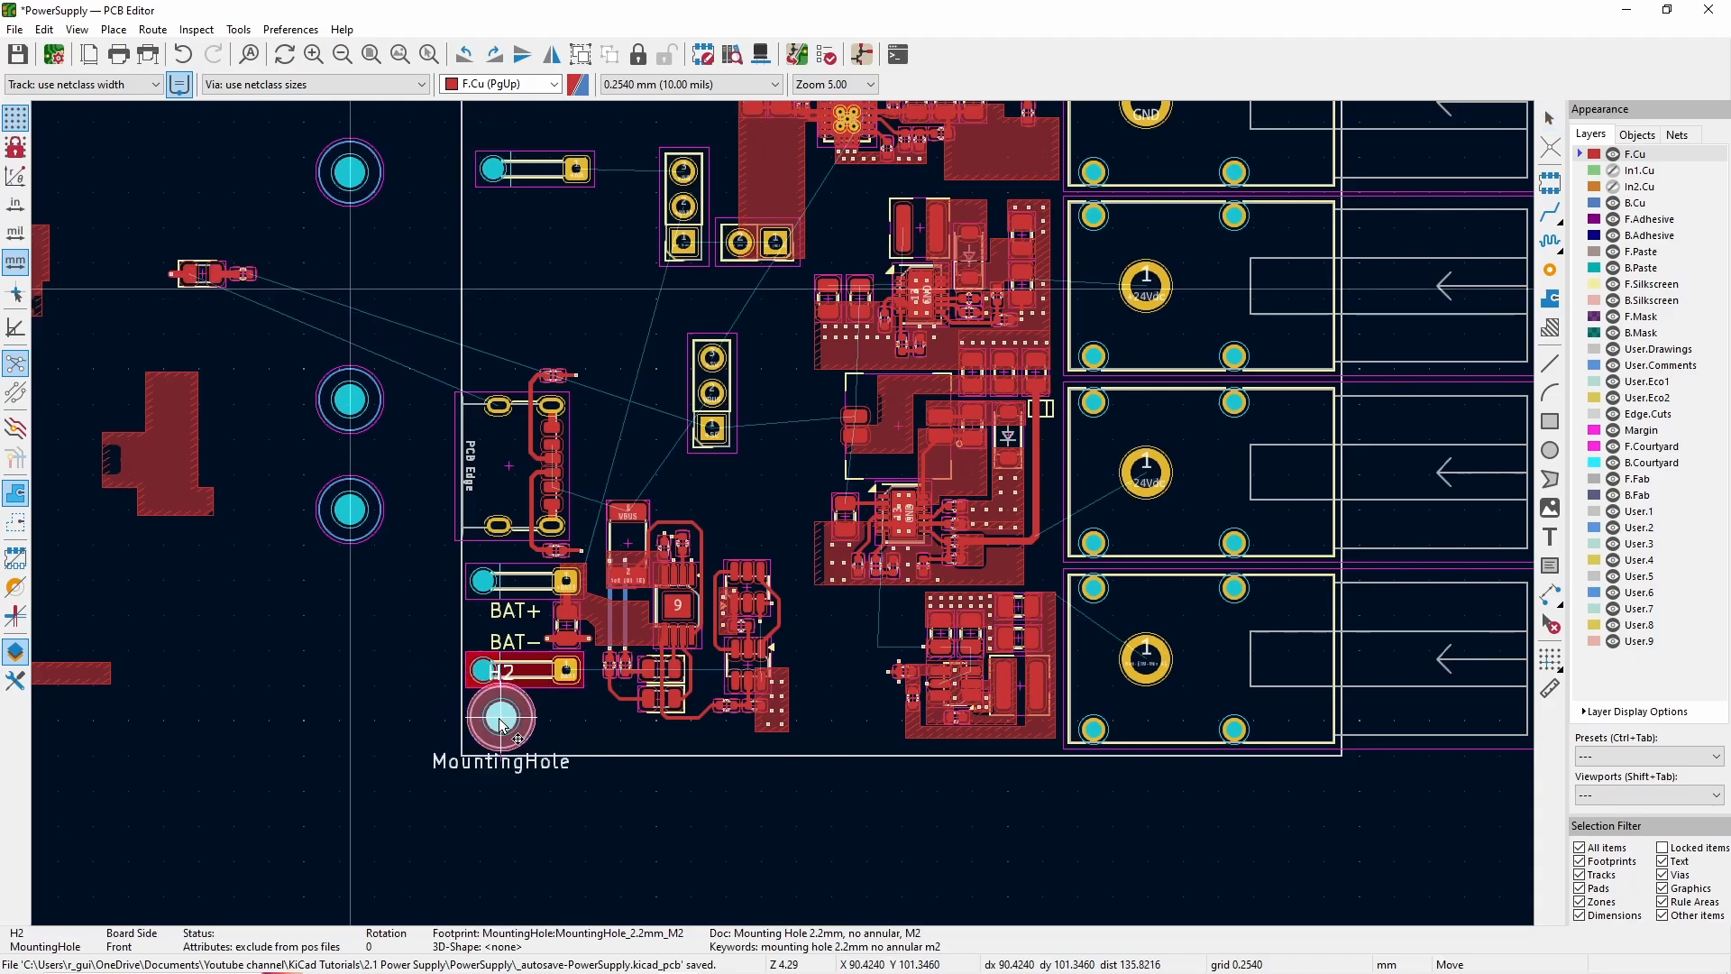
{"action": "left_click", "coordinate": [502, 725]}
{"action": "scroll", "coordinate": [618, 706], "scroll_direction": "up", "scroll_amount": 3}
{"action": "scroll", "coordinate": [668, 361], "scroll_direction": "down", "scroll_amount": 2}
{"action": "scroll", "coordinate": [668, 360], "scroll_direction": "up", "scroll_amount": 2}
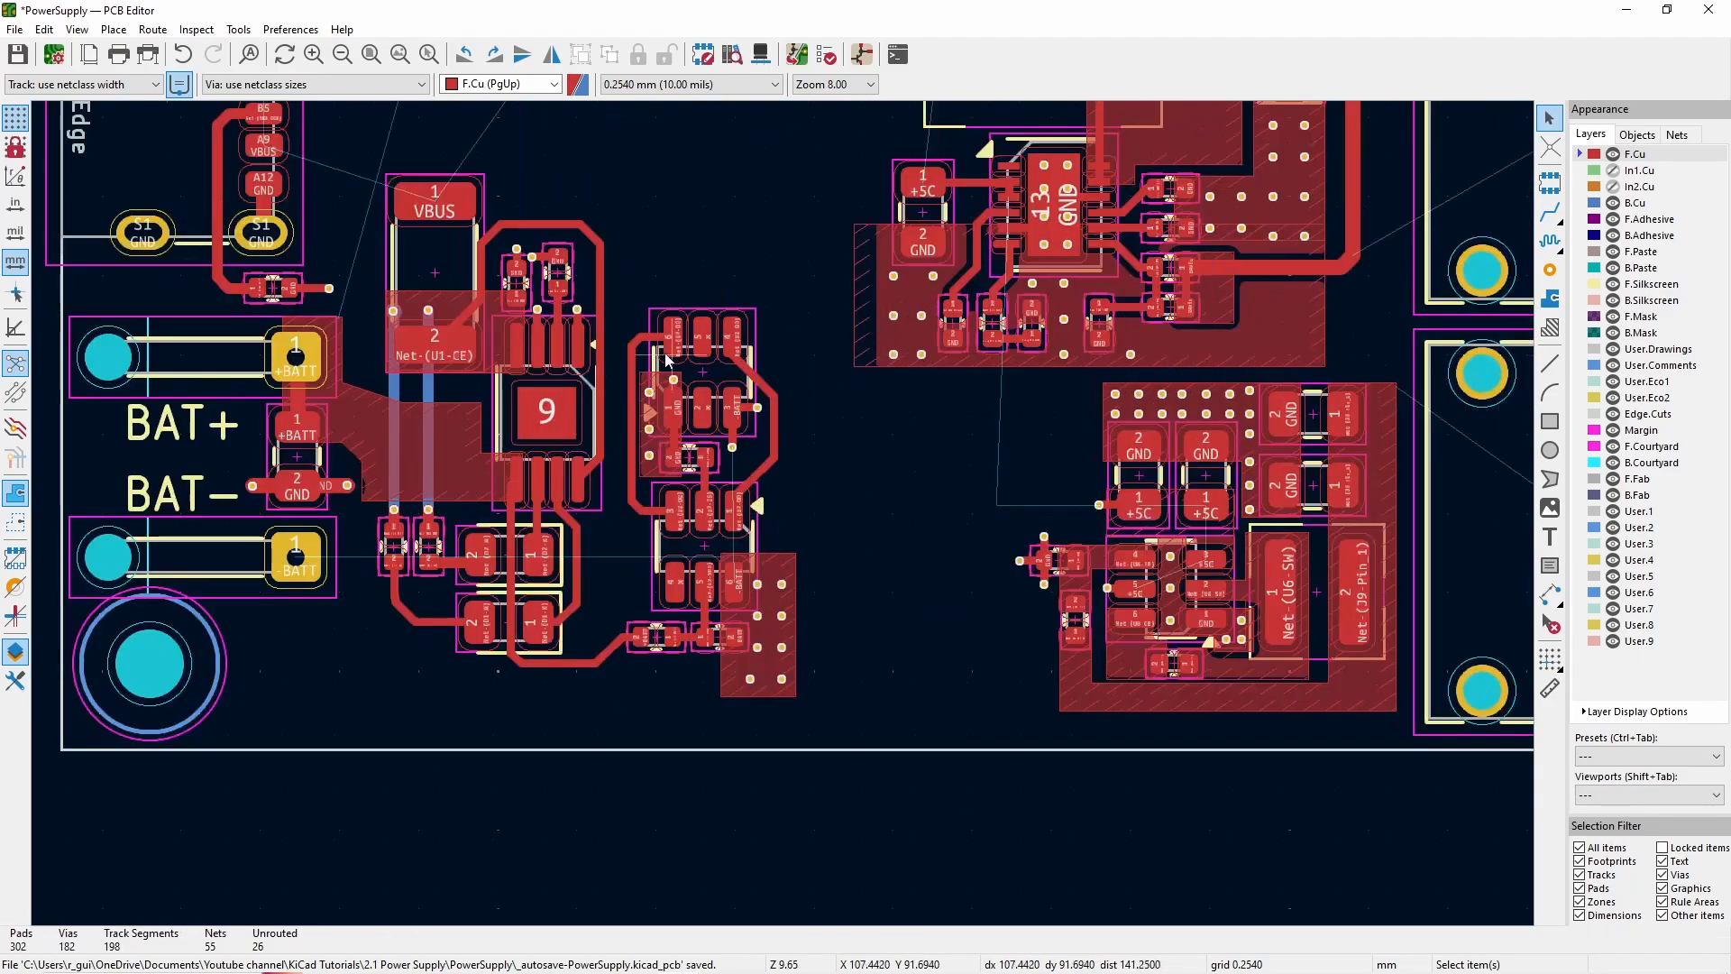
- Move the charger and protection block away from the battery pads and delete the +BATT zone leading to U1
{"action": "left_click_drag", "start_coordinate": [358, 155], "coordinate": [818, 712]}
{"action": "left_click_drag", "start_coordinate": [634, 487], "coordinate": [698, 521]}
{"action": "left_click", "coordinate": [902, 469]}
{"action": "scroll", "coordinate": [537, 524], "scroll_direction": "up", "scroll_amount": 5}
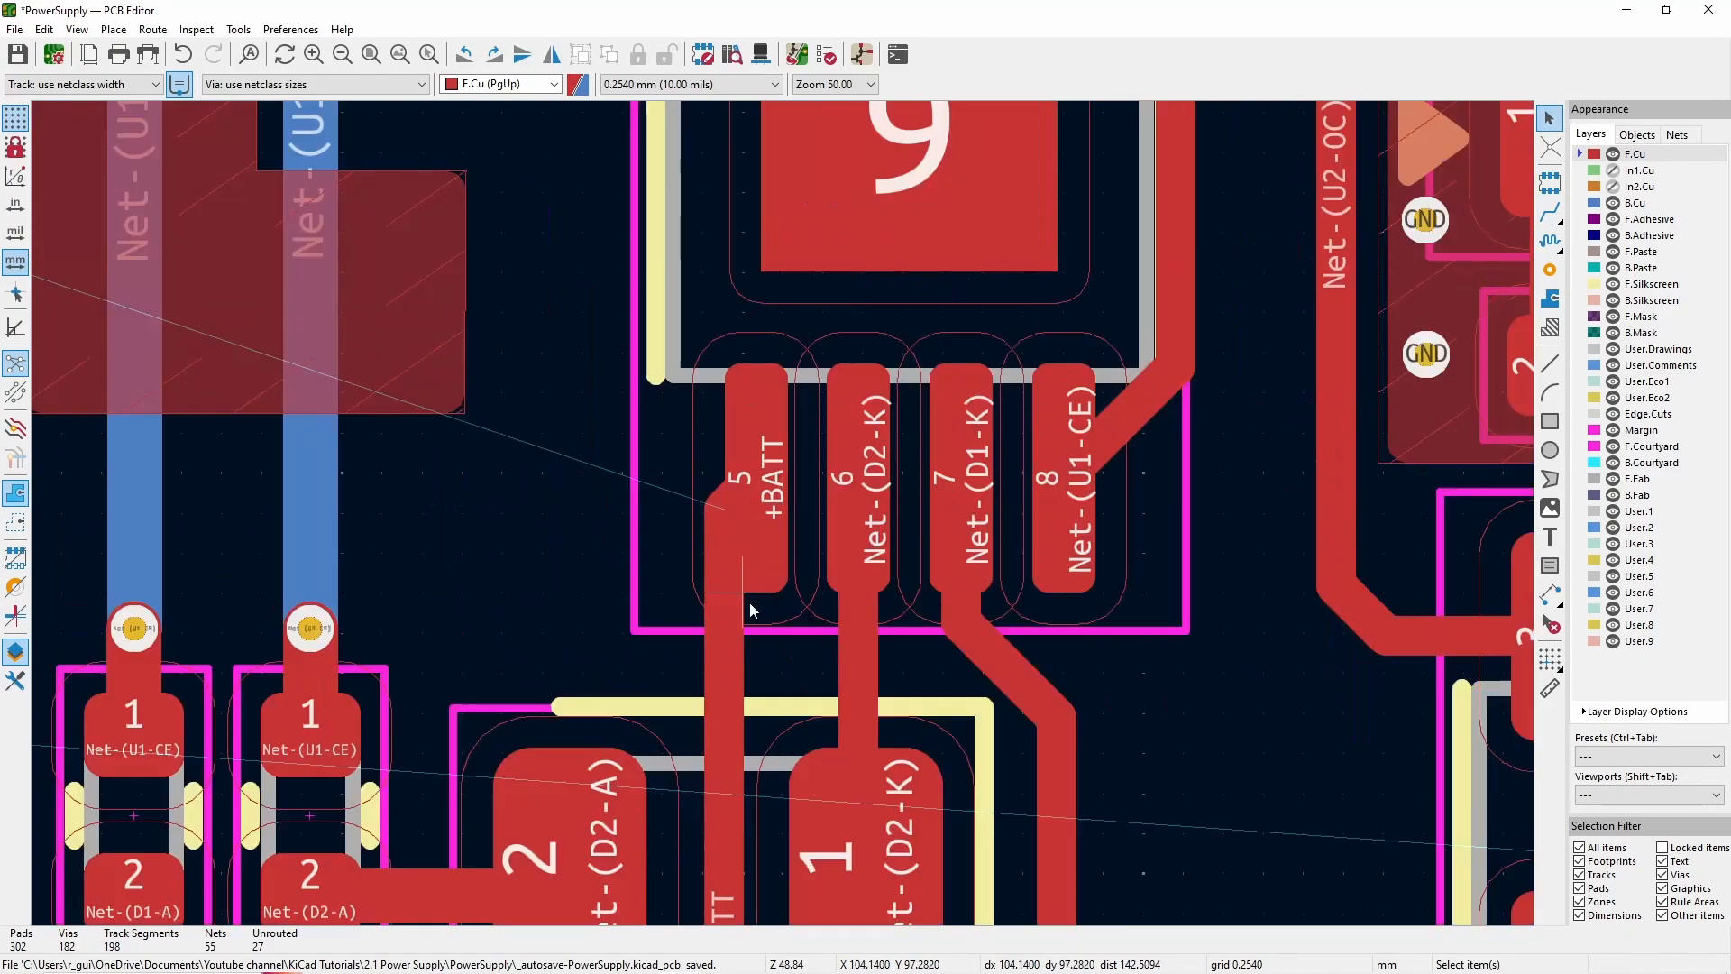
{"action": "scroll", "coordinate": [713, 564], "scroll_direction": "down", "scroll_amount": 5}
{"action": "left_click", "coordinate": [591, 491]}
{"action": "key", "text": "Delete"}
- Rotate the charger and protection block by three quarter turns and place it between the battery connectors and the U6 converter
{"action": "left_click_drag", "start_coordinate": [577, 316], "coordinate": [920, 713]}
{"action": "key", "text": "m"}
{"action": "key", "text": "r"}
{"action": "key", "text": "r"}
{"action": "key", "text": "r"}
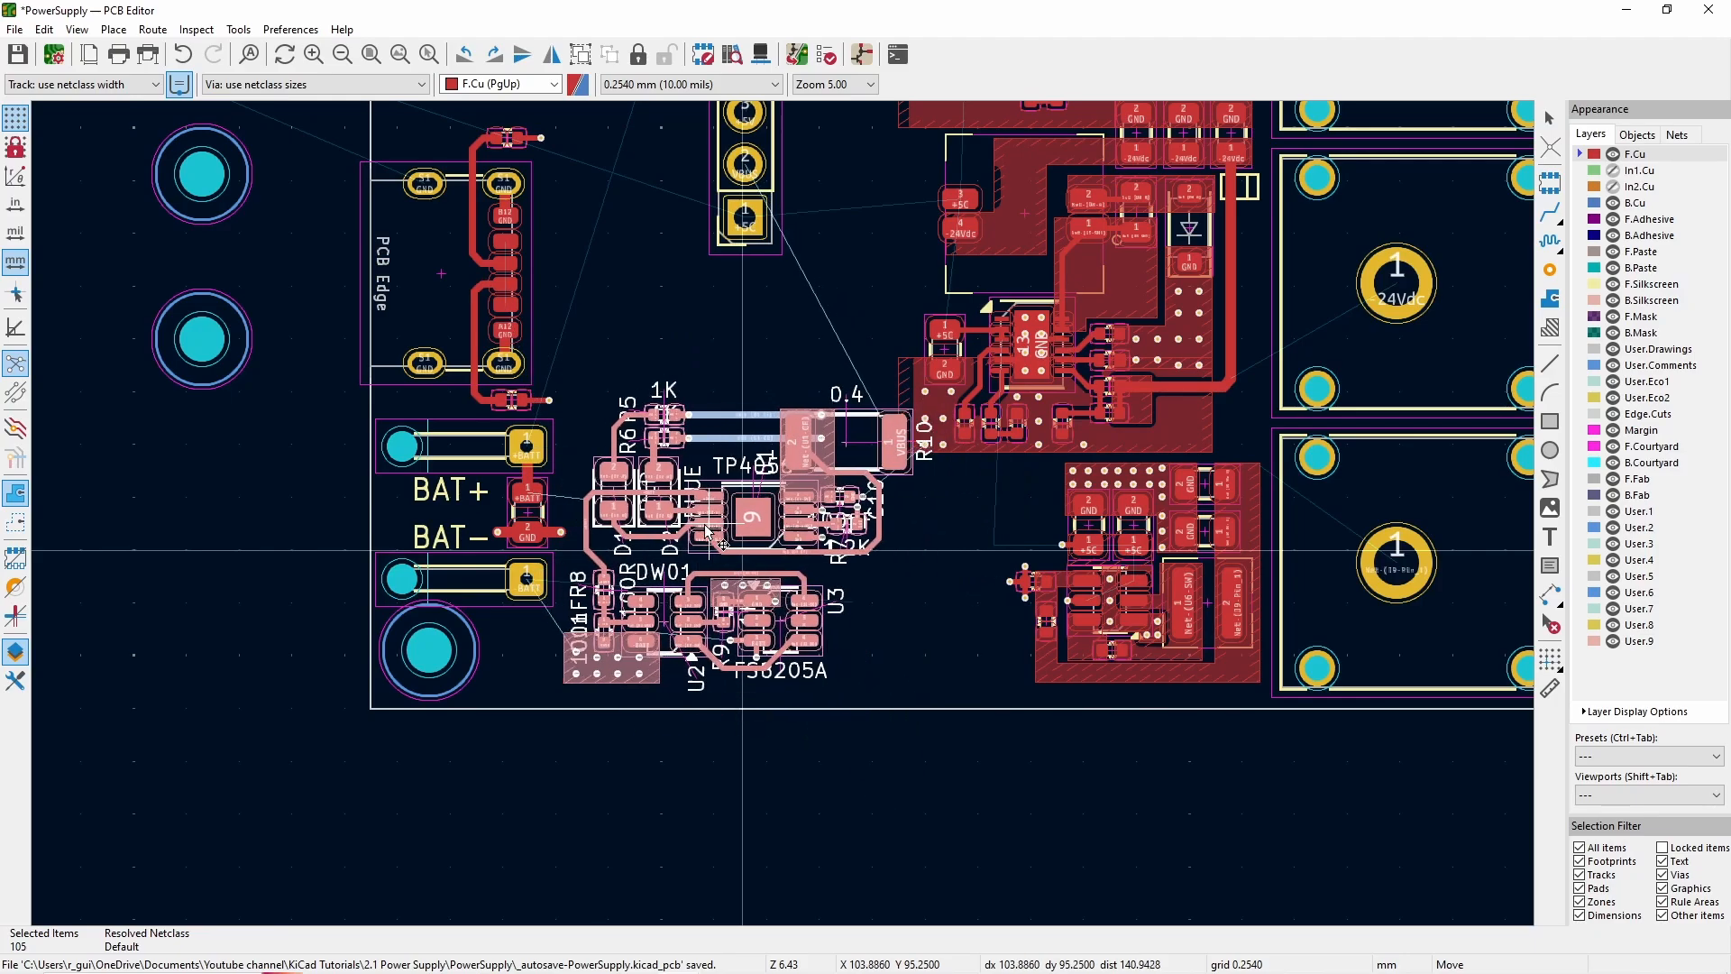
{"action": "left_click", "coordinate": [706, 532]}
- Duplicate the Net-(U1-CE) back-copper track to bridge the second pair of vias
{"action": "scroll", "coordinate": [747, 413], "scroll_direction": "up", "scroll_amount": 7}
{"action": "left_click", "coordinate": [747, 413]}
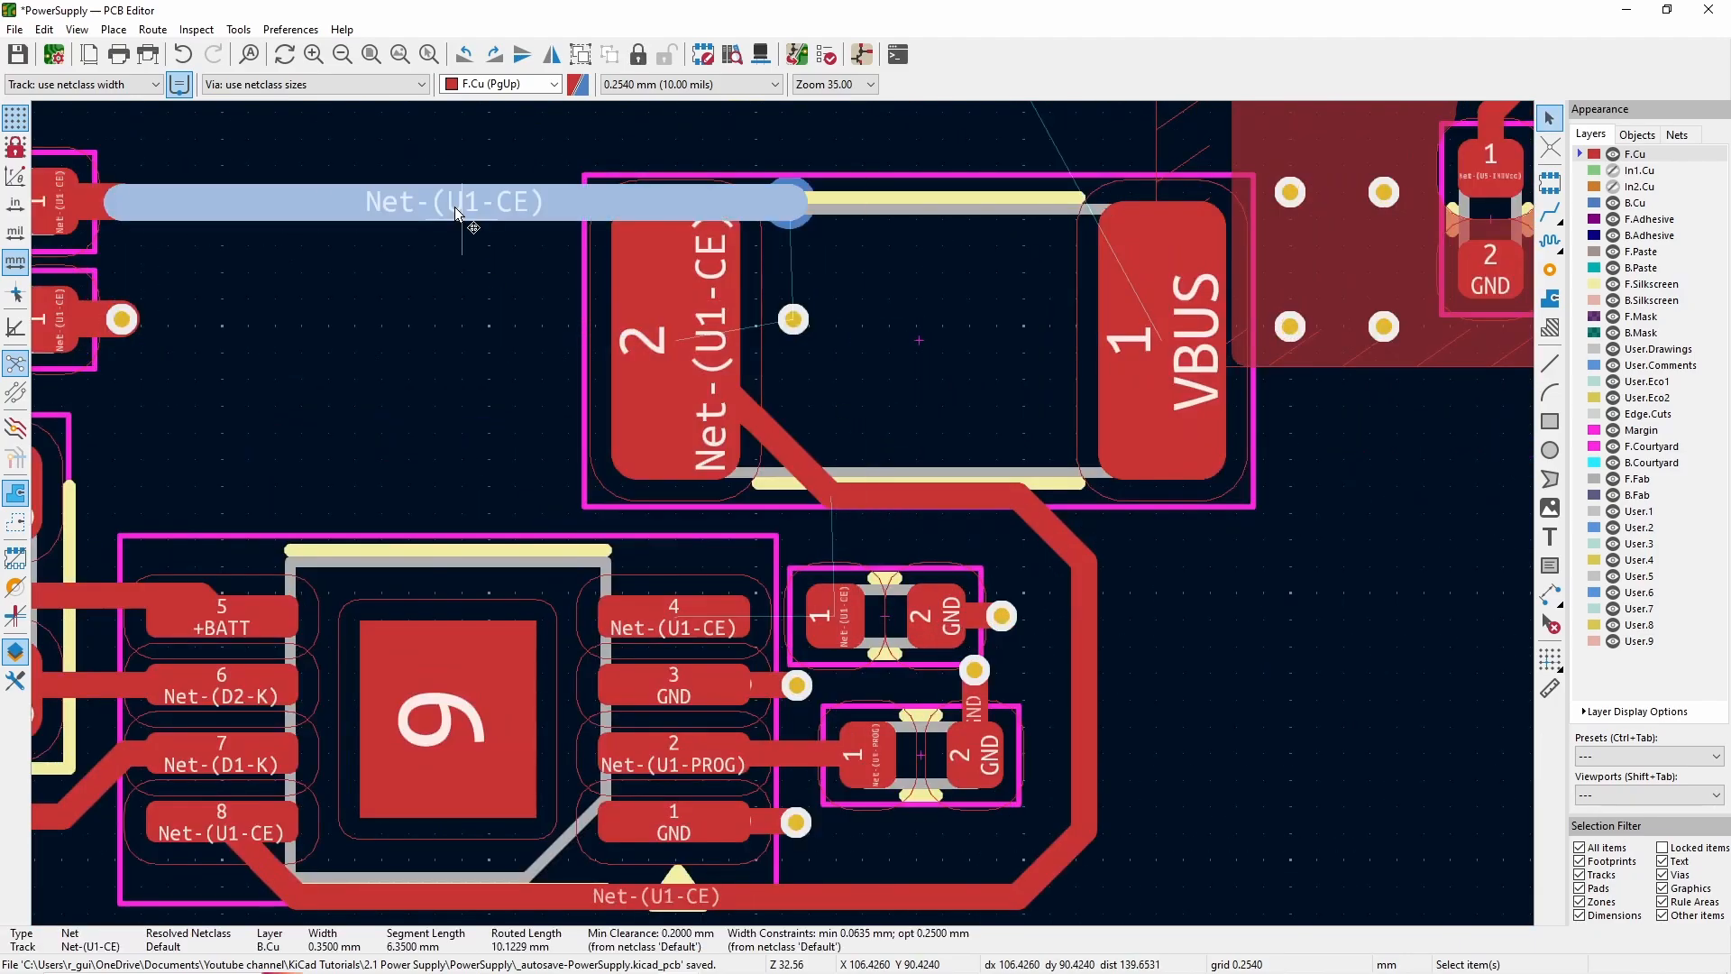
{"action": "key", "text": "ctrl+d"}
{"action": "left_click", "coordinate": [455, 331]}
- Rotate R10 upright and place it above U1, with its Net-(U1-CE) pad facing the chip
{"action": "scroll", "coordinate": [723, 487], "scroll_direction": "down", "scroll_amount": 2}
{"action": "left_click", "coordinate": [572, 389]}
{"action": "key", "text": "t"}
{"action": "key", "text": "m"}
{"action": "key", "text": "r"}
{"action": "left_click", "coordinate": [429, 423]}
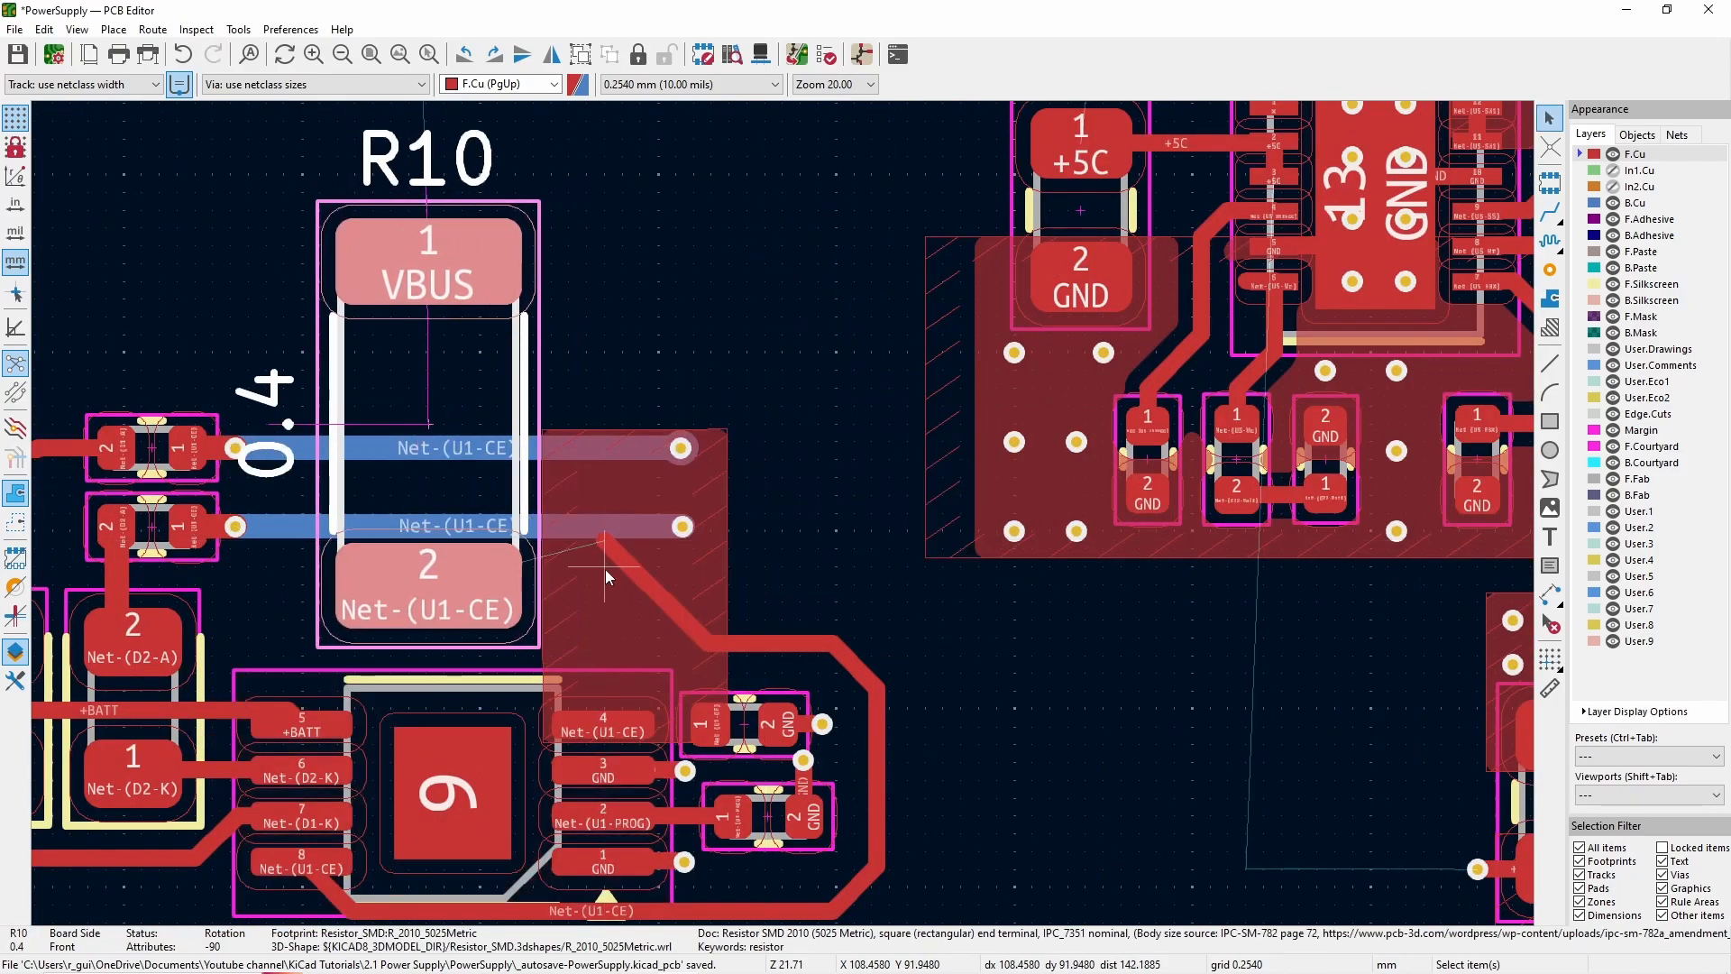
- Add corners to the Net-(U1-CE) zone, extend it beneath R10 pad 2 and refill all zones
{"action": "left_click", "coordinate": [606, 572]}
{"action": "left_click_drag", "start_coordinate": [543, 430], "coordinate": [542, 656]}
{"action": "key", "text": "Insert"}
{"action": "key", "text": "Insert"}
{"action": "left_click_drag", "start_coordinate": [586, 602], "coordinate": [320, 655]}
{"action": "left_click_drag", "start_coordinate": [628, 552], "coordinate": [321, 425]}
{"action": "left_click_drag", "start_coordinate": [729, 430], "coordinate": [729, 424]}
{"action": "key", "text": "b"}
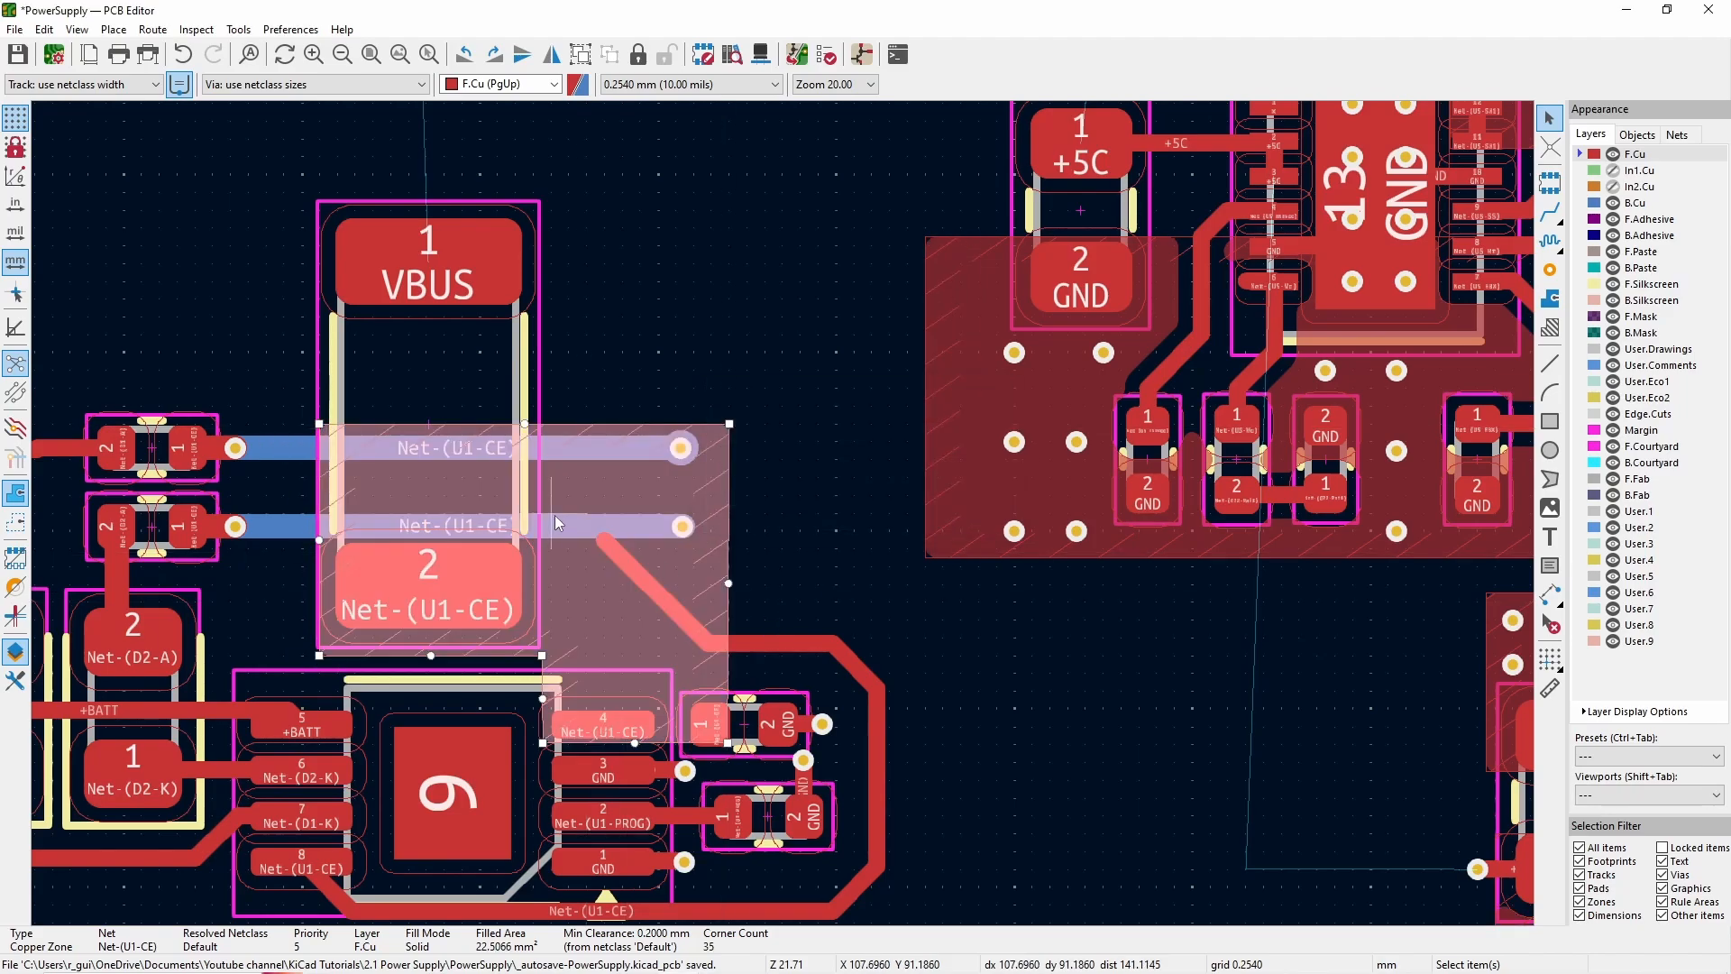
- Delete the two Net-(U1-CE) back-copper tracks and their vias beside R10
{"action": "left_click", "coordinate": [560, 524]}
{"action": "key", "text": "Delete"}
{"action": "scroll", "coordinate": [552, 498], "scroll_direction": "up", "scroll_amount": 2}
{"action": "middle_click_drag", "start_coordinate": [552, 498], "coordinate": [783, 489]}
{"action": "key", "text": "ctrl+z"}
{"action": "left_click", "coordinate": [901, 534]}
{"action": "key", "text": "Delete"}
{"action": "left_click", "coordinate": [901, 416]}
{"action": "key", "text": "Delete"}
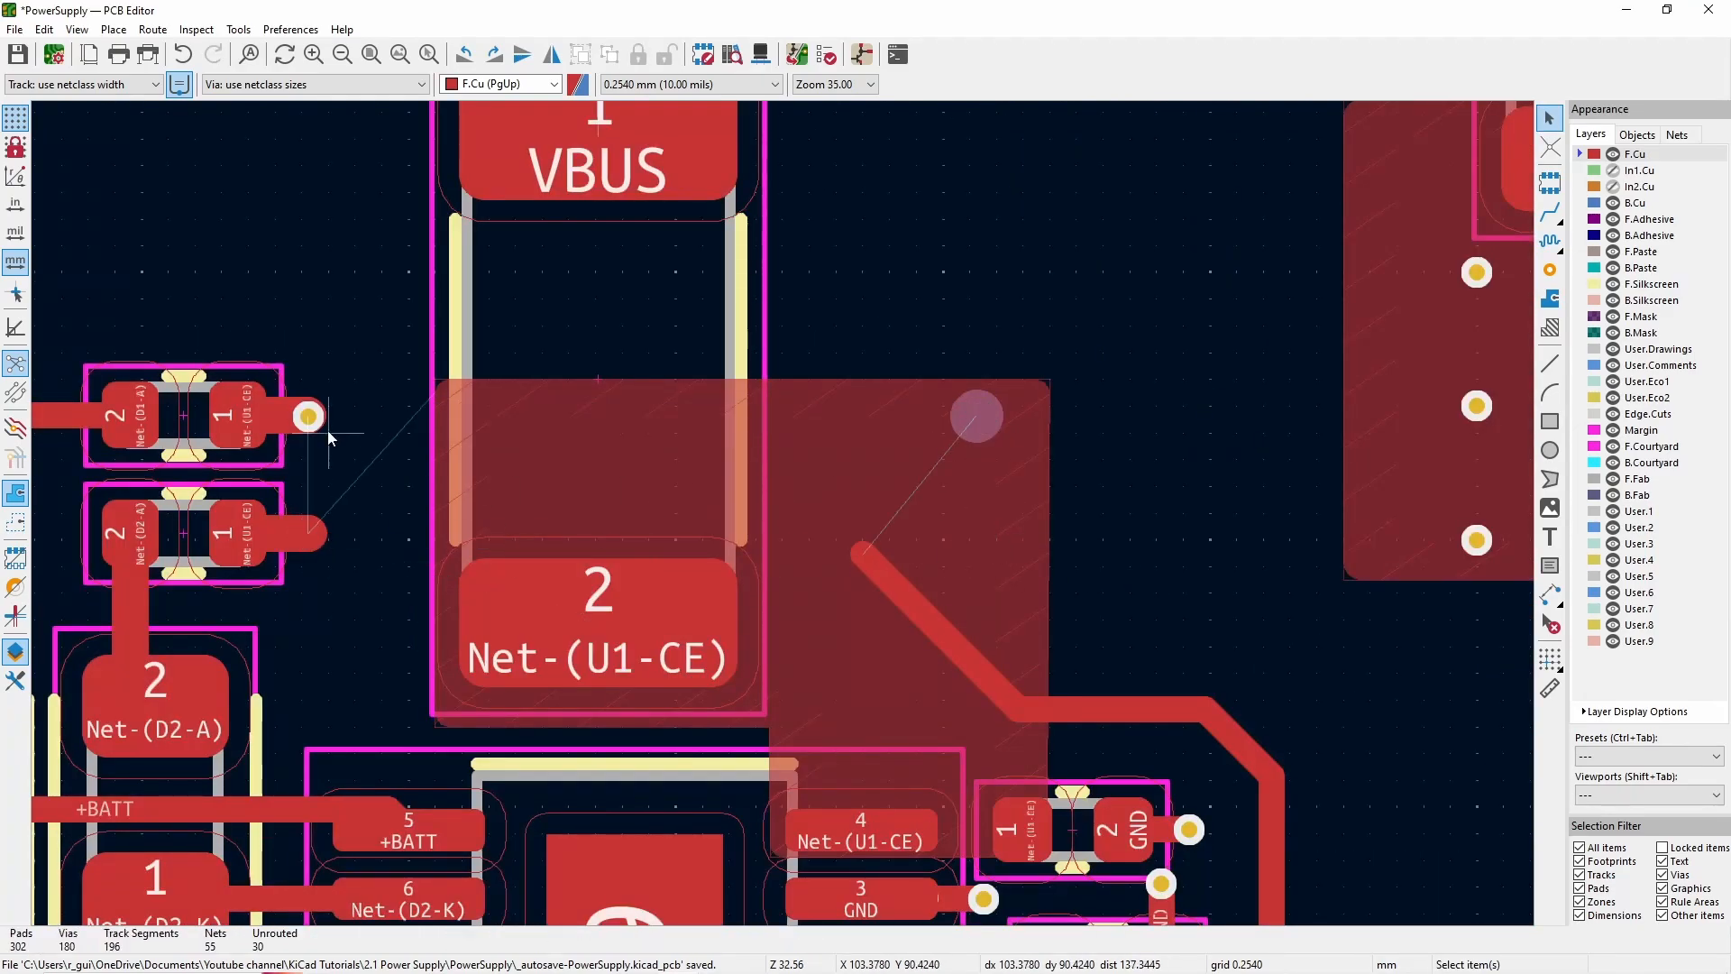
- Route front-copper tracks from the Net-(U1-CE) pads of R5 and R6 to R10 pad 2
{"action": "left_click", "coordinate": [326, 519]}
{"action": "left_click", "coordinate": [598, 610]}
{"action": "left_click", "coordinate": [312, 416]}
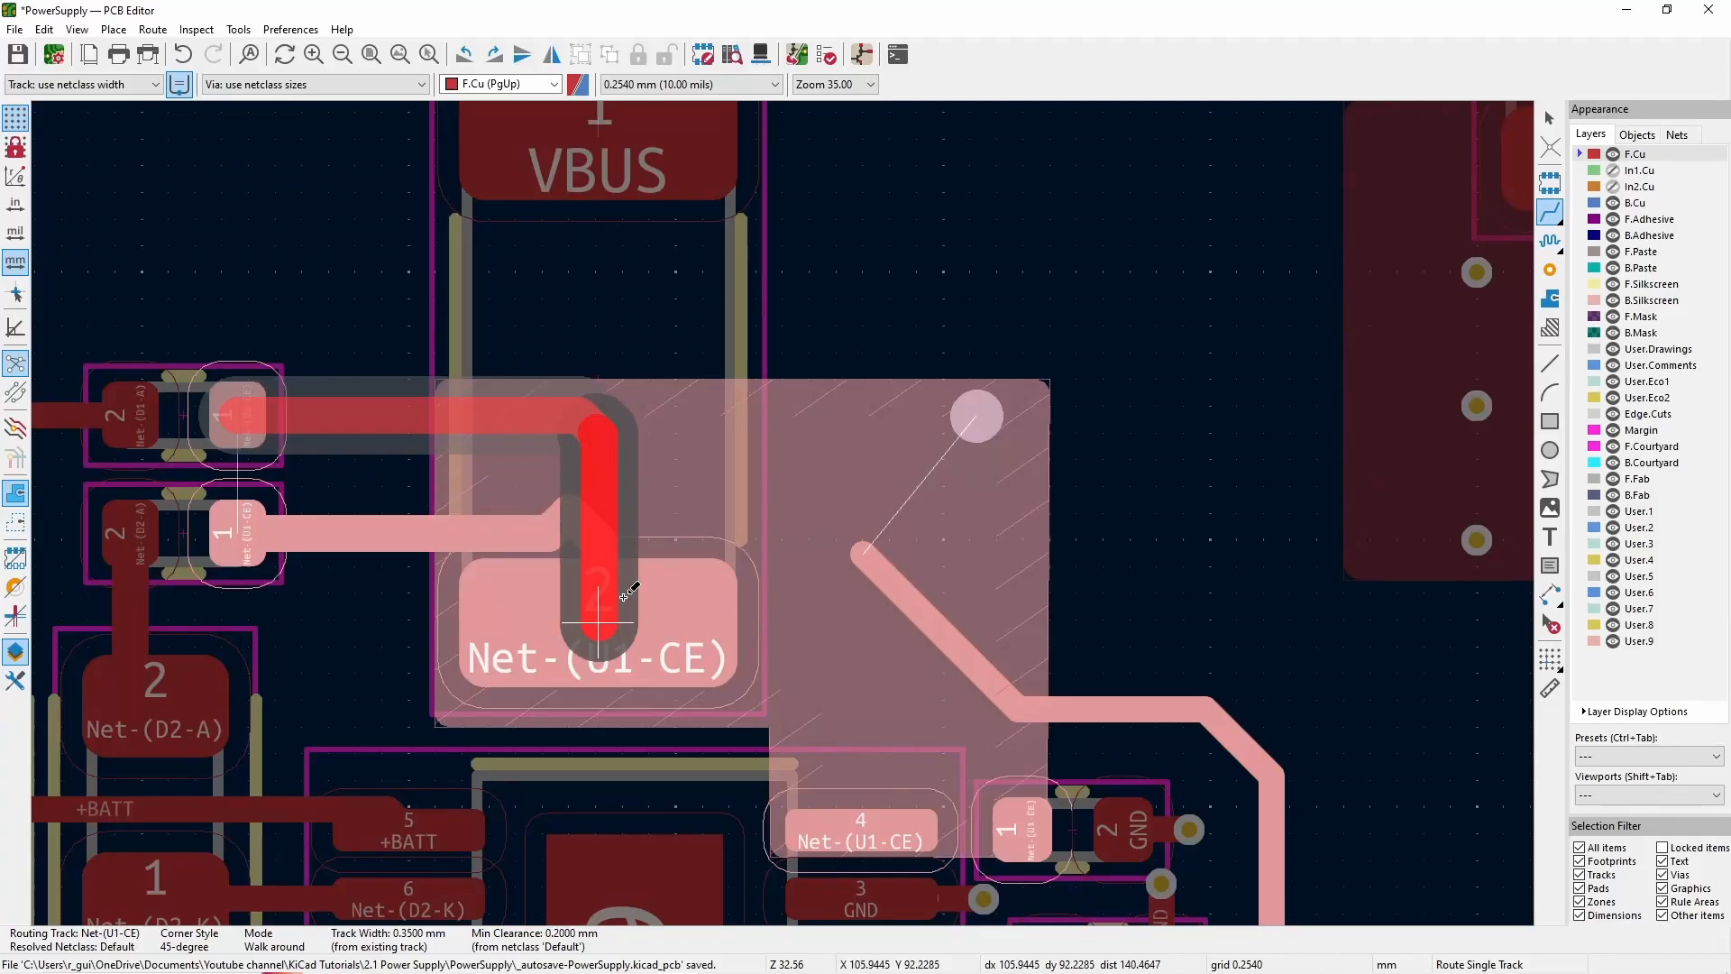
{"action": "left_click", "coordinate": [598, 614]}
{"action": "key", "text": "Escape"}
- Route a 0.35 mm track from R10 pad 2 to the Net-(U1-CE) loop around U1 and delete the leftover old segment
{"action": "scroll", "coordinate": [953, 511], "scroll_direction": "down", "scroll_amount": 2}
{"action": "scroll", "coordinate": [1497, 710], "scroll_direction": "up", "scroll_amount": 2}
{"action": "middle_click_drag", "start_coordinate": [336, 714], "coordinate": [854, 637]}
{"action": "left_click", "coordinate": [1550, 213]}
{"action": "left_click", "coordinate": [963, 406]}
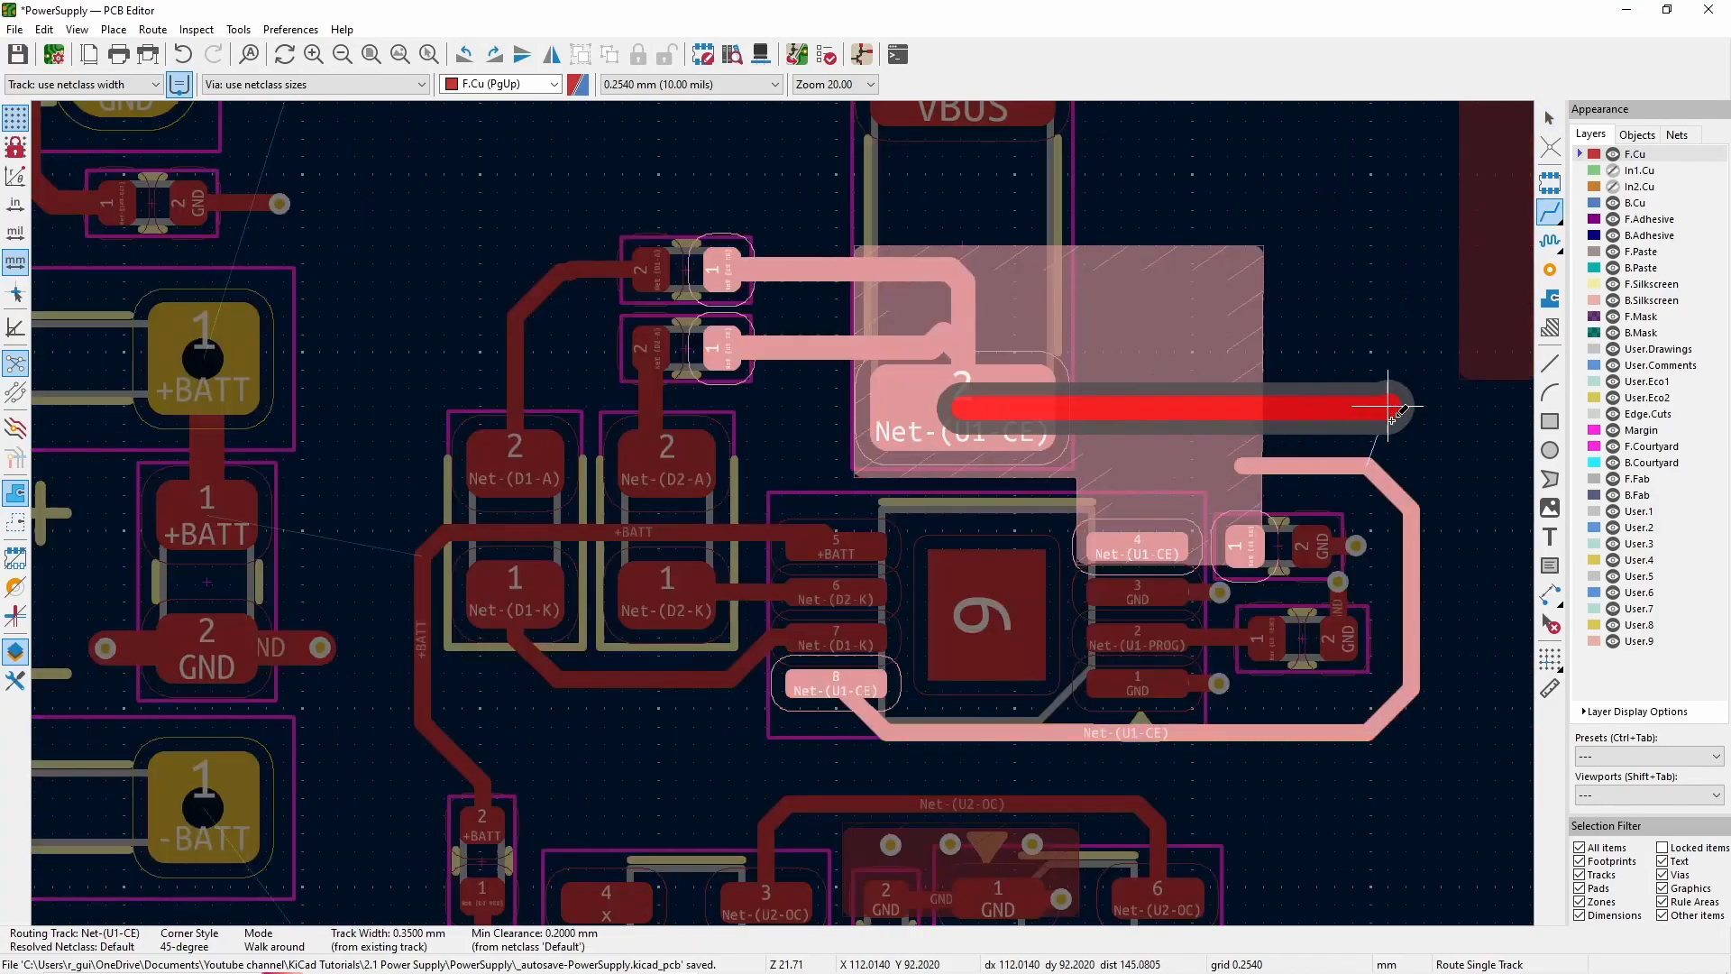
{"action": "left_click", "coordinate": [1412, 507]}
{"action": "key", "text": "Escape"}
{"action": "left_click", "coordinate": [1385, 484]}
{"action": "key", "text": "Delete"}
- Remove the vertical Net-(U1-CE) segment beside U1 and reroute the track in a wider path below the chip to pin 8
{"action": "middle_click_drag", "start_coordinate": [1317, 547], "coordinate": [801, 547]}
{"action": "left_click_drag", "start_coordinate": [564, 730], "coordinate": [525, 763]}
{"action": "key", "text": "ctrl+z"}
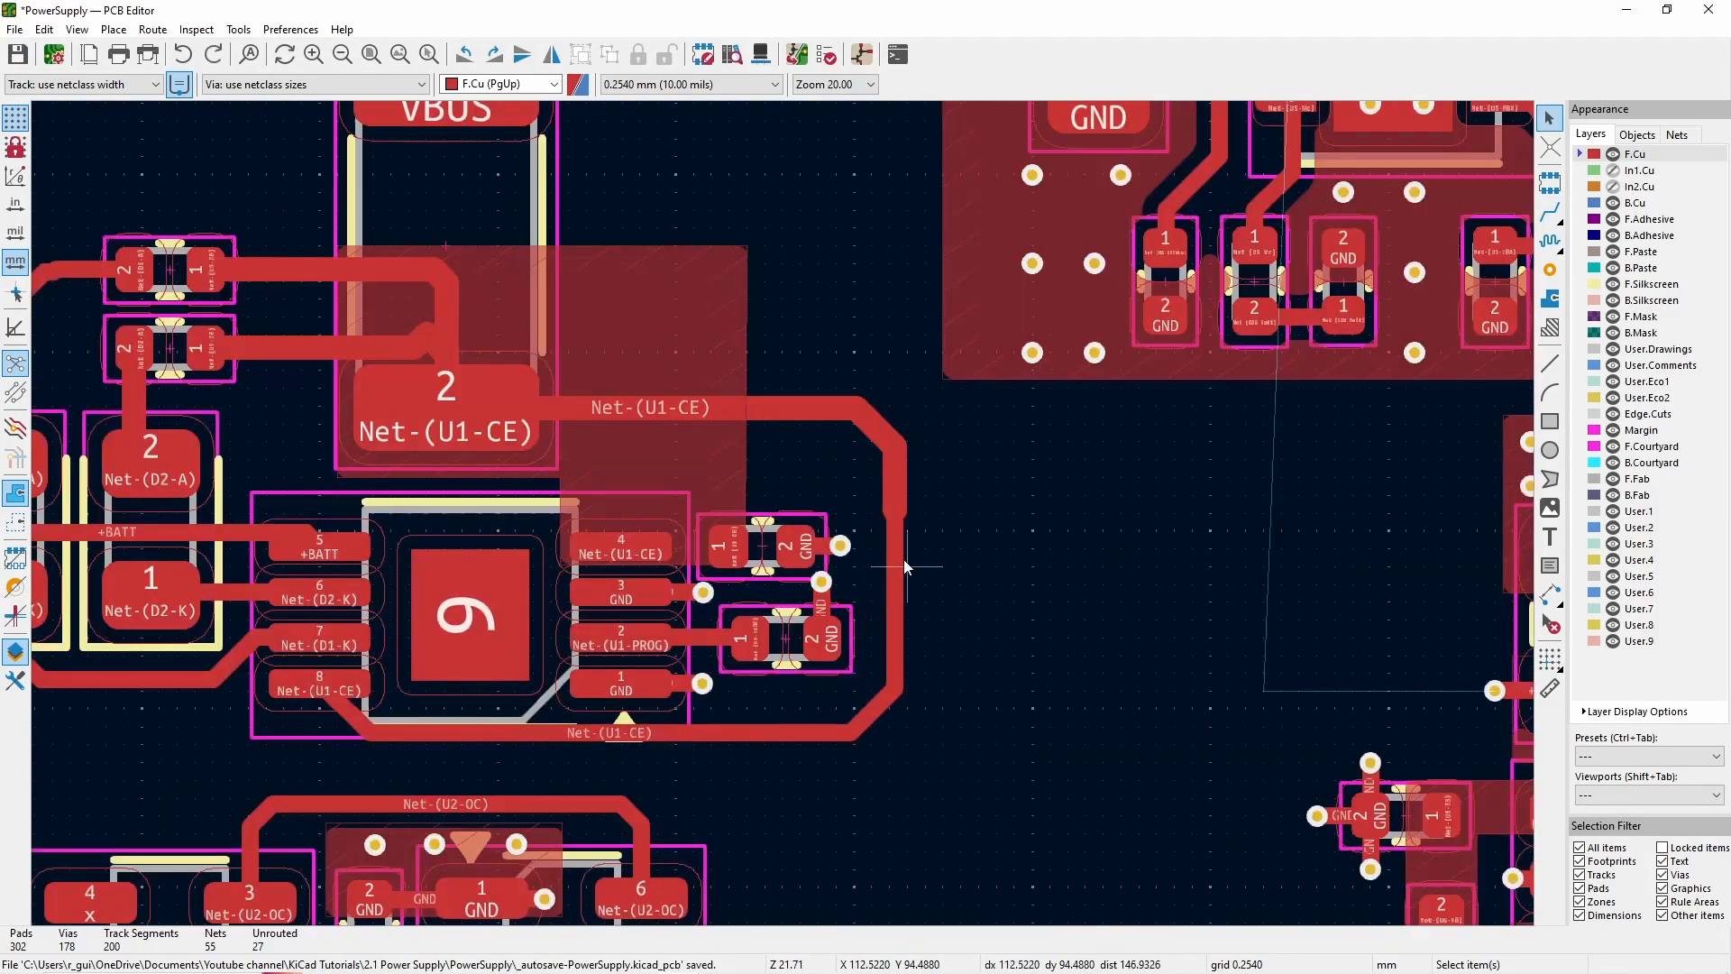
{"action": "left_click", "coordinate": [900, 561]}
{"action": "key", "text": "Delete"}
{"action": "left_click", "coordinate": [1555, 216]}
{"action": "left_click", "coordinate": [895, 510]}
{"action": "left_click", "coordinate": [471, 765]}
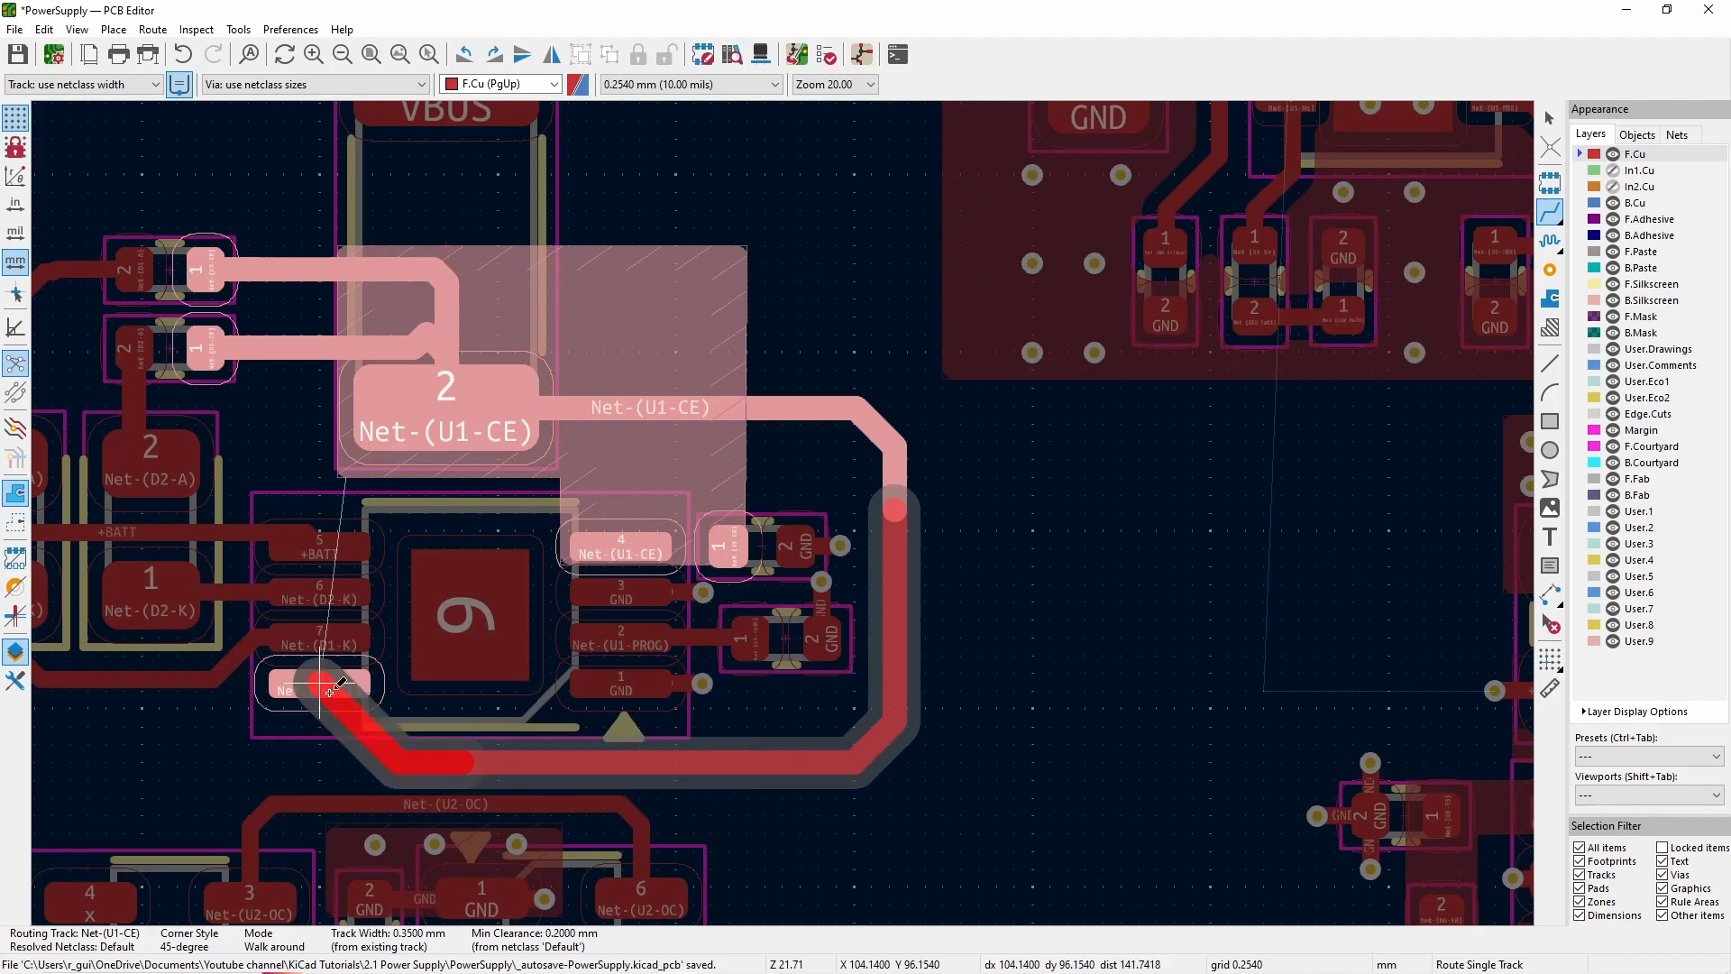
{"action": "left_click", "coordinate": [319, 684]}
{"action": "key", "text": "Escape"}
- Delete the -BATT front-copper zone at U2 together with its group of vias
{"action": "scroll", "coordinate": [673, 595], "scroll_direction": "down", "scroll_amount": 1}
{"action": "scroll", "coordinate": [551, 343], "scroll_direction": "down", "scroll_amount": 1}
{"action": "middle_click_drag", "start_coordinate": [550, 343], "coordinate": [827, 493]}
{"action": "scroll", "coordinate": [752, 821], "scroll_direction": "up", "scroll_amount": 2}
{"action": "scroll", "coordinate": [754, 505], "scroll_direction": "down", "scroll_amount": 1}
{"action": "left_click", "coordinate": [741, 515]}
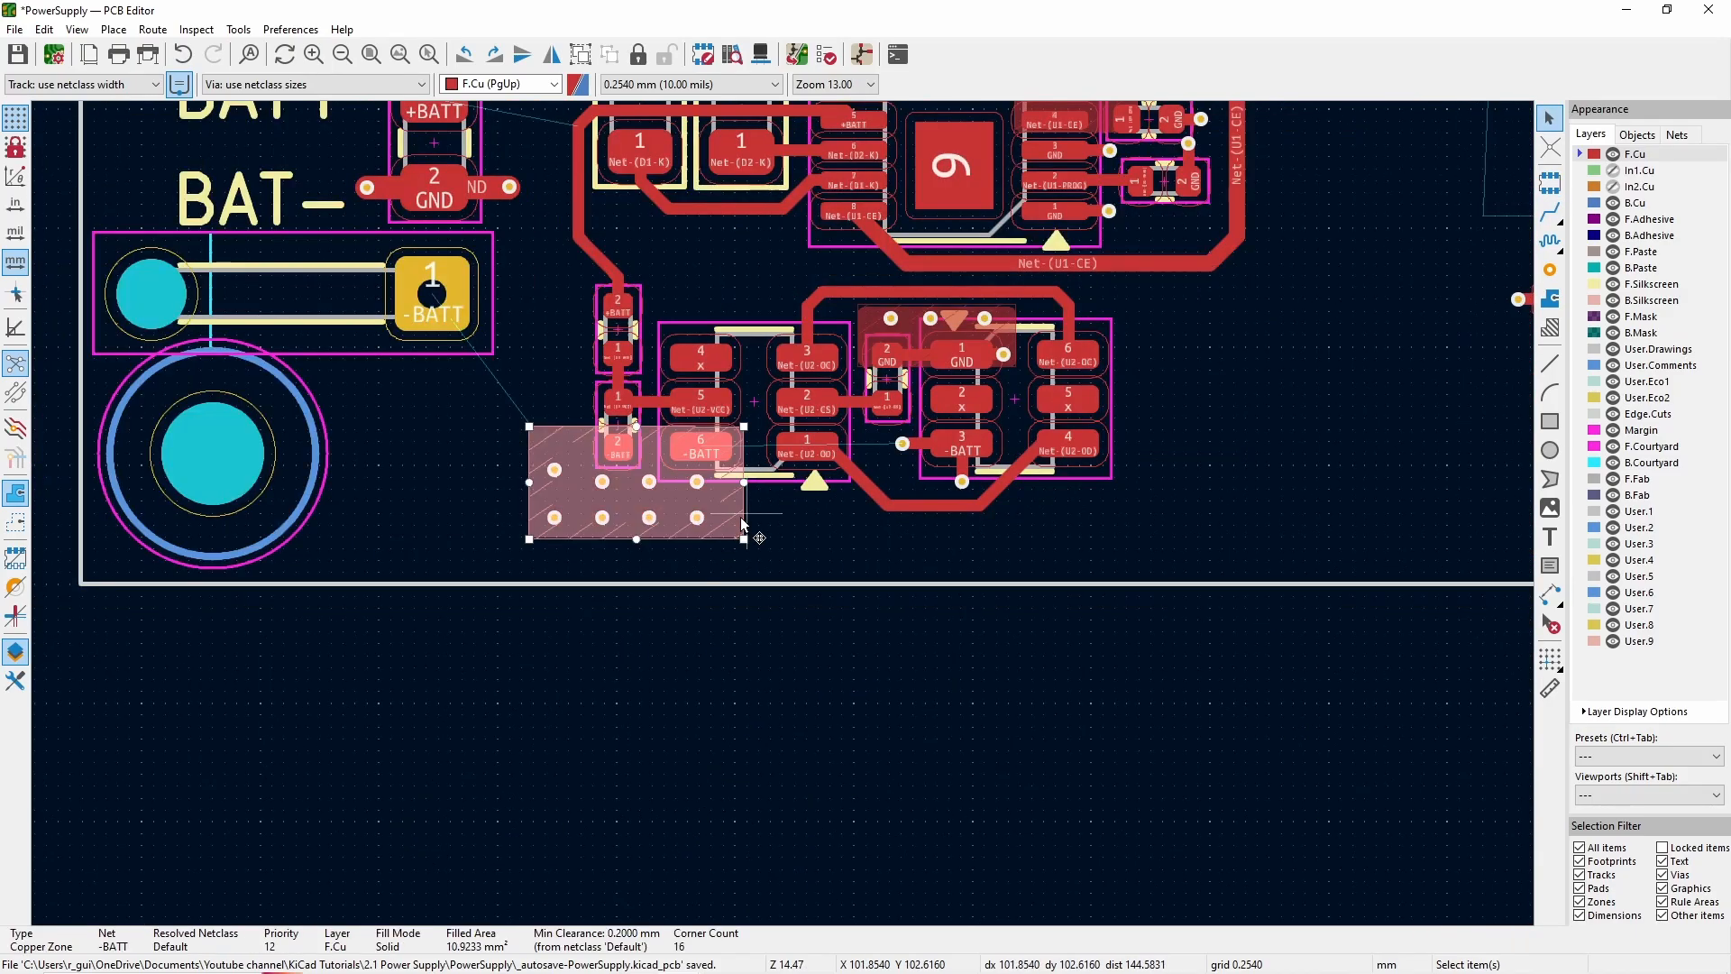
{"action": "key", "text": "Delete"}
{"action": "left_click_drag", "start_coordinate": [530, 445], "coordinate": [727, 537]}
{"action": "key", "text": "Delete"}
- Move the whole charger and protection block closer to the converter blocks
{"action": "scroll", "coordinate": [727, 537], "scroll_direction": "down", "scroll_amount": 1}
{"action": "middle_click_drag", "start_coordinate": [1151, 320], "coordinate": [767, 513]}
{"action": "left_click_drag", "start_coordinate": [267, 182], "coordinate": [737, 704]}
{"action": "left_click_drag", "start_coordinate": [590, 589], "coordinate": [735, 608]}
{"action": "left_click", "coordinate": [735, 607]}
- Pull the Net-(U1-CE) zone's edge back from the neighbouring GND copper and refill all zones
{"action": "scroll", "coordinate": [907, 232], "scroll_direction": "up", "scroll_amount": 4}
{"action": "left_click", "coordinate": [593, 668]}
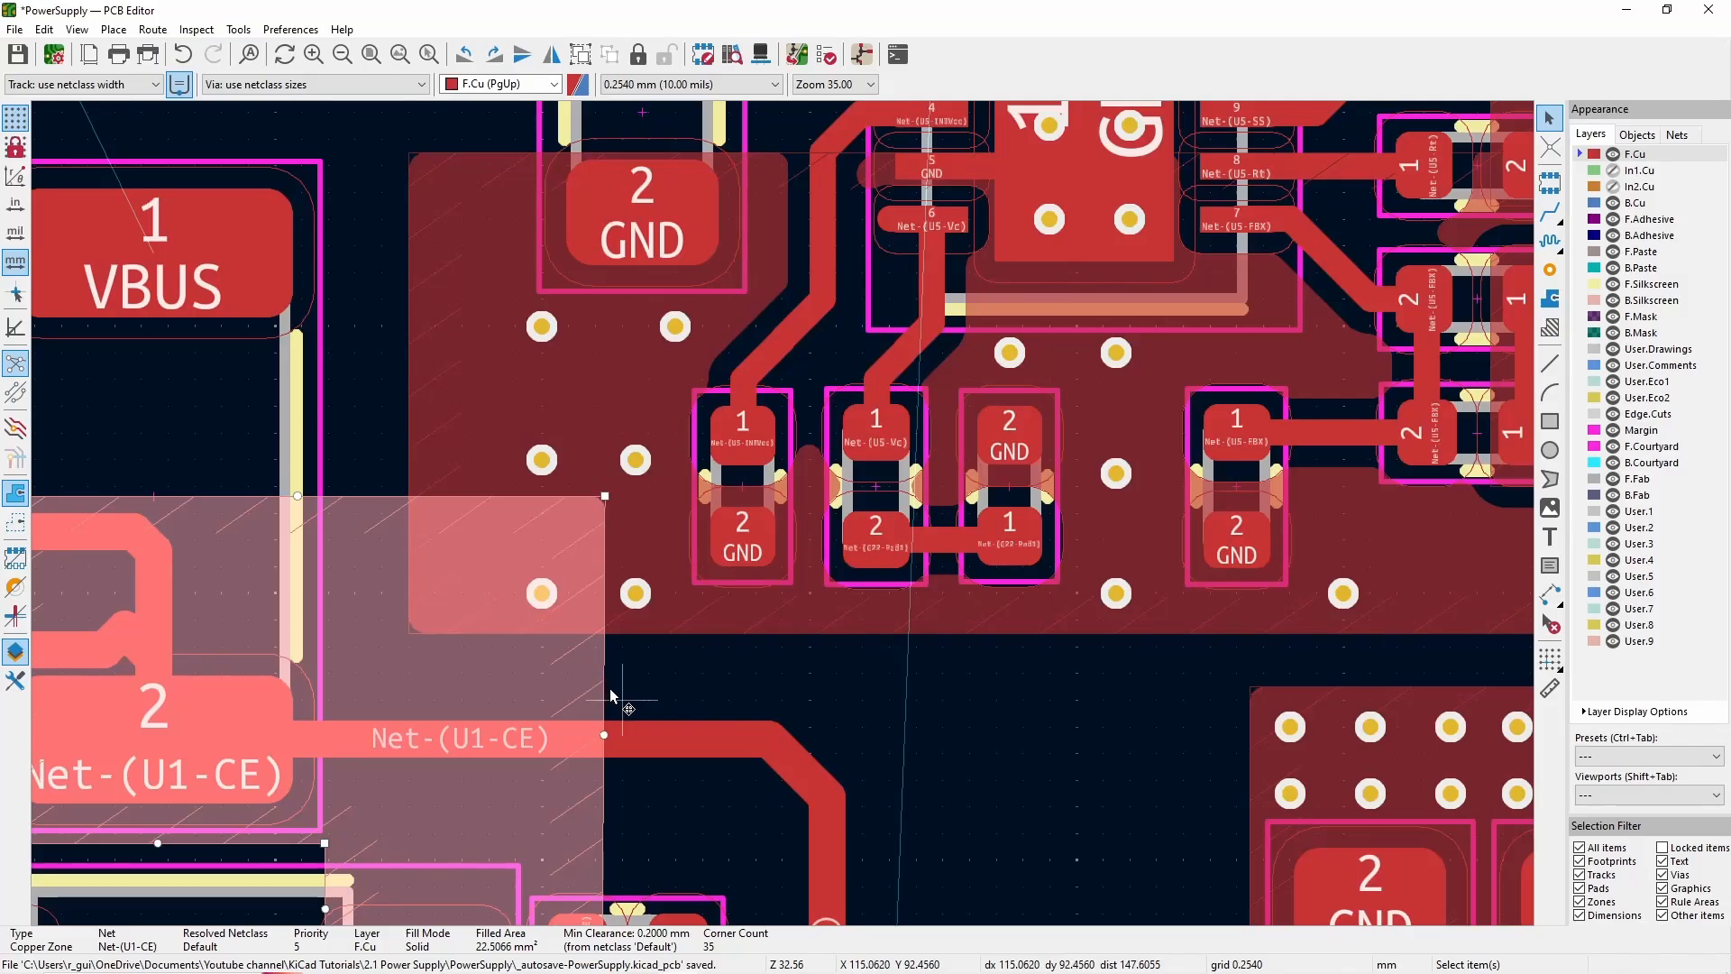
{"action": "left_click_drag", "start_coordinate": [354, 507], "coordinate": [354, 692]}
{"action": "scroll", "coordinate": [598, 700], "scroll_direction": "down", "scroll_amount": 2}
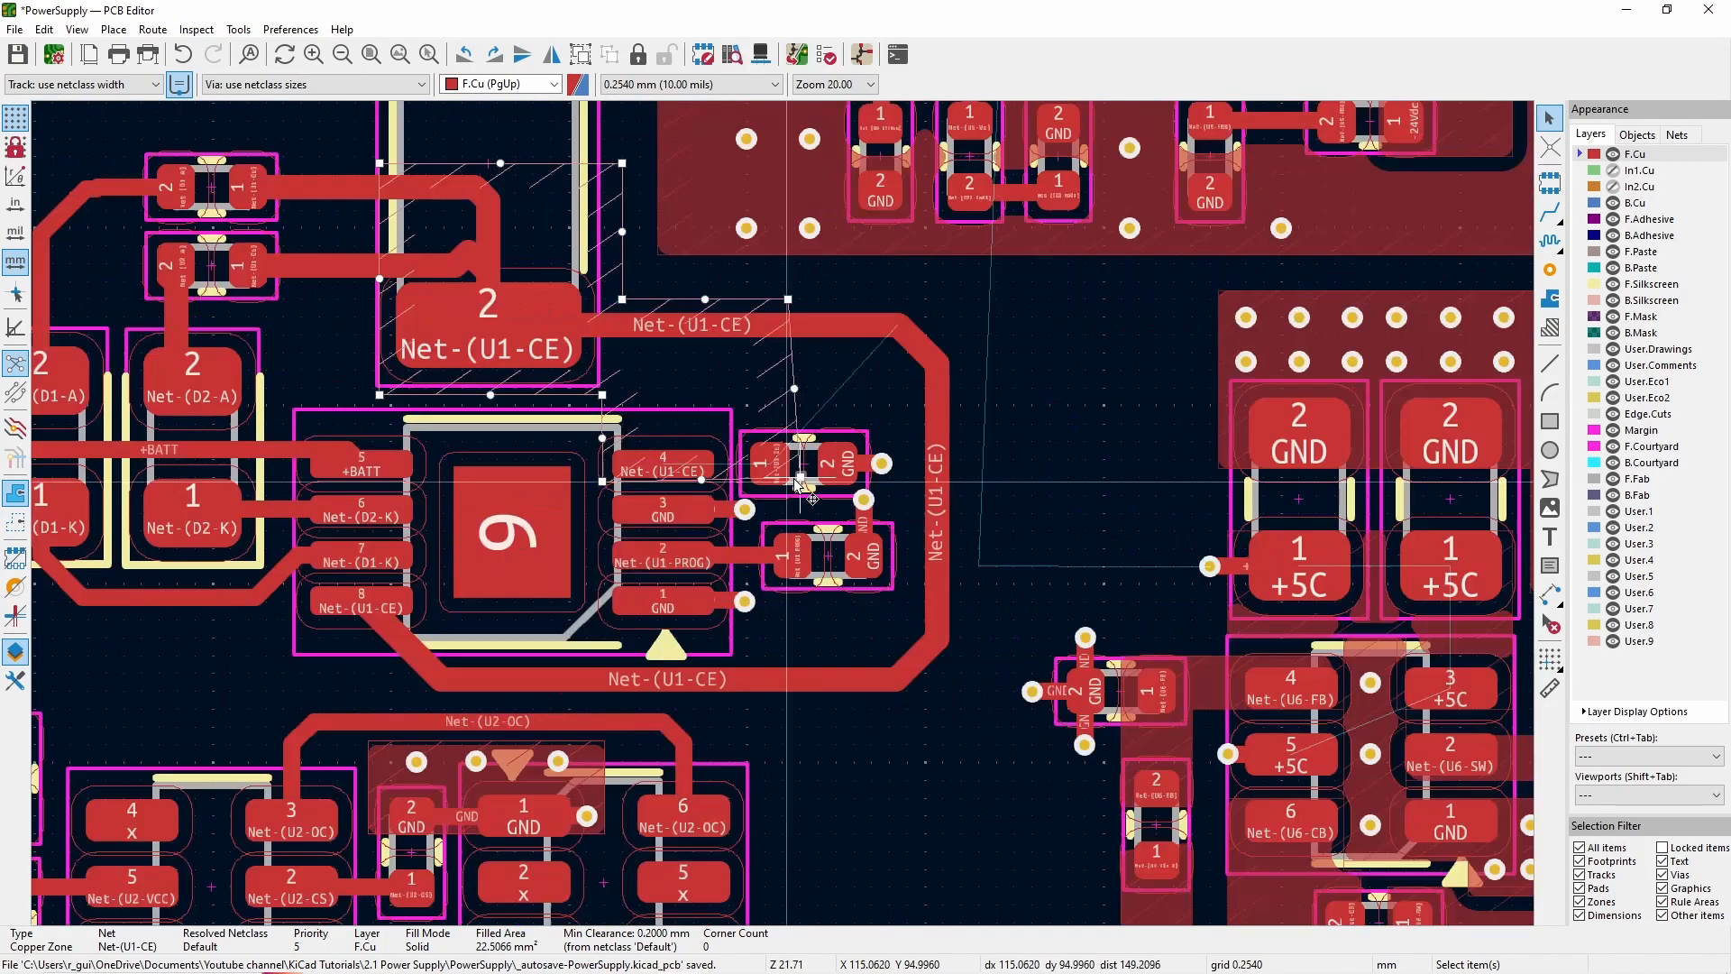
{"action": "key", "text": "b"}
{"action": "left_click", "coordinate": [871, 837]}
{"action": "scroll", "coordinate": [686, 690], "scroll_direction": "down", "scroll_amount": 3}
{"action": "scroll", "coordinate": [797, 346], "scroll_direction": "up", "scroll_amount": 1}
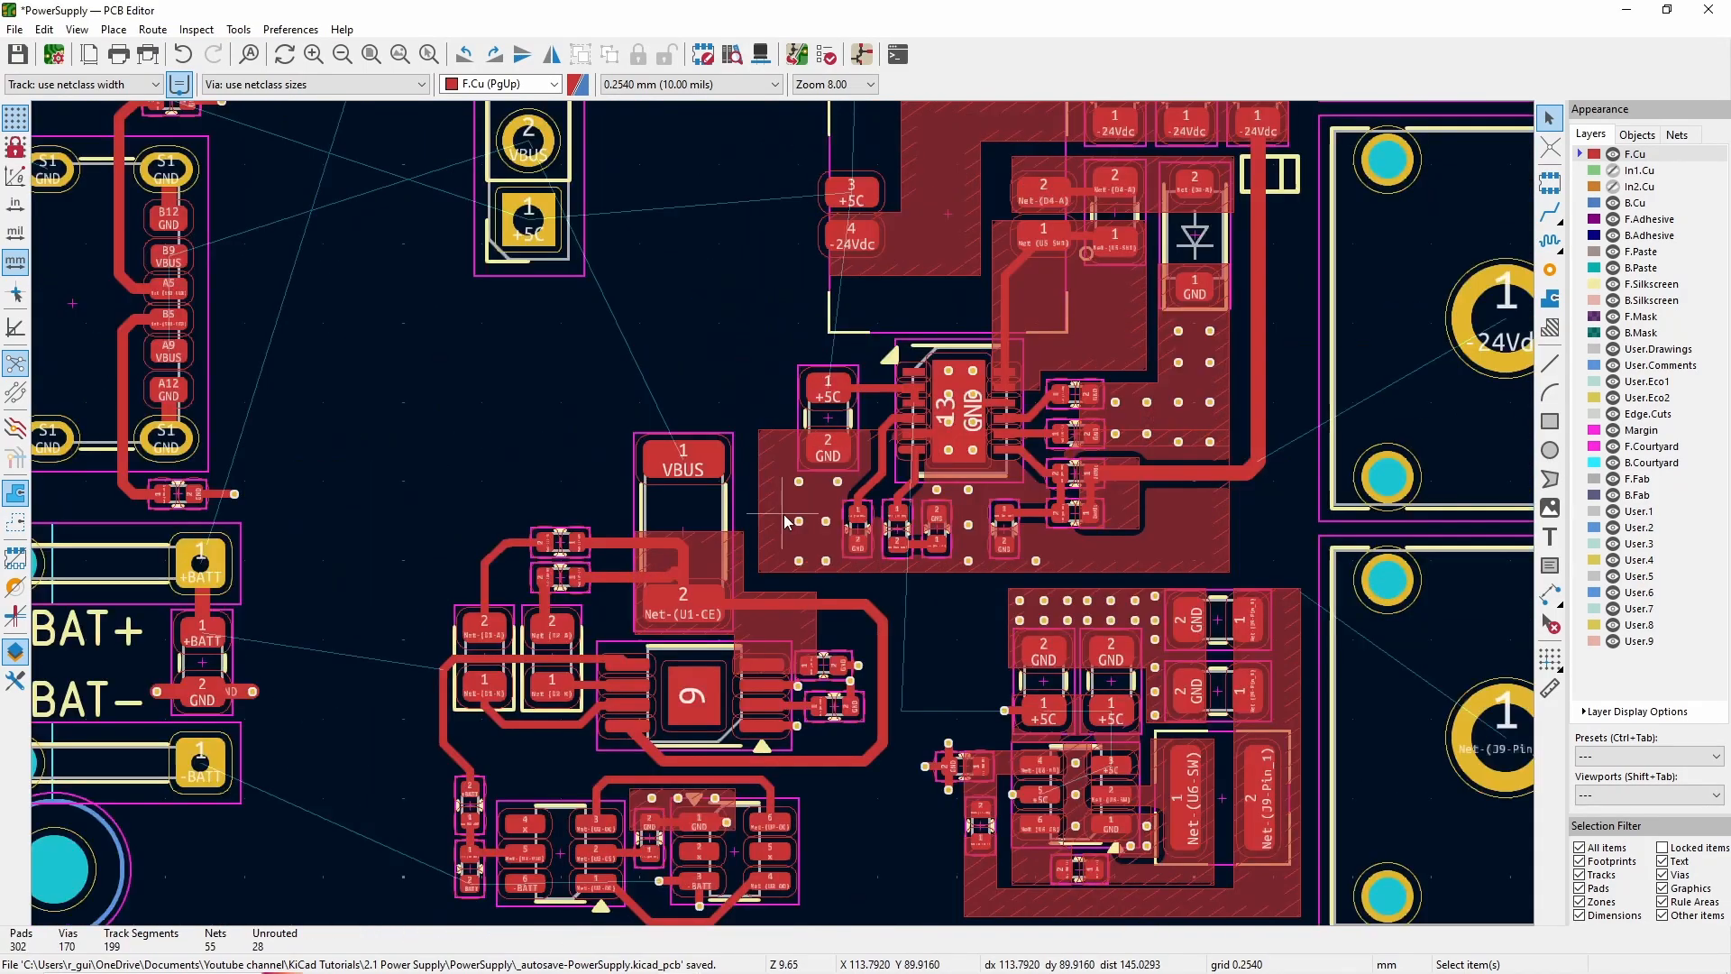
{"action": "scroll", "coordinate": [779, 513], "scroll_direction": "down", "scroll_amount": 1}
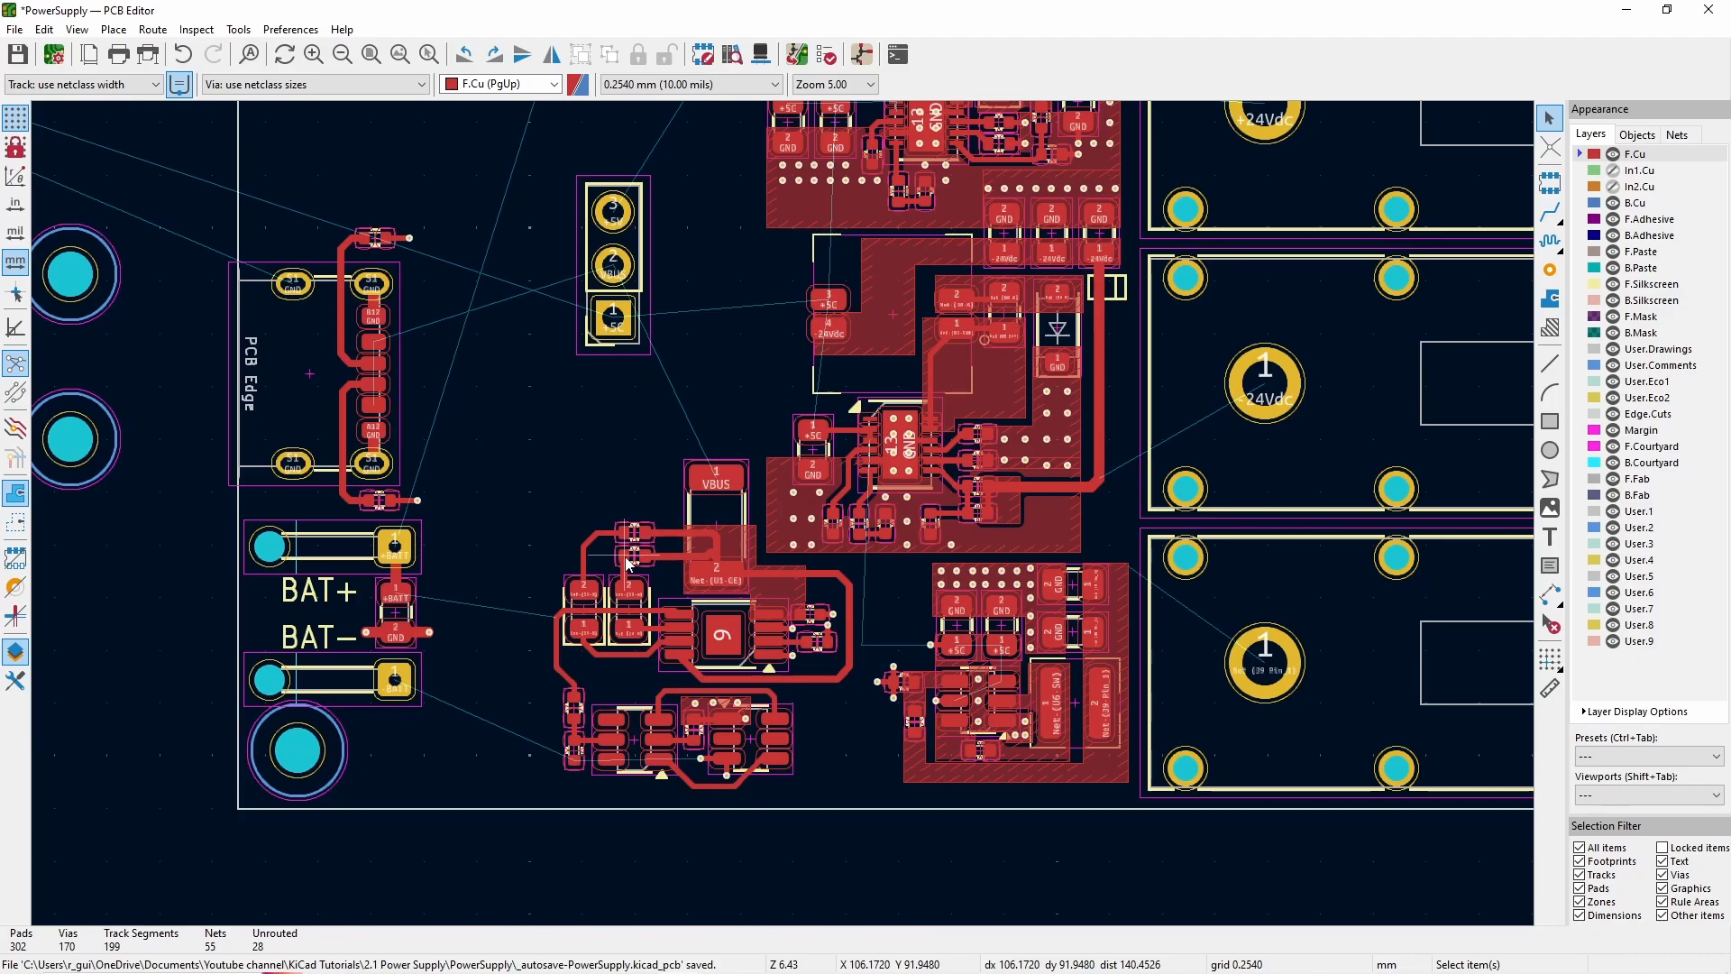
{"action": "scroll", "coordinate": [468, 547], "scroll_direction": "down", "scroll_amount": 1}
{"action": "scroll", "coordinate": [899, 388], "scroll_direction": "up", "scroll_amount": 1}
{"action": "scroll", "coordinate": [783, 492], "scroll_direction": "down", "scroll_amount": 1}
{"action": "scroll", "coordinate": [799, 530], "scroll_direction": "up", "scroll_amount": 1}
{"action": "scroll", "coordinate": [798, 530], "scroll_direction": "down", "scroll_amount": 1}
- Move USB connector SK1, battery connectors J1 and J2, and their nearby parts together upward along the board edge
{"action": "middle_click_drag", "start_coordinate": [783, 523], "coordinate": [480, 436]}
{"action": "left_click_drag", "start_coordinate": [146, 322], "coordinate": [289, 482]}
{"action": "key", "text": "m"}
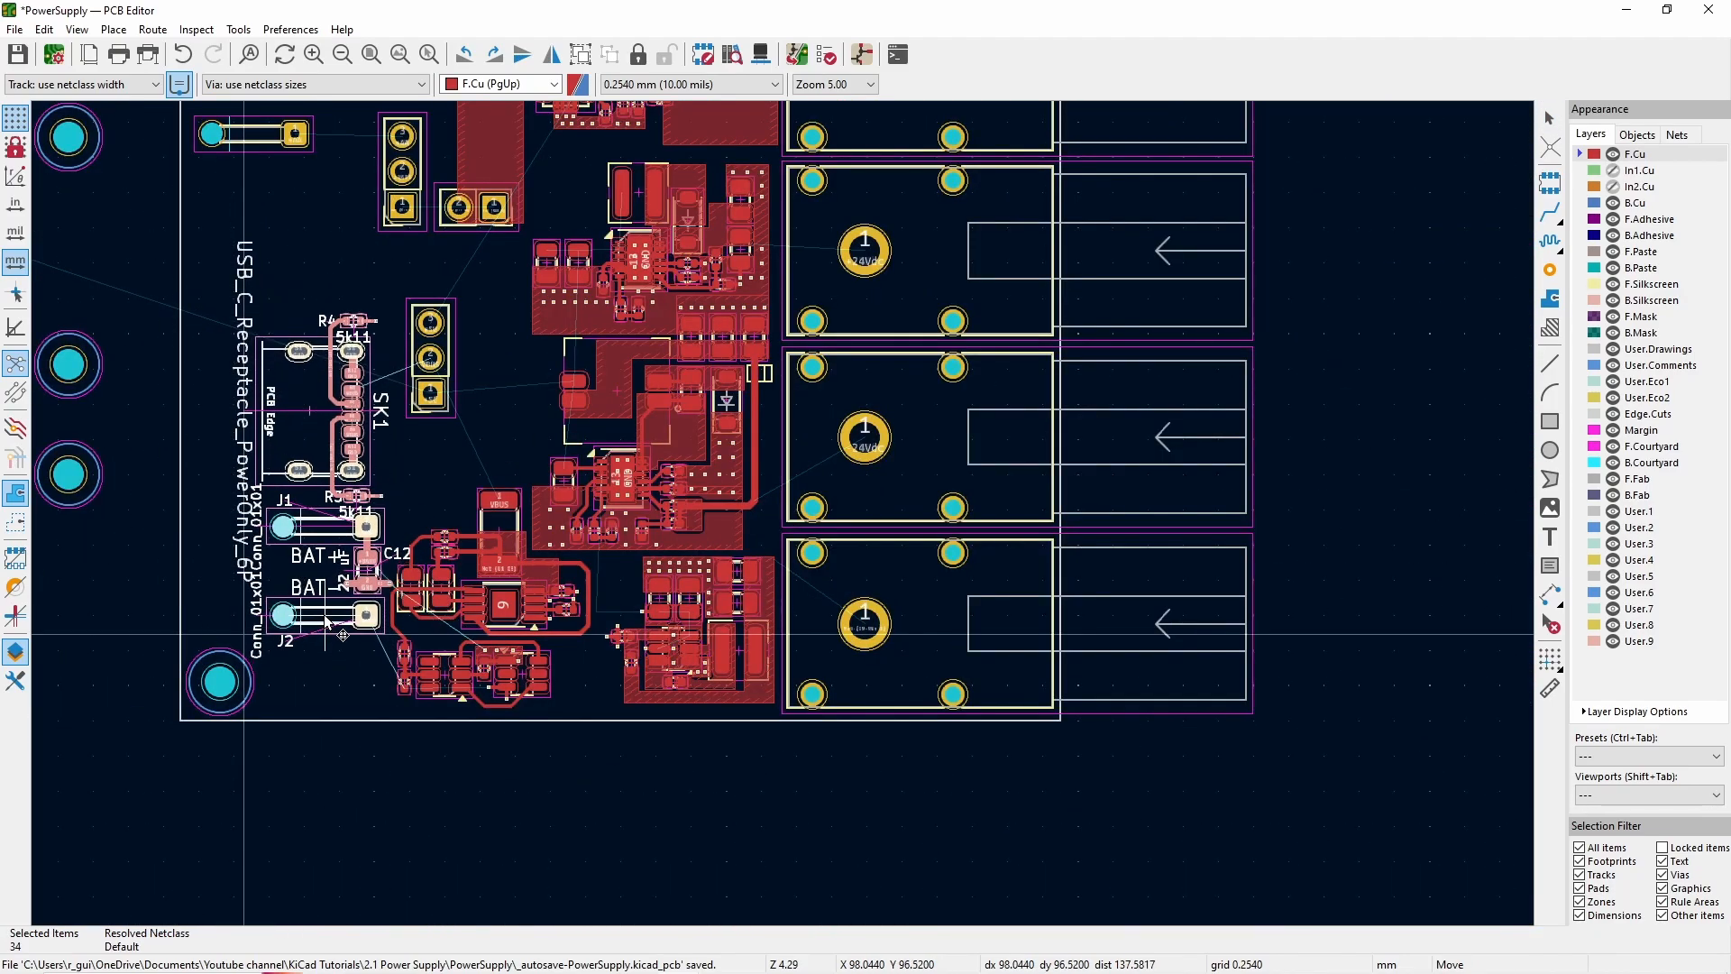
{"action": "left_click", "coordinate": [324, 622]}
- Reposition mounting hole H2 below the BAT- connector and shift the Edge.Cuts board outline to match
{"action": "scroll", "coordinate": [245, 677], "scroll_direction": "up", "scroll_amount": 2}
{"action": "middle_click_drag", "start_coordinate": [244, 677], "coordinate": [315, 487]}
{"action": "key", "text": "m"}
{"action": "left_click", "coordinate": [442, 489]}
{"action": "key", "text": "m"}
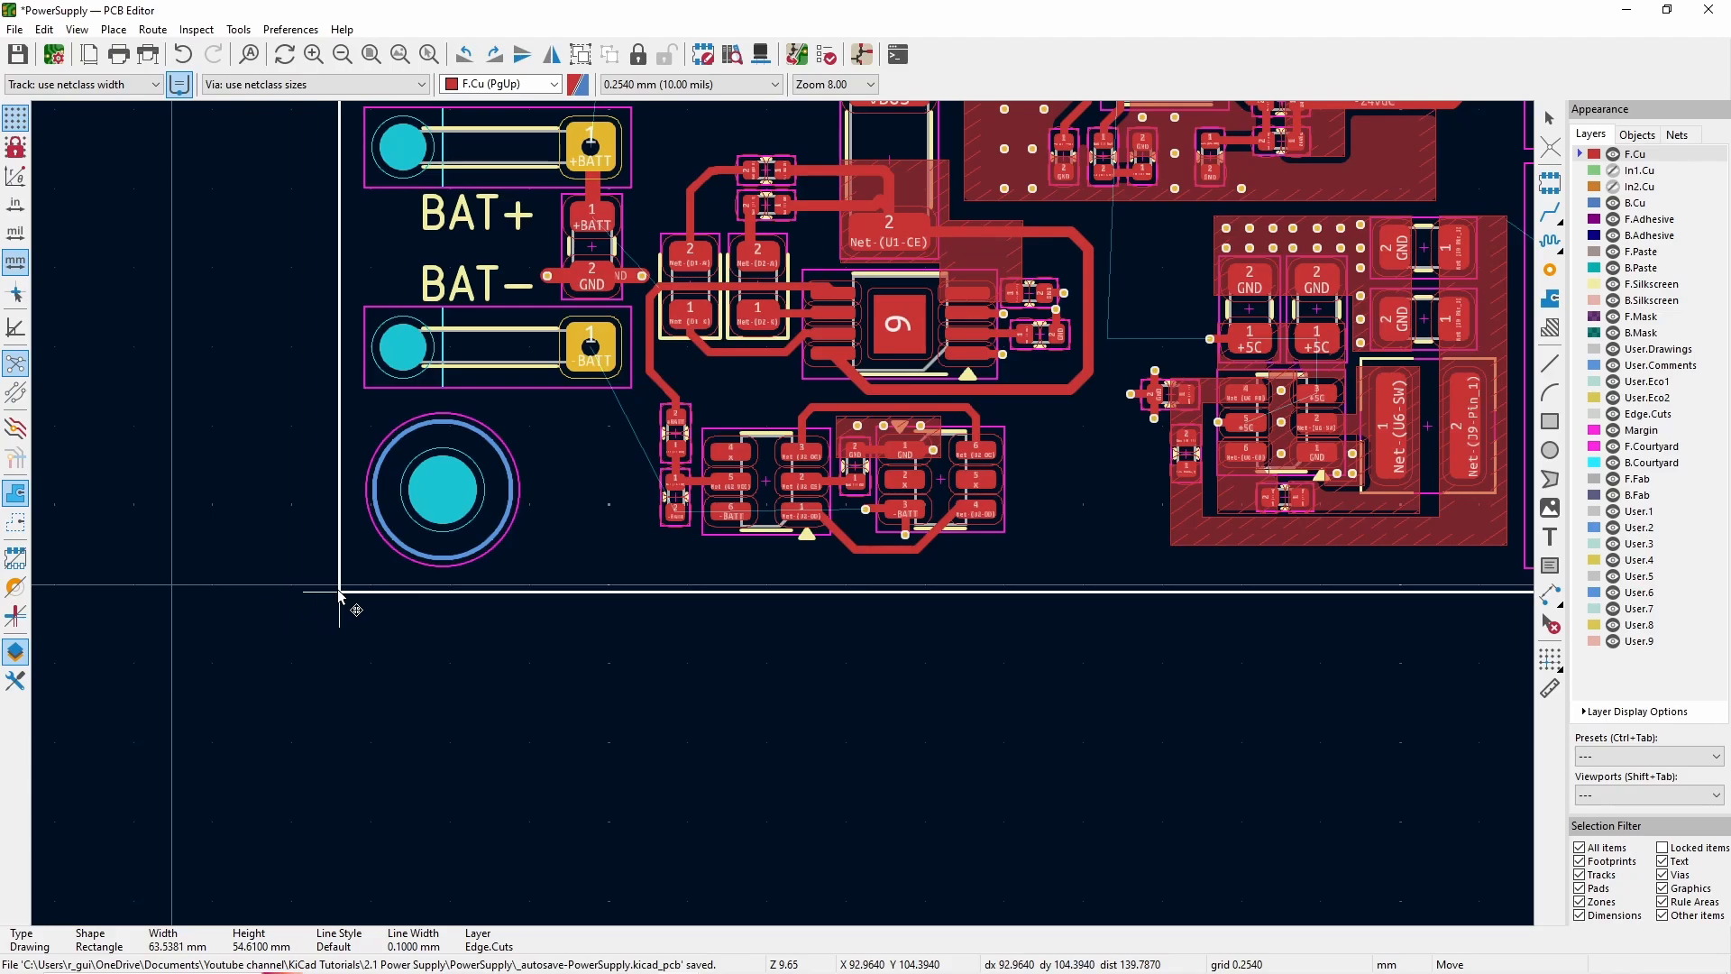
{"action": "left_click", "coordinate": [339, 591]}
- Move switch socket SW2 beside USB connector SK1, above R10
{"action": "scroll", "coordinate": [902, 406], "scroll_direction": "down", "scroll_amount": 3}
{"action": "scroll", "coordinate": [573, 495], "scroll_direction": "up", "scroll_amount": 1}
{"action": "scroll", "coordinate": [704, 520], "scroll_direction": "up", "scroll_amount": 2}
{"action": "key", "text": "m"}
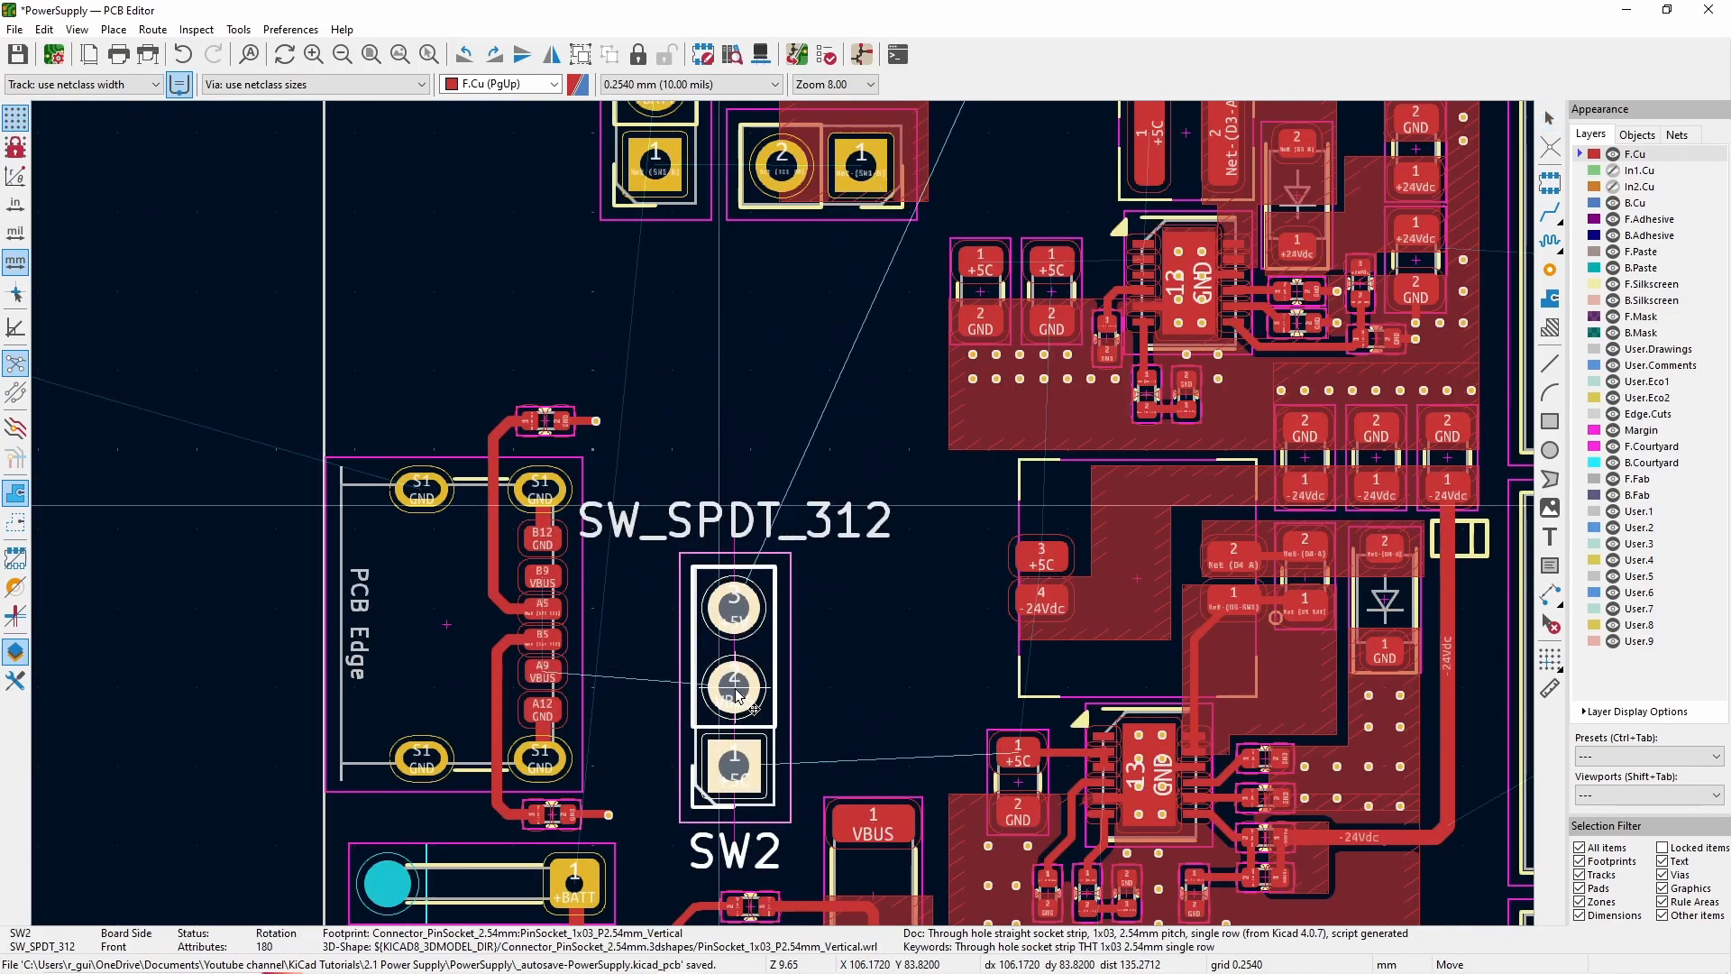
{"action": "left_click", "coordinate": [736, 670]}
- Draw a VBUS copper zone on F.Cu from SK1's VBUS pads across SW2's pad 2 to the VBUS pad above U1
{"action": "middle_click_drag", "start_coordinate": [774, 636], "coordinate": [646, 428]}
{"action": "left_click", "coordinate": [1551, 301]}
{"action": "scroll", "coordinate": [393, 351], "scroll_direction": "up", "scroll_amount": 3}
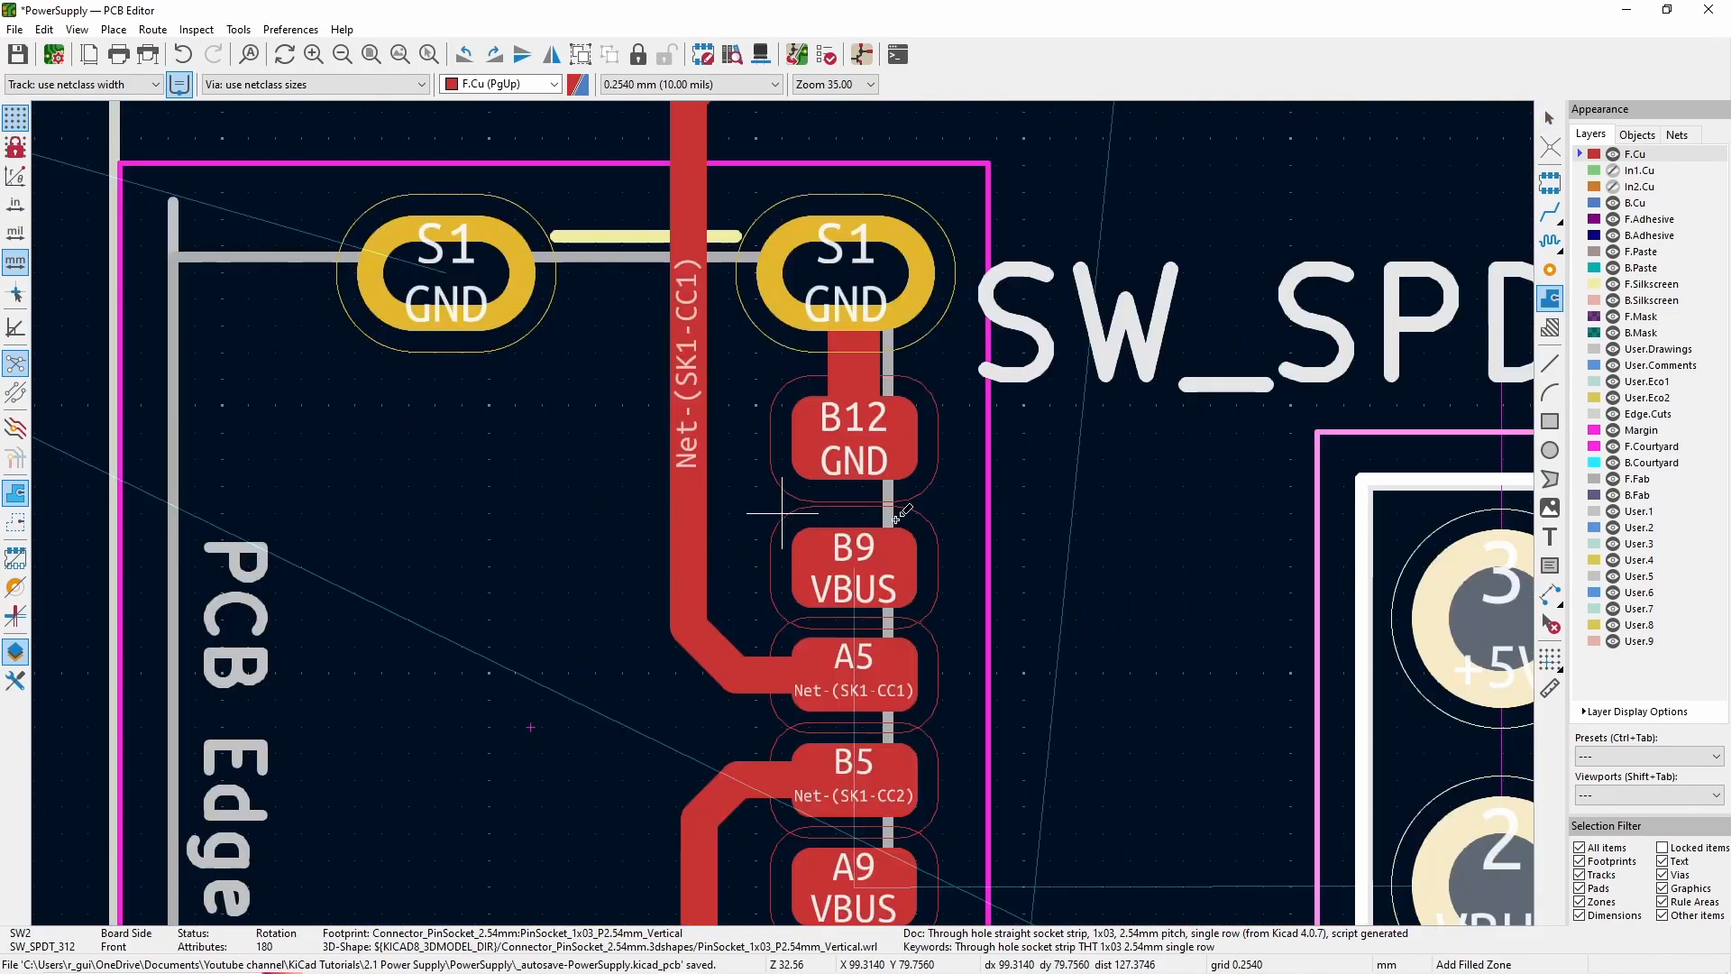
{"action": "left_click", "coordinate": [896, 518]}
{"action": "key", "text": "Escape"}
{"action": "scroll", "coordinate": [782, 512], "scroll_direction": "down", "scroll_amount": 6}
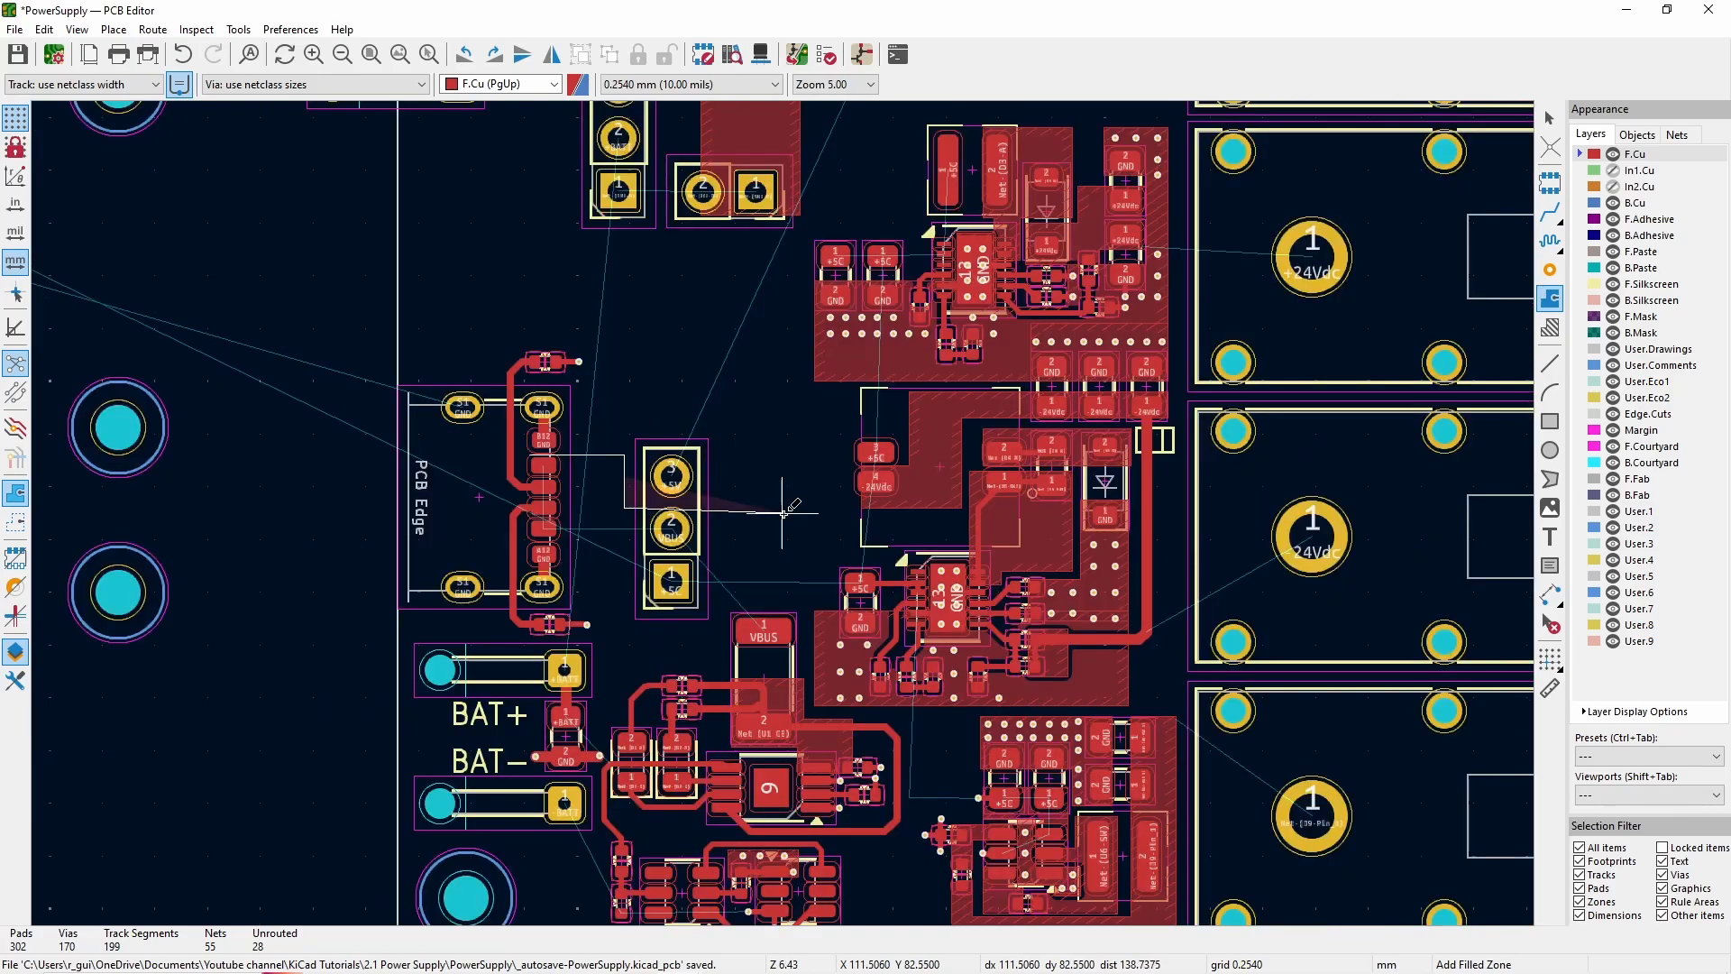
{"action": "scroll", "coordinate": [782, 512], "scroll_direction": "up", "scroll_amount": 3}
{"action": "left_click", "coordinate": [798, 507]}
{"action": "left_click", "coordinate": [798, 649]}
{"action": "left_click", "coordinate": [730, 650]}
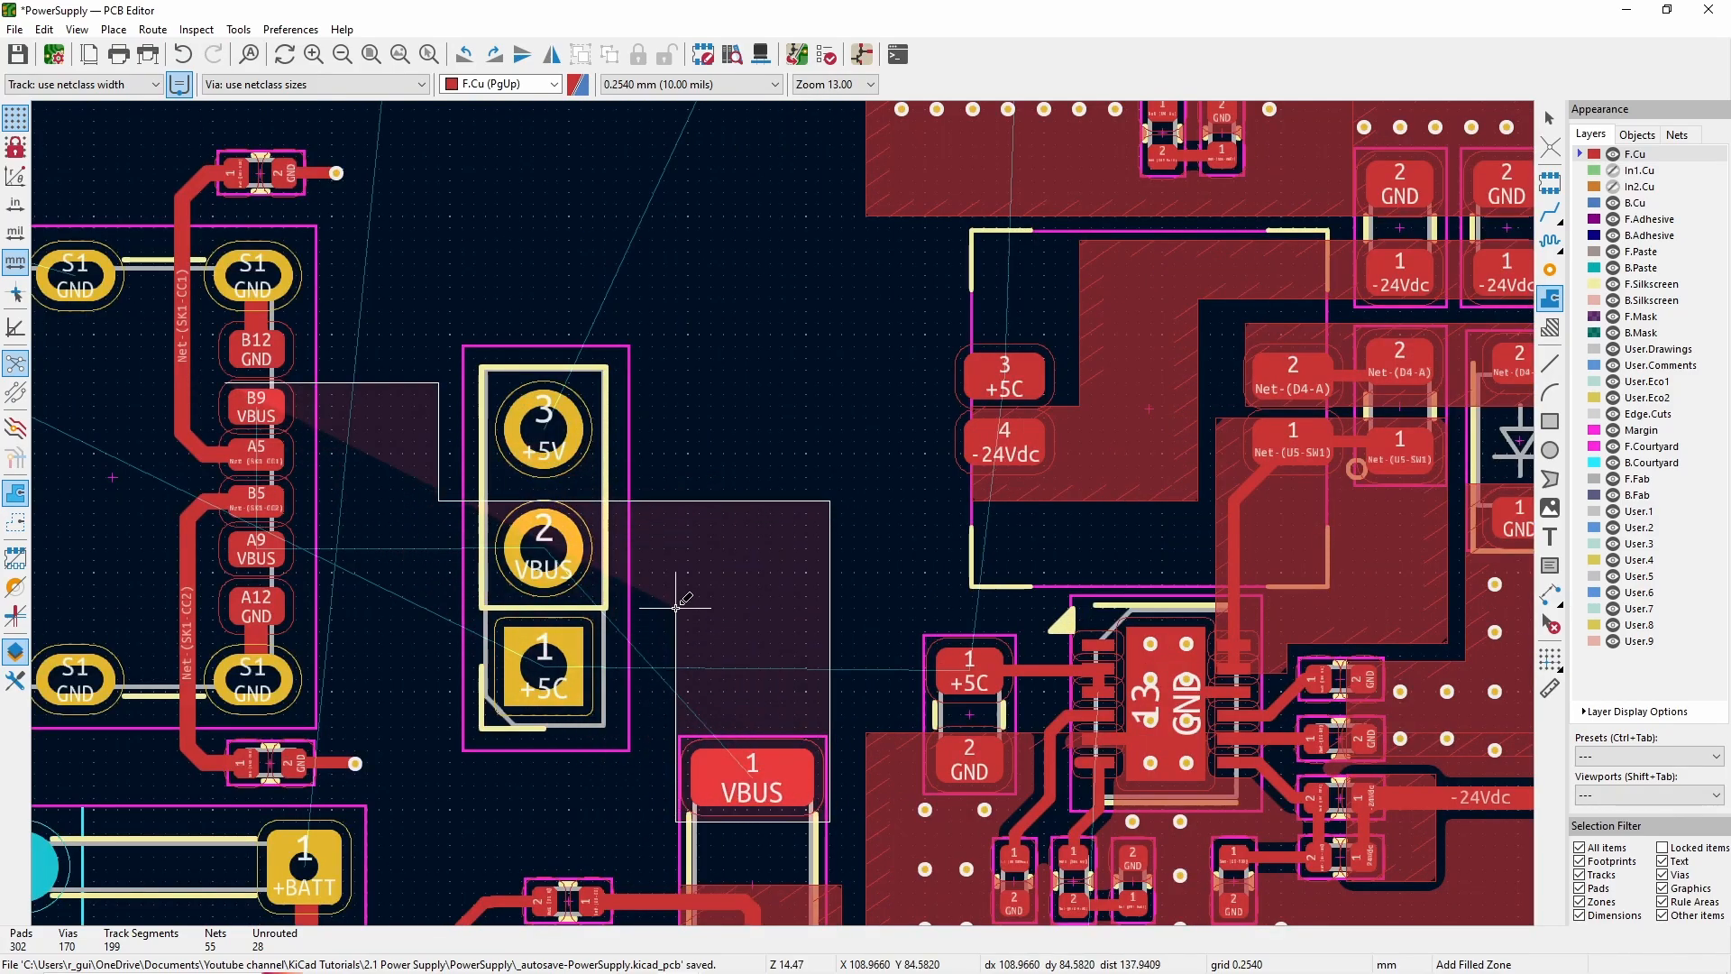
{"action": "left_click", "coordinate": [677, 607]}
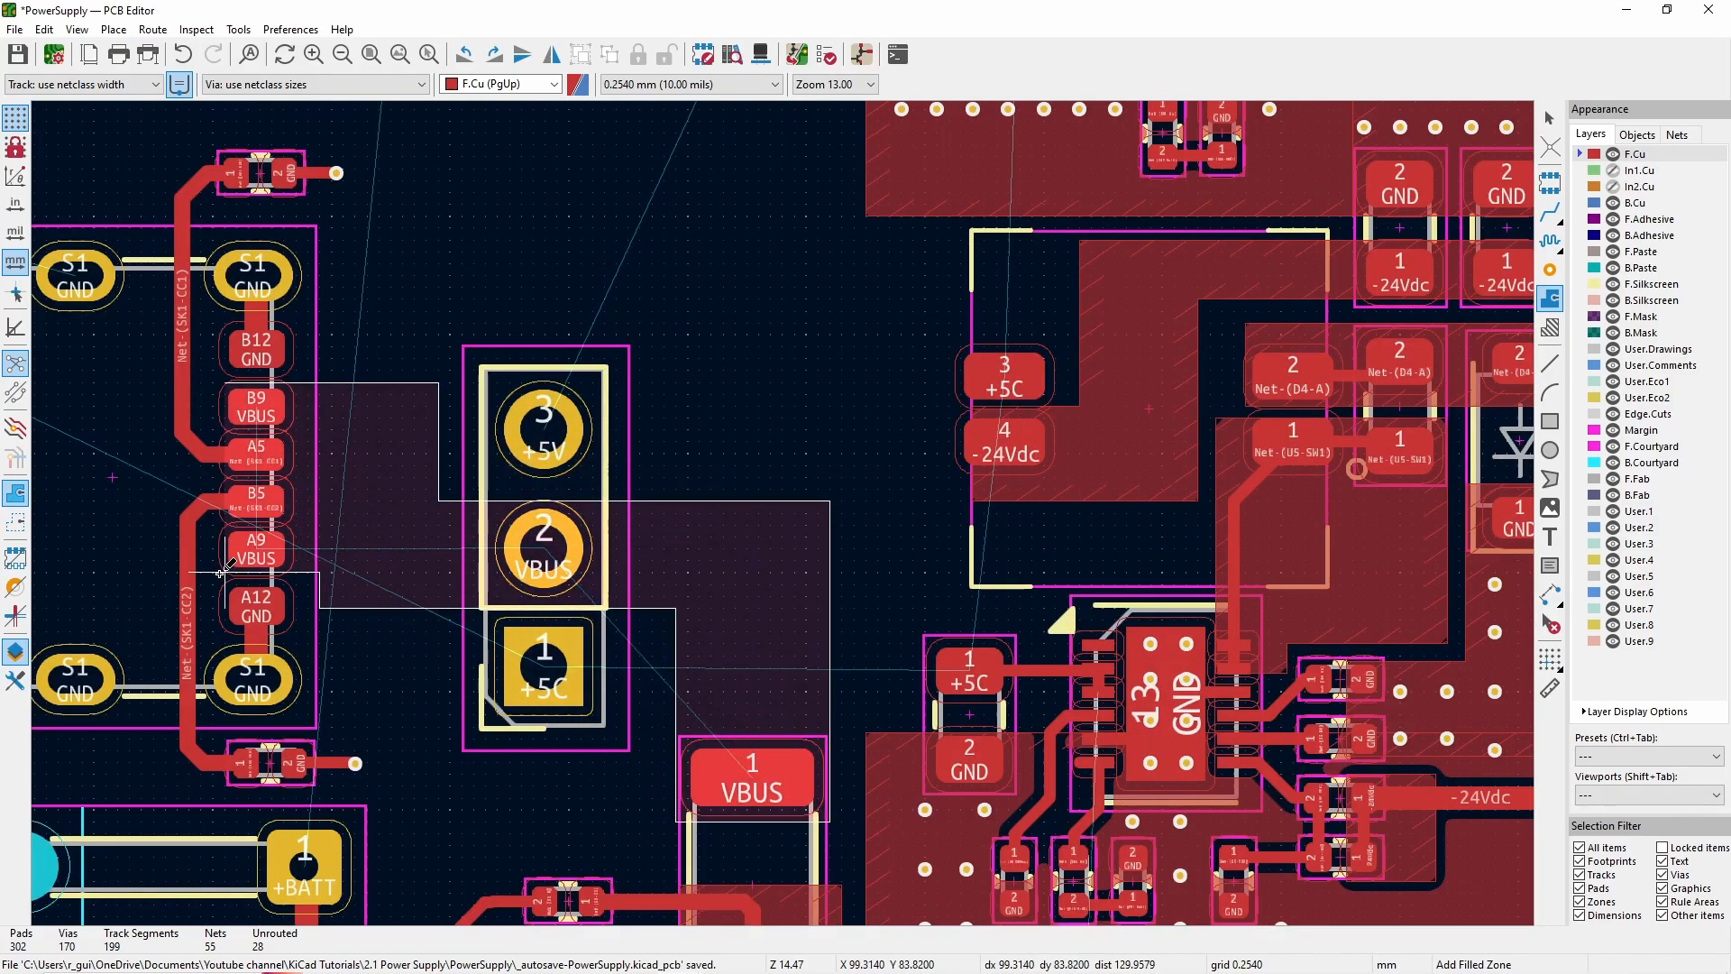
{"action": "double_click", "coordinate": [225, 431]}
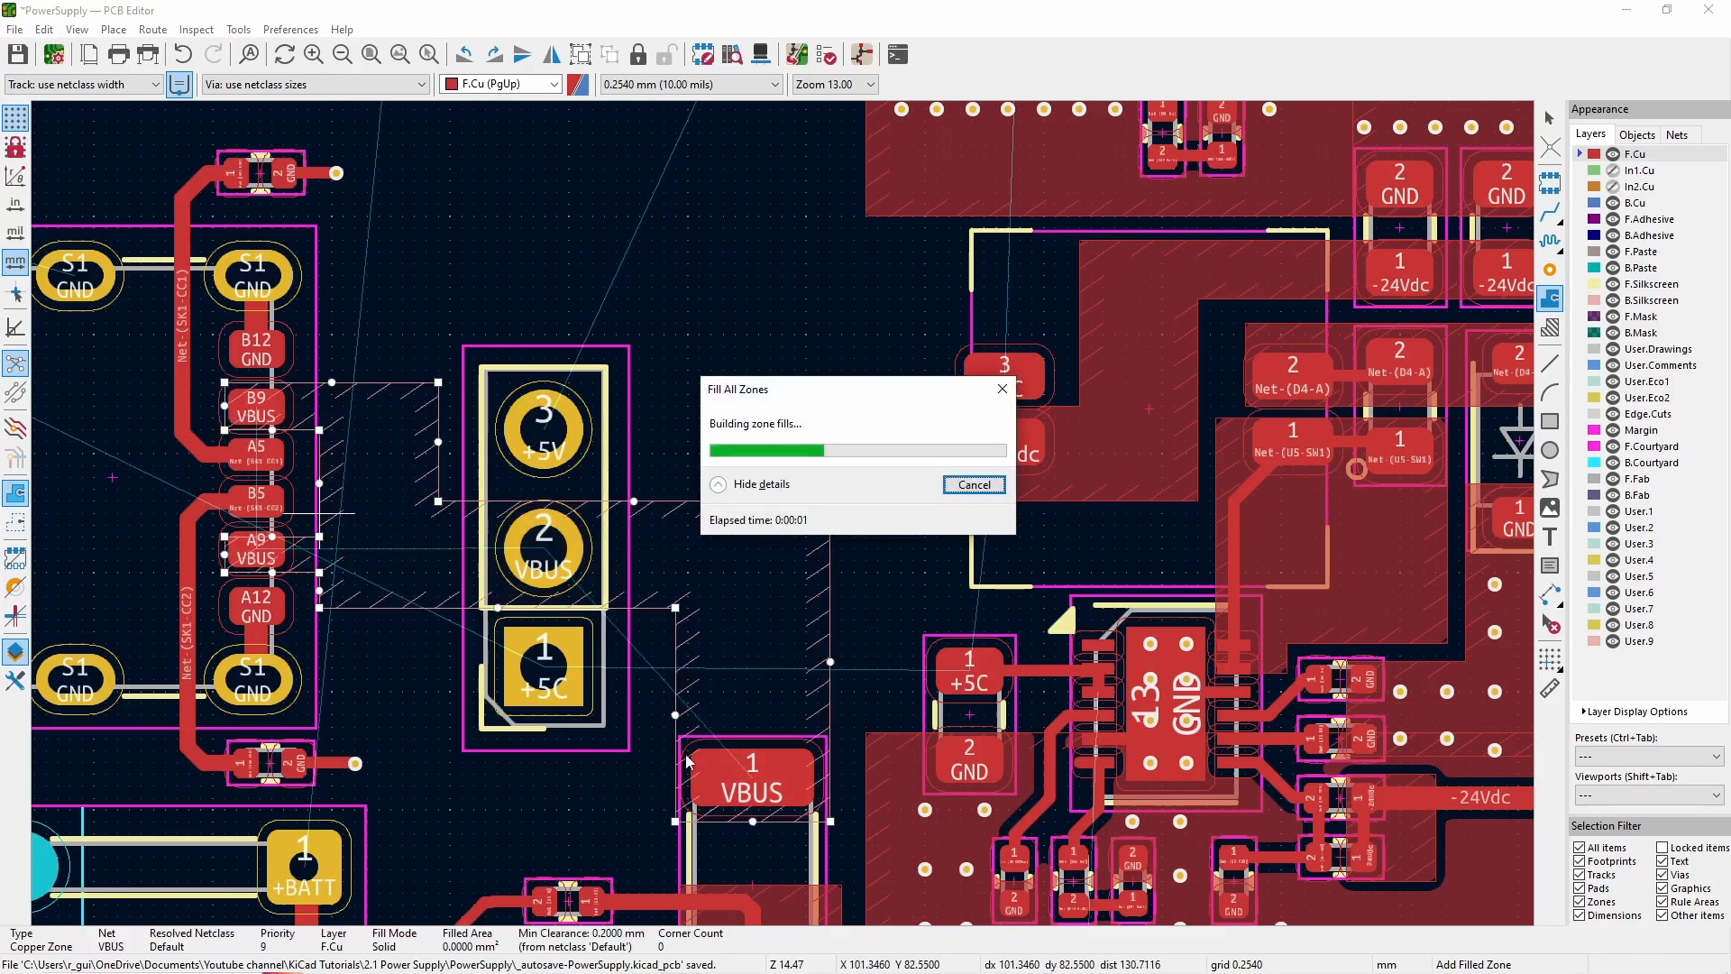
- Refill all copper zones and leave the zone tool
{"action": "key", "text": "e"}
{"action": "left_click", "coordinate": [478, 495]}
{"action": "left_click", "coordinate": [464, 513]}
{"action": "left_click", "coordinate": [715, 657]}
{"action": "scroll", "coordinate": [618, 646], "scroll_direction": "down", "scroll_amount": 2}
{"action": "key", "text": "Escape"}
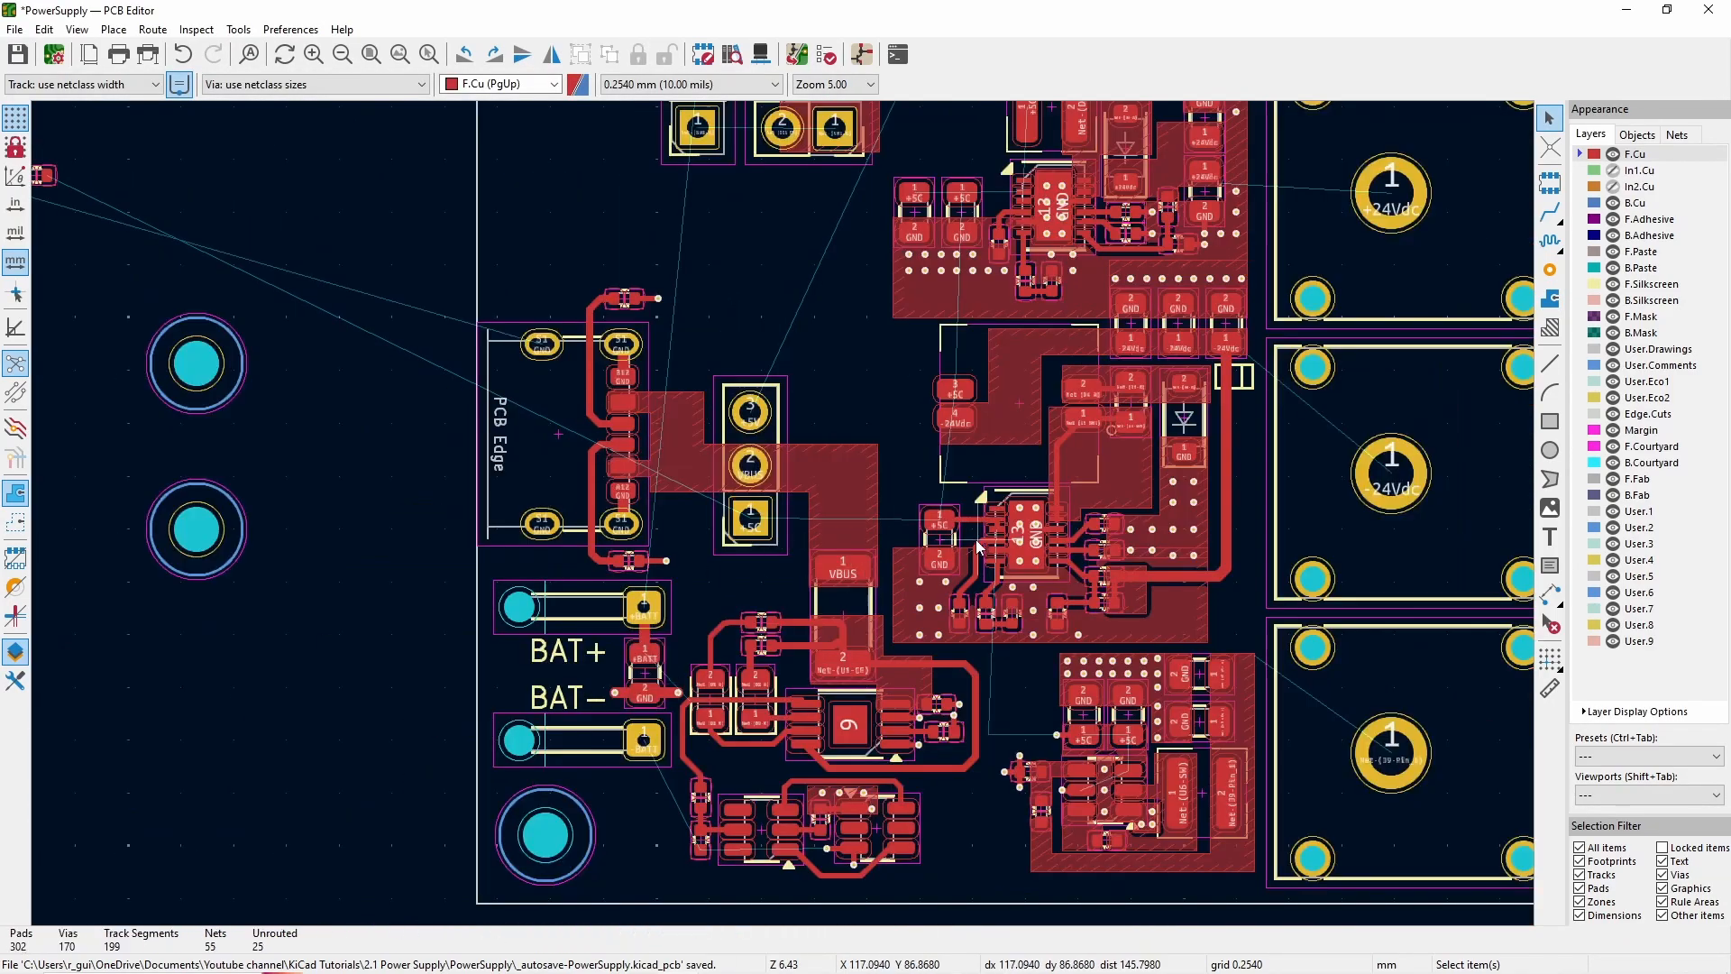
- Move switch socket SW1 directly above SW2 with the two rows of pads in line
{"action": "scroll", "coordinate": [837, 537], "scroll_direction": "up", "scroll_amount": 1}
{"action": "scroll", "coordinate": [849, 316], "scroll_direction": "down", "scroll_amount": 3}
{"action": "scroll", "coordinate": [710, 416], "scroll_direction": "up", "scroll_amount": 3}
{"action": "scroll", "coordinate": [772, 474], "scroll_direction": "up", "scroll_amount": 3}
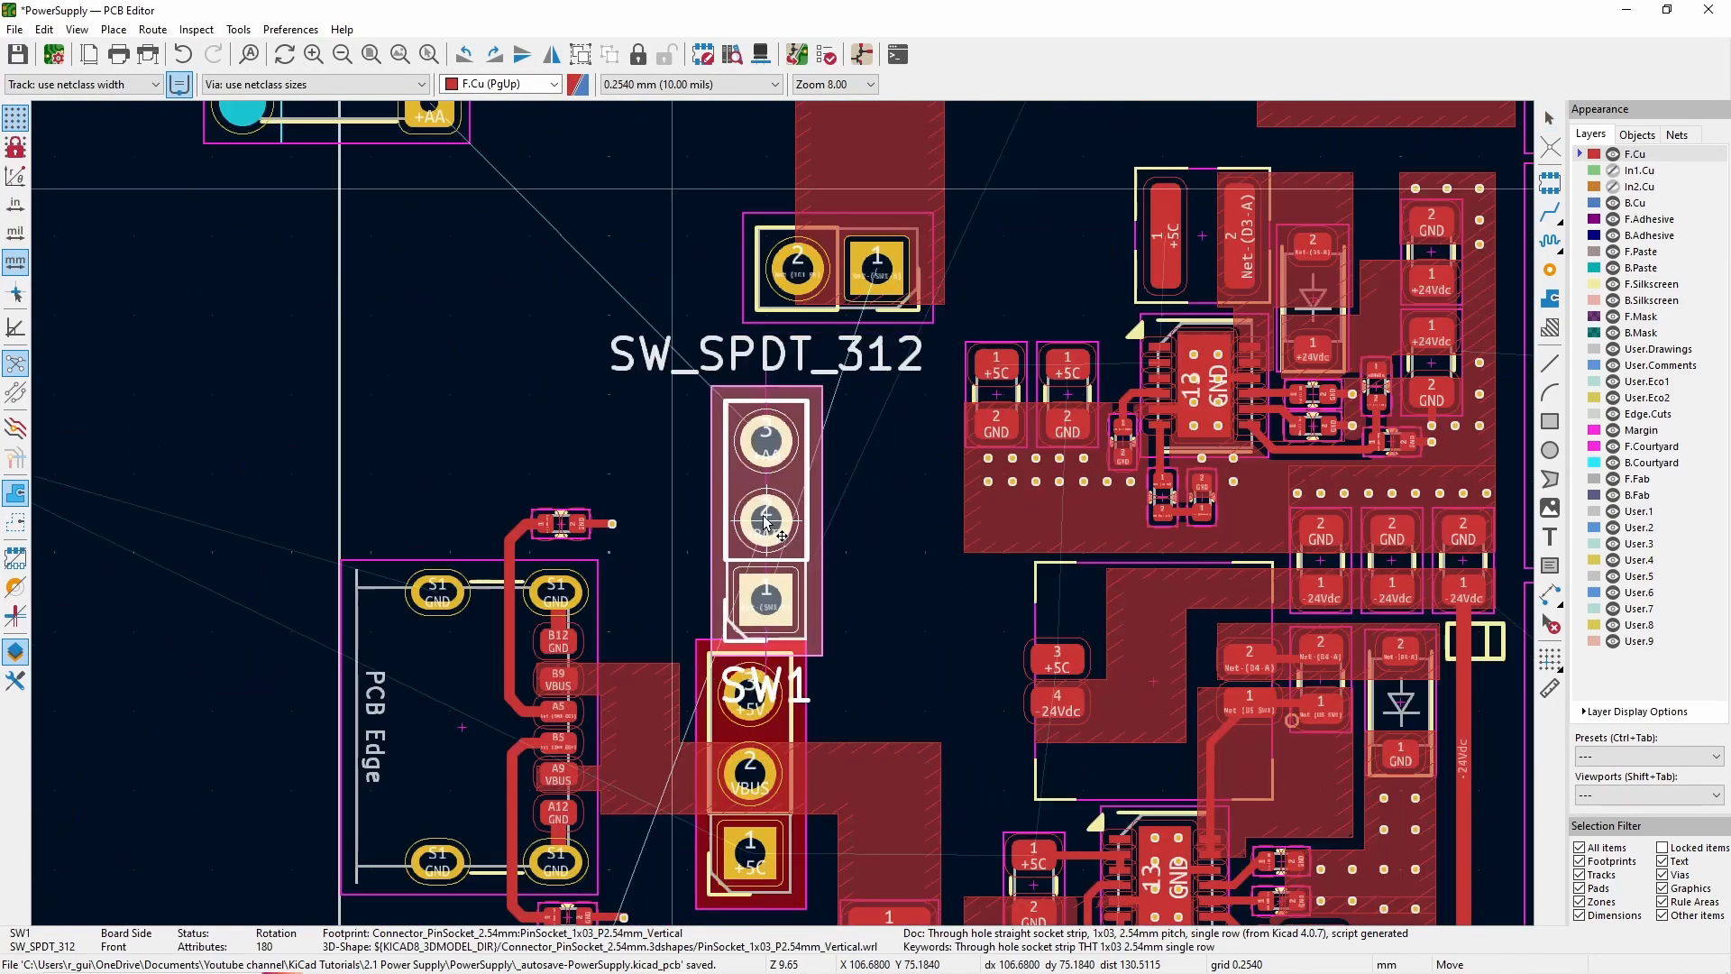
{"action": "scroll", "coordinate": [848, 593], "scroll_direction": "down", "scroll_amount": 5}
{"action": "scroll", "coordinate": [783, 520], "scroll_direction": "up", "scroll_amount": 2}
{"action": "scroll", "coordinate": [784, 521], "scroll_direction": "up", "scroll_amount": 1}
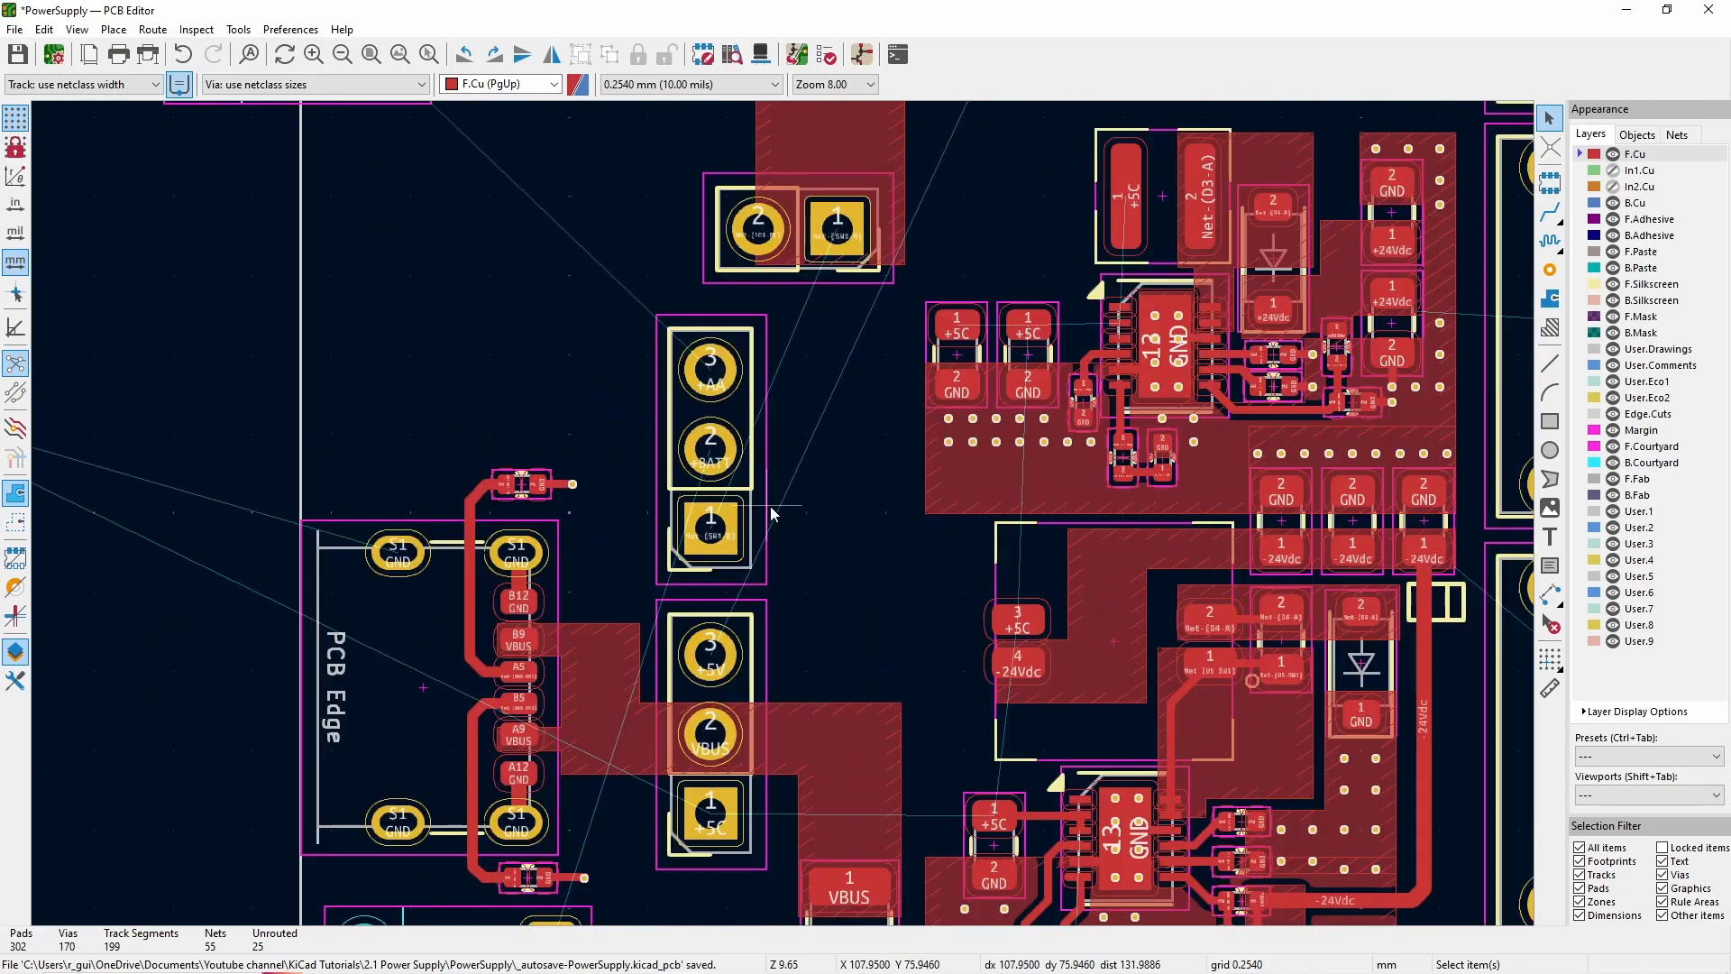
- Set the X position of battery connectors J1 and J2 to 101 mm
{"action": "scroll", "coordinate": [785, 541], "scroll_direction": "down", "scroll_amount": 4}
{"action": "double_click", "coordinate": [801, 779]}
{"action": "left_click_drag", "start_coordinate": [267, 566], "coordinate": [132, 574]}
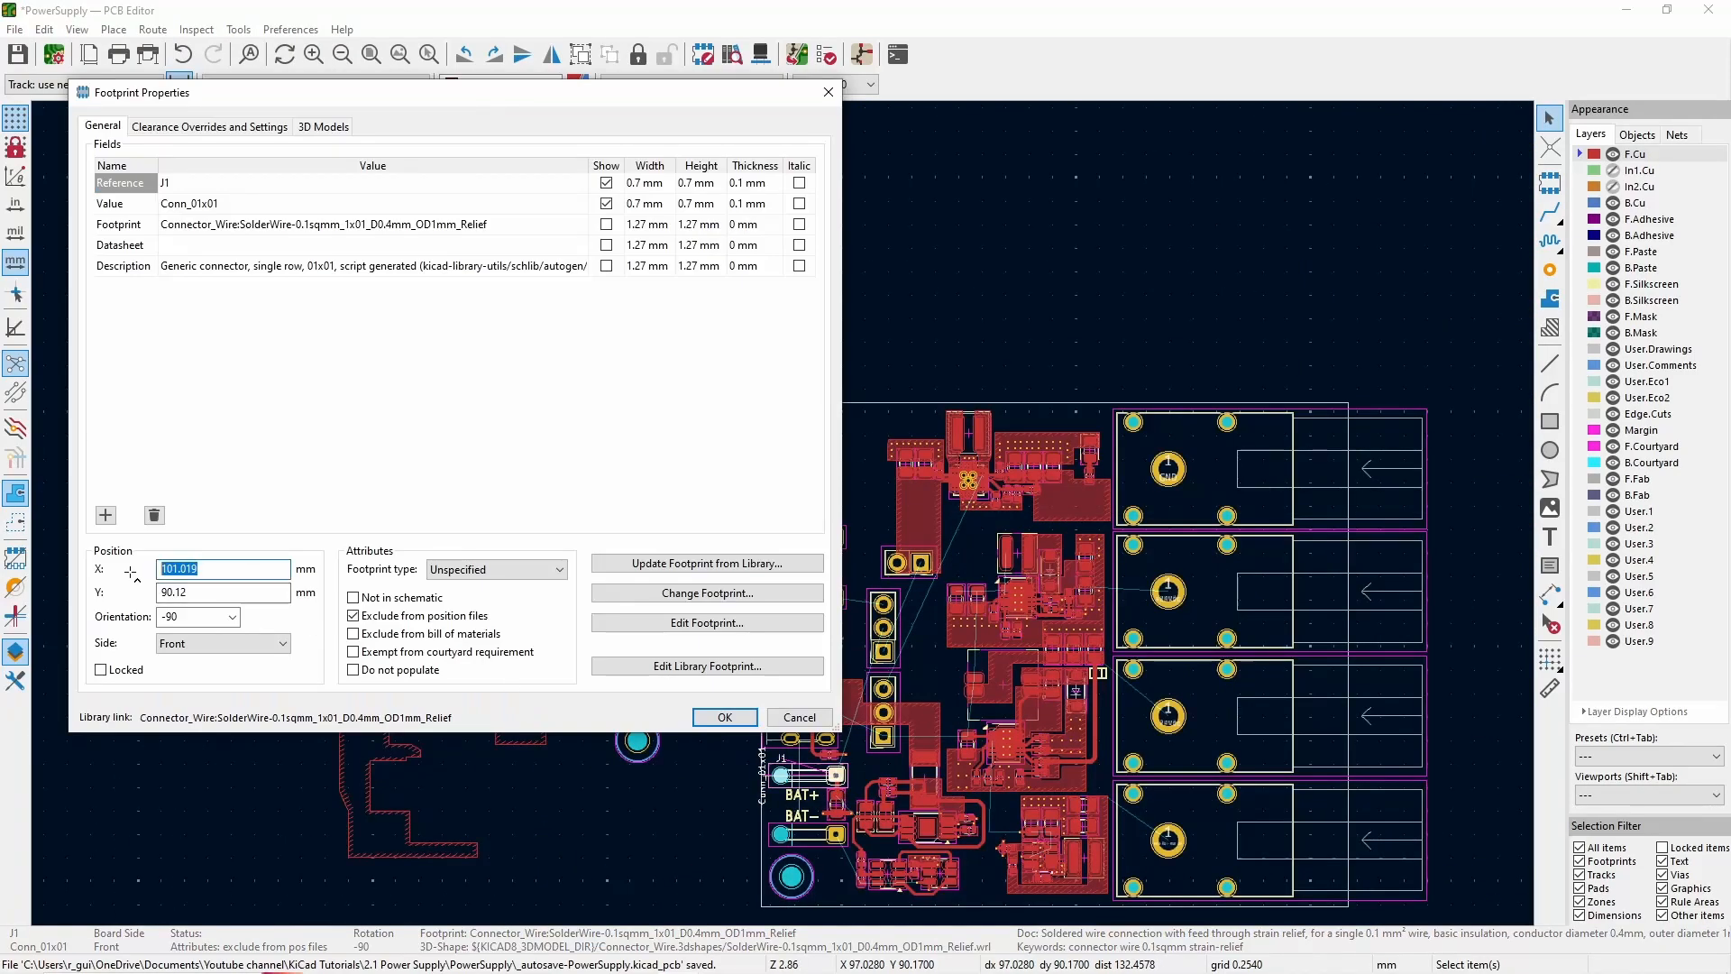
{"action": "type", "text": "101"}
{"action": "key", "text": "Return"}
{"action": "scroll", "coordinate": [800, 812], "scroll_direction": "up", "scroll_amount": 3}
{"action": "double_click", "coordinate": [802, 545]}
{"action": "left_click_drag", "start_coordinate": [259, 570], "coordinate": [136, 572]}
{"action": "key", "text": "Return"}
- Set the X position of +AA connector J3 and the GND wire connector above it to 101 mm
{"action": "scroll", "coordinate": [803, 271], "scroll_direction": "down", "scroll_amount": 2}
{"action": "double_click", "coordinate": [778, 286]}
{"action": "type", "text": "101"}
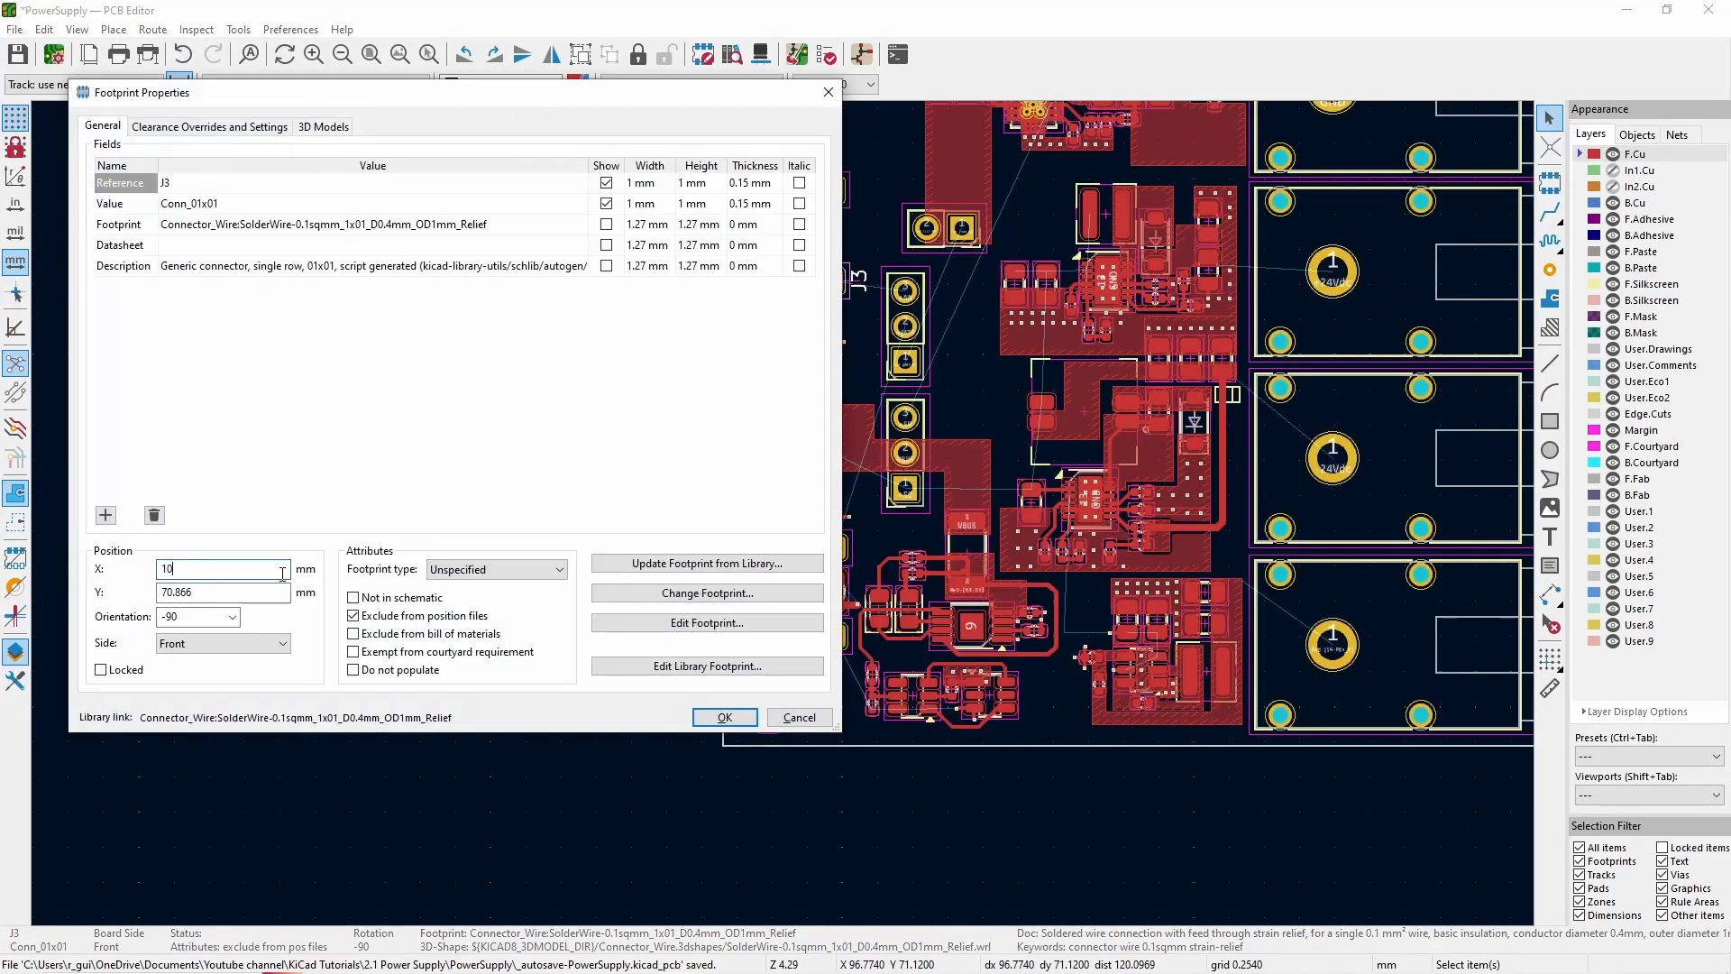
{"action": "key", "text": "Return"}
{"action": "scroll", "coordinate": [839, 216], "scroll_direction": "up", "scroll_amount": 2}
{"action": "double_click", "coordinate": [684, 492]}
{"action": "type", "text": "101"}
{"action": "key", "text": "Return"}
- Move LED D5, resistor R21 and their tracks together between socket SW2 and the +5C pad of the neighbouring inductor
{"action": "scroll", "coordinate": [404, 590], "scroll_direction": "down", "scroll_amount": 2}
{"action": "left_click_drag", "start_coordinate": [612, 584], "coordinate": [449, 500]}
{"action": "key", "text": "m"}
{"action": "scroll", "coordinate": [1152, 686], "scroll_direction": "up", "scroll_amount": 2}
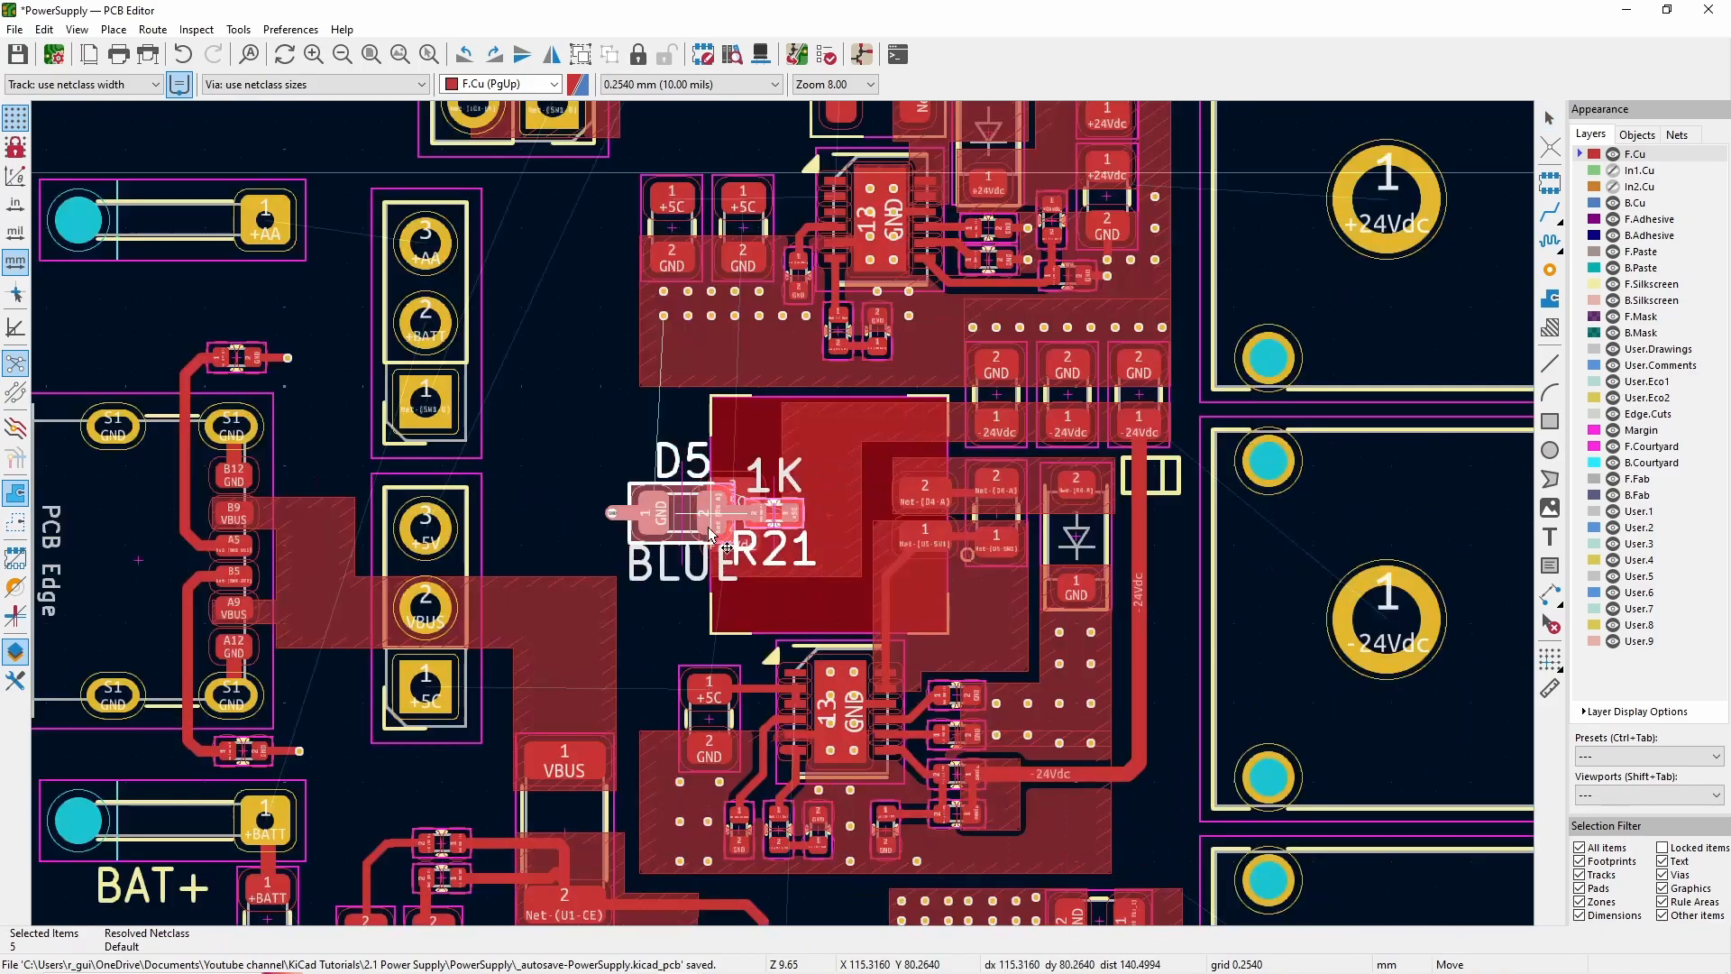
{"action": "scroll", "coordinate": [617, 502], "scroll_direction": "up", "scroll_amount": 2}
{"action": "left_click", "coordinate": [665, 171]}
- Set the routing track width to 0.500 mm
{"action": "scroll", "coordinate": [654, 135], "scroll_direction": "down", "scroll_amount": 4}
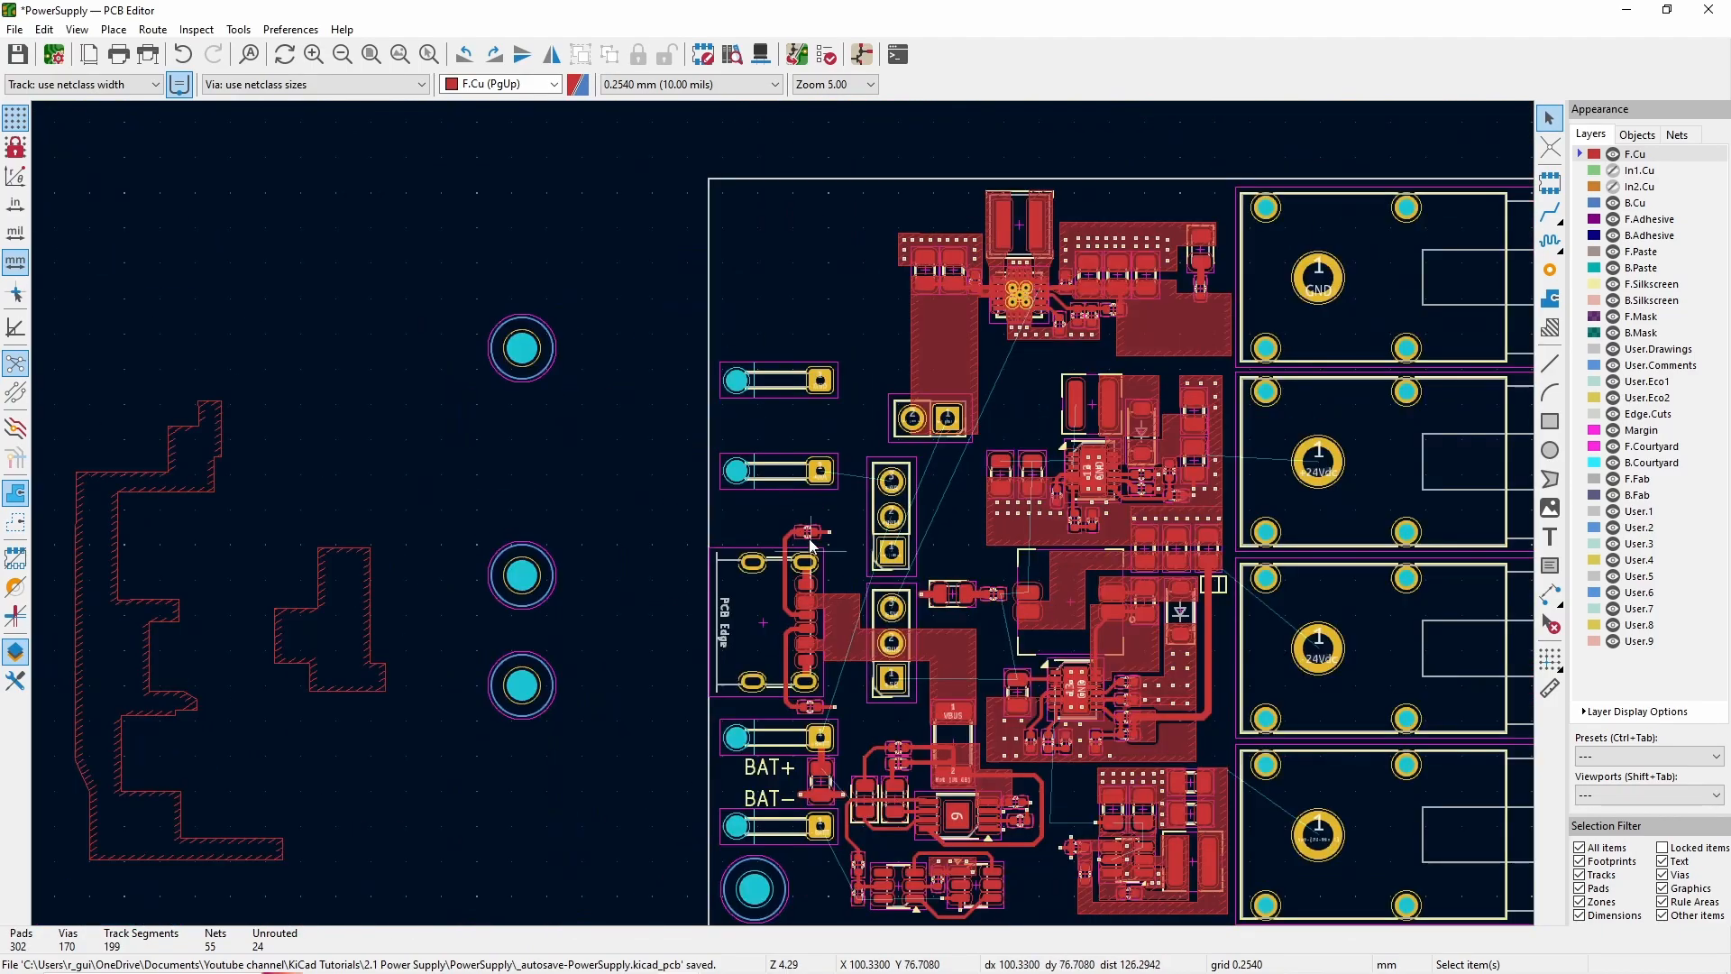
{"action": "scroll", "coordinate": [799, 507], "scroll_direction": "up", "scroll_amount": 2}
{"action": "left_click", "coordinate": [736, 228]}
{"action": "left_click", "coordinate": [742, 426]}
{"action": "scroll", "coordinate": [938, 731], "scroll_direction": "down", "scroll_amount": 2}
{"action": "left_click", "coordinate": [707, 302]}
{"action": "scroll", "coordinate": [706, 253], "scroll_direction": "up", "scroll_amount": 2}
{"action": "left_click", "coordinate": [1550, 298]}
{"action": "left_click", "coordinate": [83, 85]}
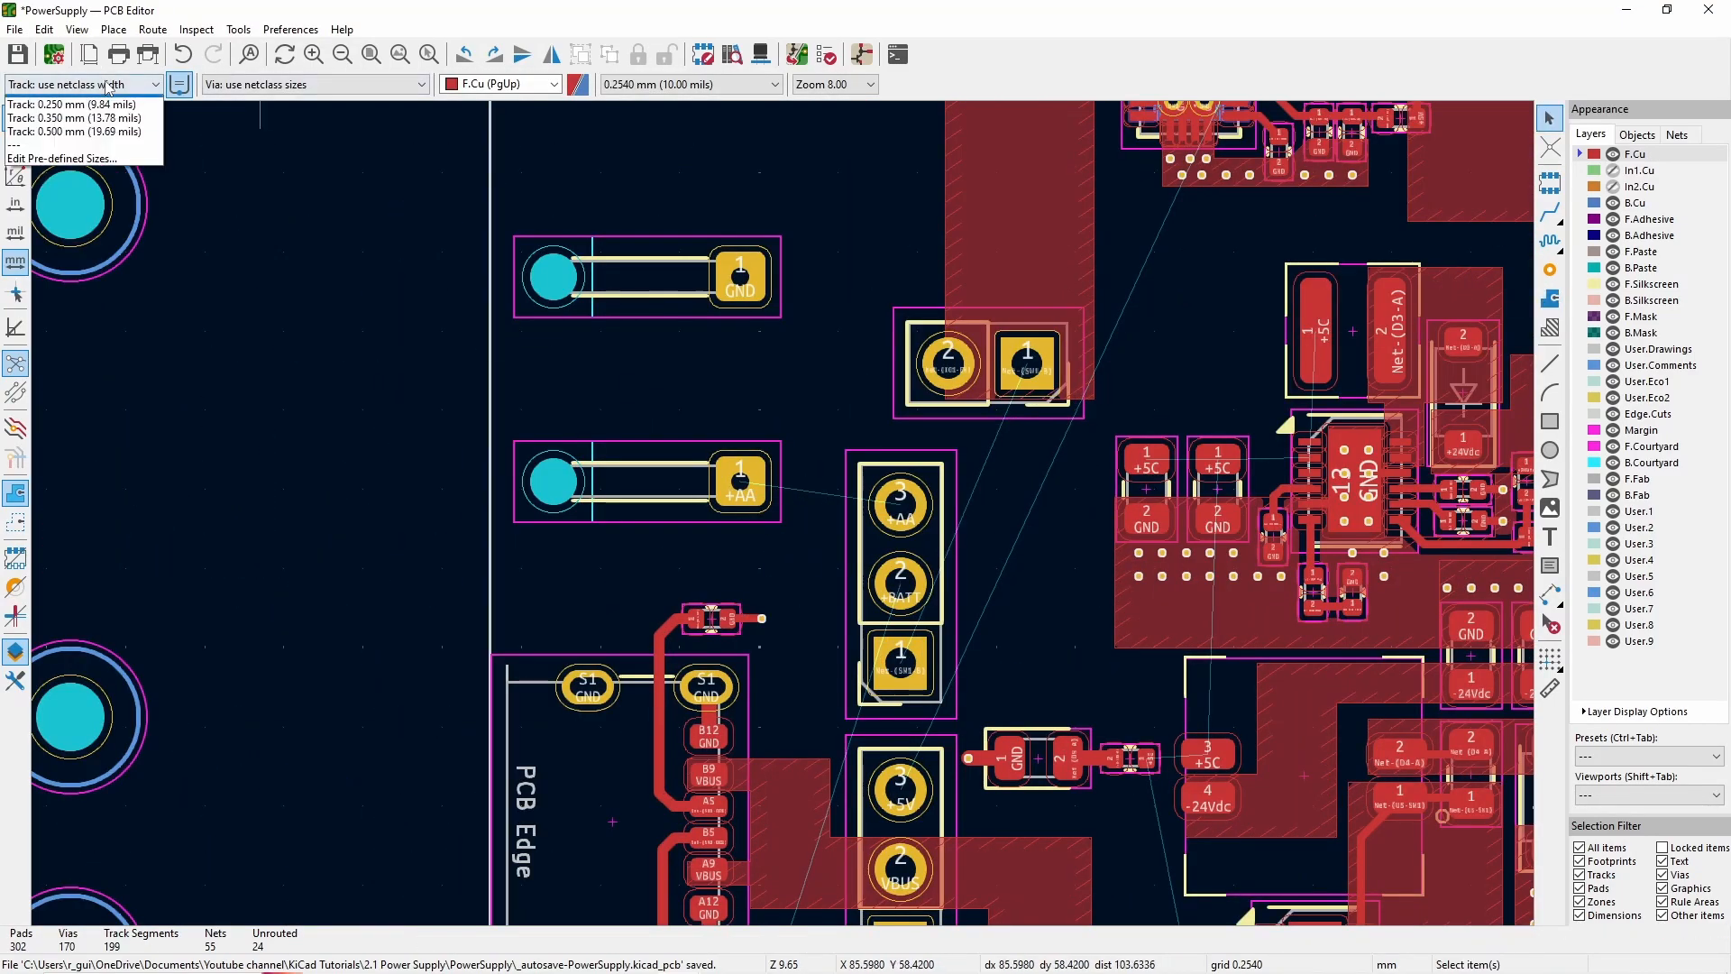
{"action": "left_click", "coordinate": [65, 128]}
{"action": "left_click", "coordinate": [1550, 214]}
{"action": "left_click", "coordinate": [742, 480]}
{"action": "key", "text": "Escape"}
{"action": "left_click", "coordinate": [1551, 298]}
{"action": "left_click", "coordinate": [704, 442]}
{"action": "type", "text": "+aa"}
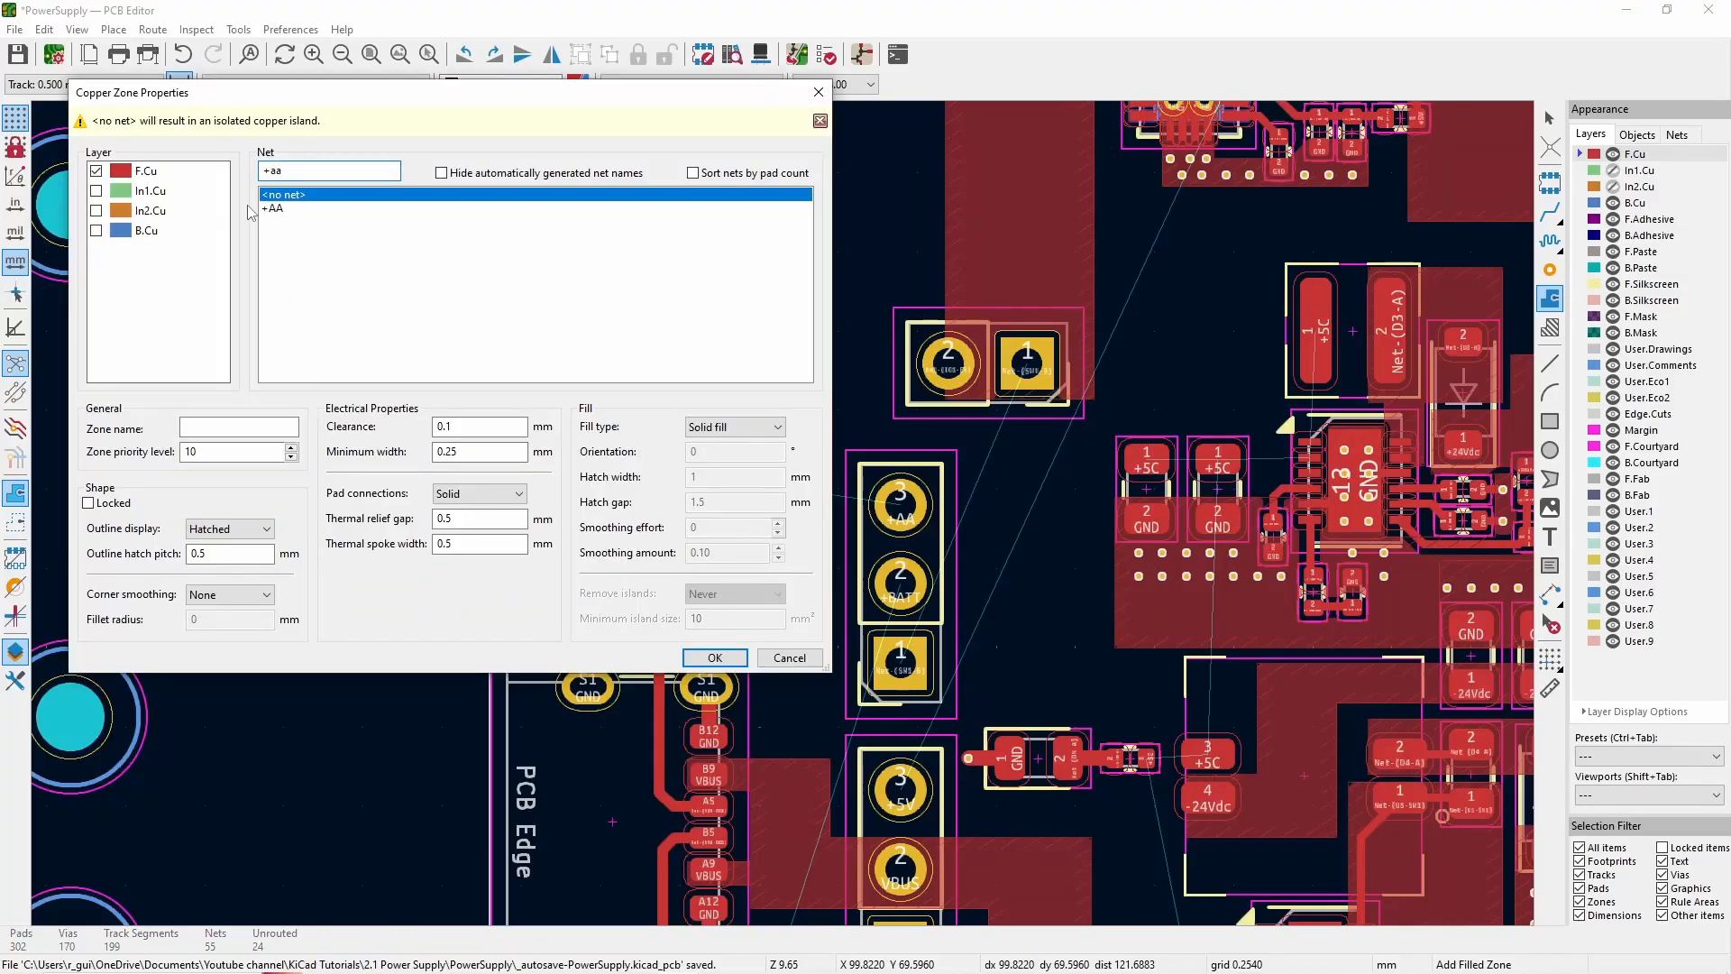
{"action": "left_click", "coordinate": [268, 208]}
{"action": "left_click", "coordinate": [712, 658]}
{"action": "scroll", "coordinate": [807, 181], "scroll_direction": "up", "scroll_amount": 2}
{"action": "left_click", "coordinate": [1046, 573]}
{"action": "key", "text": "Escape"}
{"action": "key", "text": "Escape"}
- Shift the +AA connector and the GND connector above it down together so the +AA pad lines up with SW1's pad 3
{"action": "scroll", "coordinate": [1037, 722], "scroll_direction": "down", "scroll_amount": 4}
{"action": "scroll", "coordinate": [786, 529], "scroll_direction": "up", "scroll_amount": 2}
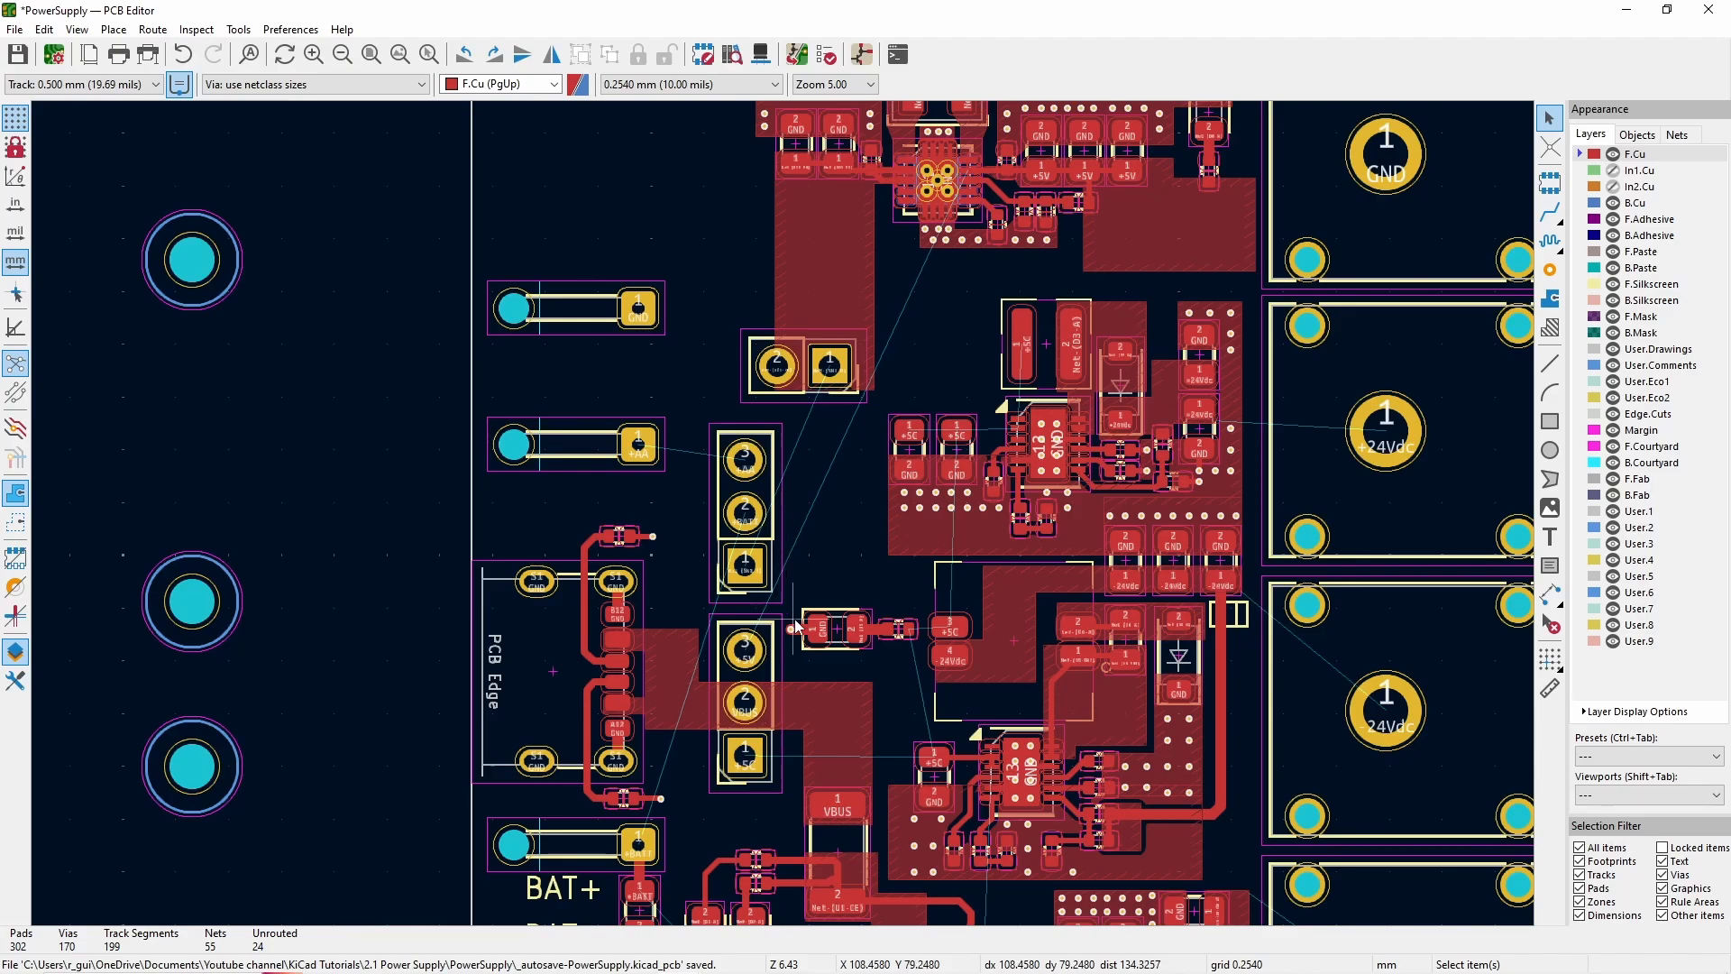
{"action": "scroll", "coordinate": [688, 439], "scroll_direction": "up", "scroll_amount": 2}
{"action": "left_click_drag", "start_coordinate": [307, 140], "coordinate": [744, 646]}
{"action": "left_click_drag", "start_coordinate": [673, 522], "coordinate": [676, 560]}
{"action": "left_click", "coordinate": [792, 568]}
- Draw a +AA copper zone on F.Cu joining the +AA connector pad to SW1's pad 3
{"action": "scroll", "coordinate": [866, 574], "scroll_direction": "down", "scroll_amount": 1}
{"action": "left_click", "coordinate": [1551, 299]}
{"action": "left_click", "coordinate": [625, 545]}
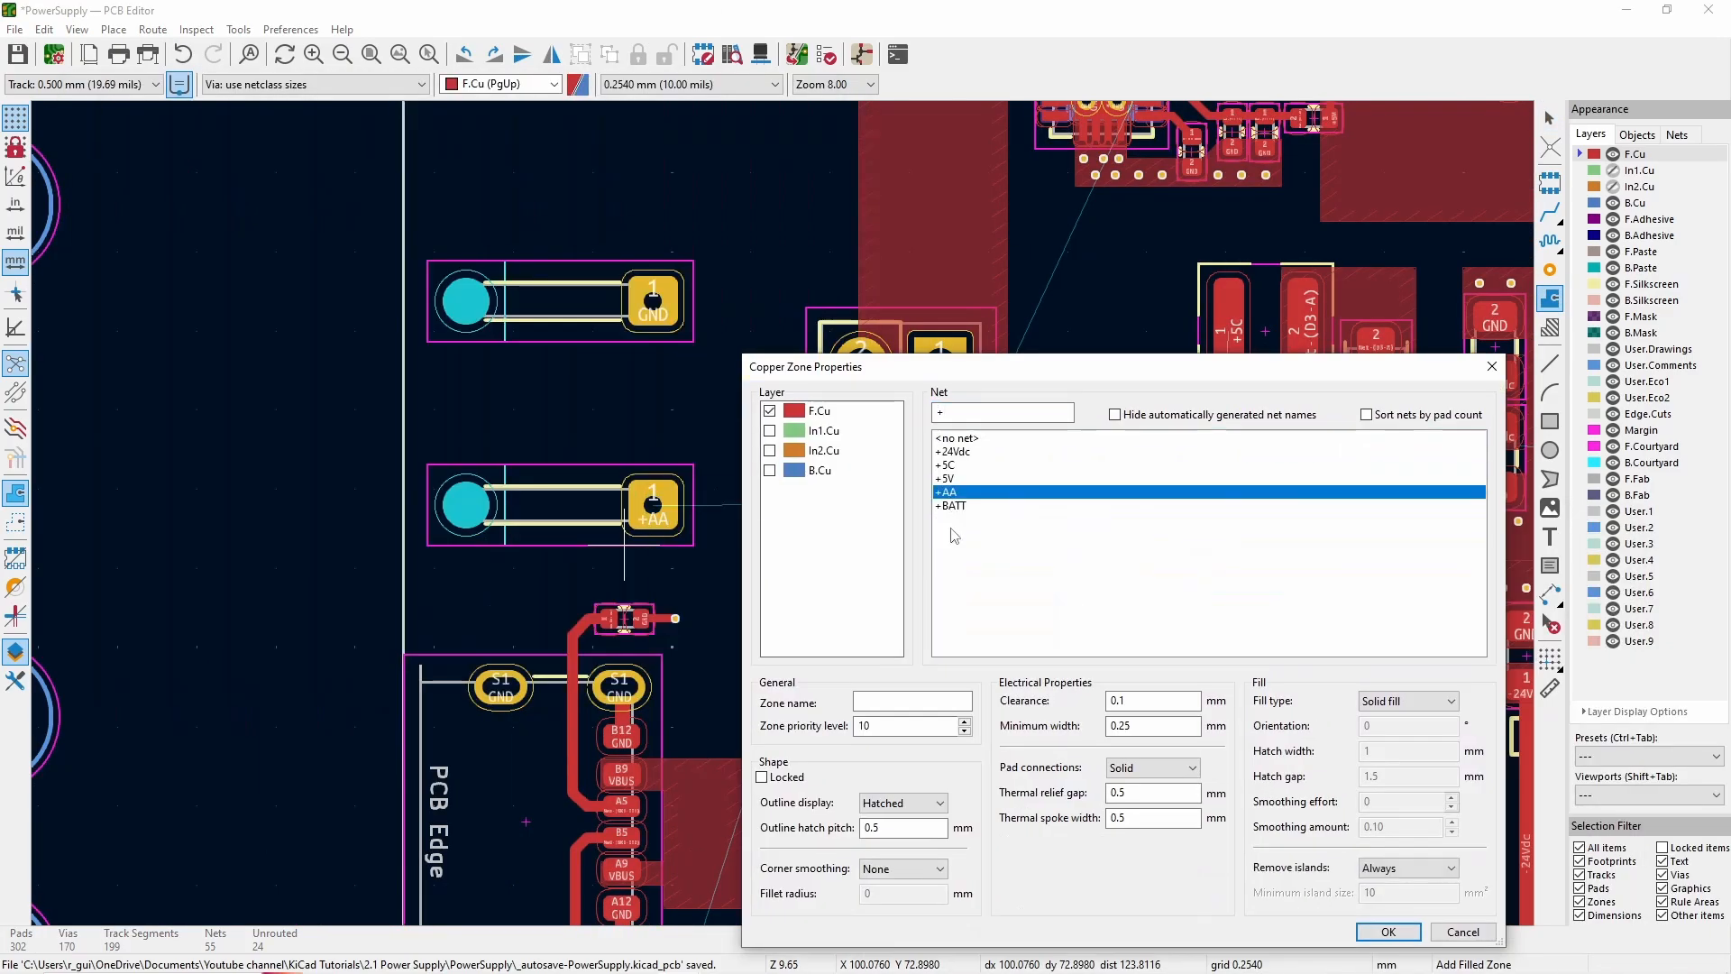
{"action": "key", "text": "Return"}
{"action": "scroll", "coordinate": [805, 358], "scroll_direction": "up", "scroll_amount": 2}
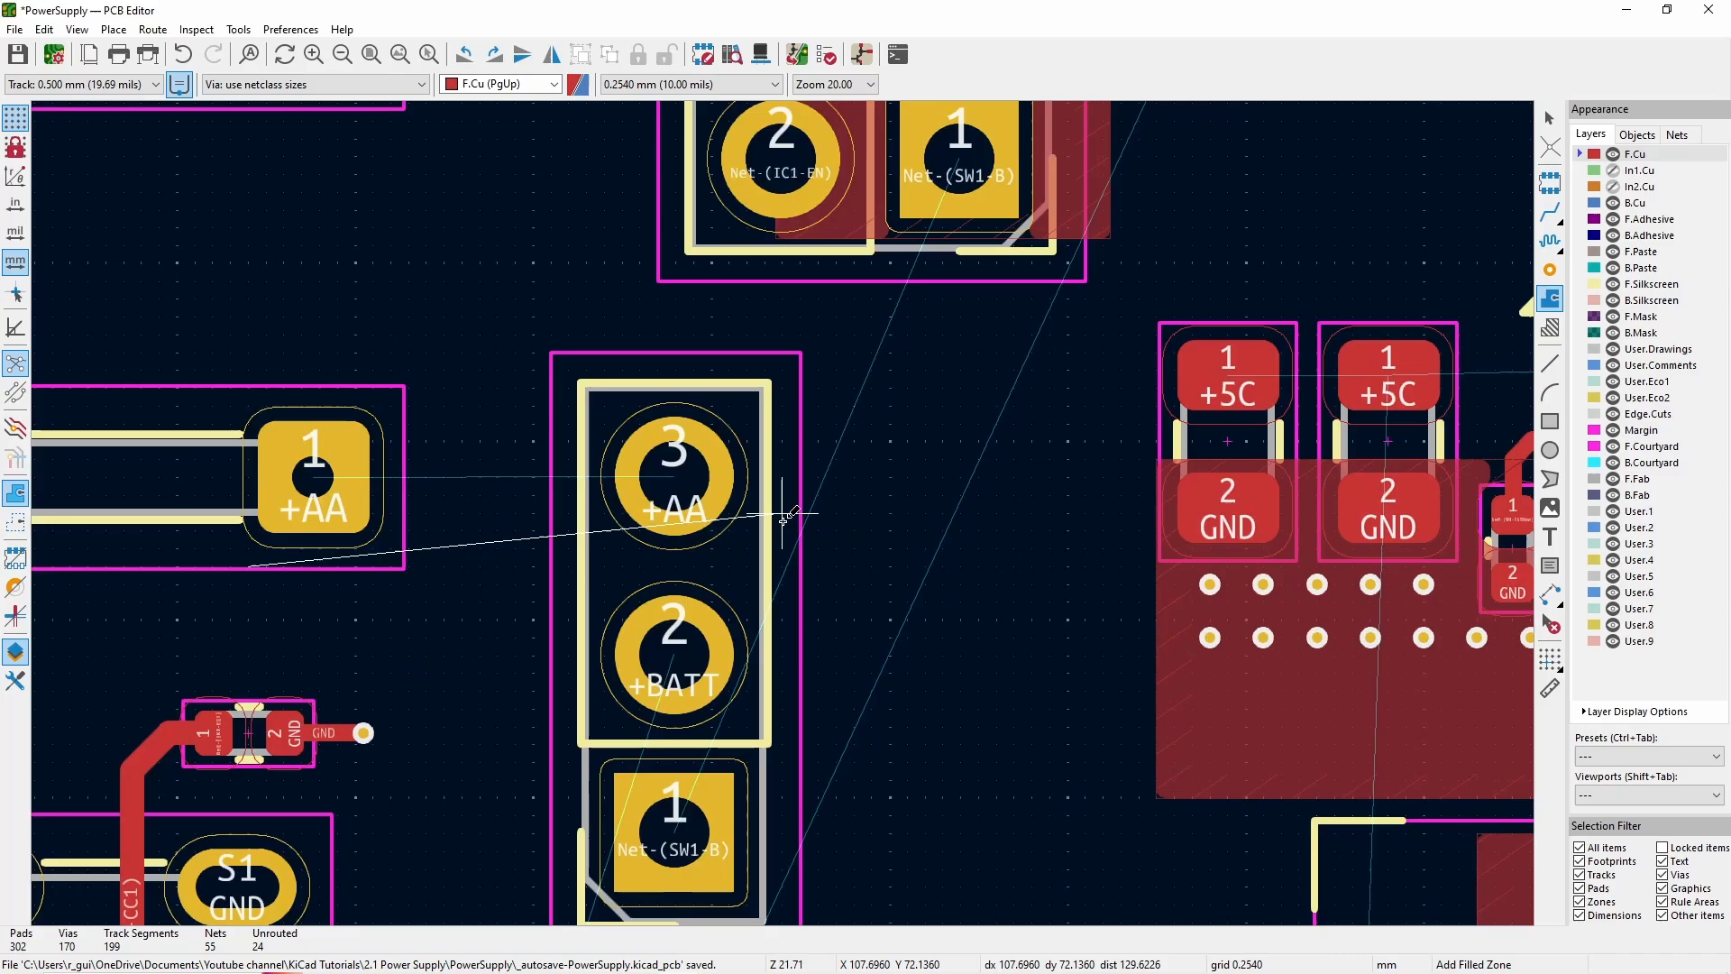
{"action": "left_click", "coordinate": [801, 354]}
{"action": "double_click", "coordinate": [249, 353]}
{"action": "scroll", "coordinate": [773, 557], "scroll_direction": "down", "scroll_amount": 5}
{"action": "scroll", "coordinate": [783, 586], "scroll_direction": "up", "scroll_amount": 2}
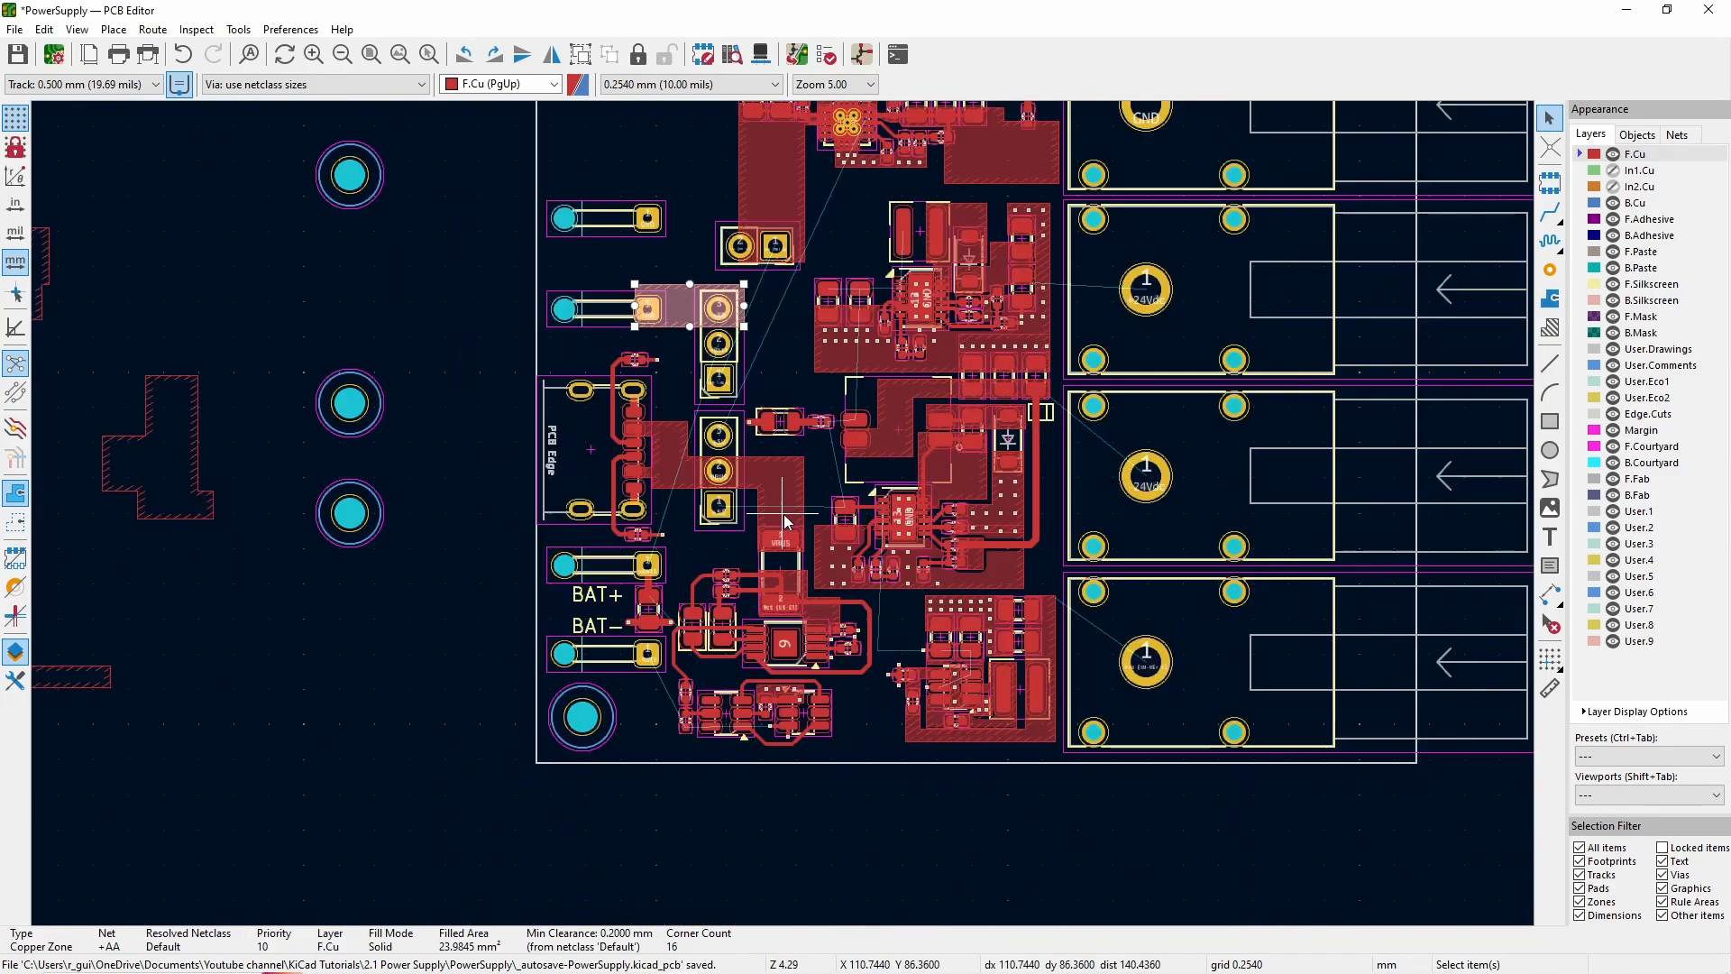
- Rotate switch socket SW3 upright and place it beside SW1, level with SW1's pads 1 and 2
{"action": "scroll", "coordinate": [784, 522], "scroll_direction": "up", "scroll_amount": 2}
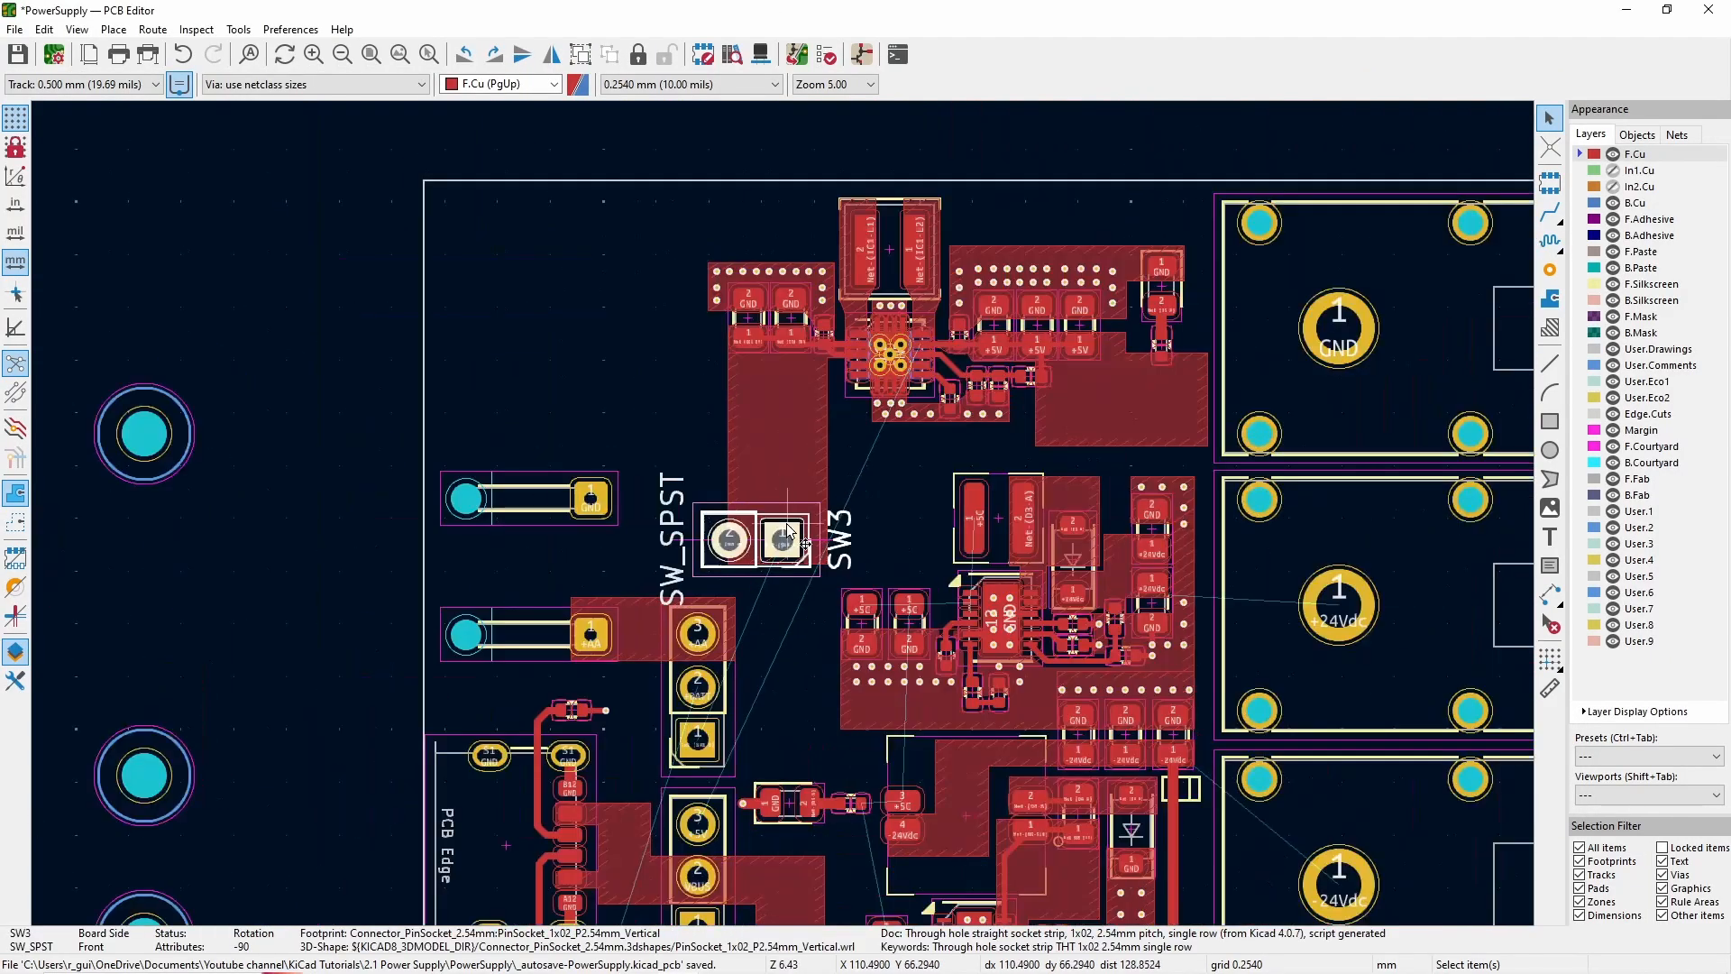
{"action": "scroll", "coordinate": [732, 793], "scroll_direction": "up", "scroll_amount": 3}
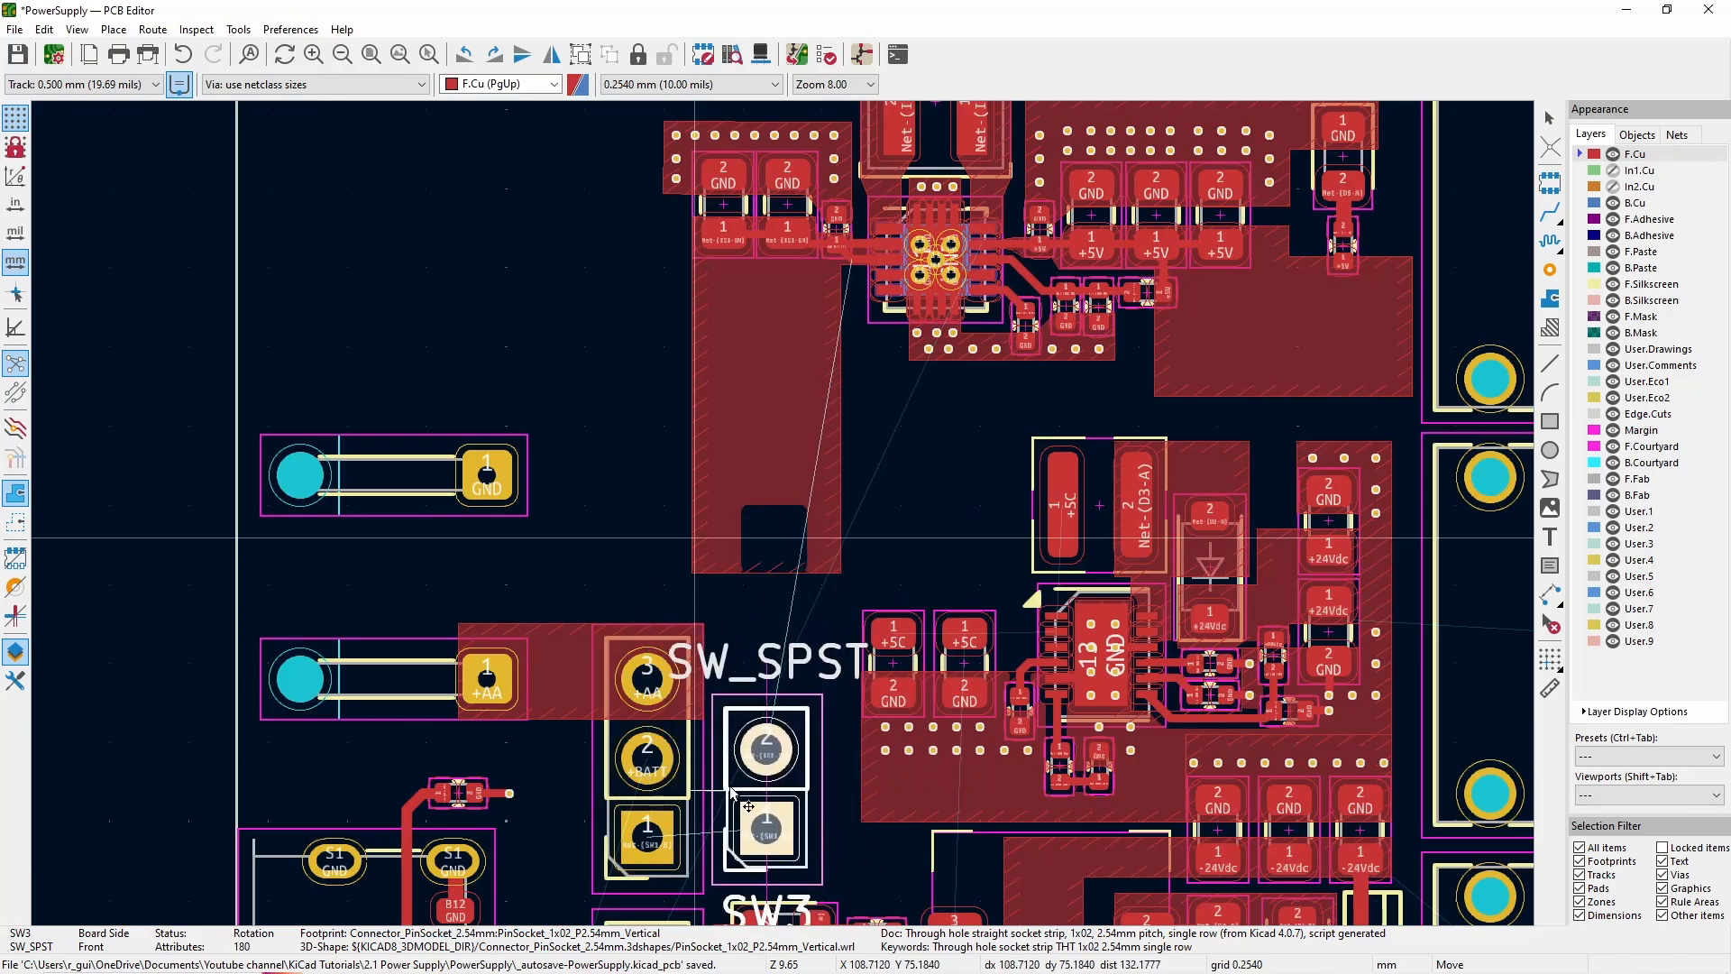
{"action": "left_click", "coordinate": [740, 801]}
- Draw a Net-(SW1-B) copper zone on F.Cu around pad 1 of SW1 and pad 1 of SW3
{"action": "scroll", "coordinate": [797, 790], "scroll_direction": "up", "scroll_amount": 2}
{"action": "left_click", "coordinate": [318, 532]}
{"action": "type", "text": "sw1"}
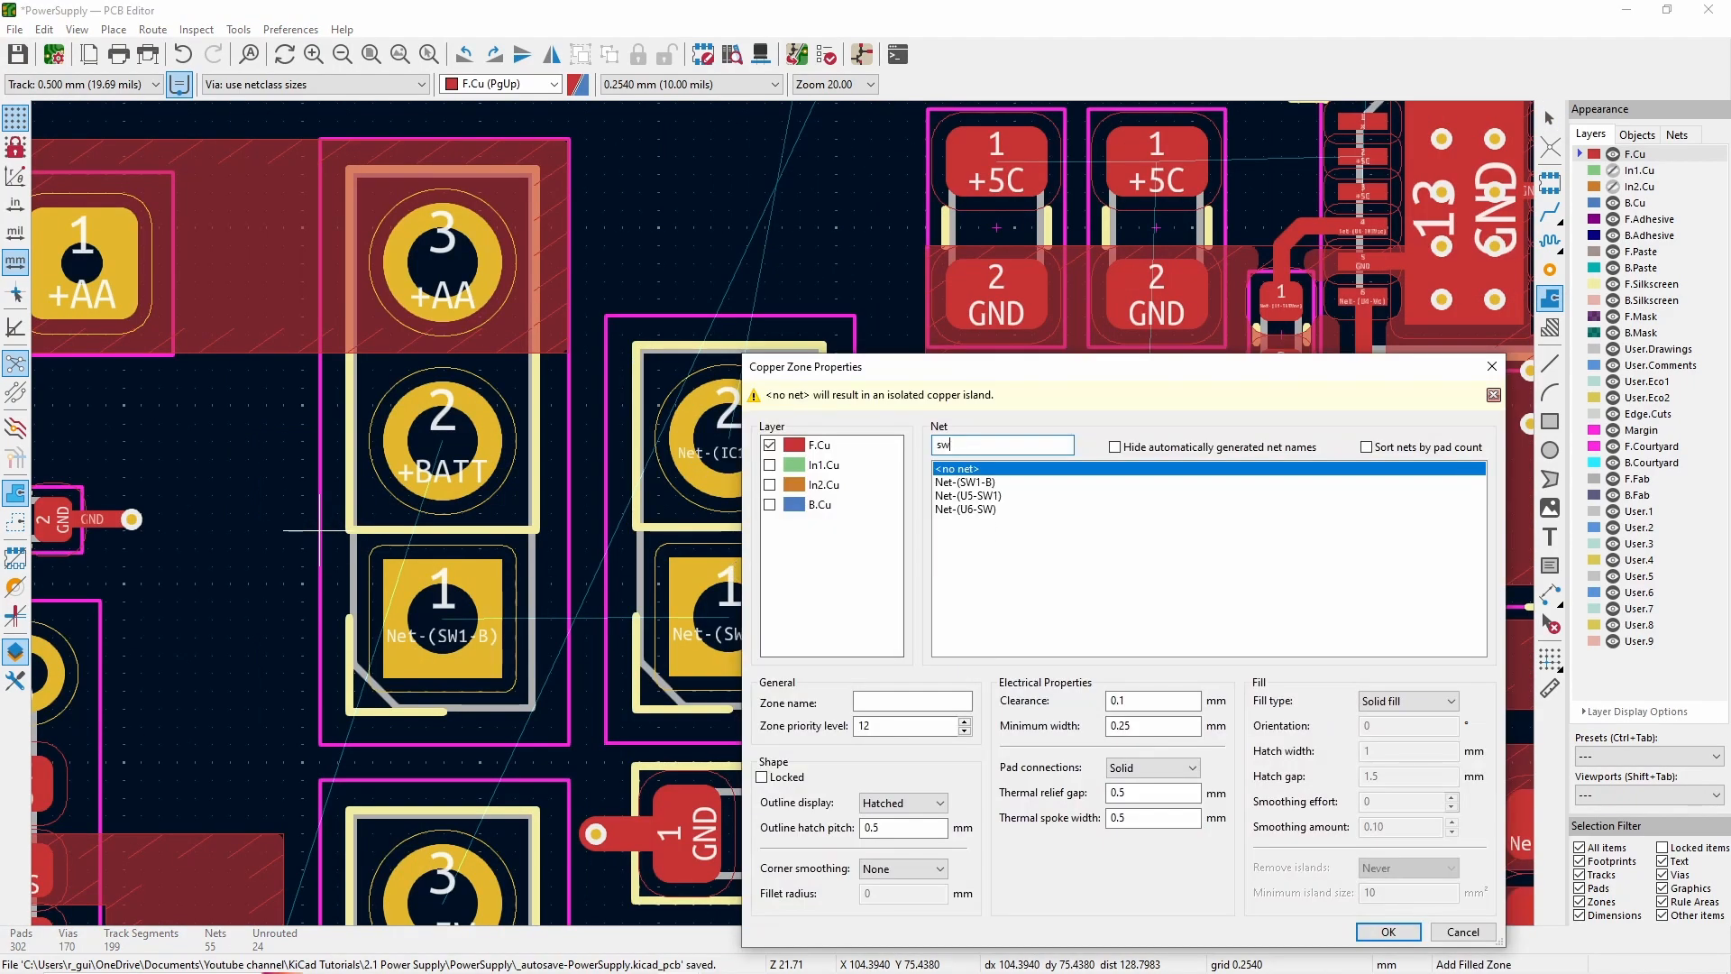
{"action": "left_click", "coordinate": [969, 491]}
{"action": "left_click", "coordinate": [1388, 930]}
{"action": "left_click", "coordinate": [855, 531]}
{"action": "left_click", "coordinate": [855, 745]}
{"action": "double_click", "coordinate": [319, 745]}
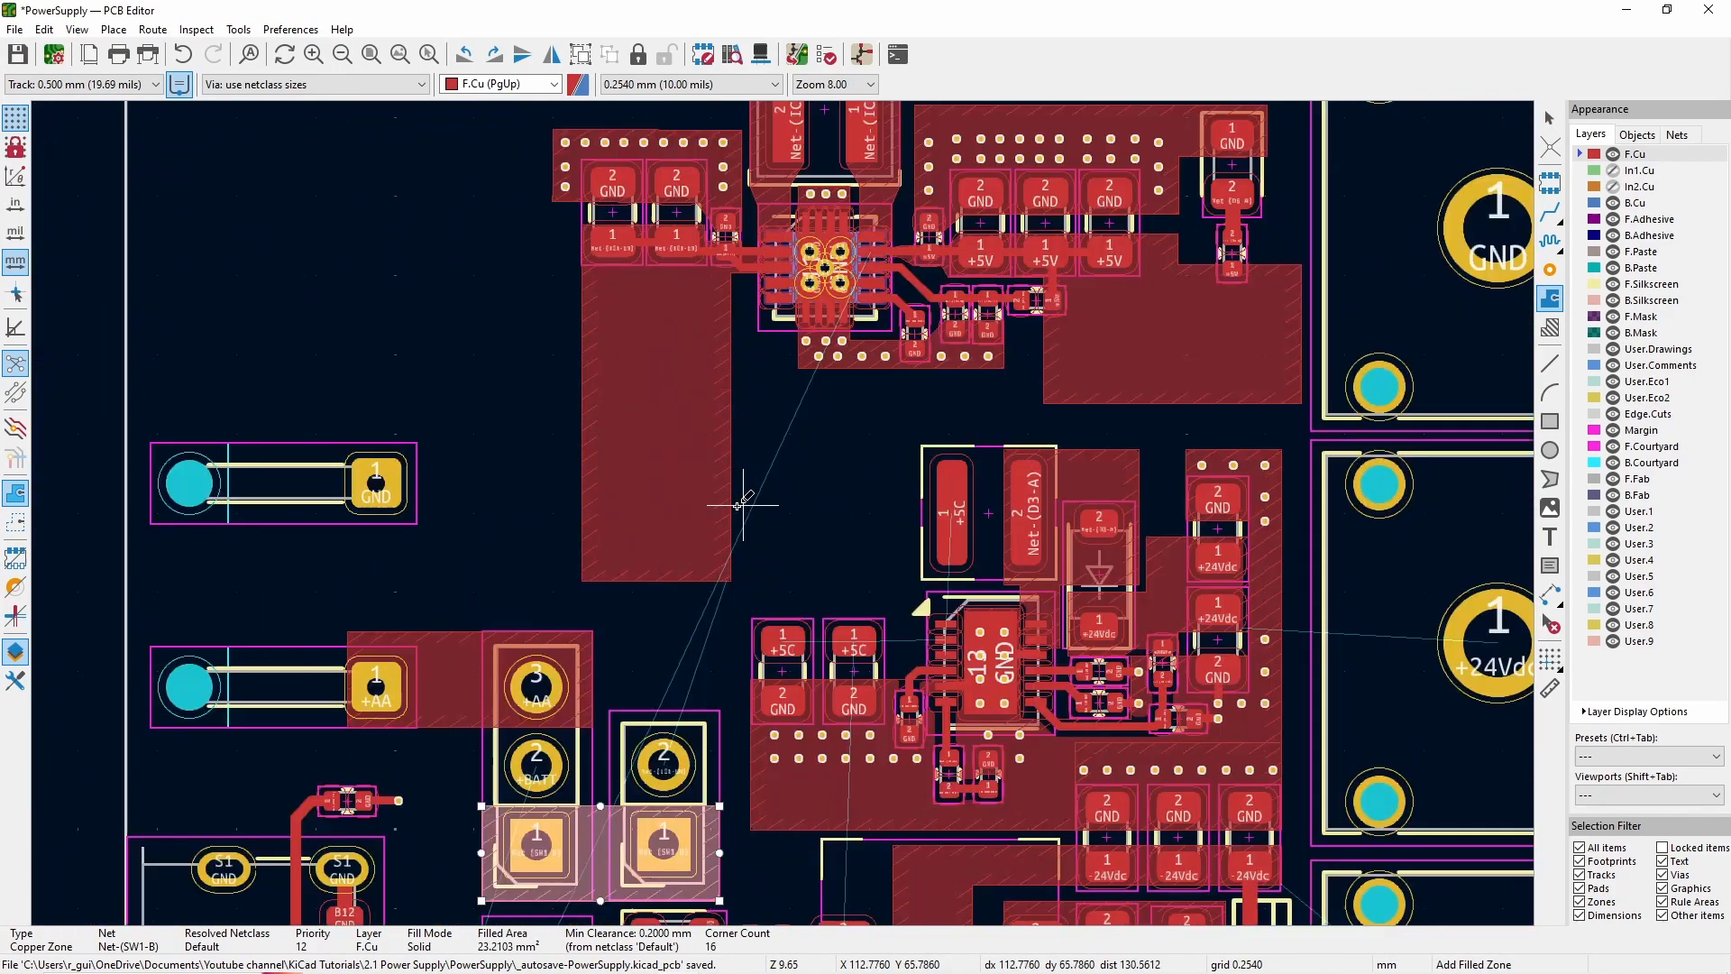
{"action": "key", "text": "x"}
{"action": "scroll", "coordinate": [793, 491], "scroll_direction": "down", "scroll_amount": 1}
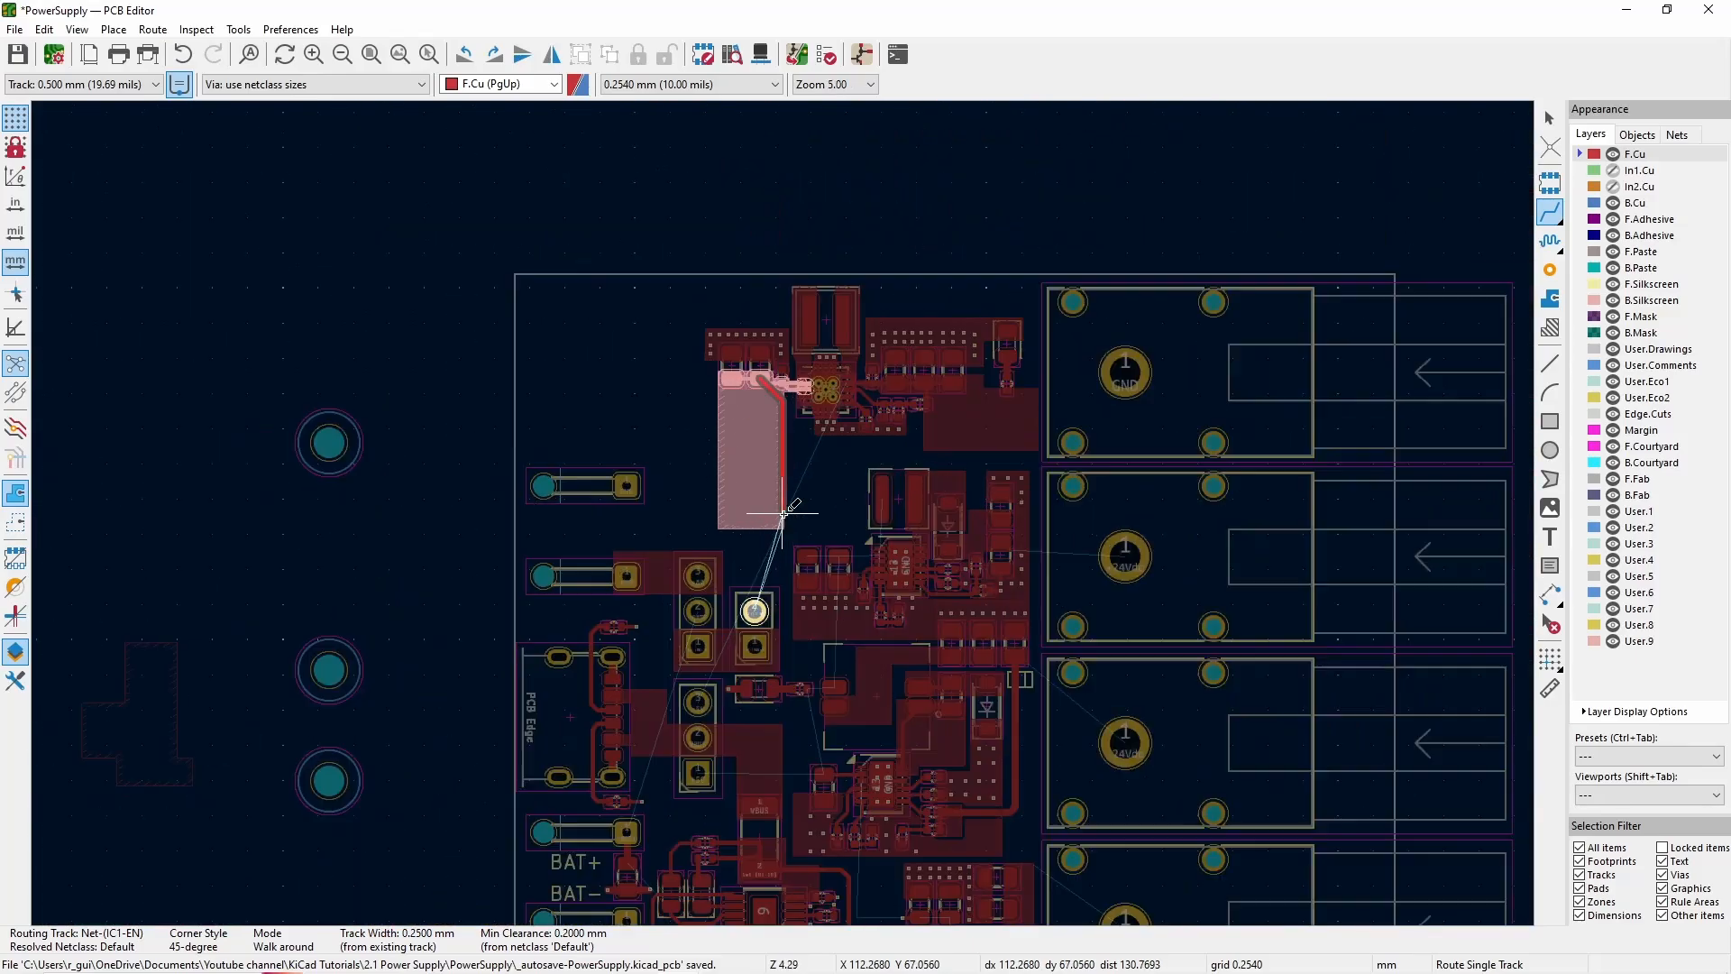
{"action": "key", "text": "Escape"}
{"action": "scroll", "coordinate": [757, 595], "scroll_direction": "up", "scroll_amount": 1}
{"action": "key", "text": "Escape"}
- Add extra corners along the lower edge of the Net-(IC1-EN) copper zone
{"action": "scroll", "coordinate": [731, 444], "scroll_direction": "up", "scroll_amount": 3}
{"action": "left_click", "coordinate": [732, 439]}
{"action": "key", "text": "Insert"}
{"action": "key", "text": "Insert"}
{"action": "key", "text": "Insert"}
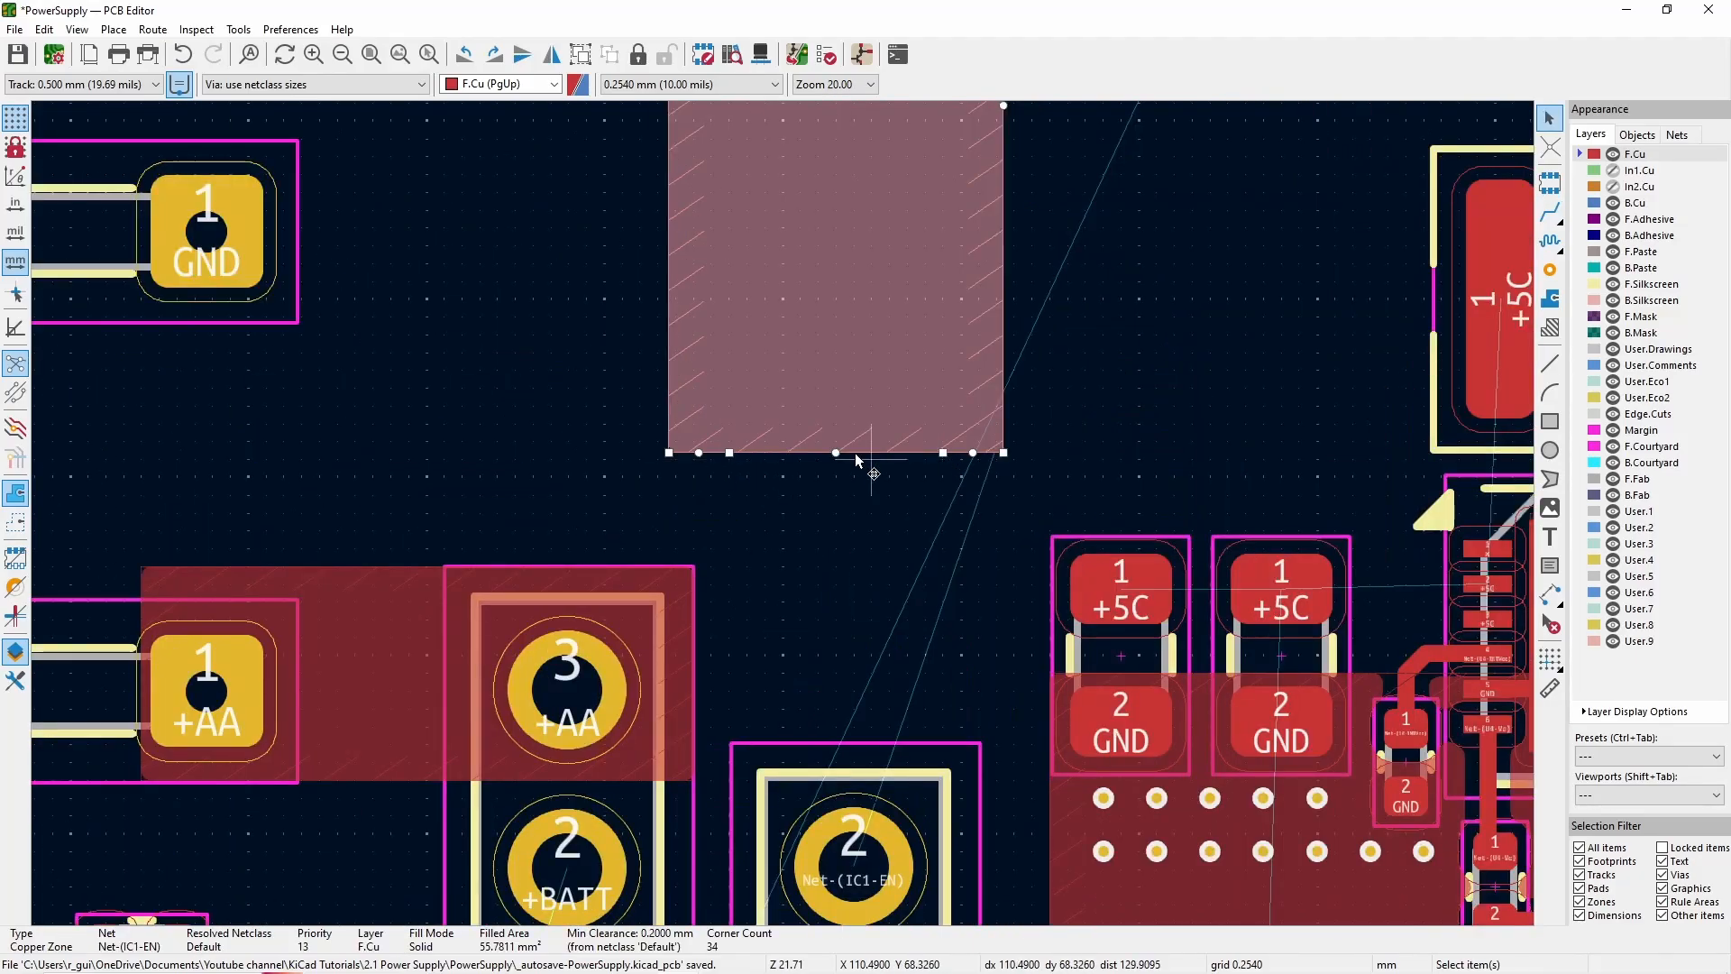
- Extend the Net-(IC1-EN) zone down over SW3's pad 2 and align its side edges with the socket
{"action": "scroll", "coordinate": [735, 848], "scroll_direction": "down", "scroll_amount": 3}
{"action": "left_click_drag", "start_coordinate": [835, 453], "coordinate": [760, 562]}
{"action": "scroll", "coordinate": [794, 511], "scroll_direction": "up", "scroll_amount": 2}
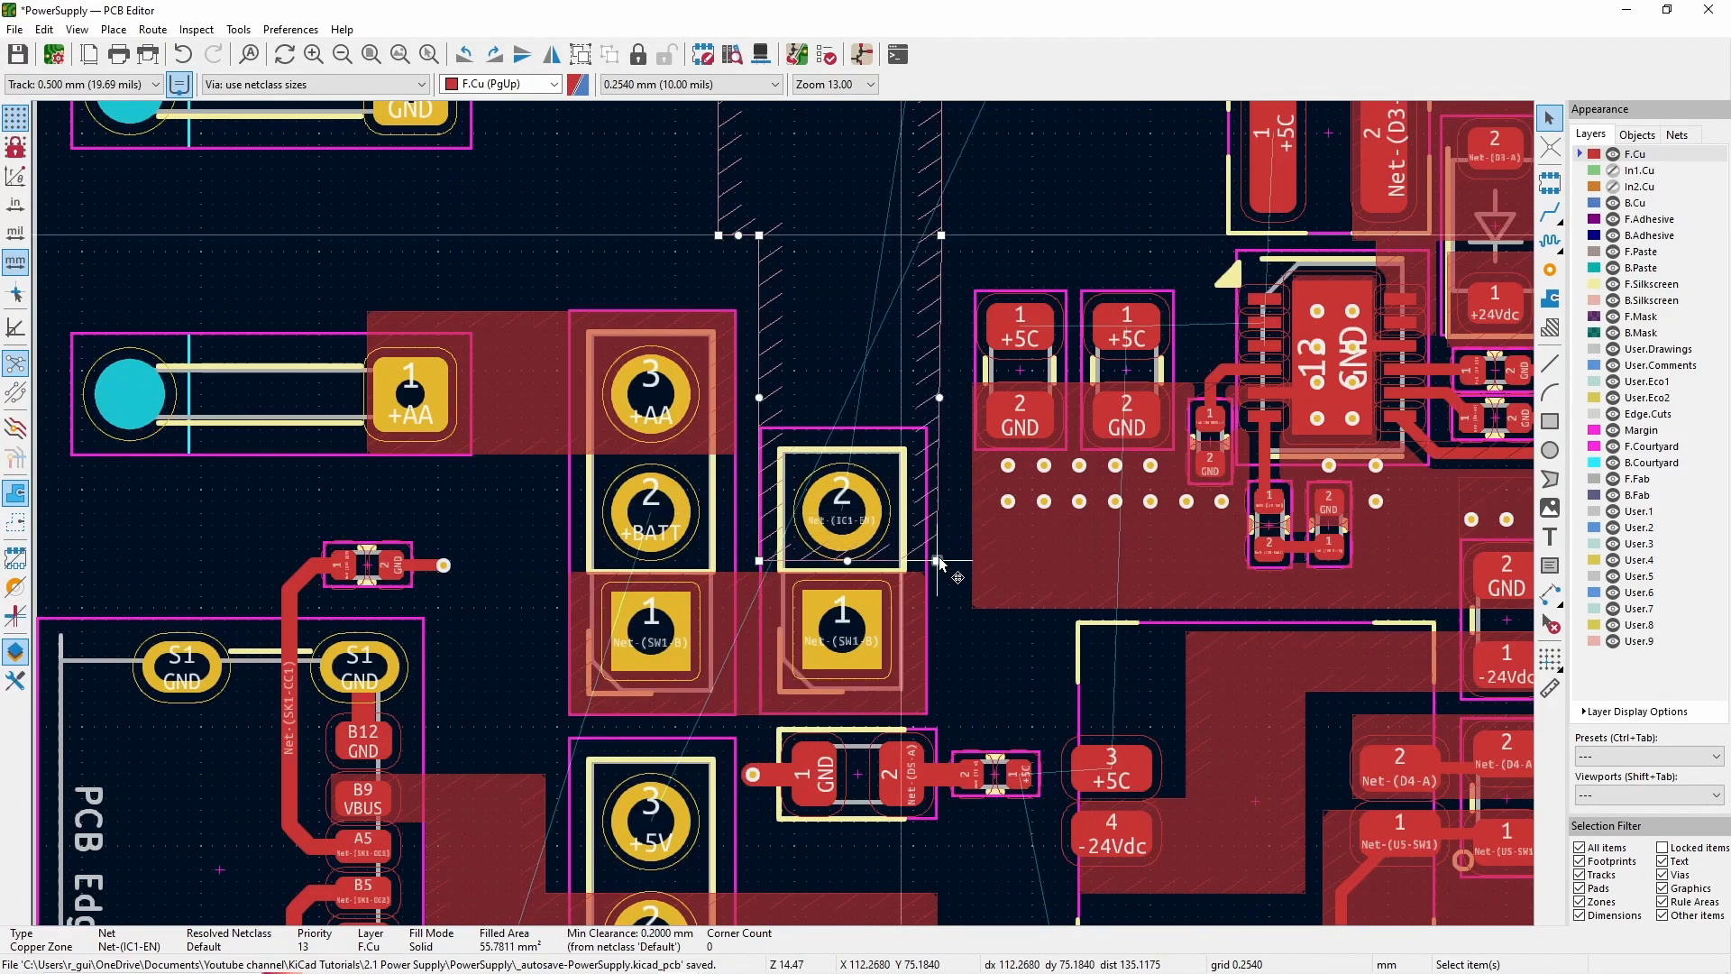
{"action": "left_click_drag", "start_coordinate": [942, 236], "coordinate": [939, 240]}
{"action": "scroll", "coordinate": [939, 240], "scroll_direction": "down", "scroll_amount": 3}
{"action": "scroll", "coordinate": [783, 360], "scroll_direction": "up", "scroll_amount": 5}
{"action": "left_click_drag", "start_coordinate": [794, 449], "coordinate": [782, 449]}
{"action": "scroll", "coordinate": [789, 550], "scroll_direction": "down", "scroll_amount": 6}
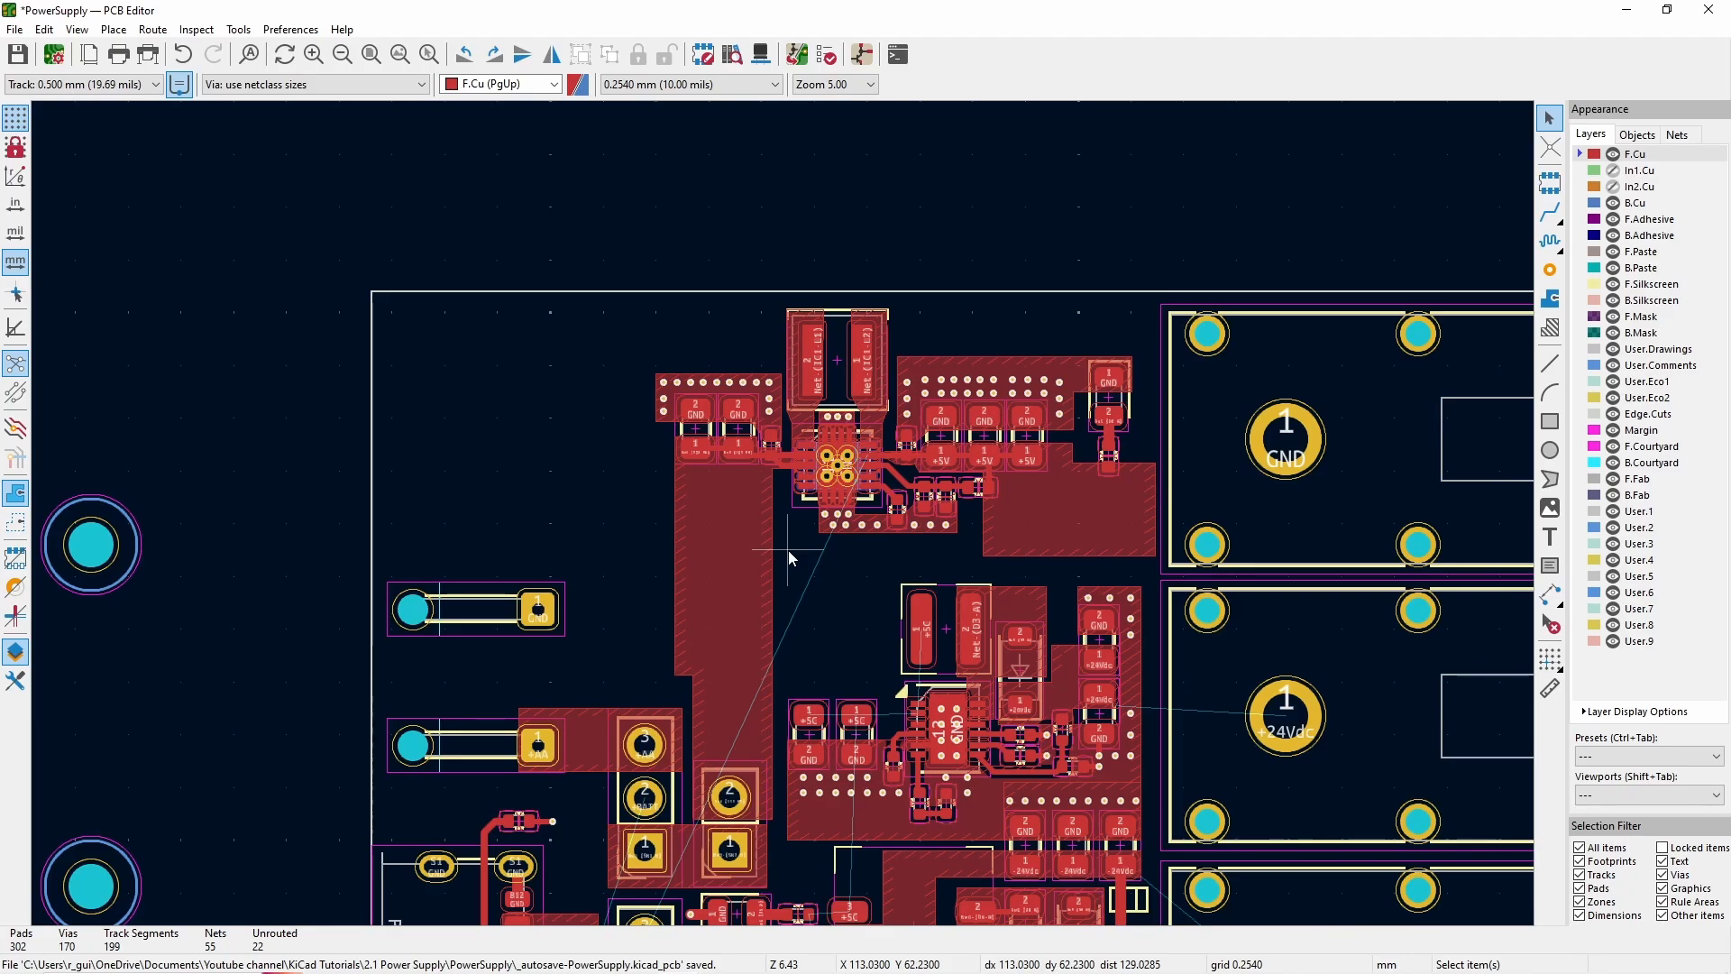
- Move the topmost spare mounting hole into the upper-left corner of the board
{"action": "scroll", "coordinate": [733, 451], "scroll_direction": "down", "scroll_amount": 3}
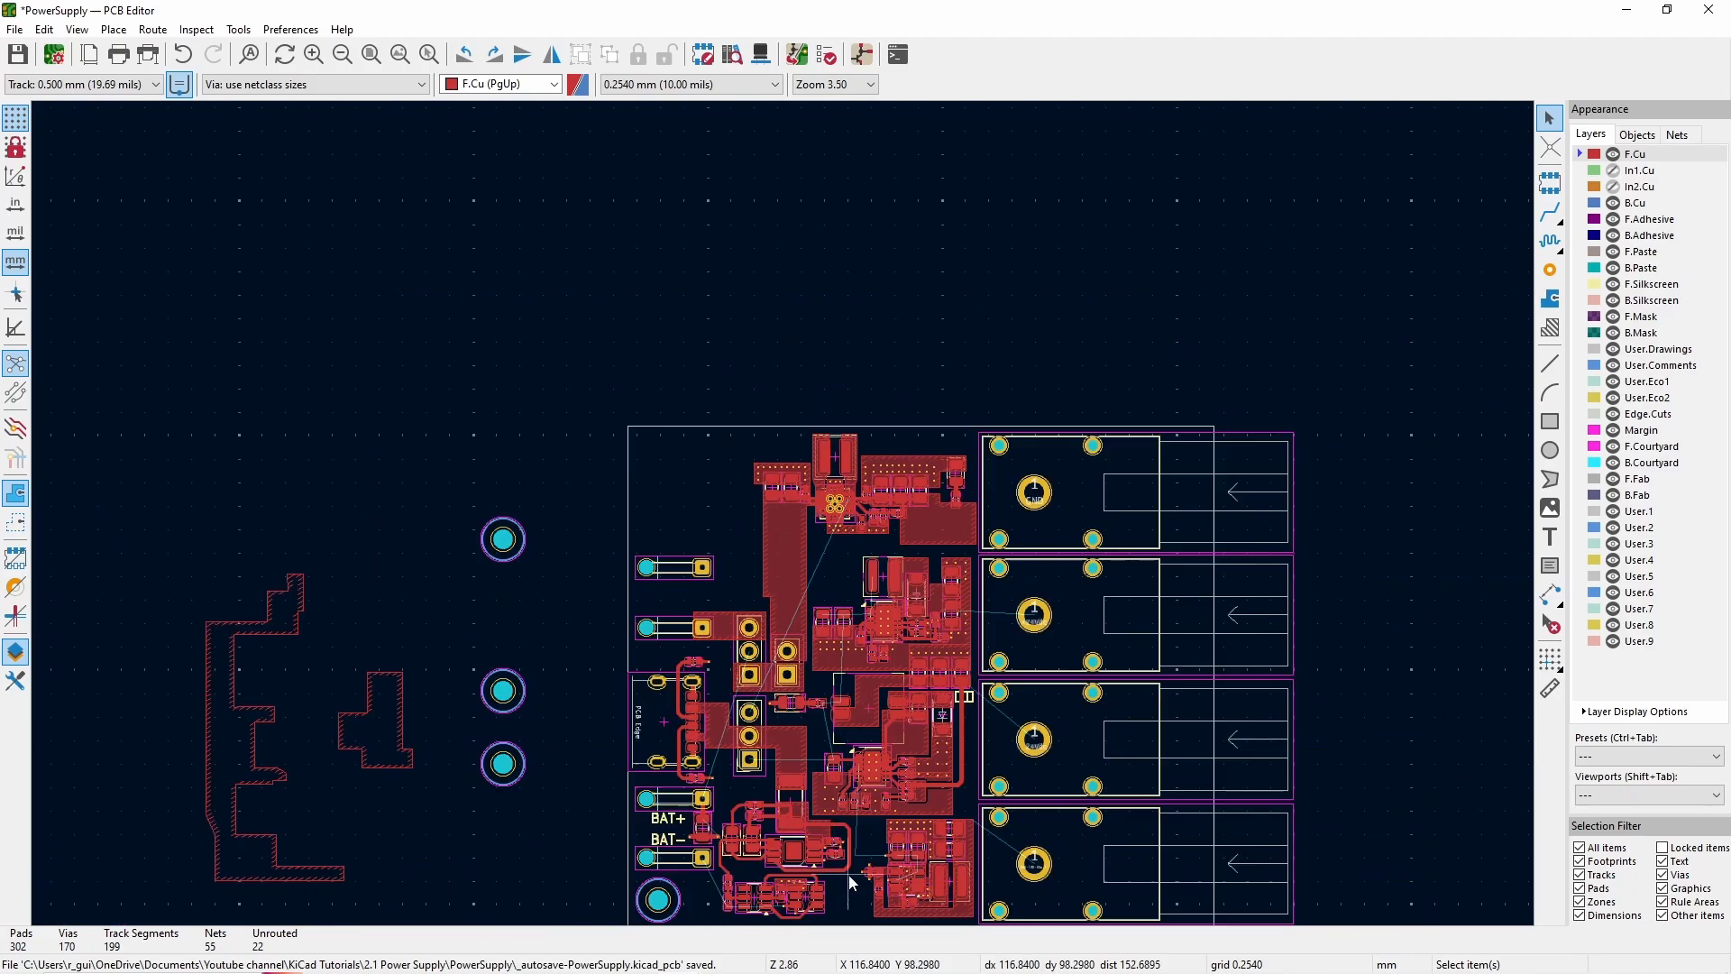
{"action": "scroll", "coordinate": [786, 523], "scroll_direction": "up", "scroll_amount": 3}
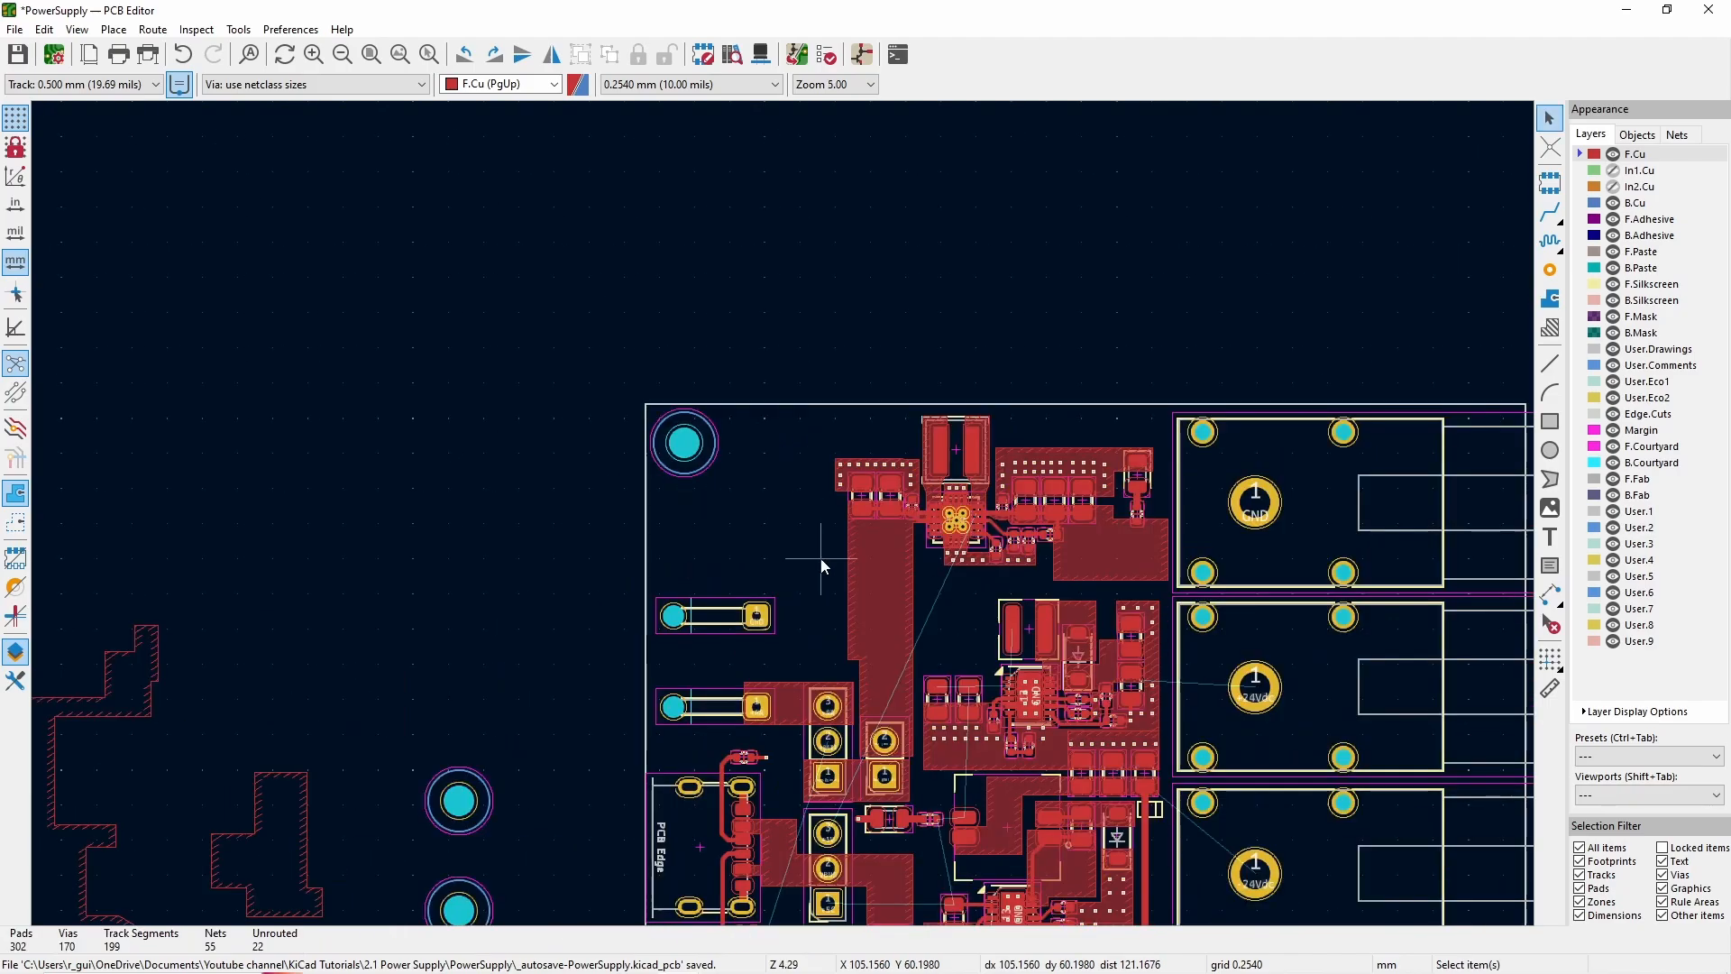
{"action": "scroll", "coordinate": [787, 523], "scroll_direction": "up", "scroll_amount": 2}
{"action": "scroll", "coordinate": [787, 523], "scroll_direction": "down", "scroll_amount": 4}
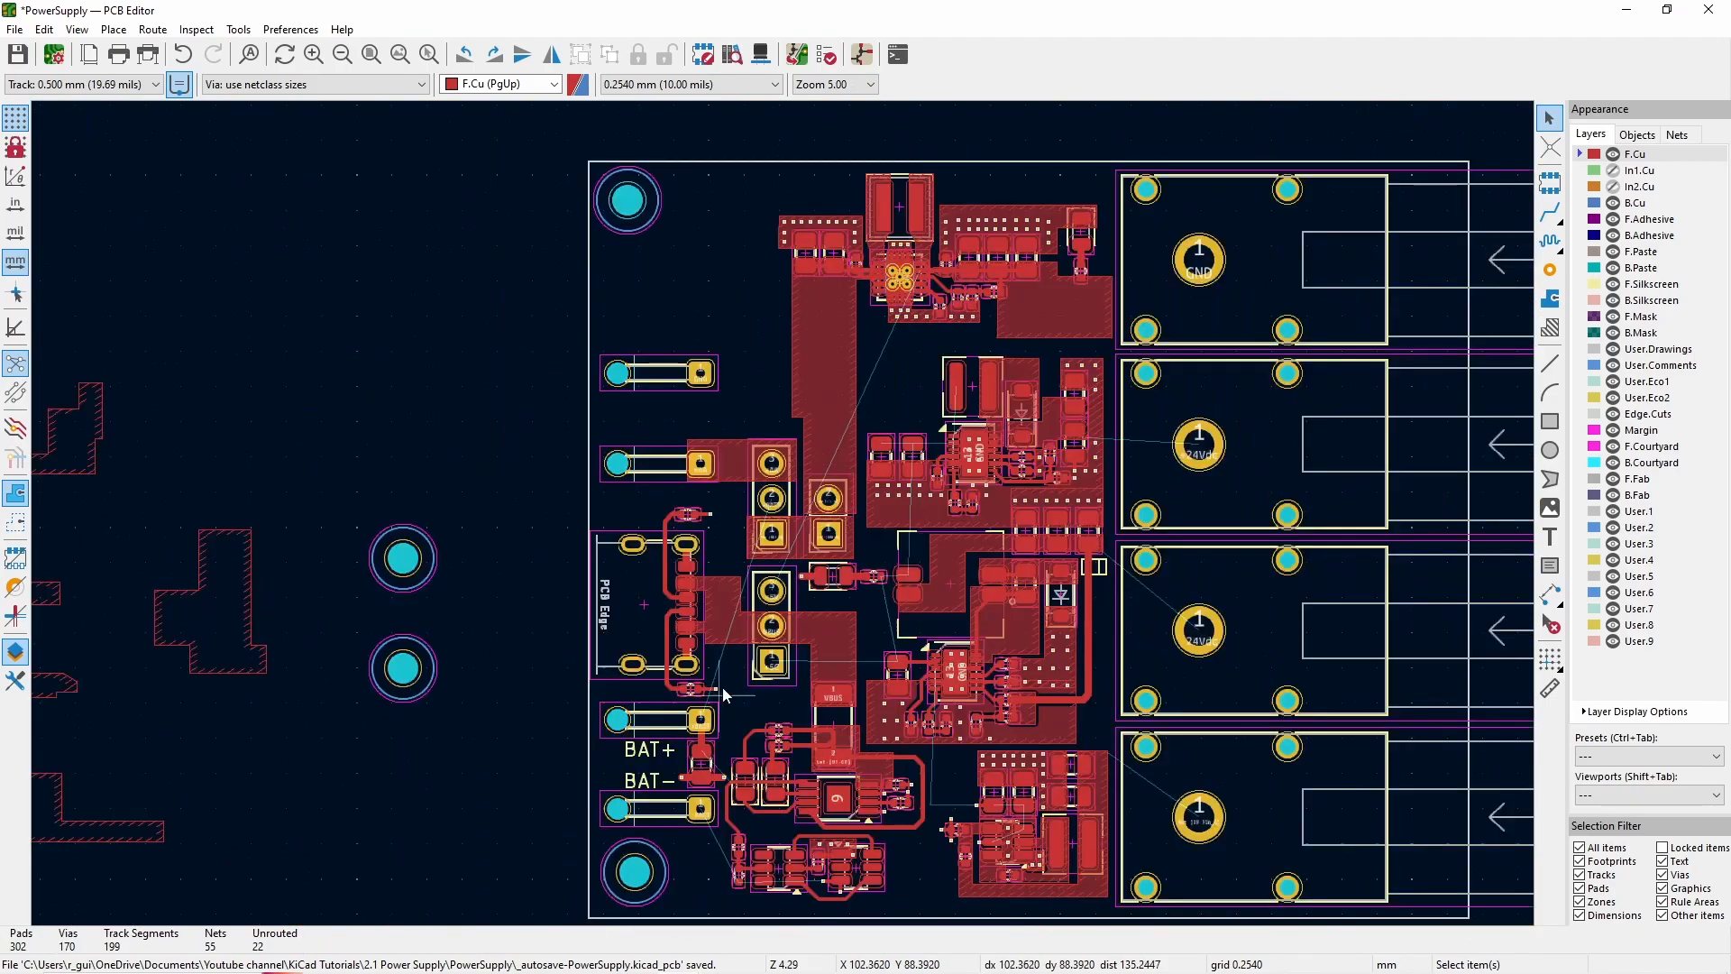
- Square up the Net-(U2-OD) track below U2 and U3 and shift U2, U3, R9 and their tracks slightly down
{"action": "scroll", "coordinate": [786, 522], "scroll_direction": "up", "scroll_amount": 4}
{"action": "scroll", "coordinate": [786, 521], "scroll_direction": "down", "scroll_amount": 2}
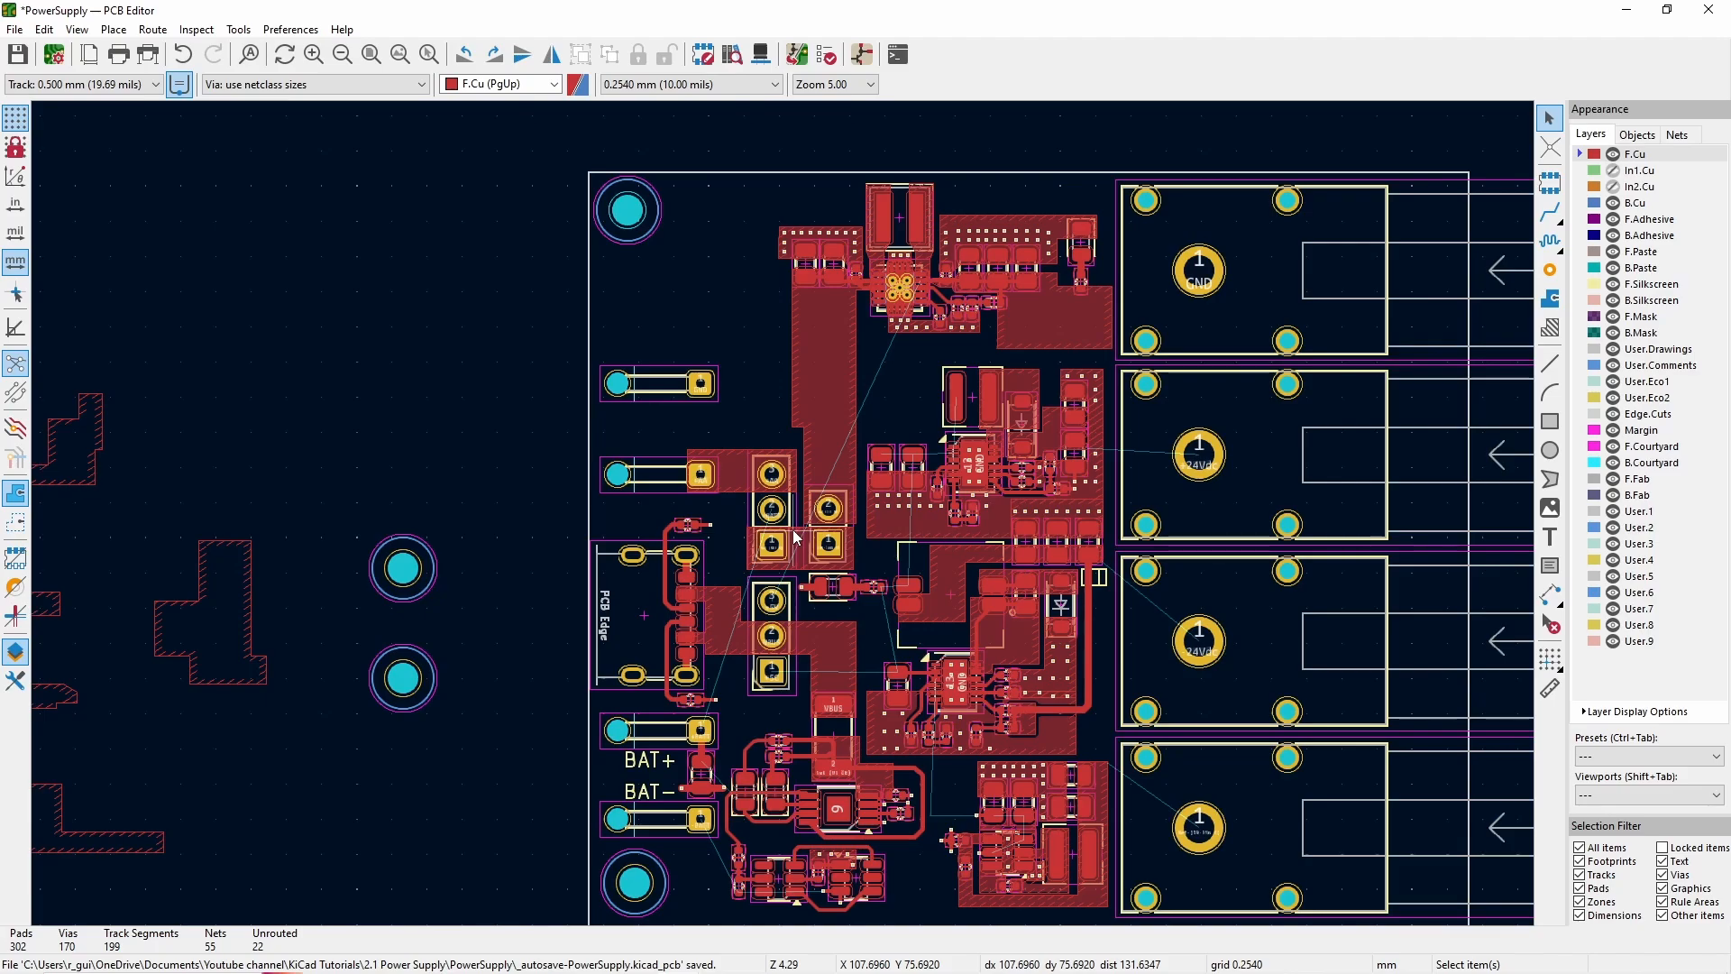
{"action": "scroll", "coordinate": [830, 841], "scroll_direction": "up", "scroll_amount": 2}
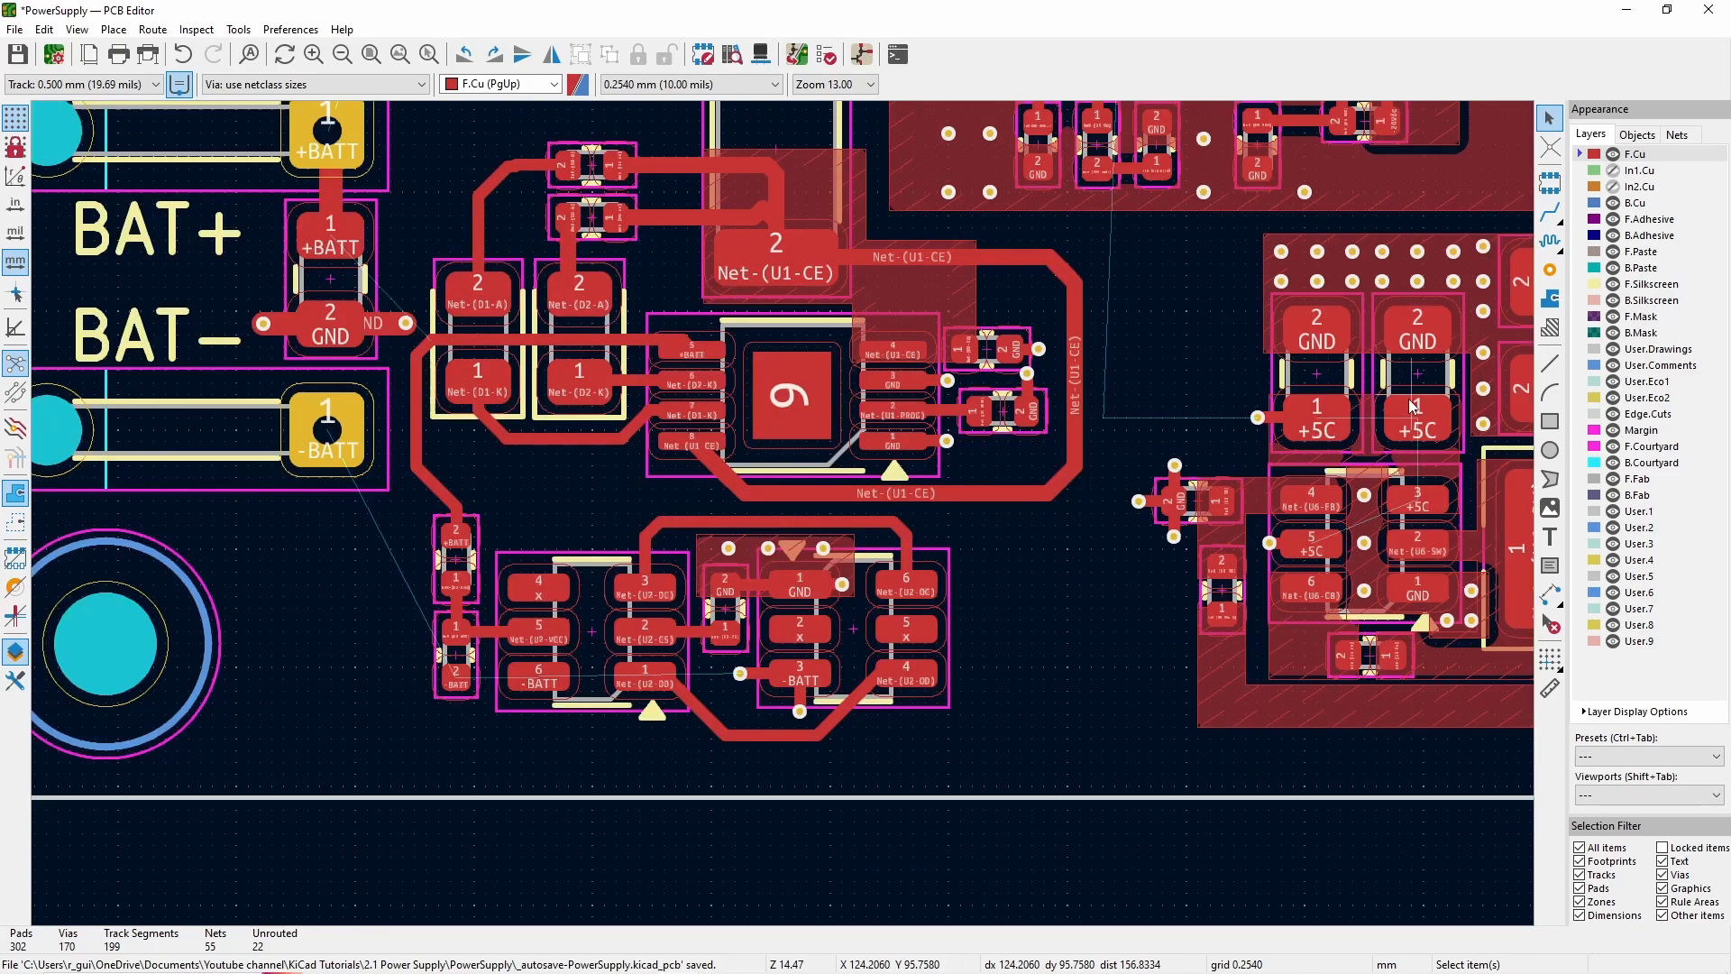
{"action": "scroll", "coordinate": [783, 514], "scroll_direction": "up", "scroll_amount": 2}
{"action": "scroll", "coordinate": [785, 518], "scroll_direction": "down", "scroll_amount": 2}
{"action": "scroll", "coordinate": [786, 521], "scroll_direction": "up", "scroll_amount": 2}
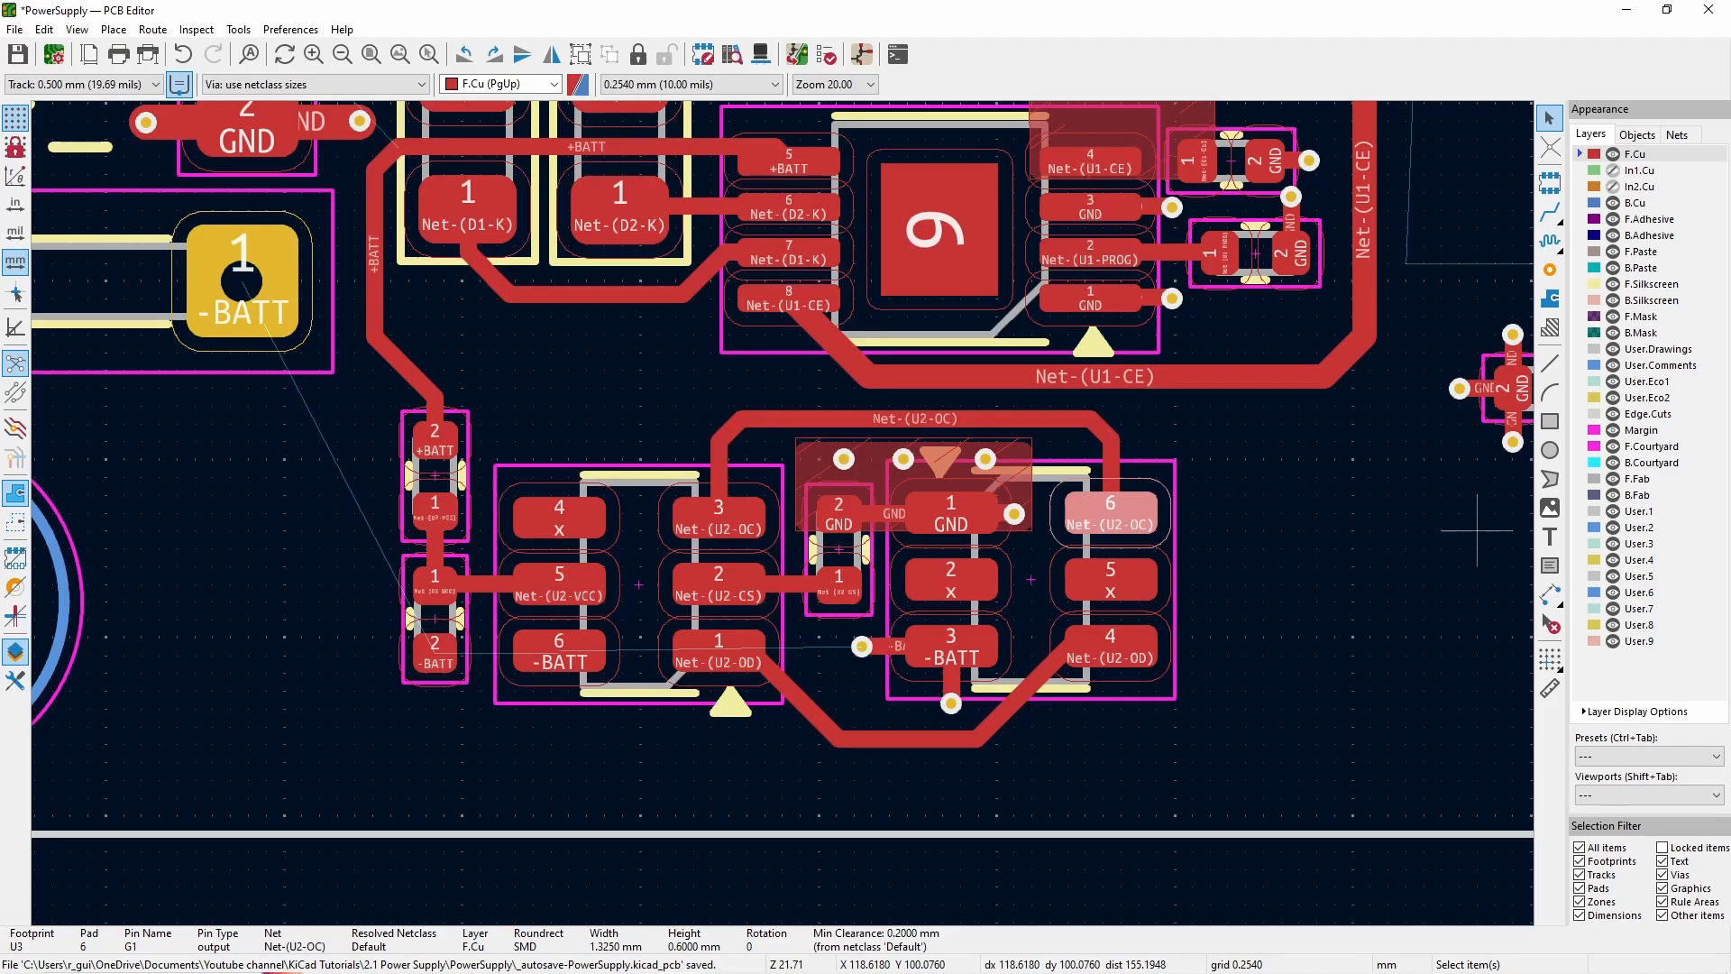
{"action": "left_click", "coordinate": [904, 741]}
{"action": "left_click_drag", "start_coordinate": [1023, 698], "coordinate": [1112, 711]}
{"action": "left_click_drag", "start_coordinate": [803, 706], "coordinate": [733, 708]}
{"action": "left_click_drag", "start_coordinate": [495, 439], "coordinate": [1281, 763]}
{"action": "left_click_drag", "start_coordinate": [1111, 648], "coordinate": [1113, 674]}
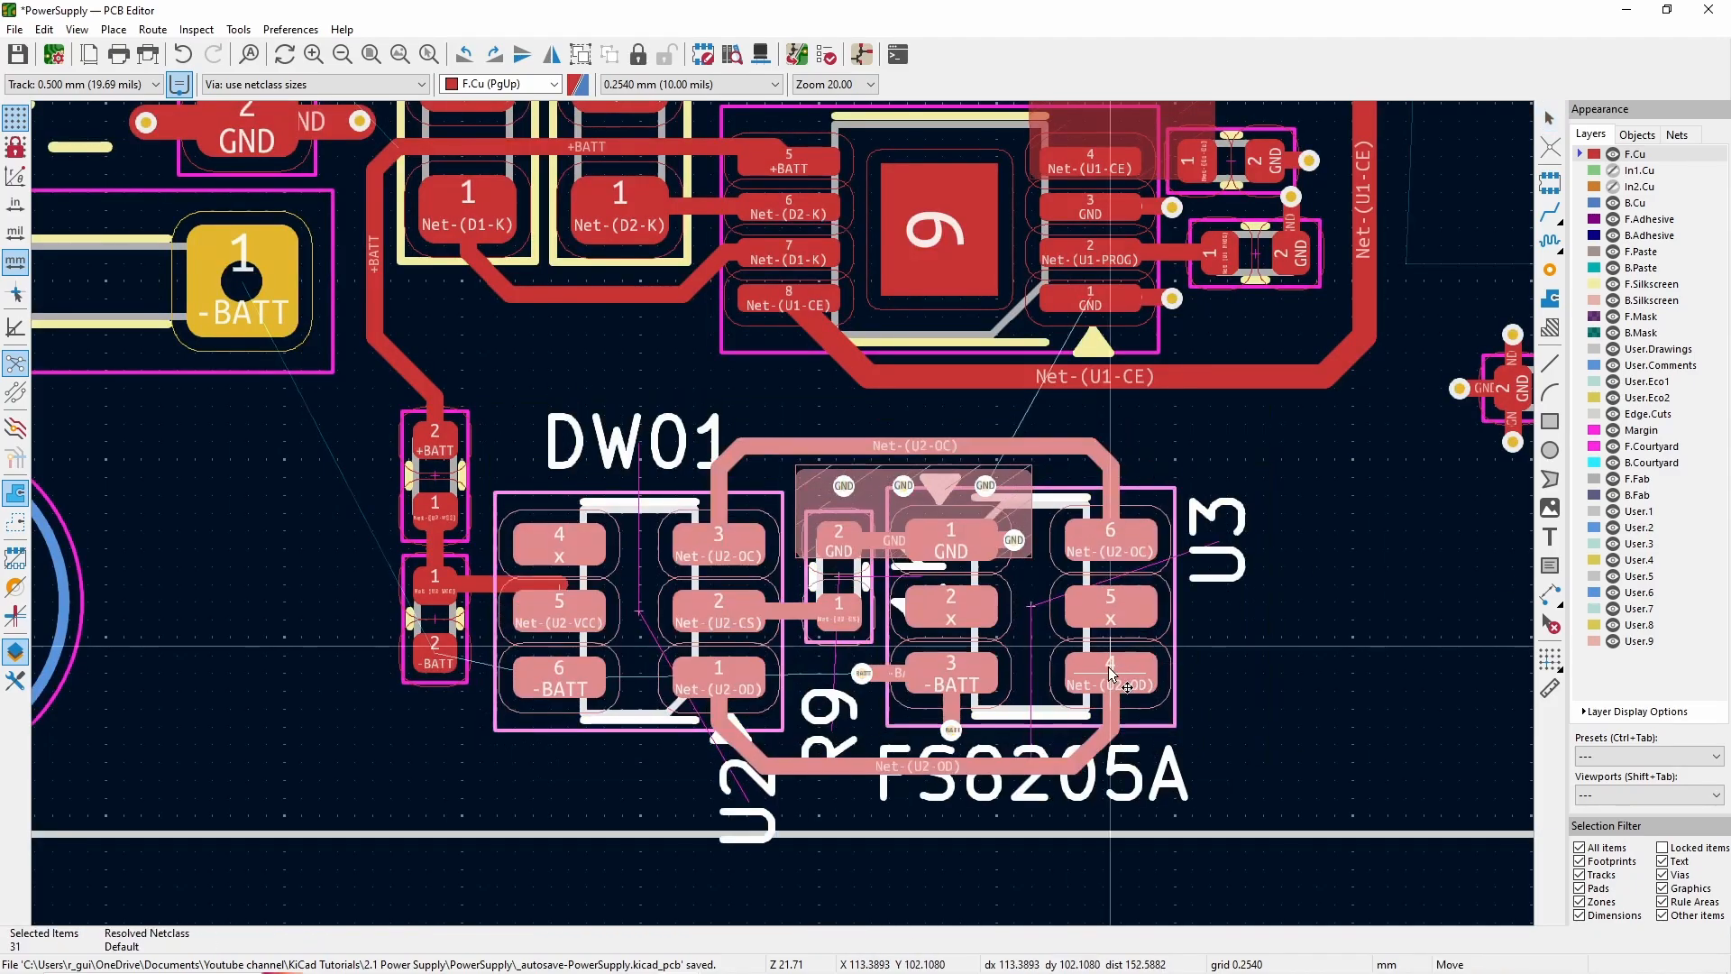
- Delete the Net-(U2-OD) track segments running below U2 and U3
{"action": "left_click", "coordinate": [857, 766]}
{"action": "key", "text": "Delete"}
{"action": "left_click", "coordinate": [717, 708]}
{"action": "key", "text": "Delete"}
{"action": "left_click", "coordinate": [1105, 735]}
{"action": "key", "text": "Delete"}
- Route a 0.250 mm Net-(U2-OD) track from U2's pad 1 around above the Net-(U2-OC) track to U3's pad 4
{"action": "left_click", "coordinate": [719, 677]}
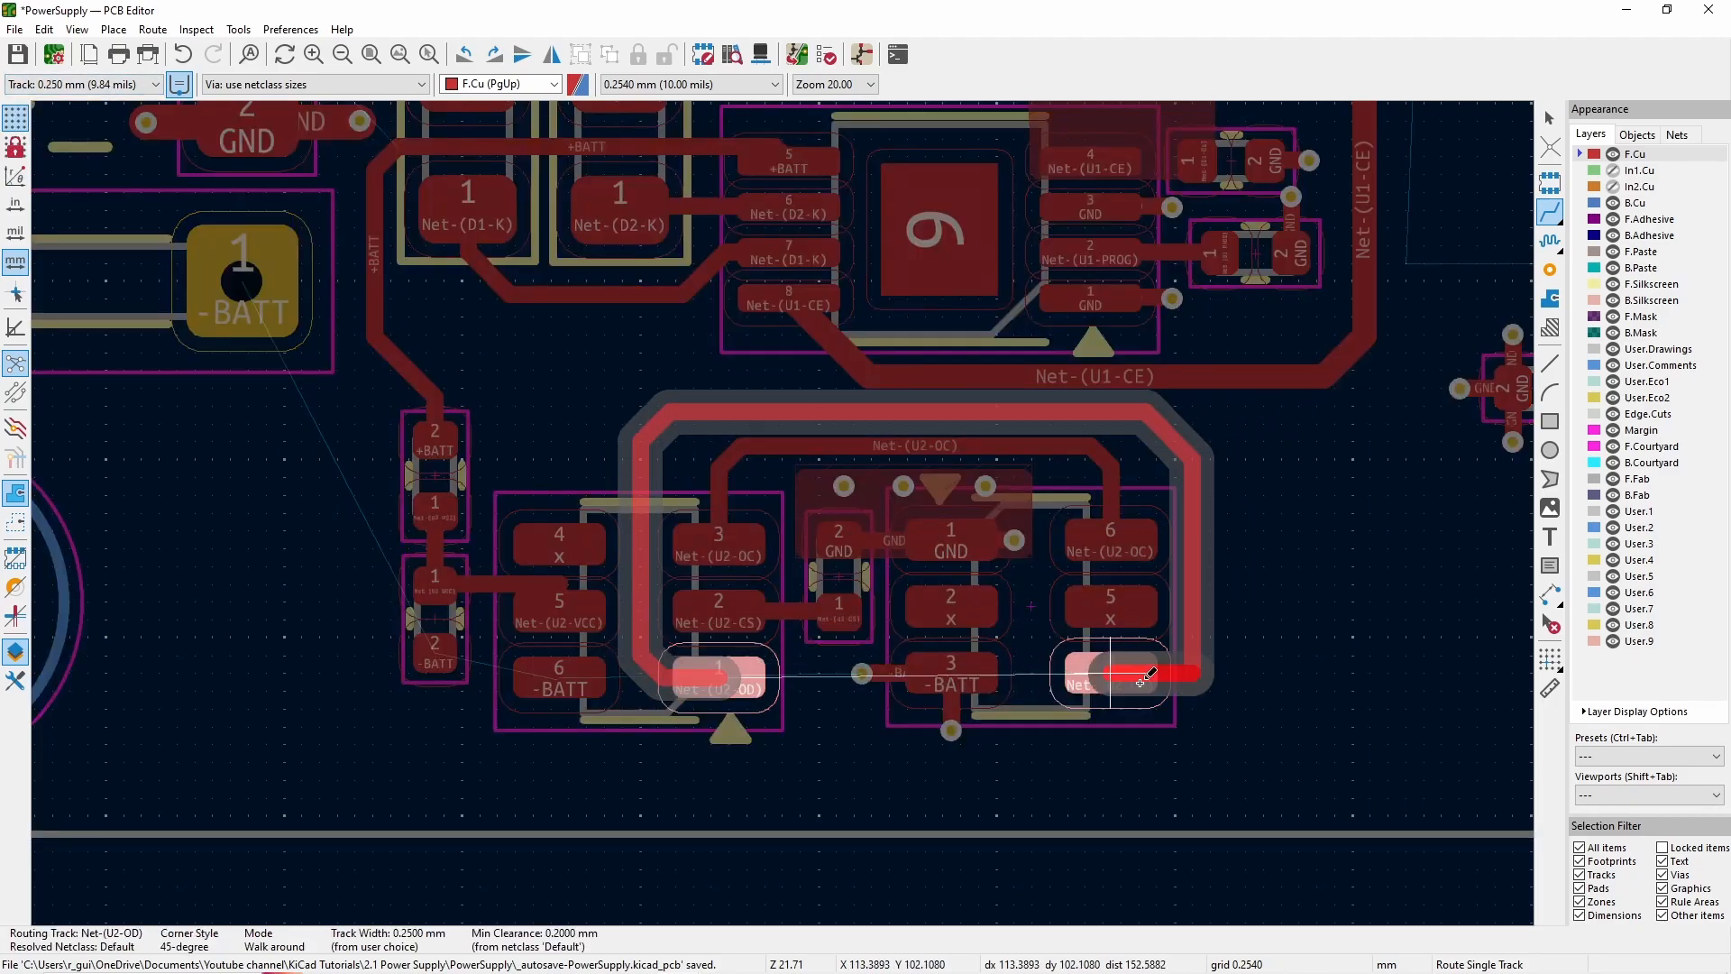
{"action": "left_click", "coordinate": [1196, 709]}
{"action": "key", "text": "Escape"}
- Shift the small Net-(U2-VCC)/-BATT component beside U2 and its track down in line with U2's pad 5
{"action": "left_click", "coordinate": [483, 586]}
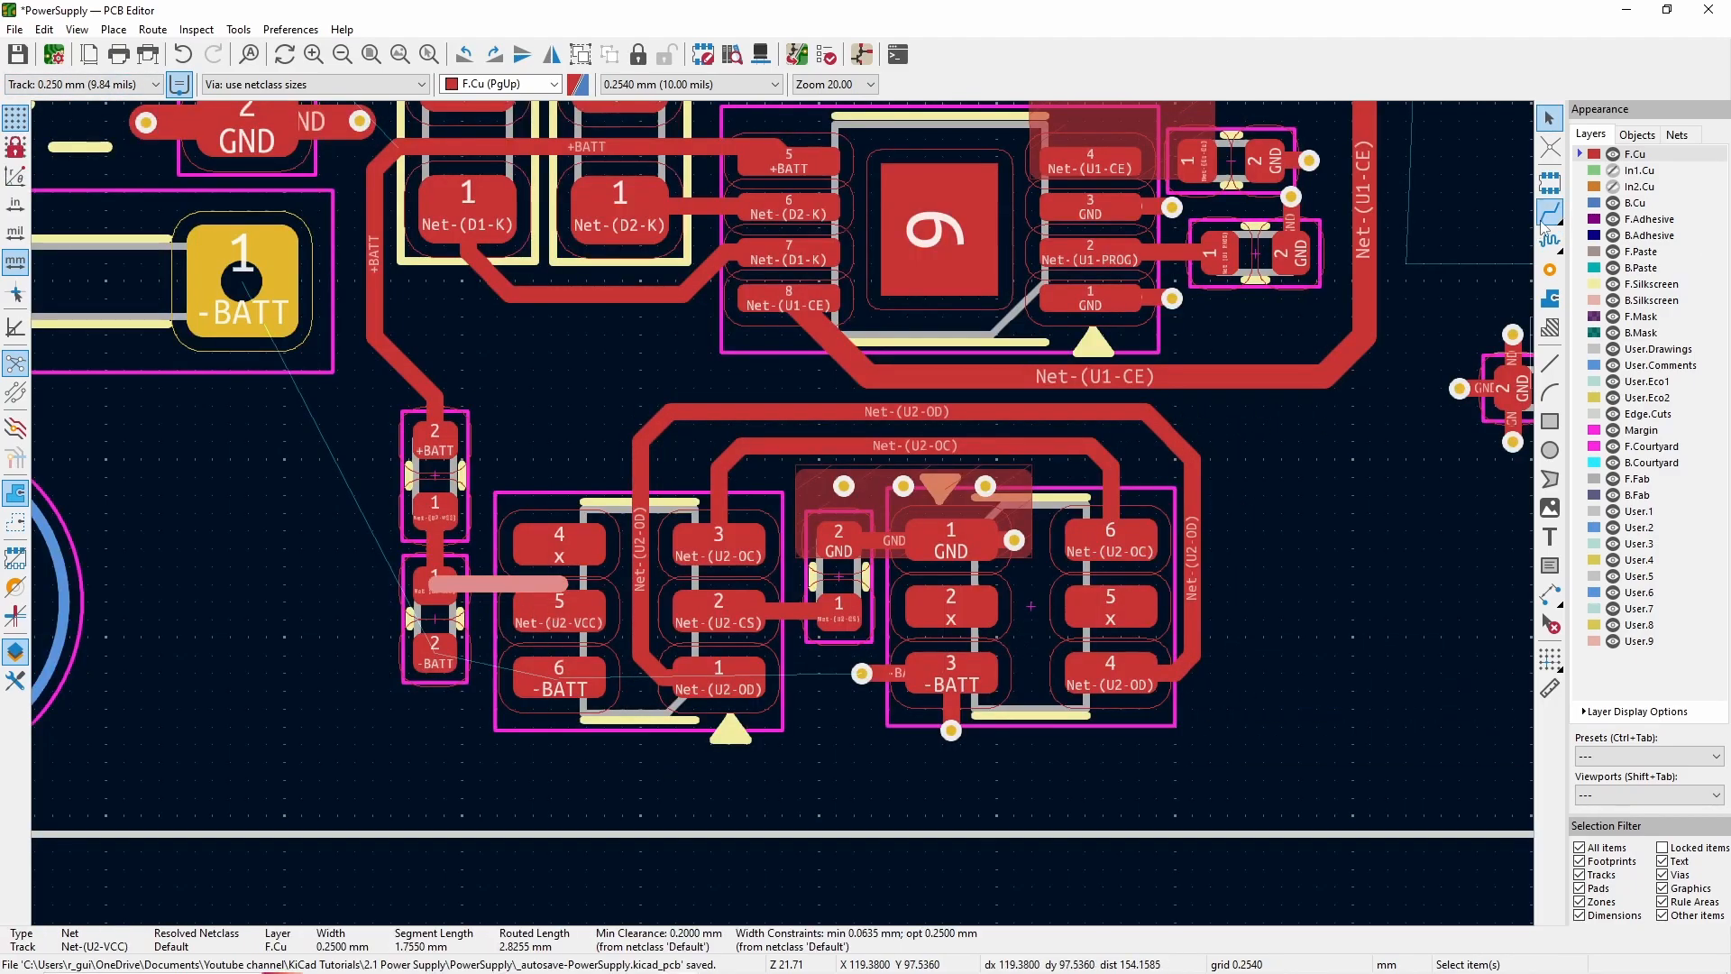
{"action": "scroll", "coordinate": [380, 690], "scroll_direction": "up", "scroll_amount": 3}
{"action": "left_click_drag", "start_coordinate": [504, 546], "coordinate": [505, 624]}
{"action": "left_click", "coordinate": [608, 453]}
{"action": "key", "text": "Delete"}
{"action": "left_click", "coordinate": [505, 401]}
{"action": "key", "text": "Delete"}
{"action": "key", "text": "ctrl+z"}
{"action": "key", "text": "ctrl+z"}
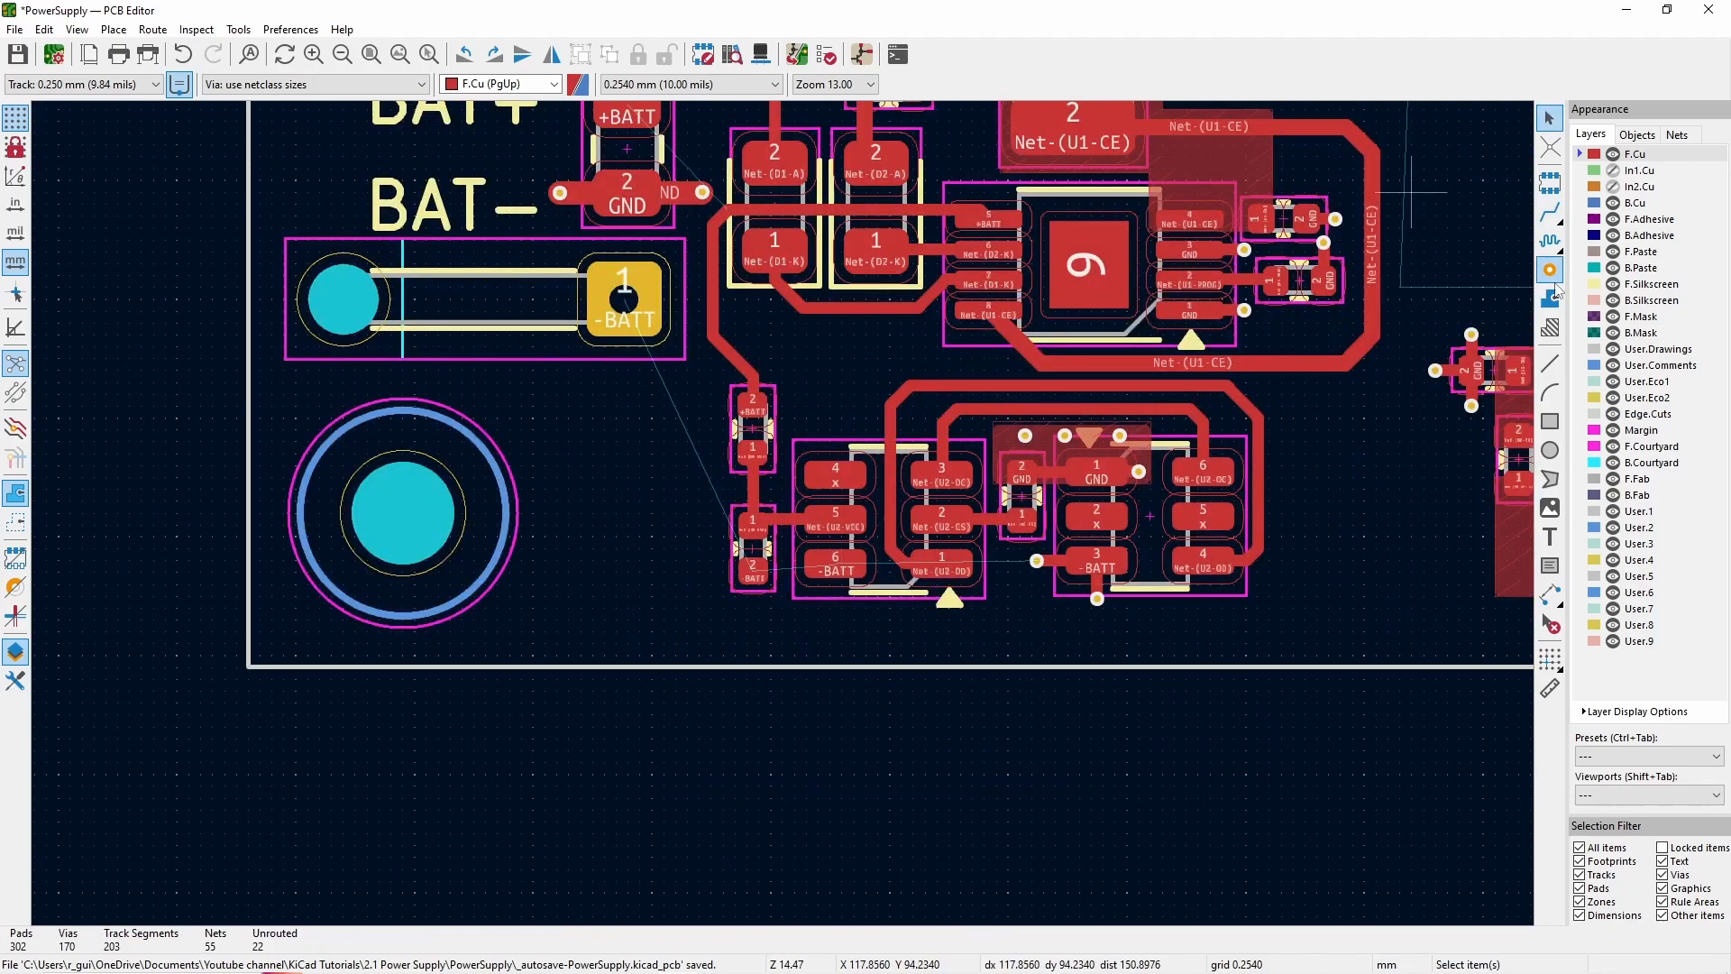
- Start an F.Cu copper zone on the -BATT net near the battery connector and outline it along the board's lower edge to U3's pad 3
{"action": "left_click", "coordinate": [1550, 299]}
{"action": "left_click", "coordinate": [568, 253]}
{"action": "type", "text": "-ba"}
{"action": "left_click", "coordinate": [1390, 931]}
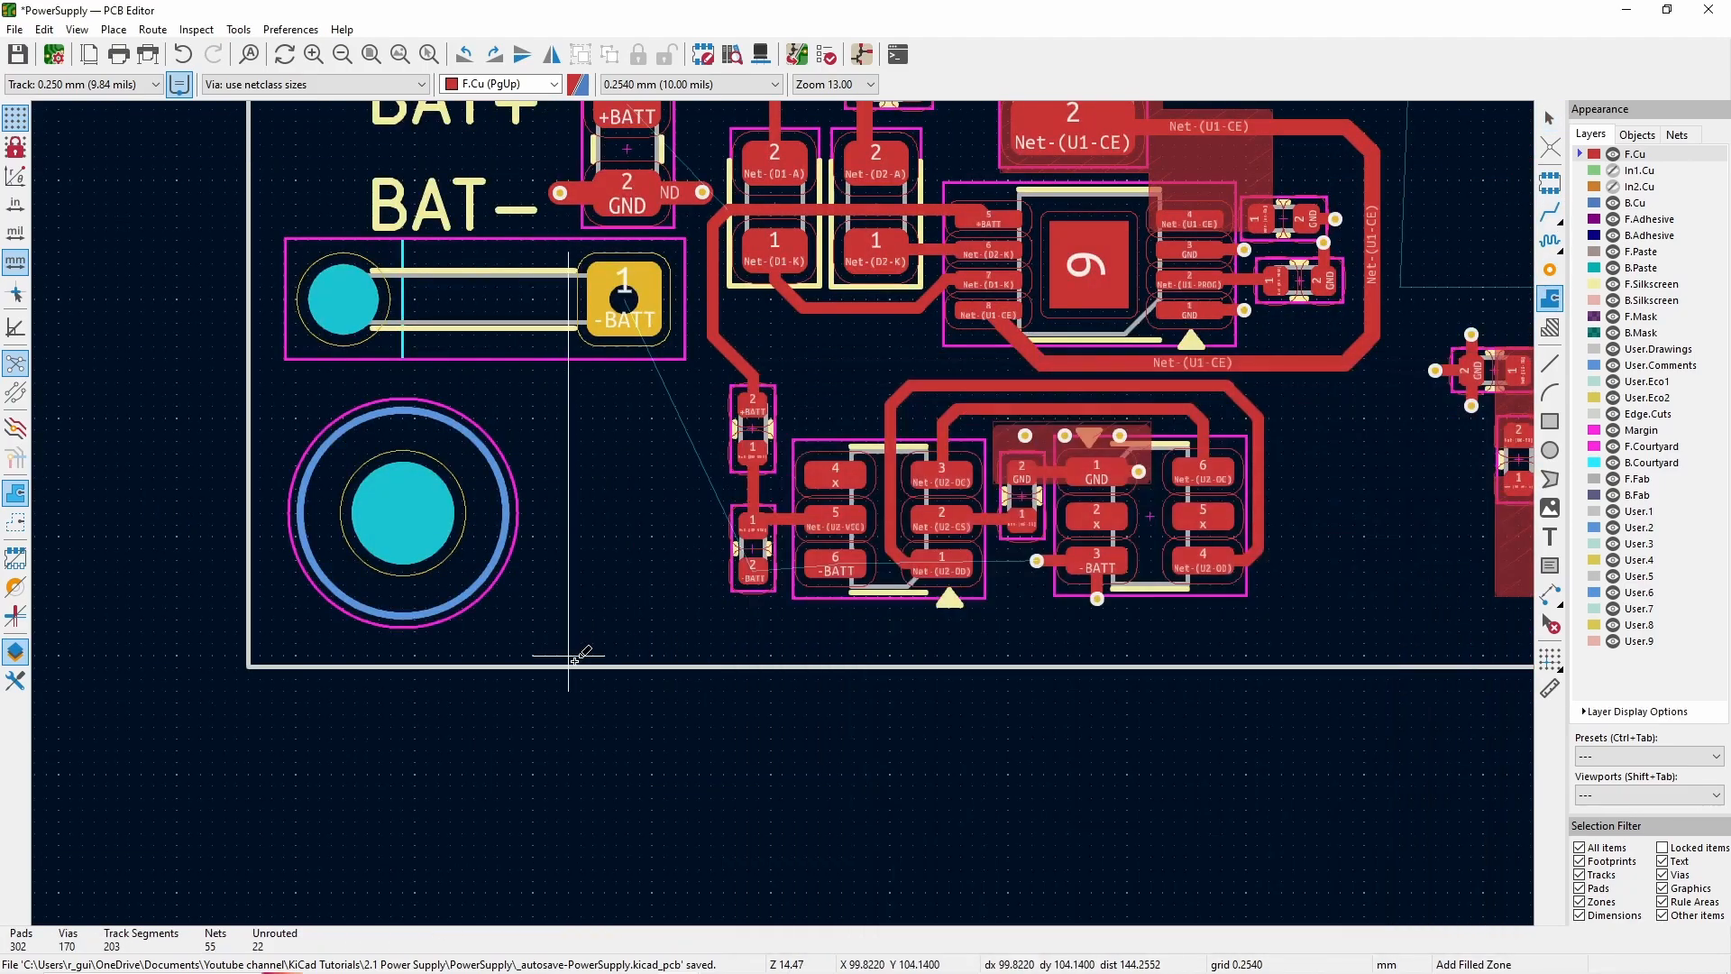
{"action": "left_click", "coordinate": [570, 666]}
{"action": "scroll", "coordinate": [1297, 664], "scroll_direction": "up", "scroll_amount": 2}
{"action": "left_click", "coordinate": [489, 512]}
{"action": "left_click", "coordinate": [435, 513]}
{"action": "left_click", "coordinate": [435, 221]}
{"action": "scroll", "coordinate": [251, 205], "scroll_direction": "down", "scroll_amount": 1}
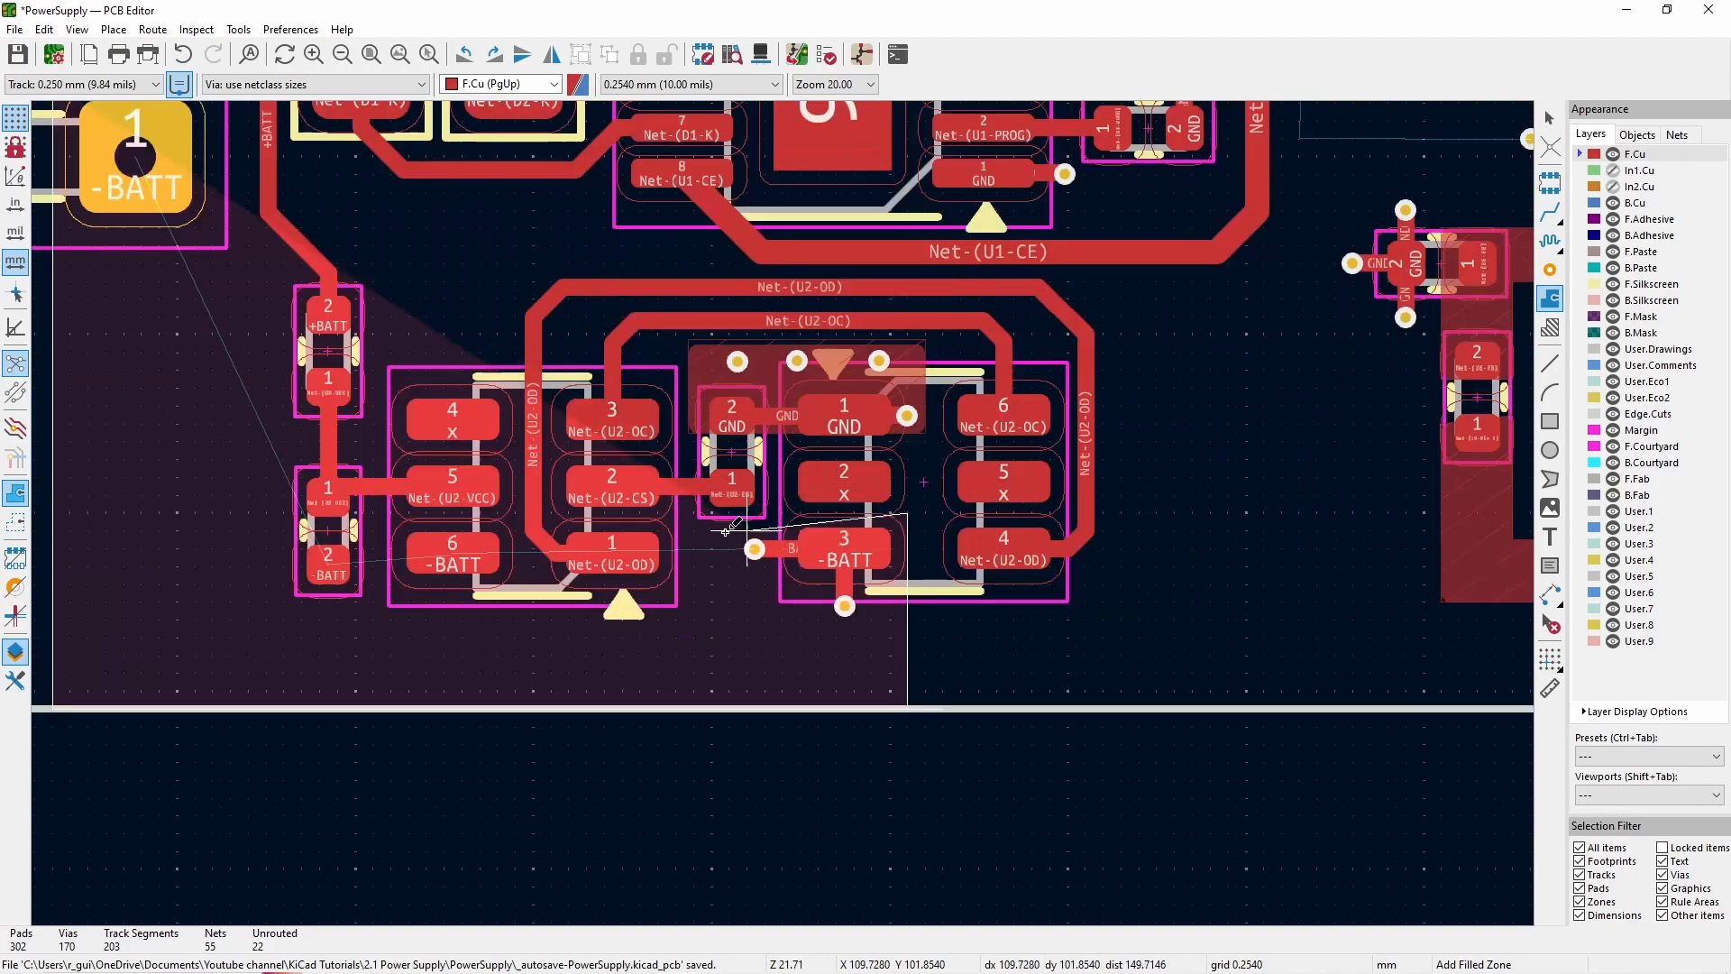
- Close the -BATT zone's outline past U2's -BATT pad and up around the battery connector's -BATT pad, and fill all zones
{"action": "scroll", "coordinate": [623, 526], "scroll_direction": "up", "scroll_amount": 1}
{"action": "left_click", "coordinate": [222, 501]}
{"action": "scroll", "coordinate": [222, 501], "scroll_direction": "down", "scroll_amount": 2}
{"action": "scroll", "coordinate": [783, 261], "scroll_direction": "up", "scroll_amount": 1}
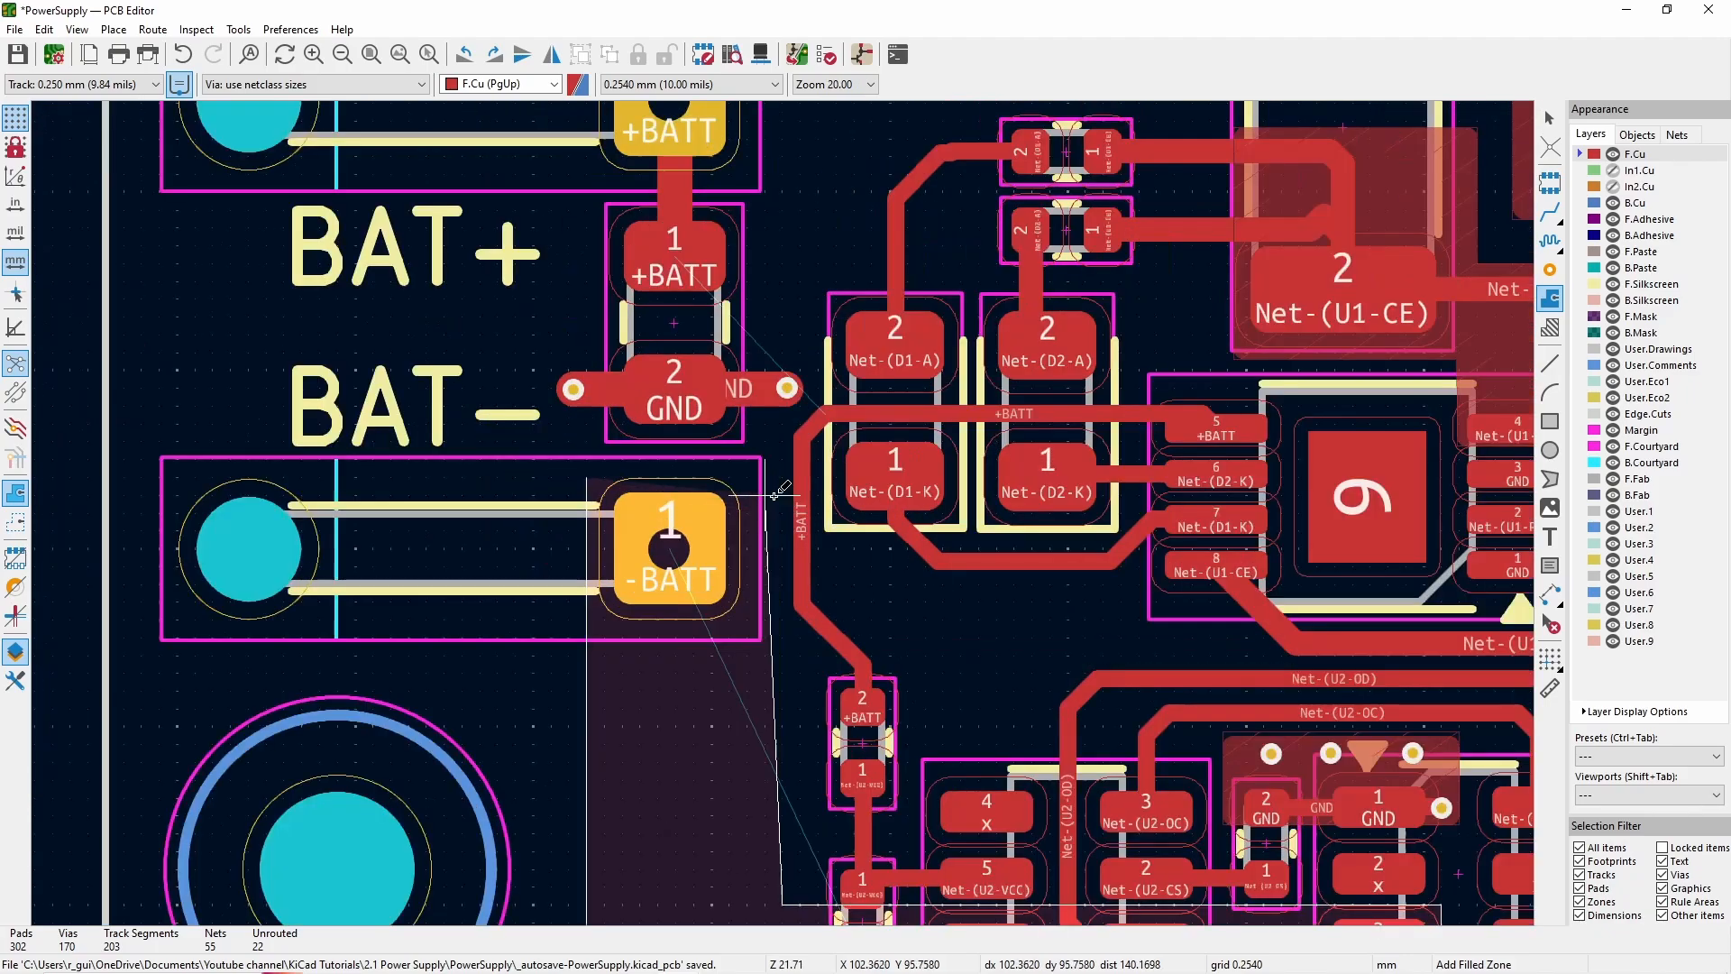
{"action": "double_click", "coordinate": [782, 478]}
{"action": "key", "text": "b"}
{"action": "scroll", "coordinate": [1010, 798], "scroll_direction": "down", "scroll_amount": 1}
{"action": "scroll", "coordinate": [759, 591], "scroll_direction": "up", "scroll_amount": 1}
{"action": "key", "text": "Escape"}
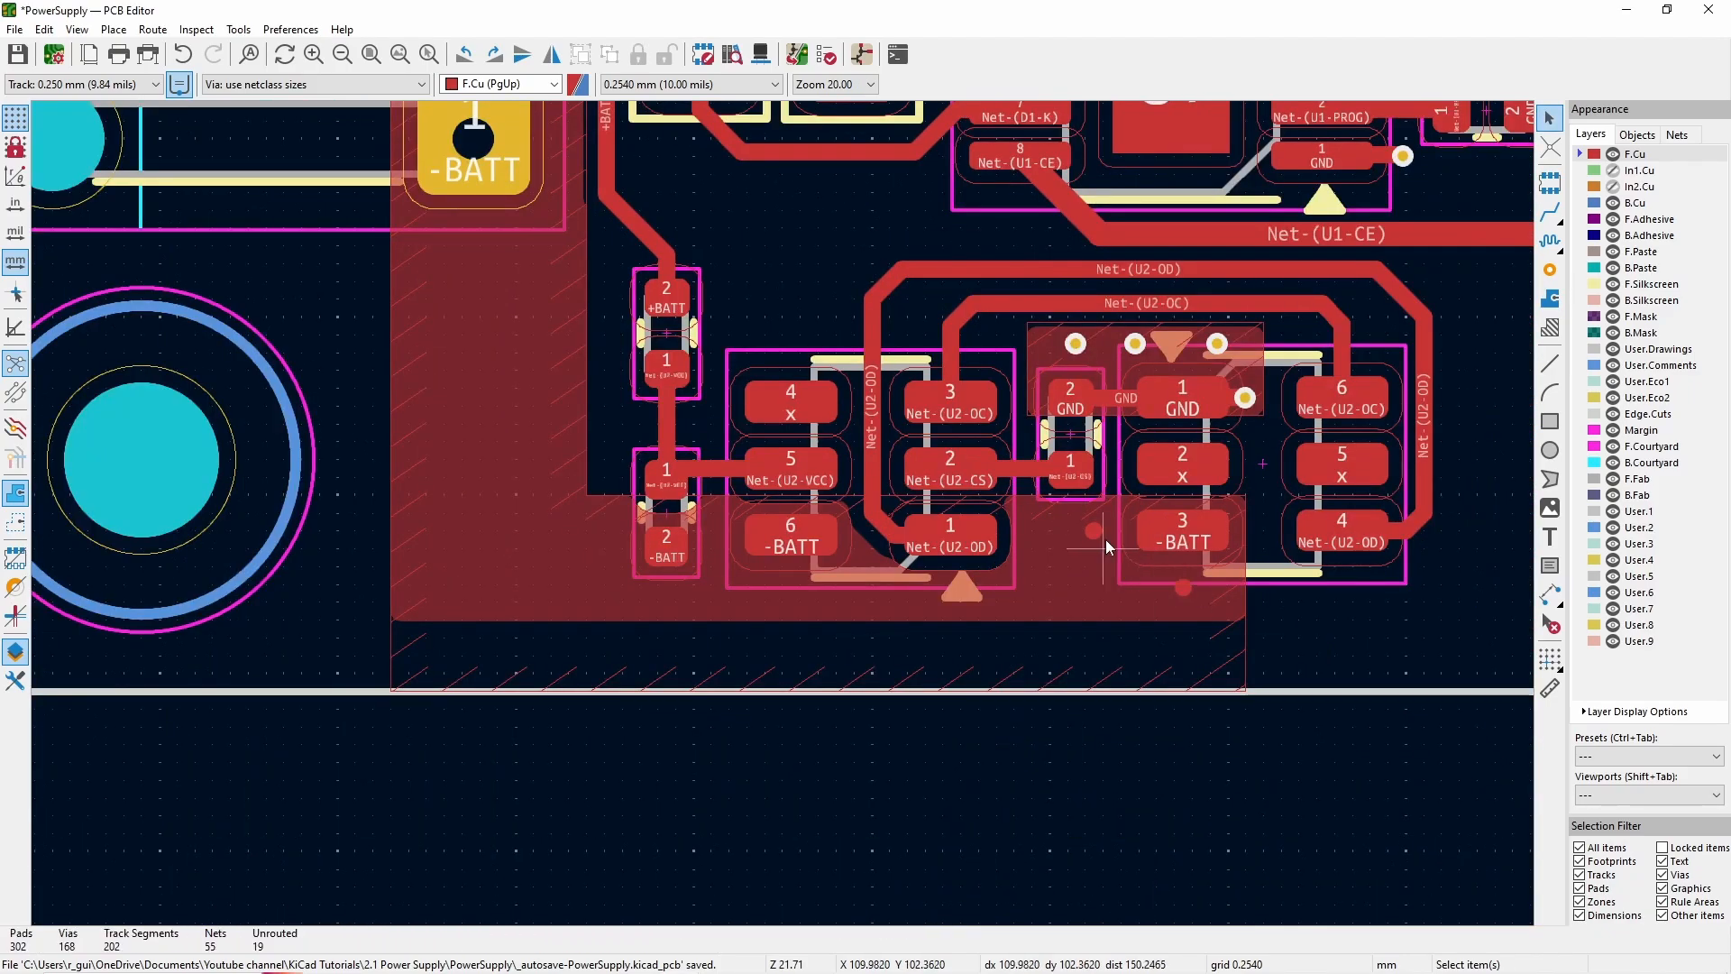
- Delete the two short -BATT track stubs at U3's pad 3
{"action": "left_click", "coordinate": [1094, 532]}
{"action": "key", "text": "Delete"}
{"action": "left_click", "coordinate": [1183, 587]}
{"action": "key", "text": "Delete"}
- Add and move corners of the VBUS zone so its outline fits around pad 2 of the +5V/VBUS/+5C switch socket
{"action": "scroll", "coordinate": [1203, 682], "scroll_direction": "down", "scroll_amount": 2}
{"action": "scroll", "coordinate": [791, 353], "scroll_direction": "up", "scroll_amount": 1}
{"action": "scroll", "coordinate": [650, 360], "scroll_direction": "down", "scroll_amount": 1}
{"action": "scroll", "coordinate": [767, 405], "scroll_direction": "down", "scroll_amount": 2}
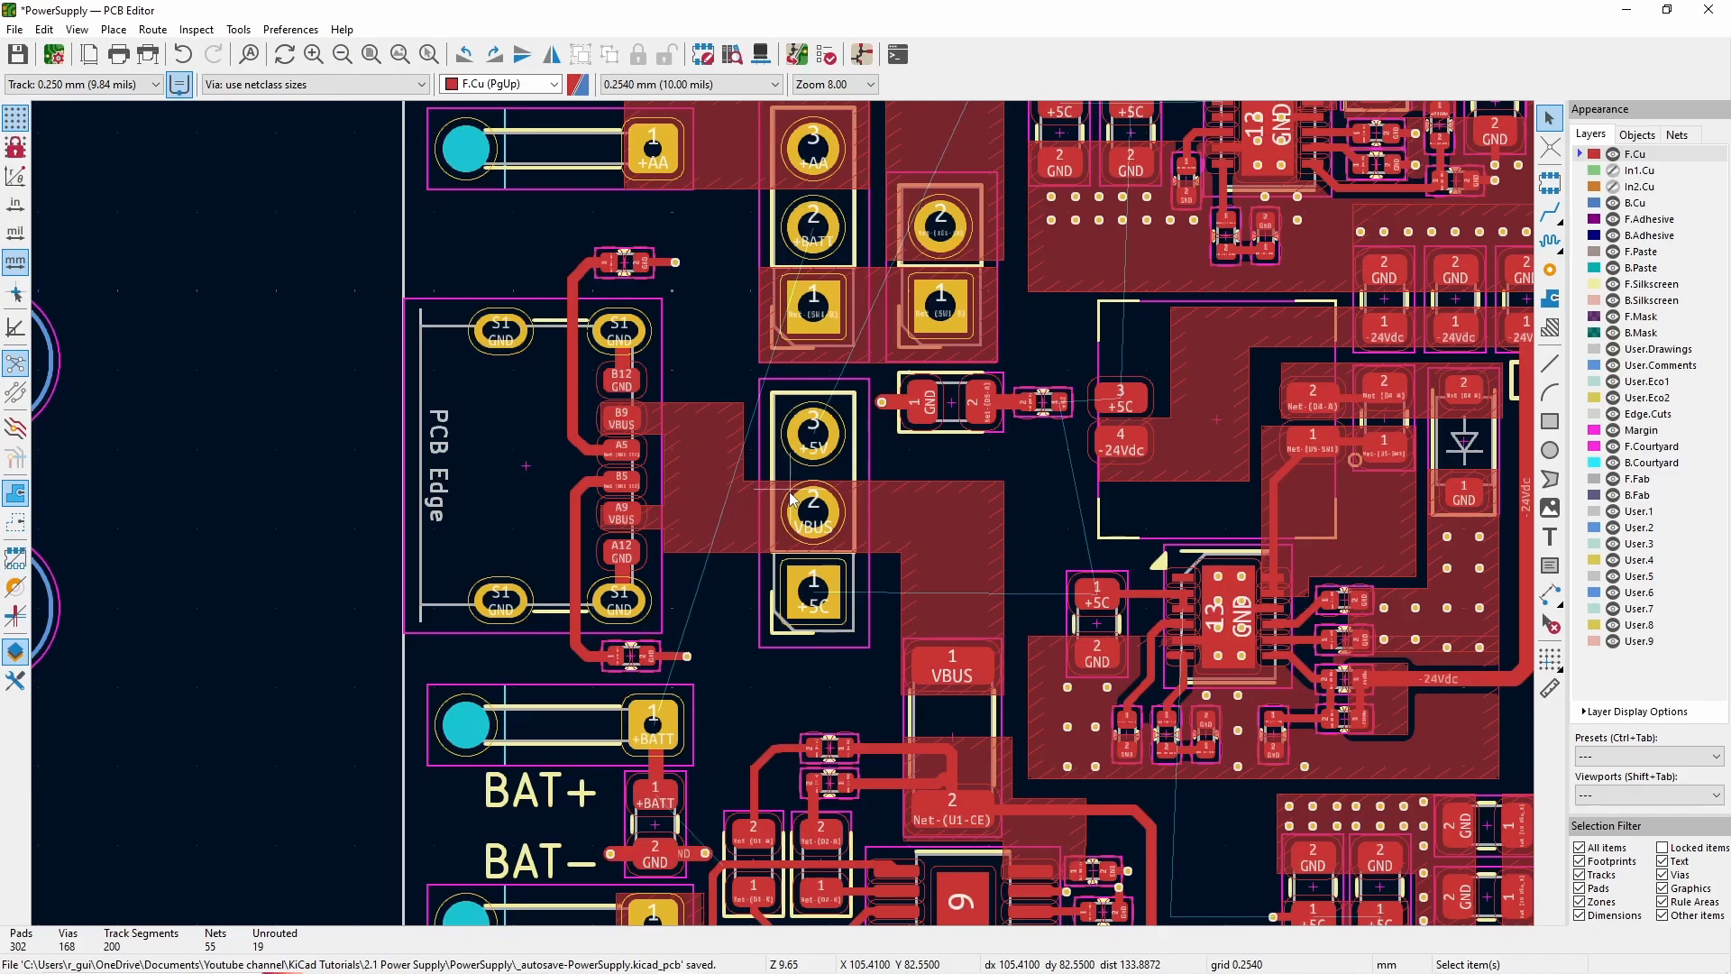
{"action": "scroll", "coordinate": [791, 498], "scroll_direction": "up", "scroll_amount": 2}
{"action": "left_click", "coordinate": [791, 499]}
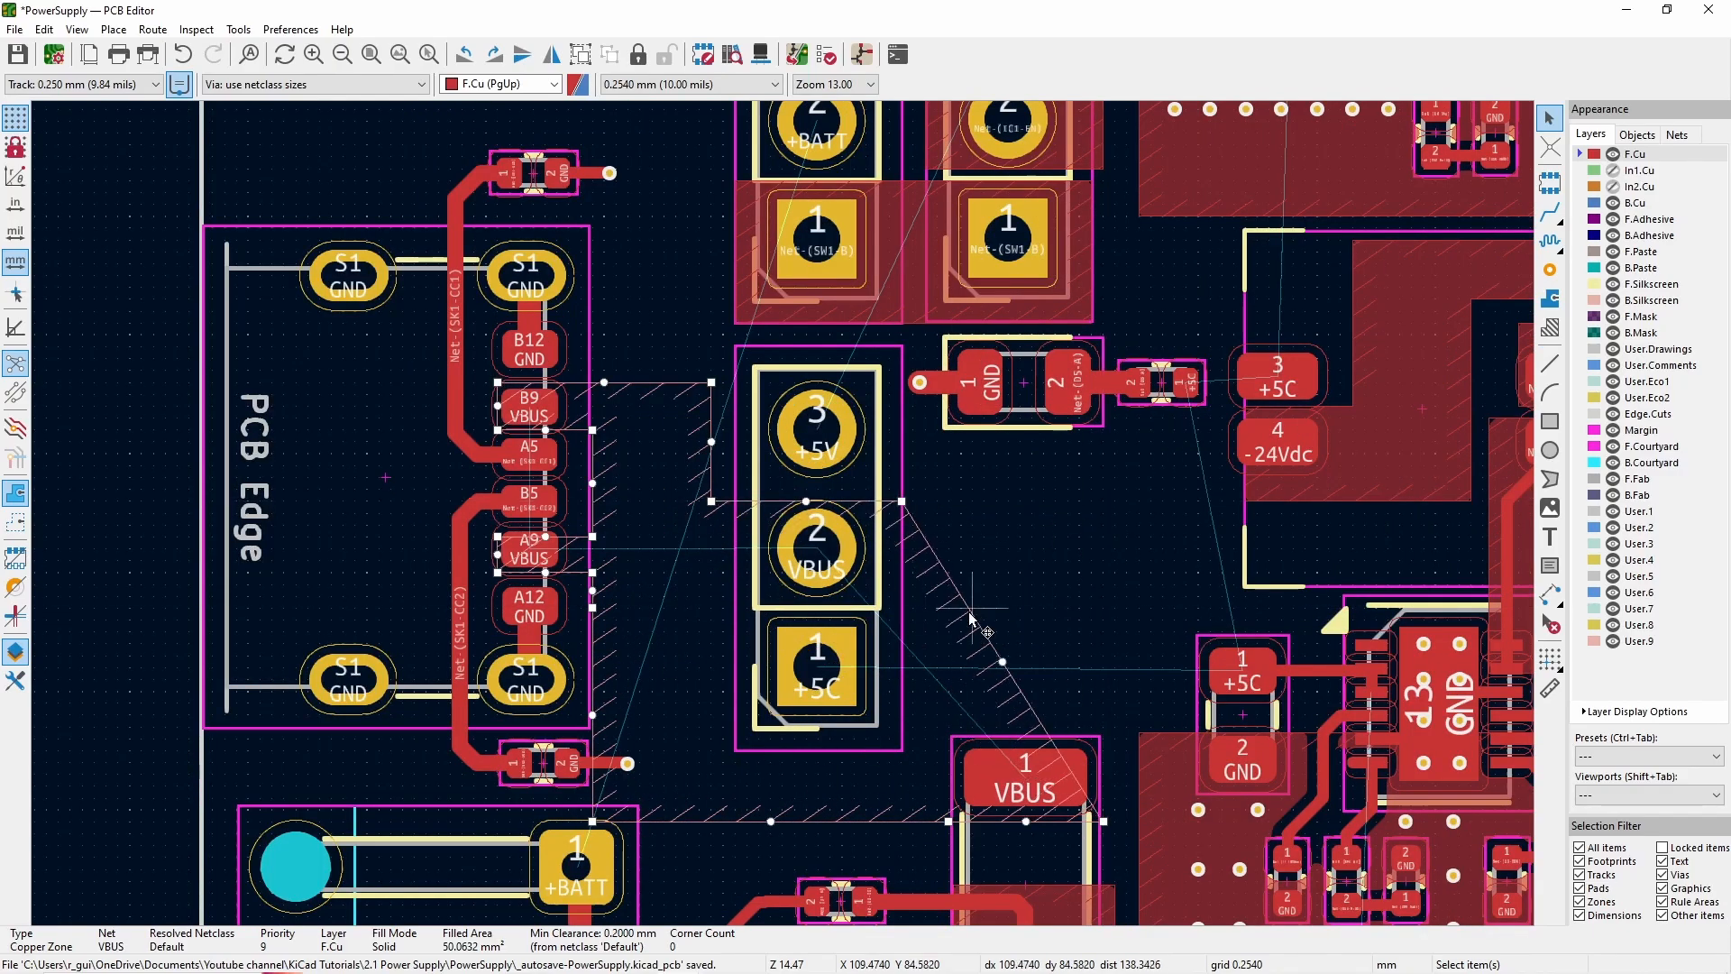
{"action": "key", "text": "Insert"}
{"action": "left_click_drag", "start_coordinate": [971, 611], "coordinate": [901, 608]}
{"action": "key", "text": "Insert"}
{"action": "left_click_drag", "start_coordinate": [959, 669], "coordinate": [735, 608]}
{"action": "left_click_drag", "start_coordinate": [711, 501], "coordinate": [735, 502]}
{"action": "left_click_drag", "start_coordinate": [711, 383], "coordinate": [735, 383]}
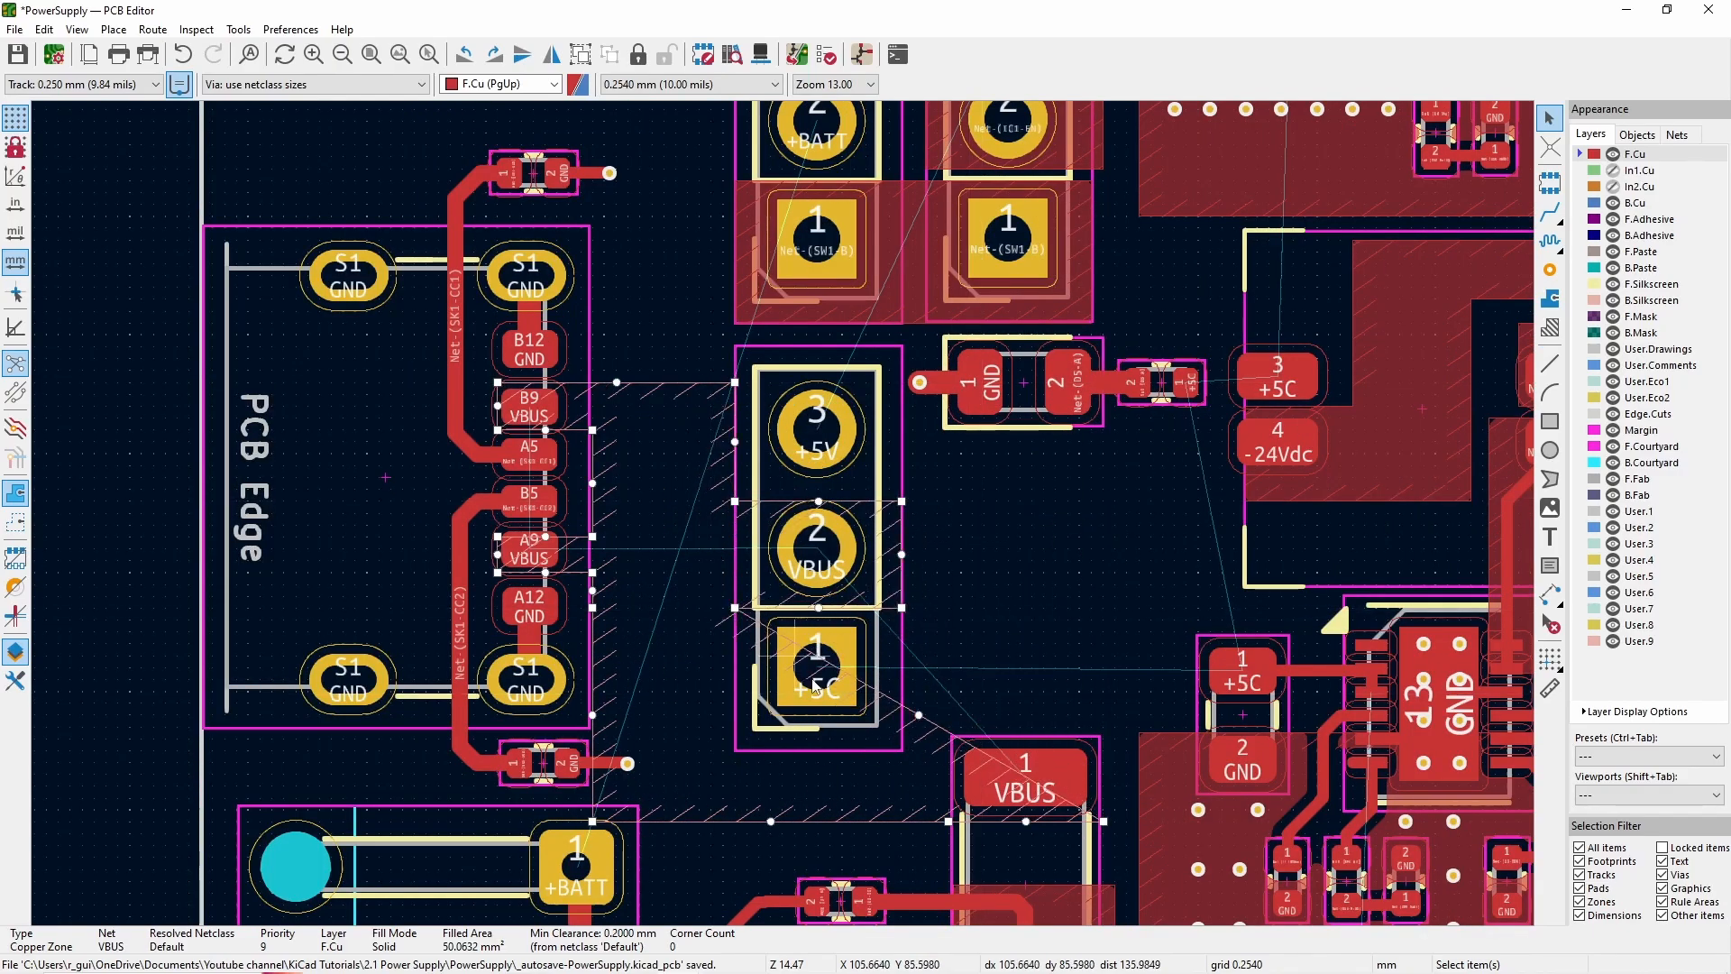
- Add corners to the VBUS zone so it bypasses the socket's +5C pad and runs below it to the large VBUS pad, and refill all zones
{"action": "key", "text": "Insert"}
{"action": "left_click_drag", "start_coordinate": [946, 731], "coordinate": [1104, 731]}
{"action": "key", "text": "Insert"}
{"action": "left_click_drag", "start_coordinate": [933, 673], "coordinate": [914, 727]}
{"action": "left_click_drag", "start_coordinate": [1102, 732], "coordinate": [1098, 730]}
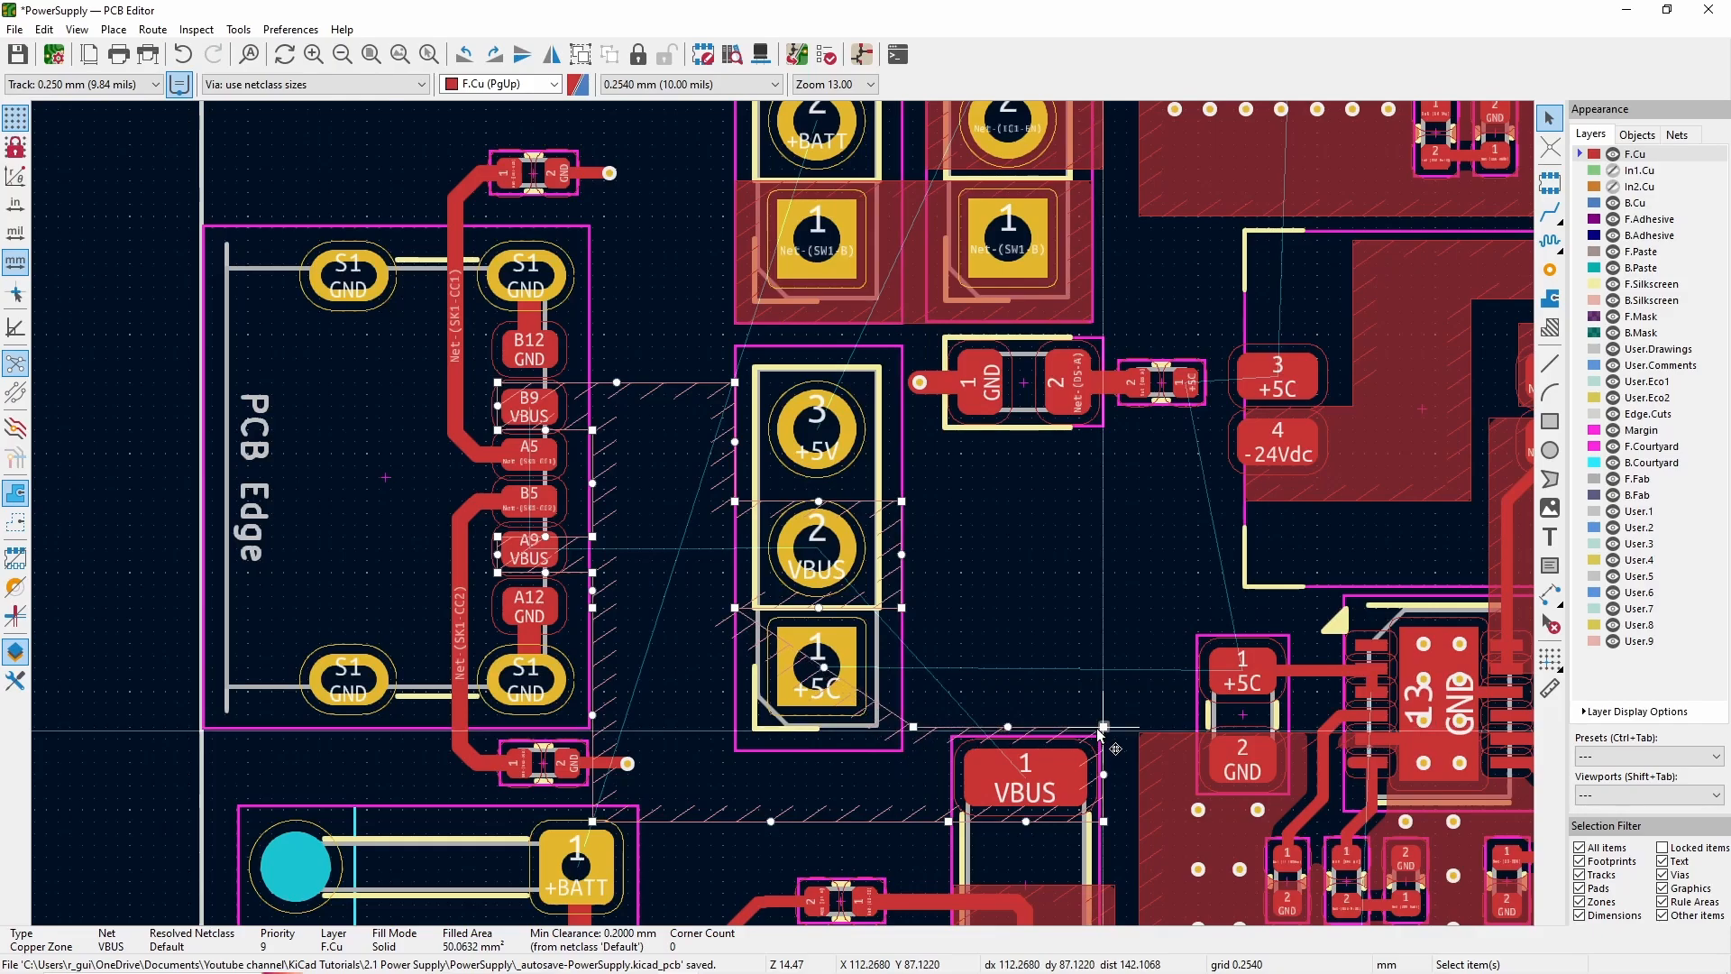
{"action": "key", "text": "Insert"}
{"action": "left_click_drag", "start_coordinate": [824, 668], "coordinate": [776, 703]}
{"action": "key", "text": "b"}
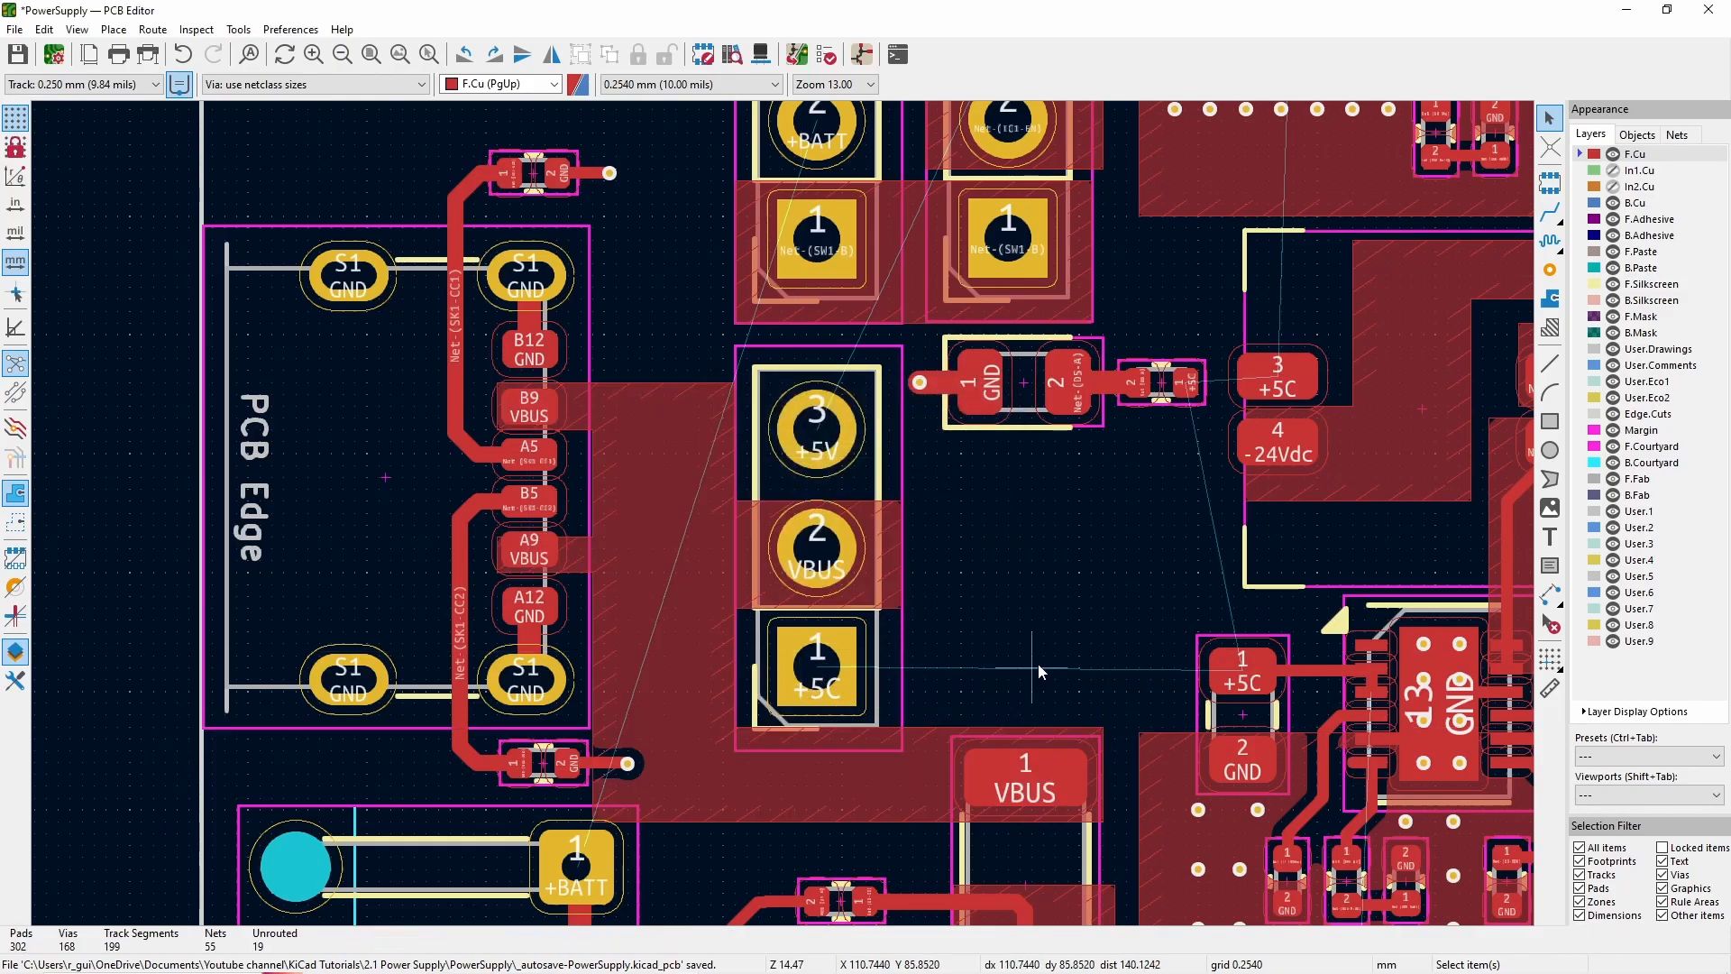
- Start an F.Cu copper zone on the +5C net at the switch socket's +5C pad and outline it up around pad 3 beside -24Vdc
{"action": "scroll", "coordinate": [810, 505], "scroll_direction": "down", "scroll_amount": 3}
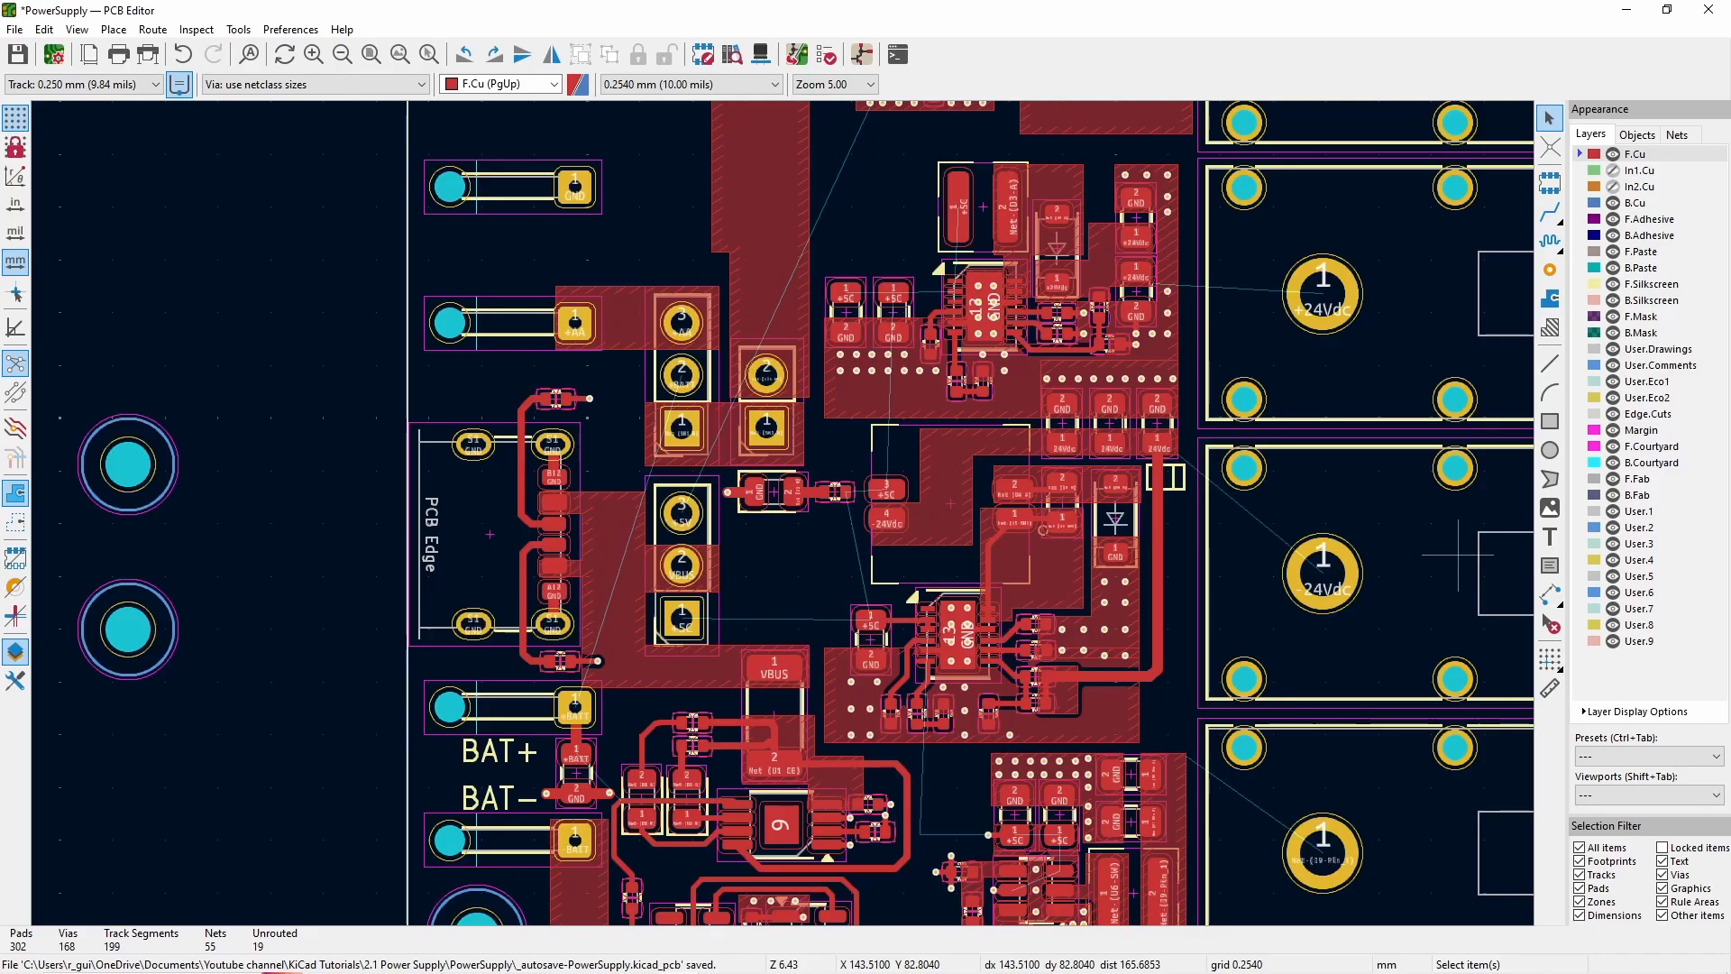
{"action": "scroll", "coordinate": [690, 466], "scroll_direction": "down", "scroll_amount": 2}
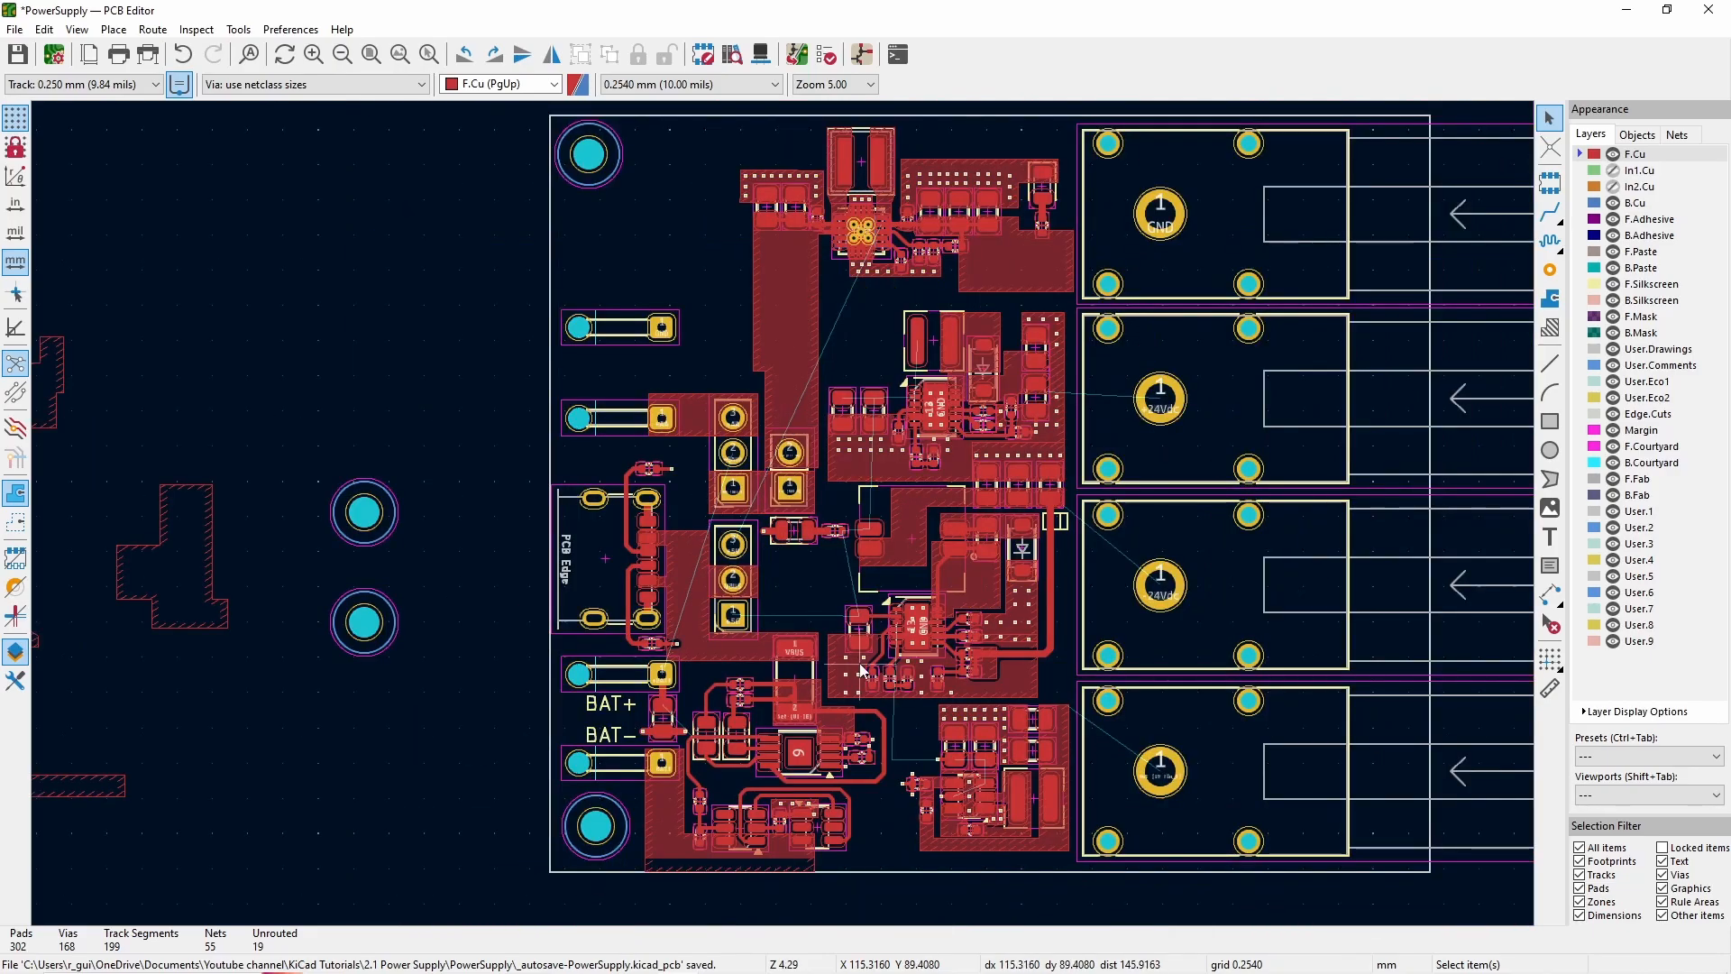
{"action": "scroll", "coordinate": [818, 597], "scroll_direction": "up", "scroll_amount": 5}
{"action": "left_click", "coordinate": [285, 621]}
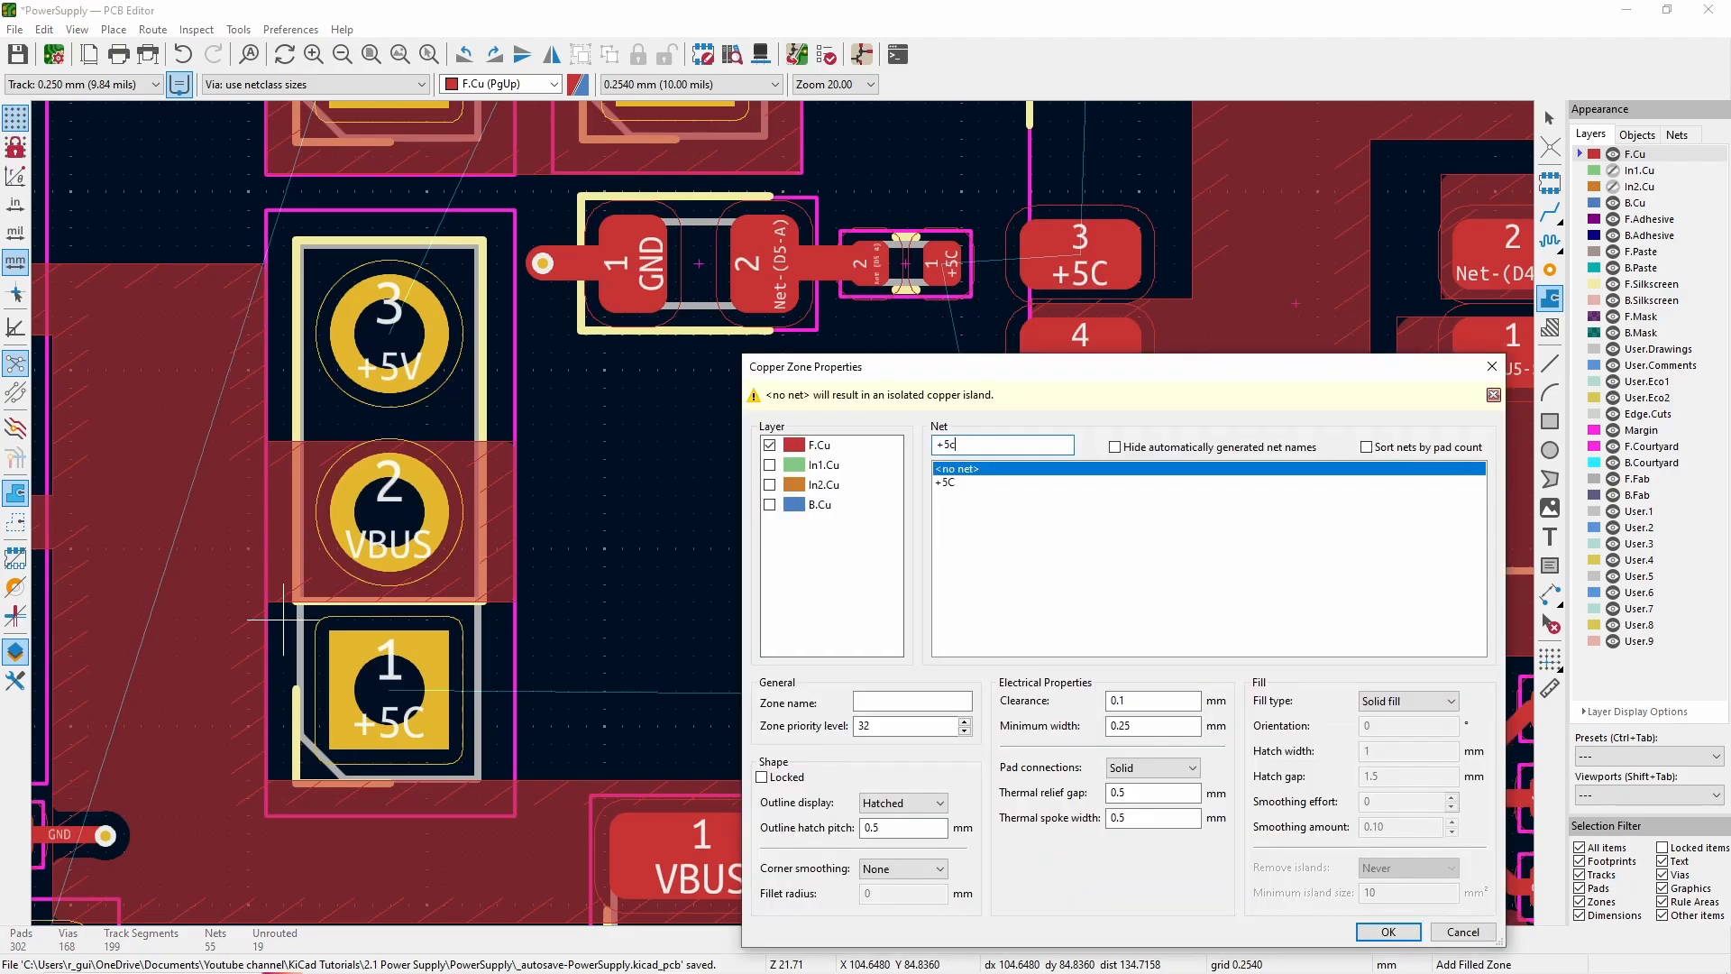
{"action": "key", "text": "Return"}
{"action": "left_click", "coordinate": [907, 620]}
{"action": "left_click", "coordinate": [907, 174]}
{"action": "left_click", "coordinate": [1156, 174]}
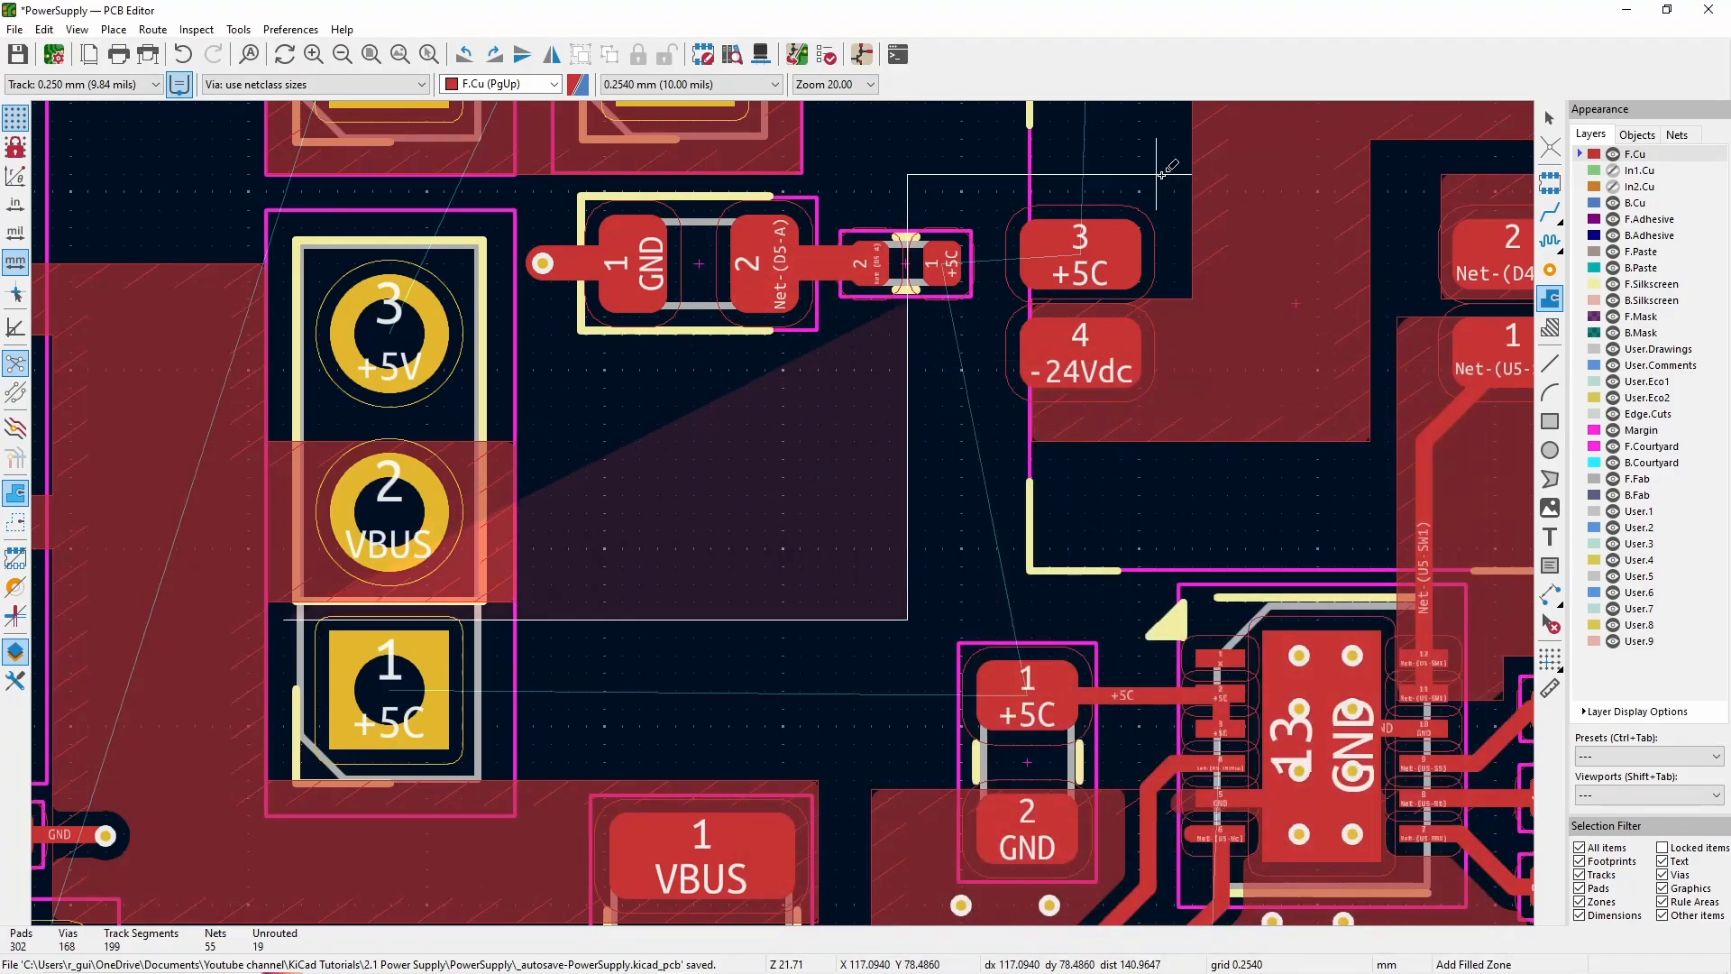
{"action": "left_click", "coordinate": [1156, 298]}
{"action": "left_click", "coordinate": [1015, 298]}
{"action": "left_click", "coordinate": [1139, 620]}
- Close the +5C zone's outline past the lower regulator's +5C capacitor back to the switch socket, and fill all zones
{"action": "scroll", "coordinate": [1139, 619], "scroll_direction": "up", "scroll_amount": 4}
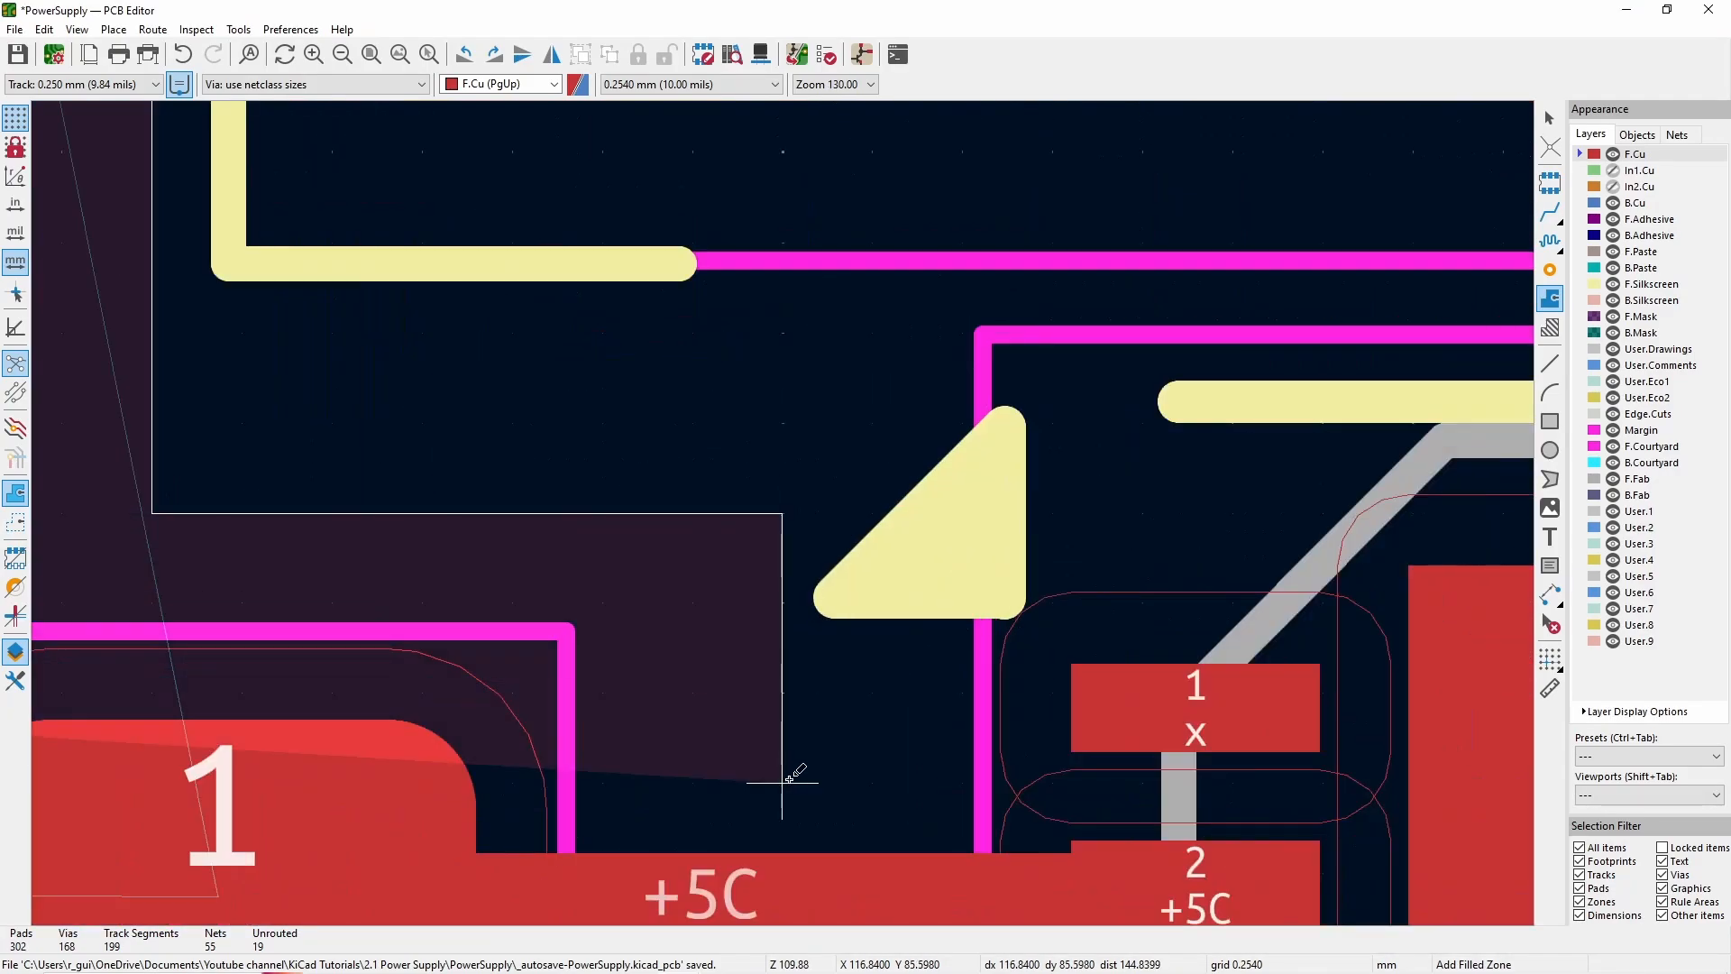
{"action": "left_click", "coordinate": [782, 781]}
{"action": "left_click", "coordinate": [1410, 781]}
{"action": "scroll", "coordinate": [1411, 781], "scroll_direction": "down", "scroll_amount": 2}
{"action": "left_click", "coordinate": [783, 670]}
{"action": "scroll", "coordinate": [105, 670], "scroll_direction": "down", "scroll_amount": 3}
{"action": "double_click", "coordinate": [331, 514]}
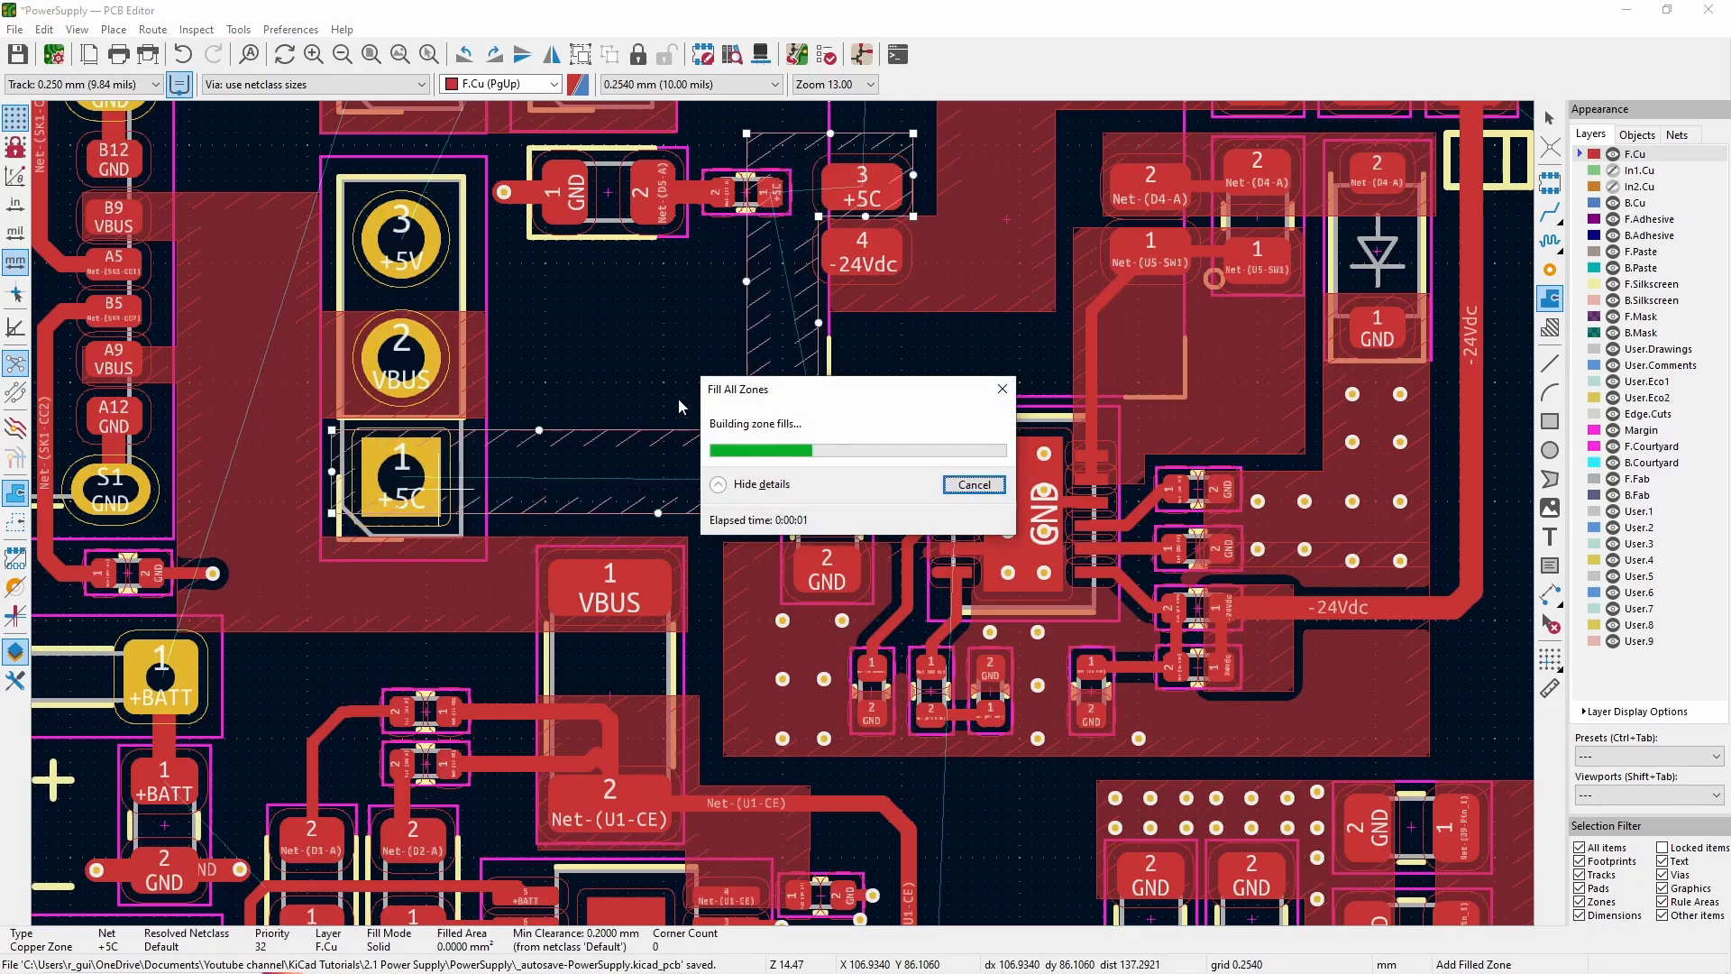
{"action": "scroll", "coordinate": [697, 375], "scroll_direction": "down", "scroll_amount": 1}
{"action": "scroll", "coordinate": [856, 258], "scroll_direction": "down", "scroll_amount": 1}
{"action": "scroll", "coordinate": [781, 515], "scroll_direction": "up", "scroll_amount": 1}
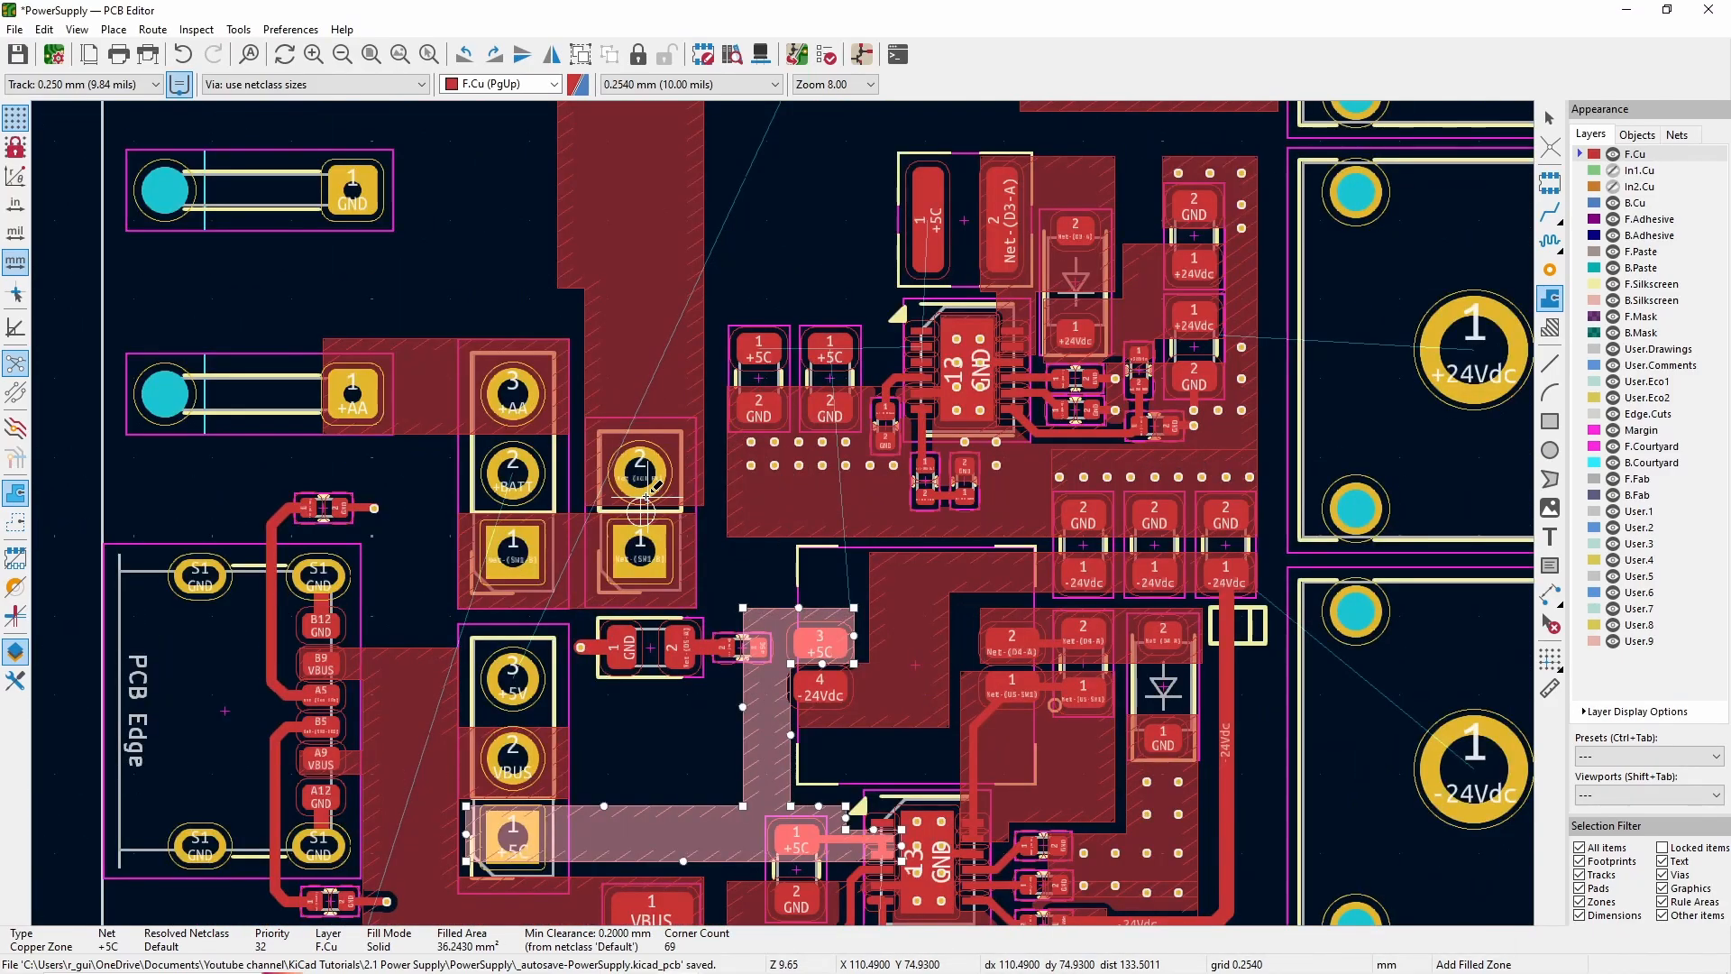
{"action": "key", "text": "Escape"}
{"action": "key", "text": "Escape"}
- Move the +AA/+BATT switch socket, the neighbouring two-pin socket and their copper zones closer to the +AA connector
{"action": "scroll", "coordinate": [831, 378], "scroll_direction": "down", "scroll_amount": 1}
{"action": "scroll", "coordinate": [604, 355], "scroll_direction": "up", "scroll_amount": 2}
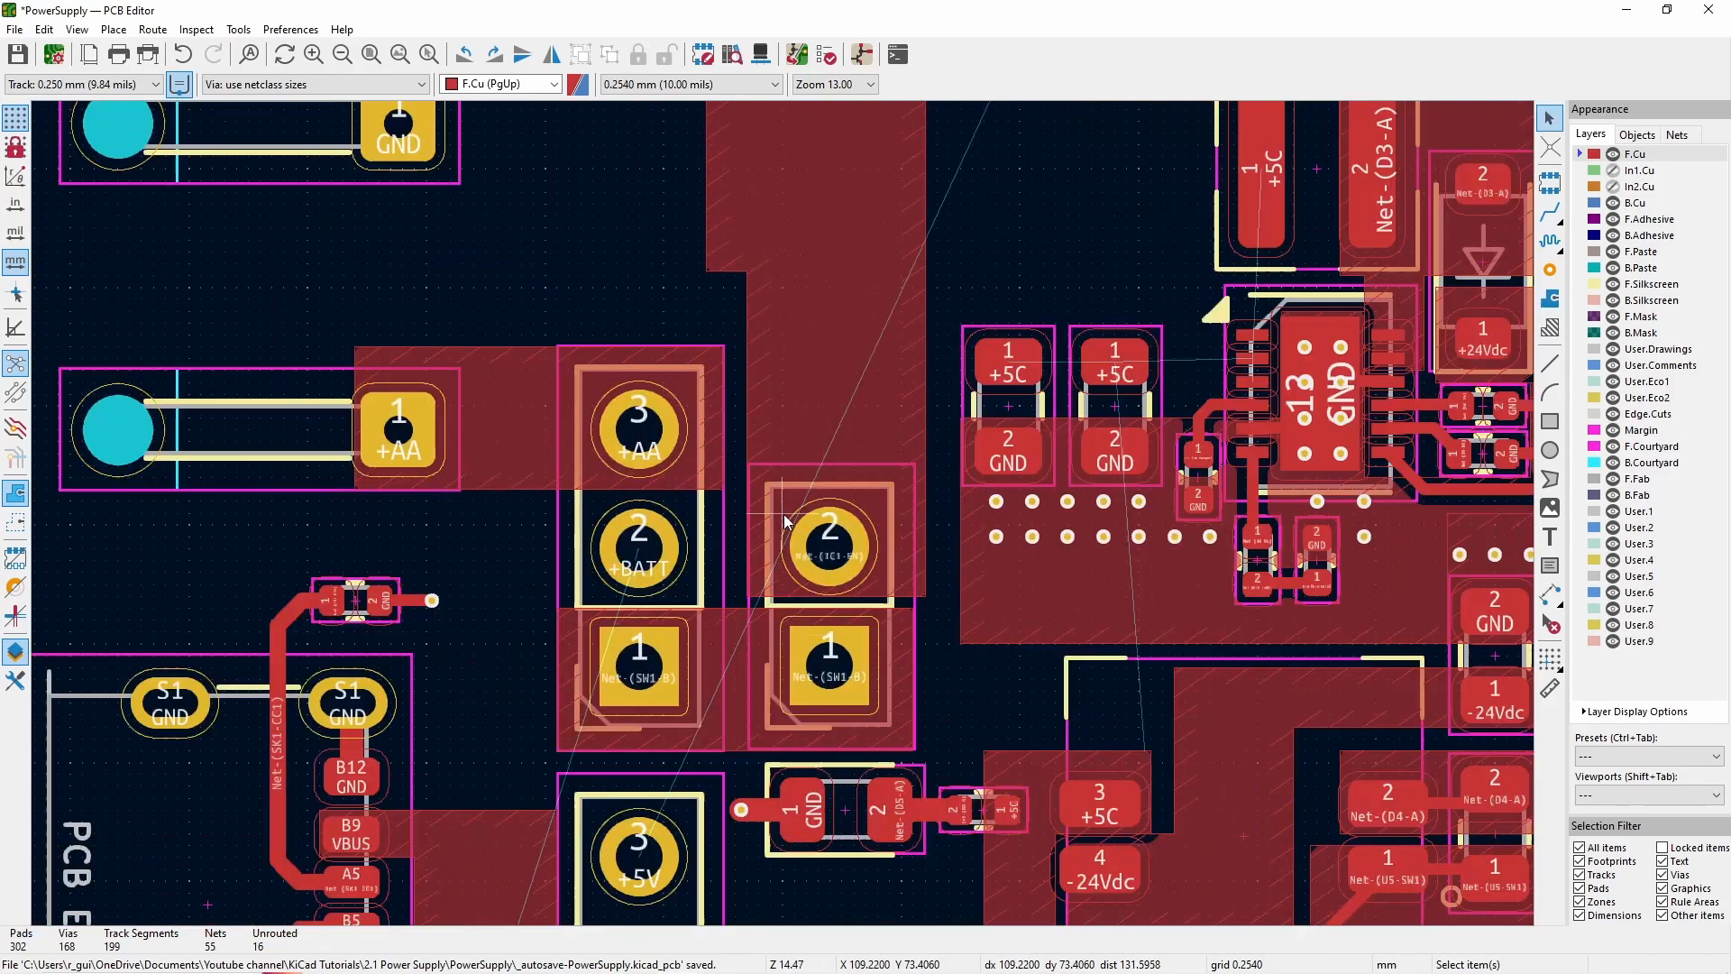
{"action": "left_click", "coordinate": [687, 559]}
{"action": "left_click_drag", "start_coordinate": [918, 640], "coordinate": [690, 491]}
{"action": "key", "text": "m"}
{"action": "left_click", "coordinate": [619, 490]}
{"action": "scroll", "coordinate": [618, 489], "scroll_direction": "down", "scroll_amount": 2}
{"action": "scroll", "coordinate": [875, 249], "scroll_direction": "up", "scroll_amount": 1}
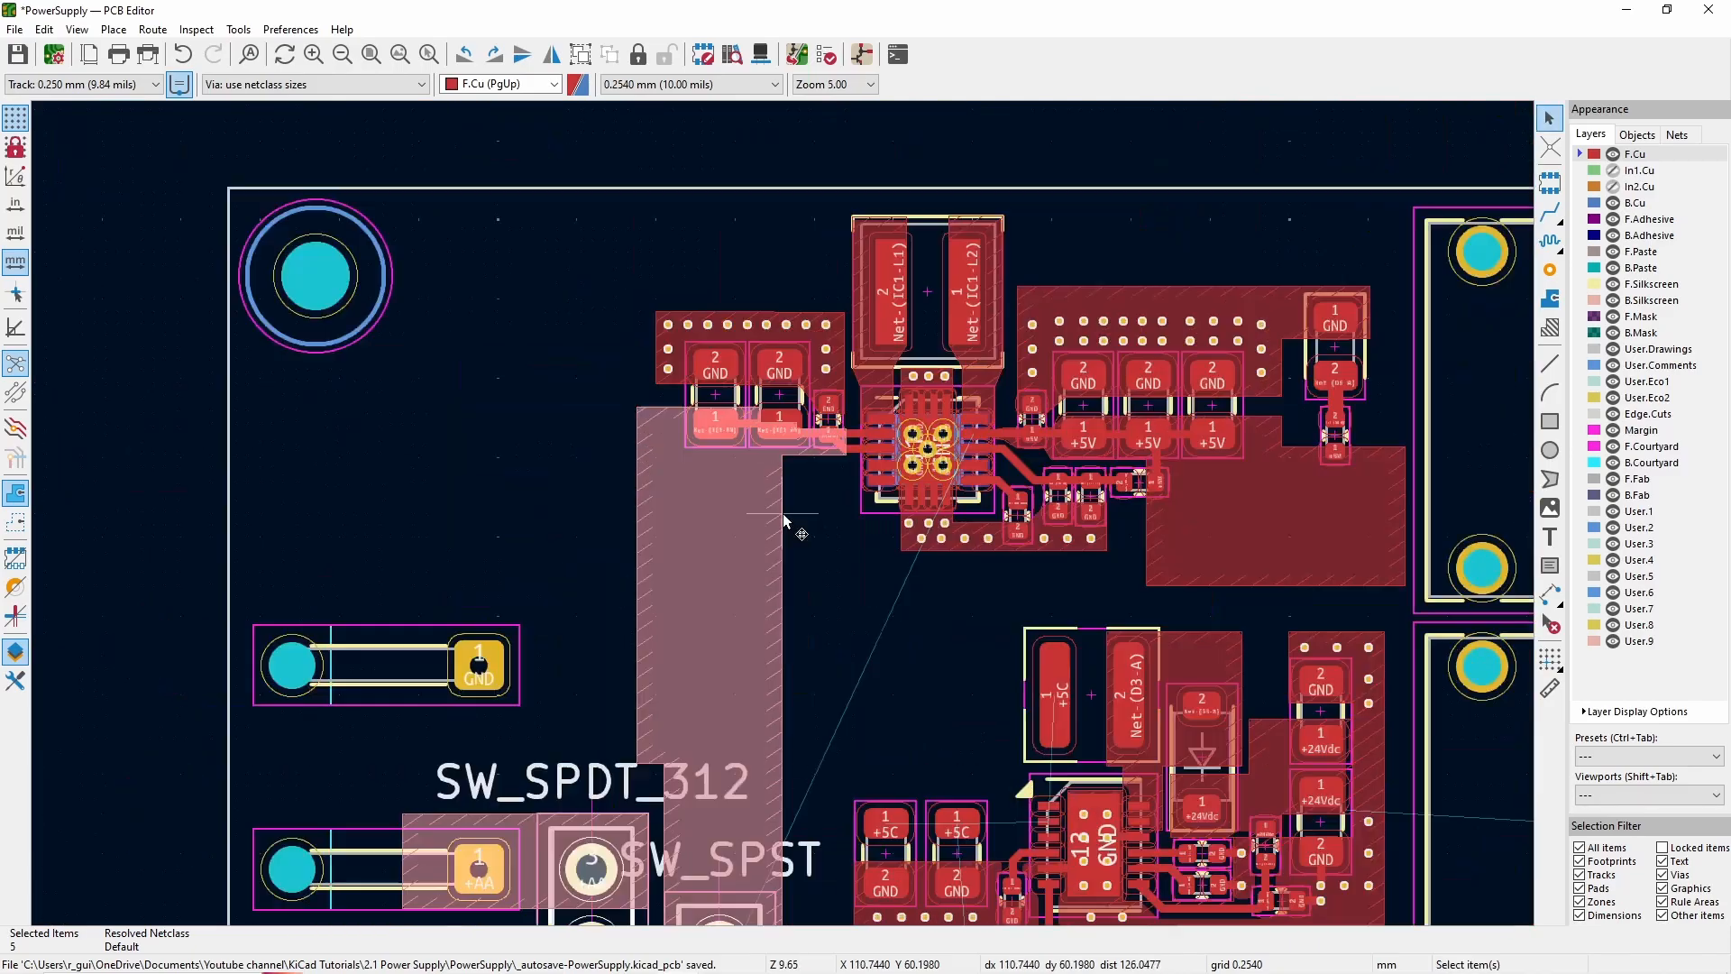
- Drag the Net-(IC1-EN) zone's corners to fit around the input capacitor pads and IC1's pads 2 and 3, and refill all zones
{"action": "scroll", "coordinate": [814, 496], "scroll_direction": "up", "scroll_amount": 2}
{"action": "left_click", "coordinate": [810, 475]}
{"action": "scroll", "coordinate": [957, 410], "scroll_direction": "up", "scroll_amount": 2}
{"action": "left_click_drag", "start_coordinate": [783, 449], "coordinate": [1024, 453]}
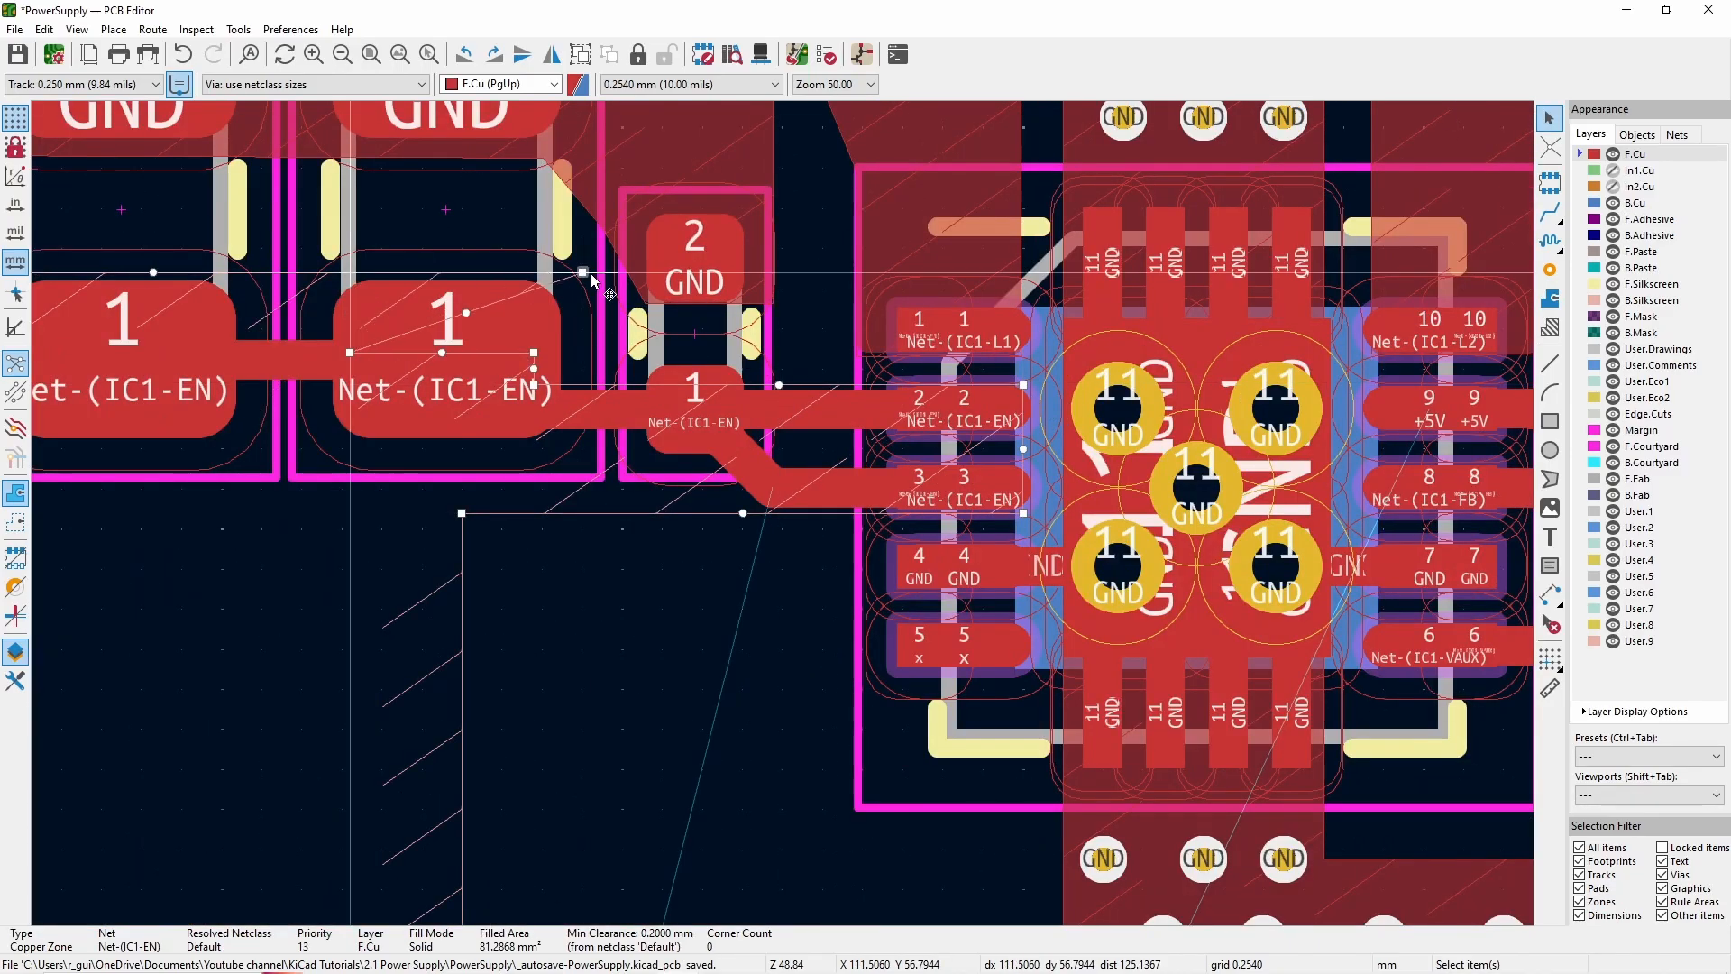
{"action": "left_click_drag", "start_coordinate": [358, 359], "coordinate": [581, 393]}
{"action": "key", "text": "b"}
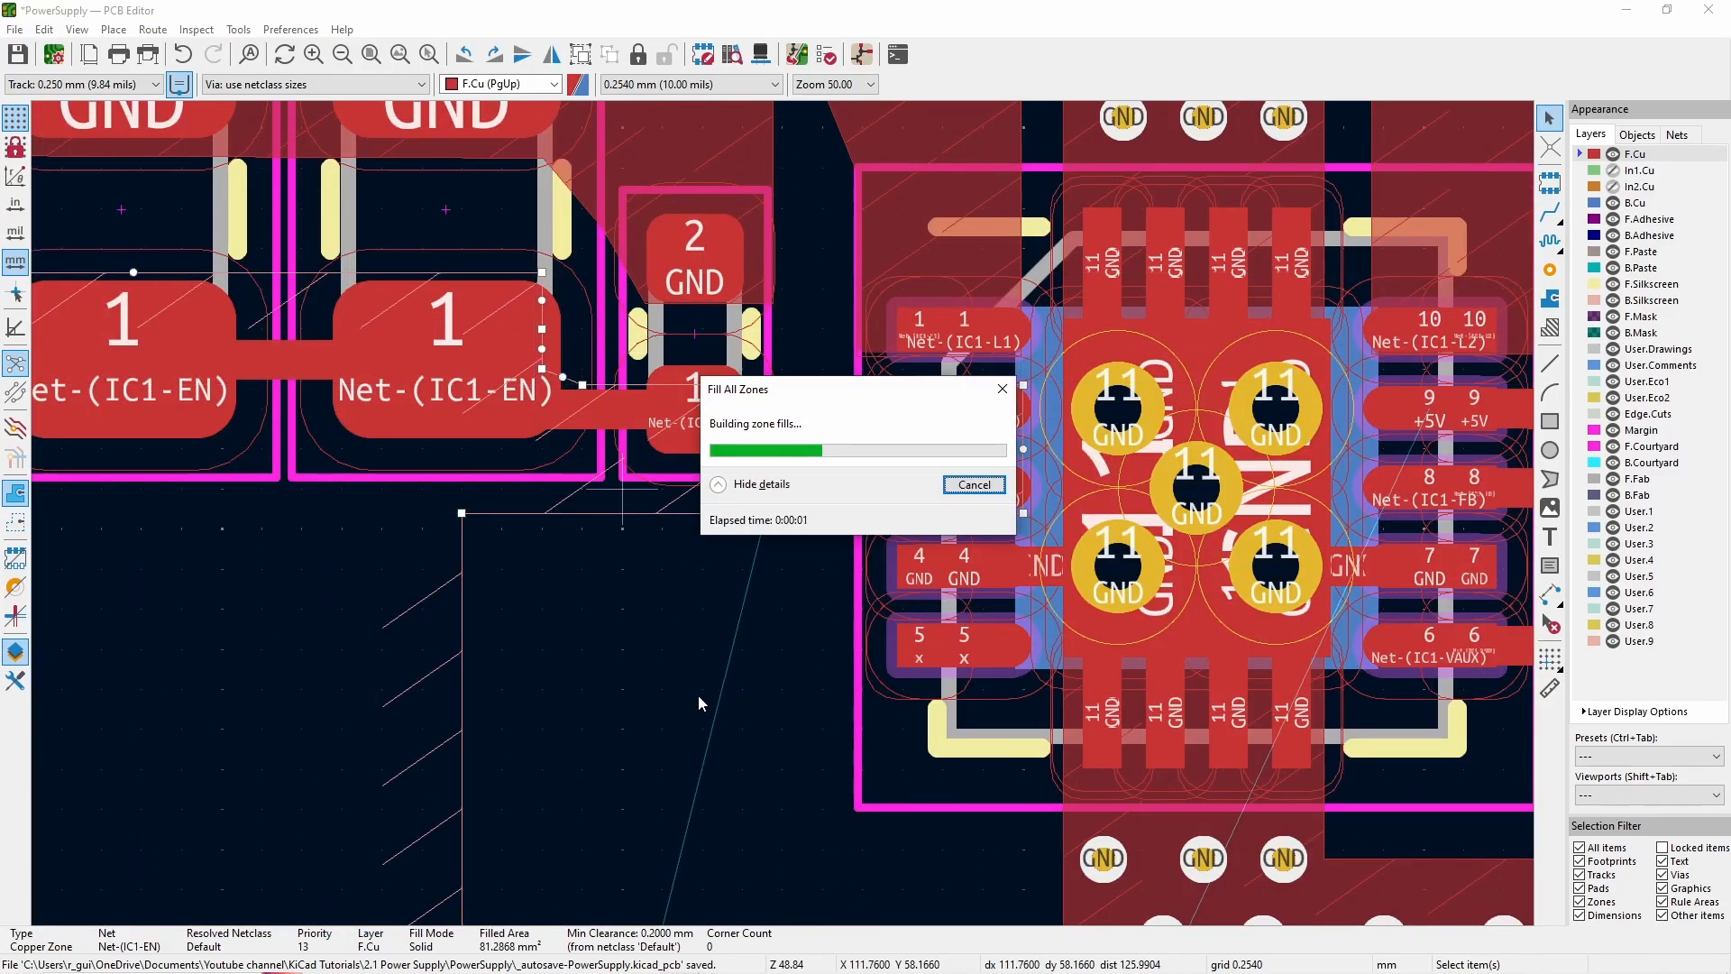
- Straighten the Net-(IC1-EN) zone's right edge down to the two-pin switch socket
{"action": "scroll", "coordinate": [698, 695], "scroll_direction": "down", "scroll_amount": 5}
{"action": "key", "text": "Escape"}
{"action": "scroll", "coordinate": [754, 672], "scroll_direction": "up", "scroll_amount": 2}
{"action": "scroll", "coordinate": [769, 577], "scroll_direction": "up", "scroll_amount": 2}
{"action": "double_click", "coordinate": [729, 547]}
{"action": "key", "text": "Return"}
{"action": "scroll", "coordinate": [785, 505], "scroll_direction": "down", "scroll_amount": 2}
{"action": "scroll", "coordinate": [753, 297], "scroll_direction": "up", "scroll_amount": 1}
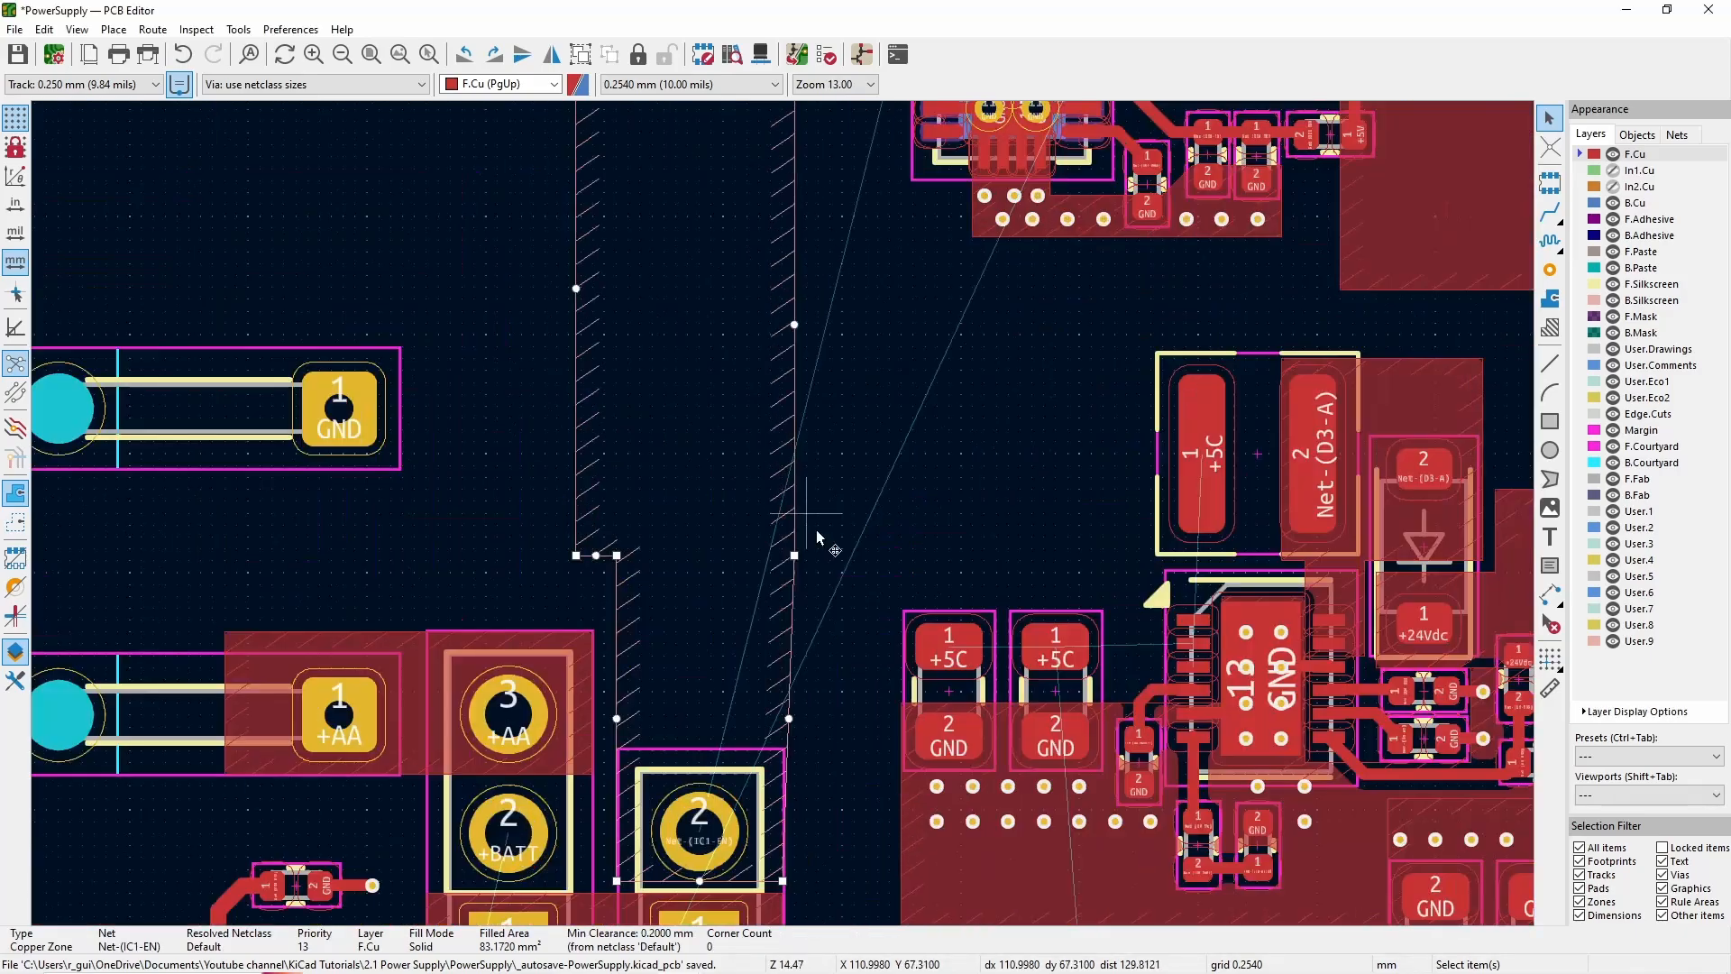
{"action": "left_click_drag", "start_coordinate": [799, 549], "coordinate": [785, 556]}
{"action": "right_click", "coordinate": [784, 557]}
{"action": "key", "text": "Escape"}
{"action": "scroll", "coordinate": [794, 505], "scroll_direction": "down", "scroll_amount": 1}
{"action": "scroll", "coordinate": [743, 404], "scroll_direction": "up", "scroll_amount": 3}
{"action": "scroll", "coordinate": [842, 656], "scroll_direction": "down", "scroll_amount": 4}
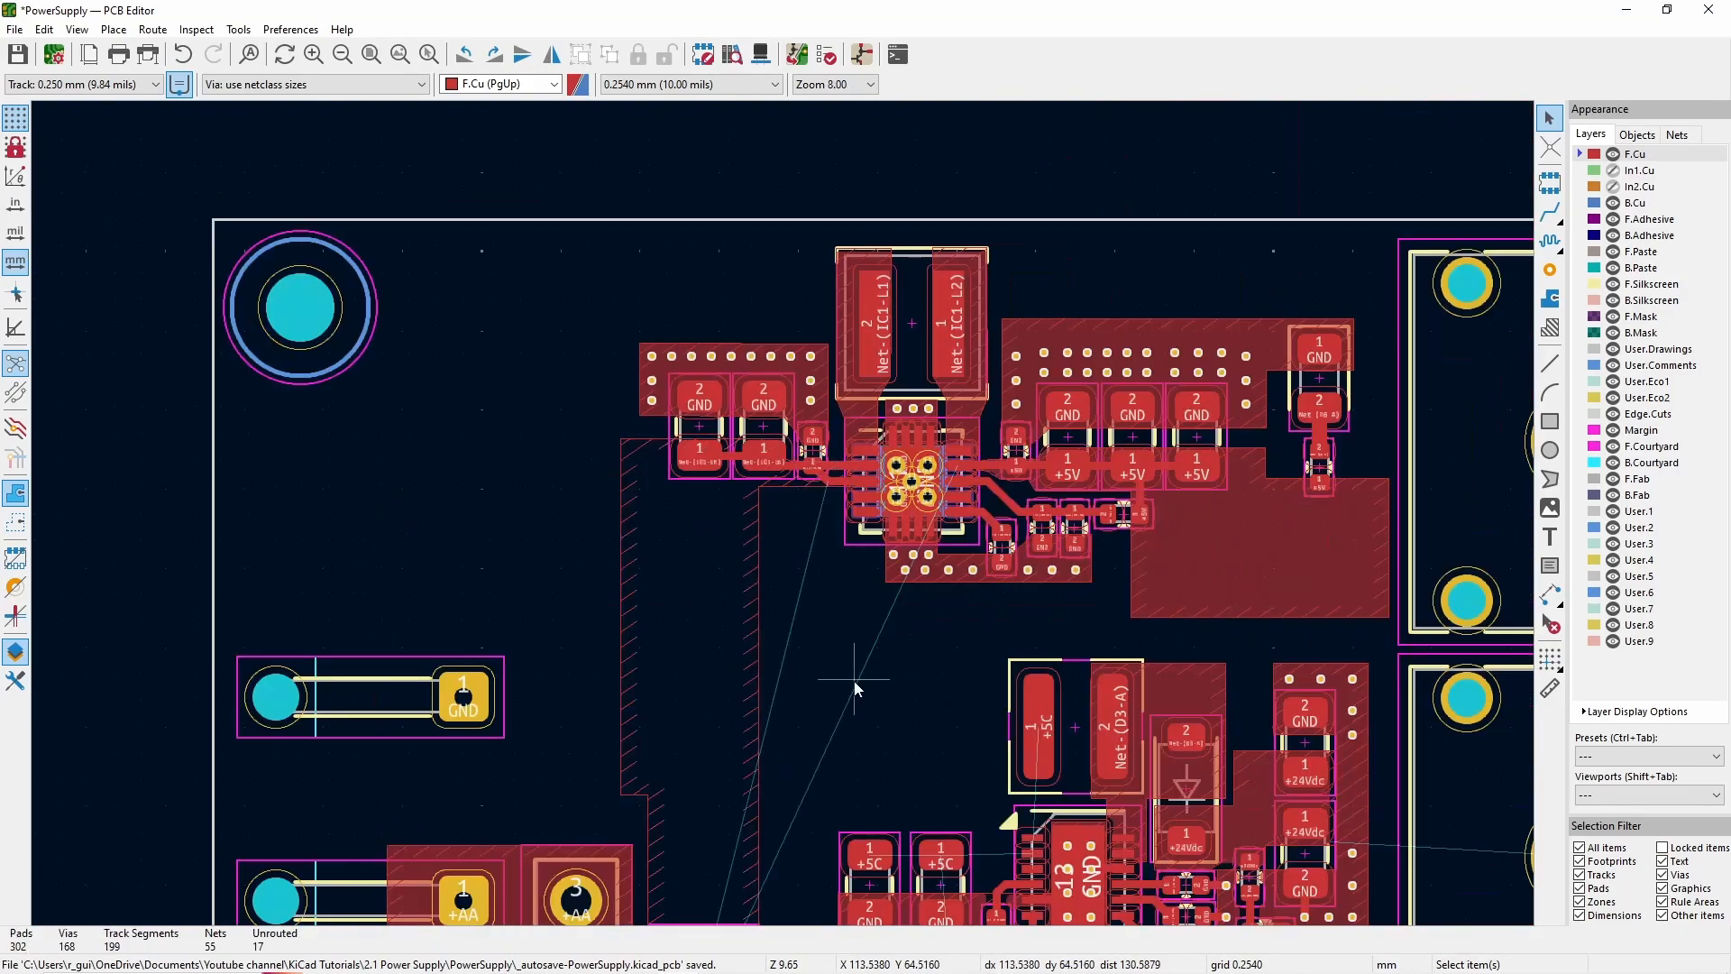
- Lower the Net-(IC1-EN) zone's left shoulder, widen its upper part on the right side, and refill all zones
{"action": "scroll", "coordinate": [624, 665], "scroll_direction": "up", "scroll_amount": 2}
{"action": "left_click_drag", "start_coordinate": [313, 666], "coordinate": [313, 745]}
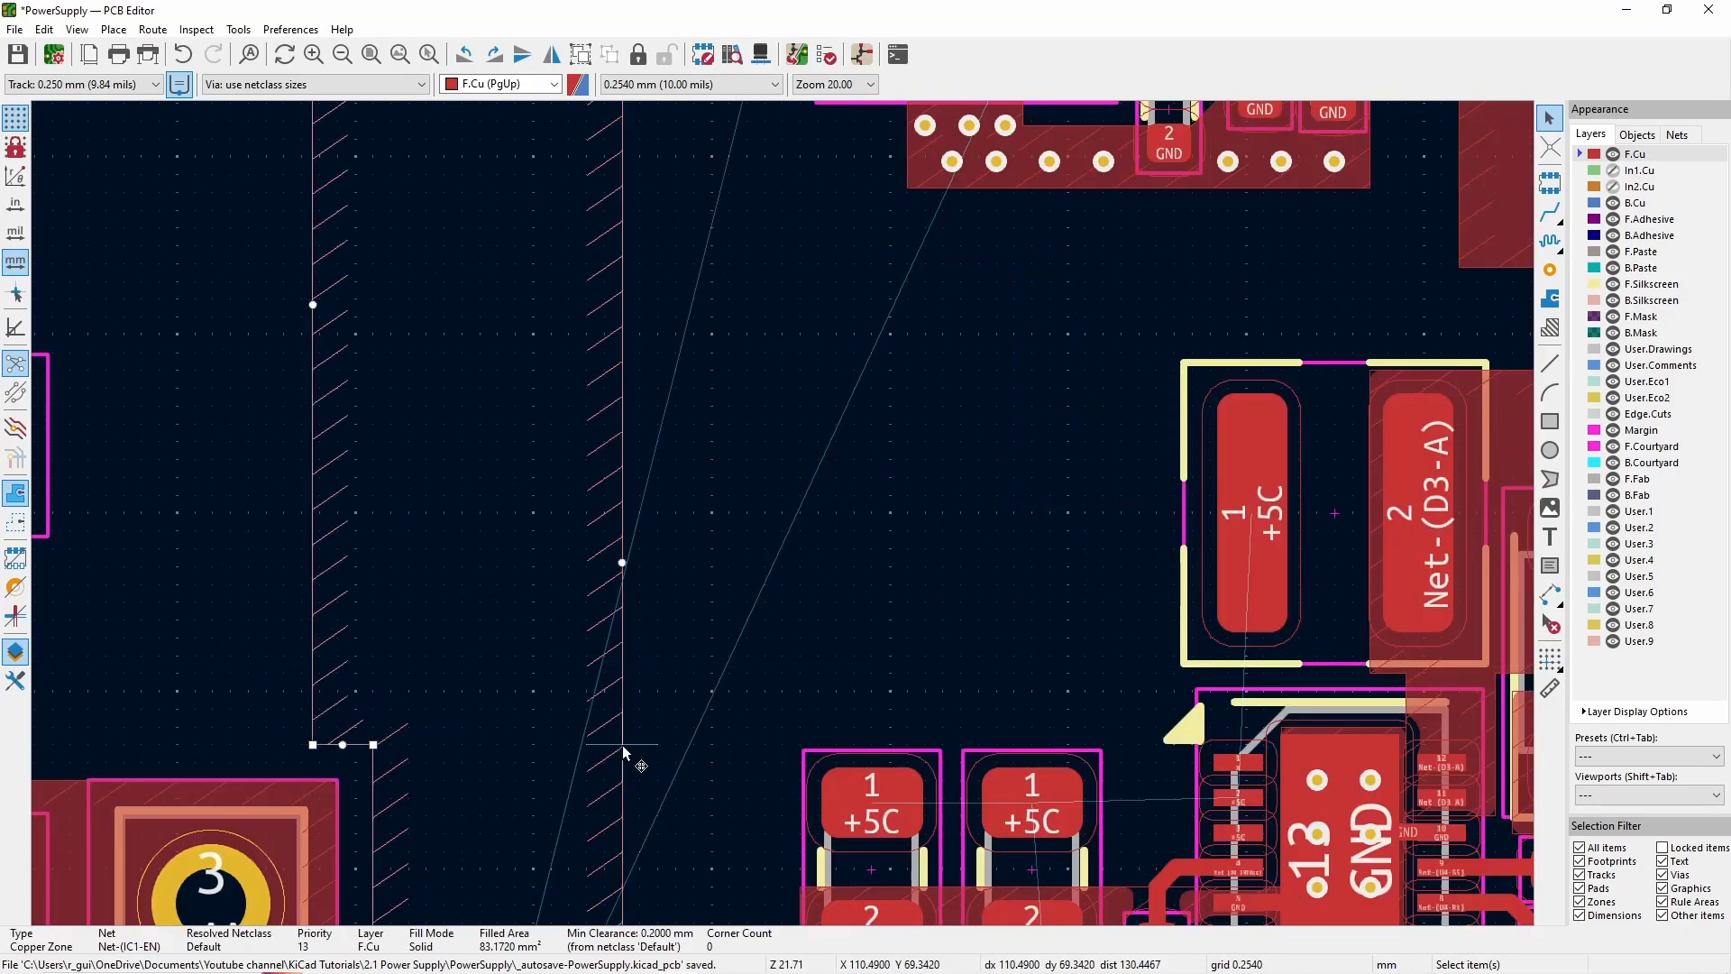
{"action": "left_click_drag", "start_coordinate": [623, 746], "coordinate": [712, 745]}
{"action": "scroll", "coordinate": [622, 746], "scroll_direction": "down", "scroll_amount": 2}
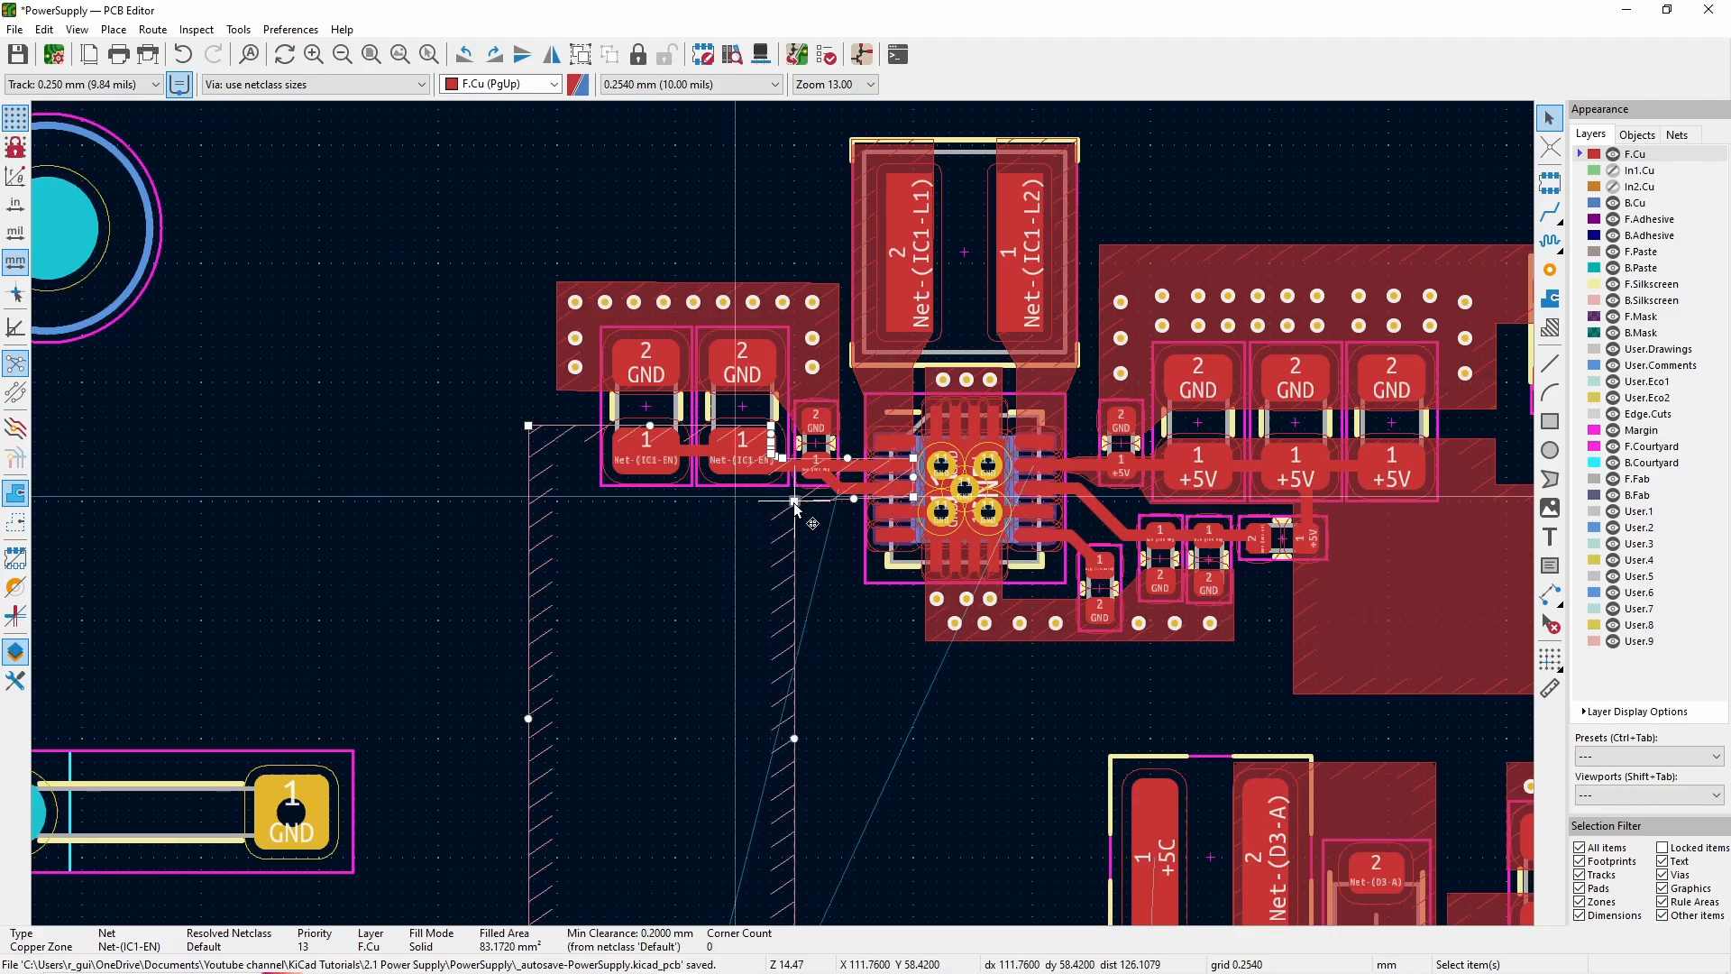
{"action": "key", "text": "b"}
{"action": "scroll", "coordinate": [877, 552], "scroll_direction": "up", "scroll_amount": 2}
{"action": "scroll", "coordinate": [783, 668], "scroll_direction": "down", "scroll_amount": 2}
{"action": "scroll", "coordinate": [811, 811], "scroll_direction": "up", "scroll_amount": 2}
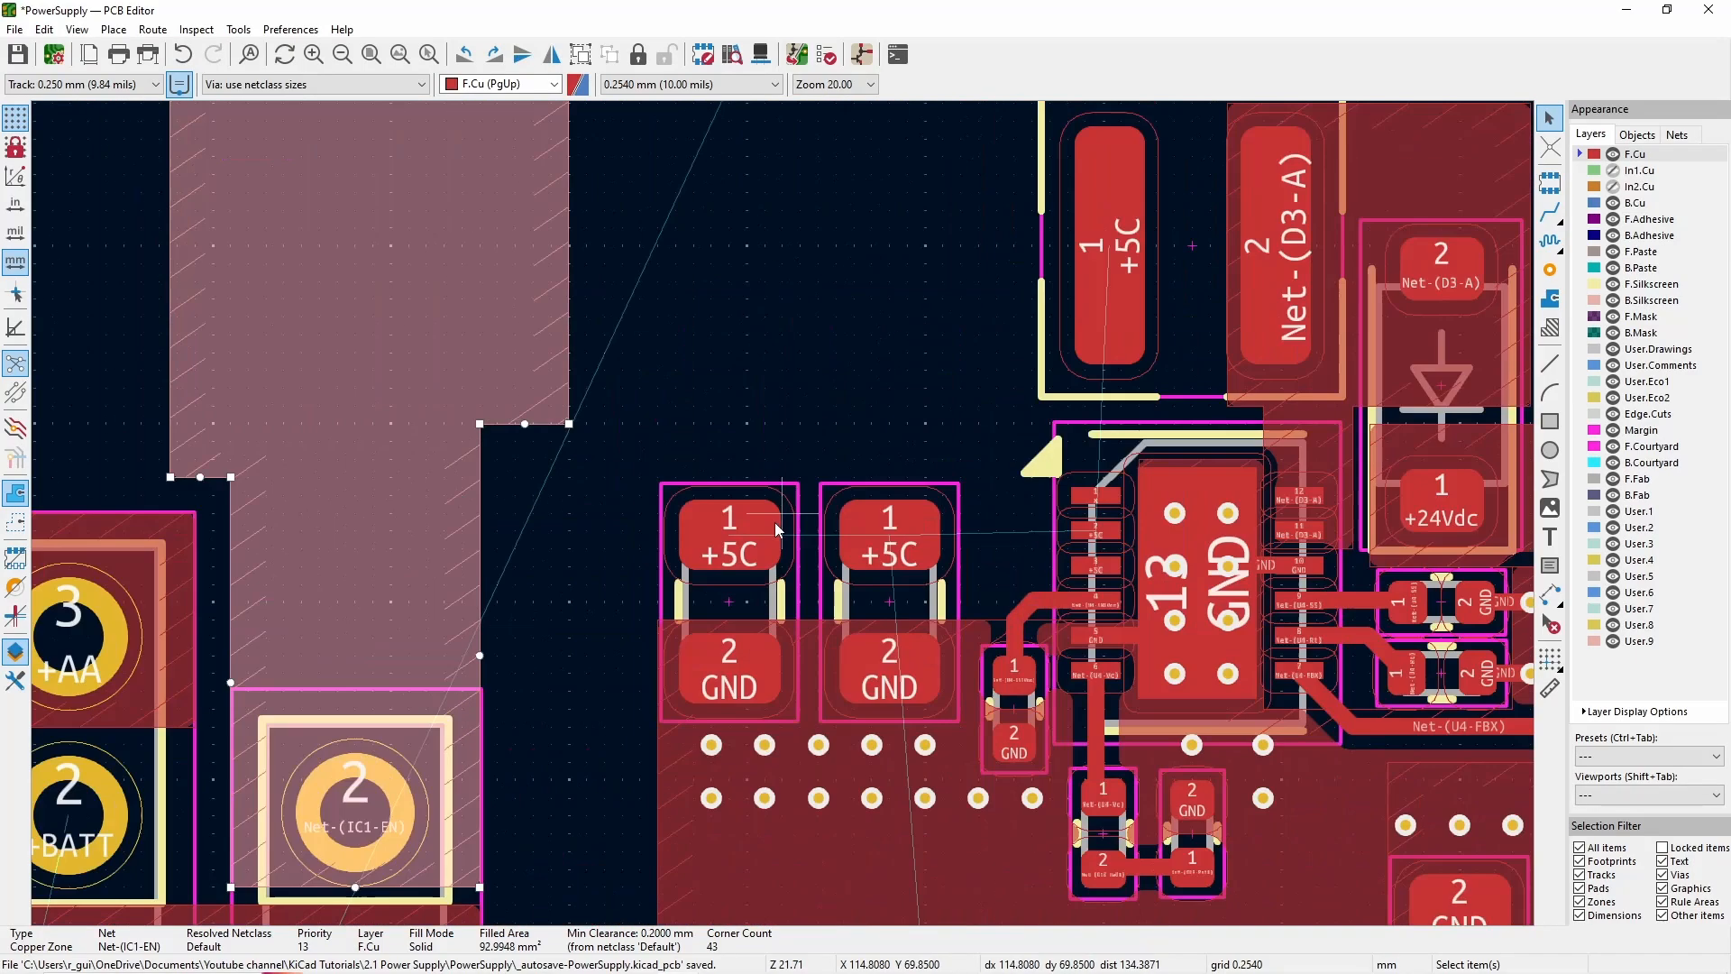
- Extend the +5C zone's outline up beside the two-pin switch socket and above the two +5C capacitors near U4
{"action": "scroll", "coordinate": [733, 676], "scroll_direction": "down", "scroll_amount": 2}
{"action": "scroll", "coordinate": [805, 613], "scroll_direction": "up", "scroll_amount": 2}
{"action": "scroll", "coordinate": [782, 514], "scroll_direction": "down", "scroll_amount": 2}
{"action": "left_click", "coordinate": [735, 712]}
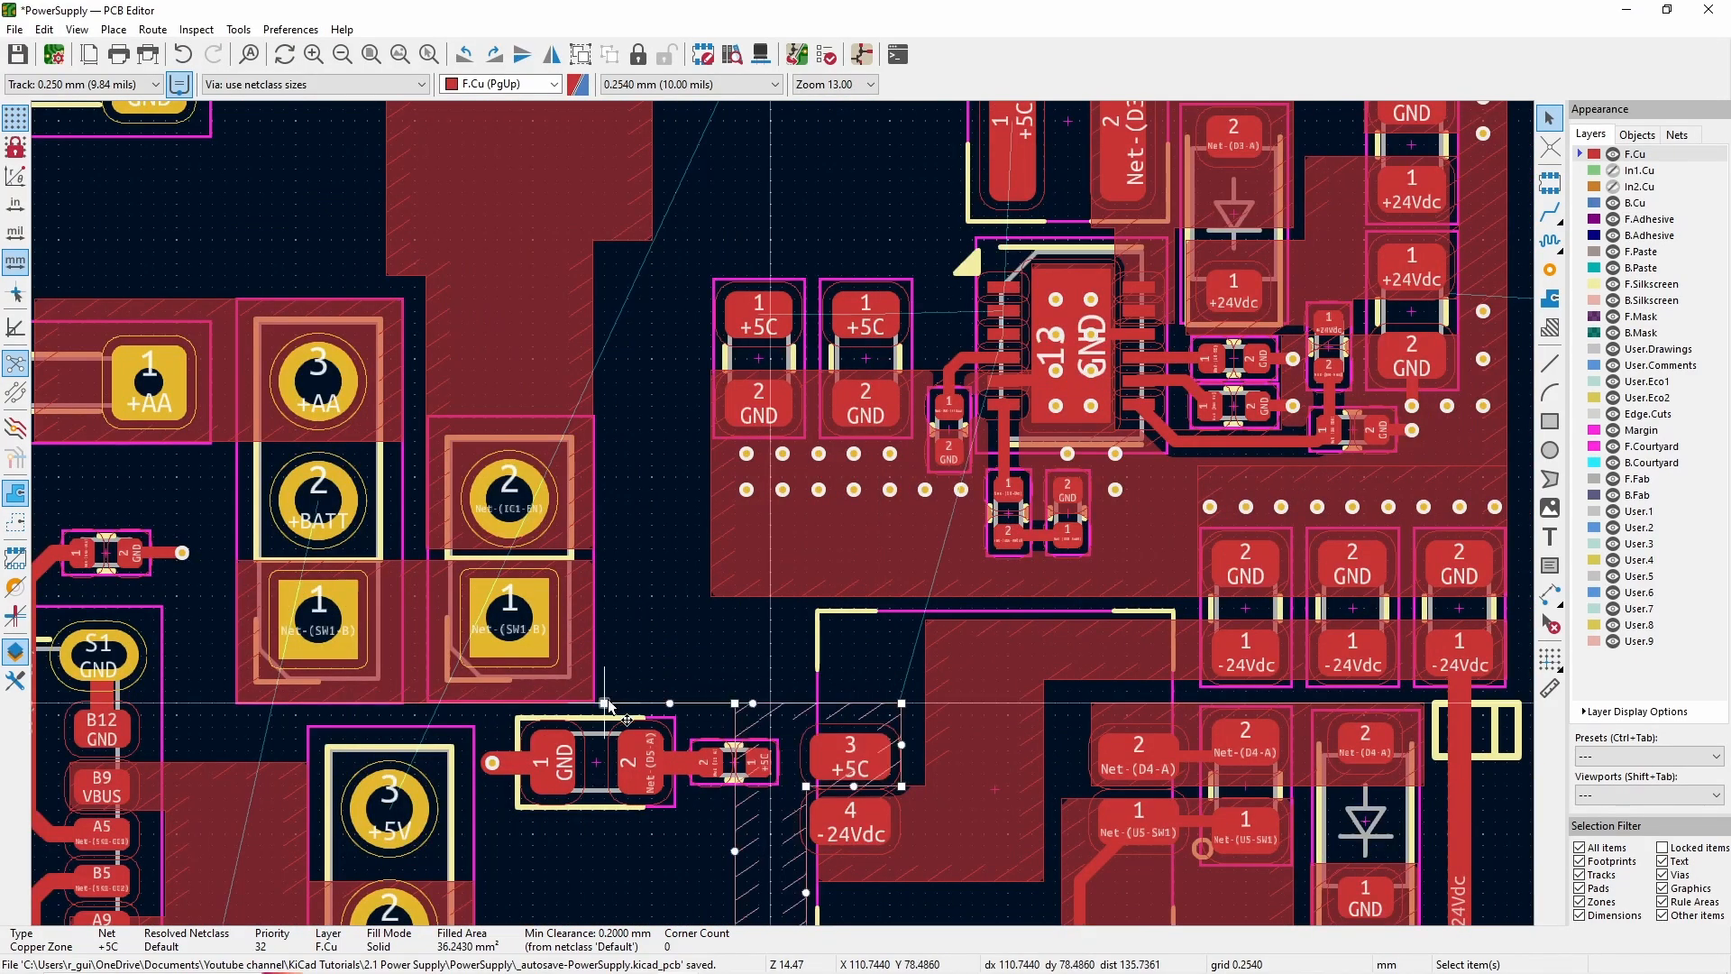
{"action": "key", "text": "Insert"}
{"action": "left_click_drag", "start_coordinate": [687, 596], "coordinate": [915, 253]}
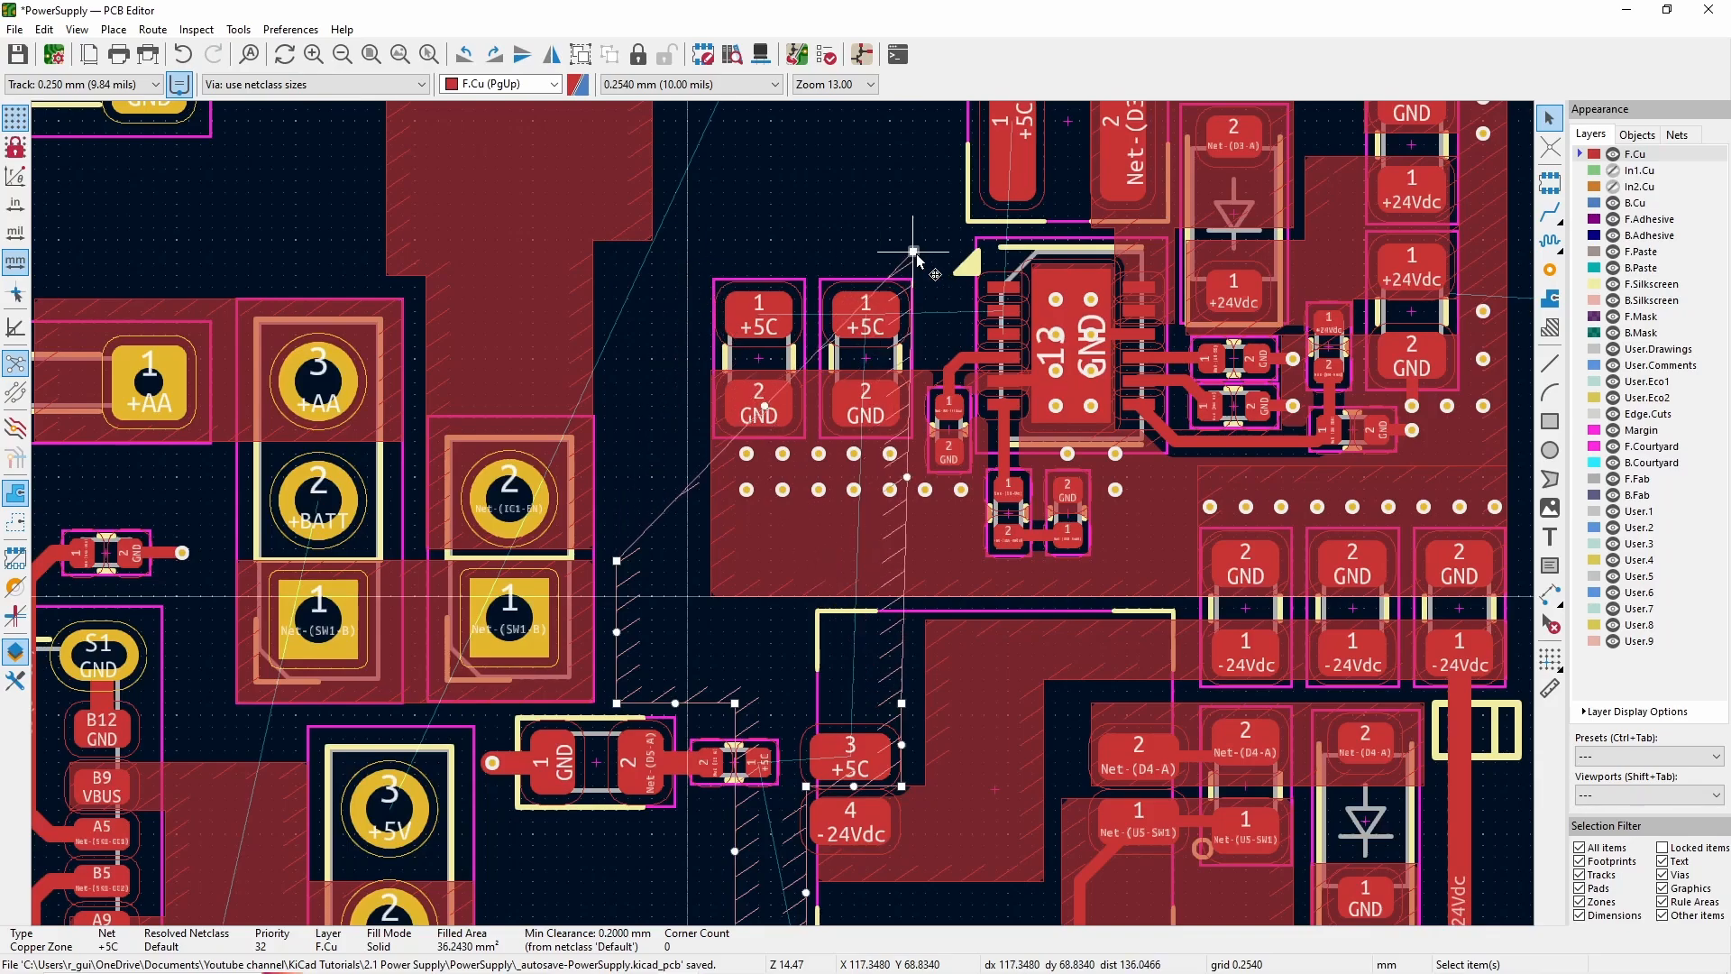
{"action": "left_click_drag", "start_coordinate": [616, 561], "coordinate": [625, 267]}
- Add corners to the +5C zone so its inner edge runs below the capacitors' +5C pads and down beside the GND zone, and refill all zones
{"action": "key", "text": "Insert"}
{"action": "left_click_drag", "start_coordinate": [912, 324], "coordinate": [914, 347]}
{"action": "key", "text": "Insert"}
{"action": "left_click_drag", "start_coordinate": [905, 596], "coordinate": [690, 348]}
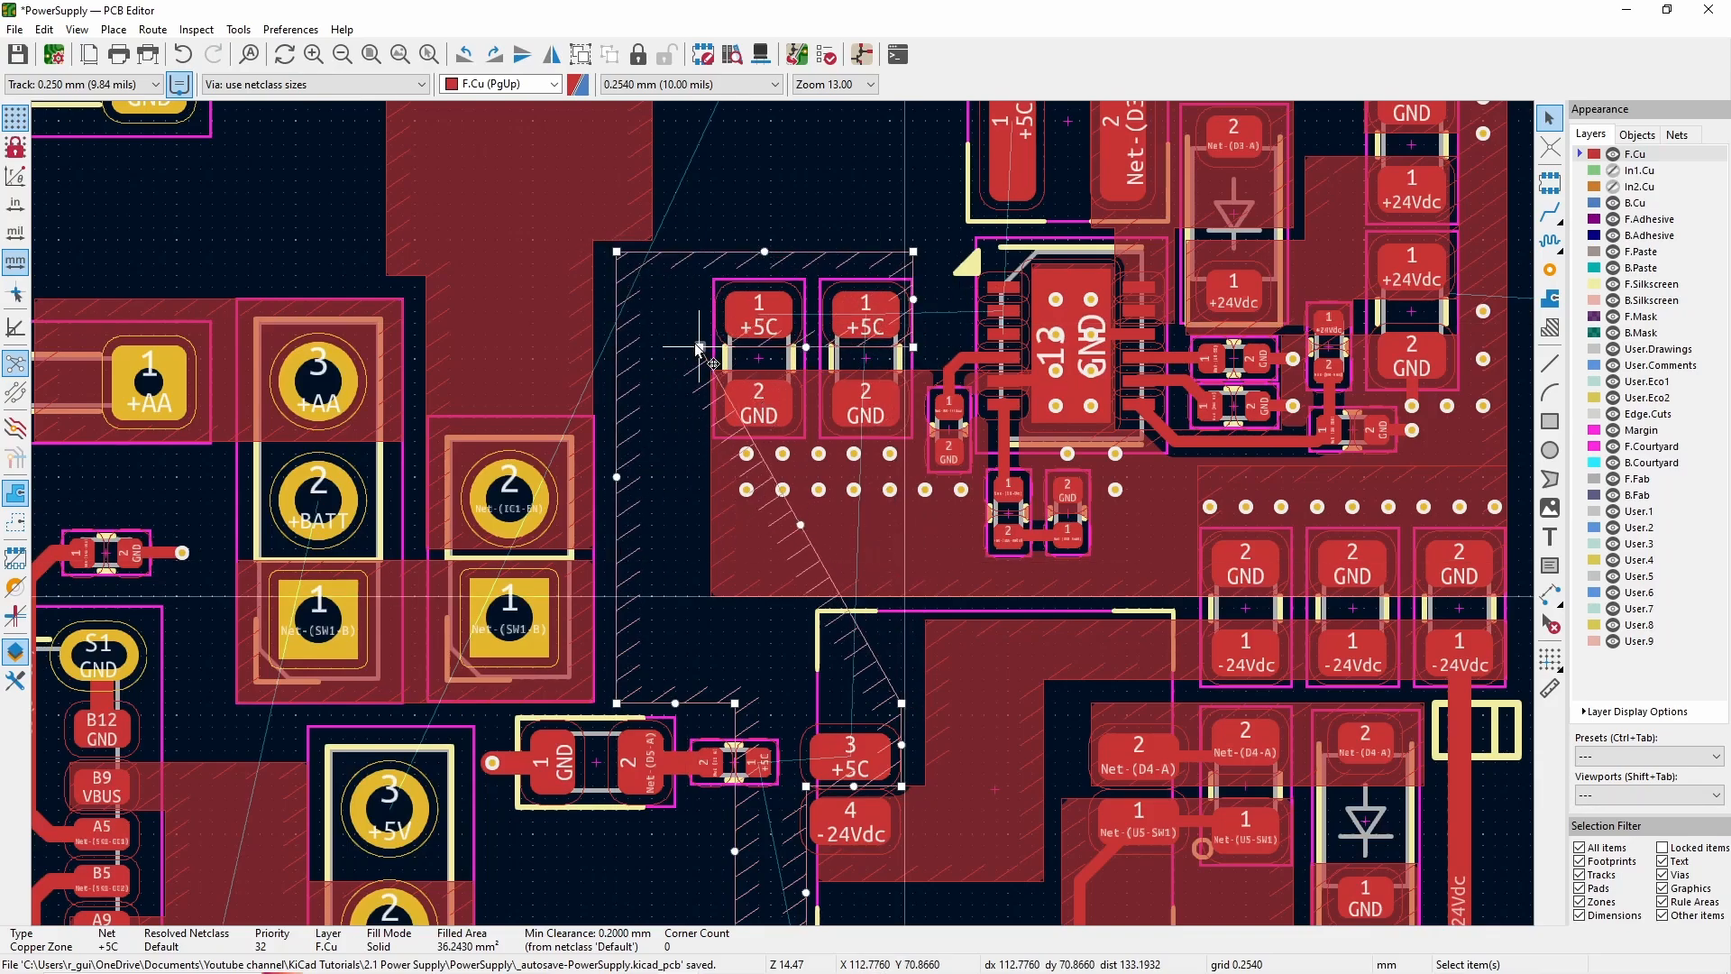
{"action": "key", "text": "Insert"}
{"action": "left_click_drag", "start_coordinate": [855, 625], "coordinate": [693, 622]}
{"action": "key", "text": "b"}
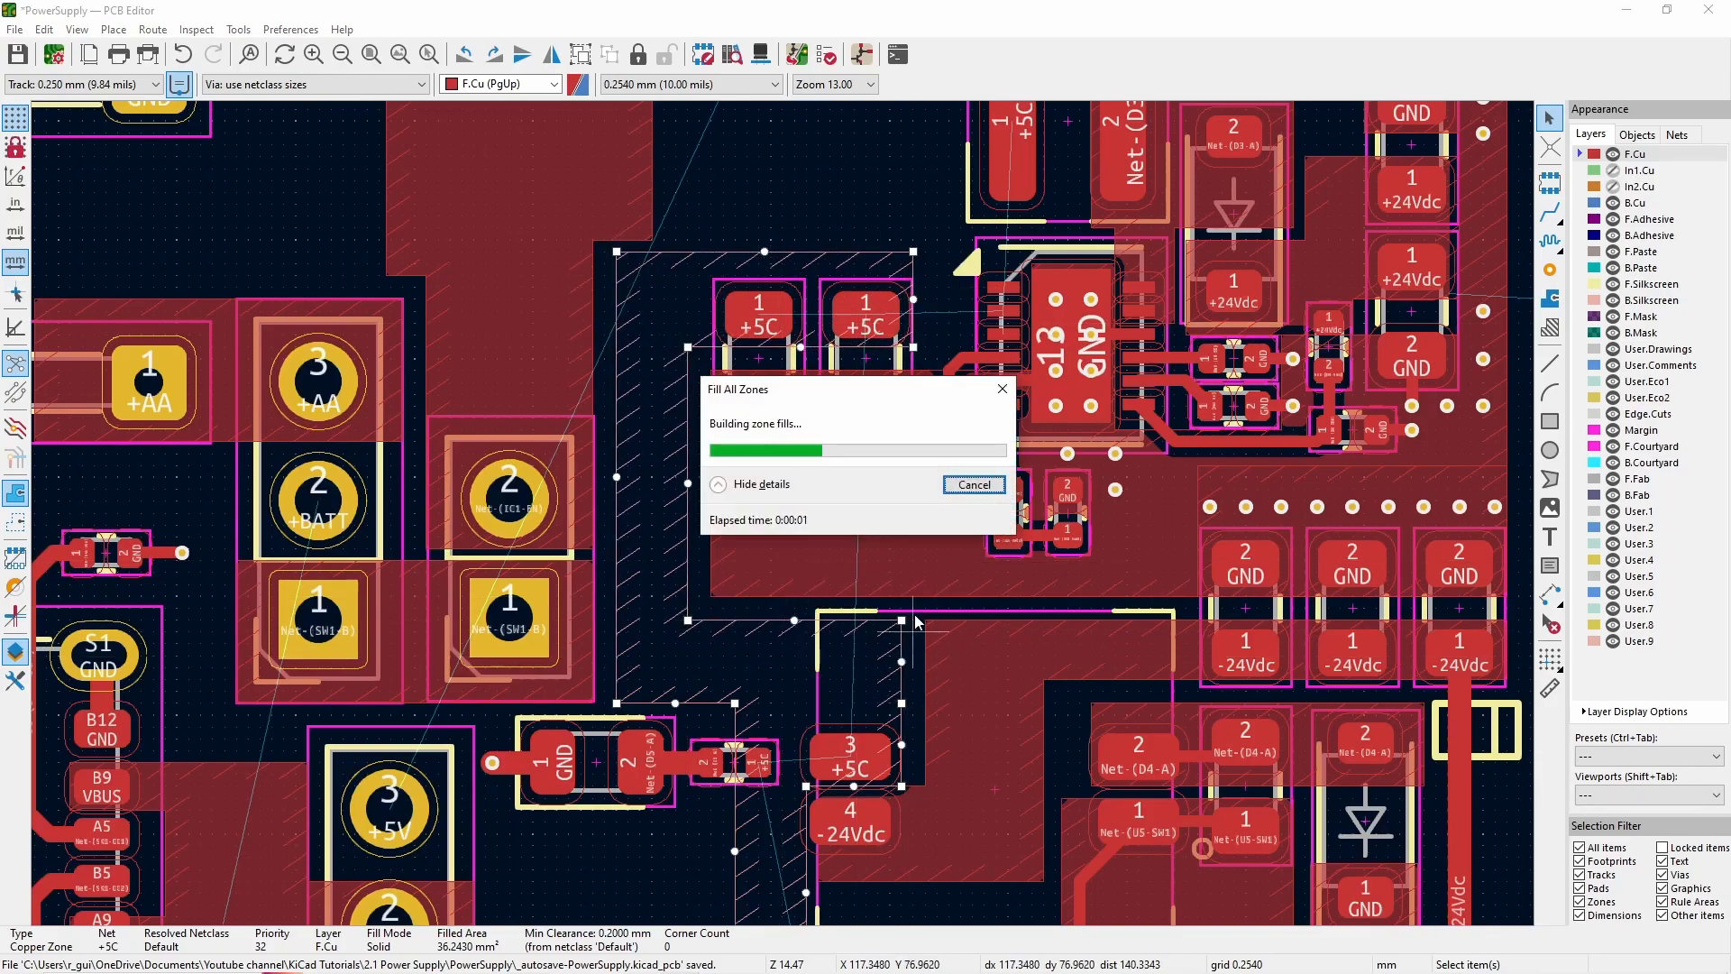
- Add corners to extend the +5C zone from the capacitors over U4's pads 2 and 3, and refill all zones
{"action": "scroll", "coordinate": [915, 262], "scroll_direction": "up", "scroll_amount": 4}
{"action": "key", "text": "Insert"}
{"action": "left_click_drag", "start_coordinate": [785, 467], "coordinate": [786, 552]}
{"action": "key", "text": "Insert"}
{"action": "left_click_drag", "start_coordinate": [785, 629], "coordinate": [1181, 713]}
{"action": "key", "text": "Insert"}
{"action": "left_click_drag", "start_coordinate": [865, 589], "coordinate": [1178, 559]}
{"action": "key", "text": "b"}
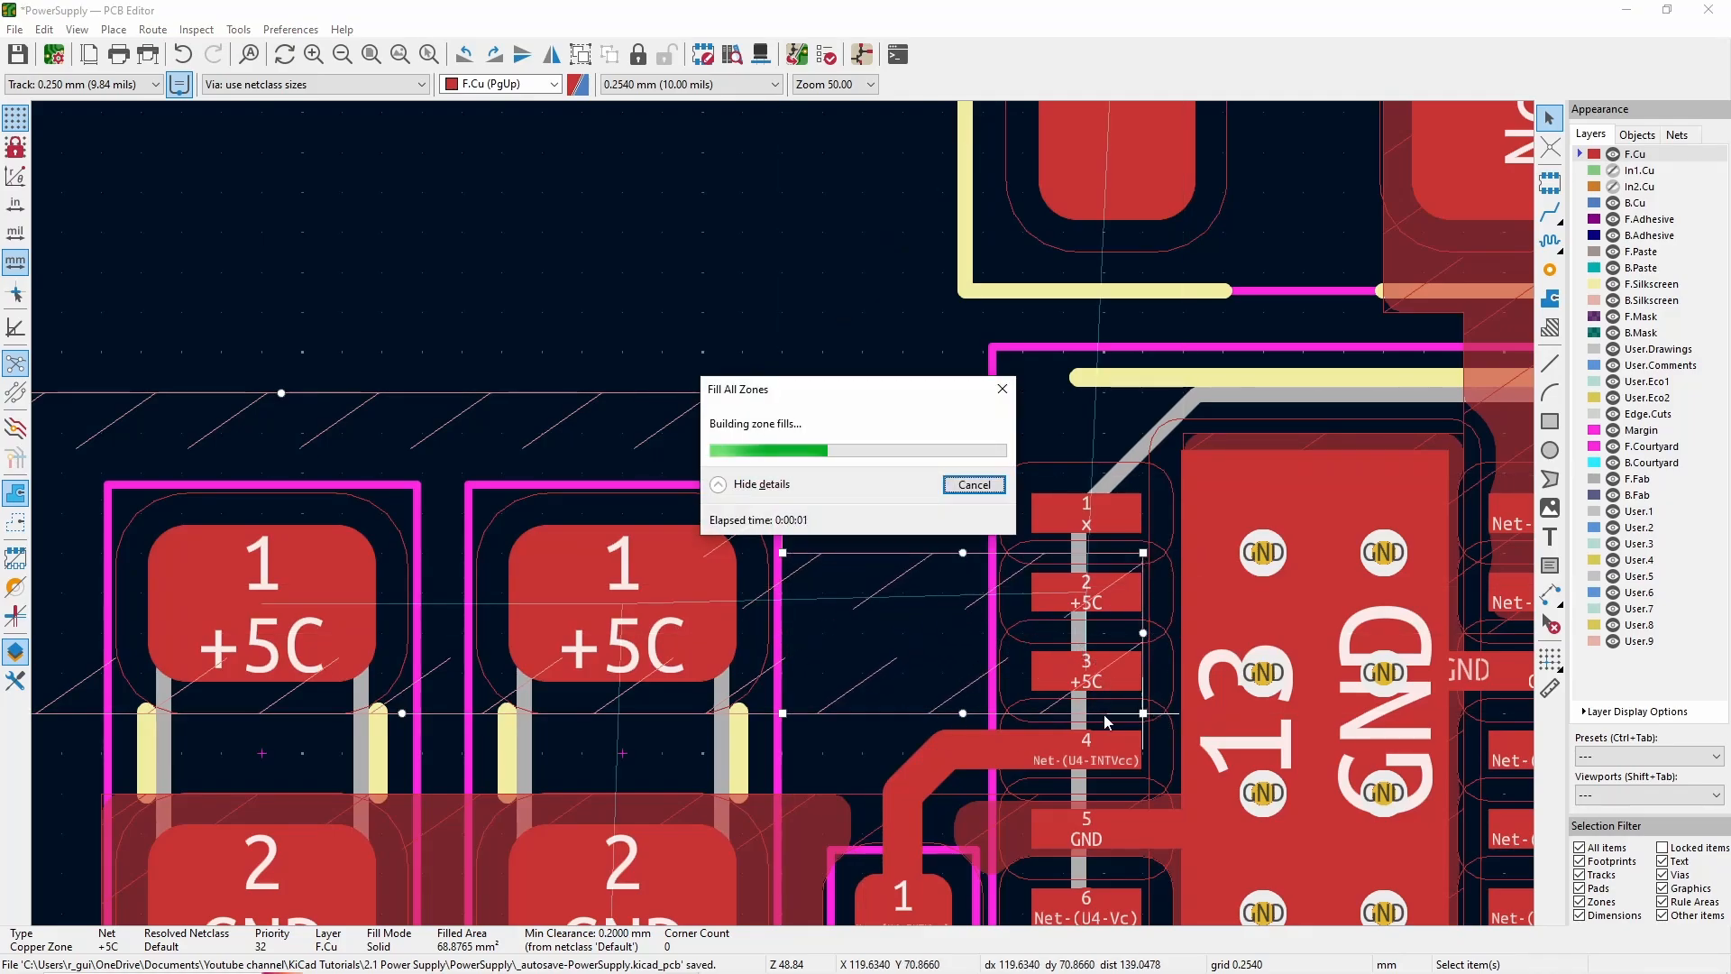
- Examine the whole board layout, the loose zone outlines and the spare mounting holes beside the board
{"action": "scroll", "coordinate": [784, 532], "scroll_direction": "down", "scroll_amount": 7}
{"action": "scroll", "coordinate": [713, 582], "scroll_direction": "down", "scroll_amount": 1}
{"action": "scroll", "coordinate": [727, 638], "scroll_direction": "up", "scroll_amount": 2}
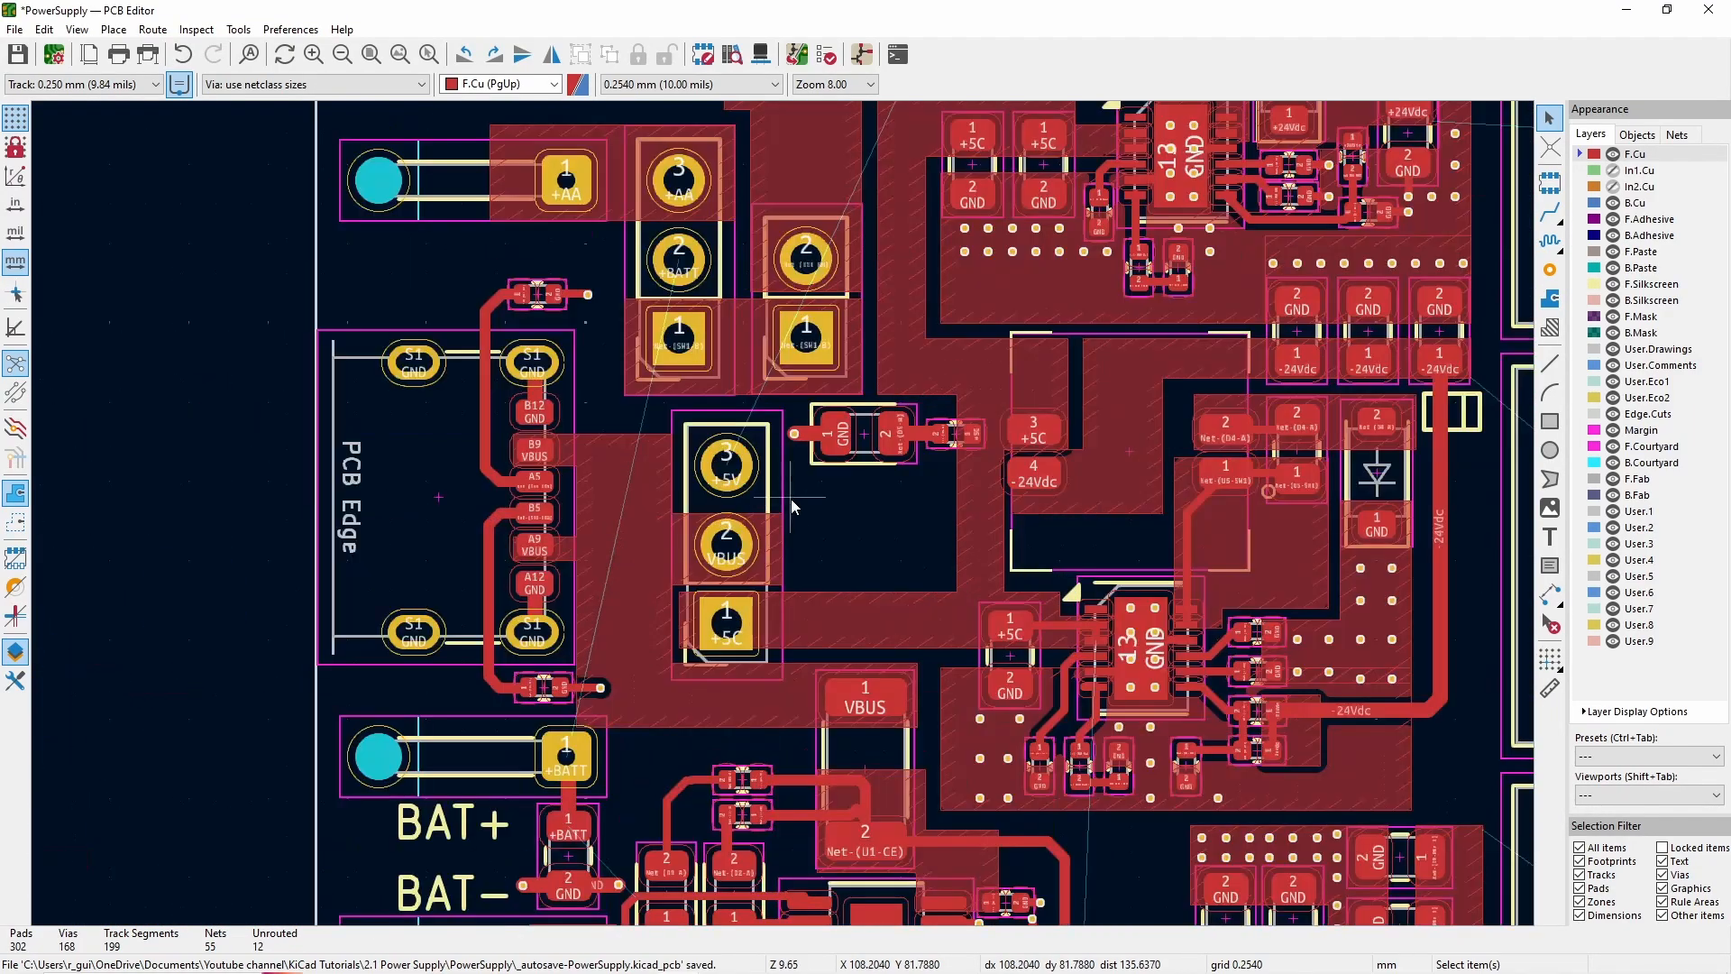
{"action": "scroll", "coordinate": [798, 487], "scroll_direction": "up", "scroll_amount": 1}
{"action": "scroll", "coordinate": [803, 487], "scroll_direction": "down", "scroll_amount": 1}
{"action": "scroll", "coordinate": [802, 511], "scroll_direction": "down", "scroll_amount": 2}
{"action": "scroll", "coordinate": [771, 634], "scroll_direction": "down", "scroll_amount": 1}
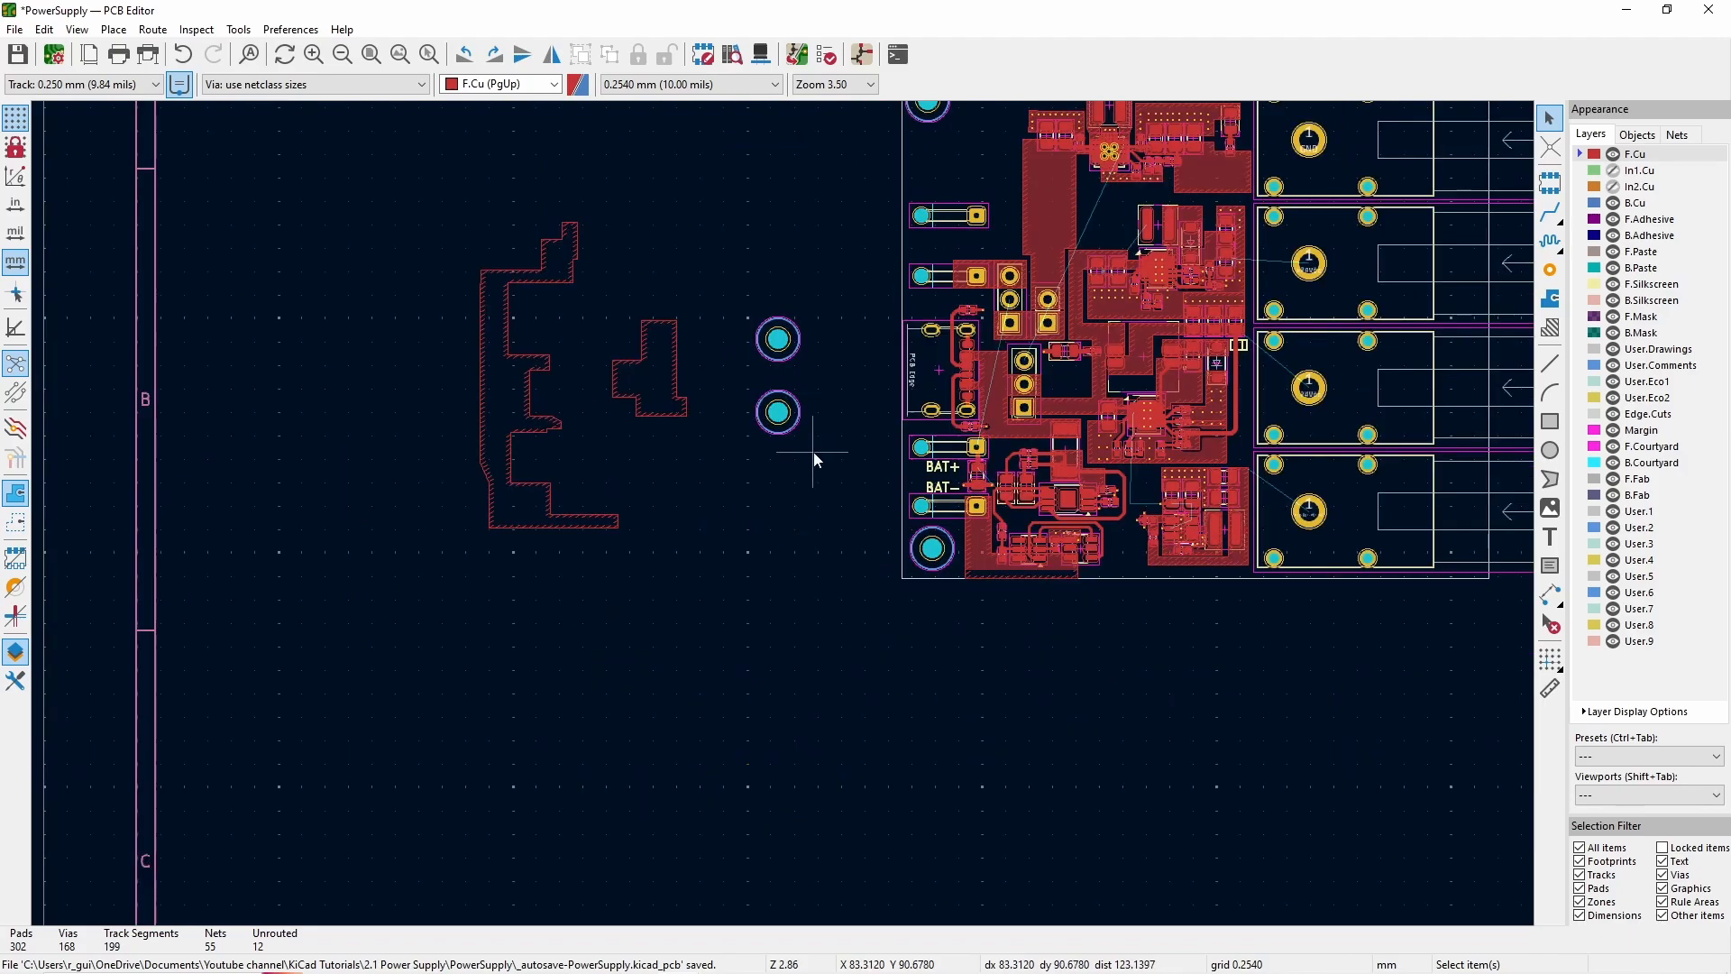
{"action": "scroll", "coordinate": [812, 455], "scroll_direction": "down", "scroll_amount": 2}
{"action": "scroll", "coordinate": [786, 532], "scroll_direction": "up", "scroll_amount": 2}
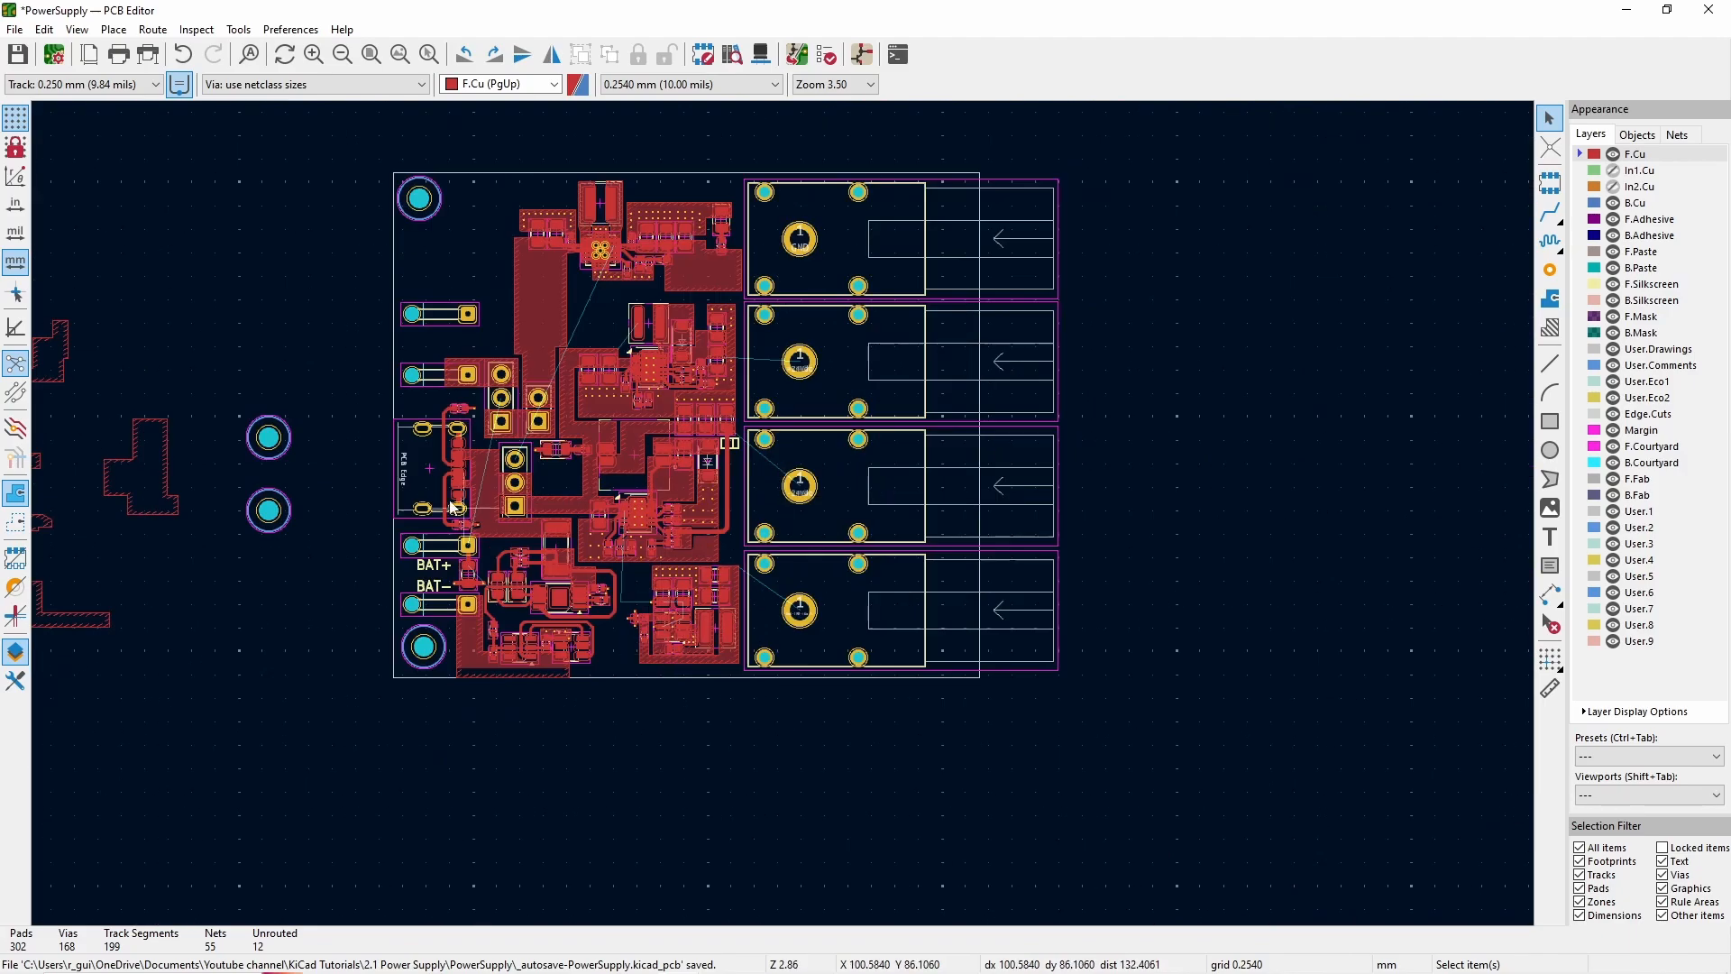
- Delete the loose copper zone outlines left outside the board
{"action": "scroll", "coordinate": [269, 501], "scroll_direction": "down", "scroll_amount": 1}
{"action": "left_click_drag", "start_coordinate": [546, 356], "coordinate": [743, 641]}
{"action": "key", "text": "Delete"}
- Extend the Net-(J9-Pin_1) zone's outline from U6's output components to enclose the J9 banana socket pad
{"action": "scroll", "coordinate": [1128, 582], "scroll_direction": "up", "scroll_amount": 5}
{"action": "scroll", "coordinate": [675, 591], "scroll_direction": "down", "scroll_amount": 1}
{"action": "scroll", "coordinate": [783, 513], "scroll_direction": "up", "scroll_amount": 1}
{"action": "left_click", "coordinate": [647, 586]}
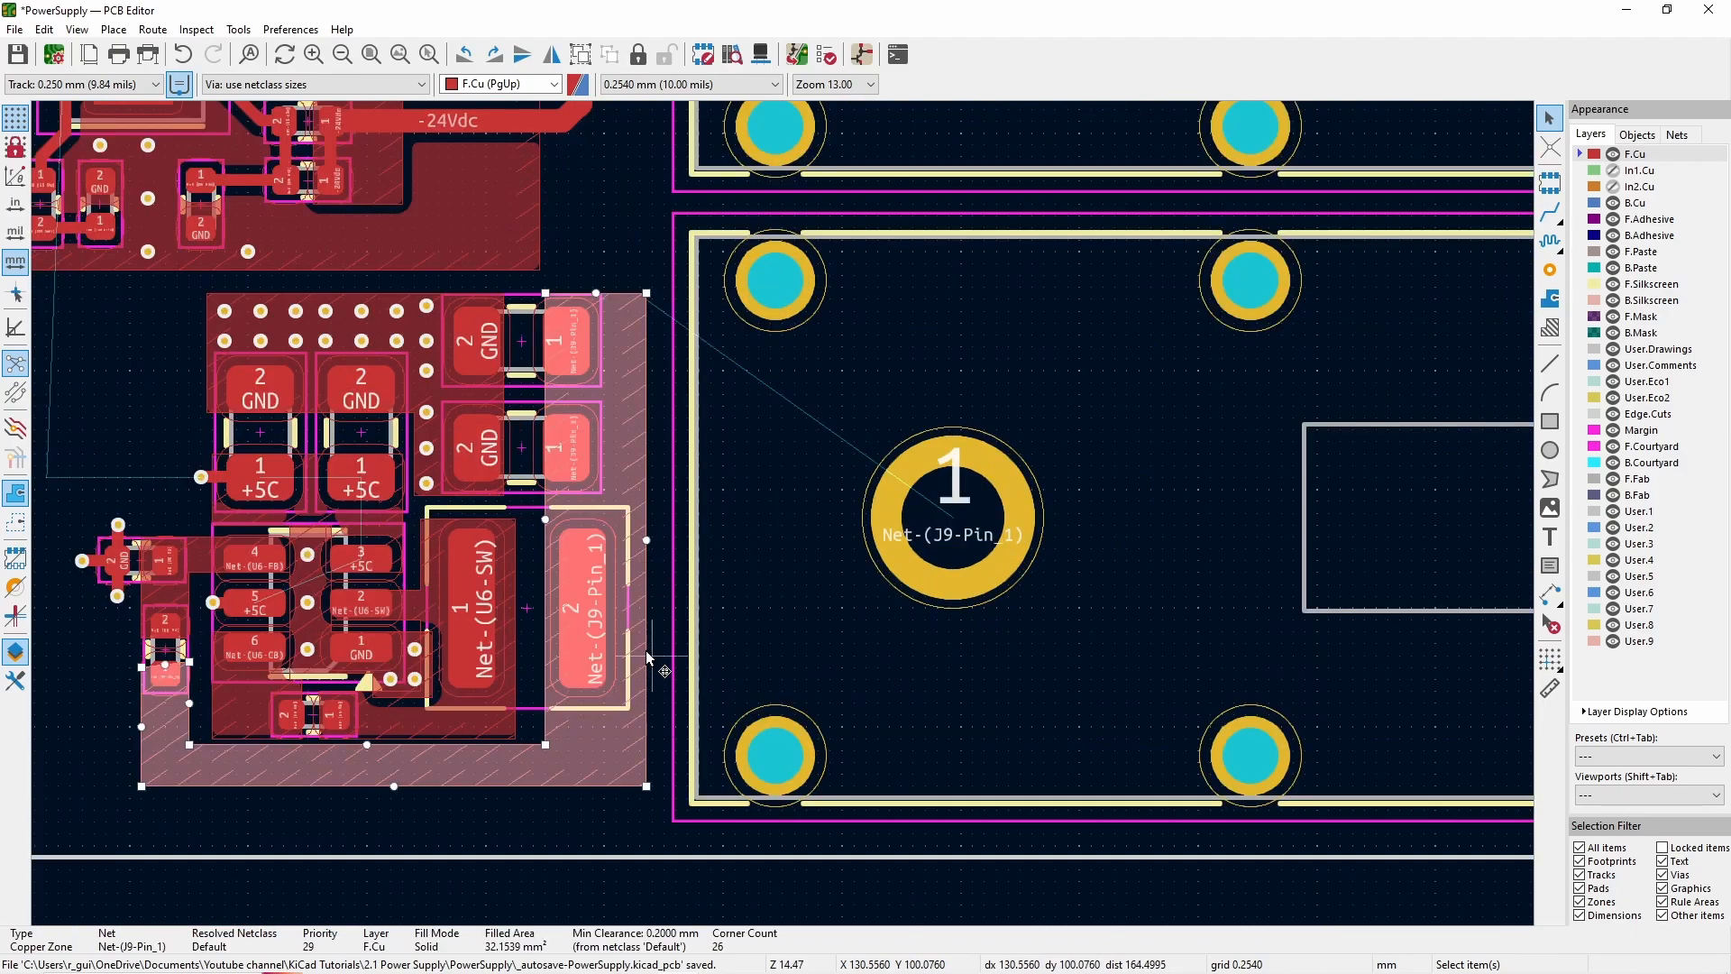
{"action": "mouse_move", "coordinate": [654, 495]}
{"action": "left_mouse_down"}
{"action": "mouse_move", "coordinate": [1094, 680]}
{"action": "mouse_move", "coordinate": [1079, 372]}
{"action": "left_mouse_up"}
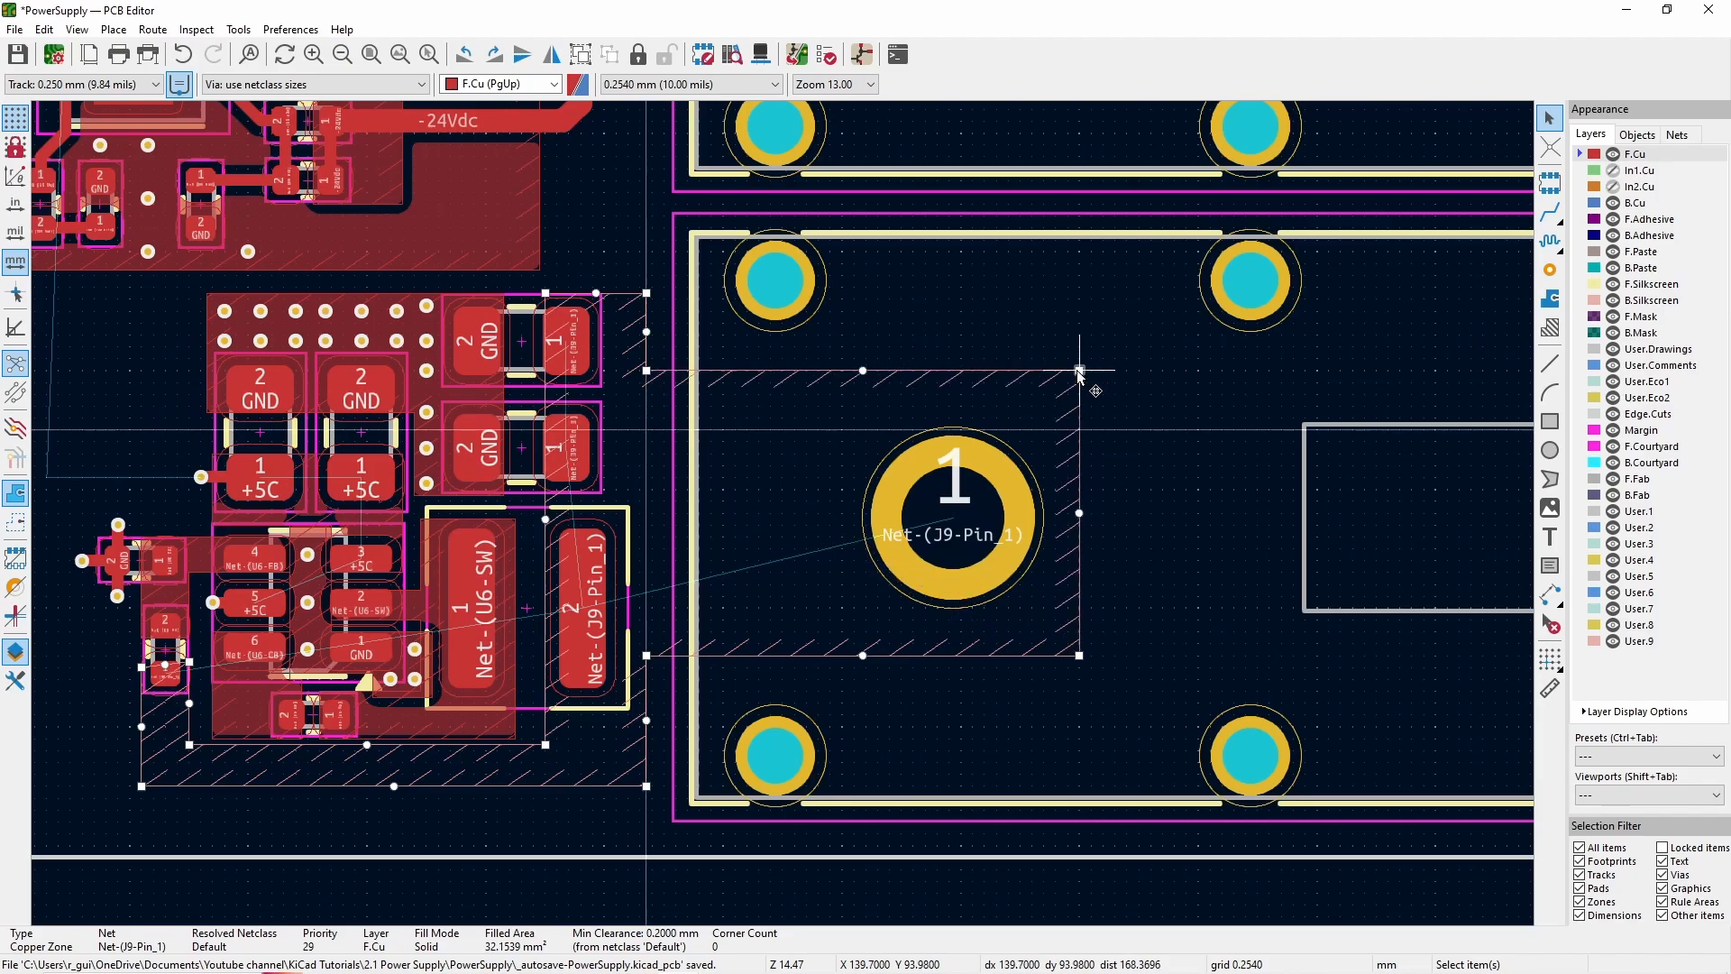
- Draw a -24Vdc copper zone on F.Cu from the -24Vdc capacitor pad around the -24Vdc banana socket pad, and refill all zones
{"action": "scroll", "coordinate": [969, 274], "scroll_direction": "down", "scroll_amount": 2}
{"action": "scroll", "coordinate": [687, 238], "scroll_direction": "up", "scroll_amount": 2}
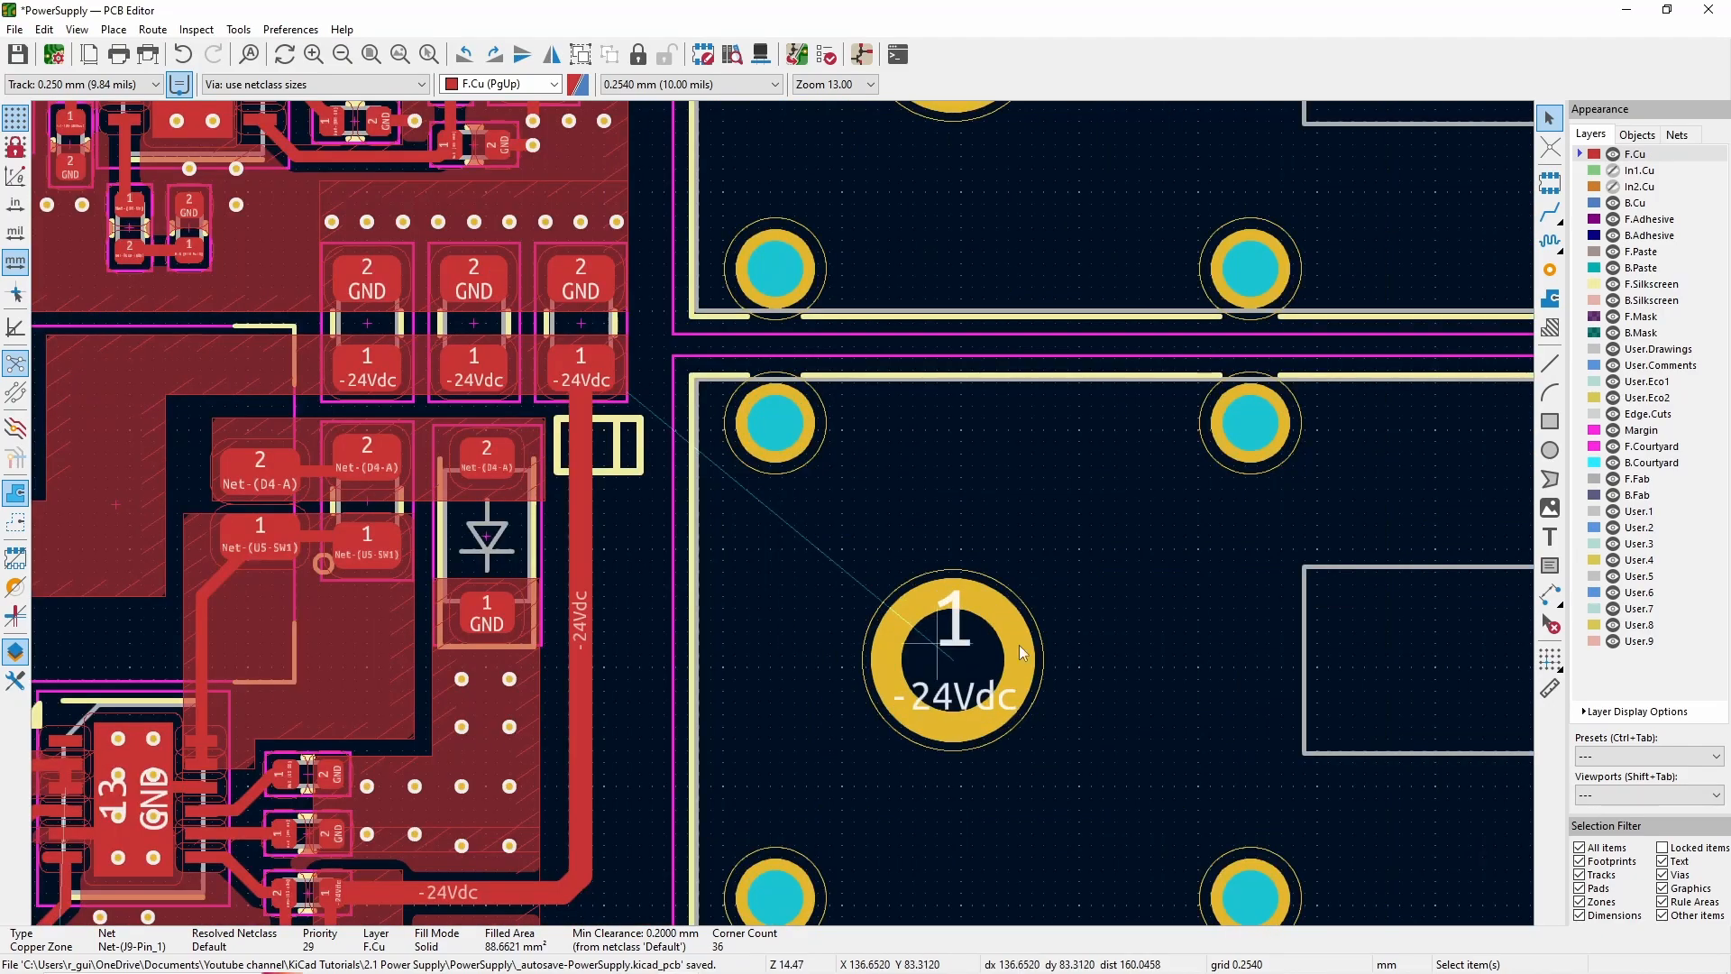
{"action": "left_click", "coordinate": [547, 347]}
{"action": "type", "text": "-24v"}
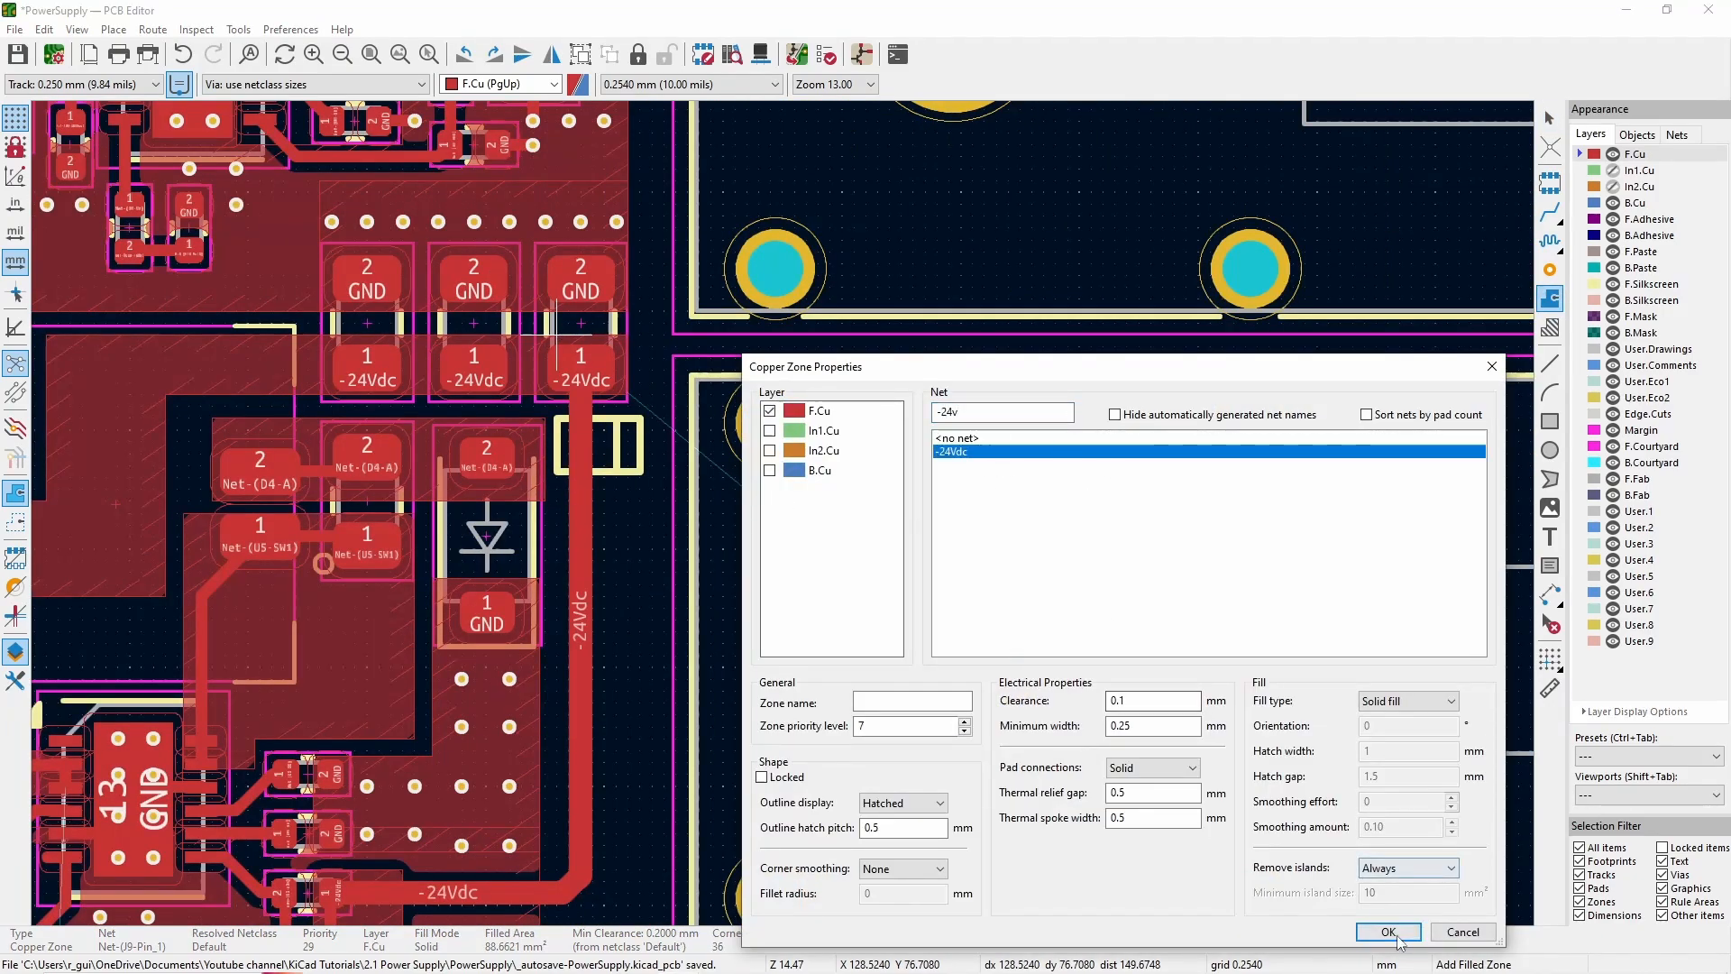
{"action": "left_click", "coordinate": [1397, 936]}
{"action": "left_click", "coordinate": [676, 335]}
{"action": "left_click", "coordinate": [677, 514]}
{"action": "left_click", "coordinate": [1091, 514]}
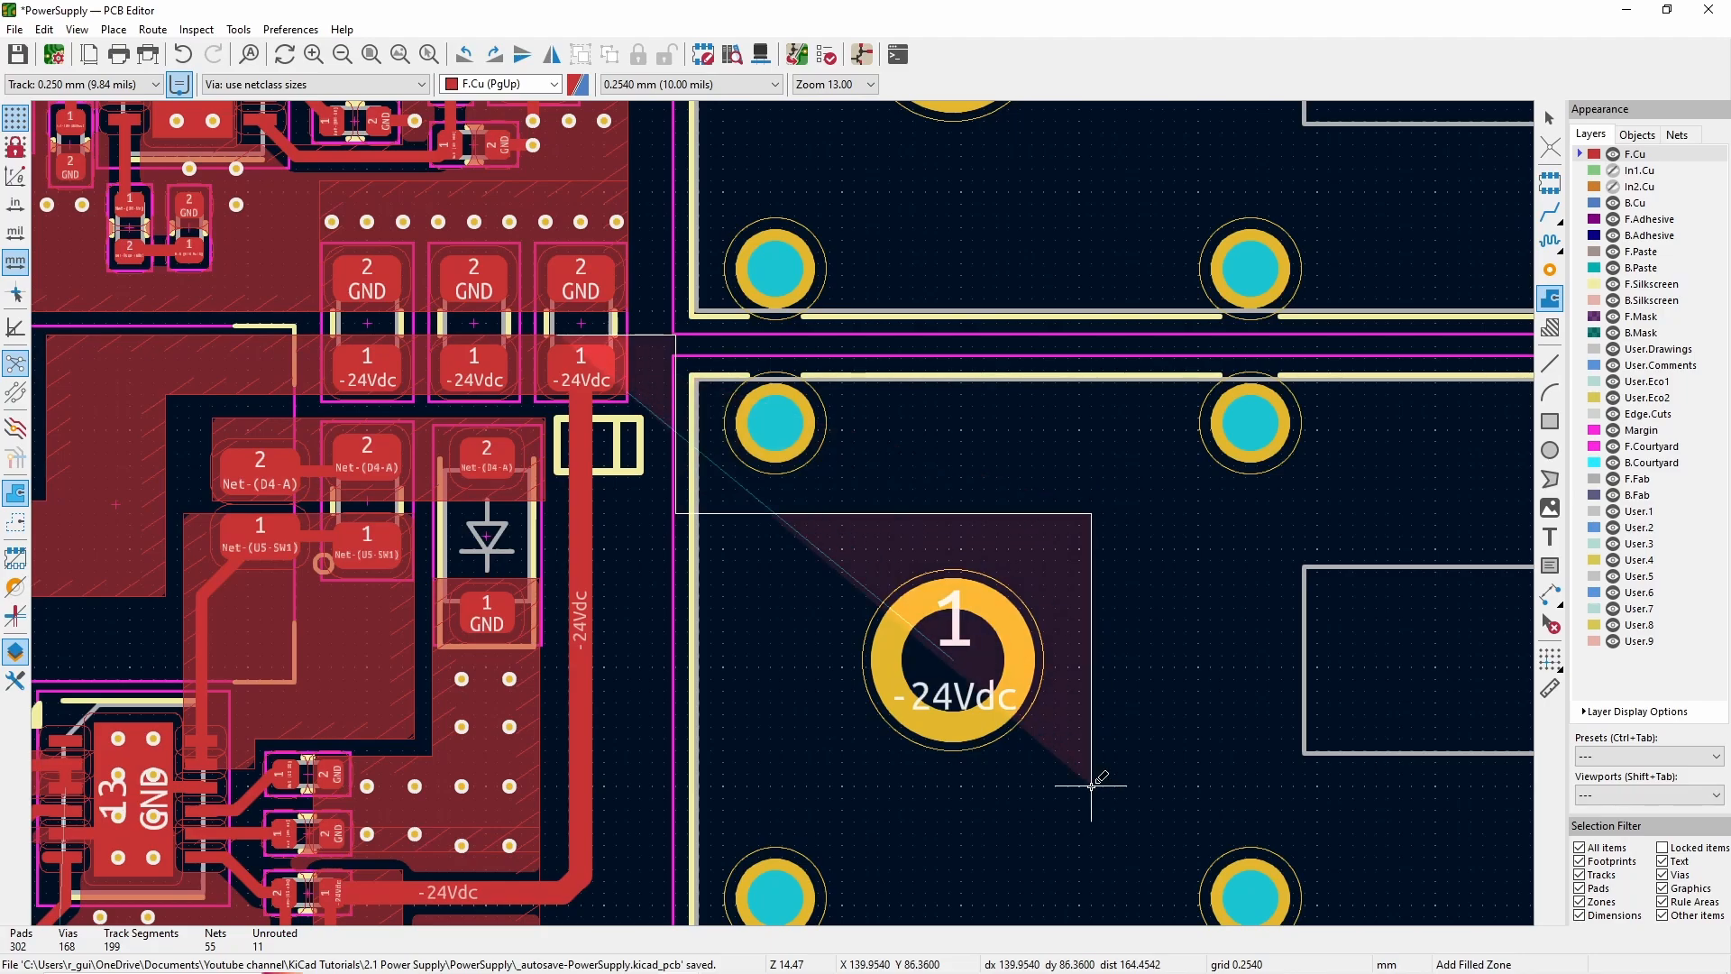
{"action": "left_click", "coordinate": [1079, 786]}
{"action": "double_click", "coordinate": [557, 785]}
{"action": "key", "text": "b"}
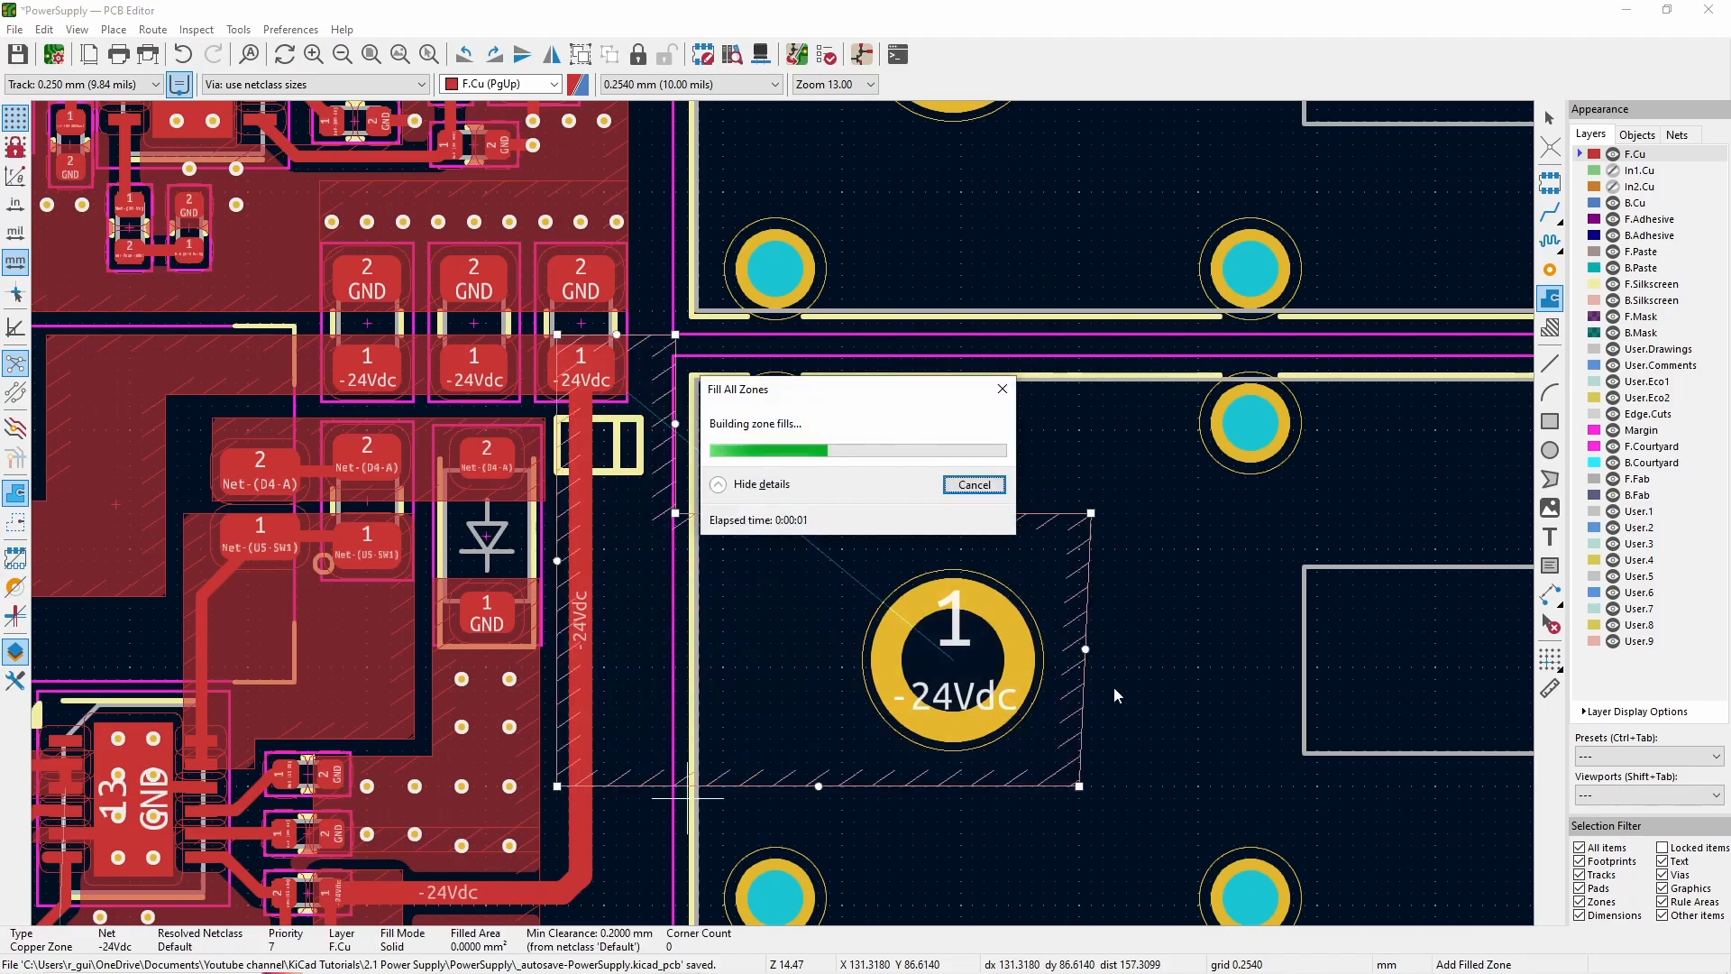
- Straighten the -24Vdc zone's slanted edge beyond the socket pad by aligning its upper corner with the lower one
{"action": "key", "text": "Escape"}
{"action": "key", "text": "Escape"}
{"action": "left_click", "coordinate": [1090, 516]}
{"action": "left_click_drag", "start_coordinate": [1091, 515], "coordinate": [1079, 515]}
{"action": "left_click", "coordinate": [1149, 548]}
- Extend the +24Vdc zone's outline from the two +24Vdc capacitors towards the +24Vdc banana socket pad, and refill all zones
{"action": "scroll", "coordinate": [1149, 544], "scroll_direction": "down", "scroll_amount": 2}
{"action": "scroll", "coordinate": [830, 538], "scroll_direction": "up", "scroll_amount": 4}
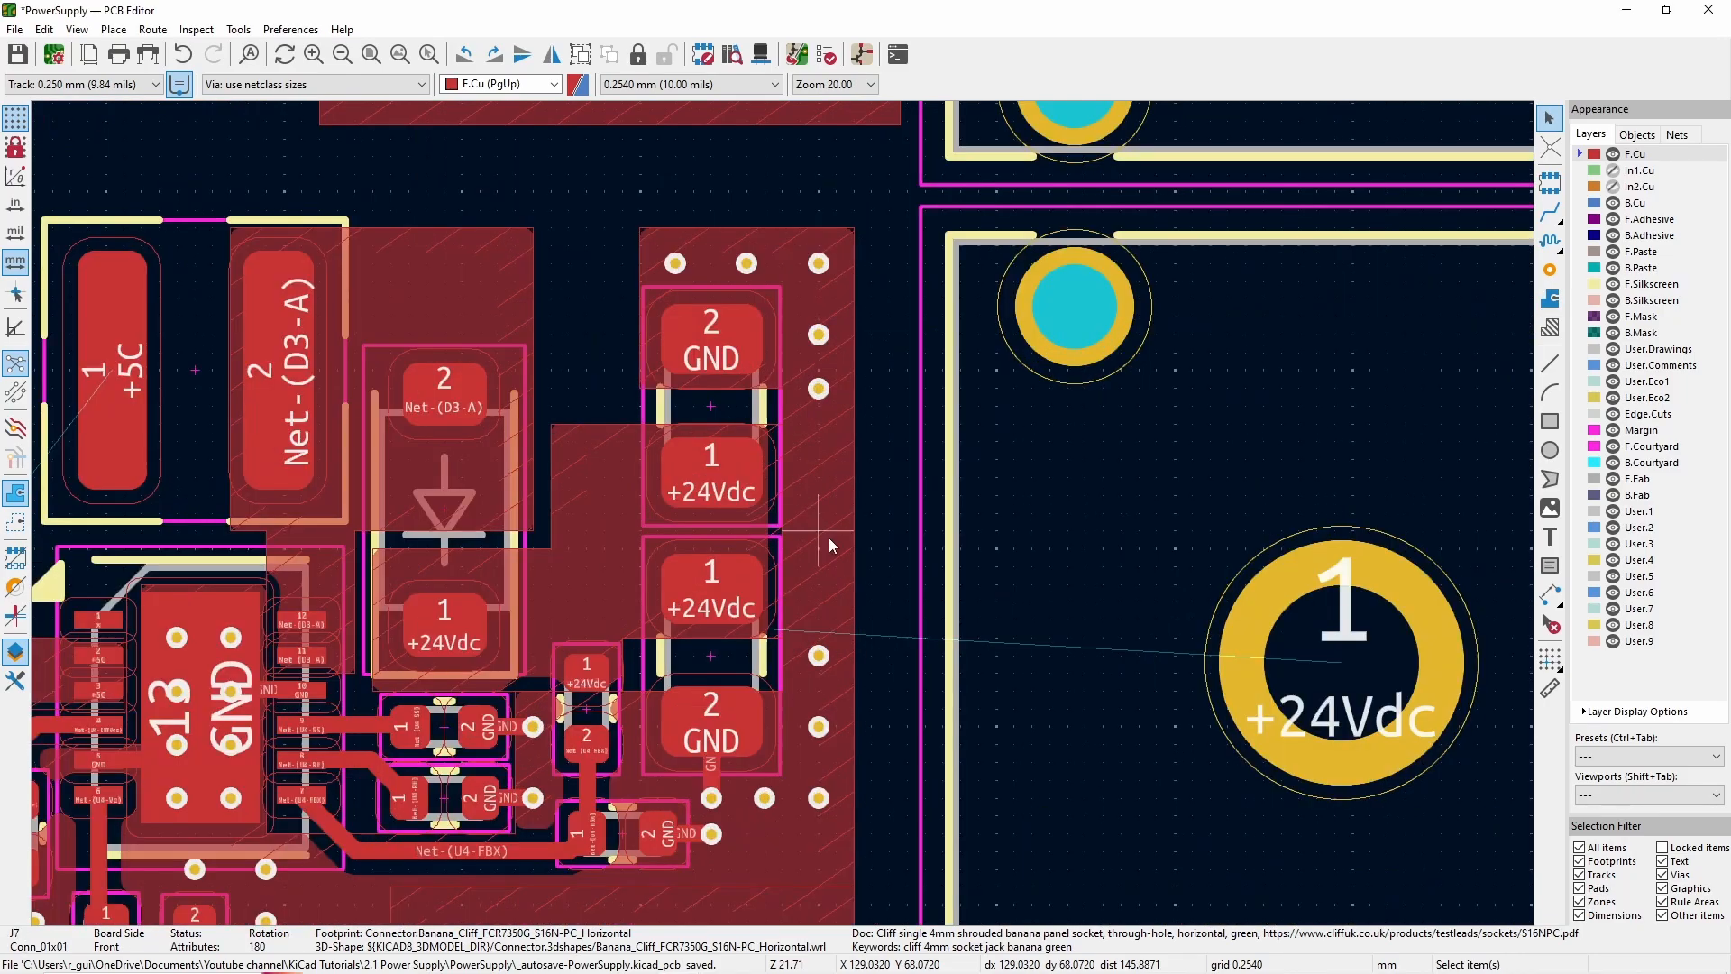
{"action": "left_click", "coordinate": [816, 469]}
{"action": "left_click", "coordinate": [1135, 644]}
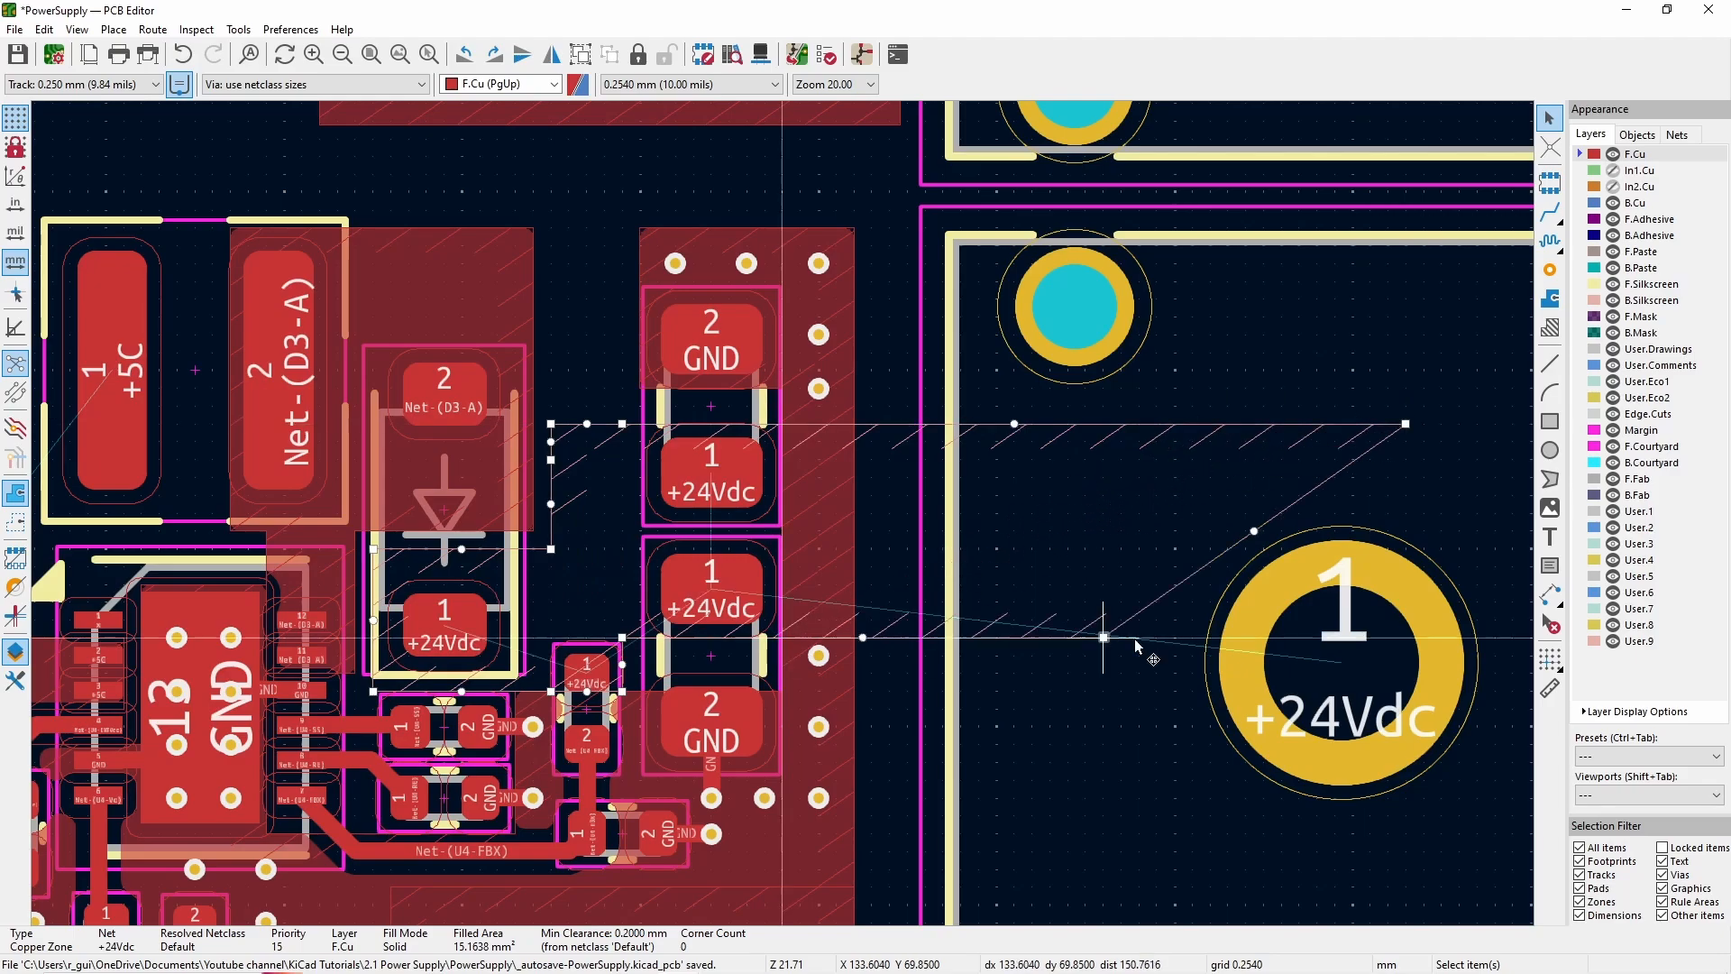
{"action": "key", "text": "b"}
- Check the +24Vdc zone's properties, lower the priority of the GND zone around the capacitors, and refill all zones
{"action": "key", "text": "e"}
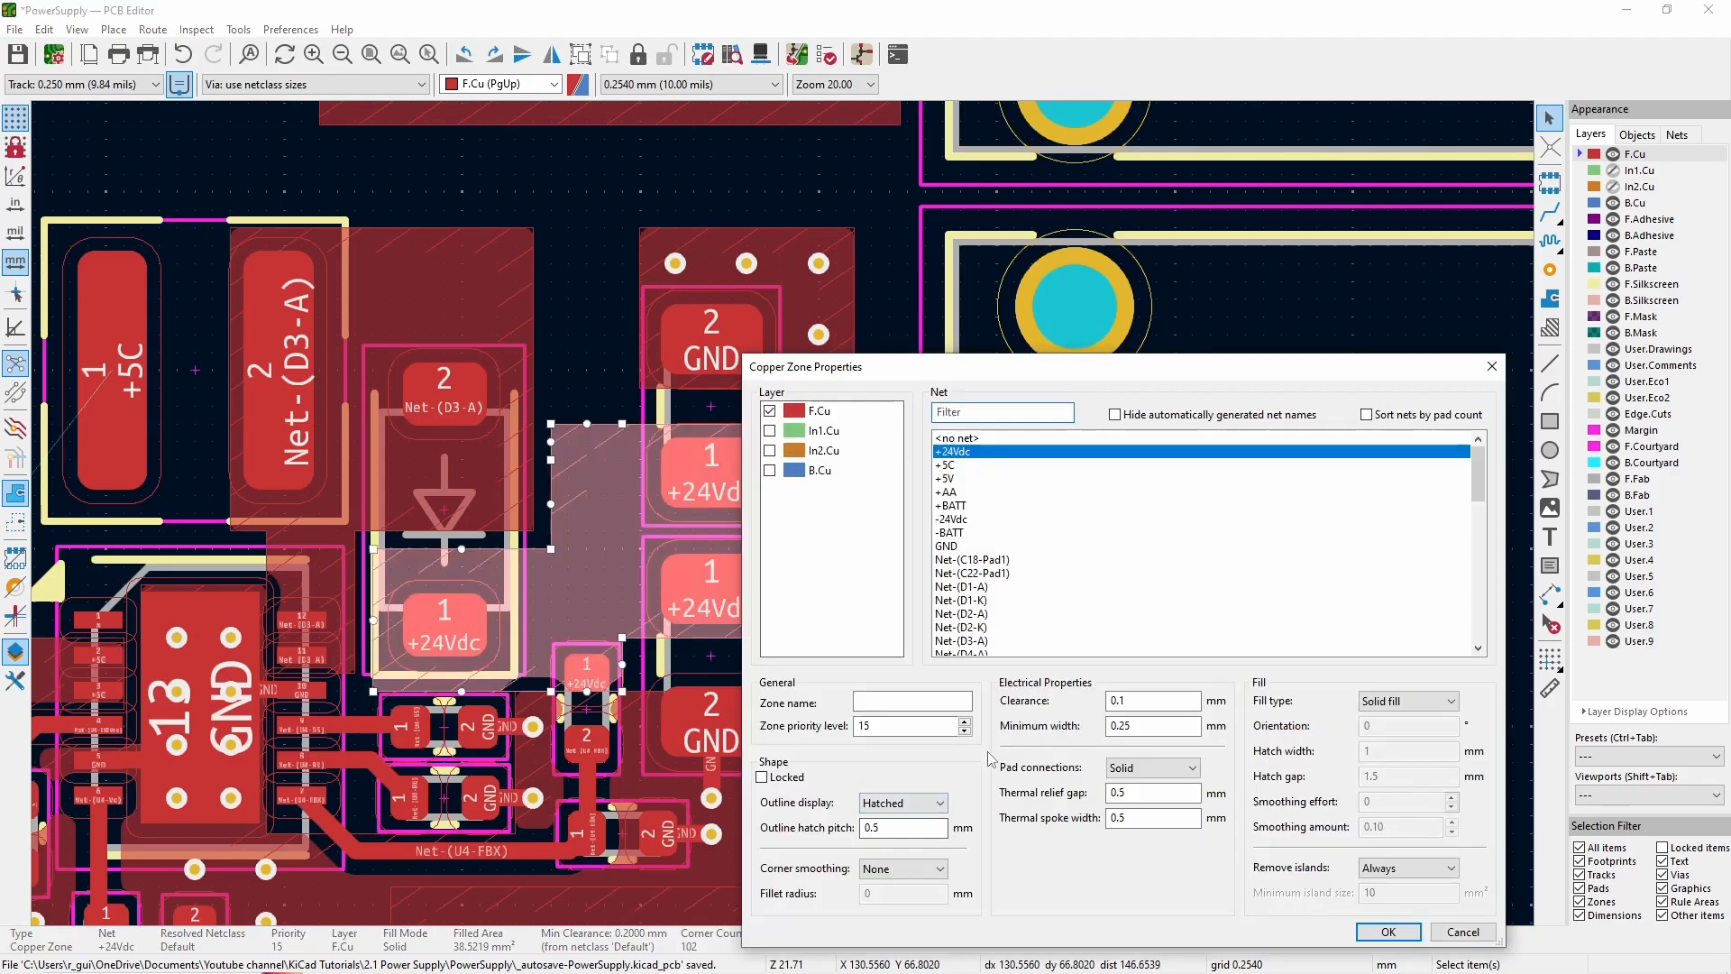
{"action": "left_click", "coordinate": [1389, 932]}
{"action": "left_click", "coordinate": [850, 282]}
{"action": "key", "text": "e"}
{"action": "left_click", "coordinate": [966, 732]}
{"action": "left_click", "coordinate": [1393, 933]}
{"action": "left_click", "coordinate": [913, 719]}
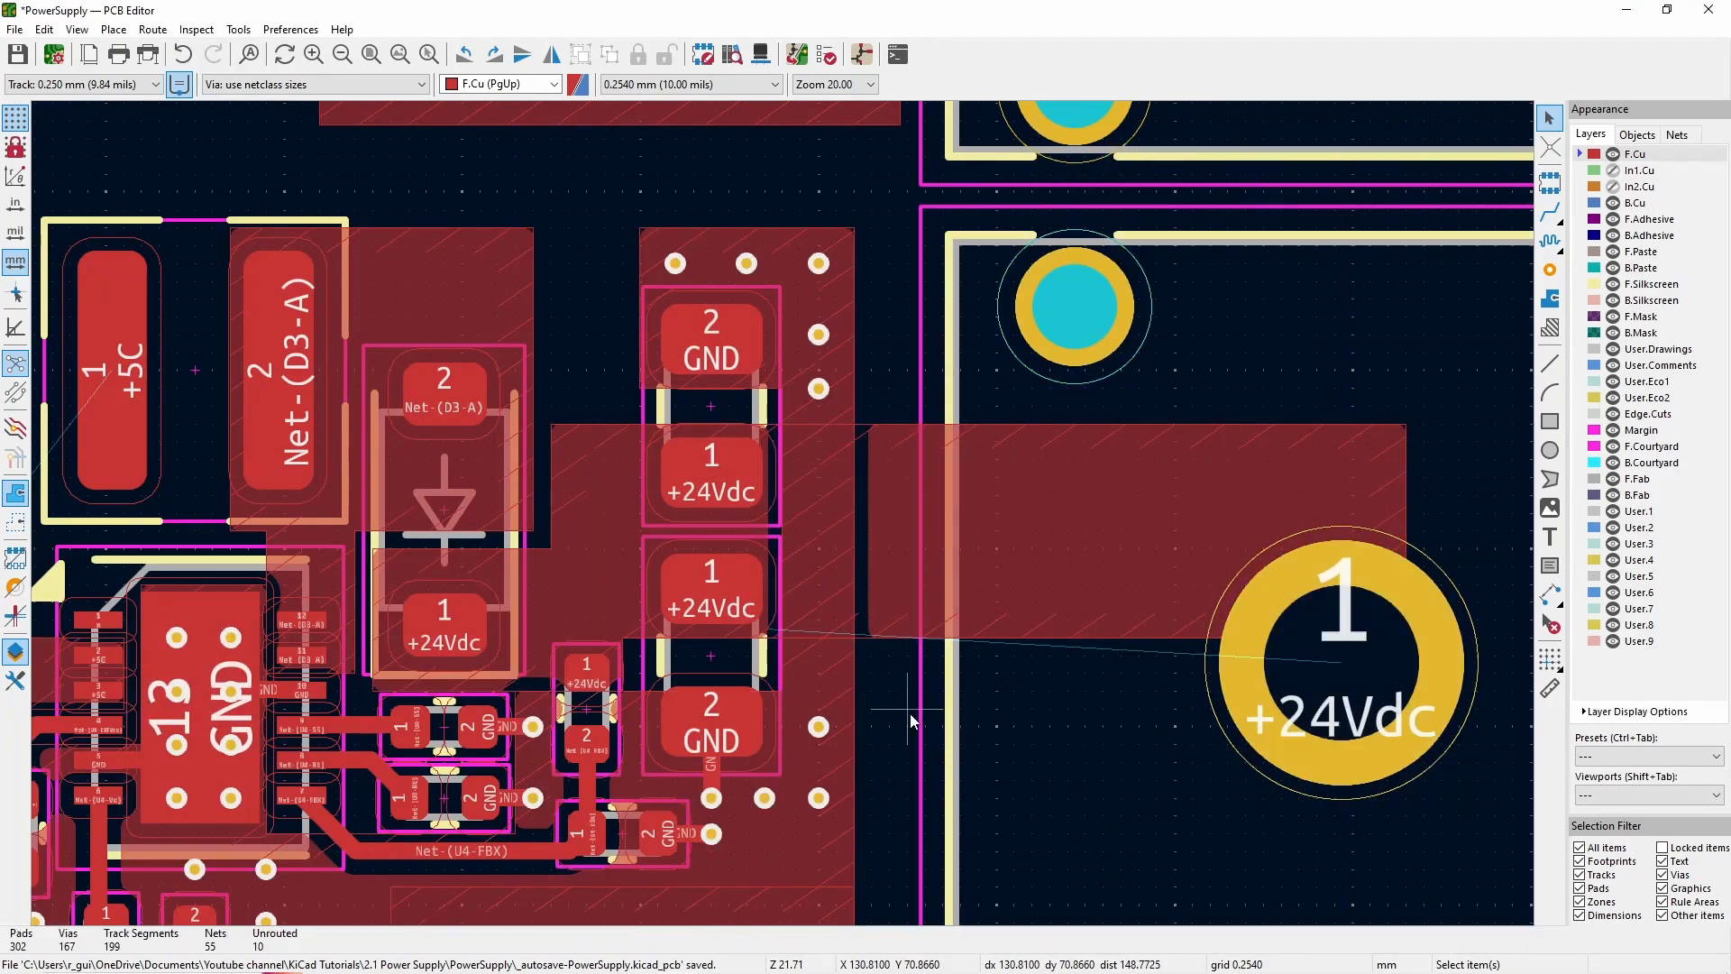
{"action": "key", "text": "b"}
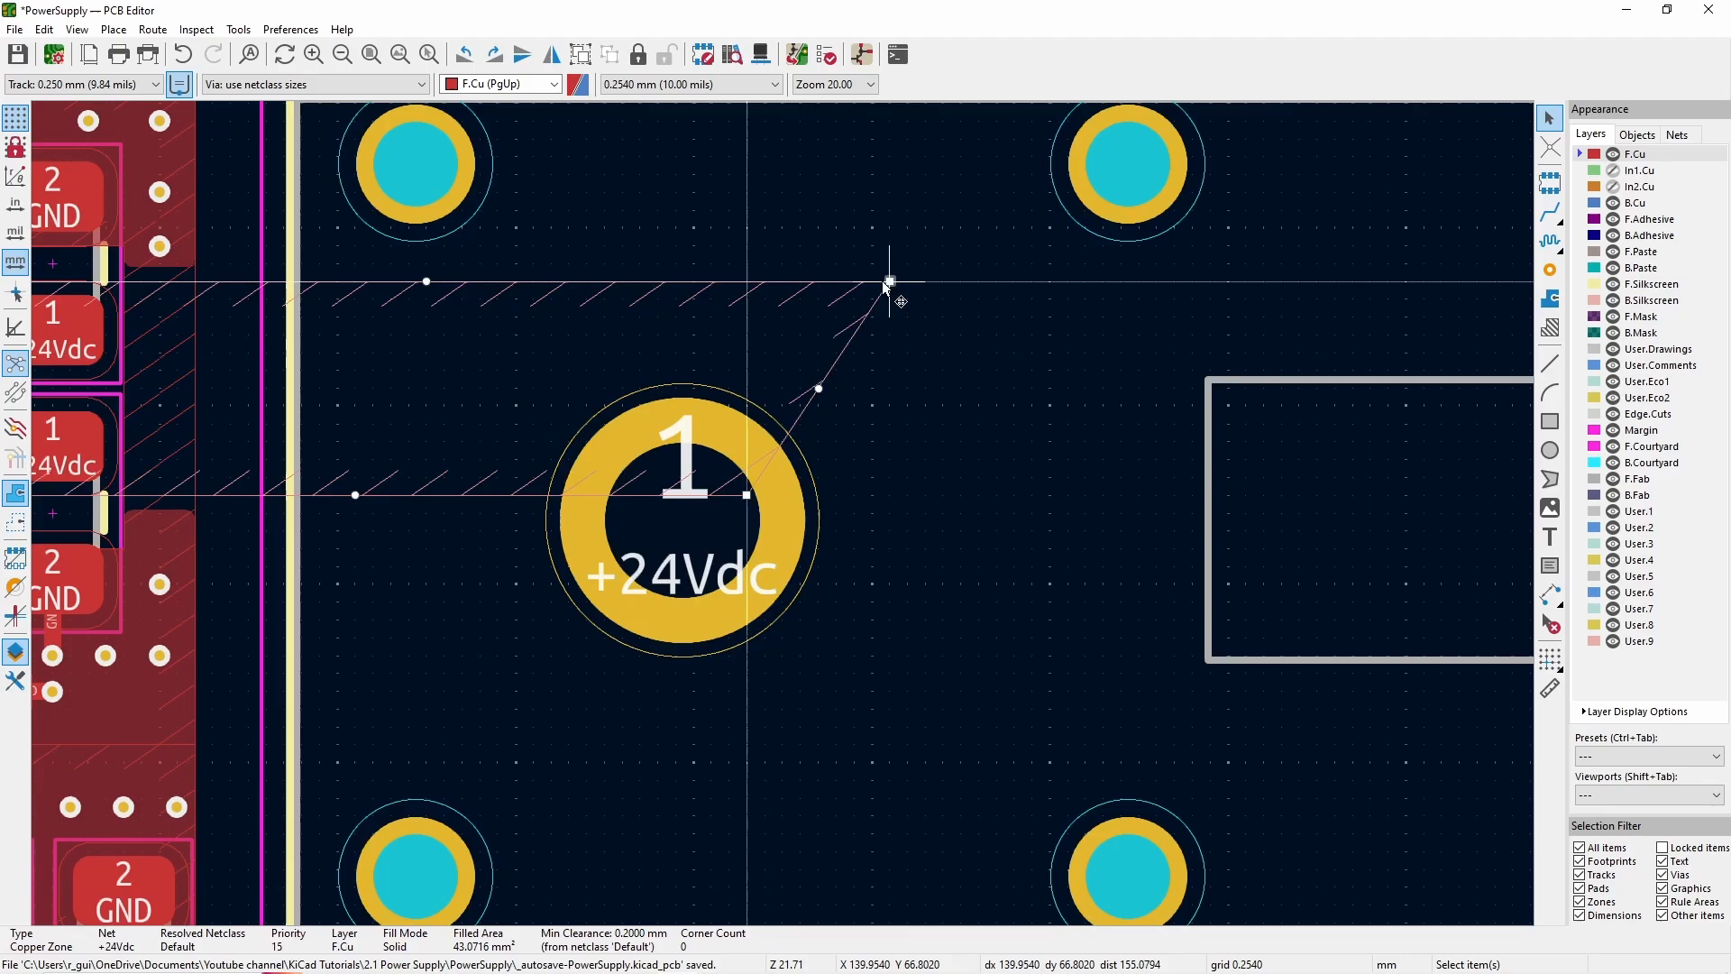
- Square off the +24Vdc zone's end and add corners so it encloses the whole +24Vdc socket pad, and refill all zones
{"action": "left_click_drag", "start_coordinate": [885, 278], "coordinate": [872, 282]}
{"action": "left_click_drag", "start_coordinate": [746, 495], "coordinate": [872, 494]}
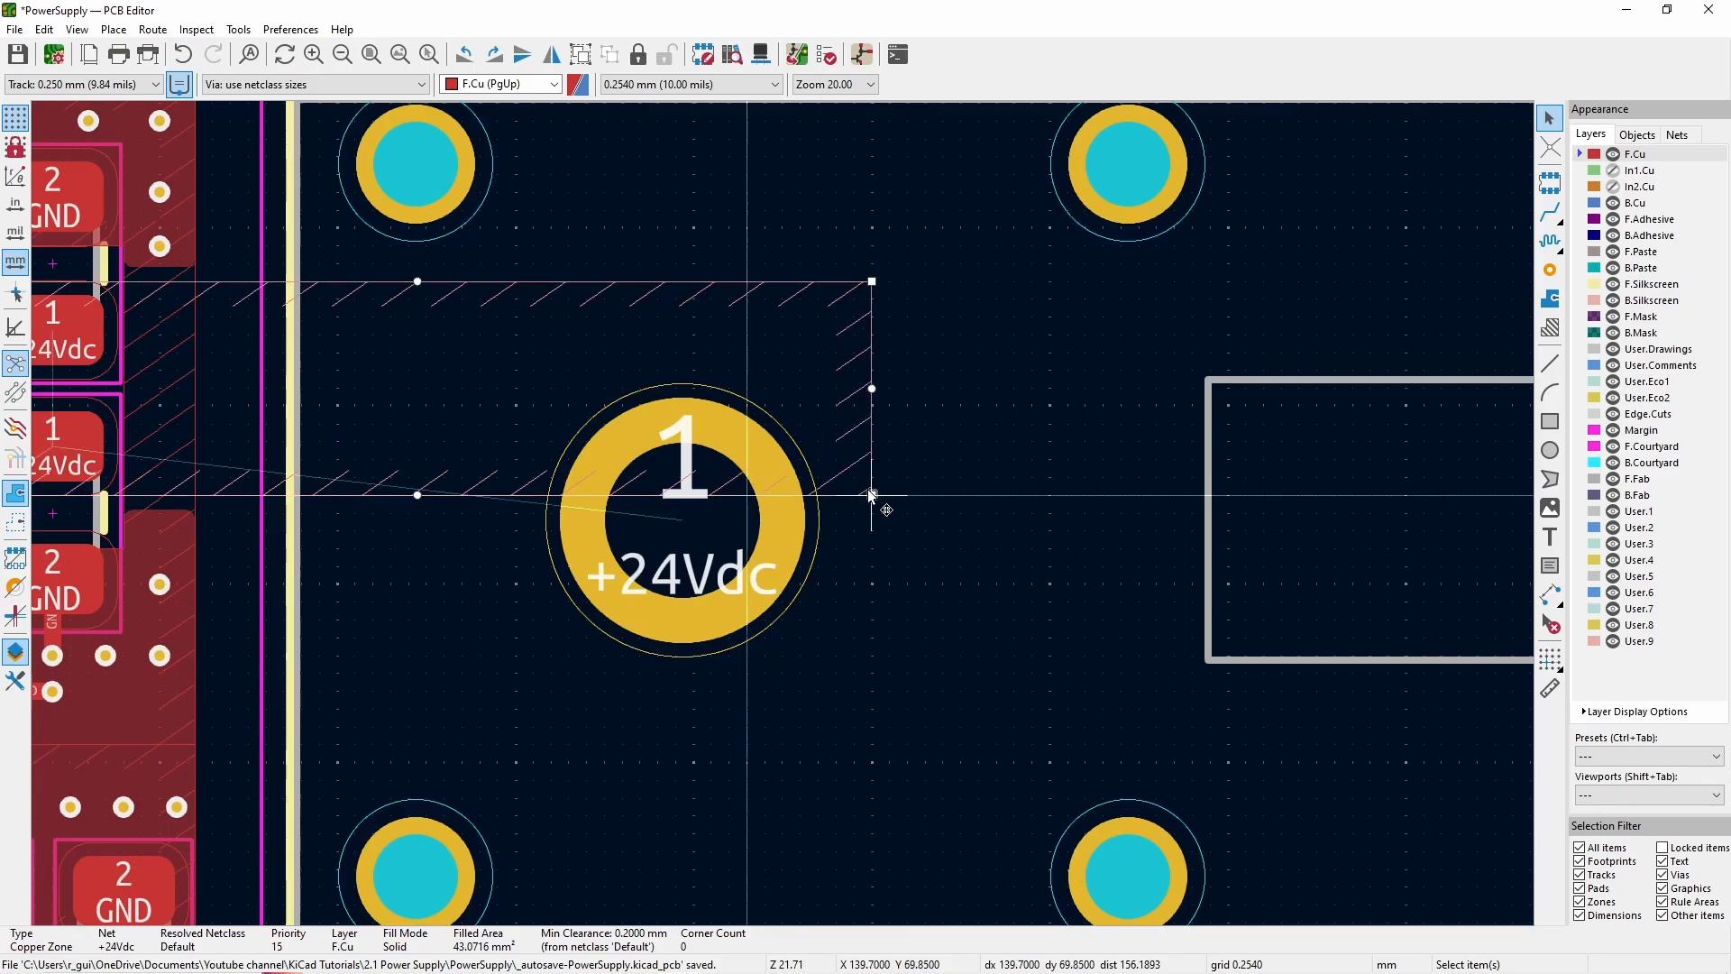
{"action": "key", "text": "Insert"}
{"action": "key", "text": "Insert"}
{"action": "left_click_drag", "start_coordinate": [371, 495], "coordinate": [266, 727]}
{"action": "left_click_drag", "start_coordinate": [872, 495], "coordinate": [872, 727]}
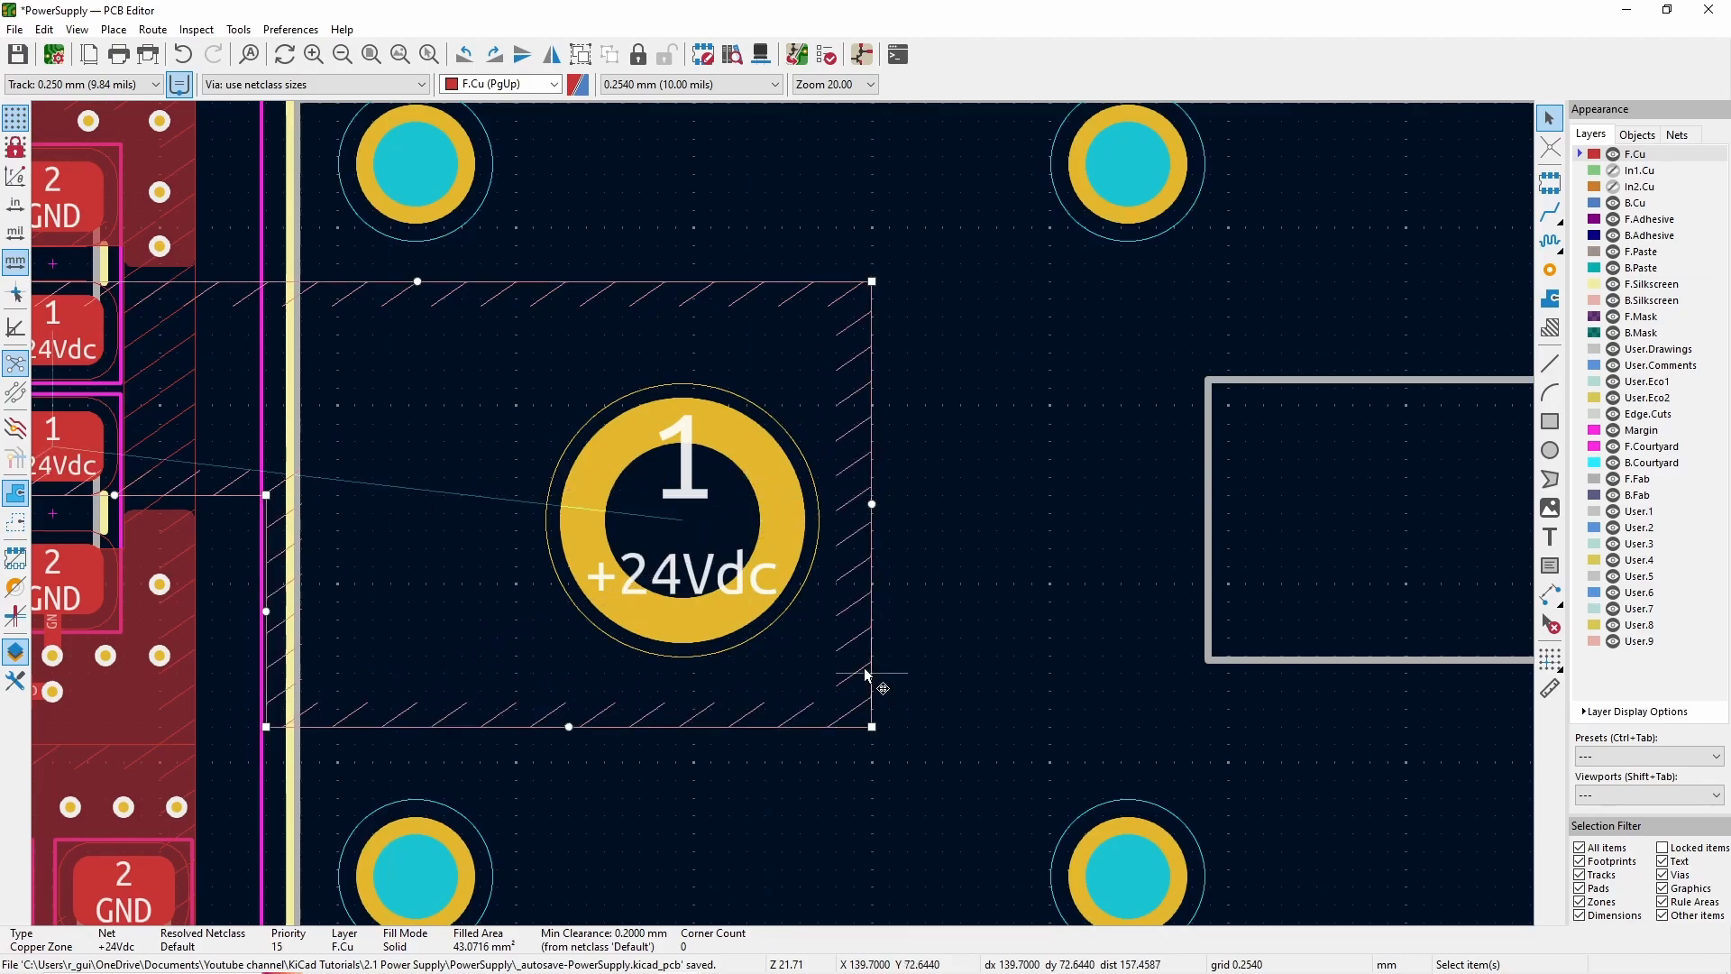
{"action": "key", "text": "b"}
{"action": "scroll", "coordinate": [722, 560], "scroll_direction": "down", "scroll_amount": 4}
{"action": "left_click", "coordinate": [997, 428]}
{"action": "scroll", "coordinate": [732, 898], "scroll_direction": "up", "scroll_amount": 1}
{"action": "scroll", "coordinate": [801, 501], "scroll_direction": "down", "scroll_amount": 2}
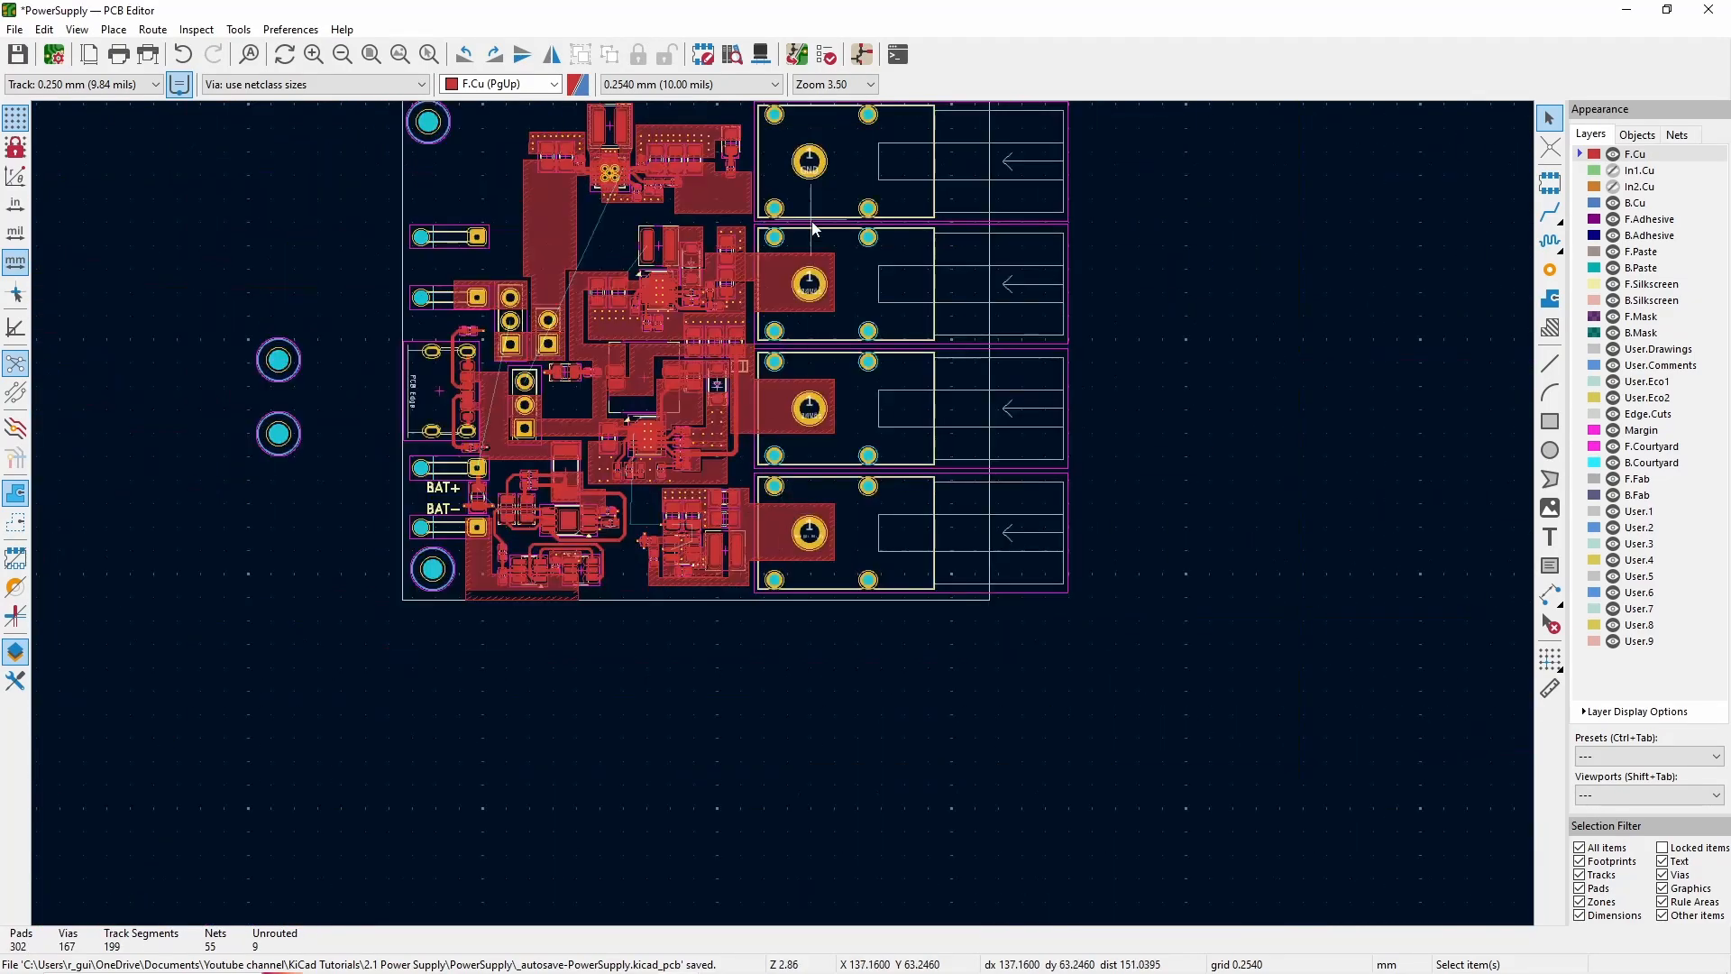
- Show the In1.Cu and In2.Cu inner copper layers on the board
{"action": "scroll", "coordinate": [756, 539], "scroll_direction": "up", "scroll_amount": 3}
{"action": "scroll", "coordinate": [777, 507], "scroll_direction": "down", "scroll_amount": 4}
{"action": "scroll", "coordinate": [772, 588], "scroll_direction": "down", "scroll_amount": 1}
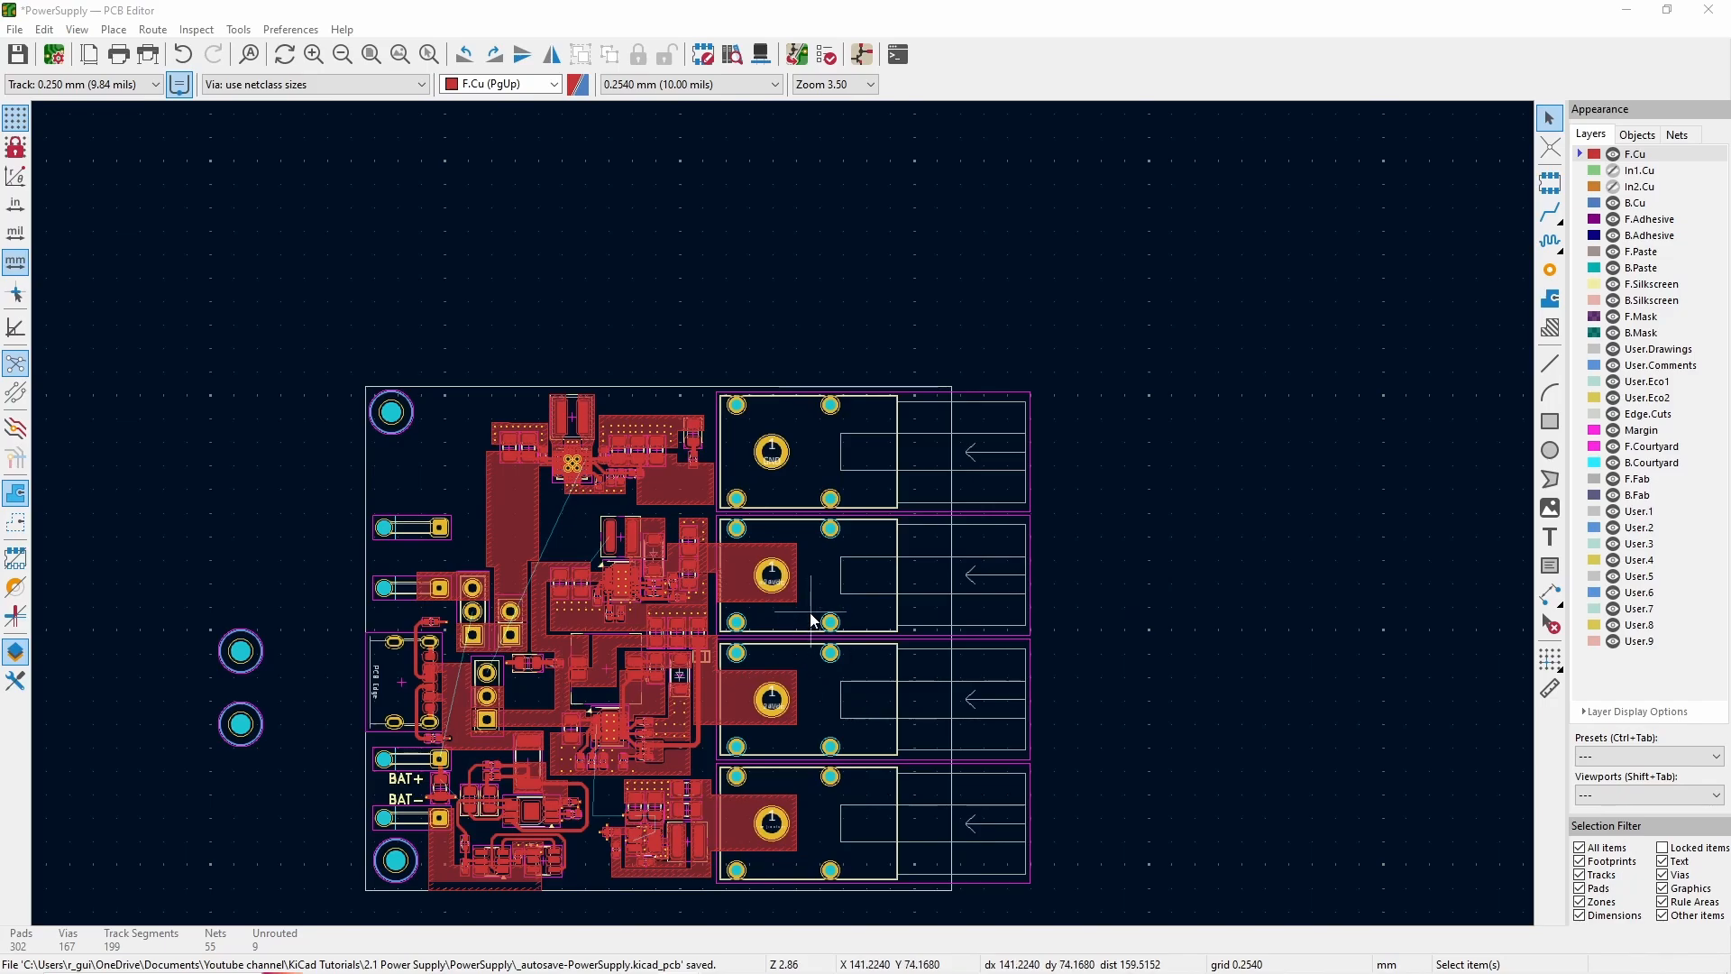
{"action": "scroll", "coordinate": [519, 705], "scroll_direction": "up", "scroll_amount": 1}
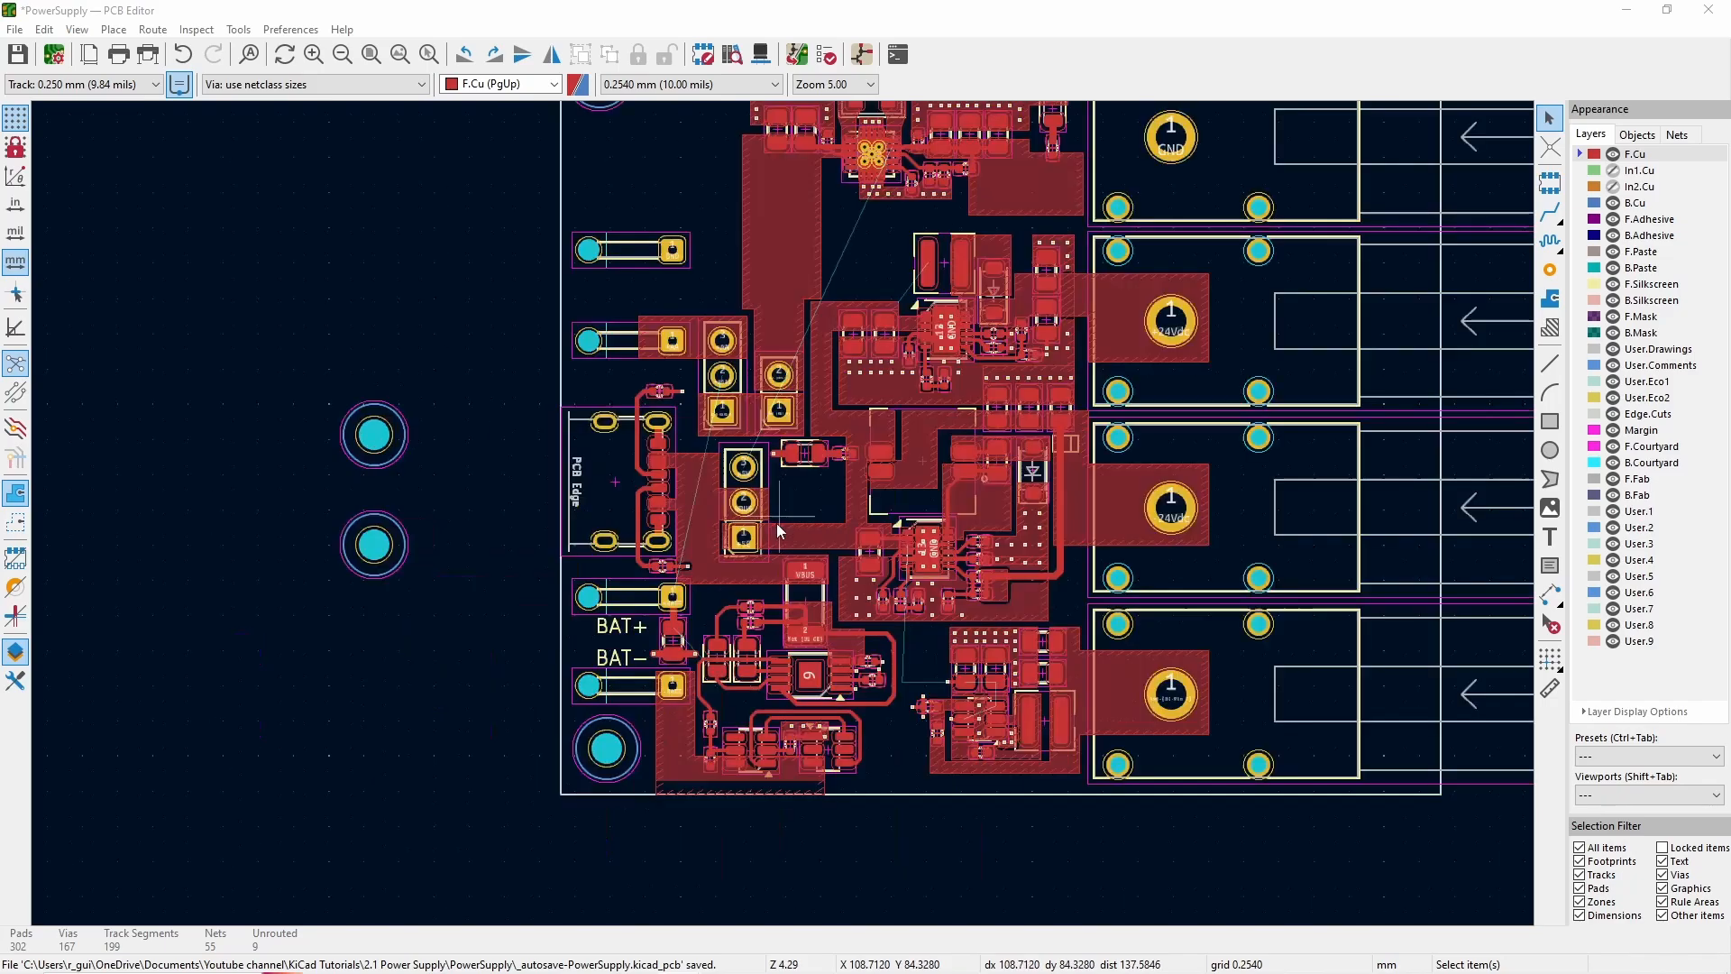
{"action": "scroll", "coordinate": [756, 539], "scroll_direction": "up", "scroll_amount": 2}
{"action": "left_click", "coordinate": [1614, 171]}
{"action": "left_click", "coordinate": [1613, 187]}
- Align the left edge of the In1.Cu GND zone with the board outline's left edge
{"action": "scroll", "coordinate": [1186, 356], "scroll_direction": "down", "scroll_amount": 1}
{"action": "left_click", "coordinate": [351, 239]}
{"action": "left_click_drag", "start_coordinate": [351, 239], "coordinate": [205, 329]}
{"action": "left_click", "coordinate": [350, 239]}
{"action": "left_click", "coordinate": [178, 293]}
{"action": "scroll", "coordinate": [1173, 311], "scroll_direction": "down", "scroll_amount": 1}
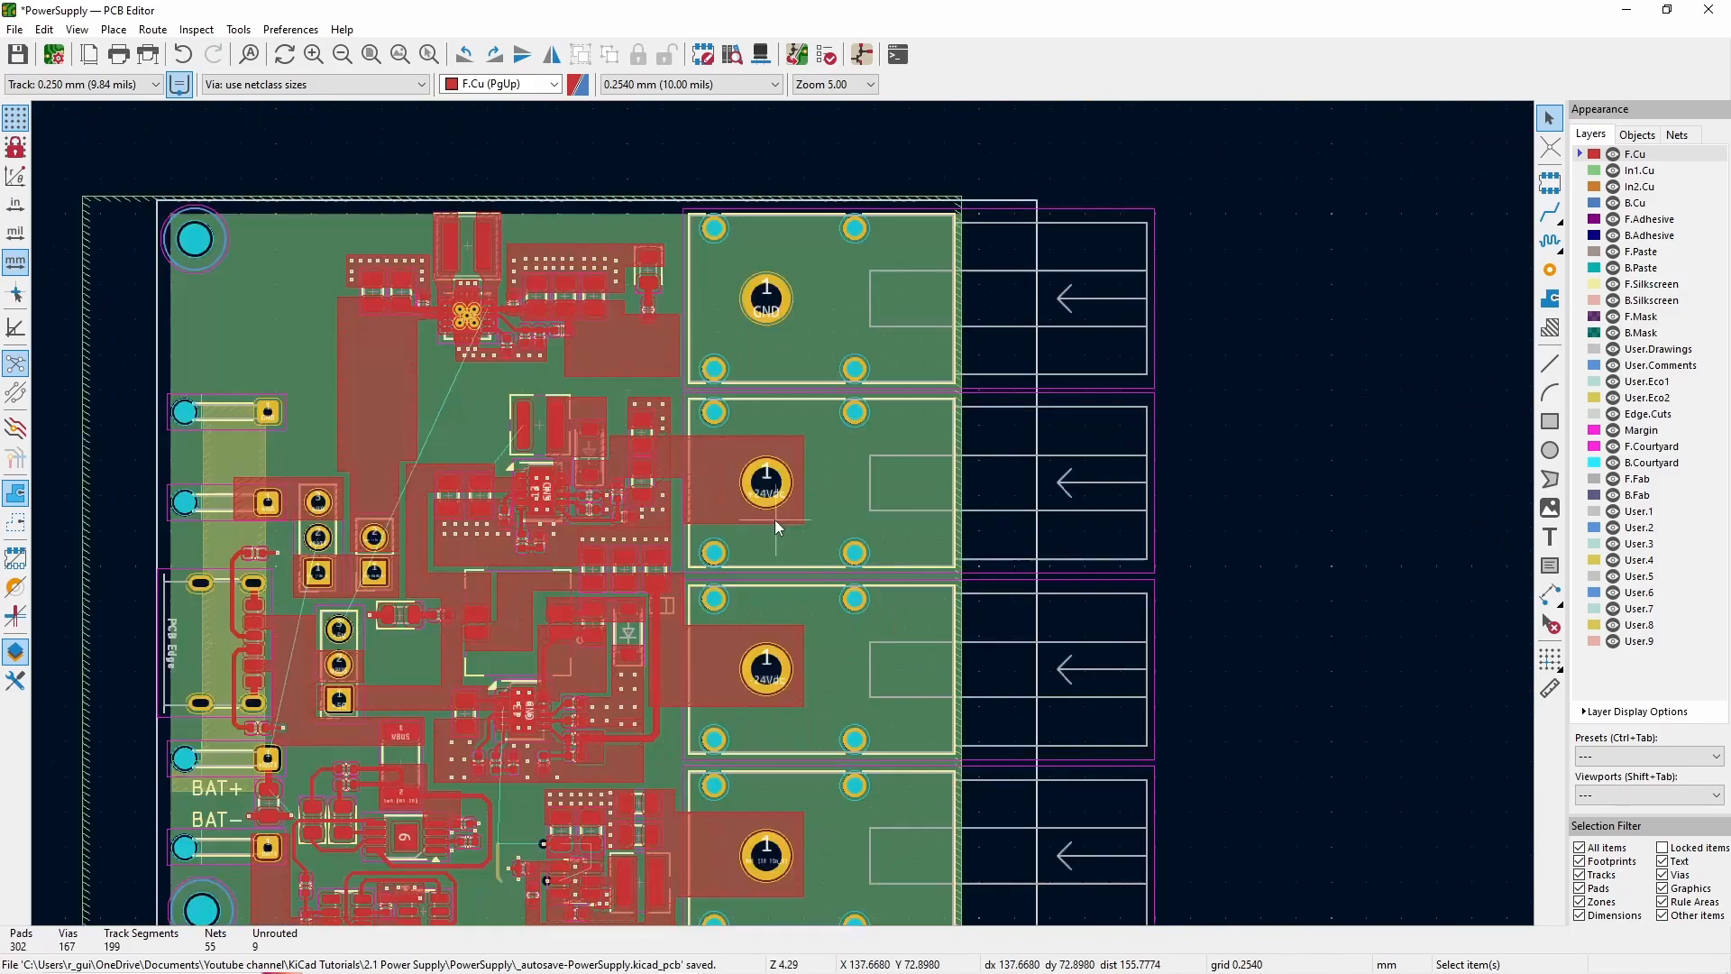
{"action": "left_click", "coordinate": [88, 200]}
{"action": "left_click_drag", "start_coordinate": [87, 197], "coordinate": [156, 197]}
- Move the right-side corners of the In1.Cu GND zone to the board outline's right edge and refill all zones
{"action": "scroll", "coordinate": [180, 911], "scroll_direction": "up", "scroll_amount": 2}
{"action": "left_click_drag", "start_coordinate": [566, 495], "coordinate": [951, 561]}
{"action": "scroll", "coordinate": [716, 499], "scroll_direction": "down", "scroll_amount": 3}
{"action": "scroll", "coordinate": [1313, 511], "scroll_direction": "up", "scroll_amount": 4}
{"action": "scroll", "coordinate": [952, 560], "scroll_direction": "down", "scroll_amount": 5}
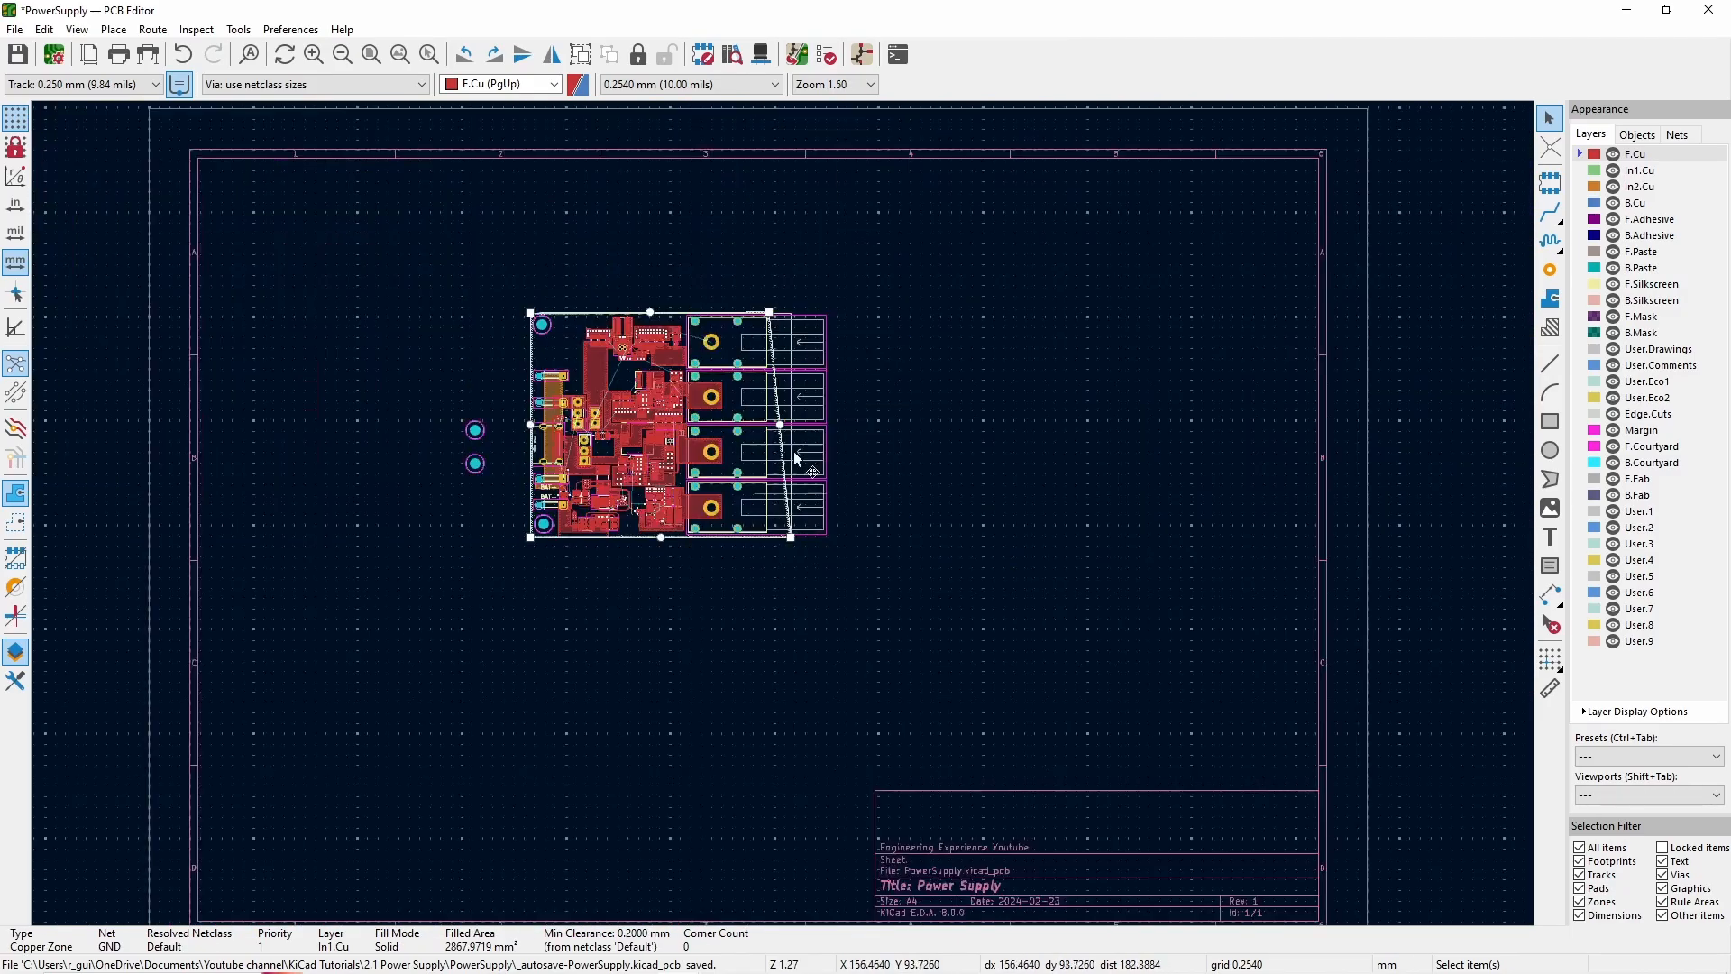
{"action": "scroll", "coordinate": [784, 321], "scroll_direction": "up", "scroll_amount": 6}
{"action": "left_click_drag", "start_coordinate": [478, 390], "coordinate": [919, 378]}
{"action": "left_click", "coordinate": [965, 326]}
{"action": "key", "text": "b"}
{"action": "scroll", "coordinate": [963, 343], "scroll_direction": "down", "scroll_amount": 5}
{"action": "scroll", "coordinate": [1005, 689], "scroll_direction": "down", "scroll_amount": 1}
{"action": "scroll", "coordinate": [541, 613], "scroll_direction": "up", "scroll_amount": 1}
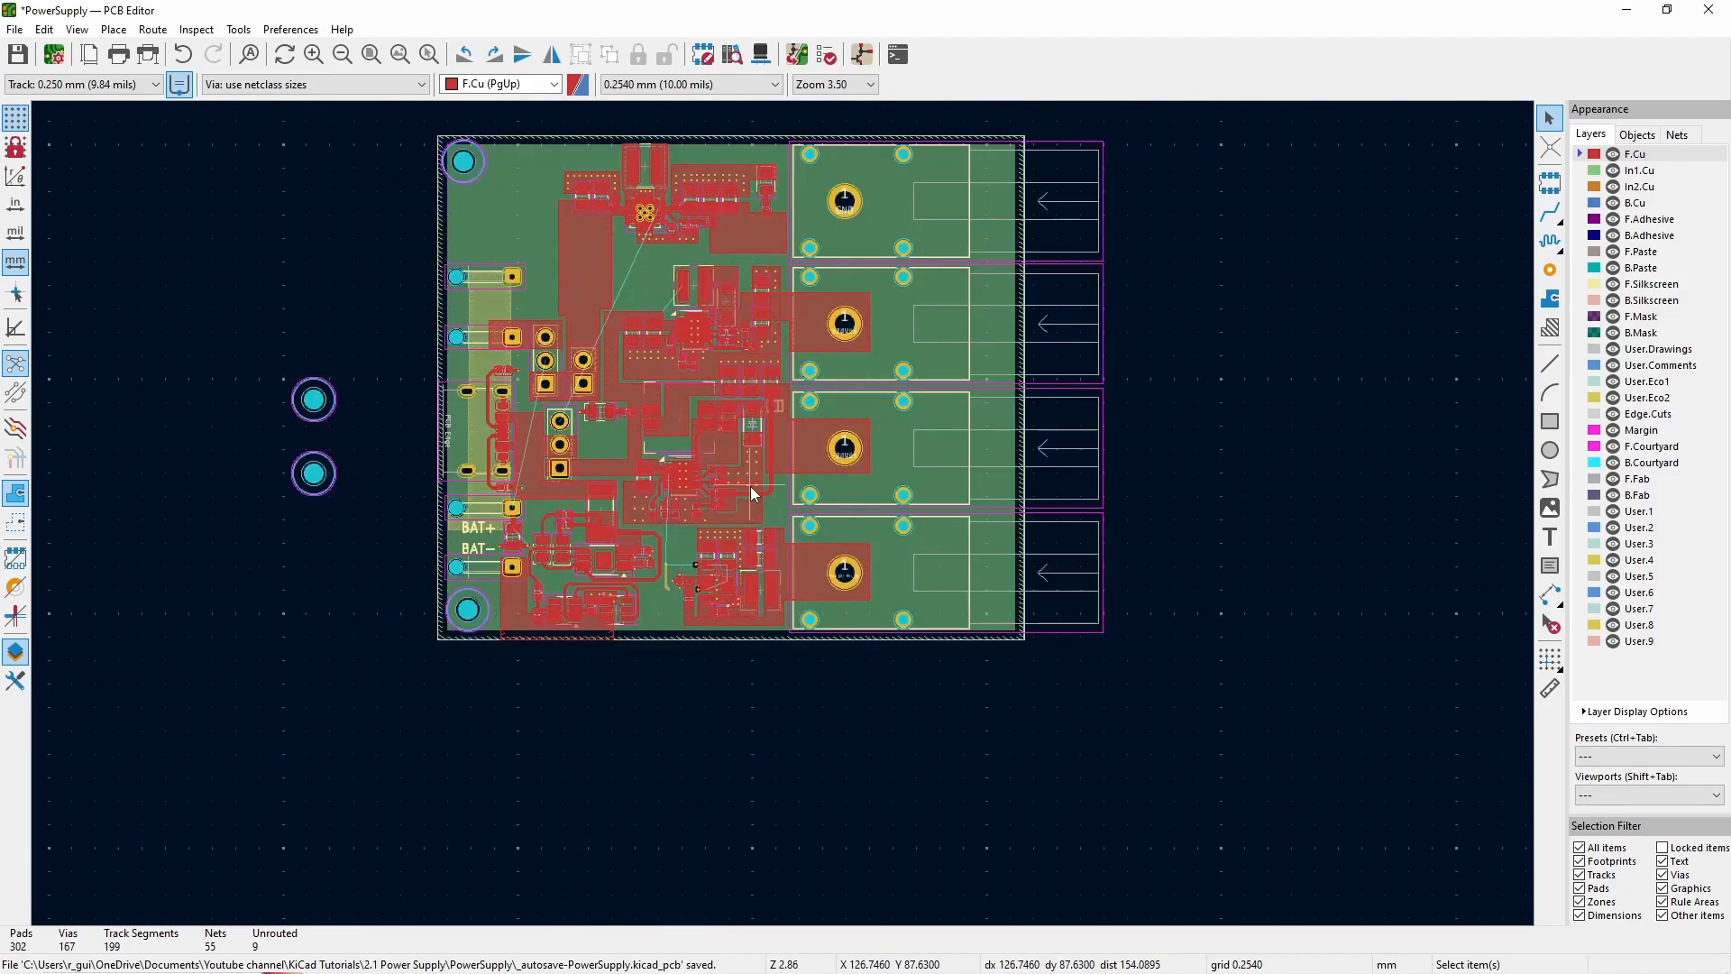
{"action": "scroll", "coordinate": [712, 180], "scroll_direction": "up", "scroll_amount": 5}
{"action": "scroll", "coordinate": [1066, 722], "scroll_direction": "down", "scroll_amount": 5}
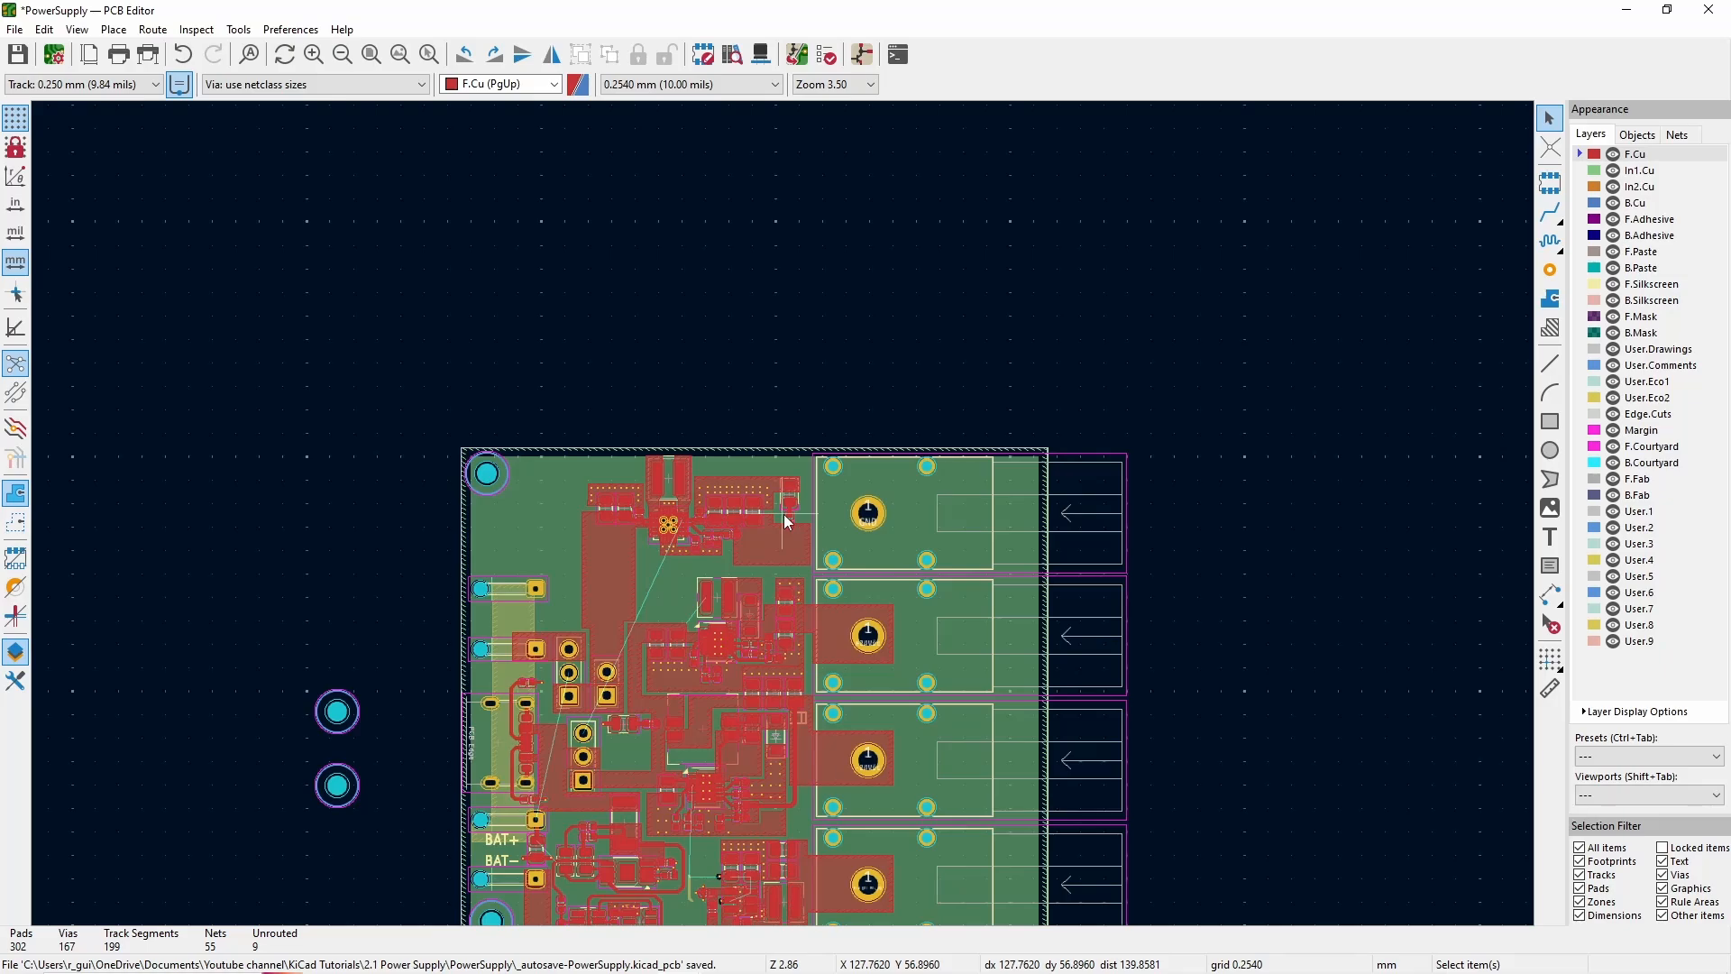
{"action": "scroll", "coordinate": [899, 536], "scroll_direction": "up", "scroll_amount": 2}
{"action": "middle_click_drag", "start_coordinate": [899, 536], "coordinate": [1051, 406]}
{"action": "left_click", "coordinate": [1052, 406]}
{"action": "key", "text": "ctrl+c"}
{"action": "key", "text": "ctrl+v"}
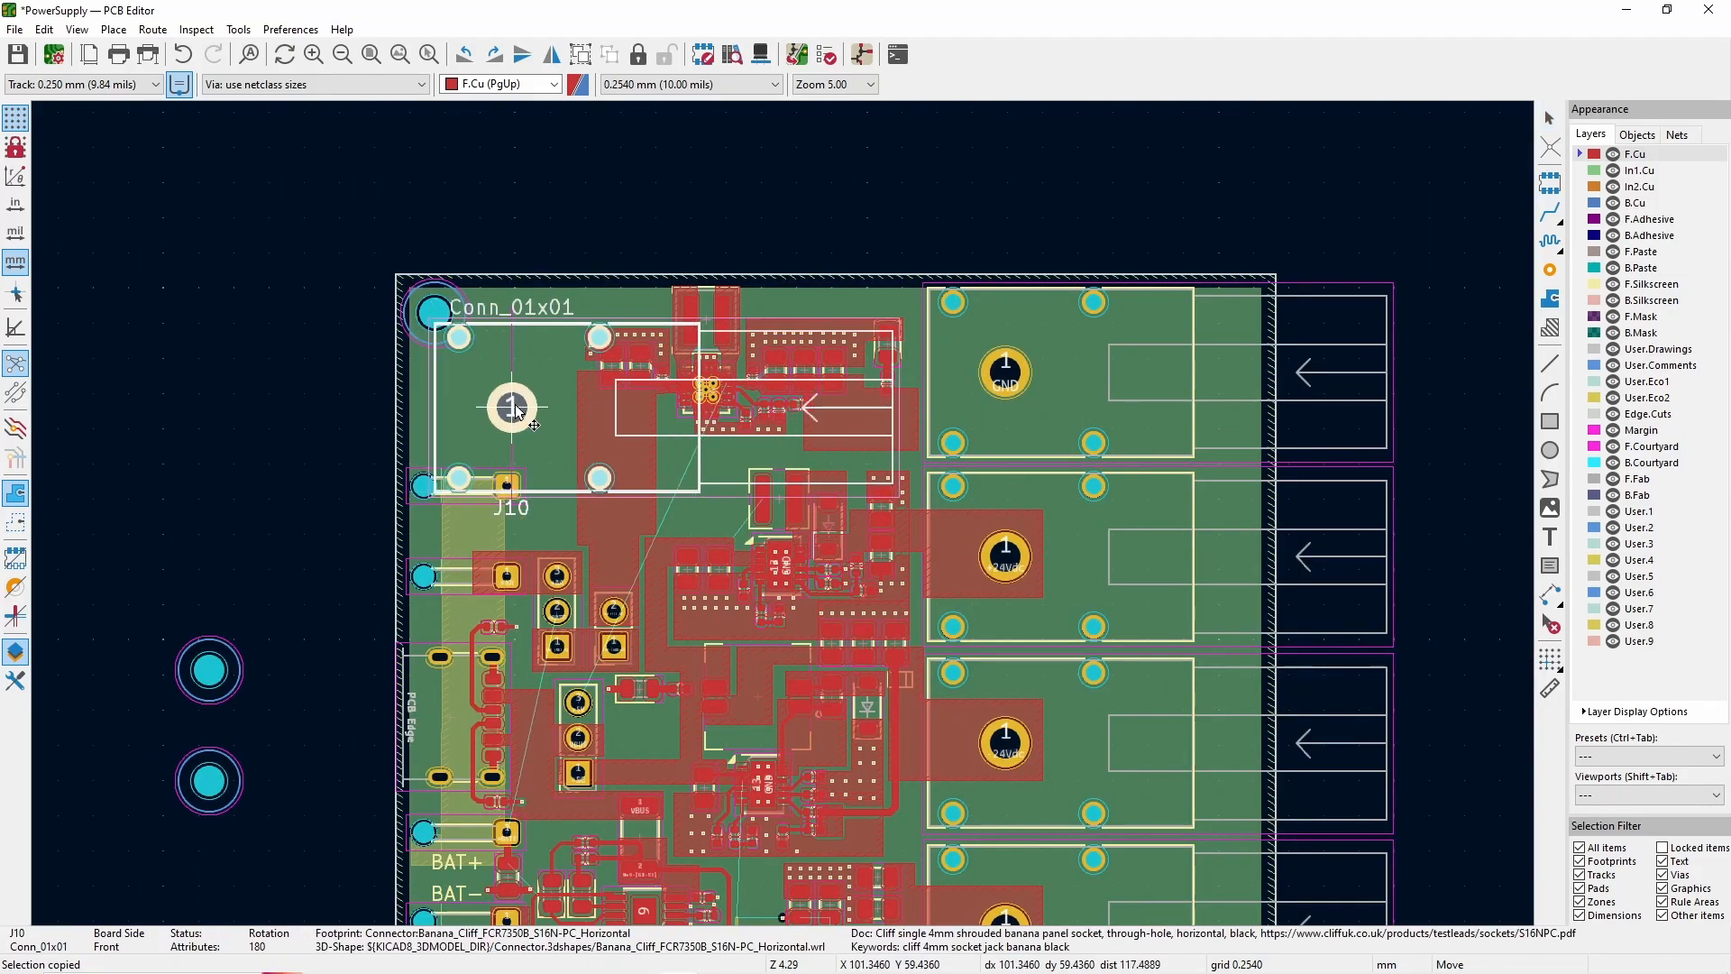
{"action": "key", "text": "r"}
{"action": "key", "text": "r"}
{"action": "scroll", "coordinate": [1054, 412], "scroll_direction": "down", "scroll_amount": 3}
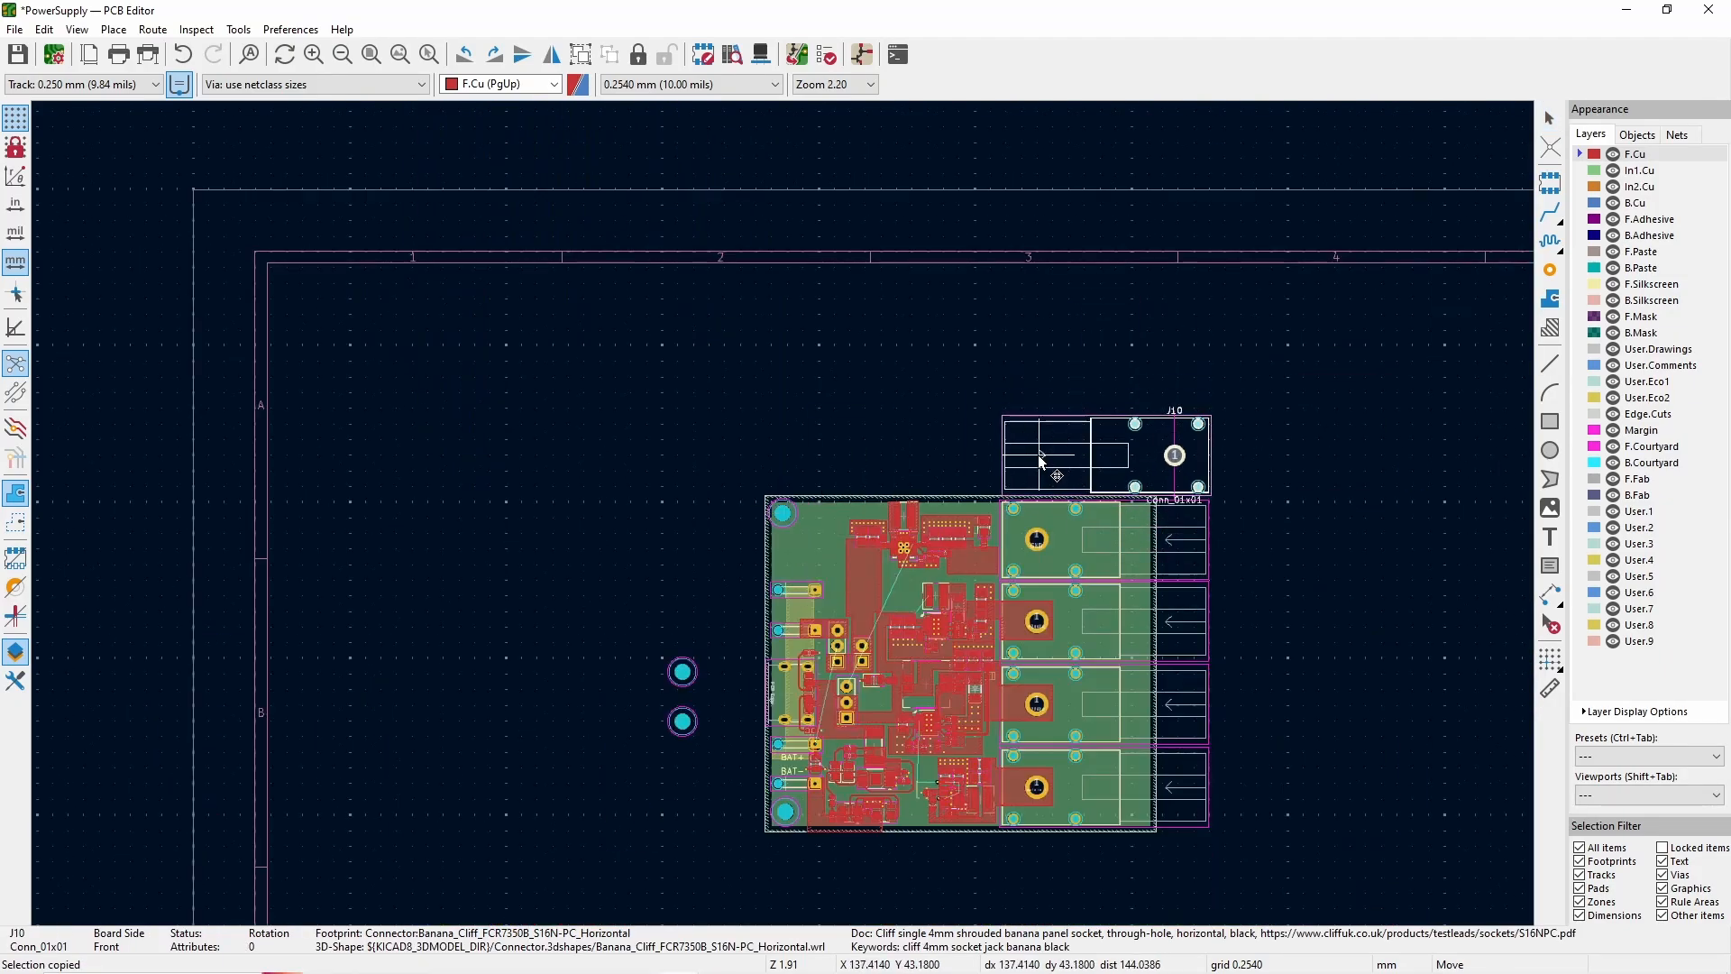
{"action": "key", "text": "Escape"}
- Hide the F.Cu and In1.Cu layers and delete the existing In2.Cu zone running beside the USB connector
{"action": "scroll", "coordinate": [958, 505], "scroll_direction": "up", "scroll_amount": 3}
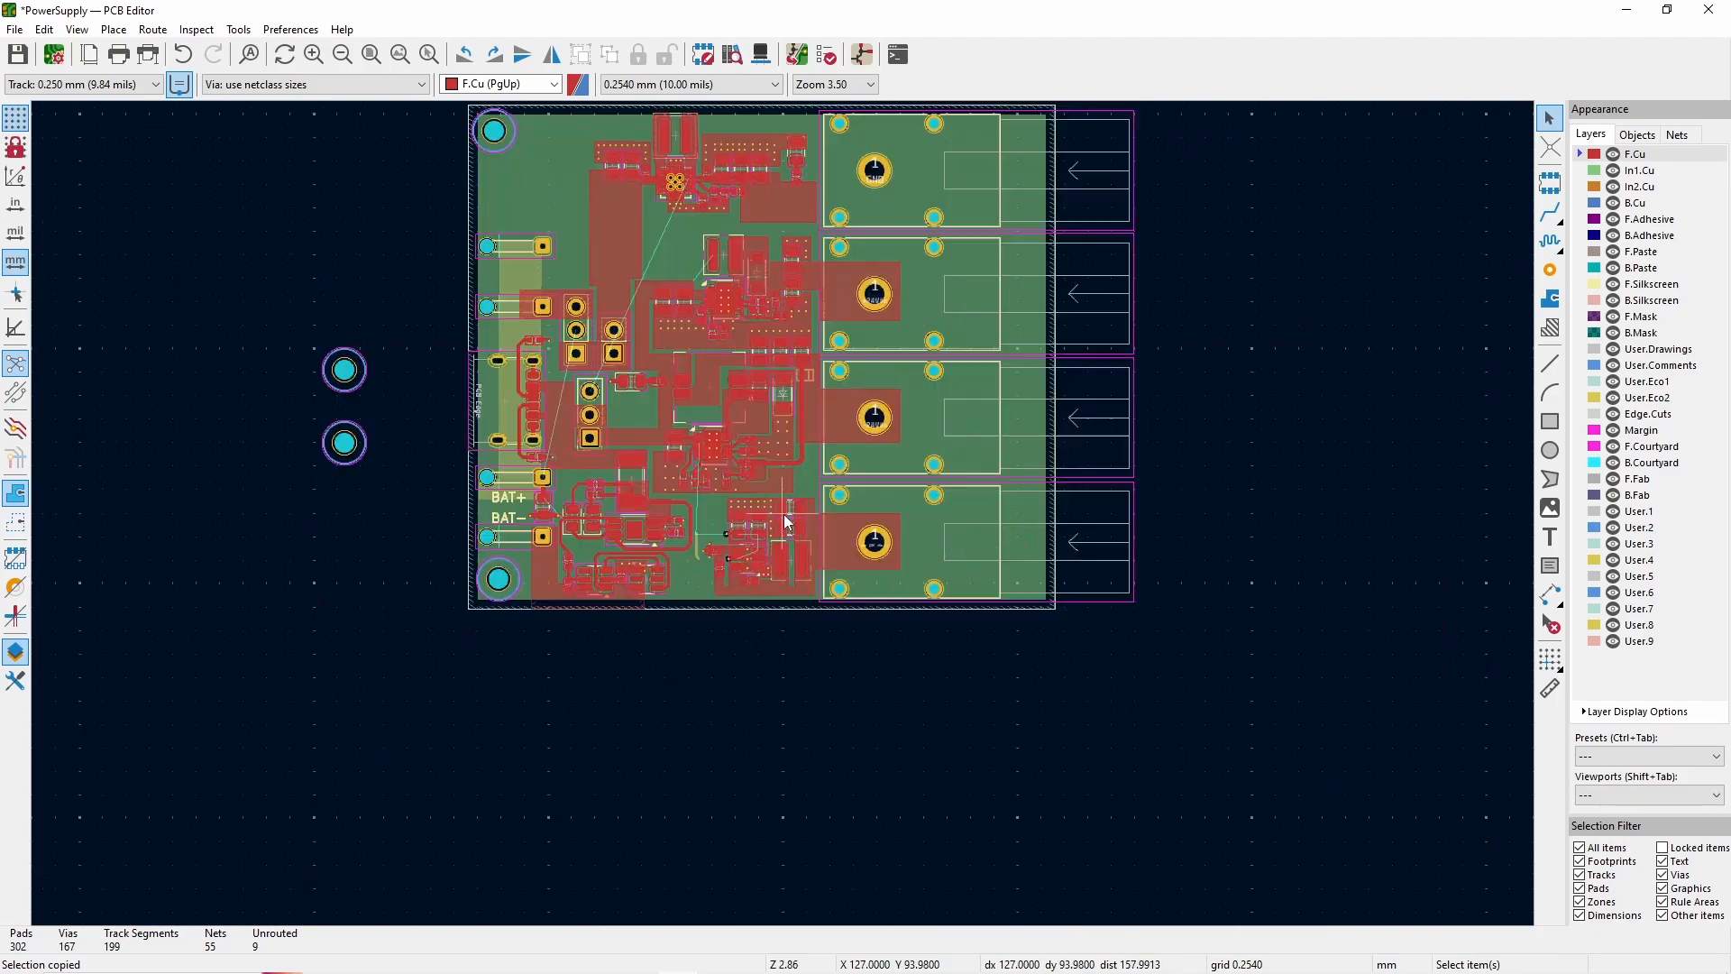
{"action": "scroll", "coordinate": [763, 477], "scroll_direction": "up", "scroll_amount": 3}
{"action": "scroll", "coordinate": [786, 512], "scroll_direction": "down", "scroll_amount": 2}
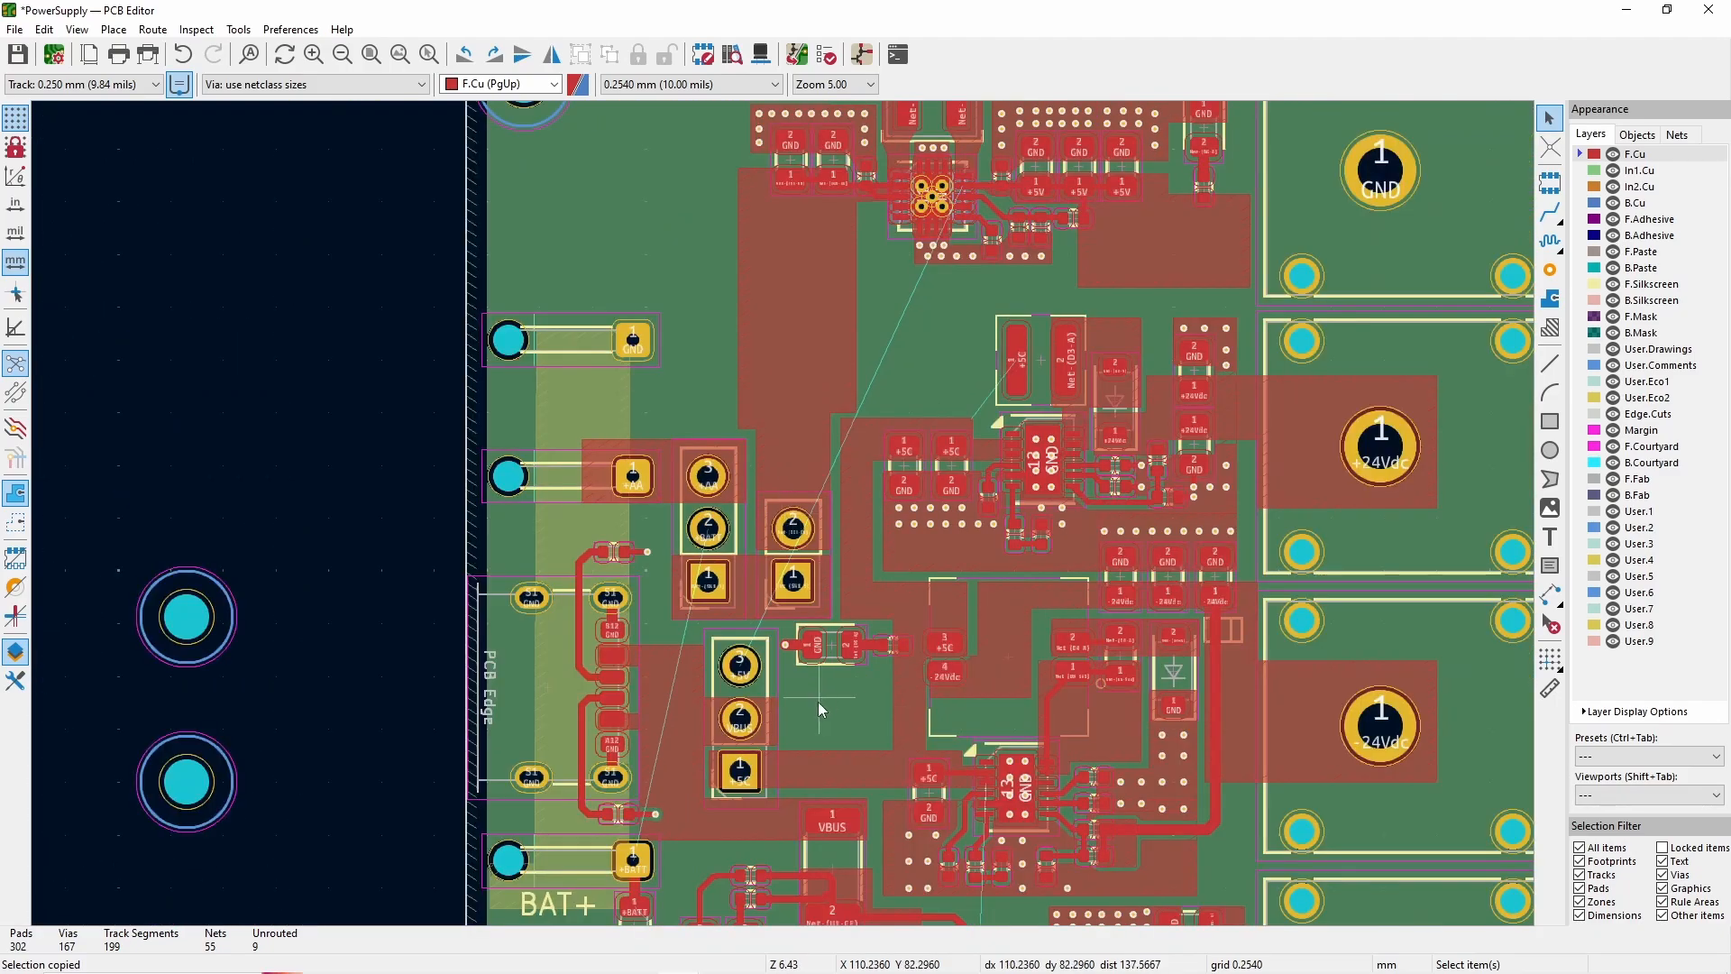
{"action": "left_click", "coordinate": [1613, 170]}
{"action": "left_click", "coordinate": [1613, 154]}
{"action": "left_click", "coordinate": [549, 539]}
{"action": "left_click_drag", "start_coordinate": [548, 539], "coordinate": [324, 501]}
{"action": "key", "text": "Delete"}
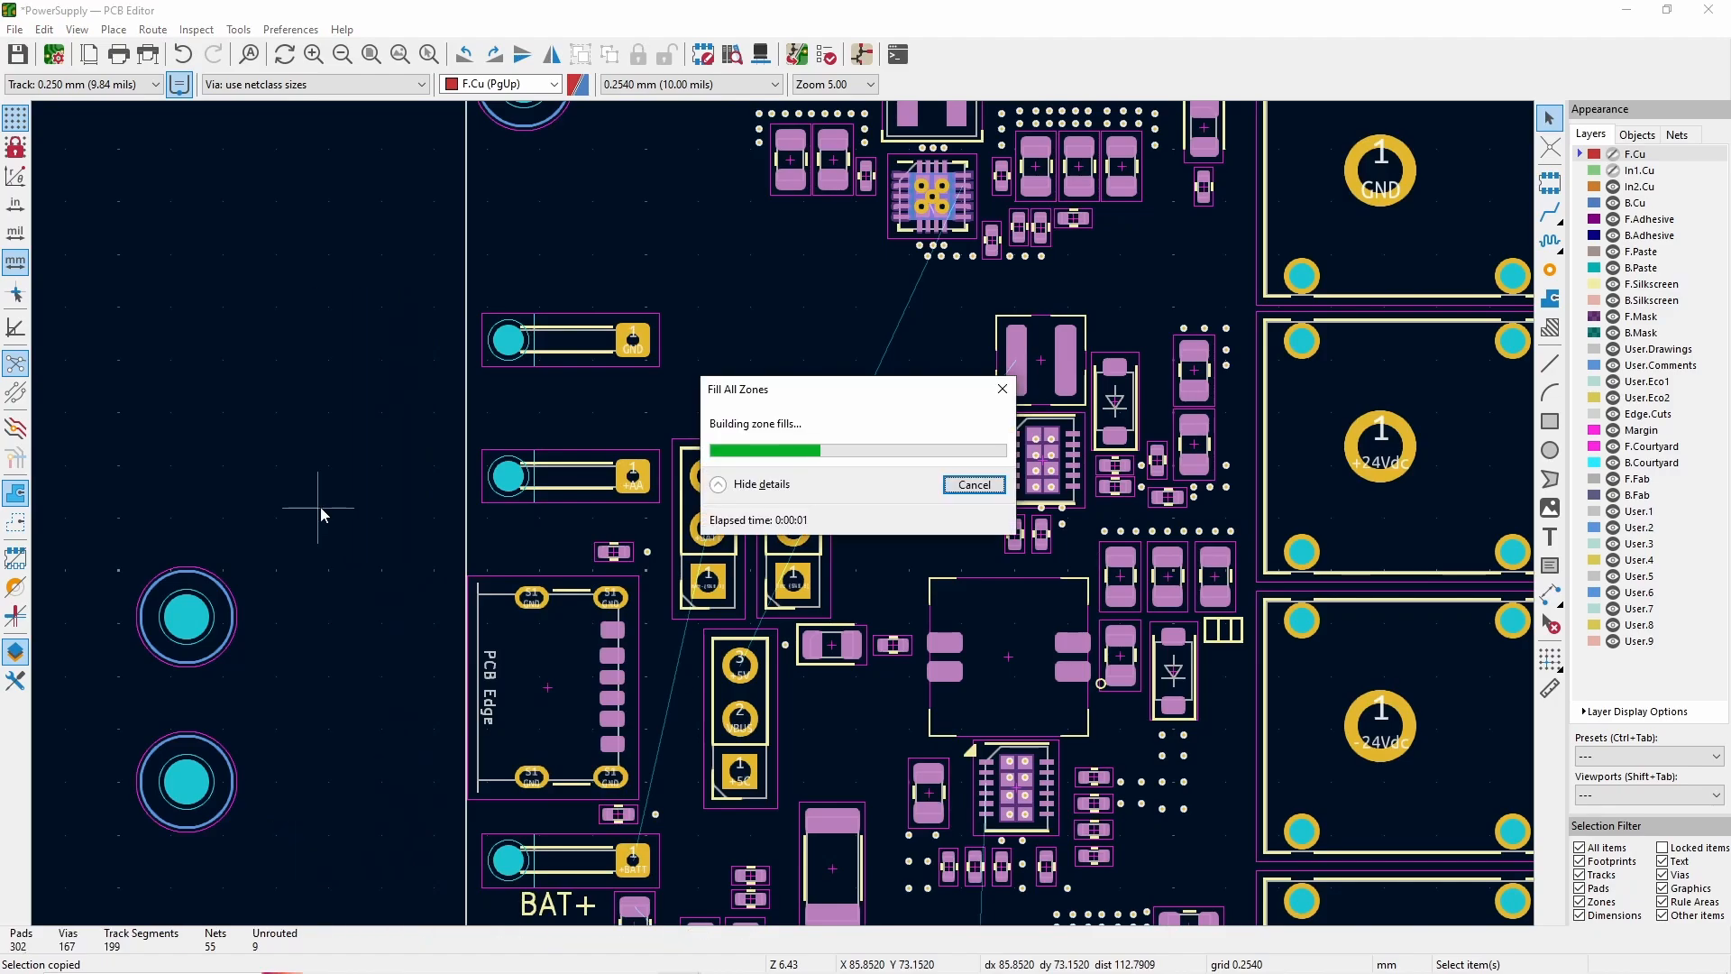
{"action": "scroll", "coordinate": [740, 761], "scroll_direction": "up", "scroll_amount": 2}
{"action": "scroll", "coordinate": [783, 491], "scroll_direction": "down", "scroll_amount": 2}
- Set up a new filled copper zone on In2.Cu assigned to the +BATT net, near the BAT+ connector
{"action": "left_click", "coordinate": [1640, 188]}
{"action": "left_click", "coordinate": [1551, 298]}
{"action": "left_click", "coordinate": [584, 616]}
{"action": "type", "text": "bat"}
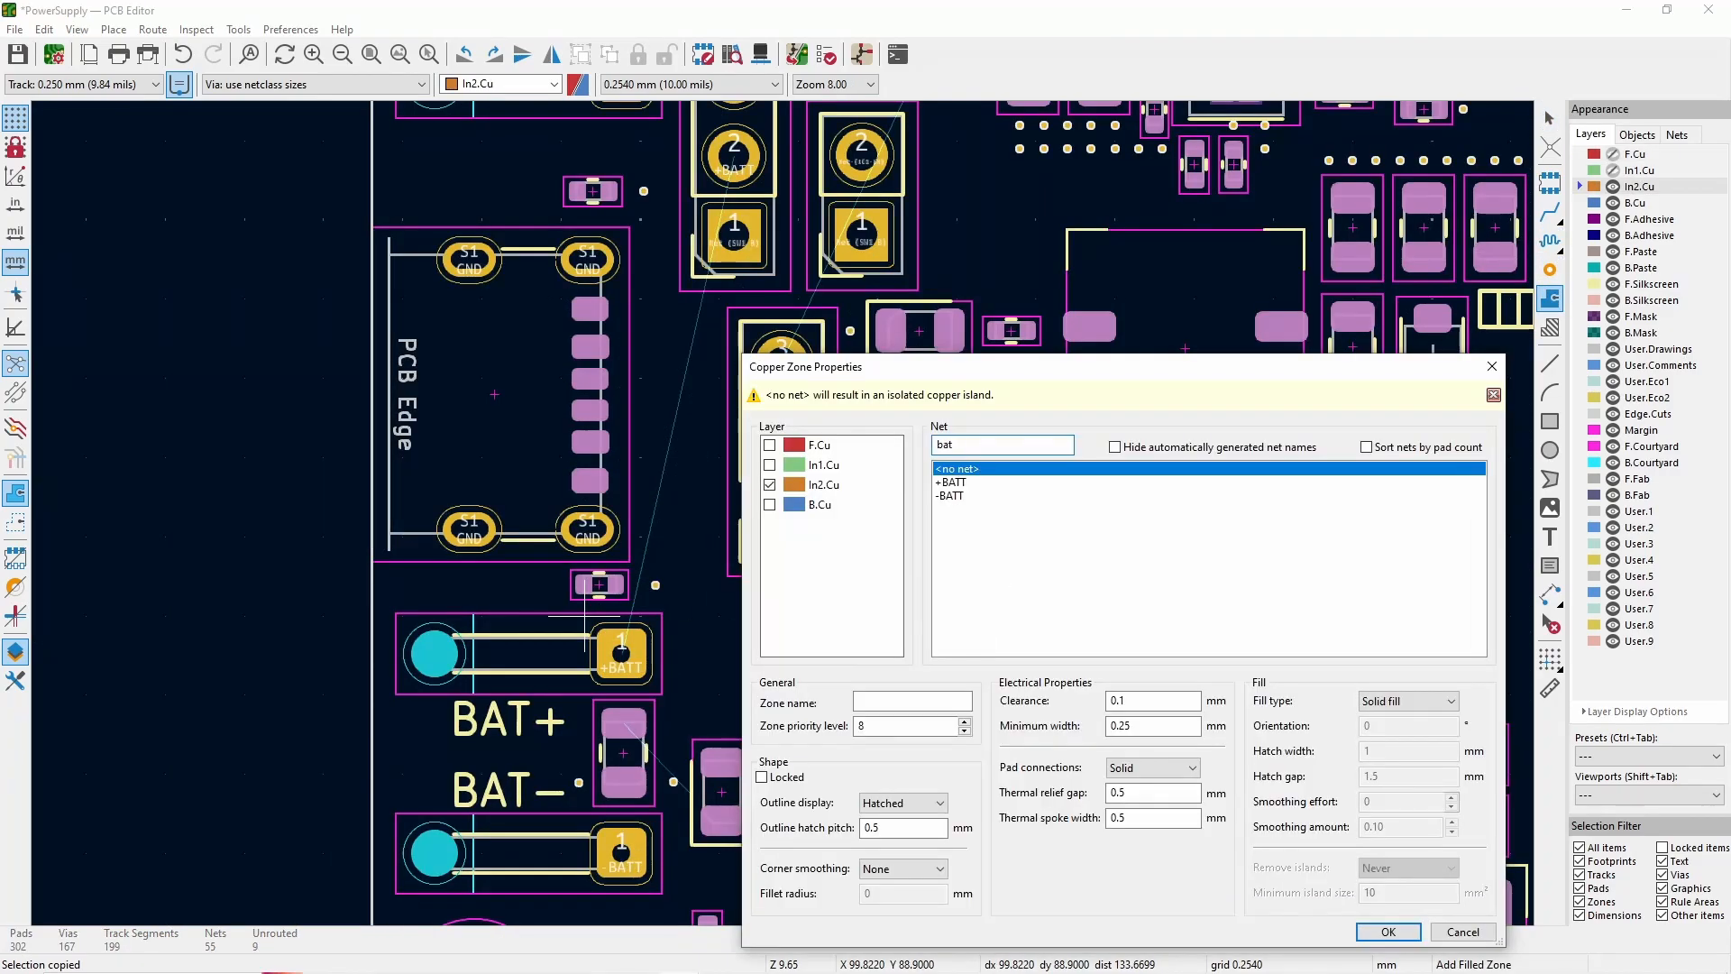
{"action": "left_click", "coordinate": [959, 480]}
{"action": "left_click", "coordinate": [1387, 930]}
- Outline the +BATT zone from the switch header's pin 2 down past the USB connector to the BAT+ connector's pad
{"action": "scroll", "coordinate": [472, 602], "scroll_direction": "up", "scroll_amount": 2}
{"action": "left_click", "coordinate": [1150, 543]}
{"action": "scroll", "coordinate": [1146, 462], "scroll_direction": "down", "scroll_amount": 3}
{"action": "scroll", "coordinate": [784, 275], "scroll_direction": "up", "scroll_amount": 3}
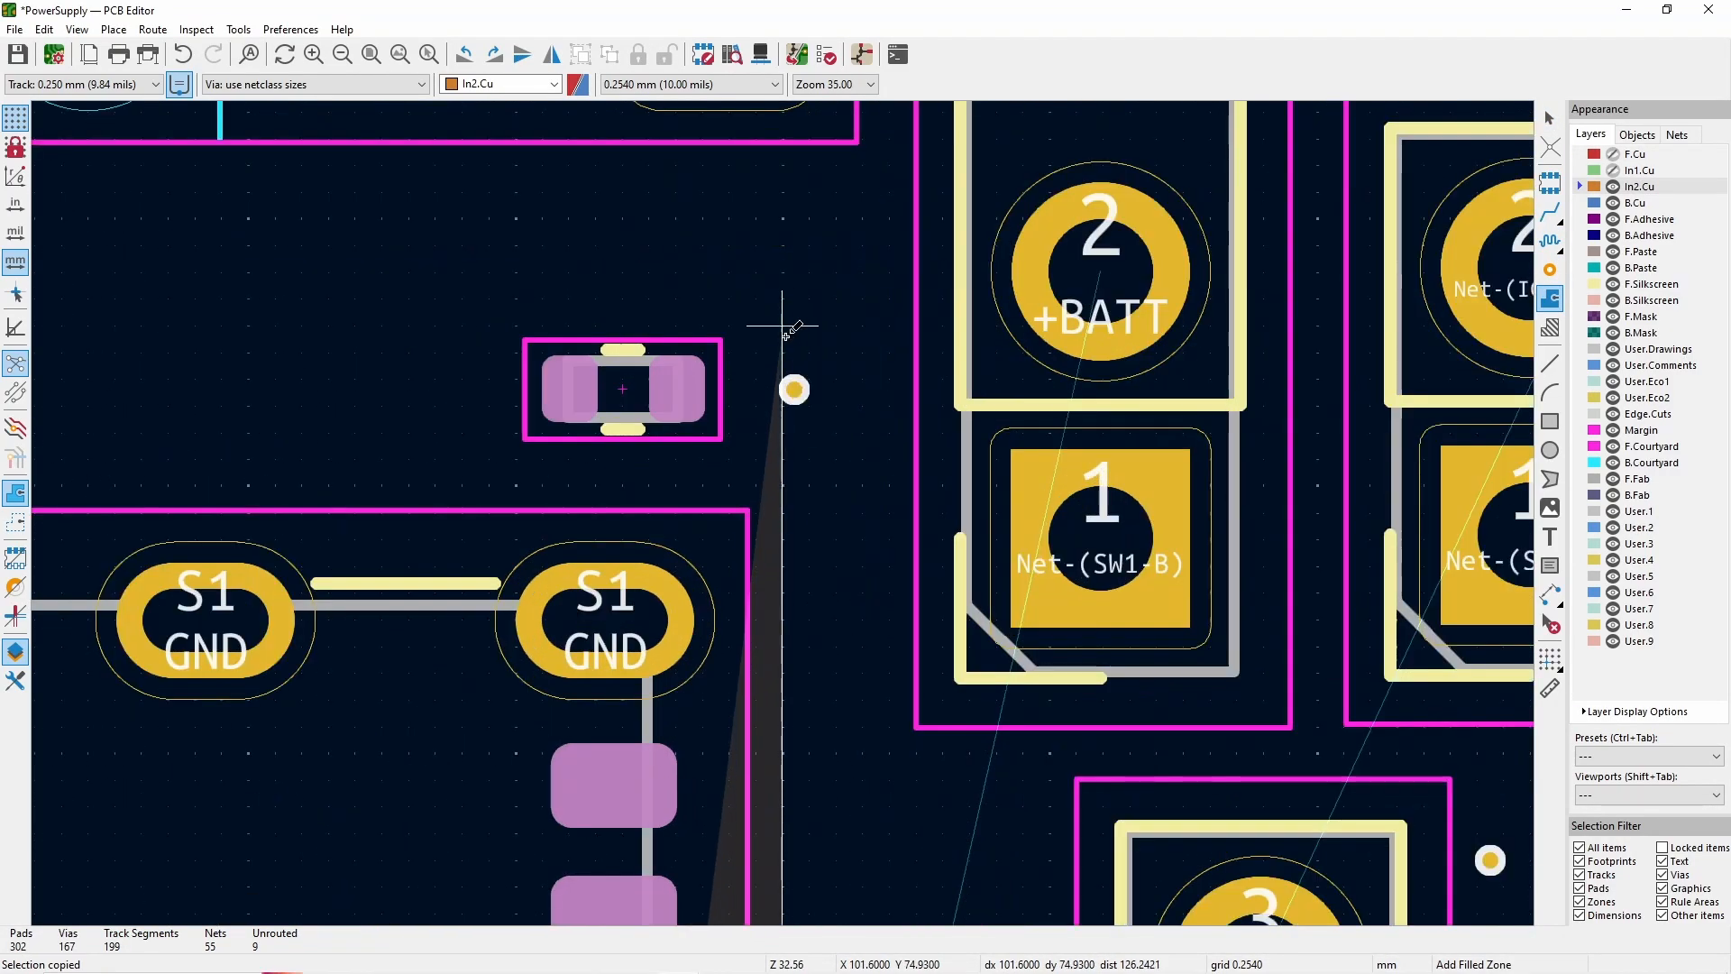
{"action": "left_click", "coordinate": [783, 166]}
{"action": "left_click", "coordinate": [1238, 166]}
{"action": "left_click", "coordinate": [1237, 405]}
{"action": "left_click", "coordinate": [971, 406]}
{"action": "scroll", "coordinate": [970, 721], "scroll_direction": "down", "scroll_amount": 3}
{"action": "scroll", "coordinate": [795, 523], "scroll_direction": "up", "scroll_amount": 2}
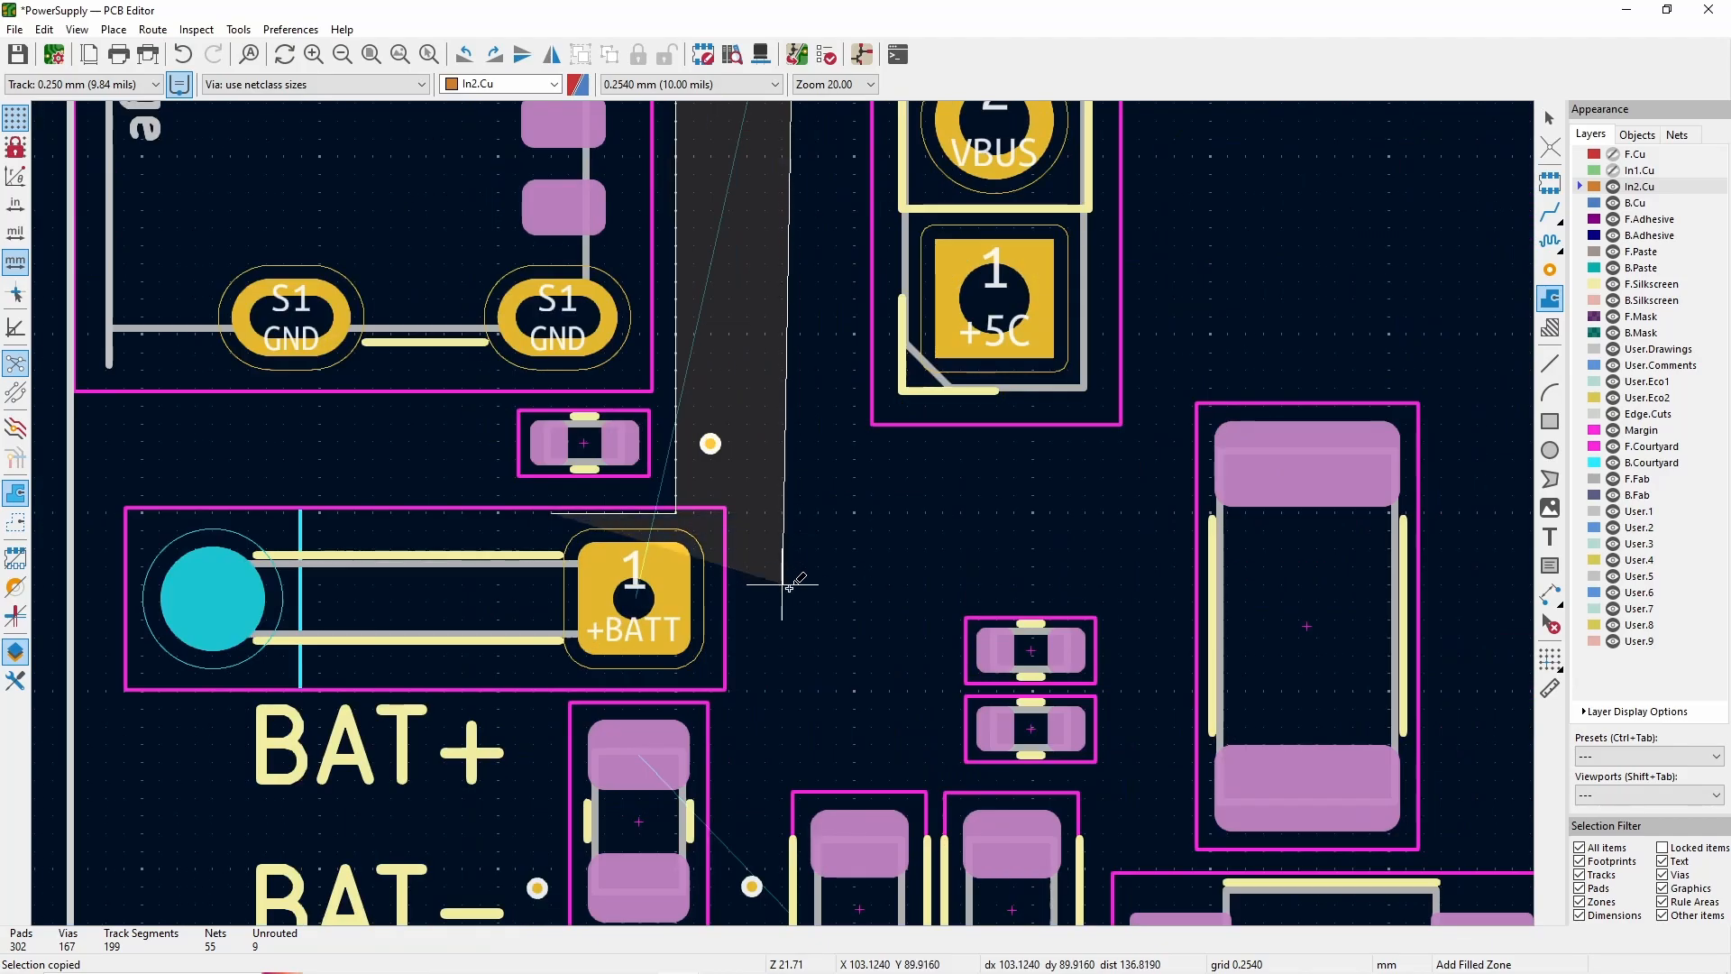
{"action": "left_click", "coordinate": [800, 692]}
{"action": "double_click", "coordinate": [567, 693]}
{"action": "scroll", "coordinate": [915, 599], "scroll_direction": "down", "scroll_amount": 2}
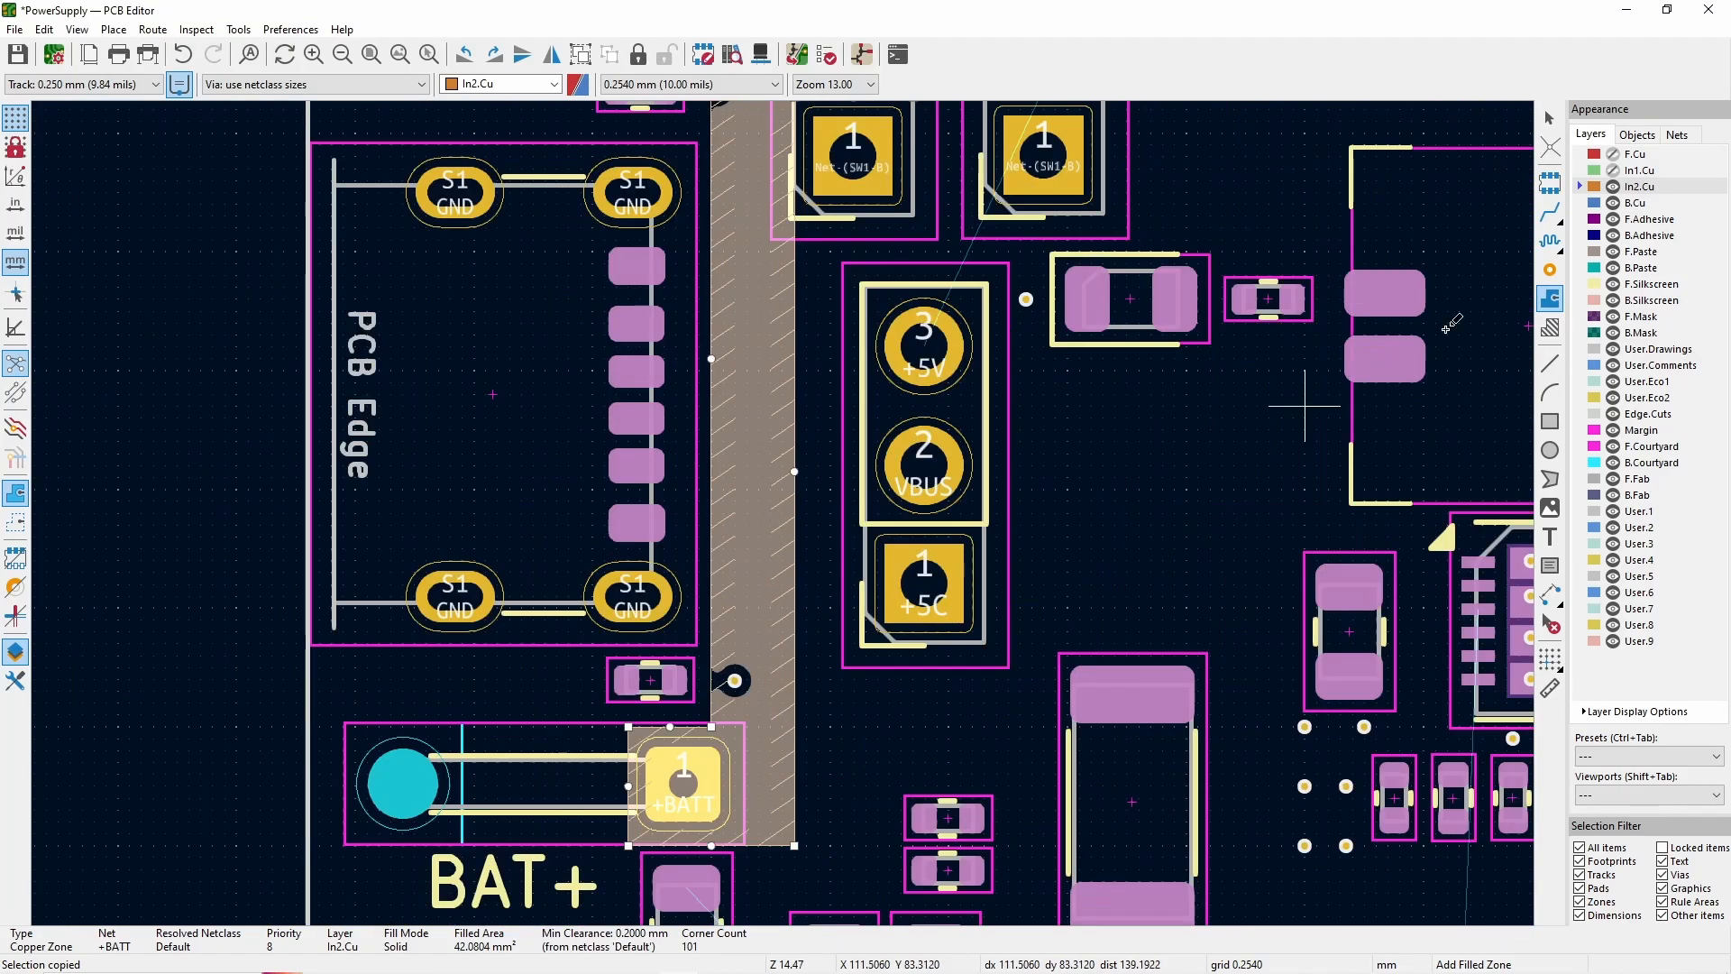
{"action": "scroll", "coordinate": [783, 448], "scroll_direction": "up", "scroll_amount": 4}
{"action": "key", "text": "Escape"}
{"action": "scroll", "coordinate": [898, 486], "scroll_direction": "down", "scroll_amount": 3}
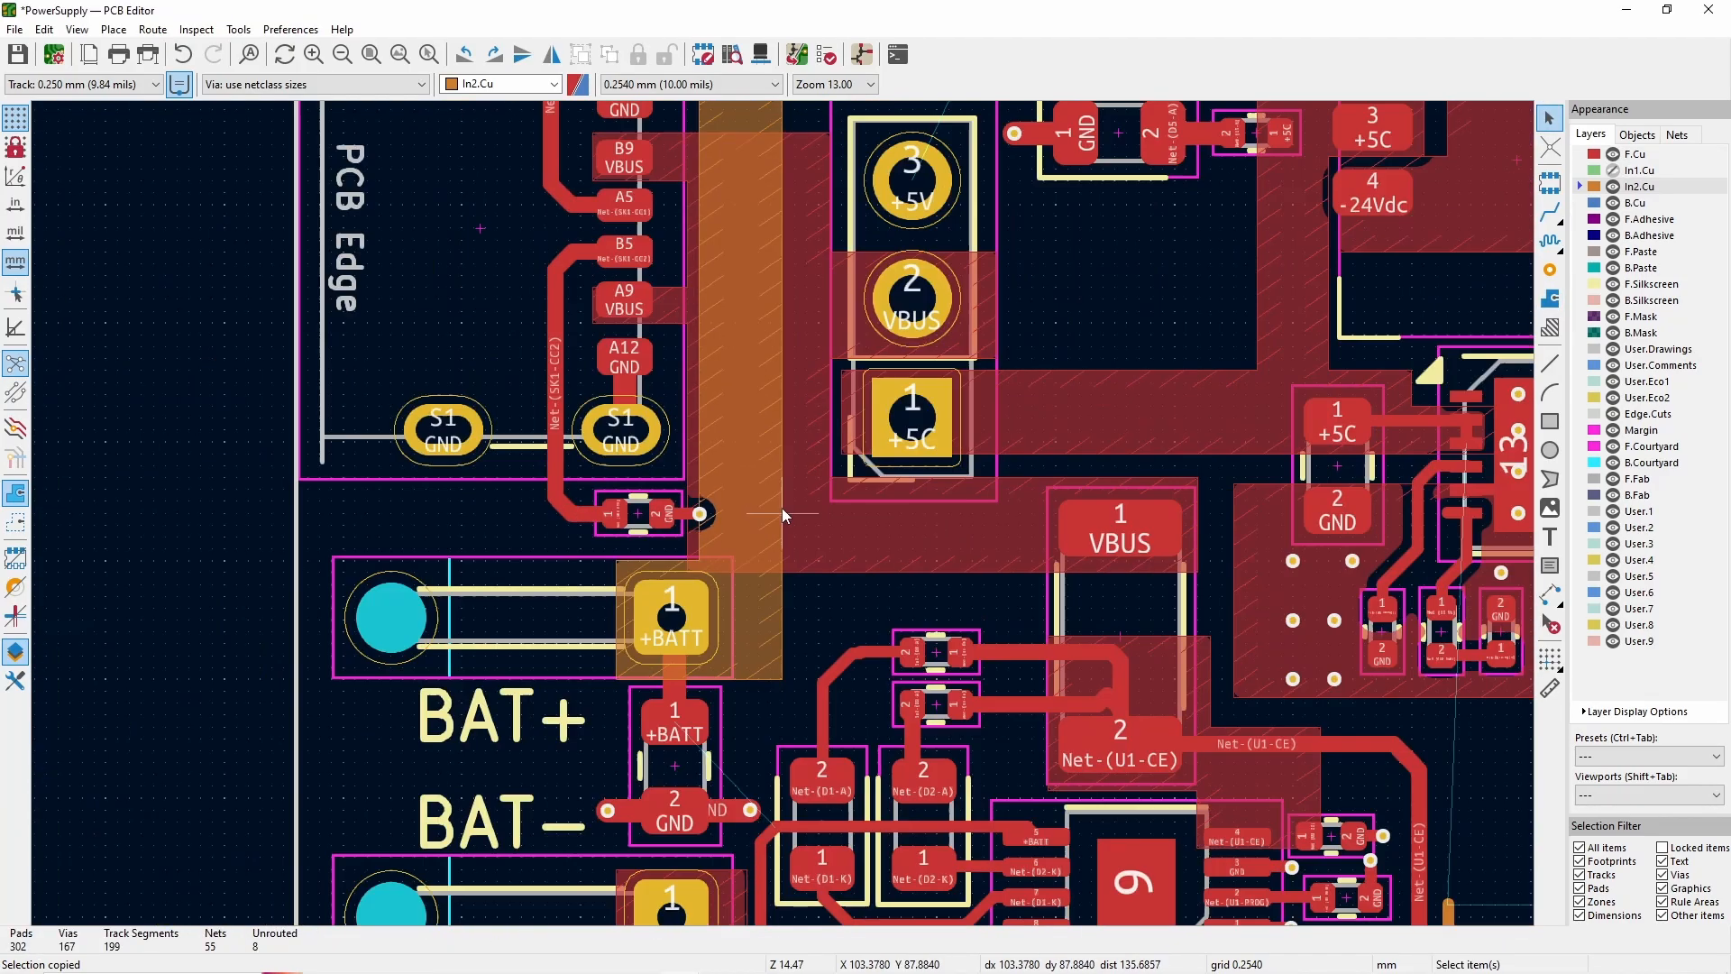
- Move the GND via and track of the resistor above the BAT+ connector closer to its pad and refill the zones
{"action": "scroll", "coordinate": [782, 507], "scroll_direction": "up", "scroll_amount": 2}
{"action": "left_click", "coordinate": [764, 516]}
{"action": "left_click_drag", "start_coordinate": [763, 516], "coordinate": [728, 516]}
{"action": "scroll", "coordinate": [816, 513], "scroll_direction": "up", "scroll_amount": 1}
{"action": "left_click", "coordinate": [788, 515]}
{"action": "left_click", "coordinate": [835, 515], "text": "shift"}
{"action": "left_click_drag", "start_coordinate": [835, 515], "coordinate": [772, 516]}
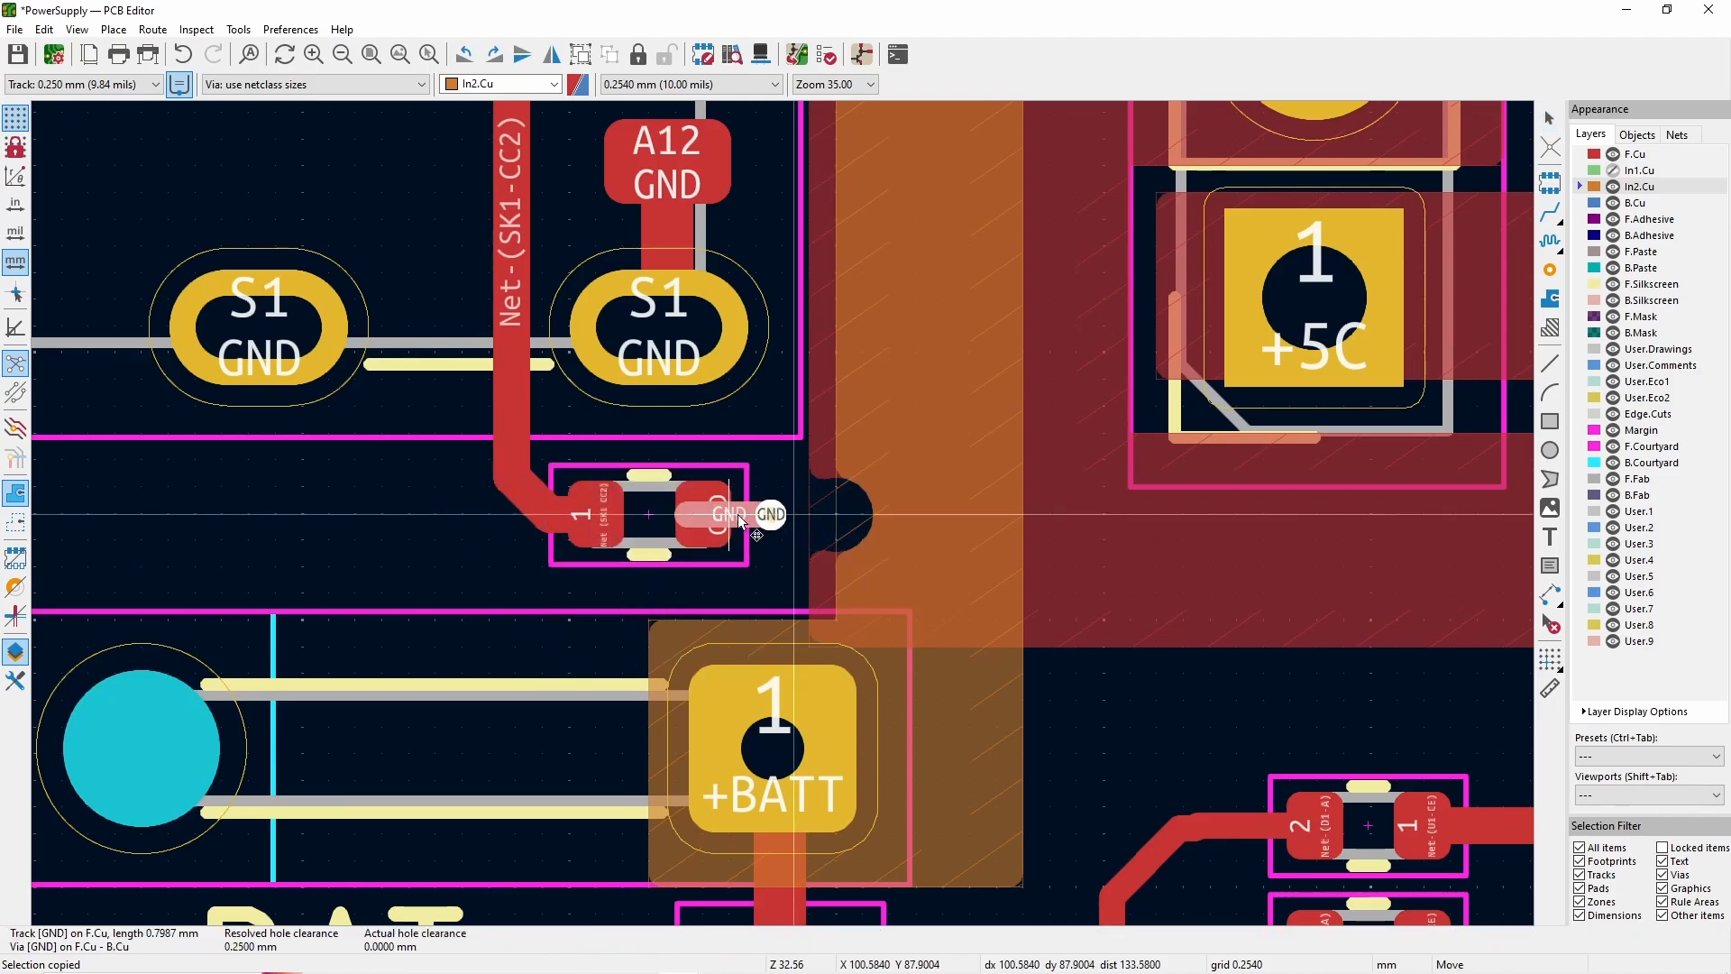
{"action": "key", "text": "b"}
{"action": "scroll", "coordinate": [866, 505], "scroll_direction": "down", "scroll_amount": 3}
- Move the GND via of the resistor on the SK1-CC1 net closer to its pad and refill the zones
{"action": "scroll", "coordinate": [799, 535], "scroll_direction": "up", "scroll_amount": 5}
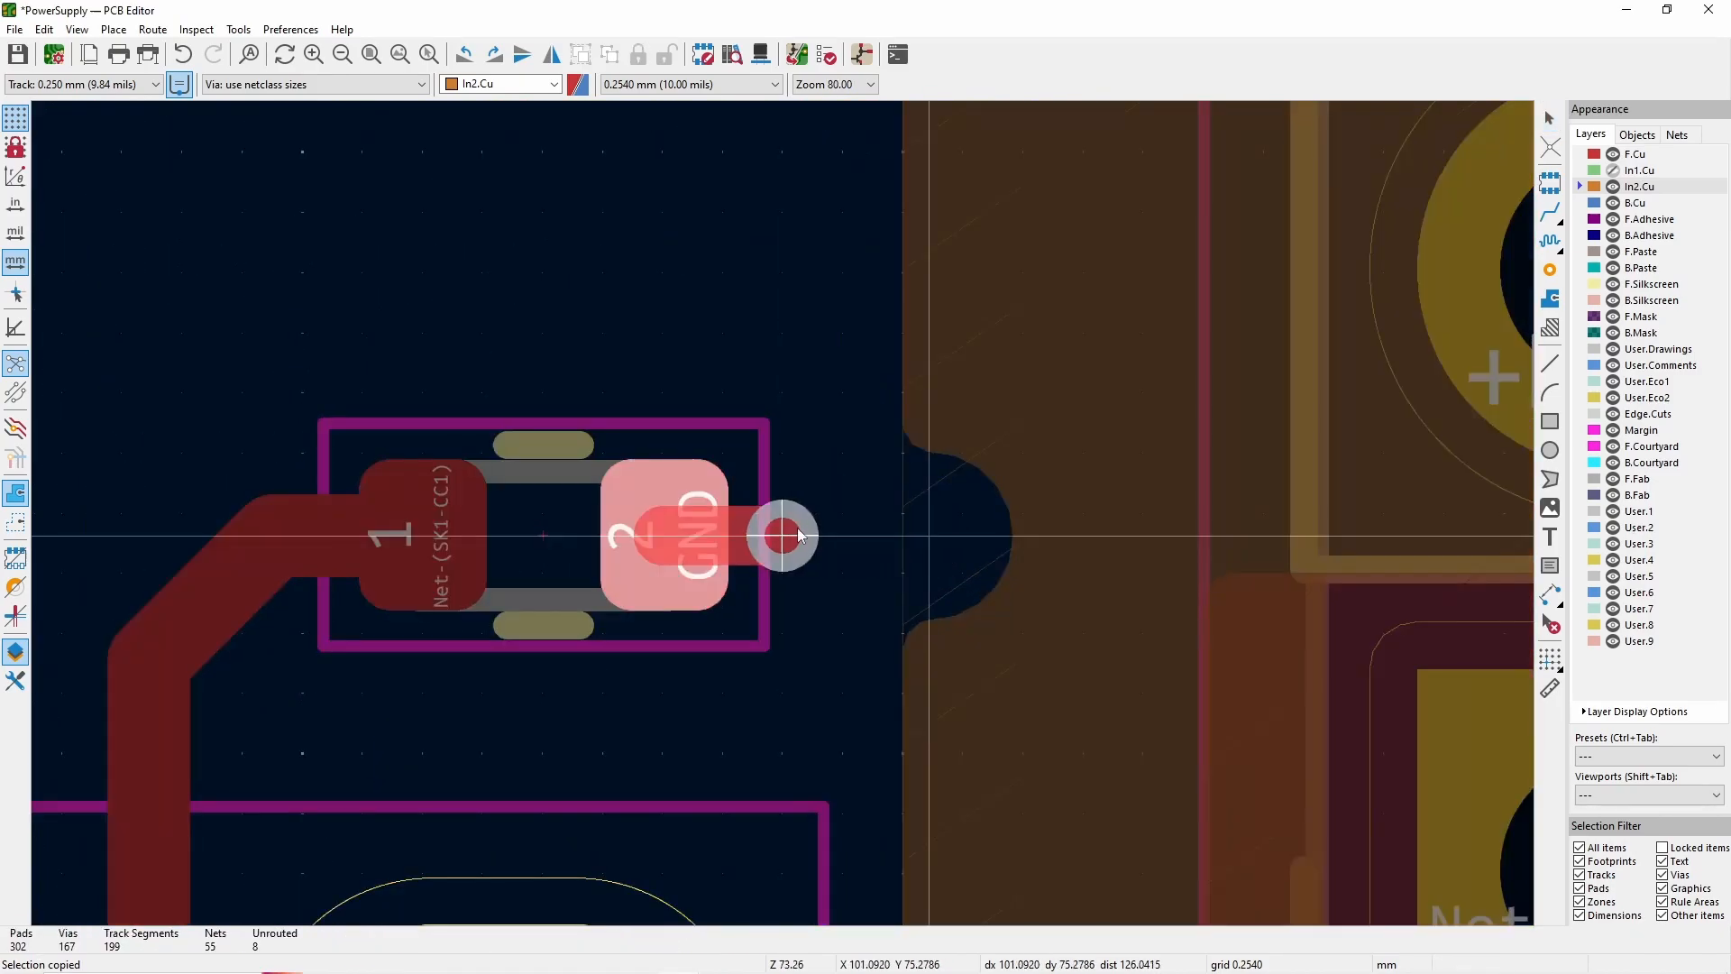
{"action": "left_click_drag", "start_coordinate": [797, 528], "coordinate": [793, 531]}
{"action": "key", "text": "b"}
{"action": "scroll", "coordinate": [960, 673], "scroll_direction": "down", "scroll_amount": 7}
{"action": "scroll", "coordinate": [987, 566], "scroll_direction": "down", "scroll_amount": 2}
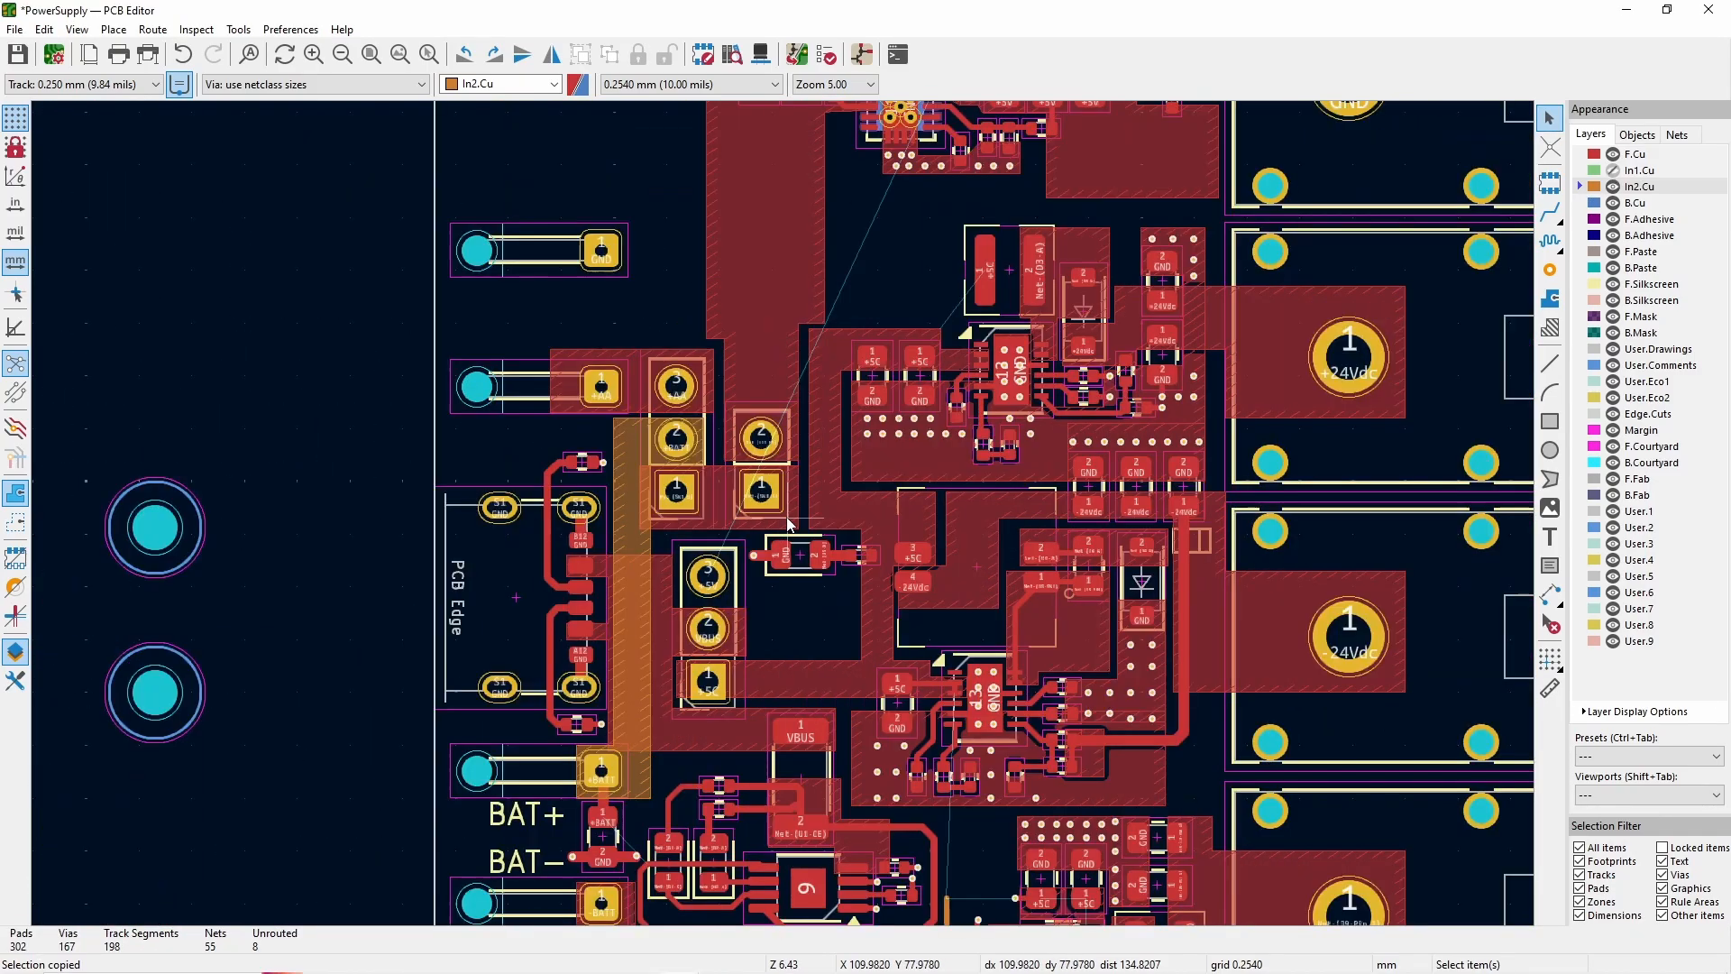
- Inspect the remaining unrouted connections around the converters, toggling the F.Cu and In1.Cu layers
{"action": "scroll", "coordinate": [775, 578], "scroll_direction": "up", "scroll_amount": 1}
{"action": "left_click", "coordinate": [1613, 154]}
{"action": "scroll", "coordinate": [915, 301], "scroll_direction": "up", "scroll_amount": 1}
{"action": "scroll", "coordinate": [672, 599], "scroll_direction": "down", "scroll_amount": 1}
{"action": "scroll", "coordinate": [838, 311], "scroll_direction": "up", "scroll_amount": 2}
{"action": "scroll", "coordinate": [771, 692], "scroll_direction": "down", "scroll_amount": 2}
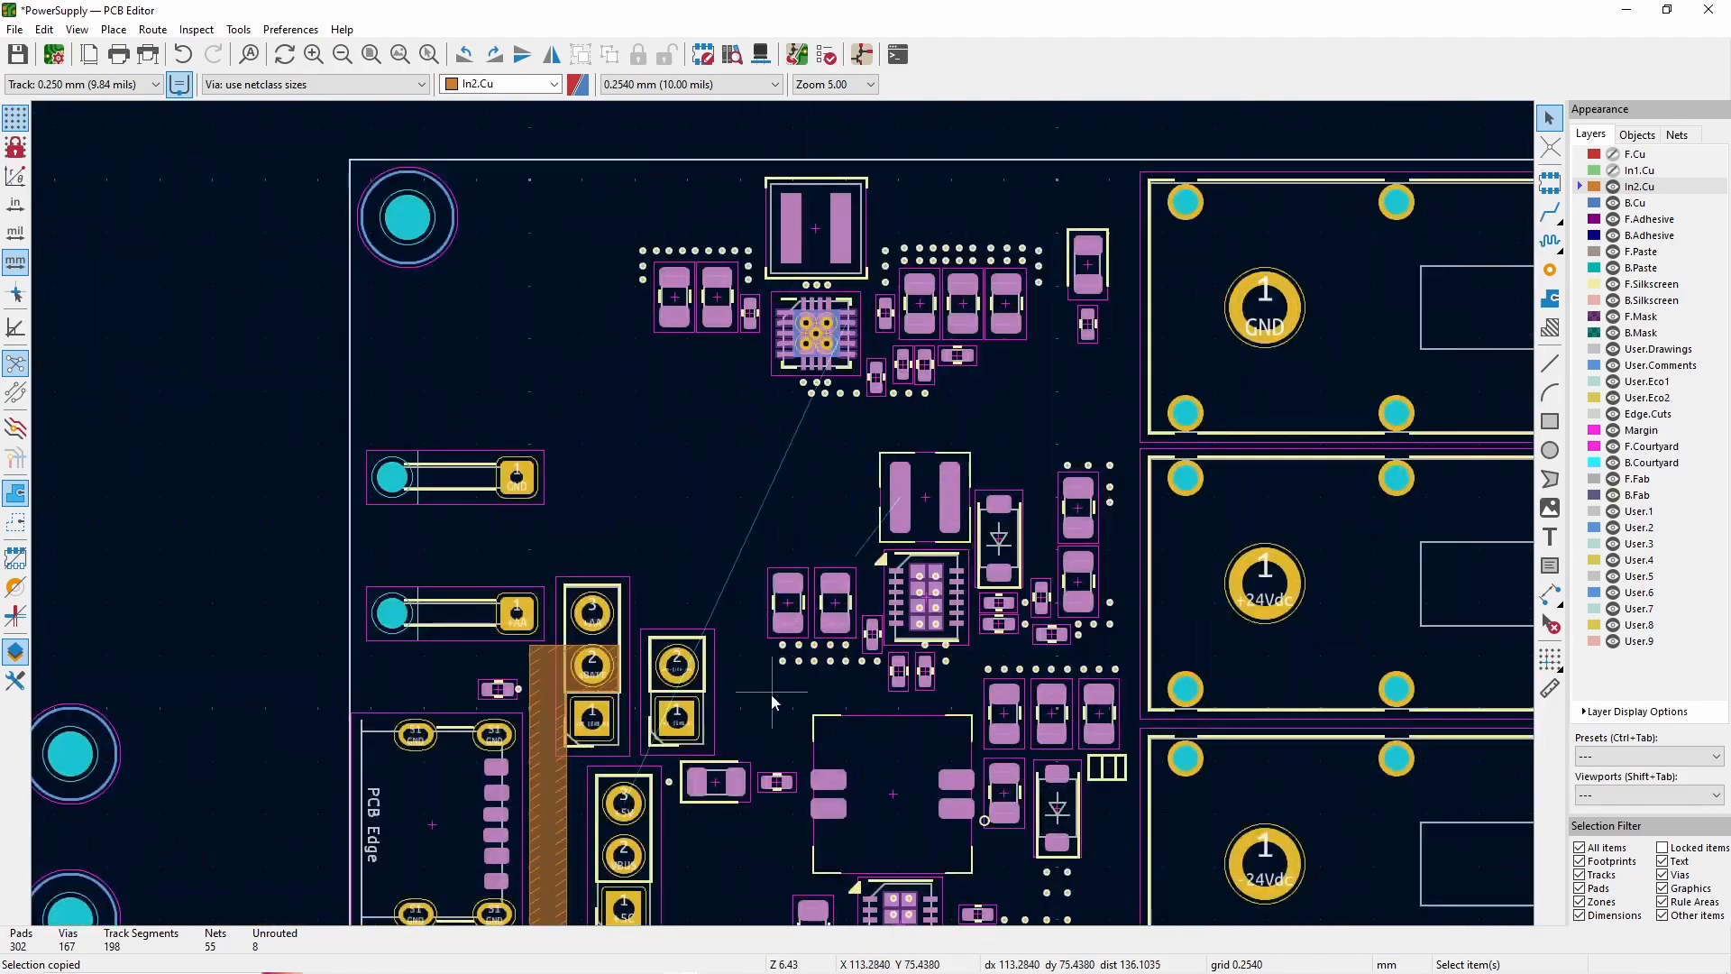
{"action": "scroll", "coordinate": [784, 606], "scroll_direction": "up", "scroll_amount": 2}
{"action": "left_click", "coordinate": [1613, 169]}
{"action": "left_click", "coordinate": [1614, 155]}
{"action": "middle_click_drag", "start_coordinate": [788, 253], "coordinate": [540, 561]}
{"action": "left_click", "coordinate": [539, 560]}
{"action": "left_click_drag", "start_coordinate": [506, 563], "coordinate": [687, 332]}
{"action": "scroll", "coordinate": [650, 491], "scroll_direction": "up", "scroll_amount": 4}
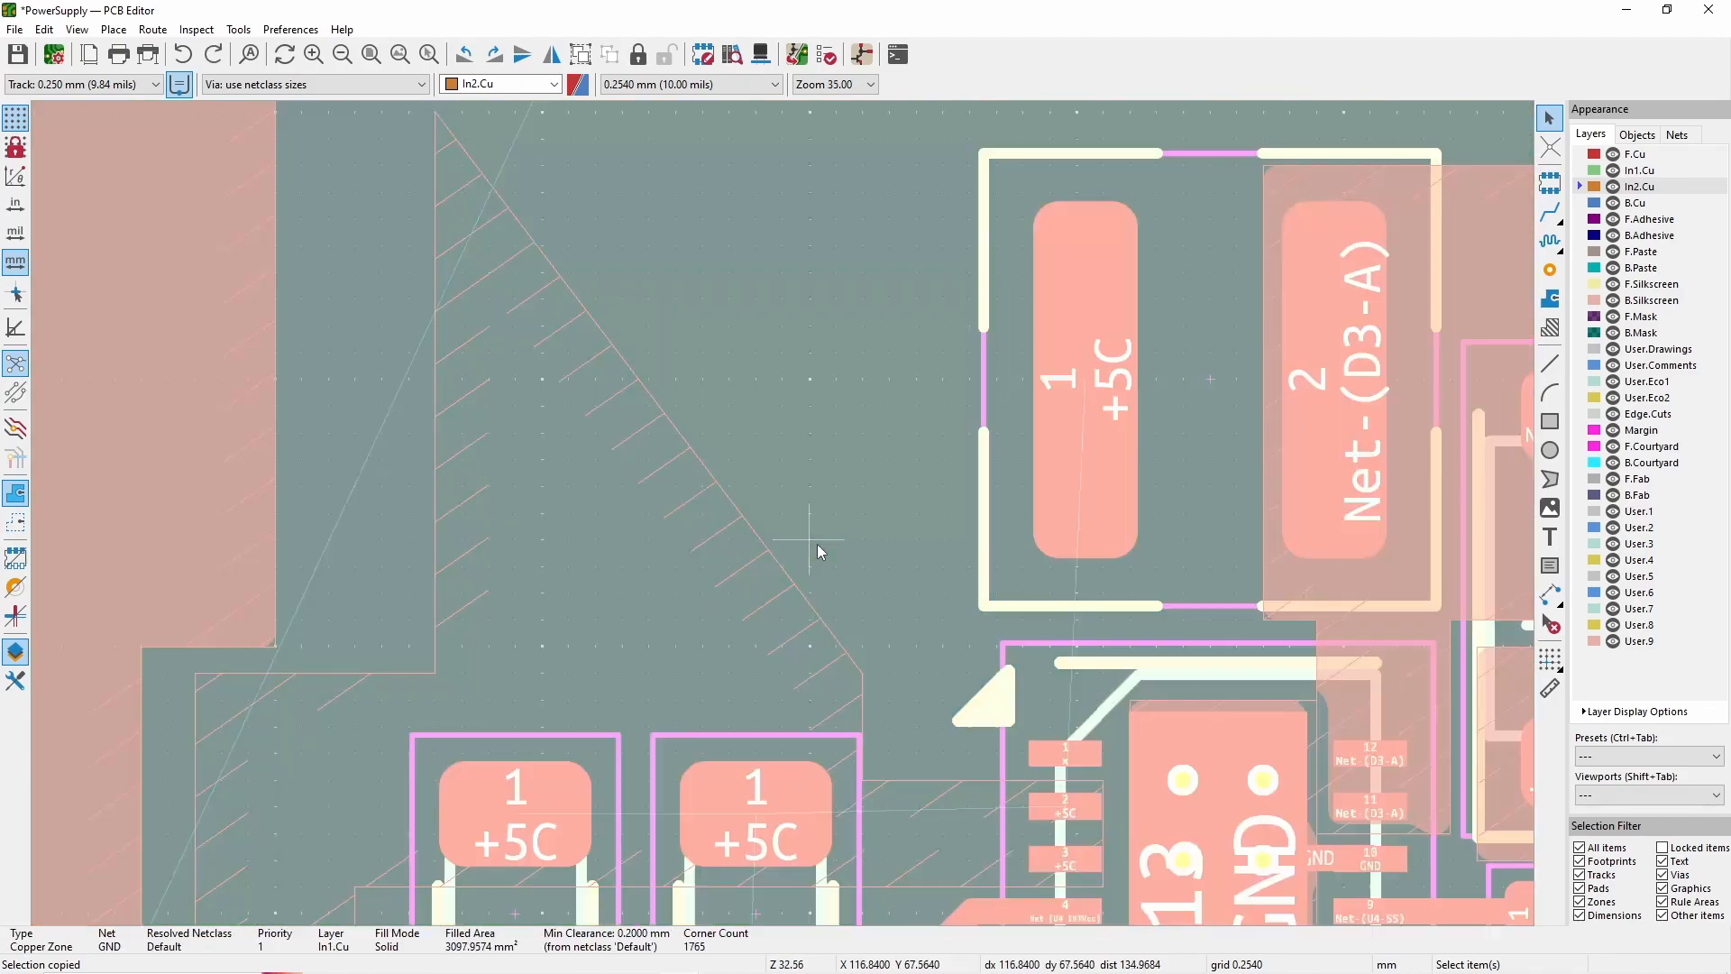
- Draw a filled +5C zone on In2.Cu from the inductor's pad 1 down to the converter's +5C input copper
{"action": "left_click", "coordinate": [976, 777]}
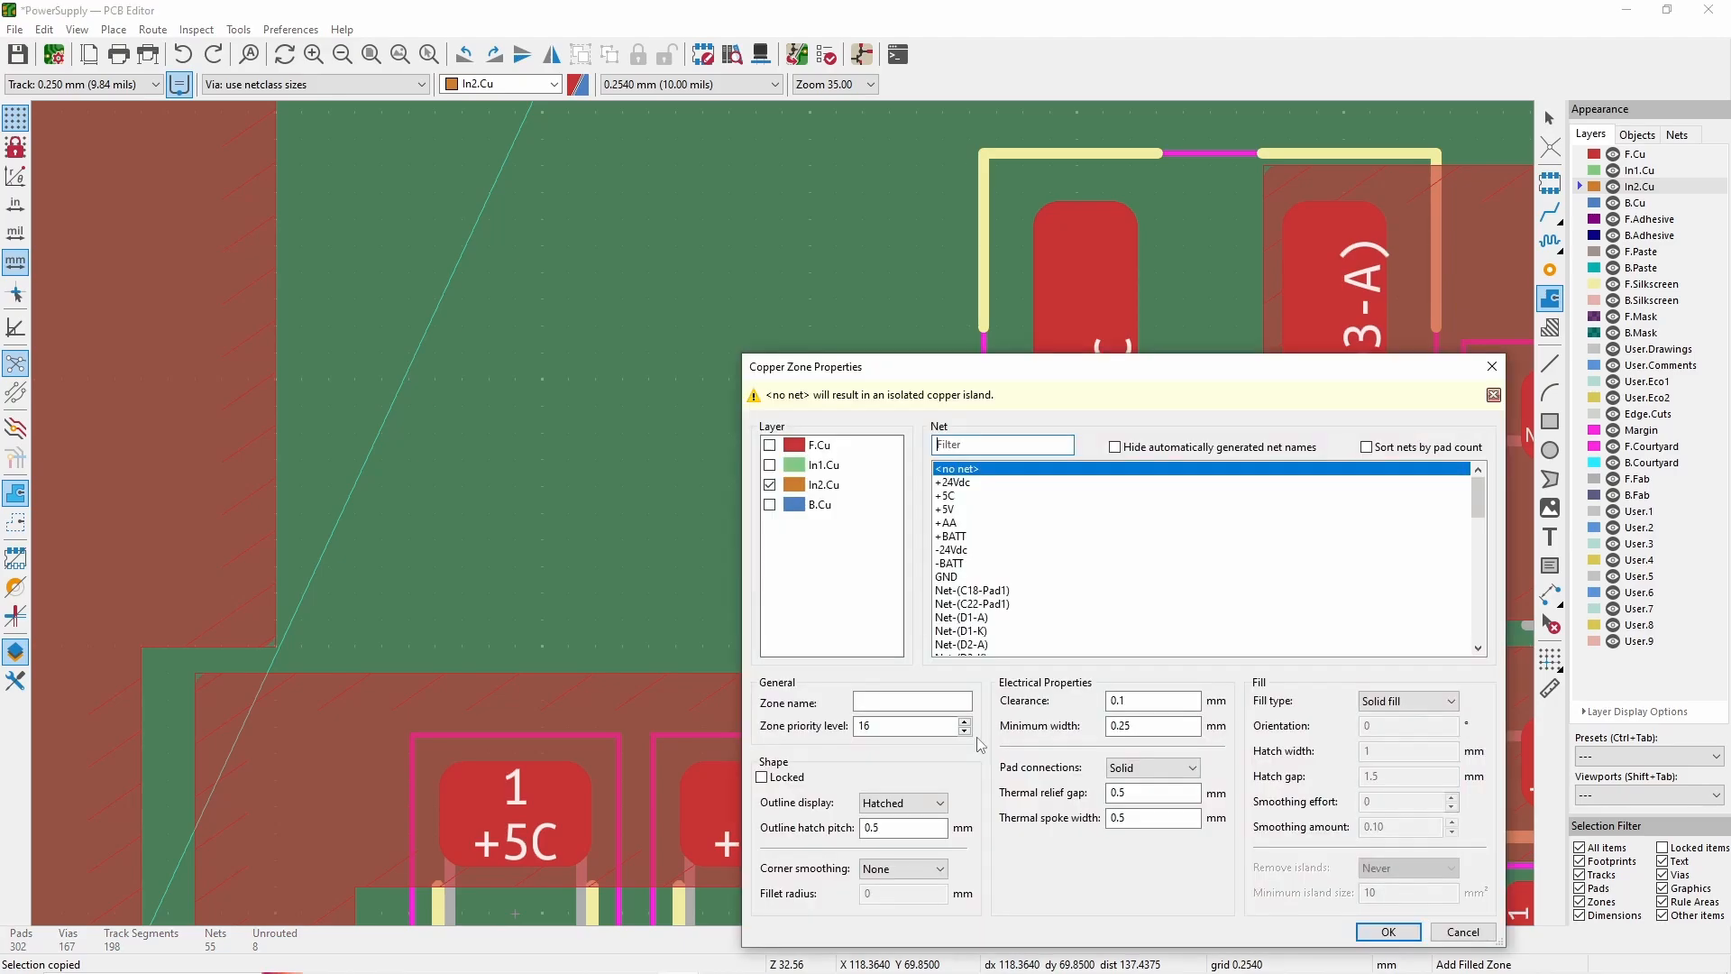
{"action": "type", "text": "+5c"}
{"action": "key", "text": "Return"}
{"action": "left_click", "coordinate": [972, 592]}
{"action": "left_click", "coordinate": [1158, 593]}
{"action": "left_click", "coordinate": [1160, 167]}
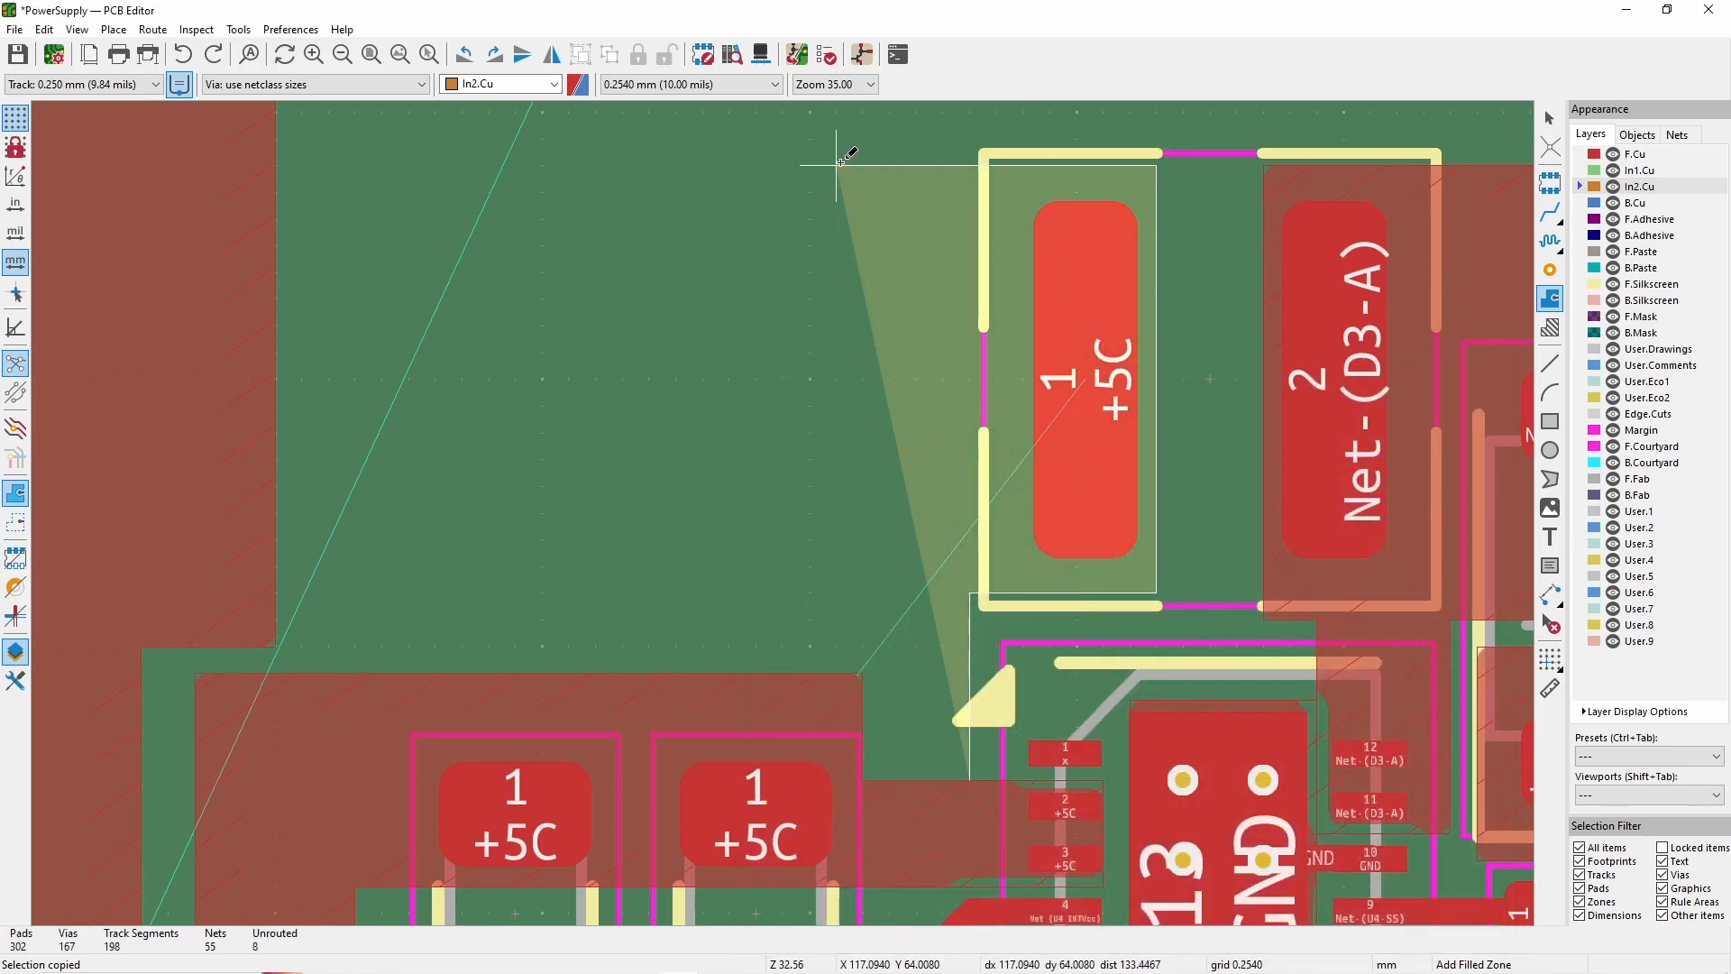
{"action": "left_click", "coordinate": [841, 165]}
{"action": "double_click", "coordinate": [841, 778]}
- Change the inductor's +5C zone to the F.Cu layer, extend its lower edge into the existing +5C copper and refill the zones
{"action": "scroll", "coordinate": [917, 806], "scroll_direction": "up", "scroll_amount": 2}
{"action": "double_click", "coordinate": [902, 392]}
{"action": "key", "text": "Escape"}
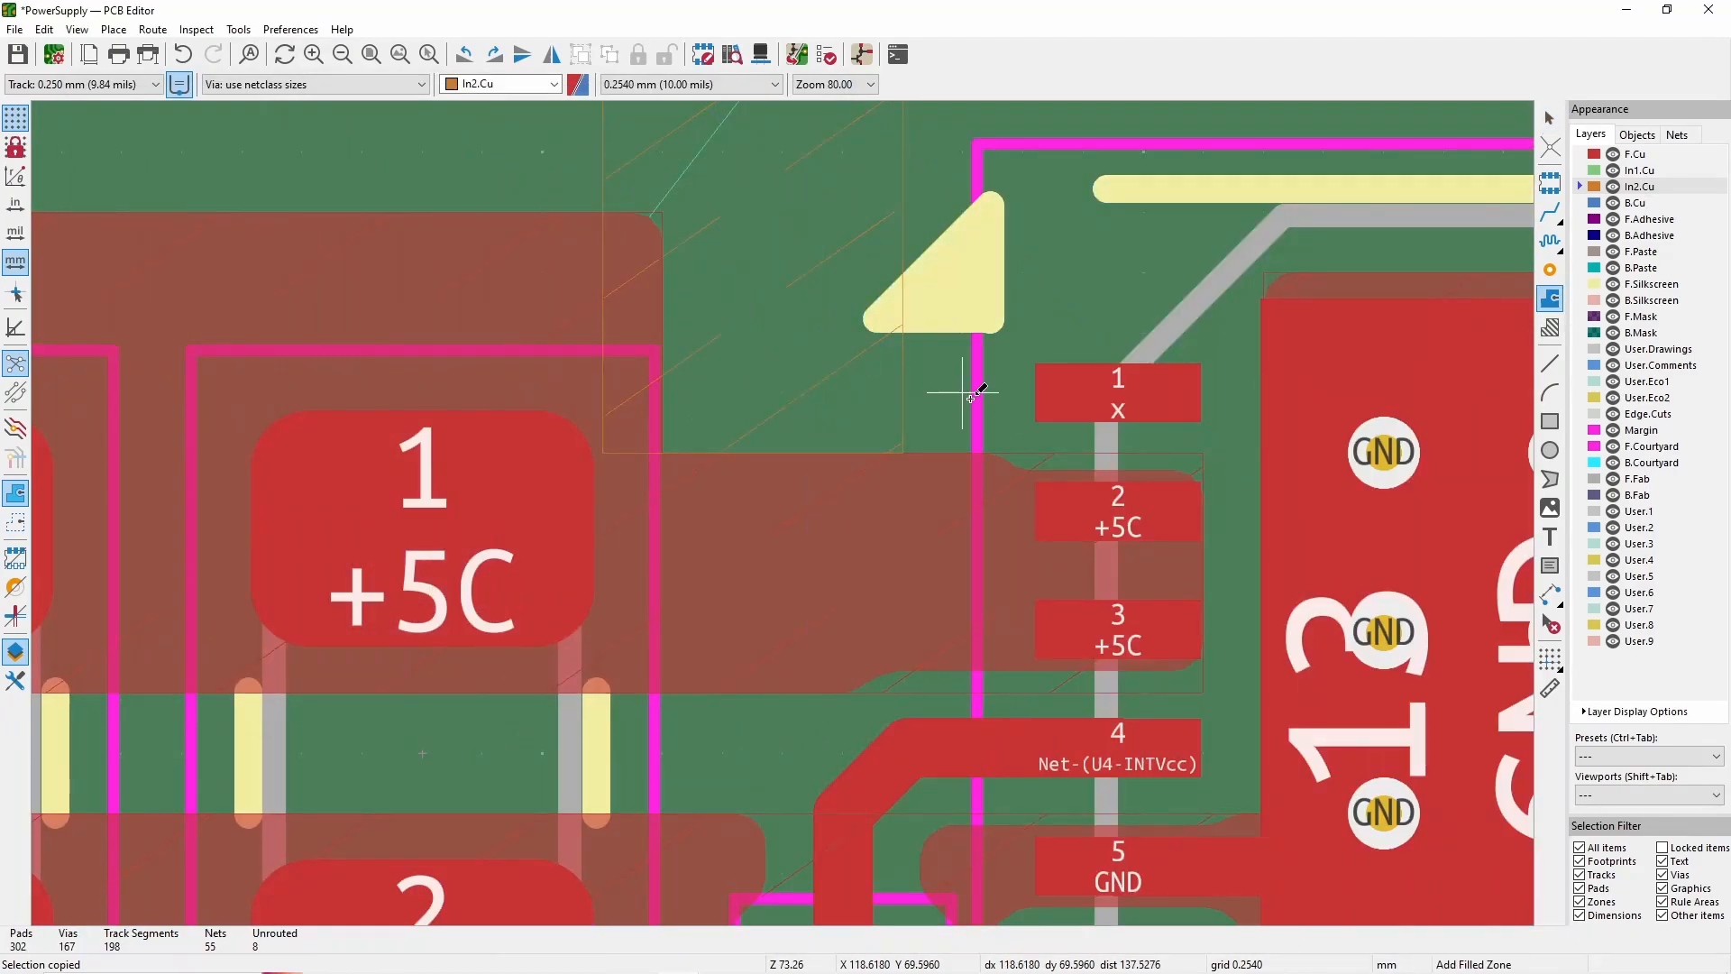
{"action": "key", "text": "e"}
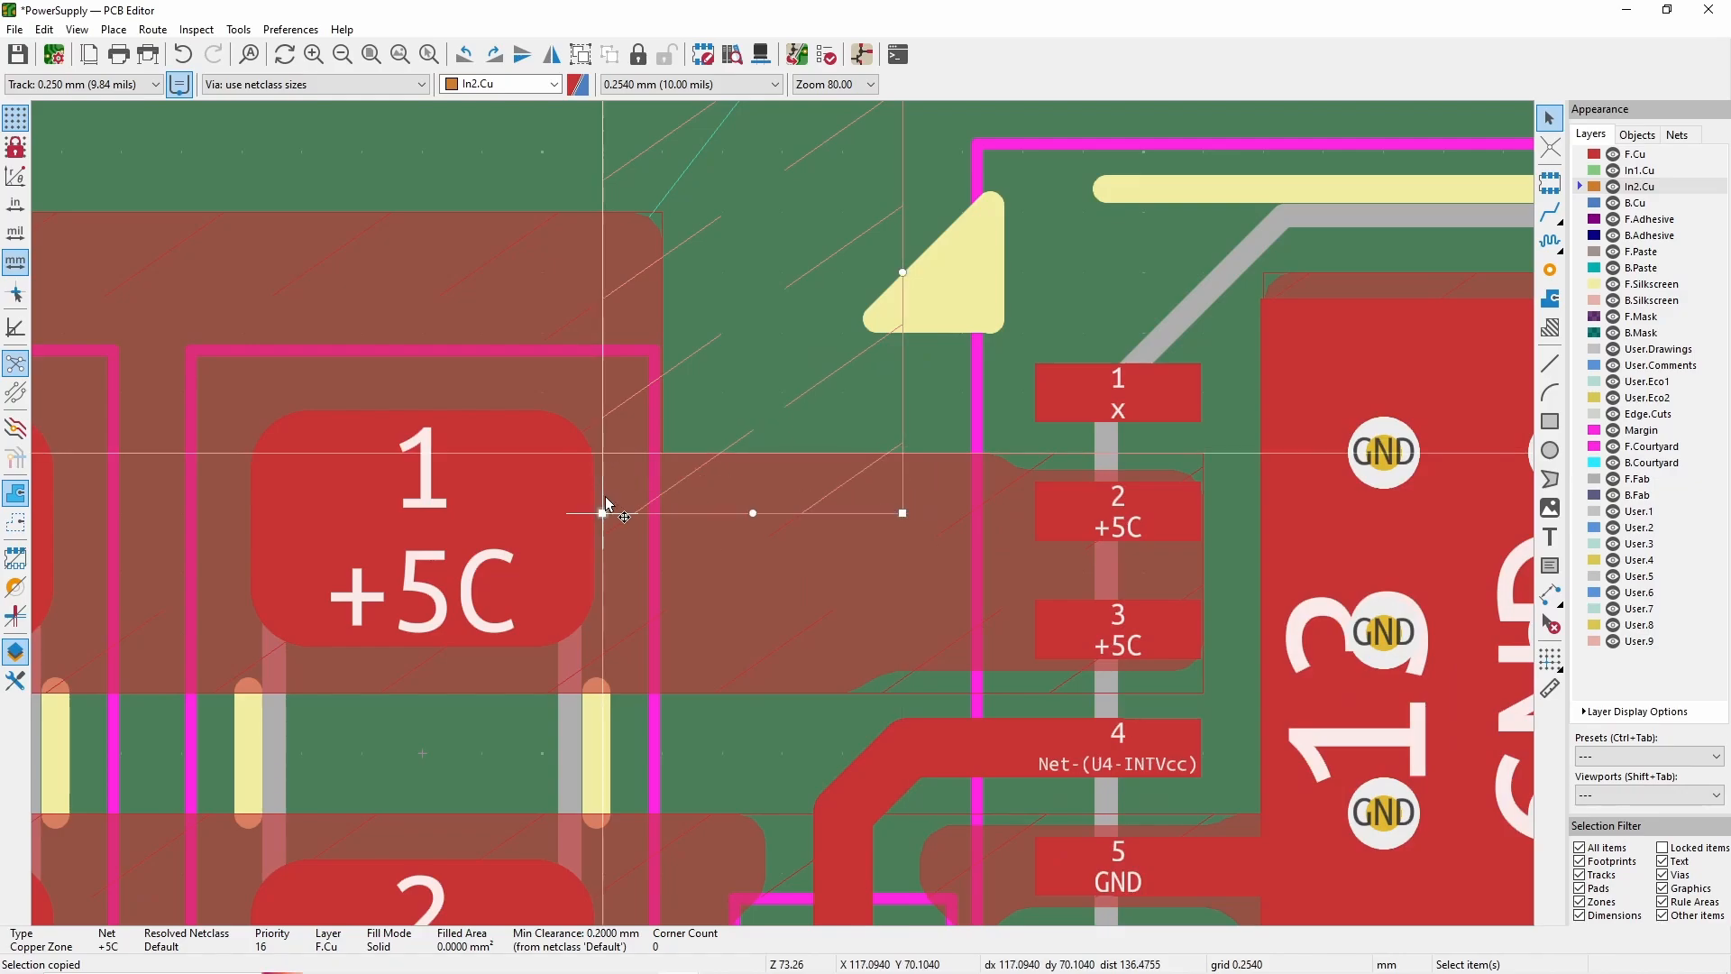
{"action": "scroll", "coordinate": [804, 609], "scroll_direction": "down", "scroll_amount": 6}
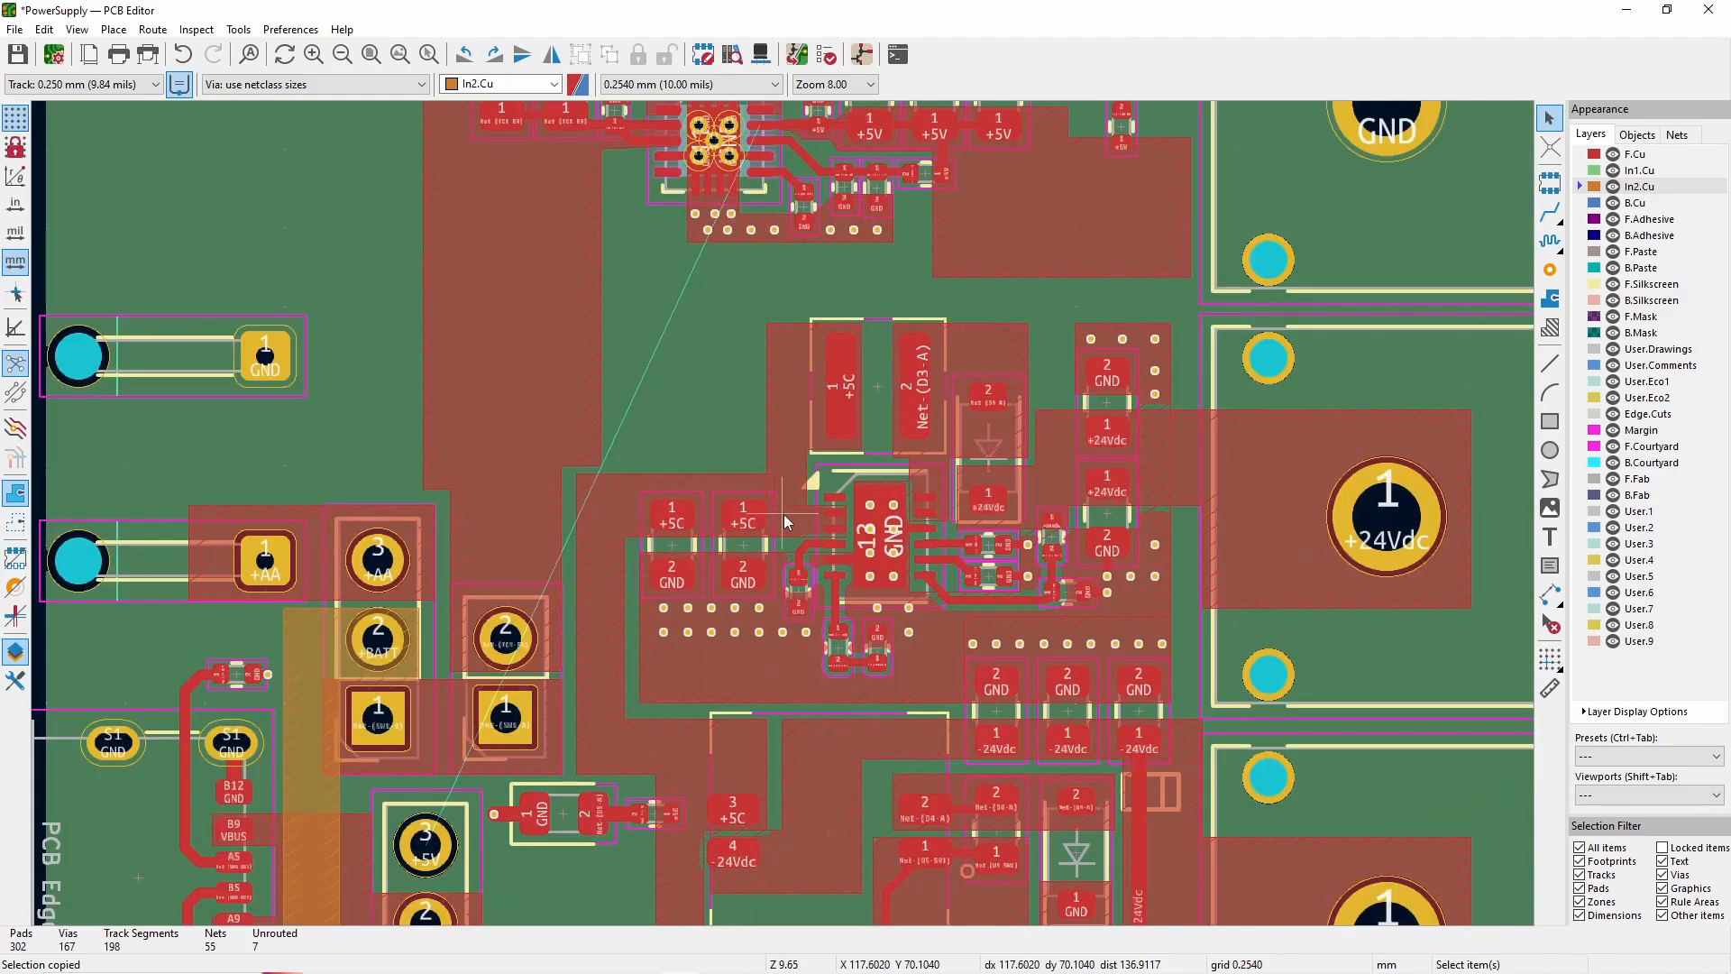
{"action": "scroll", "coordinate": [783, 514], "scroll_direction": "up", "scroll_amount": 4}
{"action": "left_click", "coordinate": [705, 570]}
{"action": "key", "text": "b"}
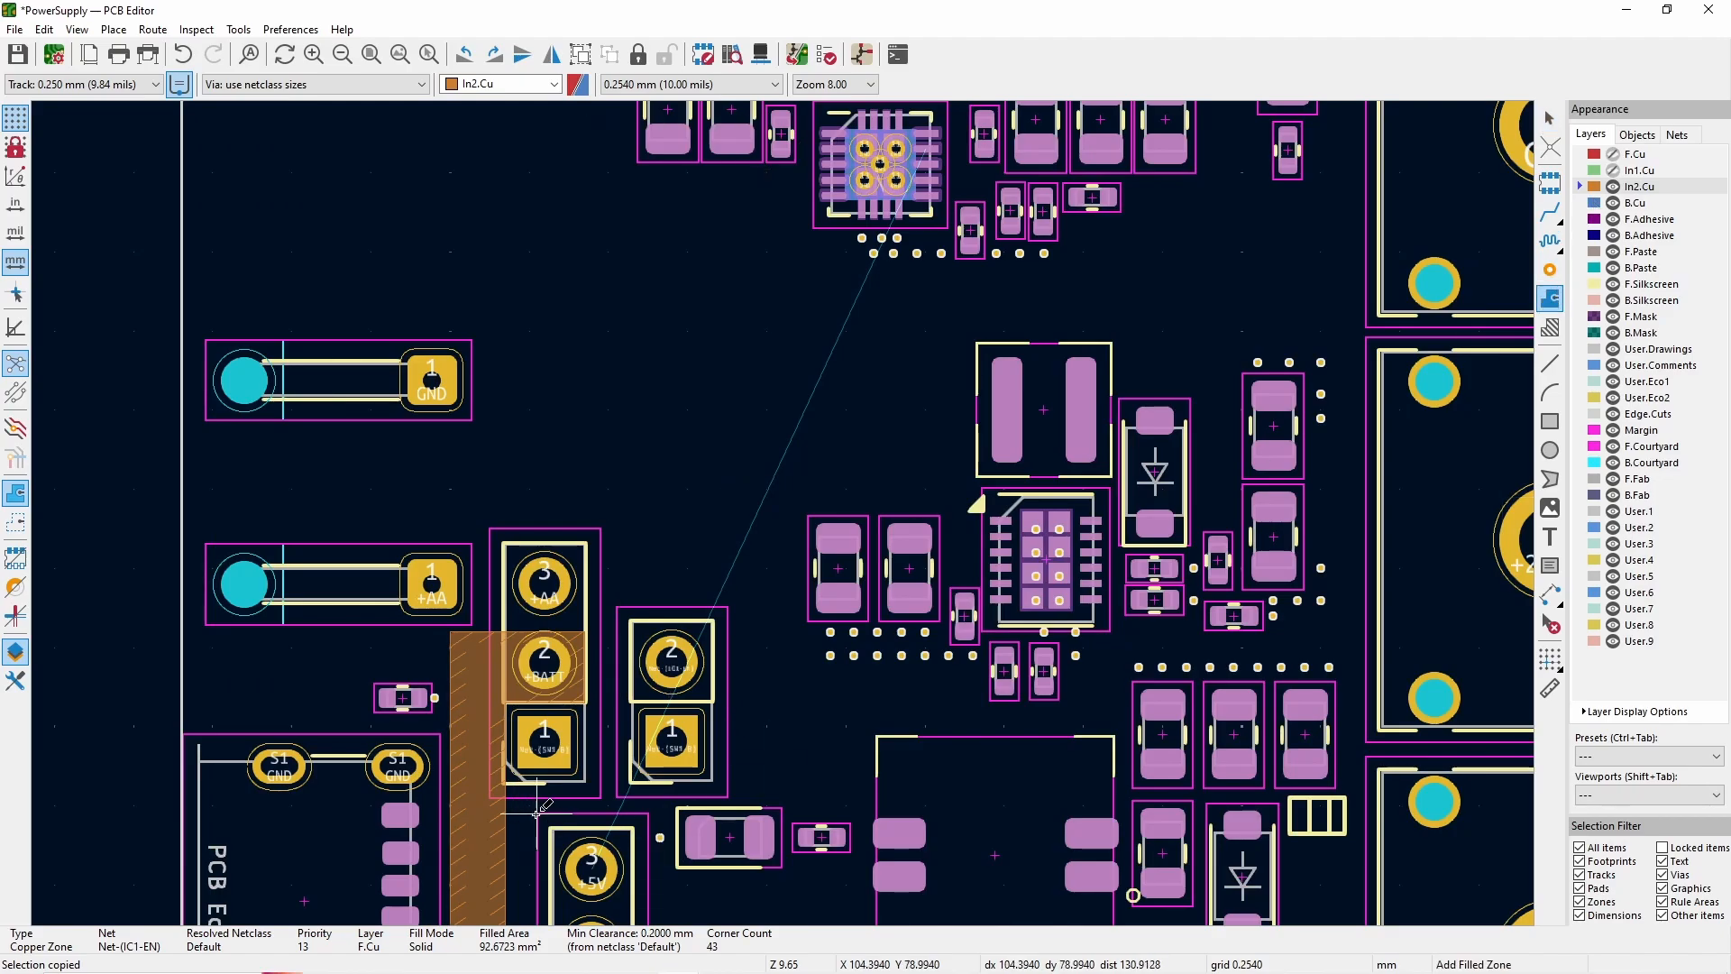
- Set up a filled In2.Cu zone on the +5V net, starting above the three-pin header's +5V pin
{"action": "left_click", "coordinate": [539, 812]}
{"action": "type", "text": "+5v"}
{"action": "double_click", "coordinate": [951, 467]}
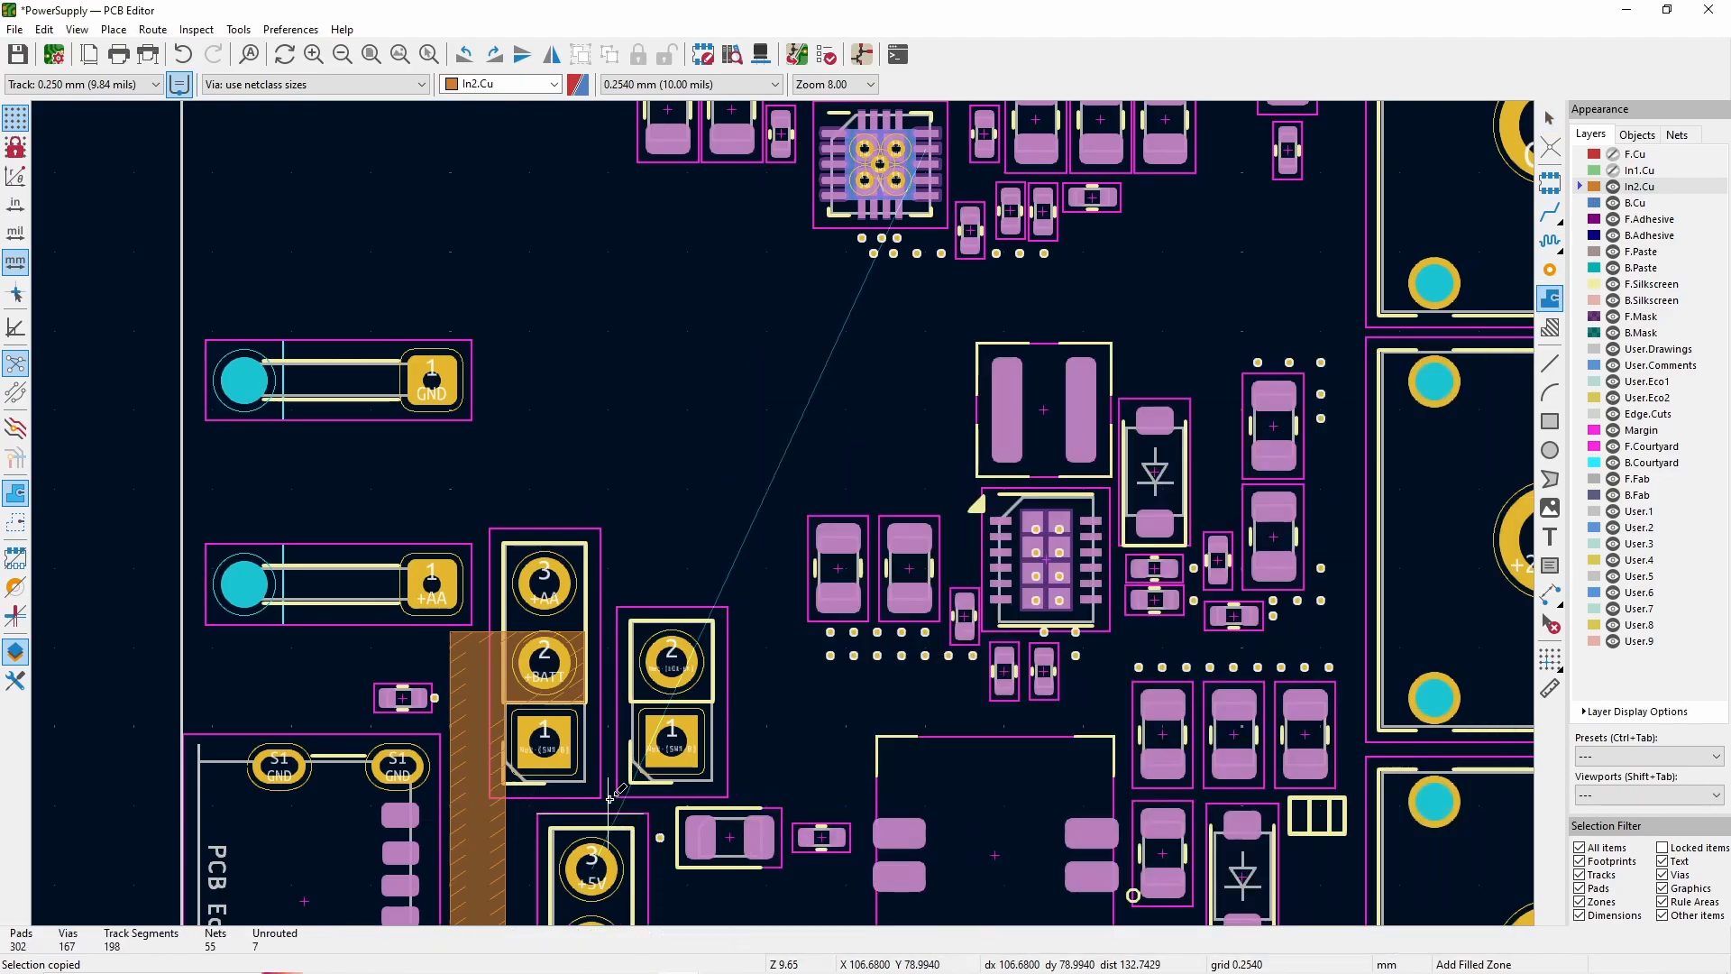
- Outline the +5V zone from the header's +5V pin up to the top converter's output capacitors and back, and refill the zones
{"action": "left_click", "coordinate": [608, 275]}
{"action": "left_click", "coordinate": [957, 275]}
{"action": "scroll", "coordinate": [957, 118], "scroll_direction": "up", "scroll_amount": 2}
{"action": "left_click", "coordinate": [785, 479]}
{"action": "left_click", "coordinate": [1371, 479]}
{"action": "scroll", "coordinate": [1307, 631], "scroll_direction": "down", "scroll_amount": 2}
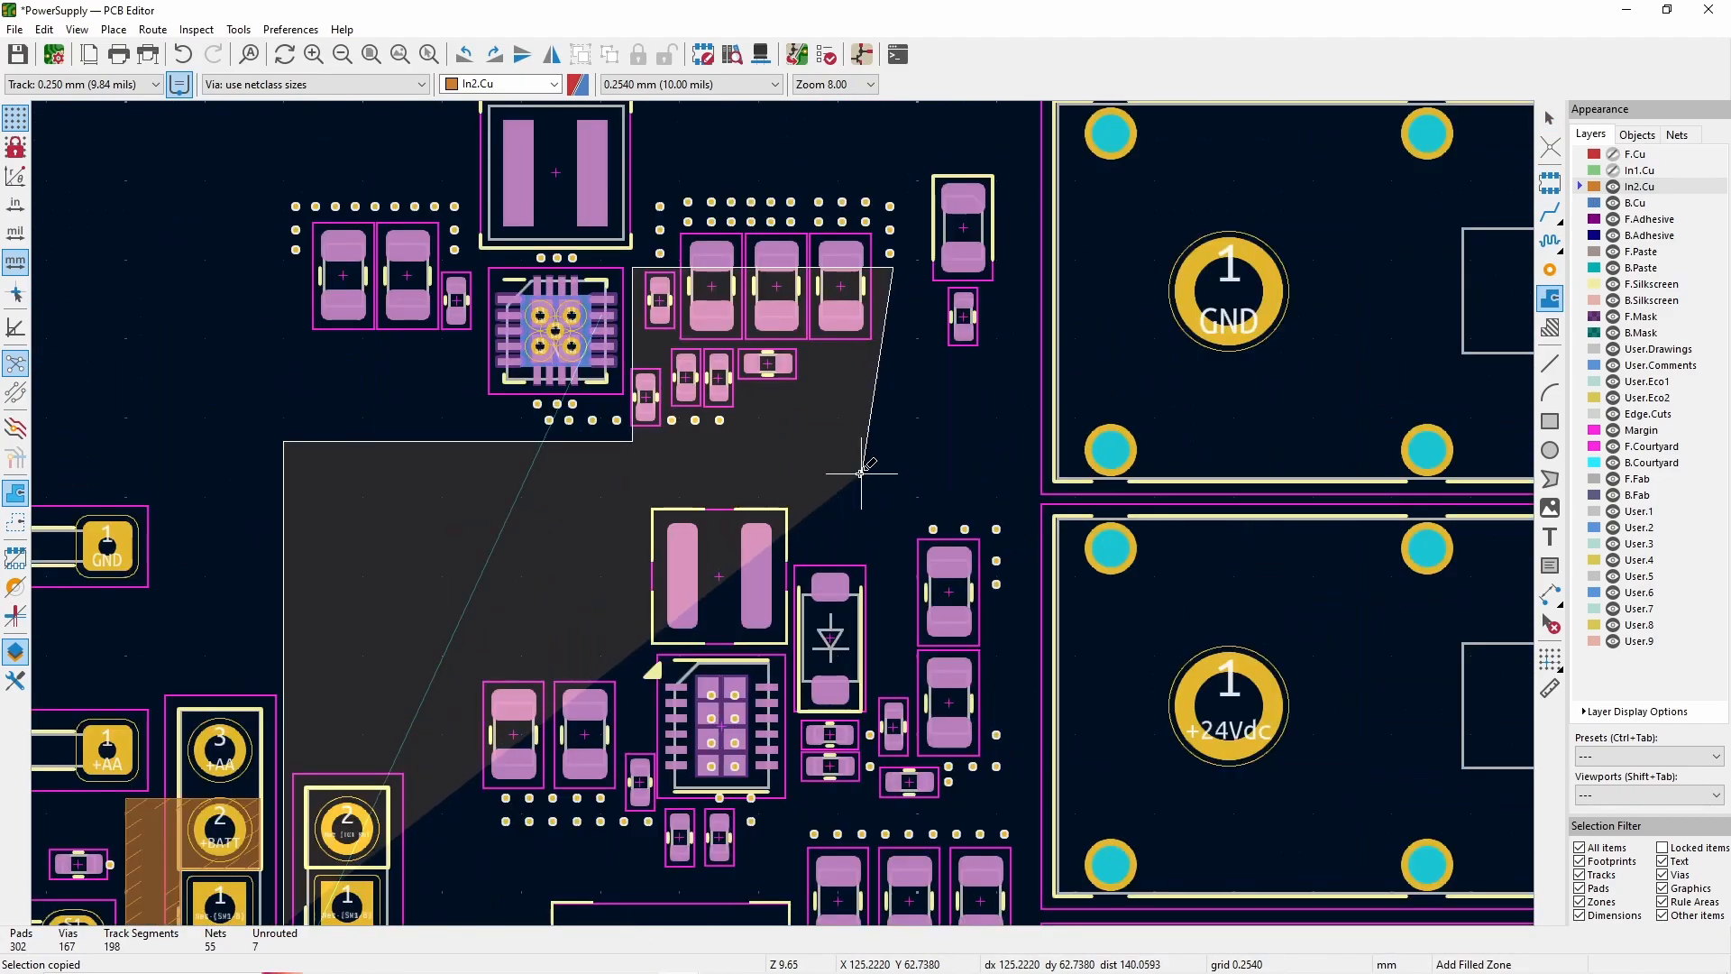
{"action": "left_click", "coordinate": [893, 473]}
{"action": "left_click", "coordinate": [893, 497]}
{"action": "left_click", "coordinate": [481, 497]}
{"action": "scroll", "coordinate": [490, 869], "scroll_direction": "down", "scroll_amount": 1}
{"action": "scroll", "coordinate": [783, 513], "scroll_direction": "up", "scroll_amount": 1}
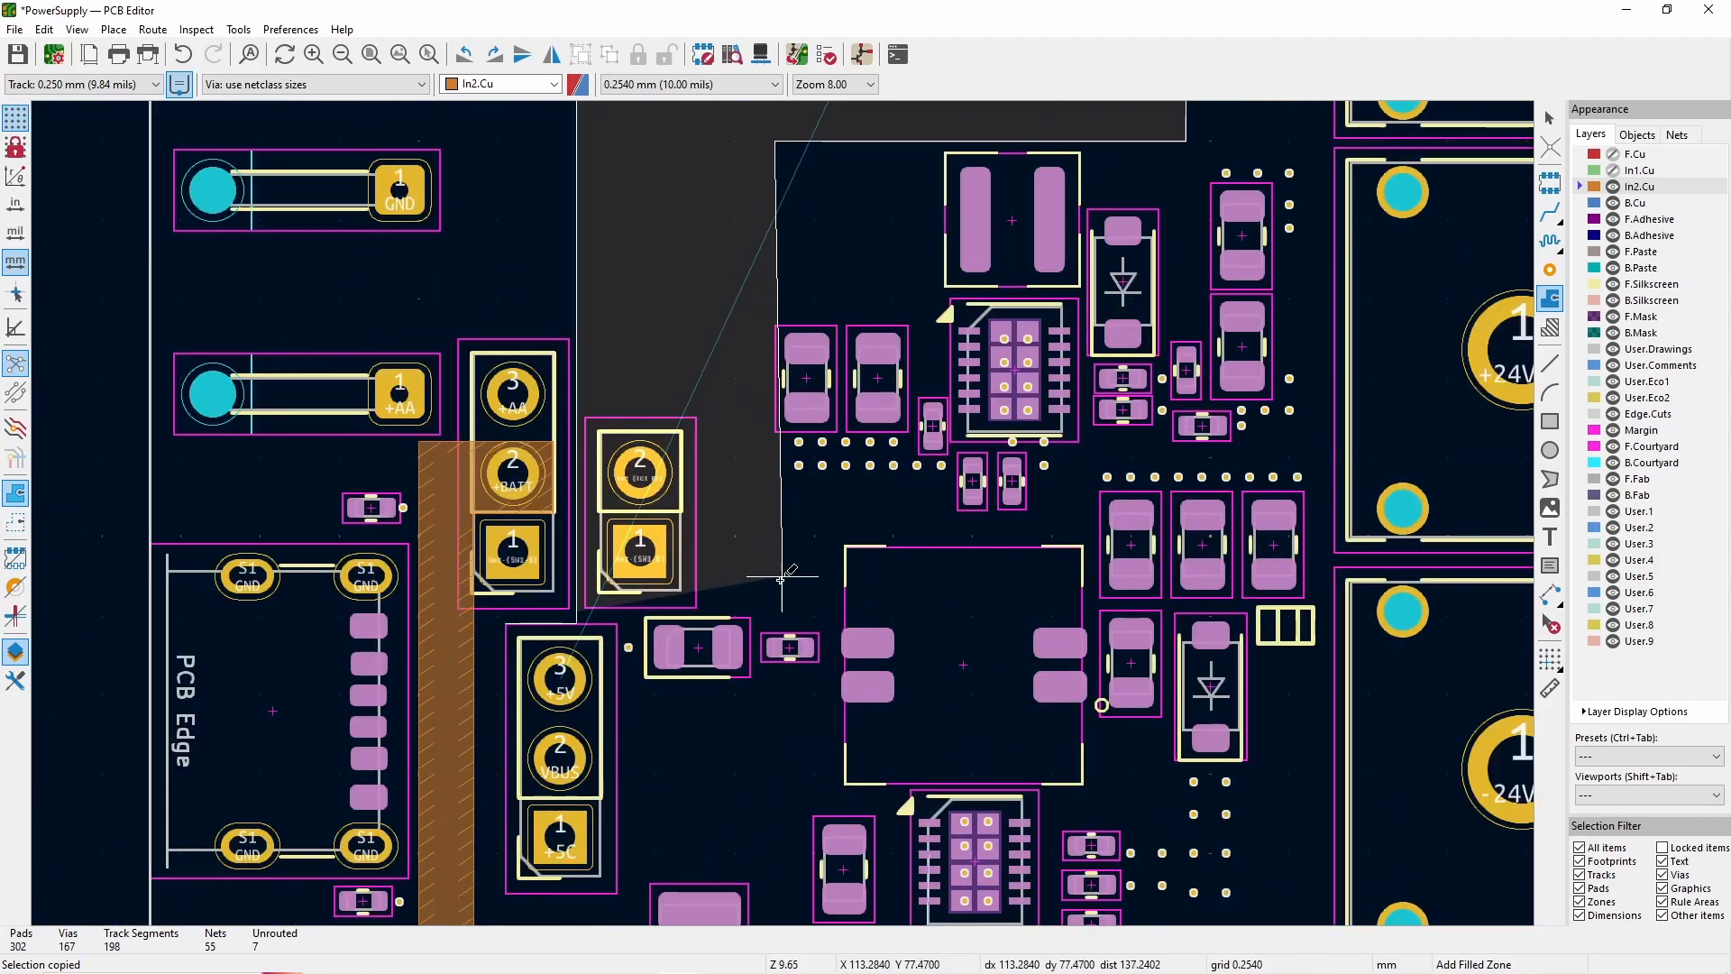
{"action": "double_click", "coordinate": [508, 726]}
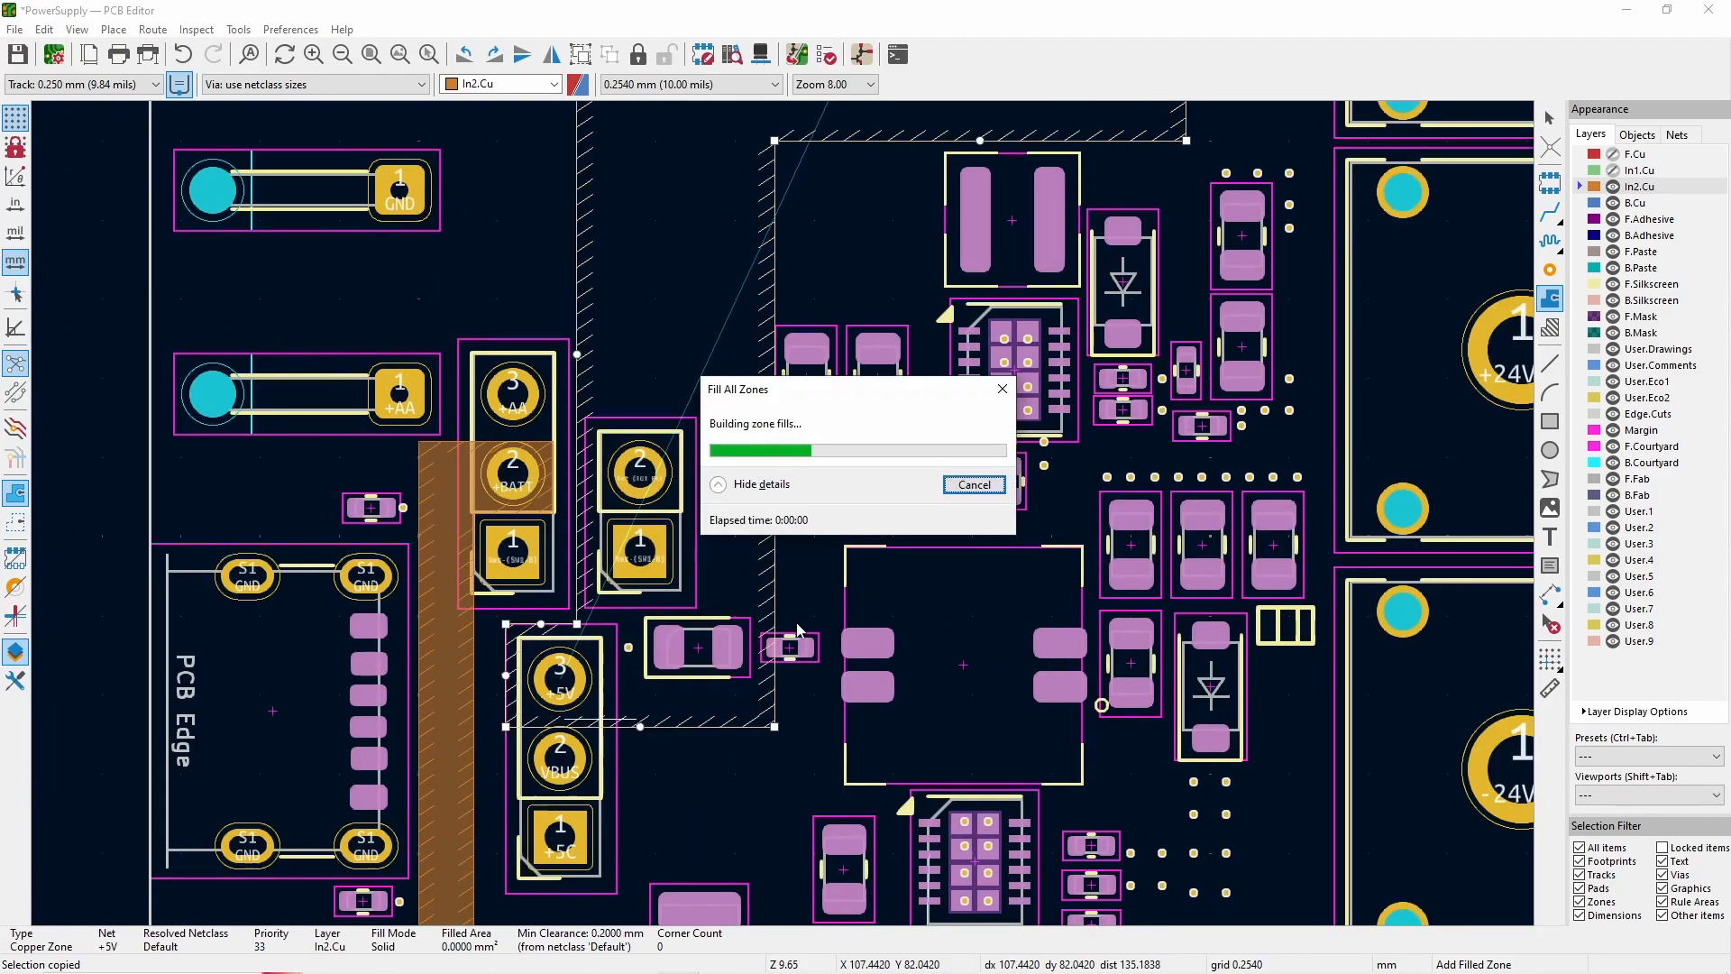
{"action": "key", "text": "Escape"}
{"action": "scroll", "coordinate": [812, 492], "scroll_direction": "down", "scroll_amount": 3}
{"action": "key", "text": "b"}
- Delete the short In2.Cu track beside the bottom converter and refill the zones with F.Cu shown and In1.Cu active
{"action": "scroll", "coordinate": [865, 807], "scroll_direction": "up", "scroll_amount": 2}
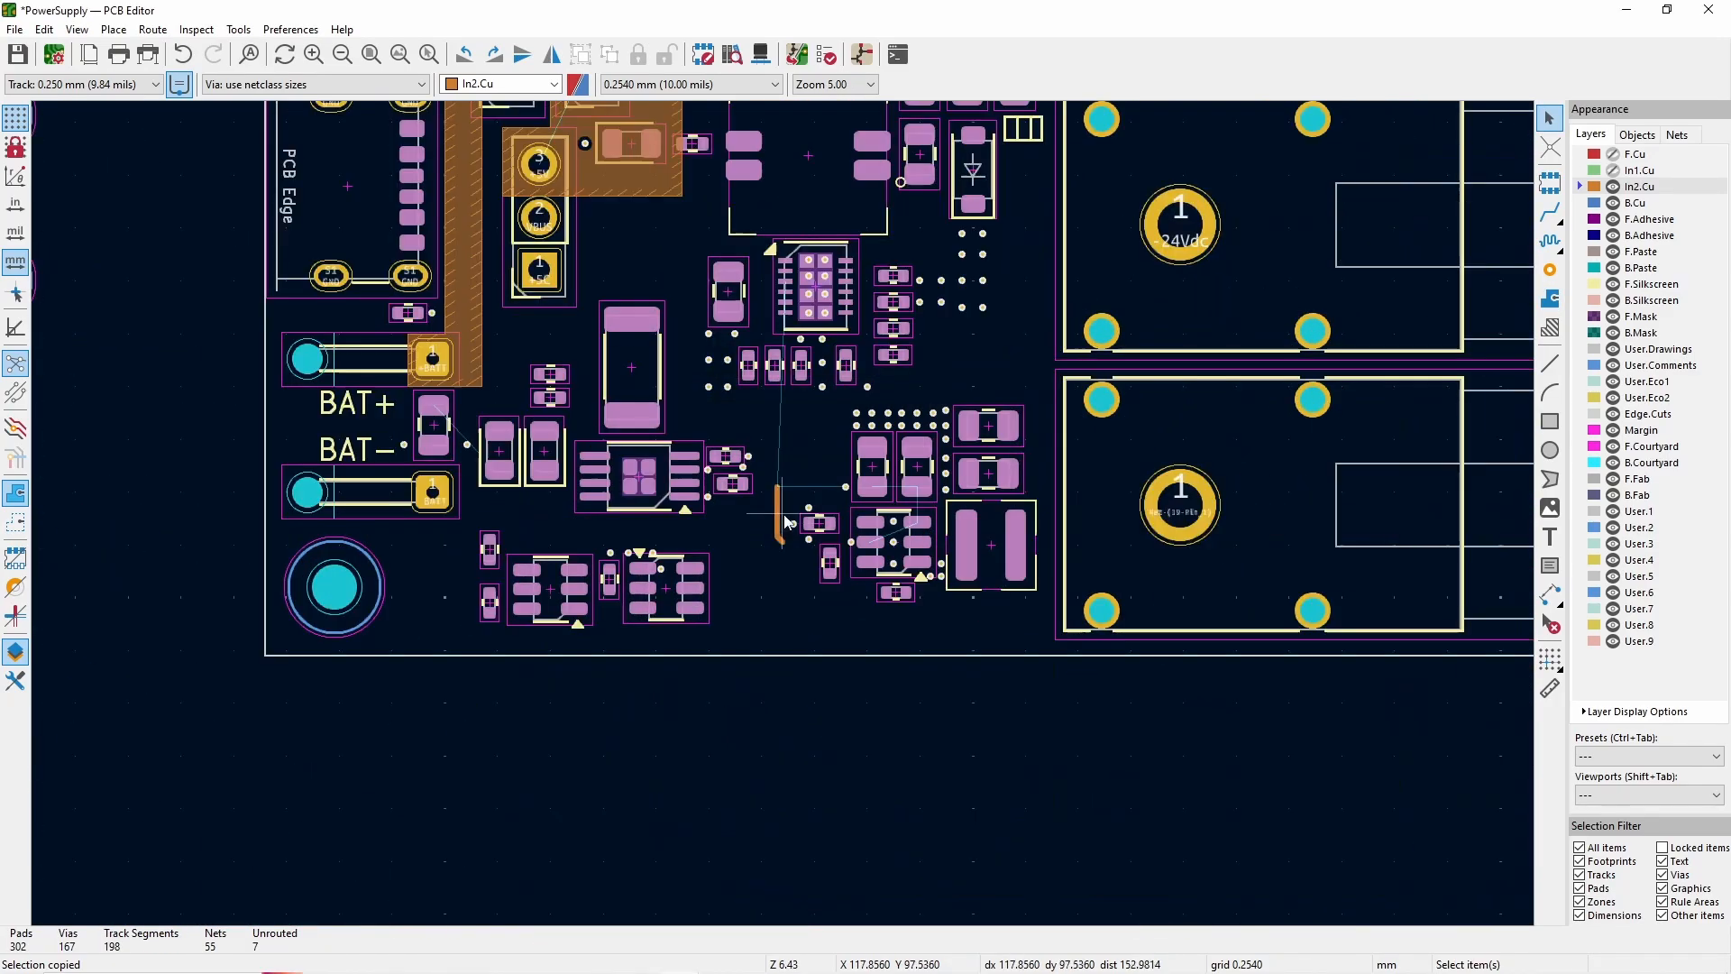
{"action": "left_click", "coordinate": [778, 506]}
{"action": "key", "text": "Delete"}
{"action": "left_click", "coordinate": [1613, 154]}
{"action": "left_click", "coordinate": [1640, 170]}
{"action": "key", "text": "b"}
- Stagger the GND vias below the middle converter's +5C capacitor into two columns and delete the extra via nearest its GND pad
{"action": "scroll", "coordinate": [837, 393], "scroll_direction": "down", "scroll_amount": 1}
{"action": "scroll", "coordinate": [712, 440], "scroll_direction": "up", "scroll_amount": 6}
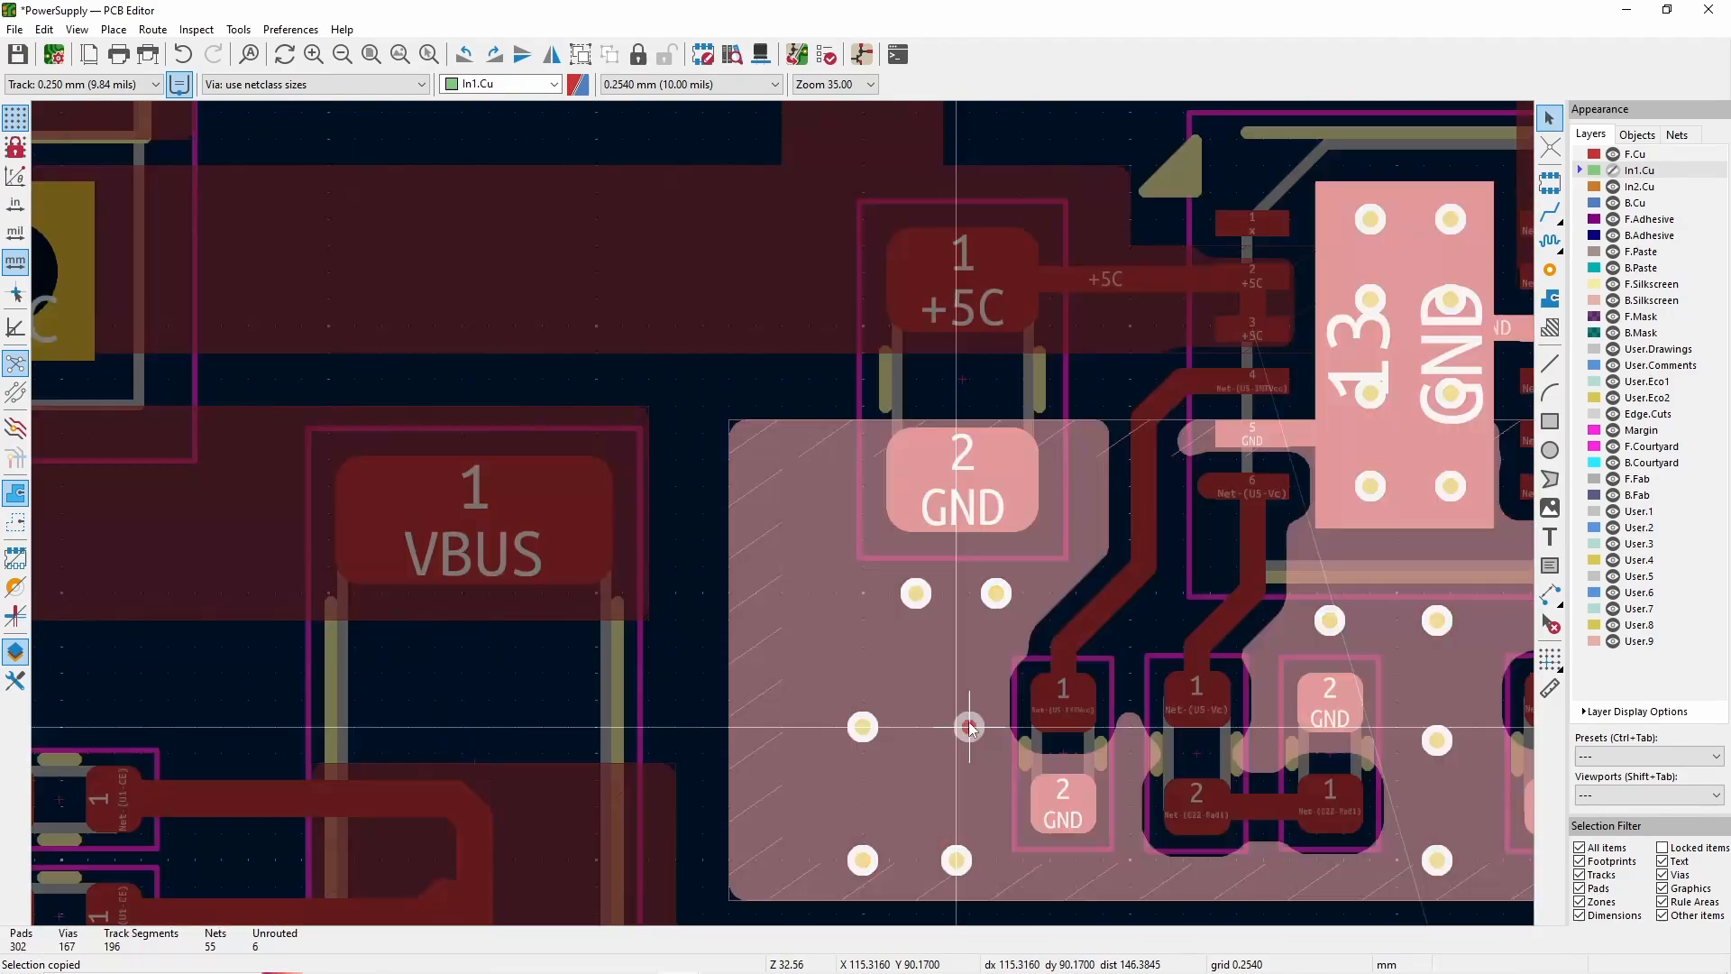
{"action": "left_click_drag", "start_coordinate": [970, 724], "coordinate": [969, 674]}
{"action": "left_click_drag", "start_coordinate": [863, 727], "coordinate": [916, 727]}
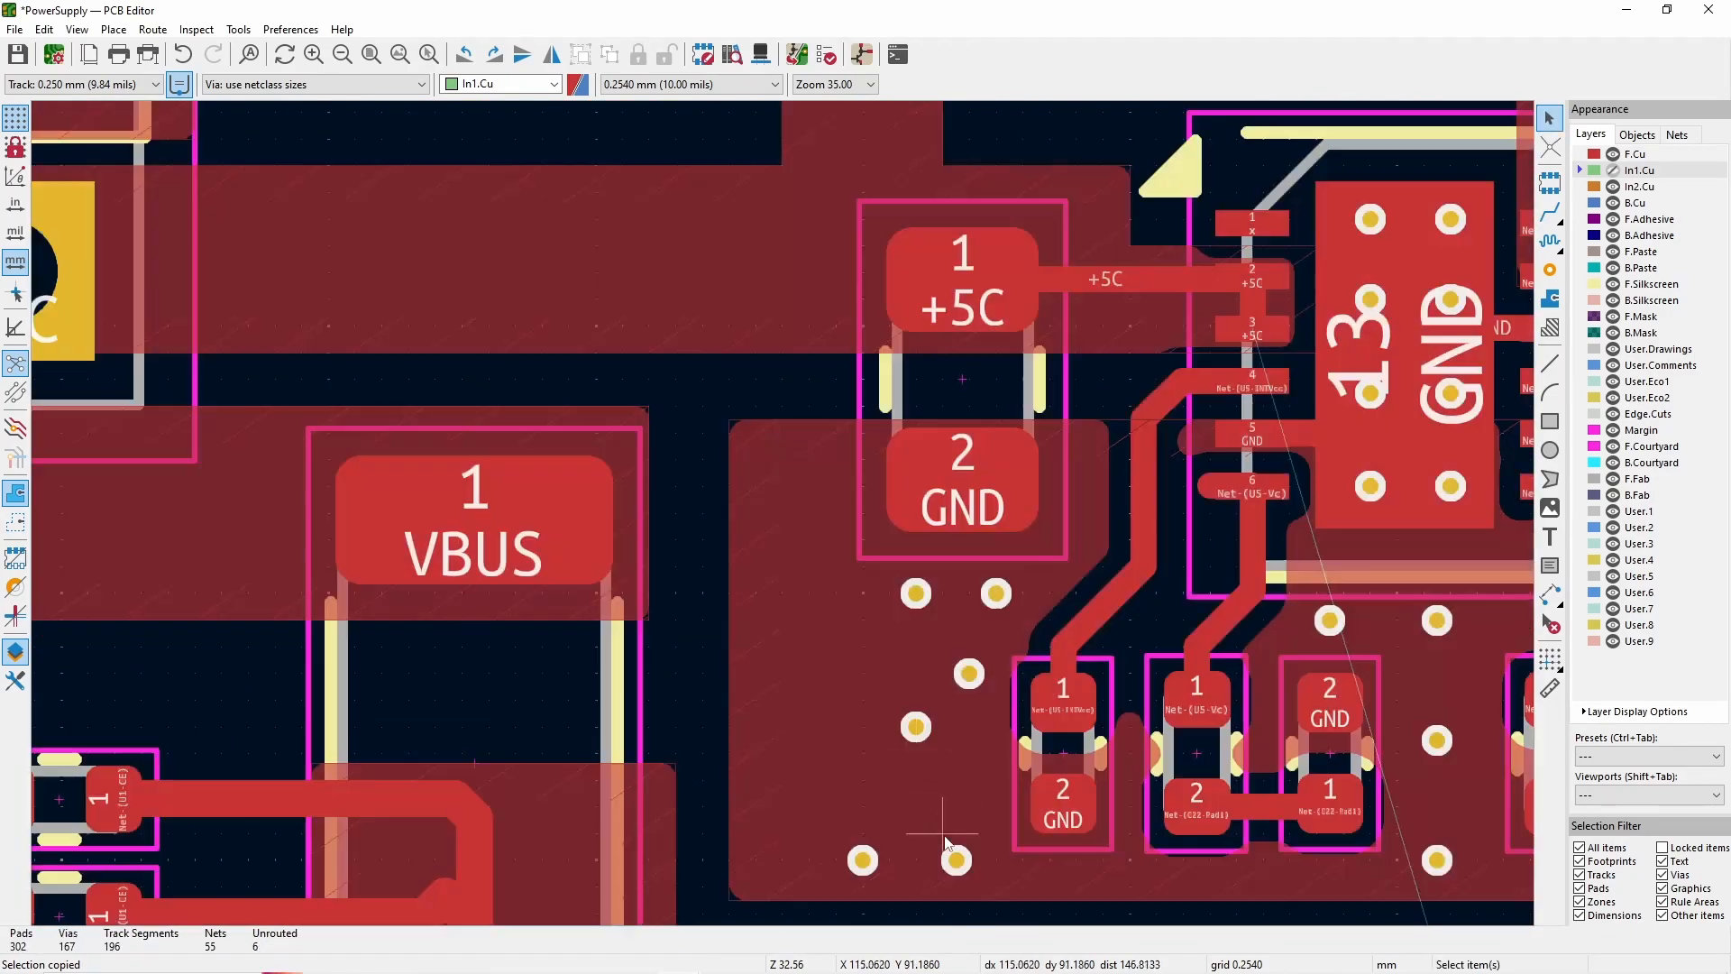
{"action": "left_click_drag", "start_coordinate": [956, 860], "coordinate": [970, 780]}
{"action": "left_click_drag", "start_coordinate": [863, 861], "coordinate": [916, 835]}
{"action": "left_click_drag", "start_coordinate": [969, 674], "coordinate": [969, 647]}
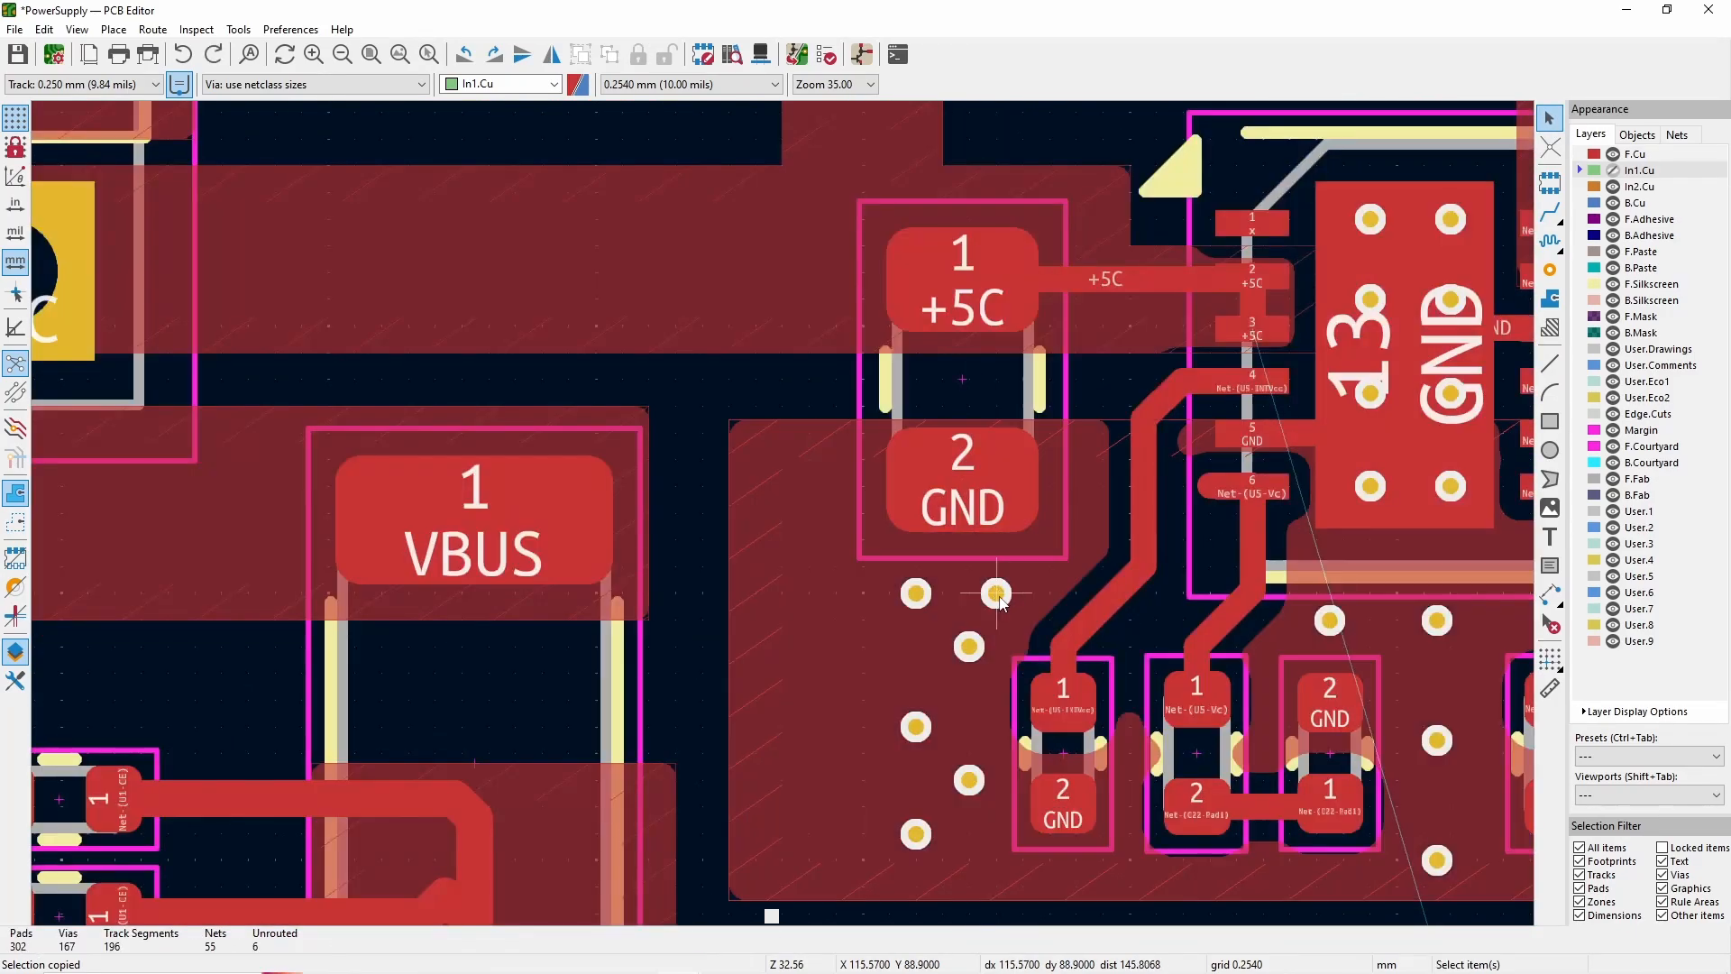
{"action": "key", "text": "Delete"}
- Move the left edge of the F.Cu GND zone in to line up with the left side of the +5C capacitor
{"action": "left_click", "coordinate": [762, 439]}
{"action": "left_click_drag", "start_coordinate": [731, 421], "coordinate": [848, 420]}
{"action": "scroll", "coordinate": [833, 439], "scroll_direction": "down", "scroll_amount": 8}
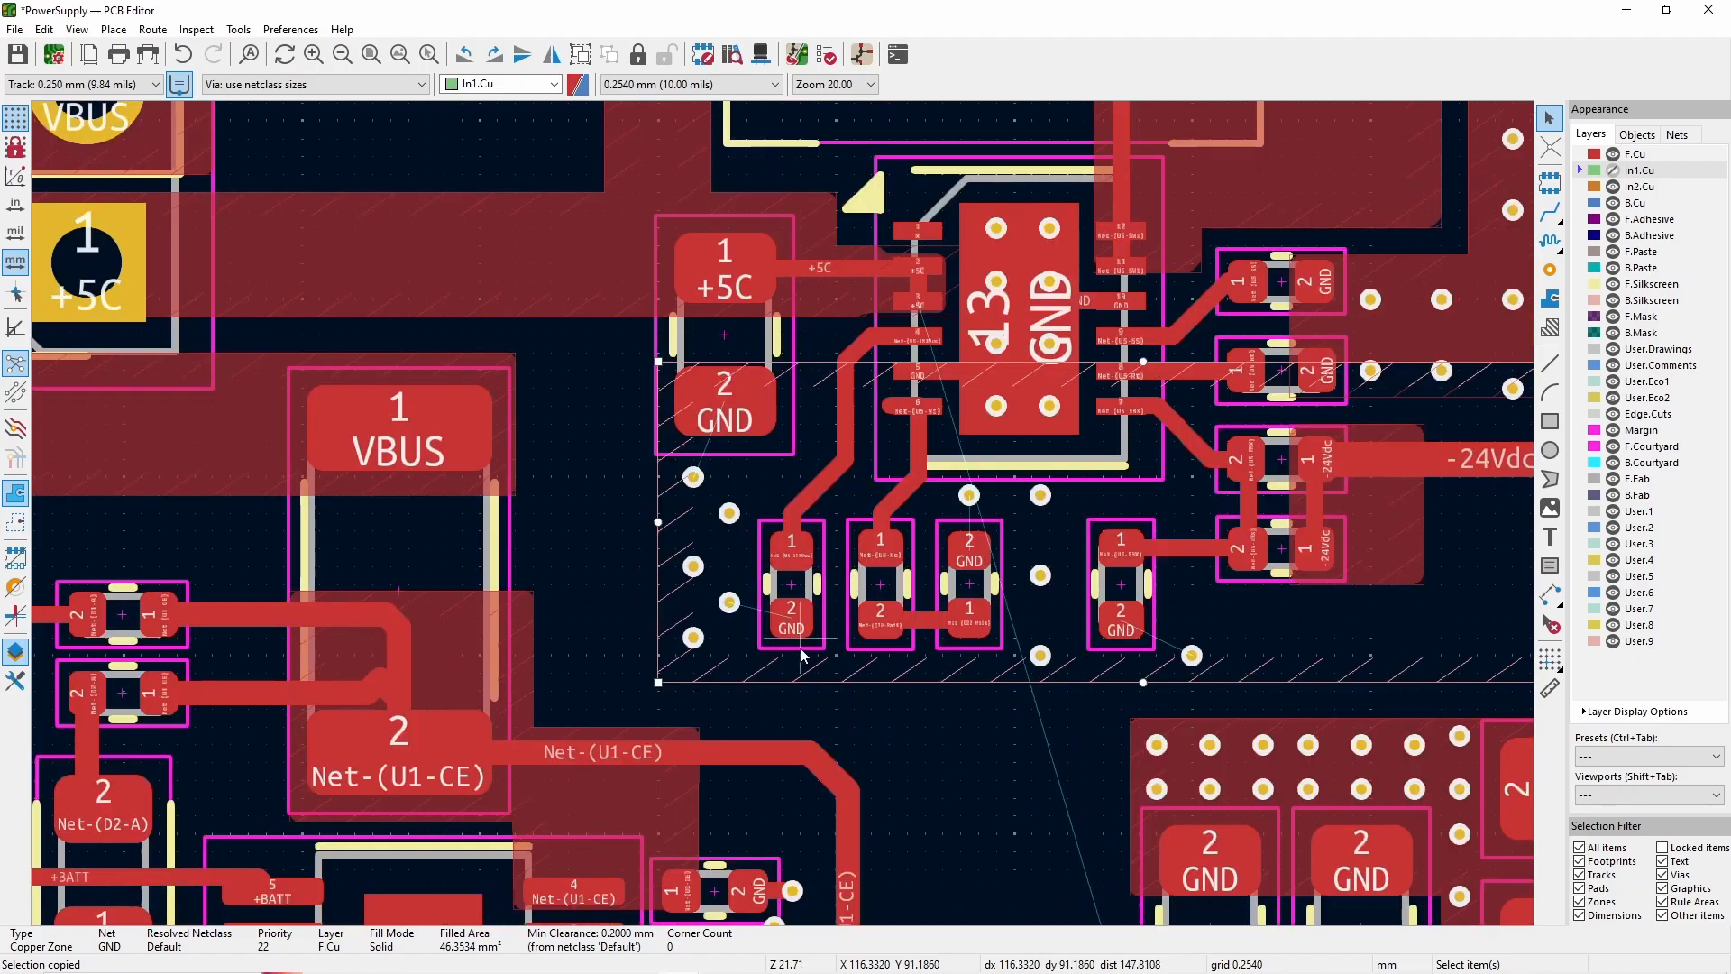
{"action": "scroll", "coordinate": [777, 487], "scroll_direction": "down", "scroll_amount": 2}
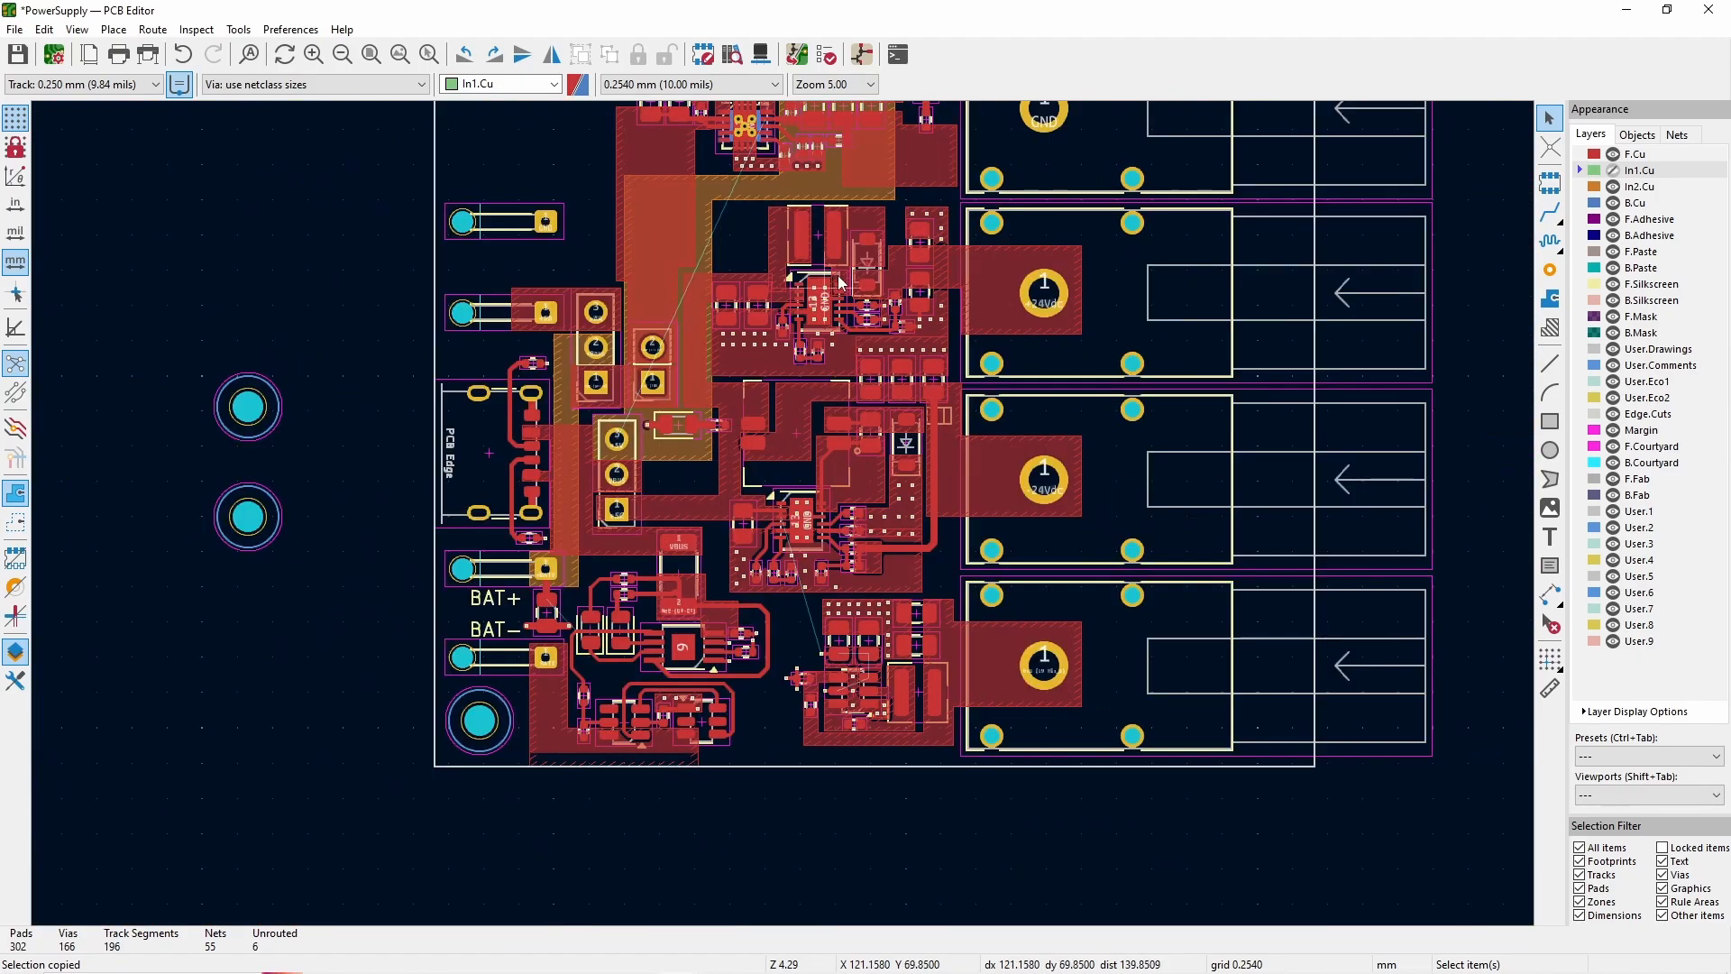
- Make In2.Cu active with F.Cu hidden and set up a filled +5C zone starting at the three-pin header's +5C pin
{"action": "scroll", "coordinate": [785, 510], "scroll_direction": "up", "scroll_amount": 6}
{"action": "left_click", "coordinate": [1641, 187]}
{"action": "left_click", "coordinate": [1613, 154]}
{"action": "scroll", "coordinate": [677, 447], "scroll_direction": "down", "scroll_amount": 2}
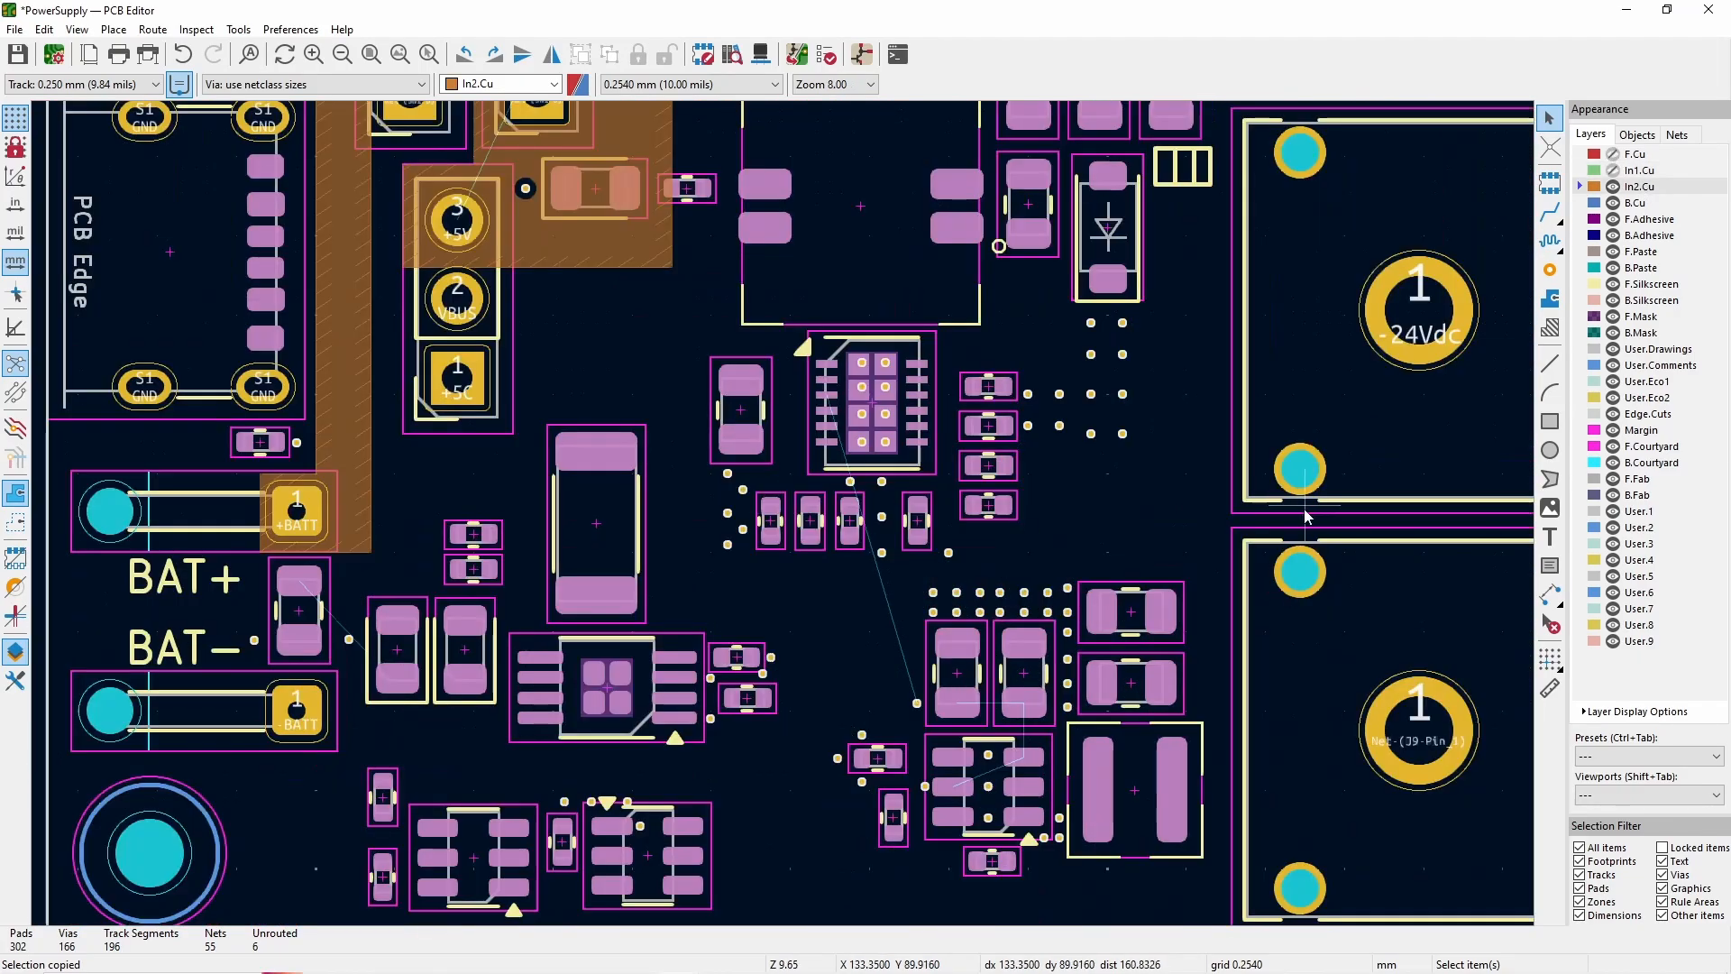
{"action": "left_click", "coordinate": [1550, 299]}
{"action": "scroll", "coordinate": [465, 325], "scroll_direction": "up", "scroll_amount": 2}
{"action": "left_click", "coordinate": [637, 566]}
{"action": "left_click", "coordinate": [1387, 931]}
- Outline the +5C zone from the header pin past the middle converter to the bottom converter's capacitors and back, and refill the zones
{"action": "scroll", "coordinate": [1083, 554], "scroll_direction": "down", "scroll_amount": 2}
{"action": "scroll", "coordinate": [784, 514], "scroll_direction": "up", "scroll_amount": 1}
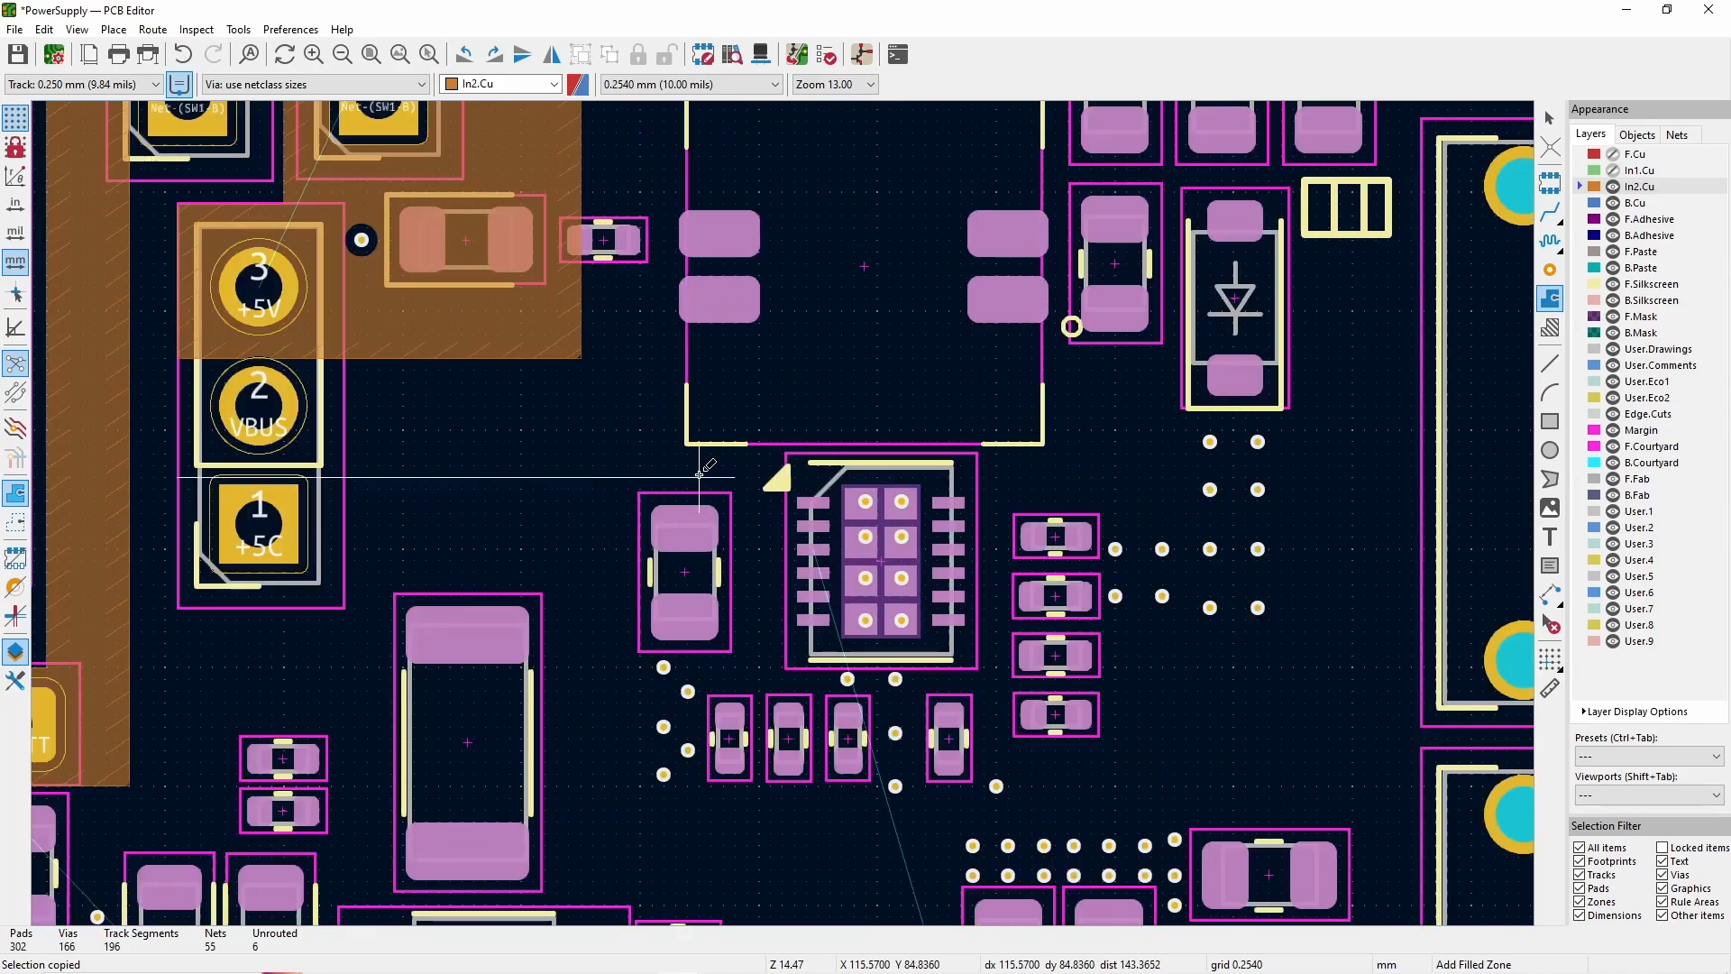
{"action": "left_click", "coordinate": [746, 479]}
{"action": "scroll", "coordinate": [749, 771], "scroll_direction": "down", "scroll_amount": 3}
{"action": "scroll", "coordinate": [785, 529], "scroll_direction": "up", "scroll_amount": 2}
{"action": "left_click", "coordinate": [776, 529]}
{"action": "left_click", "coordinate": [902, 529]}
{"action": "left_click", "coordinate": [902, 663]}
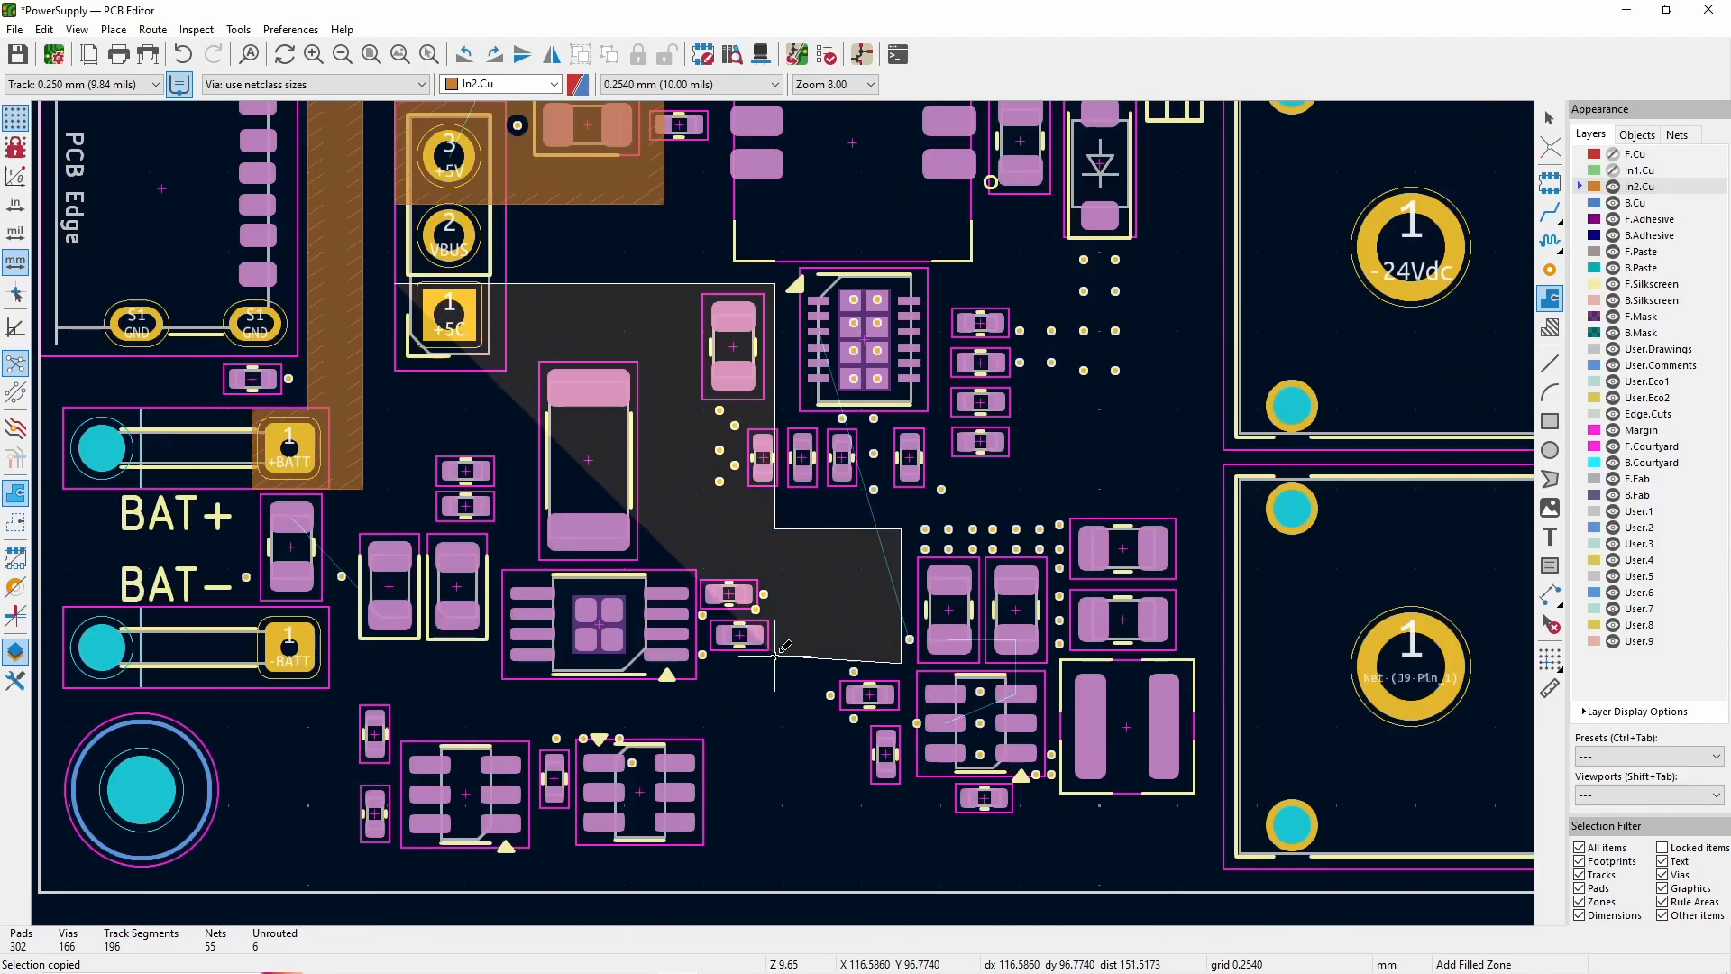
{"action": "left_click", "coordinate": [783, 569]}
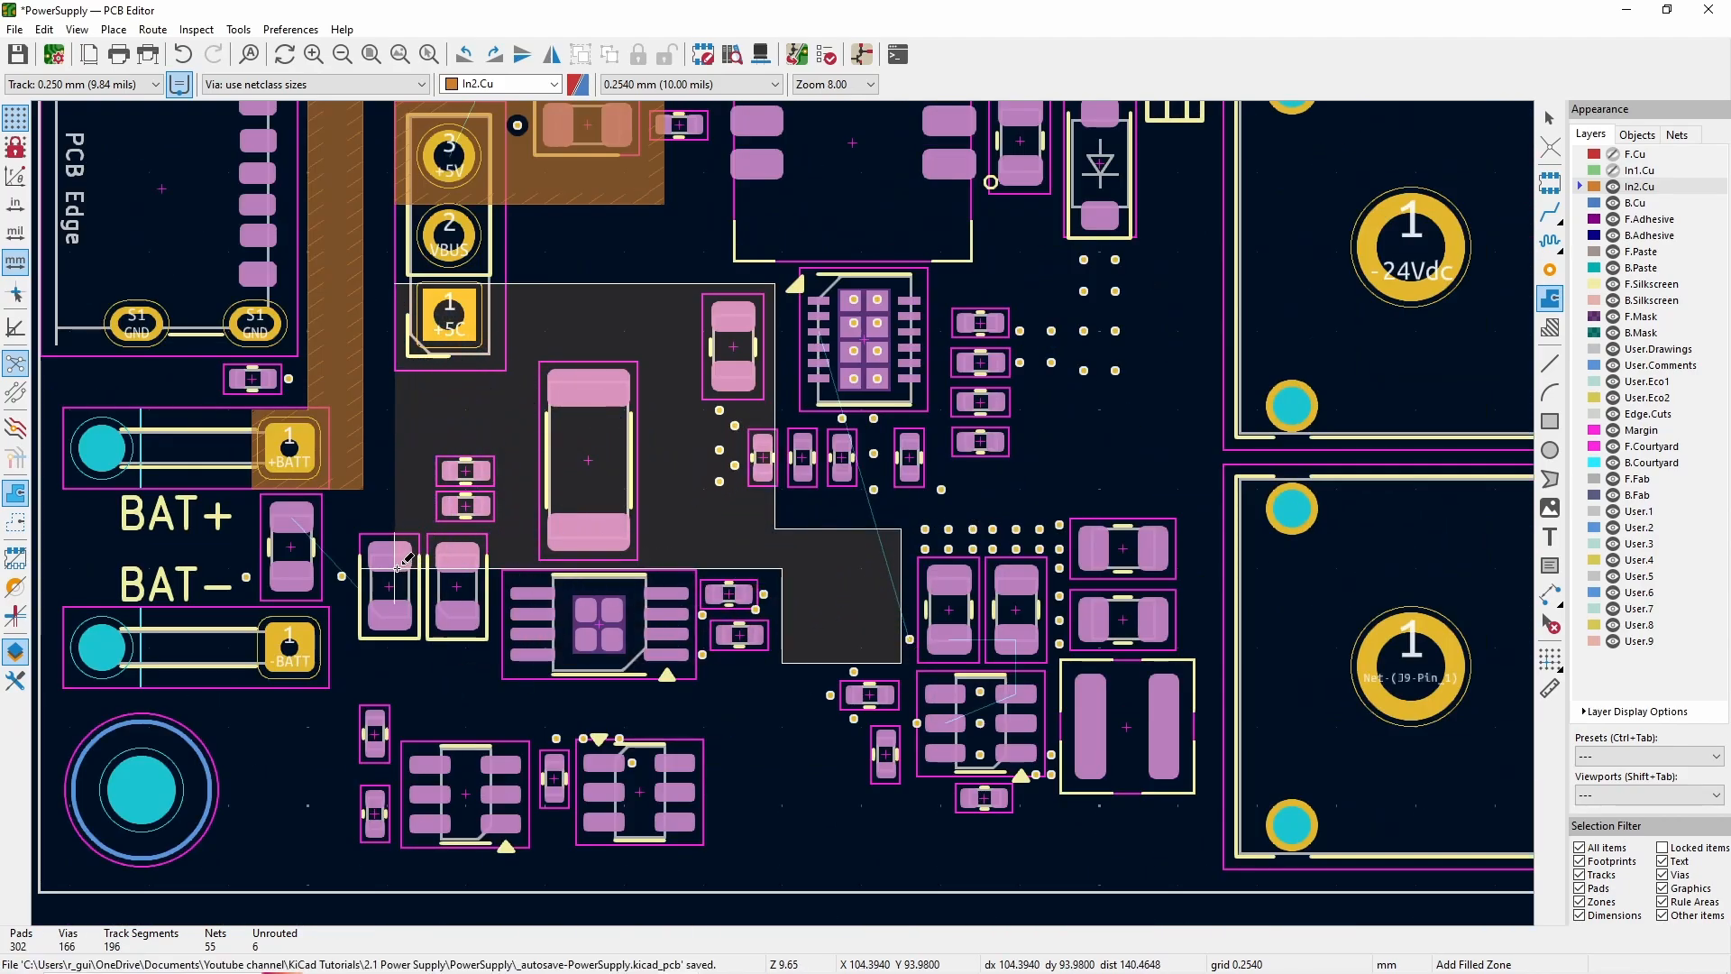
{"action": "double_click", "coordinate": [395, 568]}
{"action": "key", "text": "b"}
{"action": "key", "text": "Escape"}
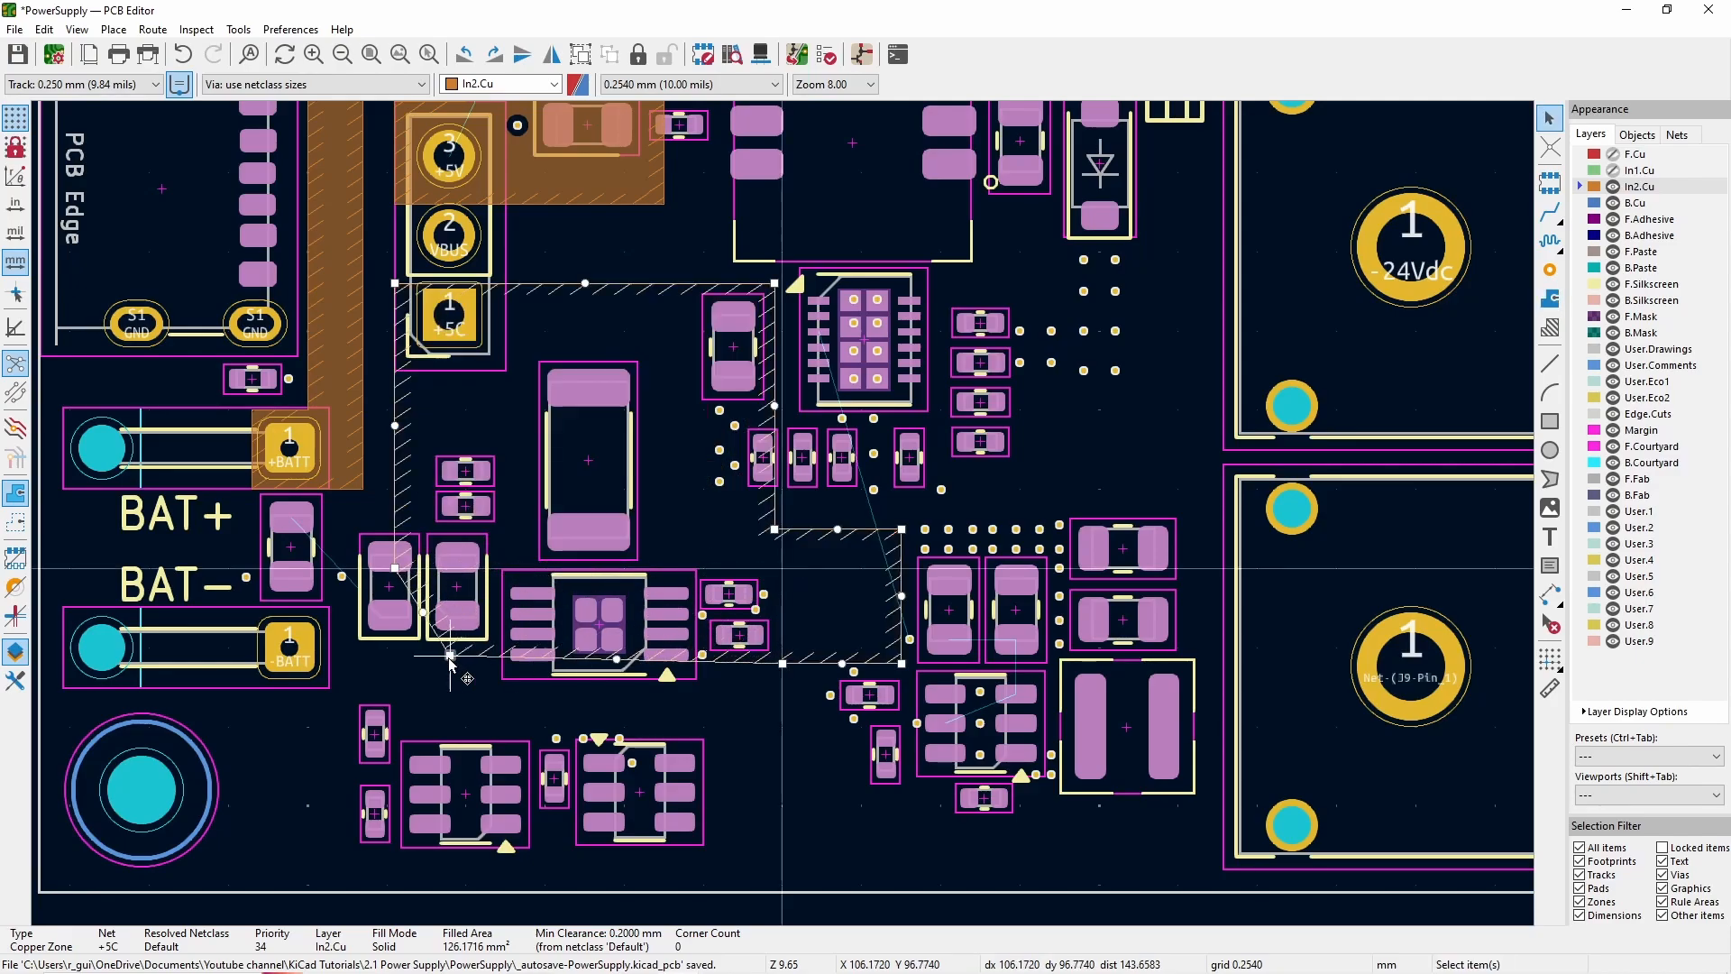
- Reshape the +5C zone's left side in steps along the header, the VBUS component and the charger IC, and refill the zones
{"action": "key", "text": "b"}
{"action": "left_click", "coordinate": [403, 662]}
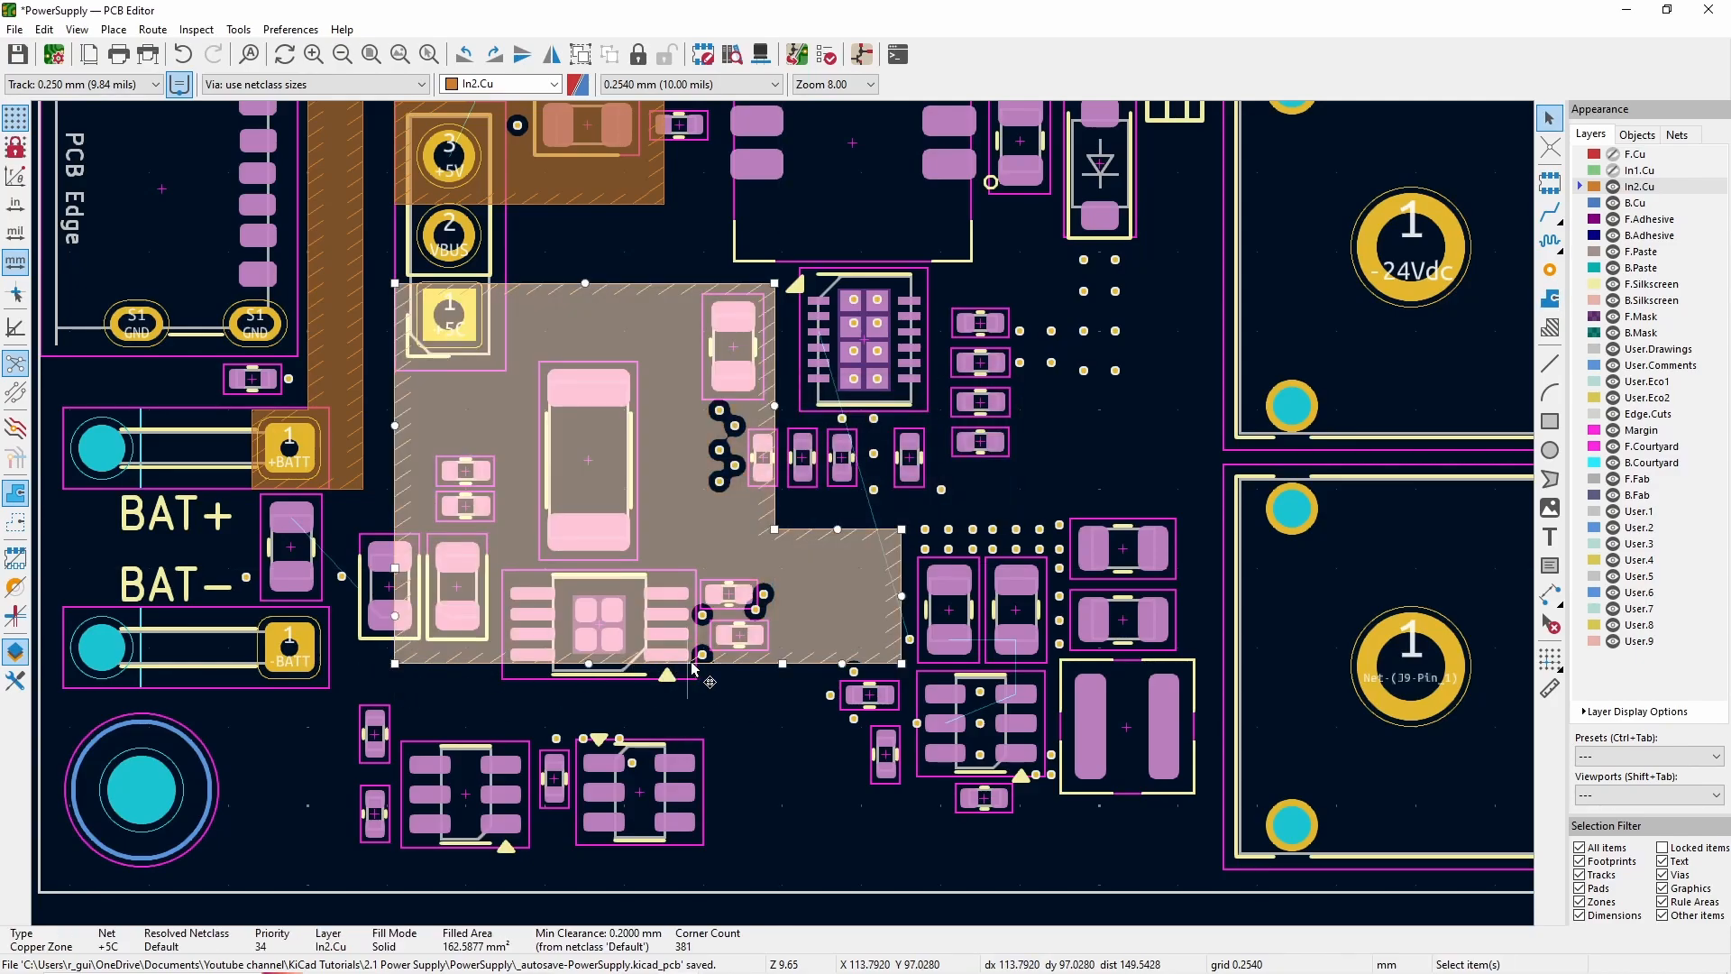
{"action": "left_click_drag", "start_coordinate": [395, 389], "coordinate": [681, 403]}
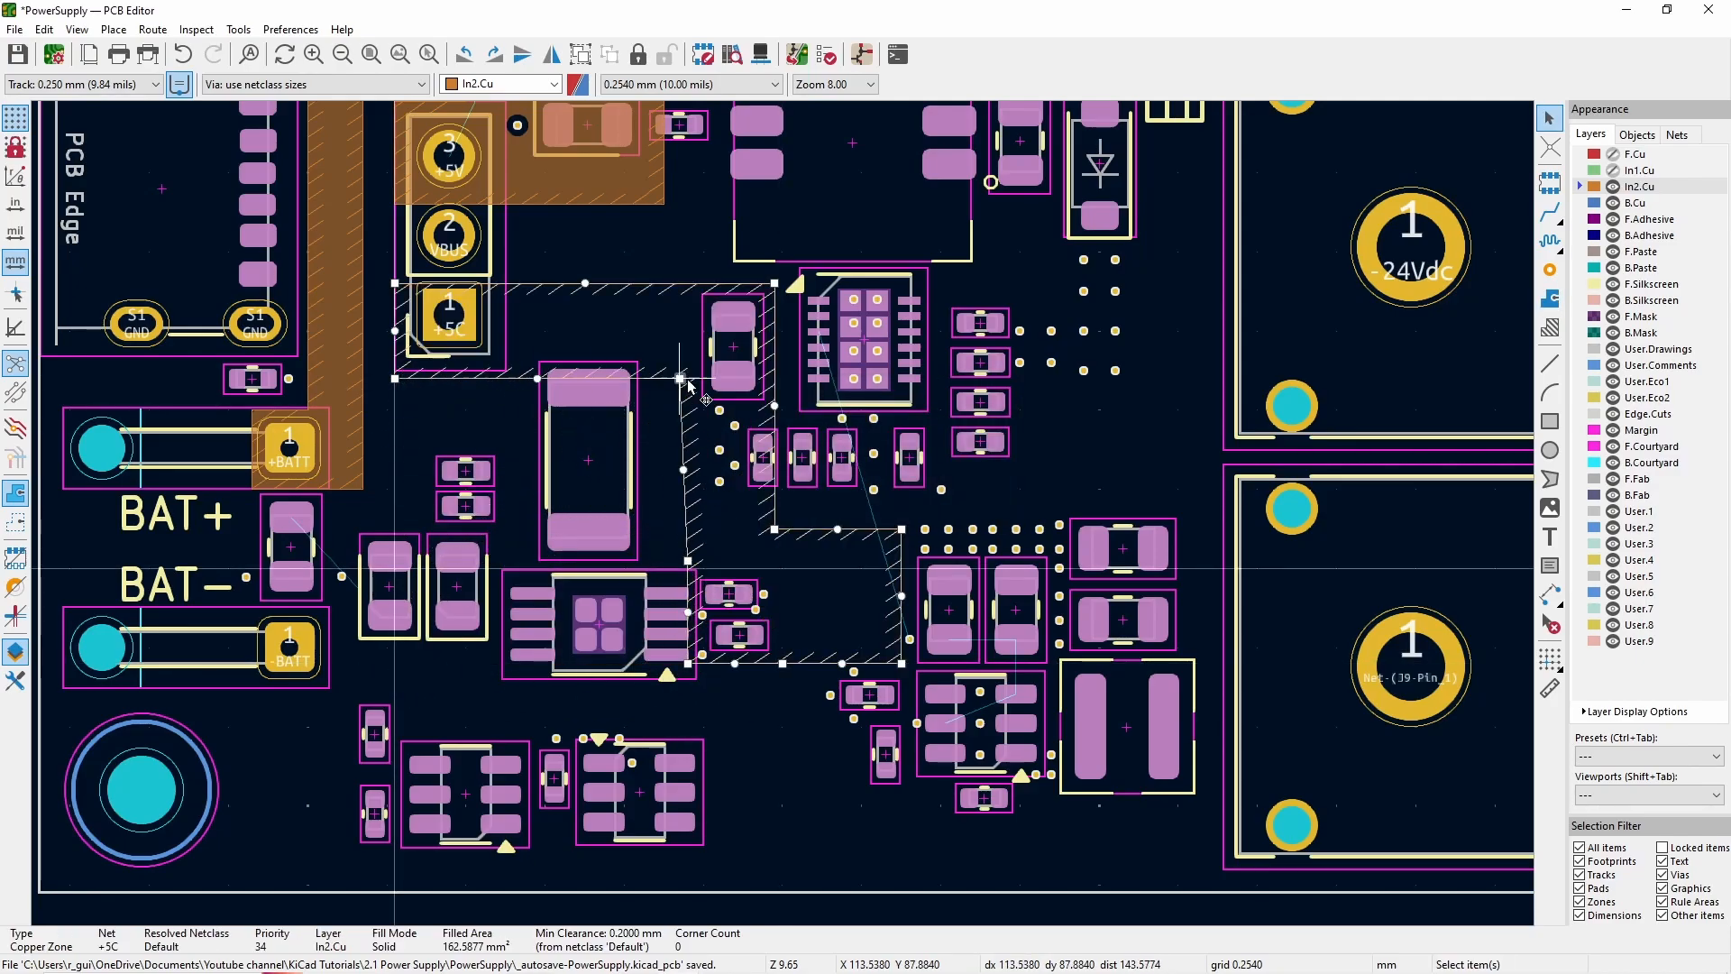
{"action": "left_click_drag", "start_coordinate": [538, 380], "coordinate": [538, 380]}
{"action": "key", "text": "b"}
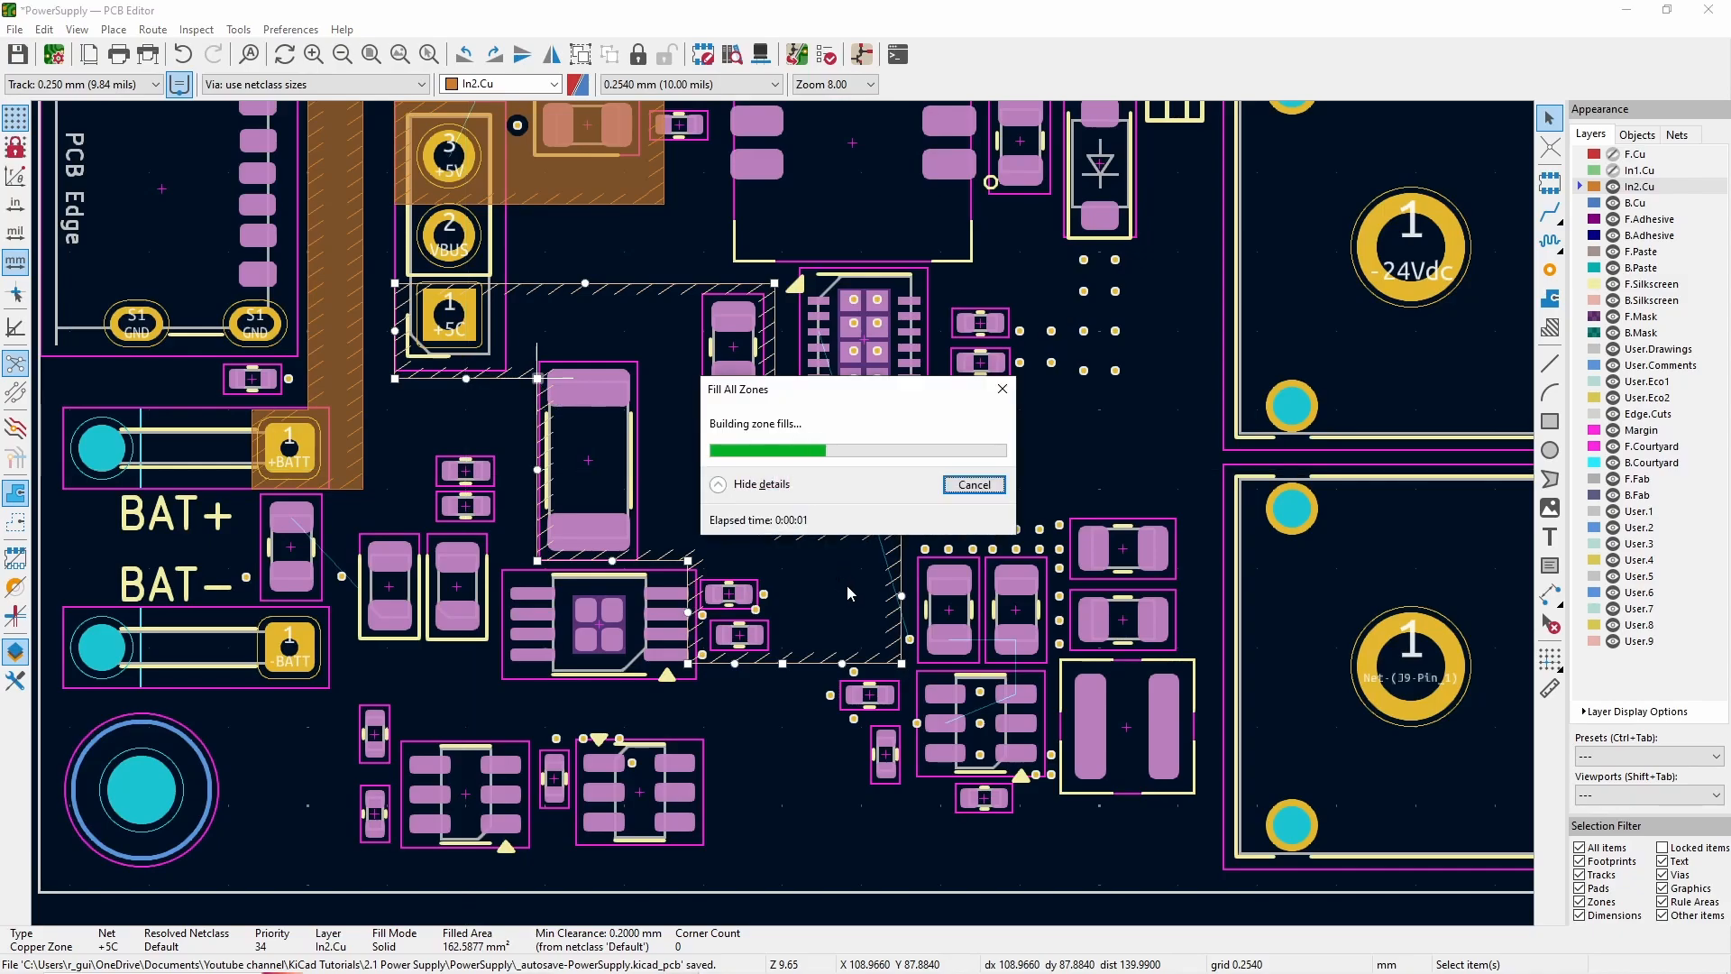
{"action": "scroll", "coordinate": [844, 564], "scroll_direction": "up", "scroll_amount": 1}
{"action": "left_click", "coordinate": [779, 511]}
{"action": "left_click_drag", "start_coordinate": [674, 466], "coordinate": [665, 464]}
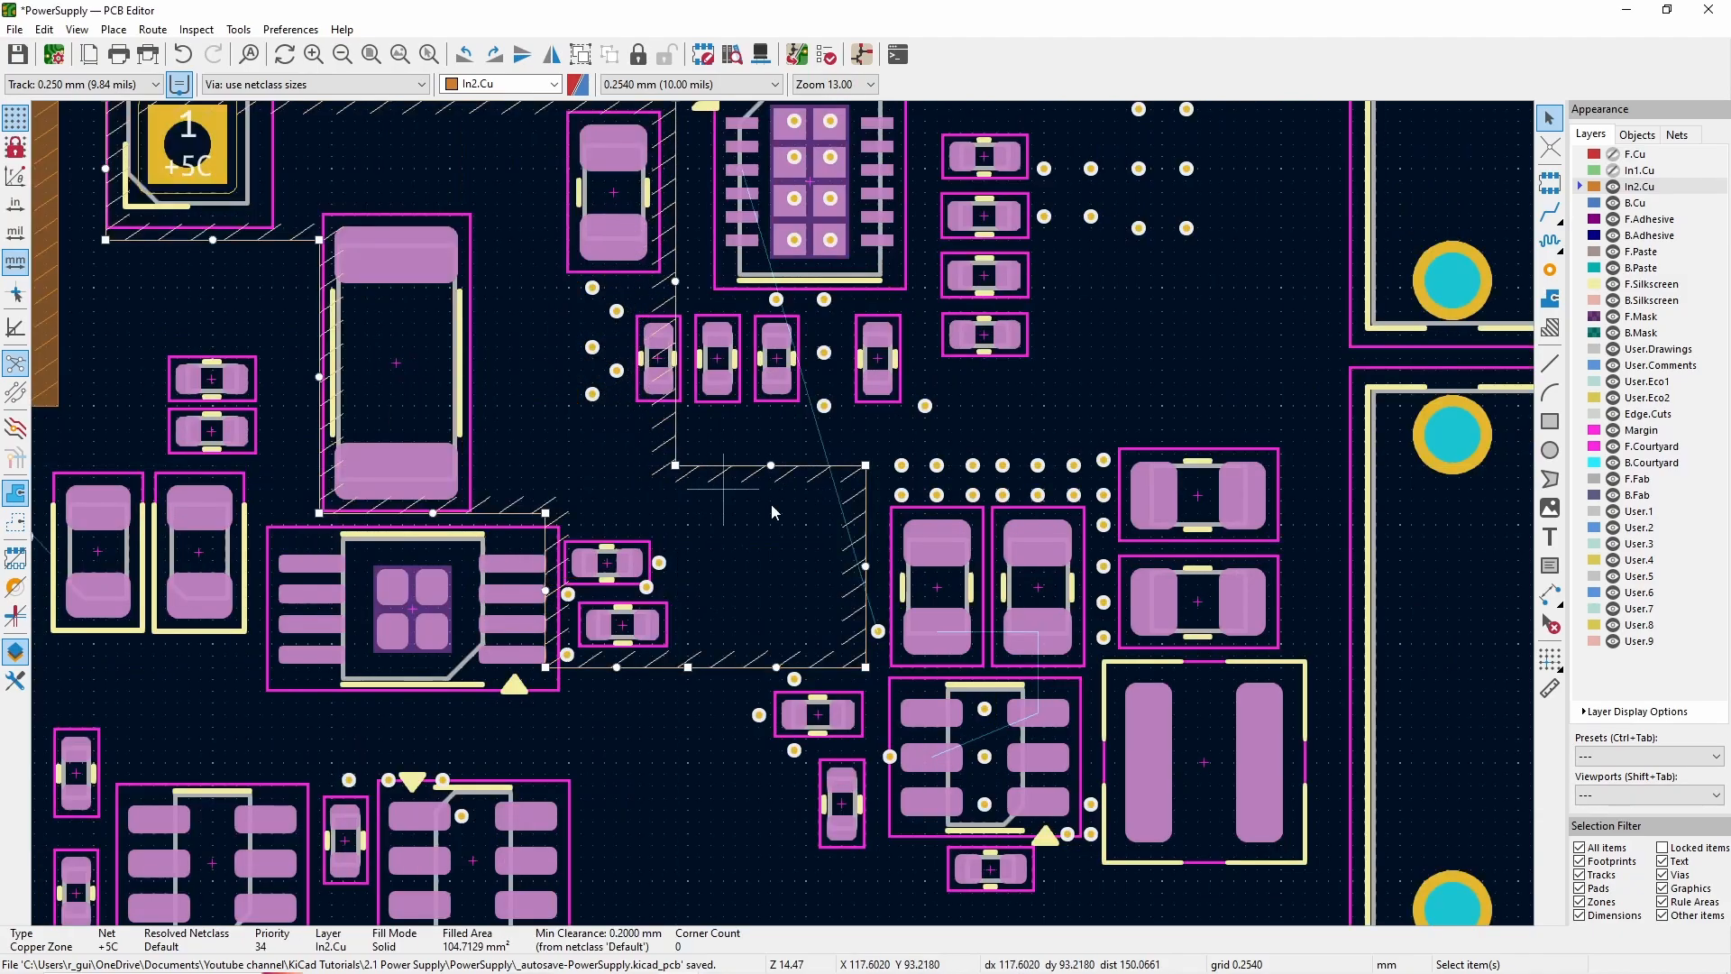
{"action": "key", "text": "b"}
- Extend the F.Cu zone beside the bottom converter's pin 3 up over the two capacitors' +5C pads and refill the zones
{"action": "scroll", "coordinate": [772, 510], "scroll_direction": "up", "scroll_amount": 3}
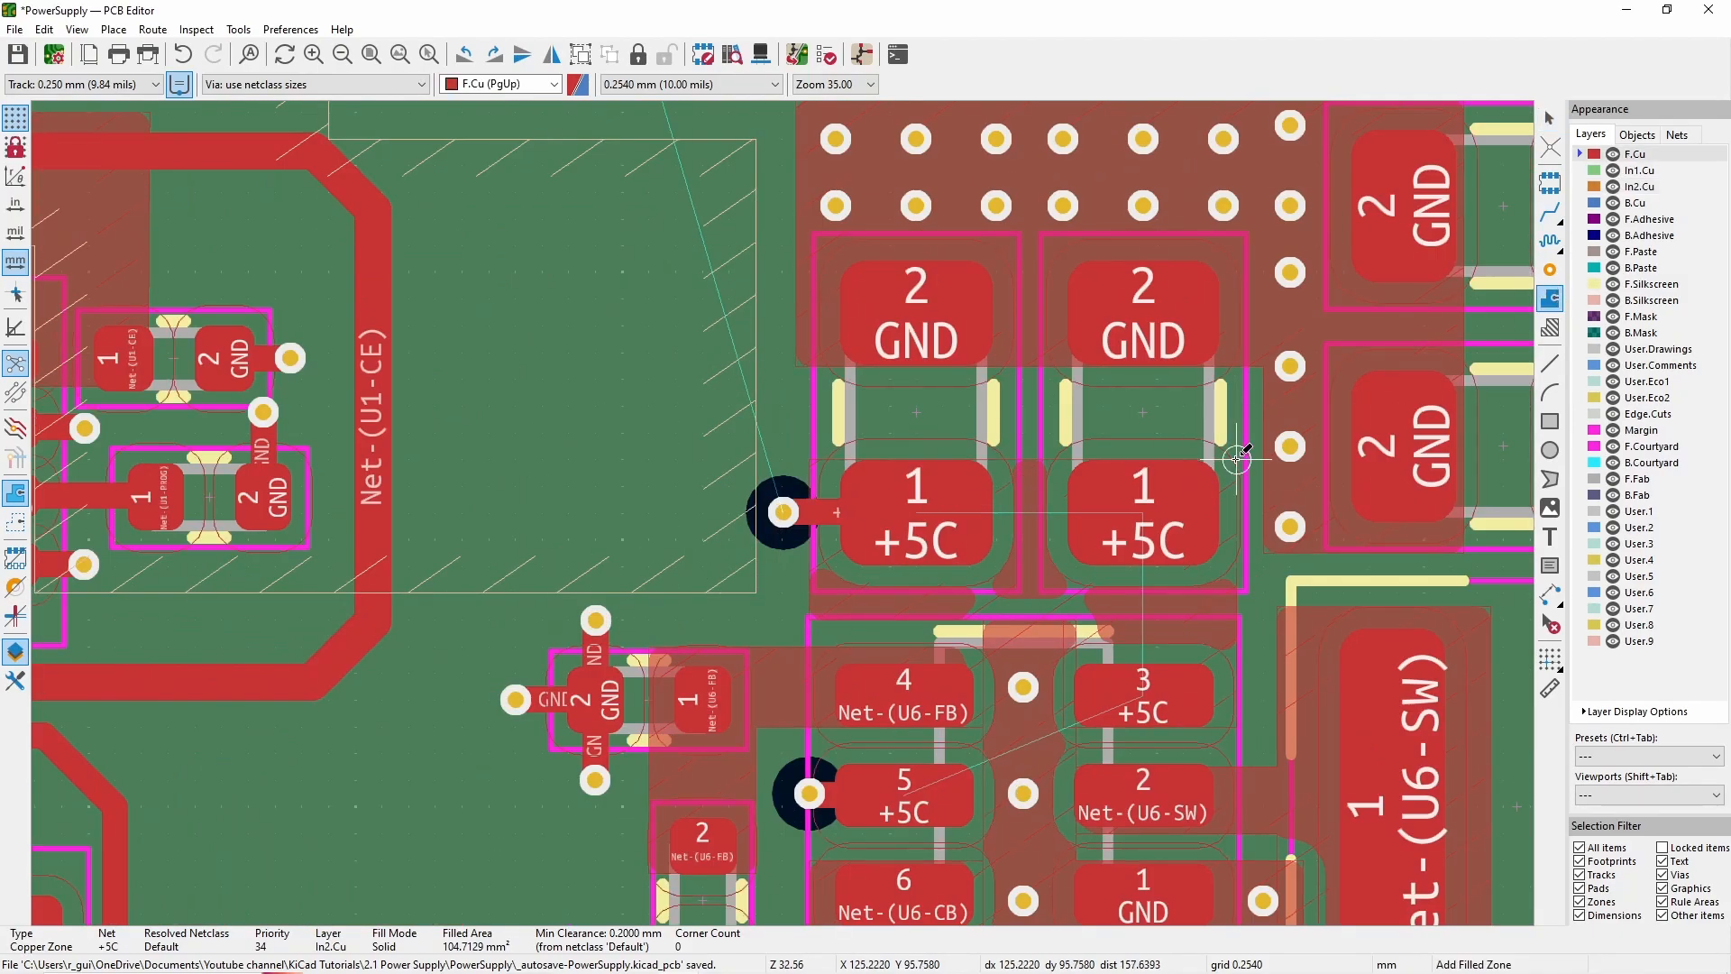
{"action": "key", "text": "Escape"}
{"action": "left_click", "coordinate": [1237, 586]}
{"action": "mouse_move", "coordinate": [1170, 461]}
{"action": "left_mouse_down"}
{"action": "mouse_move", "coordinate": [1121, 483]}
{"action": "mouse_move", "coordinate": [785, 378]}
{"action": "mouse_move", "coordinate": [1145, 442]}
{"action": "mouse_move", "coordinate": [1147, 467]}
{"action": "left_mouse_up"}
{"action": "key", "text": "e"}
{"action": "key", "text": "Return"}
{"action": "key", "text": "b"}
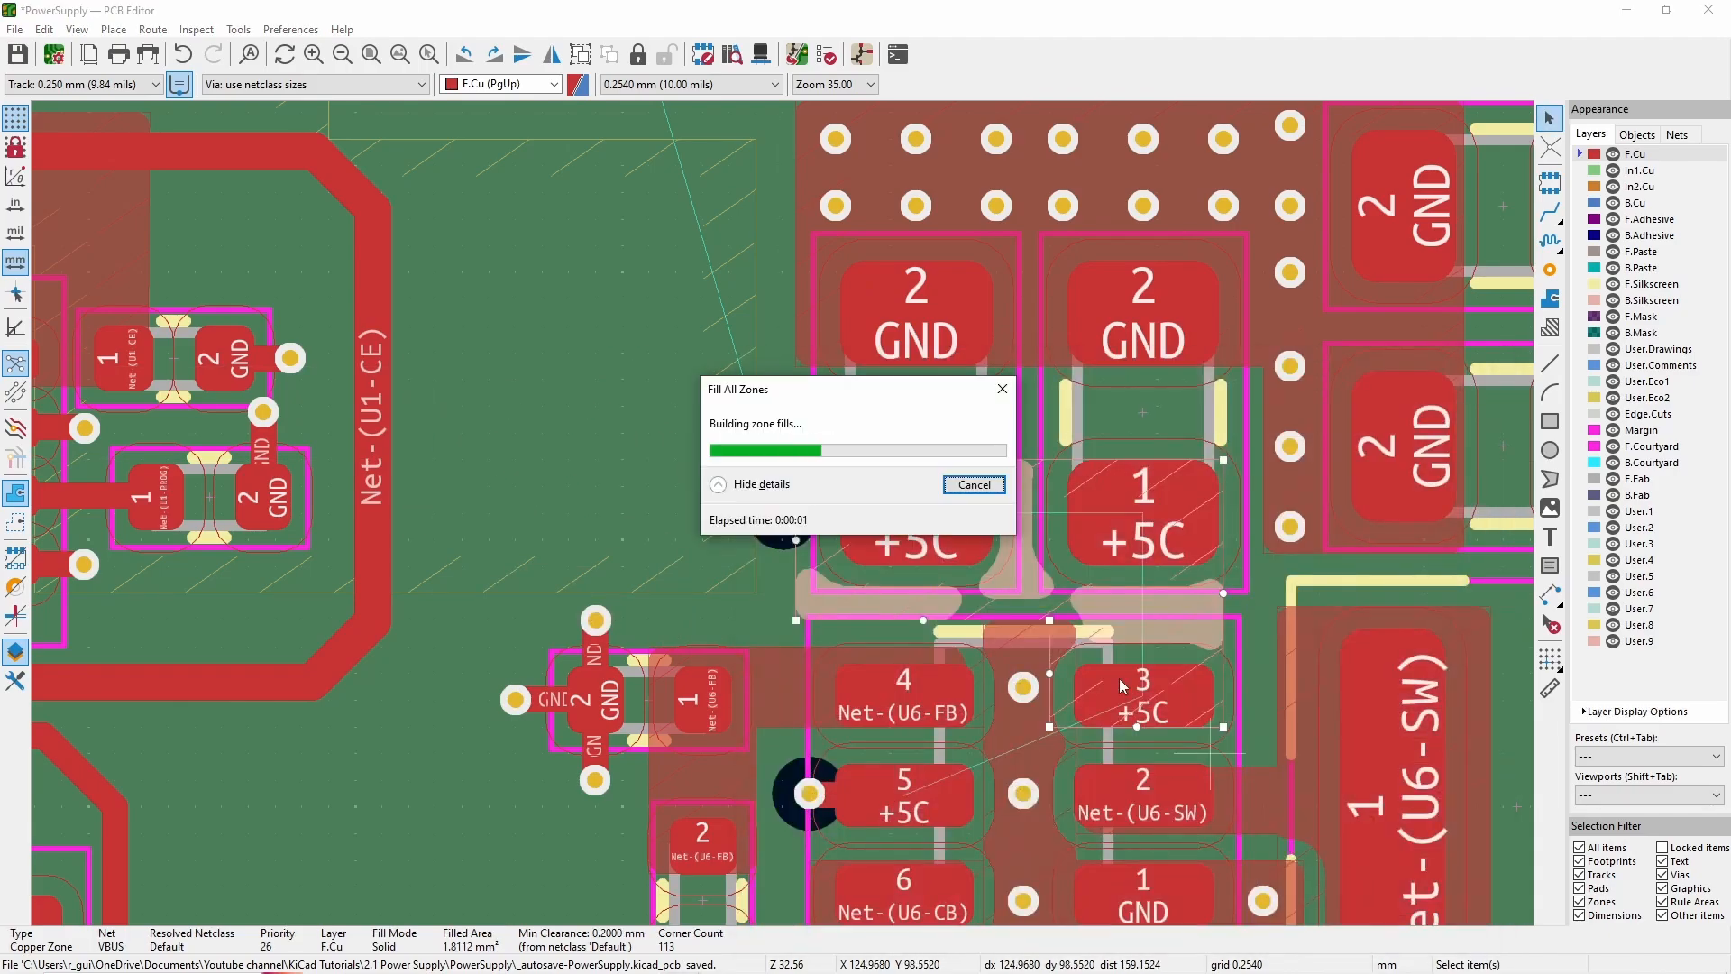
{"action": "key", "text": "Escape"}
- Straighten the capacitor zone's left edge along the left capacitor's outline and accept its copper zone properties
{"action": "middle_click_drag", "start_coordinate": [1003, 539], "coordinate": [763, 511]}
{"action": "scroll", "coordinate": [762, 517], "scroll_direction": "up", "scroll_amount": 2}
{"action": "left_click", "coordinate": [511, 373]}
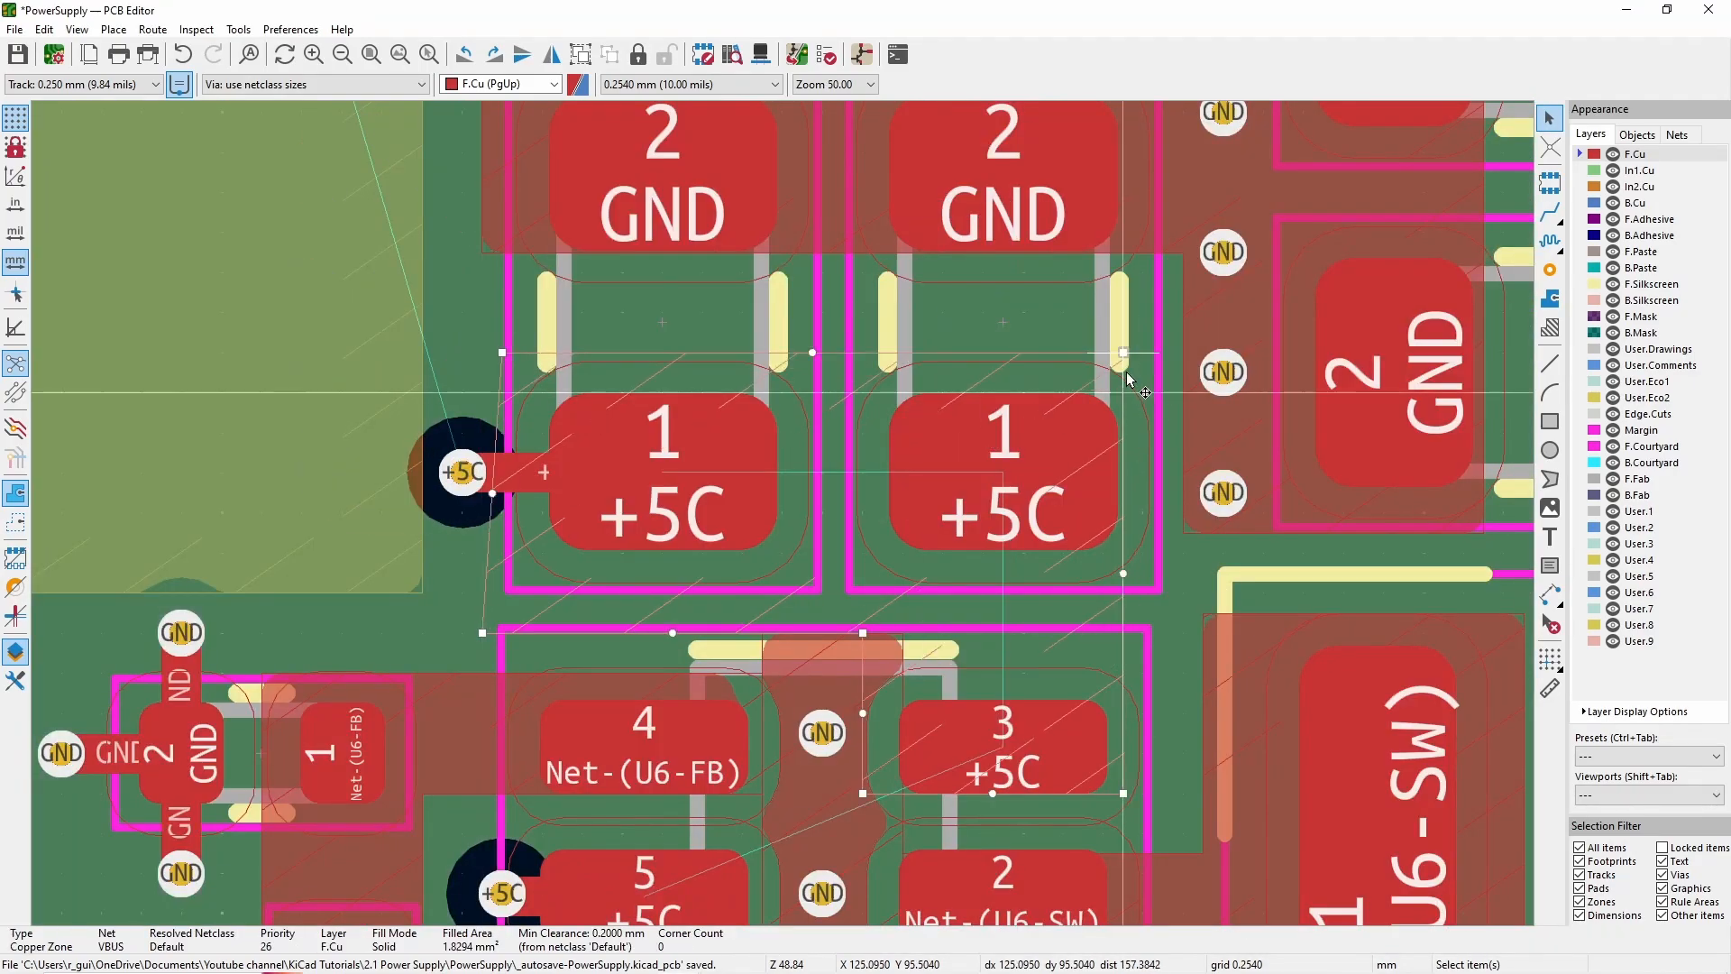
{"action": "key", "text": "e"}
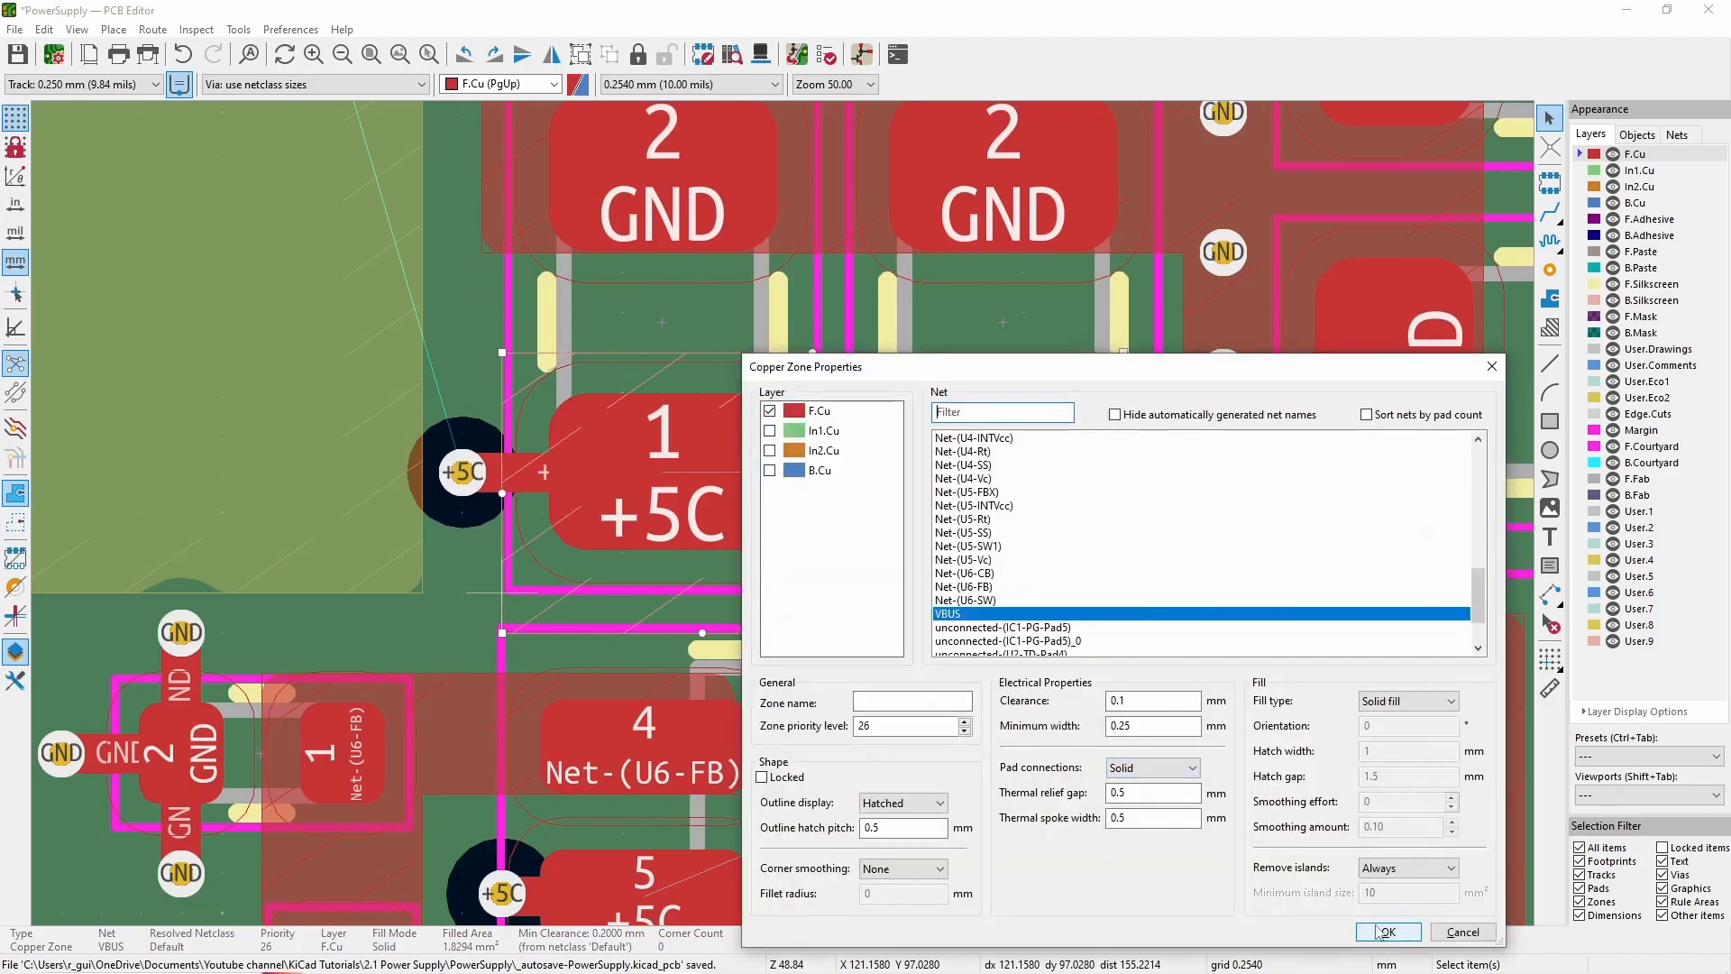
{"action": "key", "text": "Return"}
- Lower the top edge of the GND zone between the bottom converter's pads, away from the capacitors, and refill the zones
{"action": "scroll", "coordinate": [664, 447], "scroll_direction": "down", "scroll_amount": 6}
{"action": "left_click", "coordinate": [665, 534]}
{"action": "left_click", "coordinate": [712, 514]}
{"action": "left_click", "coordinate": [731, 646]}
{"action": "left_click", "coordinate": [725, 634]}
{"action": "scroll", "coordinate": [694, 503], "scroll_direction": "up", "scroll_amount": 6}
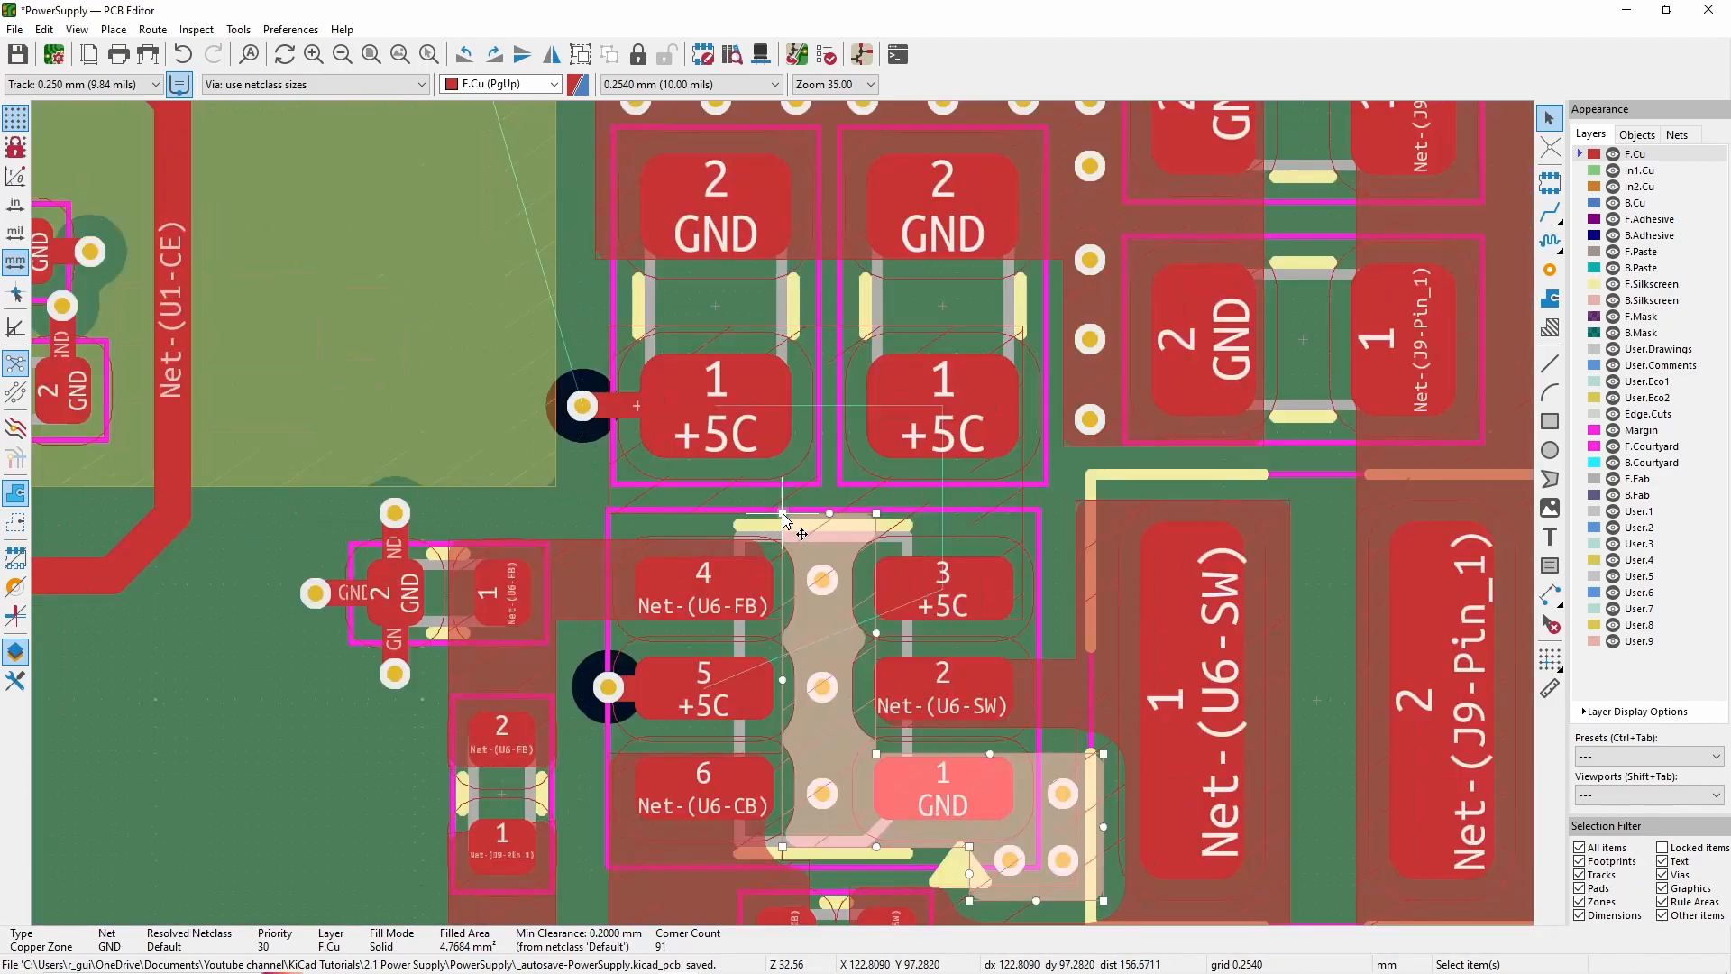
{"action": "left_click_drag", "start_coordinate": [783, 514], "coordinate": [783, 573]}
{"action": "left_click_drag", "start_coordinate": [993, 514], "coordinate": [993, 575]}
{"action": "key", "text": "b"}
{"action": "scroll", "coordinate": [1001, 577], "scroll_direction": "down", "scroll_amount": 3}
- Assign the zone over the two capacitors to the +5C net and extend it left over the In2.Cu +5C zone
{"action": "left_click", "coordinate": [511, 300]}
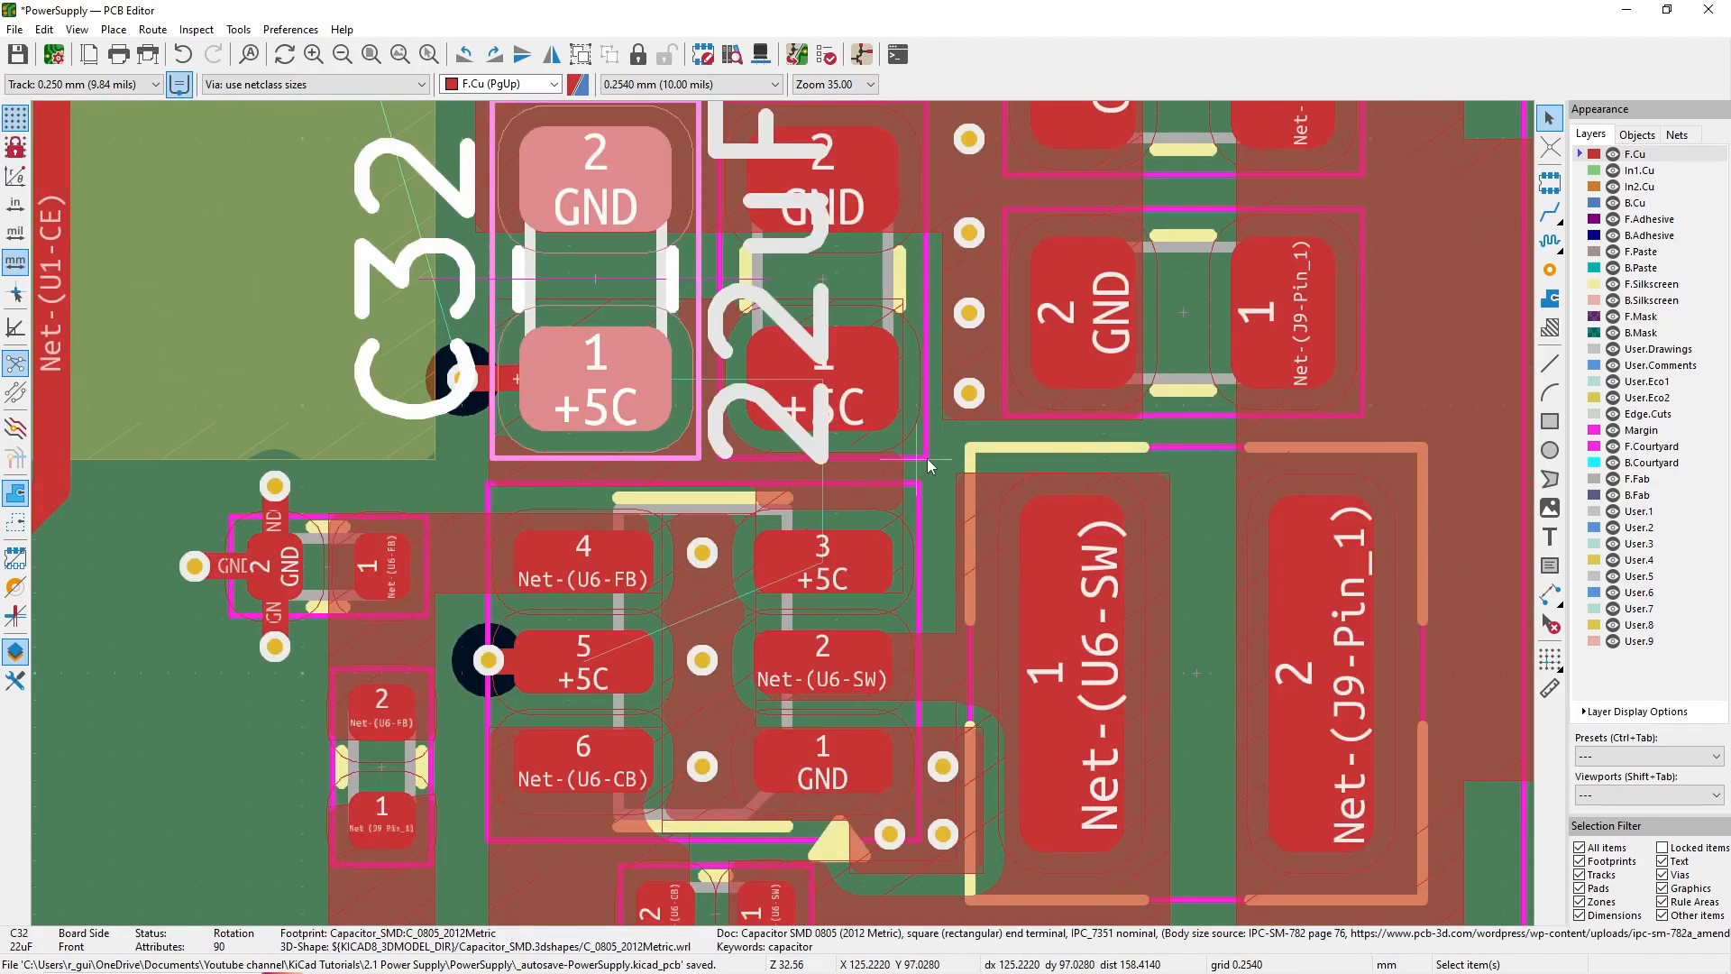
{"action": "left_click", "coordinate": [905, 465]}
{"action": "type", "text": "e+5"}
{"action": "left_click", "coordinate": [1389, 930]}
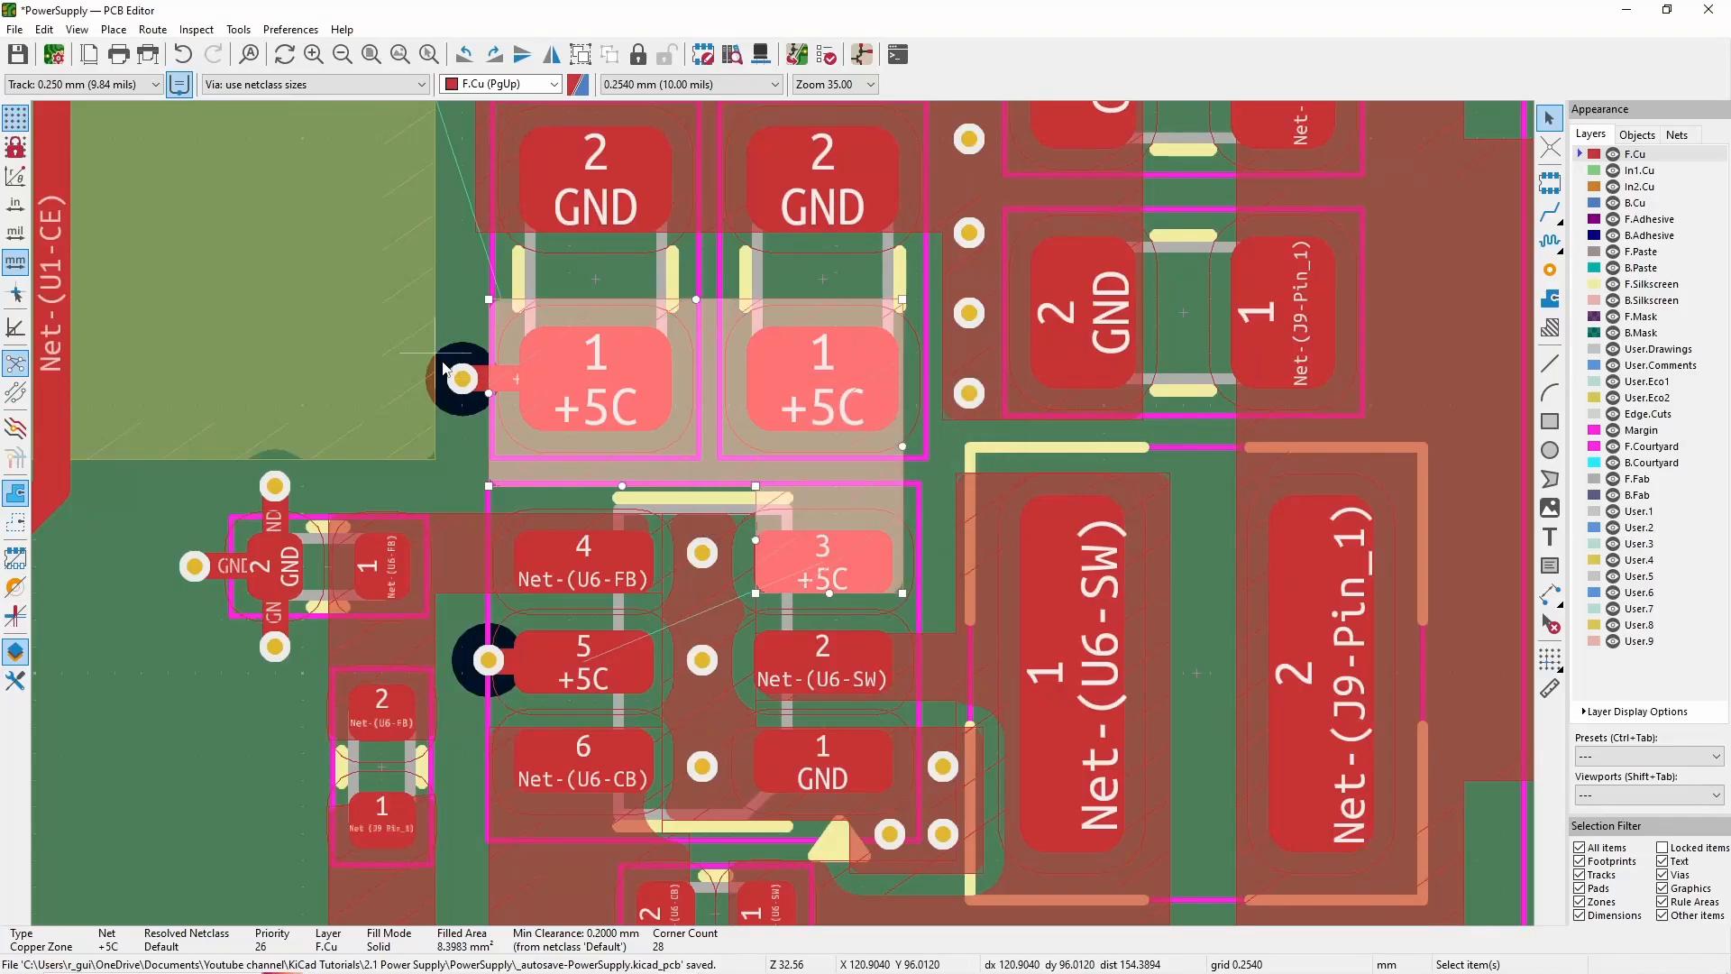
{"action": "scroll", "coordinate": [383, 478], "scroll_direction": "up", "scroll_amount": 2}
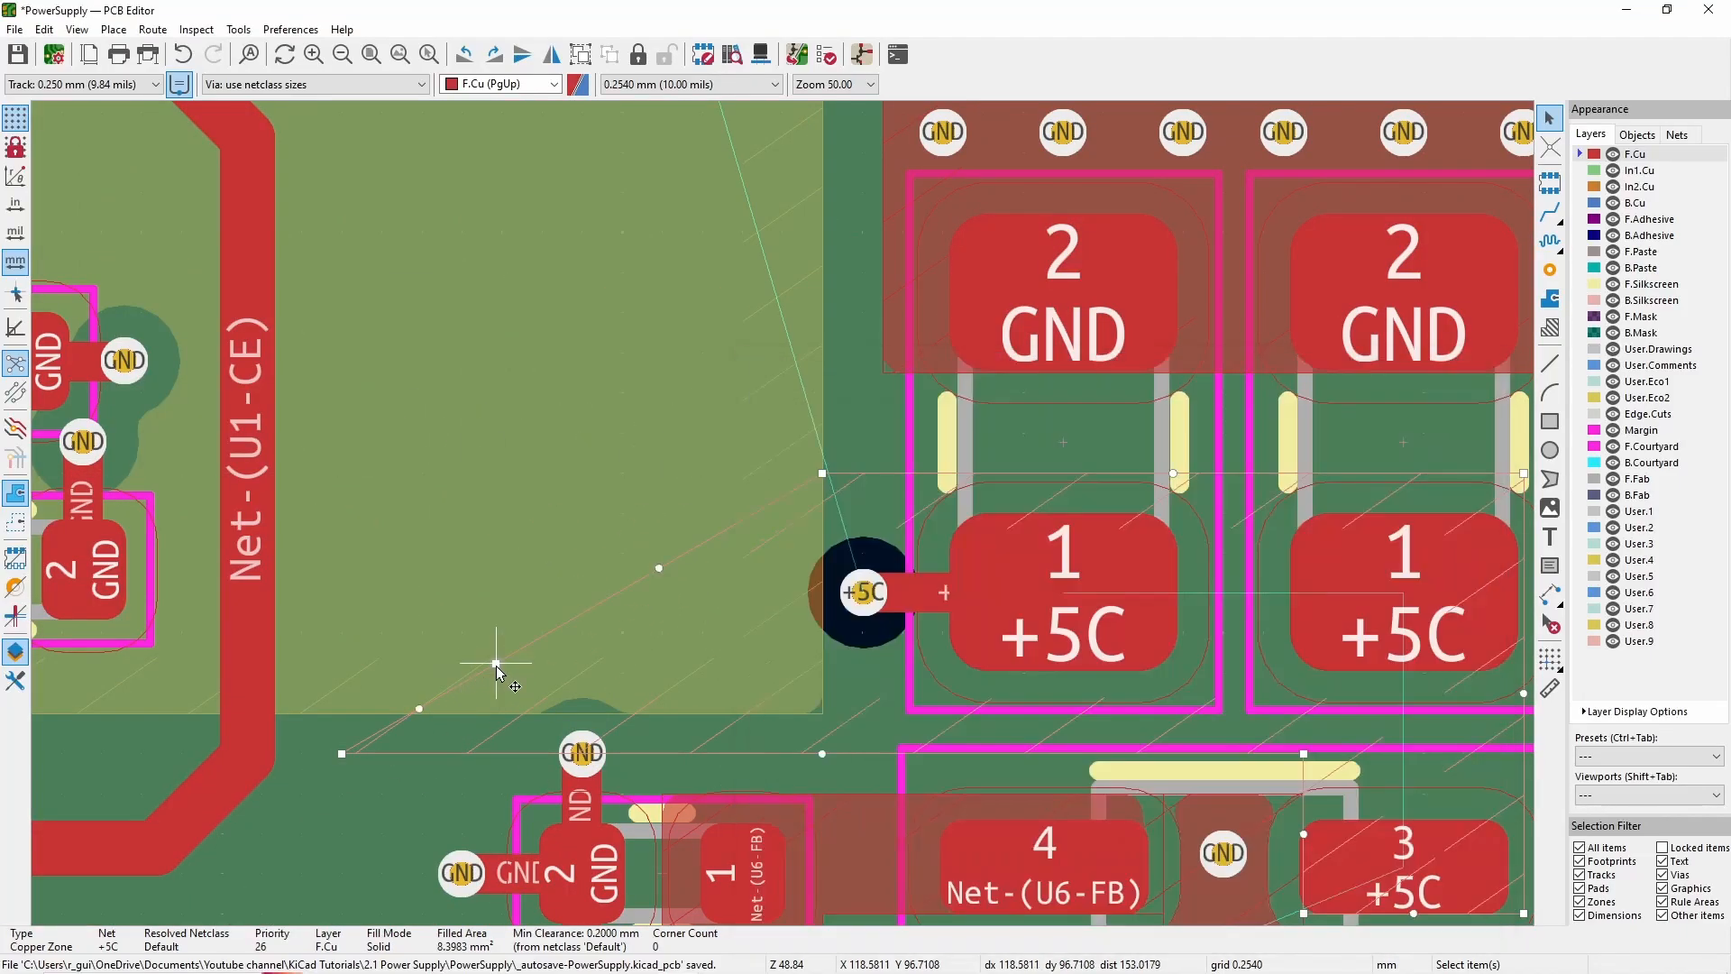
{"action": "scroll", "coordinate": [973, 595], "scroll_direction": "down", "scroll_amount": 3}
- Fill the new +5C extension with staggered columns of 0.300 / 0.150 mm vias
{"action": "key", "text": "ctrl+shift+v"}
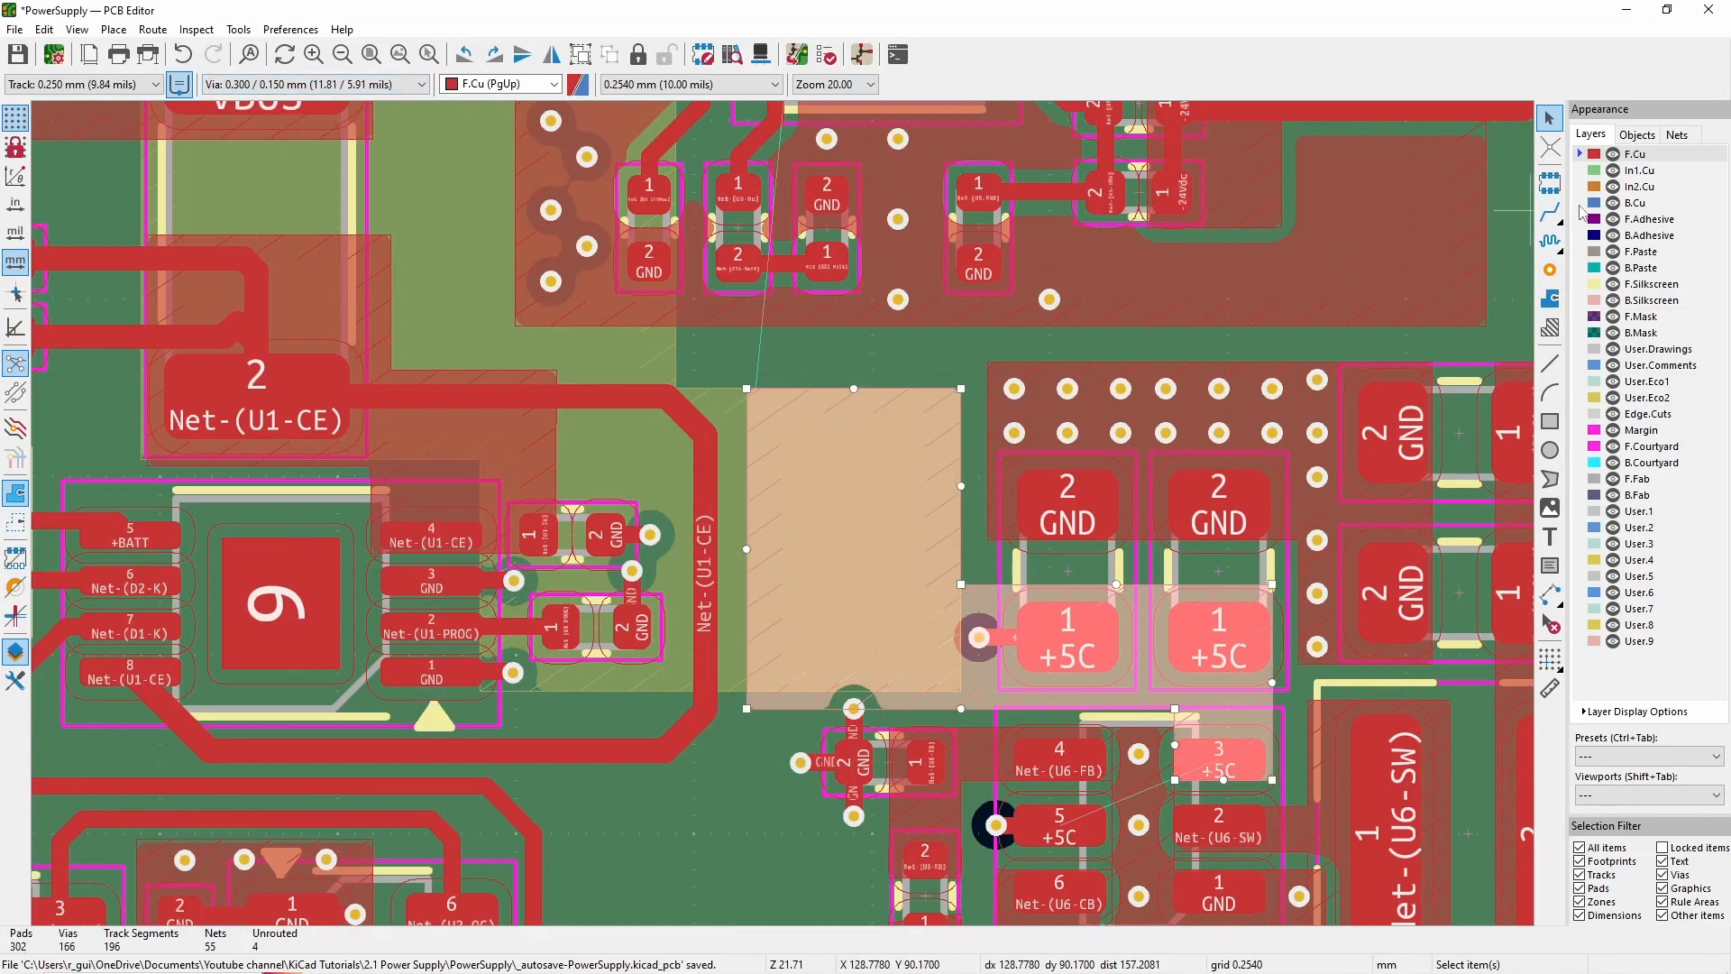
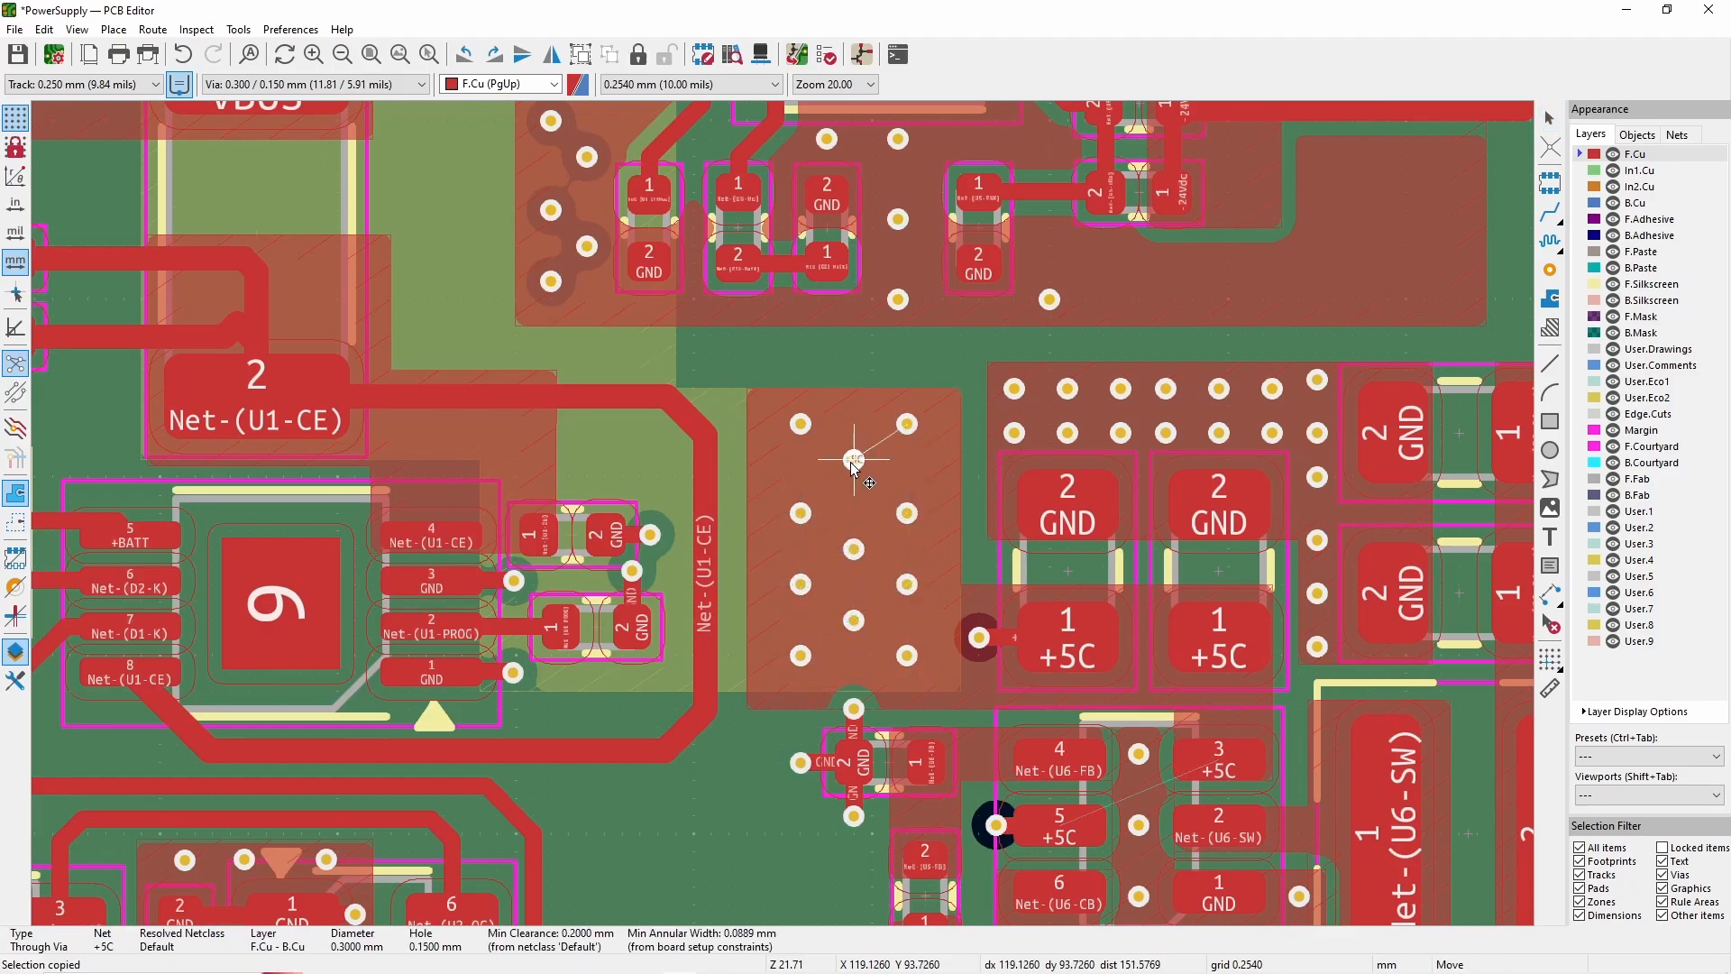
{"action": "left_click", "coordinate": [854, 460]}
- Examine the battery connector, charger IC and protection circuit area for the remaining unrouted connections
{"action": "scroll", "coordinate": [696, 440], "scroll_direction": "down", "scroll_amount": 4}
{"action": "scroll", "coordinate": [176, 450], "scroll_direction": "up", "scroll_amount": 3}
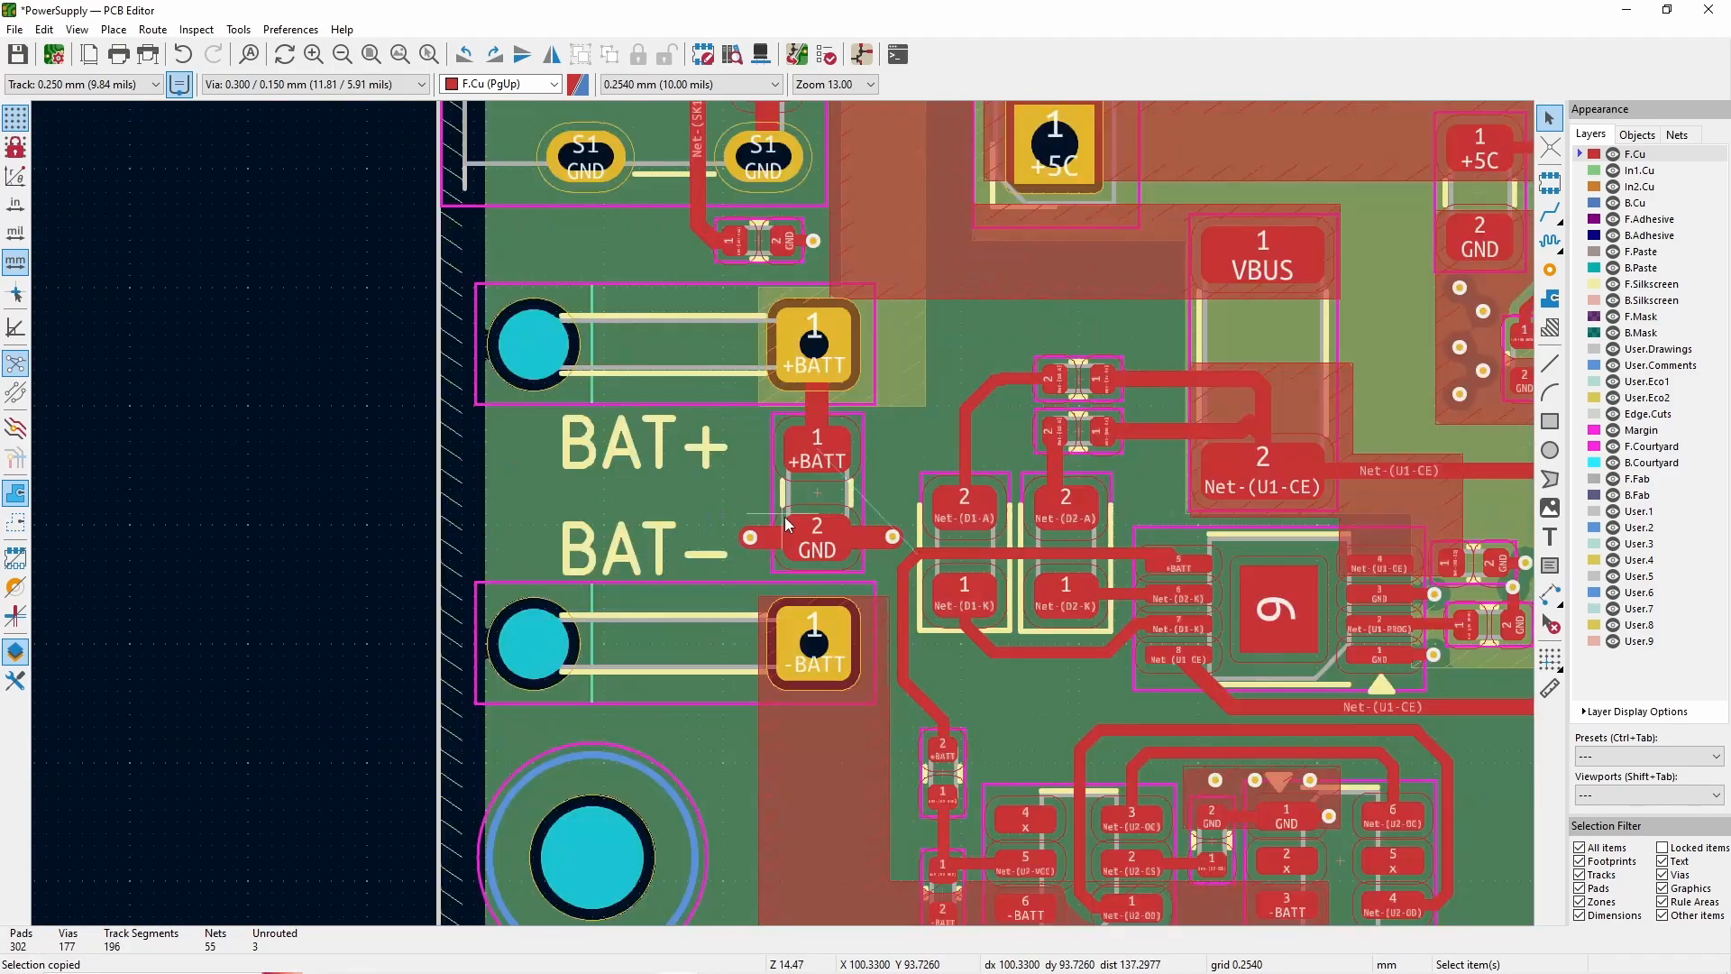
{"action": "left_click", "coordinate": [1260, 521]}
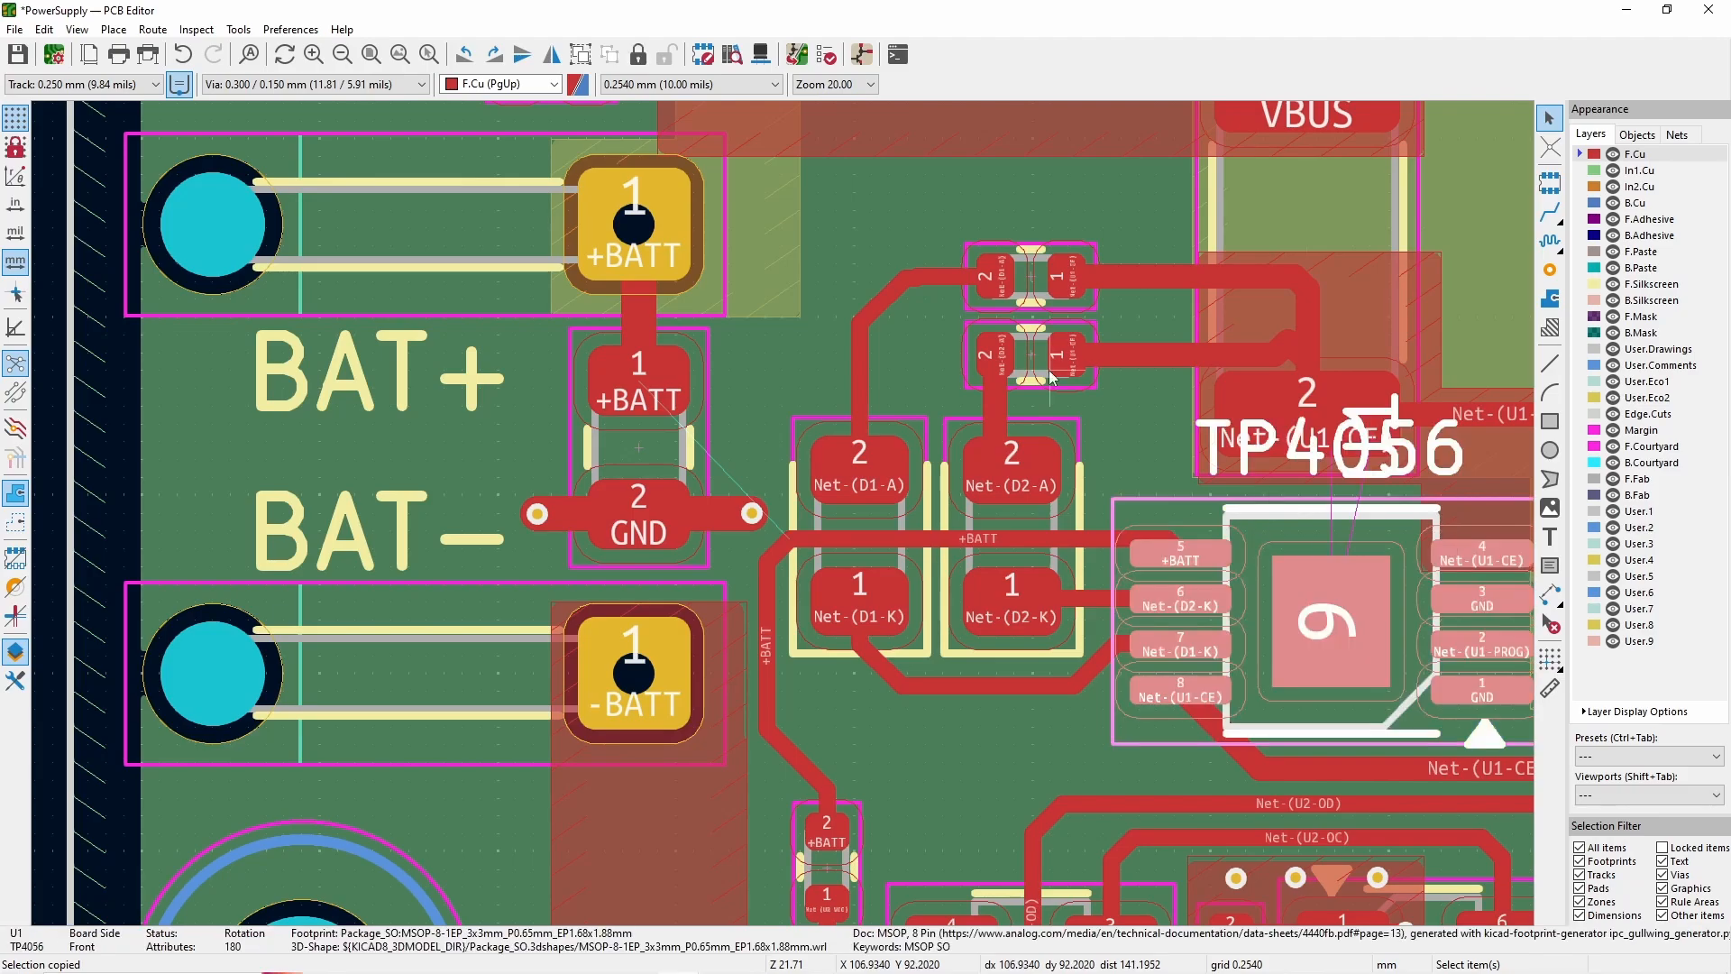
{"action": "scroll", "coordinate": [1260, 521], "scroll_direction": "down", "scroll_amount": 2}
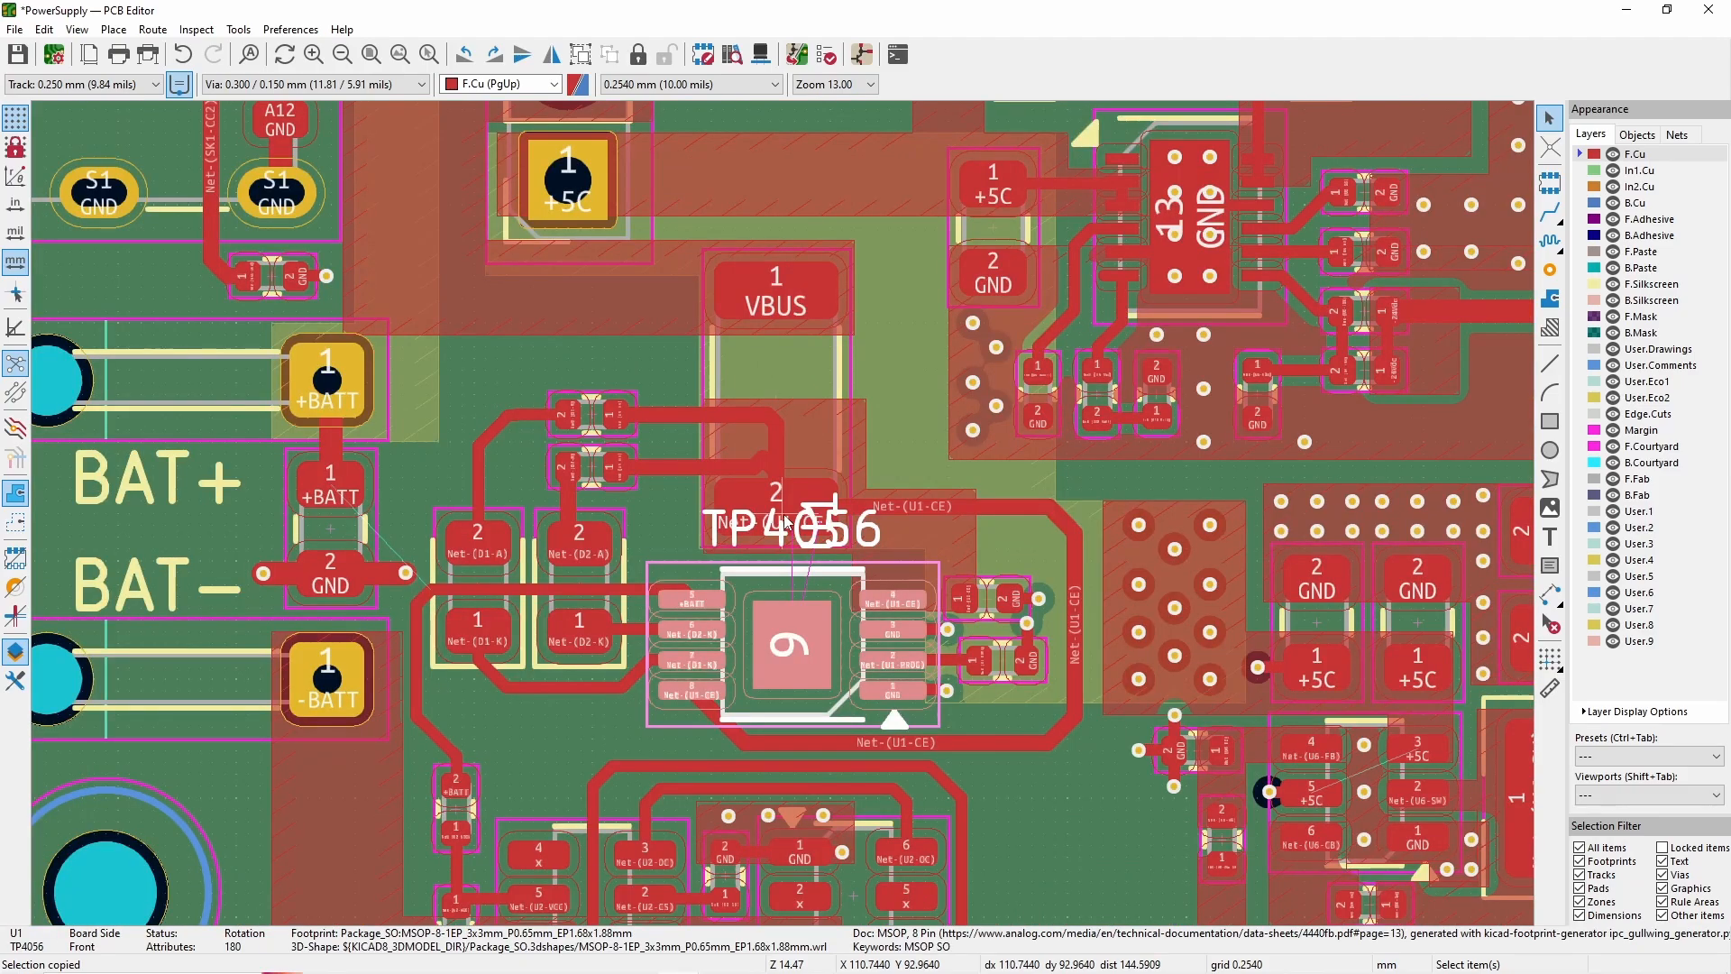
{"action": "key", "text": "e"}
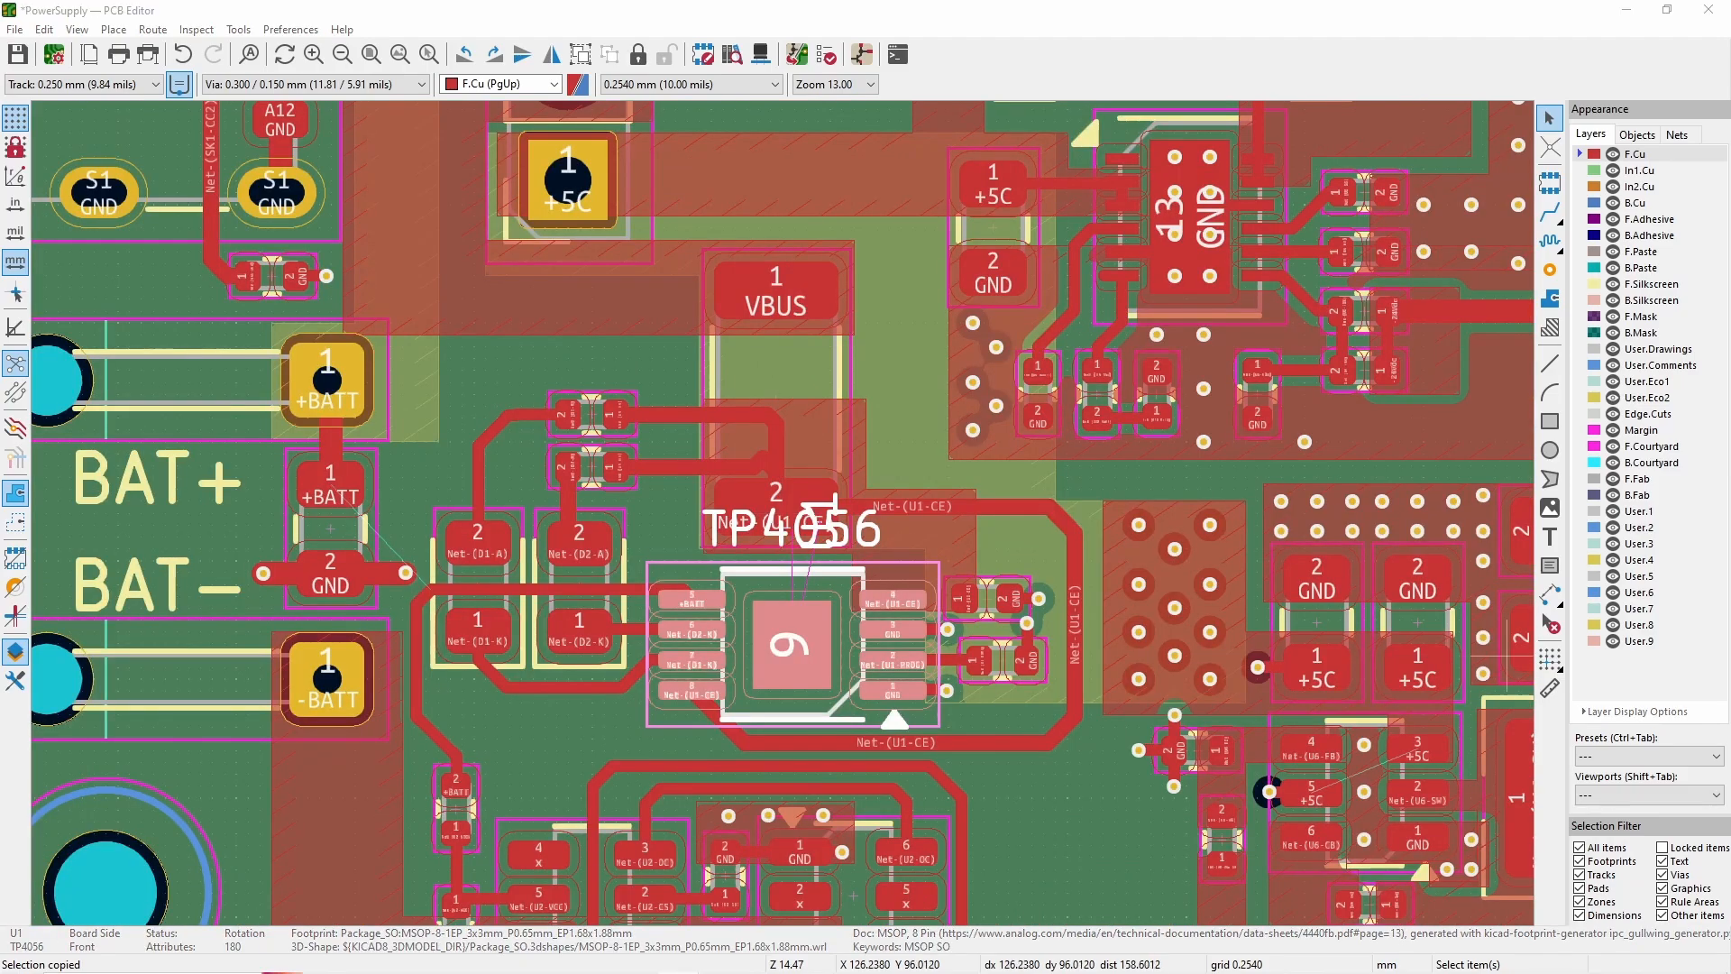
{"action": "scroll", "coordinate": [653, 599], "scroll_direction": "up", "scroll_amount": 1}
{"action": "scroll", "coordinate": [466, 463], "scroll_direction": "down", "scroll_amount": 1}
{"action": "left_click", "coordinate": [1221, 525]}
{"action": "scroll", "coordinate": [1222, 524], "scroll_direction": "up", "scroll_amount": 1}
{"action": "left_click", "coordinate": [491, 462]}
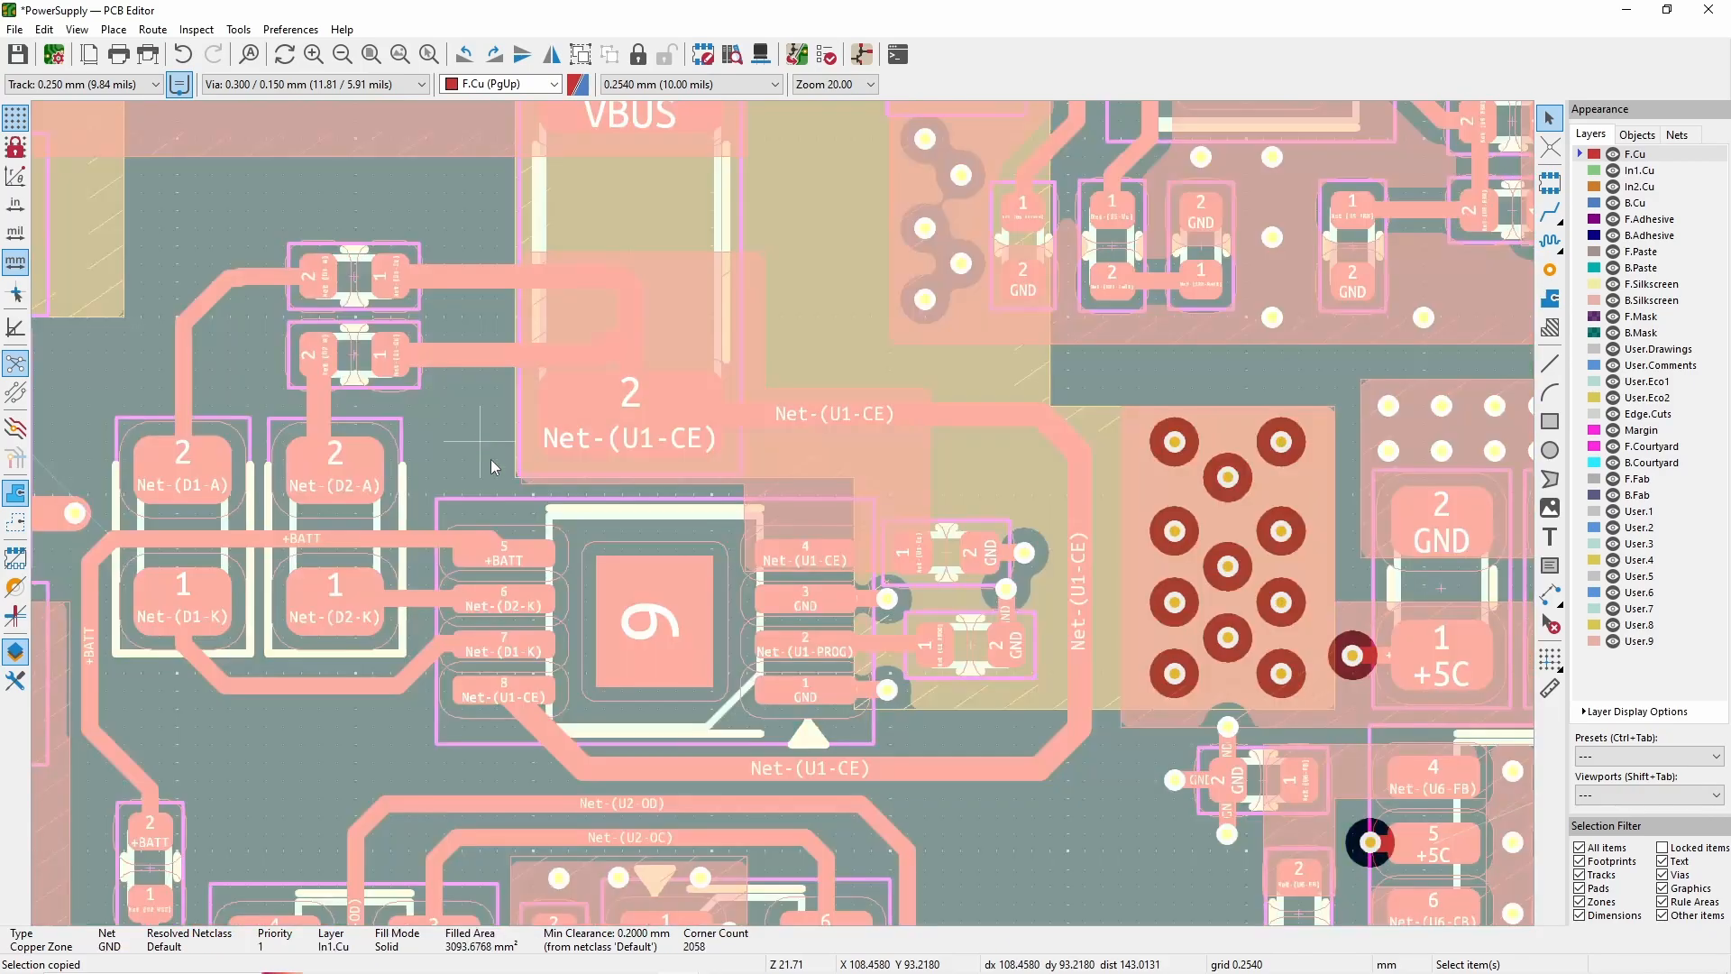
{"action": "scroll", "coordinate": [595, 541], "scroll_direction": "down", "scroll_amount": 1}
{"action": "key", "text": "Escape"}
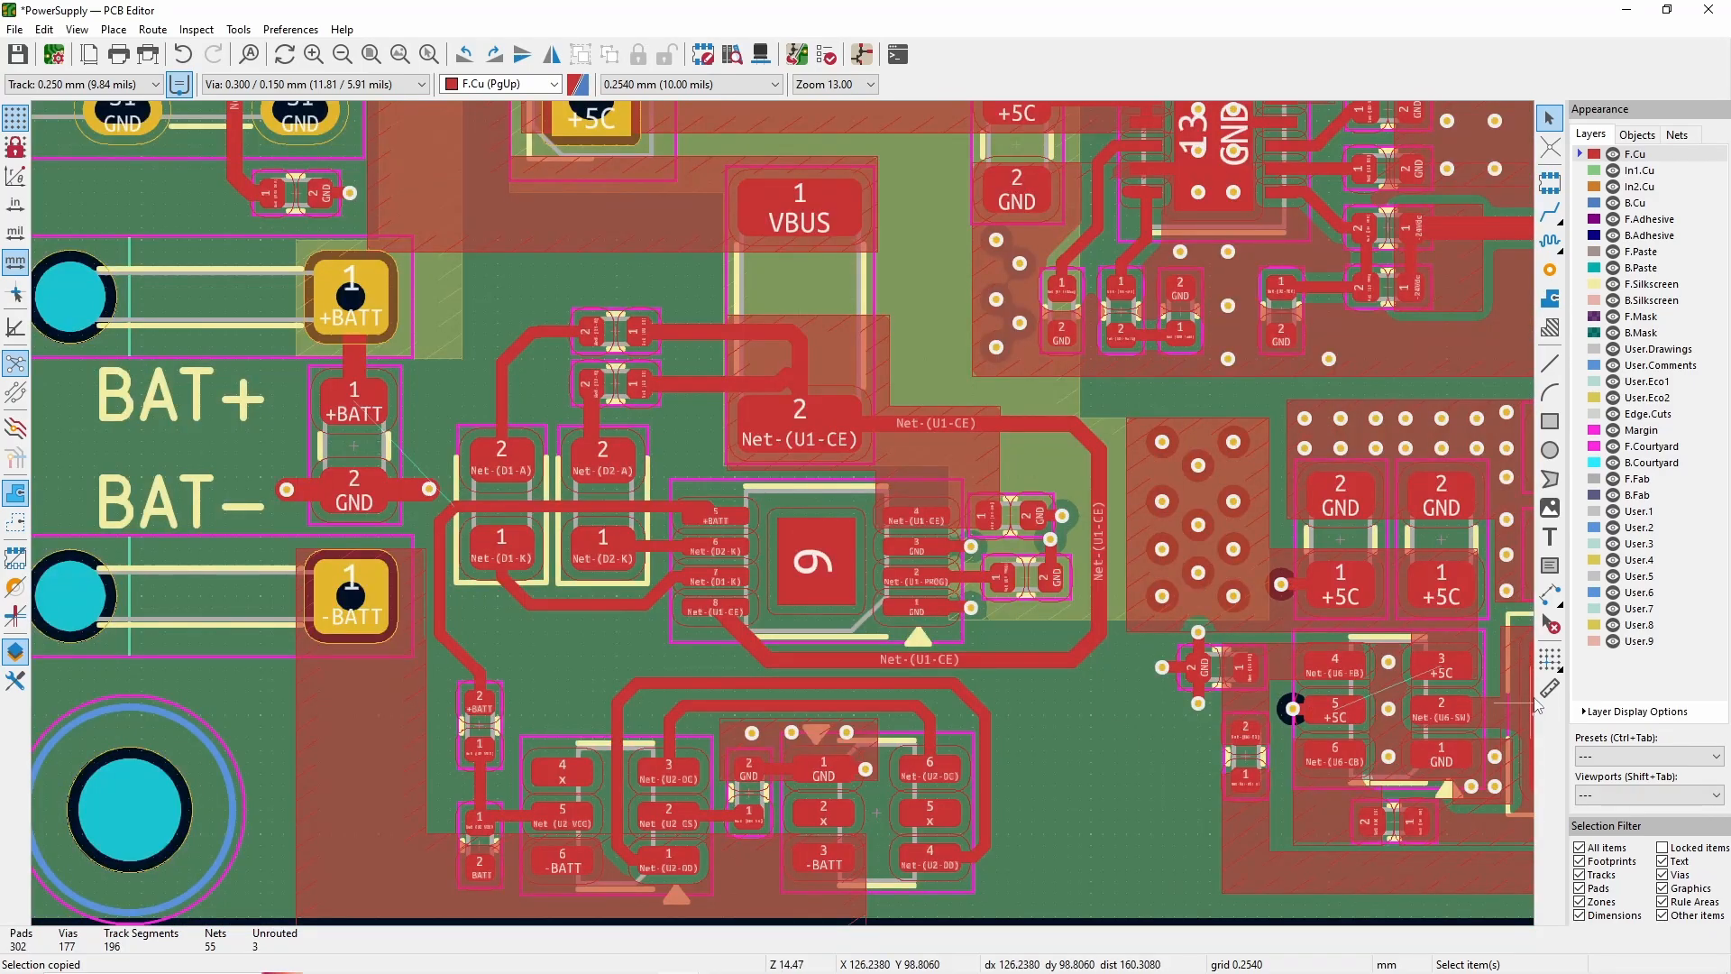
{"action": "left_click", "coordinate": [599, 794]}
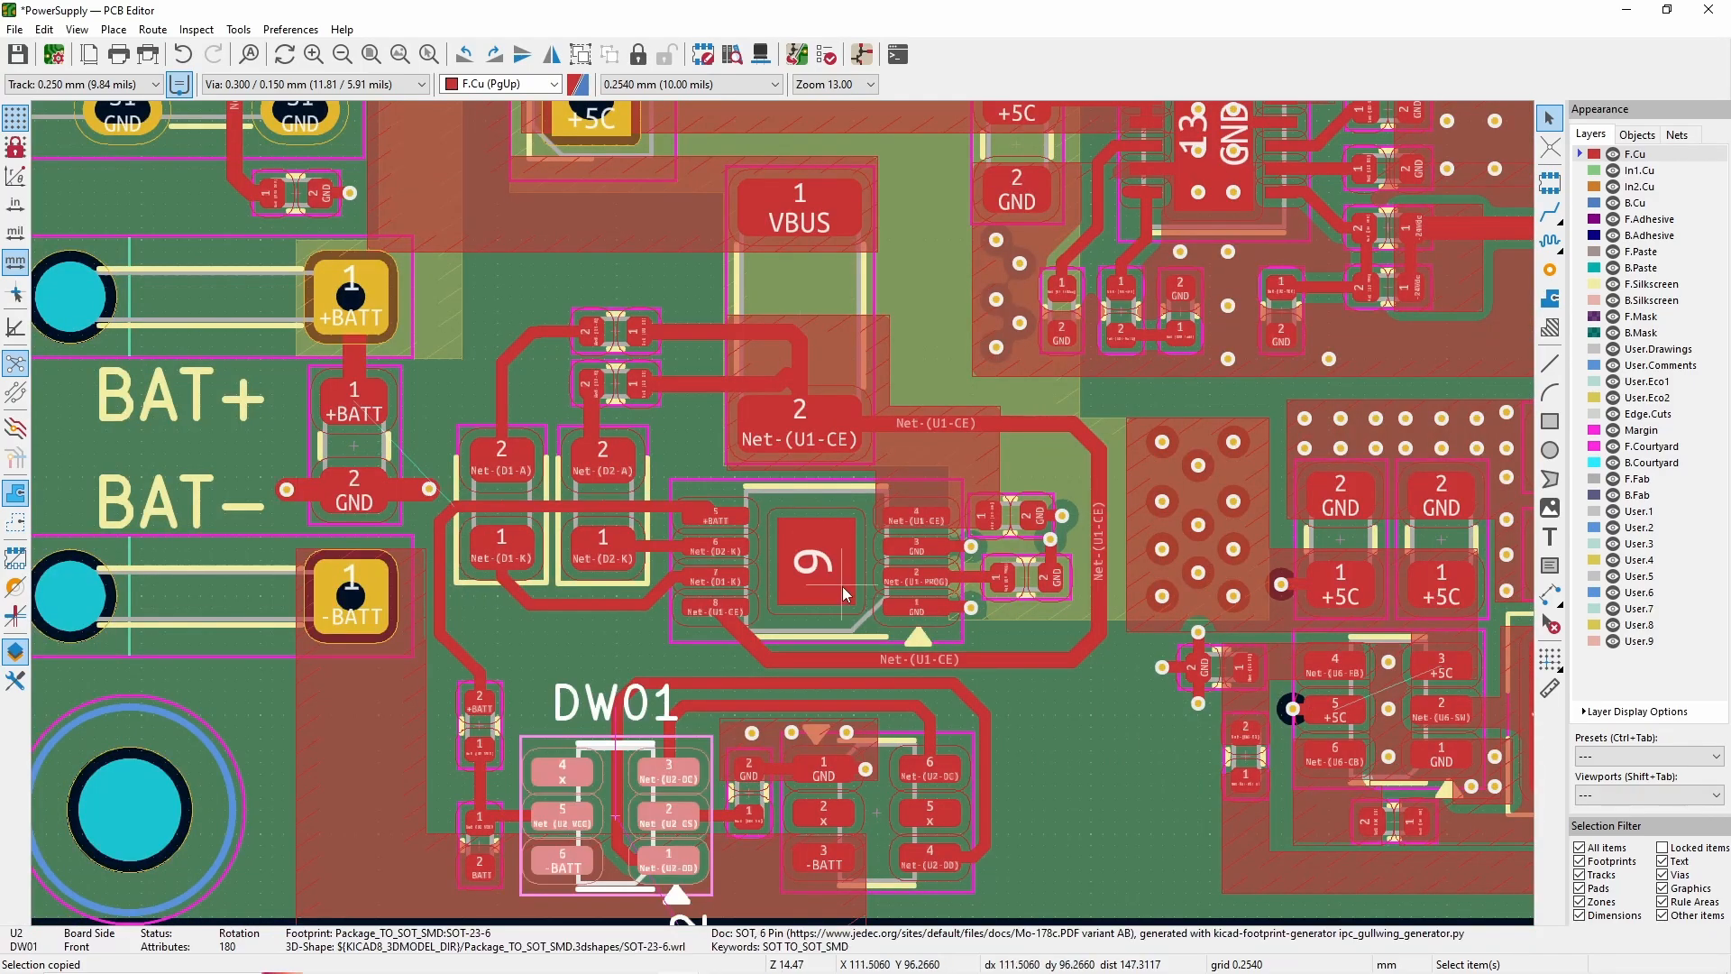
{"action": "scroll", "coordinate": [629, 381], "scroll_direction": "up", "scroll_amount": 2}
{"action": "key", "text": "x"}
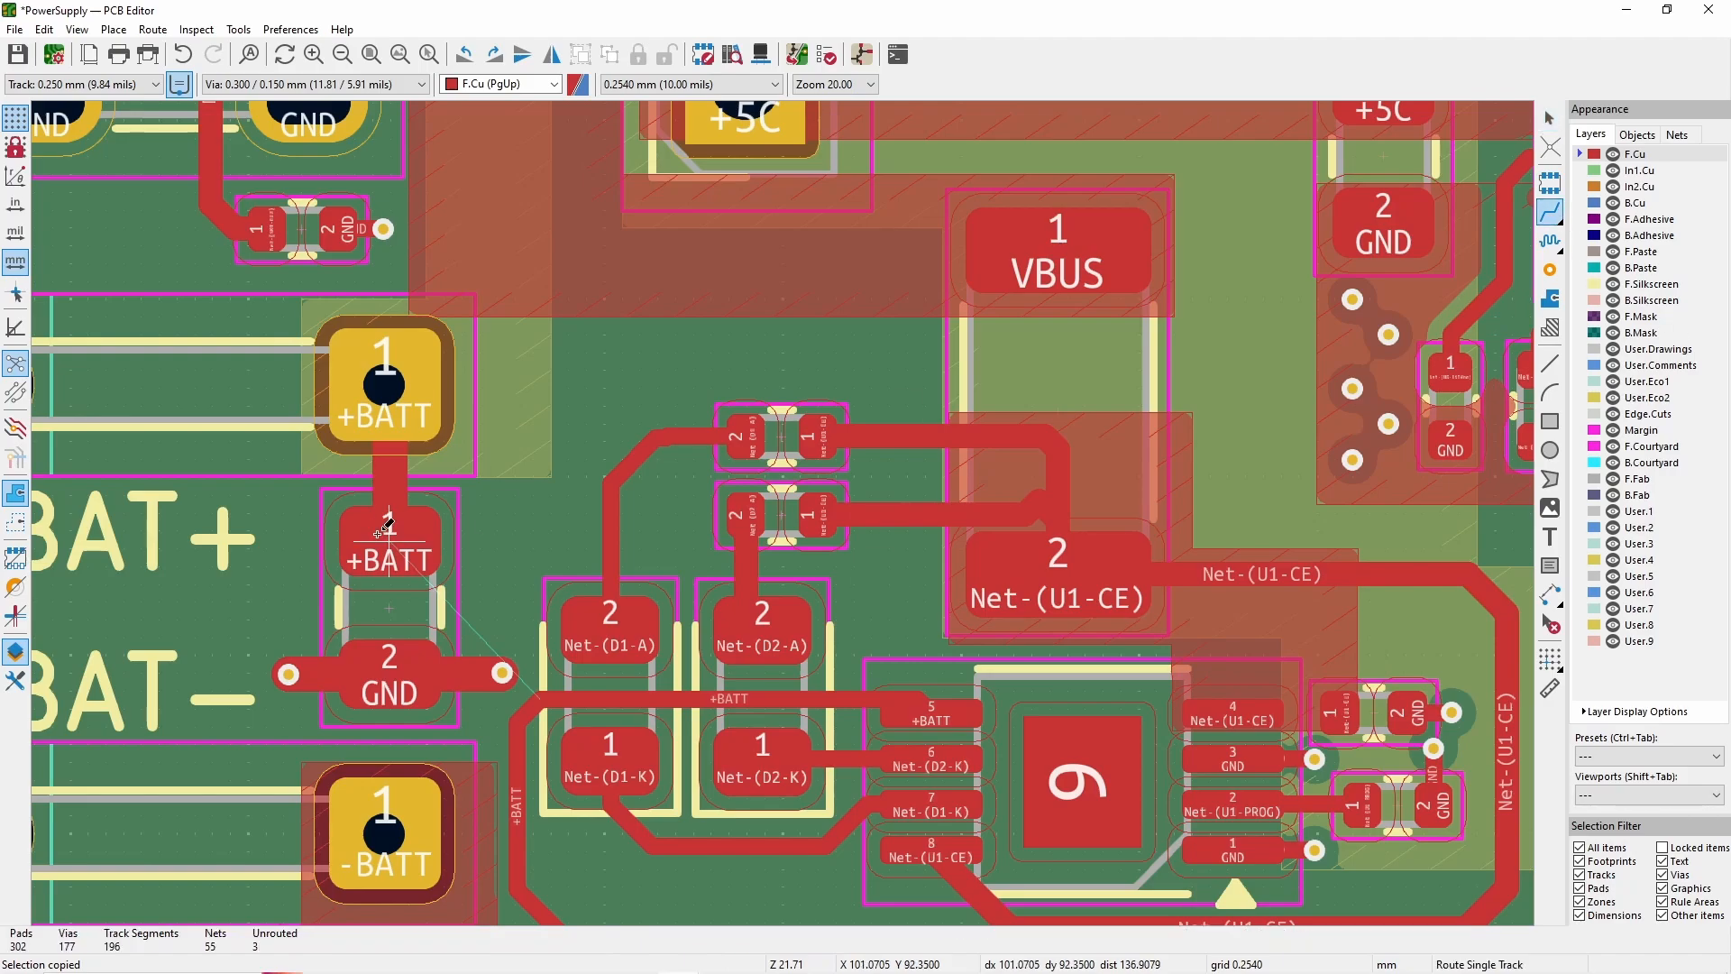
{"action": "left_click", "coordinate": [356, 401]}
{"action": "key", "text": "Escape"}
{"action": "key", "text": "Escape"}
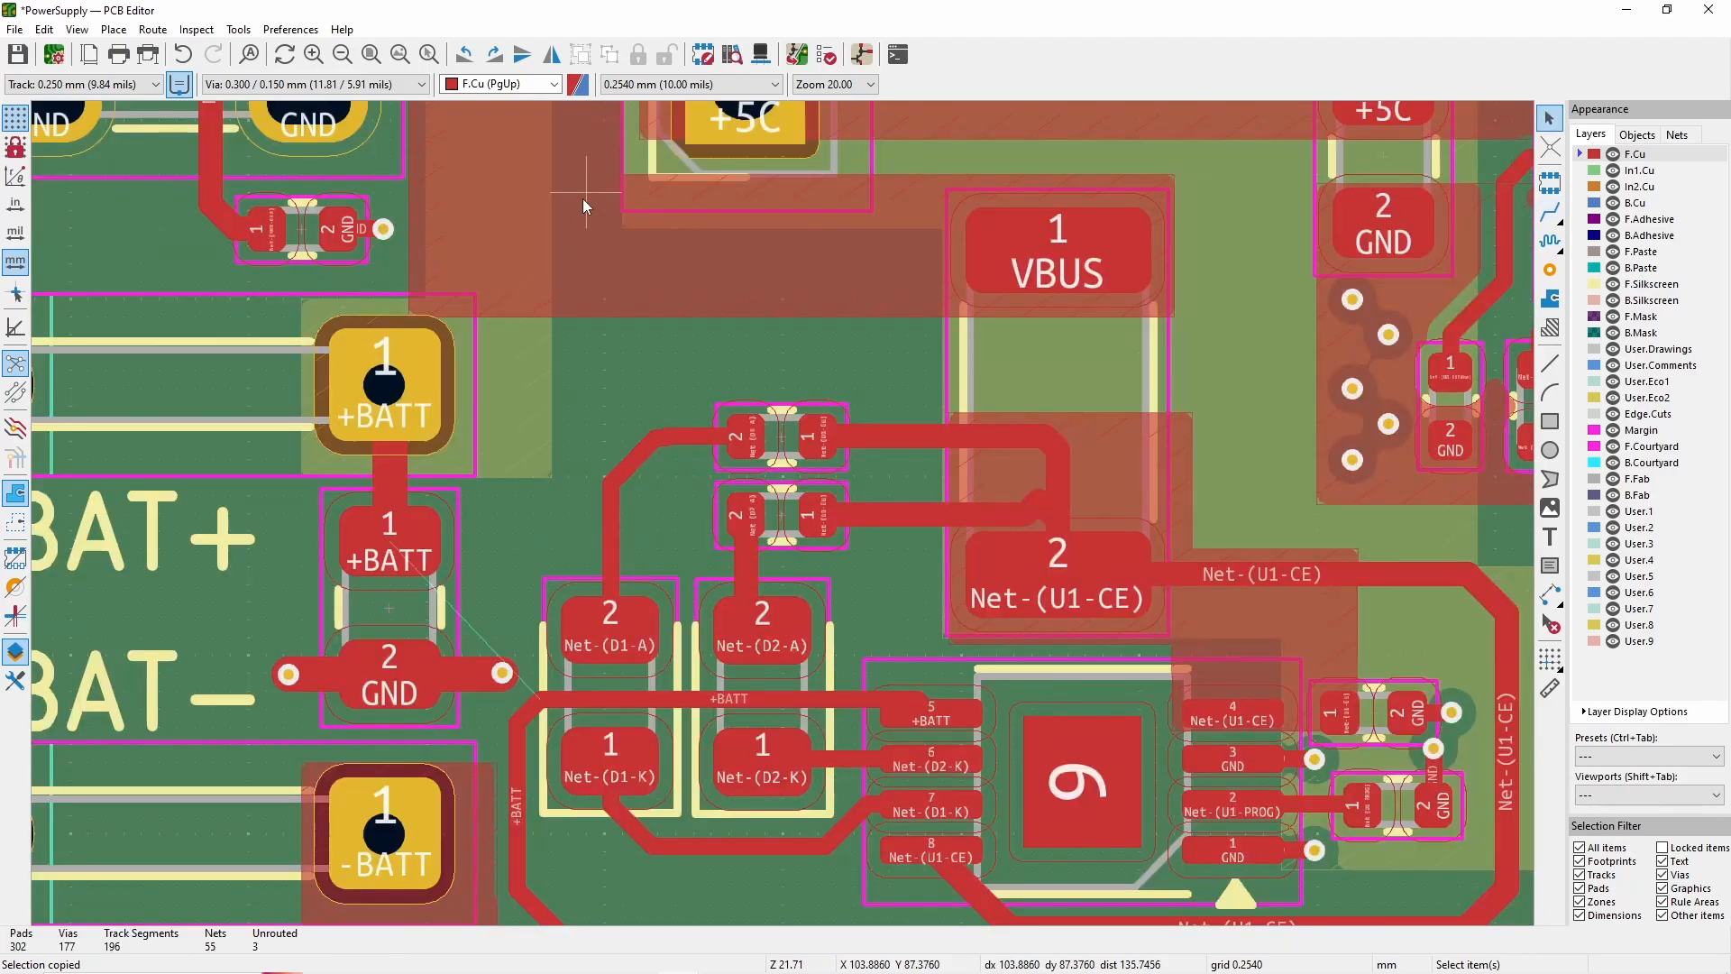
{"action": "scroll", "coordinate": [985, 713], "scroll_direction": "down", "scroll_amount": 1}
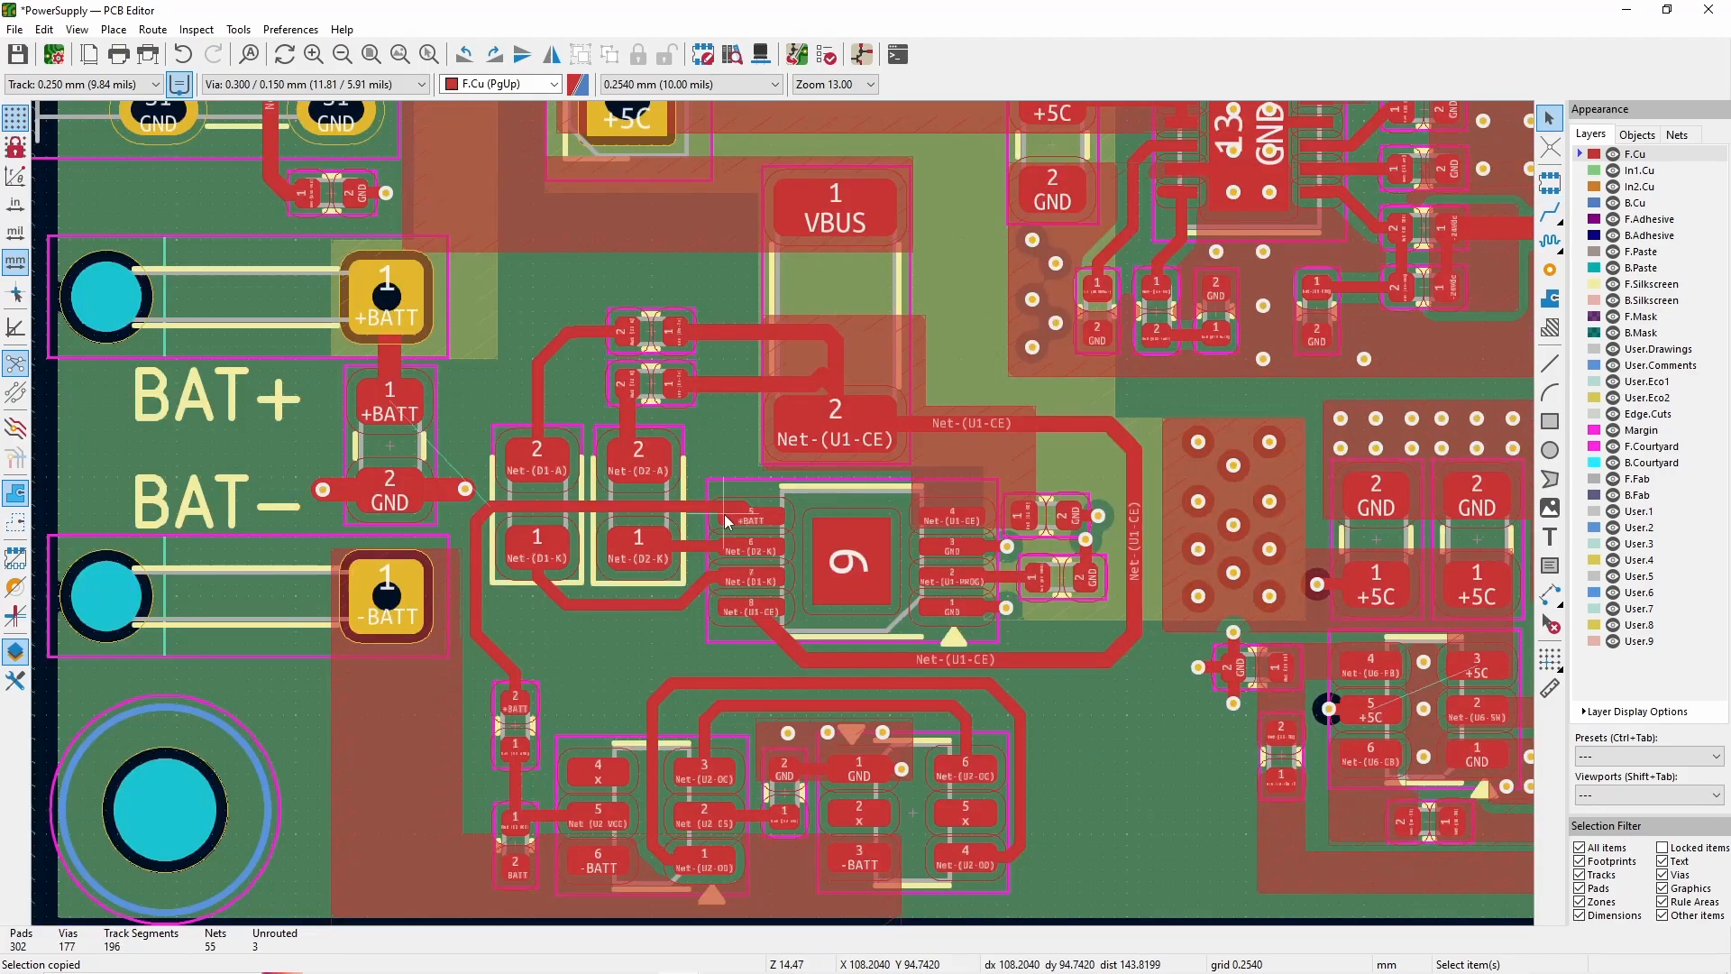
{"action": "scroll", "coordinate": [651, 454], "scroll_direction": "up", "scroll_amount": 3}
{"action": "scroll", "coordinate": [821, 513], "scroll_direction": "down", "scroll_amount": 1}
{"action": "scroll", "coordinate": [896, 571], "scroll_direction": "down", "scroll_amount": 3}
{"action": "left_click", "coordinate": [721, 442]}
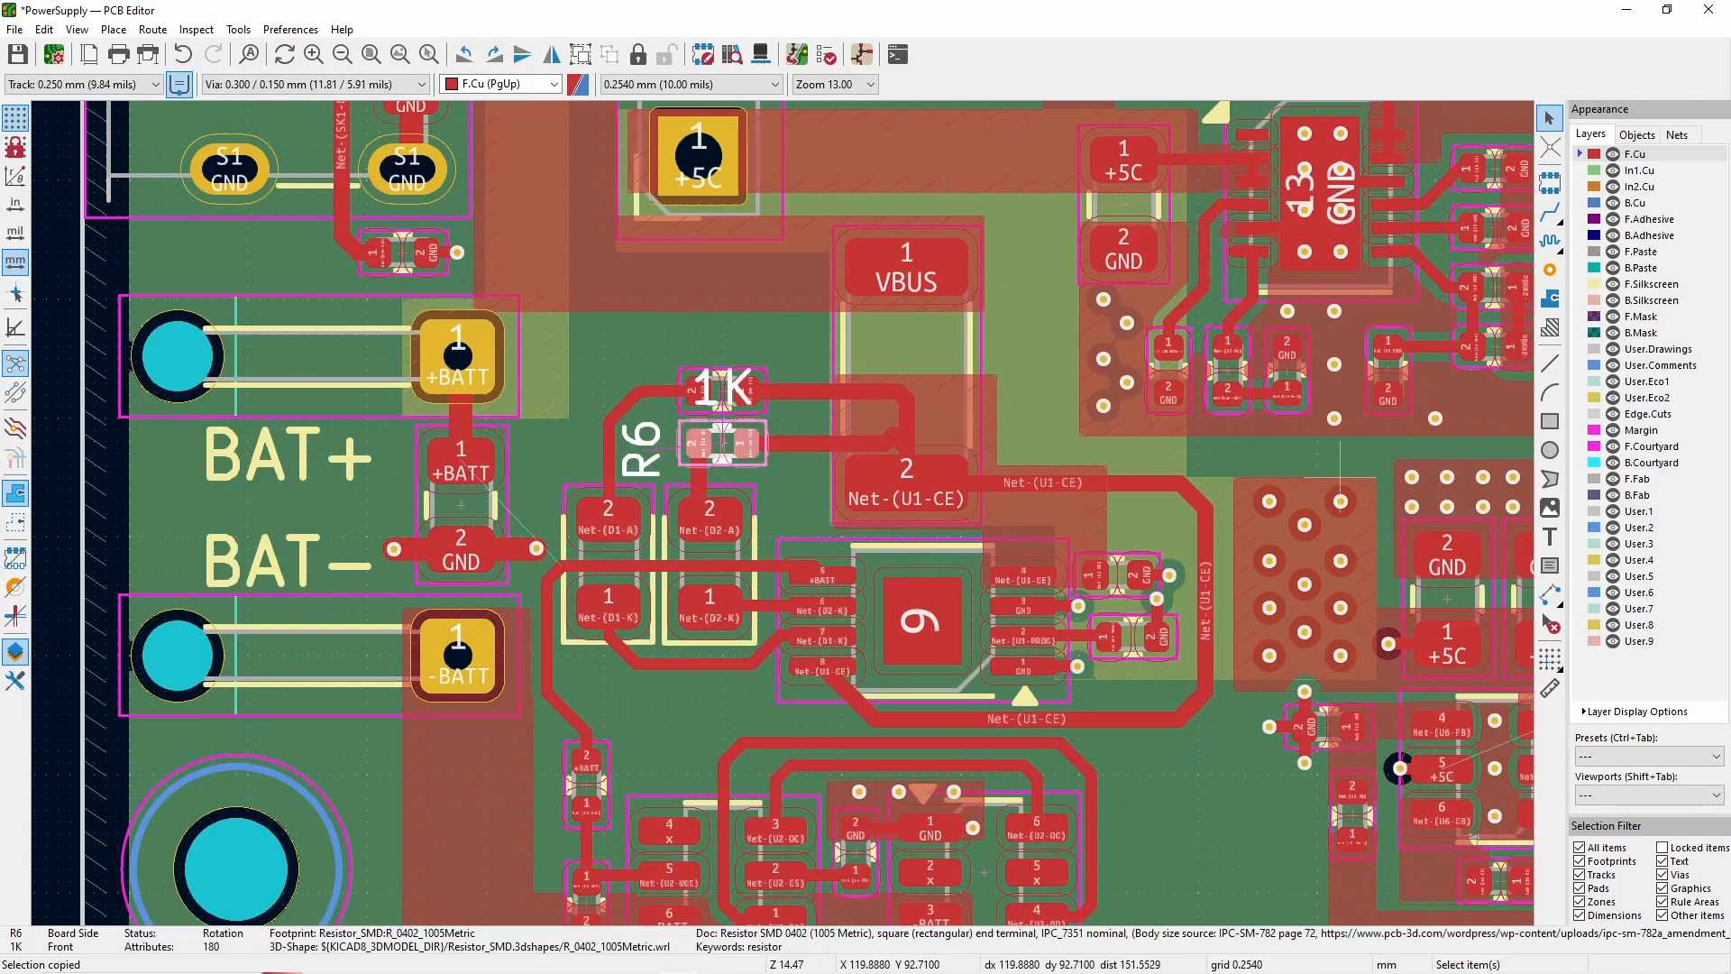
- Delete the tracks joining the two LED series resistors to the D1-A, D2-A and U1-CE pads
{"action": "scroll", "coordinate": [886, 359], "scroll_direction": "up", "scroll_amount": 3}
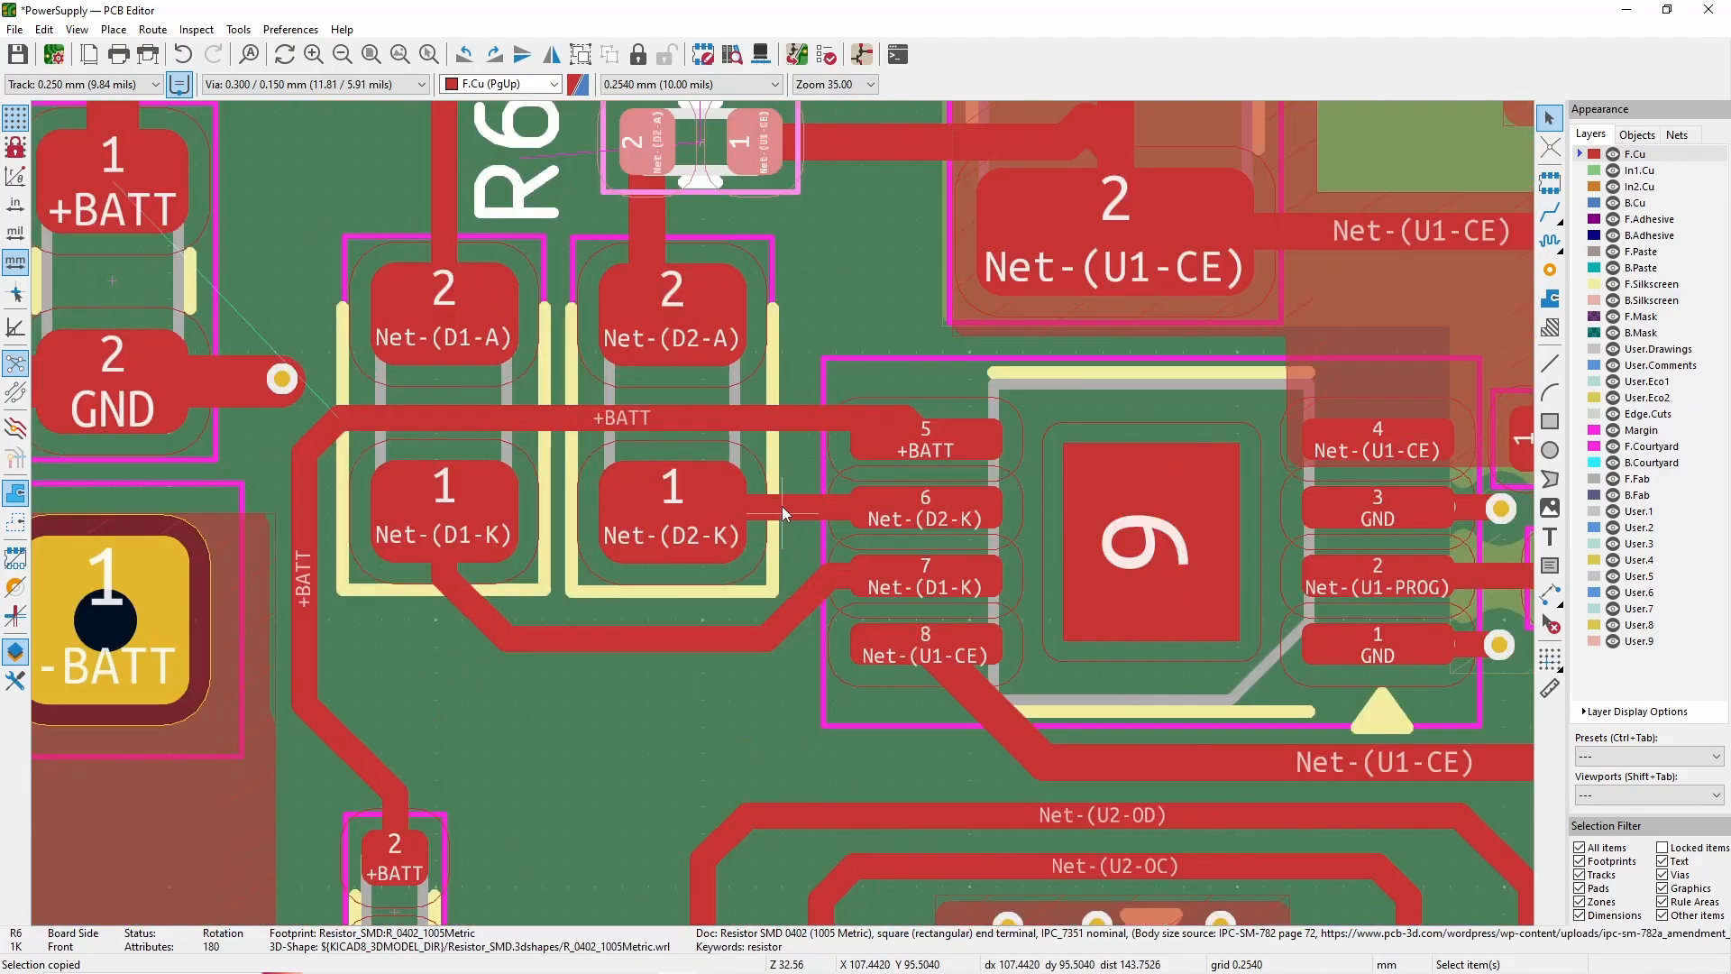
{"action": "scroll", "coordinate": [782, 506], "scroll_direction": "down", "scroll_amount": 3}
{"action": "scroll", "coordinate": [712, 370], "scroll_direction": "up", "scroll_amount": 2}
{"action": "left_click_drag", "start_coordinate": [843, 401], "coordinate": [624, 461]}
{"action": "left_click", "coordinate": [688, 399]}
{"action": "key", "text": "Delete"}
{"action": "left_click", "coordinate": [807, 591]}
{"action": "key", "text": "Delete"}
{"action": "left_click", "coordinate": [1022, 517]}
{"action": "key", "text": "Delete"}
{"action": "left_click", "coordinate": [1073, 399]}
{"action": "key", "text": "Delete"}
{"action": "key", "text": "Delete"}
- Turn both LED resistors upright above D1 and D2 and connect them straight down to the LED anode pads
{"action": "scroll", "coordinate": [676, 405], "scroll_direction": "down", "scroll_amount": 2}
{"action": "key", "text": "r"}
{"action": "key", "text": "r"}
{"action": "left_click_drag", "start_coordinate": [800, 479], "coordinate": [768, 461]}
{"action": "key", "text": "x"}
{"action": "left_click", "coordinate": [777, 591]}
{"action": "left_click", "coordinate": [623, 495]}
{"action": "left_click", "coordinate": [627, 591]}
{"action": "scroll", "coordinate": [950, 302], "scroll_direction": "up", "scroll_amount": 1}
{"action": "key", "text": "Escape"}
- Set up a new F.Cu copper zone on the +BATT net, starting beside the BAT+ connector pad
{"action": "middle_click_drag", "start_coordinate": [549, 359], "coordinate": [795, 518]}
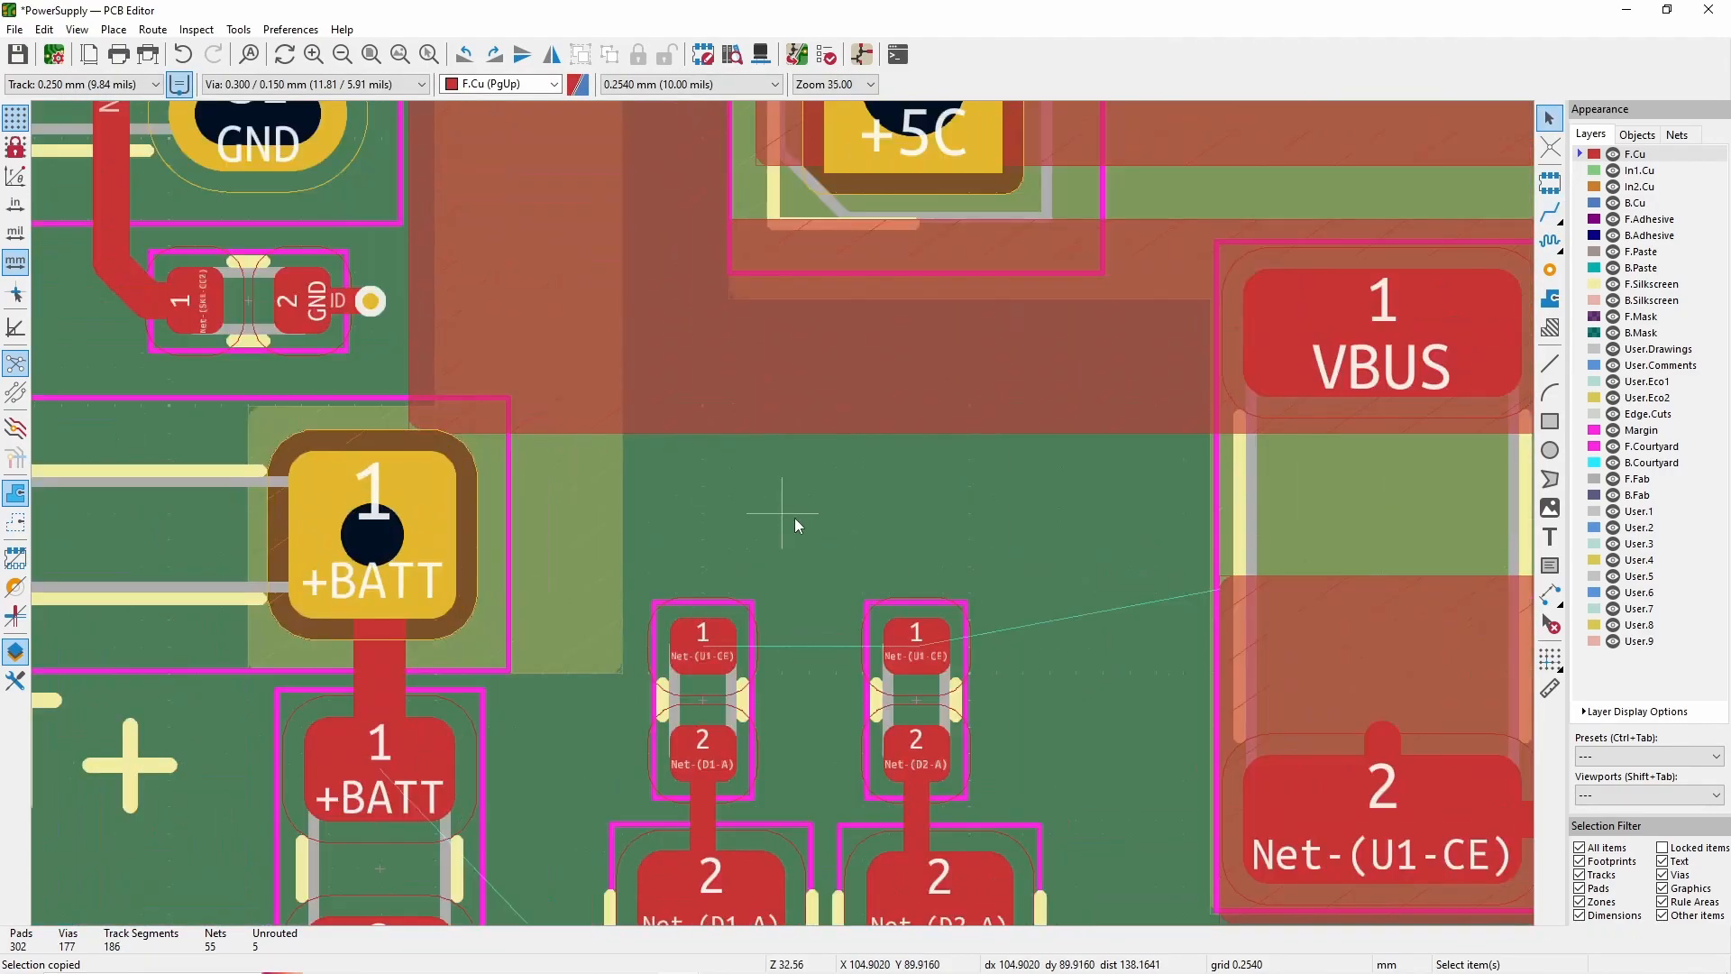
{"action": "left_click", "coordinate": [251, 436]}
{"action": "type", "text": "ba"}
{"action": "left_click", "coordinate": [965, 488]}
{"action": "left_click", "coordinate": [1387, 930]}
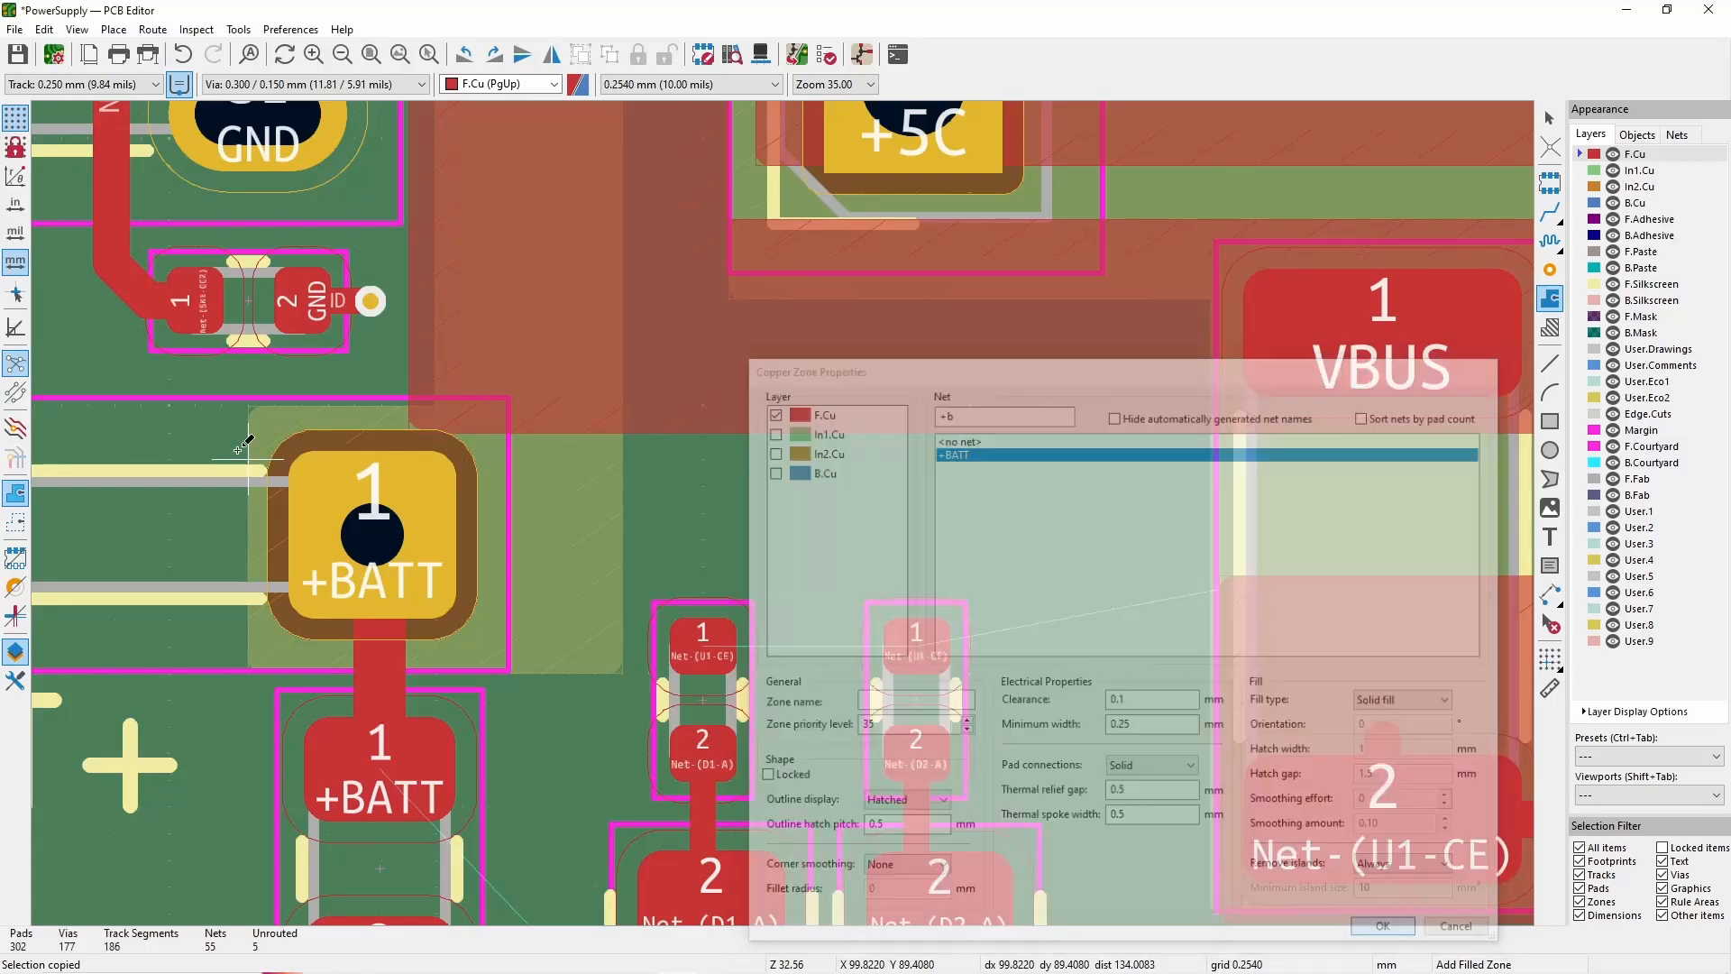
- Outline the +BATT zone from the BAT+ pad across to pin 5 of the charger IC and refill all zones
{"action": "left_click", "coordinate": [1184, 436]}
{"action": "scroll", "coordinate": [1184, 437], "scroll_direction": "down", "scroll_amount": 1}
{"action": "scroll", "coordinate": [786, 506], "scroll_direction": "up", "scroll_amount": 2}
{"action": "left_click", "coordinate": [746, 716]}
{"action": "left_click", "coordinate": [909, 720]}
{"action": "scroll", "coordinate": [904, 912], "scroll_direction": "down", "scroll_amount": 1}
{"action": "scroll", "coordinate": [783, 513], "scroll_direction": "up", "scroll_amount": 1}
{"action": "left_click", "coordinate": [784, 512]}
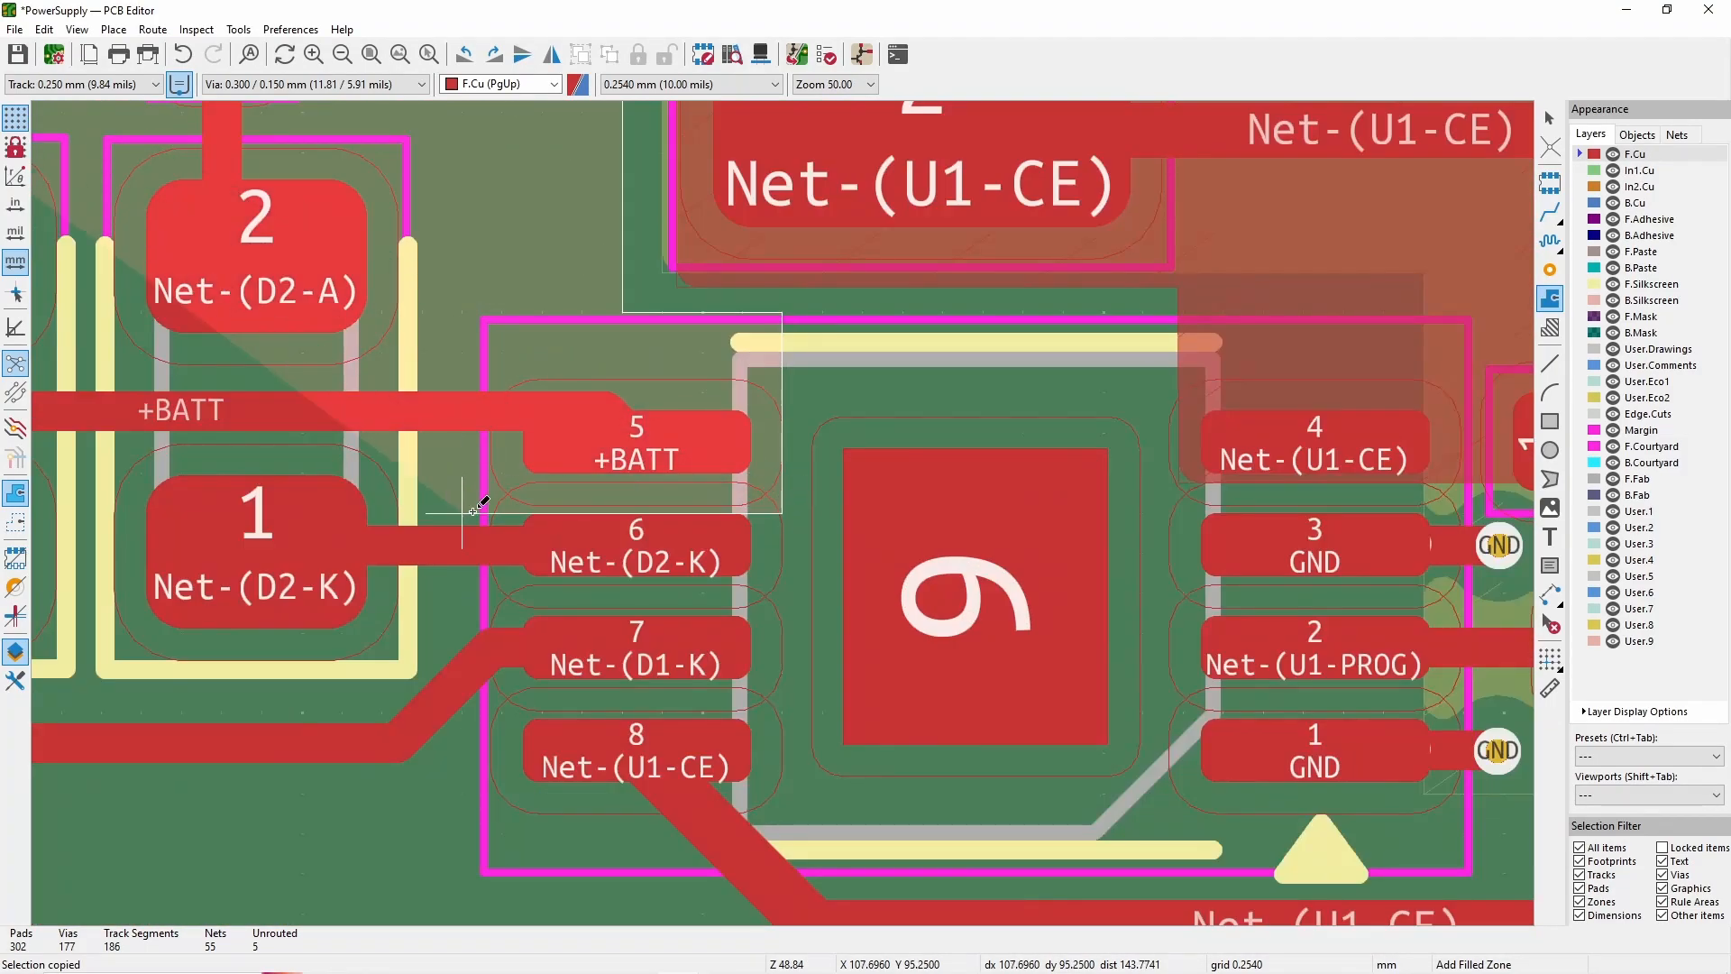
{"action": "left_click", "coordinate": [424, 512]}
{"action": "scroll", "coordinate": [424, 230], "scroll_direction": "down", "scroll_amount": 2}
{"action": "left_click", "coordinate": [782, 424]}
{"action": "double_click", "coordinate": [248, 424]}
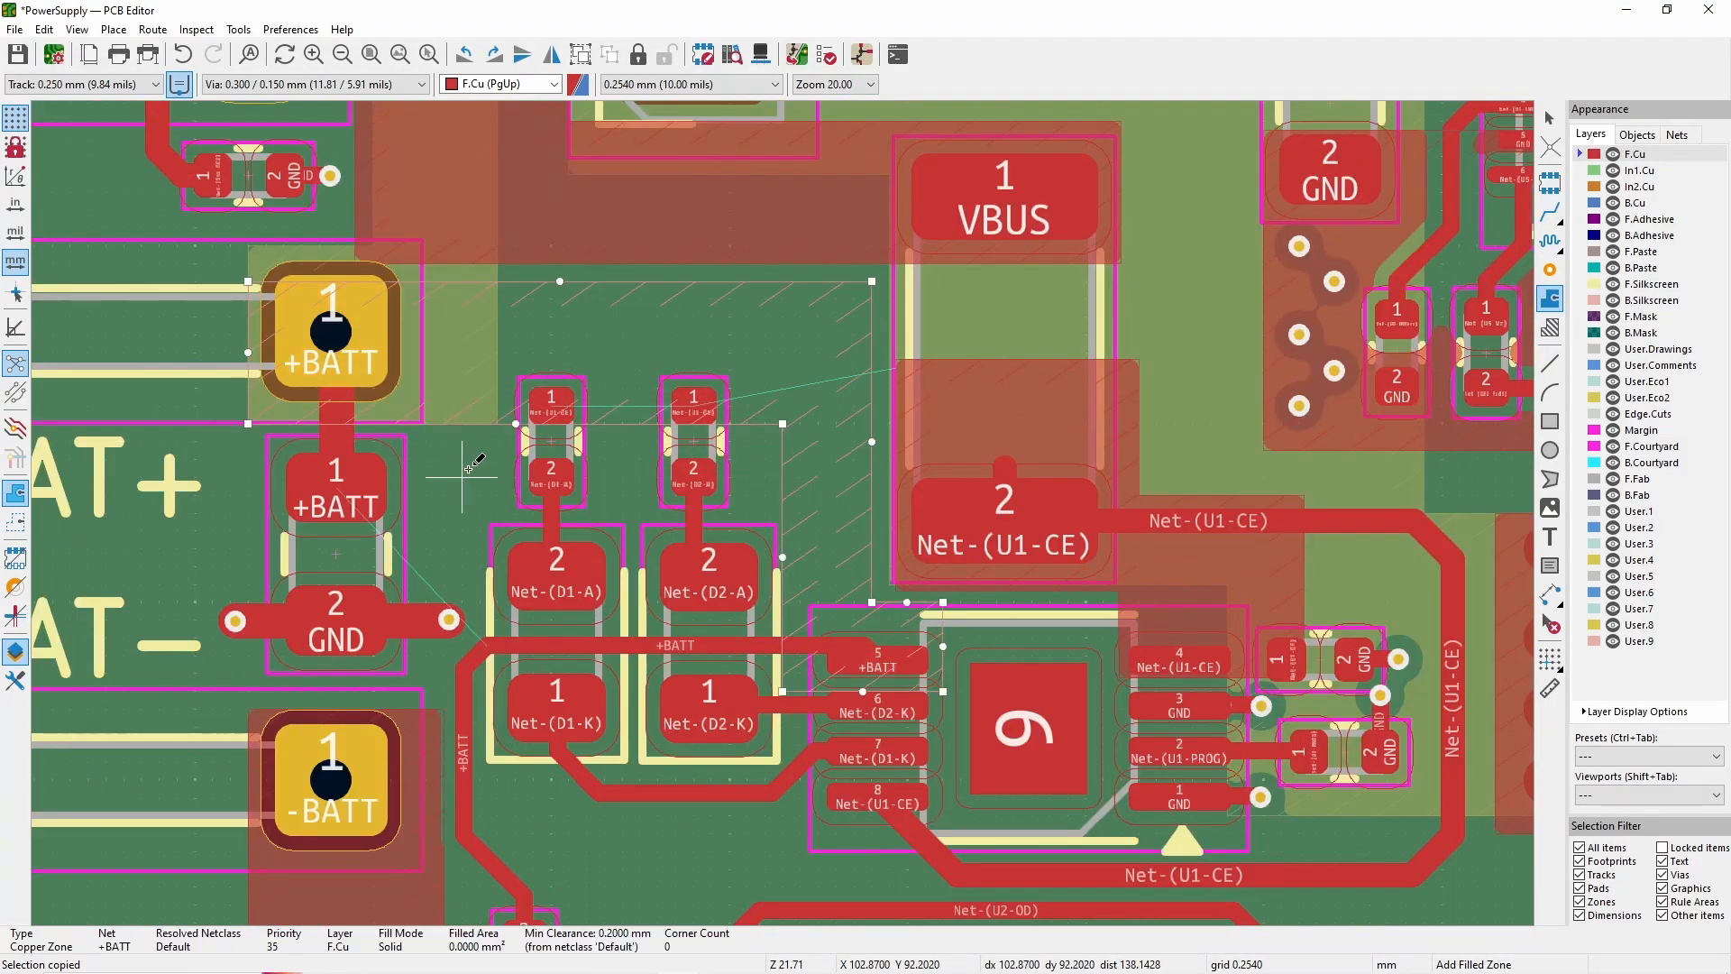
{"action": "key", "text": "b"}
{"action": "key", "text": "Escape"}
- Turn the D1 resistor horizontal, place it just above the LED and delete its old track
{"action": "middle_click_drag", "start_coordinate": [622, 492], "coordinate": [640, 331]}
{"action": "scroll", "coordinate": [622, 319], "scroll_direction": "up", "scroll_amount": 1}
{"action": "left_click", "coordinate": [705, 465]}
{"action": "key", "text": "Escape"}
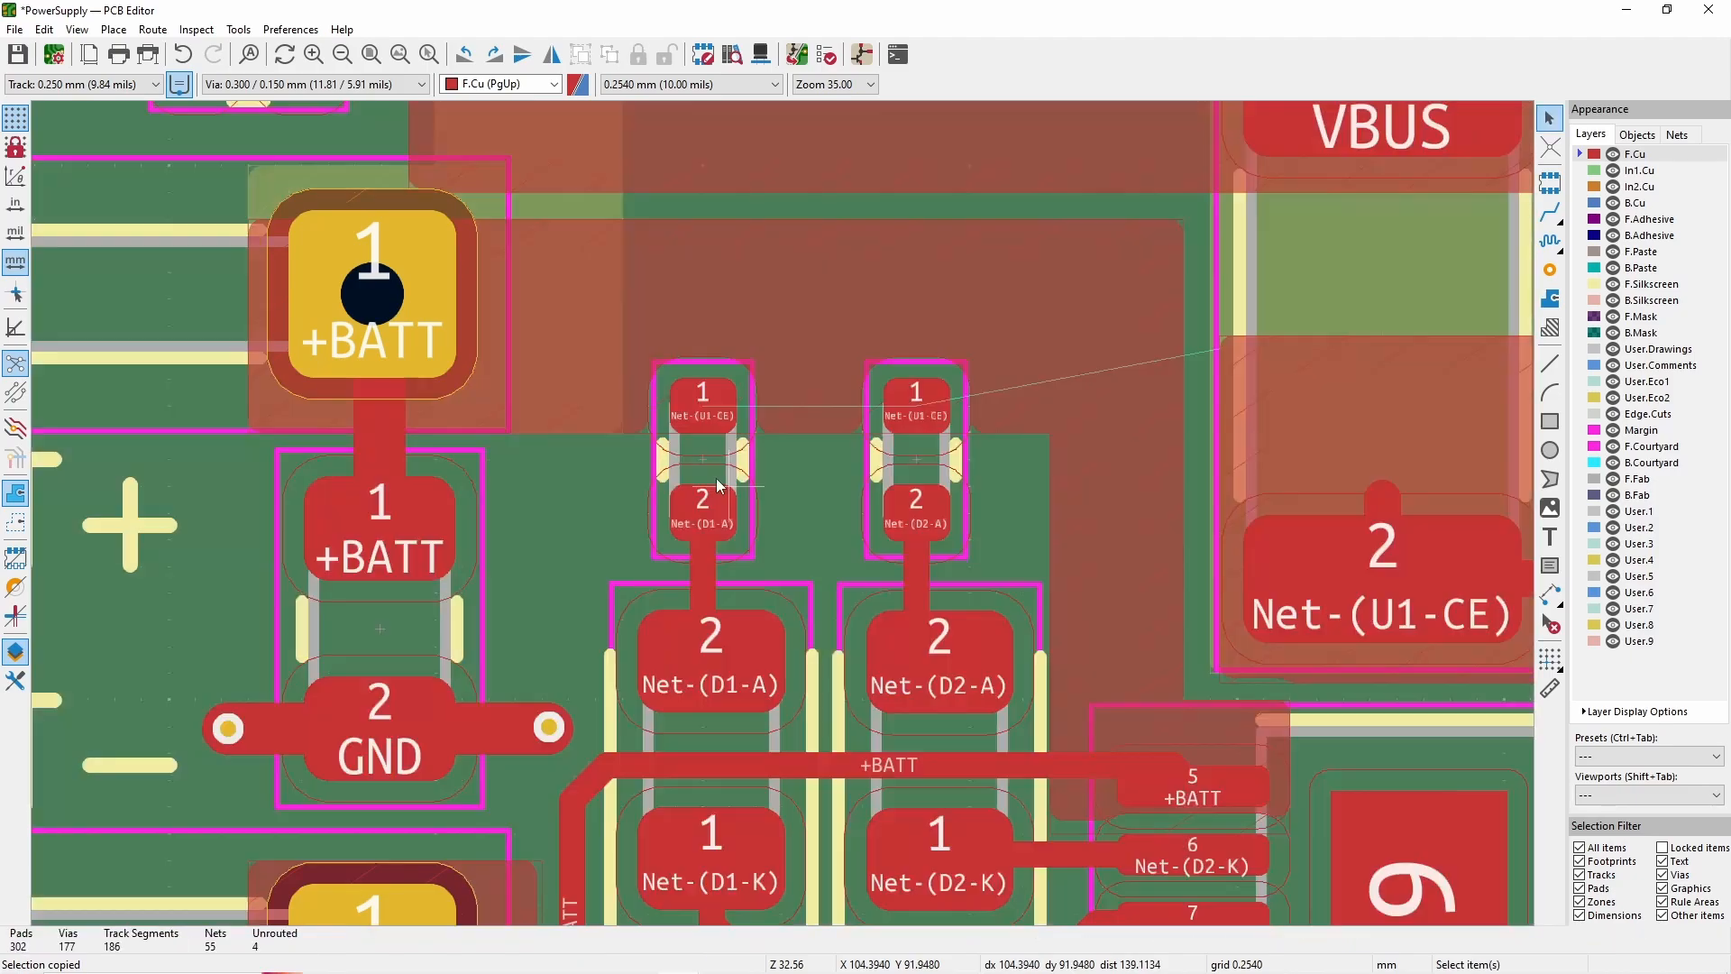
{"action": "key", "text": "m"}
{"action": "key", "text": "r"}
{"action": "left_click", "coordinate": [709, 514]}
{"action": "left_click", "coordinate": [707, 575]}
{"action": "key", "text": "Delete"}
- Delete the D2 resistor's track, place R6 horizontally above D2, and orient both resistors with pin 1 facing right
{"action": "key", "text": "m"}
{"action": "left_click", "coordinate": [1079, 487]}
{"action": "left_click", "coordinate": [916, 577]}
{"action": "key", "text": "Delete"}
{"action": "key", "text": "m"}
{"action": "key", "text": "r"}
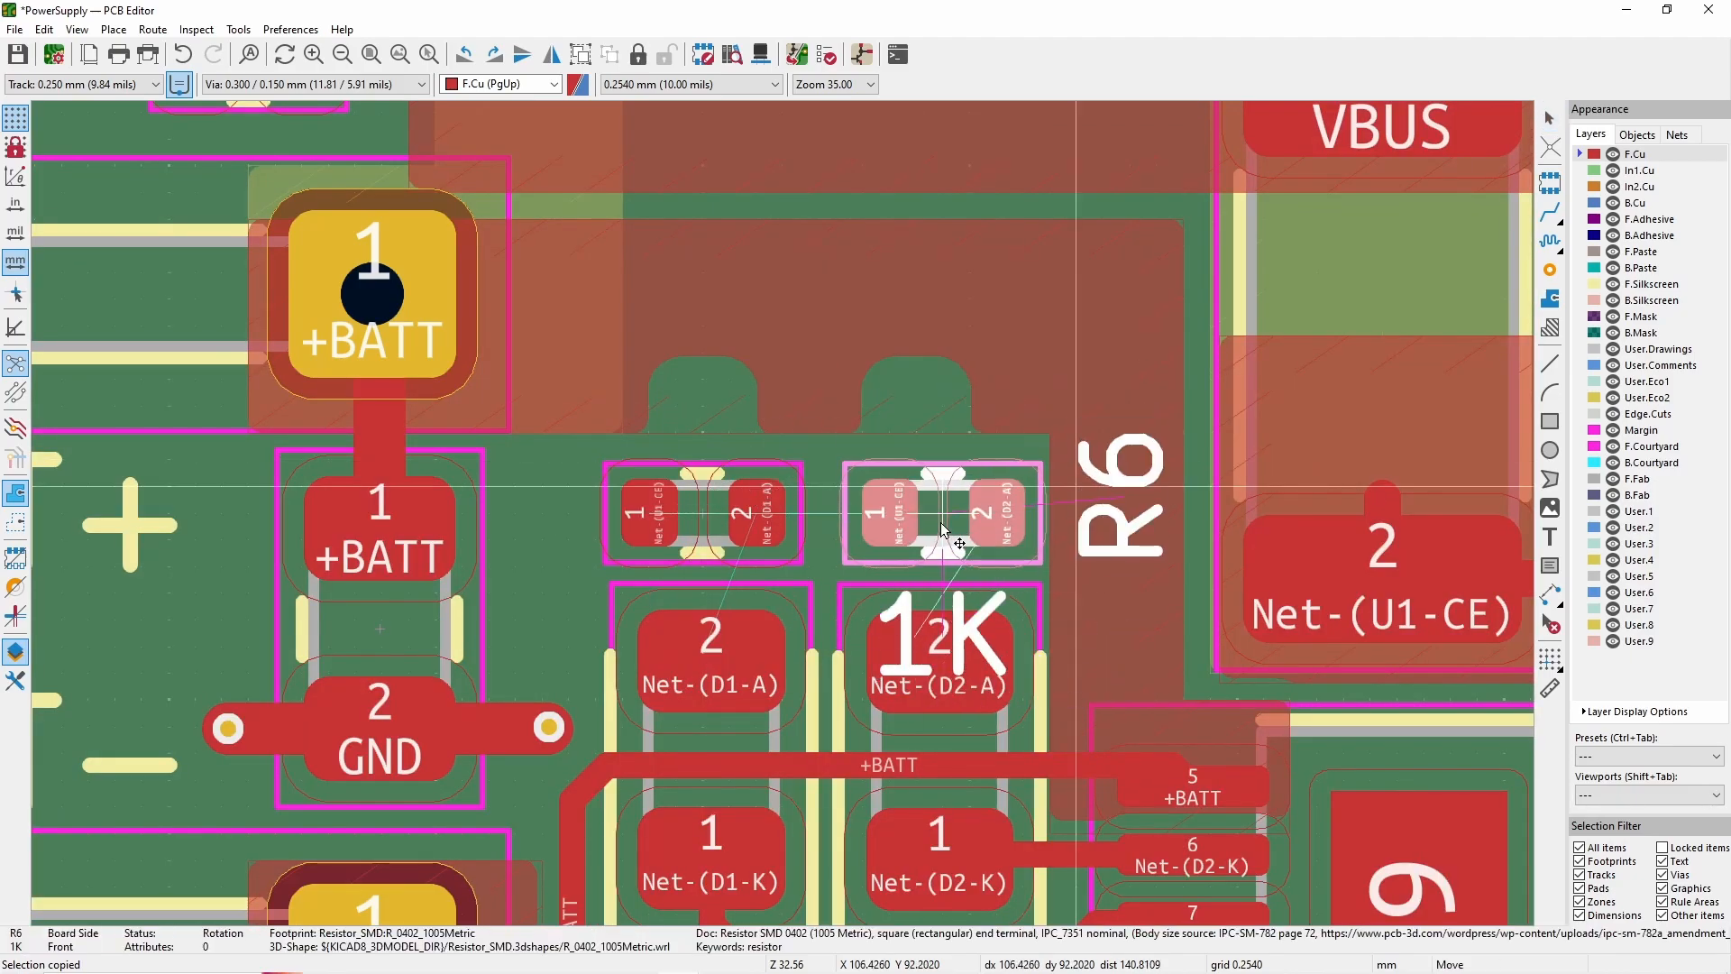
{"action": "key", "text": "r"}
{"action": "key", "text": "r"}
{"action": "left_click", "coordinate": [944, 514]}
{"action": "key", "text": "r"}
{"action": "key", "text": "r"}
- Route 0.250 mm front copper tracks from pin 2 of each resistor to the D1 and D2 anode pads
{"action": "left_click", "coordinate": [1551, 213]}
{"action": "left_click", "coordinate": [652, 514]}
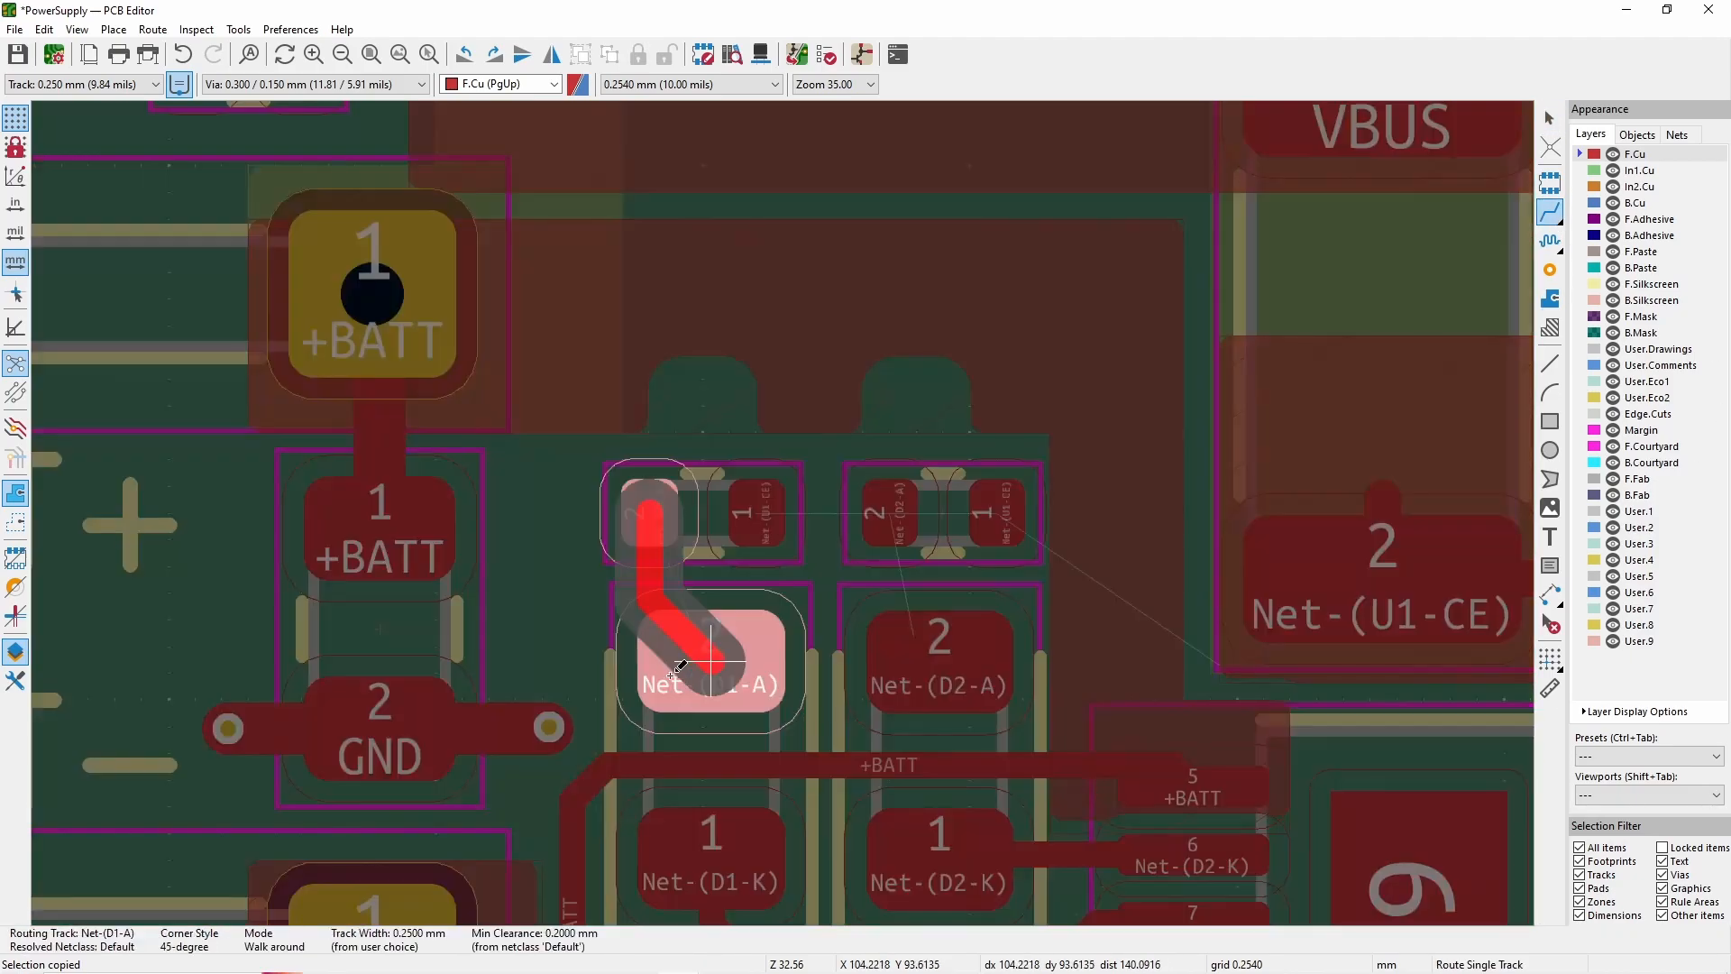
{"action": "left_click", "coordinate": [715, 662]}
{"action": "left_click", "coordinate": [891, 514]}
- Route the D1 resistor's U1-CE pad through a via and along B.Cu to a second via in the U1-CE zone
{"action": "left_click", "coordinate": [759, 512]}
{"action": "scroll", "coordinate": [740, 424], "scroll_direction": "up", "scroll_amount": 2}
{"action": "key", "text": "v"}
{"action": "left_click", "coordinate": [788, 483]}
{"action": "scroll", "coordinate": [789, 484], "scroll_direction": "down", "scroll_amount": 3}
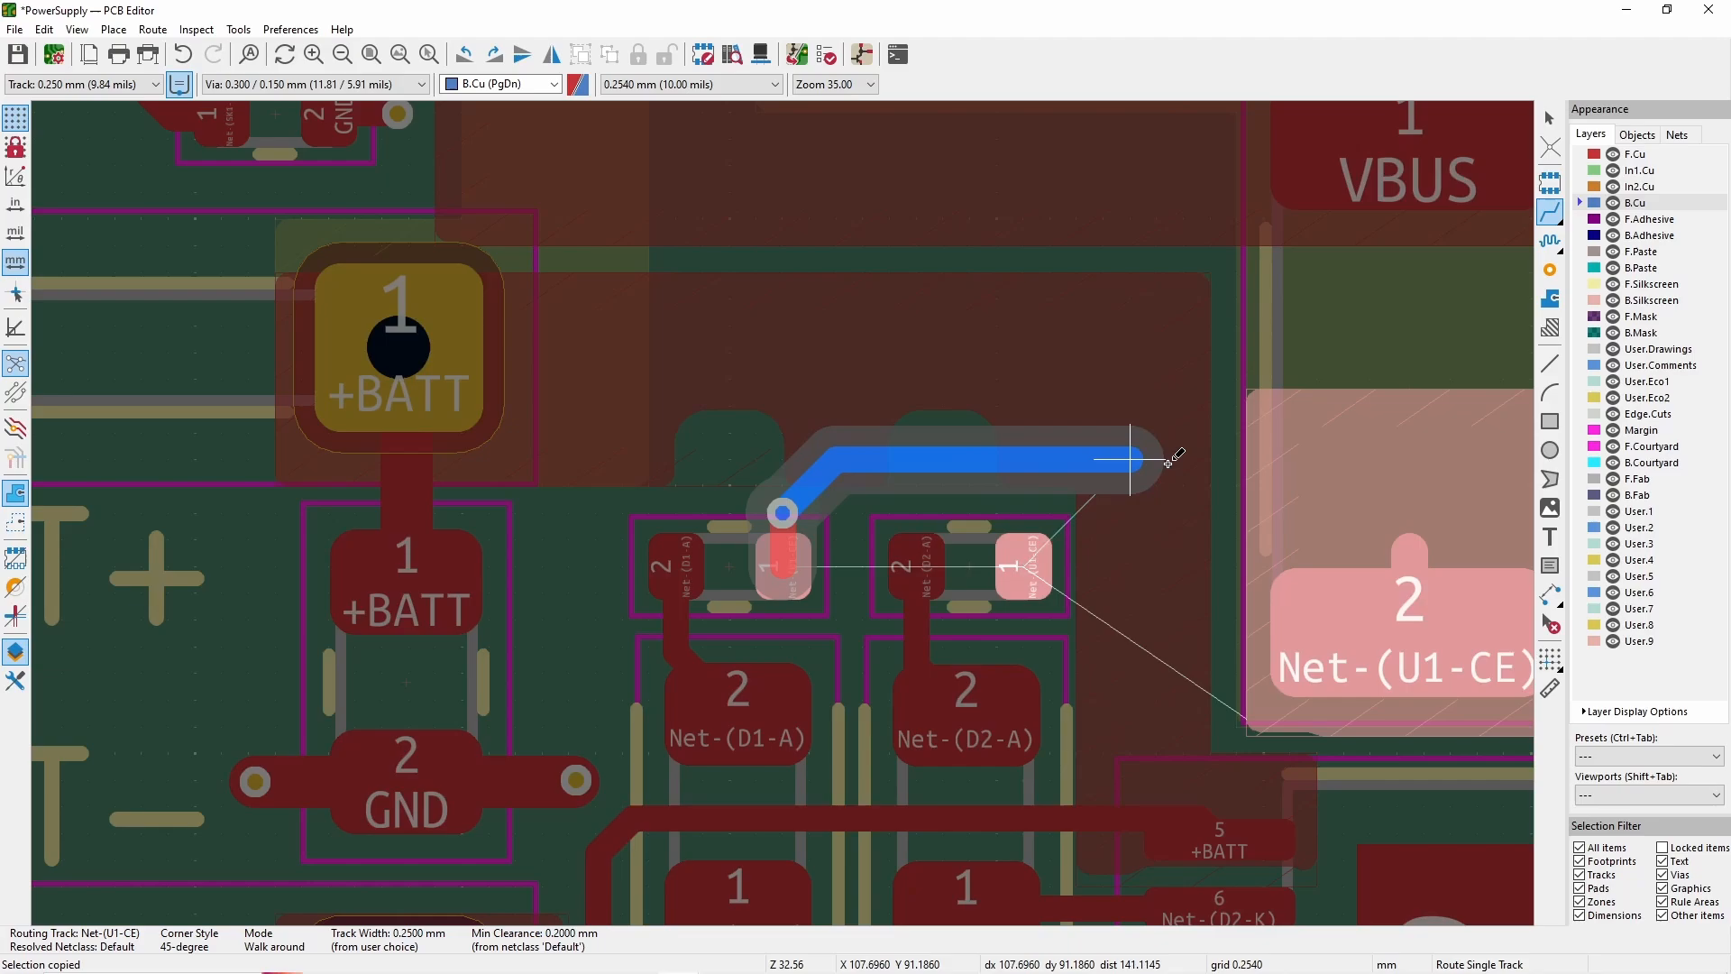
{"action": "key", "text": "v"}
{"action": "left_click", "coordinate": [1301, 458]}
- Route R6's U1-CE pad through a via and B.Cu track to another via in the U1-CE zone, and refill the zones
{"action": "key", "text": "v"}
{"action": "left_click", "coordinate": [1073, 563]}
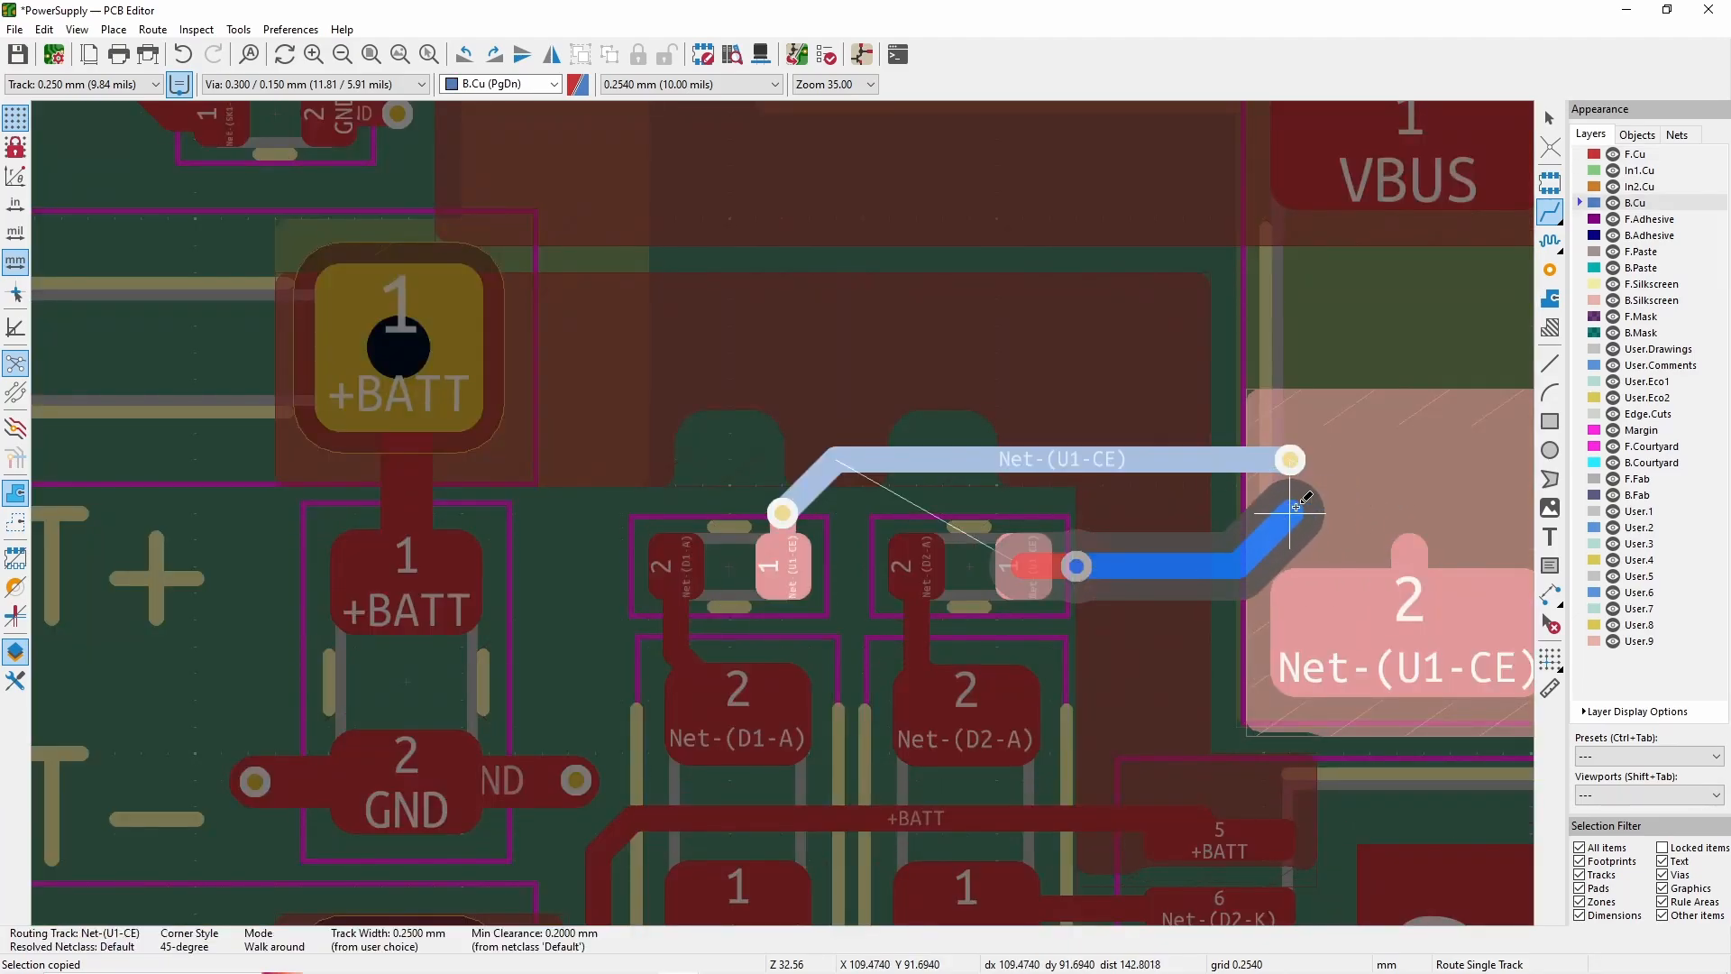
{"action": "key", "text": "v"}
{"action": "left_click", "coordinate": [1293, 511]}
{"action": "key", "text": "Escape"}
{"action": "key", "text": "Escape"}
{"action": "key", "text": "b"}
- Fill the +5V zone below the output capacitors with a grid of 0.300 / 0.150 mm vias, three columns by four rows
{"action": "scroll", "coordinate": [1317, 514], "scroll_direction": "down", "scroll_amount": 7}
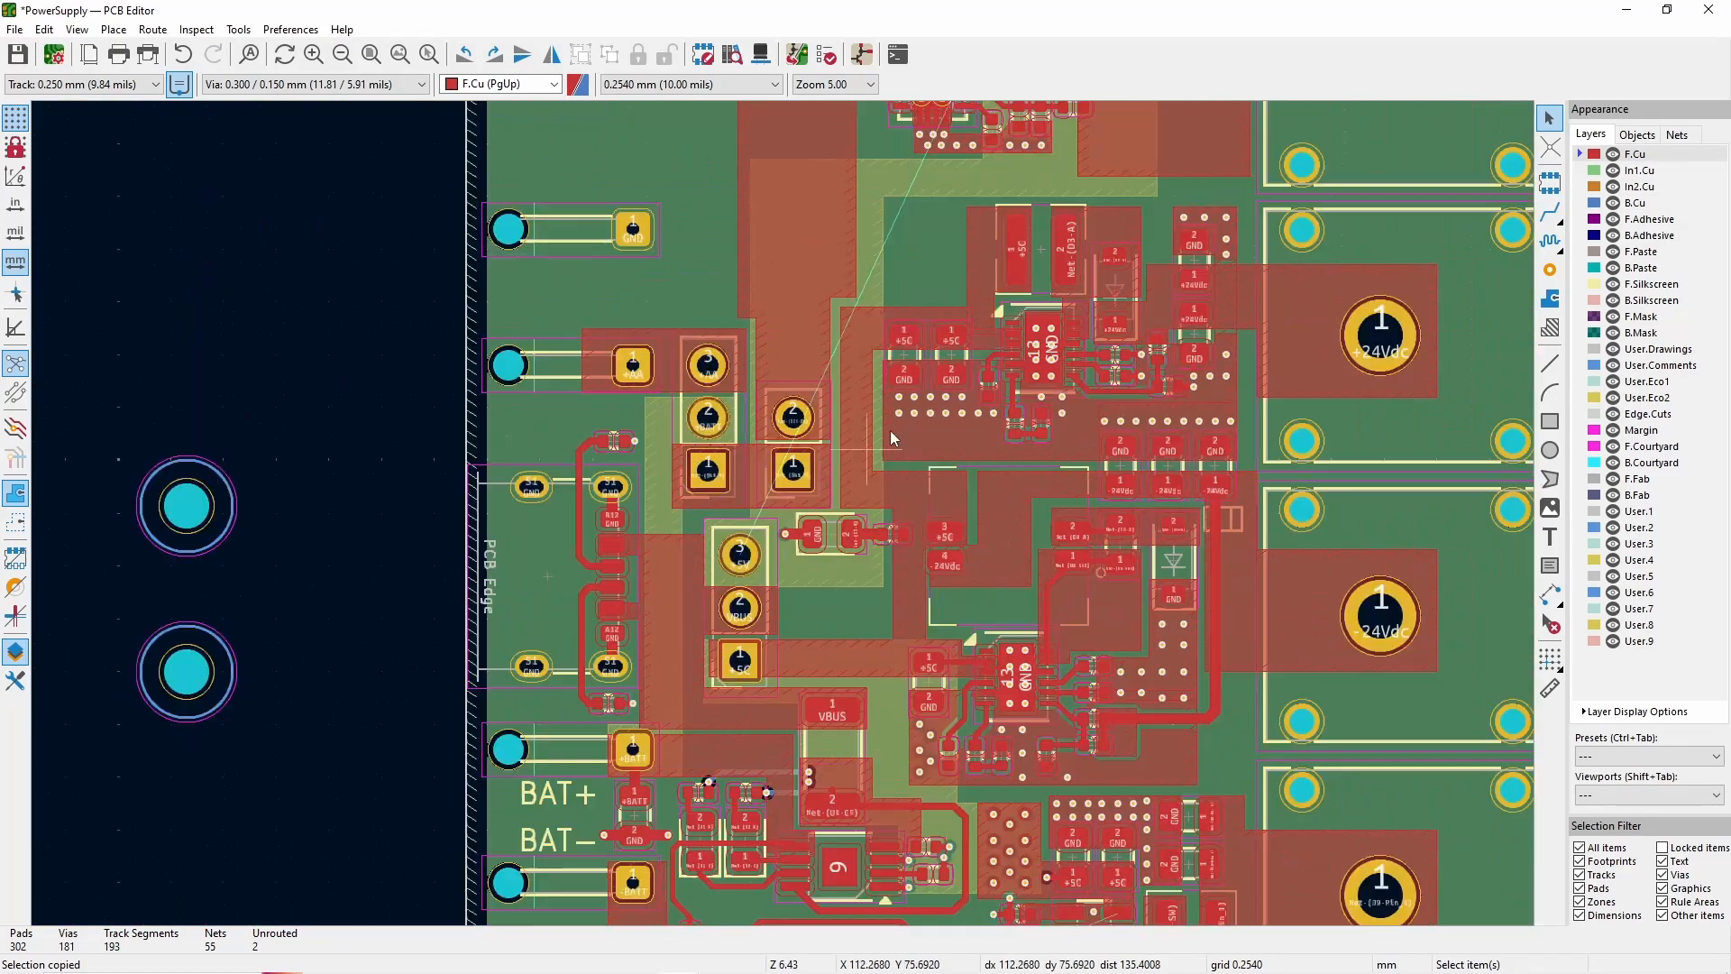
{"action": "scroll", "coordinate": [938, 135], "scroll_direction": "up", "scroll_amount": 5}
{"action": "scroll", "coordinate": [1173, 556], "scroll_direction": "down", "scroll_amount": 1}
{"action": "scroll", "coordinate": [1037, 604], "scroll_direction": "down", "scroll_amount": 2}
{"action": "scroll", "coordinate": [870, 523], "scroll_direction": "up", "scroll_amount": 1}
{"action": "key", "text": "ctrl+shift+x"}
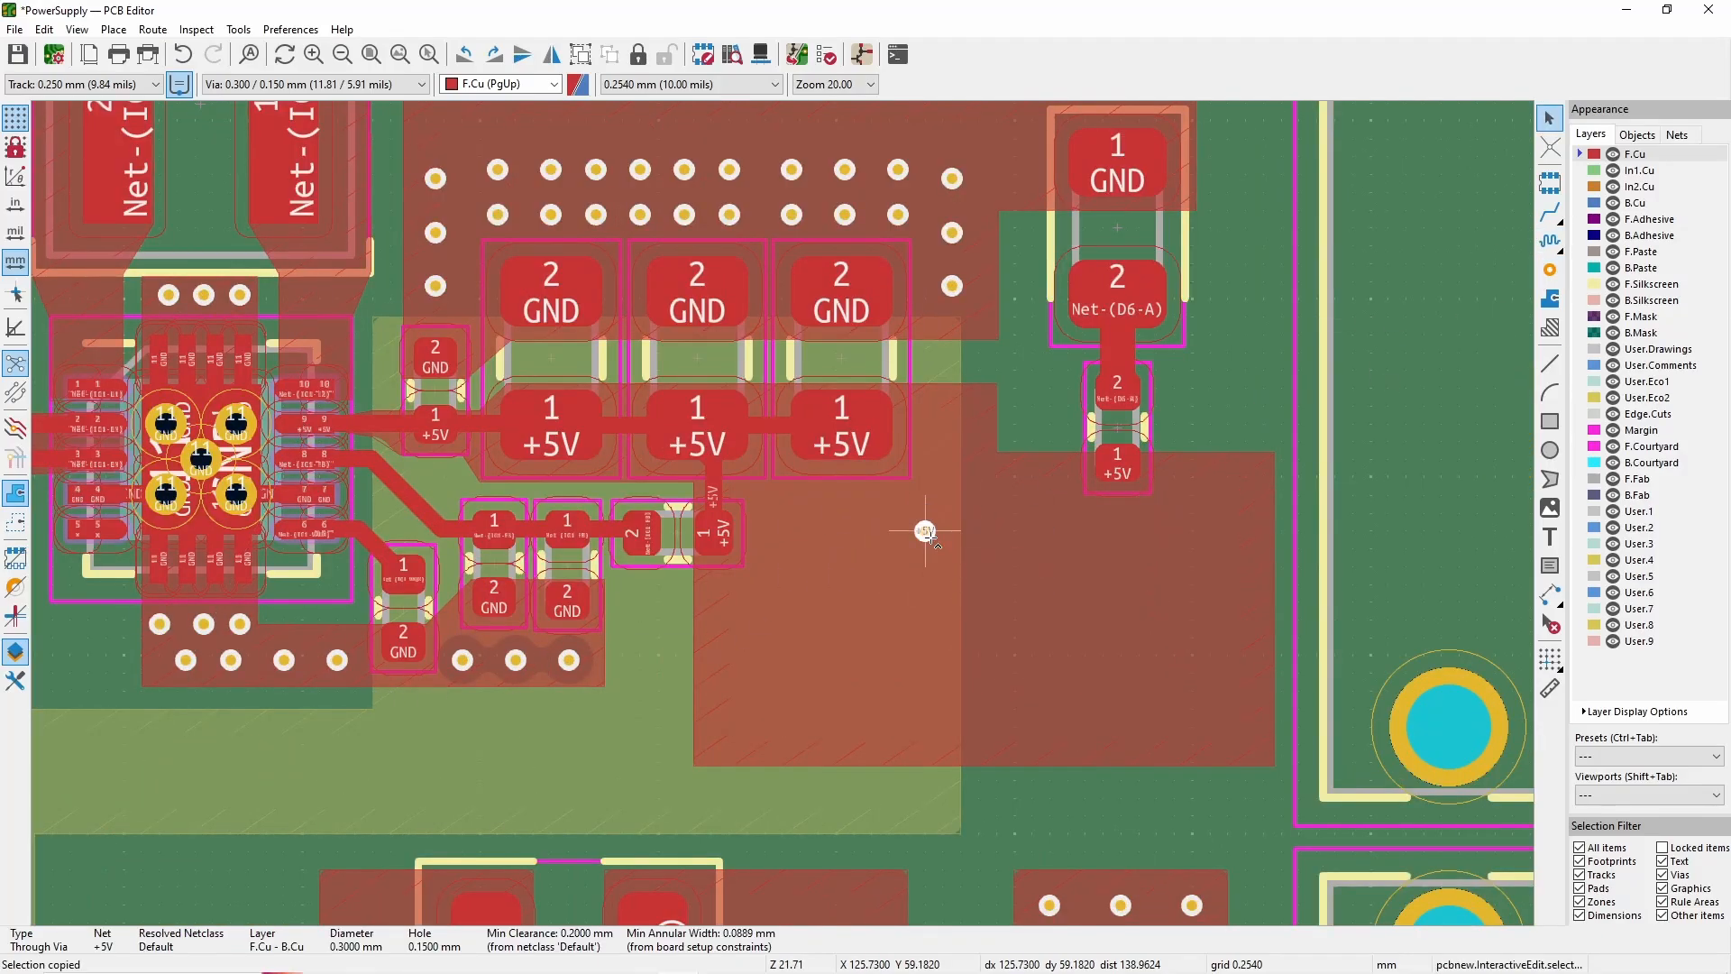
{"action": "left_click", "coordinate": [857, 559]}
{"action": "left_click", "coordinate": [926, 642]}
{"action": "left_click", "coordinate": [871, 757]}
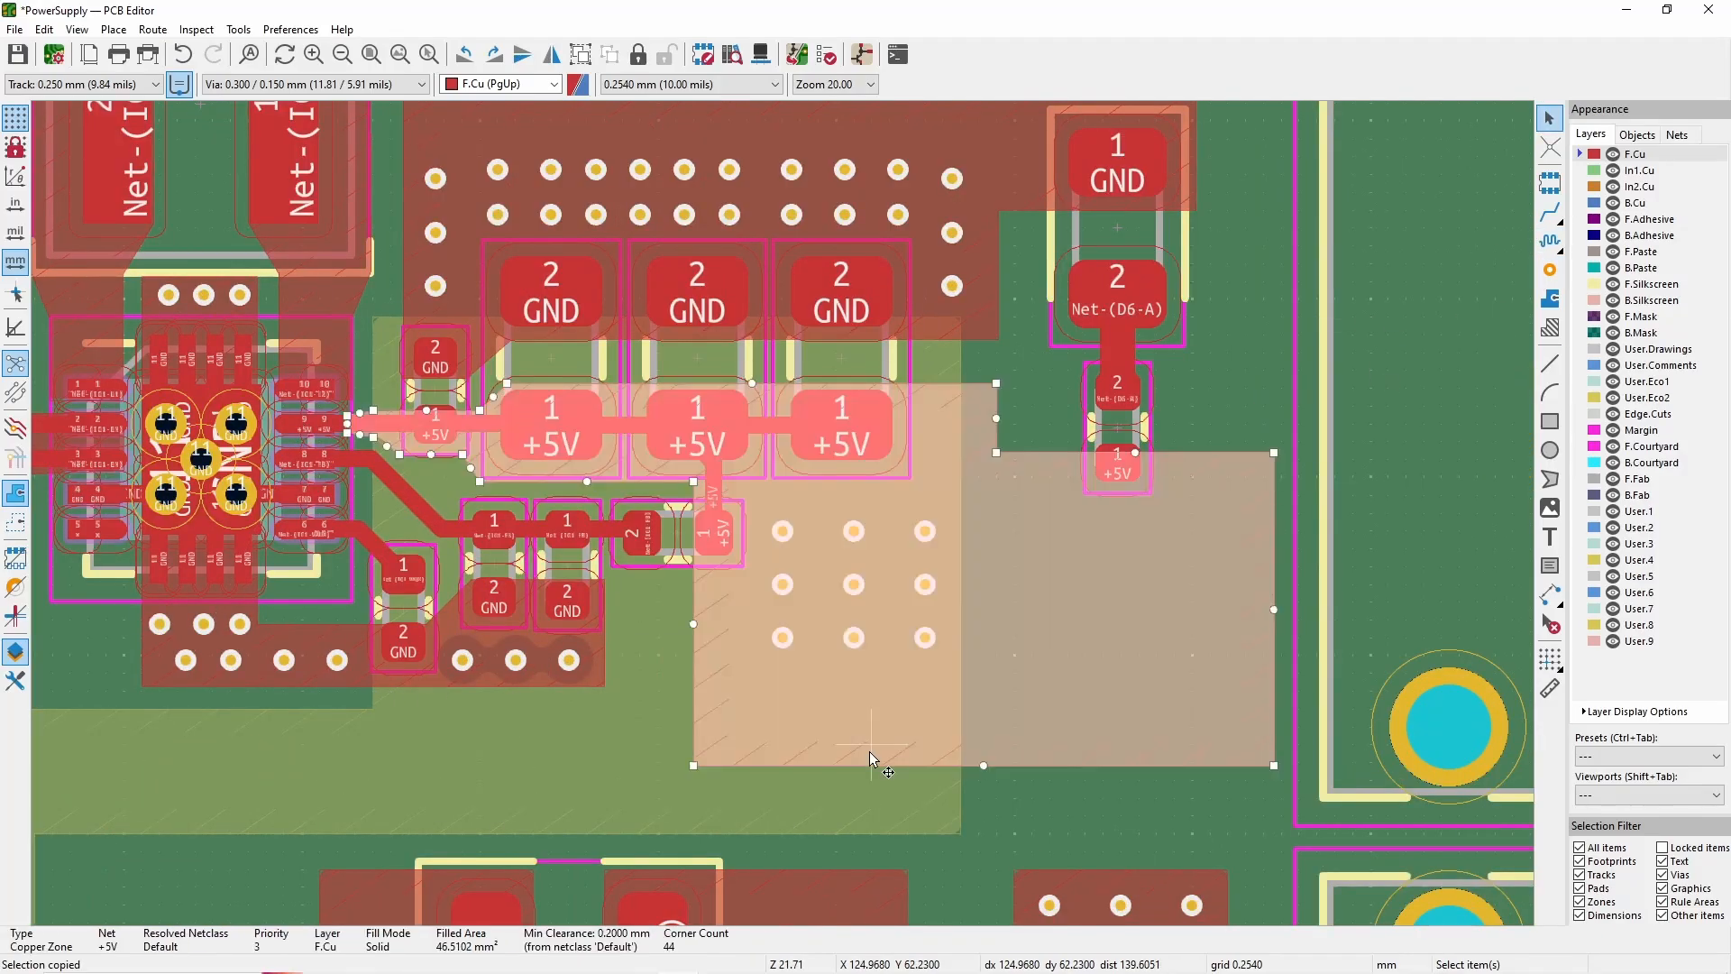
{"action": "key", "text": "ctrl+v"}
{"action": "left_click", "coordinate": [926, 694]}
- Try to delete some of the GND vias above the +5V output capacitors
{"action": "scroll", "coordinate": [982, 733], "scroll_direction": "down", "scroll_amount": 2}
{"action": "scroll", "coordinate": [848, 460], "scroll_direction": "up", "scroll_amount": 3}
{"action": "left_click", "coordinate": [652, 564]}
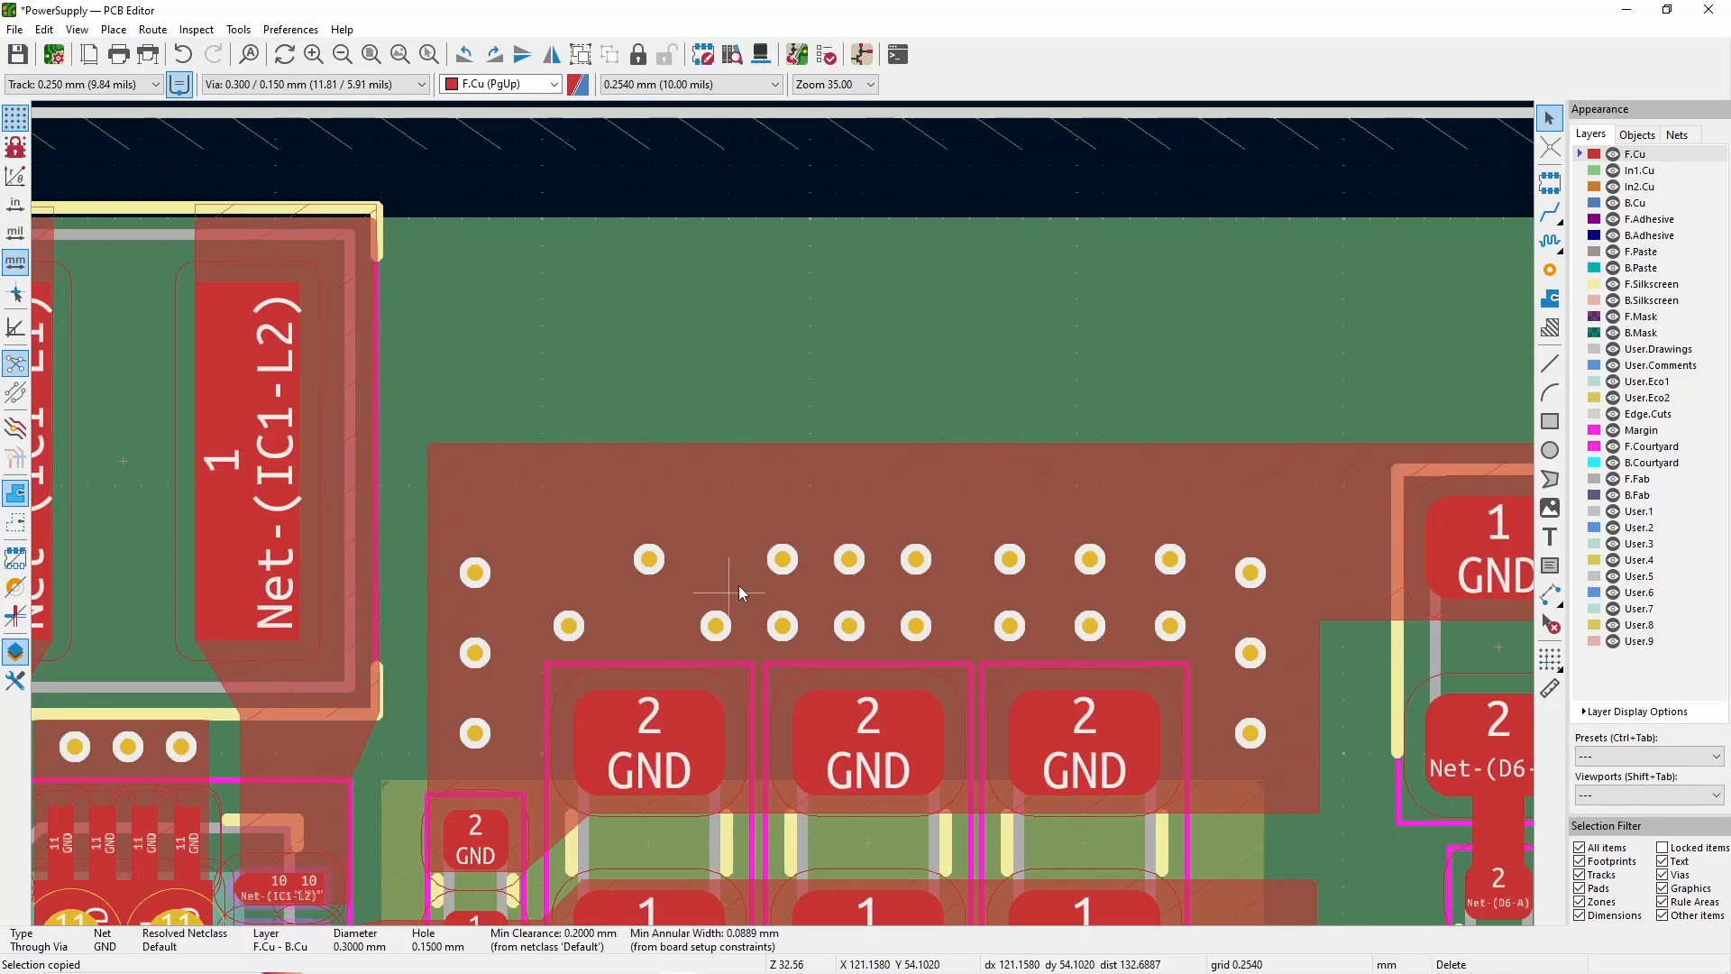
- Move mounting hole H3 from the left of the board to the empty area right of the banana sockets
{"action": "scroll", "coordinate": [740, 592], "scroll_direction": "down", "scroll_amount": 10}
{"action": "scroll", "coordinate": [882, 491], "scroll_direction": "up", "scroll_amount": 1}
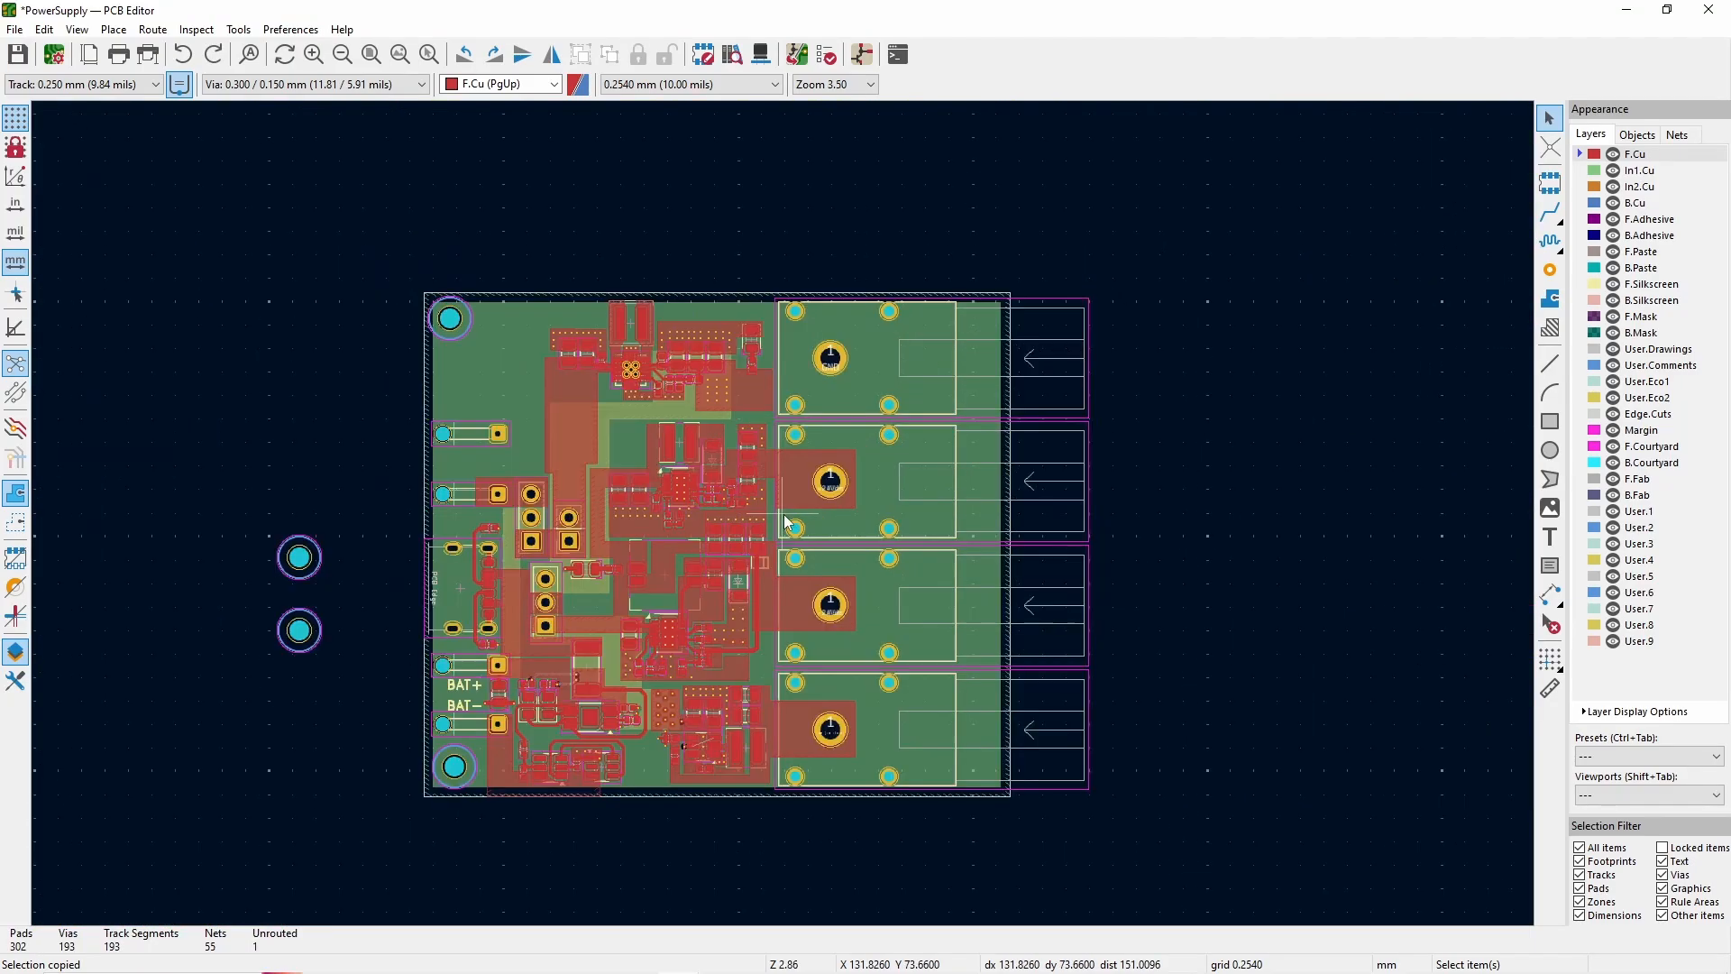
{"action": "scroll", "coordinate": [785, 512], "scroll_direction": "down", "scroll_amount": 1}
{"action": "scroll", "coordinate": [785, 512], "scroll_direction": "up", "scroll_amount": 5}
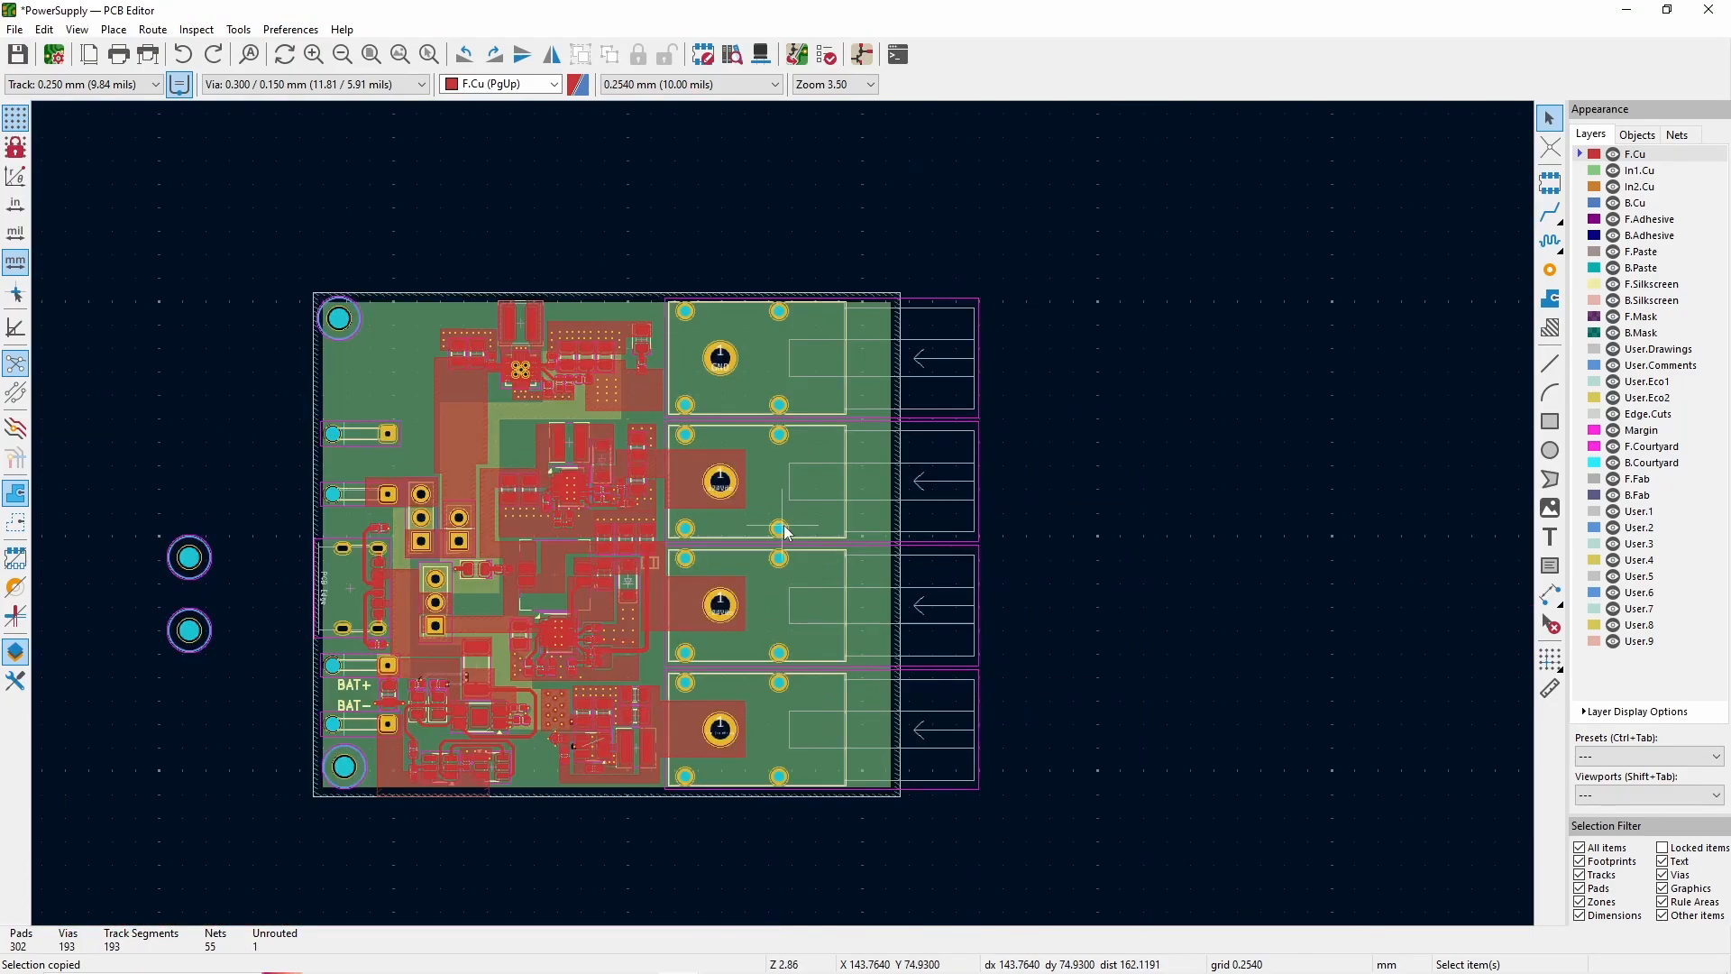
{"action": "scroll", "coordinate": [782, 516], "scroll_direction": "down", "scroll_amount": 5}
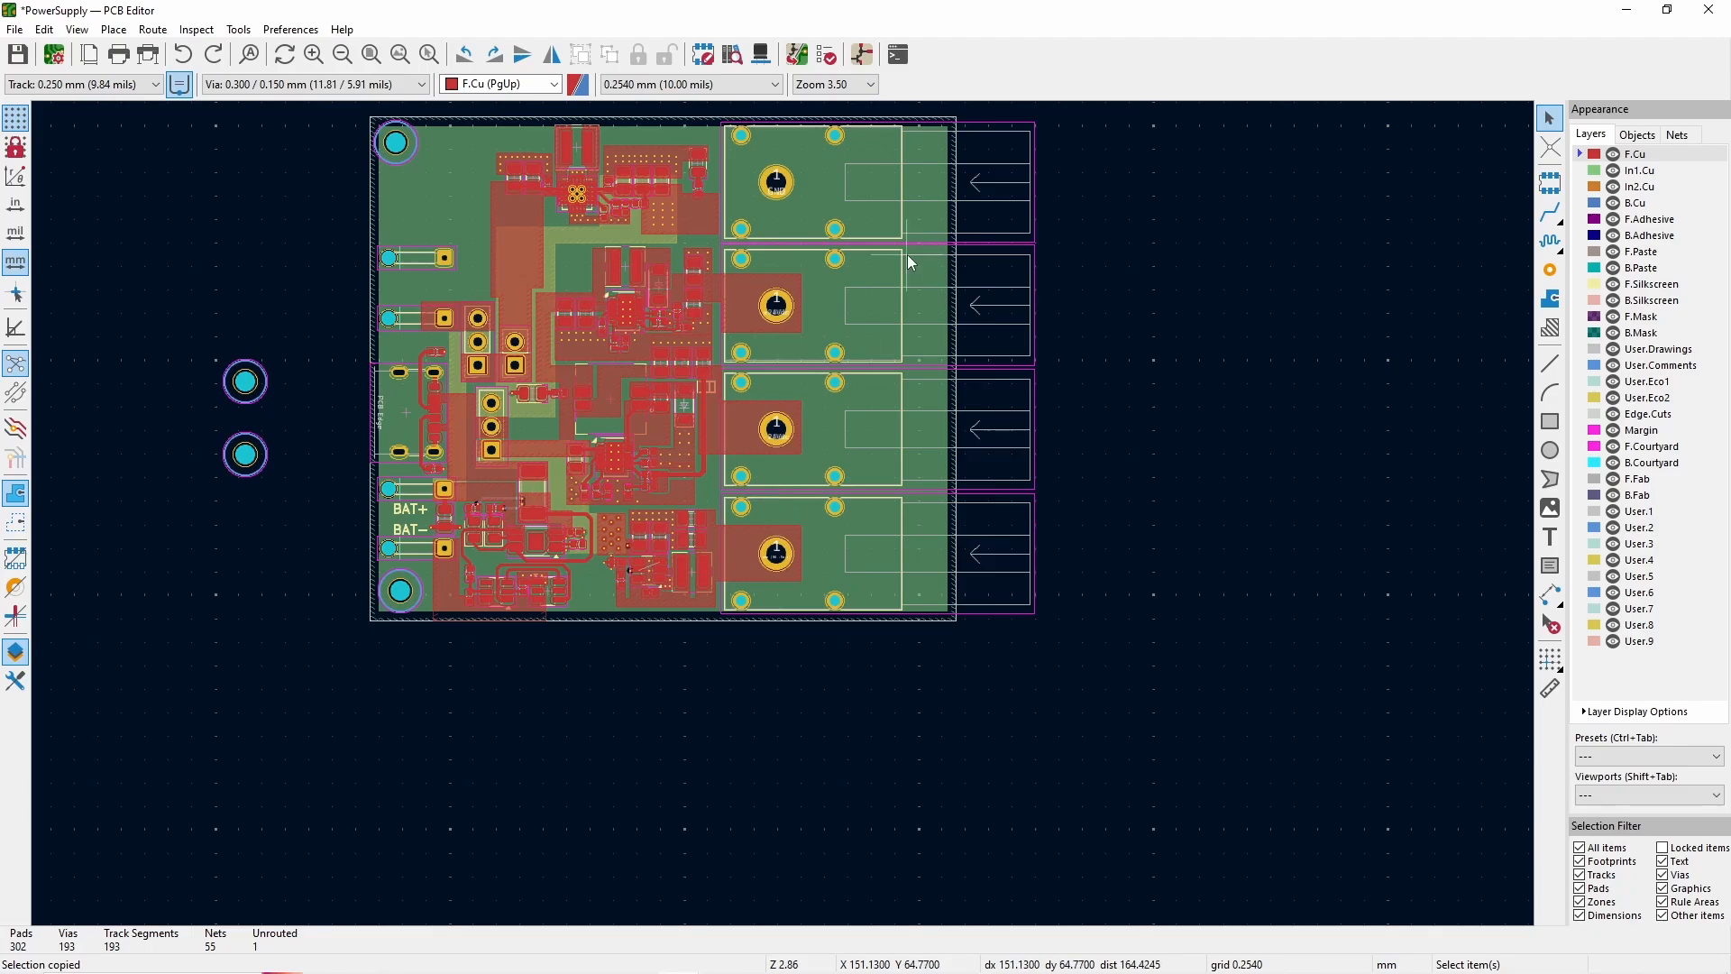
{"action": "left_click_drag", "start_coordinate": [245, 381], "coordinate": [1179, 177]}
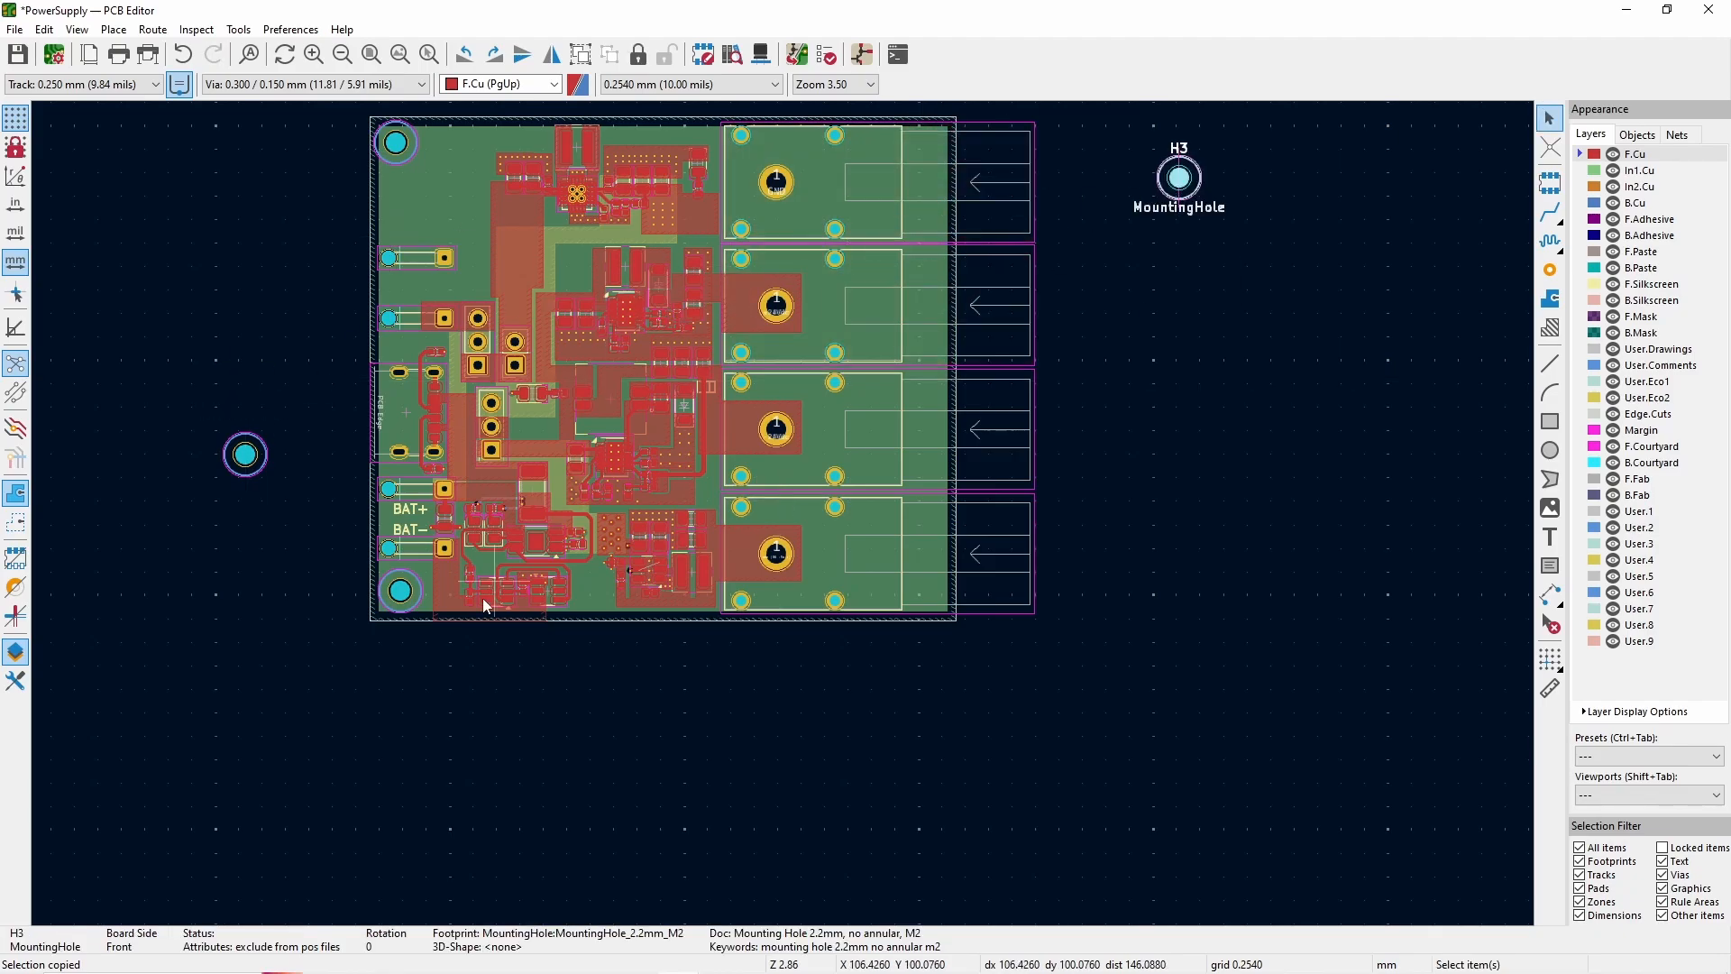
- Extend the bottom edge of the Edge.Cuts board outline downward by about 5 mm
{"action": "scroll", "coordinate": [421, 635], "scroll_direction": "up", "scroll_amount": 3}
{"action": "left_click", "coordinate": [721, 480]}
{"action": "left_click_drag", "start_coordinate": [667, 481], "coordinate": [666, 518]}
{"action": "left_click", "coordinate": [1155, 612]}
{"action": "scroll", "coordinate": [1155, 612], "scroll_direction": "down", "scroll_amount": 2}
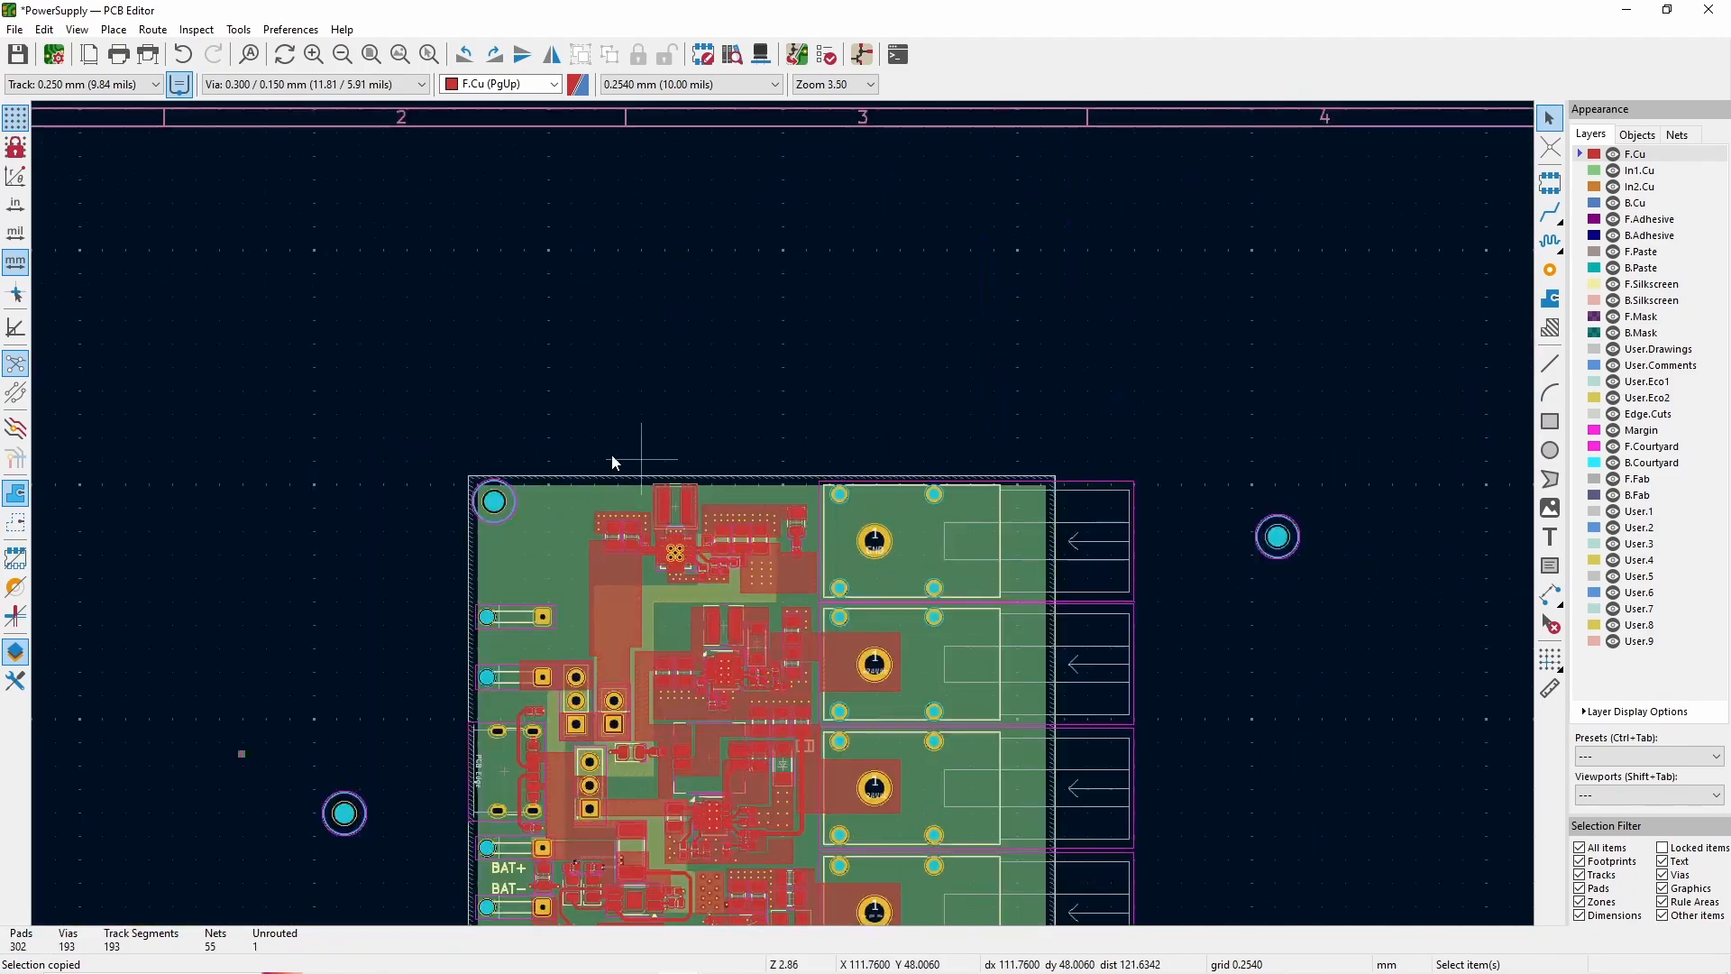
- Extend the top edge of the board outline upward until the rectangle is about 69 mm high
{"action": "scroll", "coordinate": [466, 472], "scroll_direction": "up", "scroll_amount": 5}
{"action": "left_click", "coordinate": [759, 530]}
{"action": "left_click_drag", "start_coordinate": [478, 529], "coordinate": [479, 421]}
{"action": "key", "text": "ctrl+z"}
{"action": "scroll", "coordinate": [1082, 677], "scroll_direction": "down", "scroll_amount": 2}
{"action": "left_click_drag", "start_coordinate": [879, 632], "coordinate": [835, 534]}
{"action": "scroll", "coordinate": [757, 550], "scroll_direction": "down", "scroll_amount": 2}
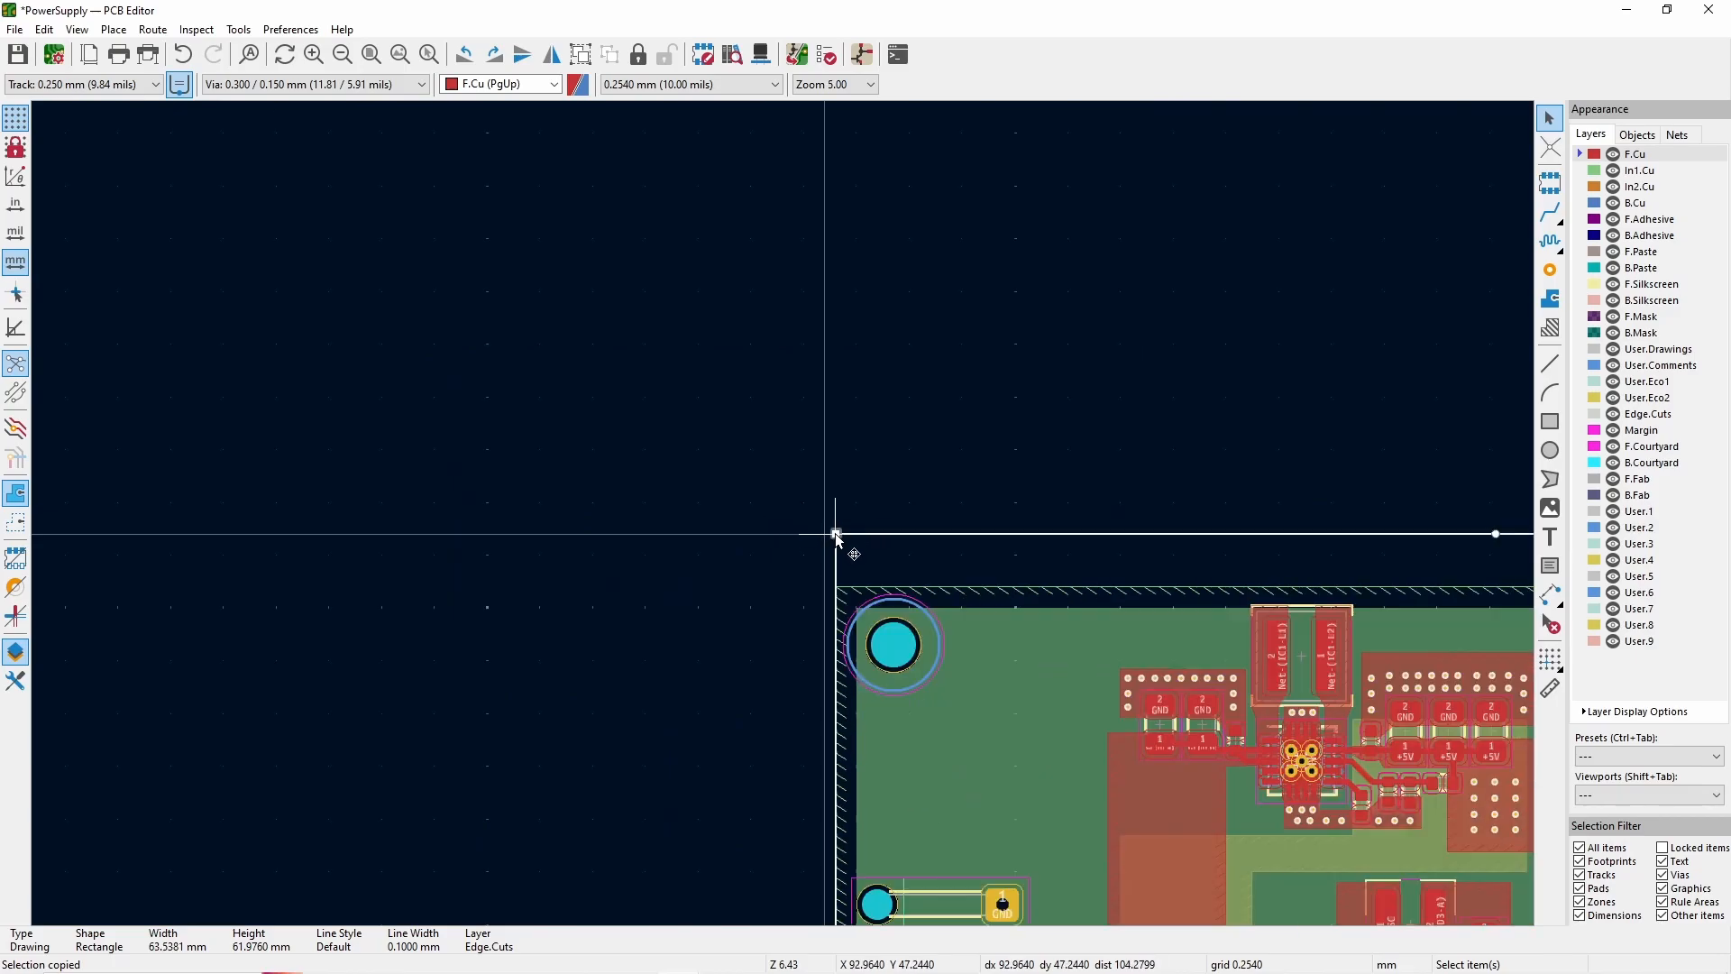
{"action": "scroll", "coordinate": [632, 496], "scroll_direction": "down", "scroll_amount": 5}
{"action": "scroll", "coordinate": [1083, 473], "scroll_direction": "up", "scroll_amount": 5}
{"action": "scroll", "coordinate": [866, 317], "scroll_direction": "down", "scroll_amount": 6}
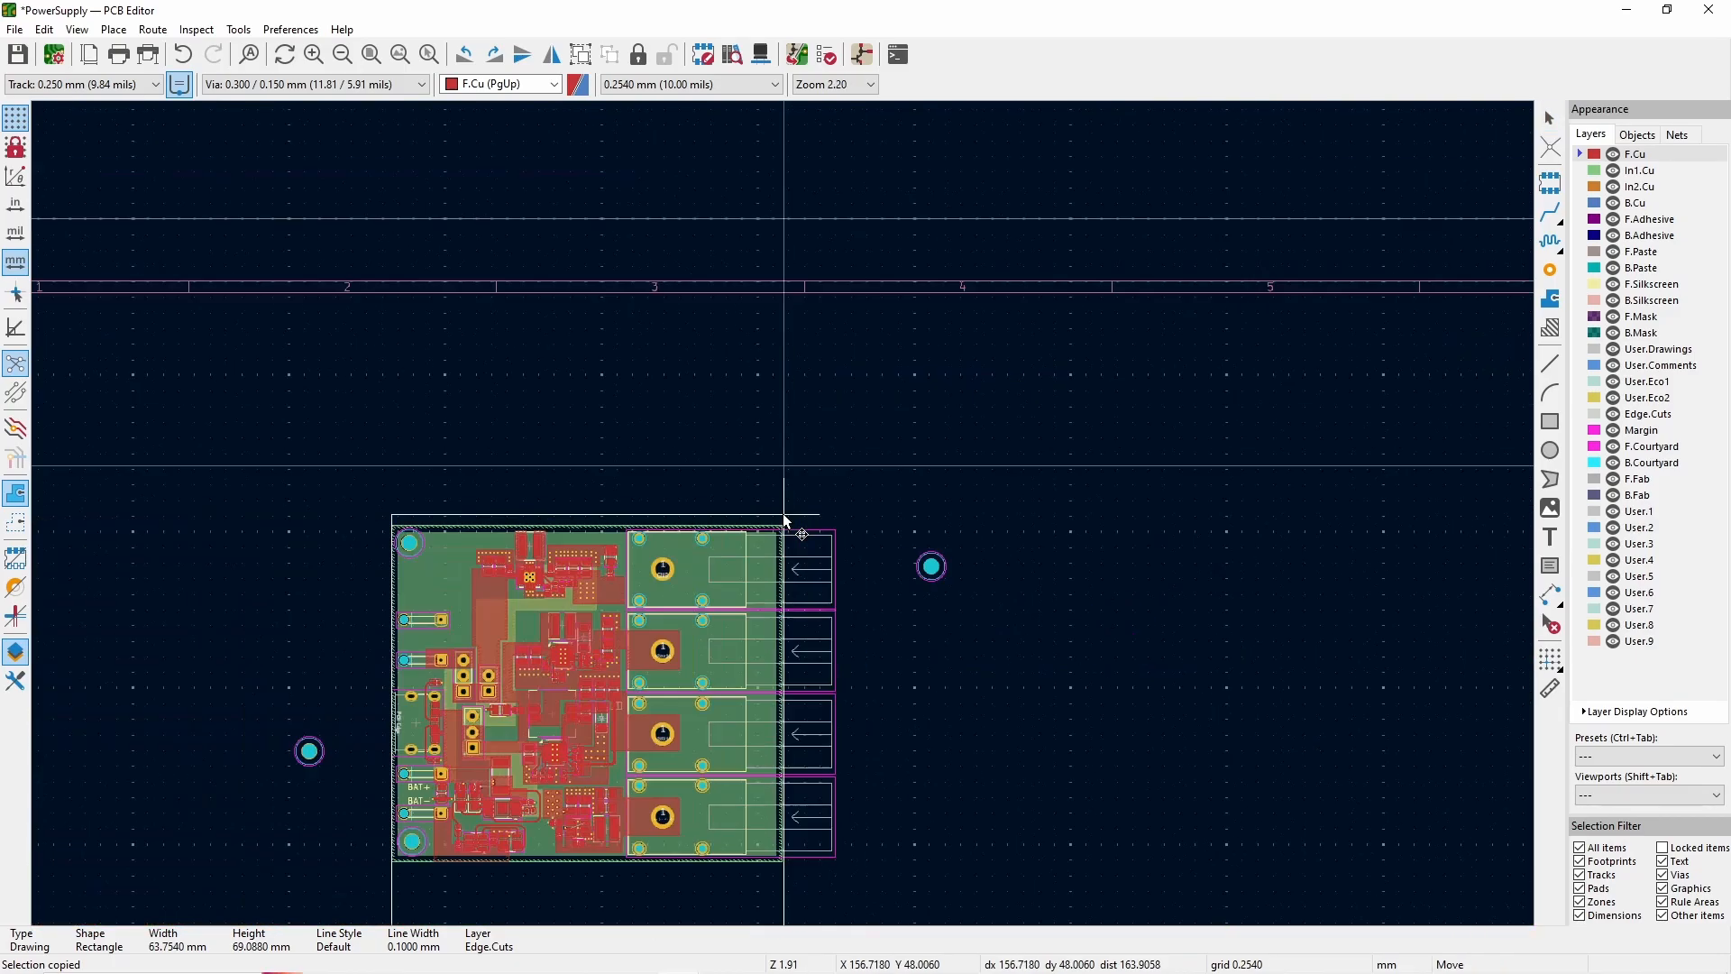
{"action": "scroll", "coordinate": [793, 518], "scroll_direction": "up", "scroll_amount": 3}
{"action": "scroll", "coordinate": [846, 435], "scroll_direction": "down", "scroll_amount": 2}
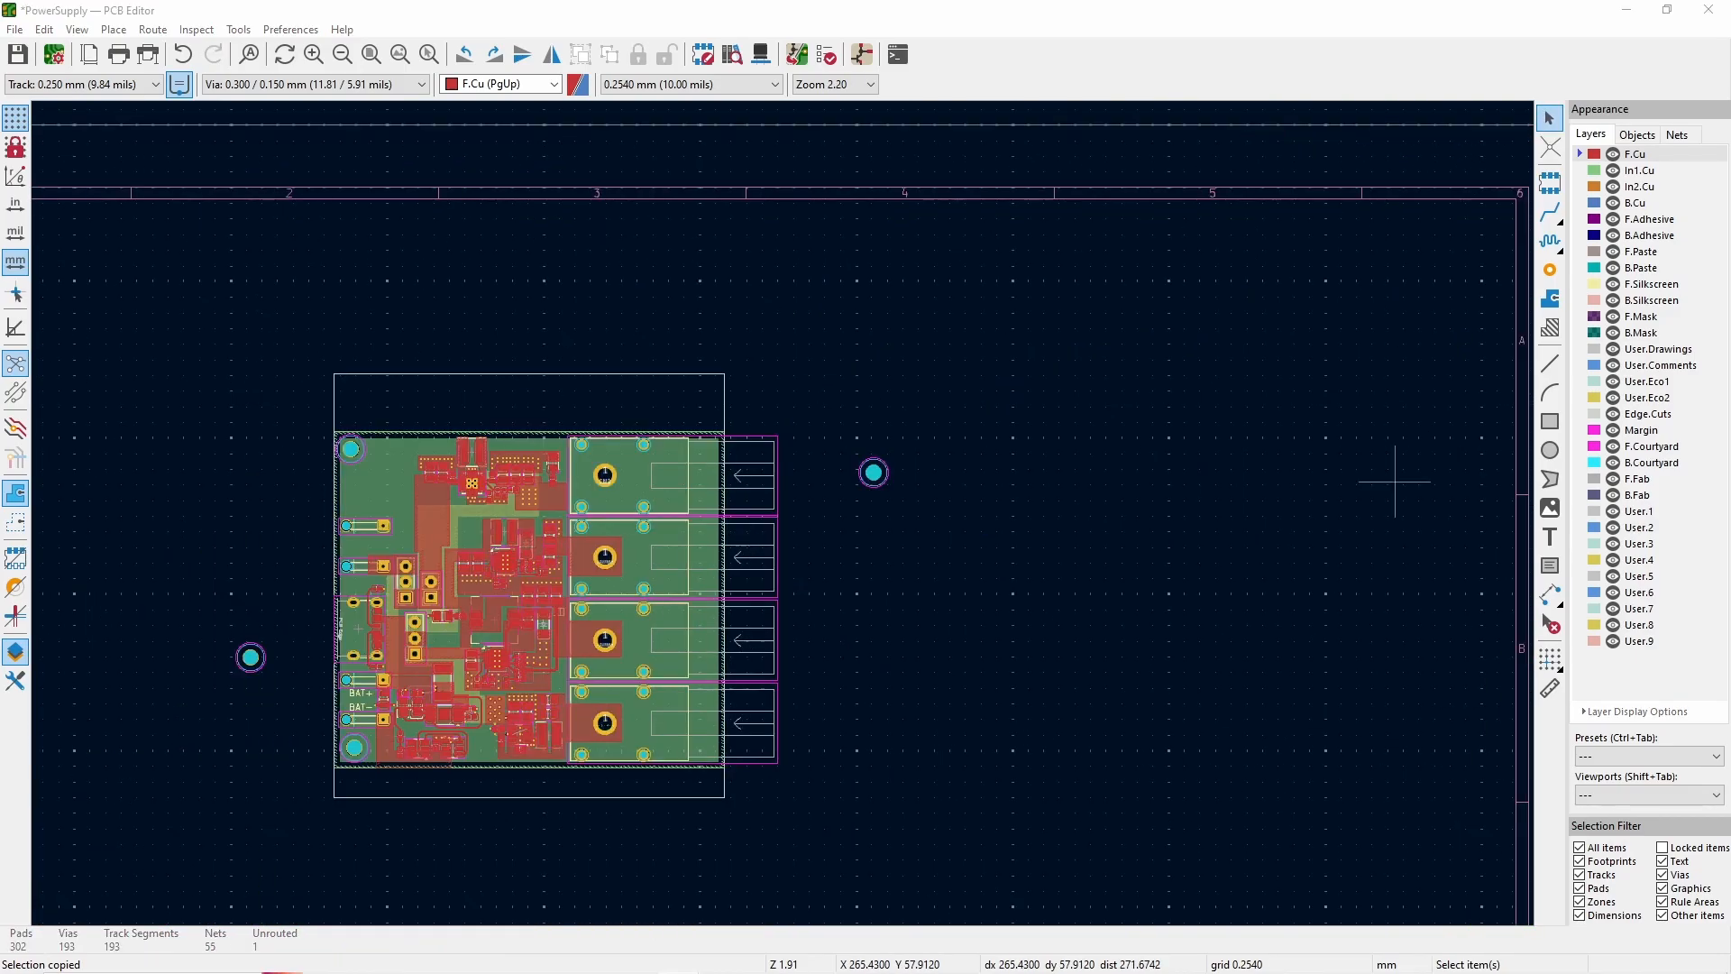
- Update the PCB from the schematic to bring in the added banana socket and park the GND socket right of the board
{"action": "left_click", "coordinate": [605, 475]}
{"action": "left_click", "coordinate": [604, 723]}
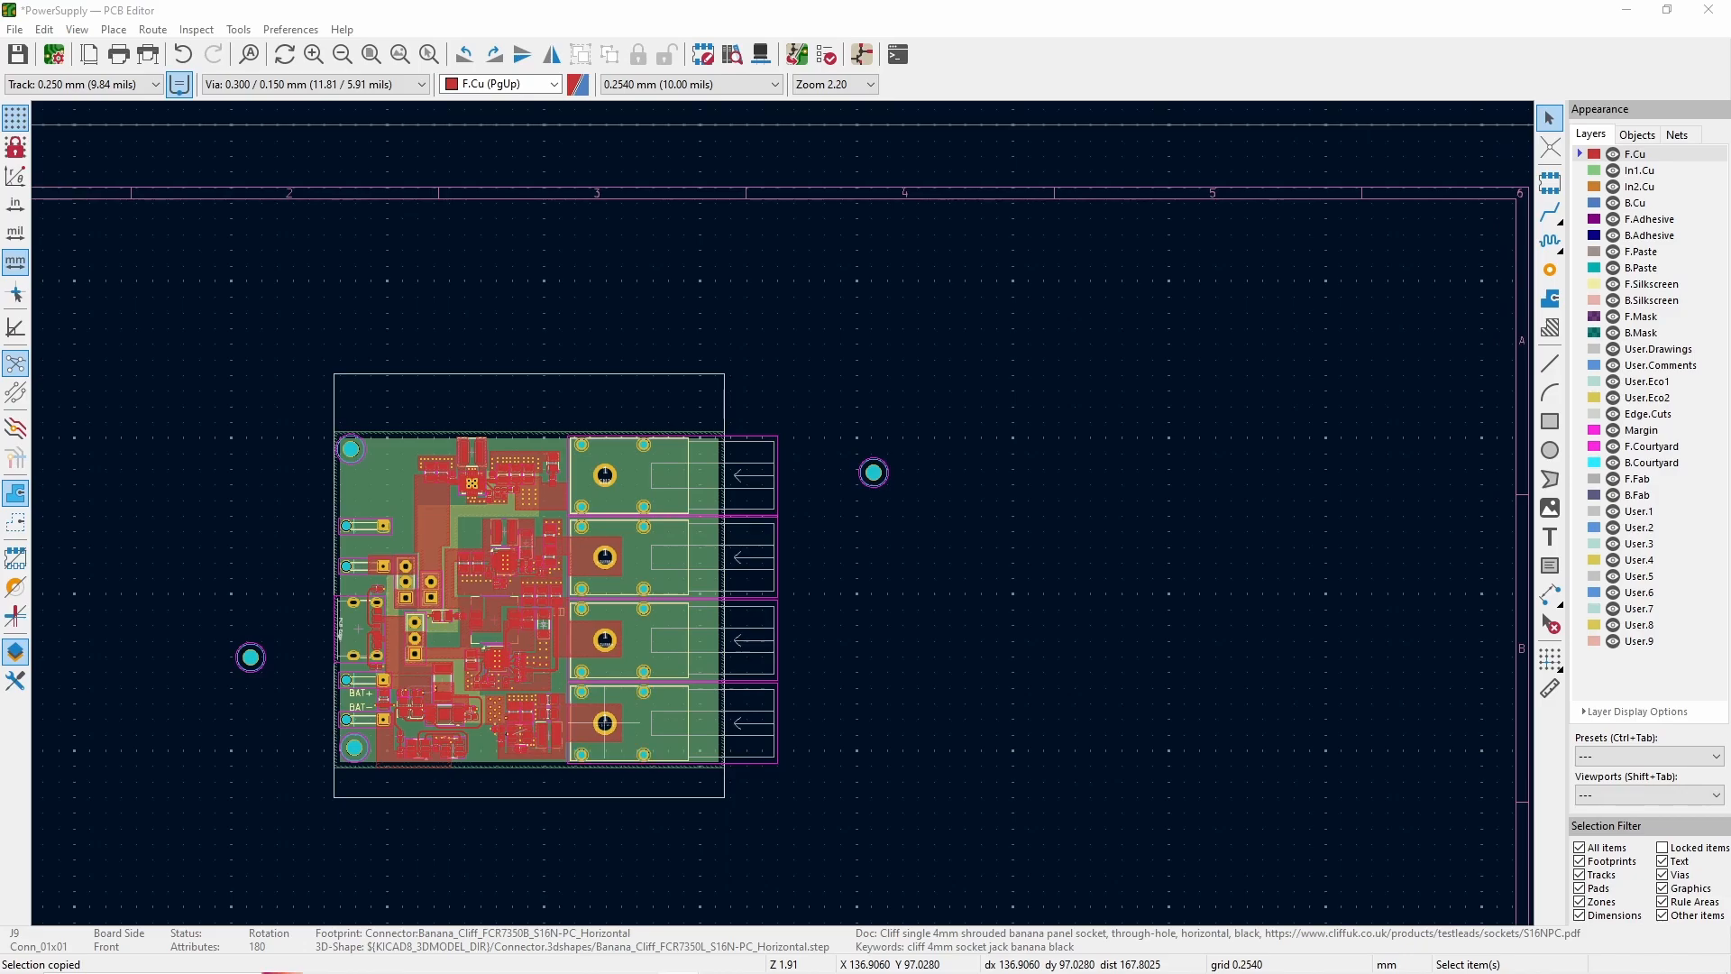
{"action": "key", "text": "F8"}
{"action": "left_click", "coordinate": [549, 483]}
{"action": "left_click", "coordinate": [629, 483]}
{"action": "key", "text": "r"}
{"action": "key", "text": "r"}
{"action": "left_click", "coordinate": [784, 386]}
{"action": "scroll", "coordinate": [615, 424], "scroll_direction": "up", "scroll_amount": 3}
{"action": "key", "text": "m"}
{"action": "left_click", "coordinate": [1317, 746]}
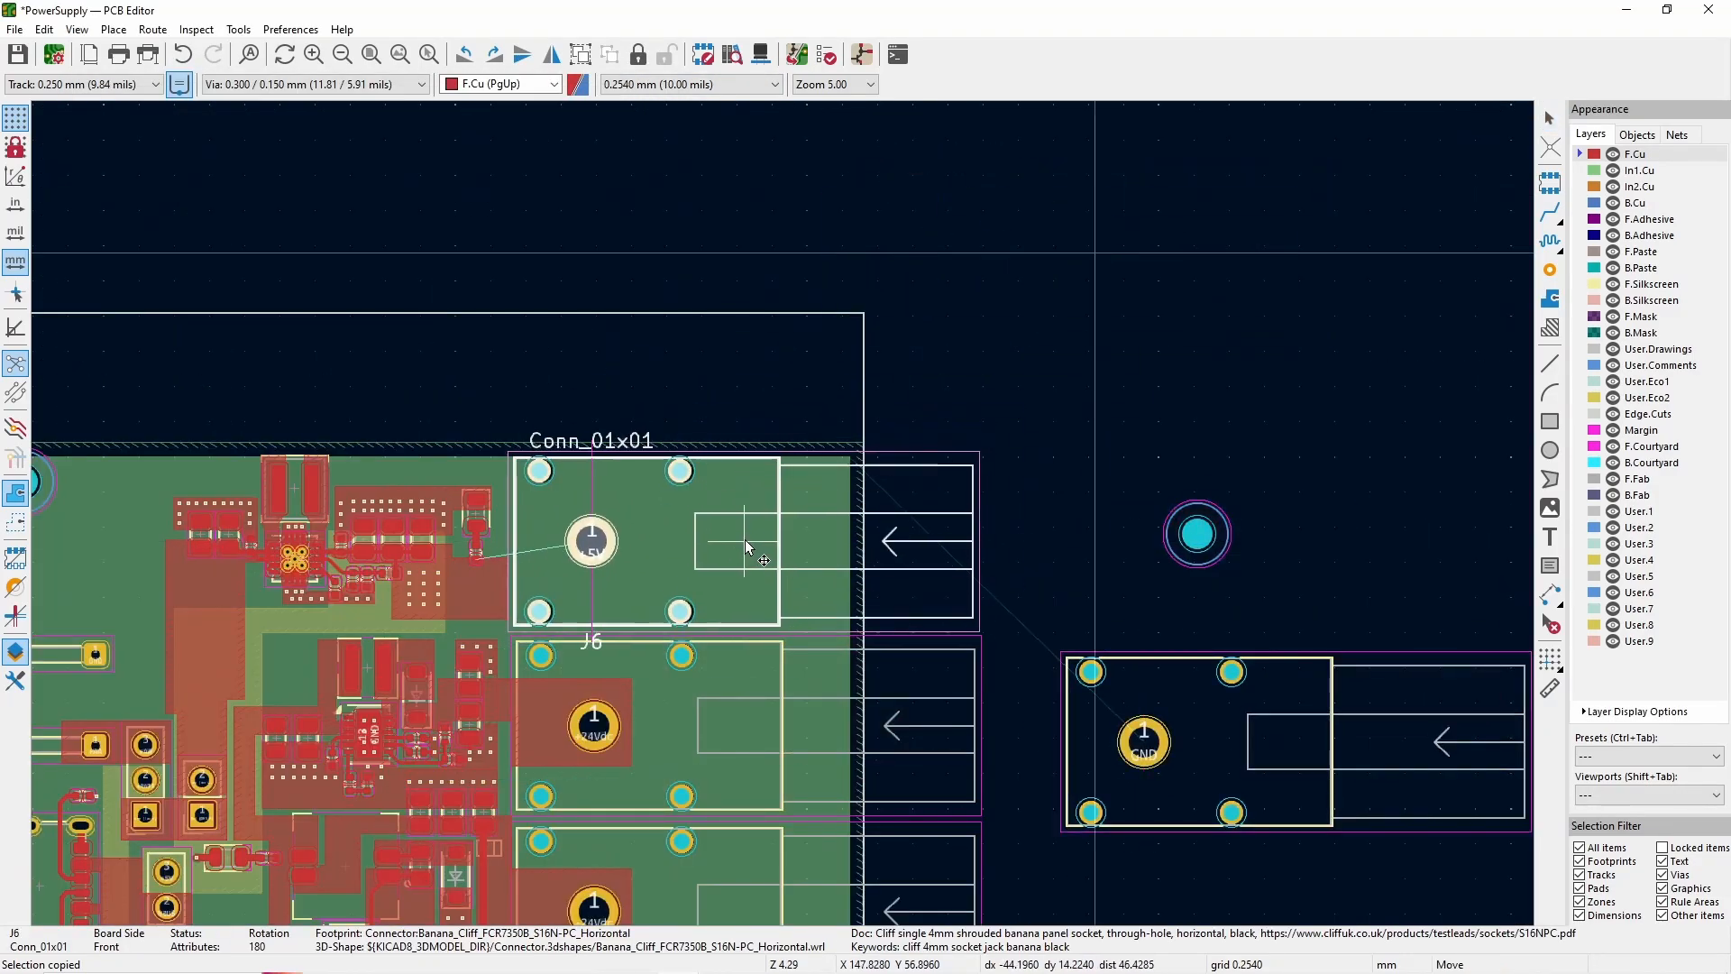
- Place the +5V banana socket J6 above the other sockets and set its X position to 137 mm
{"action": "left_click", "coordinate": [748, 543]}
{"action": "scroll", "coordinate": [612, 558], "scroll_direction": "up", "scroll_amount": 2}
{"action": "left_click", "coordinate": [854, 750]}
{"action": "key", "text": "e"}
{"action": "left_click", "coordinate": [628, 646]}
{"action": "key", "text": "e"}
{"action": "double_click", "coordinate": [234, 565]}
{"action": "type", "text": "137"}
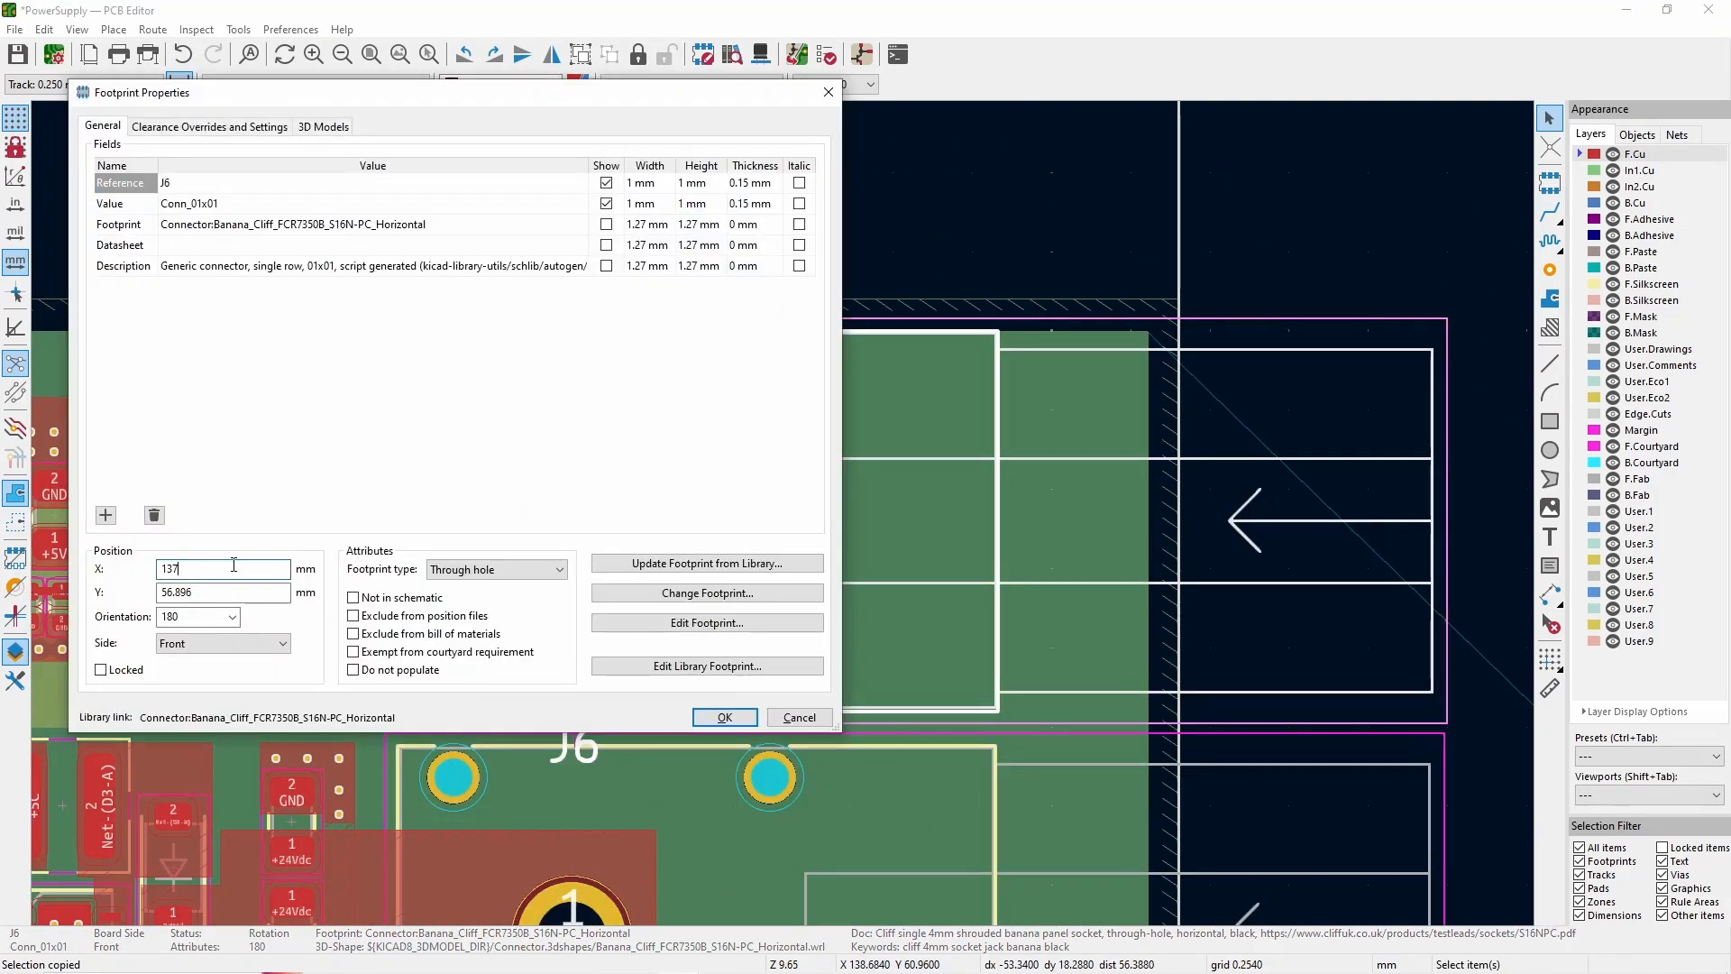
{"action": "key", "text": "Return"}
- Draw an F.Cu zone on the +5V net around J6's pad, overlapping the existing +5V zone on its left, and fill it
{"action": "scroll", "coordinate": [469, 650], "scroll_direction": "up", "scroll_amount": 1}
{"action": "key", "text": "ctrl+shift+z"}
{"action": "left_click", "coordinate": [604, 489]}
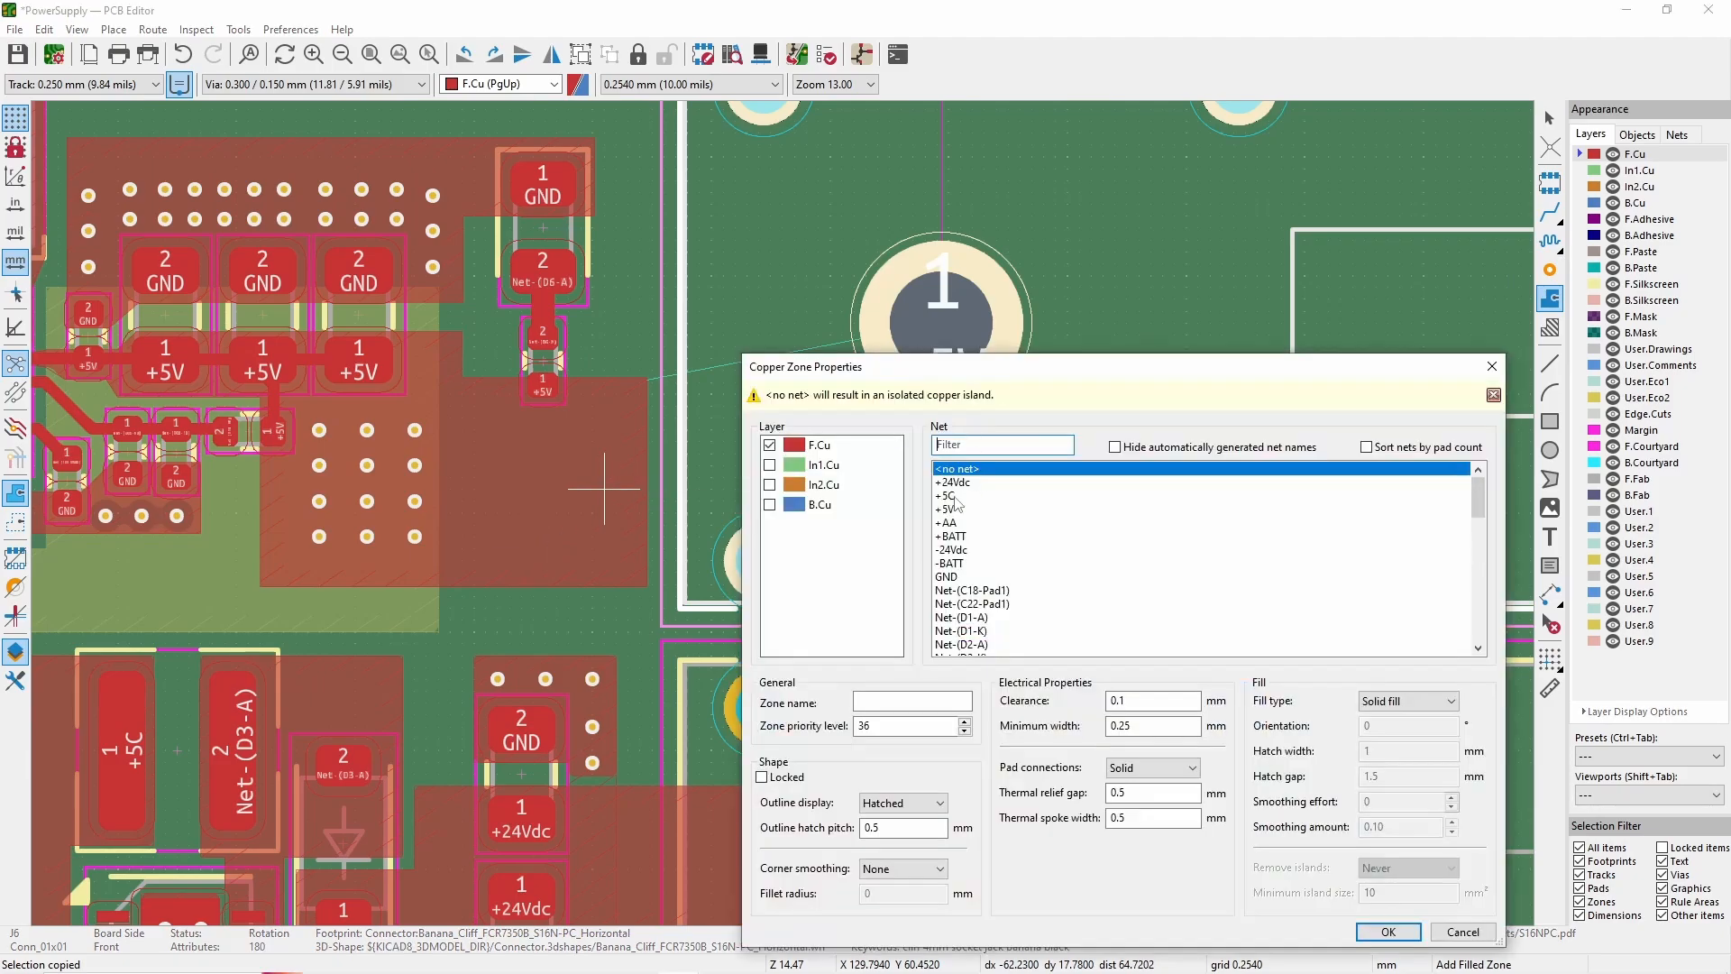
{"action": "left_click", "coordinate": [957, 515]}
{"action": "left_click", "coordinate": [1388, 928]}
{"action": "left_click", "coordinate": [1068, 489]}
{"action": "left_click", "coordinate": [1068, 158]}
{"action": "left_click", "coordinate": [605, 156]}
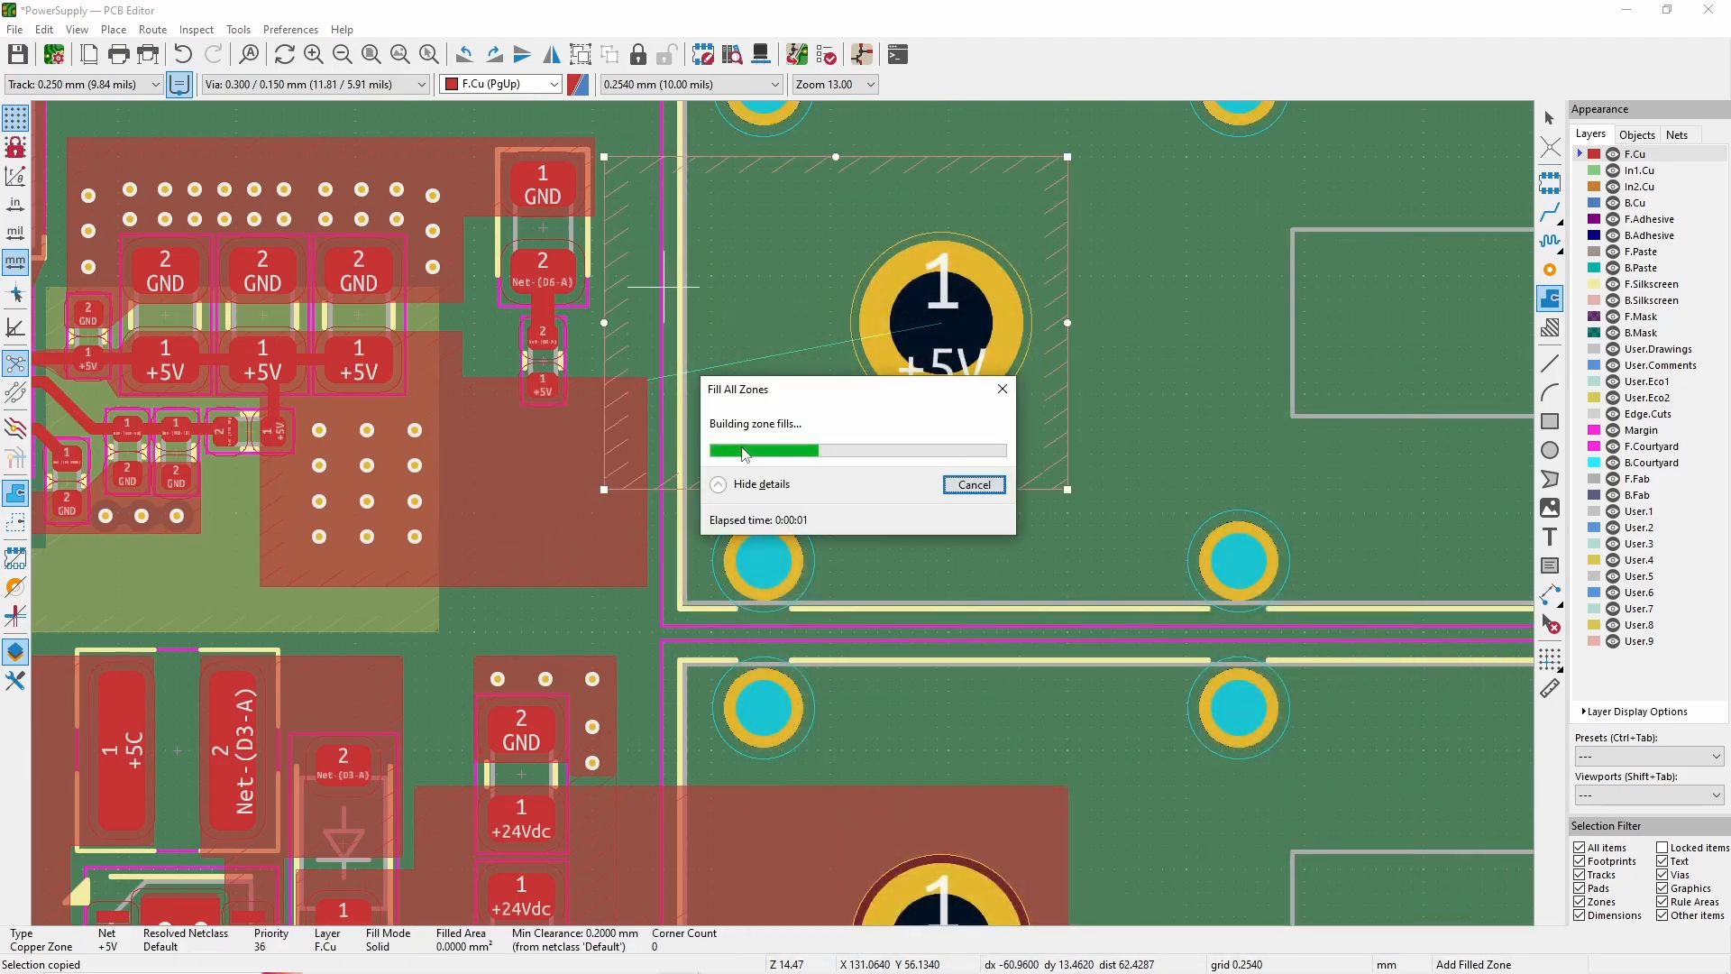
{"action": "key", "text": "Escape"}
- Move the GND banana socket J10 directly above J6, aligned with the sockets below
{"action": "scroll", "coordinate": [850, 513], "scroll_direction": "down", "scroll_amount": 3}
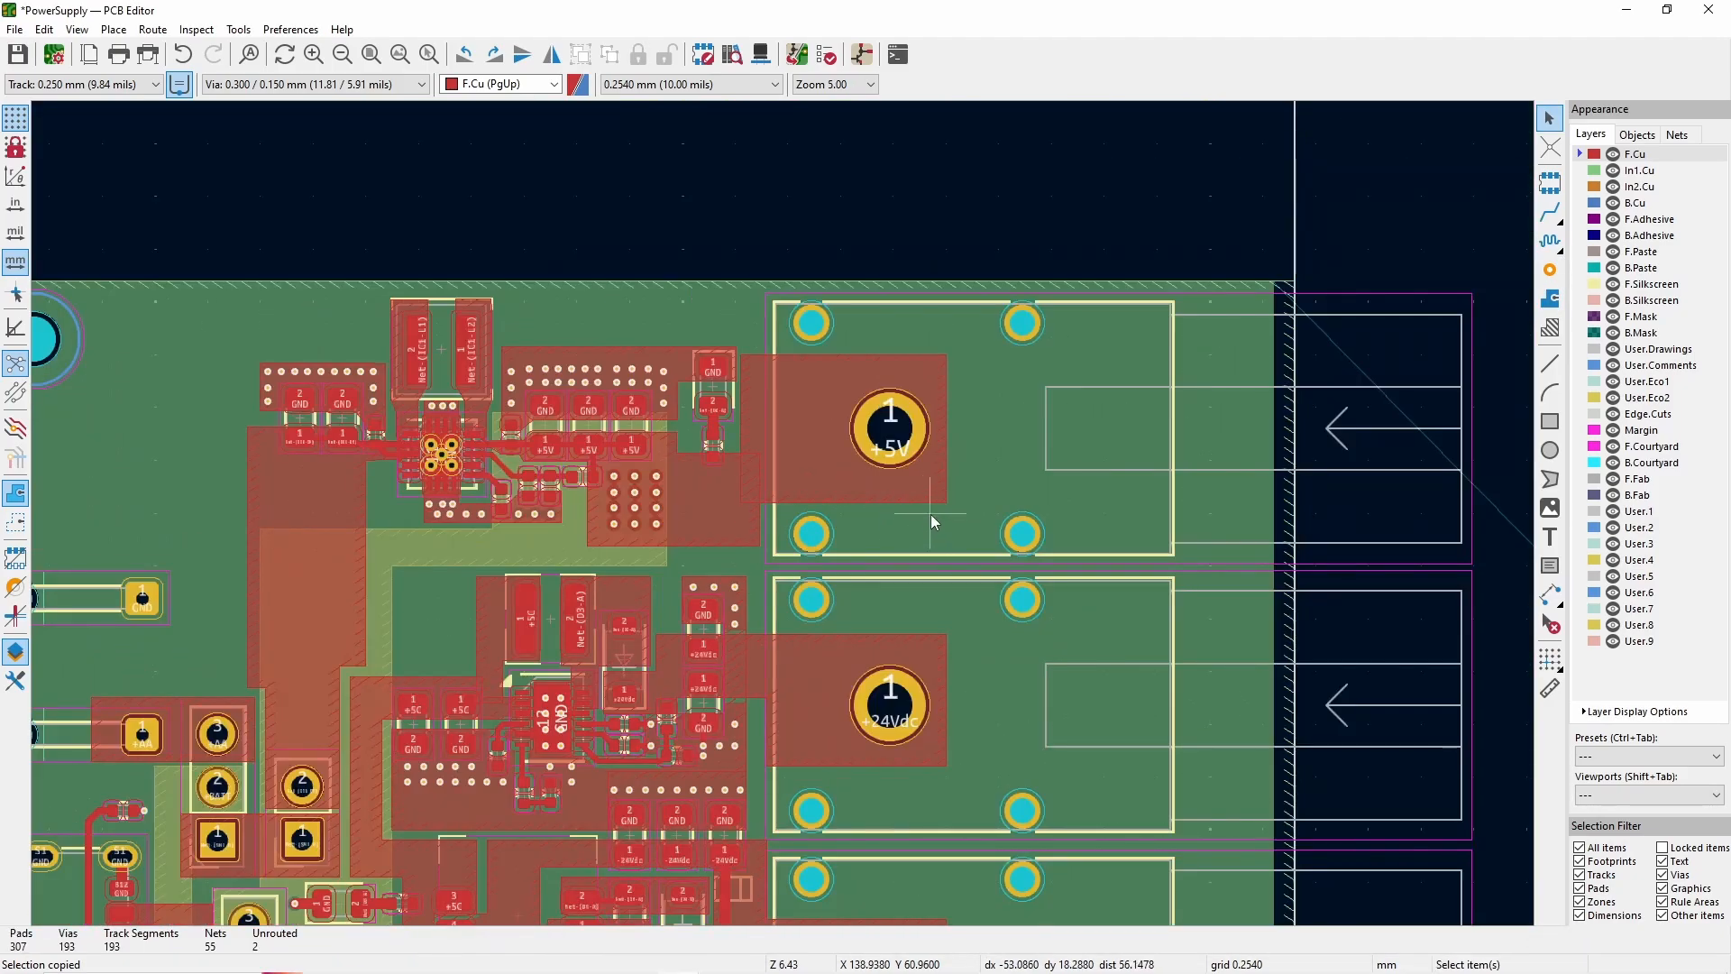
{"action": "key", "text": "ctrl+v"}
{"action": "scroll", "coordinate": [931, 514], "scroll_direction": "down", "scroll_amount": 4}
{"action": "scroll", "coordinate": [928, 659], "scroll_direction": "up", "scroll_amount": 5}
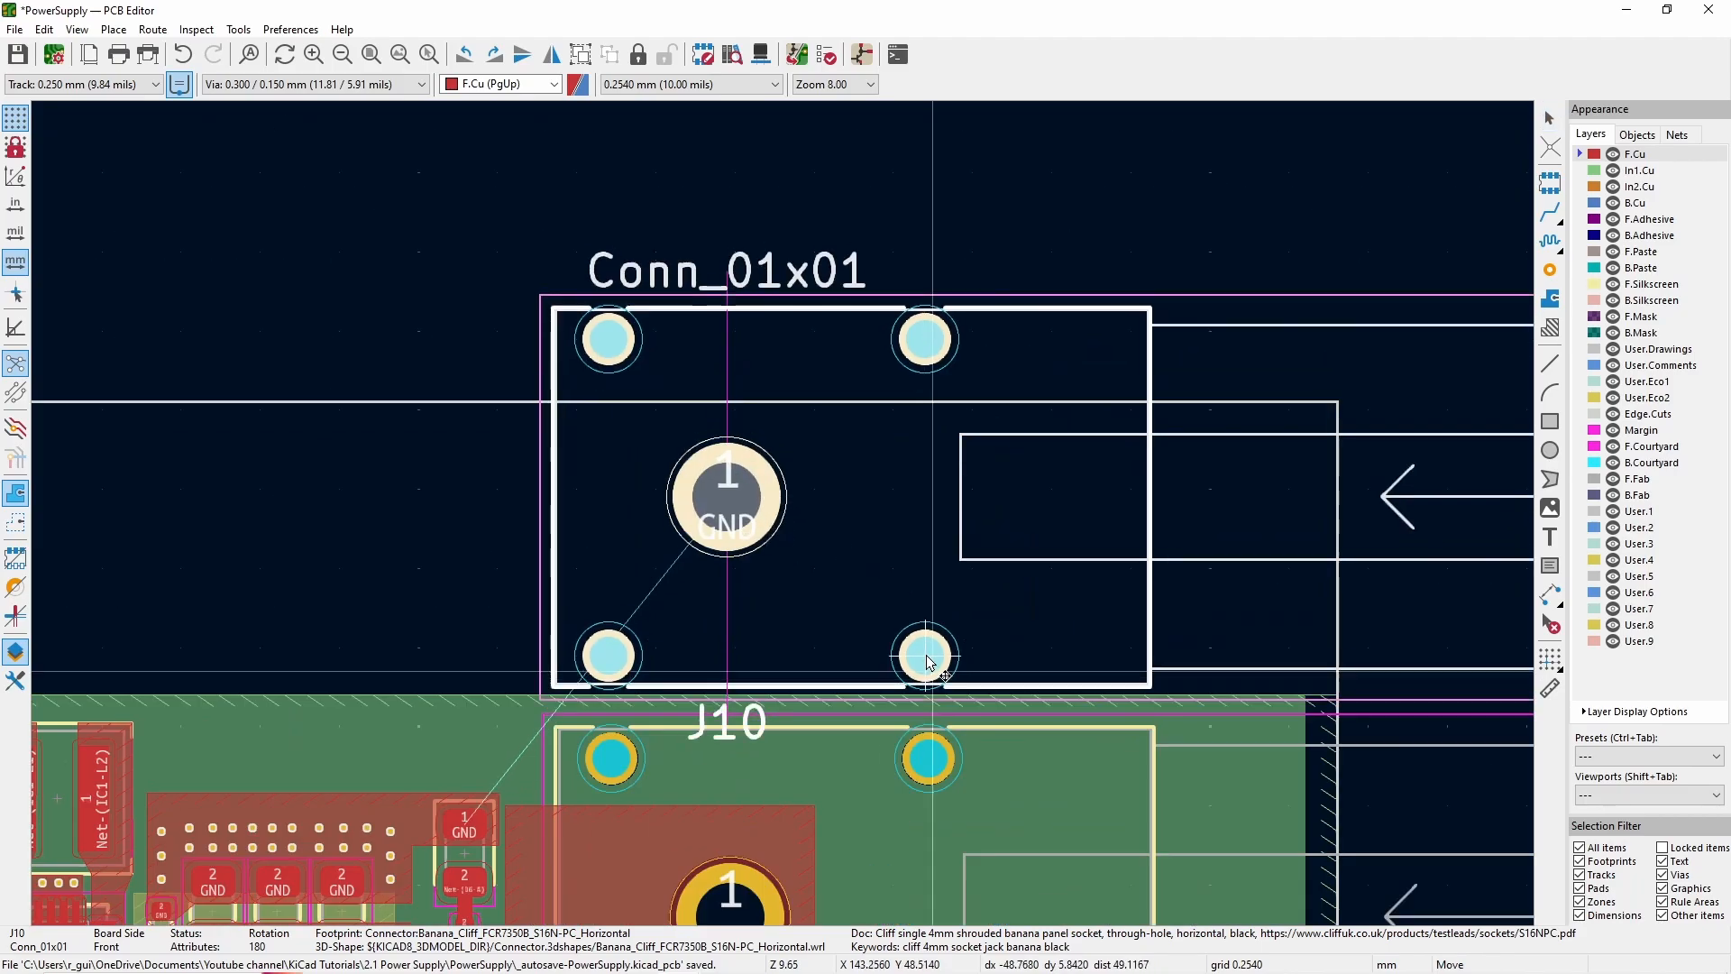
{"action": "left_click", "coordinate": [931, 668]}
{"action": "double_click", "coordinate": [897, 568]}
{"action": "key", "text": "Escape"}
- Raise the board outline's top edge above J10 and pull its bottom edge up to the copper, making it about 67.6 mm high
{"action": "left_click", "coordinate": [356, 293]}
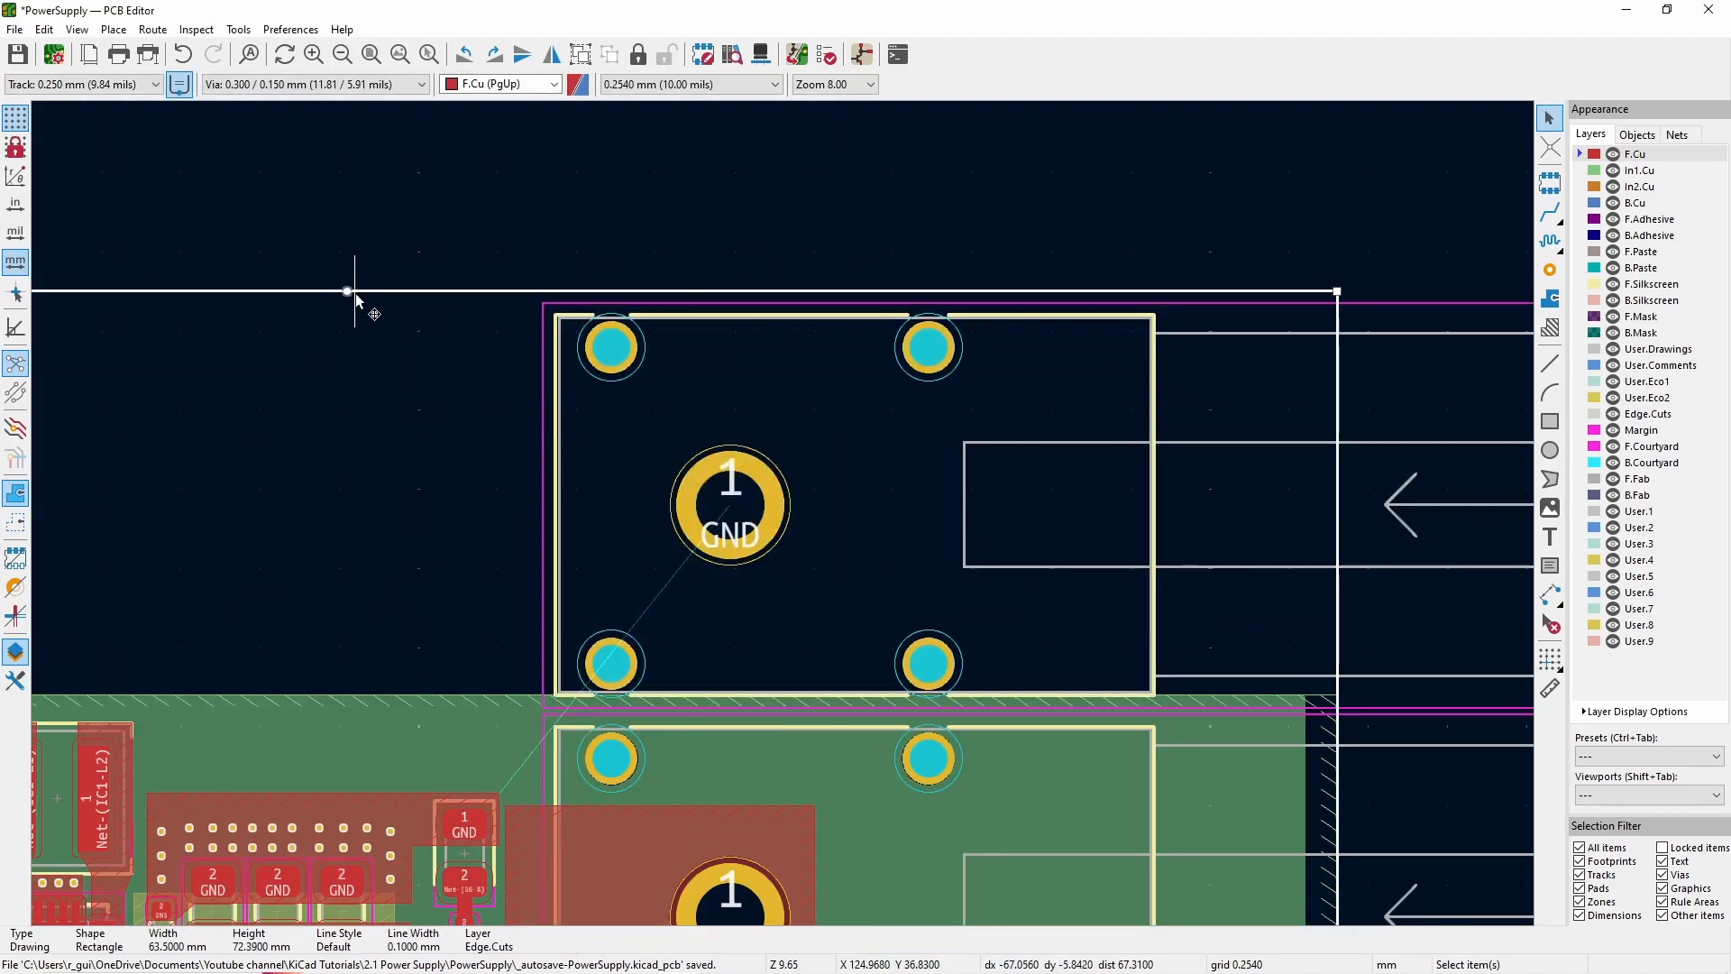
{"action": "scroll", "coordinate": [799, 525], "scroll_direction": "down", "scroll_amount": 4}
{"action": "scroll", "coordinate": [781, 521], "scroll_direction": "up", "scroll_amount": 2}
{"action": "left_click_drag", "start_coordinate": [751, 588], "coordinate": [755, 593]}
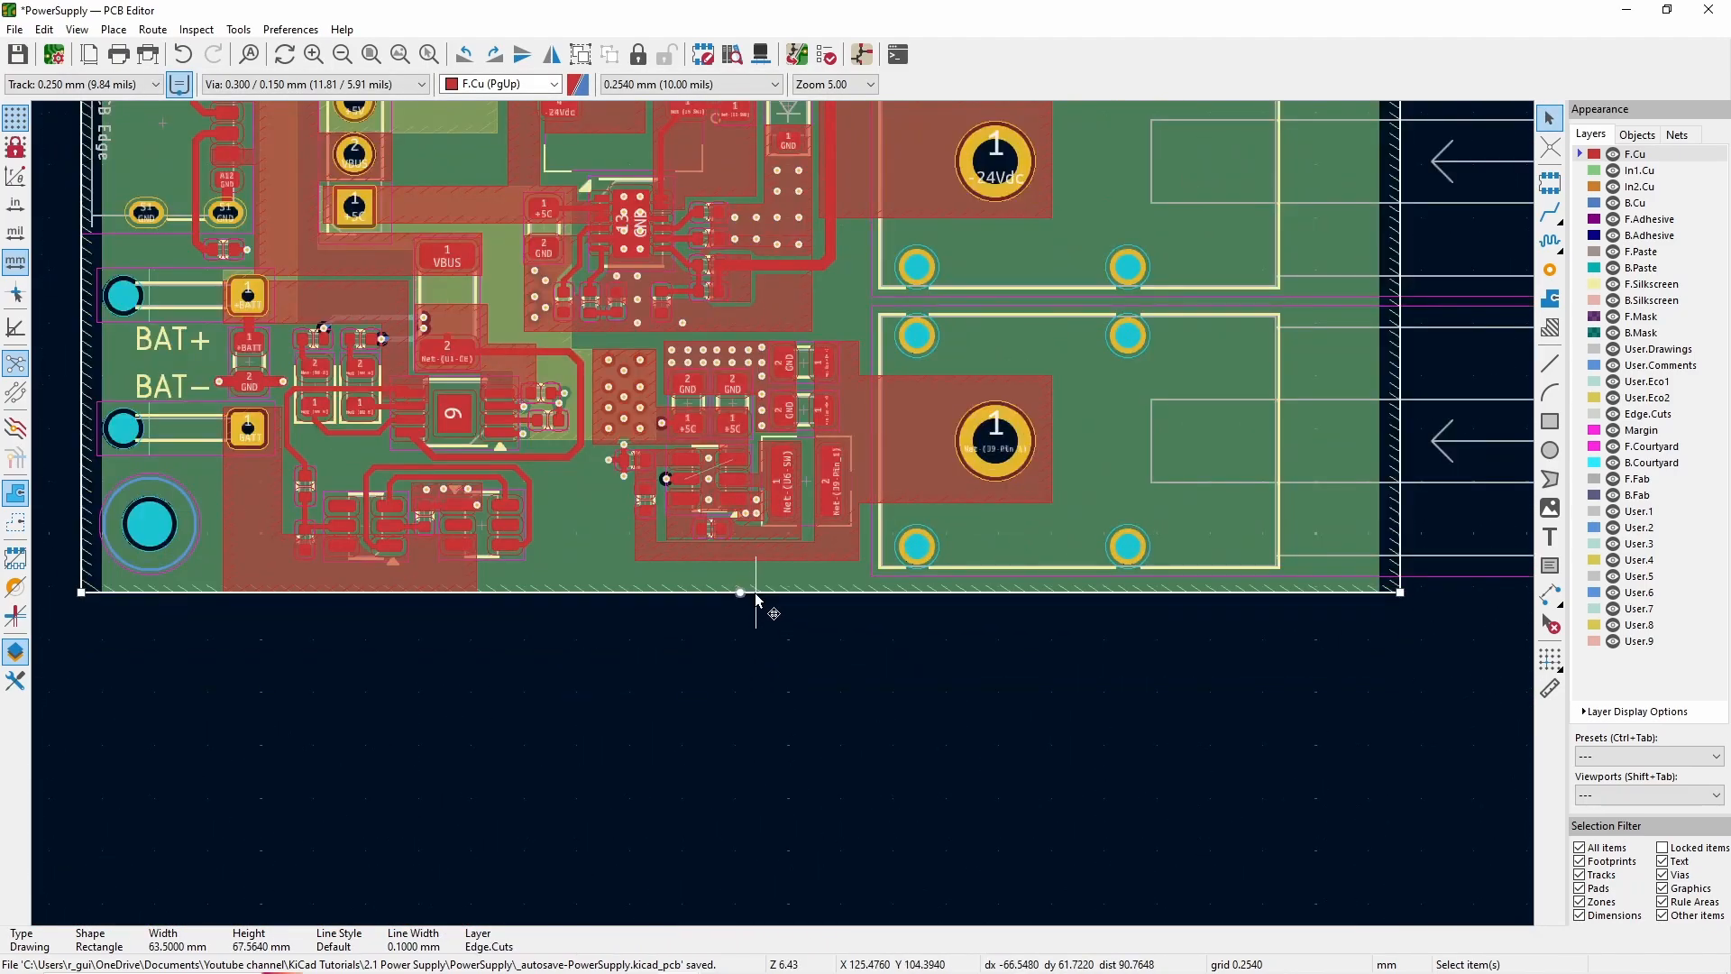
- Extend the +5C zone on In2.Cu downward to cover the via at U6's pad 5, and refill all zones
{"action": "key", "text": "b"}
{"action": "left_click", "coordinate": [900, 673]}
{"action": "scroll", "coordinate": [718, 483], "scroll_direction": "up", "scroll_amount": 4}
{"action": "scroll", "coordinate": [785, 521], "scroll_direction": "down", "scroll_amount": 2}
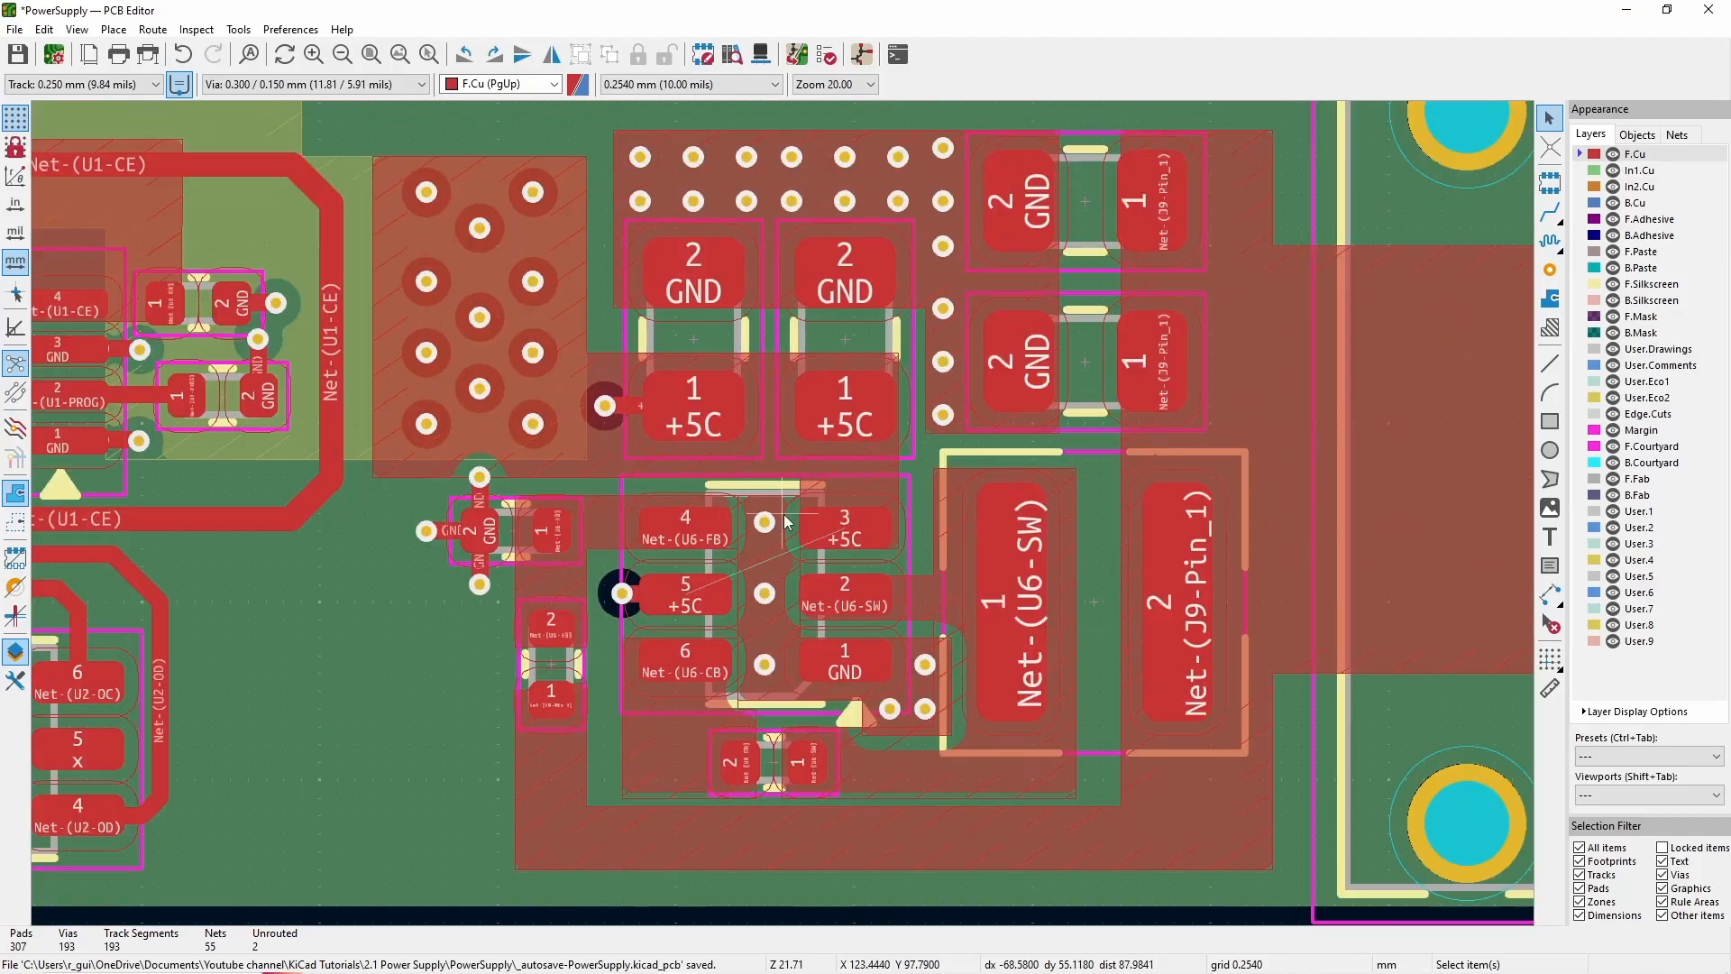
{"action": "key", "text": "plus"}
{"action": "key", "text": "plus"}
{"action": "middle_click_drag", "start_coordinate": [406, 458], "coordinate": [638, 458]}
{"action": "left_click", "coordinate": [639, 462]}
{"action": "left_click_drag", "start_coordinate": [817, 459], "coordinate": [815, 560]}
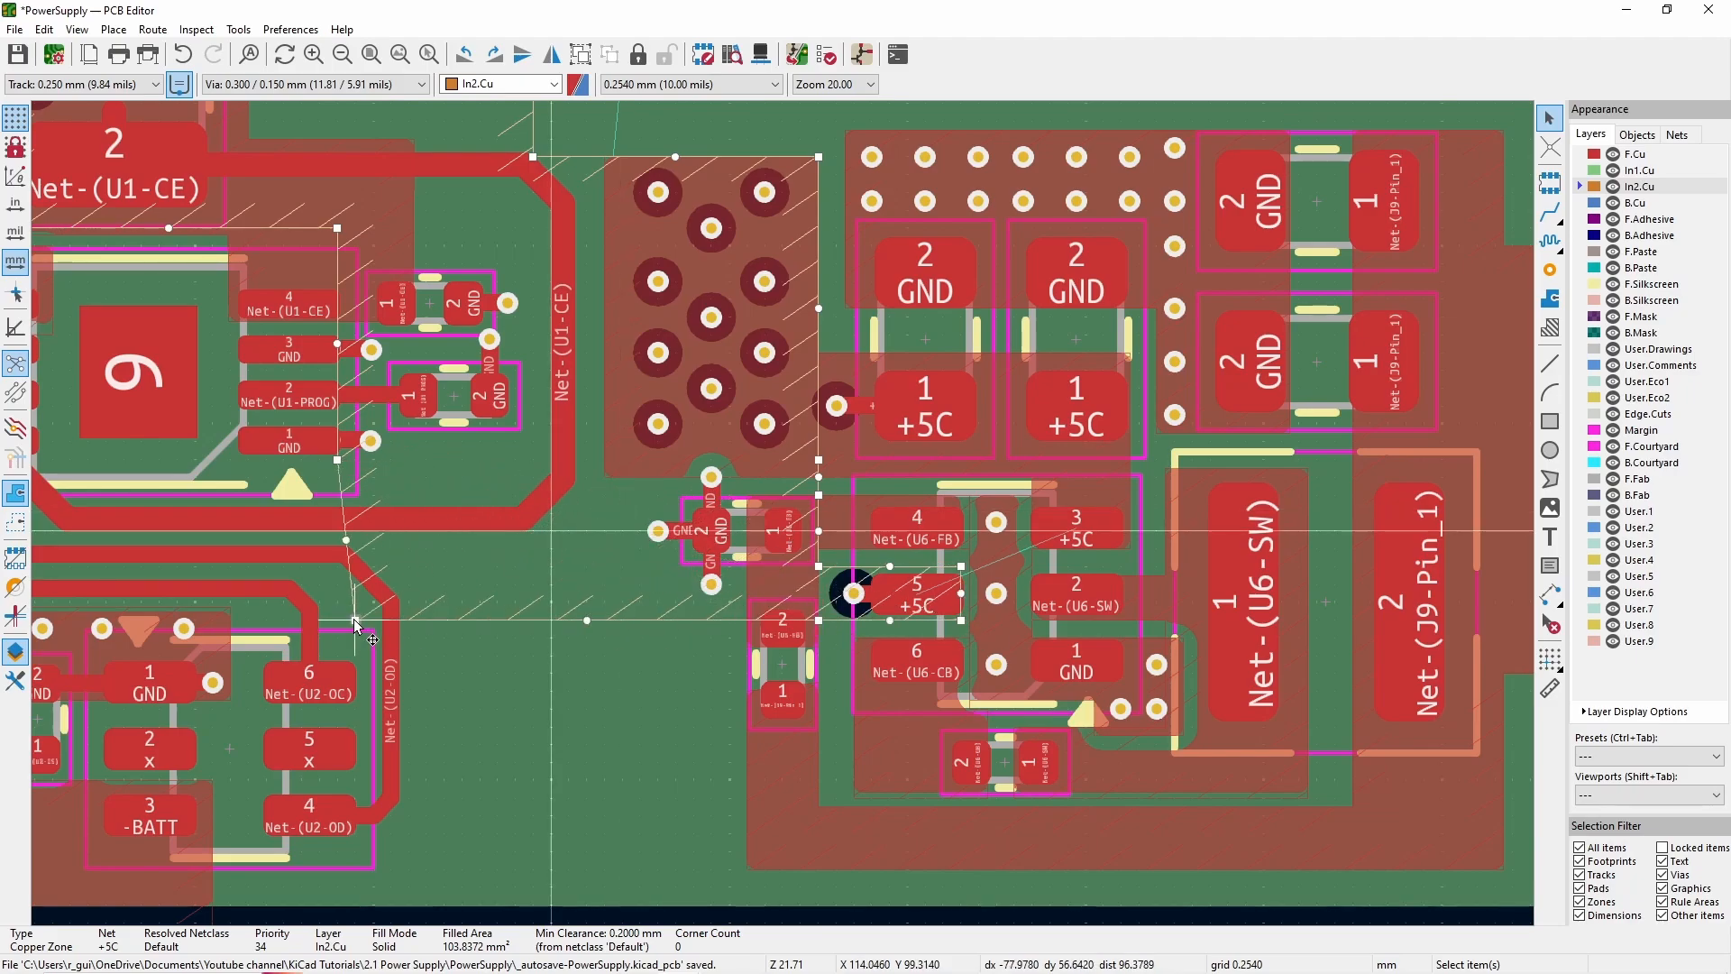
{"action": "key", "text": "b"}
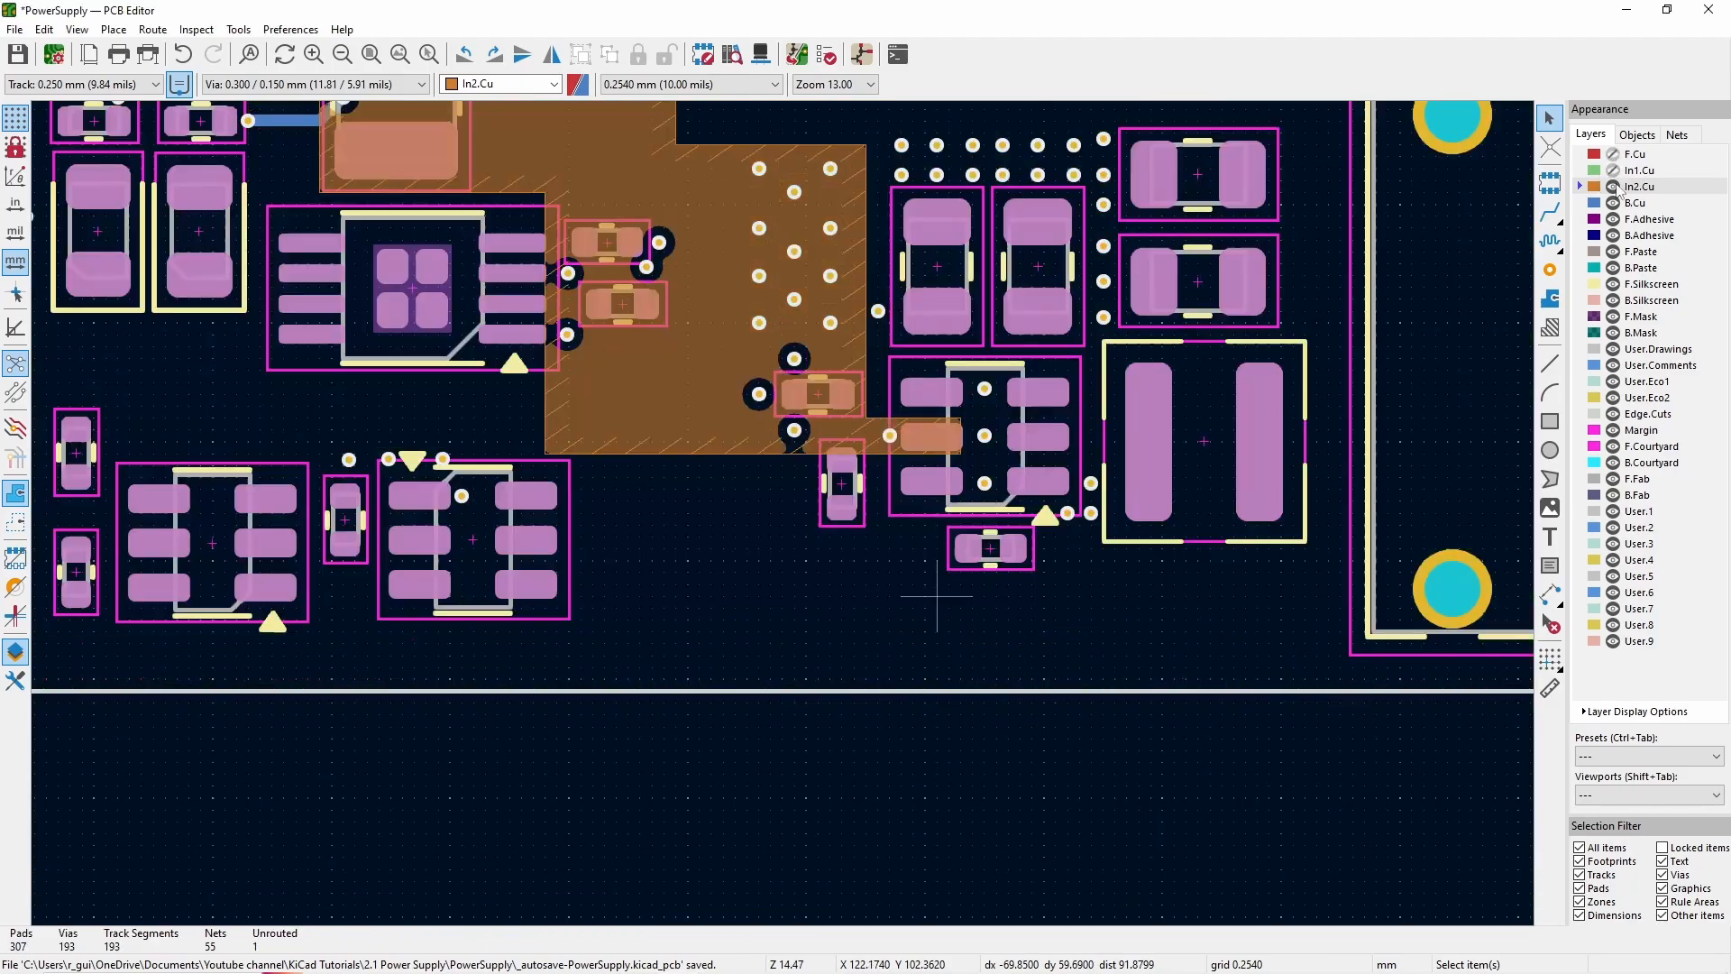
- Stretch the GND zone on In1.Cu to the corners of the enlarged board outline and refill all zones
{"action": "scroll", "coordinate": [783, 511], "scroll_direction": "down", "scroll_amount": 4}
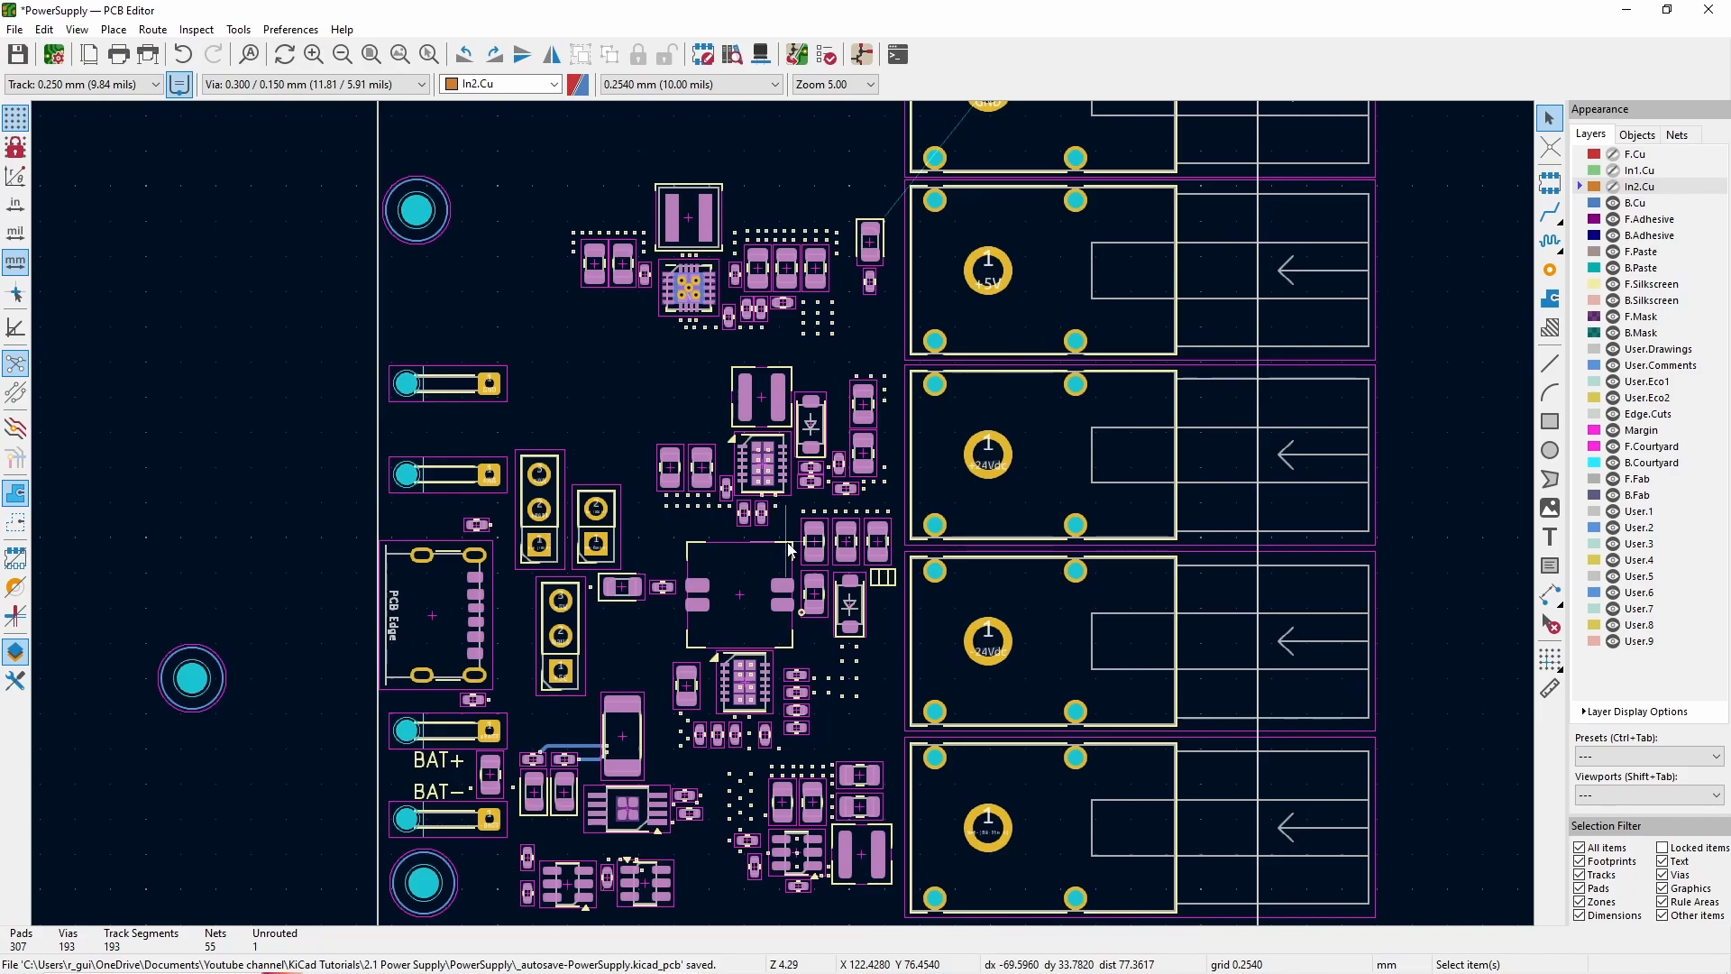
{"action": "left_click", "coordinate": [1613, 170]}
{"action": "scroll", "coordinate": [1028, 192], "scroll_direction": "down", "scroll_amount": 2}
{"action": "scroll", "coordinate": [391, 480], "scroll_direction": "up", "scroll_amount": 2}
{"action": "left_click", "coordinate": [747, 579]}
{"action": "left_click_drag", "start_coordinate": [742, 577], "coordinate": [742, 307]}
{"action": "scroll", "coordinate": [742, 307], "scroll_direction": "down", "scroll_amount": 2}
{"action": "scroll", "coordinate": [1298, 611], "scroll_direction": "up", "scroll_amount": 1}
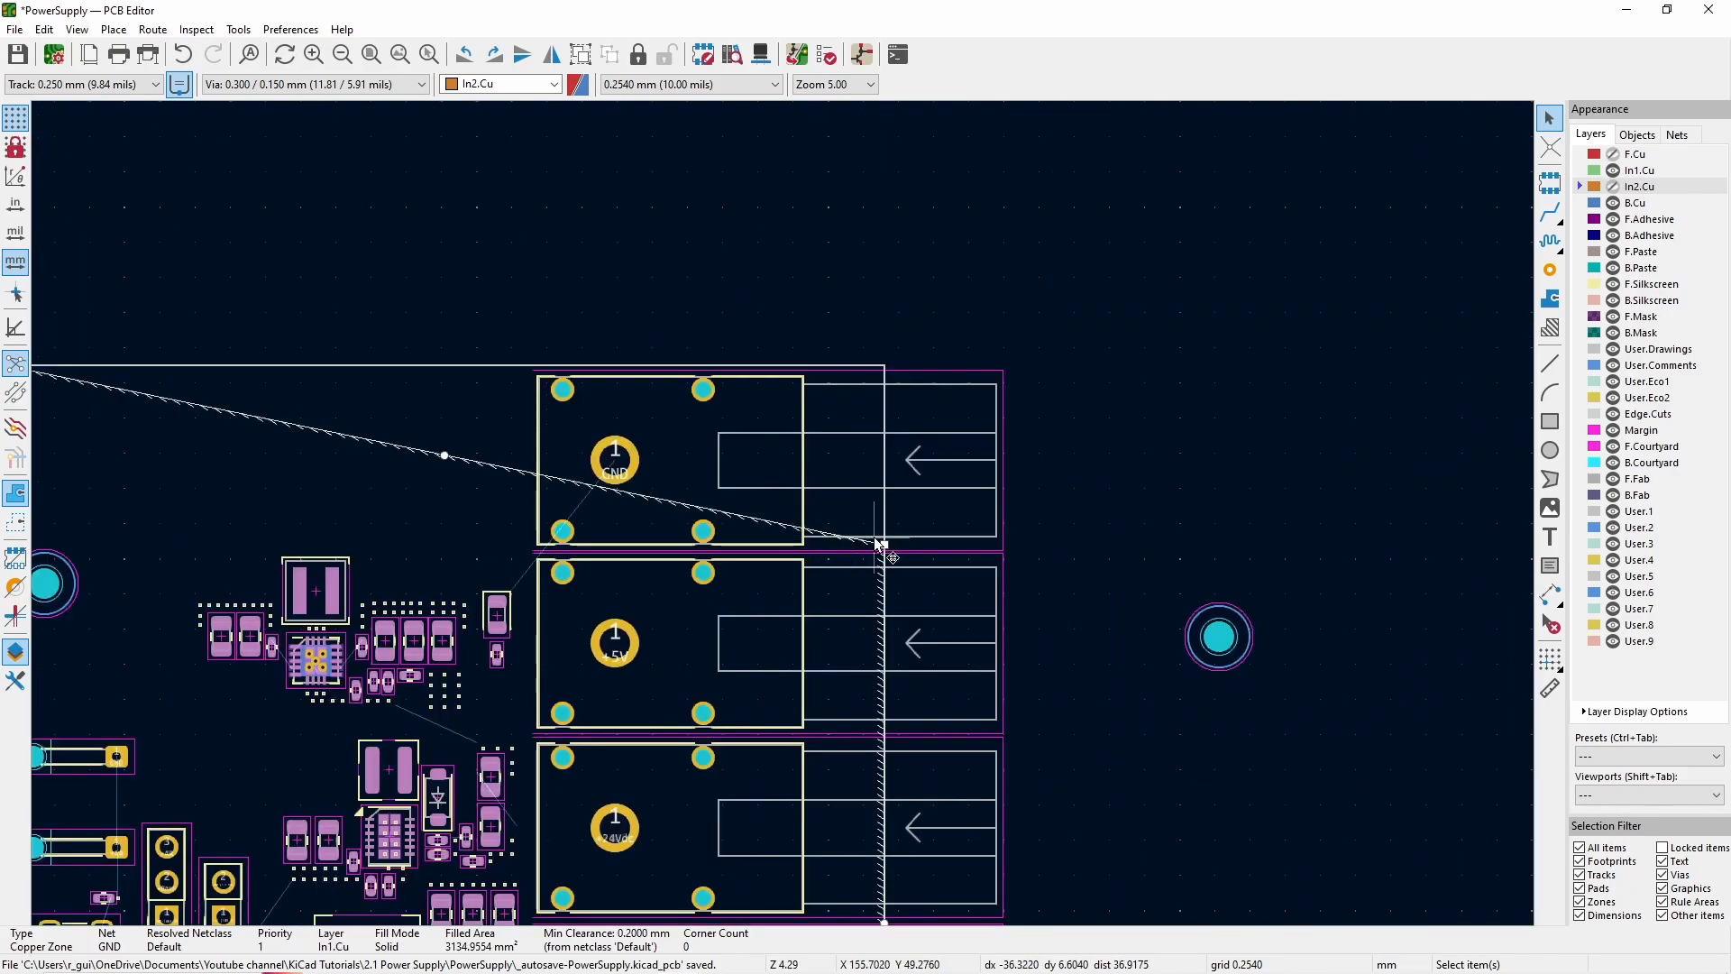
{"action": "left_click", "coordinate": [1052, 574]}
{"action": "key", "text": "b"}
{"action": "scroll", "coordinate": [1048, 653], "scroll_direction": "down", "scroll_amount": 2}
{"action": "scroll", "coordinate": [529, 700], "scroll_direction": "up", "scroll_amount": 2}
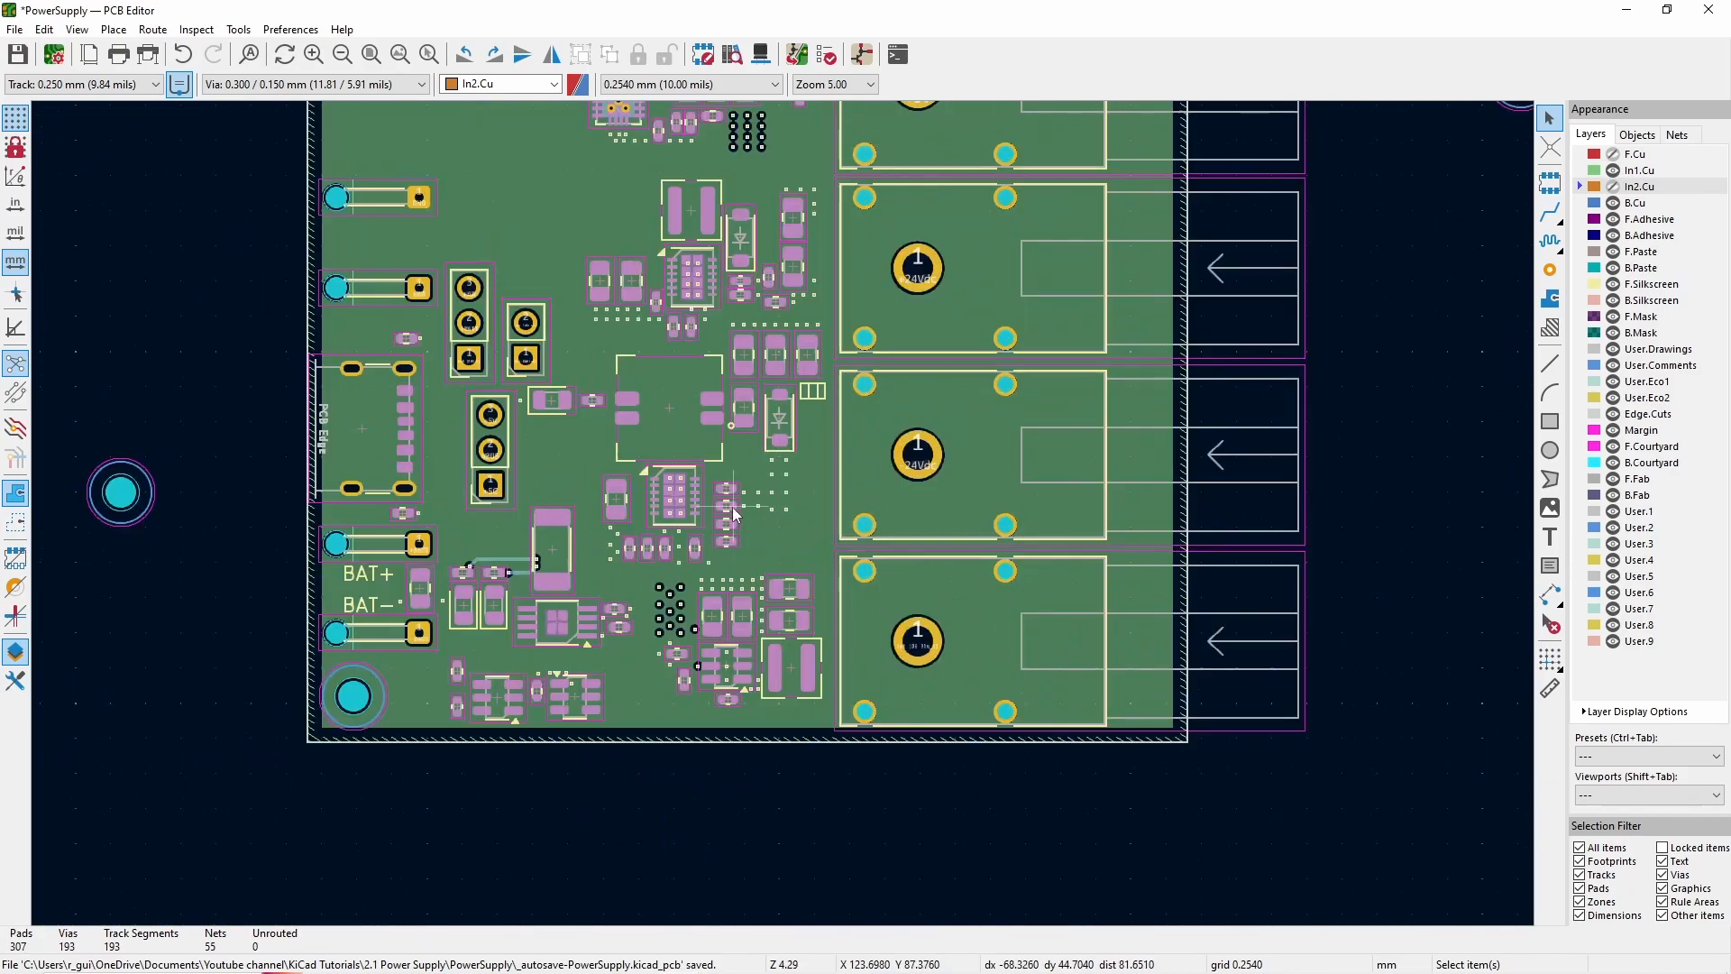
- Move mounting hole H1 into the board's upper-left corner and another mounting hole to the upper edge beside the GND socket
{"action": "scroll", "coordinate": [715, 421], "scroll_direction": "down", "scroll_amount": 1}
{"action": "scroll", "coordinate": [590, 201], "scroll_direction": "up", "scroll_amount": 3}
{"action": "left_click", "coordinate": [661, 617]}
{"action": "left_click_drag", "start_coordinate": [661, 617], "coordinate": [657, 343]}
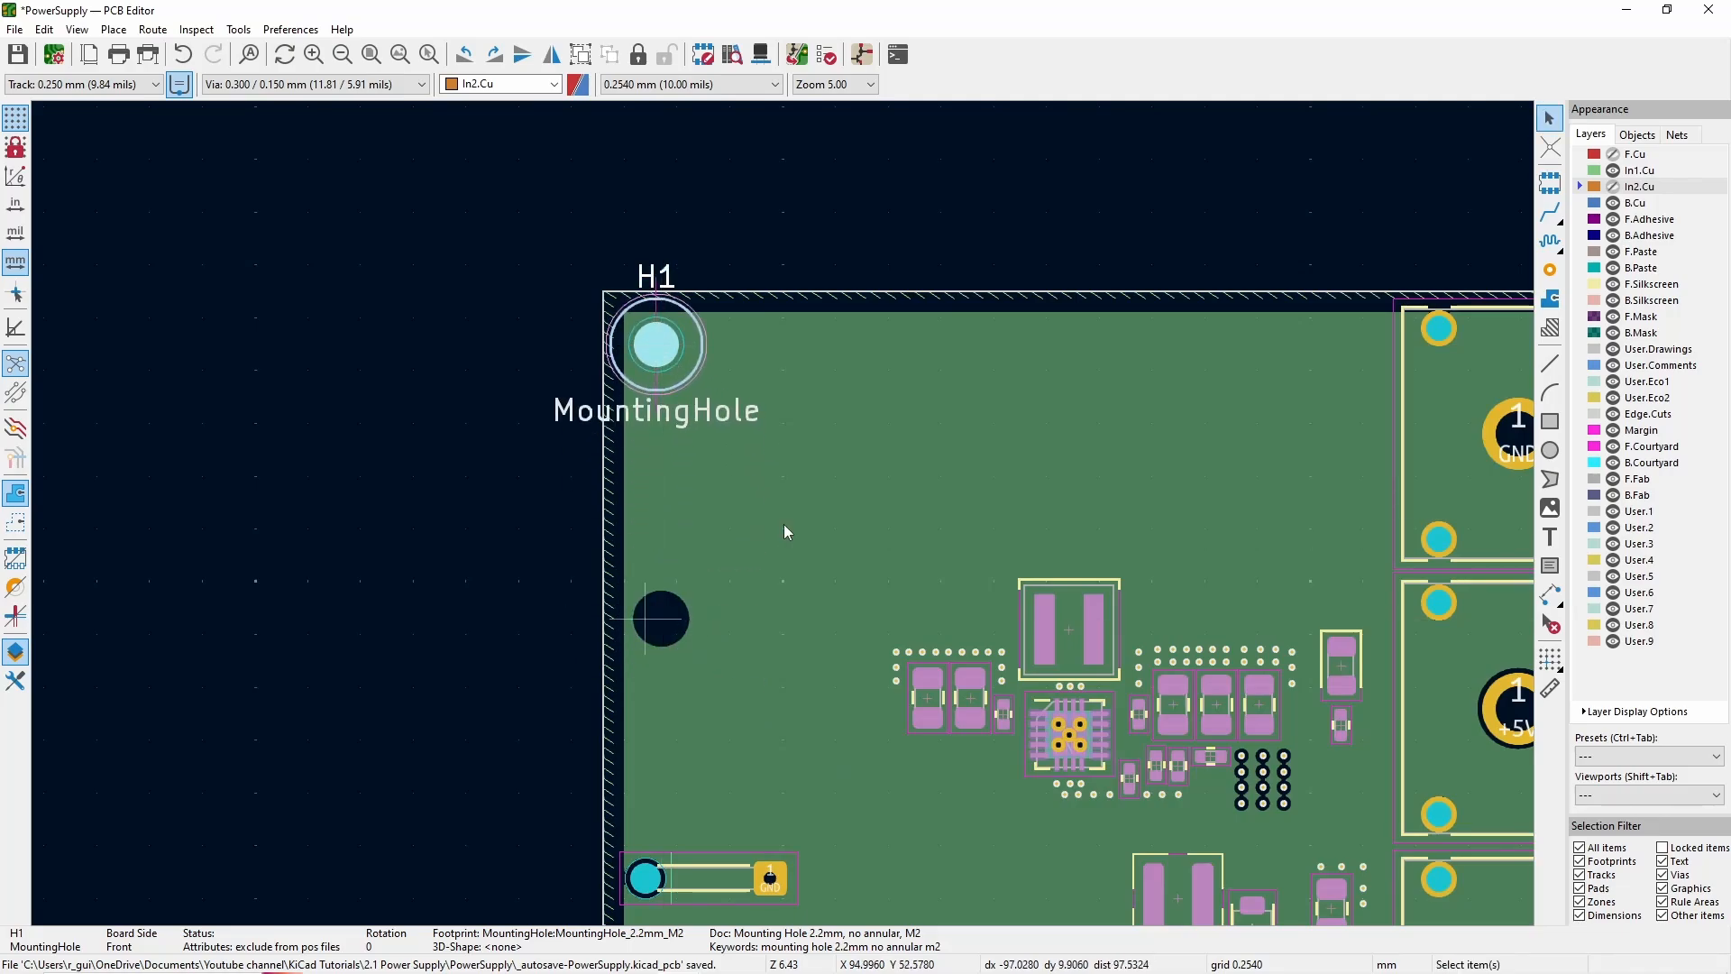
{"action": "scroll", "coordinate": [656, 680], "scroll_direction": "down", "scroll_amount": 3}
{"action": "left_click_drag", "start_coordinate": [636, 797], "coordinate": [1084, 367]}
{"action": "scroll", "coordinate": [1098, 370], "scroll_direction": "up", "scroll_amount": 6}
{"action": "left_click_drag", "start_coordinate": [622, 483], "coordinate": [650, 450]}
{"action": "scroll", "coordinate": [650, 458], "scroll_direction": "down", "scroll_amount": 6}
- Align the two upper mounting holes by giving the one beside the GND socket the same Y position as H1
{"action": "left_click", "coordinate": [506, 498]}
{"action": "scroll", "coordinate": [506, 499], "scroll_direction": "up", "scroll_amount": 4}
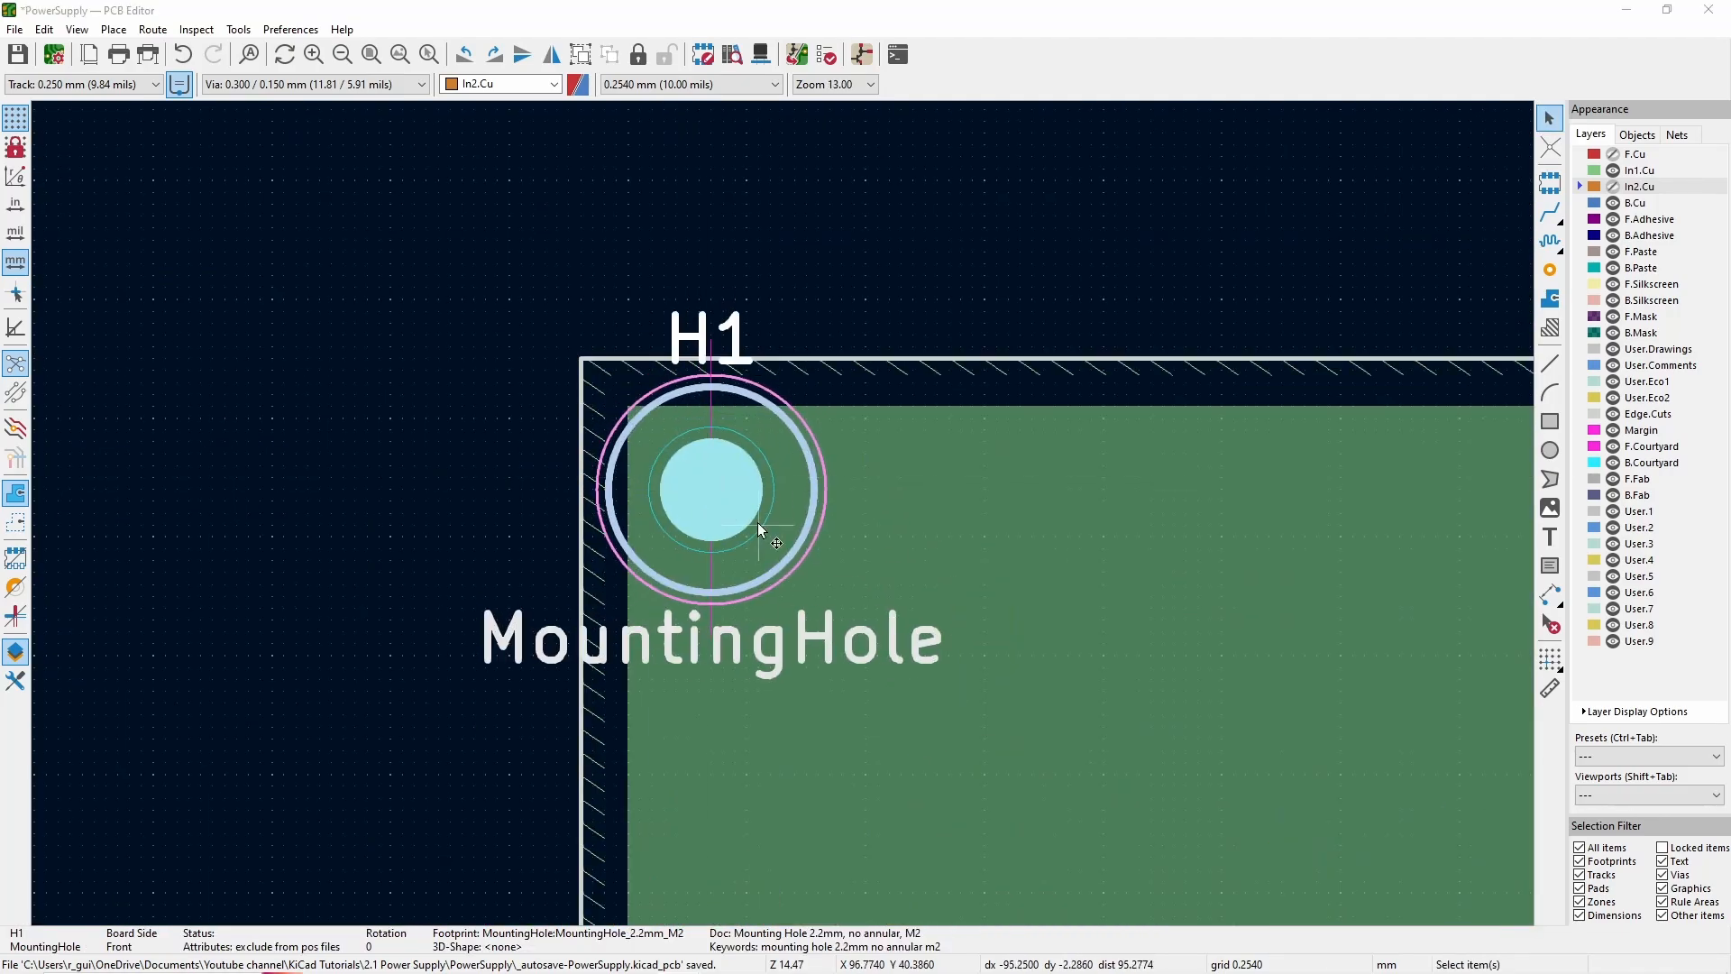
{"action": "key", "text": "e"}
{"action": "double_click", "coordinate": [215, 595]}
{"action": "left_click", "coordinate": [724, 719]}
{"action": "scroll", "coordinate": [1044, 532], "scroll_direction": "down", "scroll_amount": 3}
{"action": "key", "text": "e"}
{"action": "left_click", "coordinate": [724, 718]}
{"action": "scroll", "coordinate": [764, 442], "scroll_direction": "down", "scroll_amount": 6}
{"action": "scroll", "coordinate": [831, 665], "scroll_direction": "up", "scroll_amount": 5}
{"action": "left_click_drag", "start_coordinate": [1295, 131], "coordinate": [832, 650]}
{"action": "scroll", "coordinate": [817, 811], "scroll_direction": "down", "scroll_amount": 2}
{"action": "left_click_drag", "start_coordinate": [552, 295], "coordinate": [831, 647]}
{"action": "key", "text": "m"}
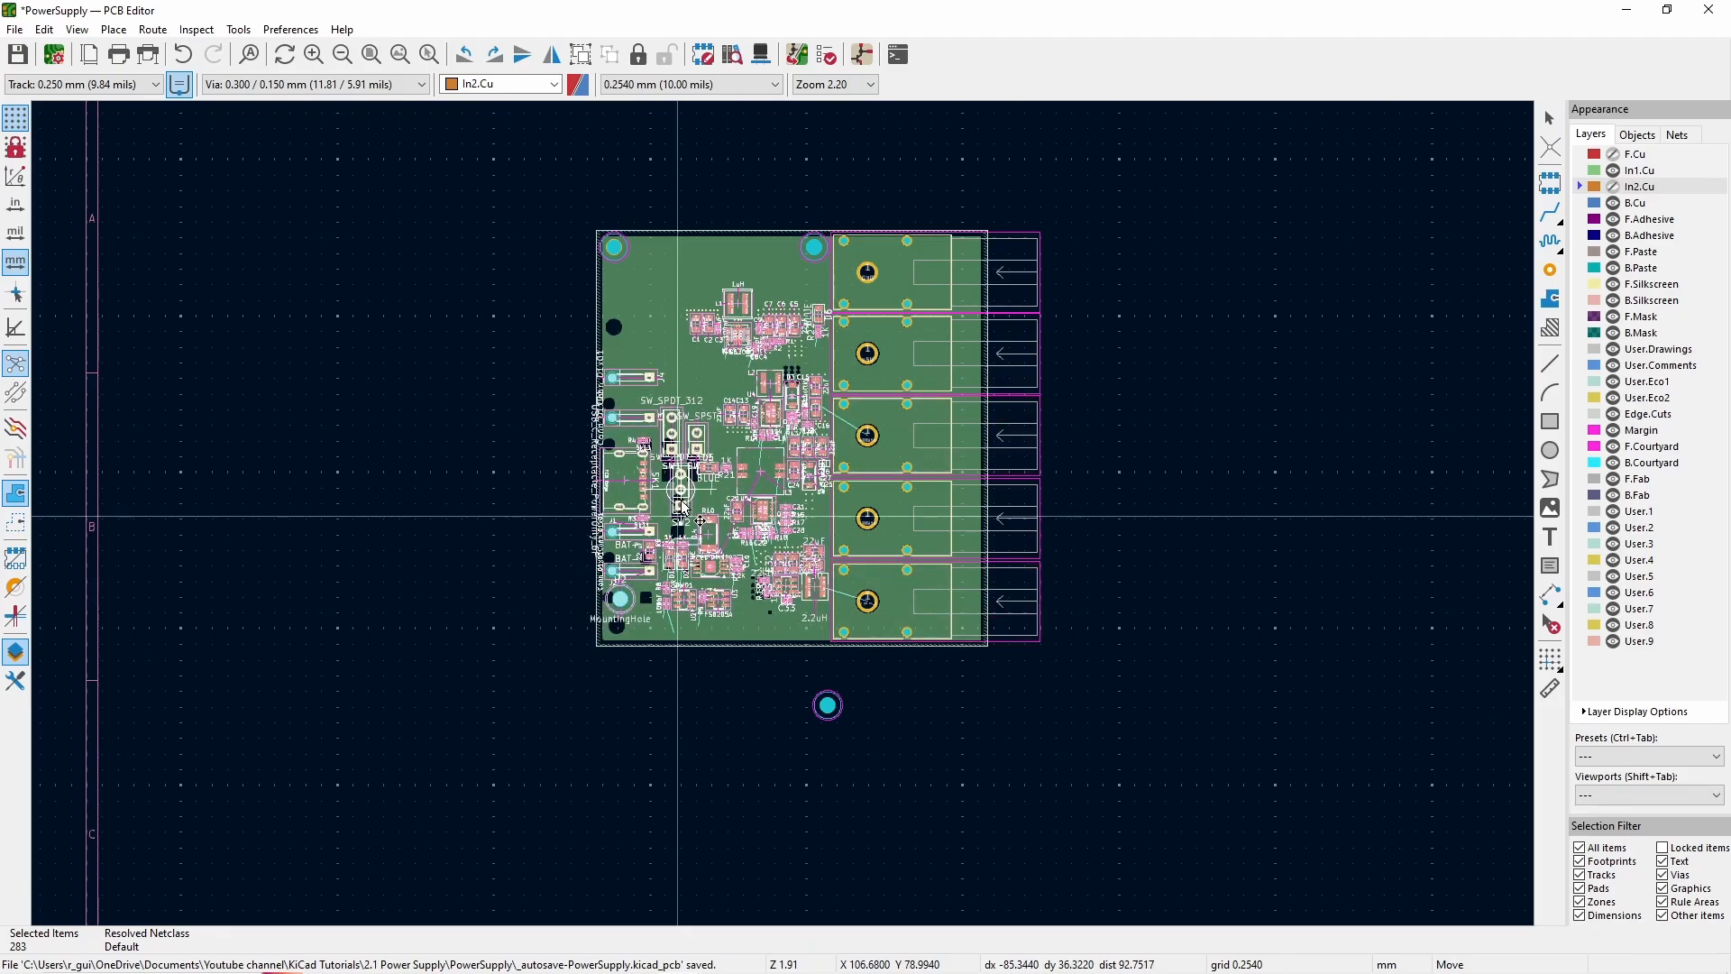
{"action": "left_click", "coordinate": [683, 508]}
{"action": "scroll", "coordinate": [1412, 545], "scroll_direction": "up", "scroll_amount": 2}
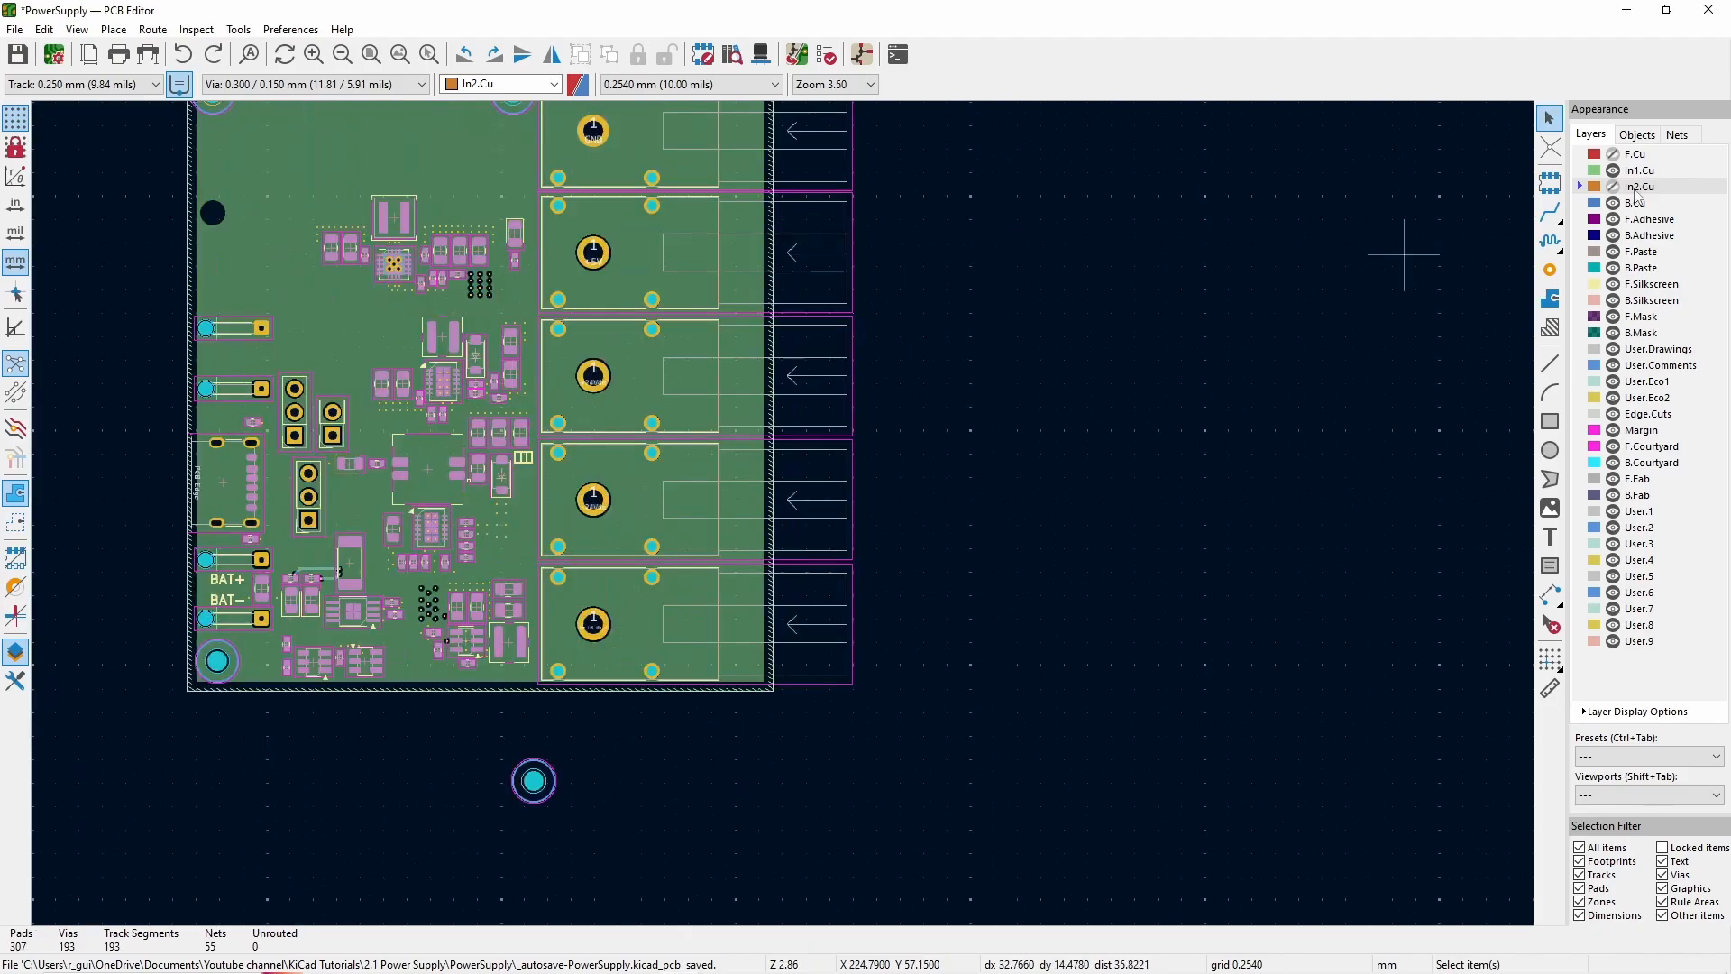
- Show the In2.Cu and F.Cu layers and move all circuitry left of the banana sockets up, making room at the lower edge
{"action": "left_click", "coordinate": [1613, 187]}
{"action": "left_click", "coordinate": [1613, 155]}
{"action": "left_click_drag", "start_coordinate": [115, 180], "coordinate": [646, 701]}
{"action": "key", "text": "m"}
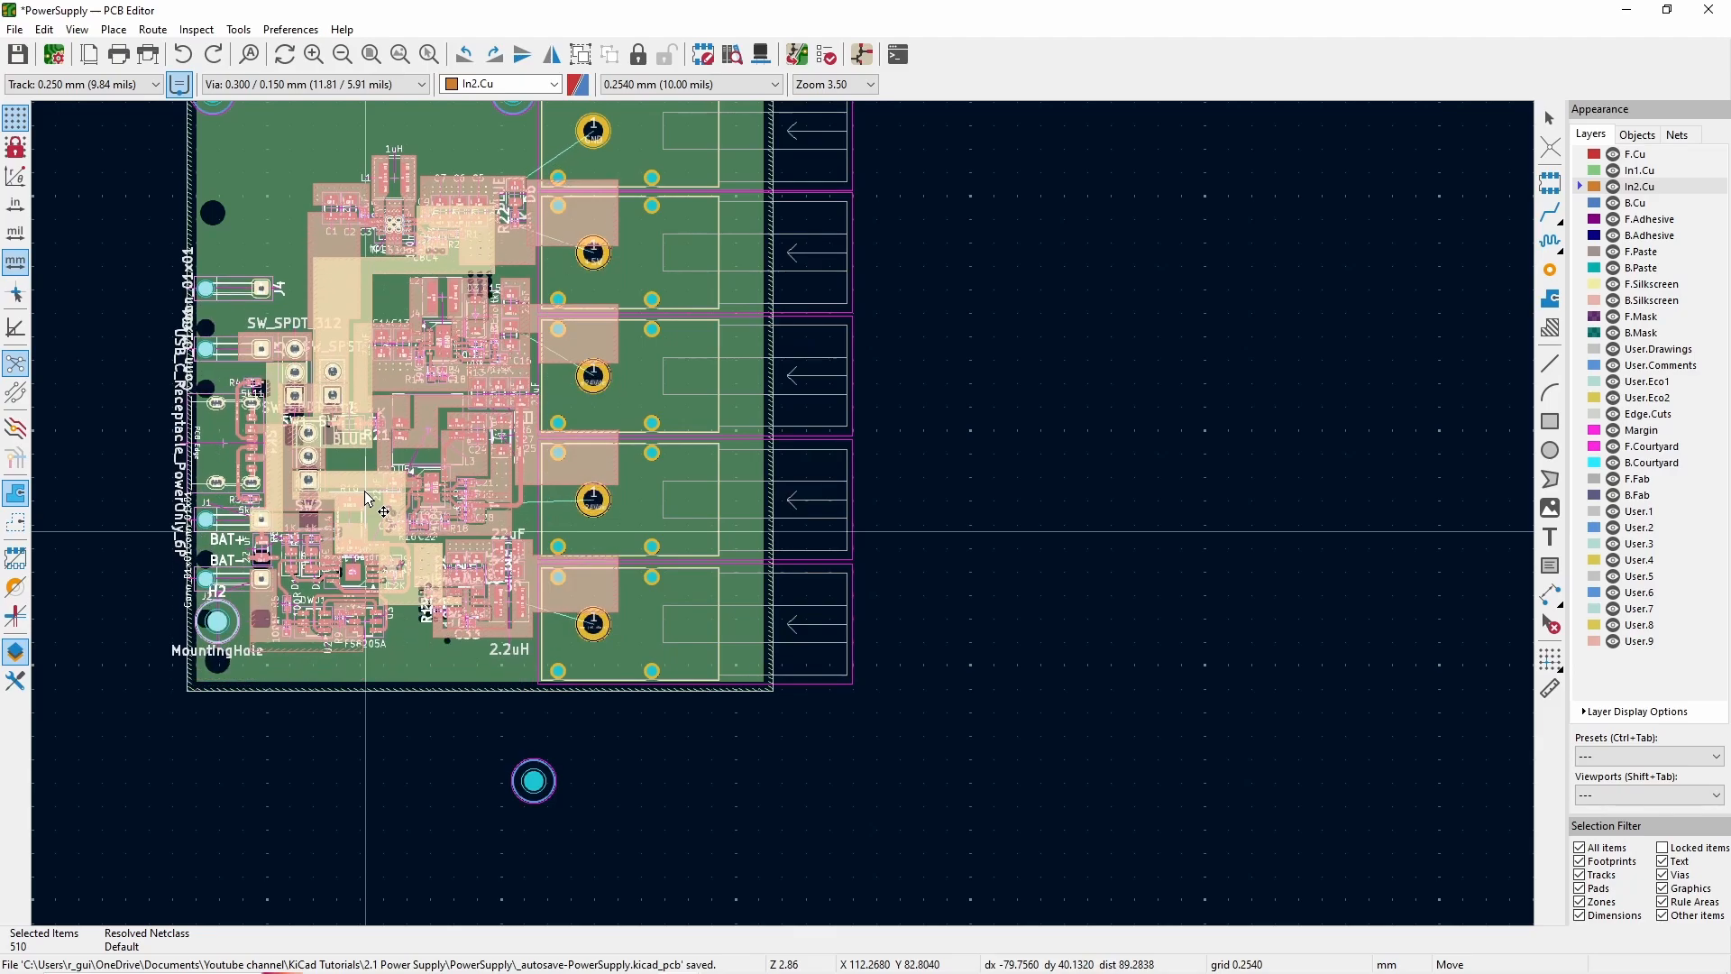
{"action": "left_click", "coordinate": [365, 484]}
- Place mounting holes H2 and H3 along the lower board edge, H2 in the left corner and H3 beside the lowest banana socket
{"action": "left_click", "coordinate": [1206, 607]}
{"action": "scroll", "coordinate": [412, 718], "scroll_direction": "up", "scroll_amount": 2}
{"action": "key", "text": "m"}
{"action": "scroll", "coordinate": [934, 436], "scroll_direction": "up", "scroll_amount": 4}
{"action": "left_click", "coordinate": [783, 514]}
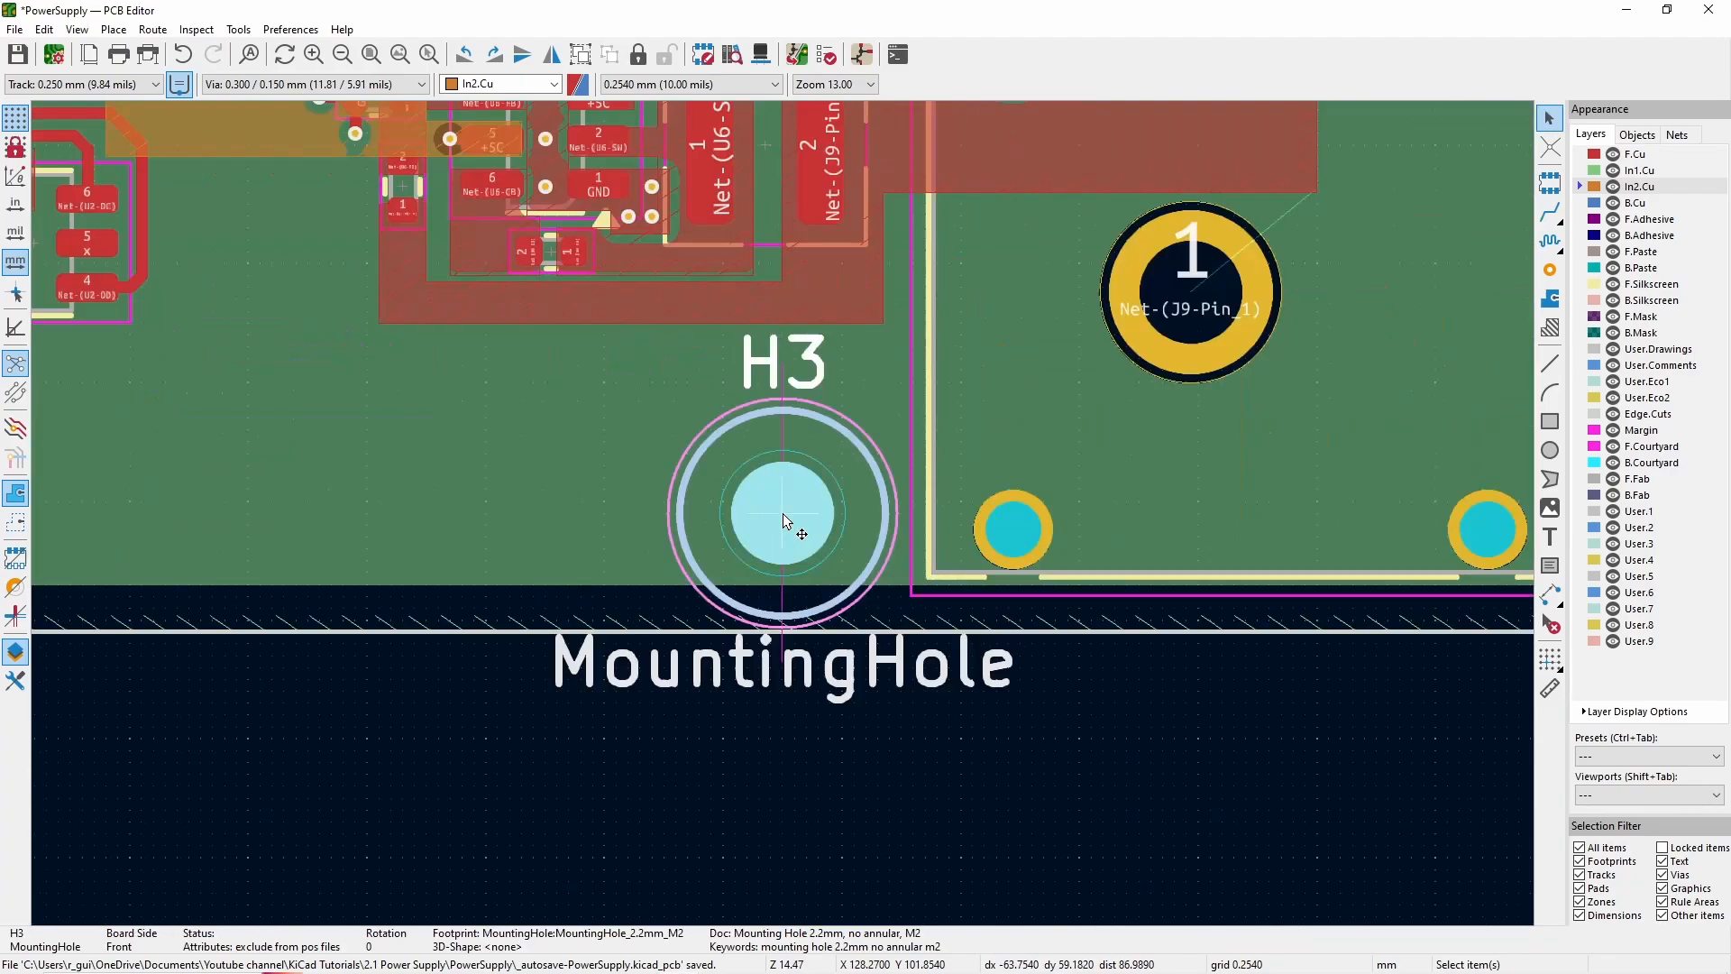
{"action": "key", "text": "m"}
{"action": "left_click", "coordinate": [783, 503]}
- Give mounting hole H2 the same X position as H1 in the footprint properties
{"action": "scroll", "coordinate": [869, 507], "scroll_direction": "down", "scroll_amount": 4}
{"action": "left_click", "coordinate": [397, 506]}
{"action": "key", "text": "e"}
{"action": "key", "text": "Escape"}
{"action": "scroll", "coordinate": [634, 111], "scroll_direction": "up", "scroll_amount": 2}
{"action": "left_click", "coordinate": [633, 111]}
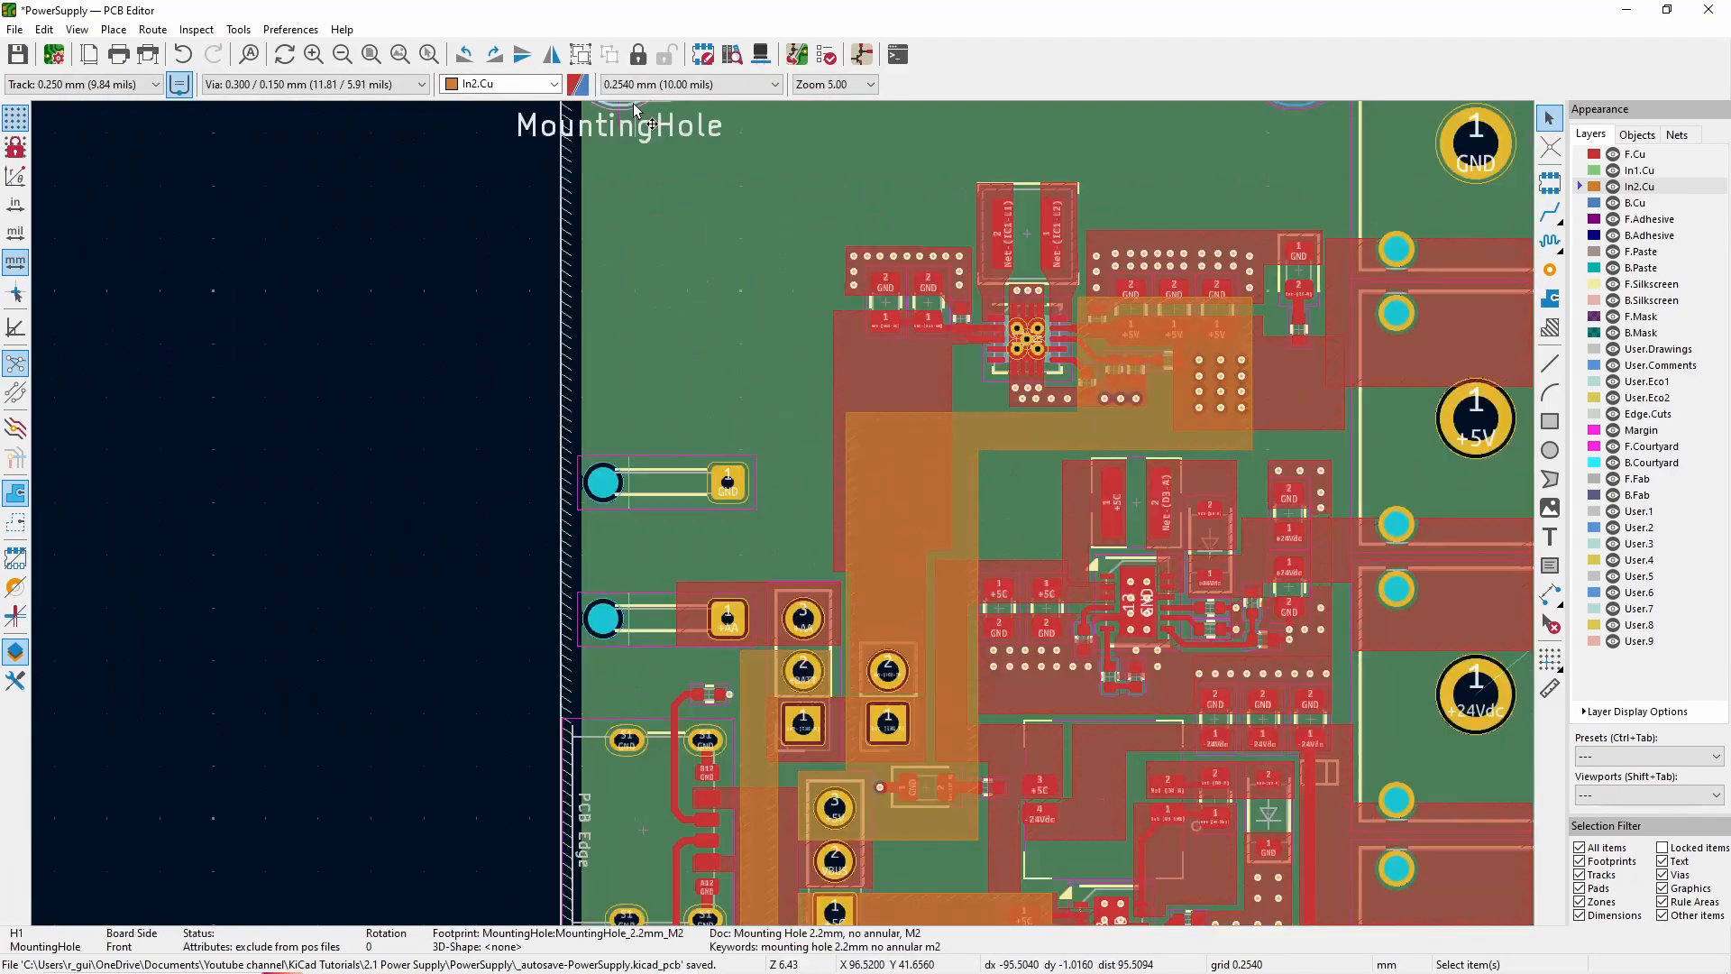
{"action": "key", "text": "e"}
{"action": "double_click", "coordinate": [188, 567]}
{"action": "key", "text": "Return"}
{"action": "scroll", "coordinate": [229, 564], "scroll_direction": "down", "scroll_amount": 4}
{"action": "left_click", "coordinate": [297, 837]}
{"action": "key", "text": "e"}
{"action": "key", "text": "Return"}
- Align mounting holes H2 and H3 at the same height and refill all zones
{"action": "left_click", "coordinate": [968, 840]}
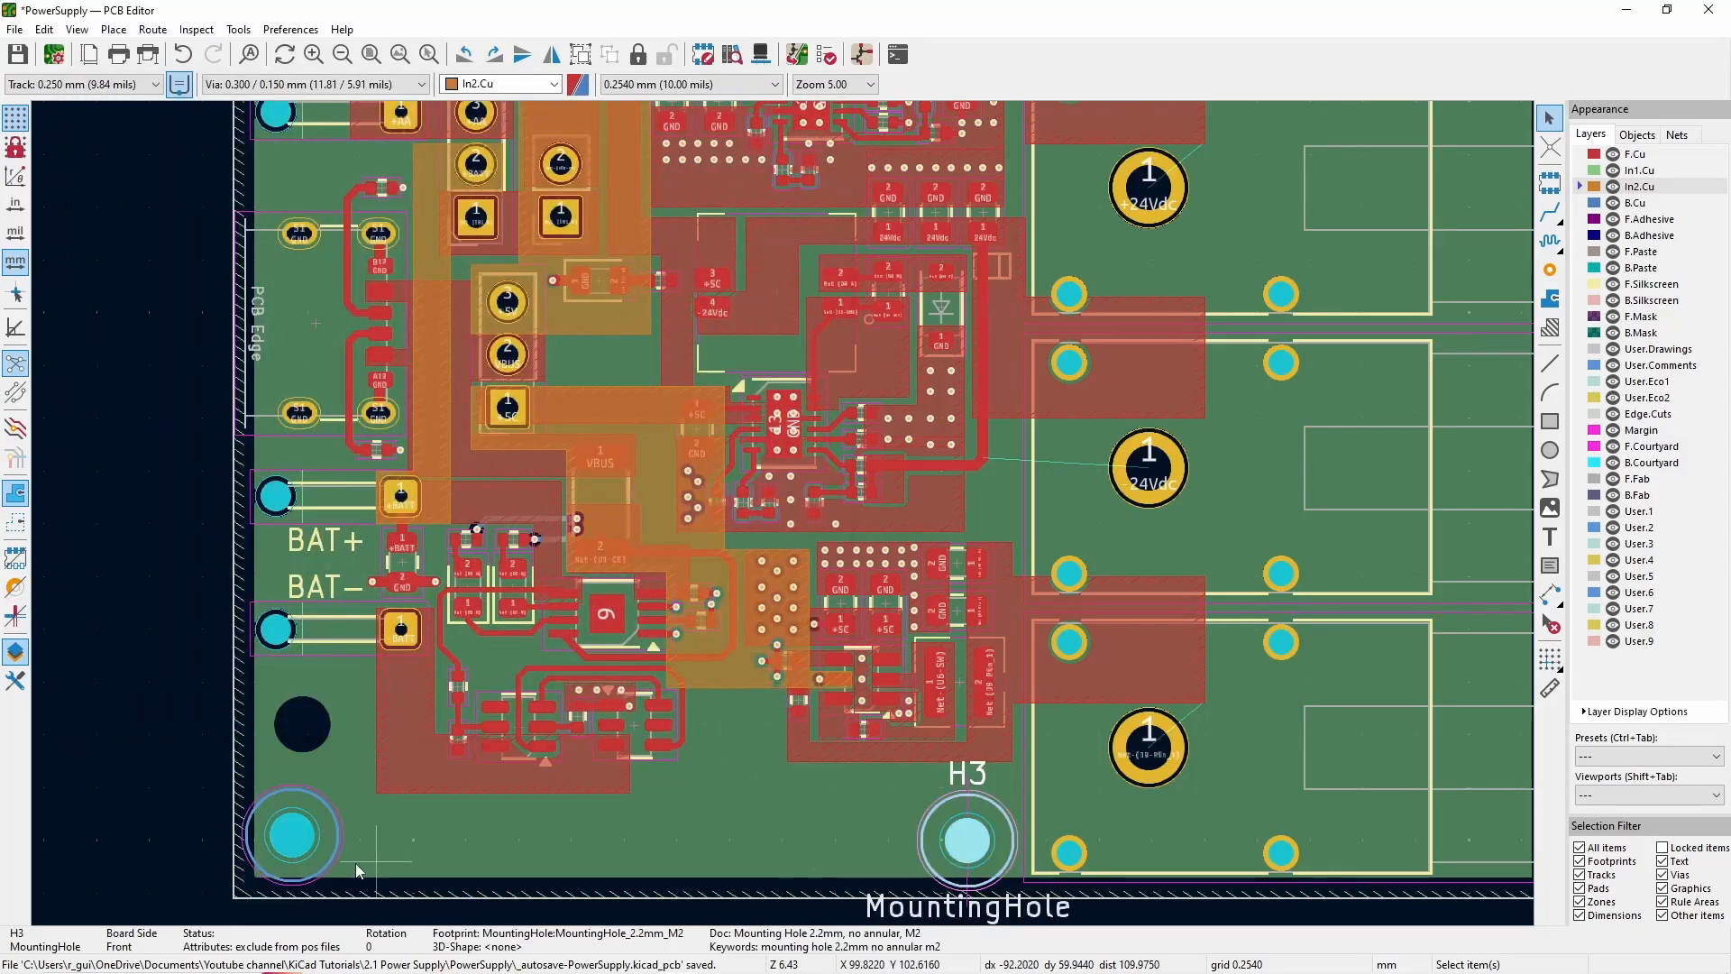
{"action": "key", "text": "e"}
{"action": "key", "text": "Escape"}
{"action": "scroll", "coordinate": [703, 599], "scroll_direction": "down", "scroll_amount": 5}
{"action": "key", "text": "b"}
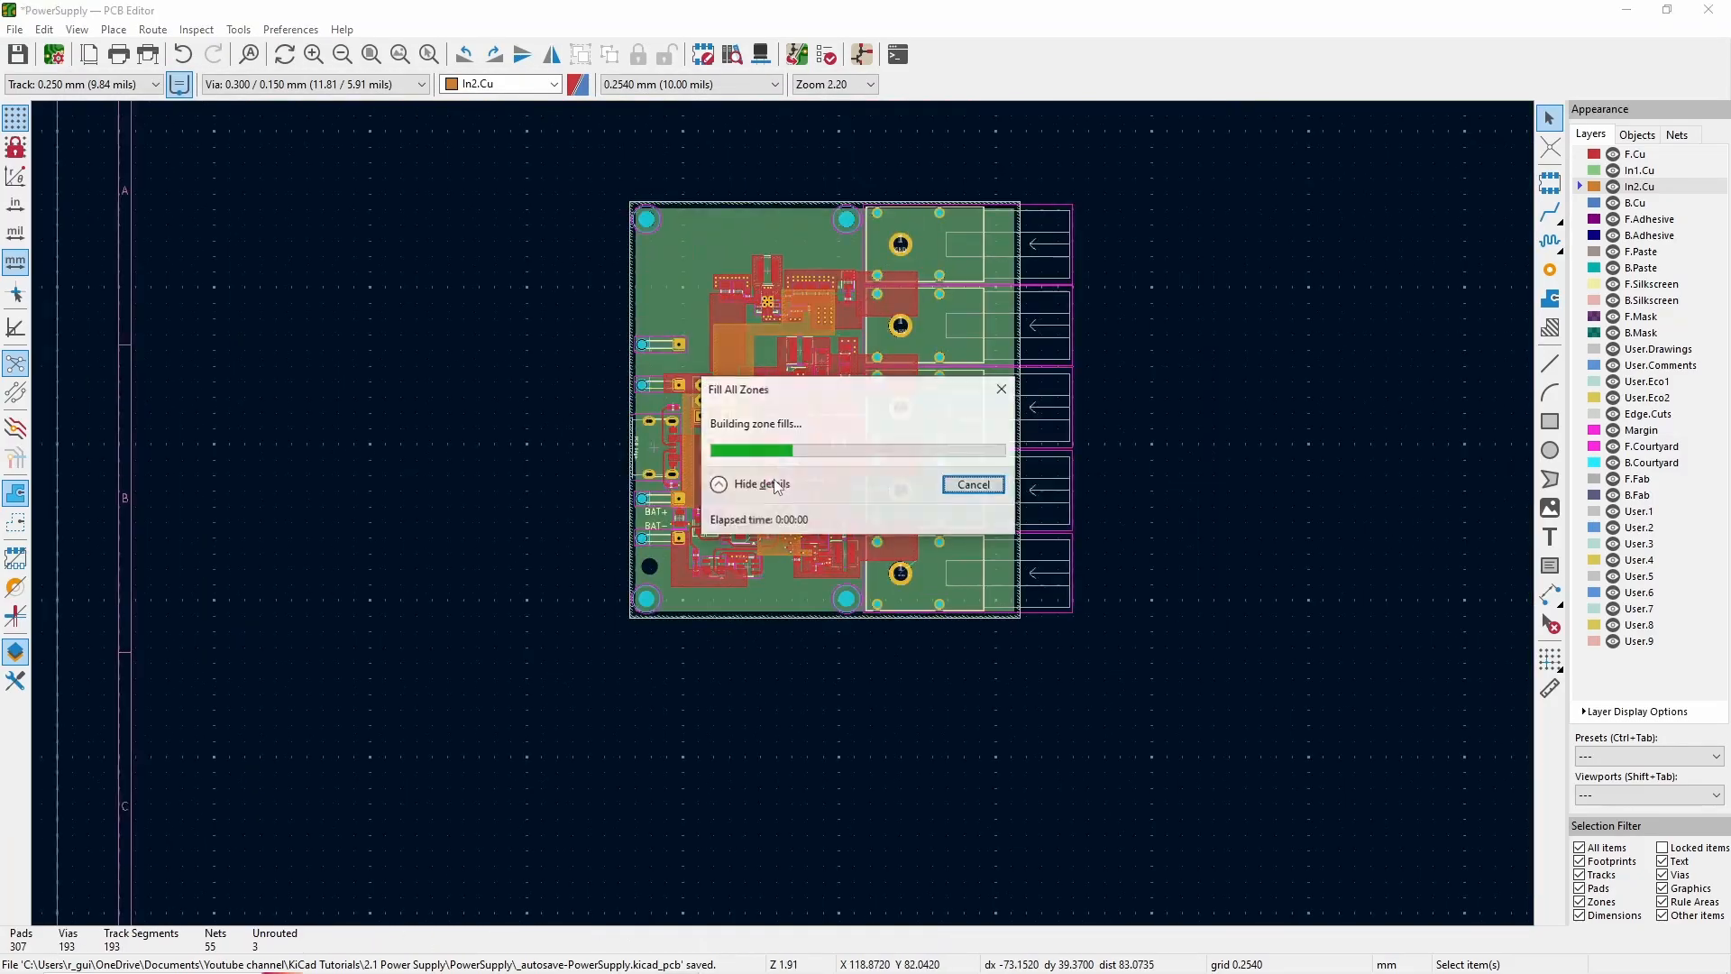
- Reshape the Net-(J9-Pin_1) zone on F.Cu, extending its lower edge down past J9's pad so the pad is enclosed
{"action": "scroll", "coordinate": [911, 396], "scroll_direction": "up", "scroll_amount": 8}
{"action": "left_click", "coordinate": [712, 543]}
{"action": "left_click", "coordinate": [695, 548]}
{"action": "scroll", "coordinate": [695, 548], "scroll_direction": "down", "scroll_amount": 6}
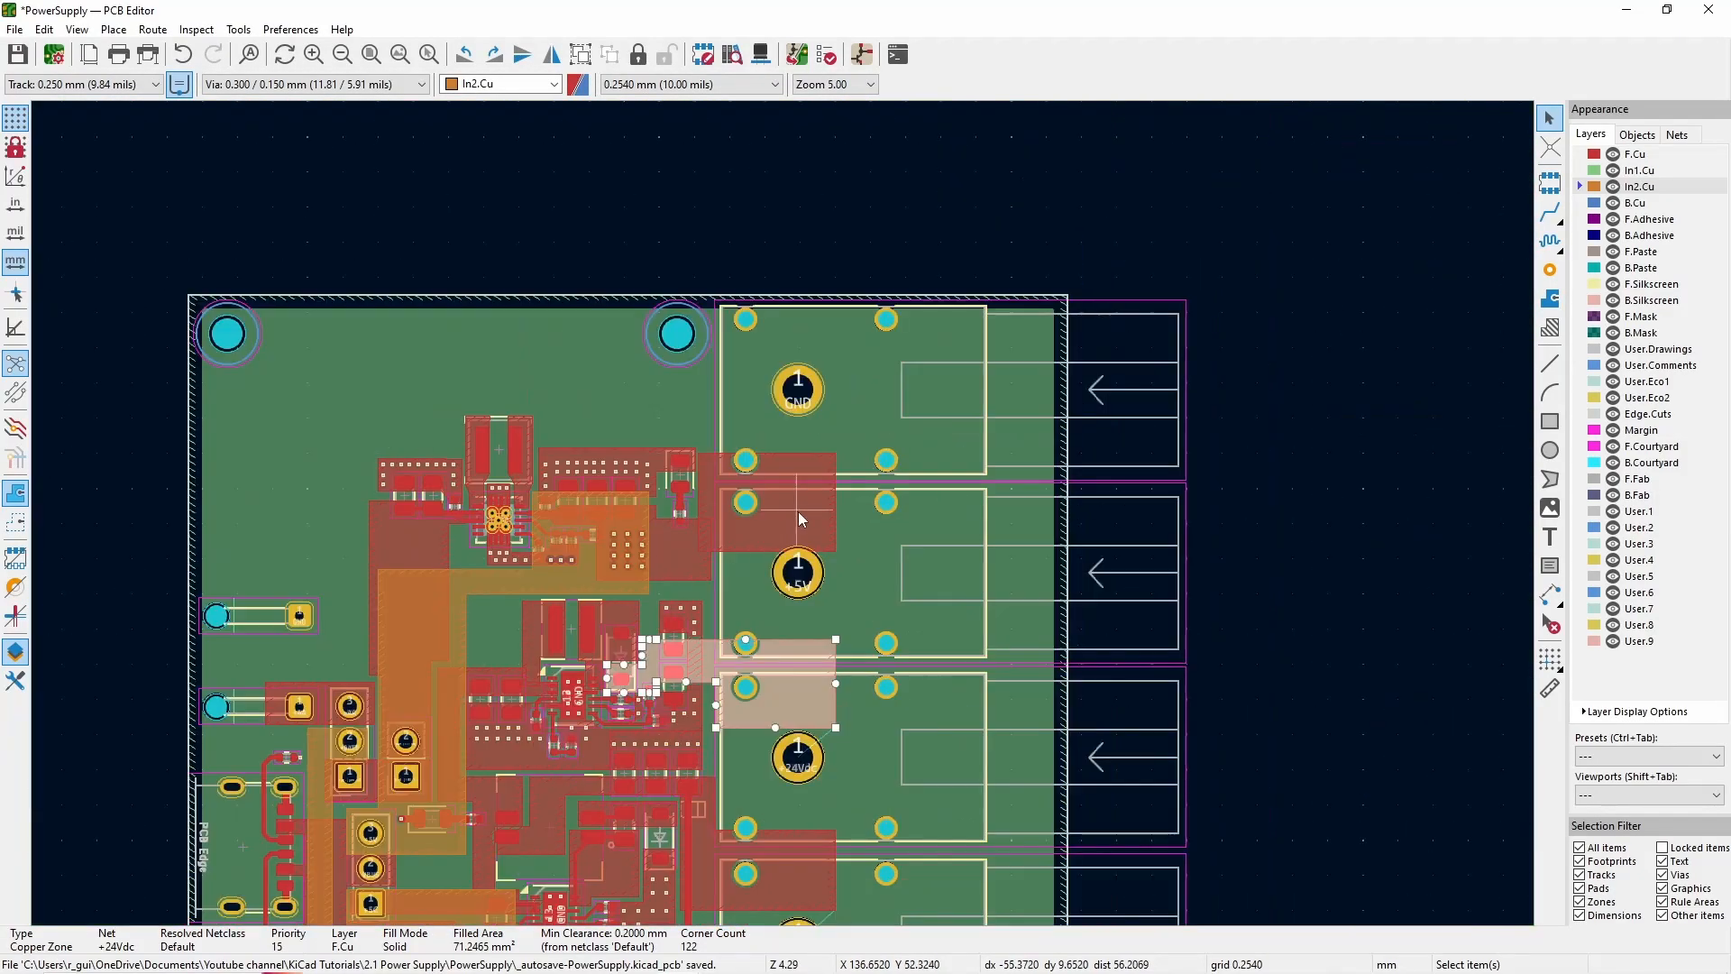
{"action": "scroll", "coordinate": [785, 516], "scroll_direction": "up", "scroll_amount": 6}
{"action": "left_click", "coordinate": [777, 715]}
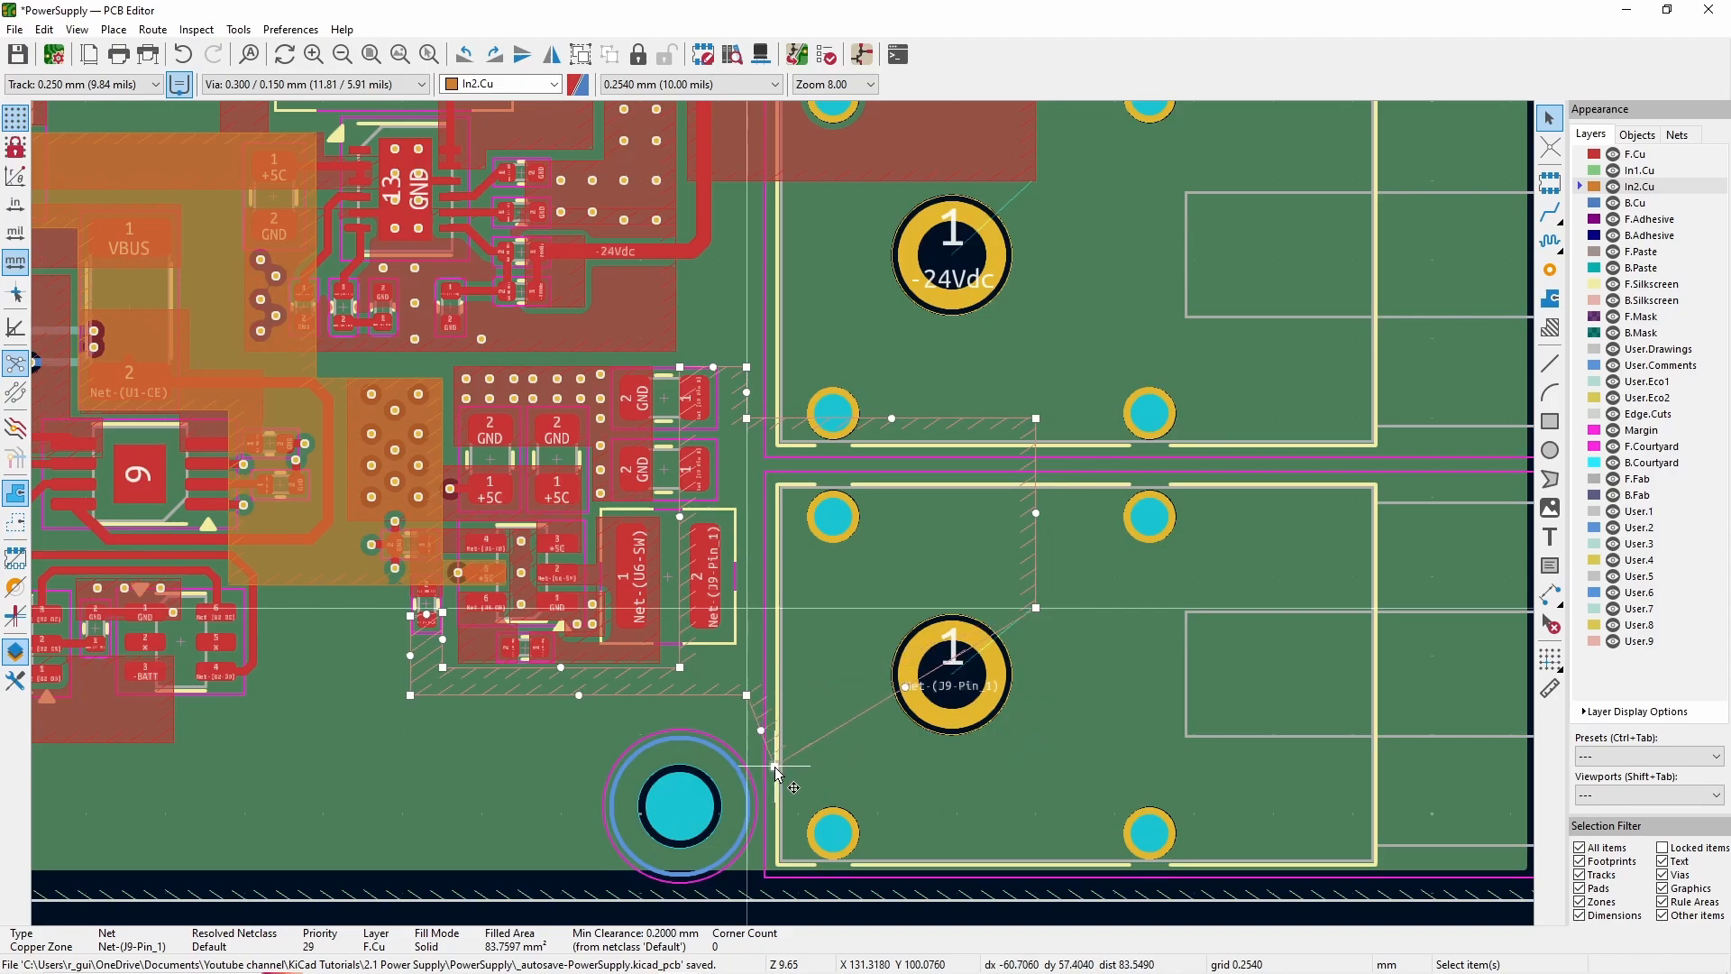
{"action": "left_click_drag", "start_coordinate": [776, 769], "coordinate": [781, 703]}
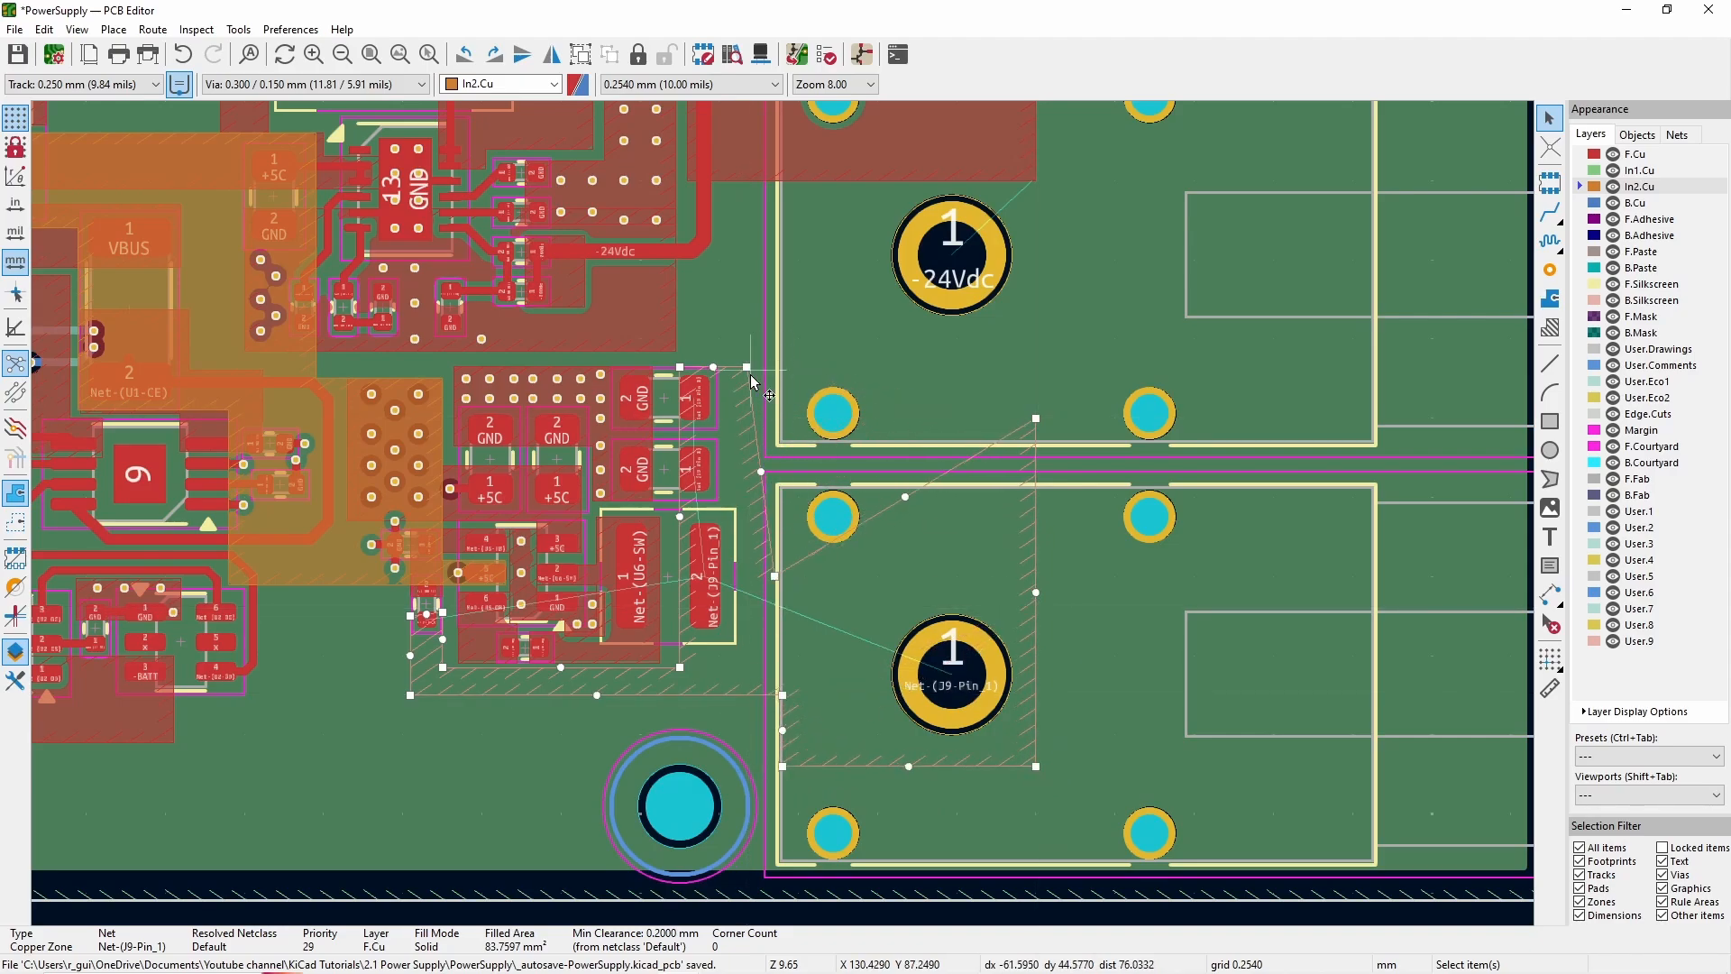
{"action": "left_click_drag", "start_coordinate": [1037, 584], "coordinate": [1037, 581]}
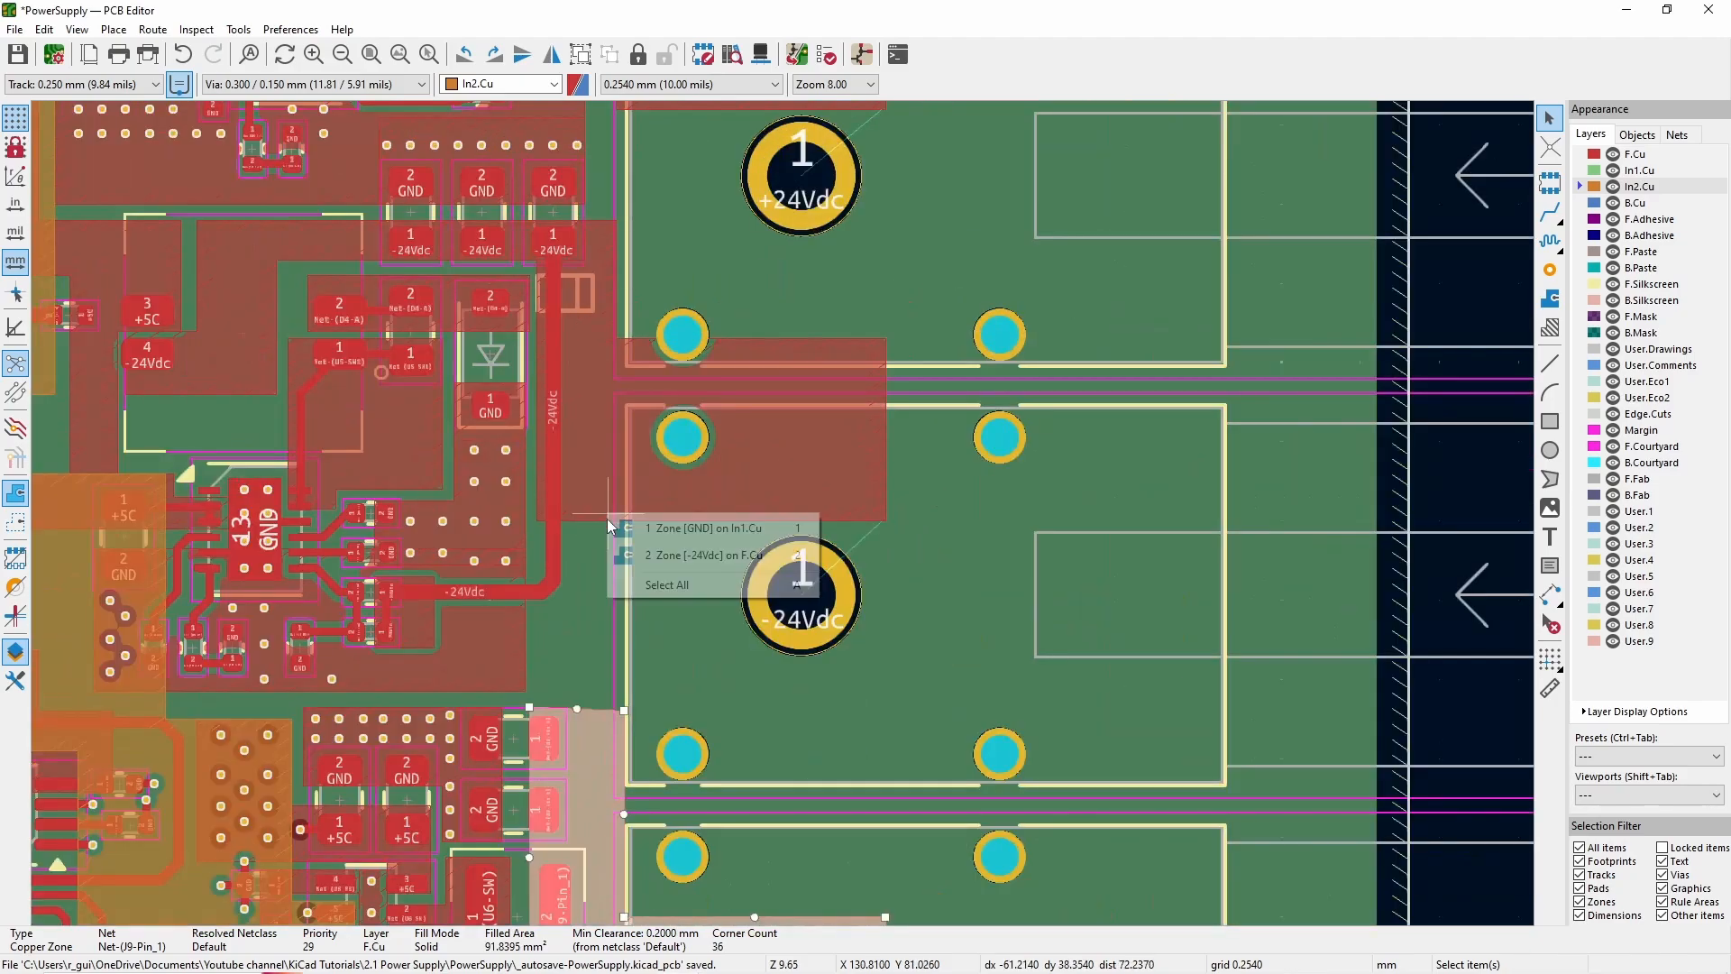
- Extend the -24Vdc and +24Vdc zones on F.Cu downward to enclose their banana socket pads
{"action": "left_click_drag", "start_coordinate": [608, 518], "coordinate": [534, 588]}
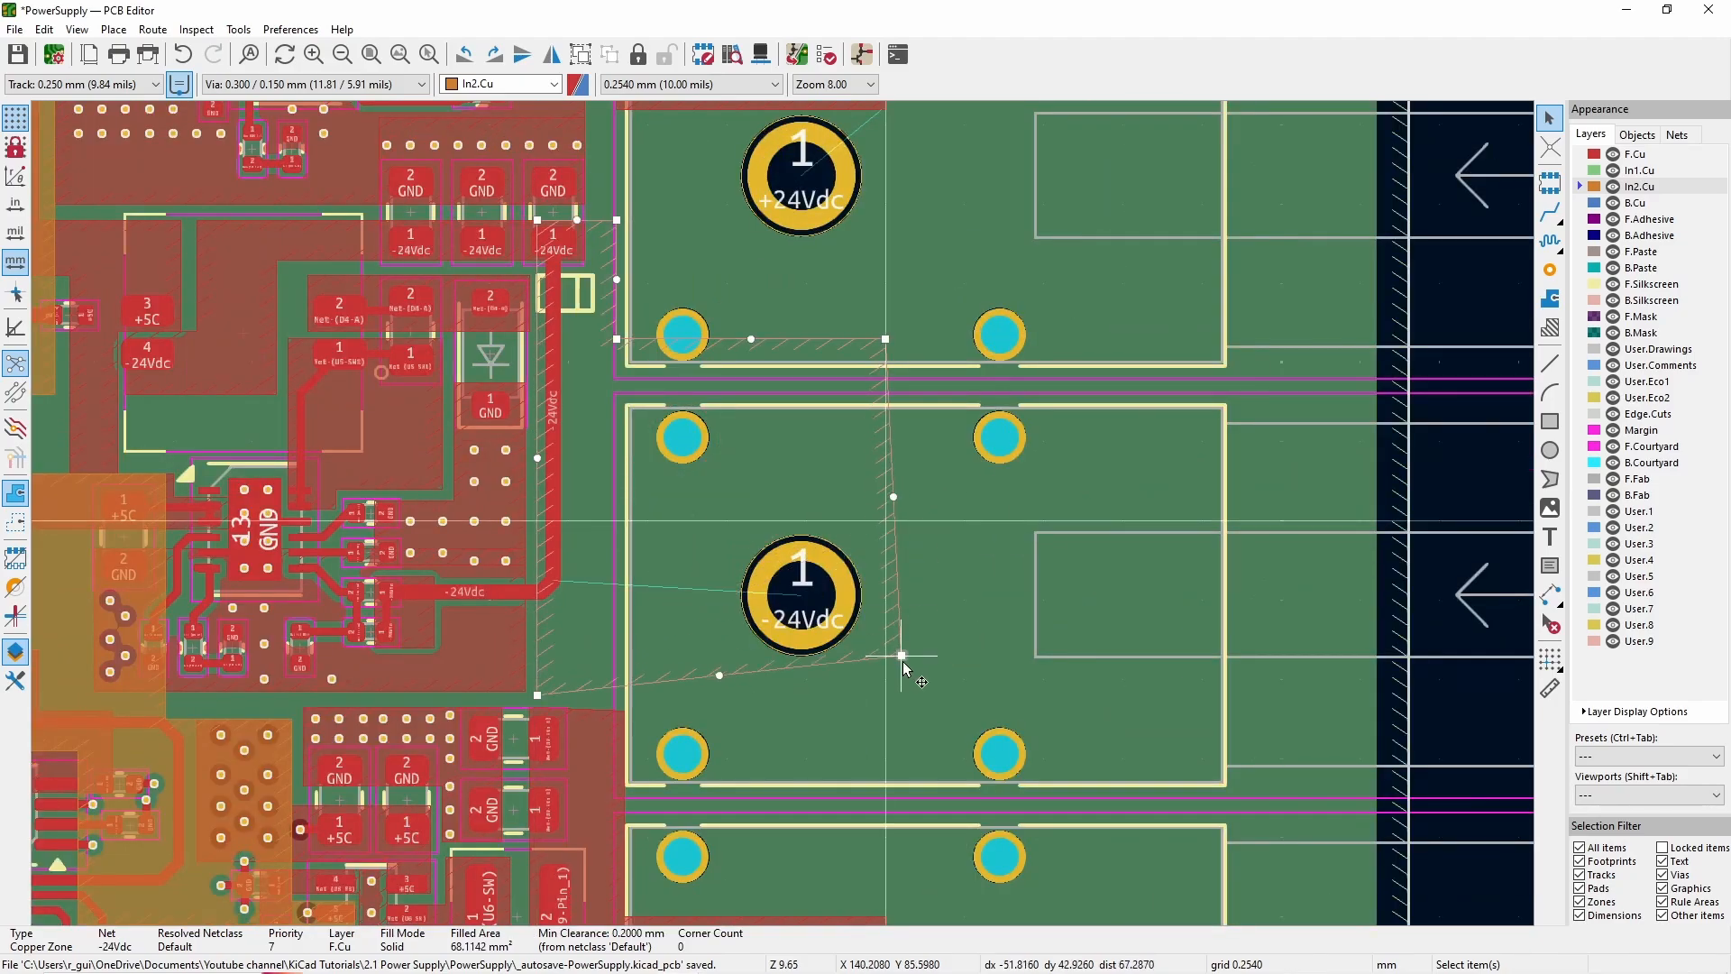
{"action": "left_click_drag", "start_coordinate": [886, 484], "coordinate": [886, 485]}
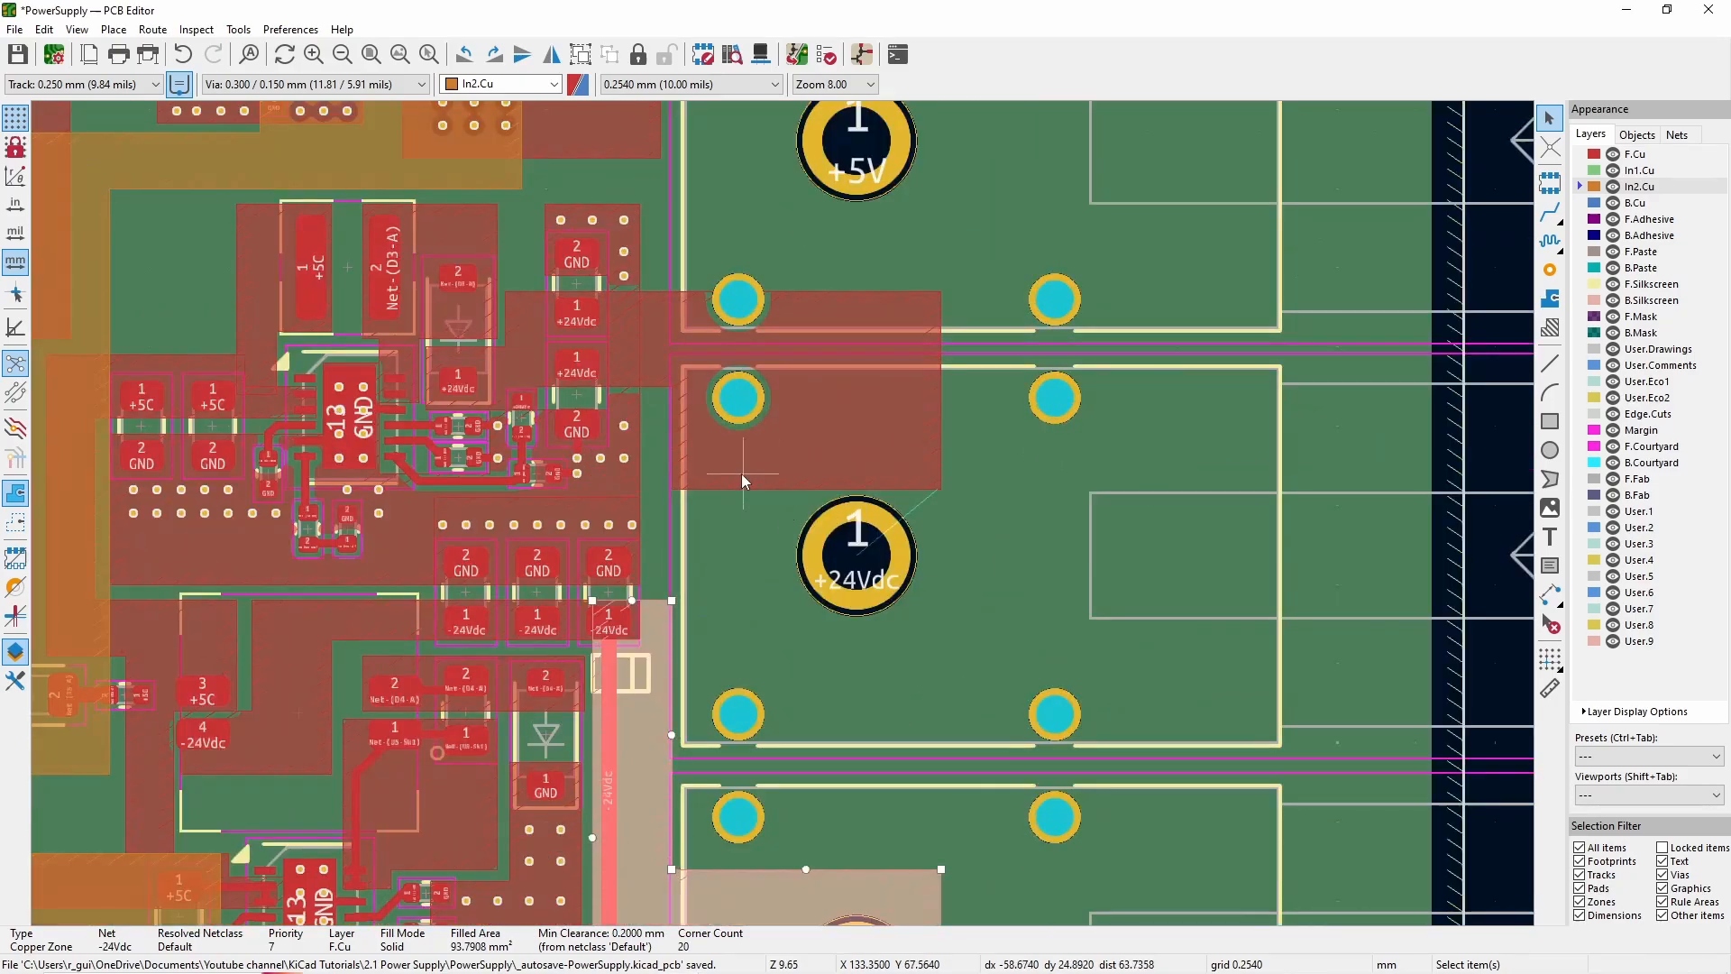
{"action": "left_click_drag", "start_coordinate": [741, 473], "coordinate": [674, 585]}
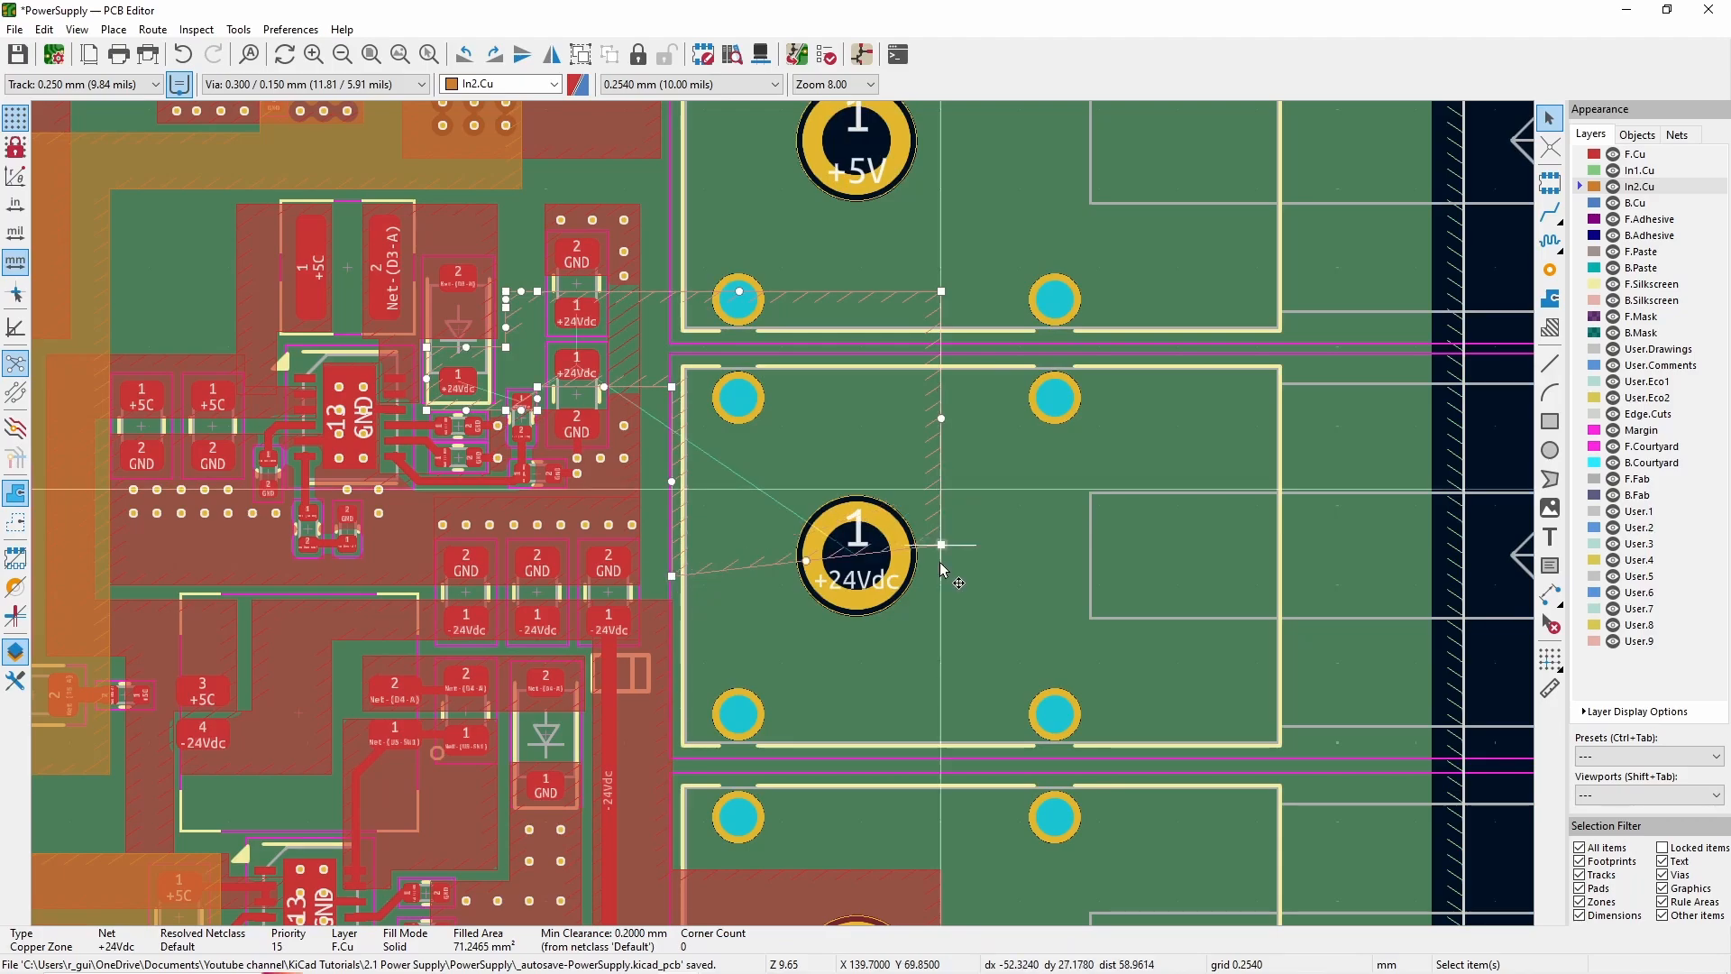
{"action": "scroll", "coordinate": [893, 595], "scroll_direction": "up", "scroll_amount": 4}
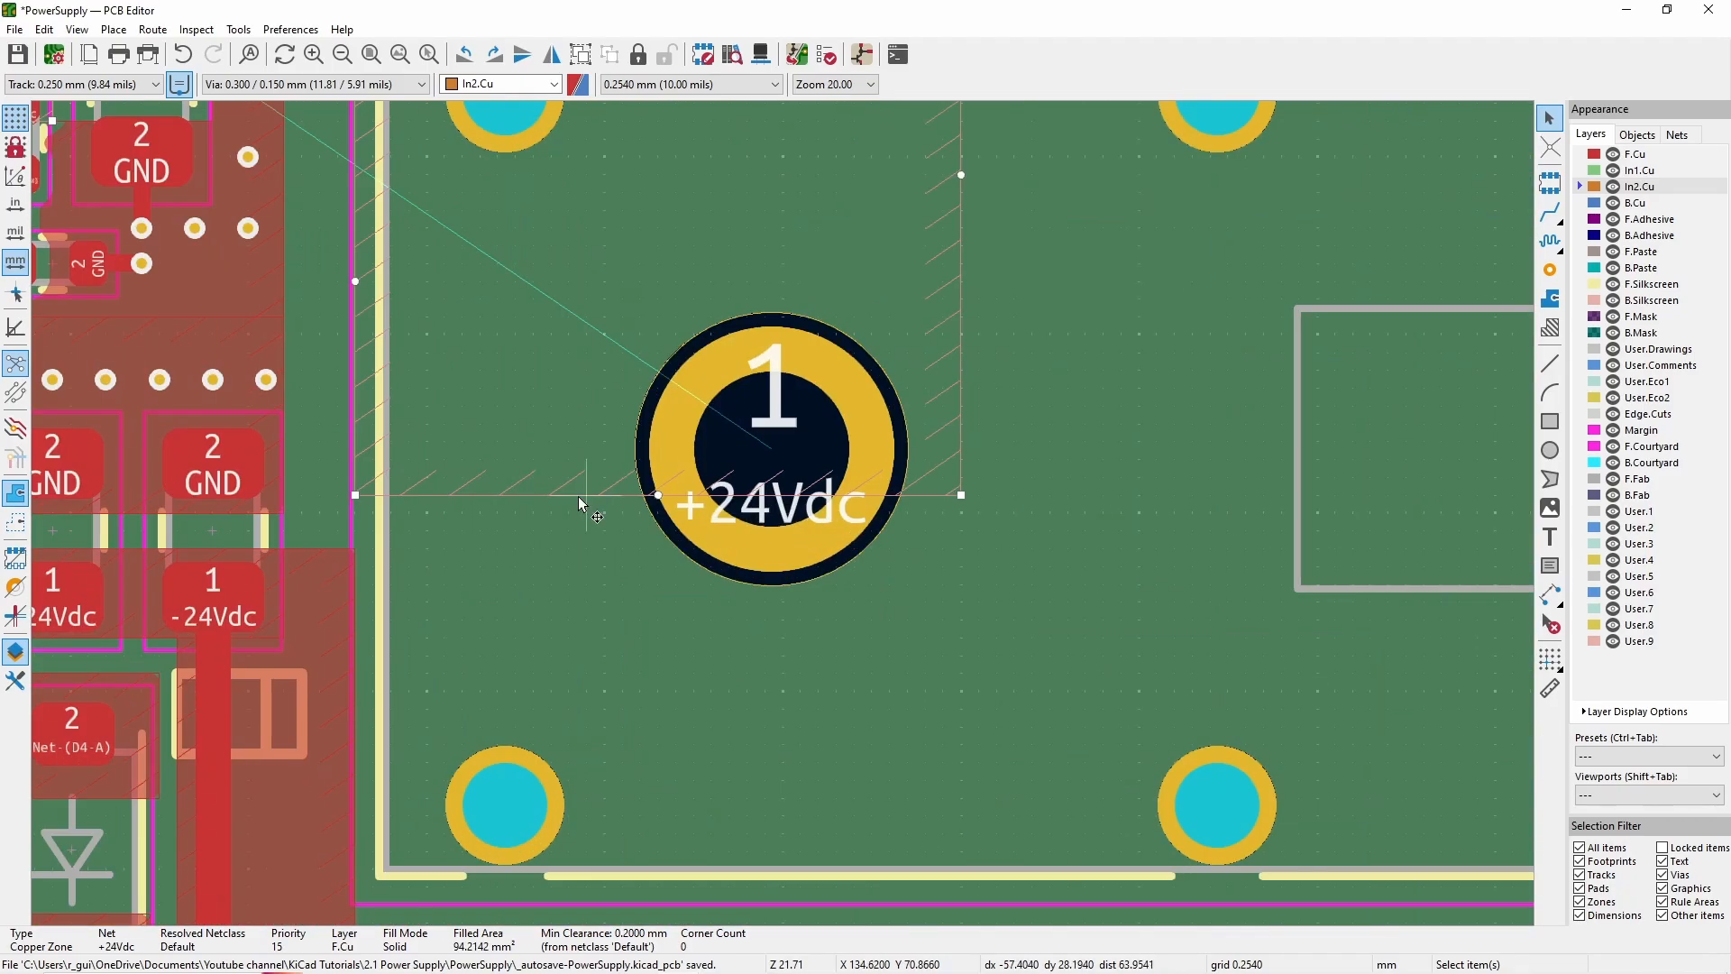
{"action": "left_click_drag", "start_coordinate": [419, 494], "coordinate": [411, 621]}
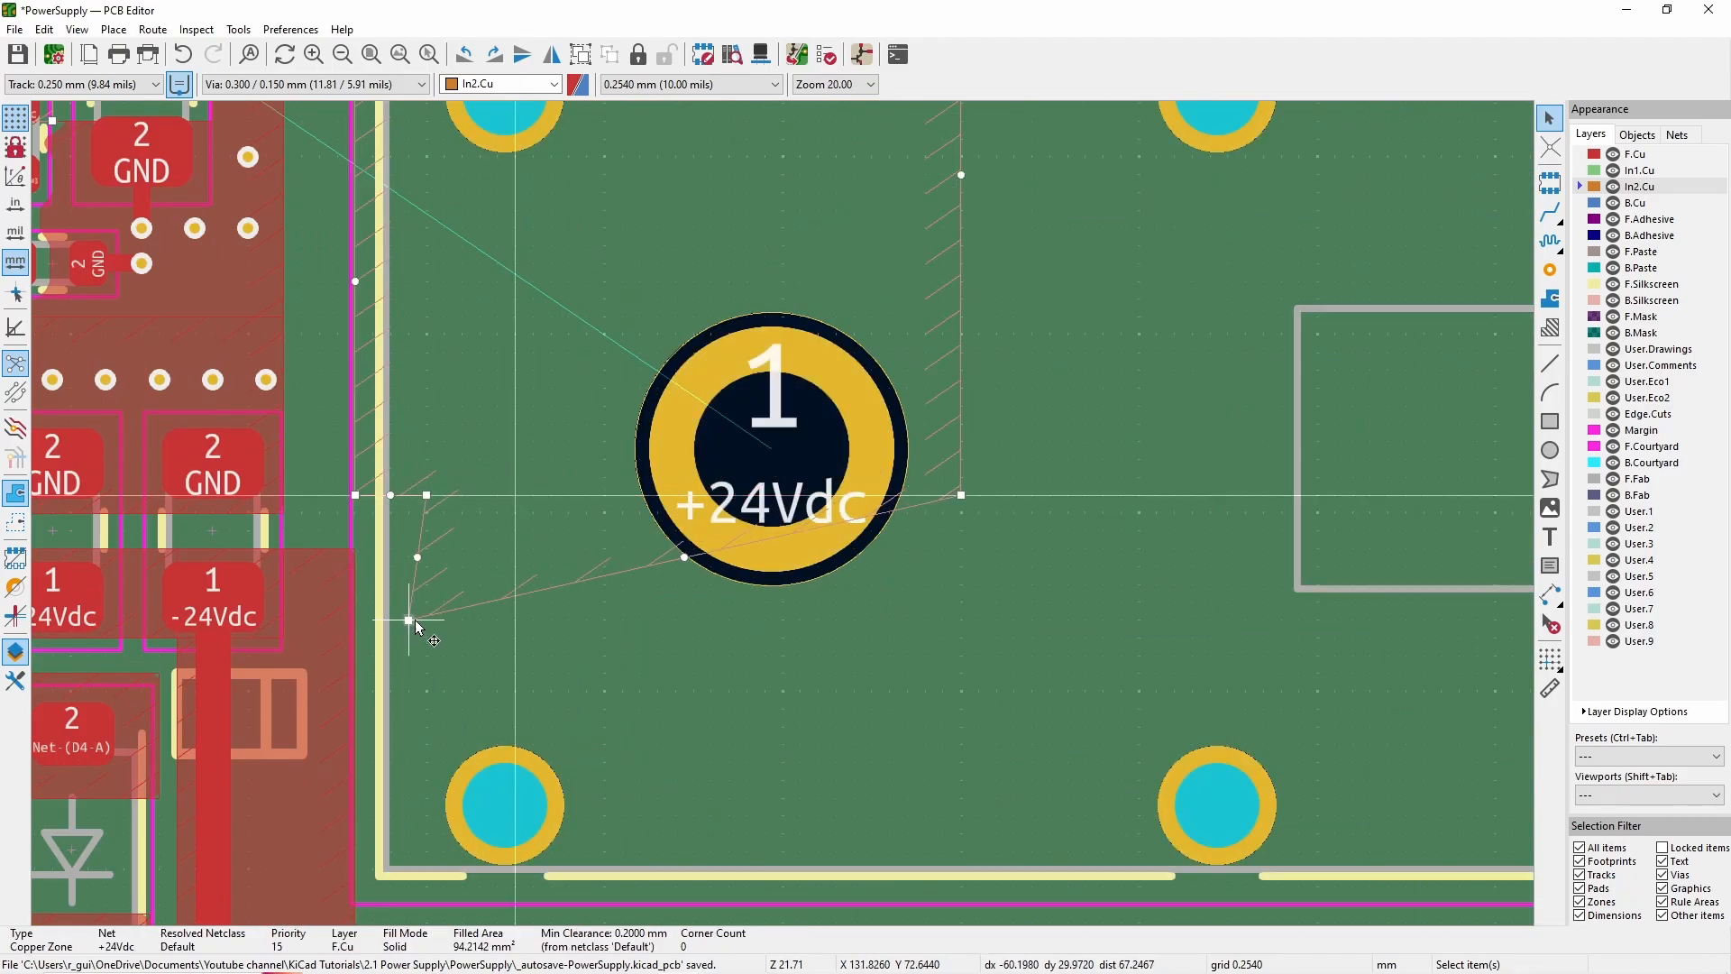
{"action": "left_click_drag", "start_coordinate": [961, 496], "coordinate": [961, 495]}
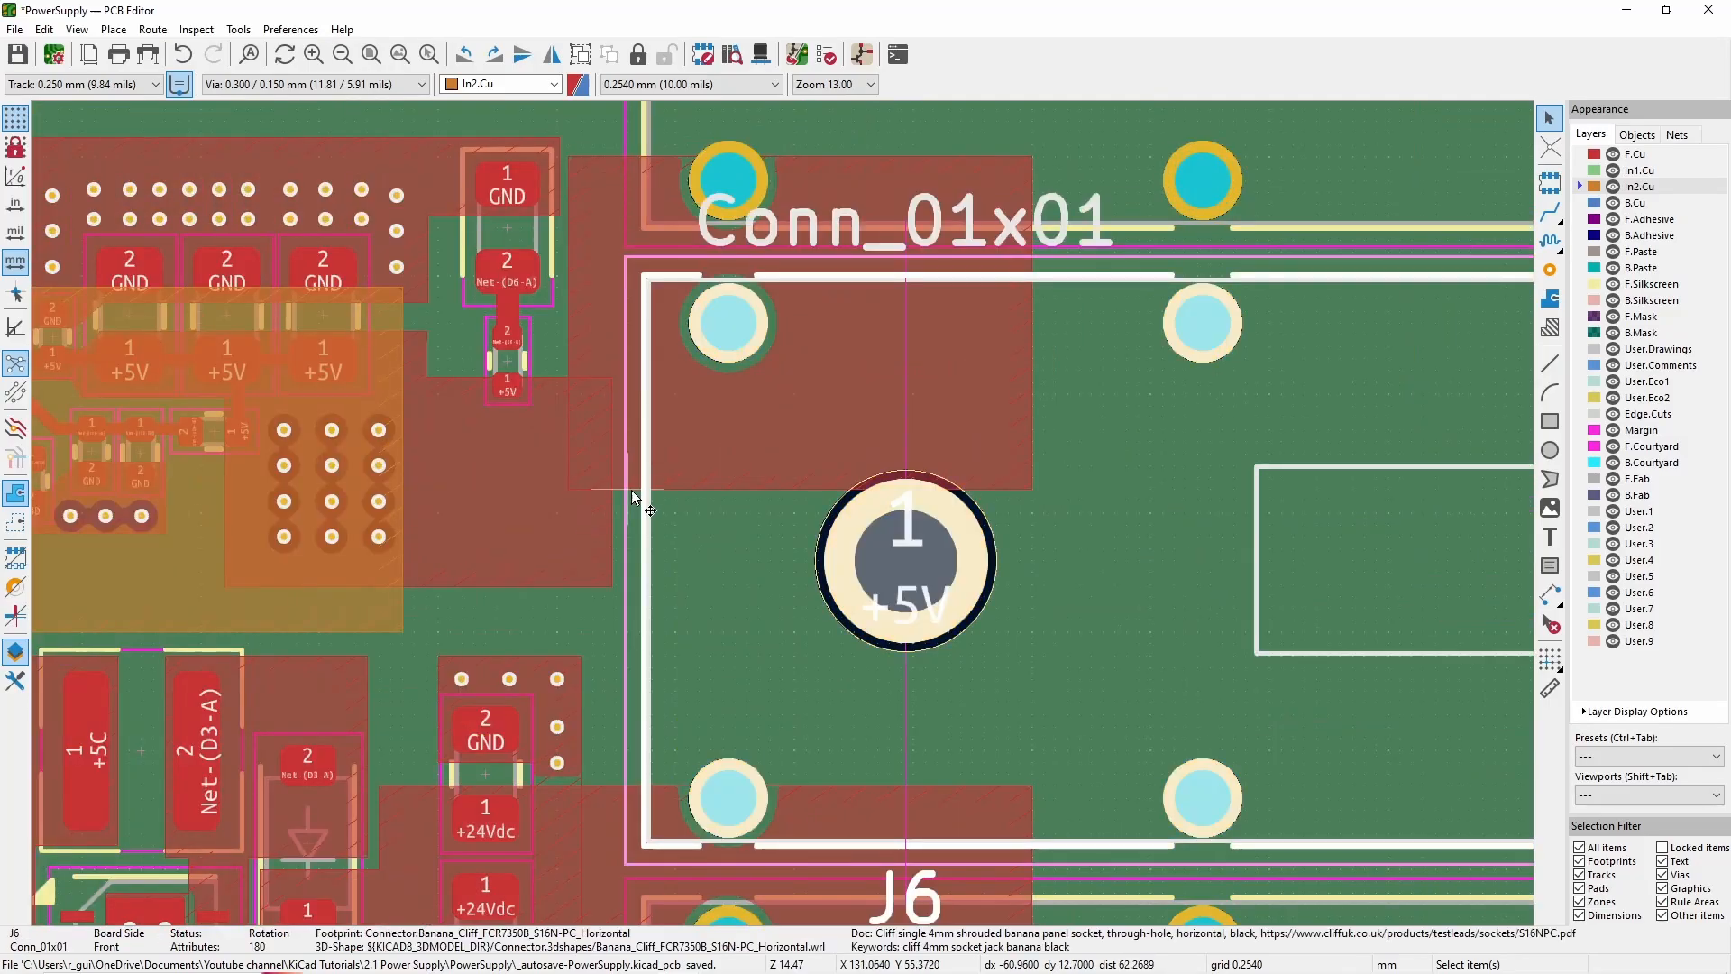
- Move the +5V zone on F.Cu down over J6's pad and refill all zones
{"action": "left_click_drag", "start_coordinate": [631, 490], "coordinate": [631, 712]}
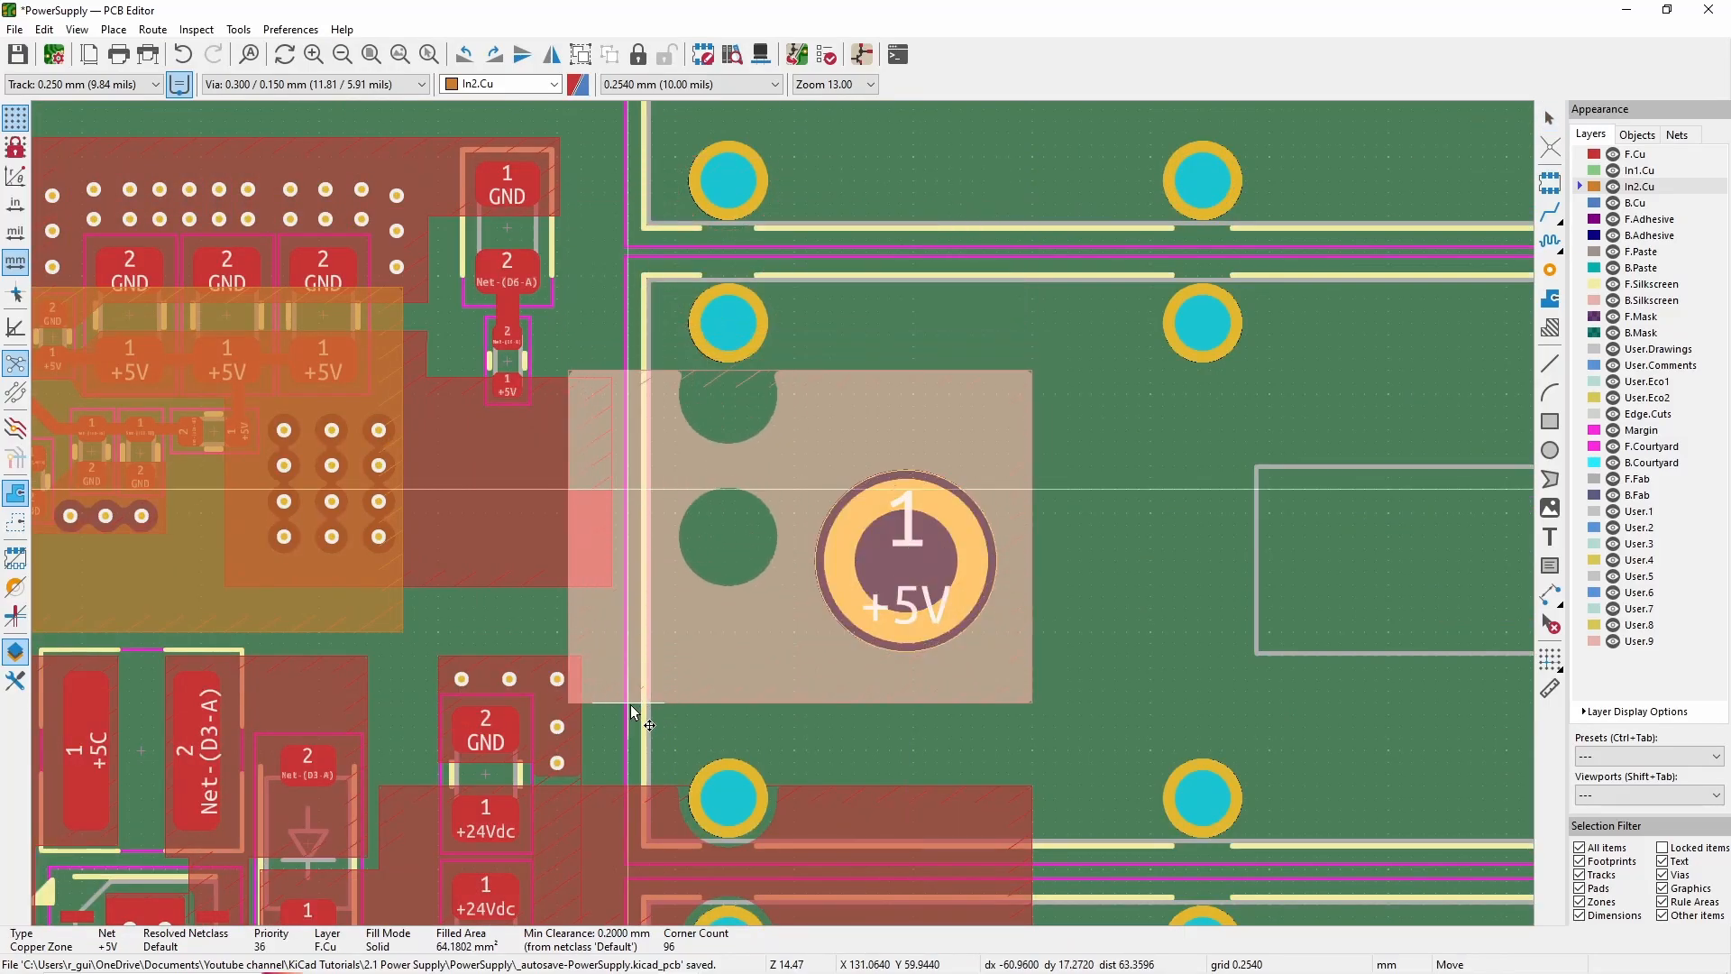
{"action": "key", "text": "b"}
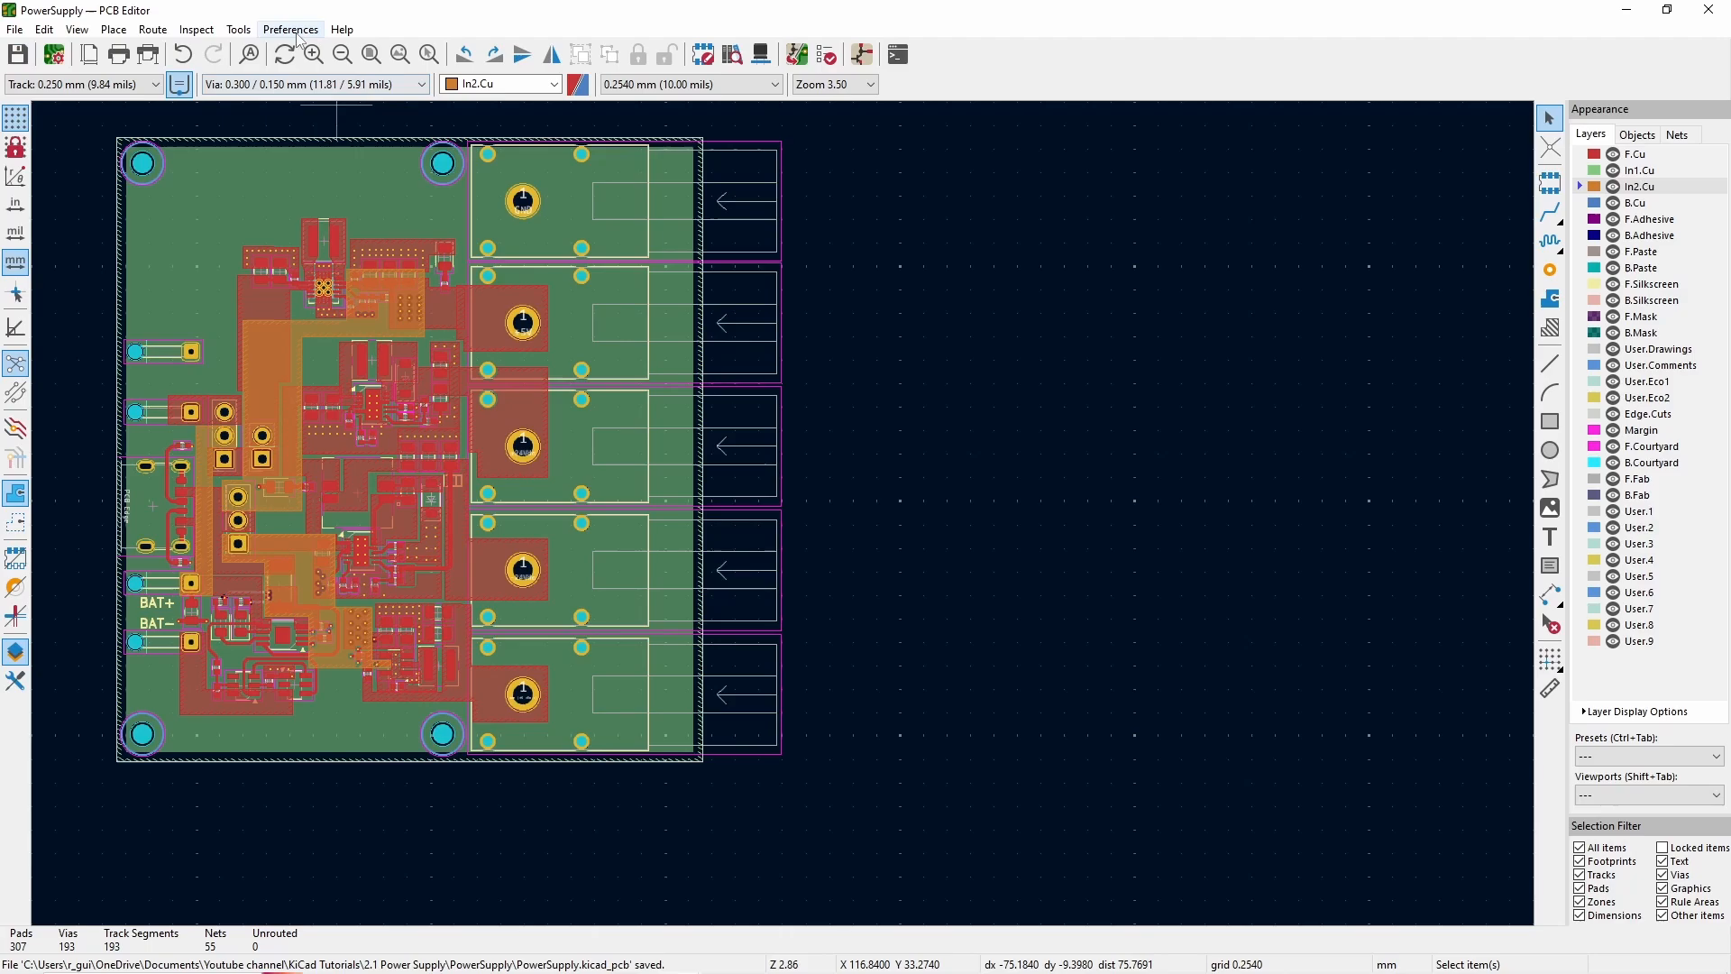
- Run the Design Rules Checker with zone refill and review its ignored tests and unconnected items
{"action": "left_click", "coordinate": [196, 30]}
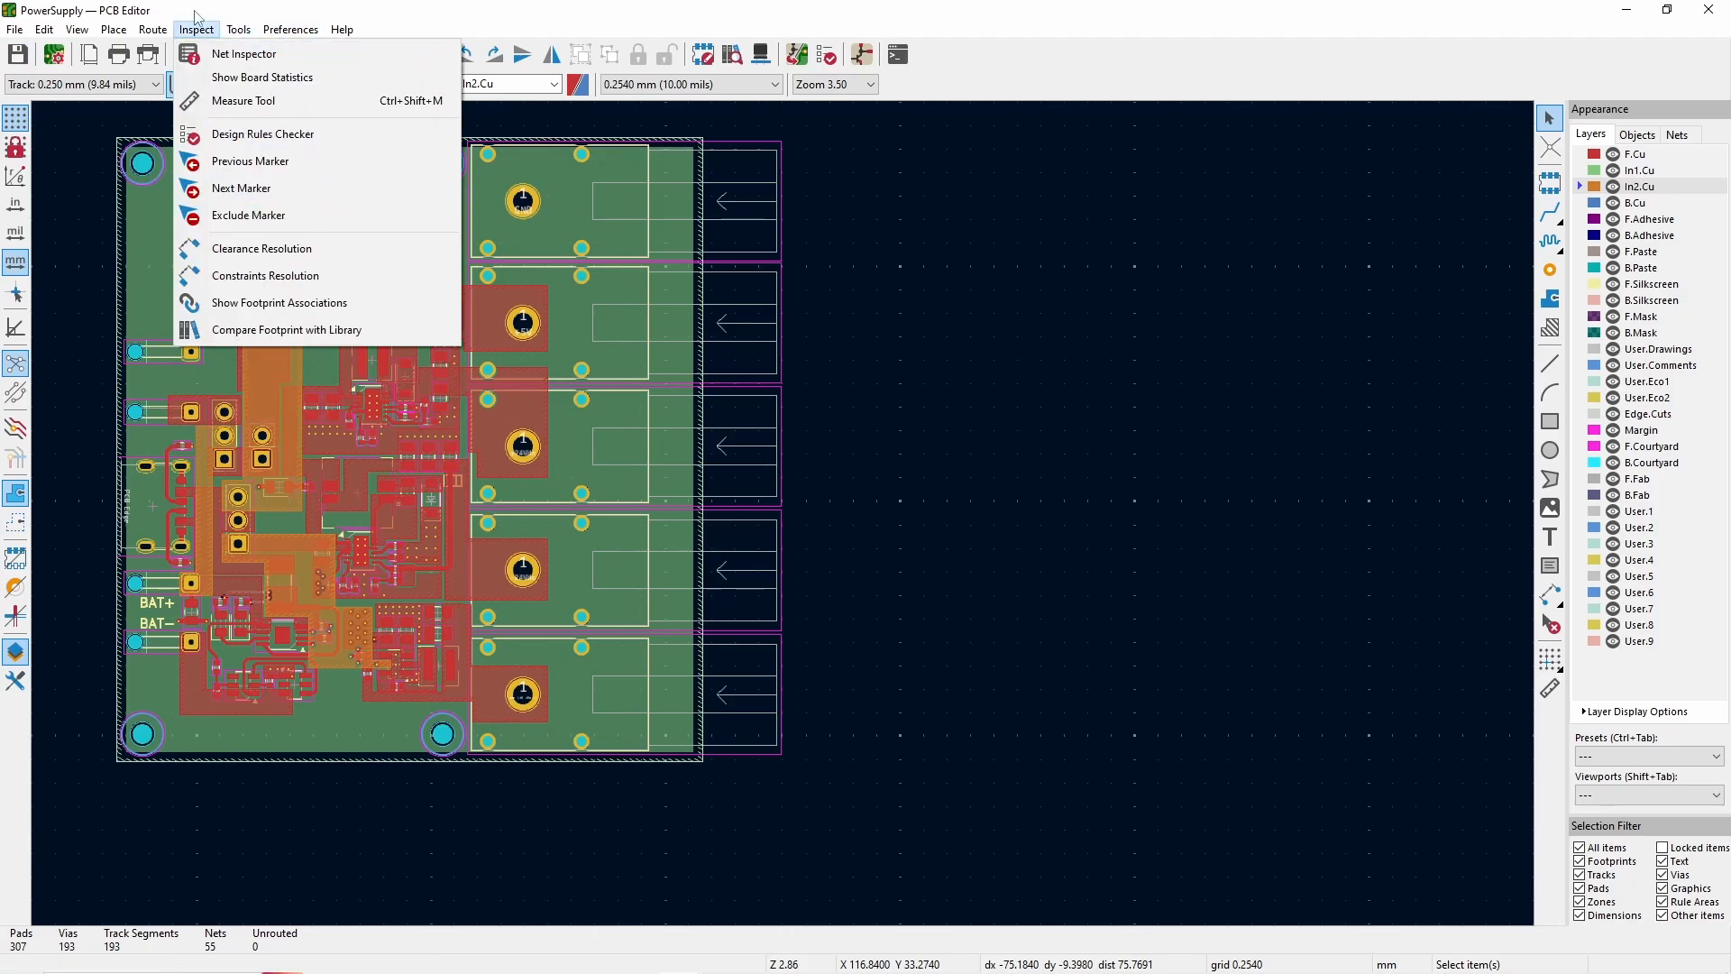
{"action": "mouse_move", "coordinate": [280, 32]}
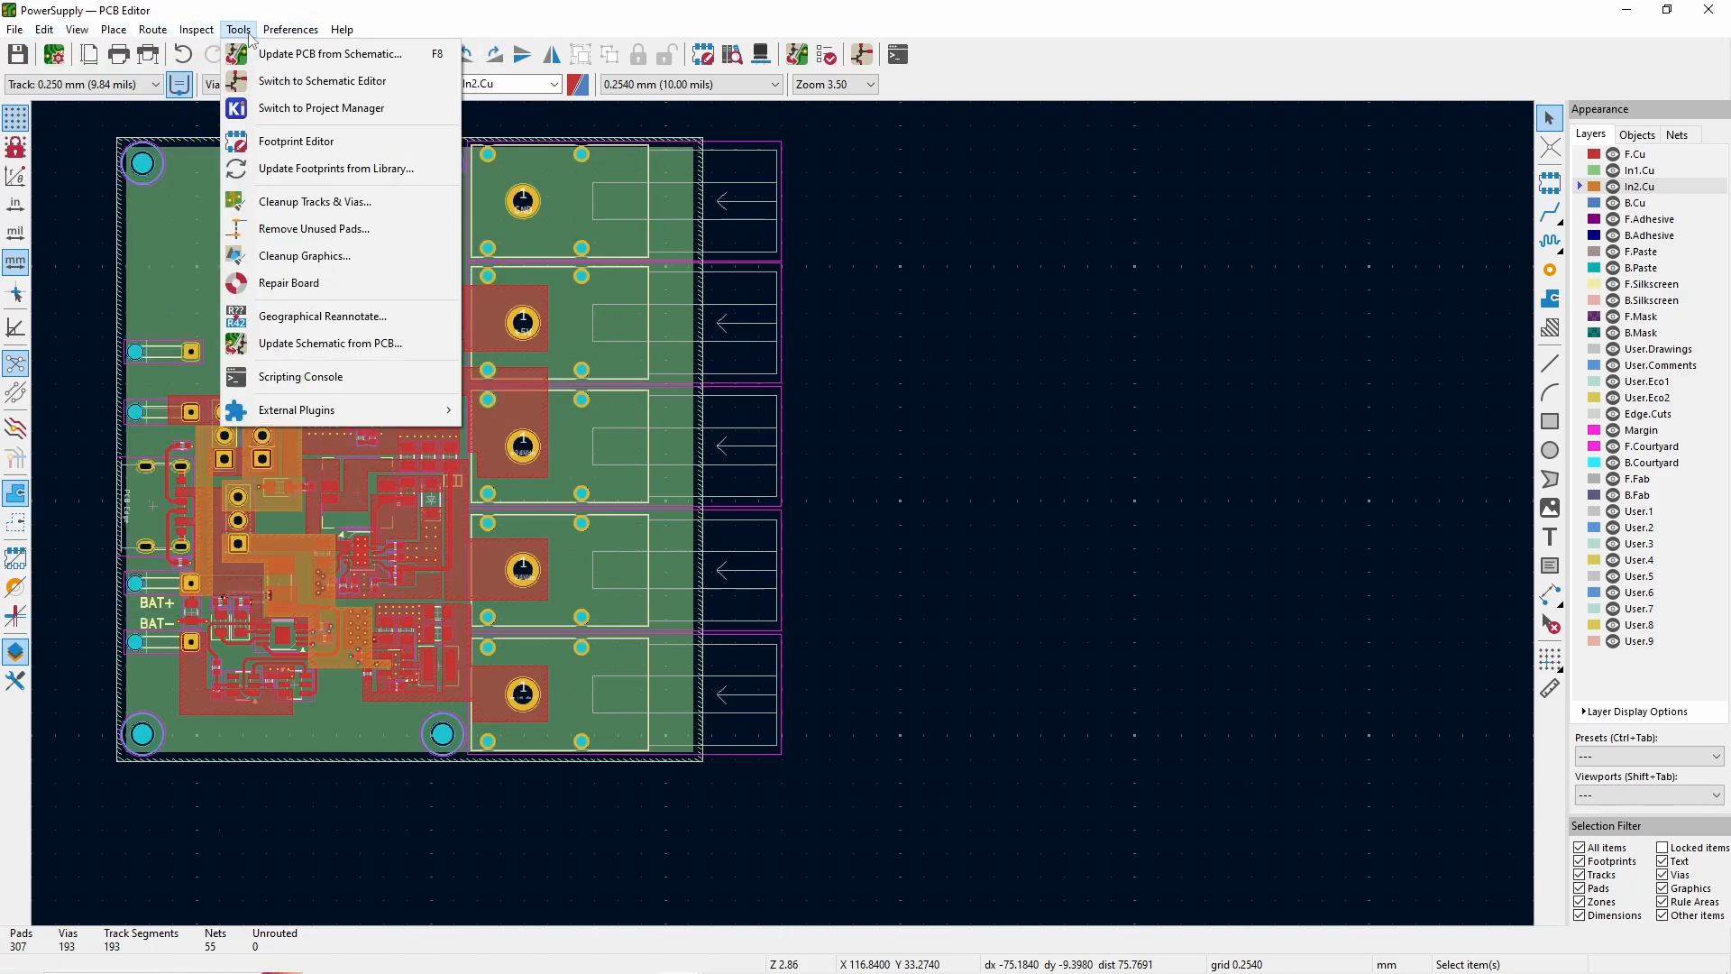
{"action": "mouse_move", "coordinate": [52, 36]}
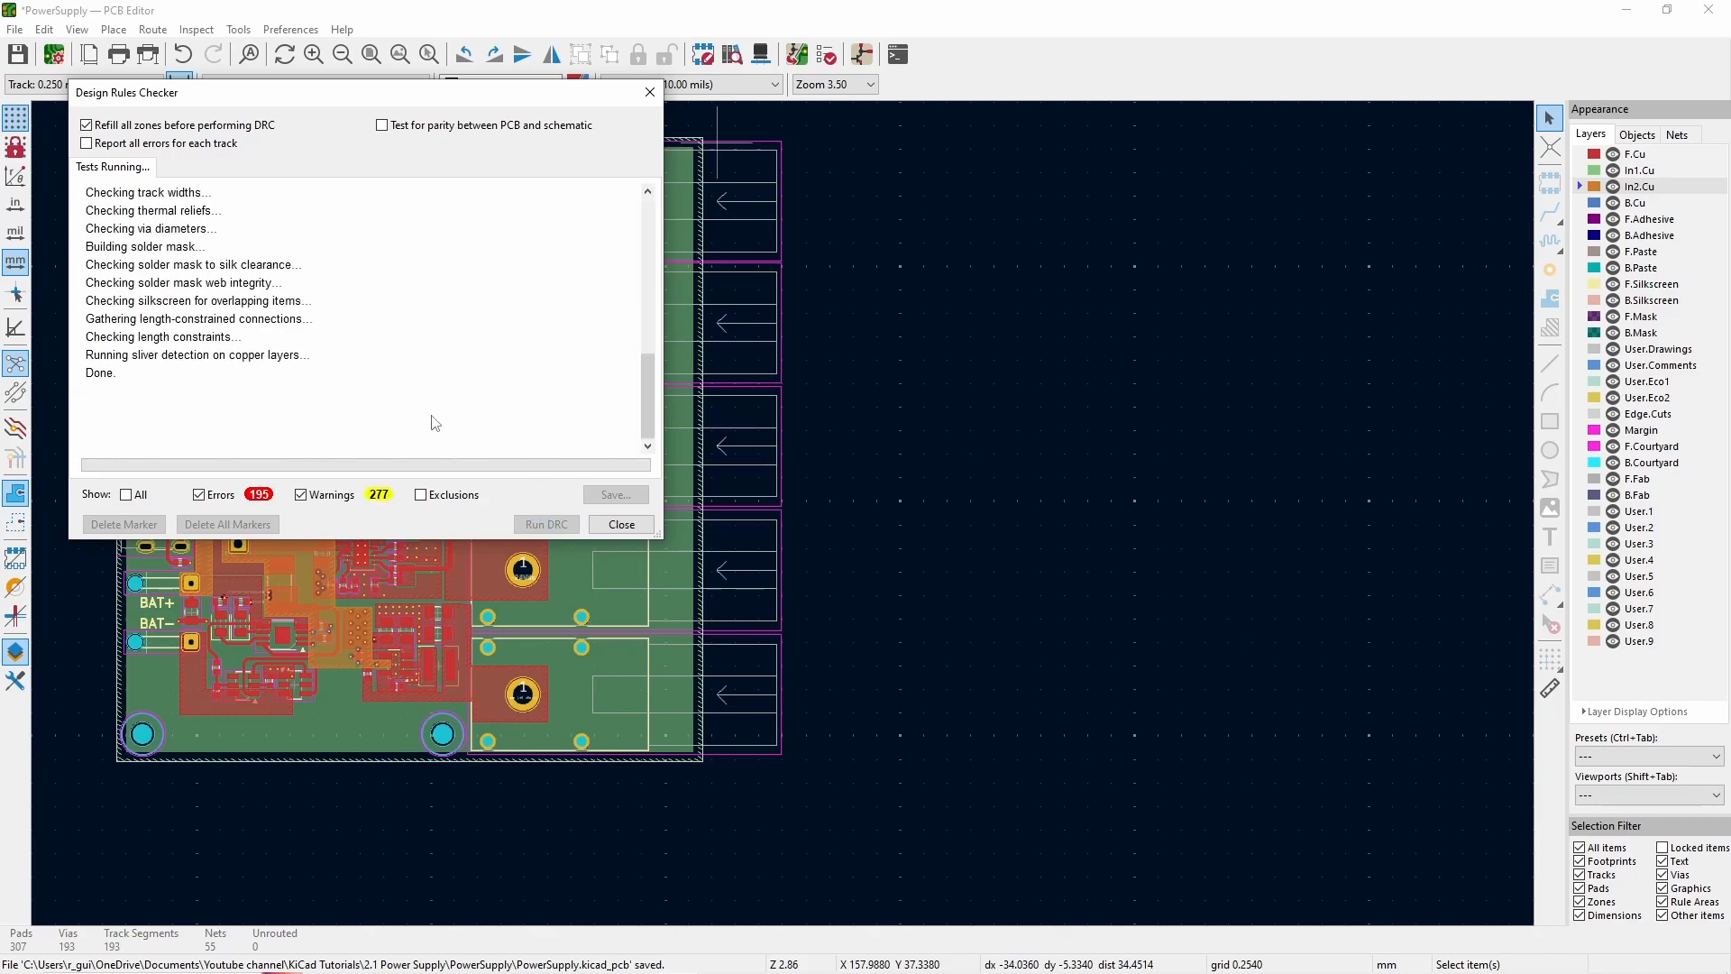
{"action": "left_click", "coordinate": [441, 178]}
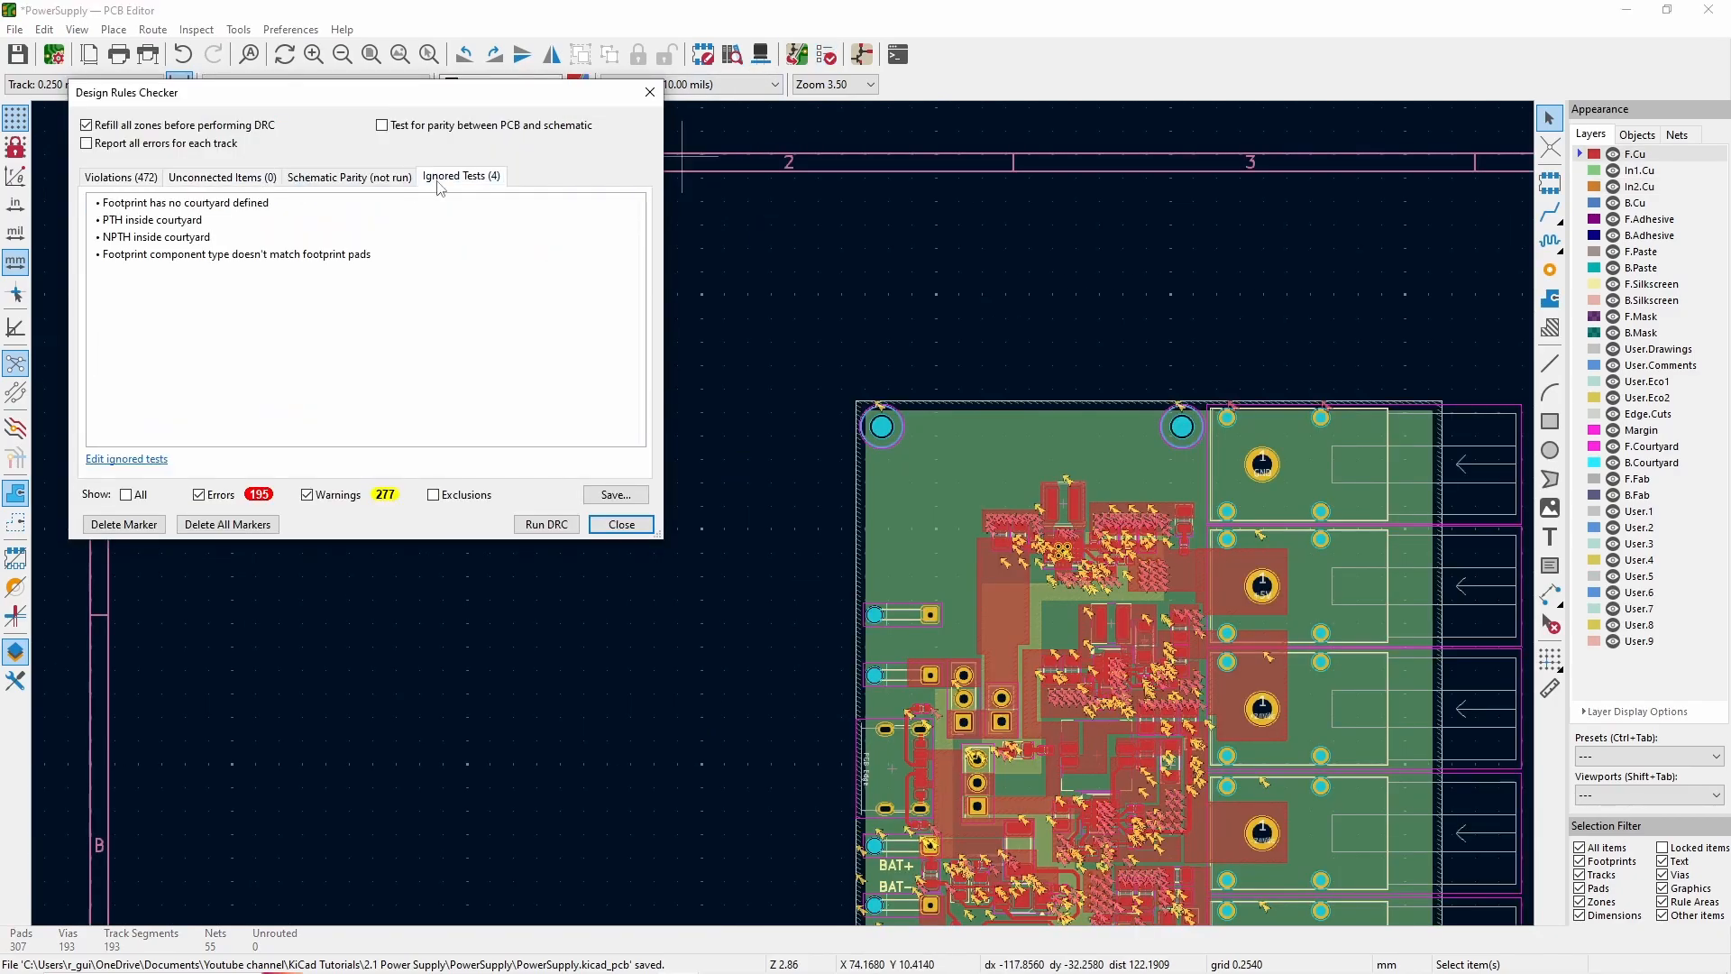
{"action": "left_click", "coordinate": [197, 180]}
{"action": "left_click", "coordinate": [622, 525]}
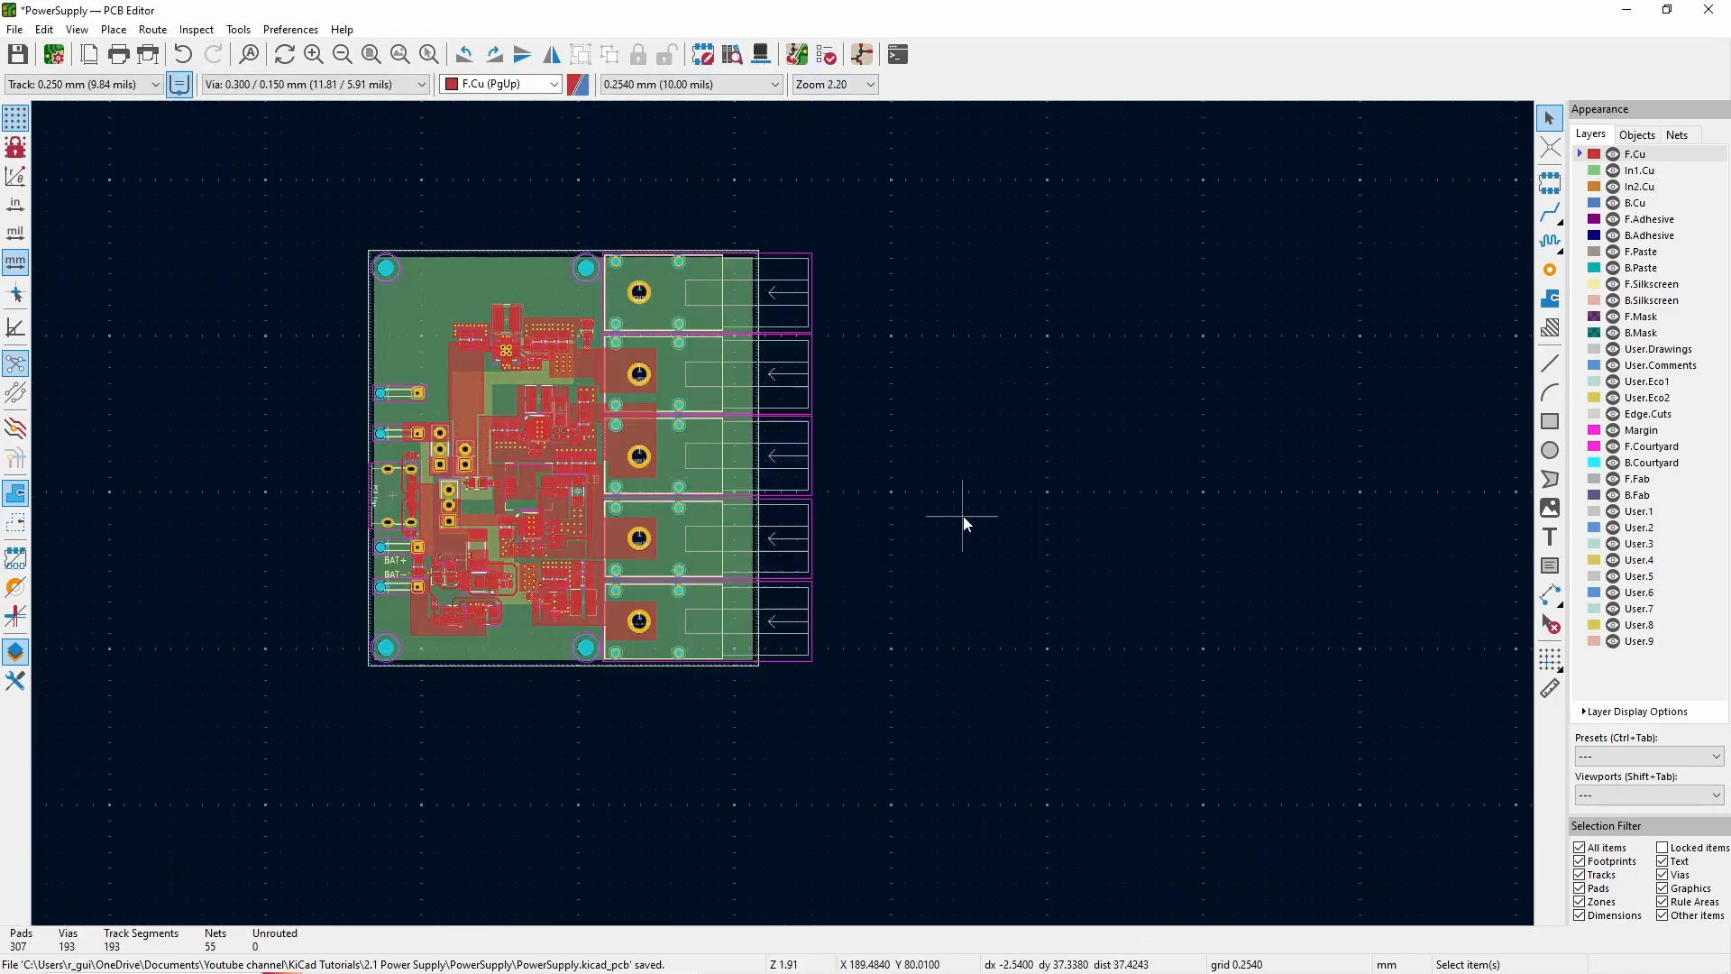
- Draw a 90° arc of about 2.8 mm radius on Edge.Cuts around the upper-left mounting hole, joining the outline's top and left edges
{"action": "scroll", "coordinate": [507, 321], "scroll_direction": "up", "scroll_amount": 8}
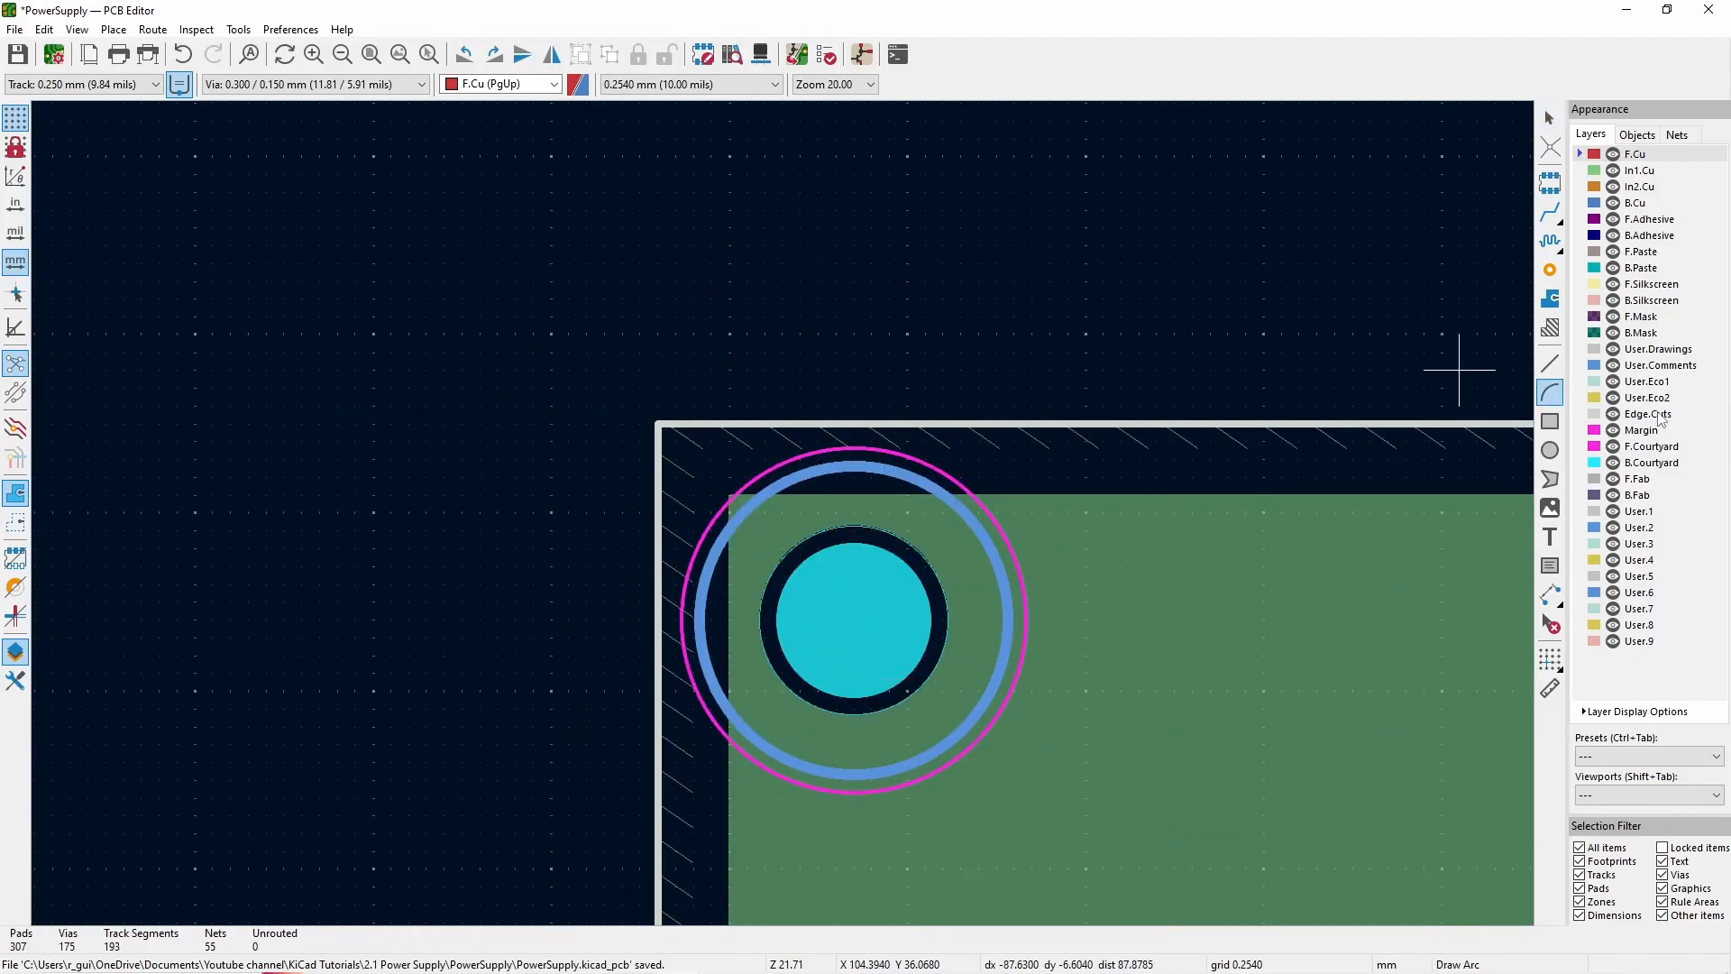
{"action": "left_click", "coordinate": [855, 614]}
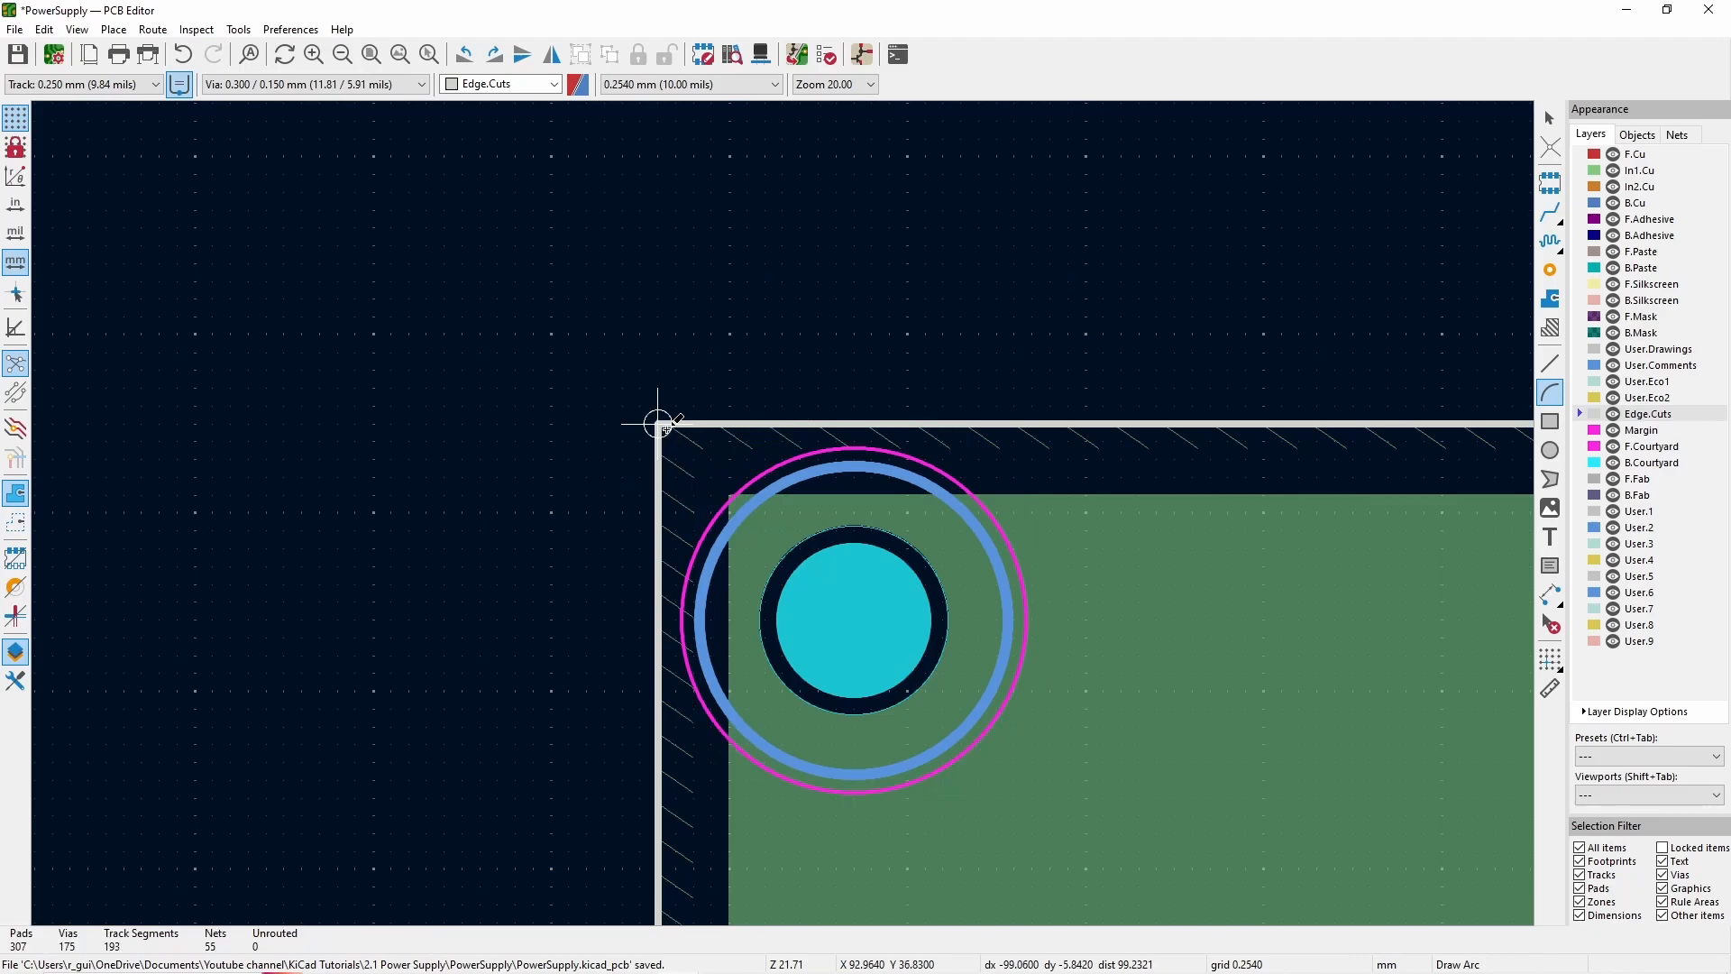
{"action": "left_click", "coordinate": [868, 423]}
{"action": "left_click", "coordinate": [657, 604]}
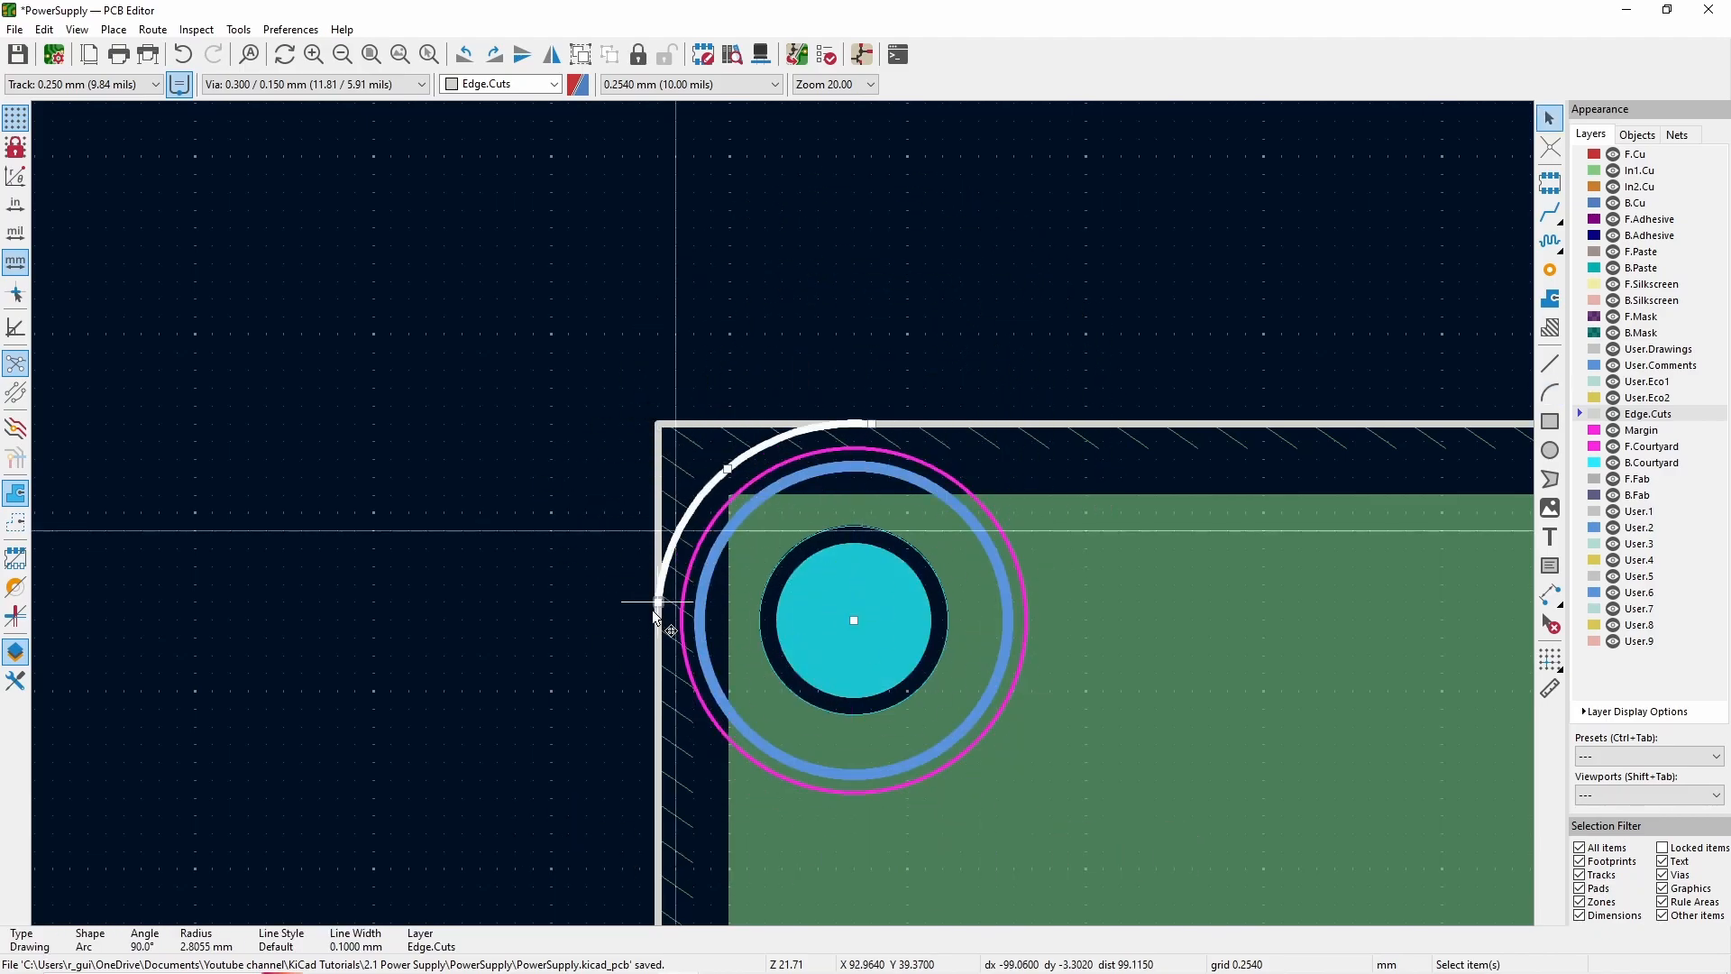
- Adjust the upper-left corner arc to a 2.794 mm radius and snap its ends onto the outline's top and left edges
{"action": "scroll", "coordinate": [872, 440], "scroll_direction": "up", "scroll_amount": 3}
{"action": "left_click_drag", "start_coordinate": [784, 452], "coordinate": [724, 452]}
{"action": "scroll", "coordinate": [723, 453], "scroll_direction": "down", "scroll_amount": 3}
{"action": "scroll", "coordinate": [606, 704], "scroll_direction": "up", "scroll_amount": 3}
{"action": "scroll", "coordinate": [783, 512], "scroll_direction": "down", "scroll_amount": 2}
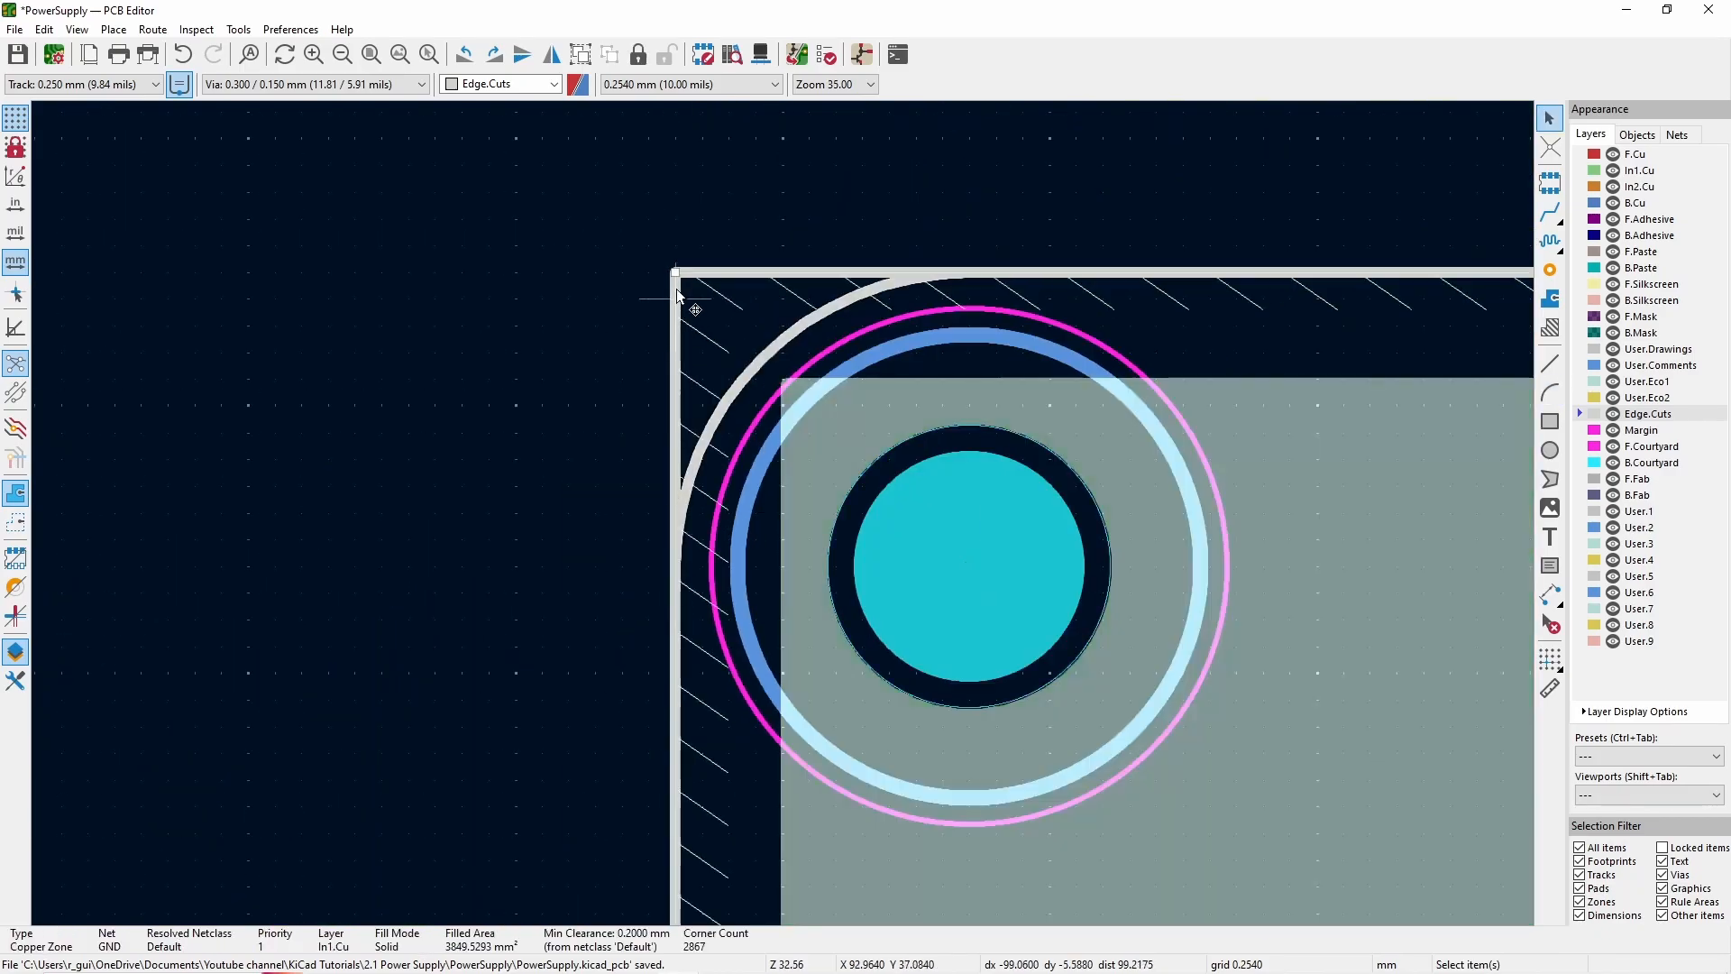
{"action": "double_click", "coordinate": [691, 271]}
{"action": "key", "text": "Return"}
{"action": "scroll", "coordinate": [662, 477], "scroll_direction": "down", "scroll_amount": 2}
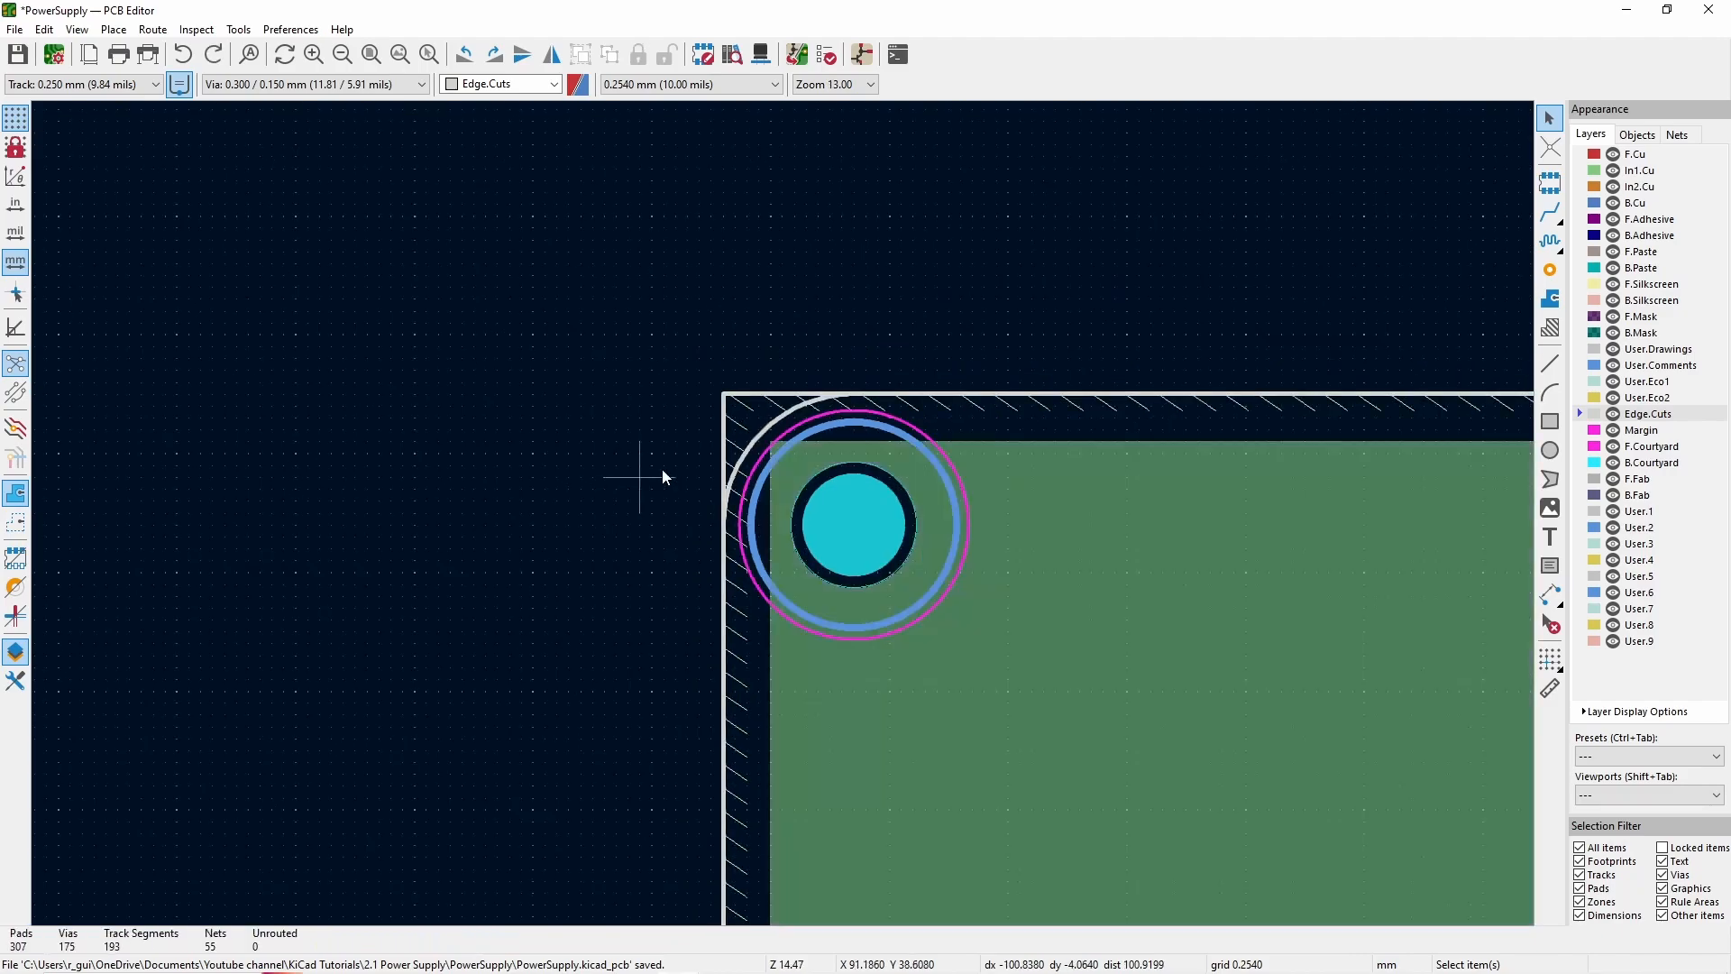
{"action": "key", "text": "e"}
{"action": "key", "text": "Return"}
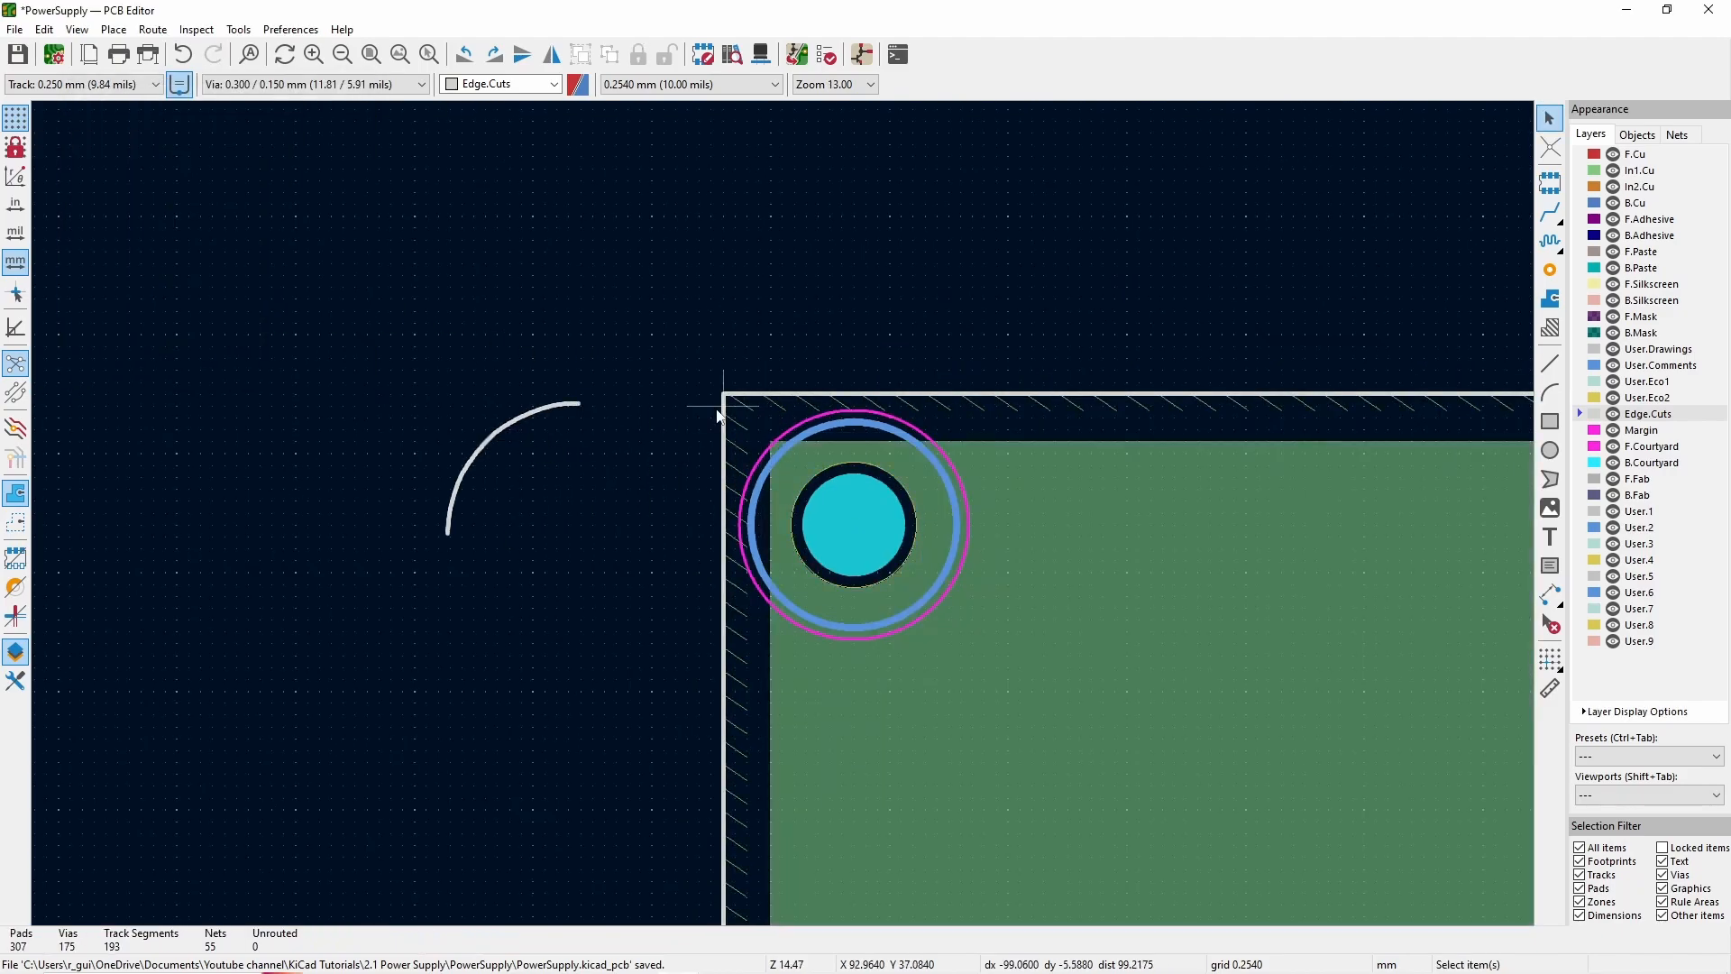
{"action": "left_click_drag", "start_coordinate": [579, 403], "coordinate": [855, 395]}
{"action": "scroll", "coordinate": [724, 394], "scroll_direction": "down", "scroll_amount": 2}
- Copy the corner arc and place a rotated copy at the board's upper-right corner
{"action": "left_click", "coordinate": [819, 514]}
{"action": "key", "text": "ctrl+c"}
{"action": "key", "text": "ctrl+v"}
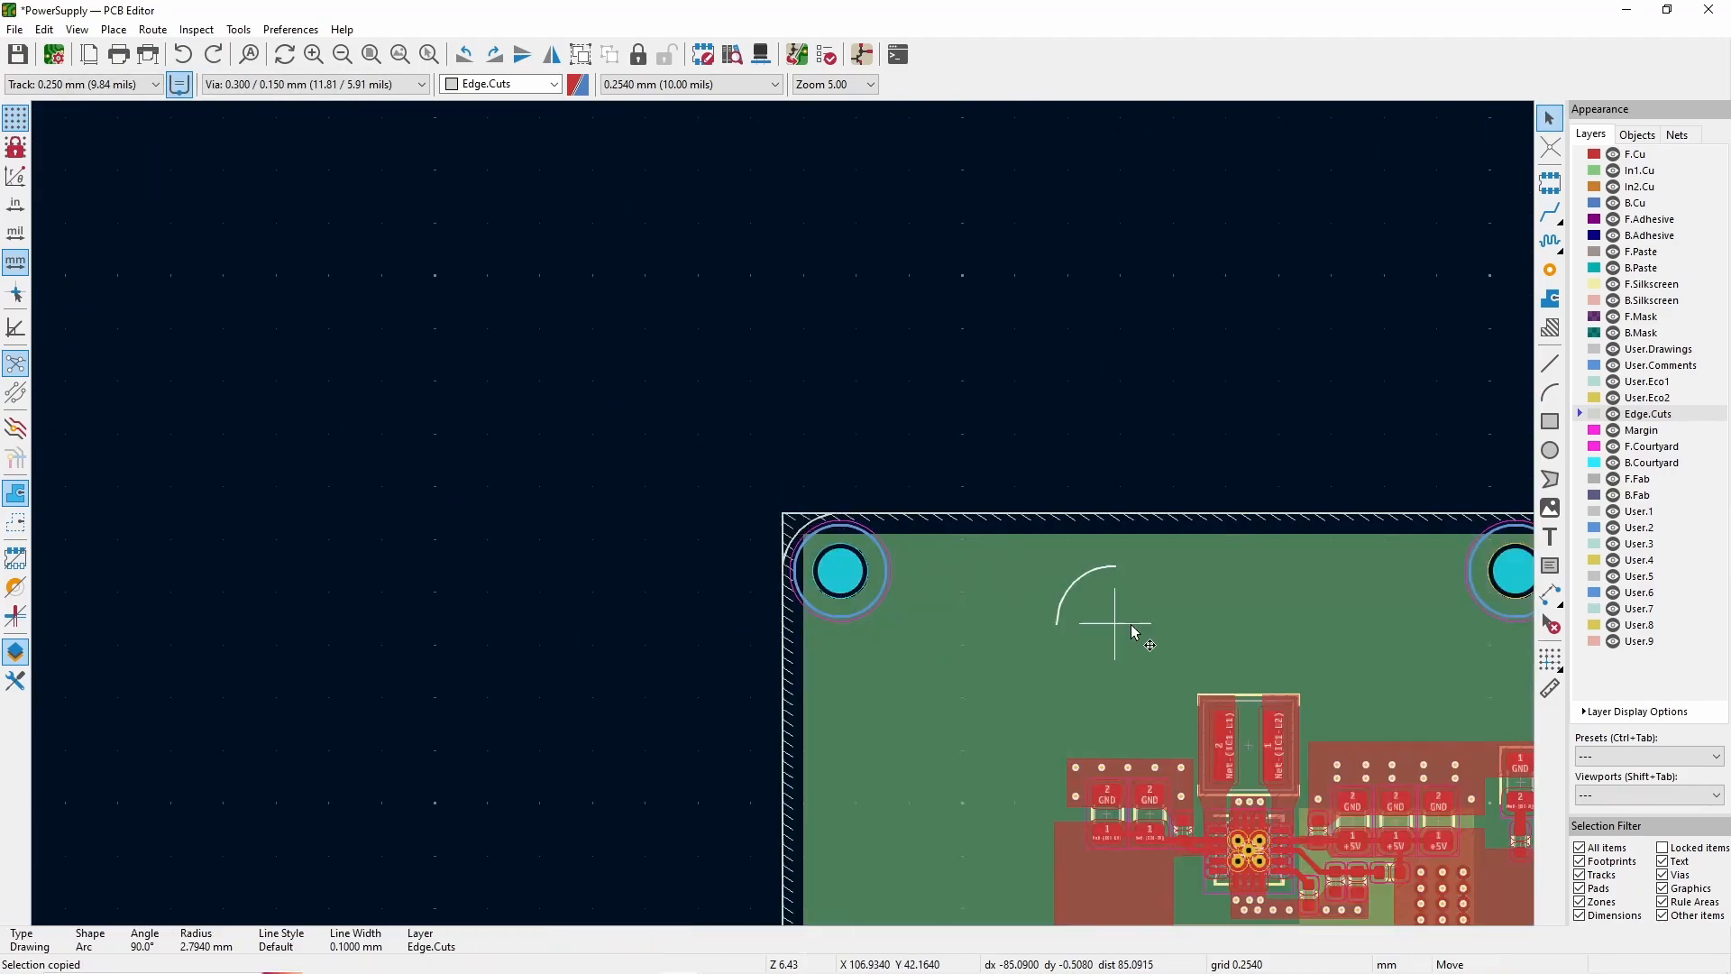
{"action": "scroll", "coordinate": [1117, 618], "scroll_direction": "up", "scroll_amount": 3}
{"action": "key", "text": "r"}
{"action": "key", "text": "r"}
{"action": "key", "text": "r"}
{"action": "left_click", "coordinate": [585, 546]}
- Paste another copy of the arc, rotated 180°, and fit it into the board's lower-right corner
{"action": "scroll", "coordinate": [671, 668], "scroll_direction": "down", "scroll_amount": 1}
{"action": "scroll", "coordinate": [783, 514], "scroll_direction": "down", "scroll_amount": 5}
{"action": "scroll", "coordinate": [767, 909], "scroll_direction": "up", "scroll_amount": 3}
{"action": "key", "text": "ctrl+v"}
{"action": "key", "text": "r"}
{"action": "key", "text": "r"}
{"action": "scroll", "coordinate": [837, 465], "scroll_direction": "up", "scroll_amount": 2}
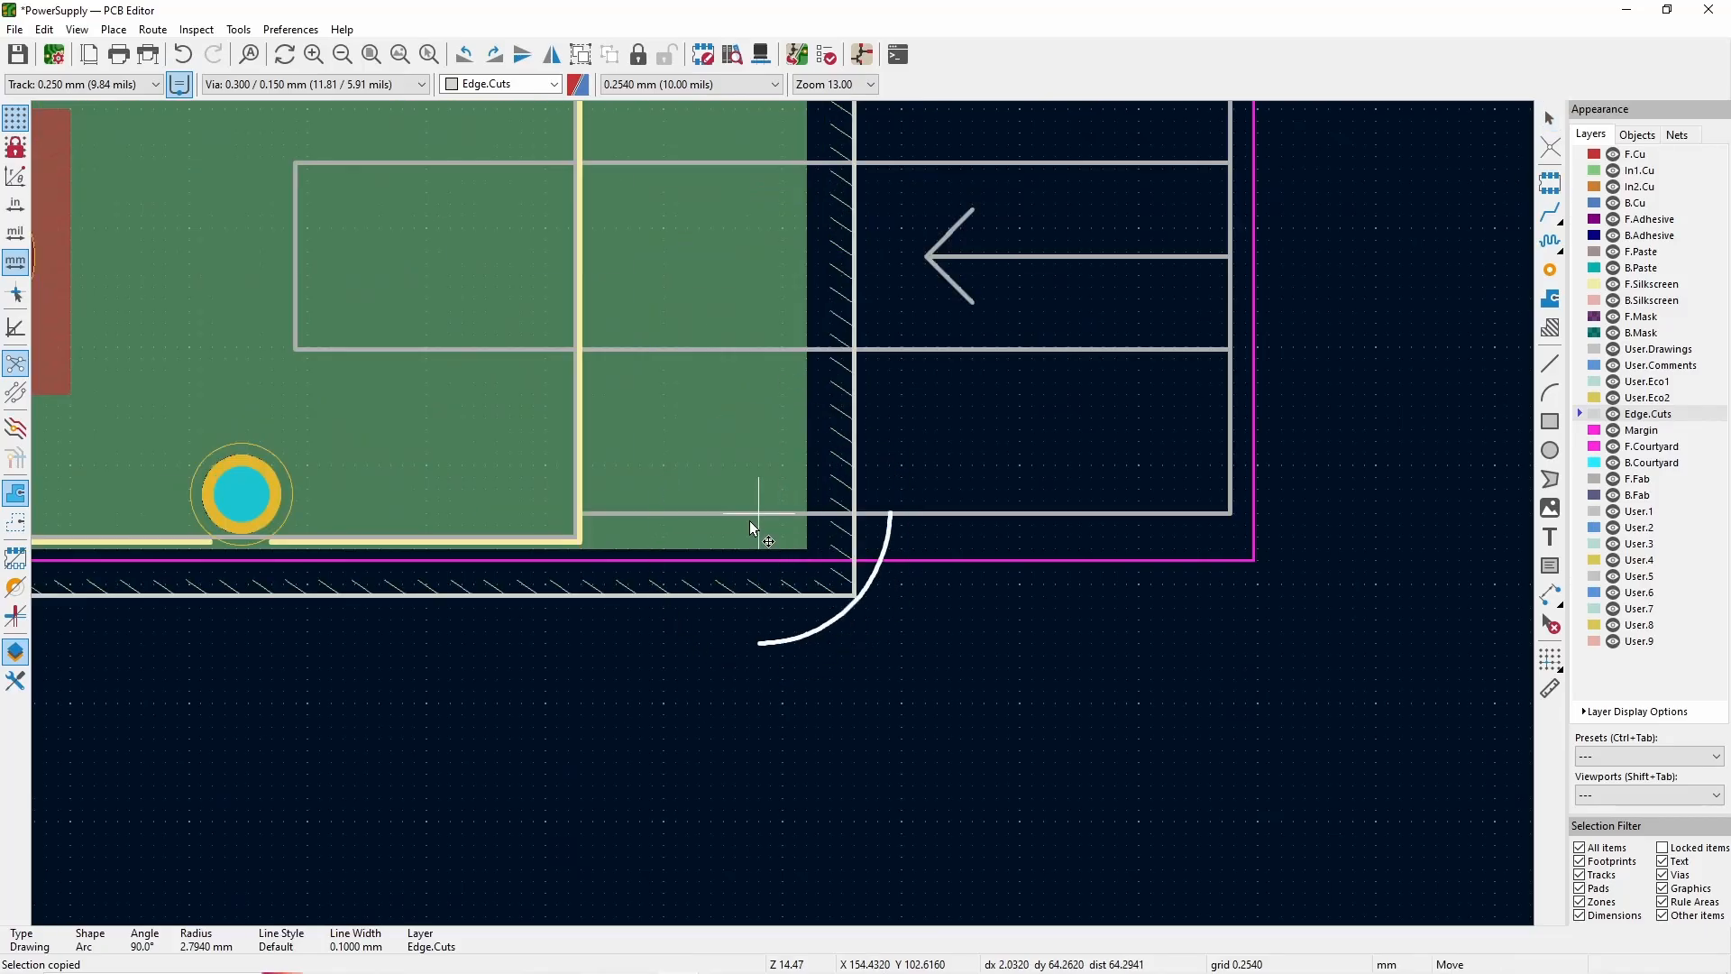
{"action": "left_click", "coordinate": [723, 461]}
- Paste a copy of the arc and fit it into the board's lower-left corner
{"action": "scroll", "coordinate": [782, 514], "scroll_direction": "down", "scroll_amount": 5}
{"action": "scroll", "coordinate": [627, 476], "scroll_direction": "up", "scroll_amount": 3}
{"action": "key", "text": "ctrl+v"}
{"action": "scroll", "coordinate": [981, 667], "scroll_direction": "up", "scroll_amount": 3}
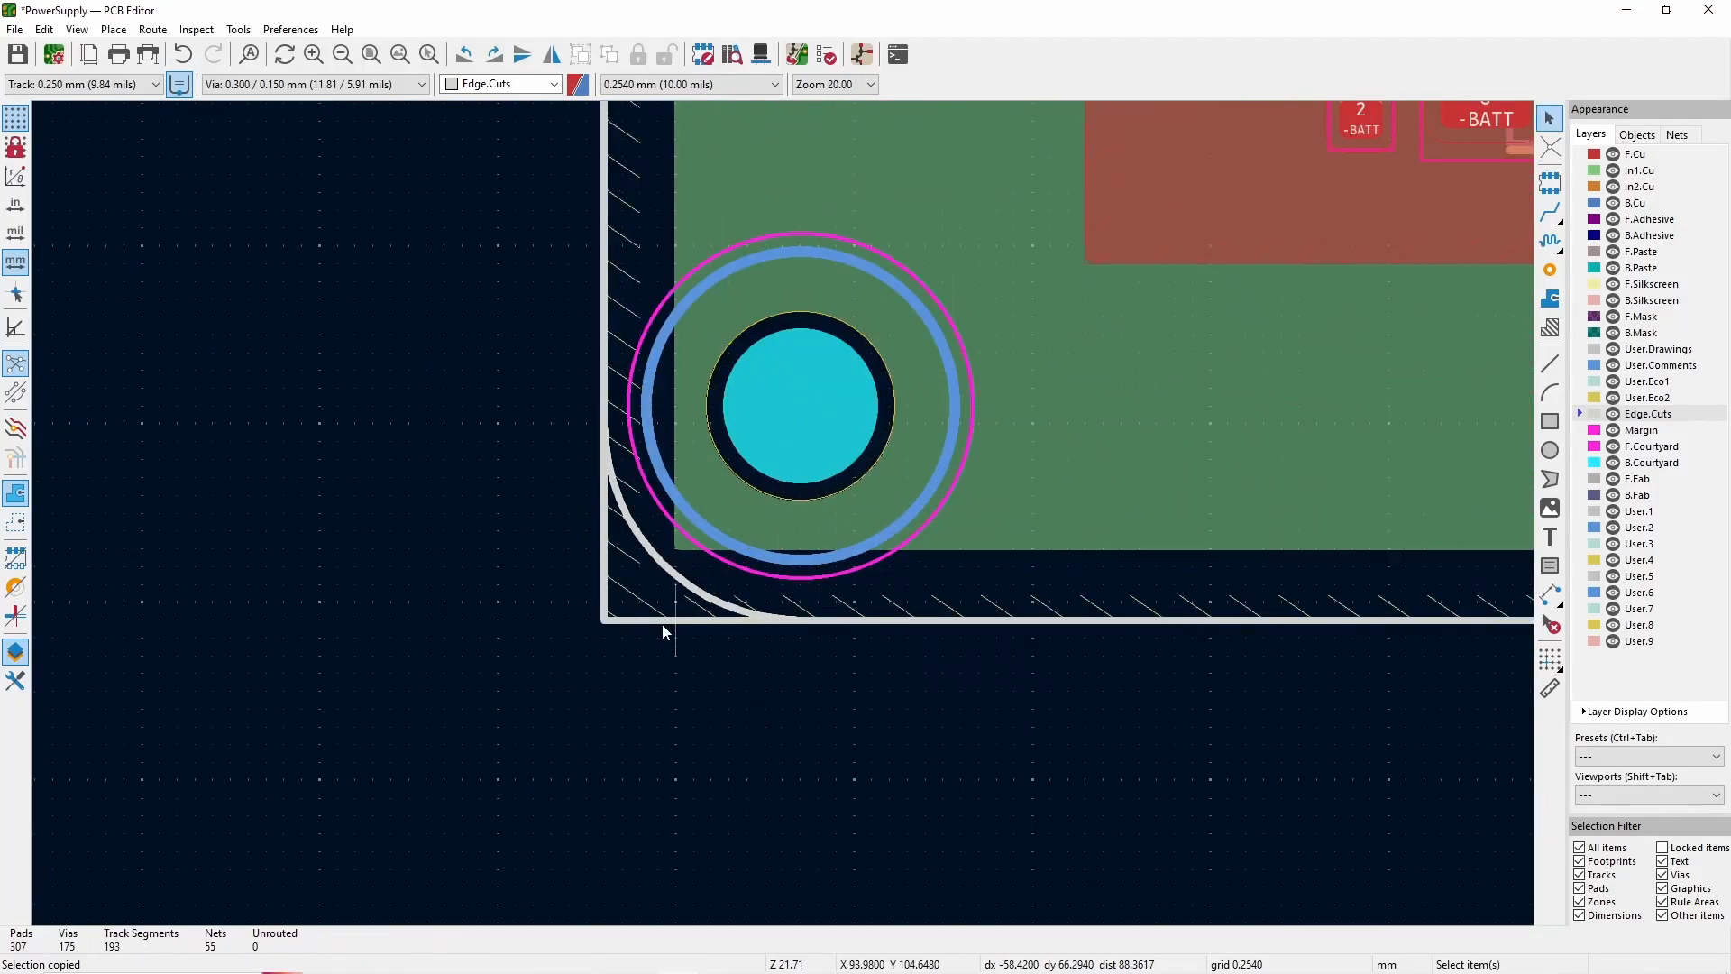
- Delete the square-cornered board outline and draw the left edge line on Edge.Cuts between the two left corner arcs
{"action": "left_click", "coordinate": [631, 623]}
{"action": "key", "text": "Delete"}
{"action": "left_click", "coordinate": [1550, 363]}
{"action": "left_click", "coordinate": [607, 423]}
{"action": "scroll", "coordinate": [642, 317], "scroll_direction": "down", "scroll_amount": 5}
{"action": "scroll", "coordinate": [777, 121], "scroll_direction": "up", "scroll_amount": 5}
{"action": "double_click", "coordinate": [715, 572]}
- Draw the board's top and right edge lines on Edge.Cuts between the ends of the corner arcs
{"action": "scroll", "coordinate": [782, 514], "scroll_direction": "down", "scroll_amount": 5}
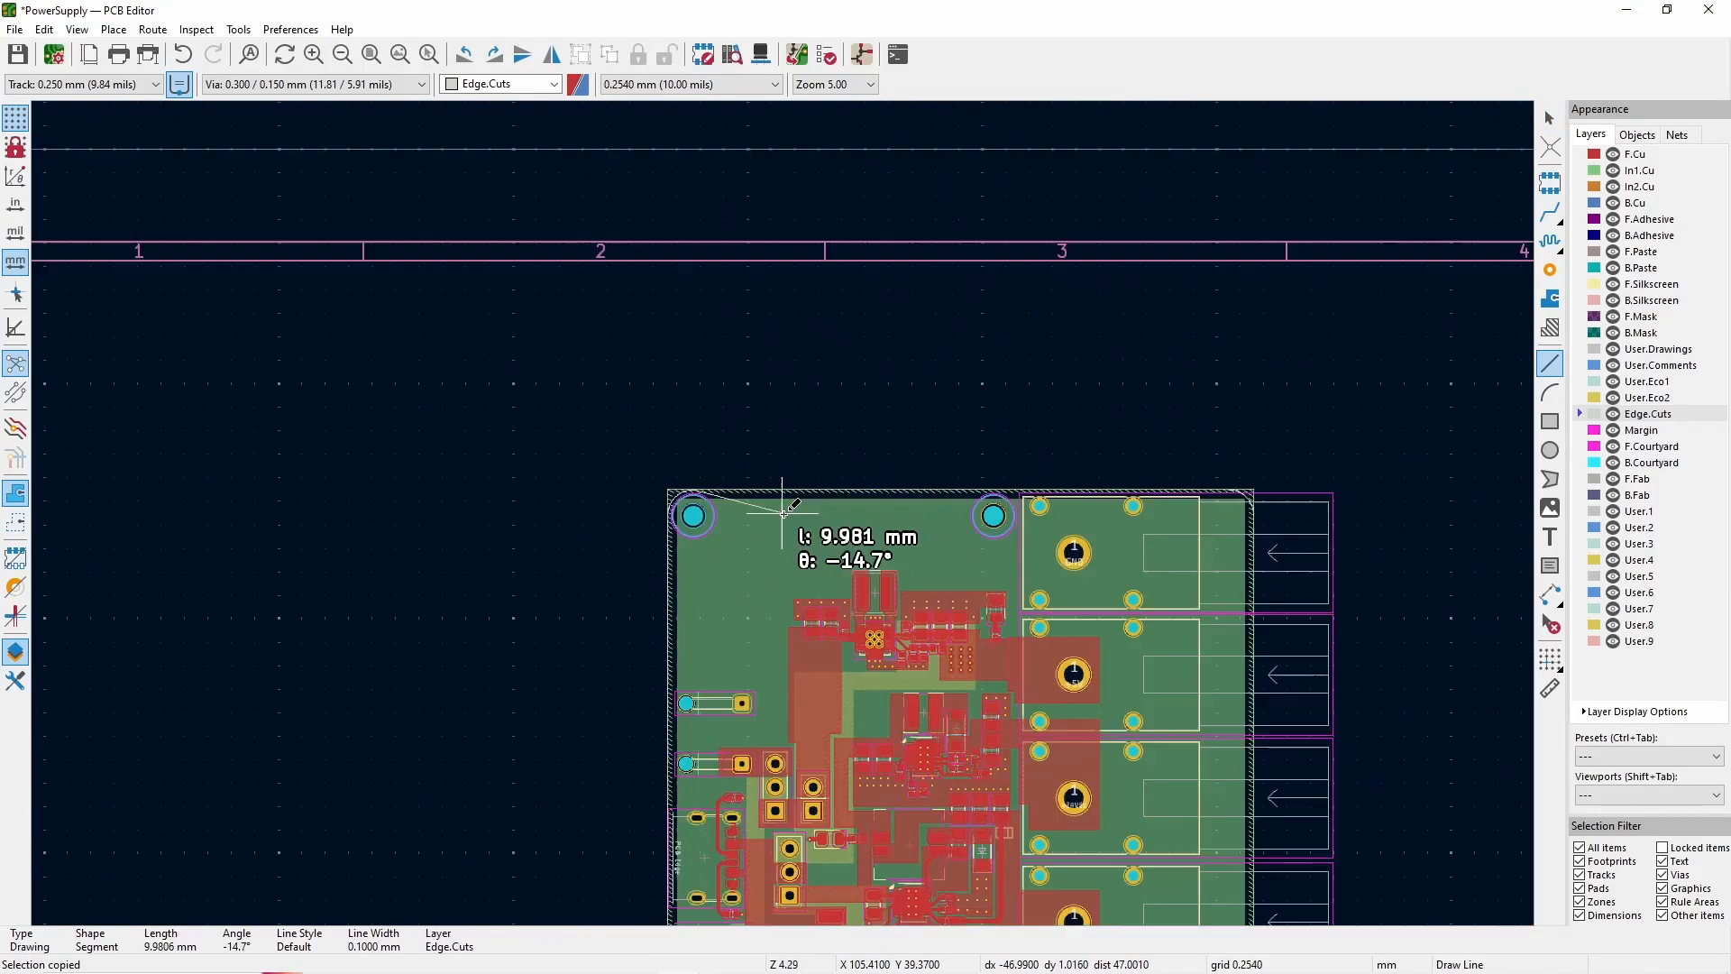
{"action": "scroll", "coordinate": [1221, 494], "scroll_direction": "up", "scroll_amount": 5}
{"action": "double_click", "coordinate": [890, 483]}
{"action": "left_click", "coordinate": [1183, 781]}
{"action": "scroll", "coordinate": [1183, 794], "scroll_direction": "down", "scroll_amount": 5}
{"action": "scroll", "coordinate": [786, 892], "scroll_direction": "up", "scroll_amount": 4}
{"action": "double_click", "coordinate": [665, 649]}
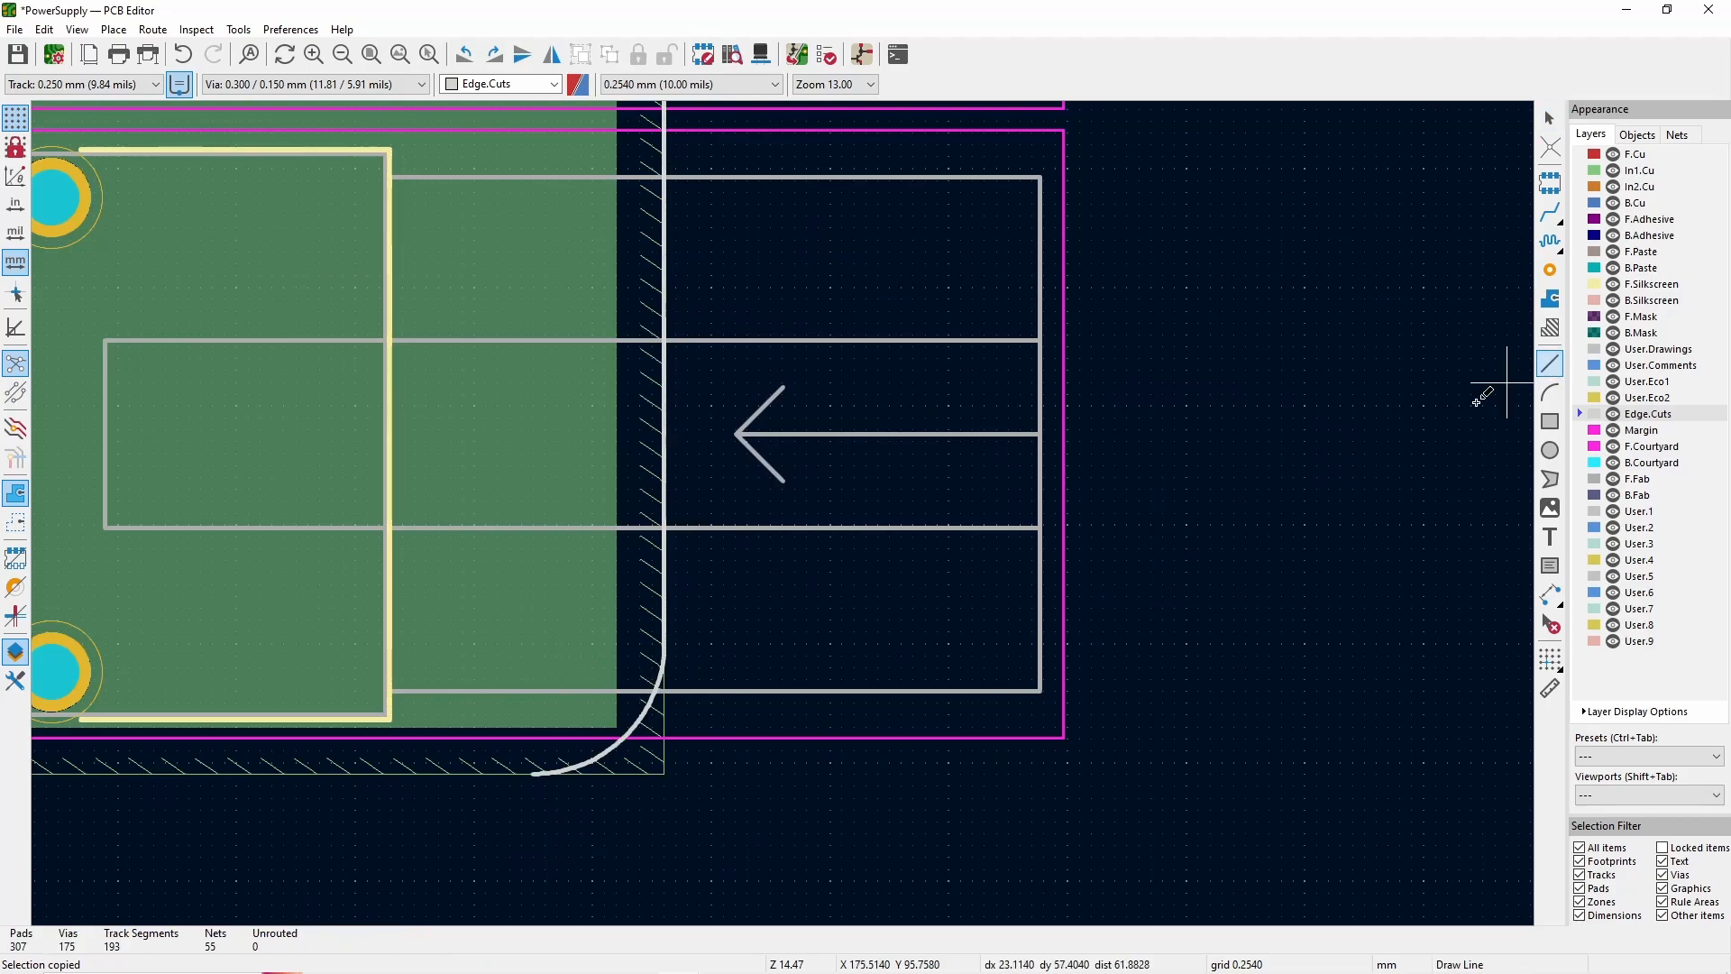
- Close the outline with a bottom edge line on Edge.Cuts between the two lower corner arcs
{"action": "left_click", "coordinate": [533, 773]}
{"action": "scroll", "coordinate": [533, 773], "scroll_direction": "down", "scroll_amount": 5}
{"action": "scroll", "coordinate": [782, 512], "scroll_direction": "up", "scroll_amount": 5}
{"action": "double_click", "coordinate": [326, 463]}
{"action": "key", "text": "Escape"}
- Refill all zones and inspect the rounded board in the 3D viewer
{"action": "scroll", "coordinate": [783, 514], "scroll_direction": "down", "scroll_amount": 1}
{"action": "key", "text": "b"}
{"action": "scroll", "coordinate": [1031, 543], "scroll_direction": "down", "scroll_amount": 5}
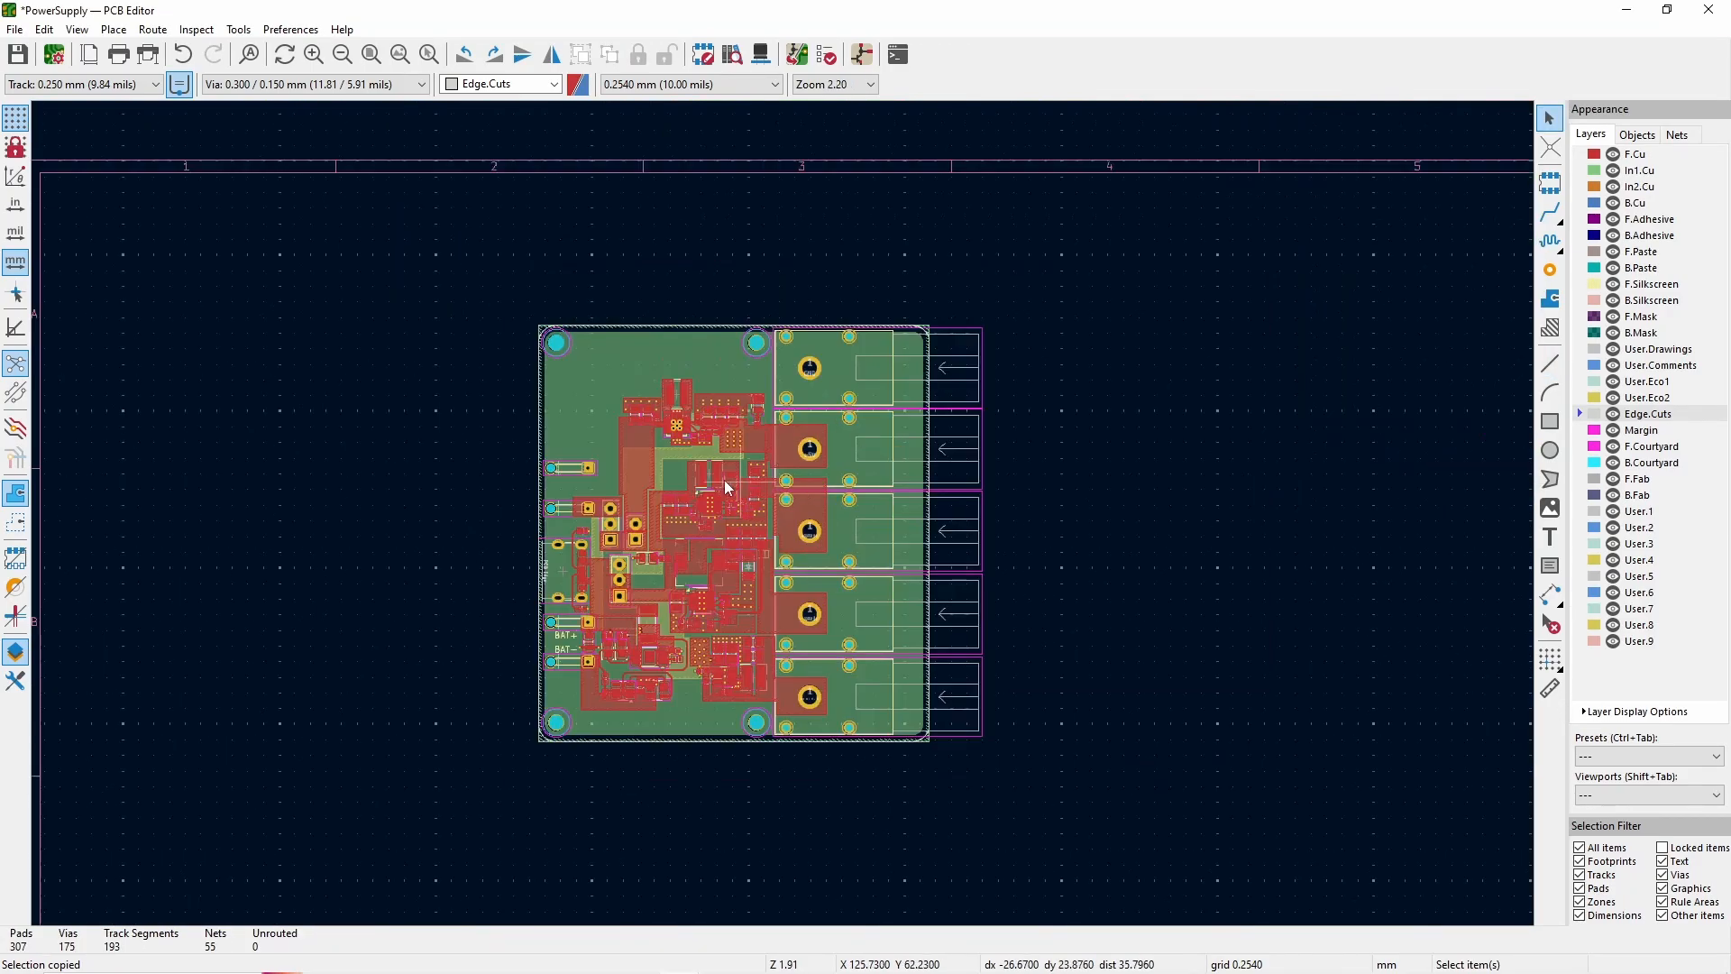
{"action": "key", "text": "alt+3"}
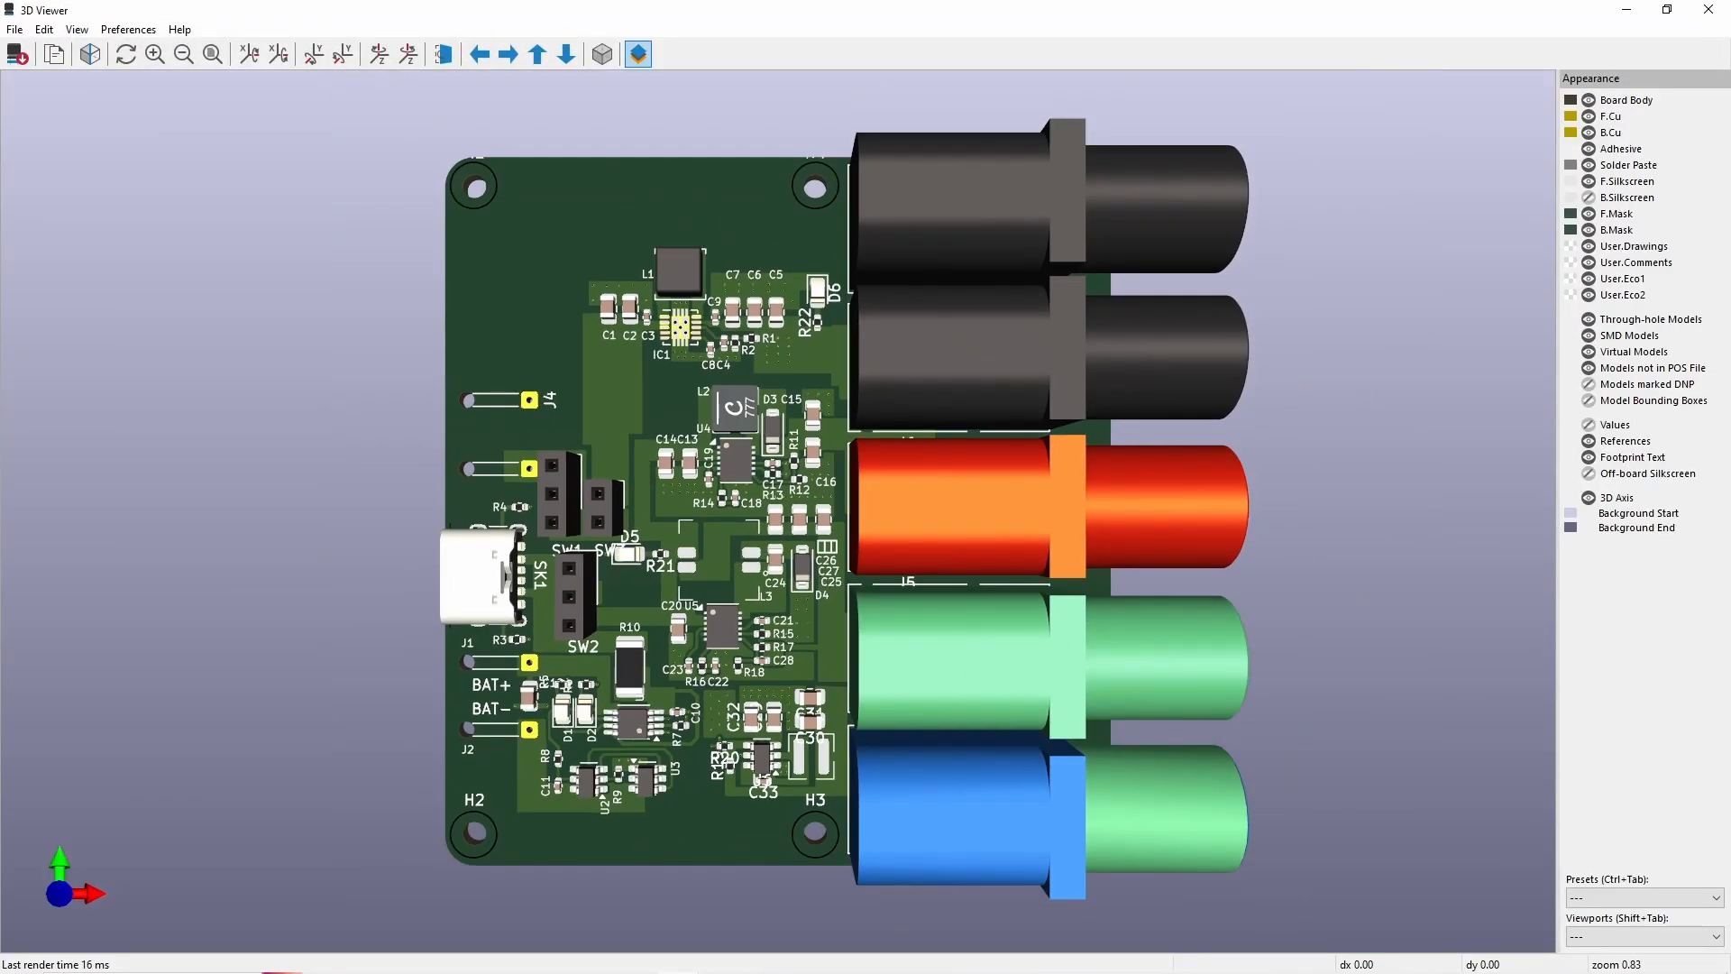
{"action": "left_click", "coordinate": [1709, 9]}
- Hide the F.Cu, In1.Cu and In2.Cu layers and the footprint values
{"action": "left_click", "coordinate": [1612, 156]}
{"action": "left_click", "coordinate": [1611, 172]}
{"action": "left_click", "coordinate": [1611, 189]}
{"action": "left_click", "coordinate": [1612, 206]}
{"action": "left_click", "coordinate": [1633, 136]}
{"action": "left_click", "coordinate": [1602, 330]}
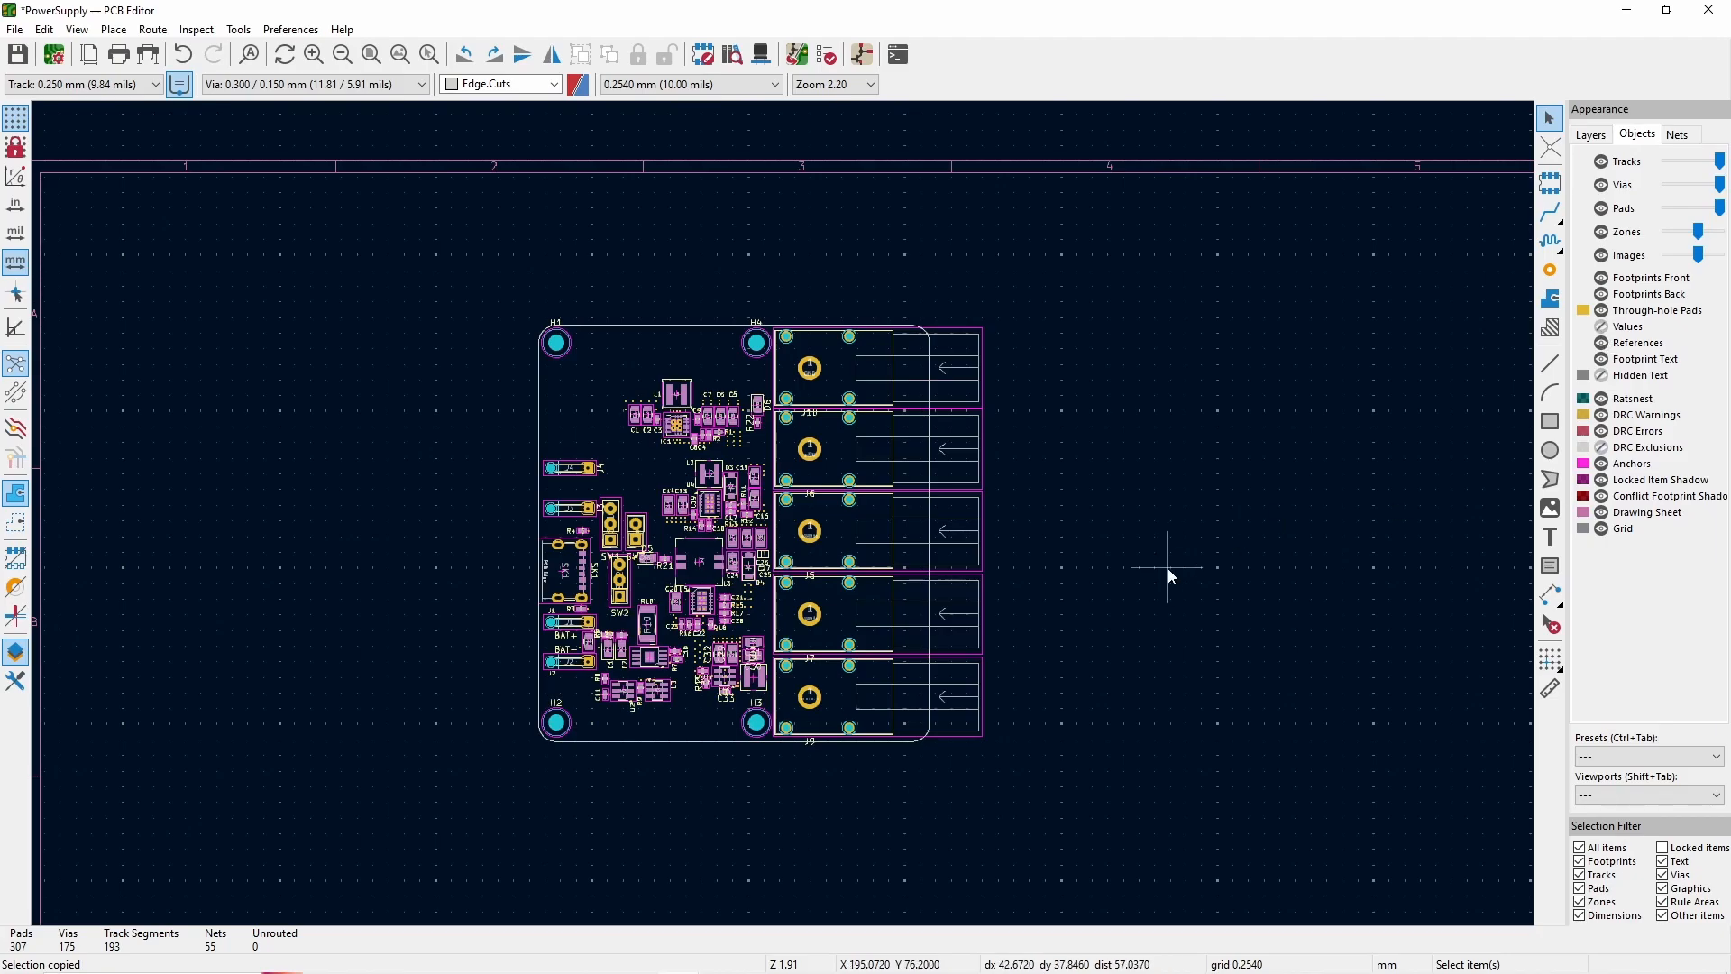
- Move the SW1 reference label above its header and the SW2 and D5 labels below their parts
{"action": "scroll", "coordinate": [570, 545], "scroll_direction": "up", "scroll_amount": 5}
{"action": "left_click_drag", "start_coordinate": [793, 503], "coordinate": [798, 184]}
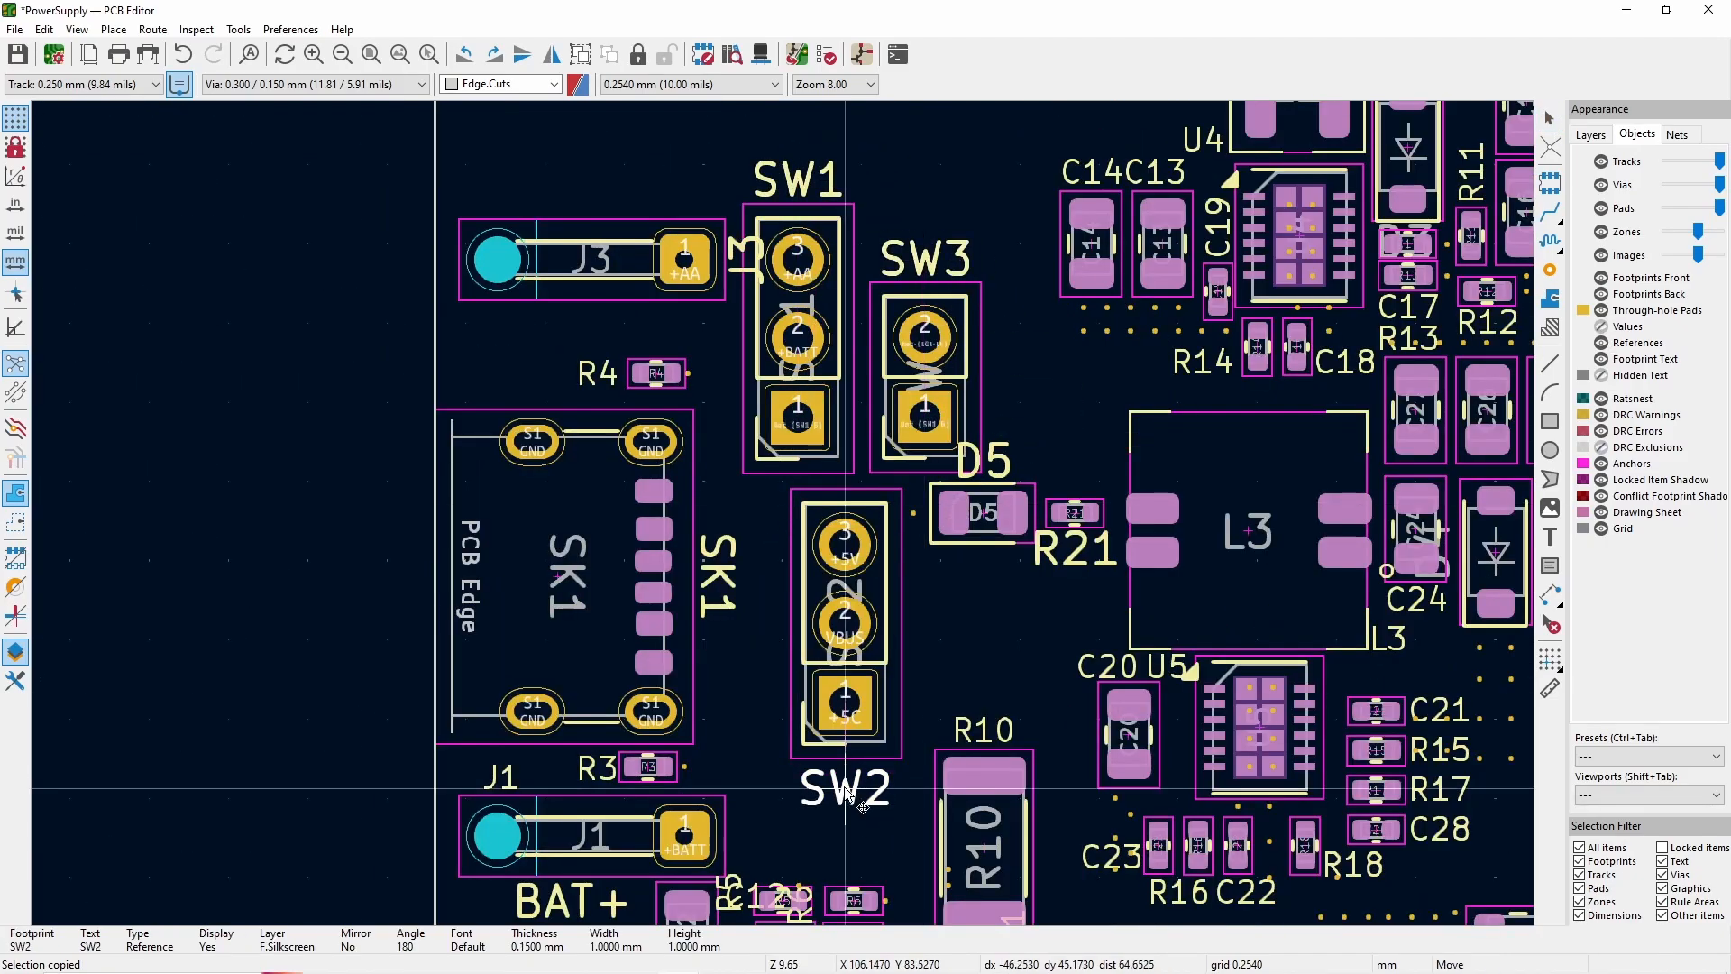
{"action": "left_click_drag", "start_coordinate": [848, 794], "coordinate": [848, 794]}
{"action": "left_click_drag", "start_coordinate": [983, 459], "coordinate": [972, 590]}
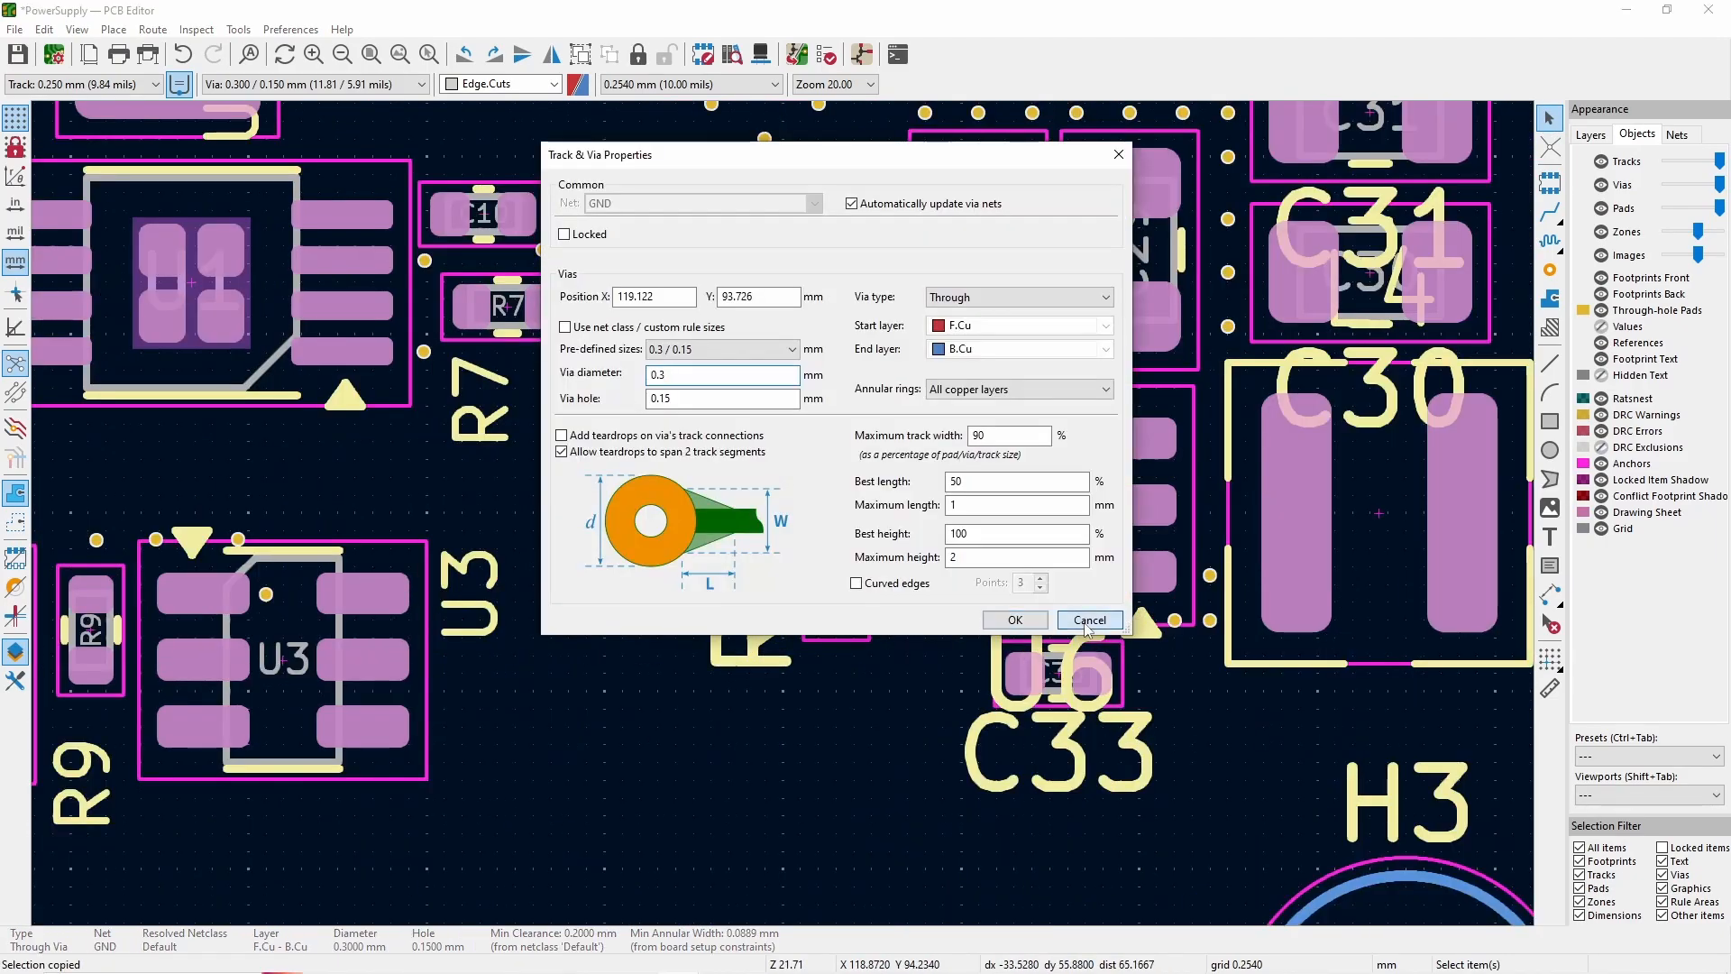
- Place the R20 and R19 reference labels horizontally to the left of their resistors
{"action": "left_click_drag", "start_coordinate": [884, 767], "coordinate": [651, 655]}
{"action": "scroll", "coordinate": [862, 834], "scroll_direction": "down", "scroll_amount": 1}
{"action": "left_click_drag", "start_coordinate": [781, 516], "coordinate": [717, 548]}
{"action": "key", "text": "r"}
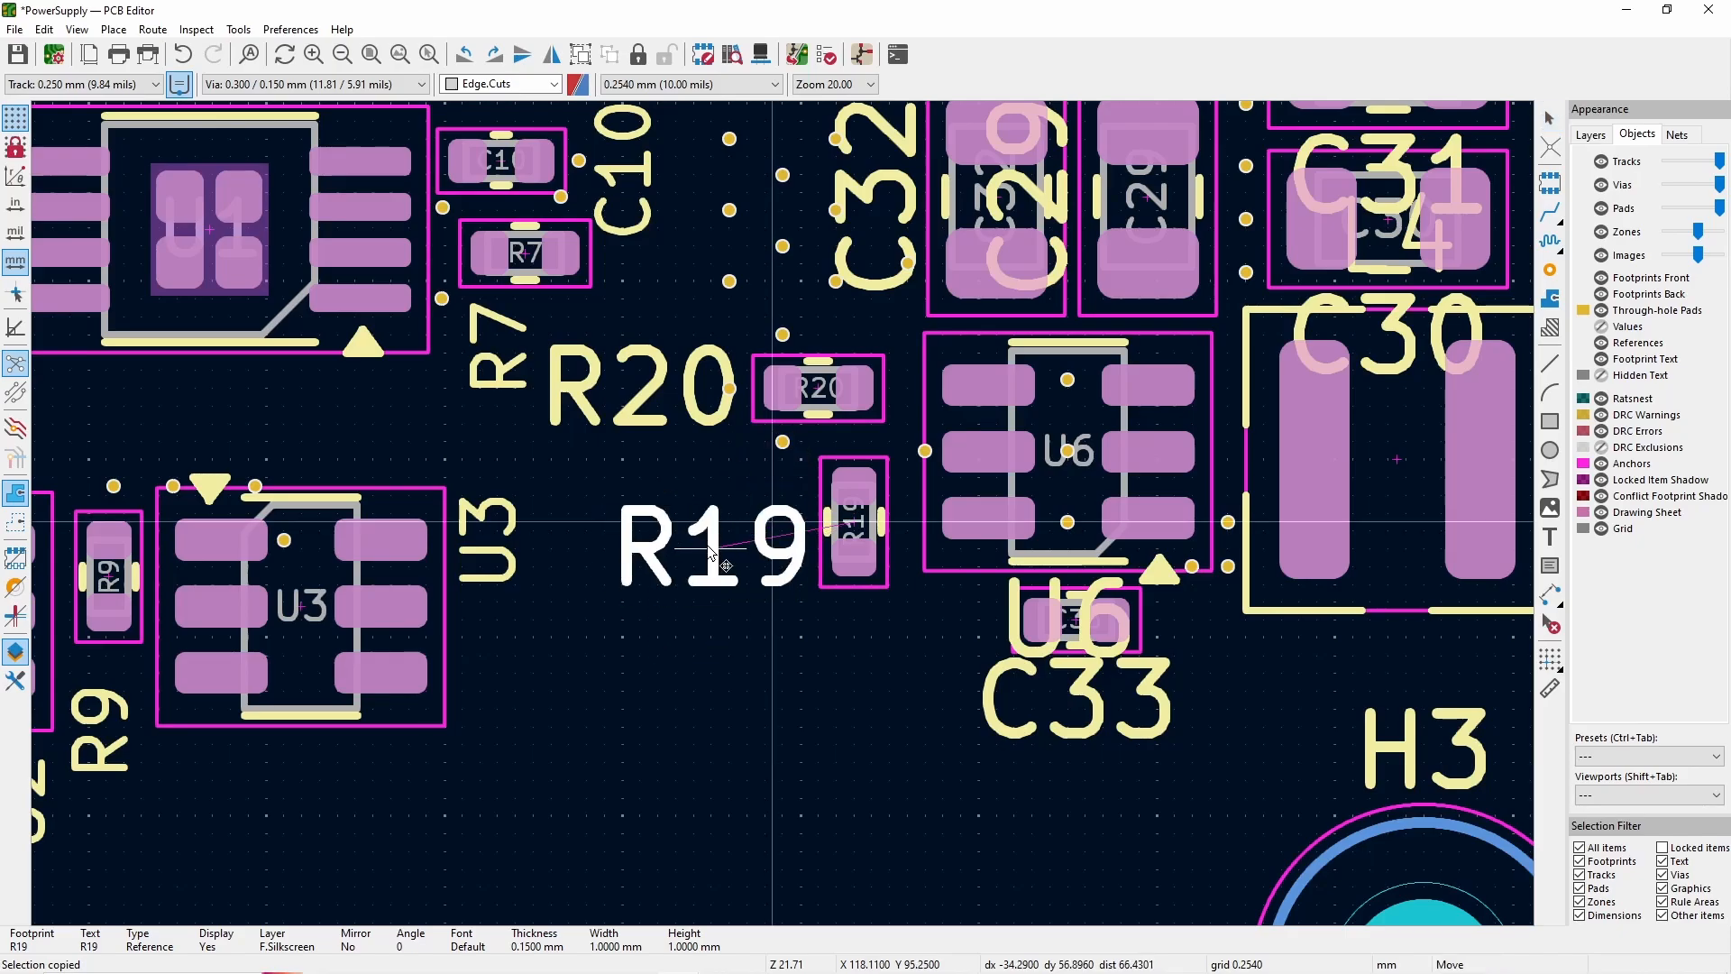
- Turn the R7 and C10 reference labels horizontal, placing R7 right of its resistor and C10 above its capacitor
{"action": "left_click_drag", "start_coordinate": [497, 345], "coordinate": [644, 285]}
{"action": "key", "text": "r"}
{"action": "key", "text": "r"}
{"action": "mouse_move", "coordinate": [793, 517]}
{"action": "left_mouse_down"}
{"action": "mouse_move", "coordinate": [678, 454]}
{"action": "mouse_move", "coordinate": [774, 489]}
{"action": "mouse_move", "coordinate": [783, 513]}
{"action": "left_mouse_up"}
{"action": "left_click", "coordinate": [739, 553]}
- Show F.Cu again, switch to the 0.1270 mm grid and move C10 right until it lines up with R7
{"action": "left_click", "coordinate": [1591, 135]}
{"action": "left_click", "coordinate": [1613, 154]}
{"action": "scroll", "coordinate": [760, 589], "scroll_direction": "up", "scroll_amount": 6}
{"action": "left_click_drag", "start_coordinate": [756, 345], "coordinate": [835, 368]}
{"action": "key", "text": "Escape"}
{"action": "key", "text": "n"}
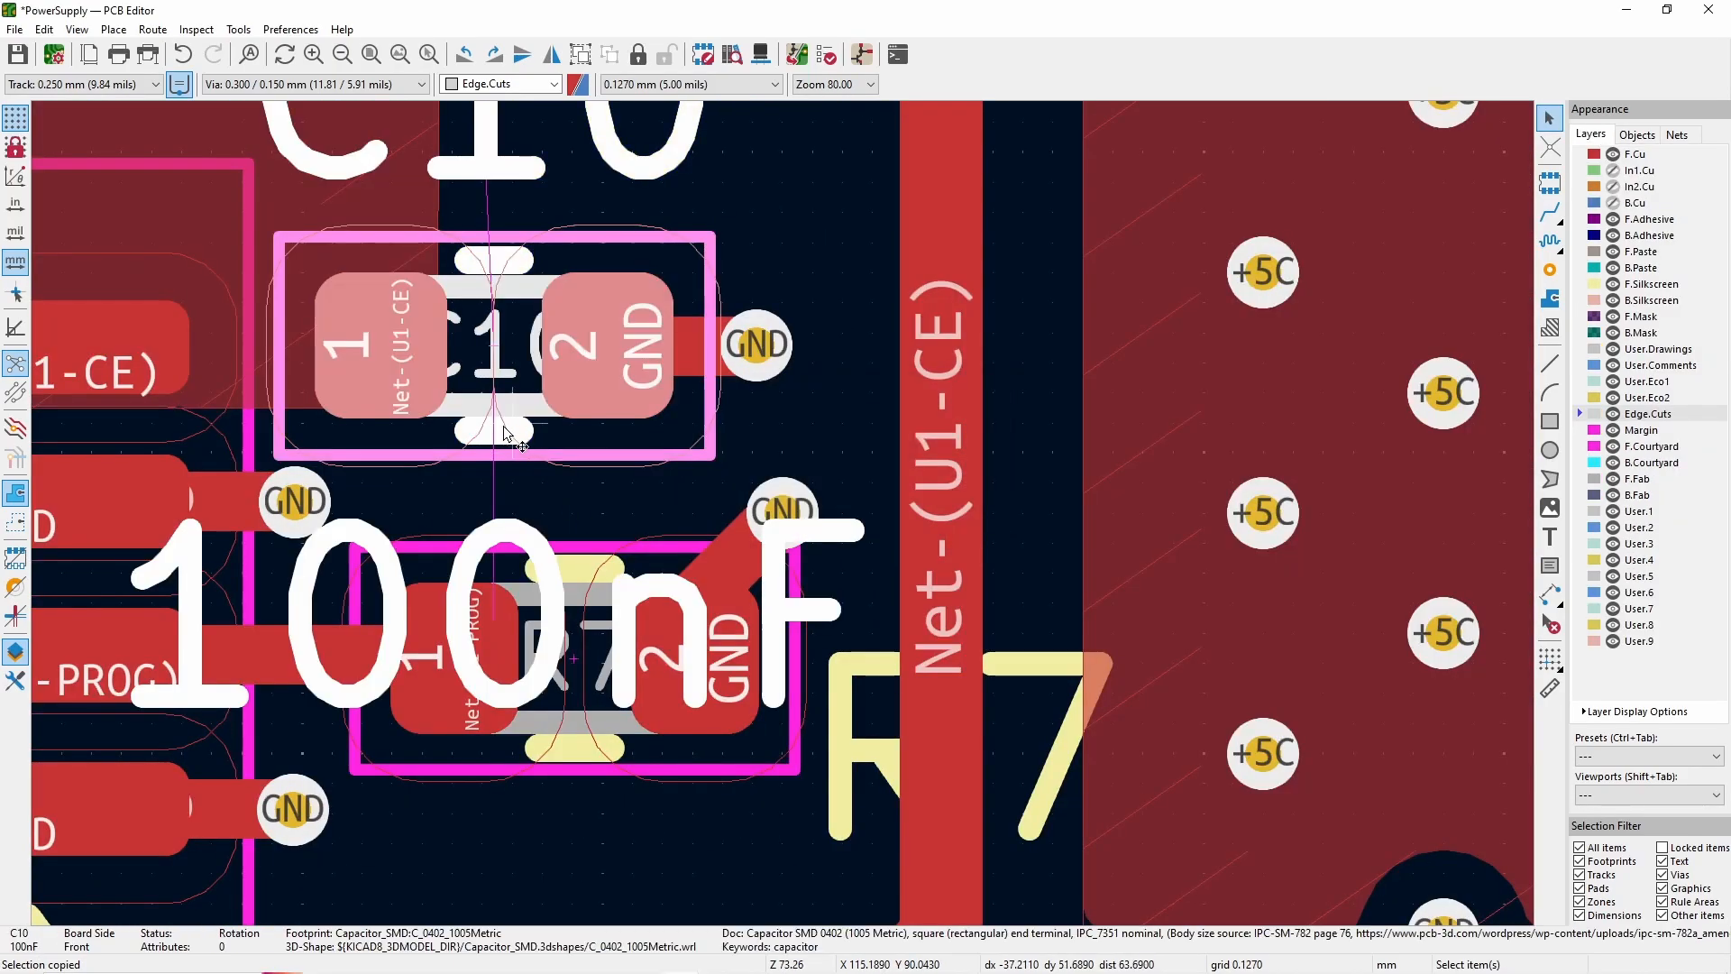
{"action": "left_click_drag", "start_coordinate": [501, 348], "coordinate": [580, 348]}
- Delete the old GND via and track beside C10's pad 2
{"action": "left_click", "coordinate": [757, 345]}
{"action": "key", "text": "Delete"}
{"action": "left_click", "coordinate": [758, 344]}
{"action": "key", "text": "Delete"}
{"action": "left_click", "coordinate": [757, 344]}
{"action": "key", "text": "Delete"}
- Route a 0.25 mm GND track from R7's pad 2 down to a new via and delete its old diagonal connection
{"action": "key", "text": "x"}
{"action": "key", "text": "v"}
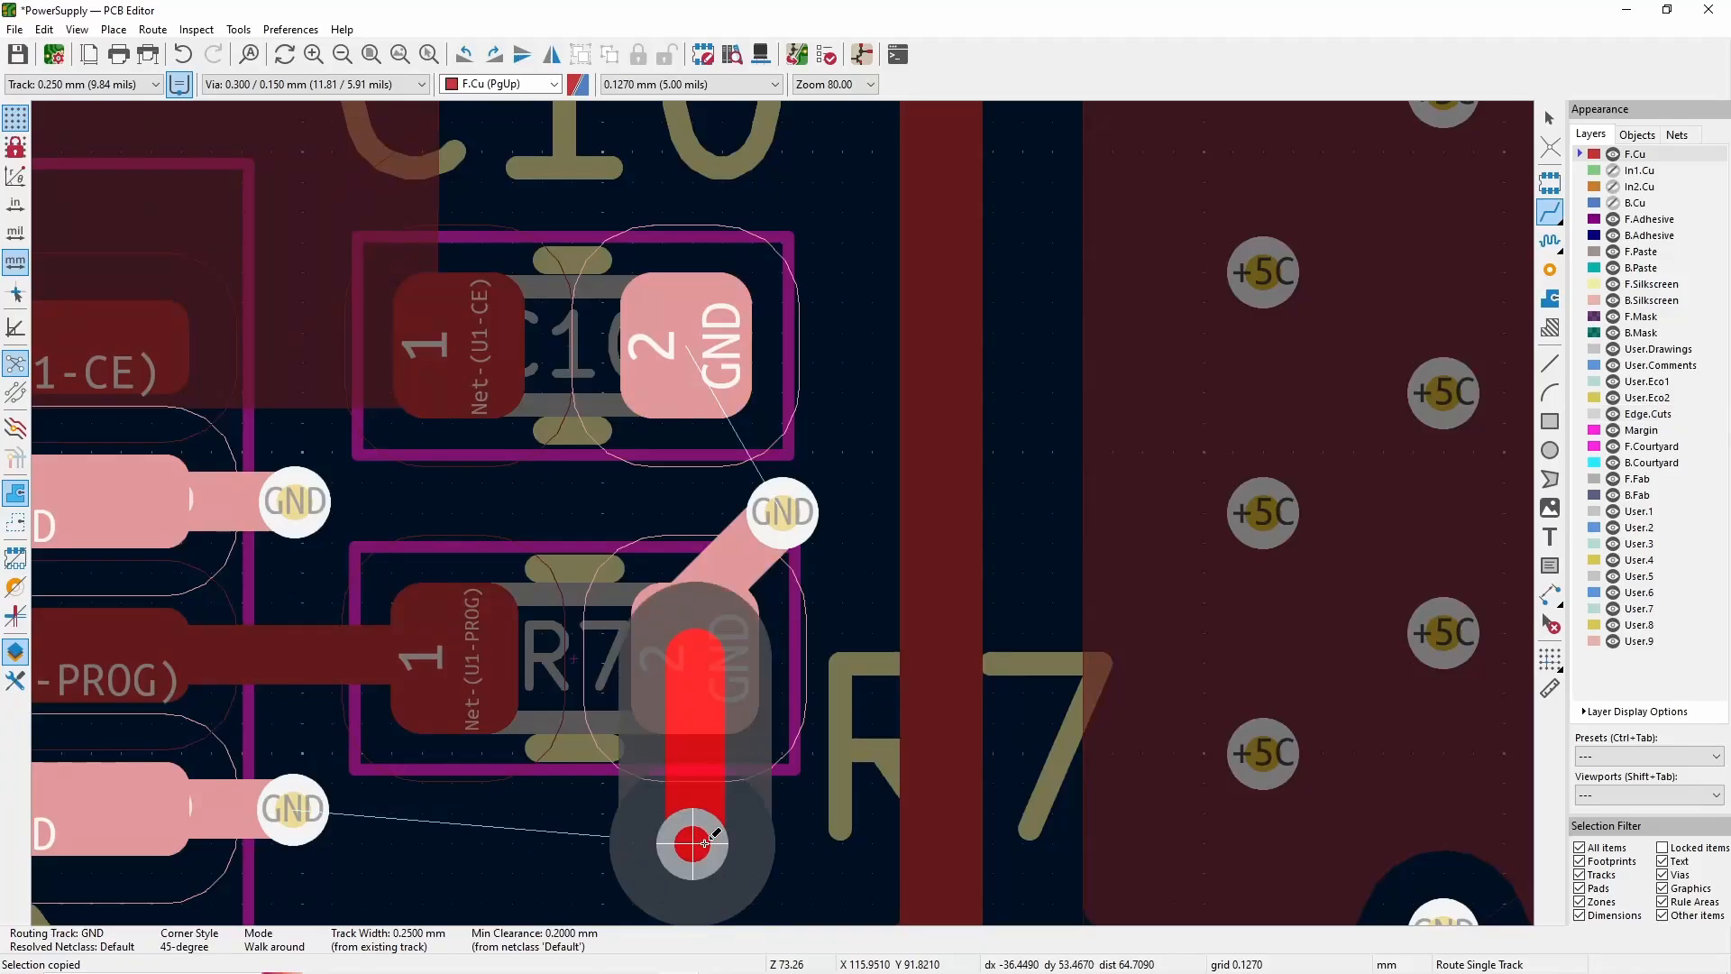
{"action": "left_click", "coordinate": [693, 843]}
{"action": "key", "text": "Escape"}
{"action": "key", "text": "Escape"}
{"action": "left_click", "coordinate": [787, 525]}
{"action": "key", "text": "Delete"}
{"action": "left_click", "coordinate": [787, 525]}
- Route a GND track from C10's pad 2 upward to a new via
{"action": "left_click", "coordinate": [1550, 213]}
{"action": "left_click", "coordinate": [687, 347]}
{"action": "key", "text": "v"}
{"action": "left_click", "coordinate": [692, 151]}
{"action": "key", "text": "Escape"}
{"action": "key", "text": "Escape"}
{"action": "scroll", "coordinate": [804, 569], "scroll_direction": "down", "scroll_amount": 3}
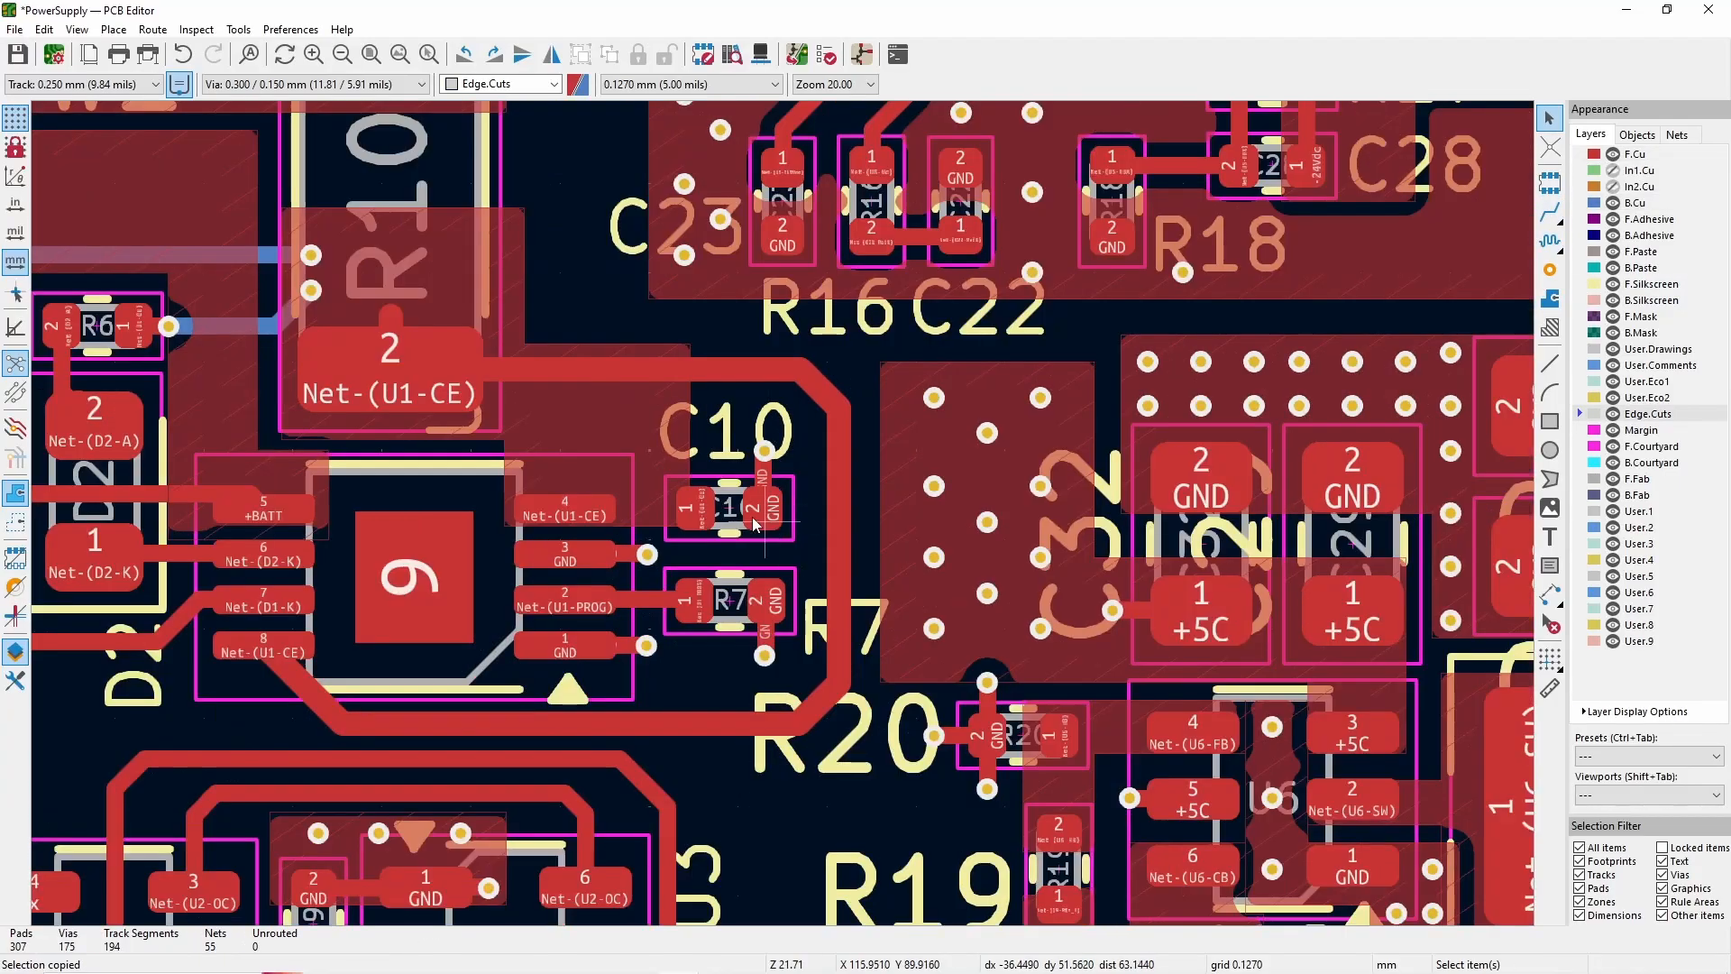
- Reshape the Net-(U1-CE) zone outline beside R10 on F.Cu and refill all zones
{"action": "scroll", "coordinate": [579, 404], "scroll_direction": "up", "scroll_amount": 2}
{"action": "left_click_drag", "start_coordinate": [834, 664], "coordinate": [896, 669]}
{"action": "left_click_drag", "start_coordinate": [892, 255], "coordinate": [903, 253]}
{"action": "scroll", "coordinate": [831, 704], "scroll_direction": "down", "scroll_amount": 3}
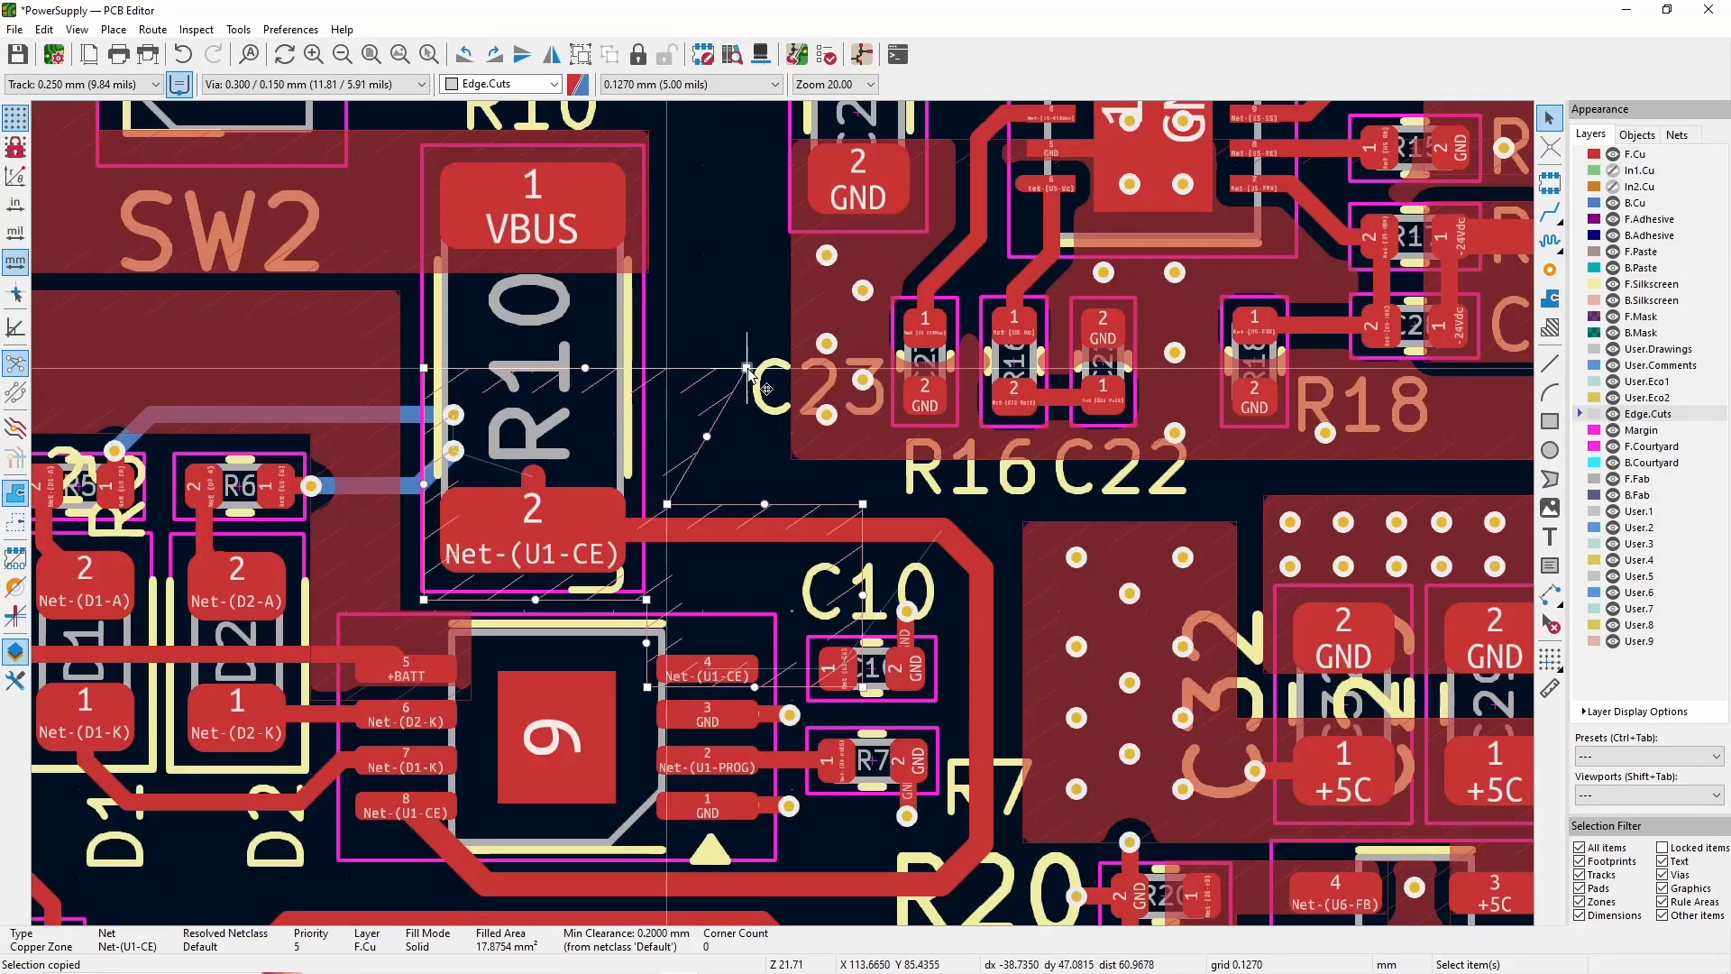
{"action": "key", "text": "b"}
{"action": "scroll", "coordinate": [783, 512], "scroll_direction": "down", "scroll_amount": 2}
{"action": "left_click", "coordinate": [784, 684]}
{"action": "key", "text": "b"}
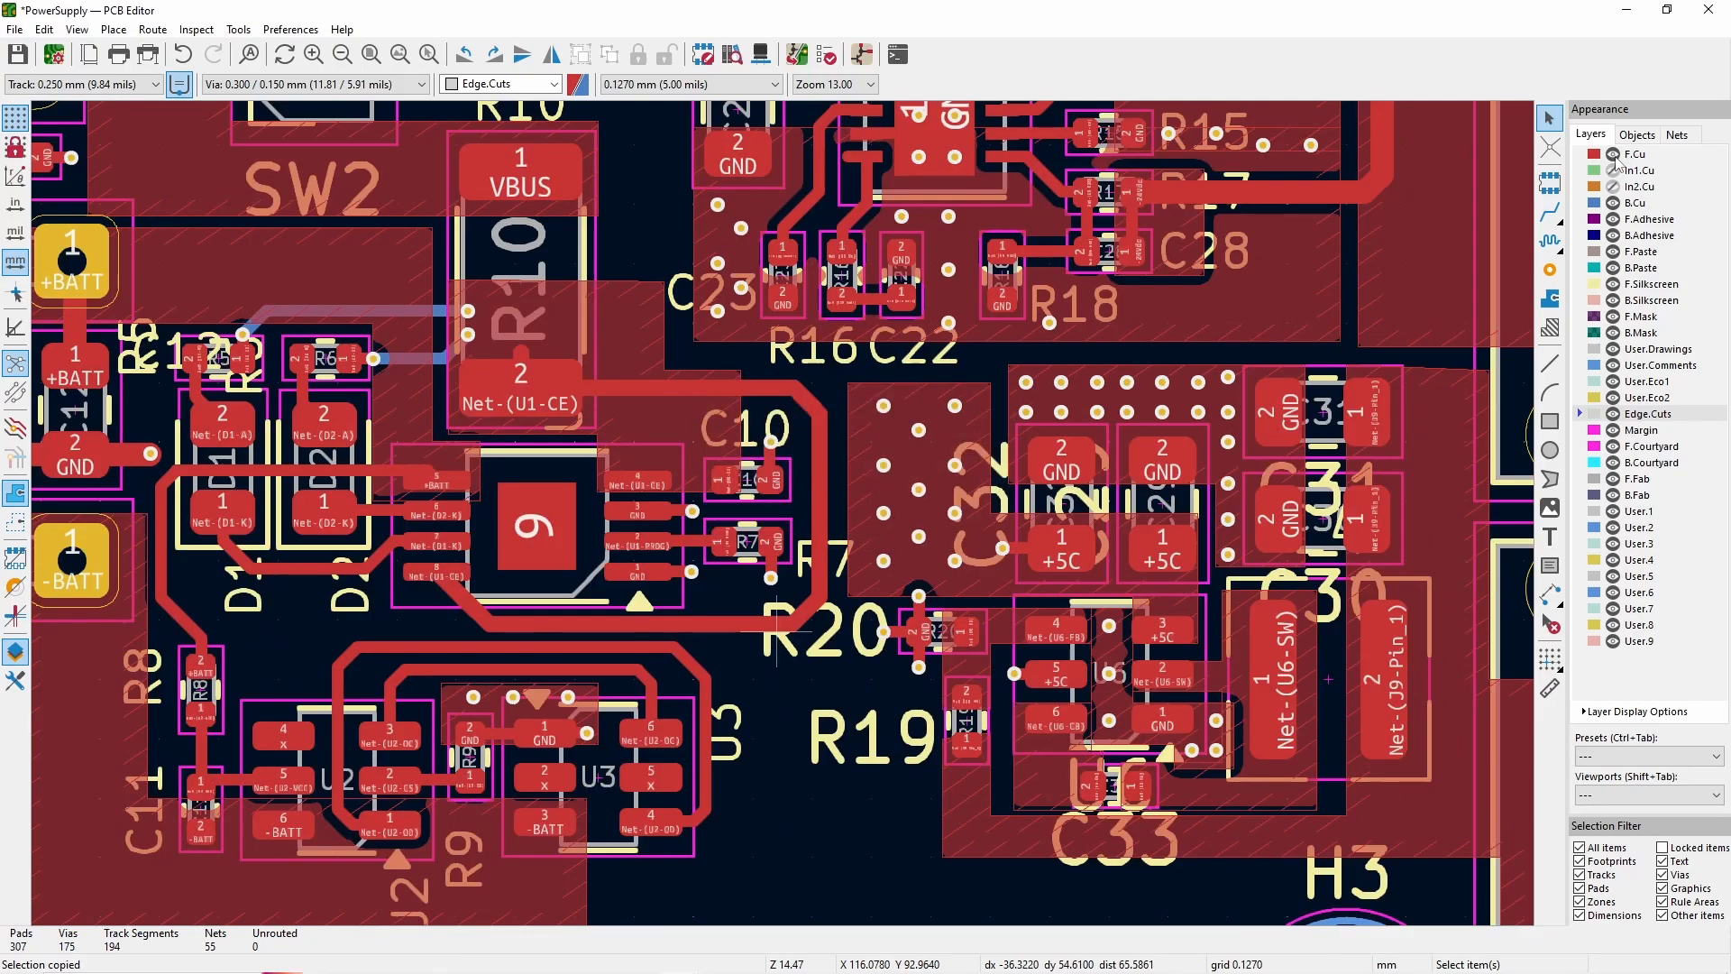
- With F.Cu hidden, place the C12 label between the BAT+ and BAT- texts and the R6 label horizontally above R6
{"action": "left_click", "coordinate": [1613, 154]}
{"action": "scroll", "coordinate": [715, 371], "scroll_direction": "down", "scroll_amount": 2}
{"action": "scroll", "coordinate": [481, 149], "scroll_direction": "up", "scroll_amount": 5}
{"action": "scroll", "coordinate": [811, 544], "scroll_direction": "down", "scroll_amount": 3}
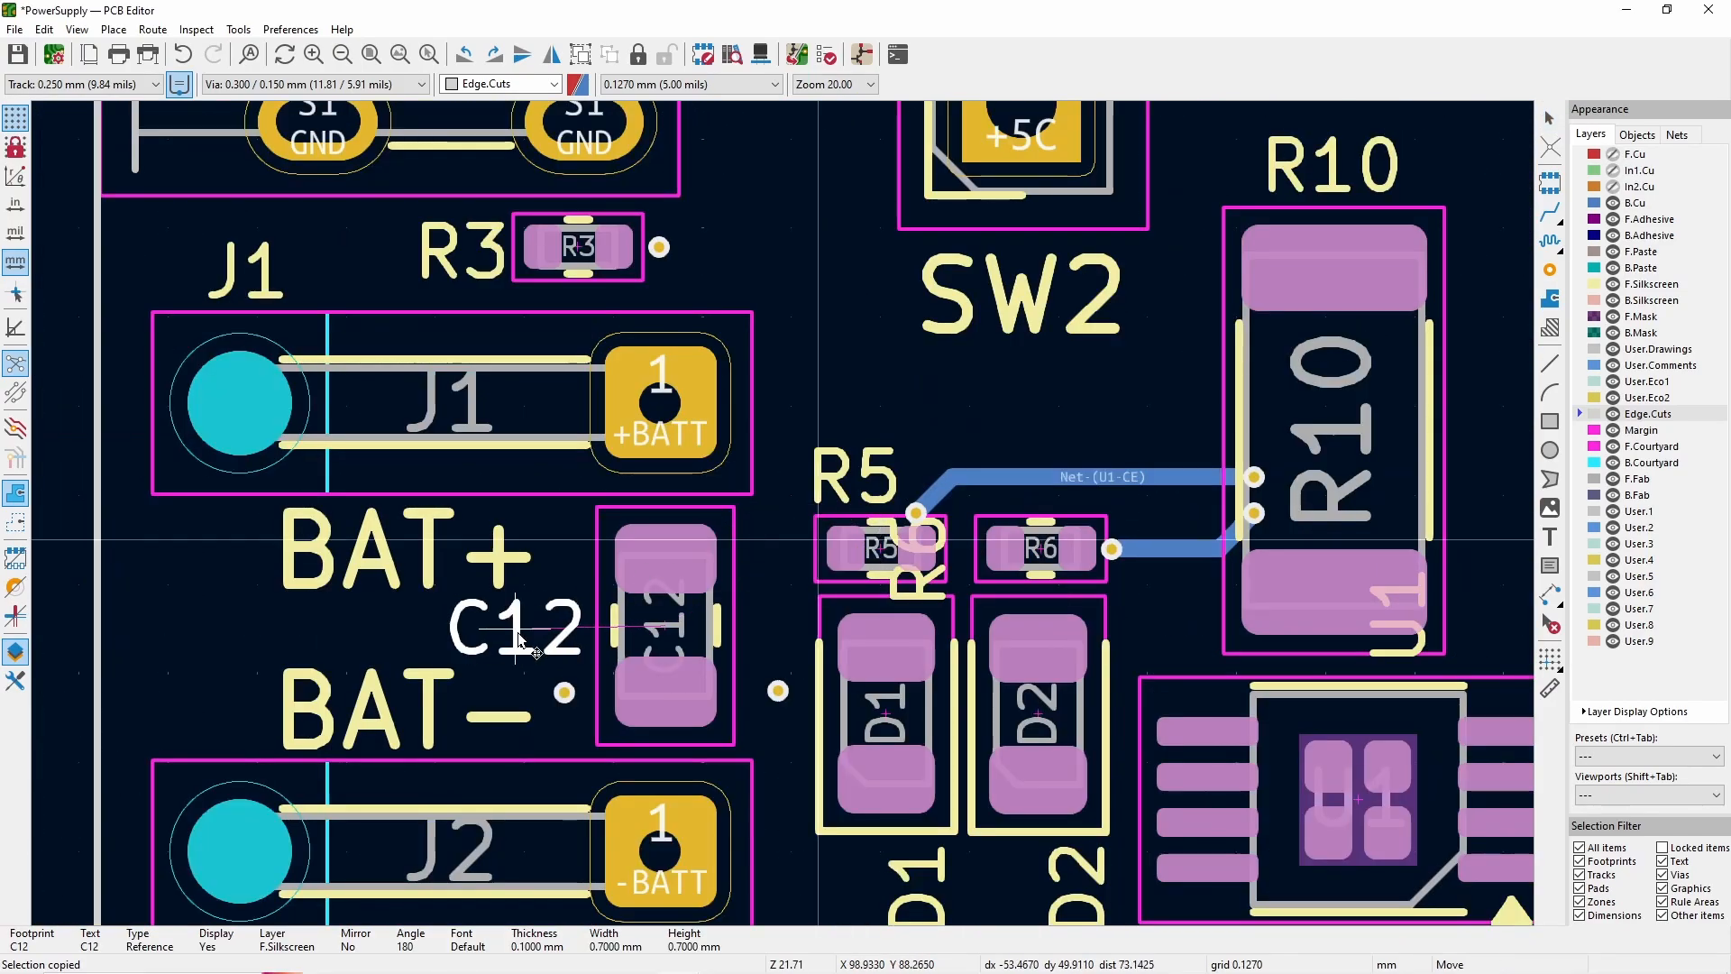
{"action": "left_click", "coordinate": [941, 532]}
{"action": "left_click", "coordinate": [1020, 545]}
{"action": "key", "text": "r"}
{"action": "left_click", "coordinate": [1048, 492]}
- Rotate the D1 and D2 reference labels to horizontal and center each one below its diode
{"action": "scroll", "coordinate": [1048, 491], "scroll_direction": "down", "scroll_amount": 1}
{"action": "key", "text": "m"}
{"action": "key", "text": "r"}
{"action": "left_click", "coordinate": [736, 527]}
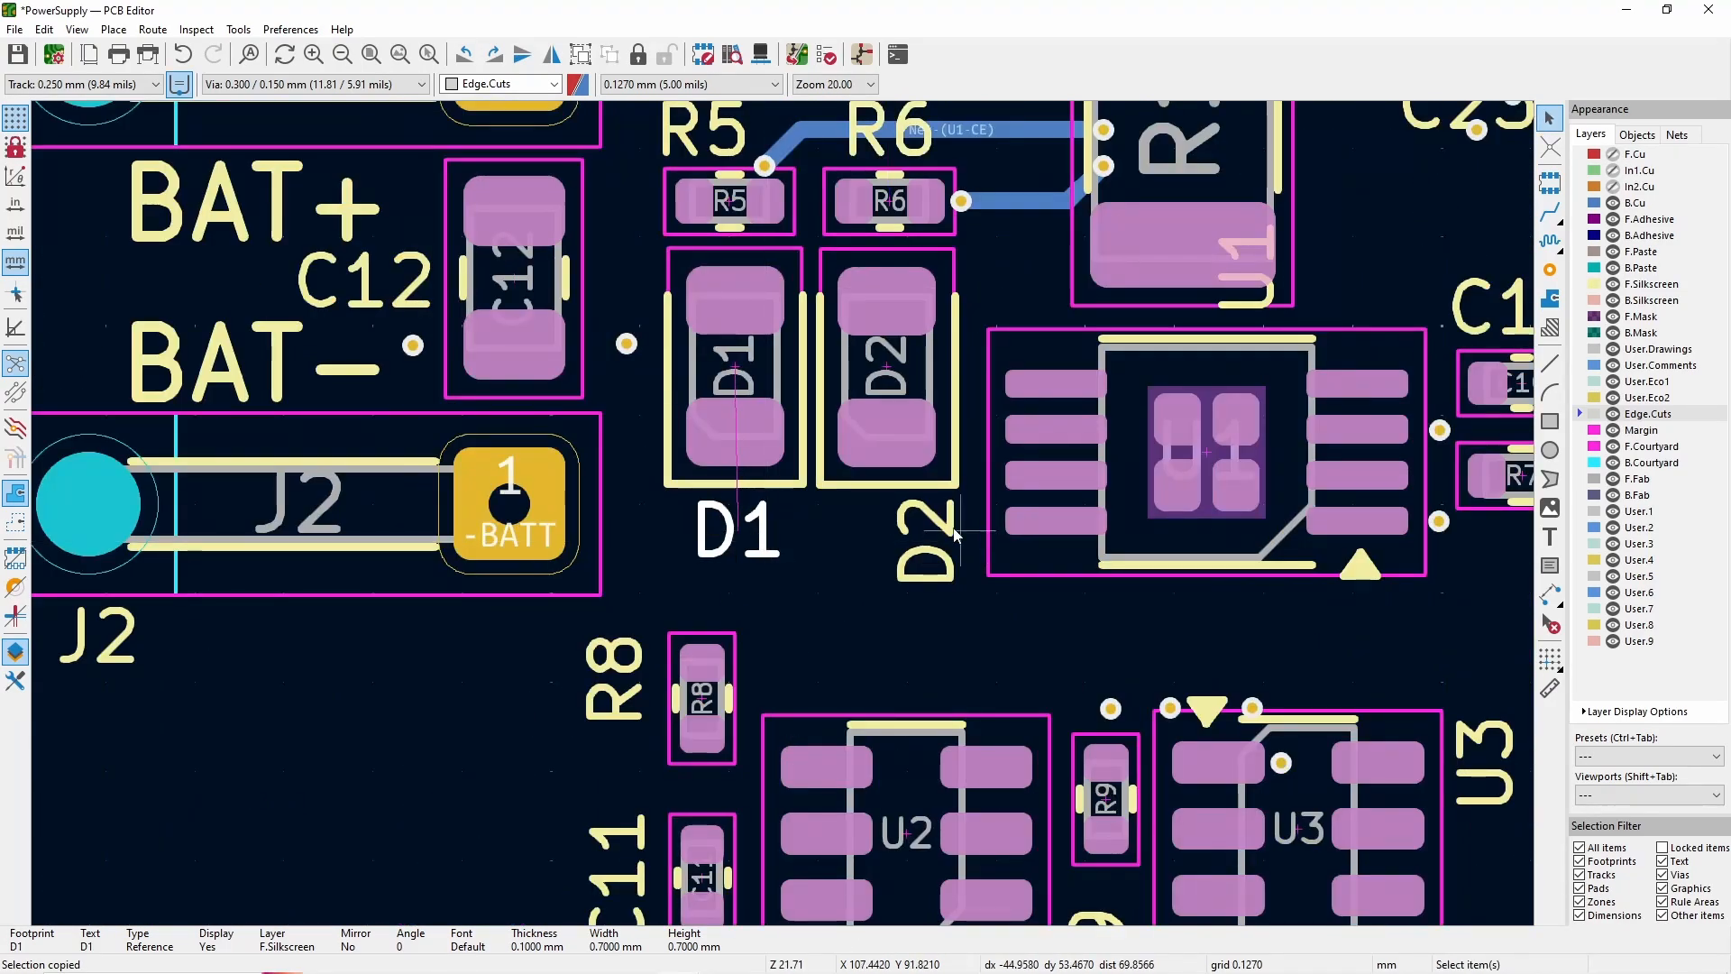
{"action": "key", "text": "m"}
{"action": "key", "text": "r"}
{"action": "left_click", "coordinate": [886, 527]}
- Rotate the R8 and C11 reference labels to horizontal and place them left of their parts
{"action": "key", "text": "m"}
{"action": "key", "text": "r"}
{"action": "left_click", "coordinate": [715, 417]}
{"action": "key", "text": "m"}
{"action": "key", "text": "r"}
{"action": "left_click", "coordinate": [694, 600]}
- Rotate the U2, R9 and U3 reference labels to horizontal and place each one above its part
{"action": "key", "text": "m"}
{"action": "key", "text": "r"}
{"action": "left_click", "coordinate": [899, 420]}
{"action": "key", "text": "m"}
{"action": "key", "text": "r"}
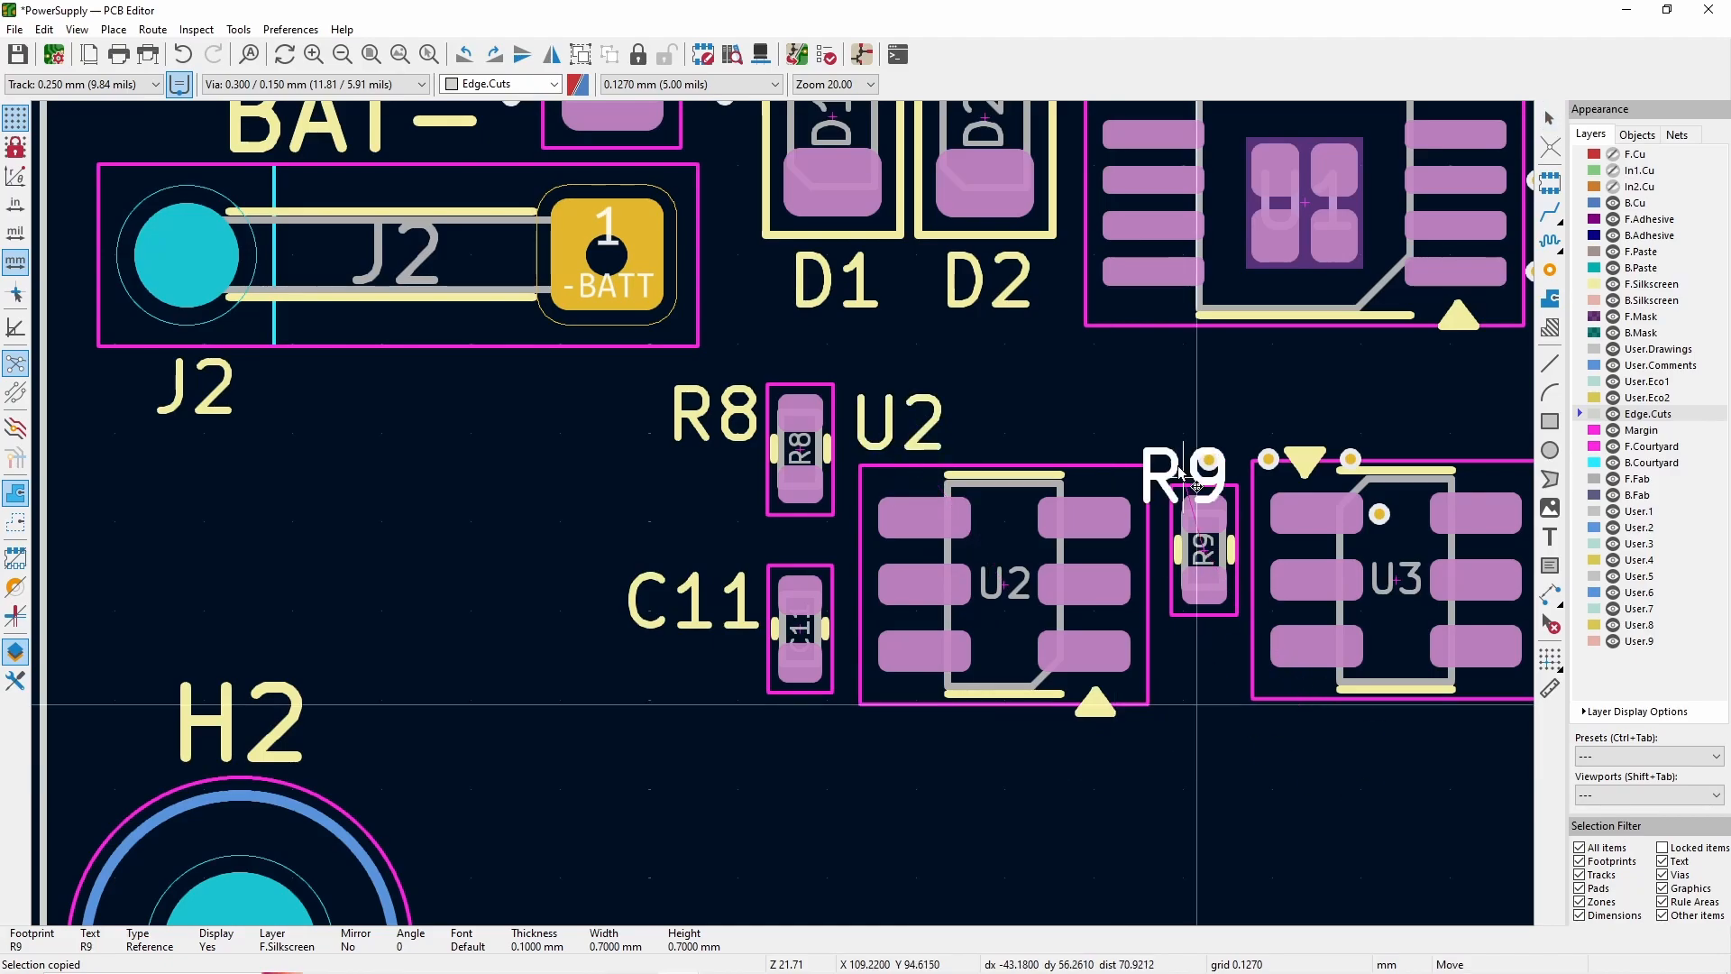
{"action": "scroll", "coordinate": [1352, 643], "scroll_direction": "down", "scroll_amount": 2}
{"action": "scroll", "coordinate": [862, 454], "scroll_direction": "up", "scroll_amount": 2}
{"action": "key", "text": "m"}
{"action": "key", "text": "r"}
{"action": "left_click", "coordinate": [759, 426]}
- Reposition the C23 reference label near its capacitor, clear of the vias beside it
{"action": "scroll", "coordinate": [765, 423], "scroll_direction": "down", "scroll_amount": 2}
{"action": "scroll", "coordinate": [814, 274], "scroll_direction": "up", "scroll_amount": 2}
{"action": "key", "text": "m"}
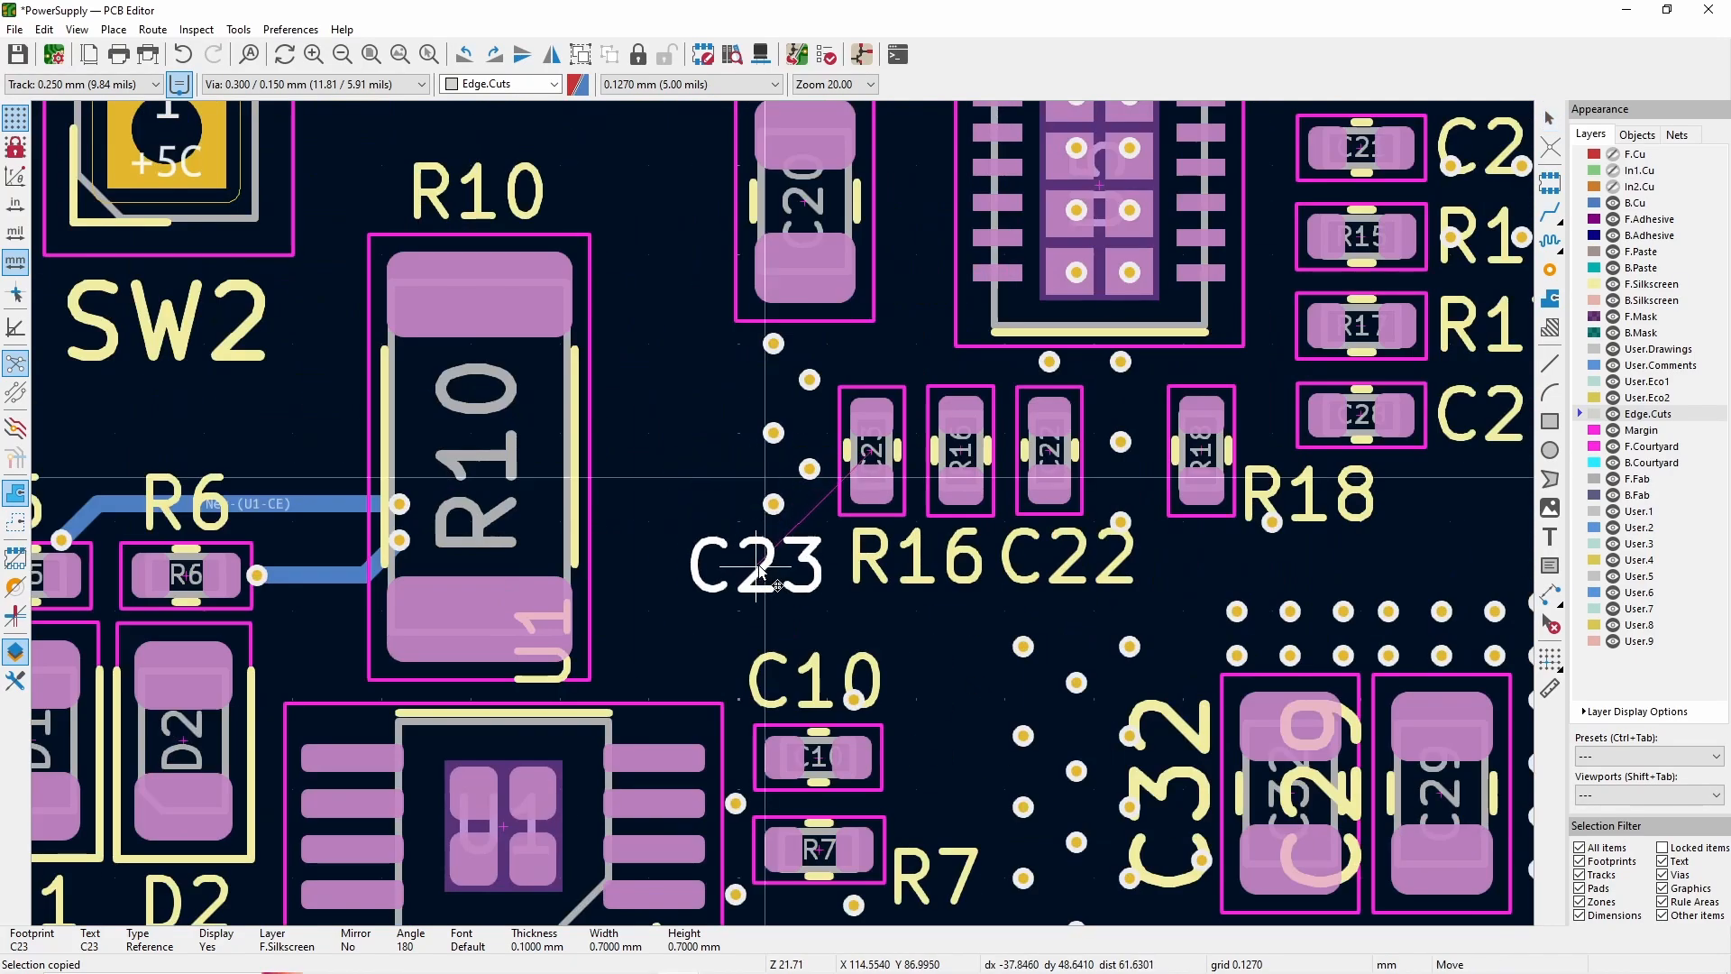
{"action": "left_click", "coordinate": [764, 428]}
- Move the J9 reference label inside its banana socket outline, left of pin 1
{"action": "scroll", "coordinate": [1172, 397], "scroll_direction": "down", "scroll_amount": 2}
{"action": "scroll", "coordinate": [947, 722], "scroll_direction": "down", "scroll_amount": 2}
{"action": "scroll", "coordinate": [892, 744], "scroll_direction": "up", "scroll_amount": 1}
{"action": "key", "text": "m"}
{"action": "scroll", "coordinate": [699, 316], "scroll_direction": "up", "scroll_amount": 1}
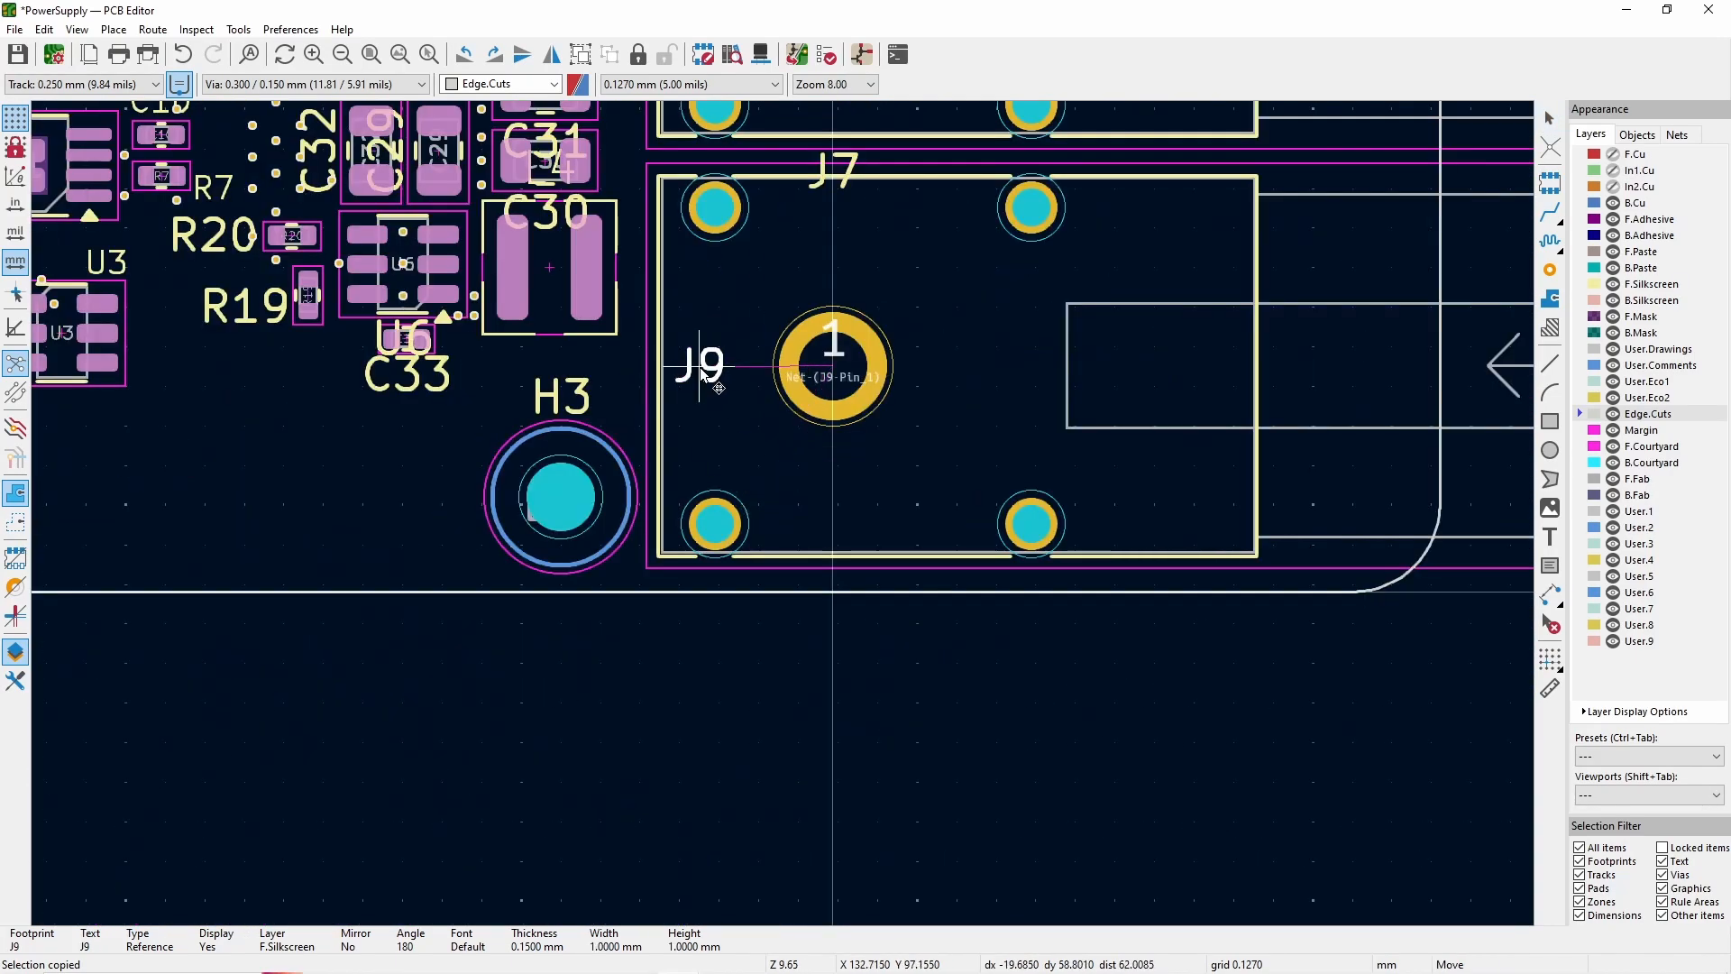
{"action": "left_click", "coordinate": [713, 366]}
- Move the J7 and J5 reference labels inside their banana socket outlines, left of pin 1
{"action": "scroll", "coordinate": [850, 168], "scroll_direction": "up", "scroll_amount": 1}
{"action": "key", "text": "m"}
{"action": "scroll", "coordinate": [626, 194], "scroll_direction": "down", "scroll_amount": 2}
{"action": "left_click", "coordinate": [754, 499]}
{"action": "key", "text": "m"}
{"action": "left_click", "coordinate": [743, 513]}
{"action": "scroll", "coordinate": [795, 388], "scroll_direction": "up", "scroll_amount": 3}
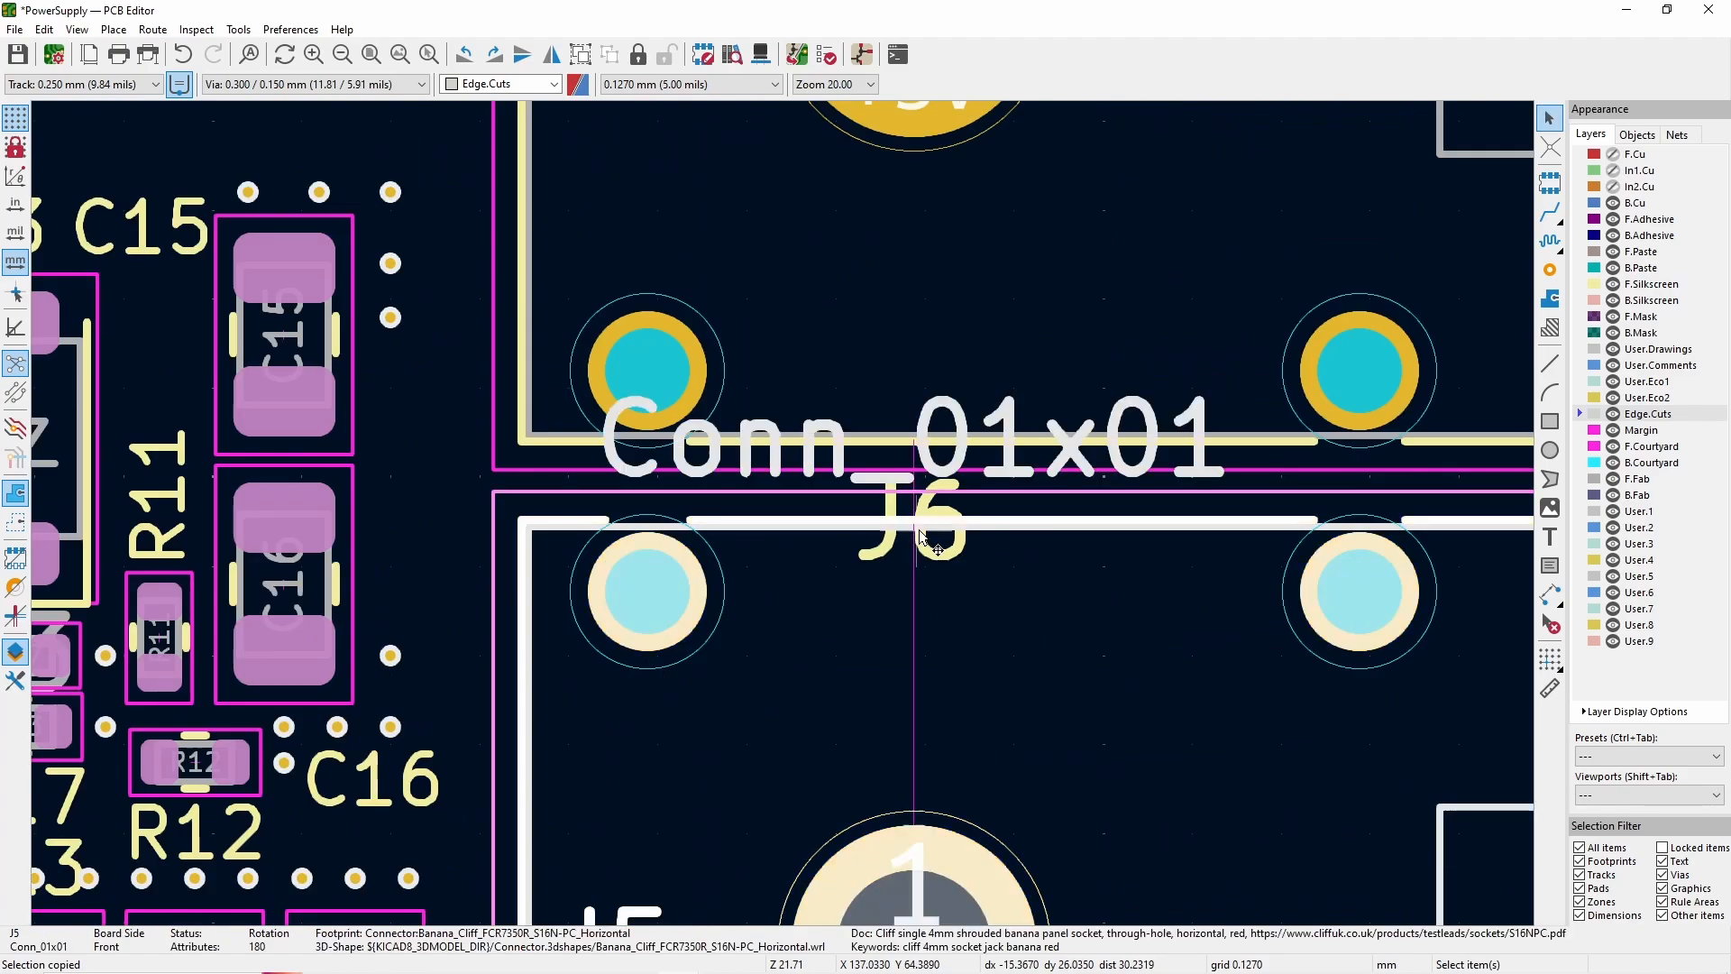
- Move the J6 and J10 reference labels inside their banana socket outlines, left of pin 1
{"action": "key", "text": "m"}
{"action": "scroll", "coordinate": [893, 416], "scroll_direction": "down", "scroll_amount": 3}
{"action": "left_click", "coordinate": [735, 451]}
{"action": "scroll", "coordinate": [735, 451], "scroll_direction": "up", "scroll_amount": 3}
{"action": "scroll", "coordinate": [862, 614], "scroll_direction": "down", "scroll_amount": 1}
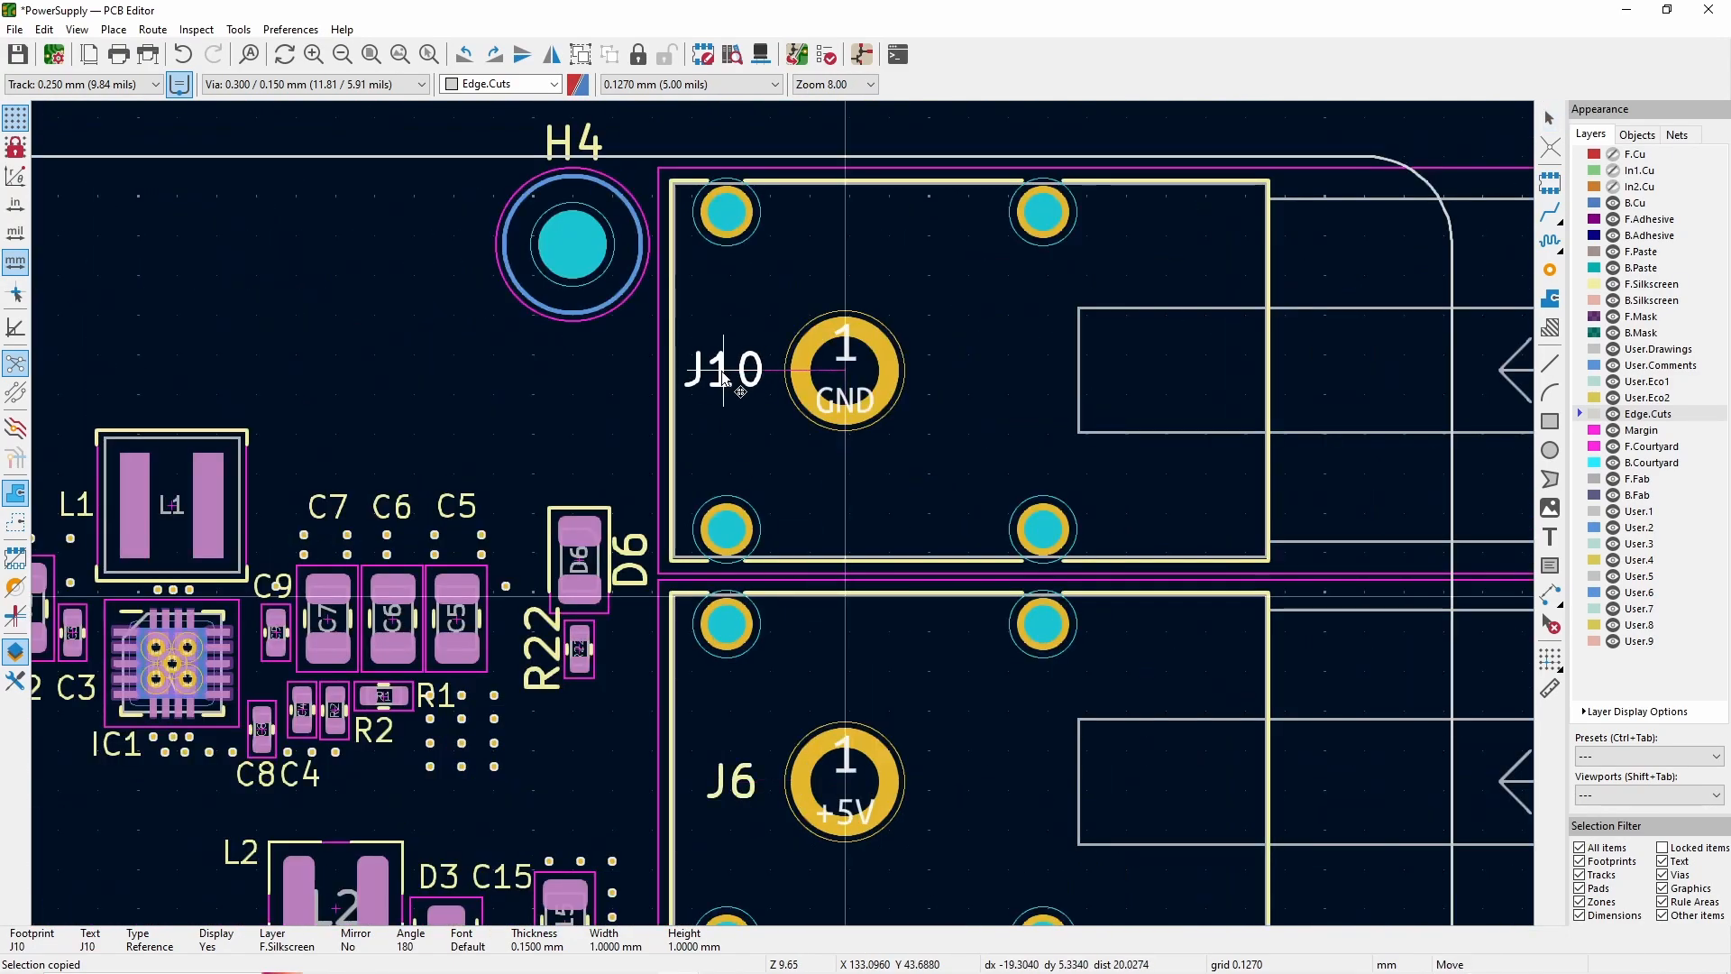
{"action": "left_click", "coordinate": [724, 377]}
- Move the H4, H1 and H3 reference labels next to their mounting holes, inside the board outline
{"action": "key", "text": "m"}
{"action": "left_click", "coordinate": [747, 747]}
{"action": "scroll", "coordinate": [842, 307], "scroll_direction": "down", "scroll_amount": 2}
{"action": "key", "text": "m"}
{"action": "left_click", "coordinate": [367, 424]}
{"action": "scroll", "coordinate": [916, 460], "scroll_direction": "down", "scroll_amount": 3}
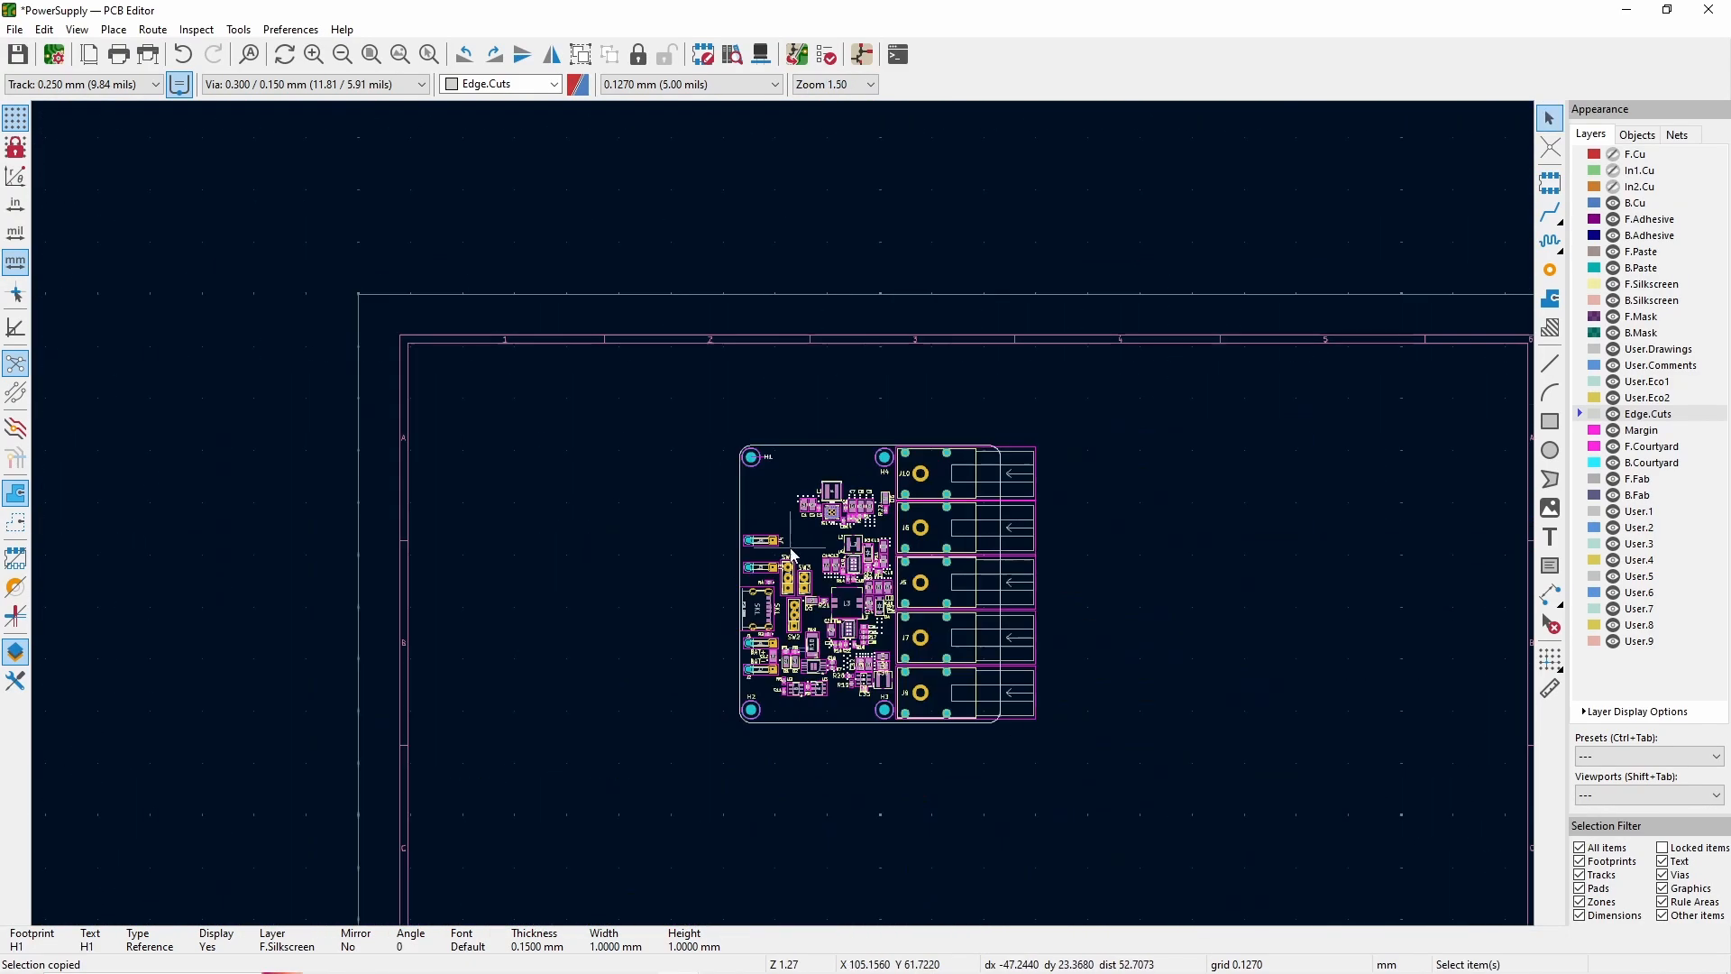
{"action": "scroll", "coordinate": [763, 736], "scroll_direction": "up", "scroll_amount": 4}
{"action": "key", "text": "m"}
{"action": "left_click", "coordinate": [1012, 545]}
- Hide the reference labels of the mounting holes
{"action": "key", "text": "e"}
{"action": "left_click", "coordinate": [890, 348]}
{"action": "left_click", "coordinate": [1020, 553]}
{"action": "scroll", "coordinate": [1020, 553], "scroll_direction": "down", "scroll_amount": 3}
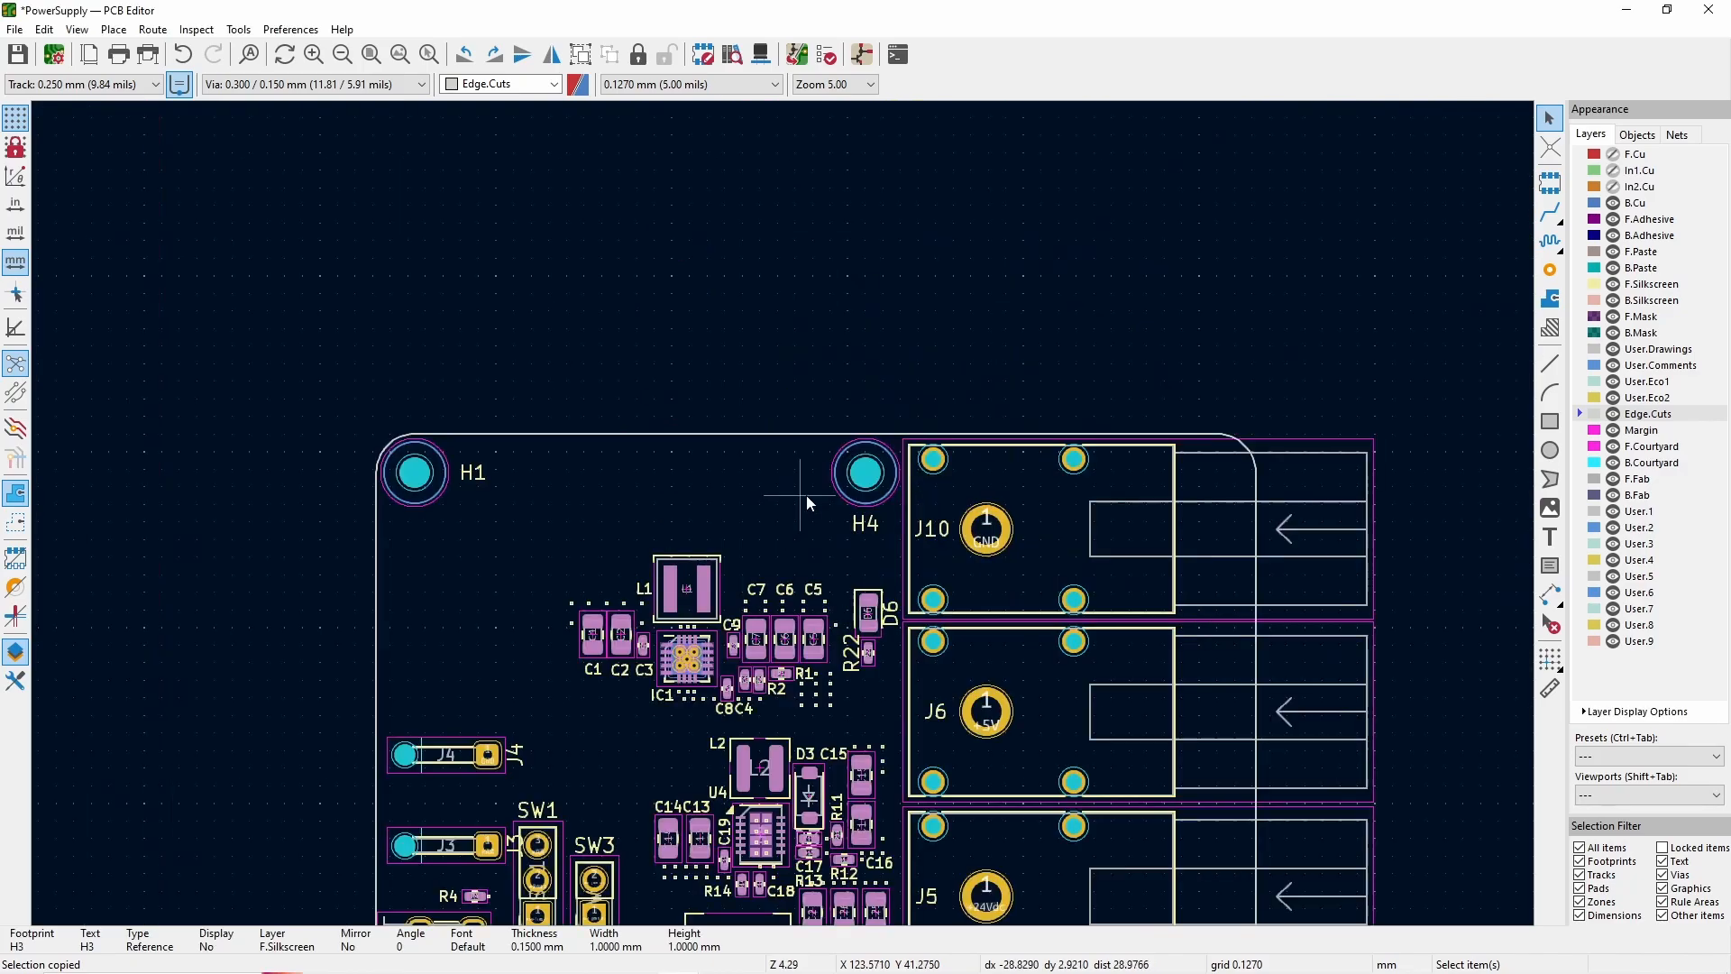
{"action": "key", "text": "e"}
{"action": "left_click", "coordinate": [890, 348]}
{"action": "left_click", "coordinate": [1020, 553]}
{"action": "key", "text": "e"}
{"action": "left_click", "coordinate": [890, 348]}
{"action": "left_click", "coordinate": [1019, 552]}
- Rotate the R22 and D6 reference labels to horizontal, placing R22 below its resistor and D6 above its diode
{"action": "scroll", "coordinate": [624, 381], "scroll_direction": "down", "scroll_amount": 4}
{"action": "scroll", "coordinate": [857, 550], "scroll_direction": "up", "scroll_amount": 4}
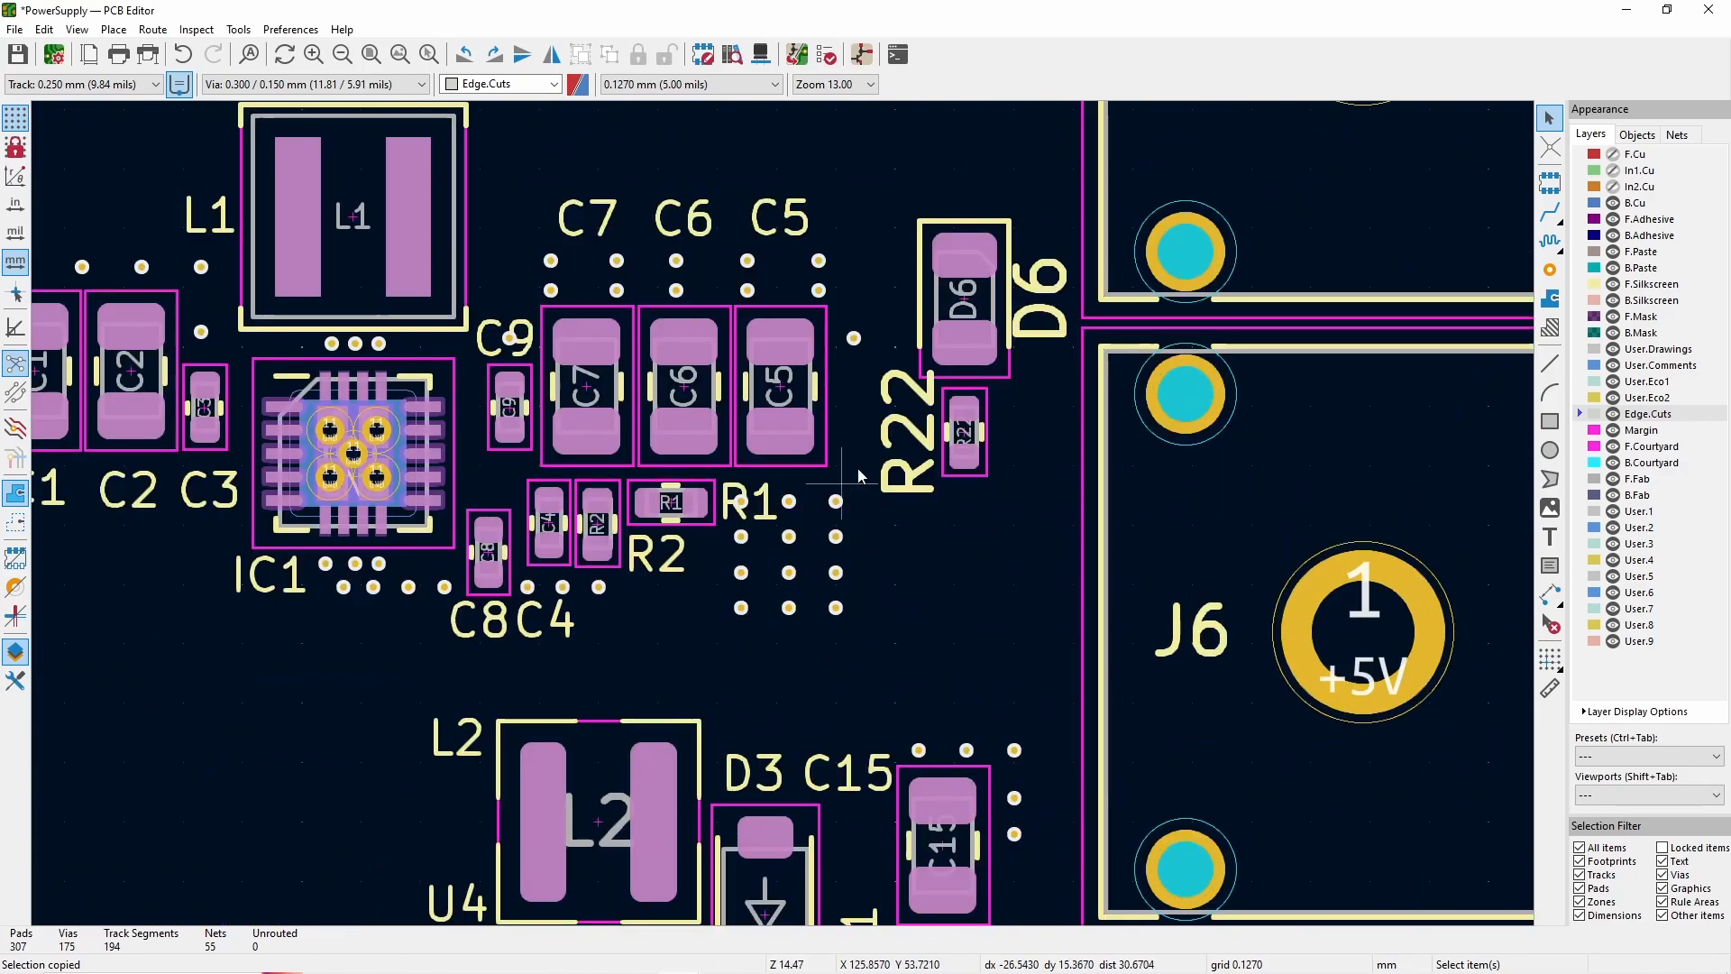
{"action": "key", "text": "m"}
{"action": "key", "text": "r"}
{"action": "left_click", "coordinate": [963, 516]}
{"action": "key", "text": "m"}
{"action": "key", "text": "r"}
{"action": "left_click", "coordinate": [968, 183]}
- Rotate the J3 and J4 reference labels to horizontal and place each one above its connector's square pad
{"action": "scroll", "coordinate": [571, 809], "scroll_direction": "down", "scroll_amount": 1}
{"action": "scroll", "coordinate": [495, 652], "scroll_direction": "up", "scroll_amount": 3}
{"action": "key", "text": "m"}
{"action": "key", "text": "r"}
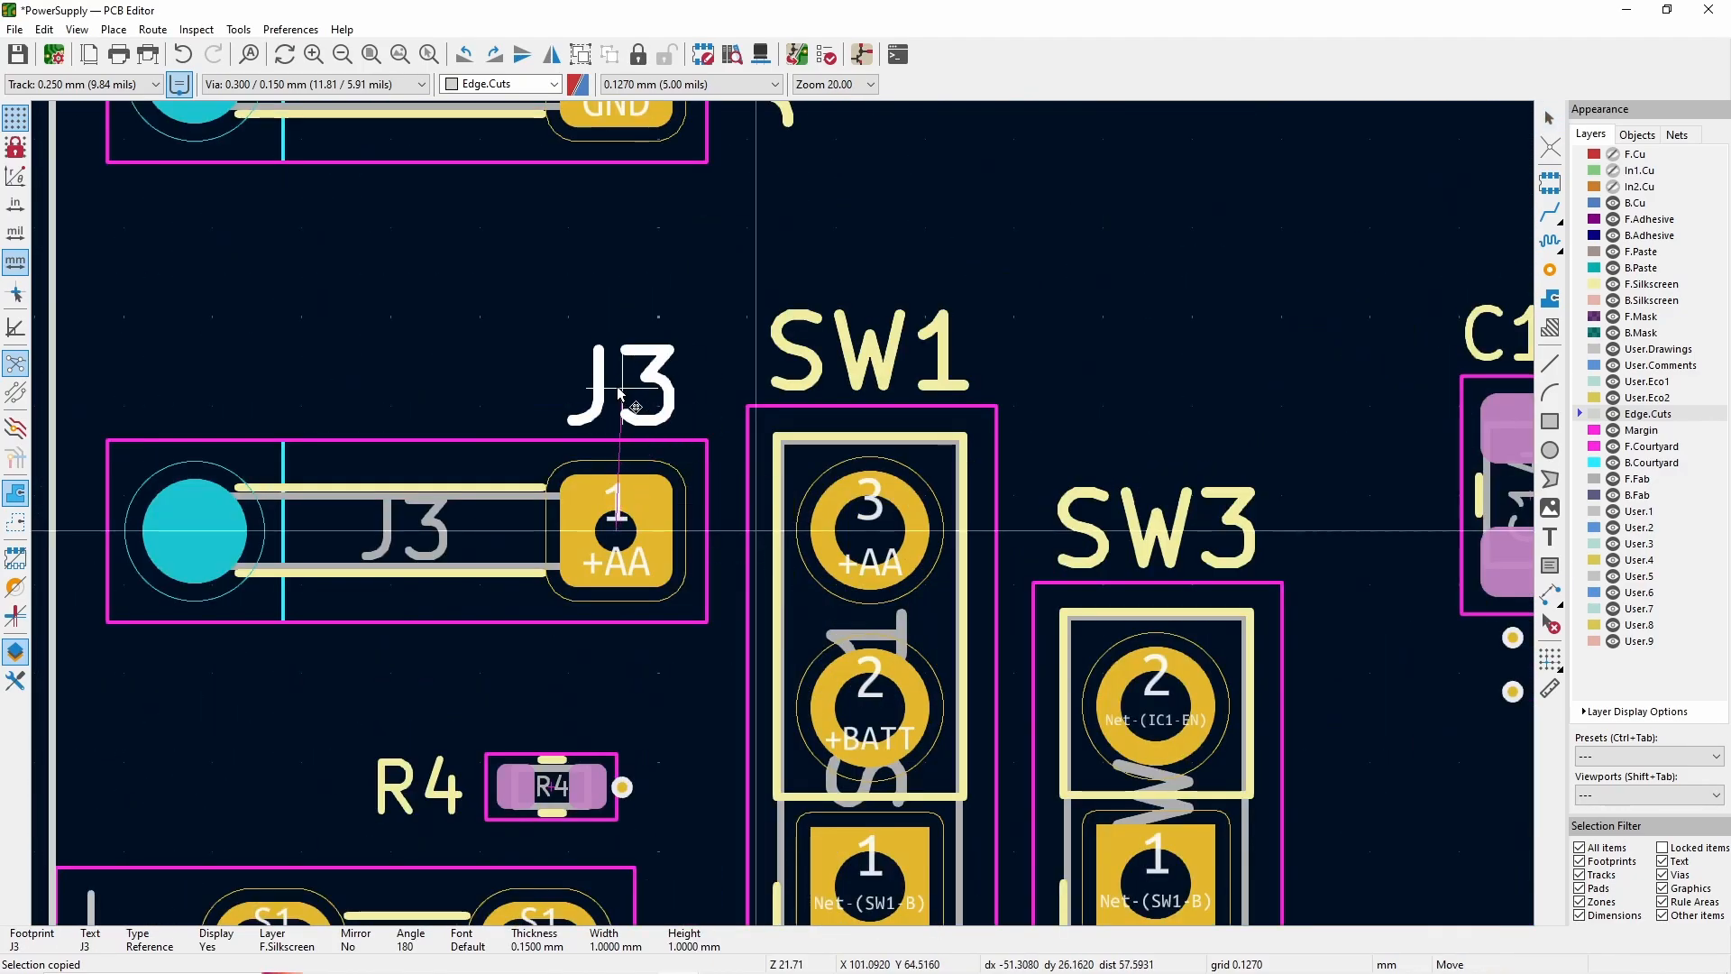
{"action": "left_click", "coordinate": [620, 386]}
{"action": "scroll", "coordinate": [631, 316], "scroll_direction": "down", "scroll_amount": 2}
{"action": "key", "text": "m"}
{"action": "key", "text": "r"}
{"action": "left_click", "coordinate": [777, 335]}
- Check the remaining silkscreen reference labels across the board for placement and legibility
{"action": "scroll", "coordinate": [991, 664], "scroll_direction": "down", "scroll_amount": 1}
{"action": "scroll", "coordinate": [908, 876], "scroll_direction": "up", "scroll_amount": 1}
{"action": "scroll", "coordinate": [528, 234], "scroll_direction": "up", "scroll_amount": 1}
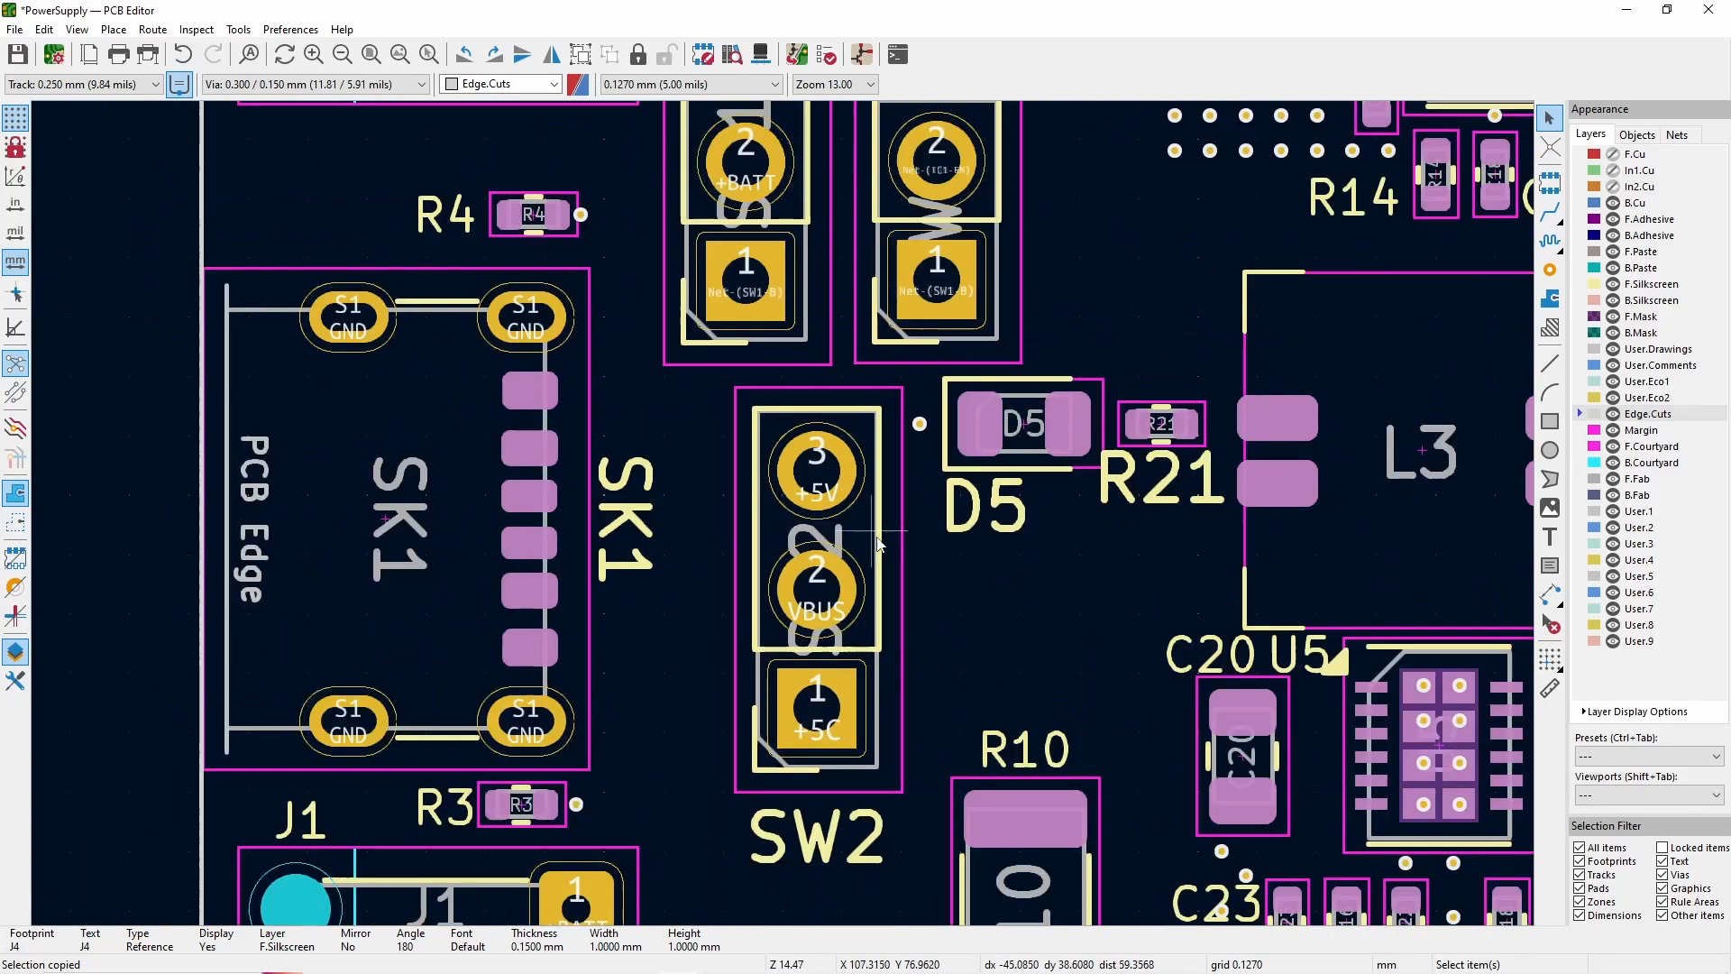
{"action": "scroll", "coordinate": [889, 429], "scroll_direction": "down", "scroll_amount": 2}
{"action": "scroll", "coordinate": [786, 365], "scroll_direction": "up", "scroll_amount": 1}
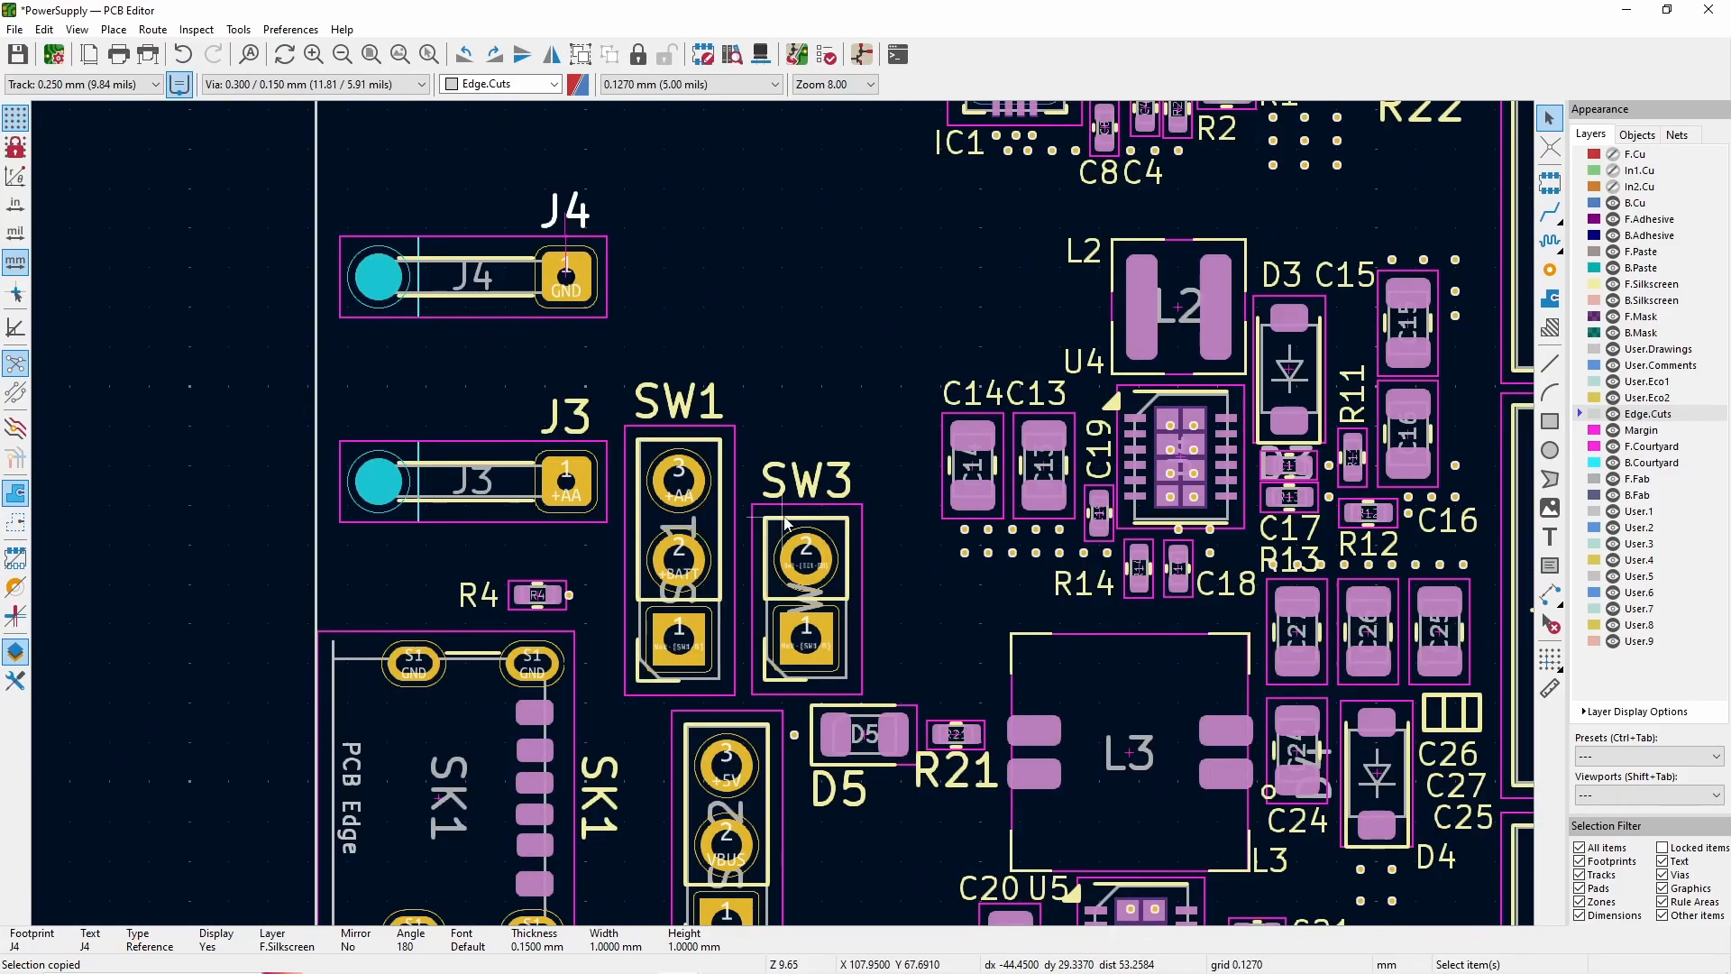
{"action": "scroll", "coordinate": [1126, 586], "scroll_direction": "down", "scroll_amount": 2}
{"action": "scroll", "coordinate": [752, 112], "scroll_direction": "down", "scroll_amount": 1}
{"action": "scroll", "coordinate": [784, 514], "scroll_direction": "up", "scroll_amount": 1}
{"action": "scroll", "coordinate": [835, 527], "scroll_direction": "up", "scroll_amount": 2}
- Draw a closed four-line outline about 6.5 mm tall on F.Silkscreen, between the two upper mounting holes
{"action": "left_click", "coordinate": [1550, 536]}
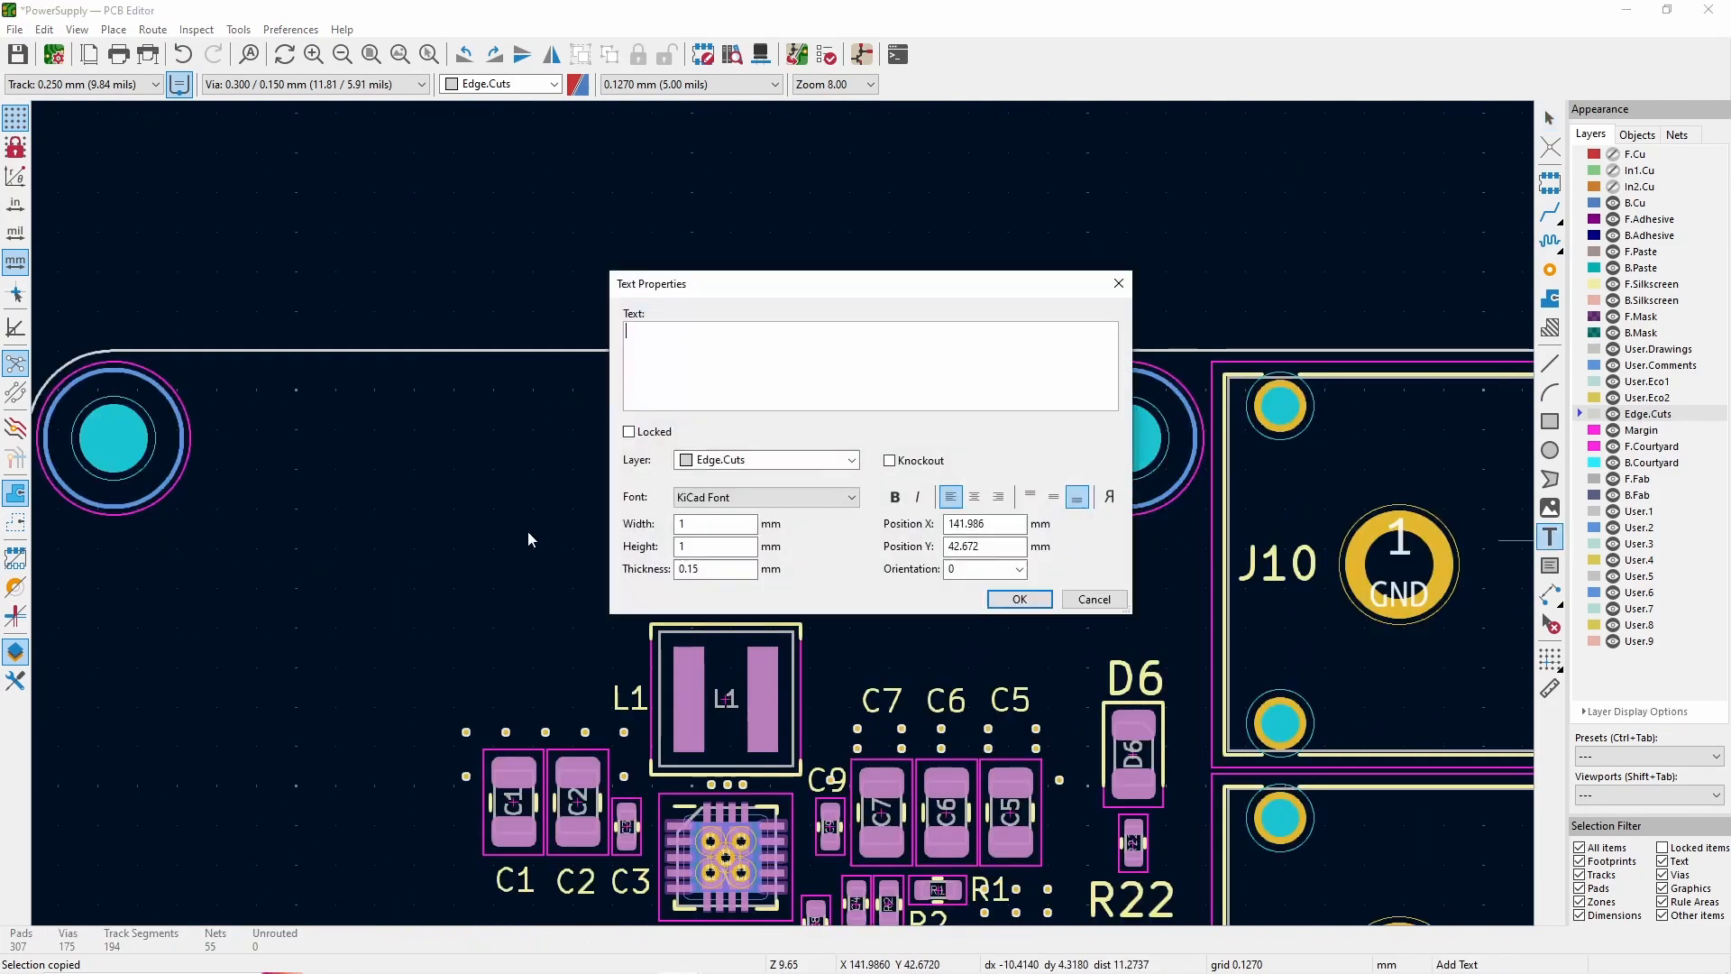
{"action": "left_click", "coordinate": [1116, 281]}
{"action": "left_click", "coordinate": [1550, 363]}
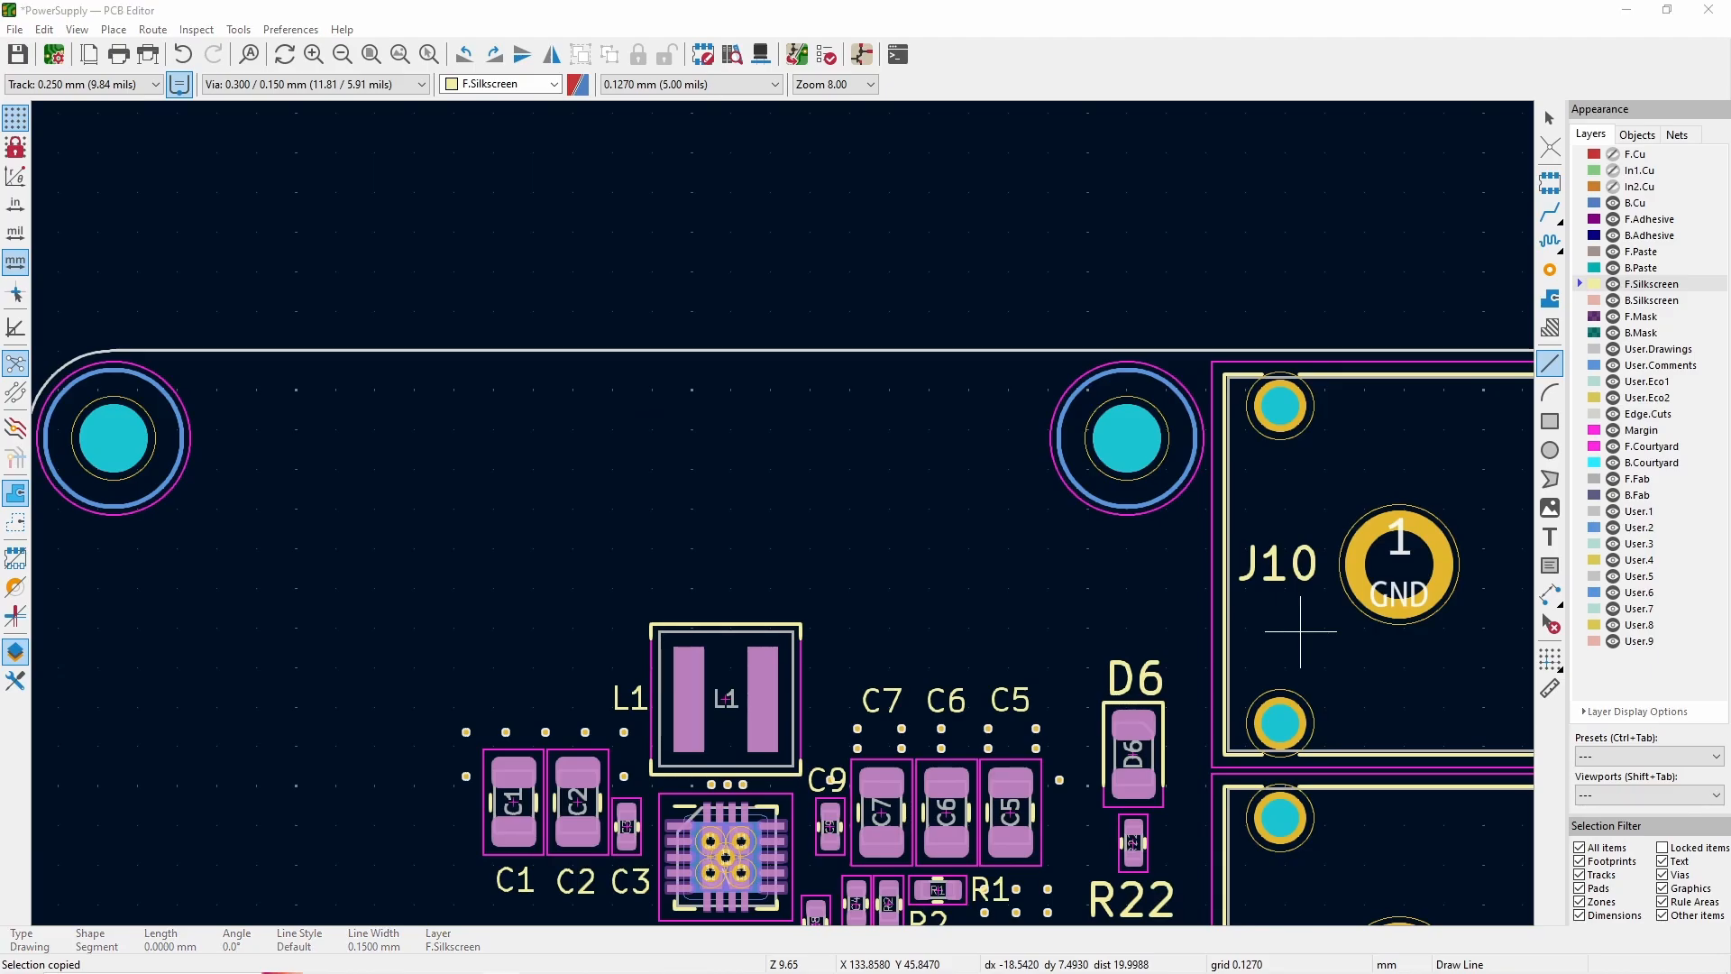
{"action": "left_click", "coordinate": [571, 390]}
{"action": "left_click", "coordinate": [783, 391]}
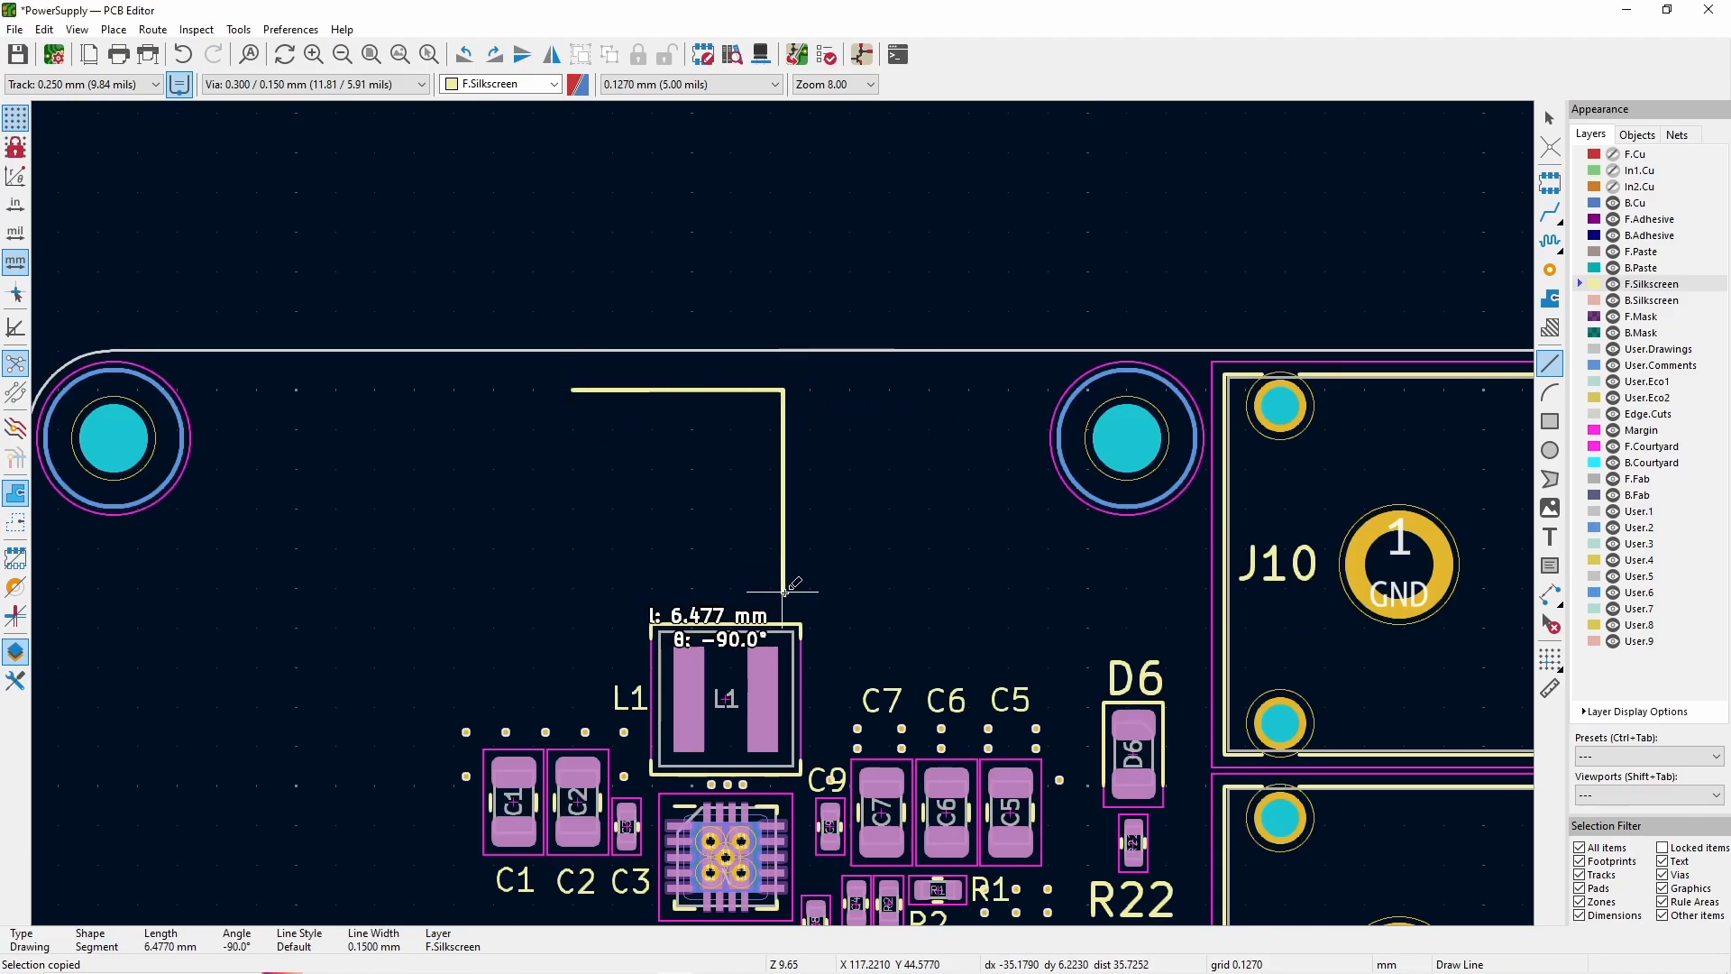
{"action": "left_click", "coordinate": [784, 592]}
{"action": "left_click", "coordinate": [574, 592]}
{"action": "left_click", "coordinate": [571, 391]}
{"action": "key", "text": "Escape"}
- Draw a rectangle about 4.6 × 4.3 mm inside the silkscreen outline
{"action": "scroll", "coordinate": [712, 487], "scroll_direction": "up", "scroll_amount": 3}
{"action": "scroll", "coordinate": [739, 334], "scroll_direction": "down", "scroll_amount": 3}
{"action": "left_click_drag", "start_coordinate": [564, 287], "coordinate": [507, 513]}
{"action": "scroll", "coordinate": [270, 276], "scroll_direction": "up", "scroll_amount": 3}
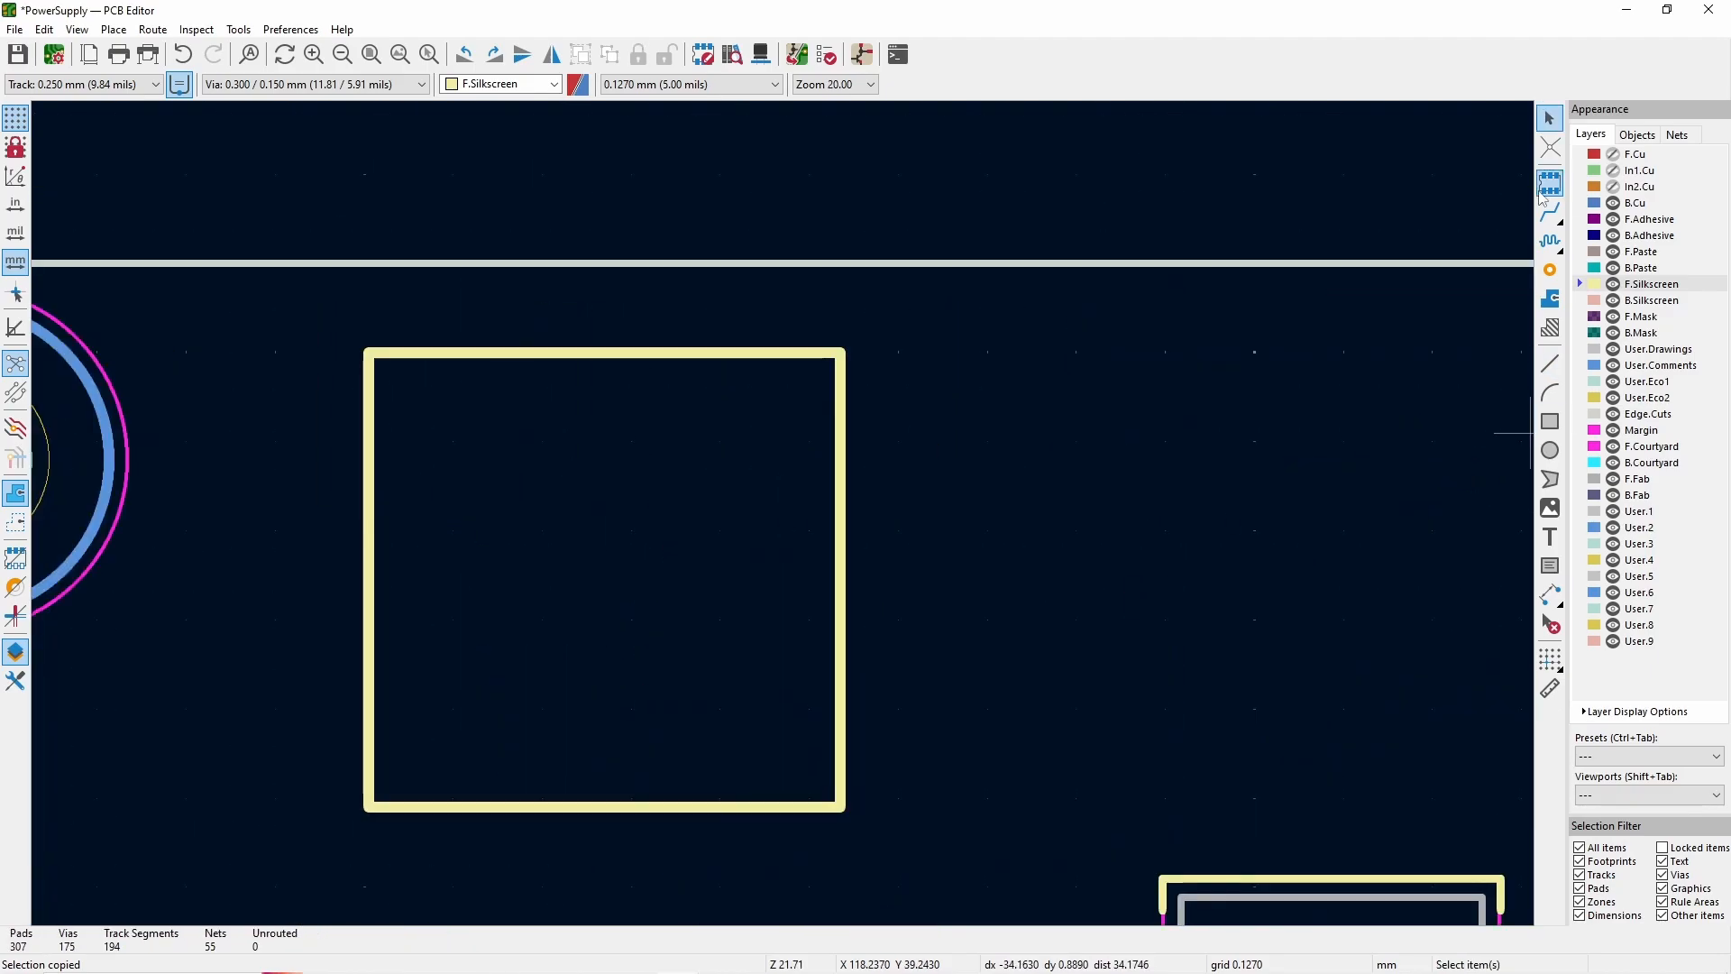
{"action": "left_click", "coordinate": [454, 442]}
{"action": "left_click", "coordinate": [774, 745]}
{"action": "key", "text": "Escape"}
- Change the inner rectangle's layer to F.Silkscreen
{"action": "left_click", "coordinate": [1651, 284]}
{"action": "double_click", "coordinate": [657, 442]}
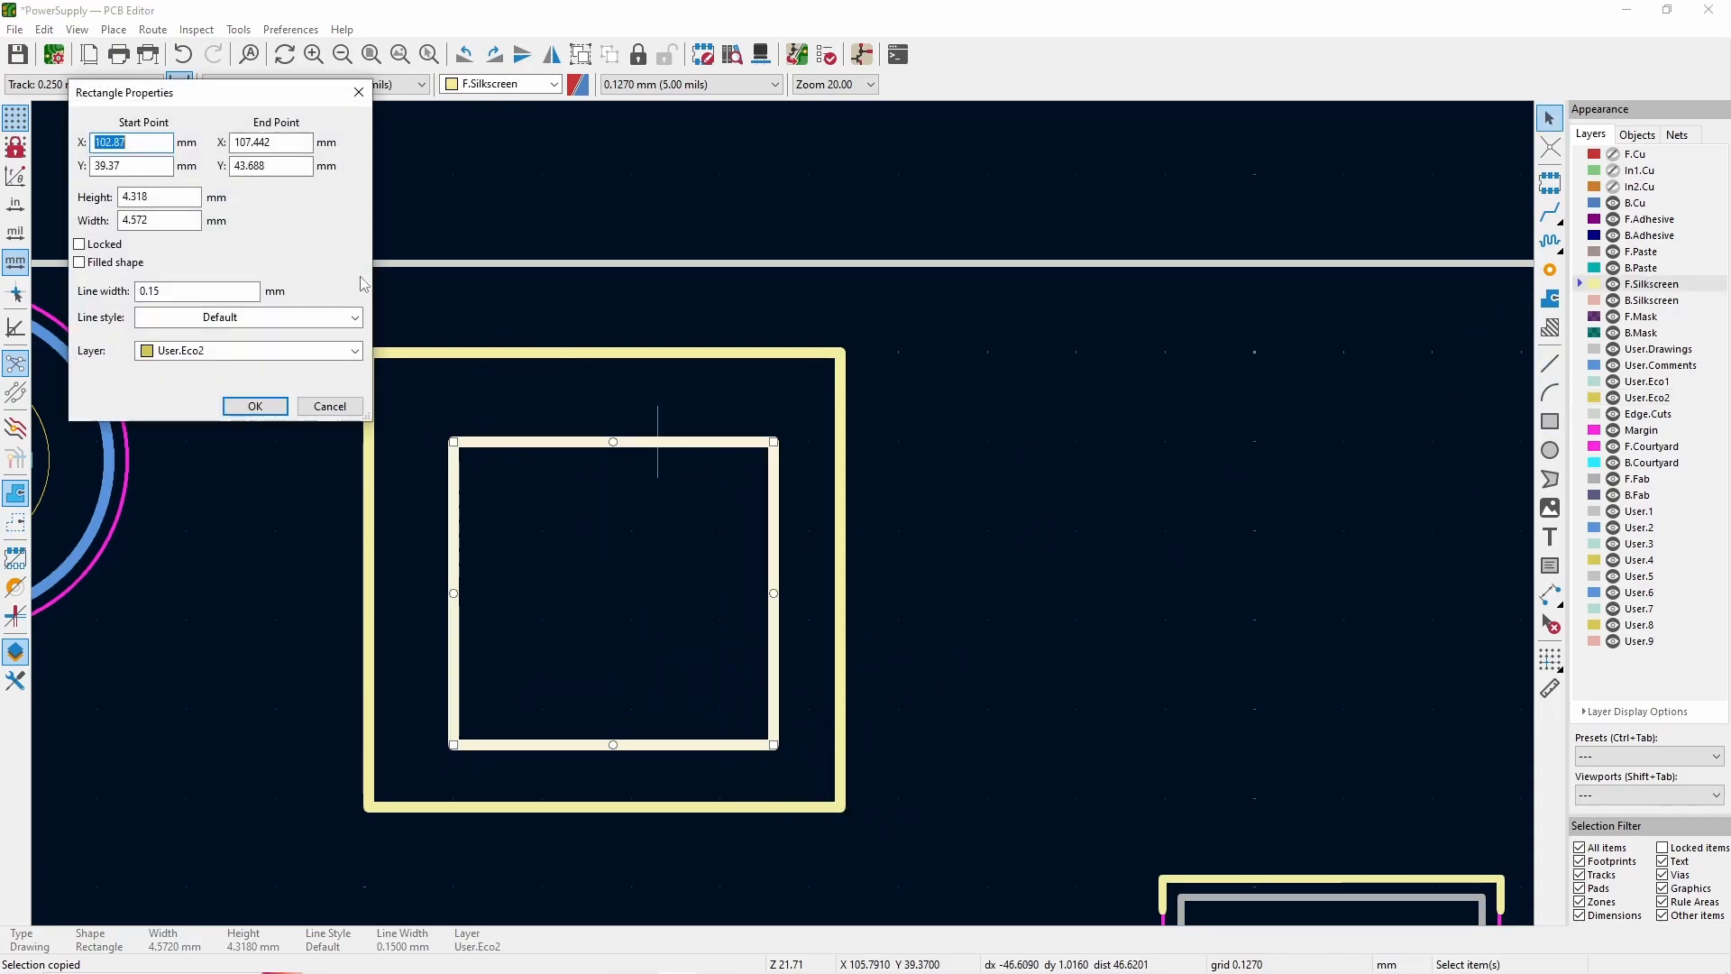
{"action": "left_click", "coordinate": [289, 351]}
{"action": "left_click", "coordinate": [216, 484]}
{"action": "left_click", "coordinate": [255, 407]}
{"action": "scroll", "coordinate": [978, 550], "scroll_direction": "down", "scroll_amount": 2}
{"action": "left_click", "coordinate": [947, 602]}
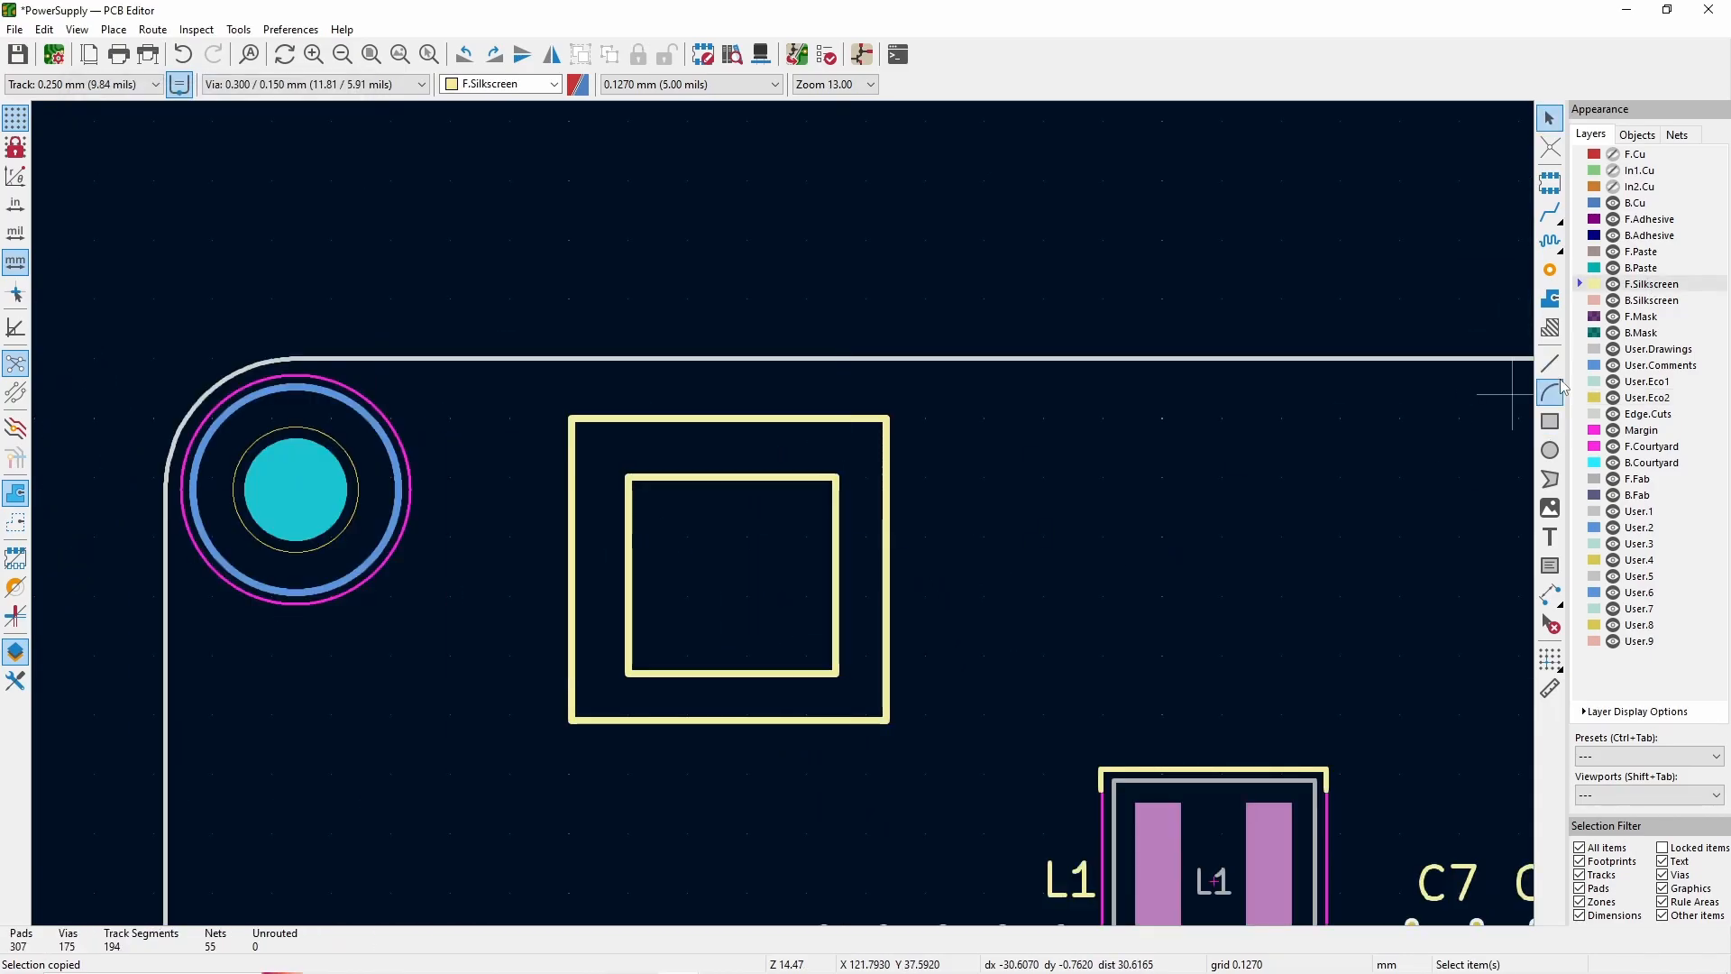
{"action": "left_click", "coordinate": [1550, 393]}
{"action": "left_click", "coordinate": [629, 530]}
{"action": "key", "text": "Escape"}
{"action": "left_click", "coordinate": [678, 524]}
{"action": "key", "text": "Escape"}
{"action": "key", "text": "Escape"}
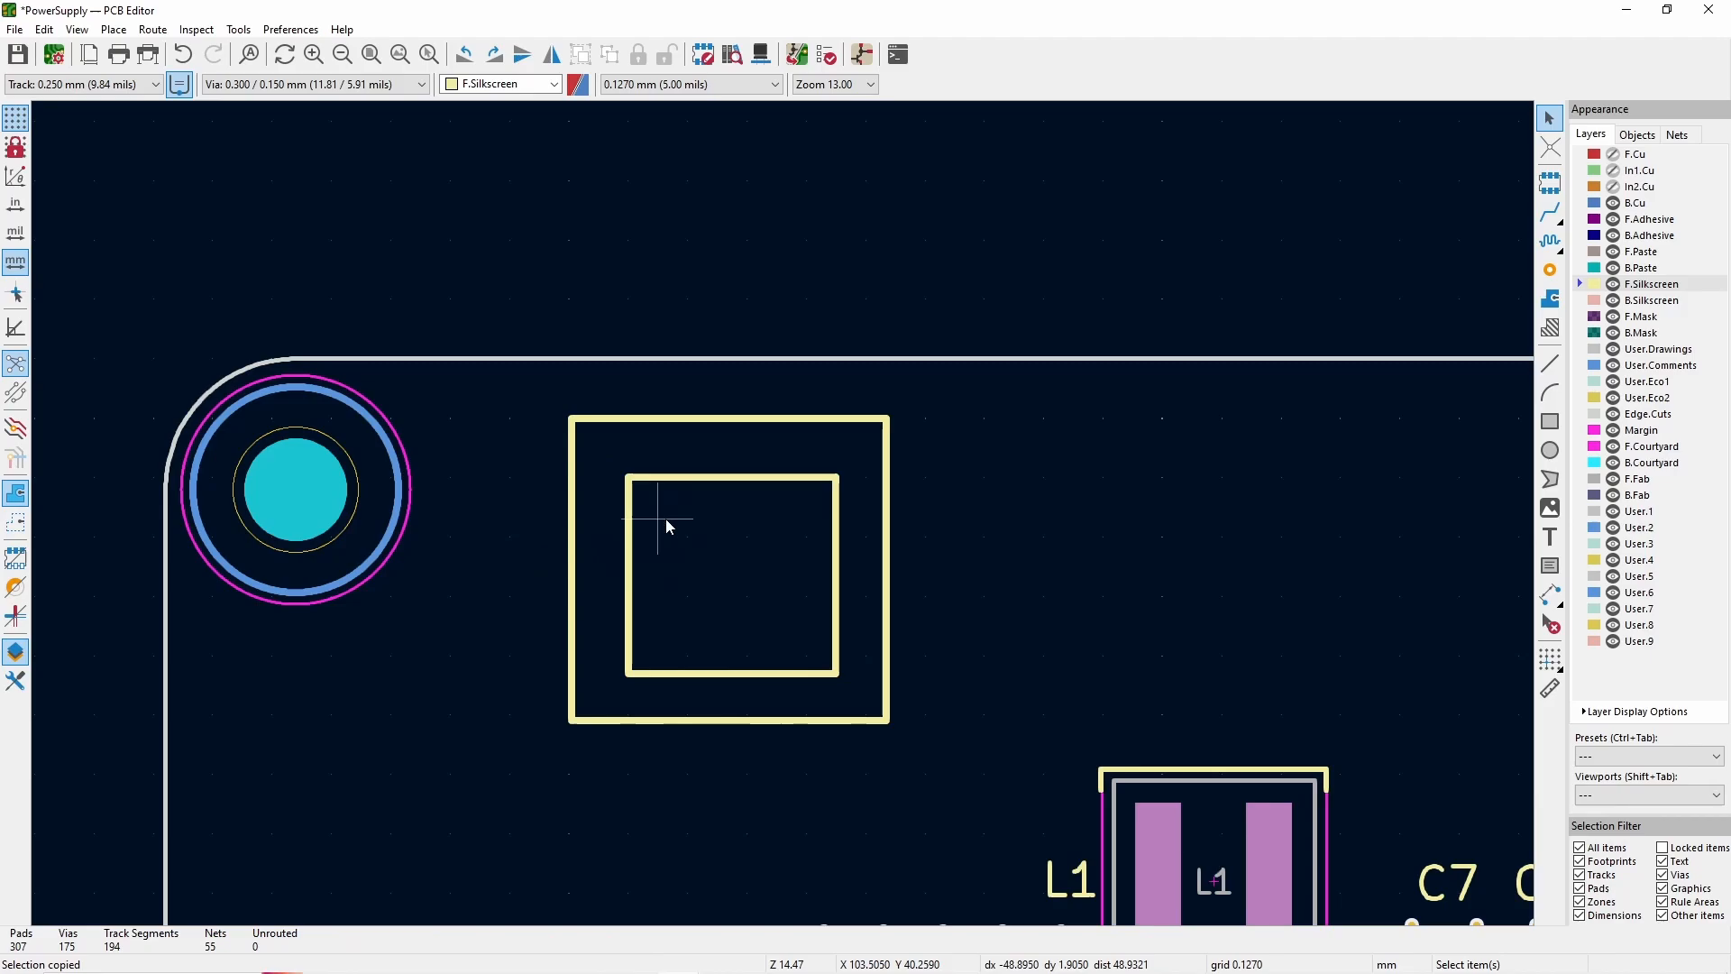
{"action": "left_click", "coordinate": [1561, 372]}
{"action": "left_click", "coordinate": [732, 673]}
{"action": "key", "text": "Escape"}
{"action": "key", "text": "Escape"}
- Enlarge the outer outline by shifting its right side outward, lowering its bottom edge and stretching the lines to meet
{"action": "scroll", "coordinate": [693, 526], "scroll_direction": "up", "scroll_amount": 2}
{"action": "left_click_drag", "start_coordinate": [1220, 613], "coordinate": [1305, 615]}
{"action": "scroll", "coordinate": [1237, 765], "scroll_direction": "down", "scroll_amount": 1}
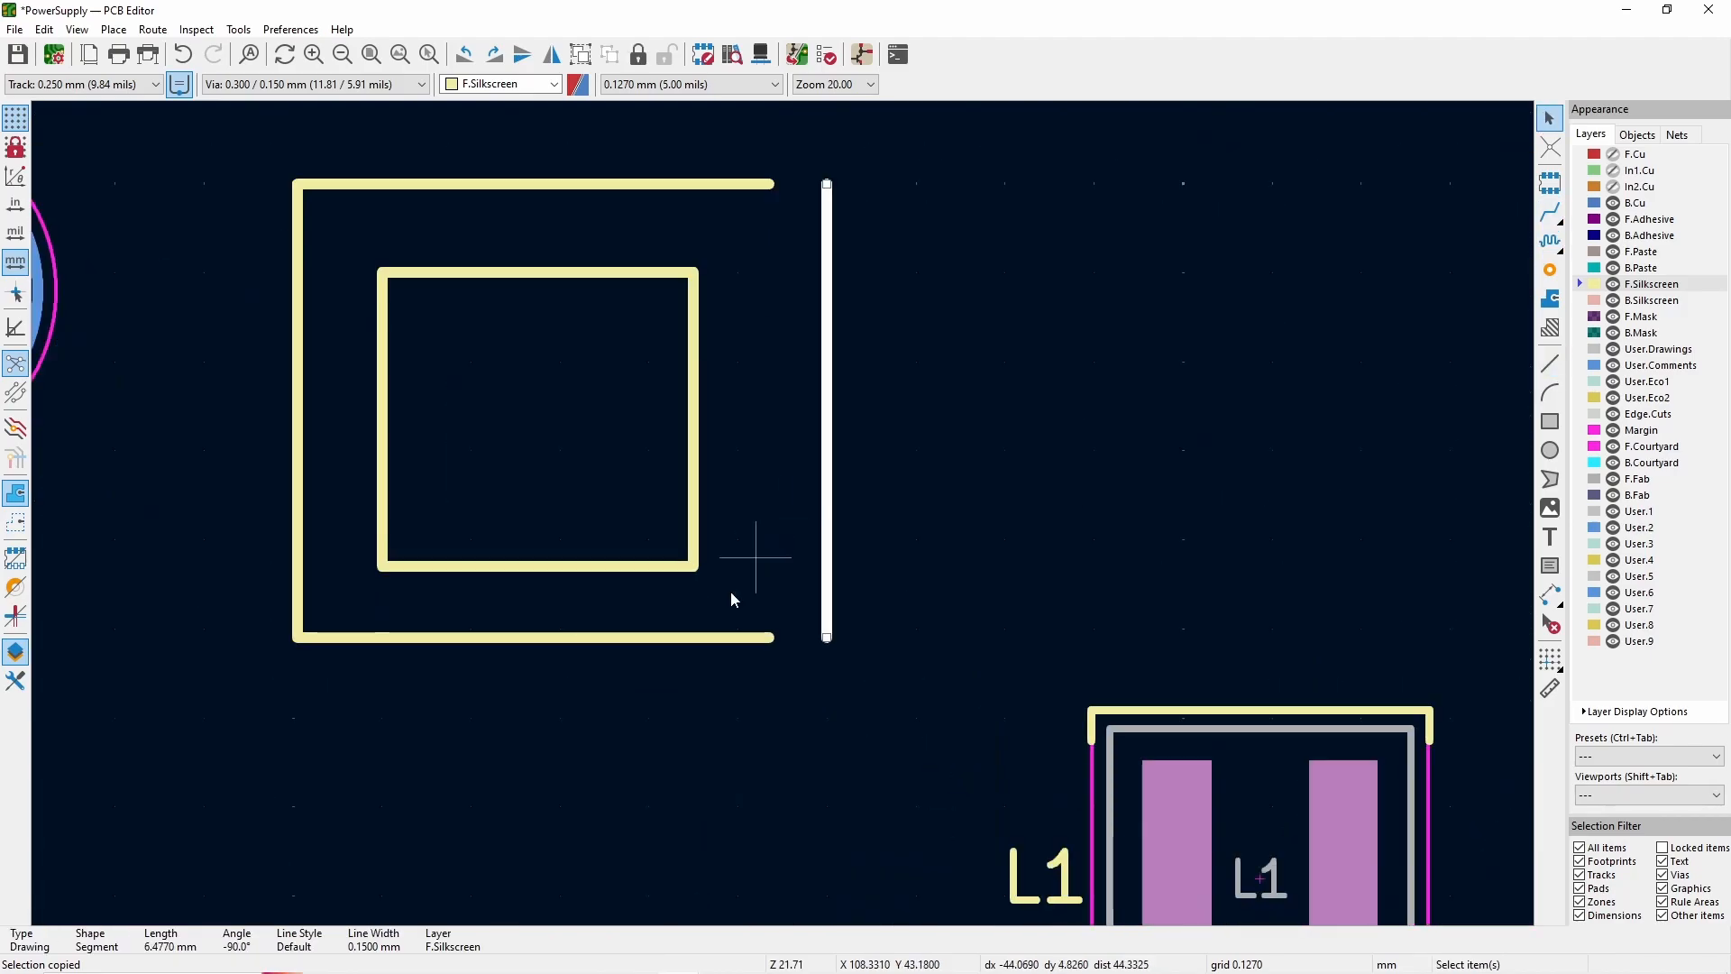
{"action": "scroll", "coordinate": [586, 610], "scroll_direction": "up", "scroll_amount": 1}
{"action": "left_click_drag", "start_coordinate": [705, 553], "coordinate": [695, 668]}
{"action": "left_click", "coordinate": [1141, 553]}
{"action": "left_click_drag", "start_coordinate": [1143, 553], "coordinate": [1144, 673]}
- Enlarge the inner rectangle to 5.08 × 5.08 mm and extend the outer outline's left side to the bottom edge
{"action": "left_click", "coordinate": [943, 446]}
{"action": "left_click_drag", "start_coordinate": [943, 446], "coordinate": [1010, 540]}
{"action": "left_click", "coordinate": [348, 556]}
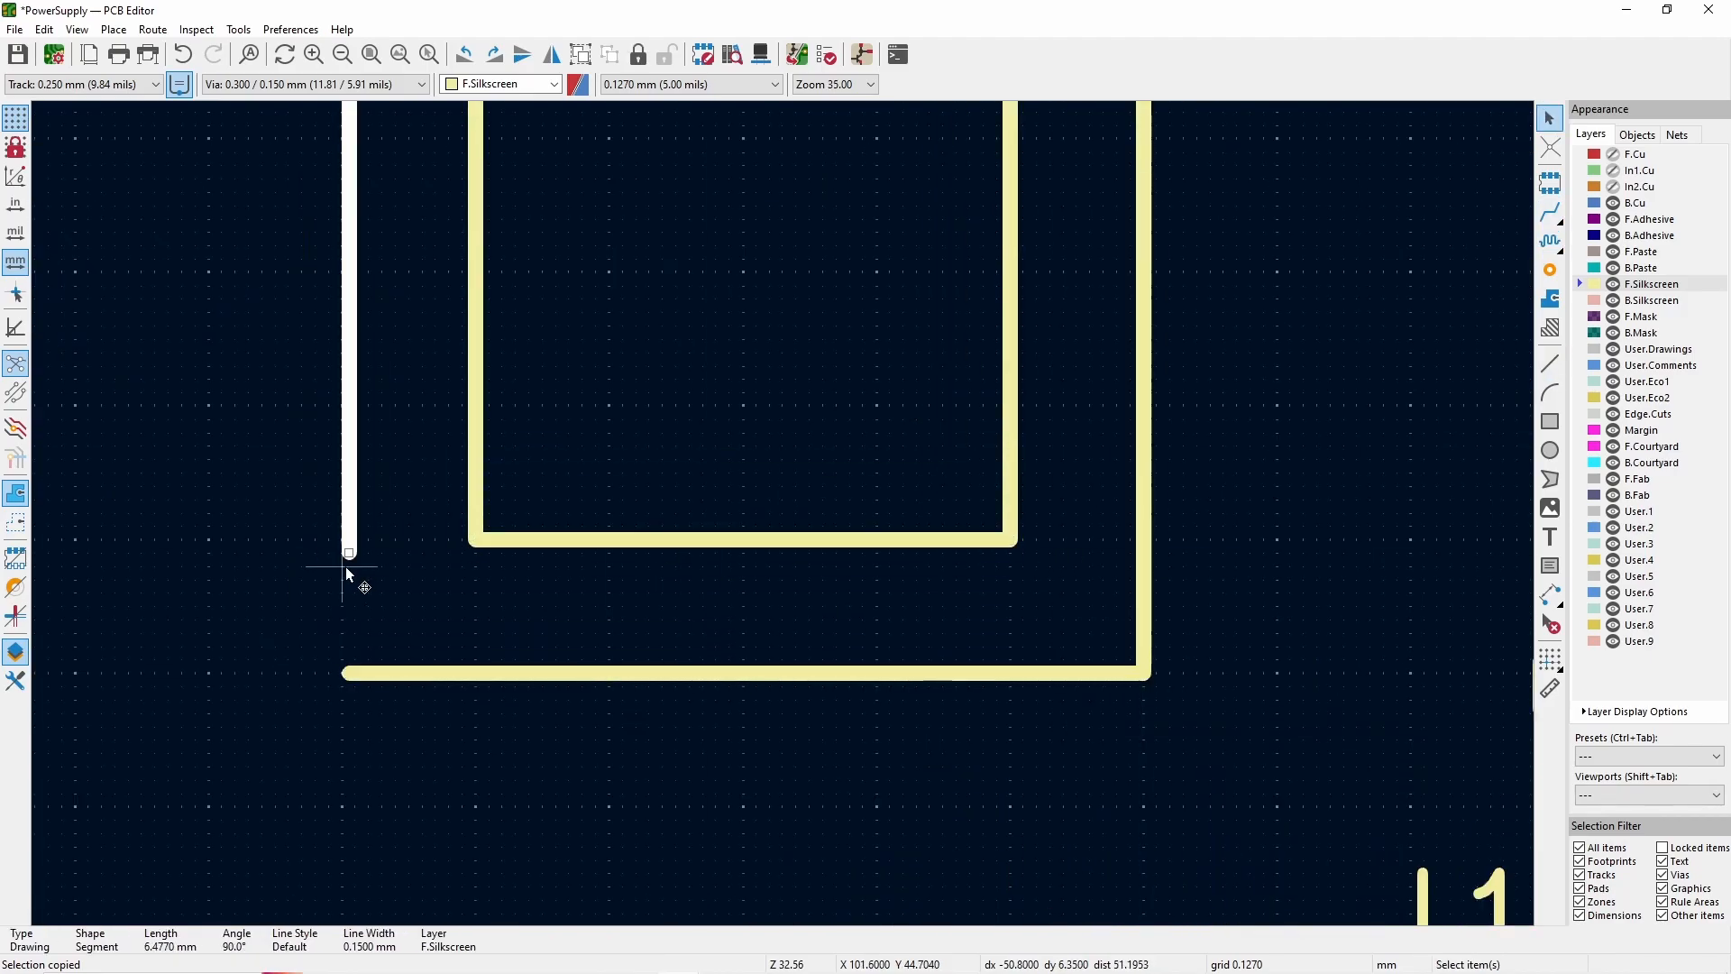
{"action": "left_click", "coordinate": [346, 673]}
{"action": "left_click_drag", "start_coordinate": [349, 552], "coordinate": [342, 673]}
- Align the line ends at the outer outline's corners so the four sides form a closed square
{"action": "scroll", "coordinate": [1093, 600], "scroll_direction": "down", "scroll_amount": 2}
{"action": "scroll", "coordinate": [907, 420], "scroll_direction": "up", "scroll_amount": 1}
{"action": "scroll", "coordinate": [561, 309], "scroll_direction": "up", "scroll_amount": 5}
{"action": "mouse_move", "coordinate": [815, 449]}
{"action": "left_mouse_down"}
{"action": "mouse_move", "coordinate": [779, 485]}
{"action": "mouse_move", "coordinate": [782, 448]}
{"action": "left_mouse_up"}
{"action": "left_click", "coordinate": [888, 447]}
{"action": "scroll", "coordinate": [812, 455], "scroll_direction": "down", "scroll_amount": 5}
{"action": "scroll", "coordinate": [1031, 476], "scroll_direction": "up", "scroll_amount": 4}
{"action": "left_click_drag", "start_coordinate": [895, 561], "coordinate": [1196, 578]}
{"action": "scroll", "coordinate": [1196, 578], "scroll_direction": "down", "scroll_amount": 4}
{"action": "left_click", "coordinate": [403, 456]}
{"action": "left_click", "coordinate": [403, 438]}
{"action": "scroll", "coordinate": [636, 451], "scroll_direction": "down", "scroll_amount": 4}
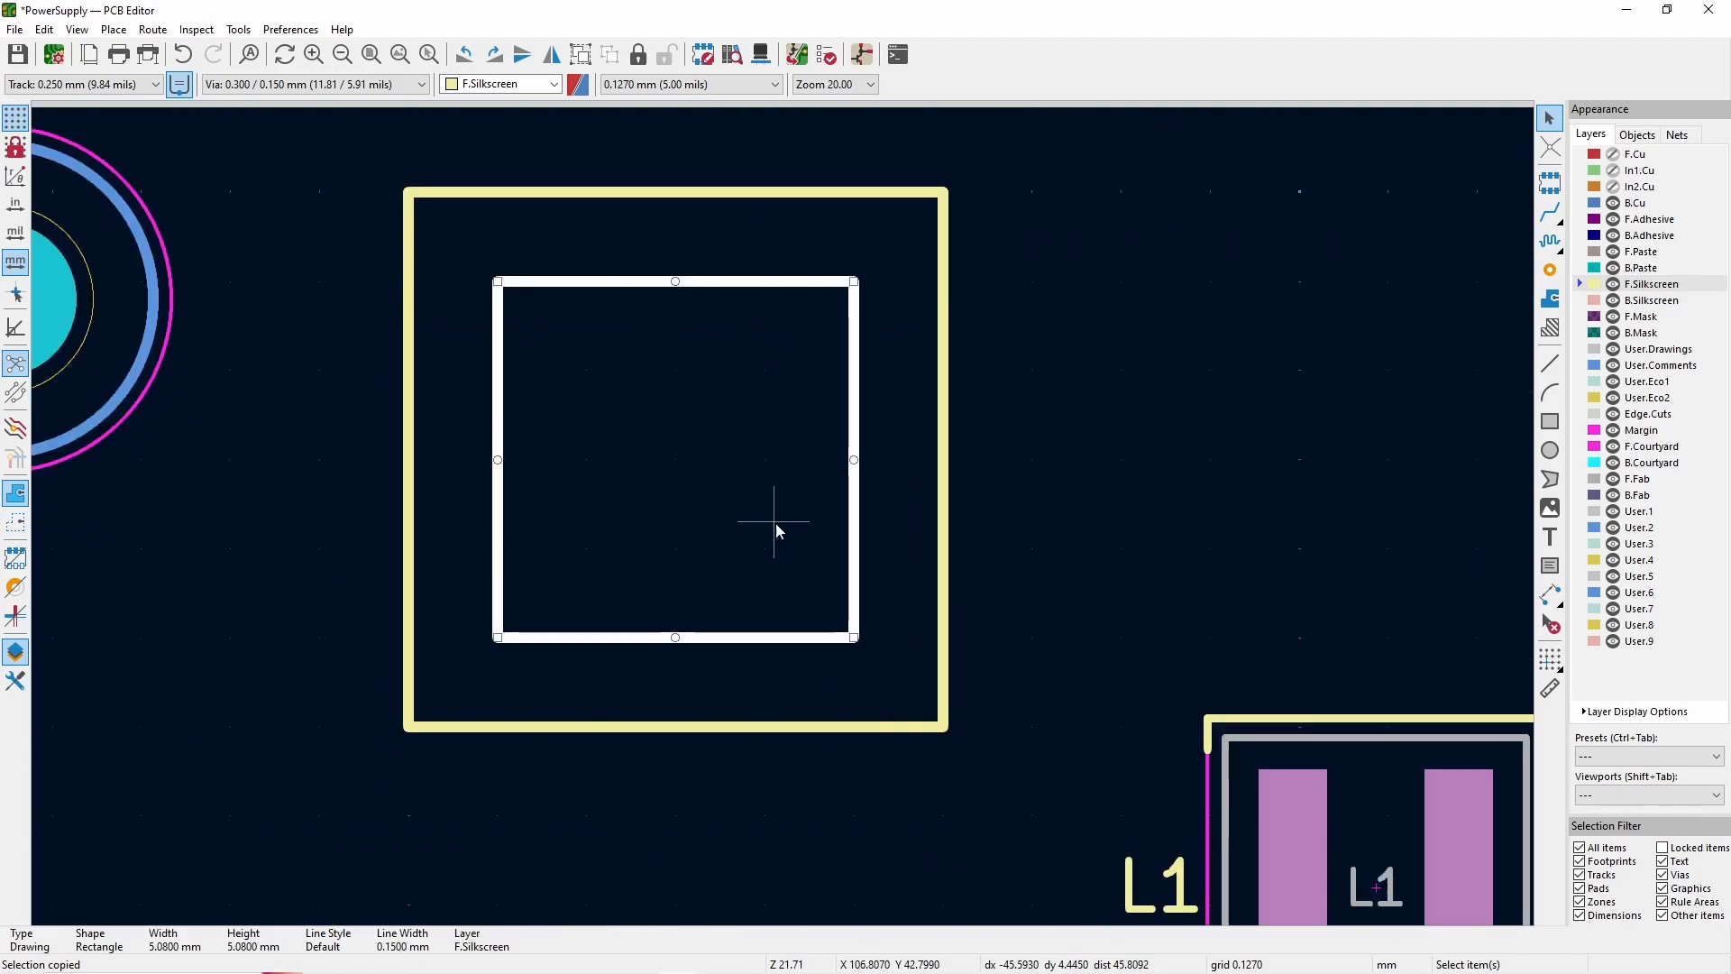
- Draw a vertical stem up from the inner square's bottom centre with a crossbar about 1.4 mm long on top
{"action": "scroll", "coordinate": [758, 541], "scroll_direction": "up", "scroll_amount": 2}
{"action": "left_click", "coordinate": [776, 525]}
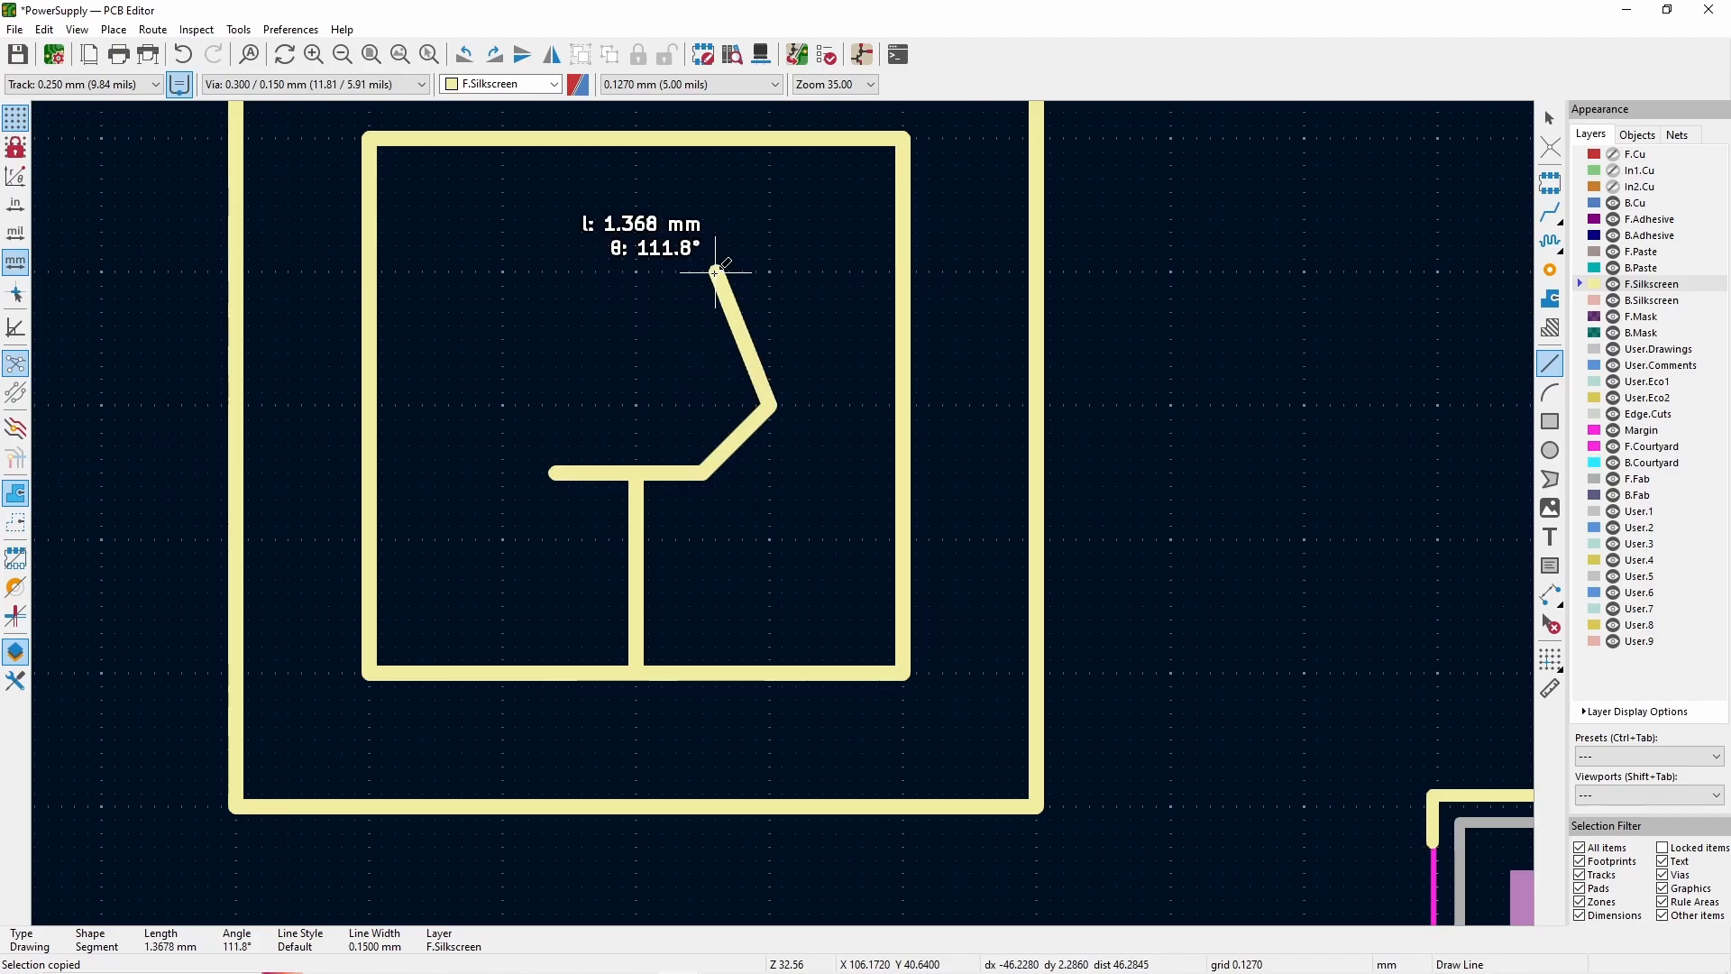
{"action": "key", "text": "Escape"}
{"action": "key", "text": "Escape"}
- Place a copy of the crossbar just below the inner square's top edge
{"action": "middle_click_drag", "start_coordinate": [741, 313], "coordinate": [806, 516]}
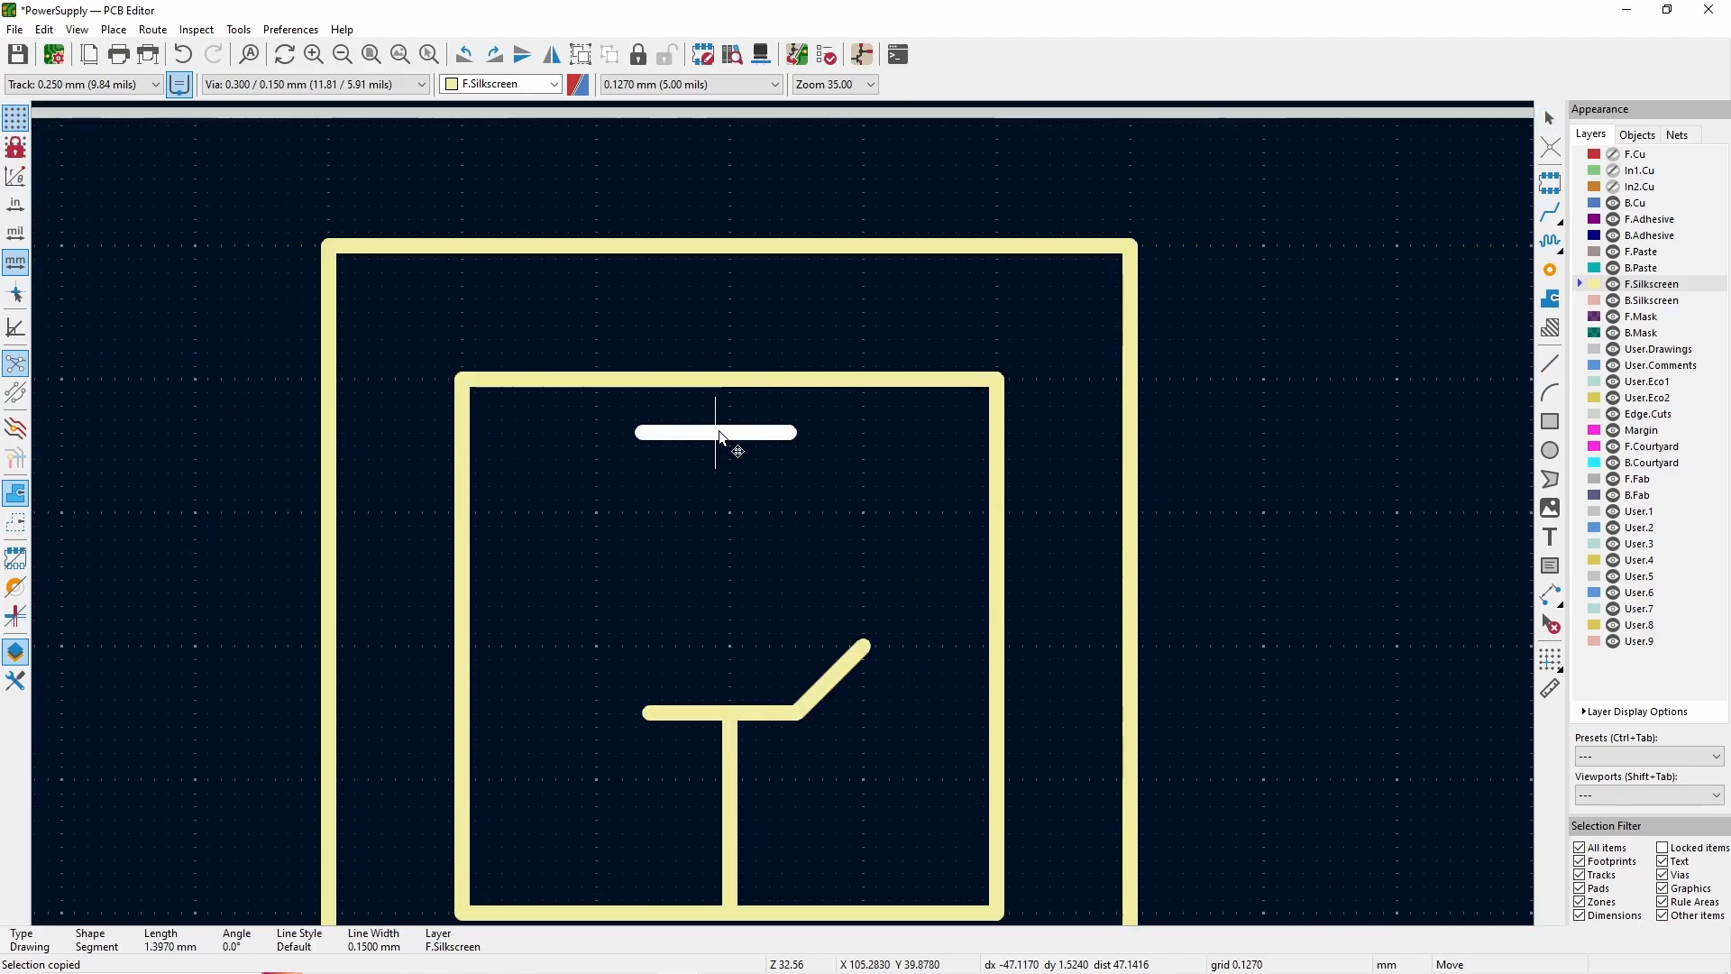
{"action": "left_click", "coordinate": [718, 432]}
{"action": "key", "text": "ctrl+v"}
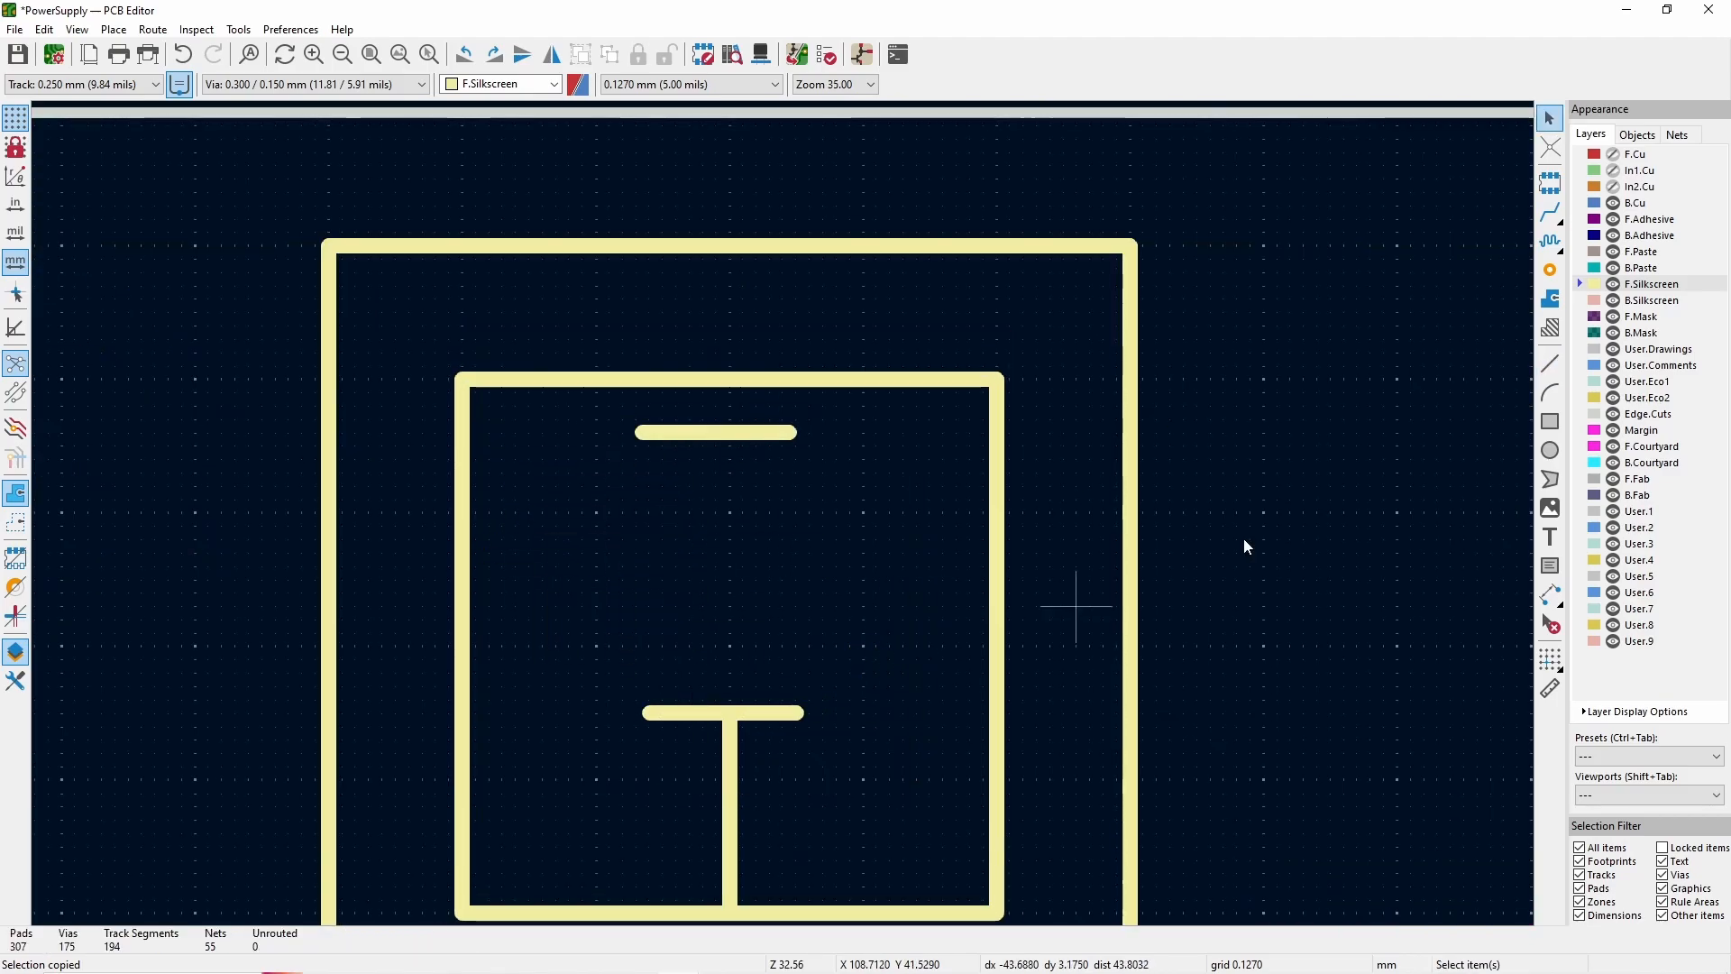
- Try to draw a 2.54 mm crossbar on the stem with two slanted sides rising from its right end
{"action": "left_click", "coordinate": [593, 712]}
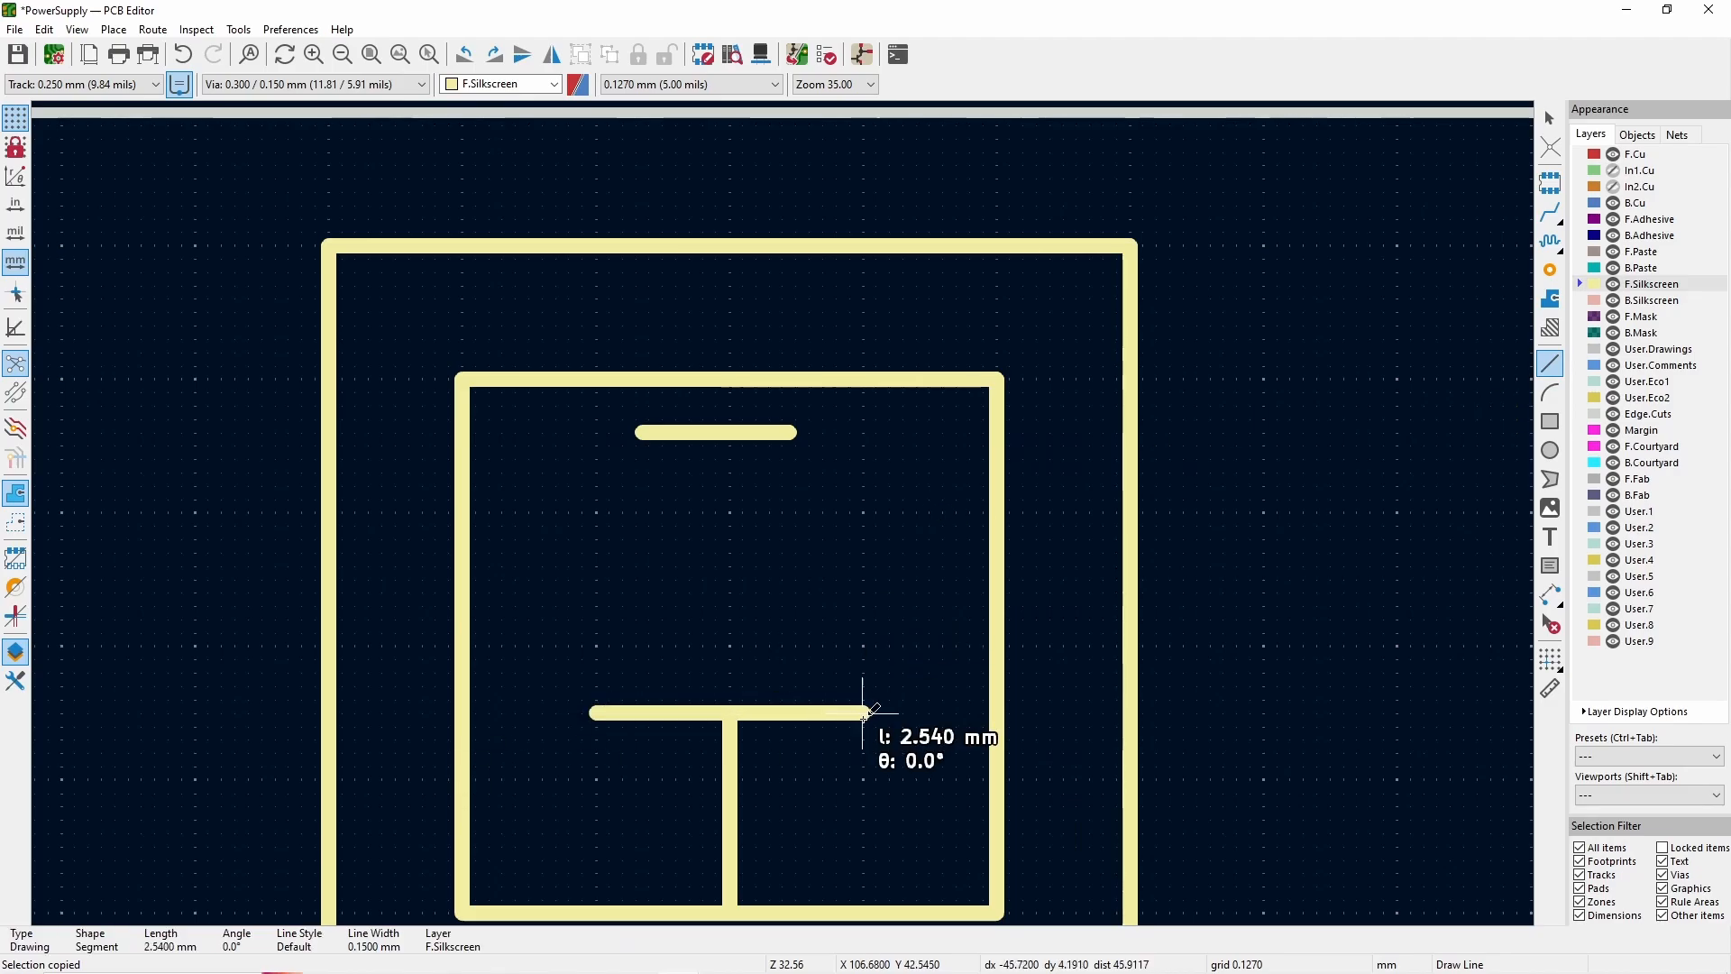
{"action": "left_click", "coordinate": [863, 713]}
{"action": "left_click", "coordinate": [947, 580]}
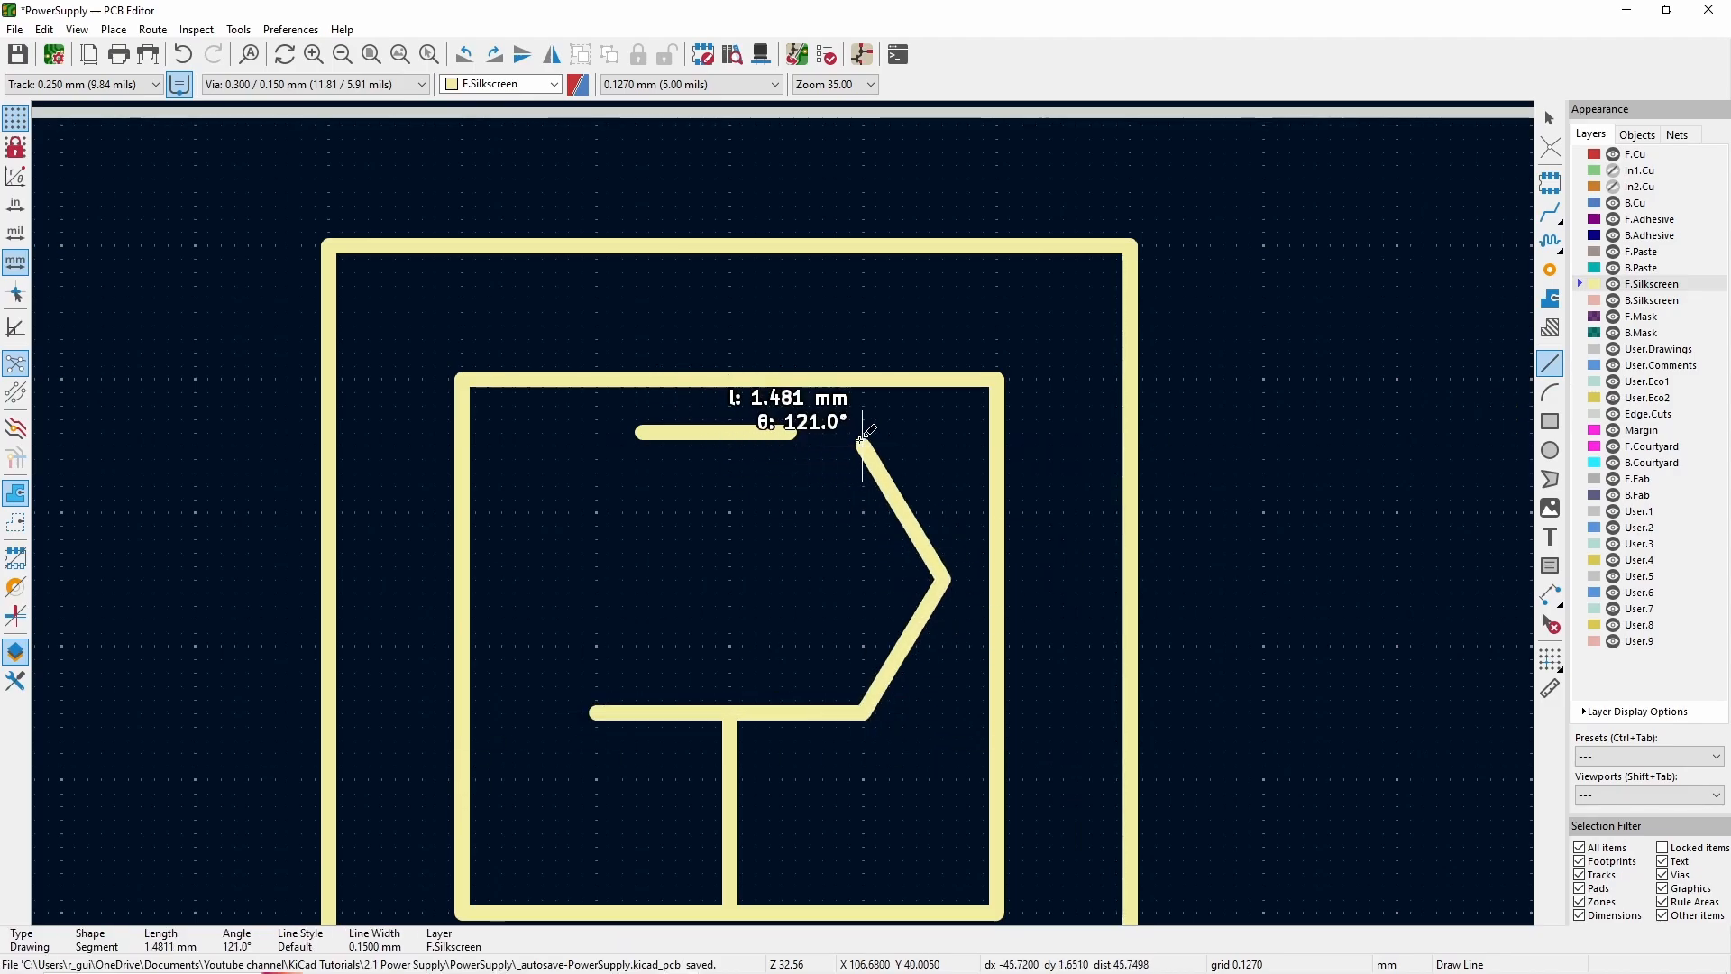
{"action": "key", "text": "Escape"}
{"action": "key", "text": "Escape"}
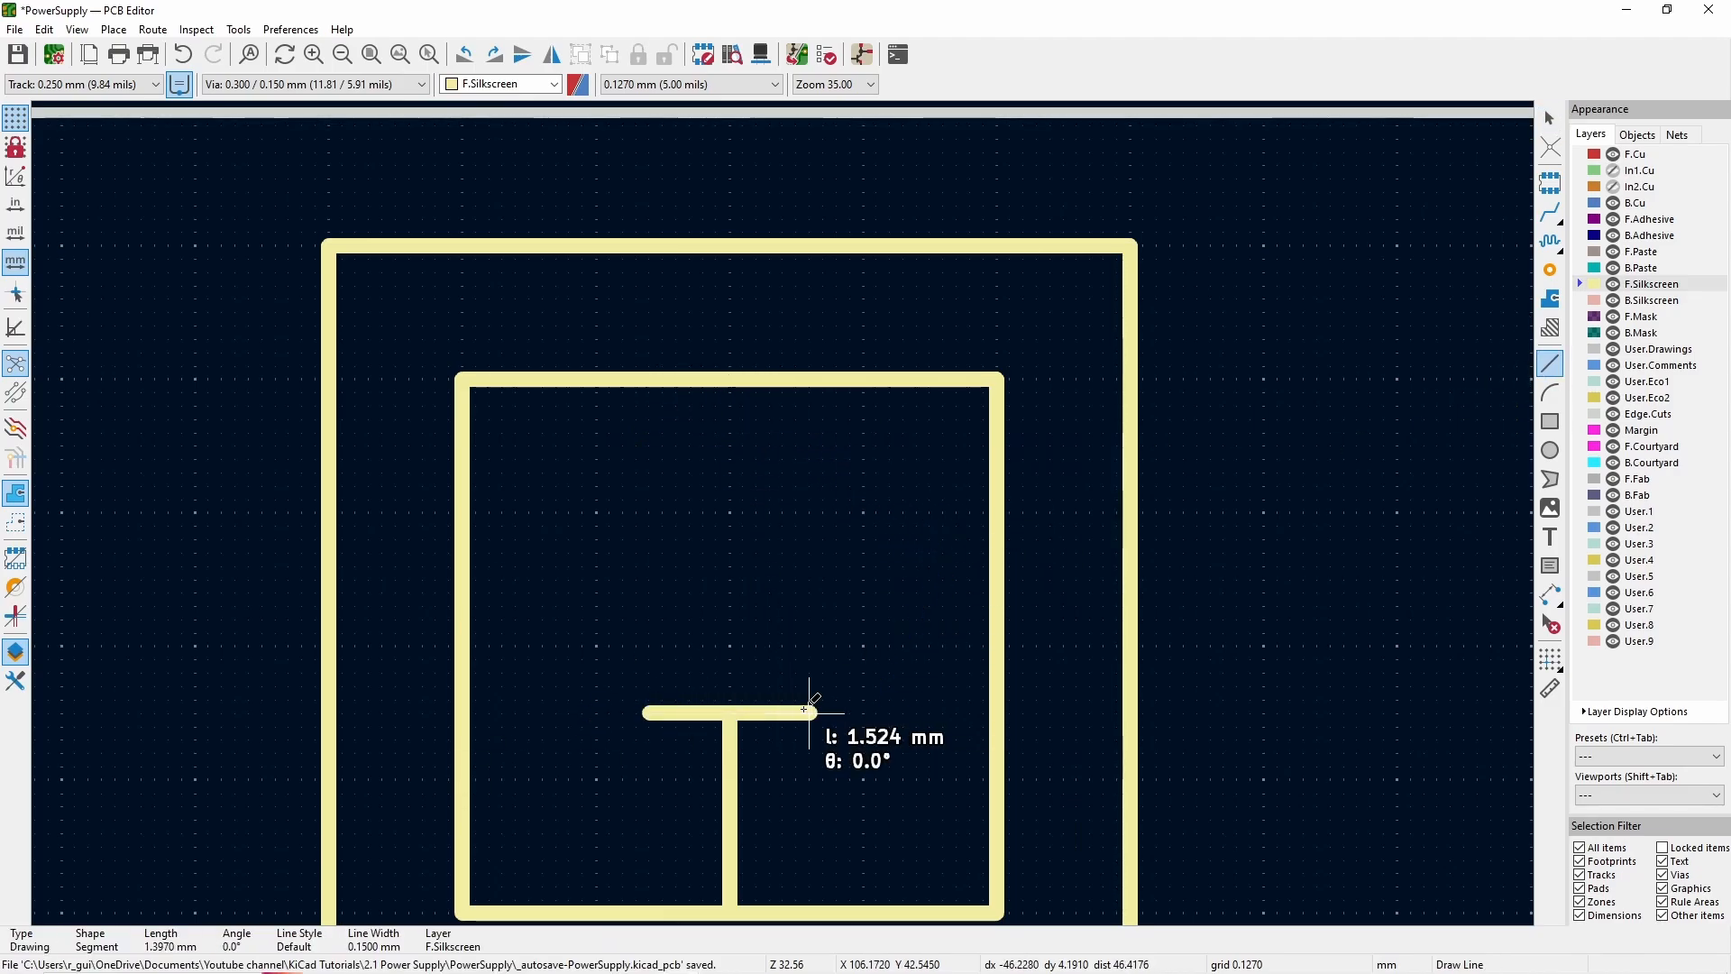
- Try to draw a slanted side about 1.2 mm long from the crossbar's right end
{"action": "left_click", "coordinate": [812, 713]}
{"action": "left_click", "coordinate": [895, 620]}
{"action": "key", "text": "Escape"}
{"action": "key", "text": "Escape"}
{"action": "scroll", "coordinate": [862, 551], "scroll_direction": "up", "scroll_amount": 1}
{"action": "left_click", "coordinate": [882, 681]}
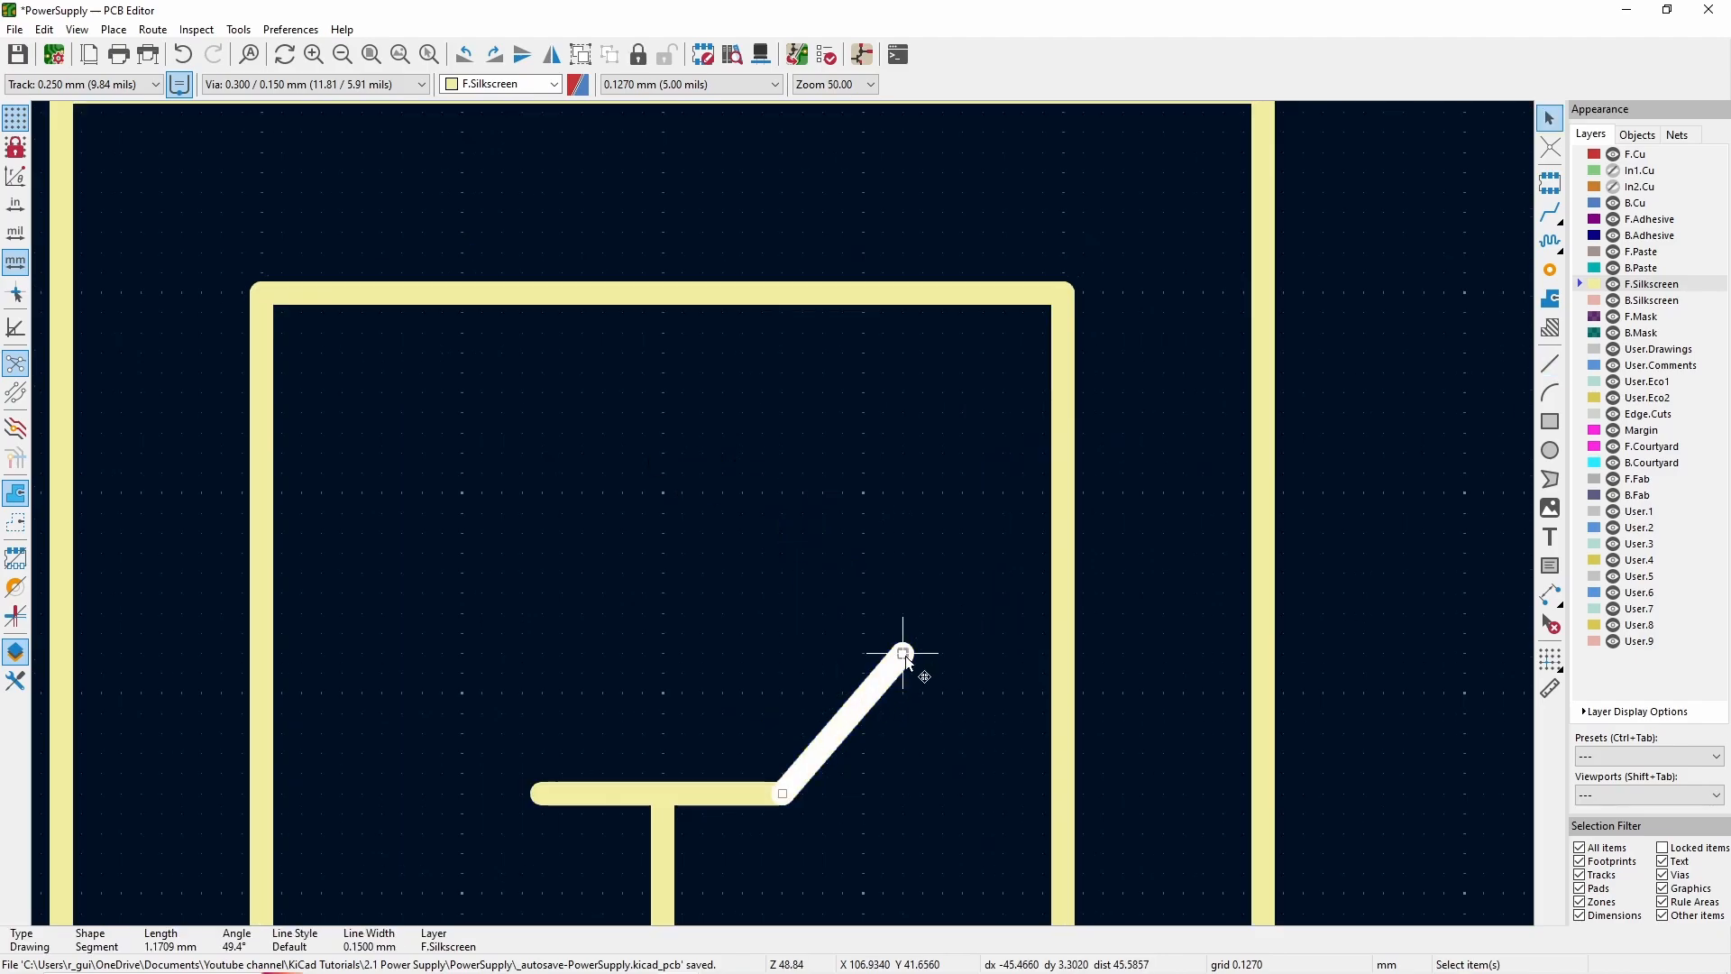
{"action": "left_click_drag", "start_coordinate": [903, 656], "coordinate": [777, 497]}
{"action": "key", "text": "Delete"}
- Copy the crossbar and place the copy directly above it as the hexagon's top edge
{"action": "left_click", "coordinate": [727, 790]}
{"action": "key", "text": "ctrl+c"}
{"action": "key", "text": "ctrl+v"}
{"action": "left_click", "coordinate": [772, 494]}
{"action": "key", "text": "Escape"}
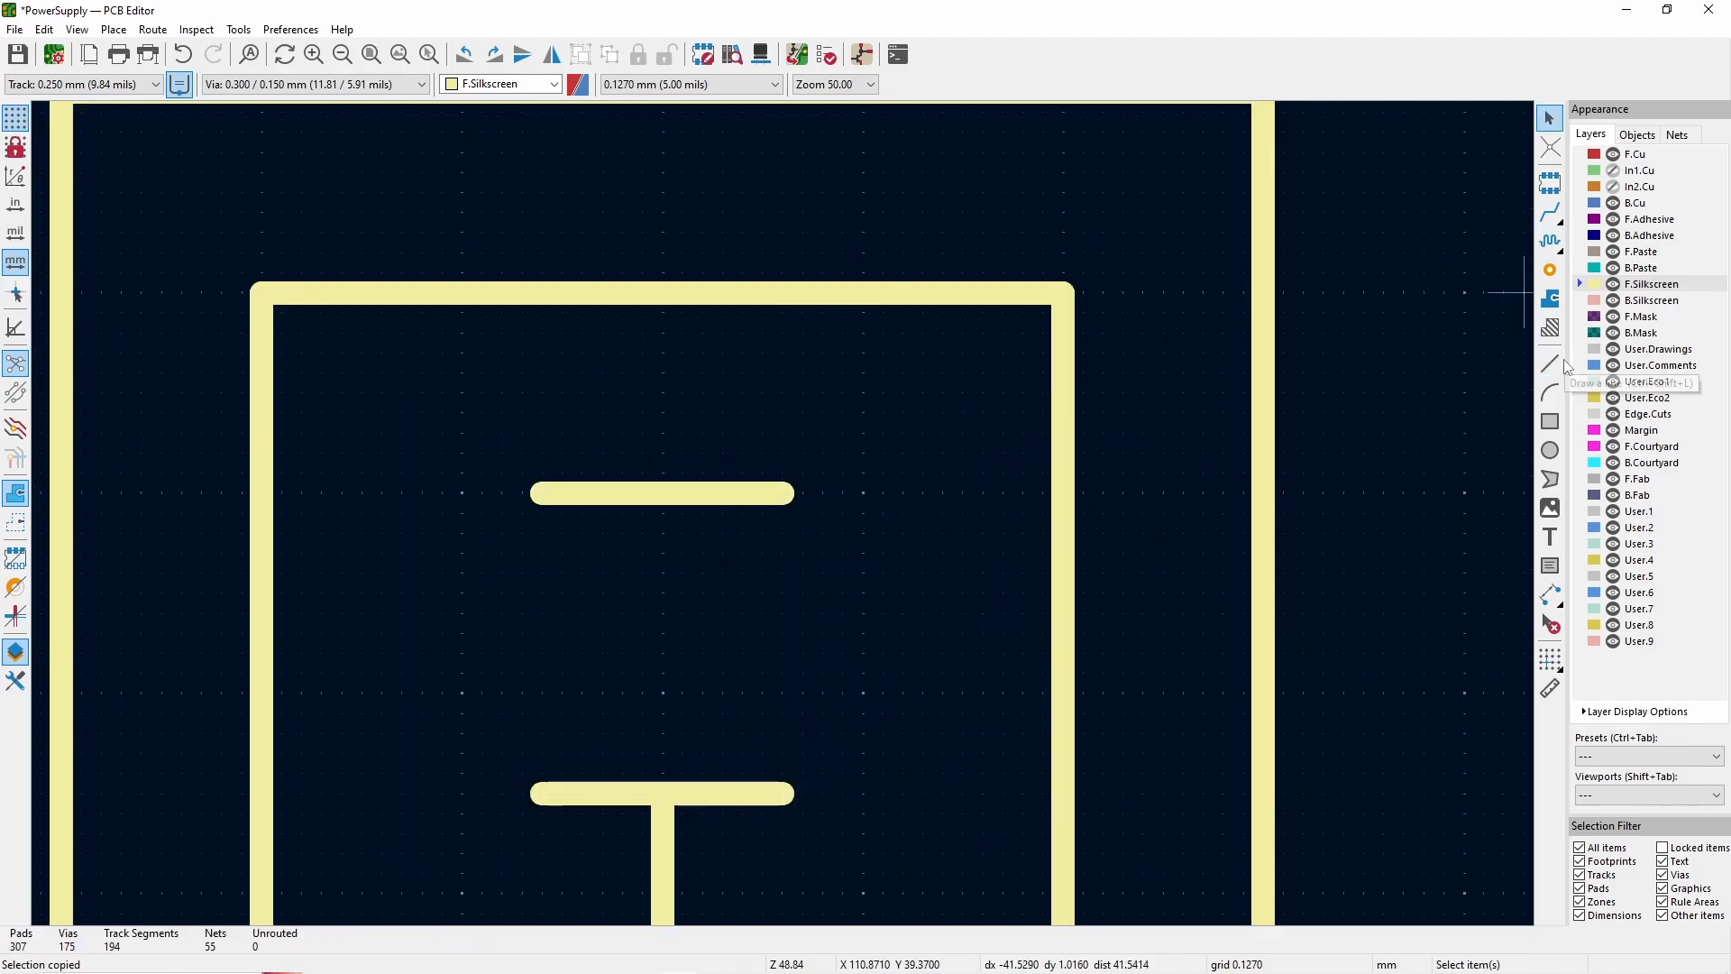
- Draw the hexagon's two slanted right sides, joining the right ends of the bottom and top edges
{"action": "left_click", "coordinate": [783, 793]}
{"action": "left_click", "coordinate": [881, 636]}
{"action": "double_click", "coordinate": [783, 494]}
- Try to draw the hexagon's lower left side from the left end of the bottom edge
{"action": "left_click", "coordinate": [541, 794]}
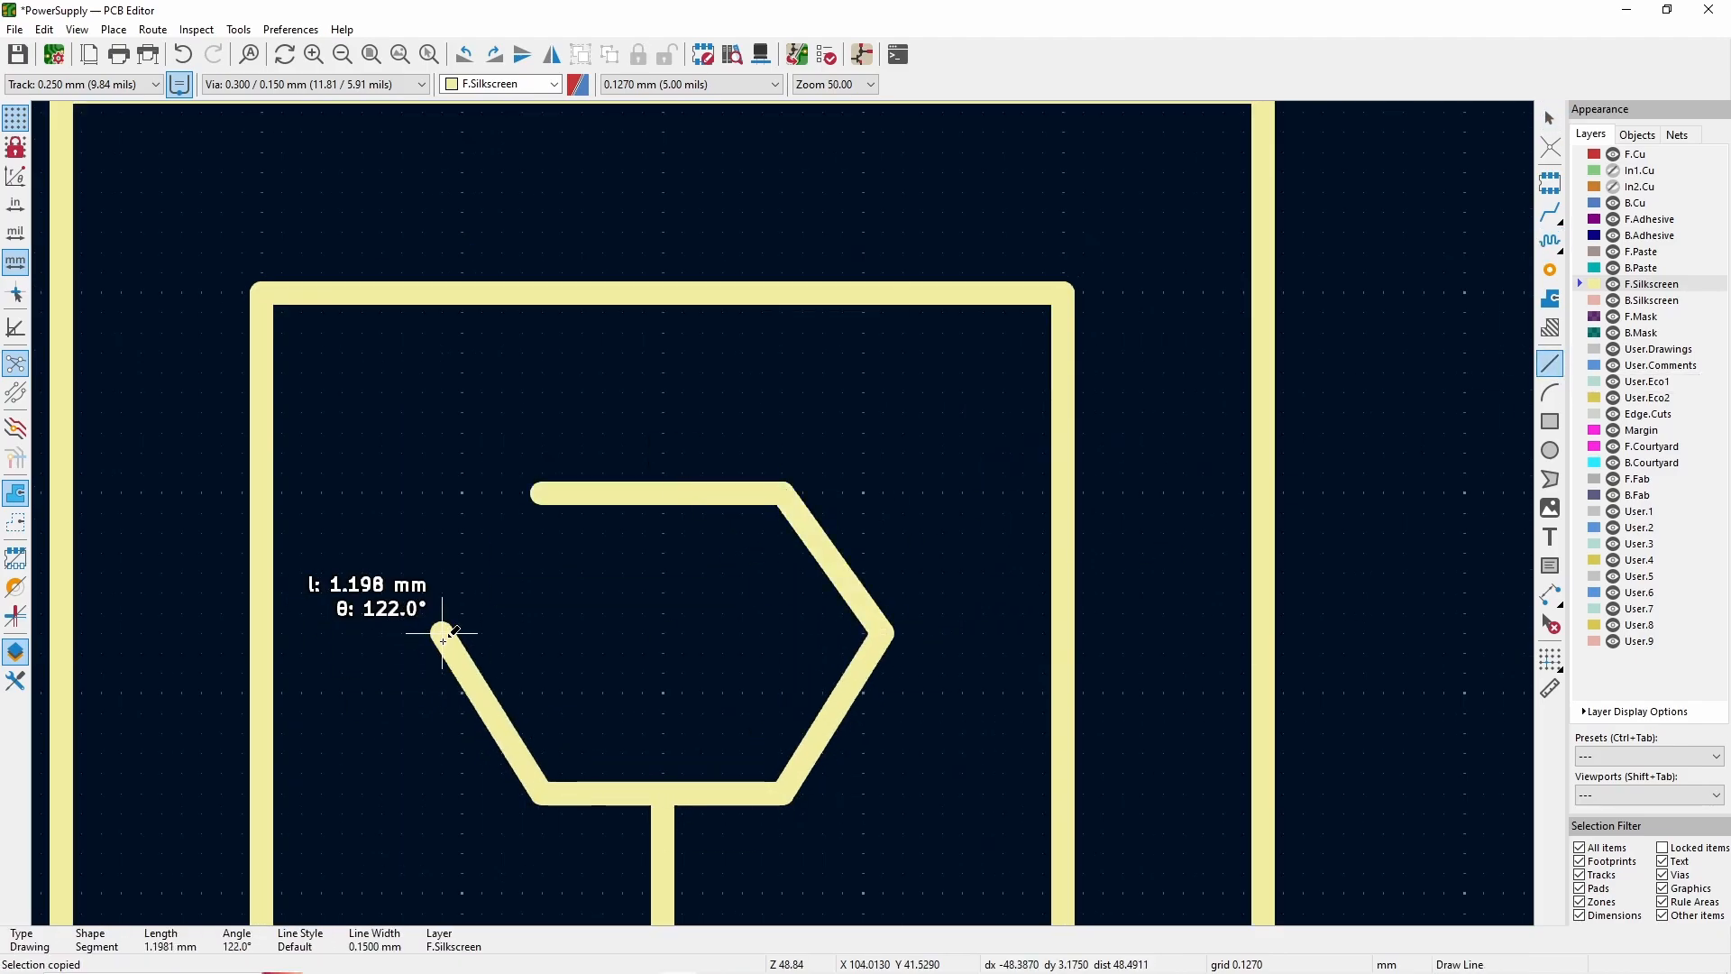
{"action": "left_click", "coordinate": [455, 645]}
{"action": "key", "text": "Escape"}
{"action": "key", "text": "Escape"}
{"action": "key", "text": "ctrl+z"}
- Copy the hexagon's two right sides, rotate the copy 180° and place it as the left sides
{"action": "left_click", "coordinate": [853, 604]}
{"action": "left_click", "coordinate": [837, 715], "text": "shift"}
{"action": "key", "text": "ctrl+c"}
{"action": "key", "text": "ctrl+v"}
{"action": "key", "text": "r"}
{"action": "key", "text": "r"}
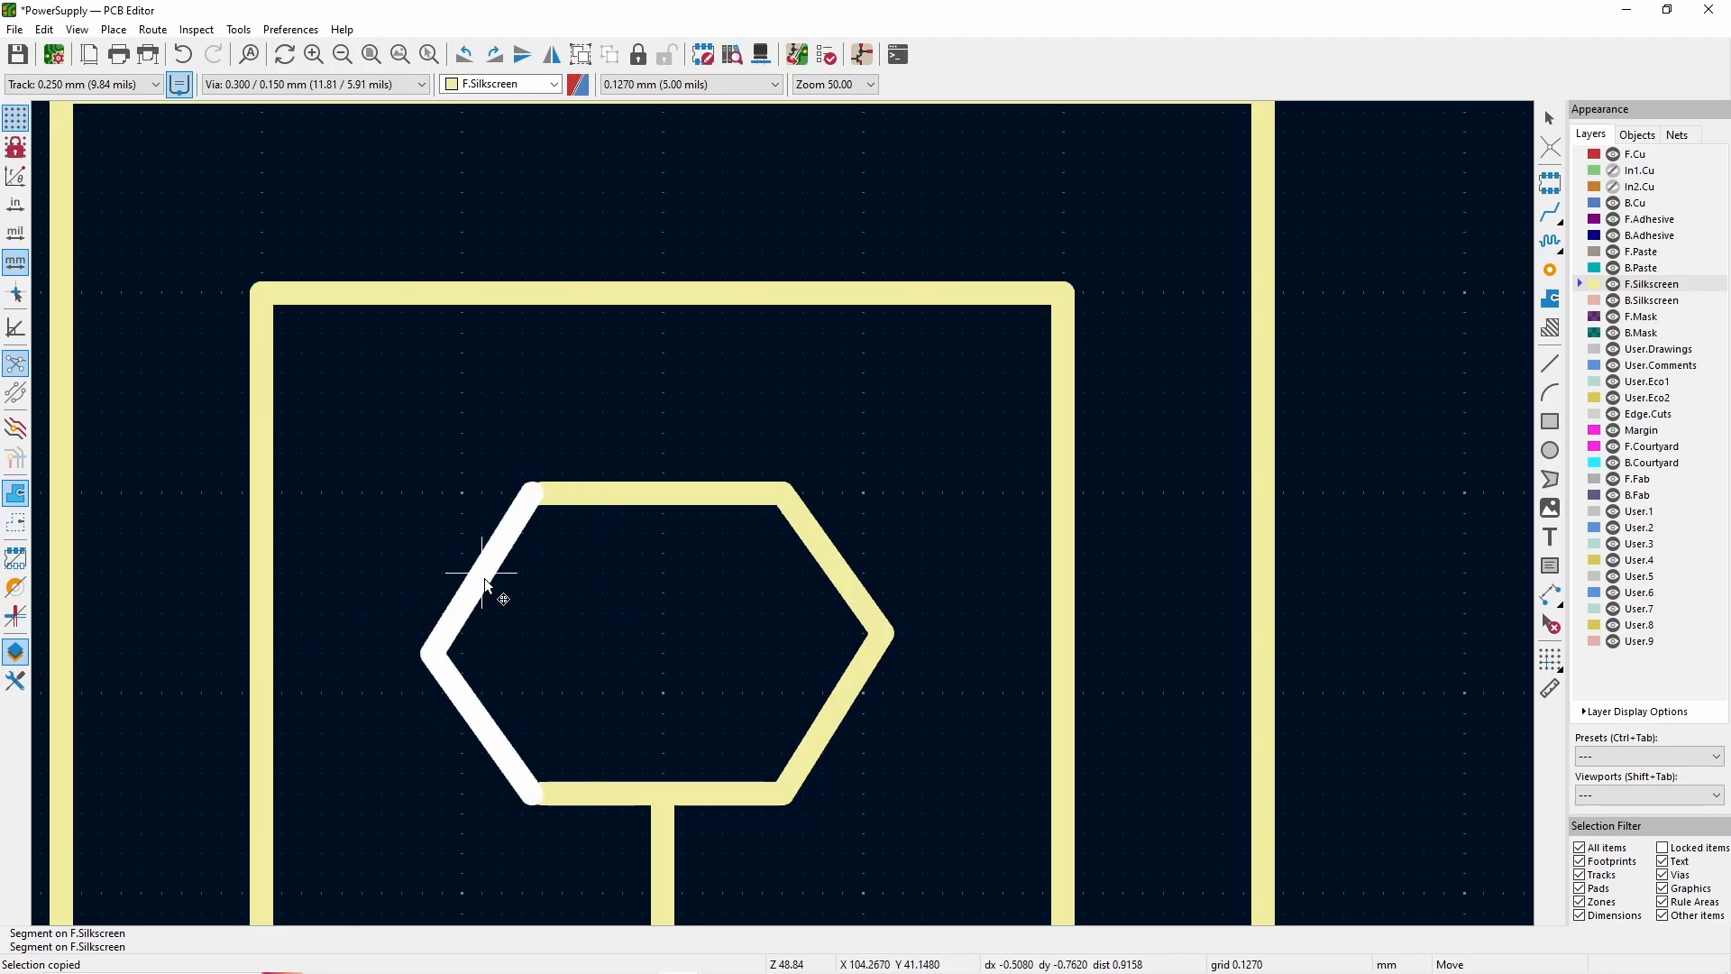
{"action": "left_click", "coordinate": [484, 579]}
{"action": "key", "text": "Escape"}
- Add the two-line F.Silkscreen text "The Engineering Exeperience" to the right of the square logo
{"action": "scroll", "coordinate": [783, 496], "scroll_direction": "down", "scroll_amount": 3}
{"action": "left_click", "coordinate": [1550, 536]}
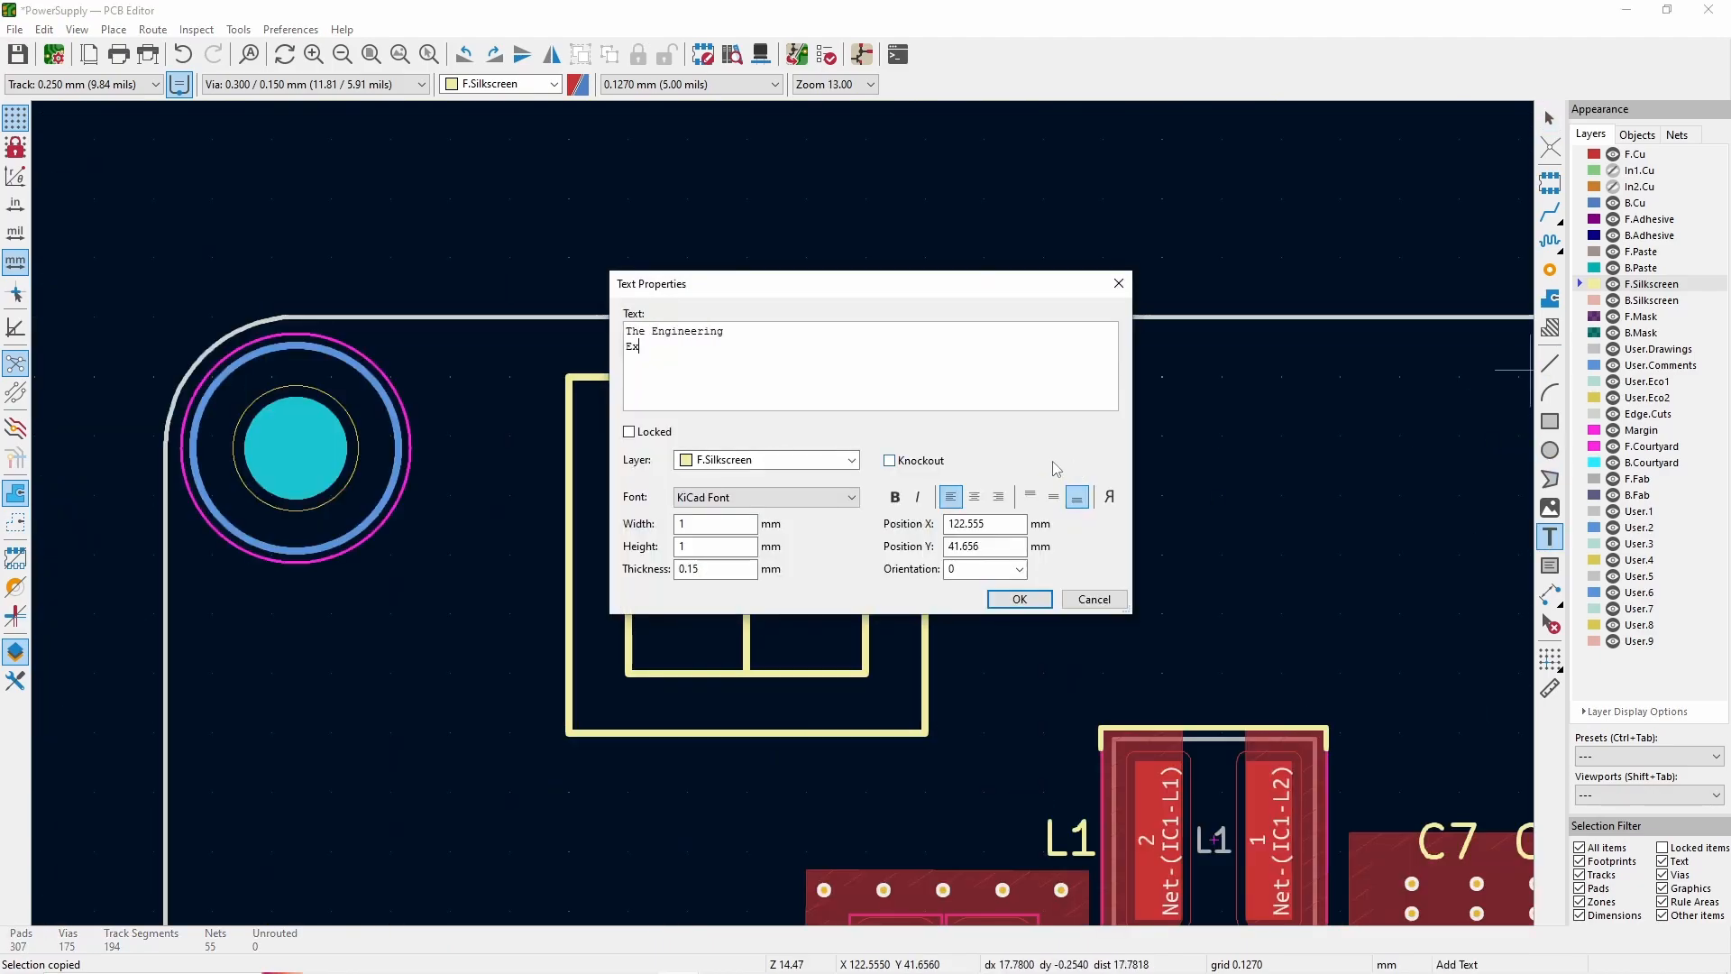
{"action": "type", "text": "The Engineering Exeperience"}
{"action": "left_click", "coordinate": [1020, 599]}
{"action": "scroll", "coordinate": [757, 487], "scroll_direction": "down", "scroll_amount": 3}
{"action": "scroll", "coordinate": [819, 519], "scroll_direction": "up", "scroll_amount": 5}
{"action": "left_click", "coordinate": [740, 495]}
{"action": "key", "text": "Escape"}
- Set the "The Engineering Exeperience" silkscreen text's width and height to 2 mm and its thickness to 0.3 mm
{"action": "key", "text": "e"}
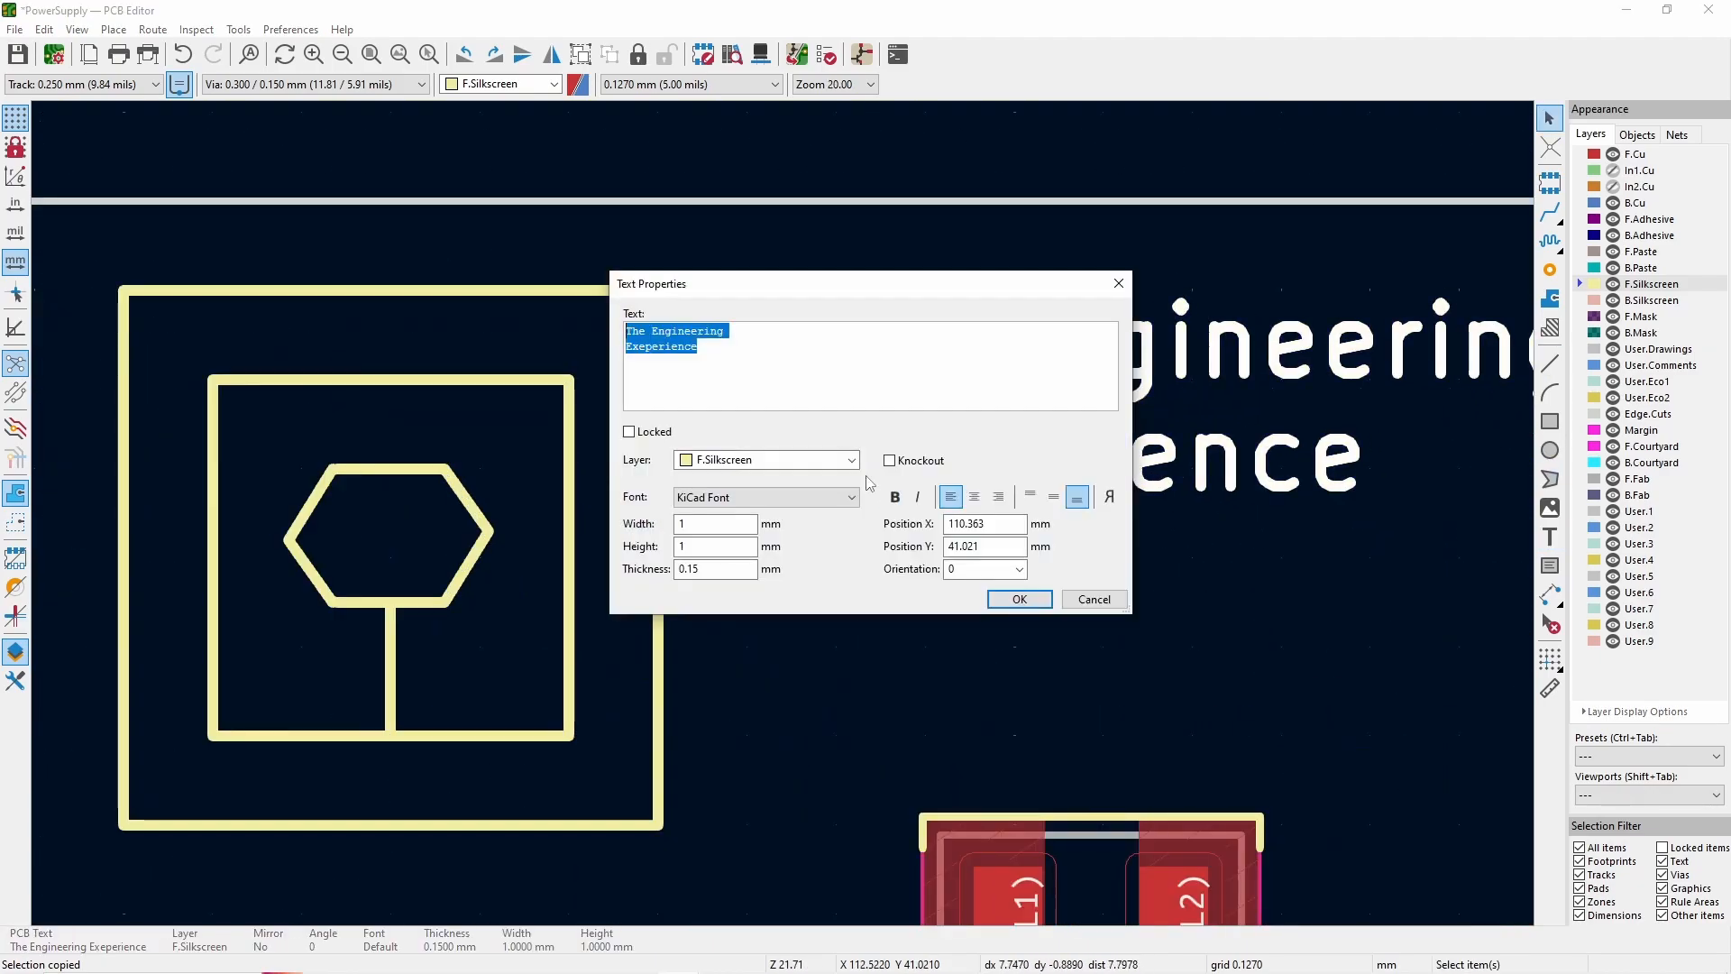
{"action": "type", "text": "0"}
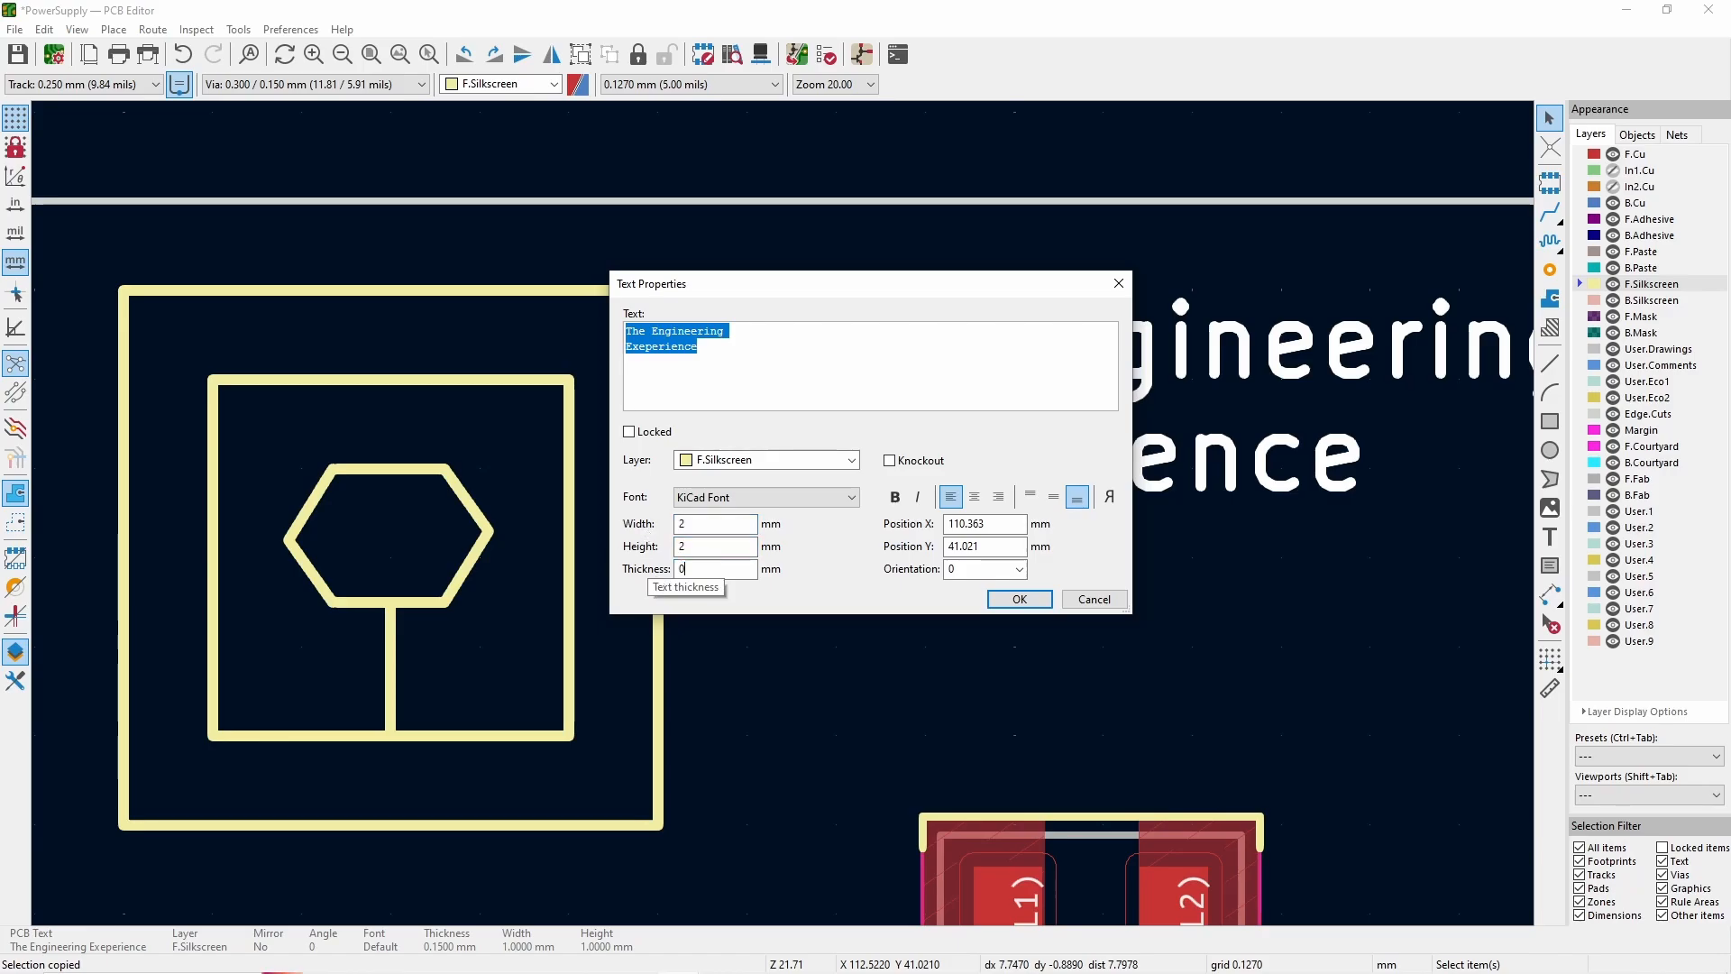
{"action": "type", "text": ".3"}
{"action": "key", "text": "Return"}
- Move the enlarged text beside the square logo and set its width and height to 1.5 mm
{"action": "scroll", "coordinate": [680, 541], "scroll_direction": "down", "scroll_amount": 5}
{"action": "key", "text": "m"}
{"action": "scroll", "coordinate": [680, 541], "scroll_direction": "up", "scroll_amount": 4}
{"action": "left_click", "coordinate": [735, 645]}
{"action": "type", "text": "e1.5"}
{"action": "key", "text": "Return"}
- Nudge the text closer to the logo, then shift the logo and text together slightly left, centring them between the upper mounting holes
{"action": "scroll", "coordinate": [1195, 549], "scroll_direction": "down", "scroll_amount": 2}
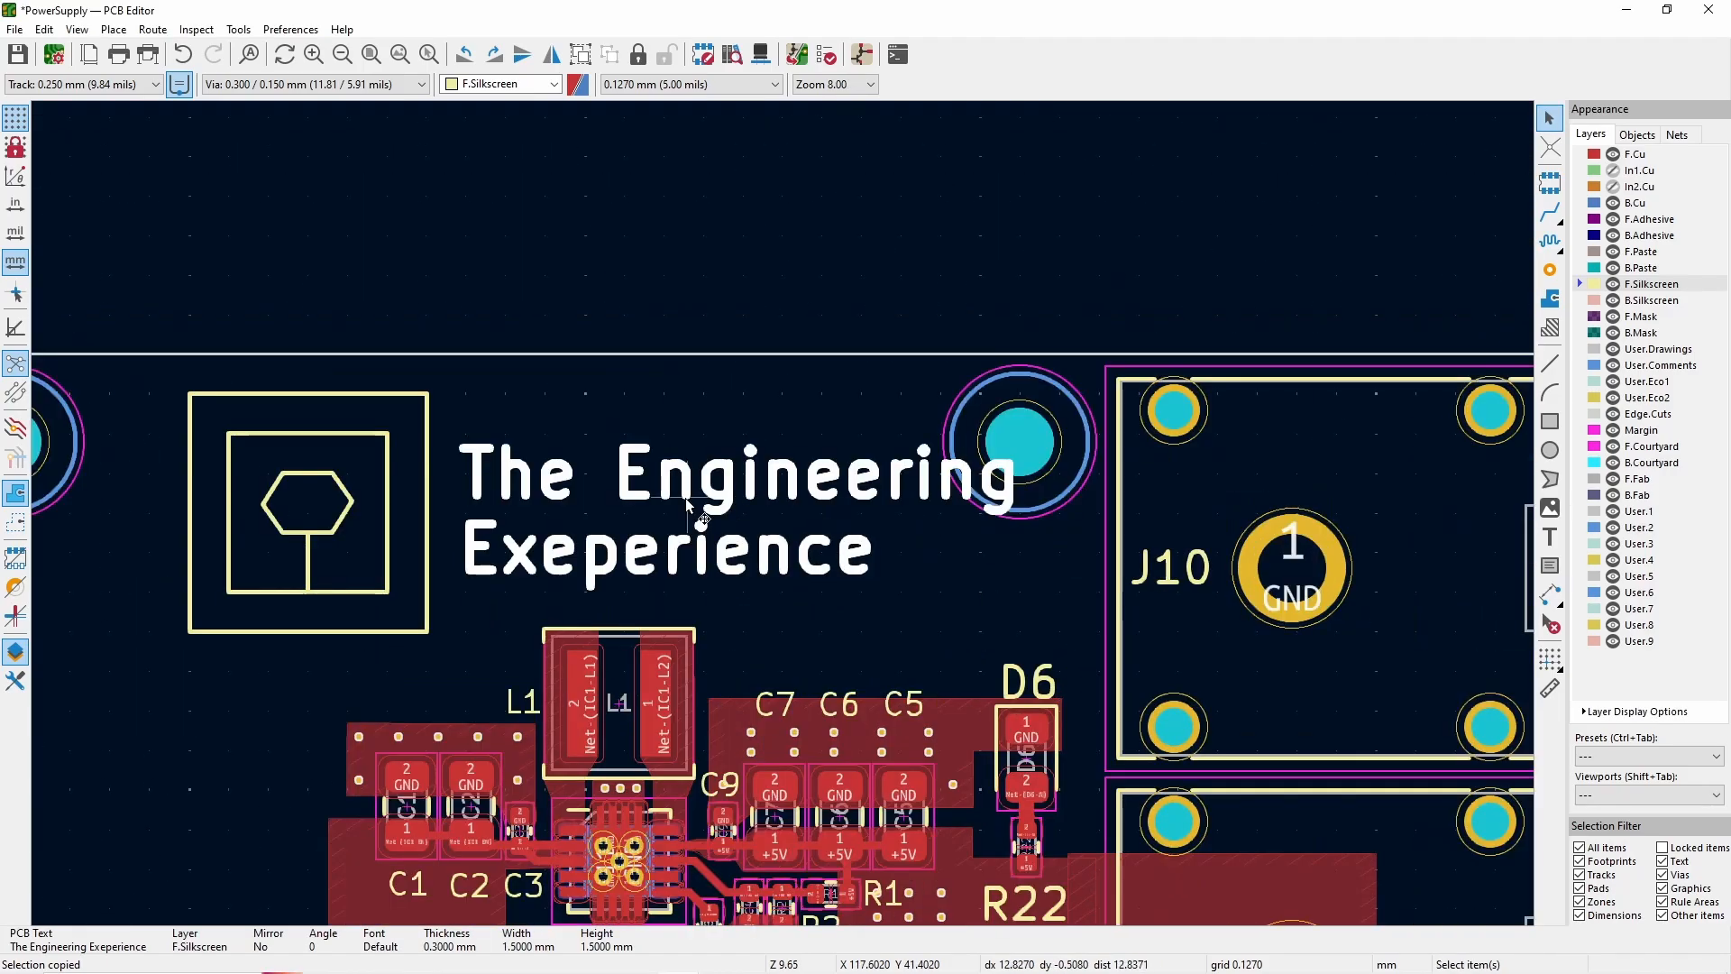
{"action": "left_click_drag", "start_coordinate": [696, 506], "coordinate": [679, 508]}
{"action": "left_click_drag", "start_coordinate": [151, 321], "coordinate": [1023, 634]}
{"action": "left_click_drag", "start_coordinate": [440, 518], "coordinate": [422, 518]}
{"action": "scroll", "coordinate": [467, 465], "scroll_direction": "down", "scroll_amount": 4}
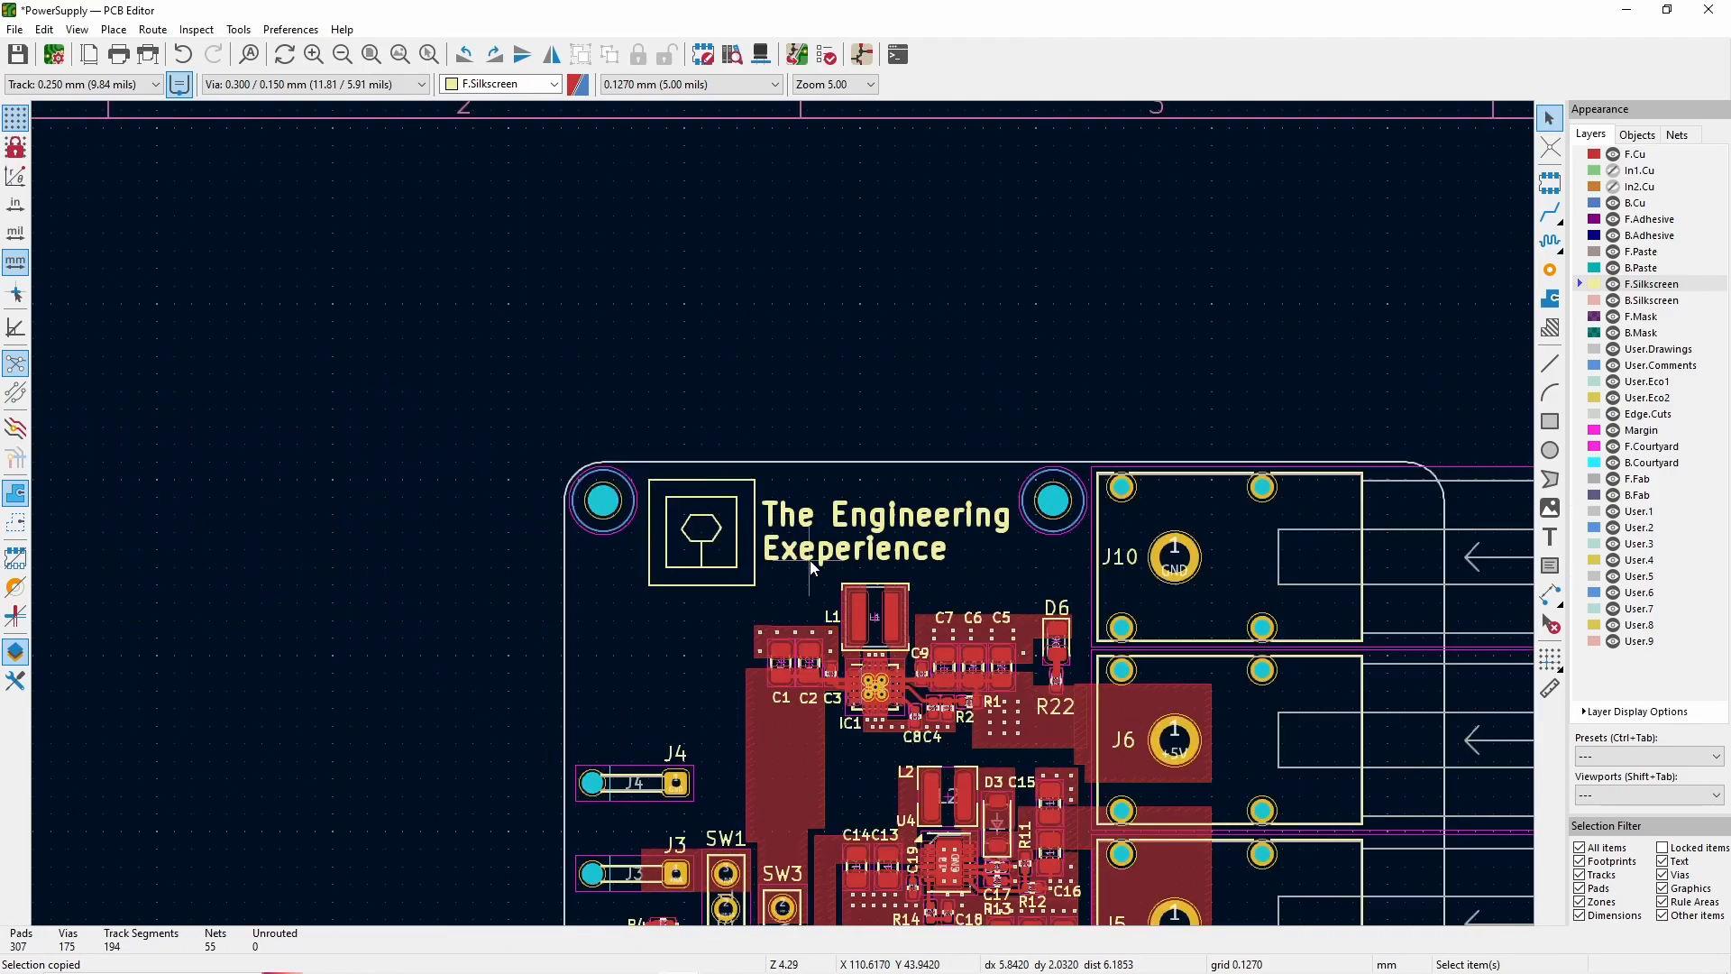
- Inspect the whole board with its logo and silkscreen text in the 3D Viewer, then close the viewer
{"action": "scroll", "coordinate": [810, 560], "scroll_direction": "down", "scroll_amount": 4}
{"action": "scroll", "coordinate": [782, 516], "scroll_direction": "up", "scroll_amount": 2}
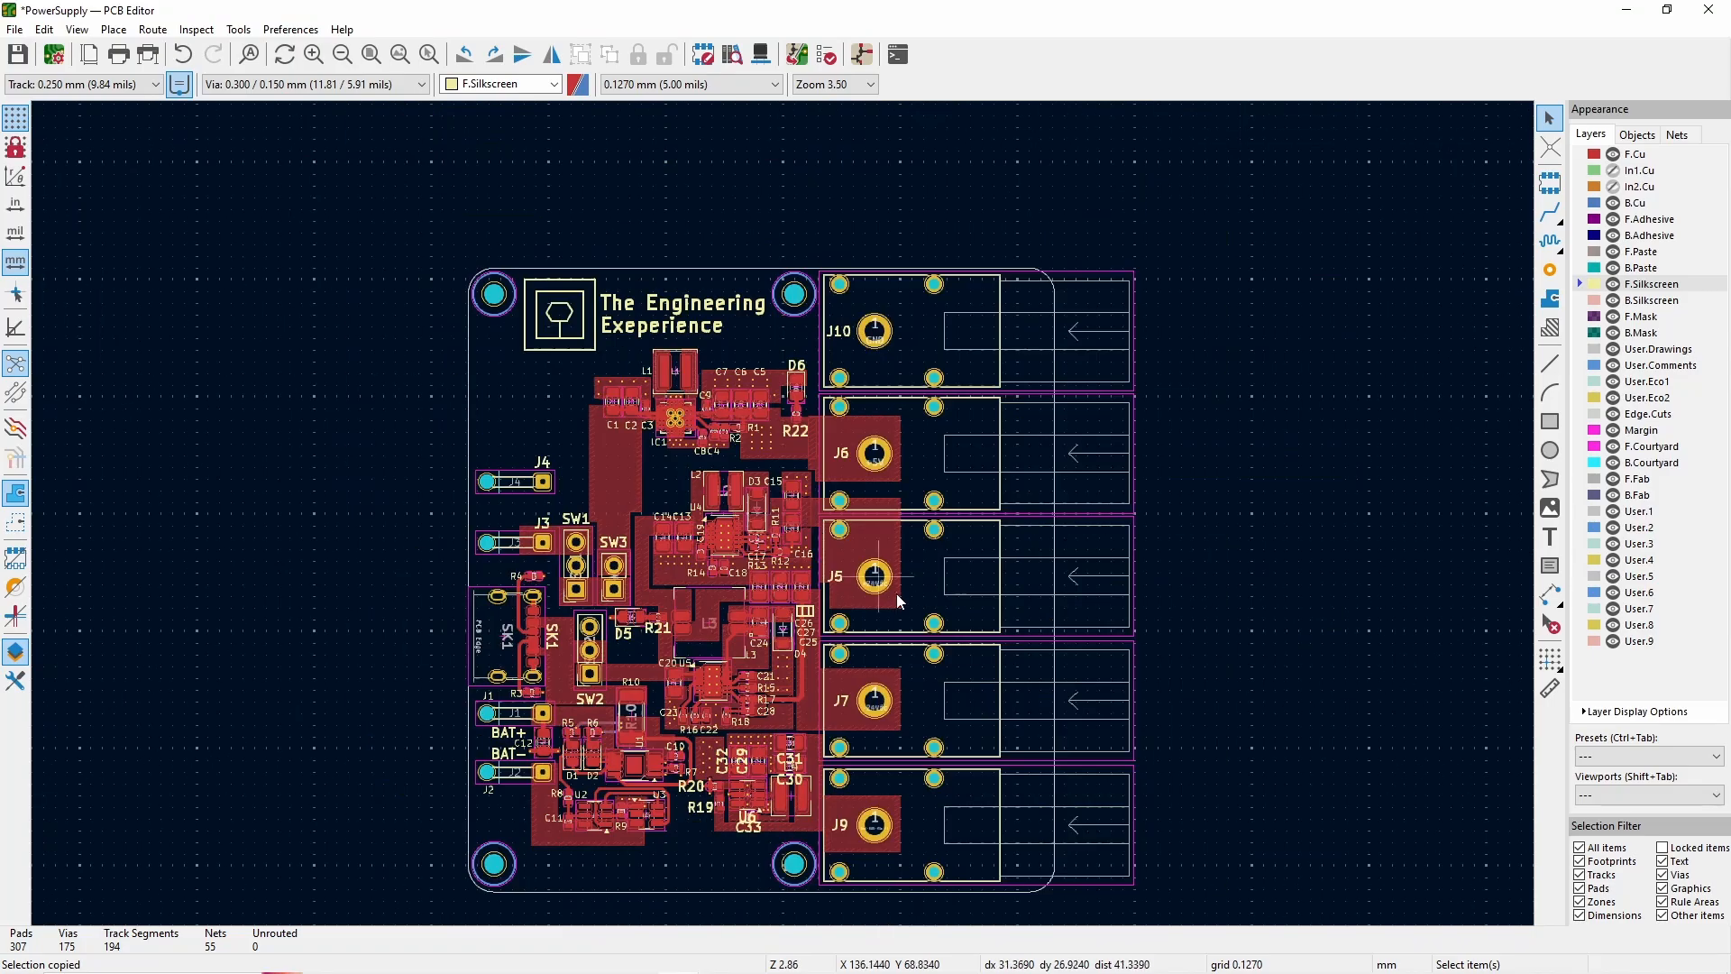
{"action": "left_click", "coordinate": [76, 29]}
{"action": "left_click", "coordinate": [135, 54]}
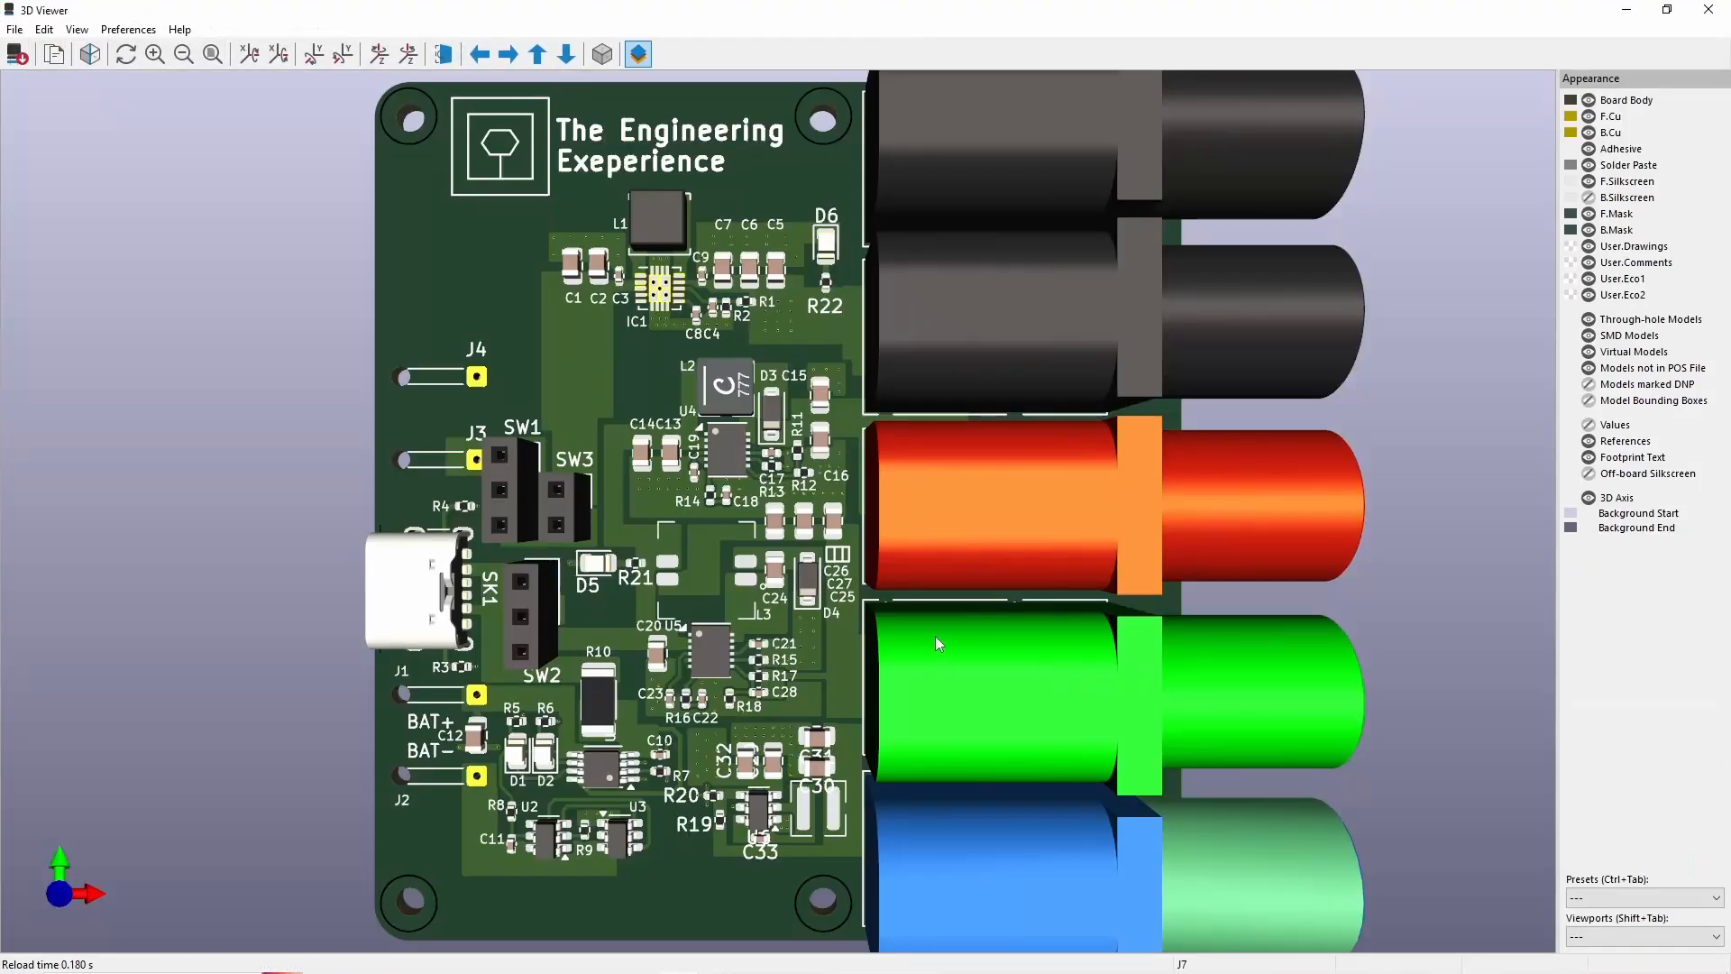
{"action": "scroll", "coordinate": [934, 635], "scroll_direction": "down", "scroll_amount": 1}
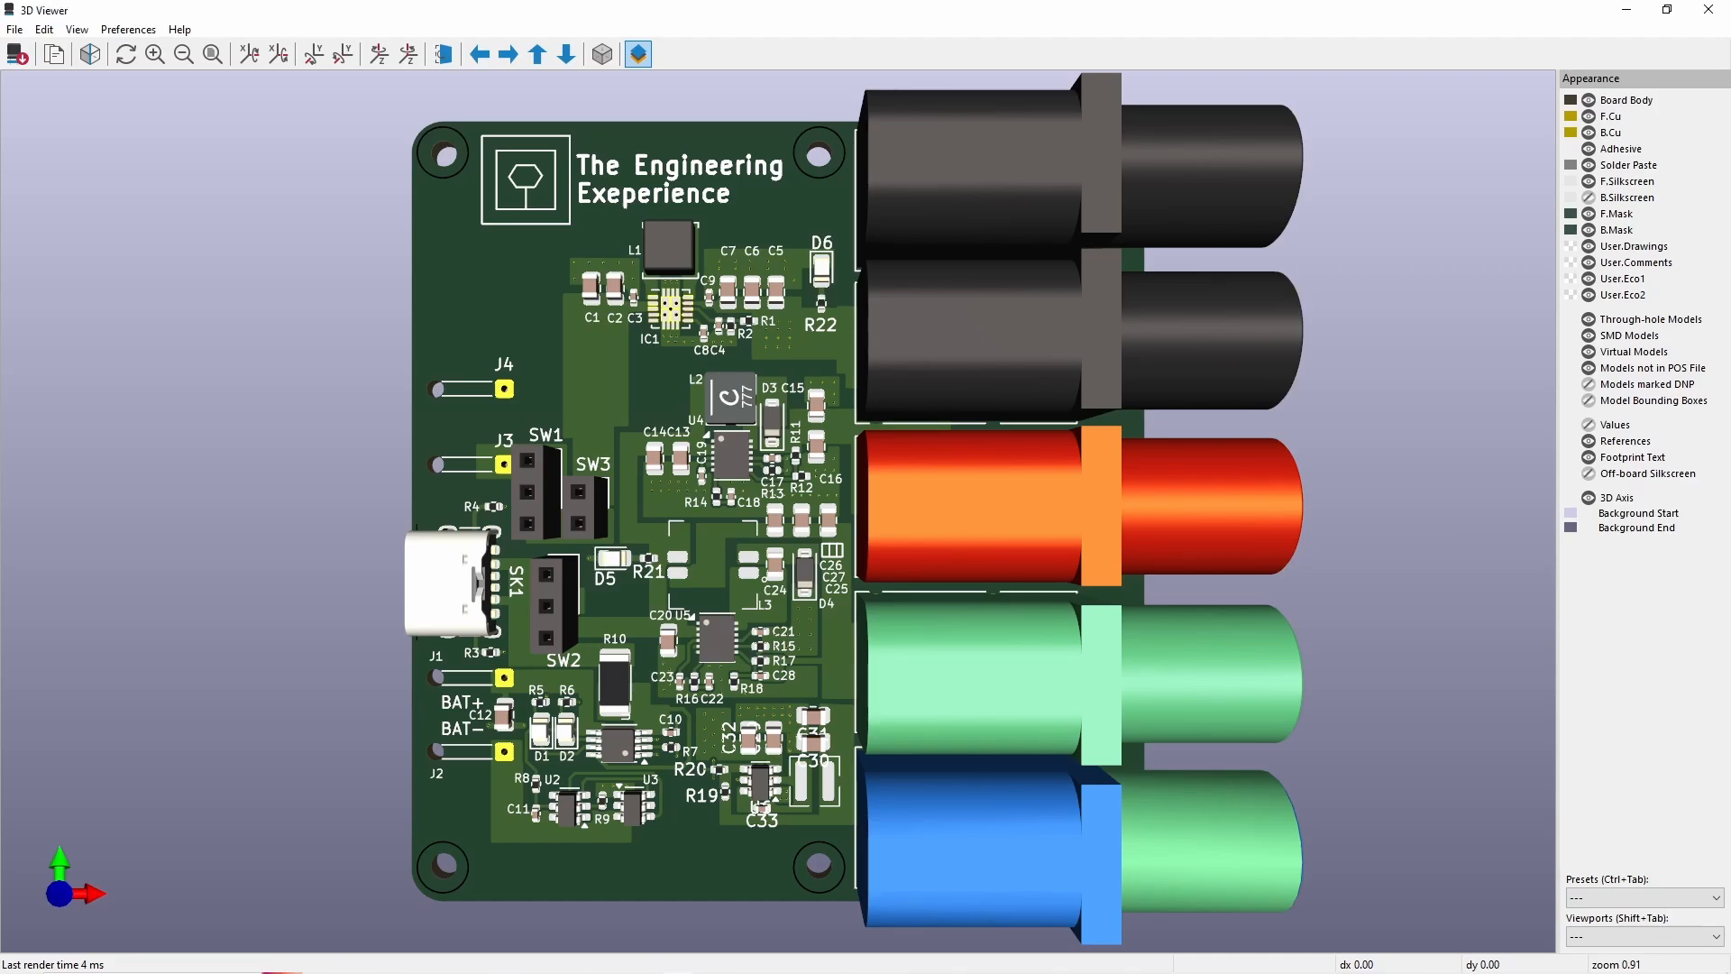
{"action": "scroll", "coordinate": [803, 514], "scroll_direction": "down", "scroll_amount": 1}
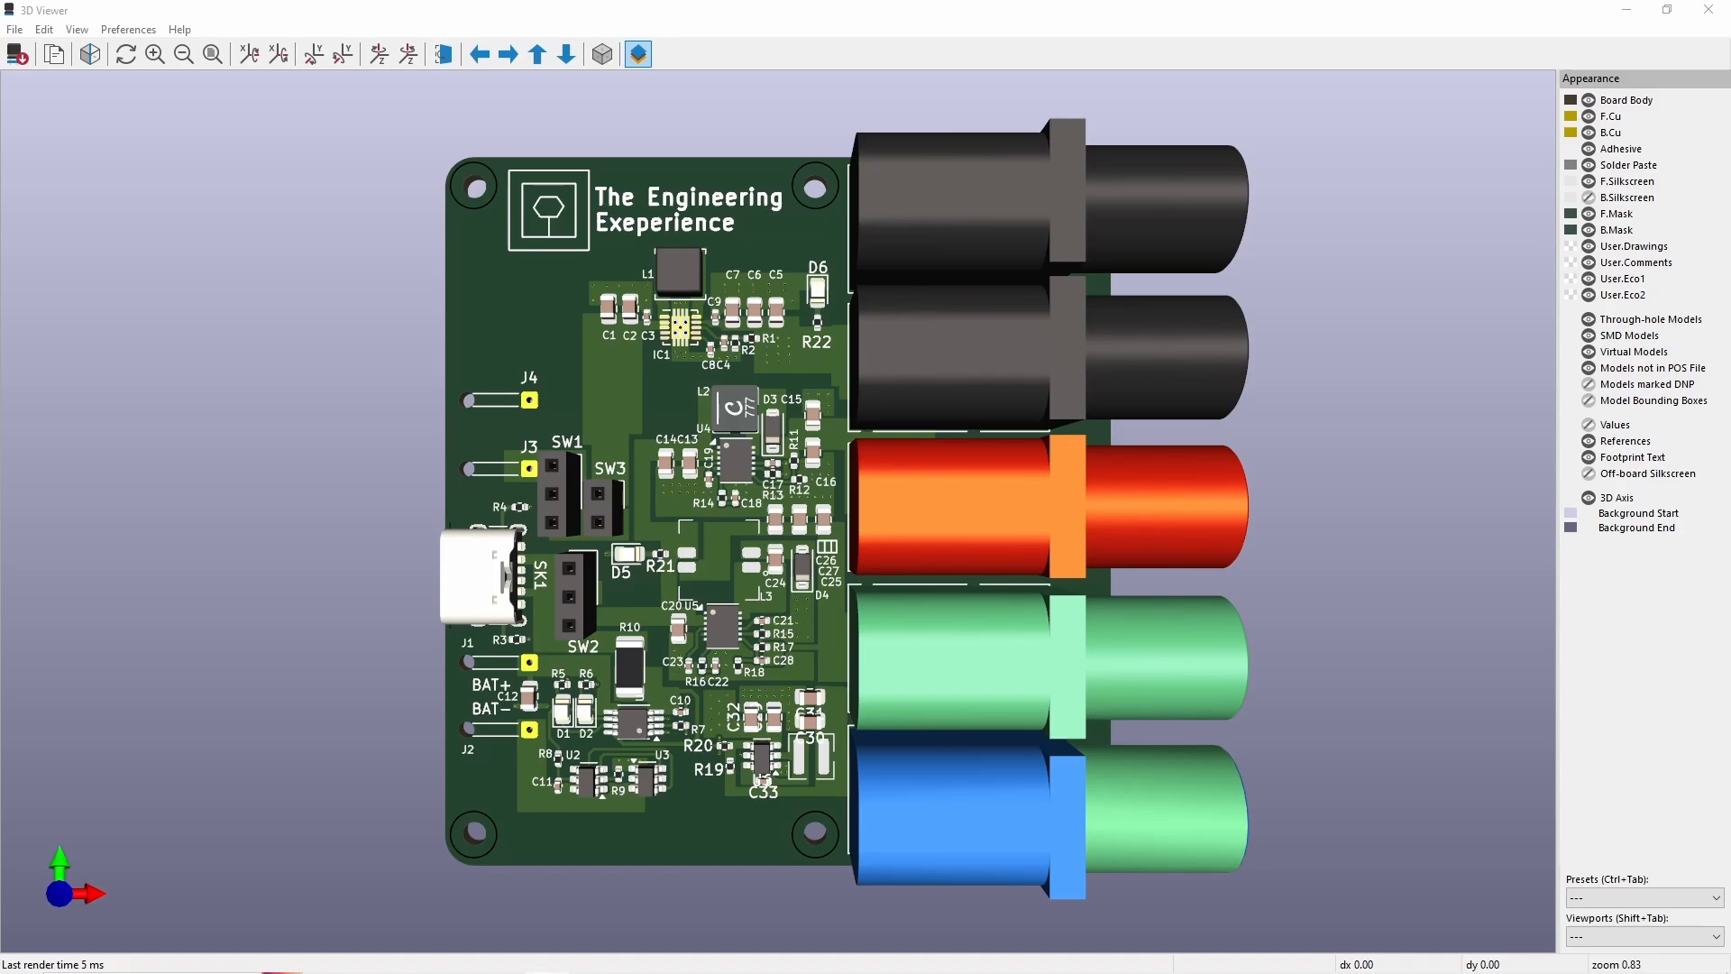
{"action": "left_click", "coordinate": [1707, 9]}
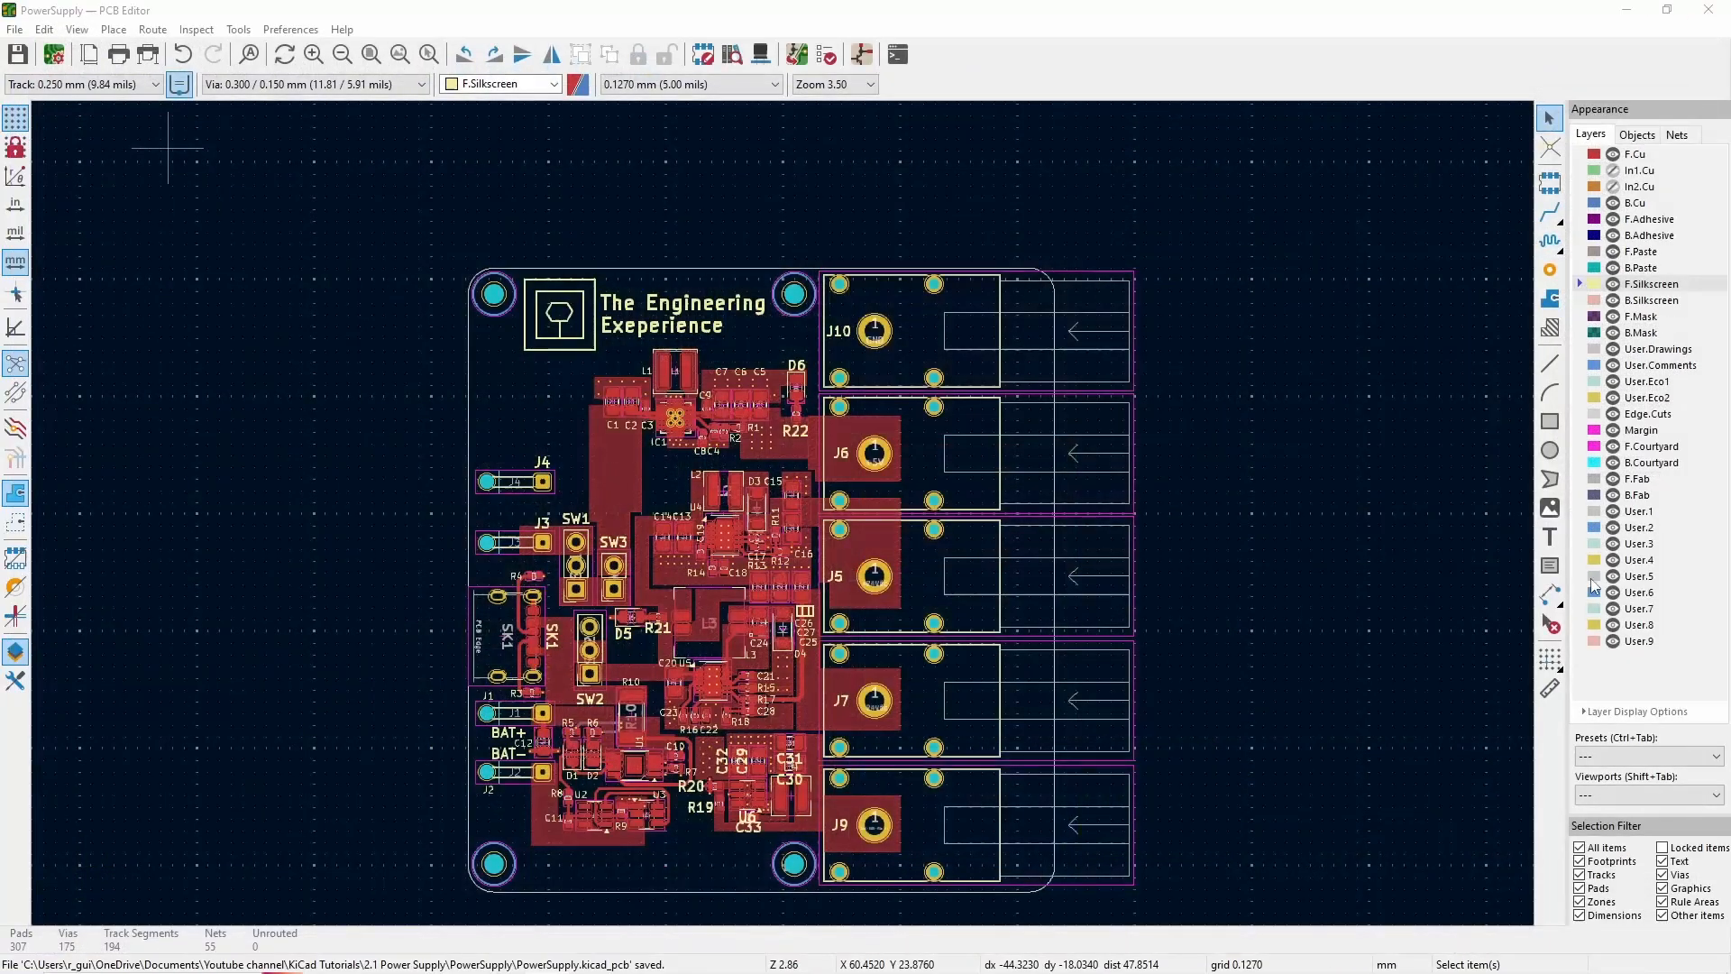
- Measure the board's width and height between its opposite edges
{"action": "left_click", "coordinate": [1550, 689]}
{"action": "left_click", "coordinate": [470, 321]}
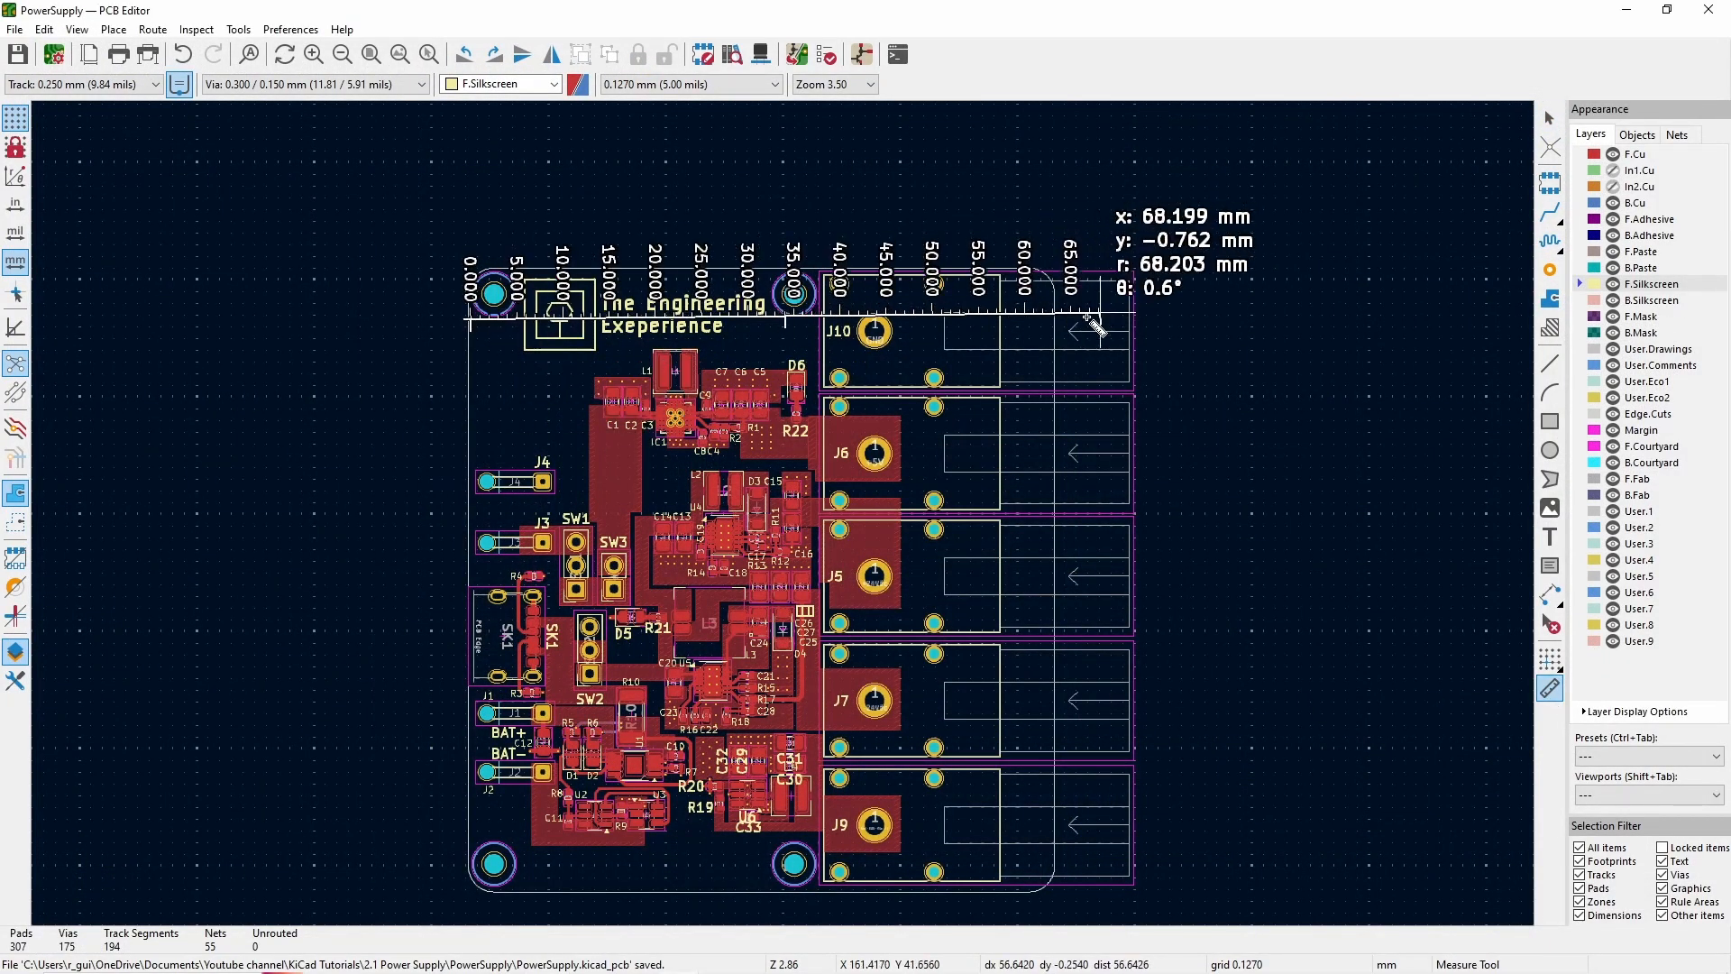
{"action": "key", "text": "Escape"}
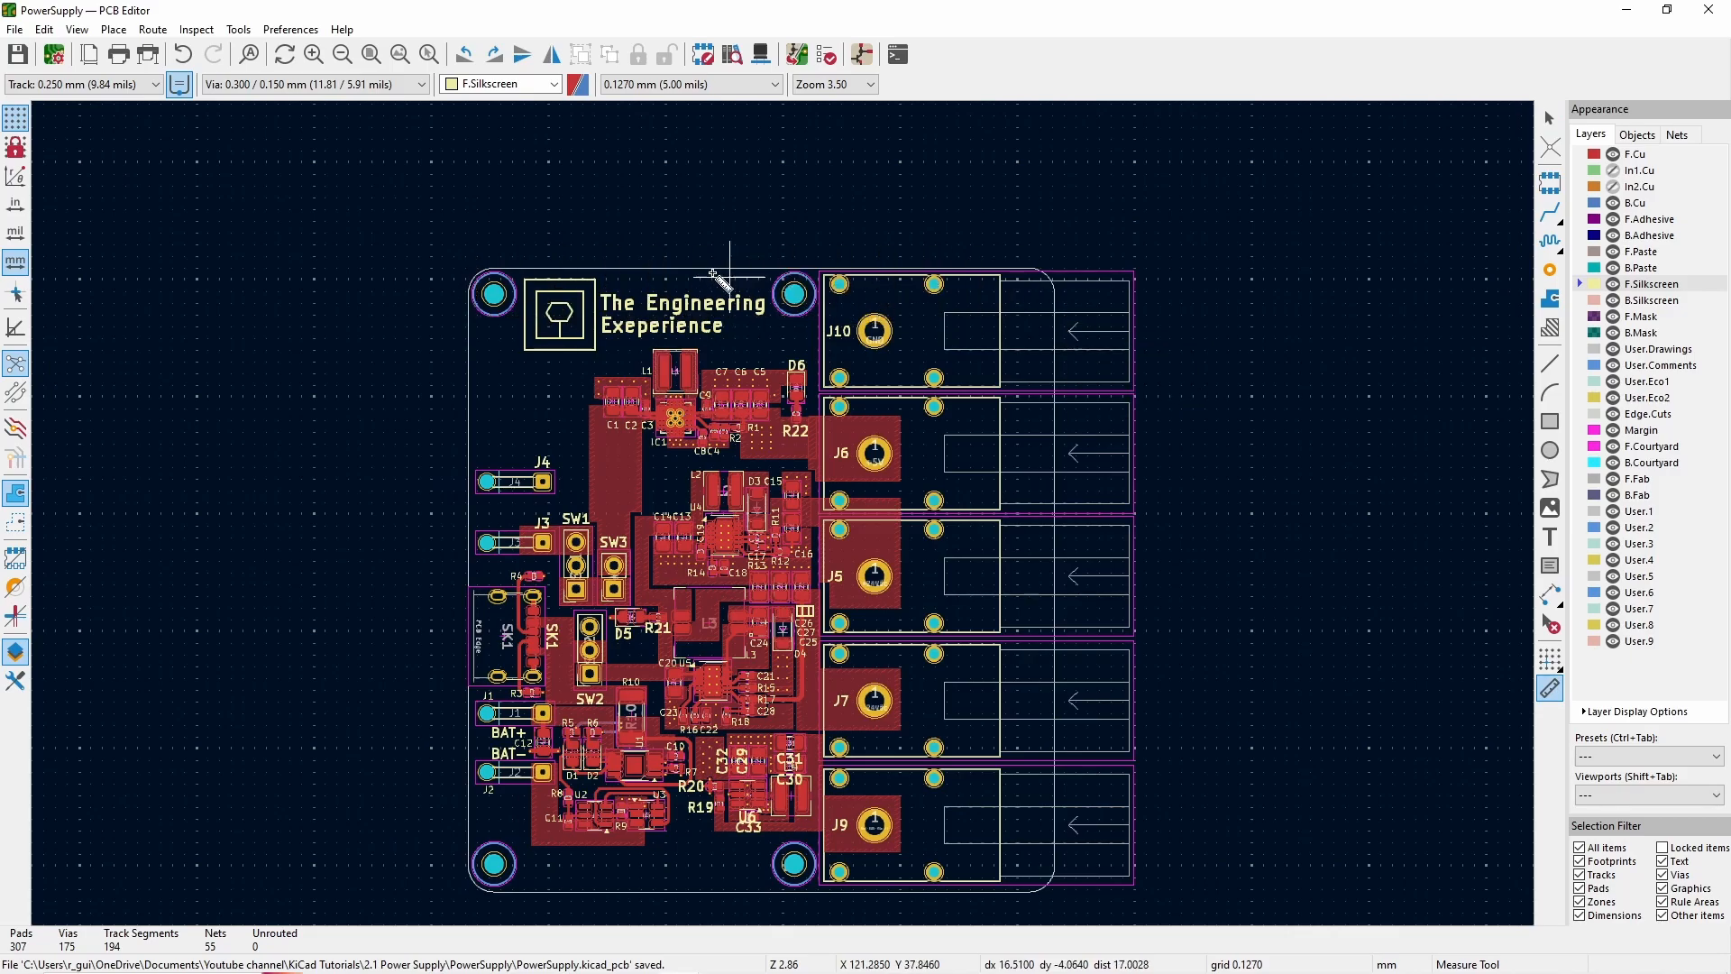
{"action": "left_click", "coordinate": [658, 269]}
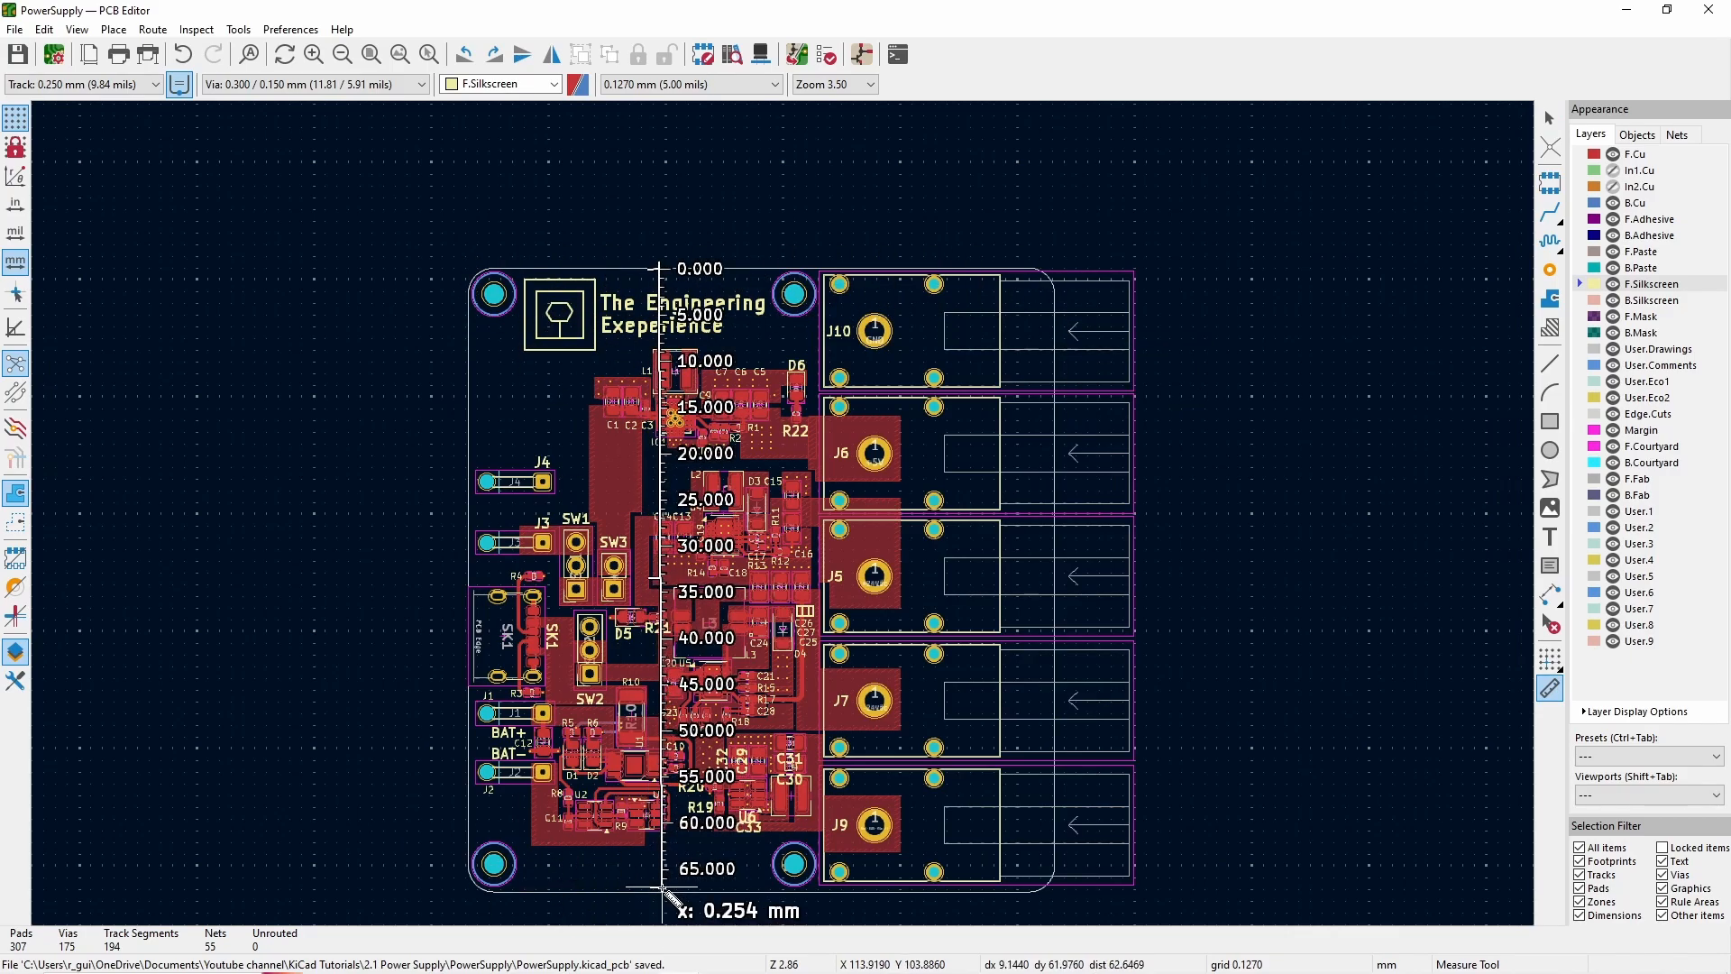
{"action": "key", "text": "Escape"}
{"action": "scroll", "coordinate": [708, 814], "scroll_direction": "down", "scroll_amount": 2}
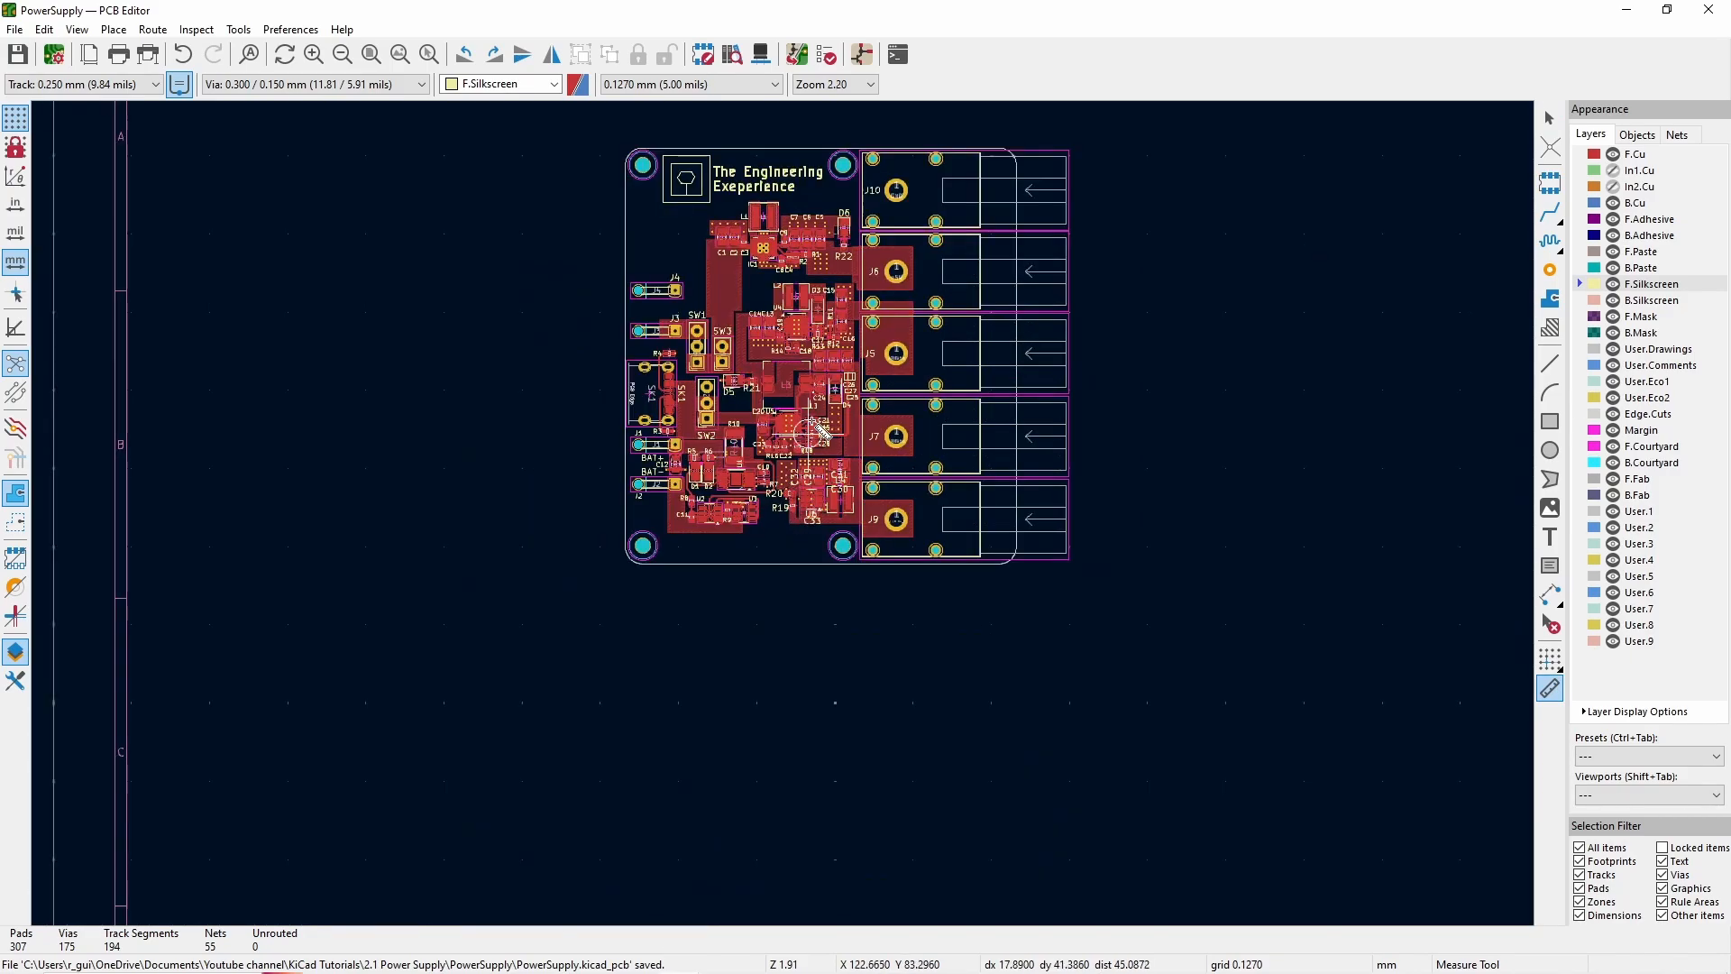
{"action": "key", "text": "Escape"}
{"action": "scroll", "coordinate": [783, 517], "scroll_direction": "up", "scroll_amount": 2}
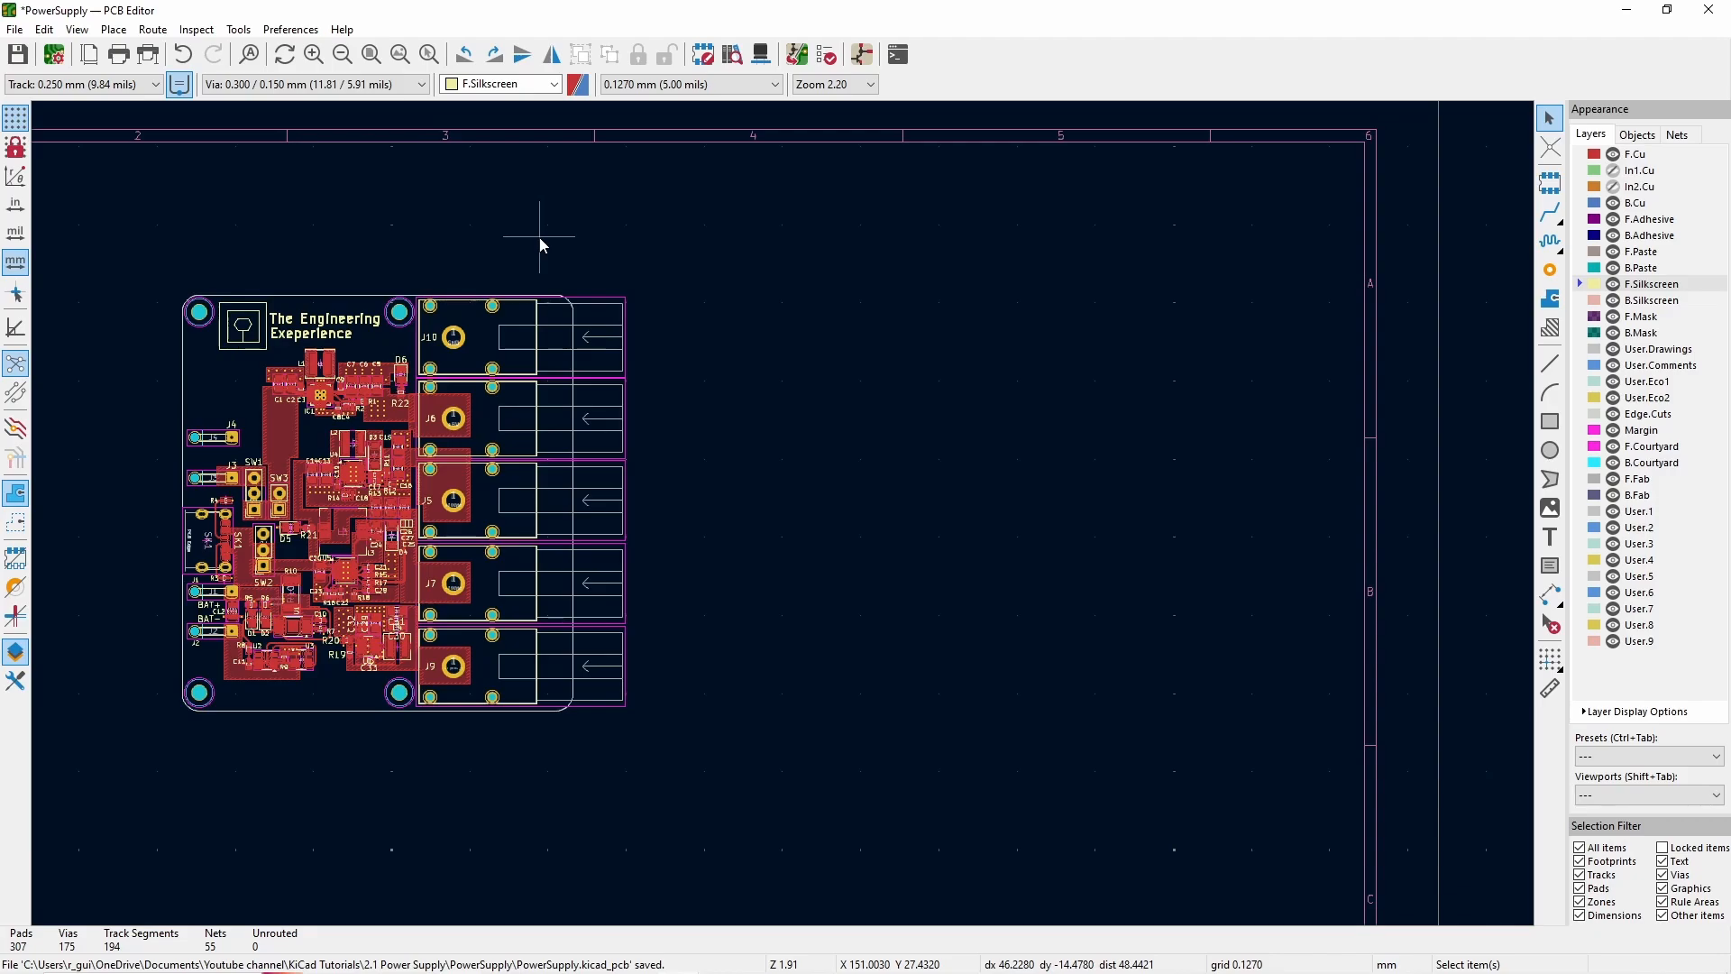
- Plot the copper, paste, silkscreen, mask and Edge.Cuts layers as Gerber files into the Gerbers/ folder
{"action": "left_click", "coordinate": [148, 56]}
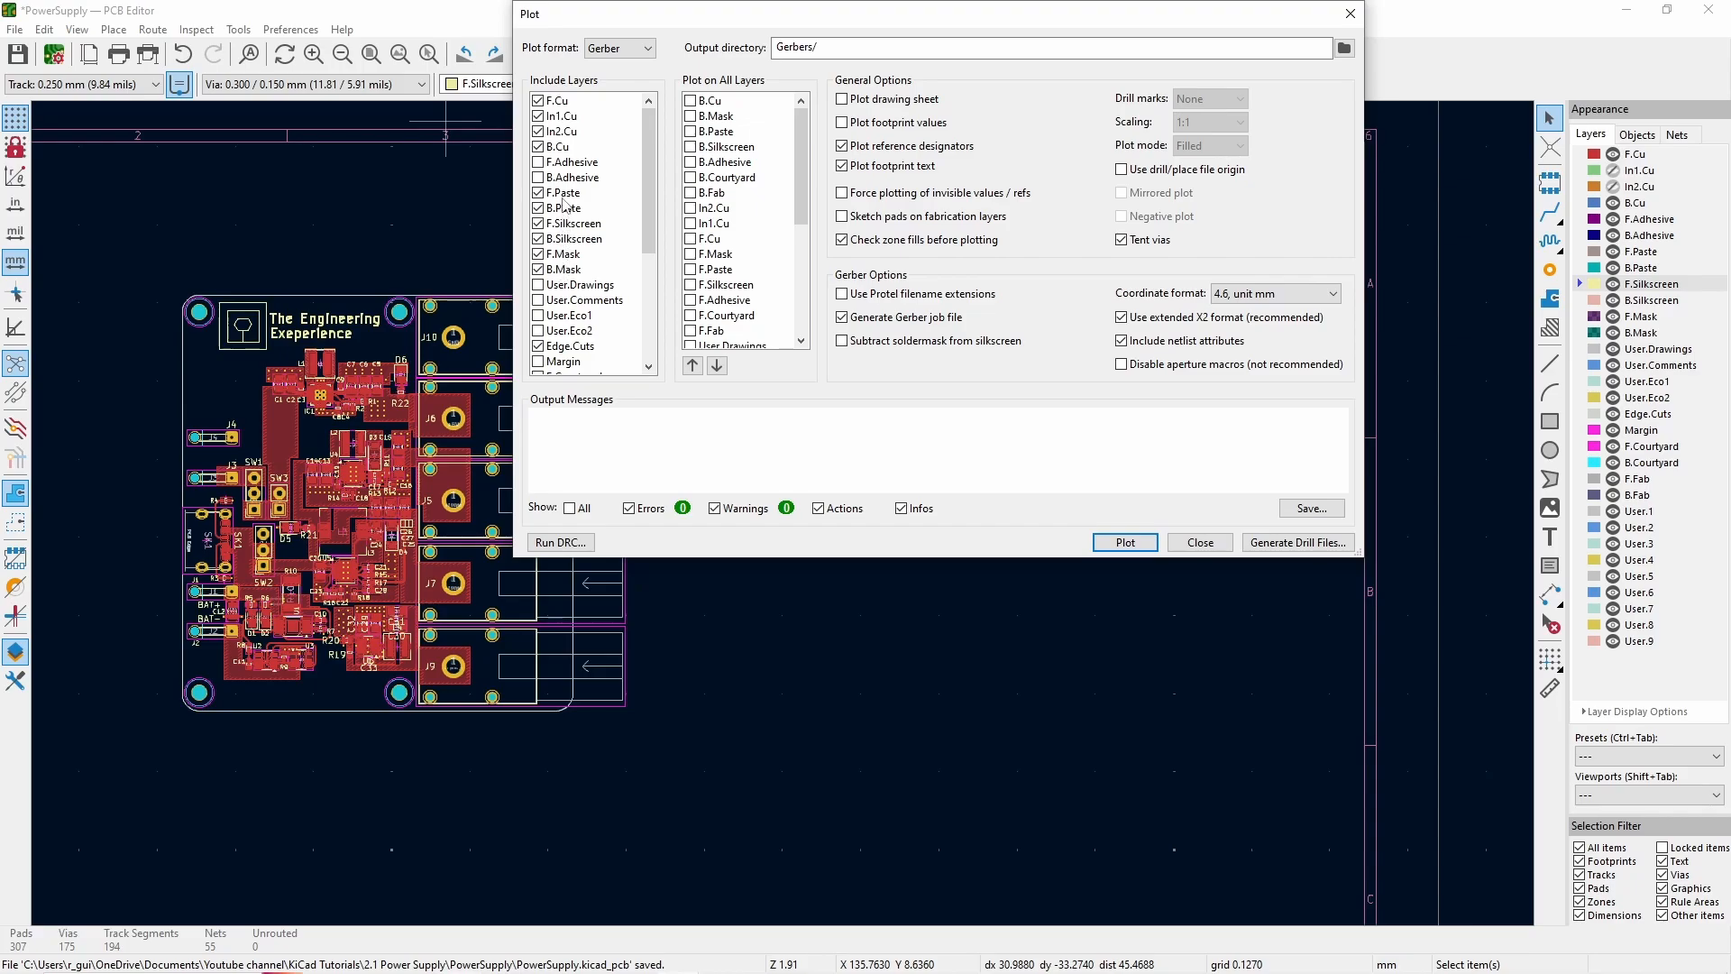
{"action": "scroll", "coordinate": [593, 340], "scroll_direction": "down", "scroll_amount": 1}
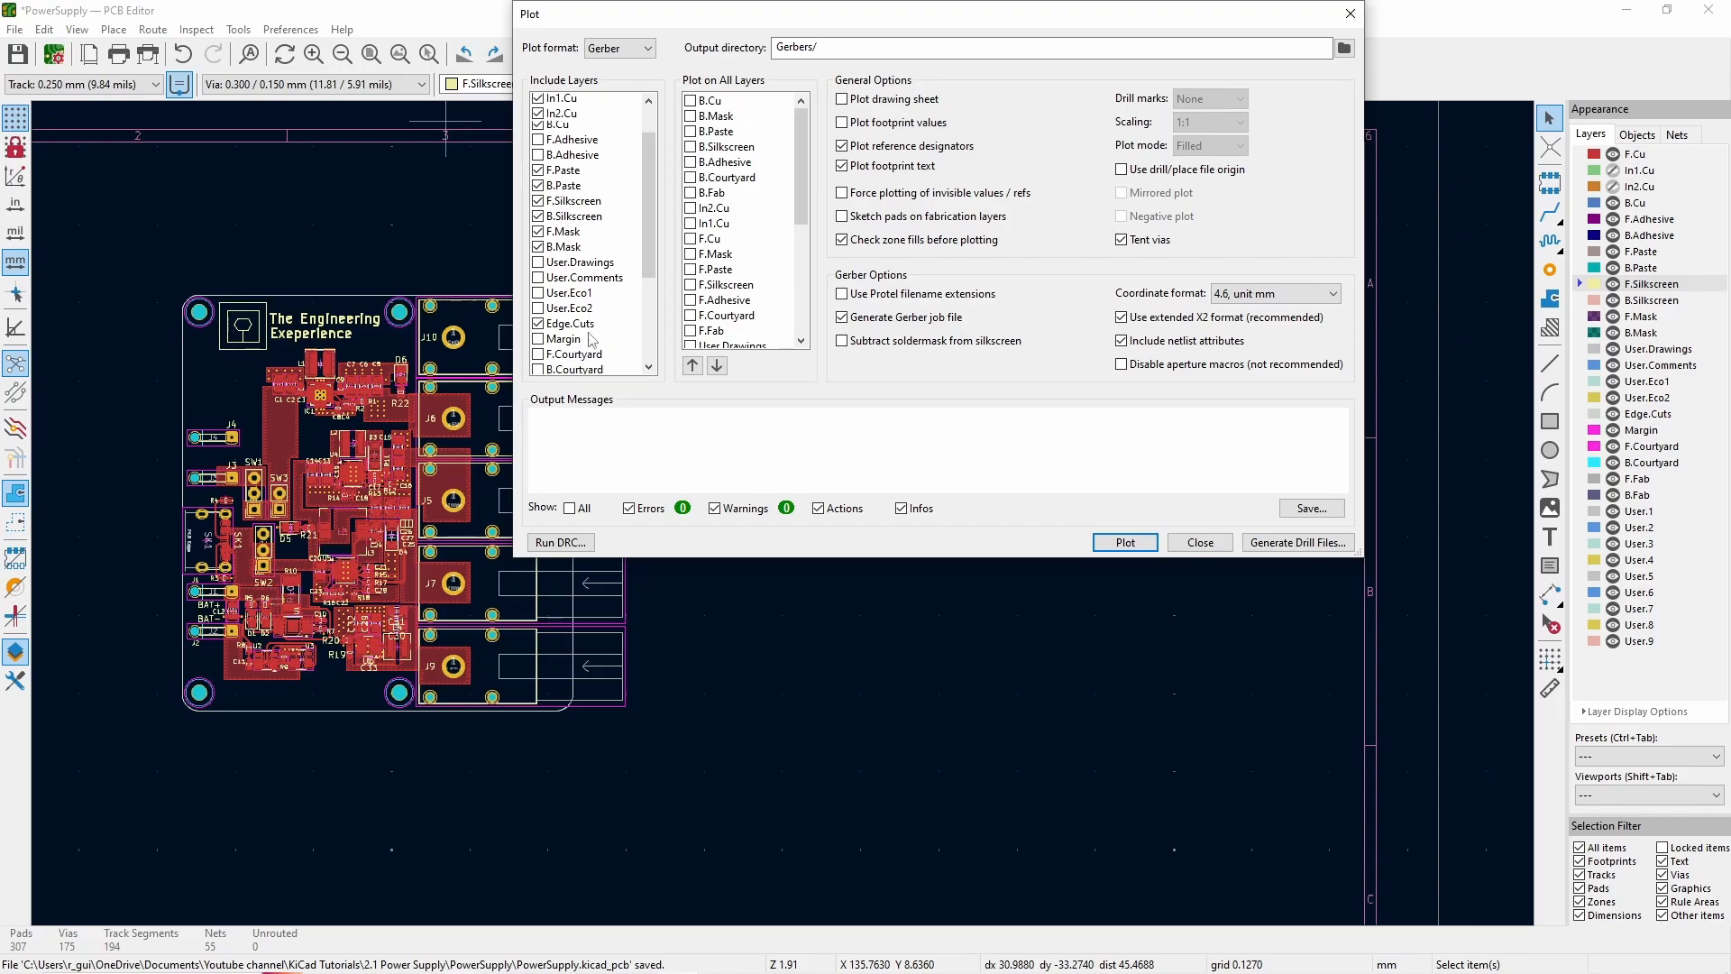
{"action": "scroll", "coordinate": [593, 340], "scroll_direction": "down", "scroll_amount": 3}
{"action": "left_click", "coordinate": [1125, 542]}
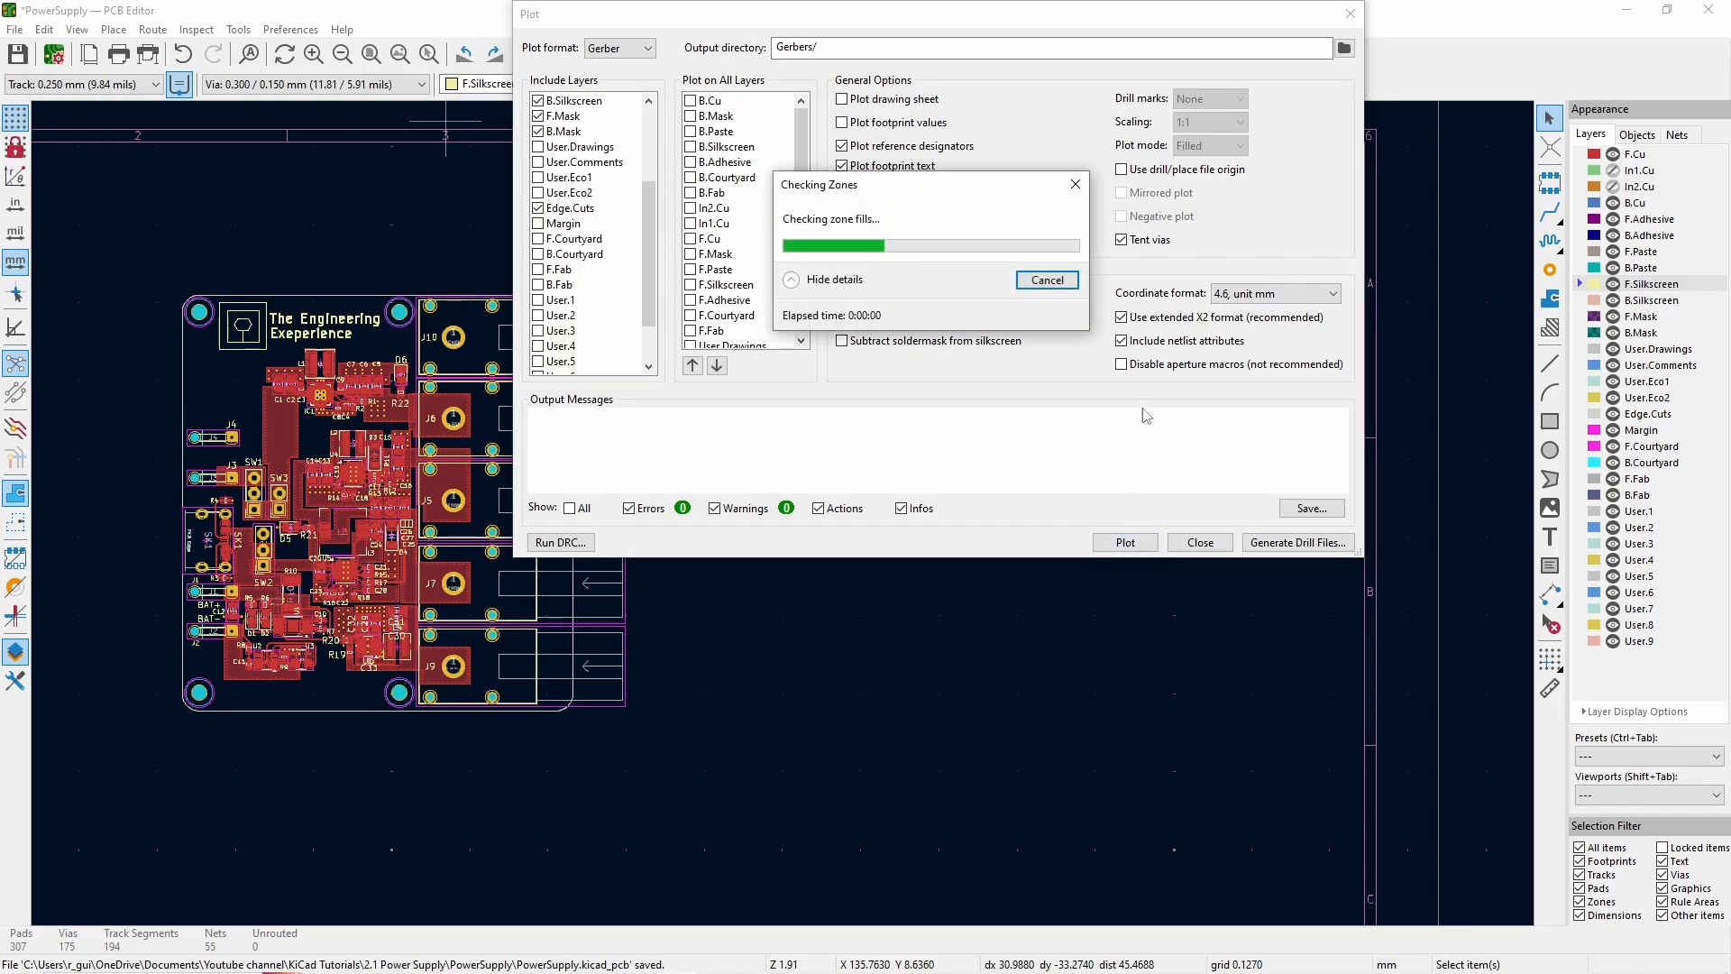
- Generate the Excellon drill files into the Gerbers/ folder, using absolute origin and inches
{"action": "left_click", "coordinate": [1266, 542]}
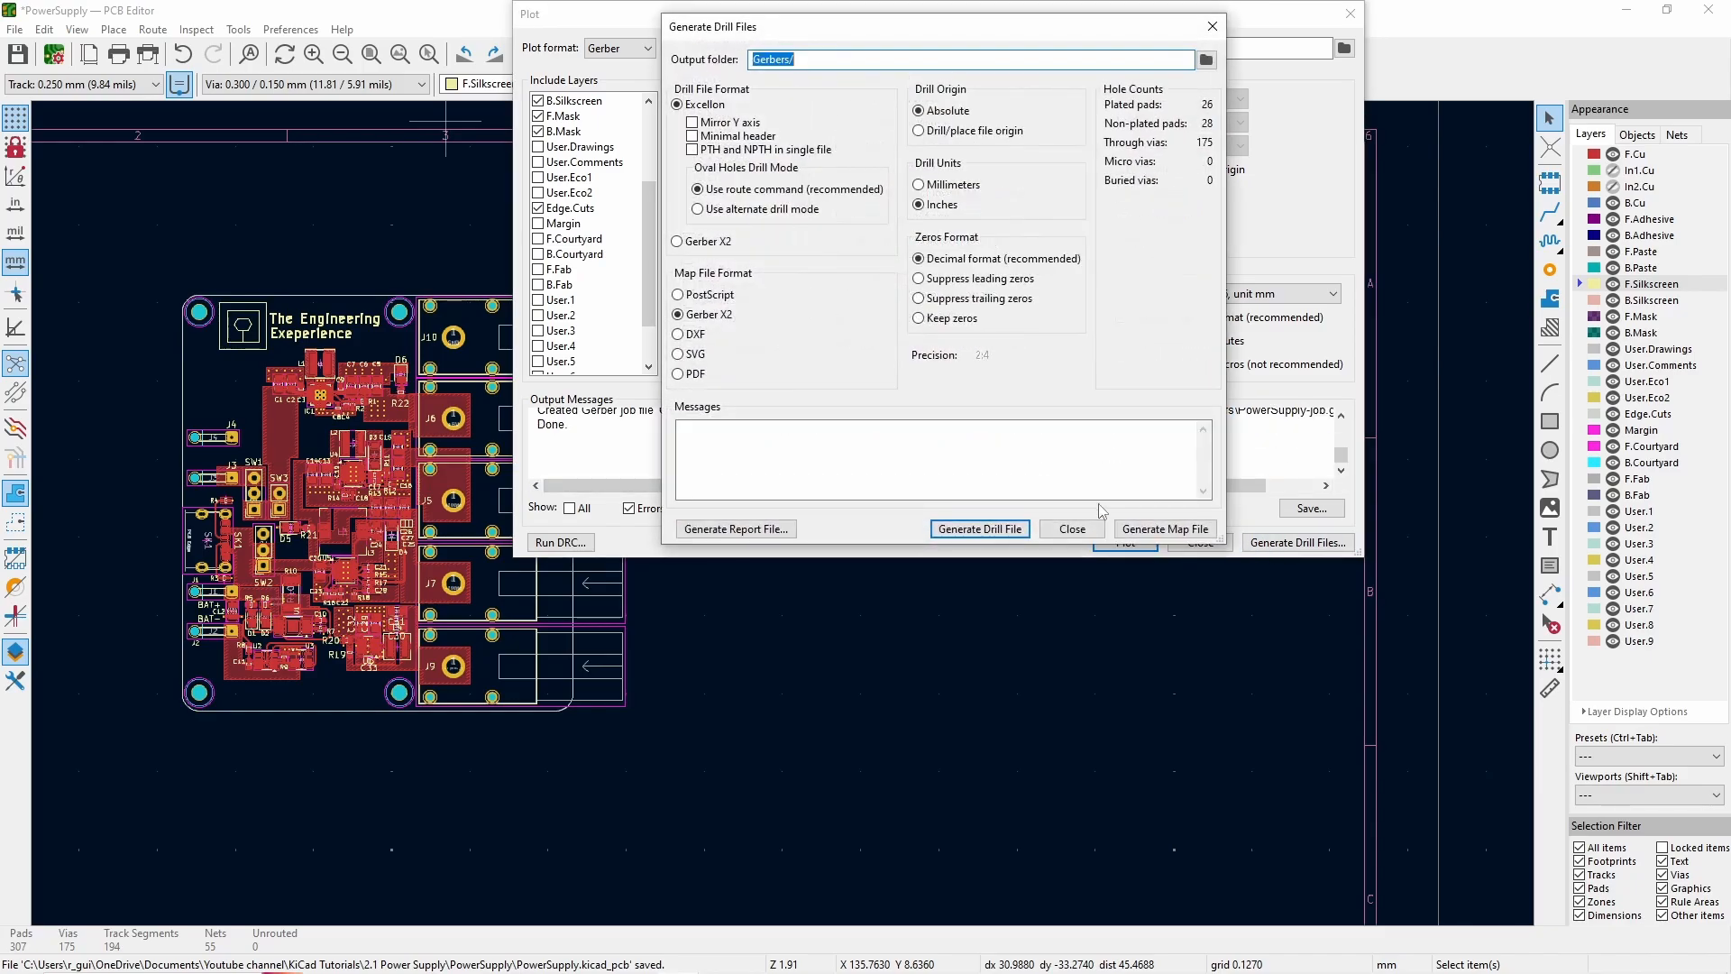
{"action": "left_click", "coordinate": [980, 529]}
{"action": "left_click", "coordinate": [1073, 530]}
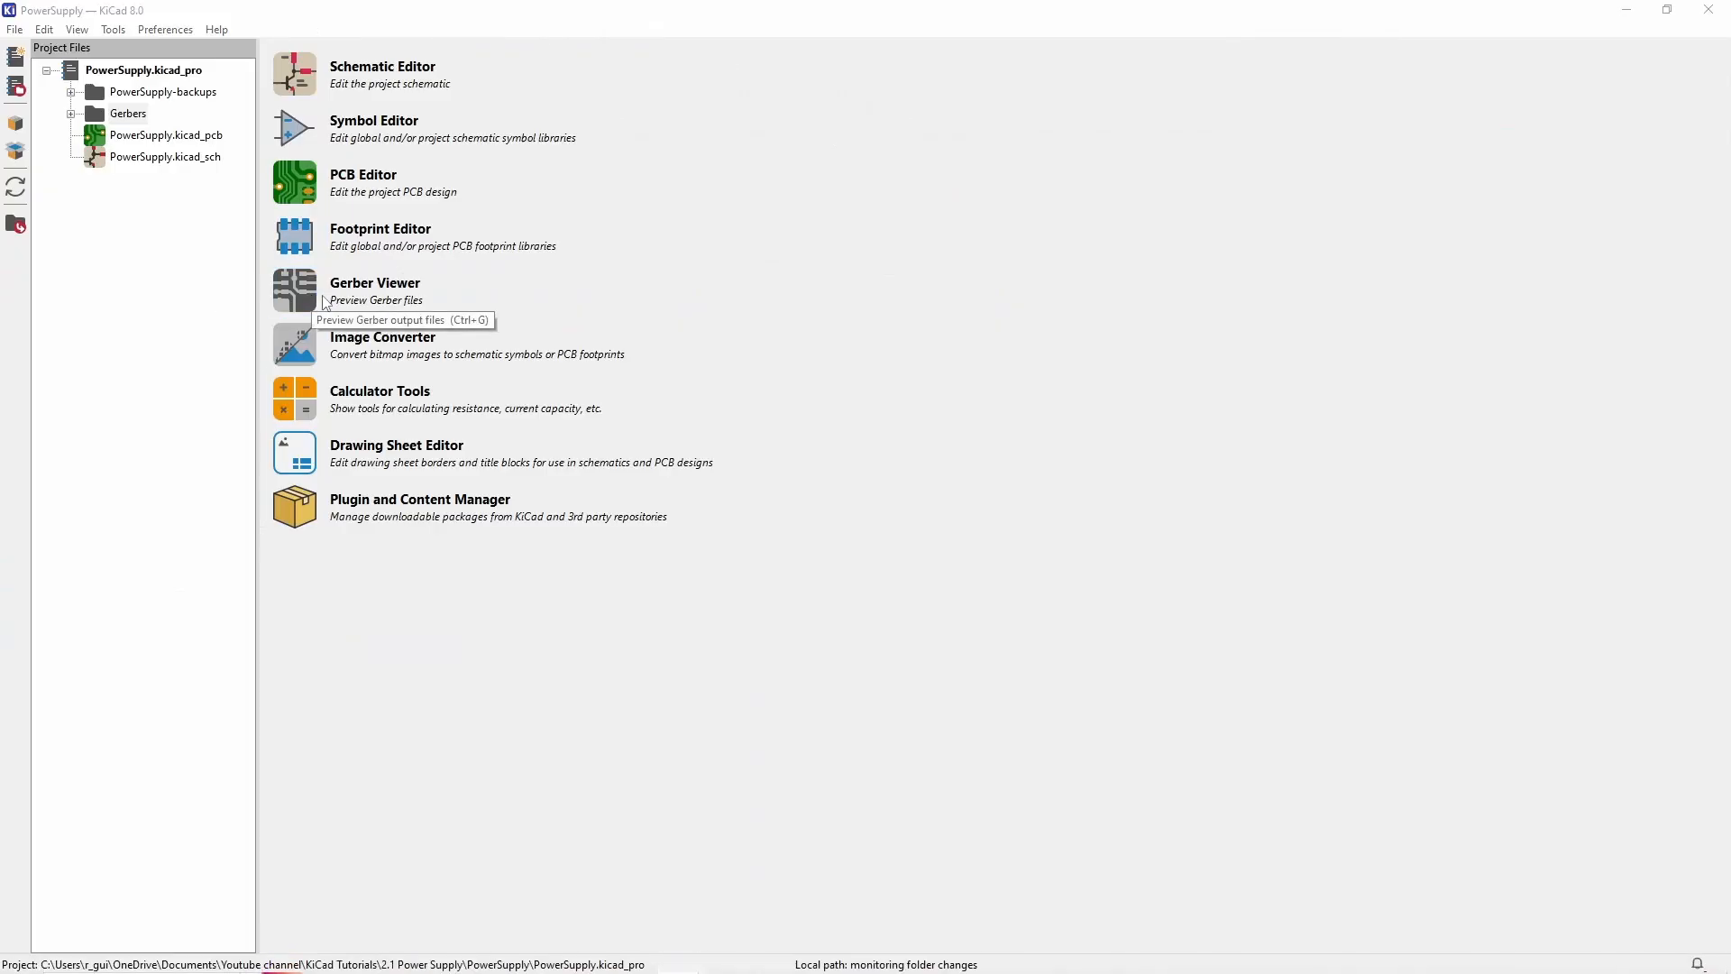
- Switch to the Gerber Viewer and load all the plotted files from the project's Gerbers folder
{"action": "left_click", "coordinate": [325, 300]}
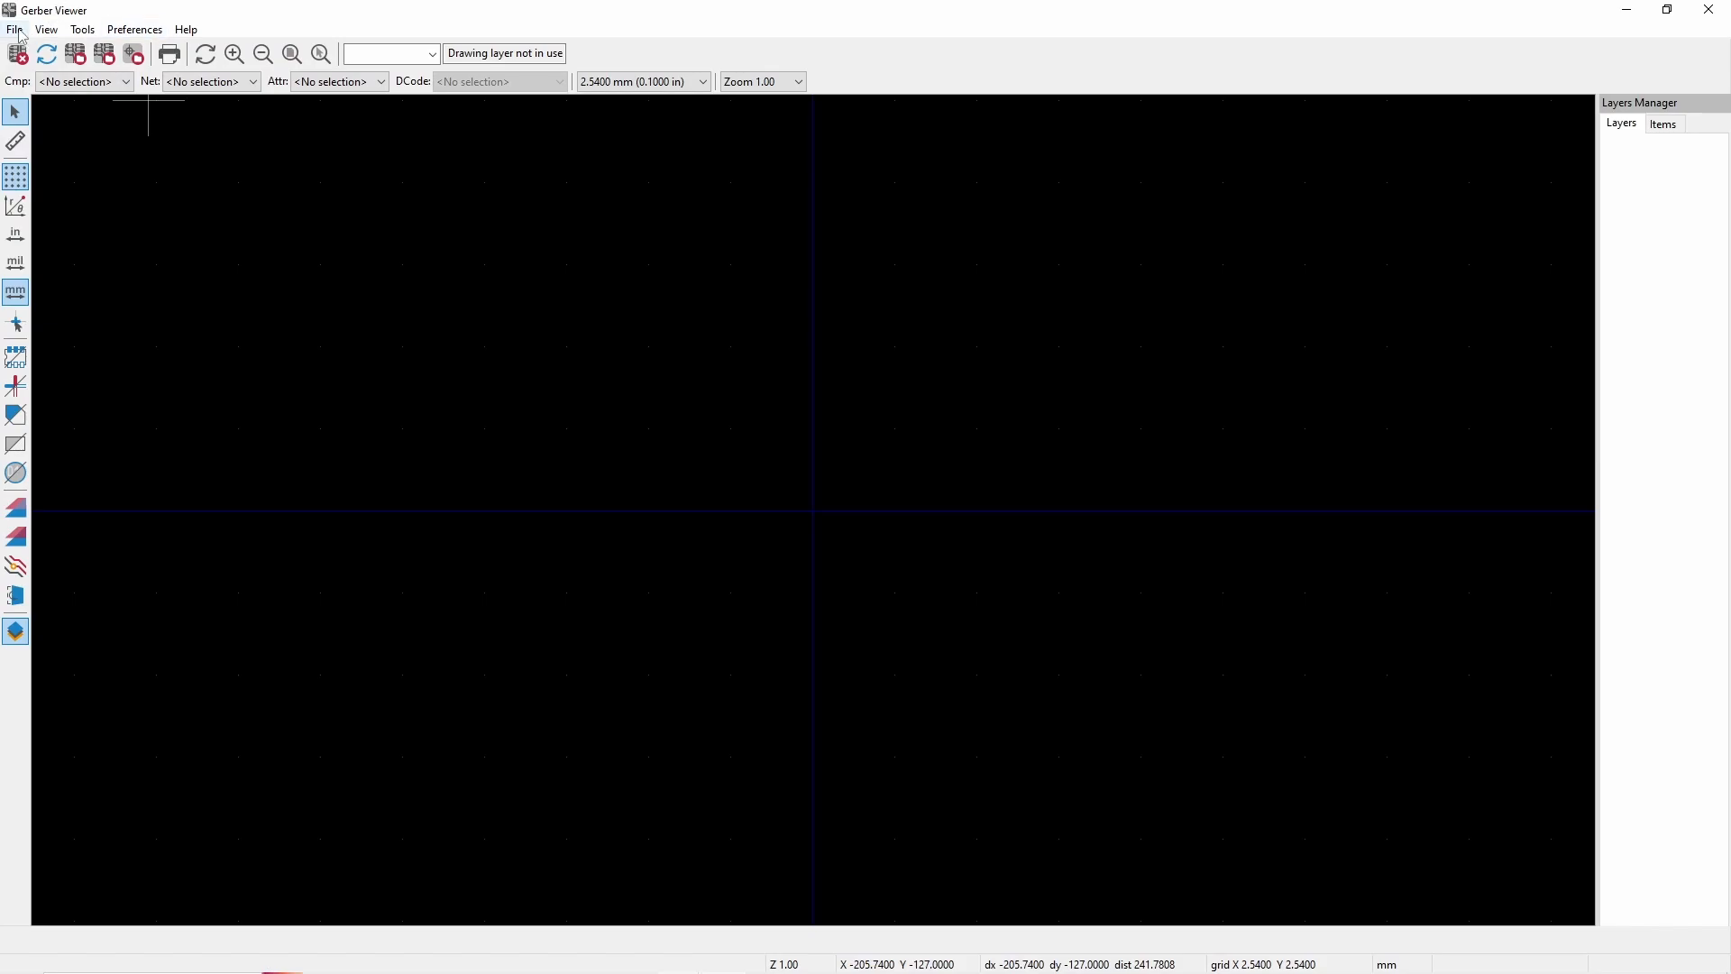
{"action": "left_click", "coordinate": [16, 30]}
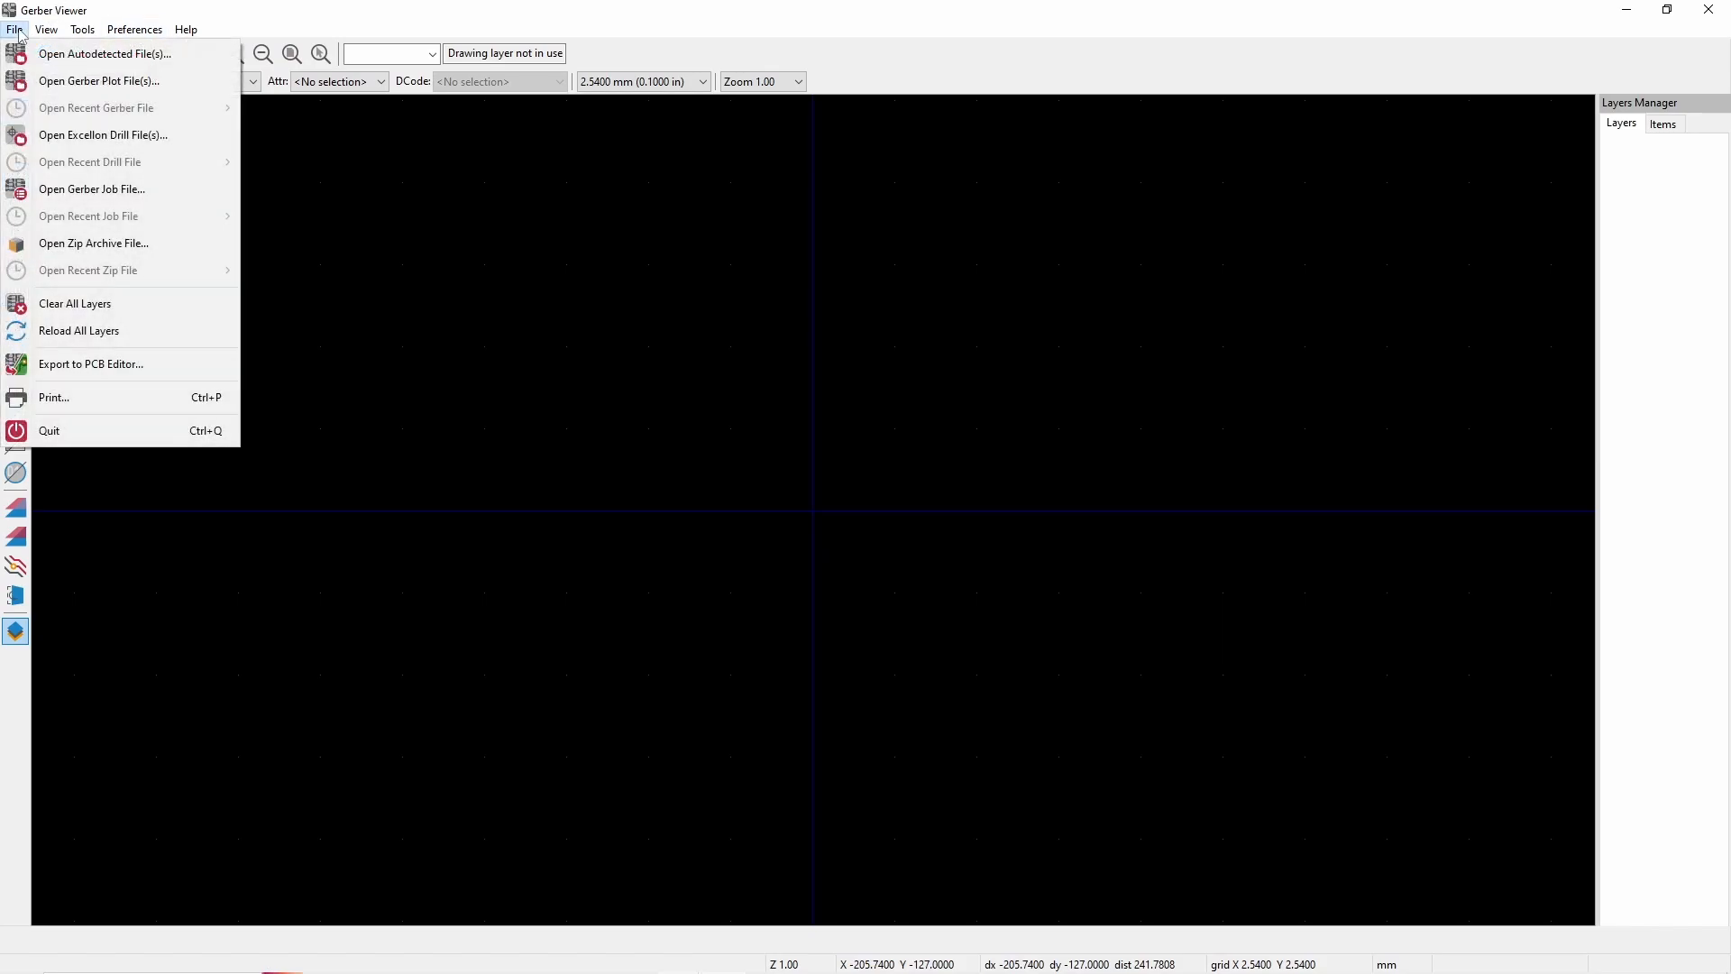
{"action": "left_click", "coordinate": [51, 87]}
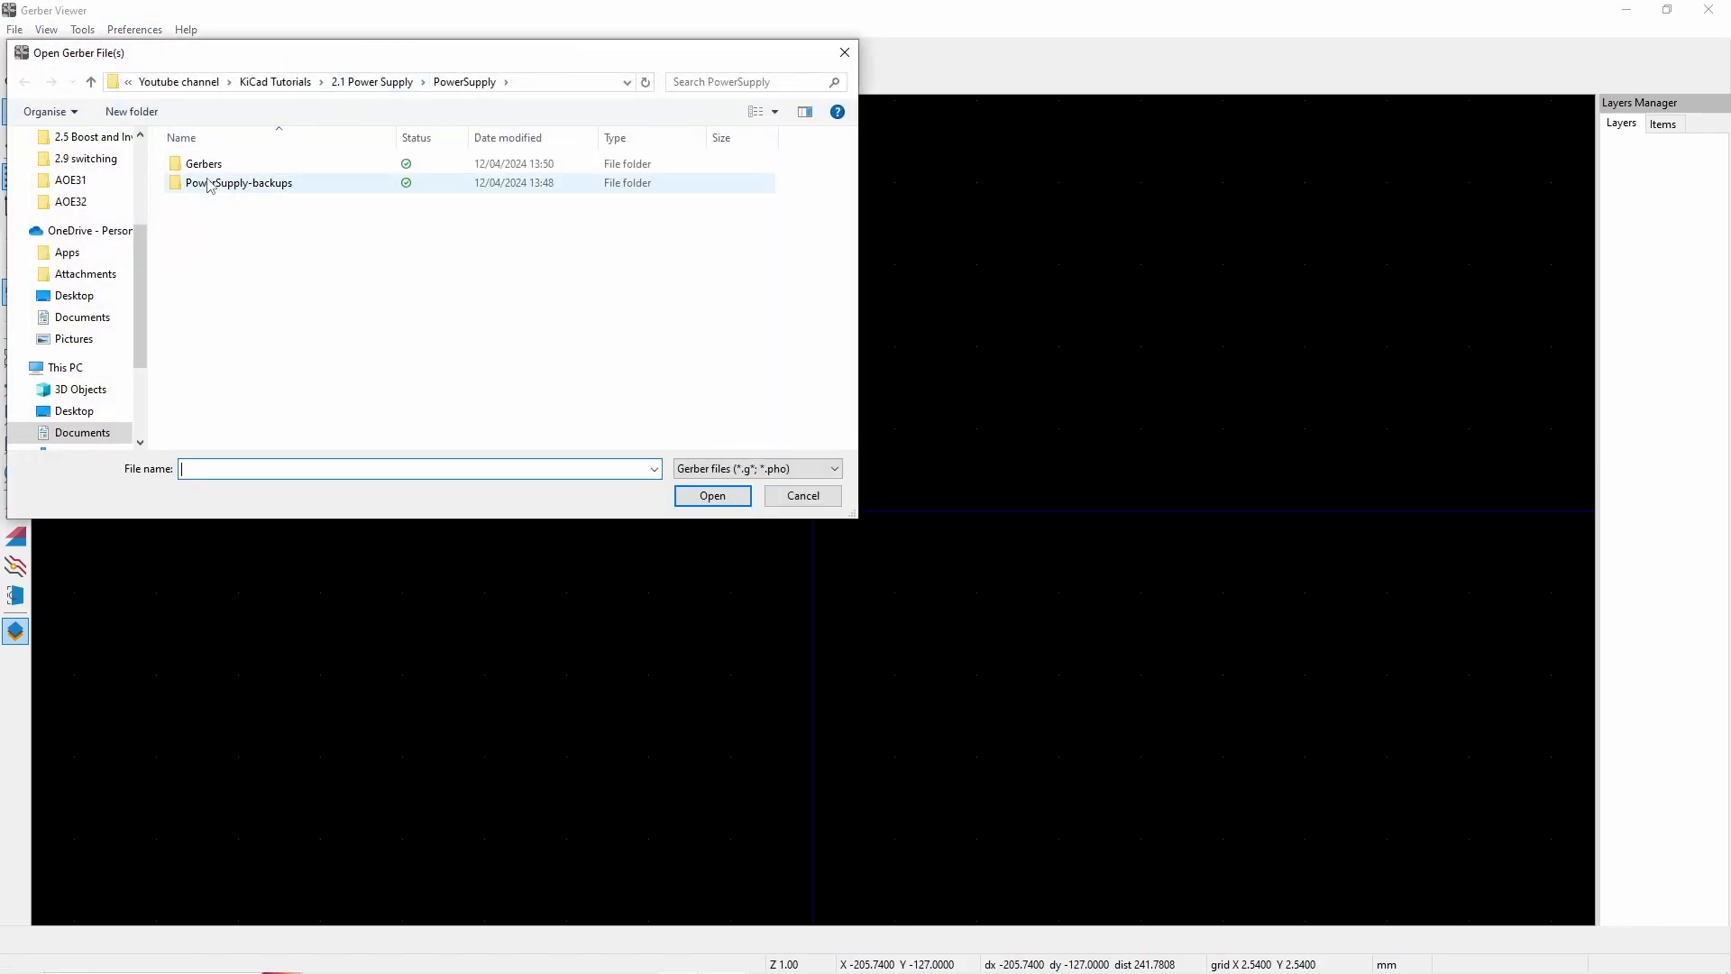
{"action": "double_click", "coordinate": [205, 164]}
{"action": "left_click", "coordinate": [221, 167]}
{"action": "left_click", "coordinate": [243, 372], "text": "shift"}
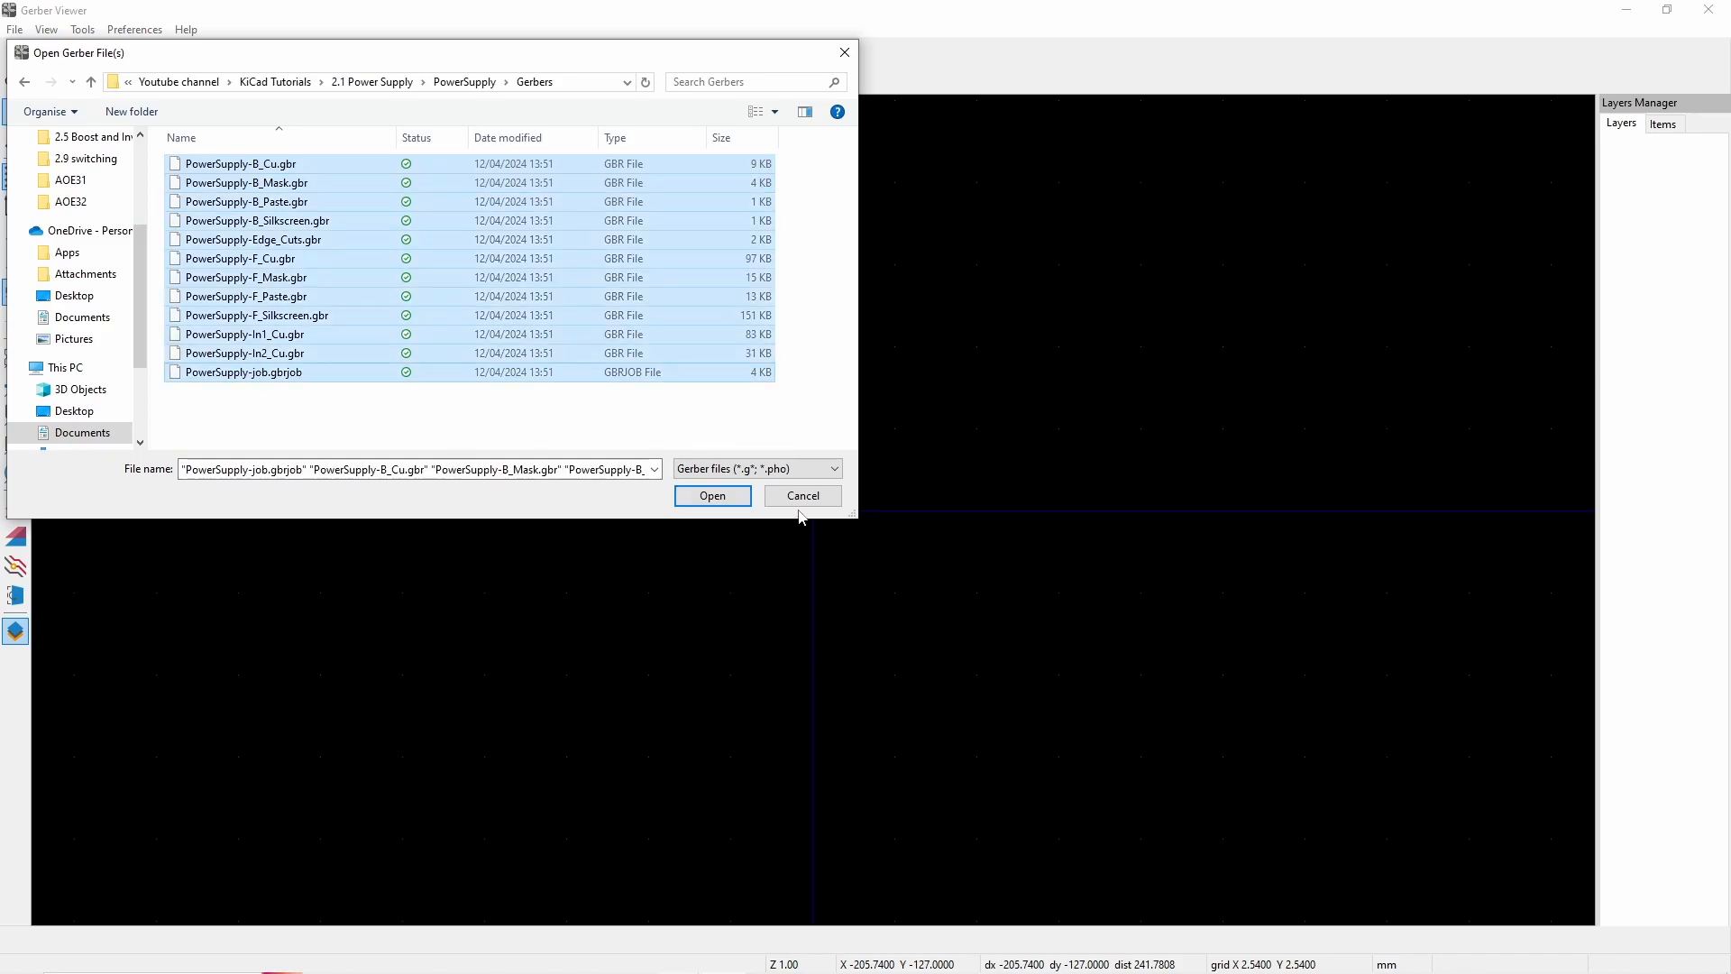
{"action": "left_click", "coordinate": [690, 502]}
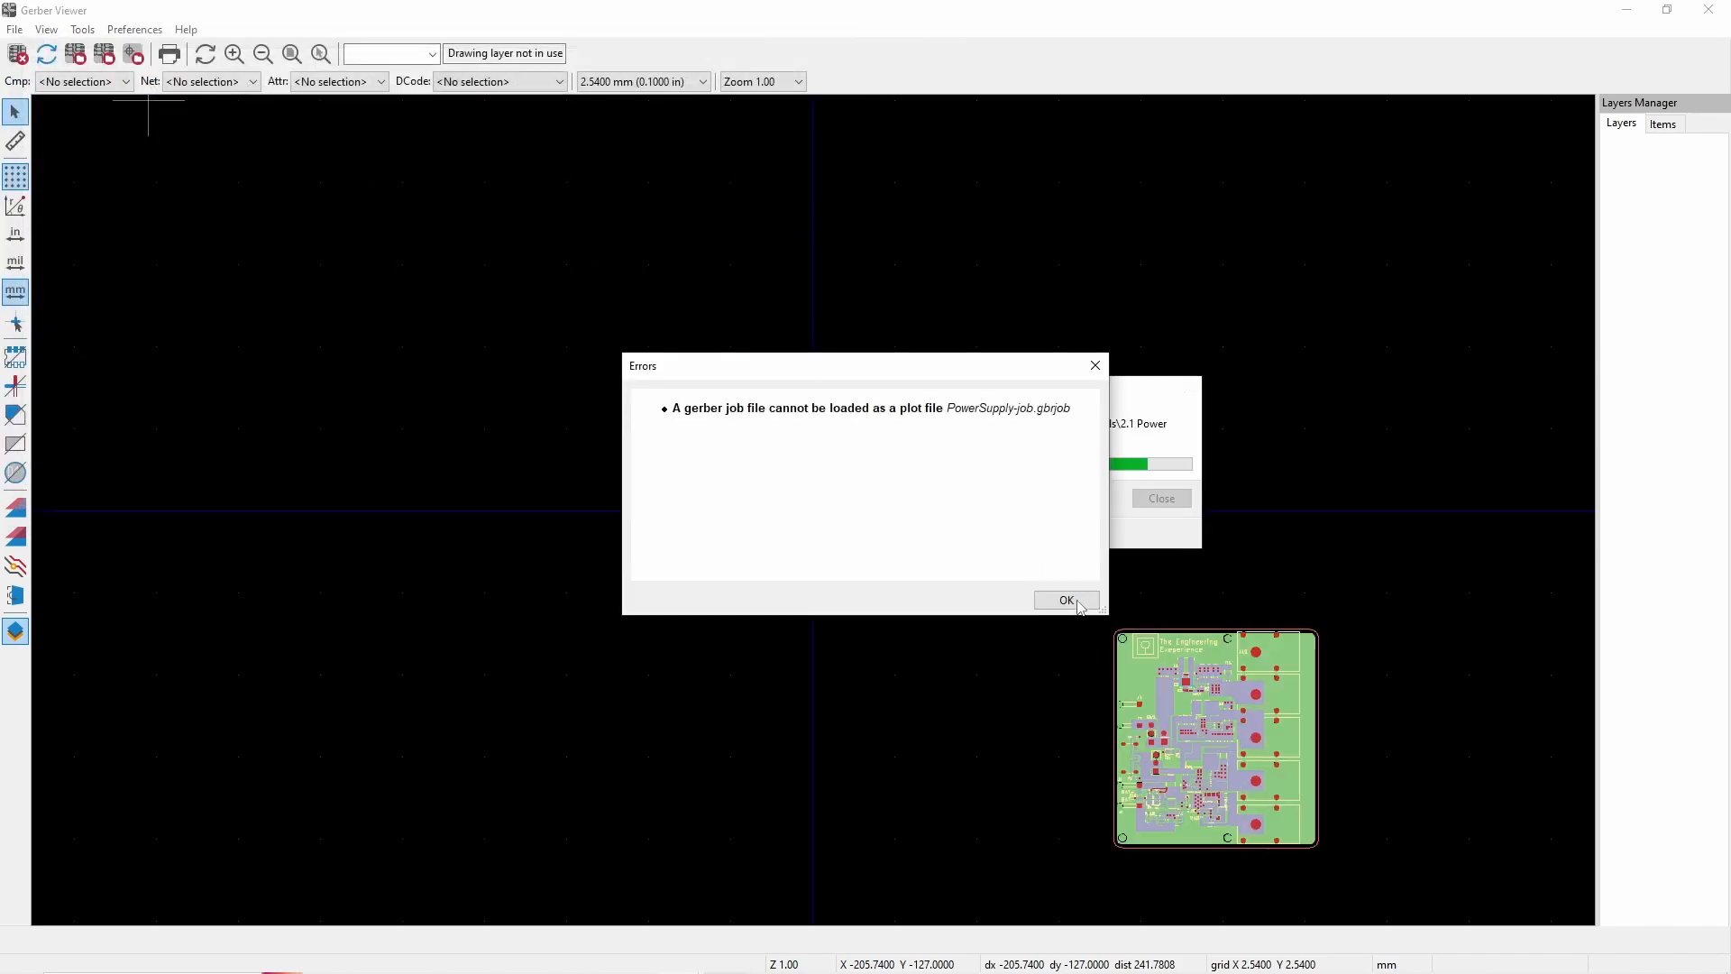
{"action": "left_click", "coordinate": [1079, 603]}
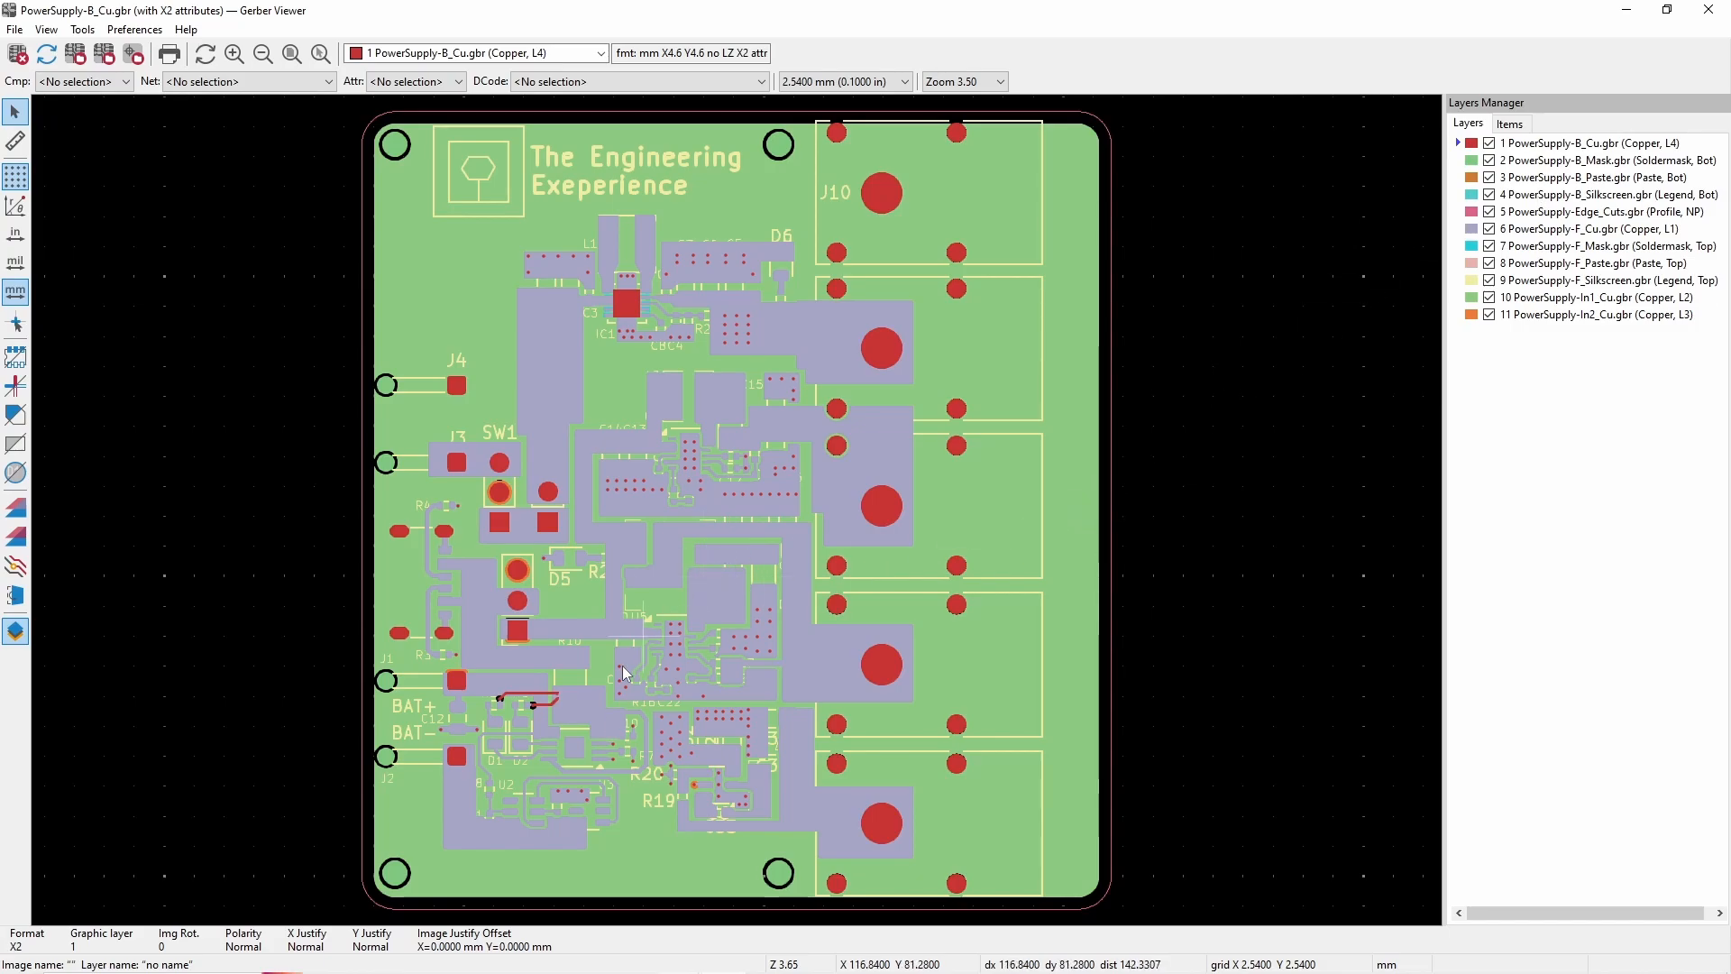
- Hide the In2_Cu, In1_Cu and F_Silkscreen Gerber layers to inspect the layers beneath, then show them again
{"action": "left_click", "coordinate": [1490, 314]}
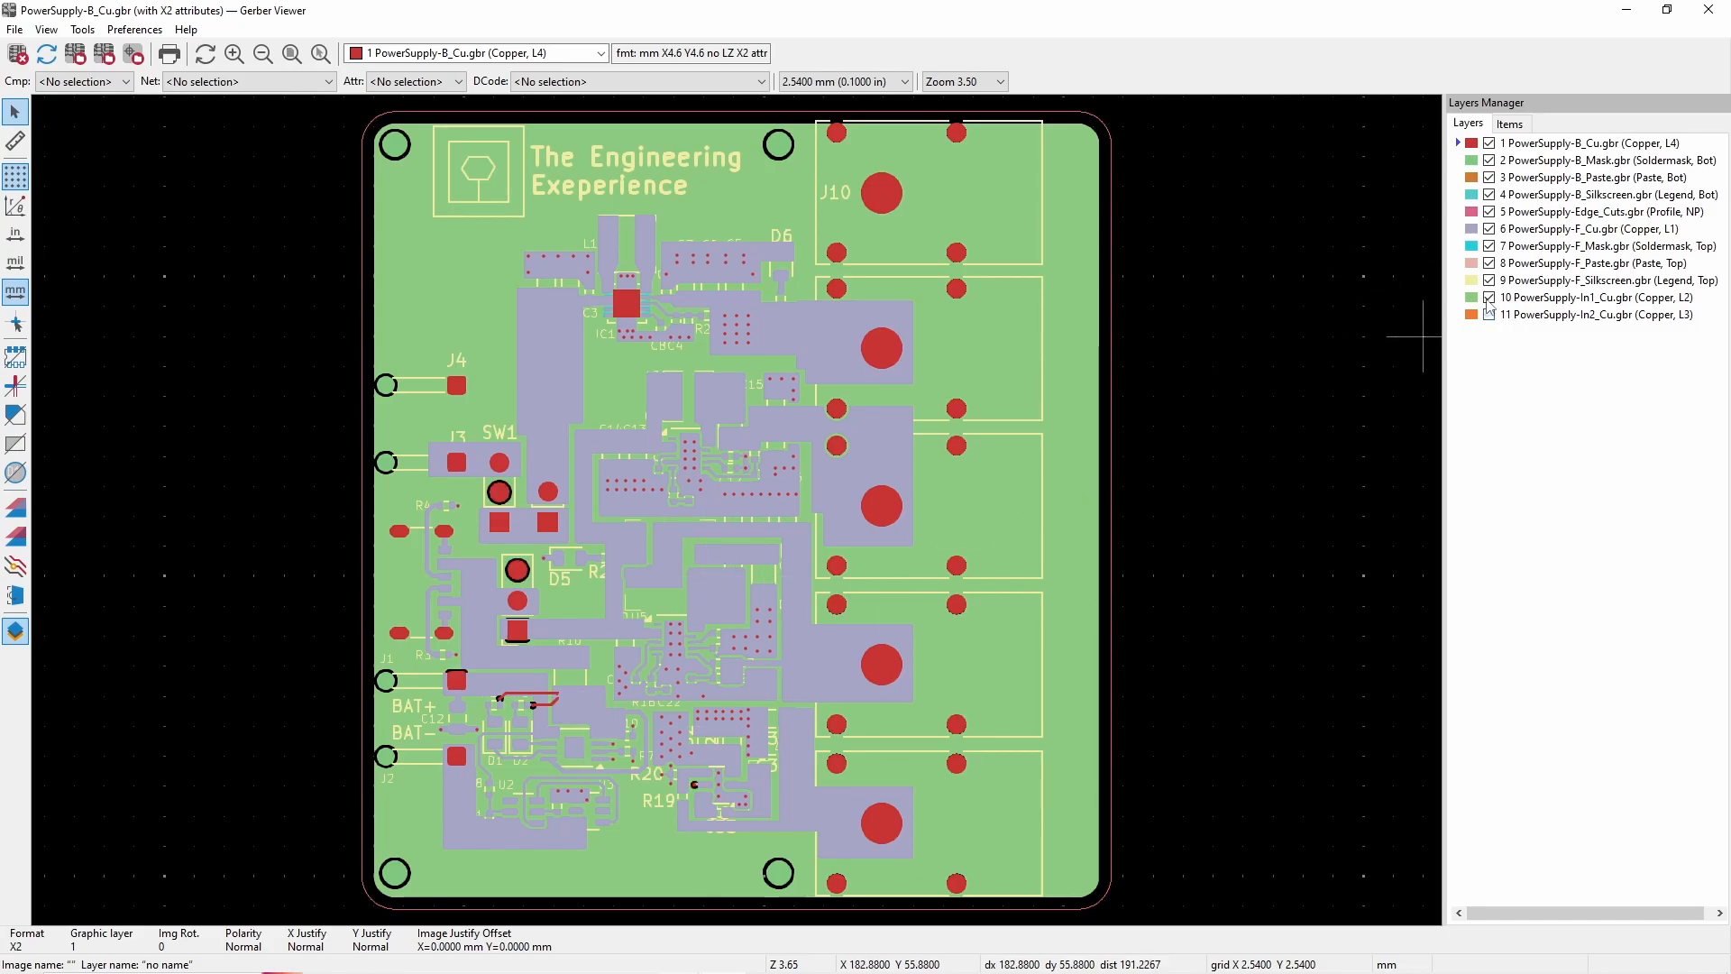
{"action": "left_click", "coordinate": [1489, 298]}
{"action": "left_click", "coordinate": [1489, 280]}
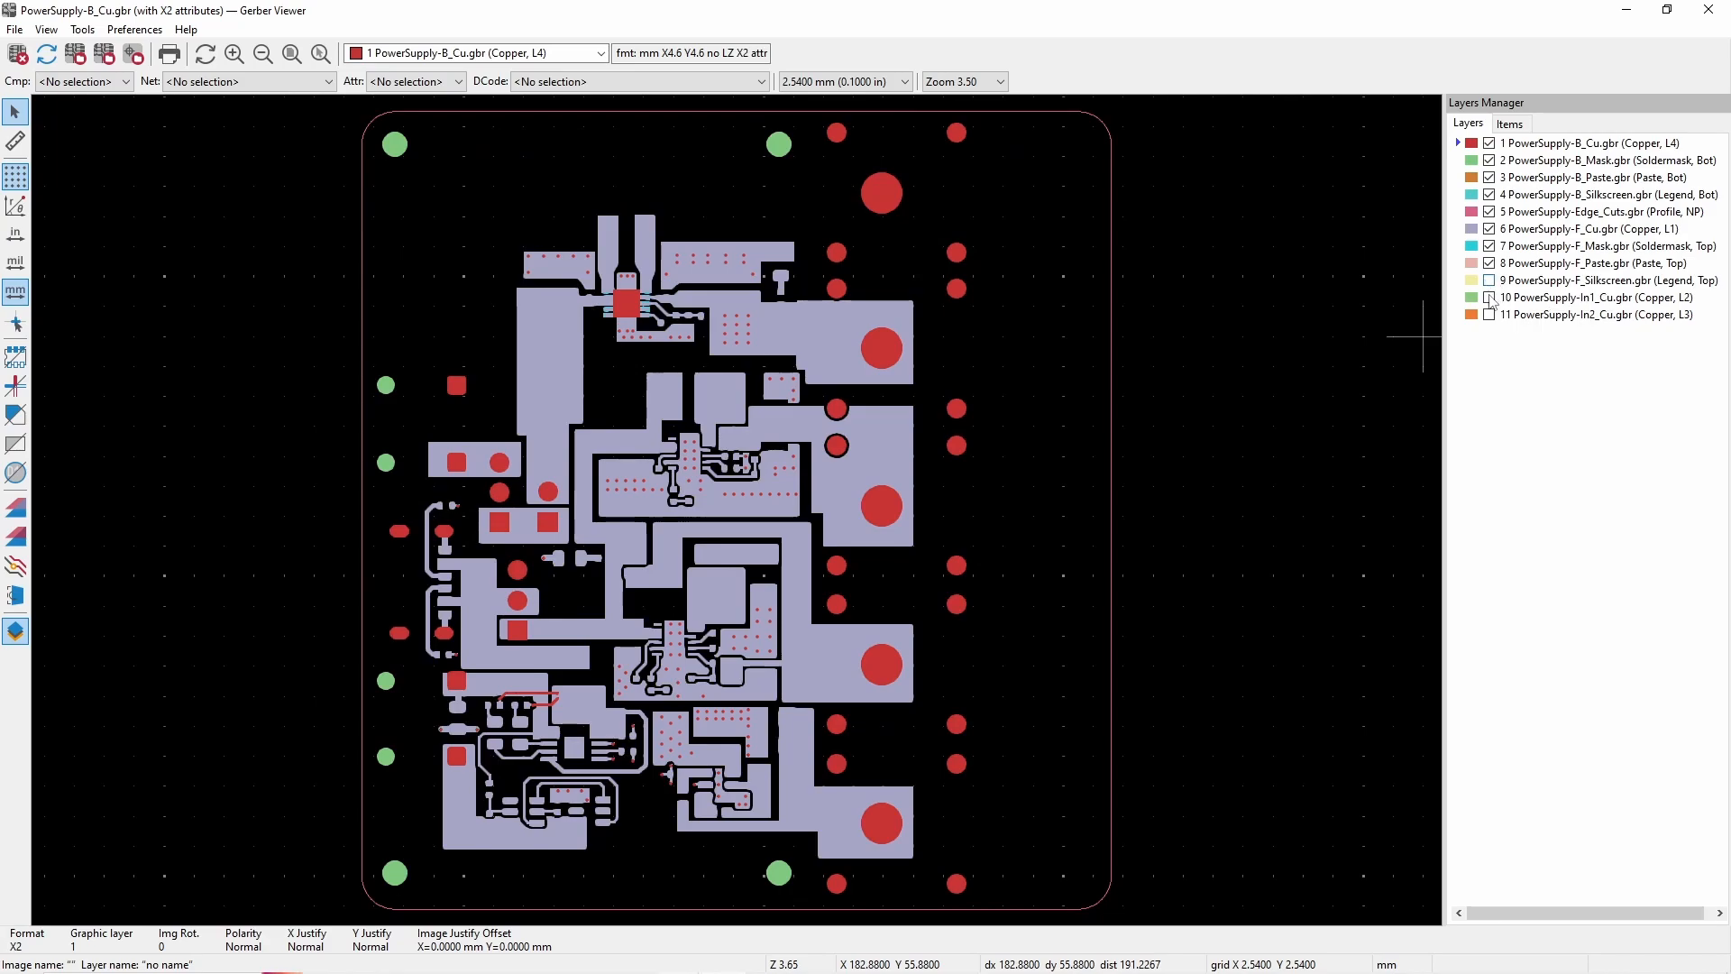
{"action": "left_click", "coordinate": [1489, 297]}
{"action": "left_click", "coordinate": [1489, 280]}
{"action": "left_click", "coordinate": [1490, 314]}
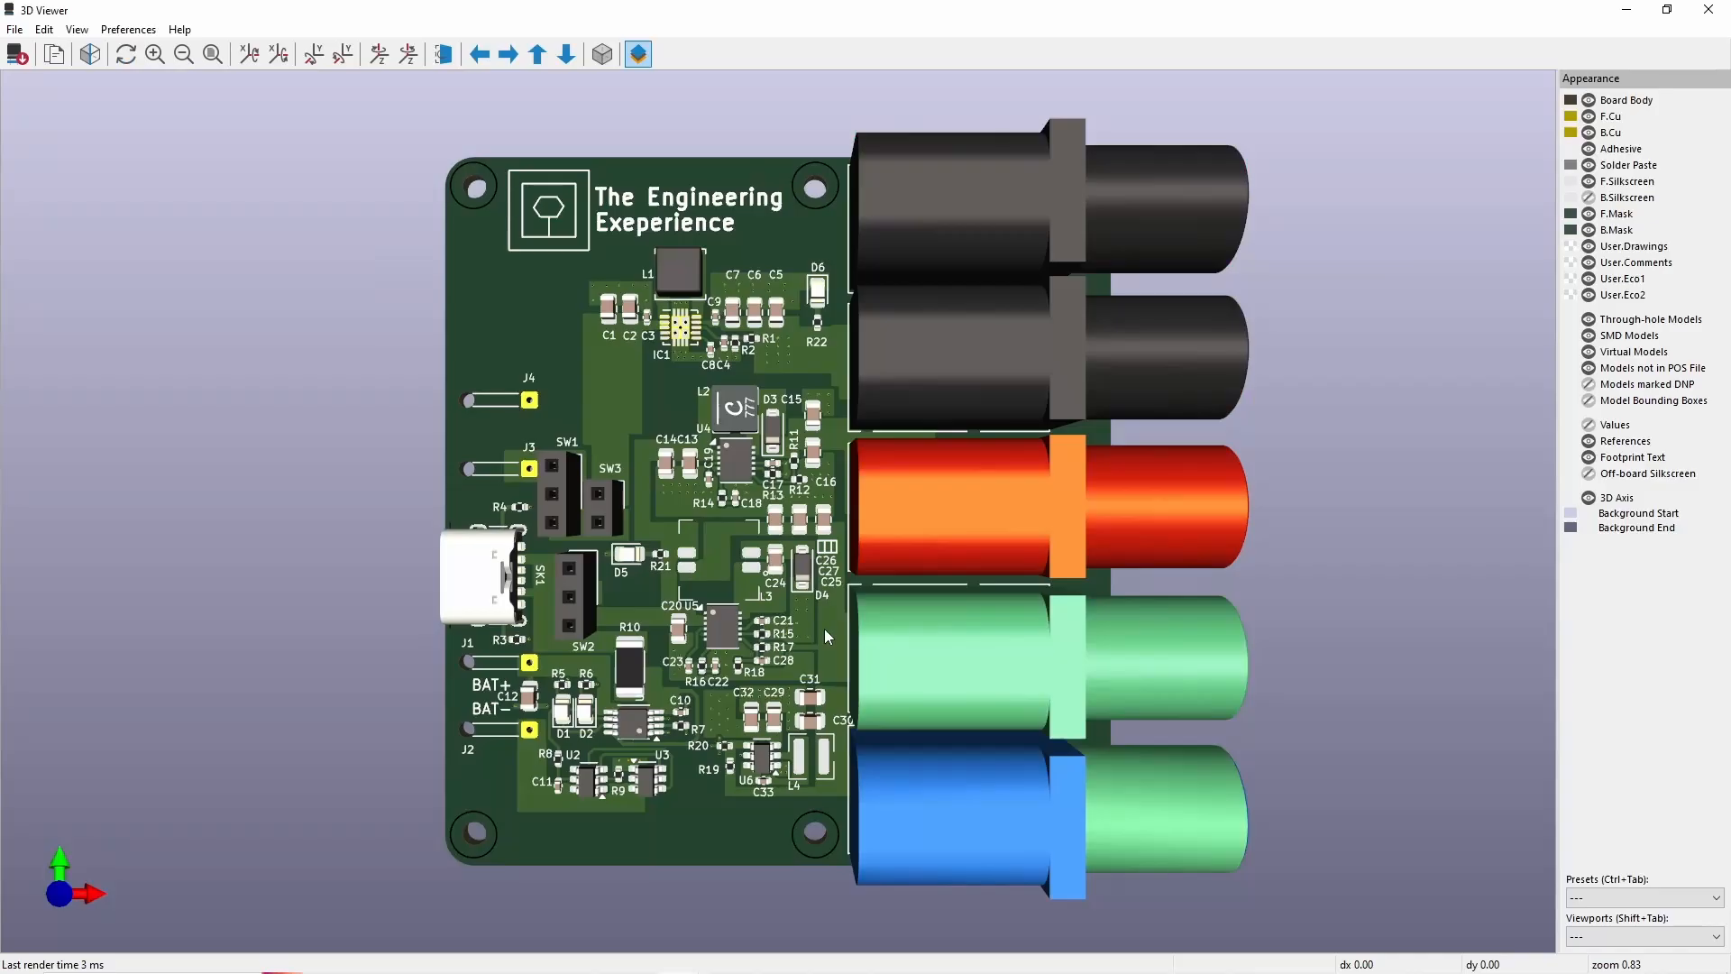
- Switch to the 3D Viewer and examine the finished board from tilted angles
{"action": "scroll", "coordinate": [824, 629], "scroll_direction": "down", "scroll_amount": 2}
{"action": "left_click_drag", "start_coordinate": [821, 749], "coordinate": [1153, 604]}
{"action": "left_click_drag", "start_coordinate": [572, 634], "coordinate": [1102, 523]}
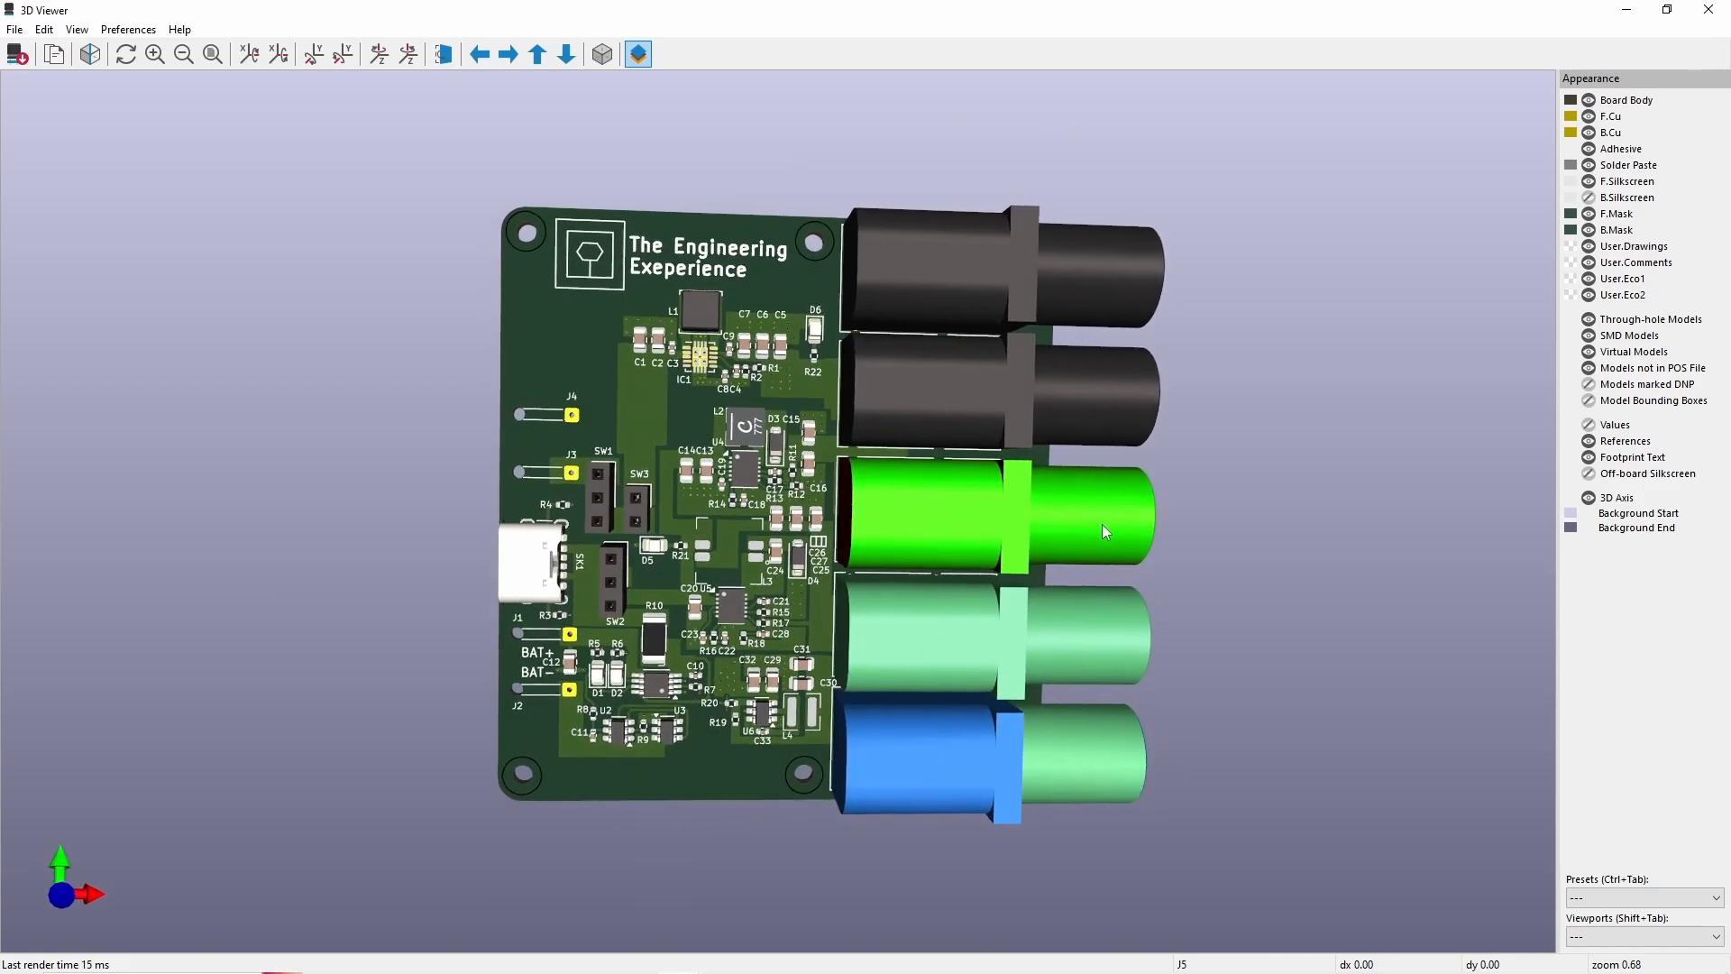